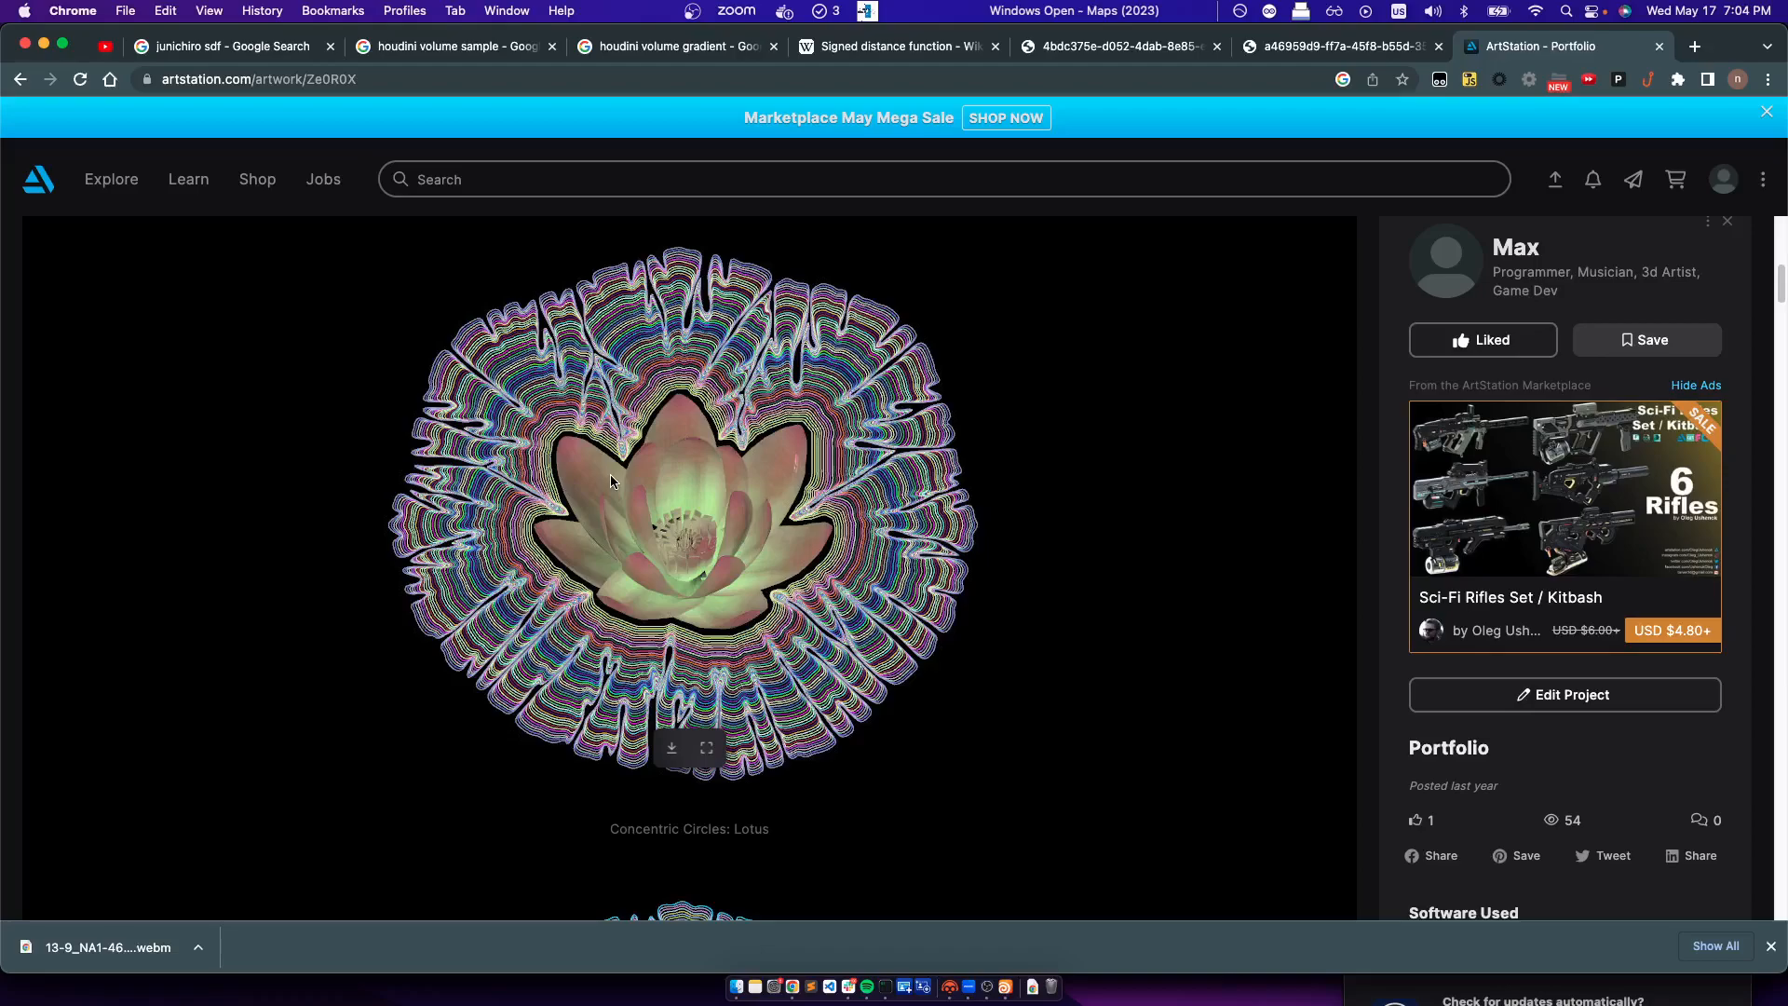
Examine the Concentric Circles: Lotus artwork and its surrounding contour lines on the ArtStation page
scroll(623, 503, "down", 5)
scroll(689, 512, "up", 5)
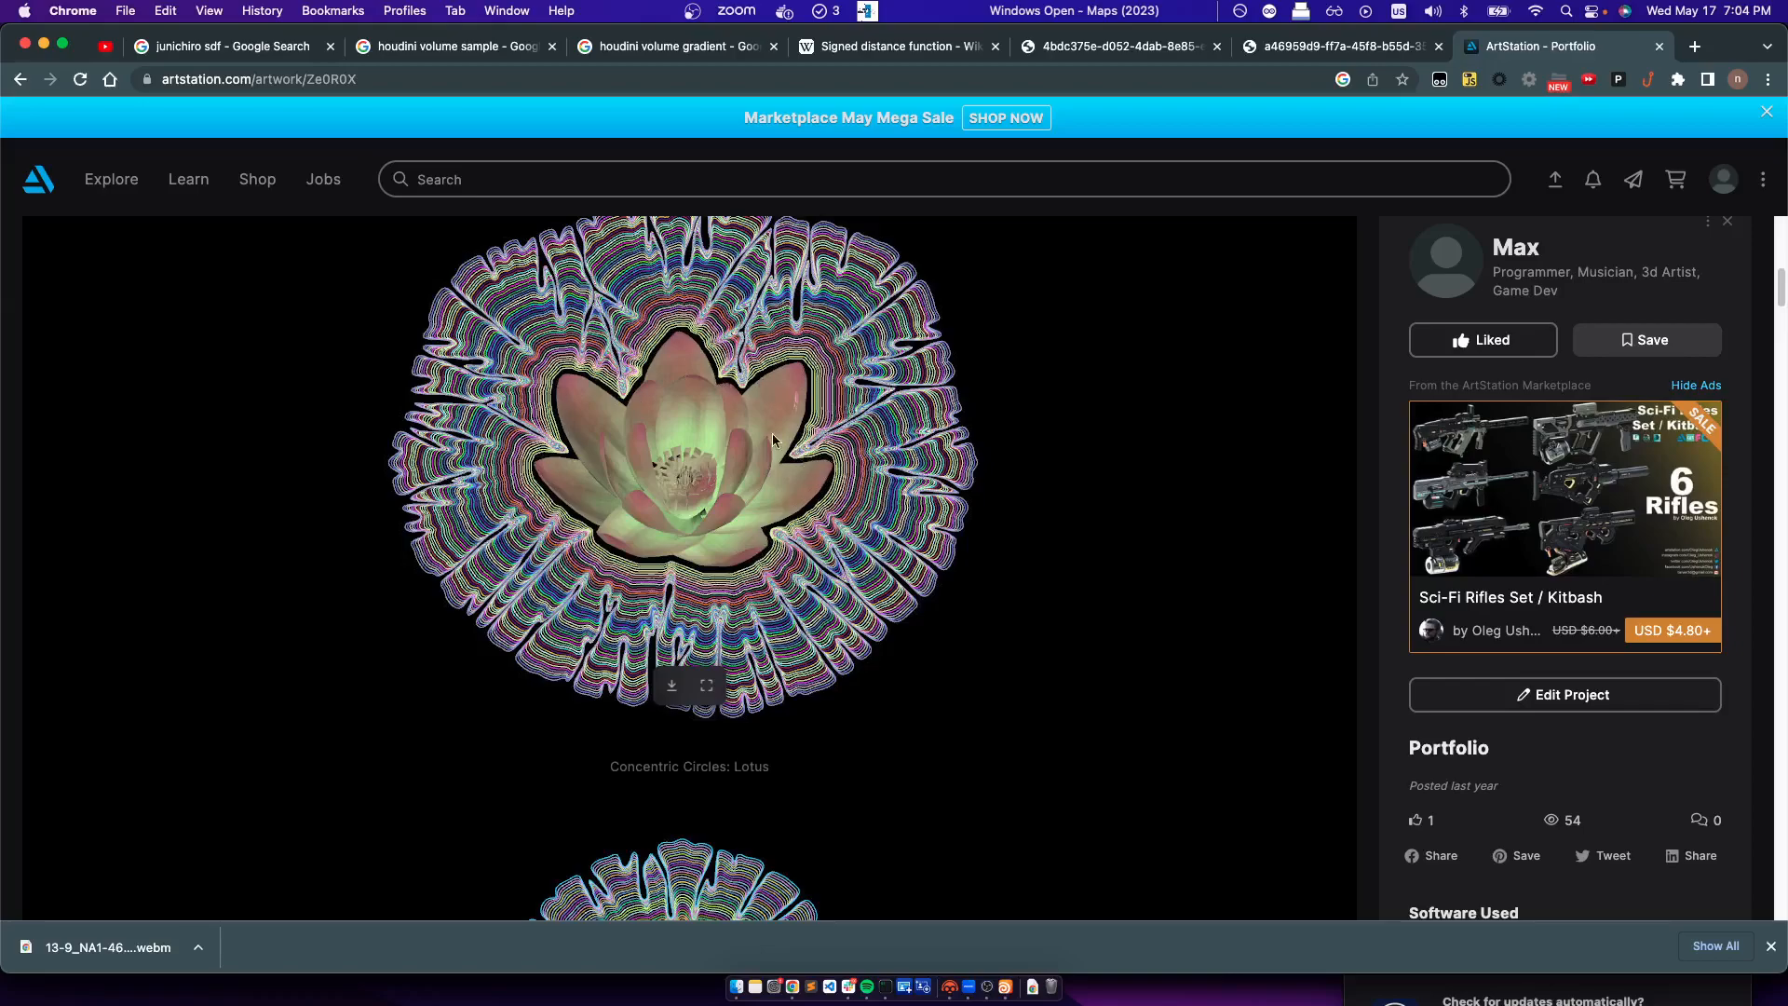
scroll(491, 319, "up", 2)
scroll(680, 510, "down", 4)
scroll(679, 526, "up", 5)
scroll(680, 524, "down", 2)
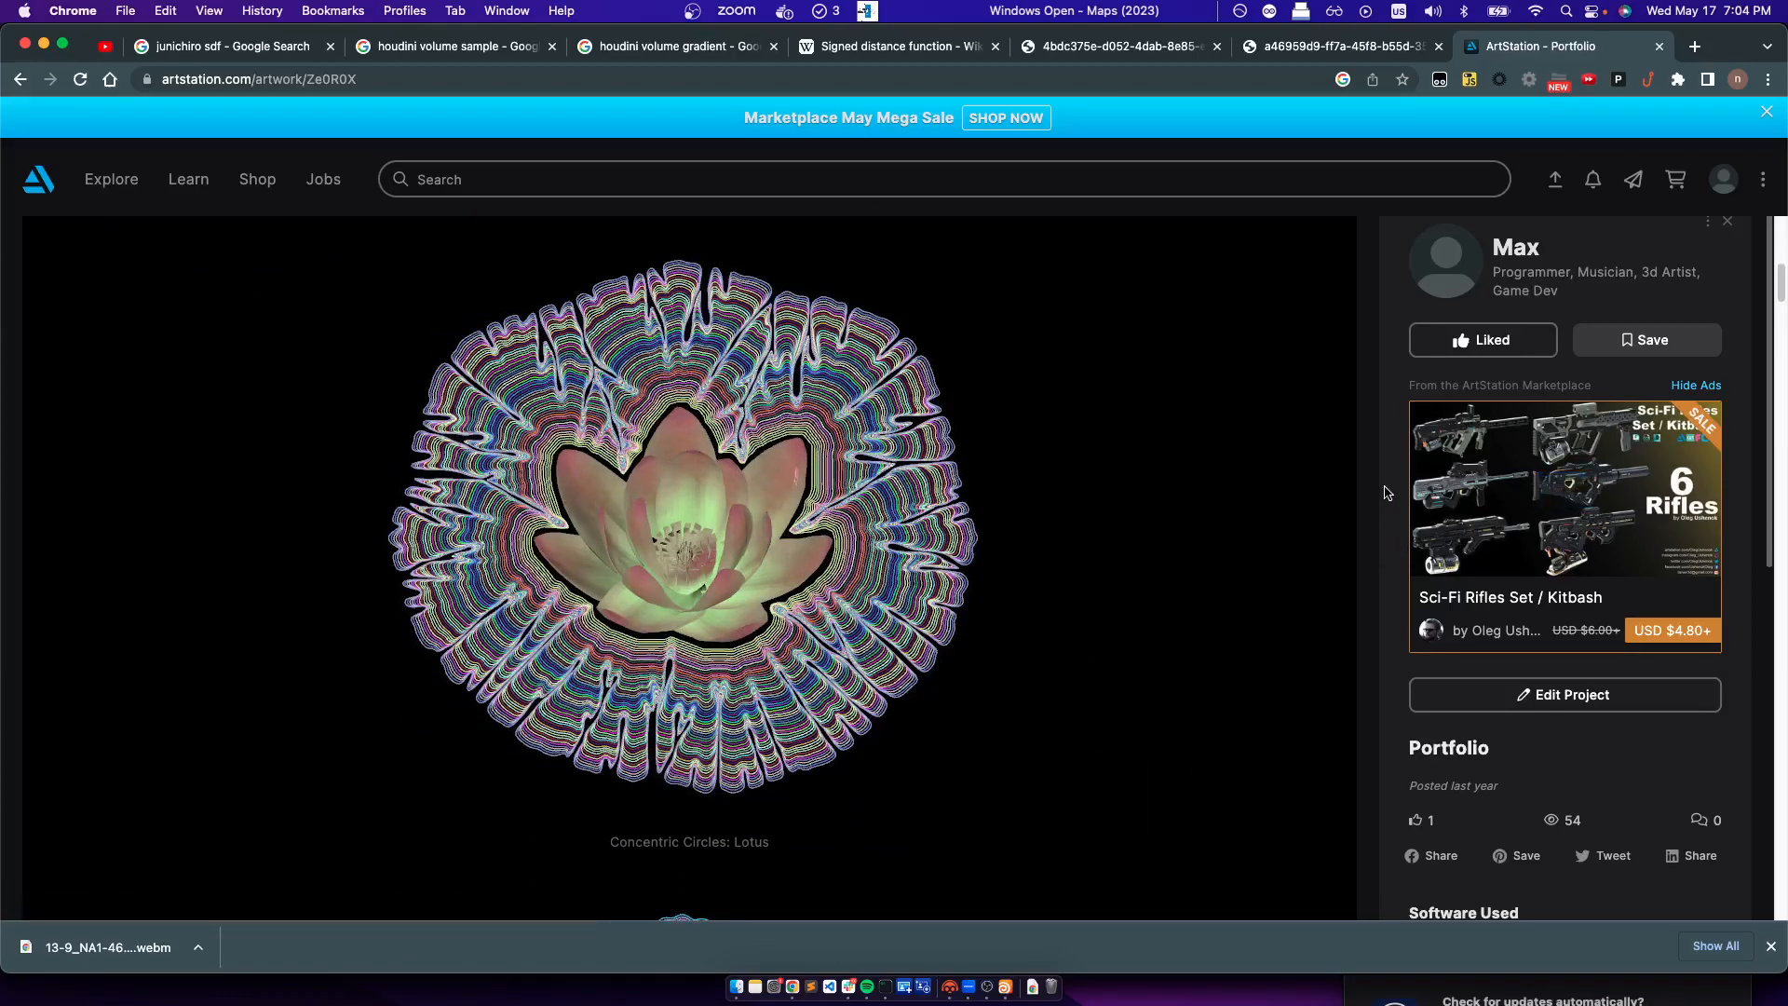
Compare the WAR OF KNIVES and Half Rotten Goddess contour-lettering images, and return to the lotus artwork
left_click(1359, 49)
left_click(1157, 56)
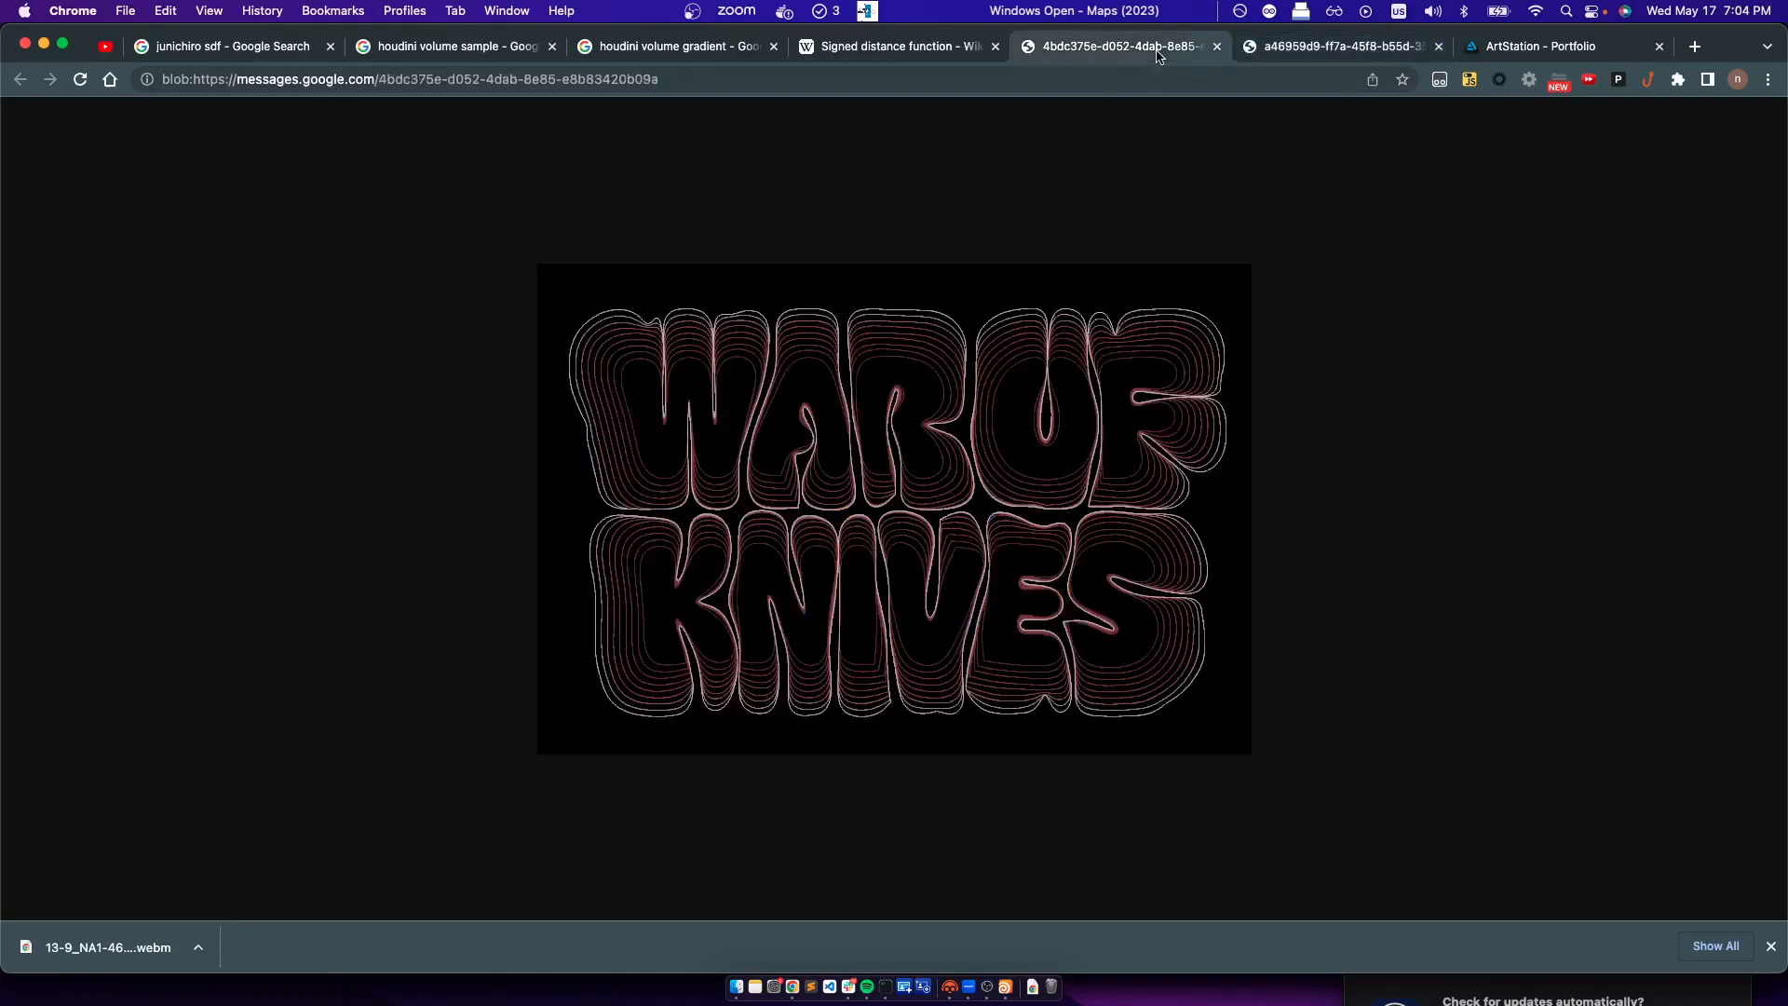
left_click(1252, 48)
left_click(1158, 49)
left_click(1312, 57)
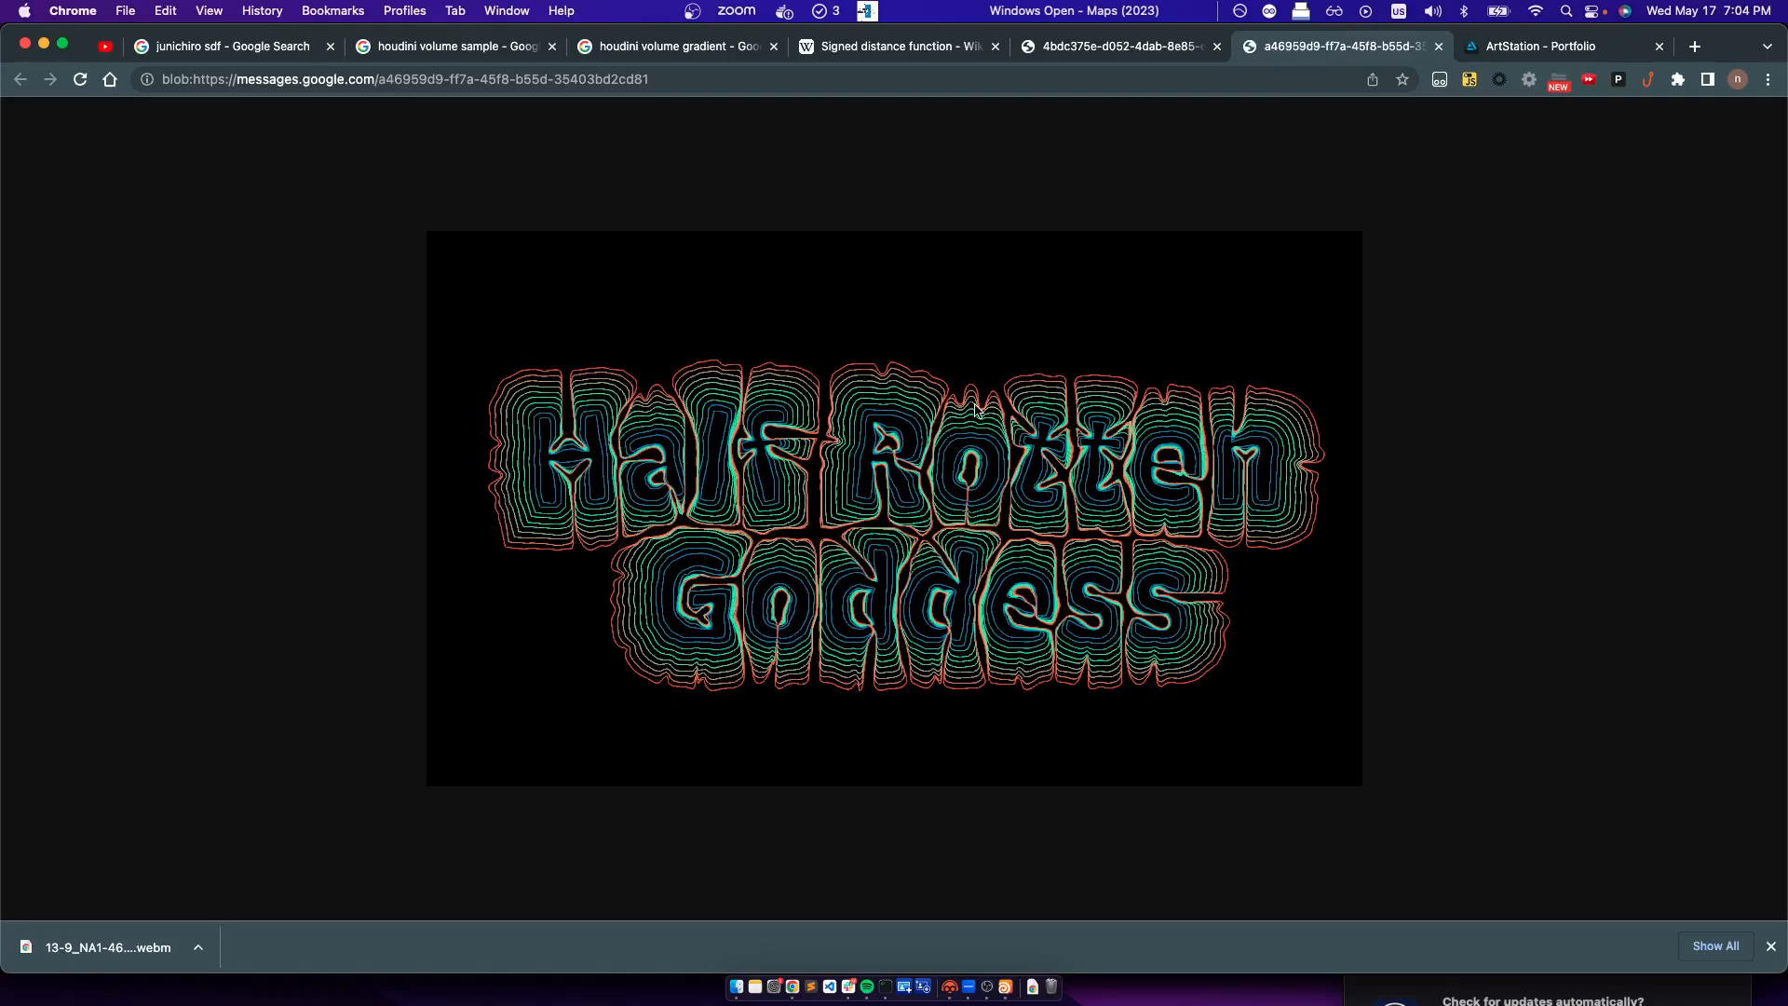
left_click(1133, 50)
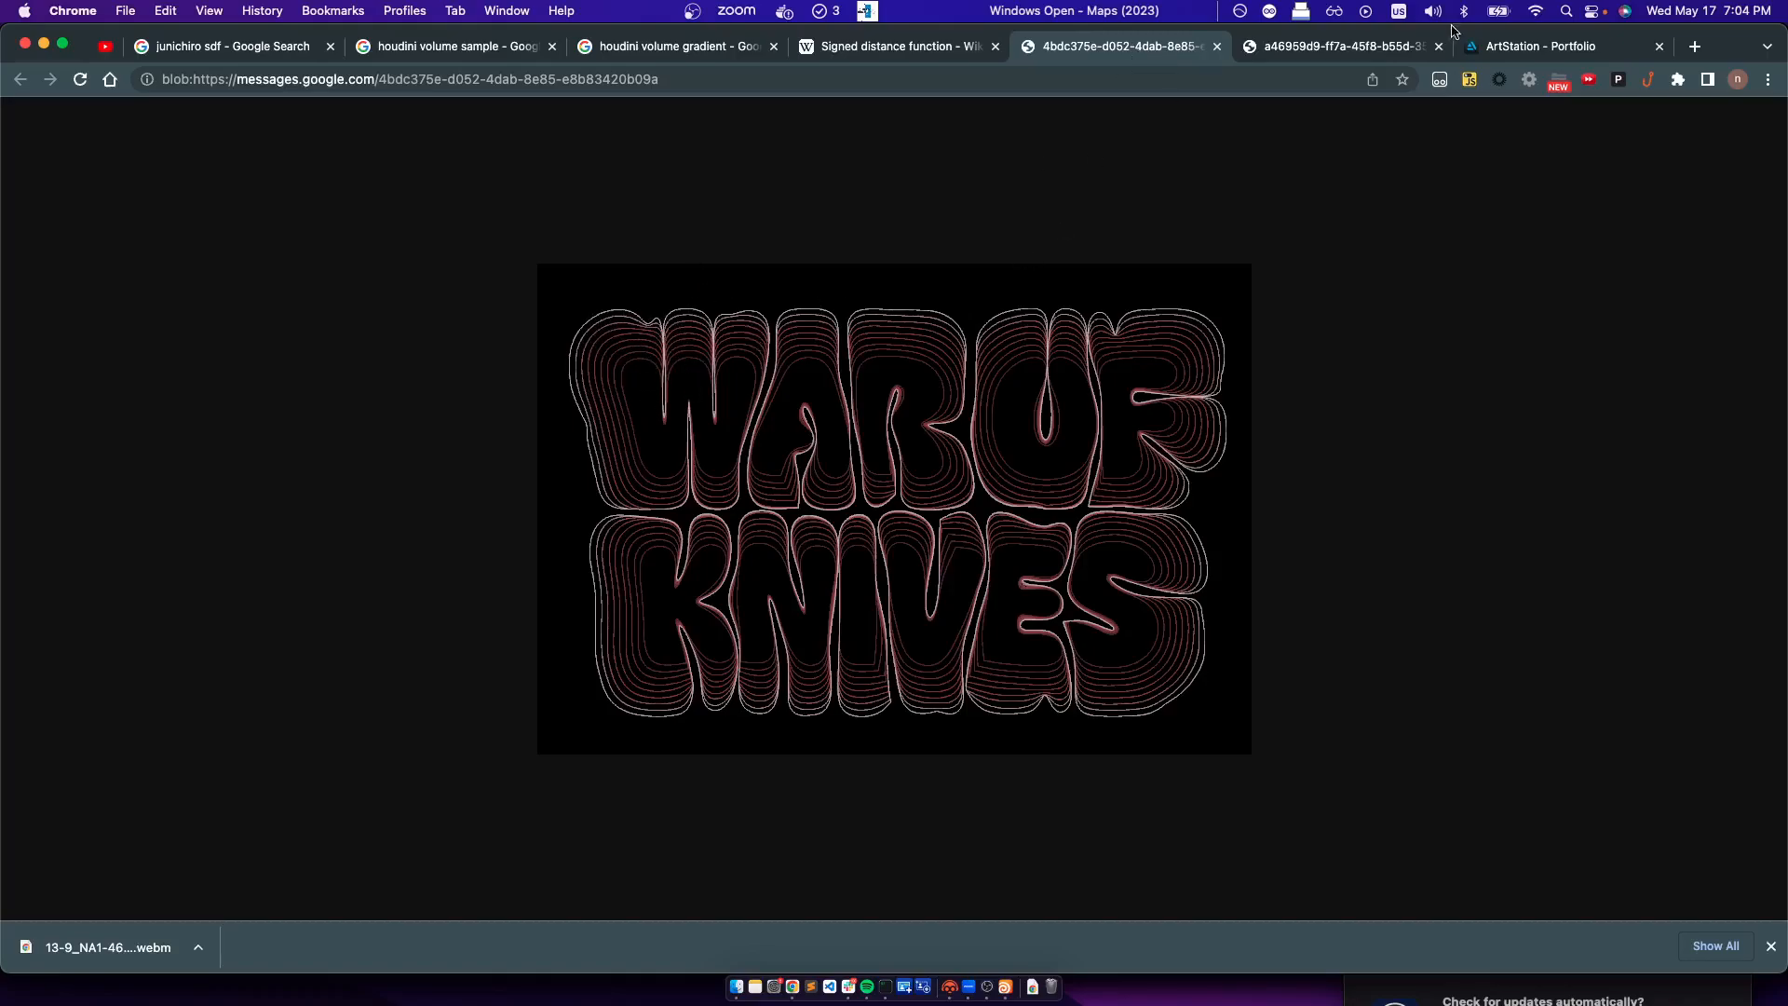
left_click(1399, 47)
left_click(1522, 48)
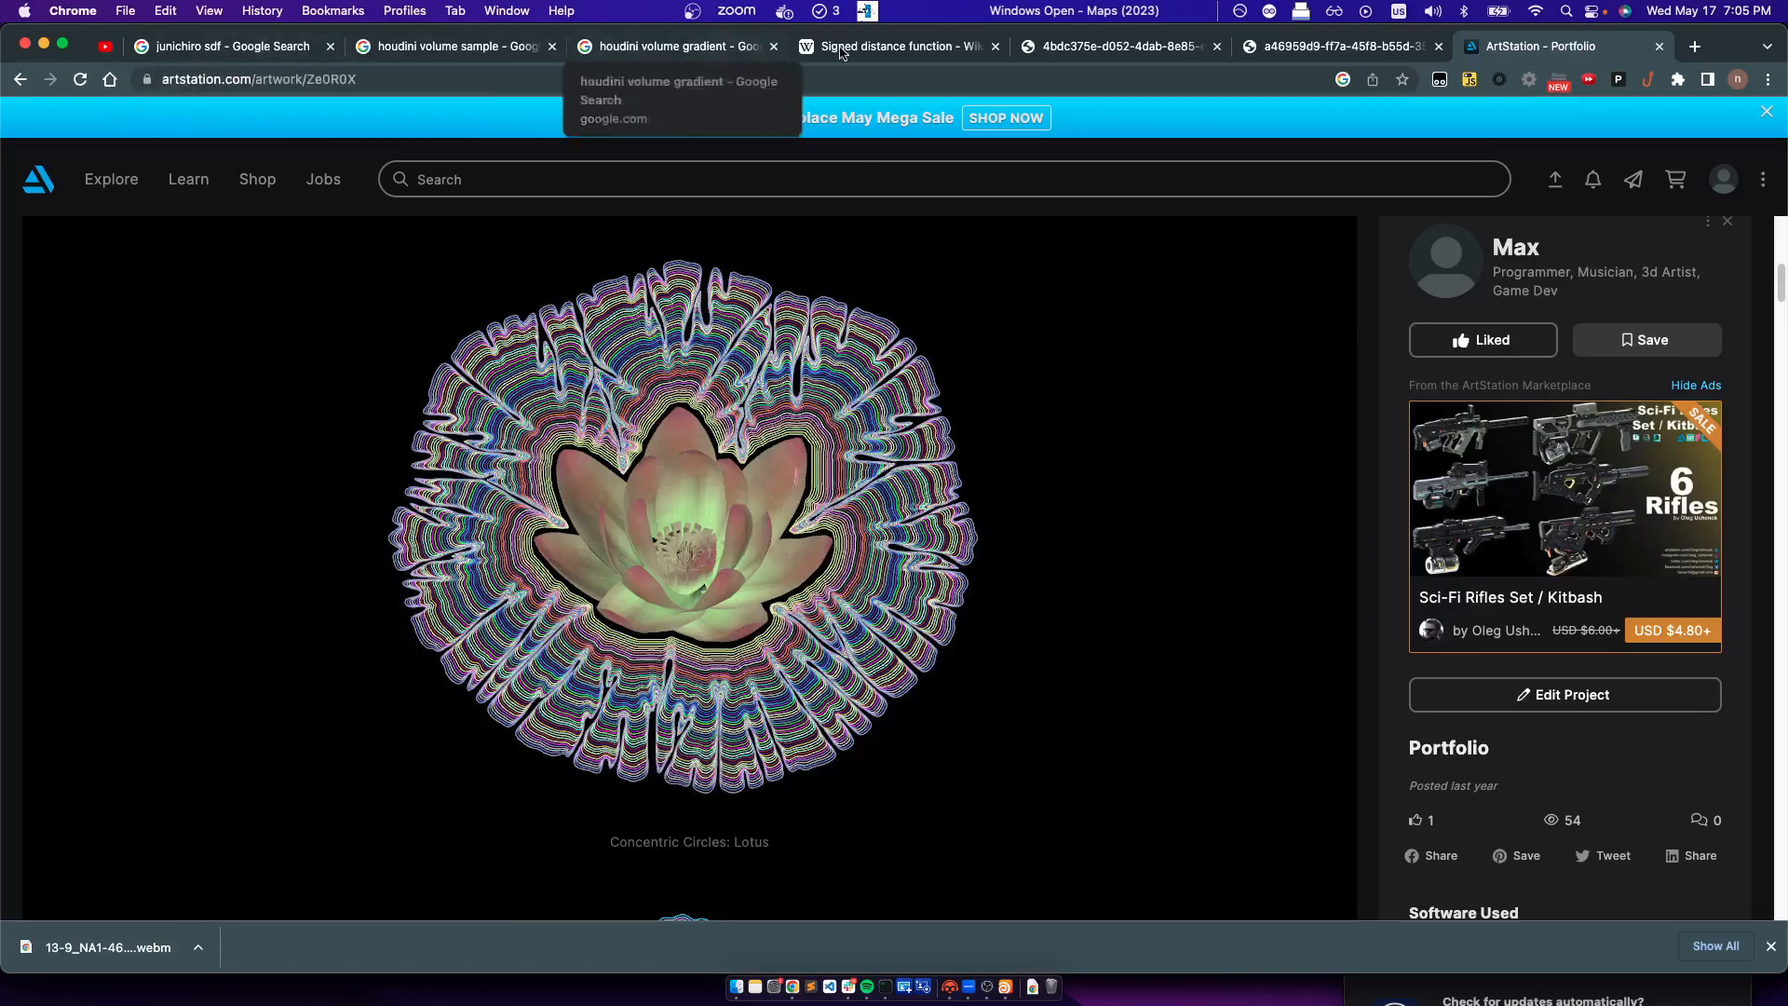
View the introduction of the Wikipedia article on signed distance functions, and switch to Houdini
left_click(880, 46)
left_click_drag(236, 436, 907, 514)
left_click(907, 514)
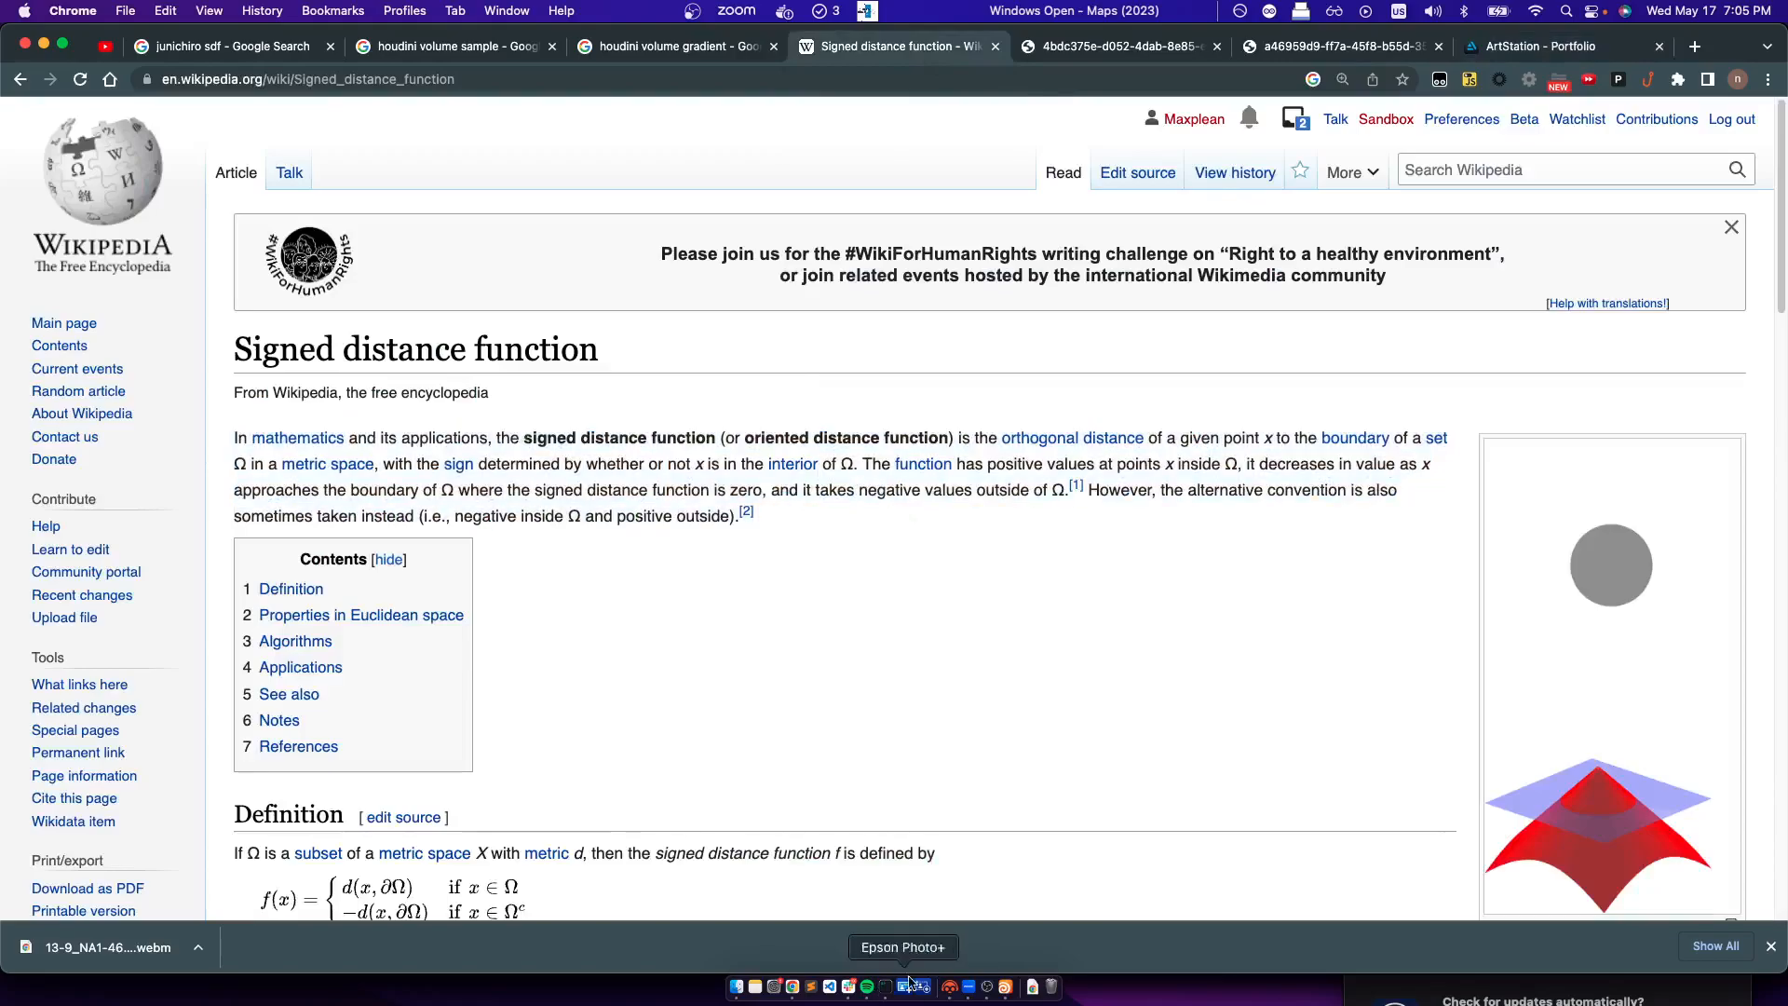
left_click(1005, 987)
key("Tab")
key("Escape")
key("Tab")
type("g")
key("Return")
left_click(850, 560)
double_click(850, 561)
key("Tab")
type("gr")
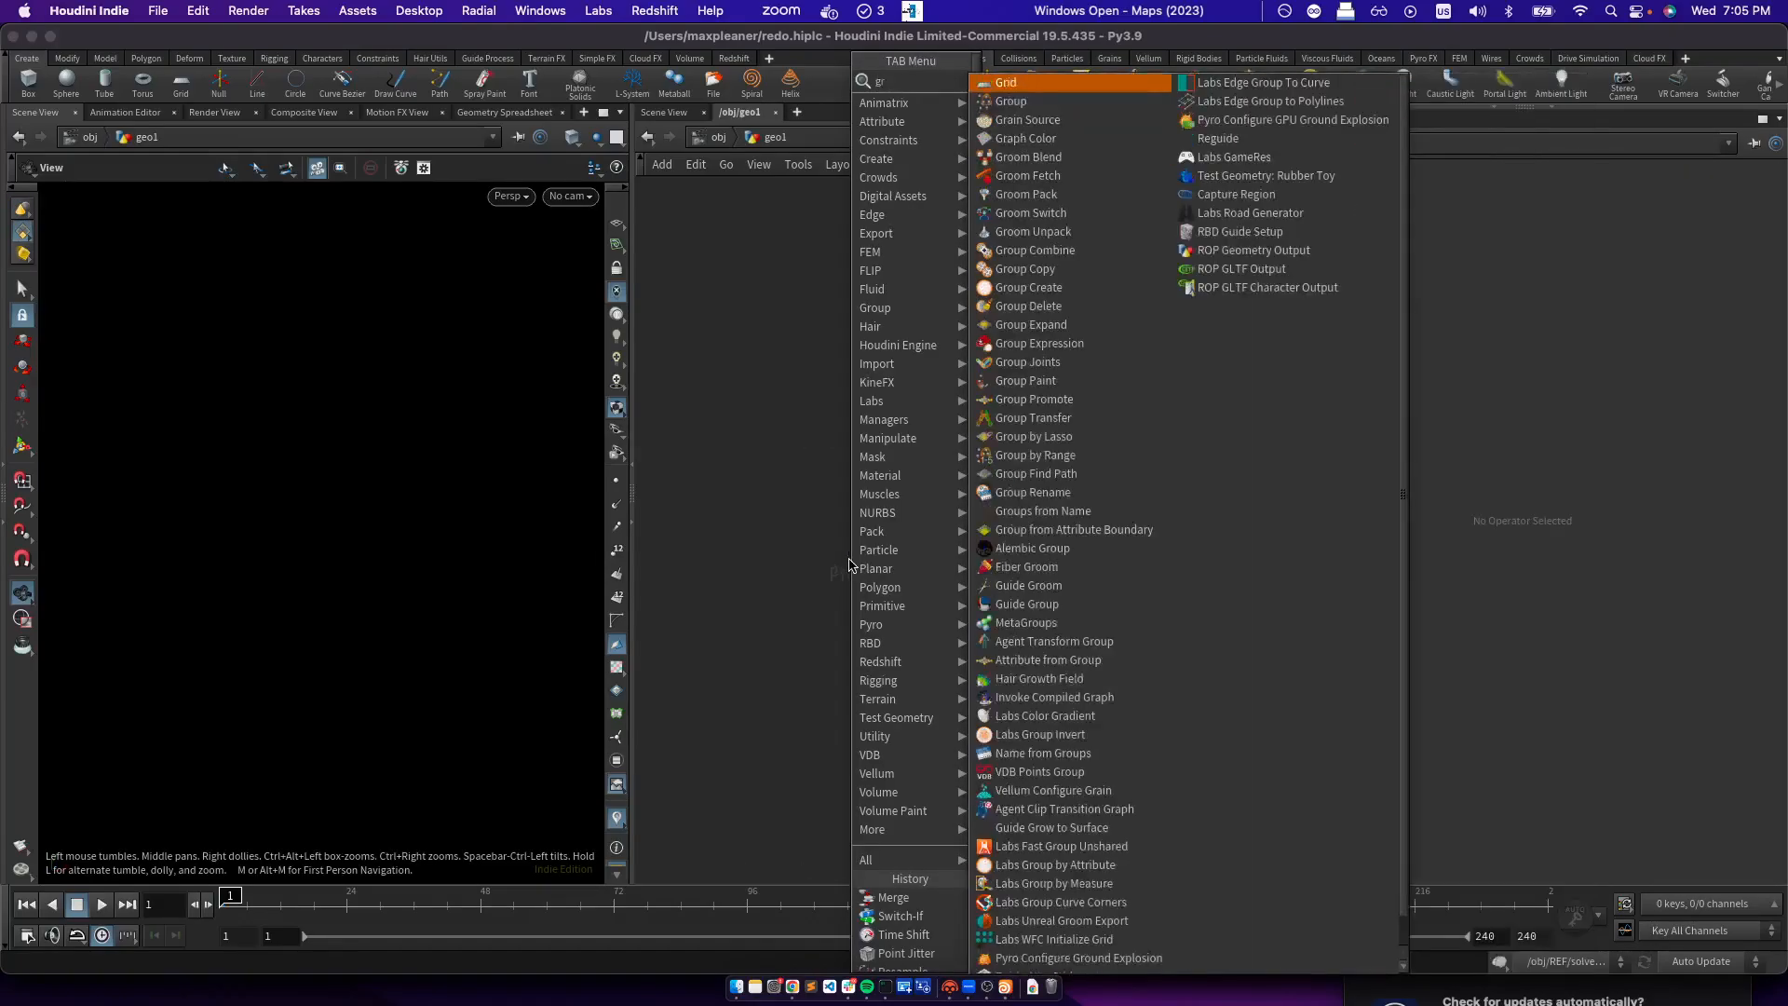
key("Return")
left_click(849, 560)
key("Delete")
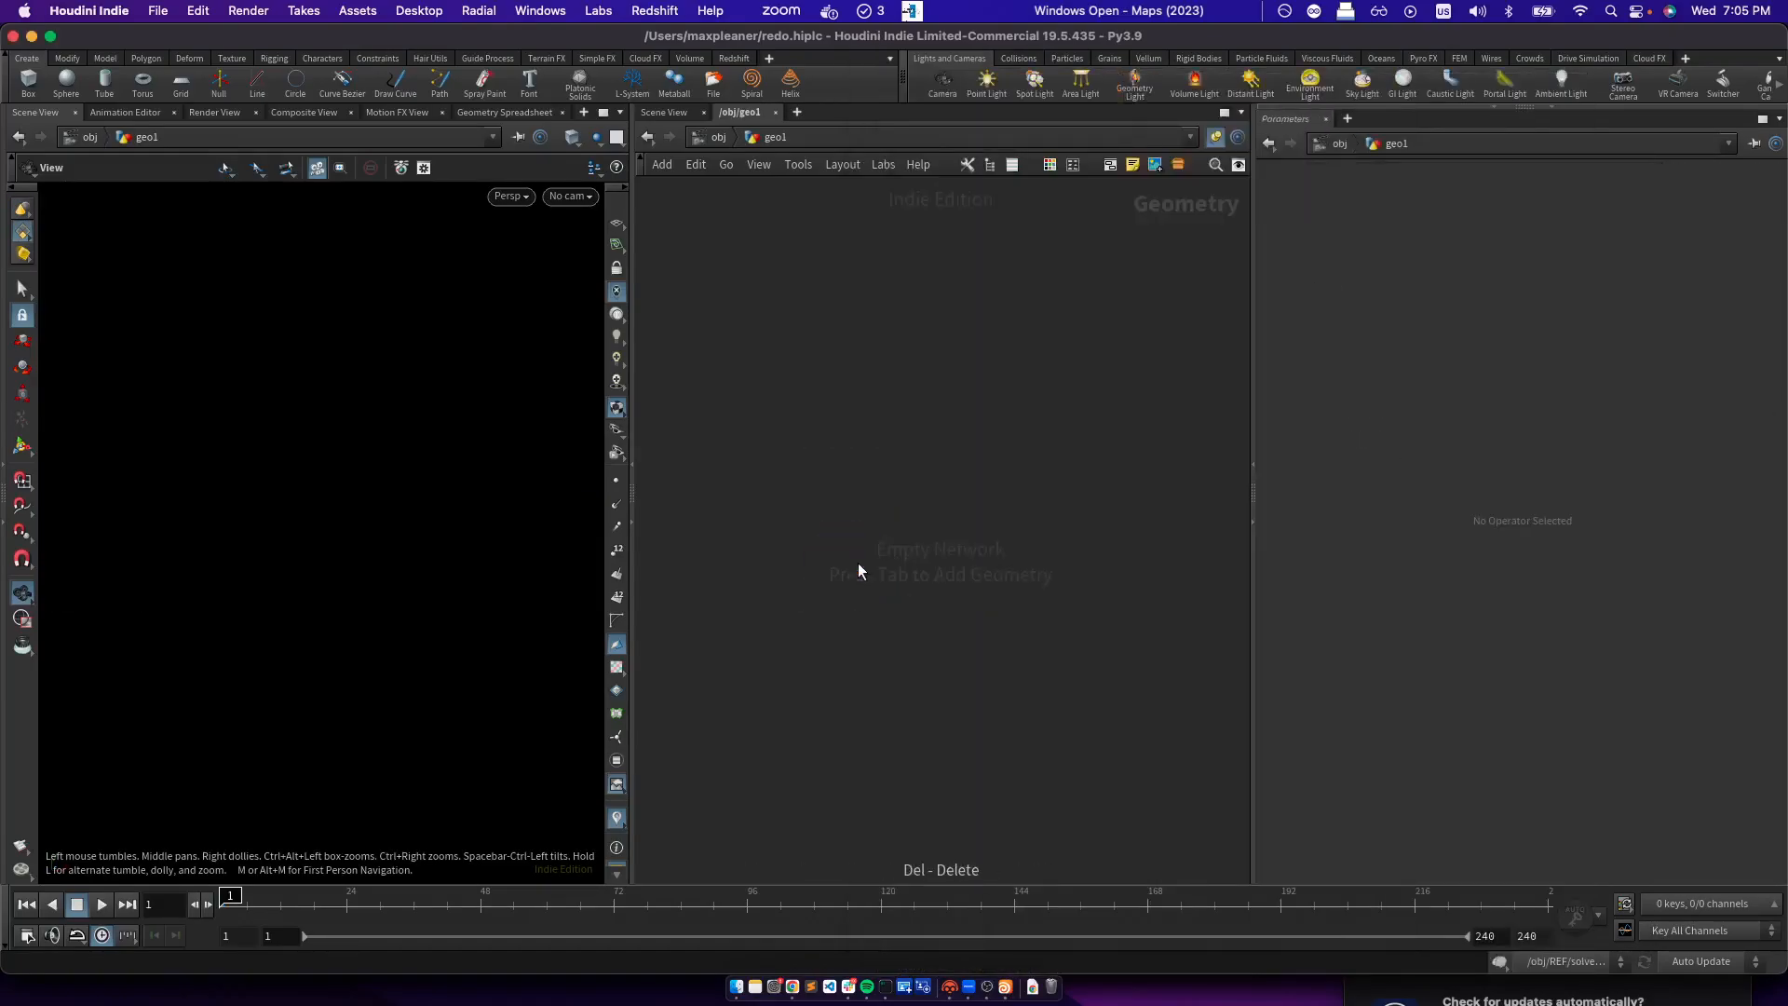
Add a box node to the empty geometry network
key("Tab")
type("line")
key("Return")
left_click(858, 563)
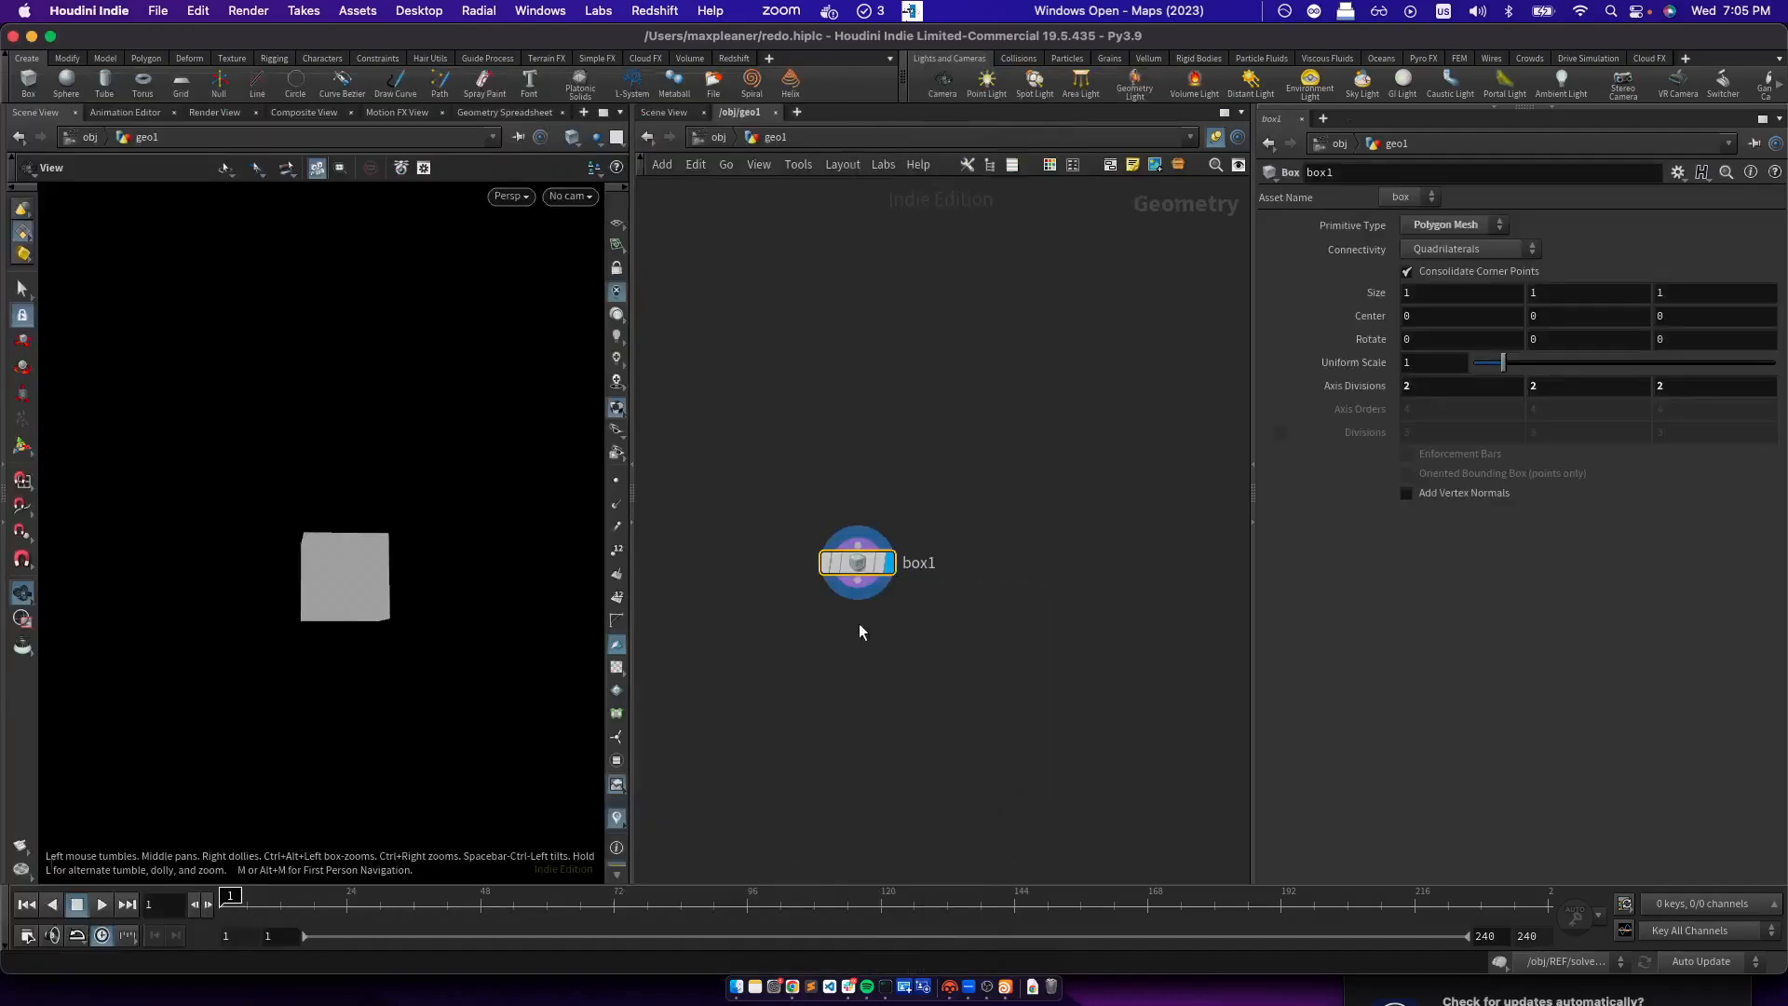
Add a VDB from Polygons node below the box, feed the box into it, and display its result
key("Tab")
type("vdb from")
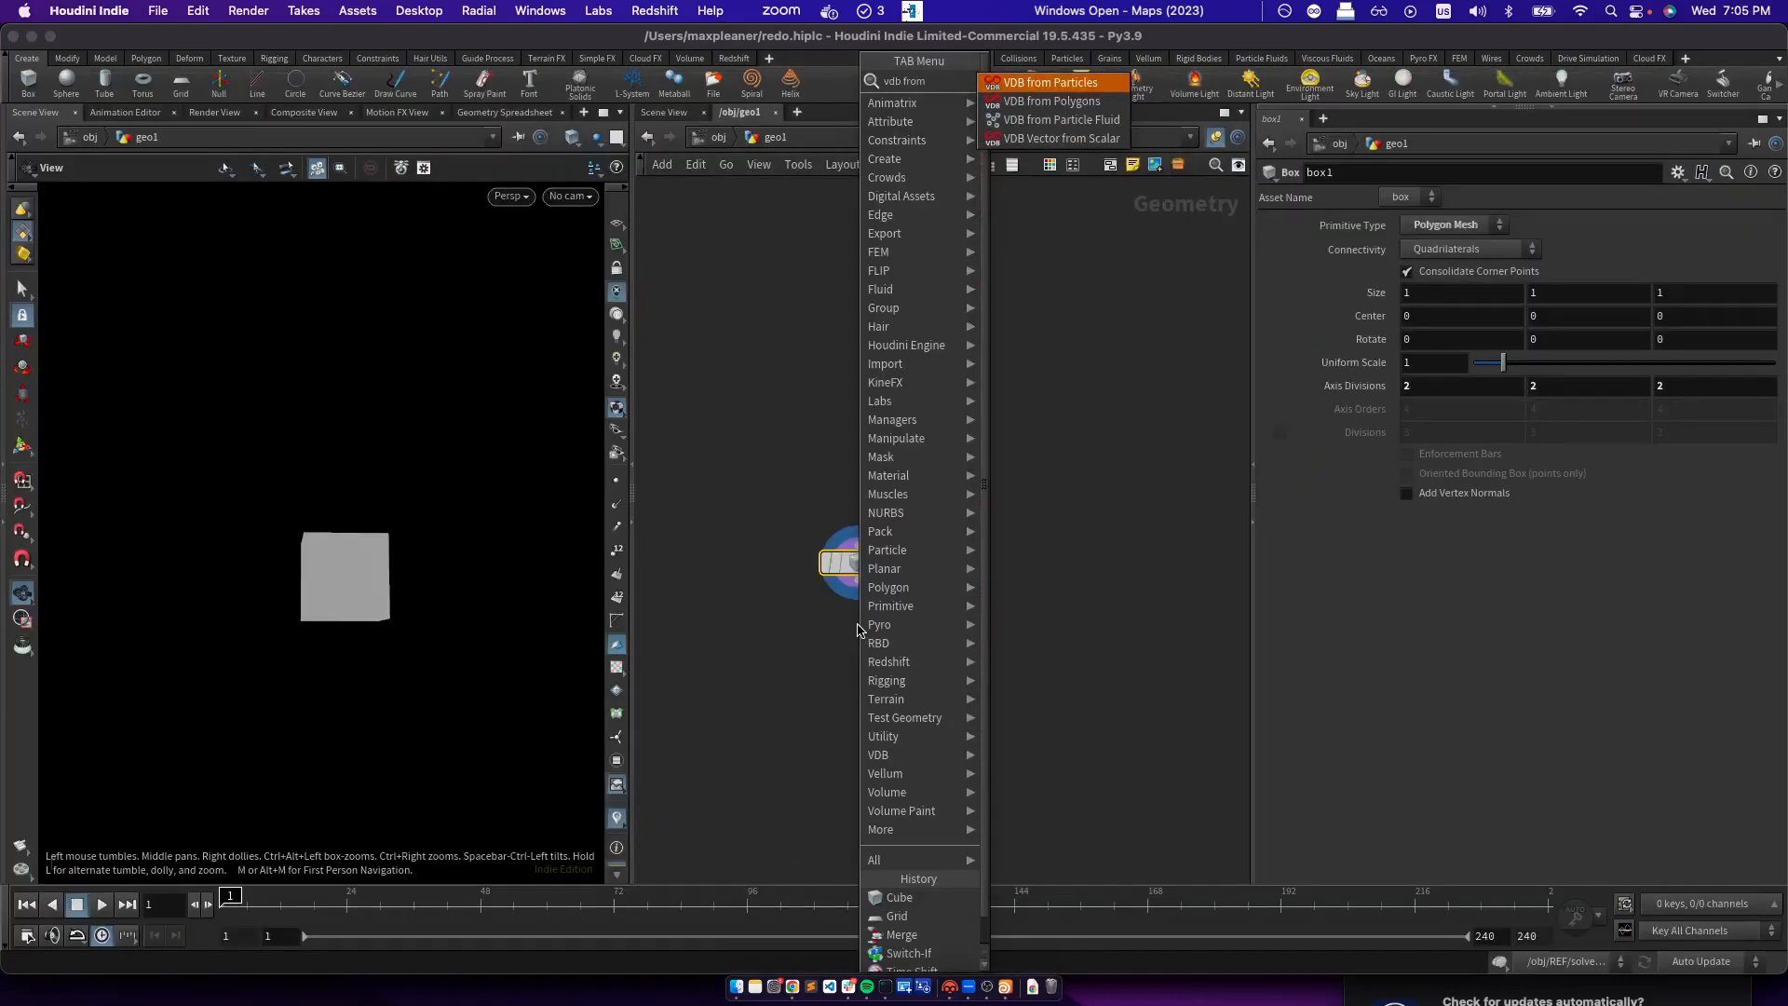
key("Down")
key("Return")
left_click(858, 630)
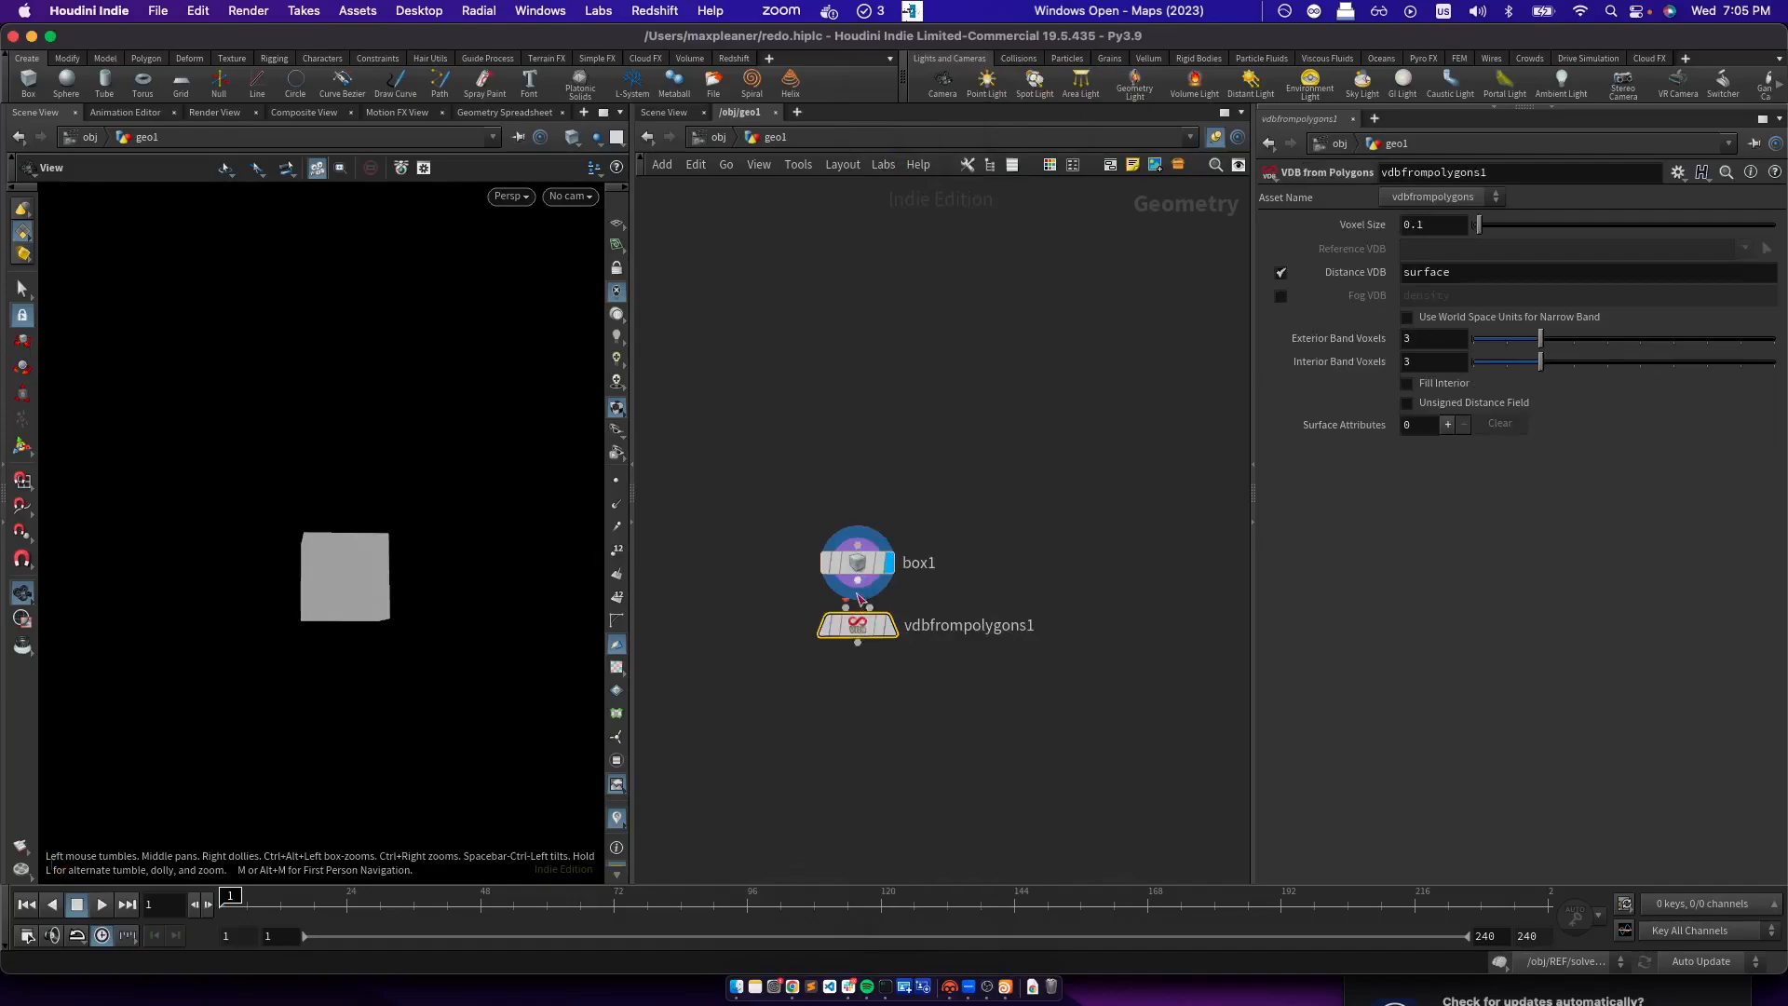
left_click(884, 627)
left_click_drag(857, 628, 857, 658)
Set the VDB from Polygons voxel size to 0.01
left_click_drag(376, 539, 445, 577)
scroll(298, 530, "up", 6)
key("shift+w")
key("shift+w")
scroll(328, 574, "down", 3)
middle_click_drag(329, 573, 340, 519)
left_click(1428, 223)
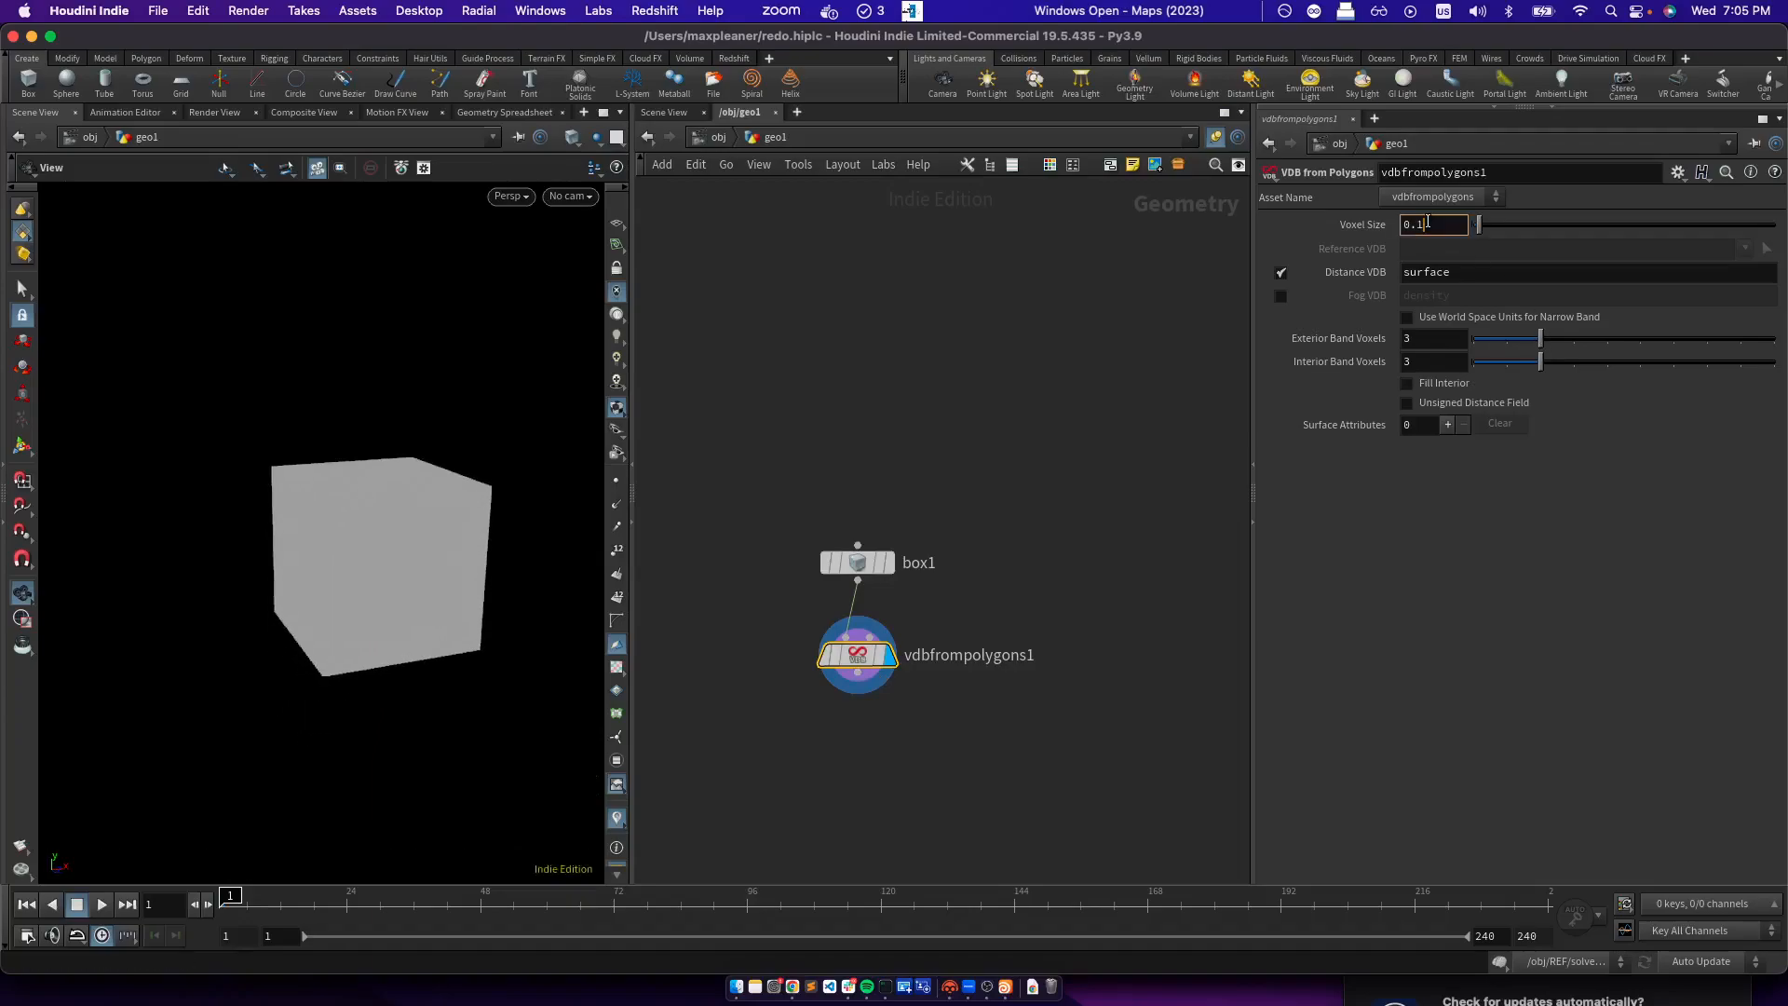
key("BackSpace")
type("01")
key("Return")
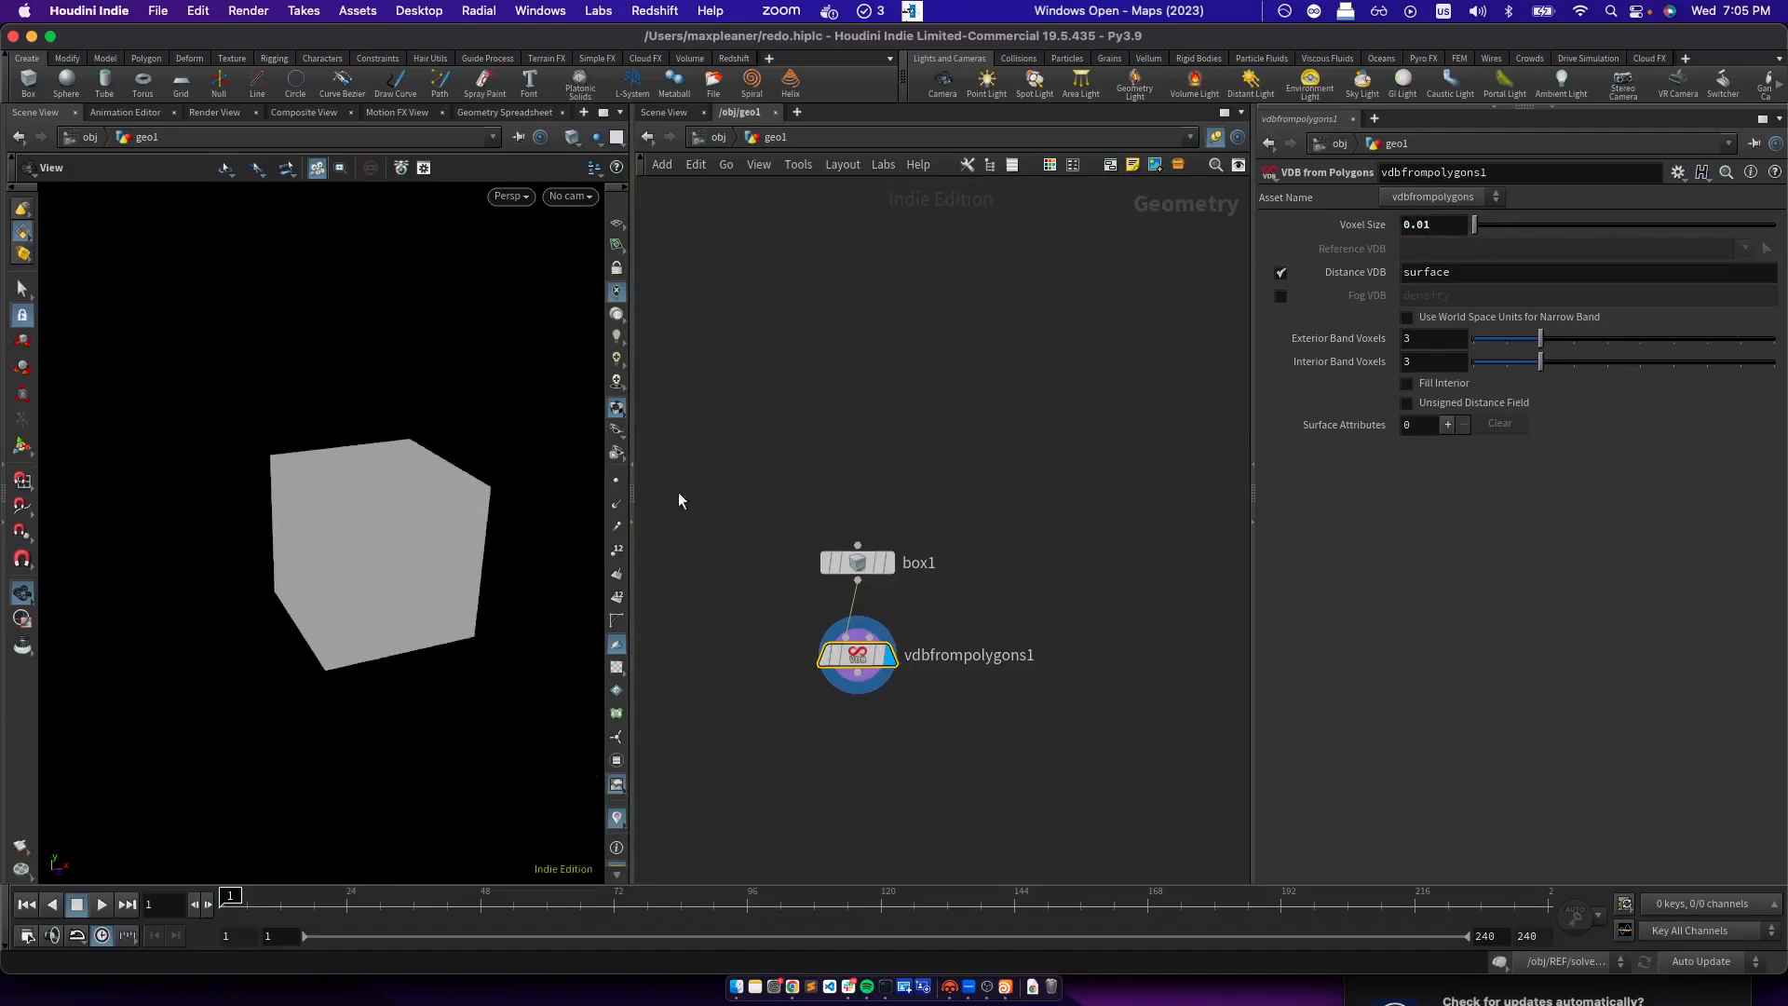
Replace the box with a polygon sphere node and connect it to the VDB from Polygons input
left_click(857, 562)
key("Delete")
key("Tab")
type("sphere")
key("Return")
left_click(858, 564)
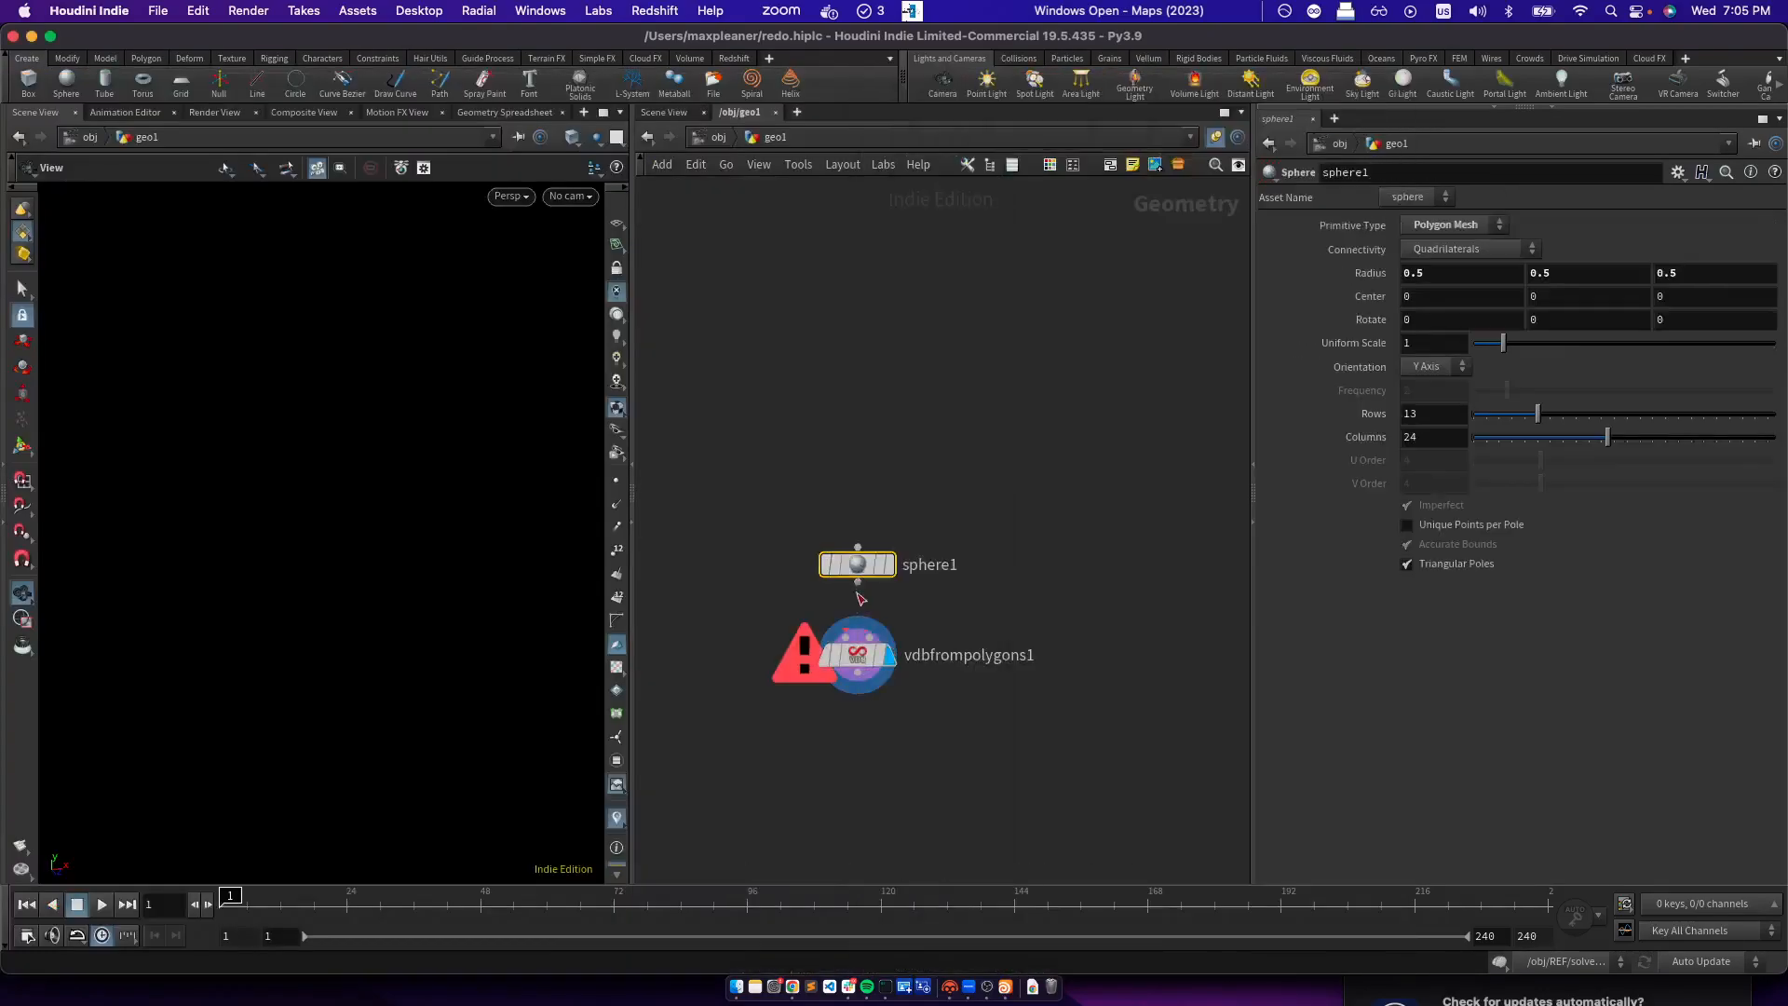
left_click_drag(858, 585, 857, 629)
Coarsen the sphere's VDB by trying a voxel size of 0.1 and settling on 0.5
scroll(372, 535, "up", 3)
scroll(365, 505, "up", 5)
middle_click_drag(387, 506, 319, 491)
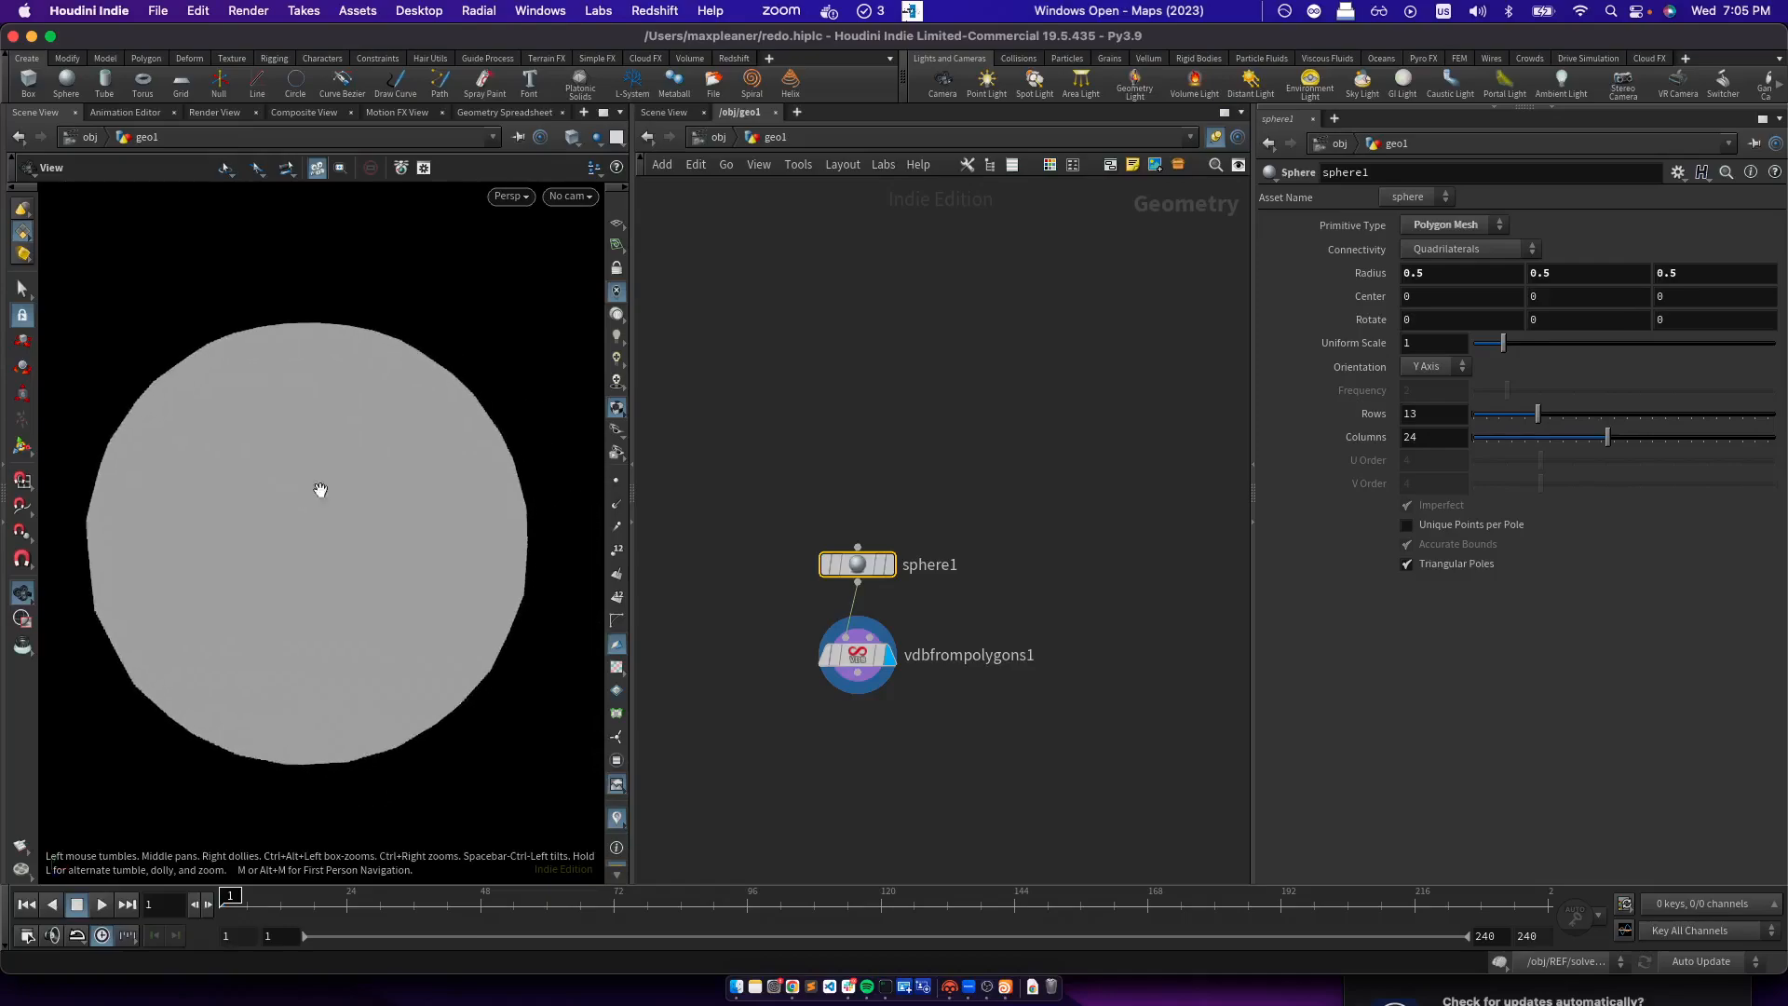
left_click(855, 659)
left_click(1445, 225)
type("0.1")
key("Return")
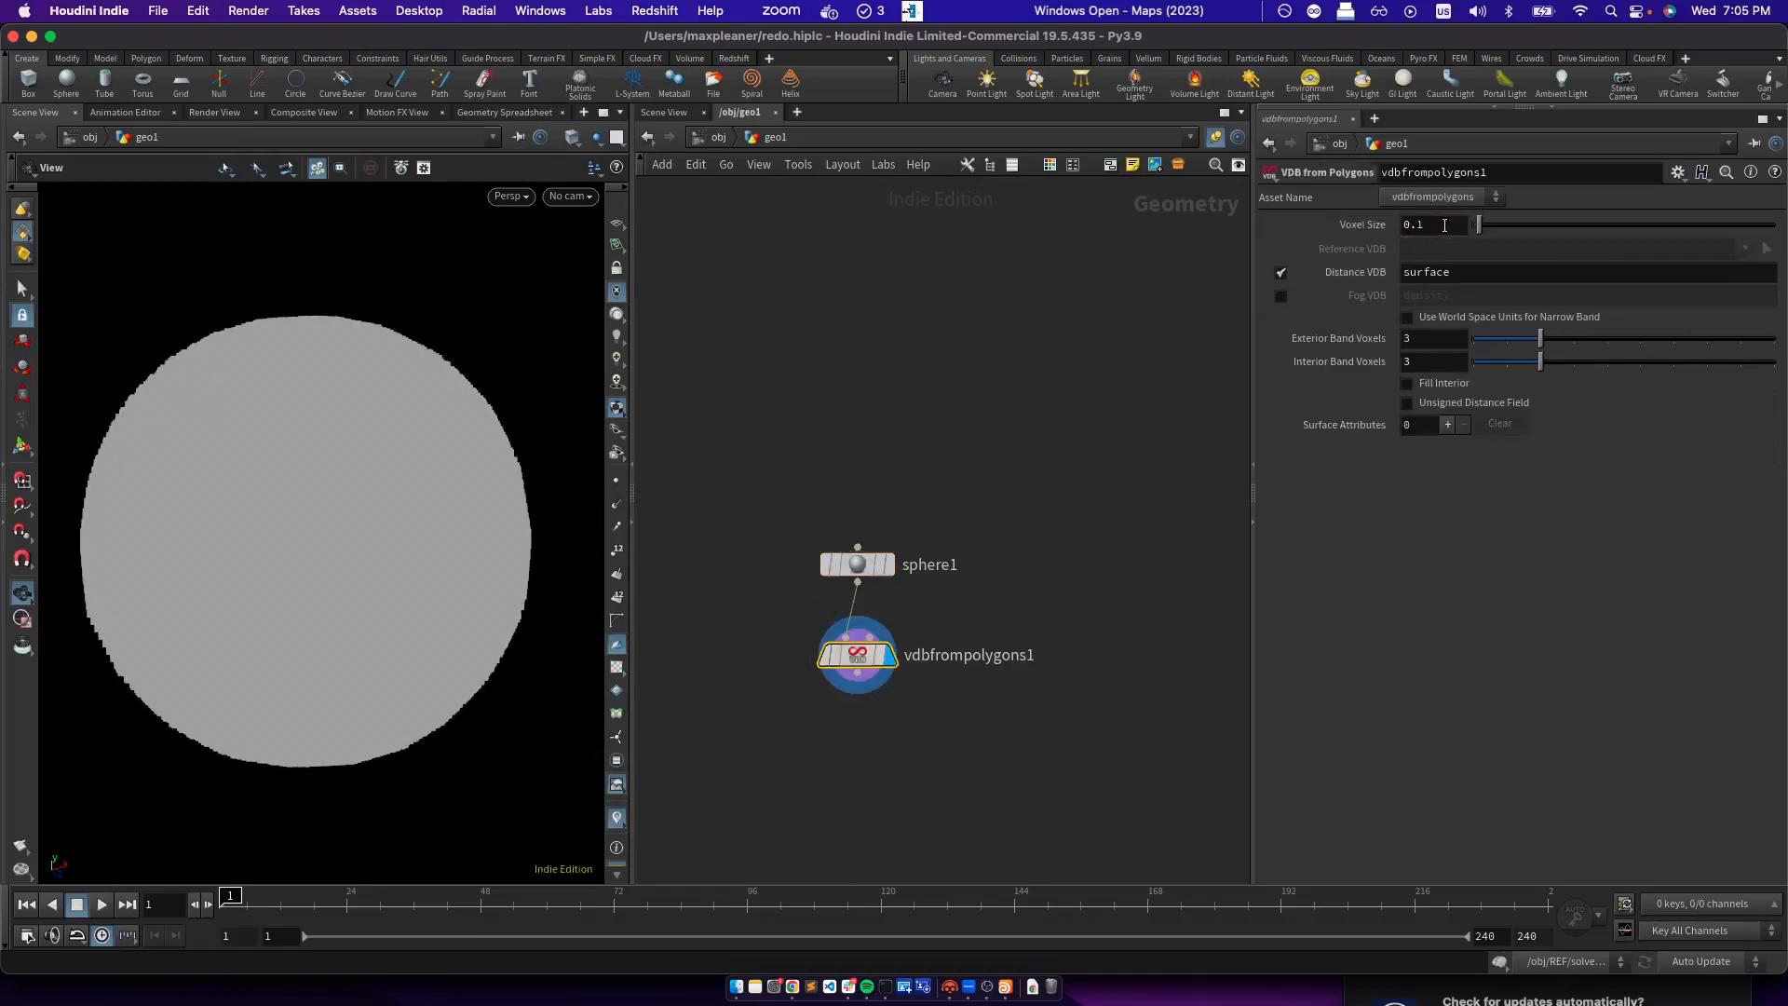
key("BackSpace")
type("5")
key("Return")
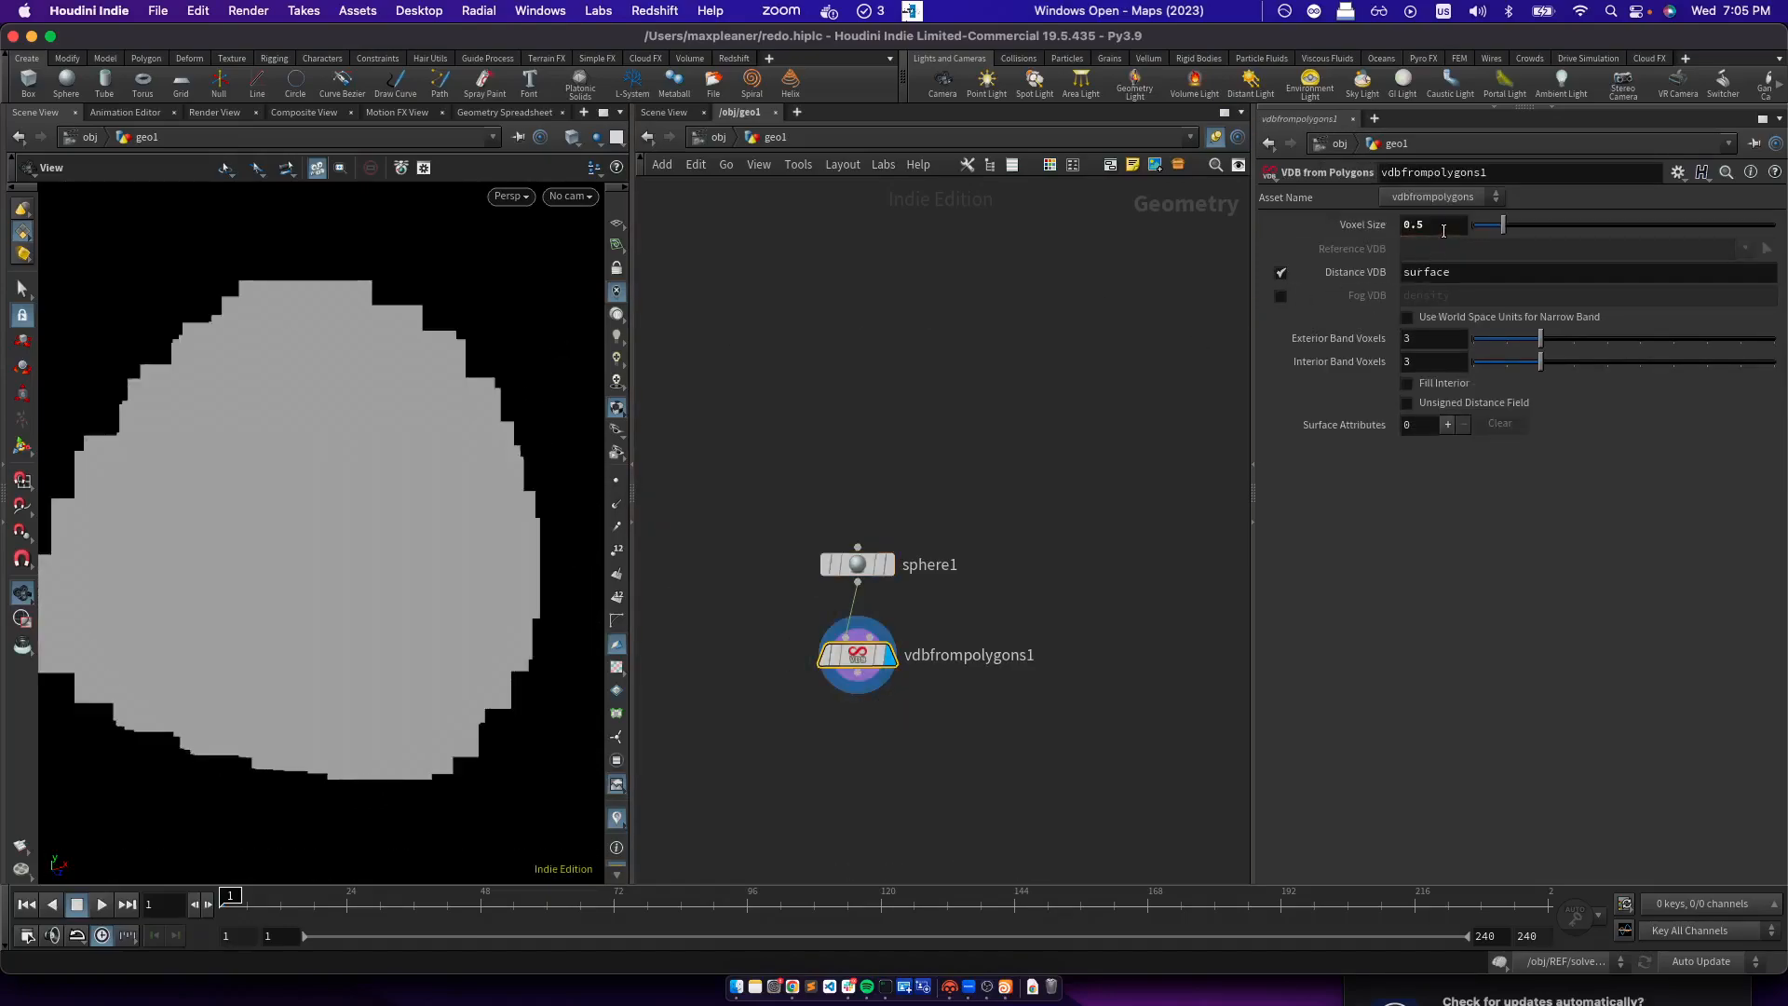
left_click_drag(388, 372, 357, 420)
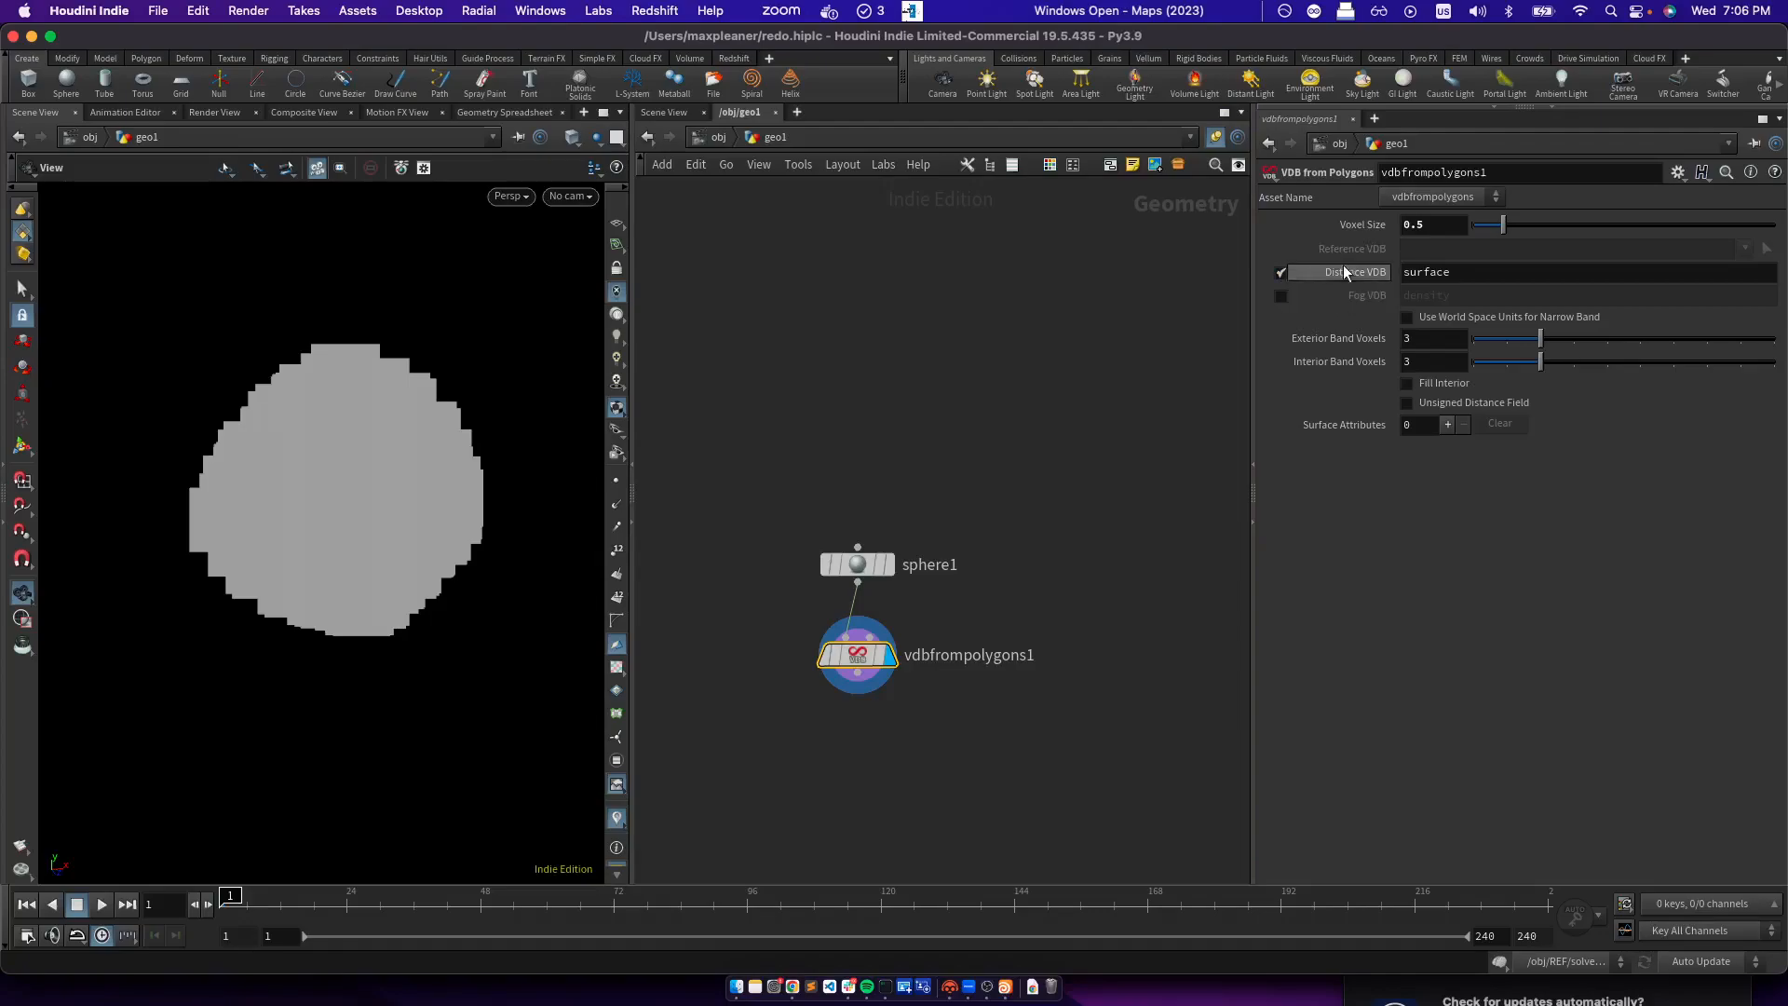
Switch to Chrome and read how the signed distance function's values behave inside, at and outside the boundary
left_click(792, 986)
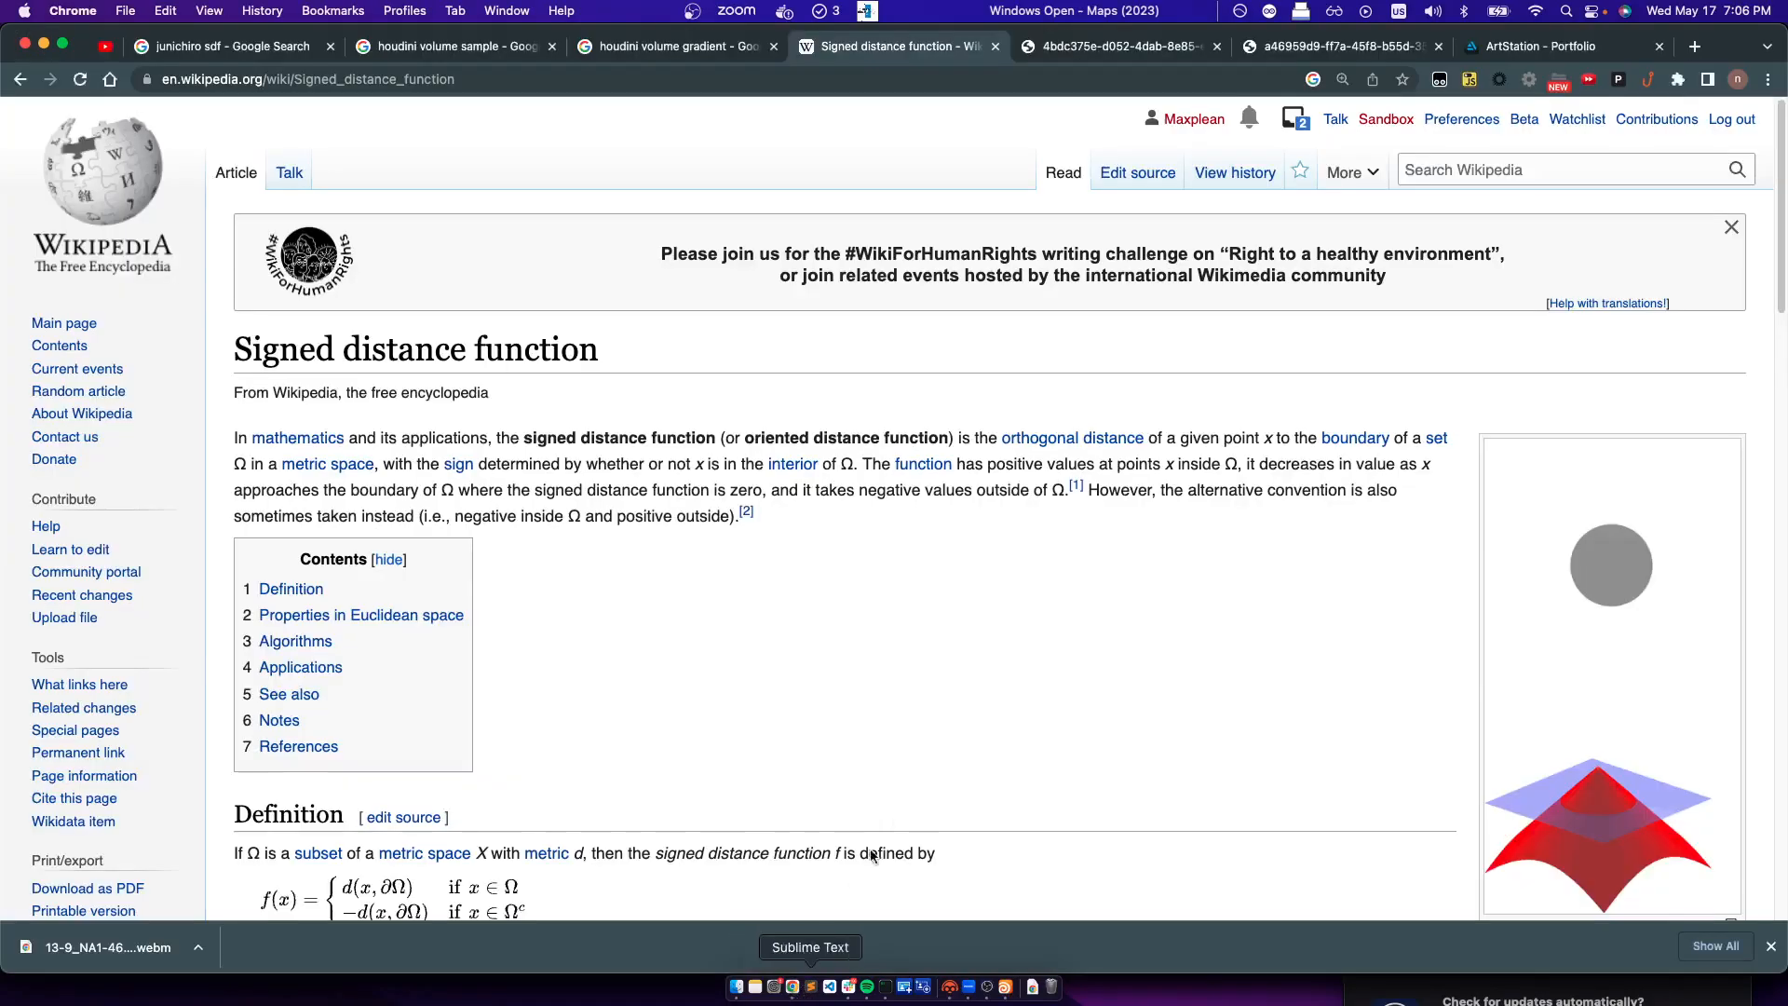
mouse_move(248, 352)
left_mouse_down()
mouse_move(596, 493)
mouse_move(848, 565)
mouse_move(244, 361)
left_mouse_up()
left_click(848, 565)
left_click(244, 361)
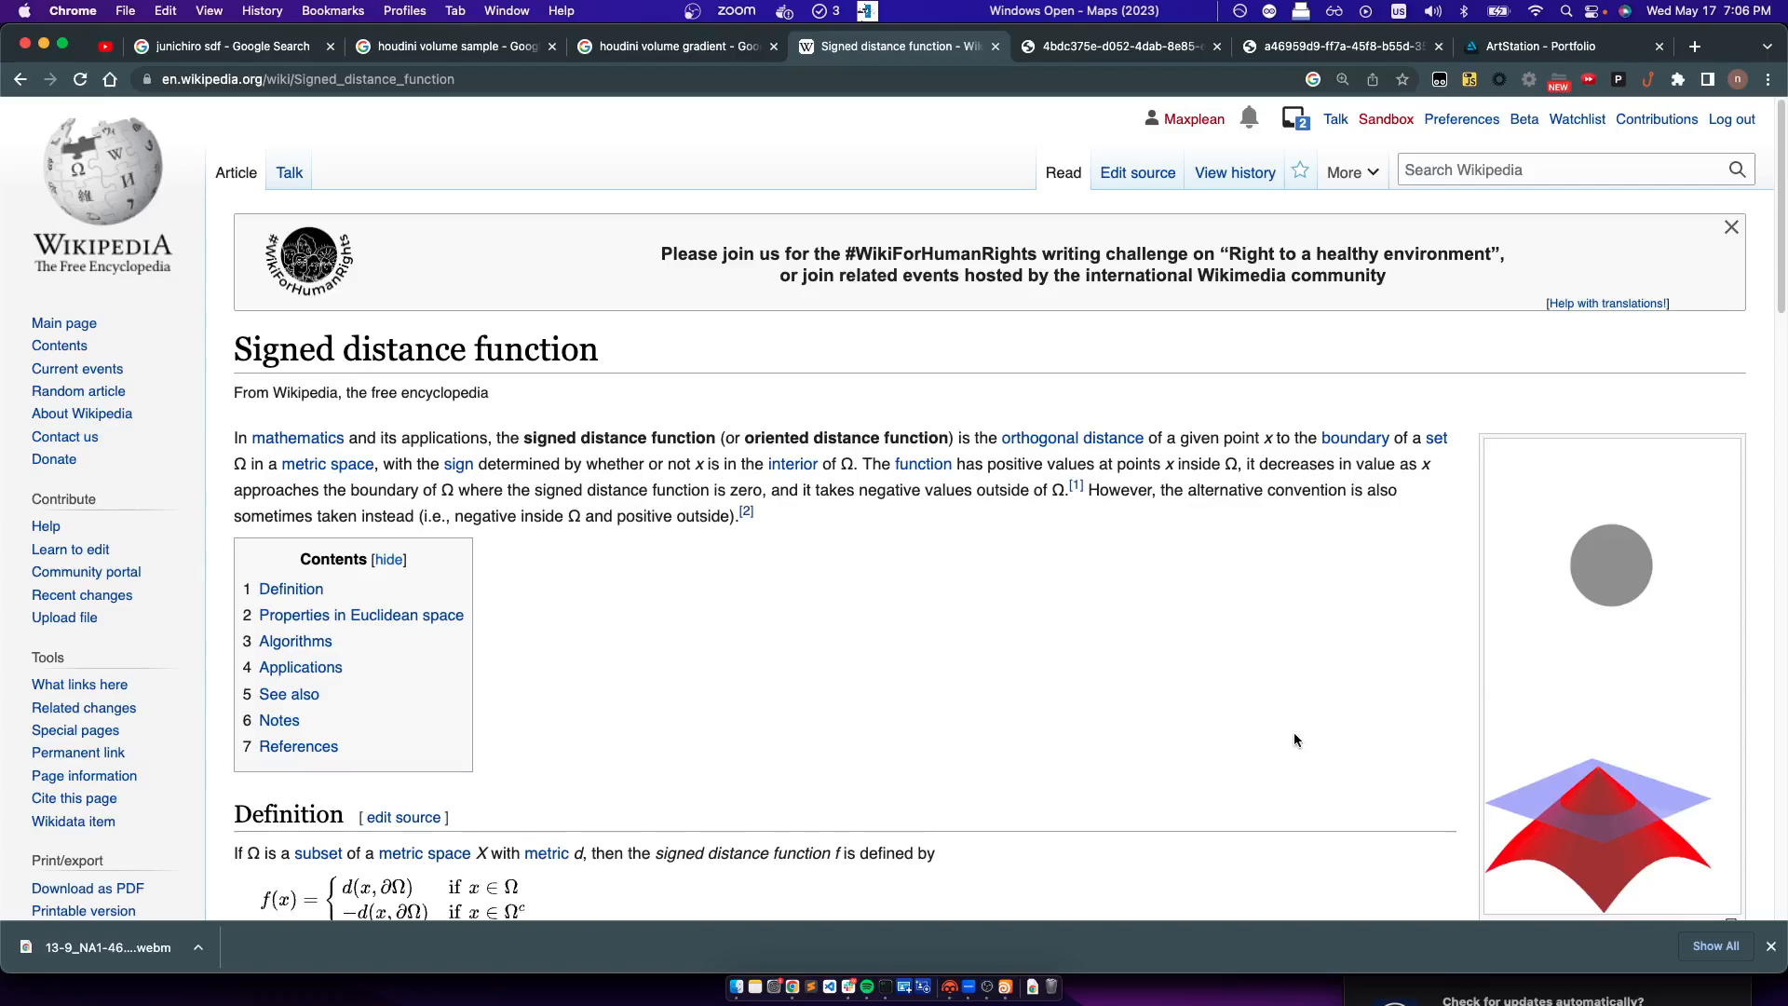
left_click_drag(1197, 524, 852, 564)
double_click(607, 415)
left_click(852, 563)
left_click_drag(861, 458, 1310, 463)
left_click(1175, 458)
left_click(1235, 458)
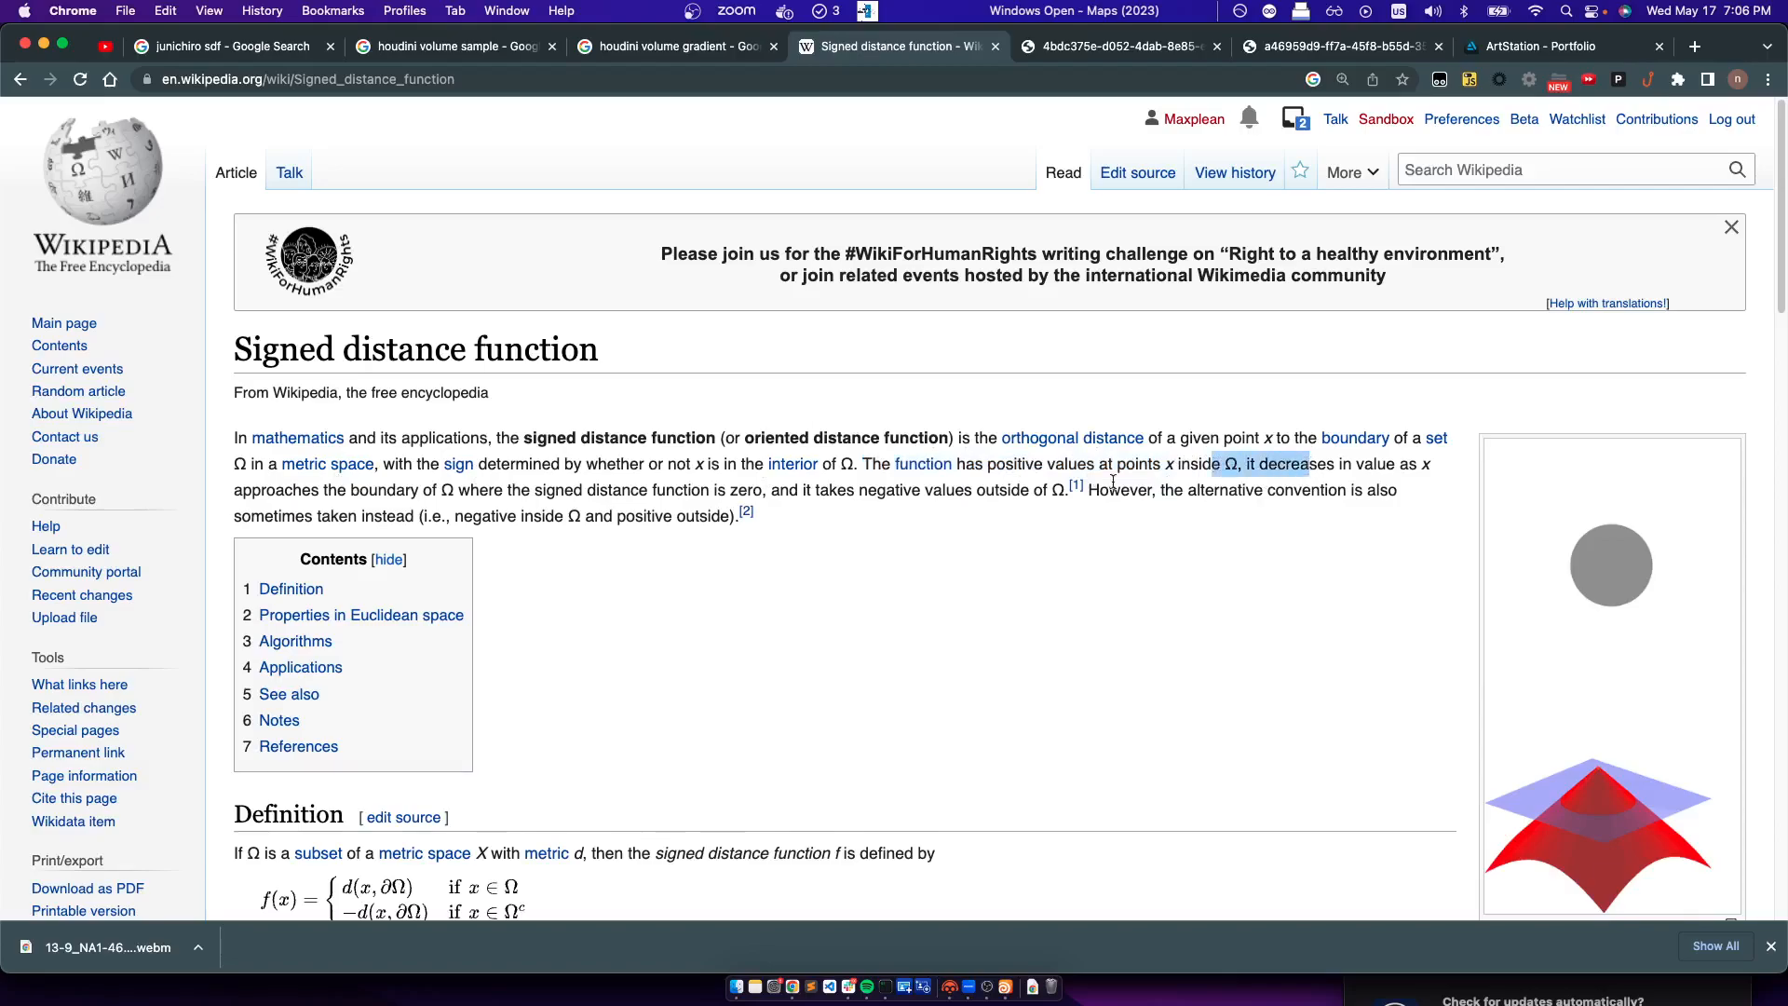
left_click_drag(302, 493, 656, 491)
left_click(657, 490)
left_click_drag(771, 489, 988, 487)
left_click(980, 487)
Examine the coarse VDB sphere in Houdini alongside the article's definition of orthogonal distance to a boundary
key("super+Tab")
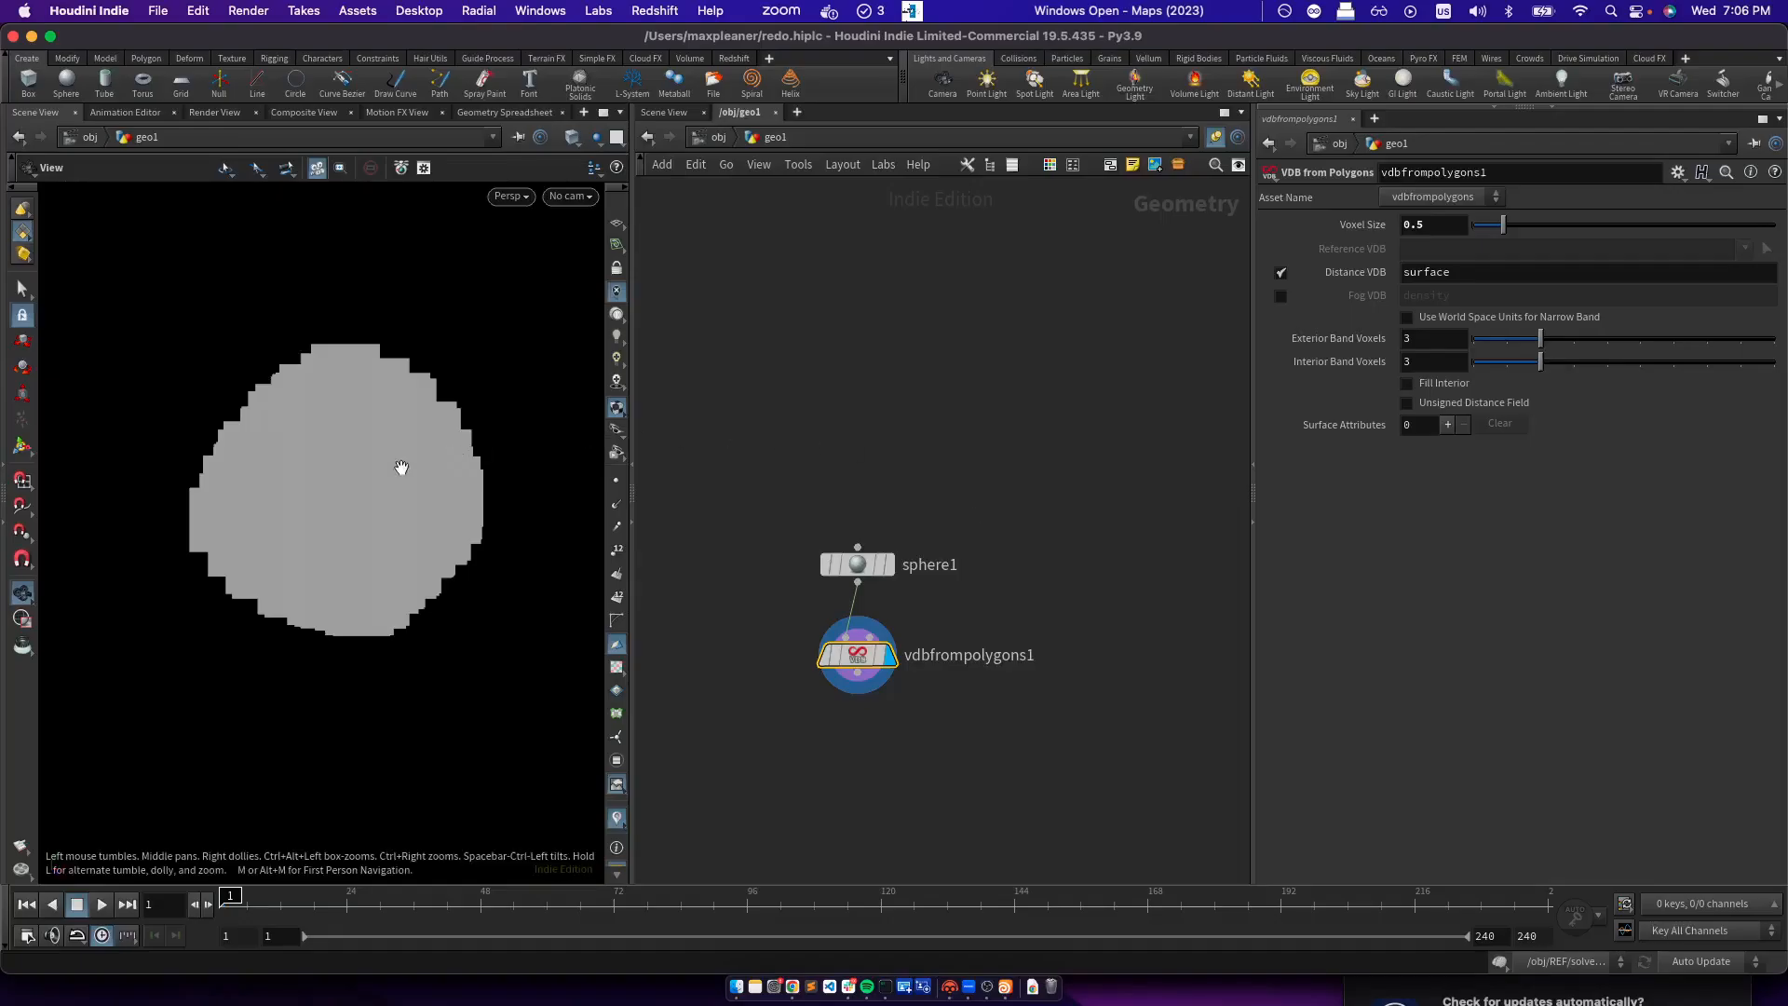
scroll(395, 470, "up", 5)
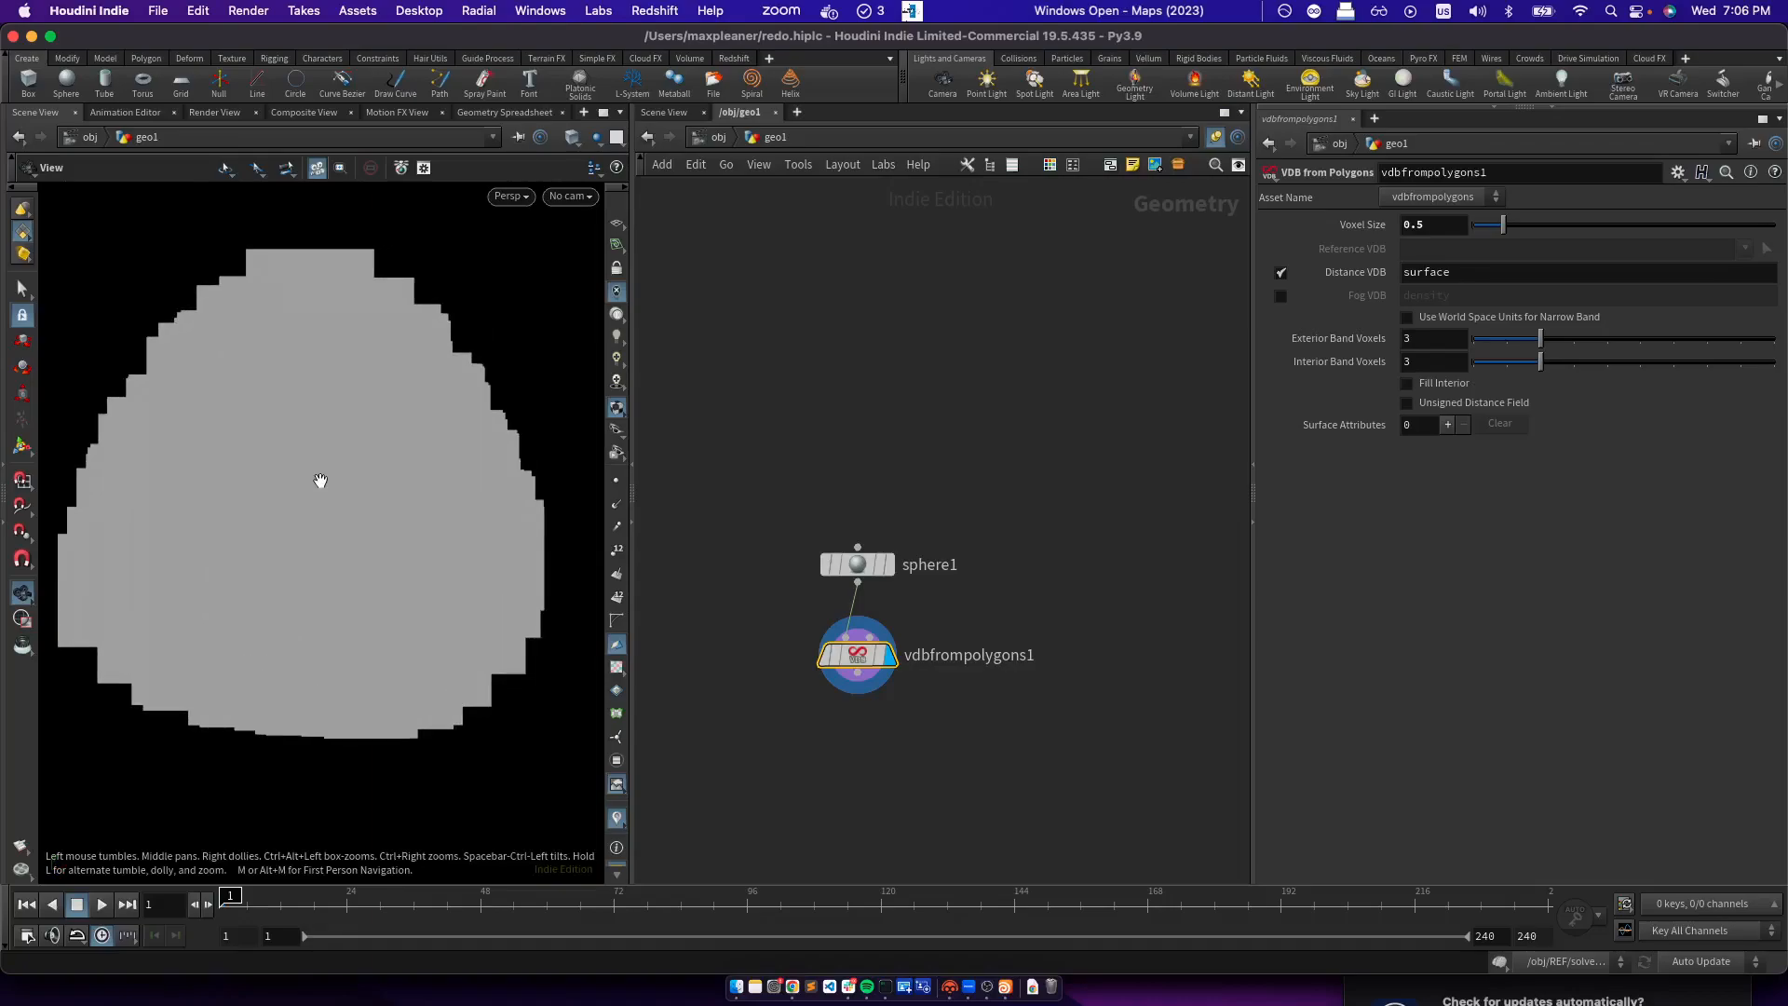
key("super+Tab")
left_click_drag(969, 462, 1050, 441)
left_click(1056, 441)
key("super+Tab")
key("super+Tab")
left_click(21, 80)
key("super+Tab")
scroll(559, 290, "down", 3)
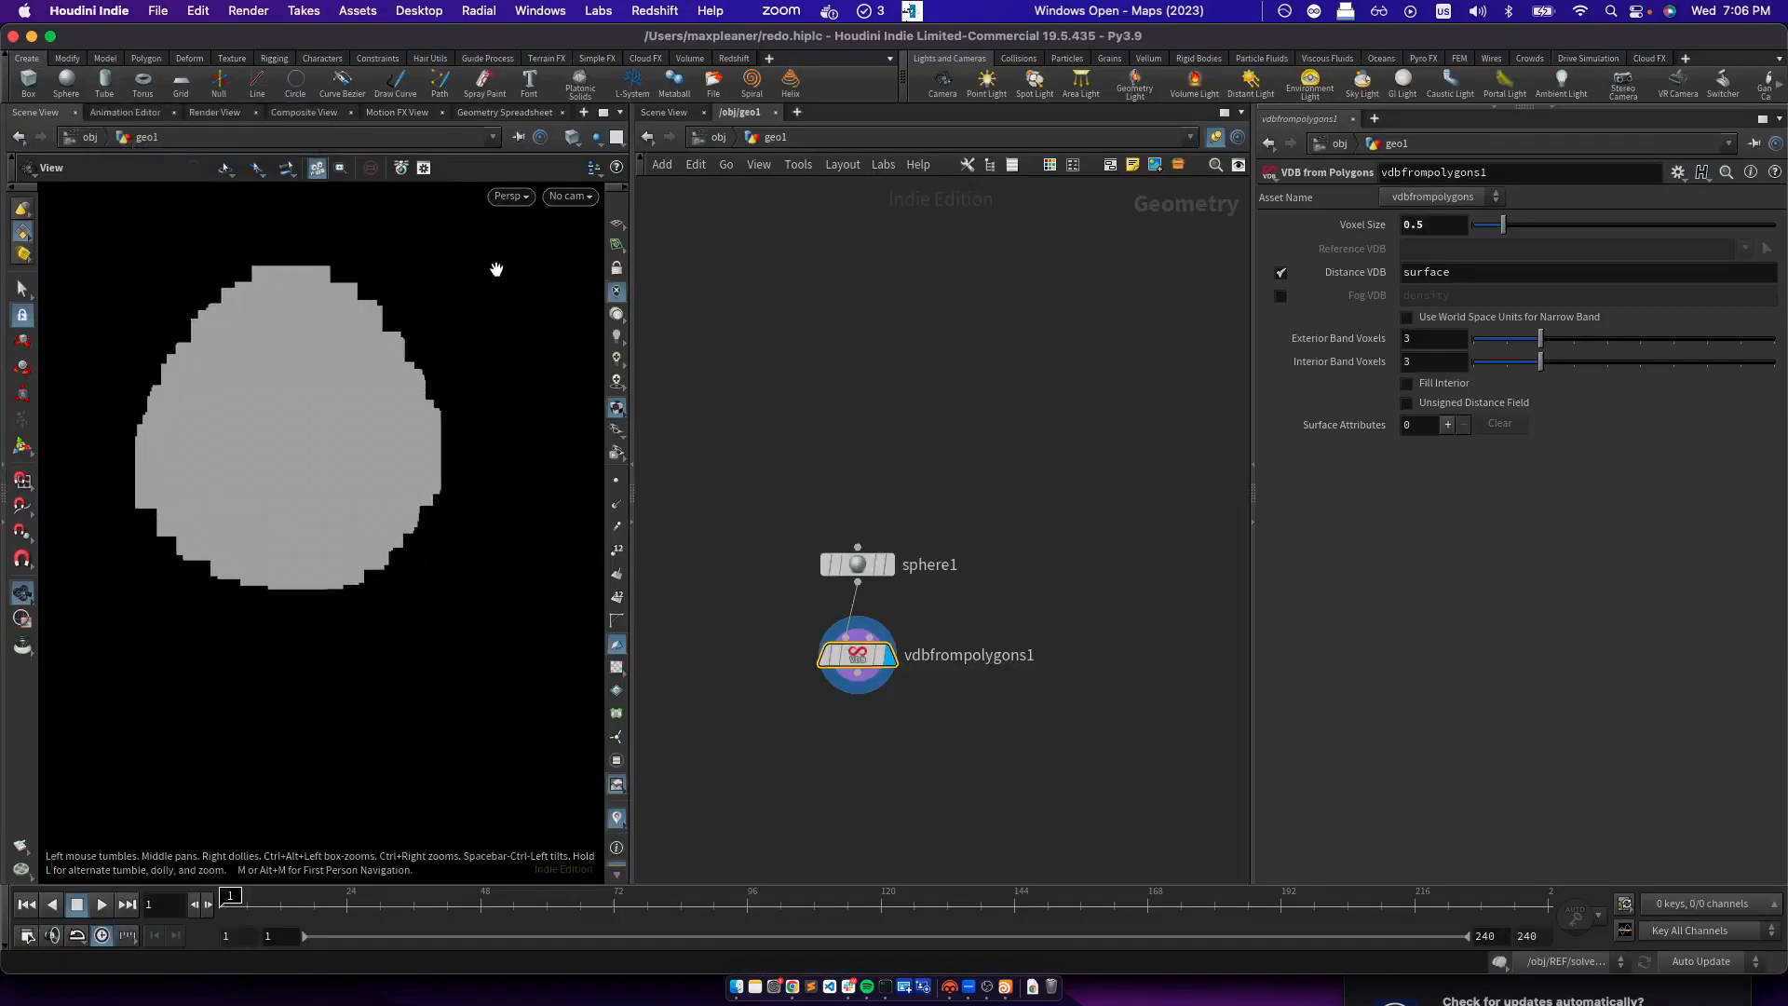
scroll(387, 339, "up", 3)
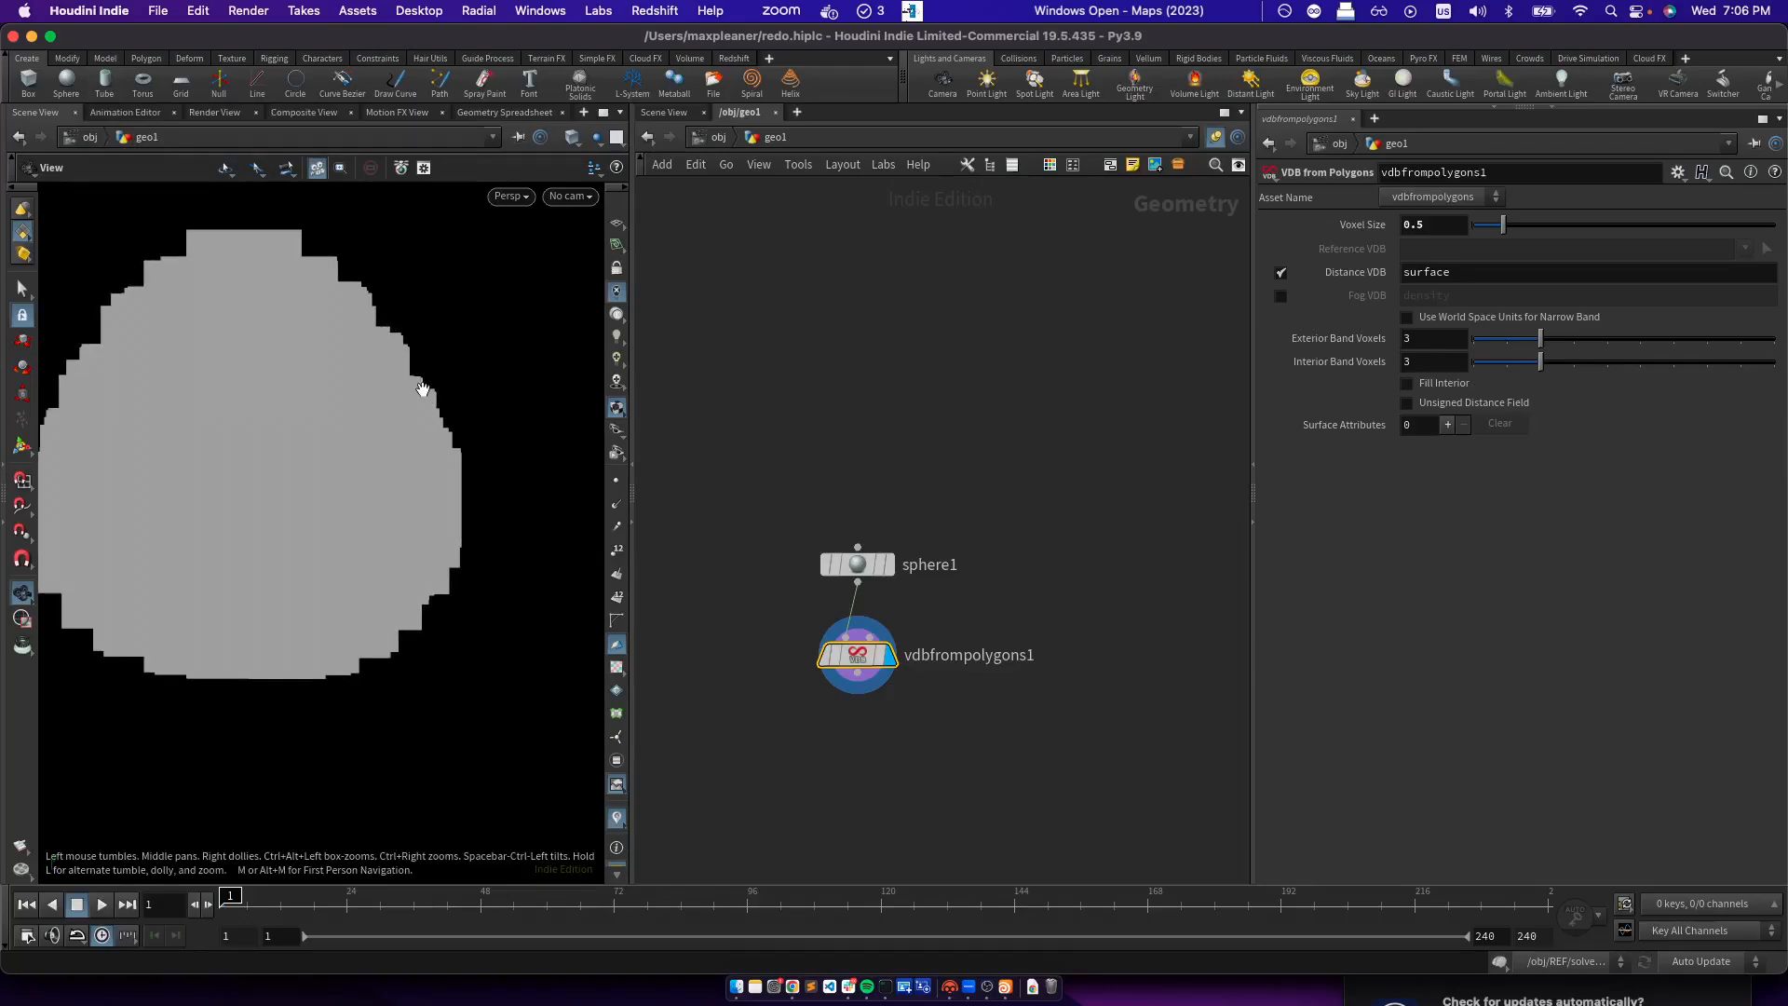
scroll(431, 487, "down", 2)
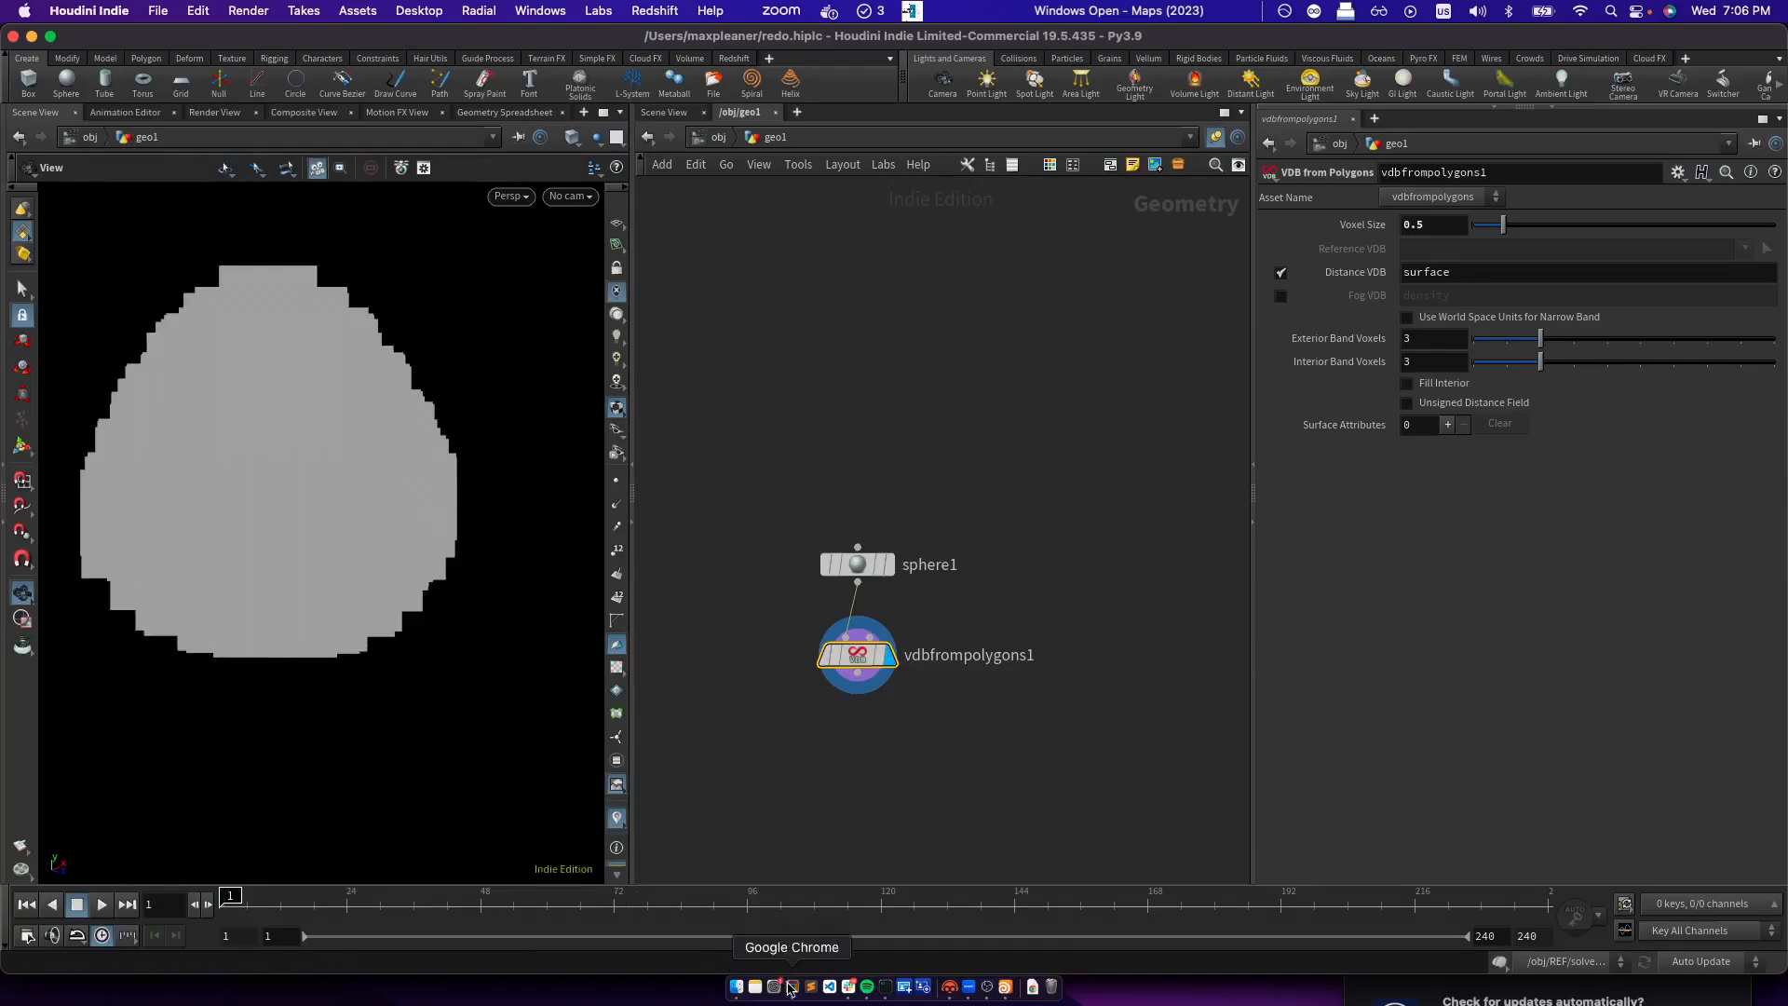
Return to Chrome and reread the article's passage on the alternative sign convention
left_click(791, 986)
mouse_move(1099, 491)
left_mouse_down()
mouse_move(745, 518)
mouse_move(320, 518)
mouse_move(1181, 494)
mouse_move(1099, 498)
left_mouse_up()
left_click(738, 525)
left_click(1085, 514)
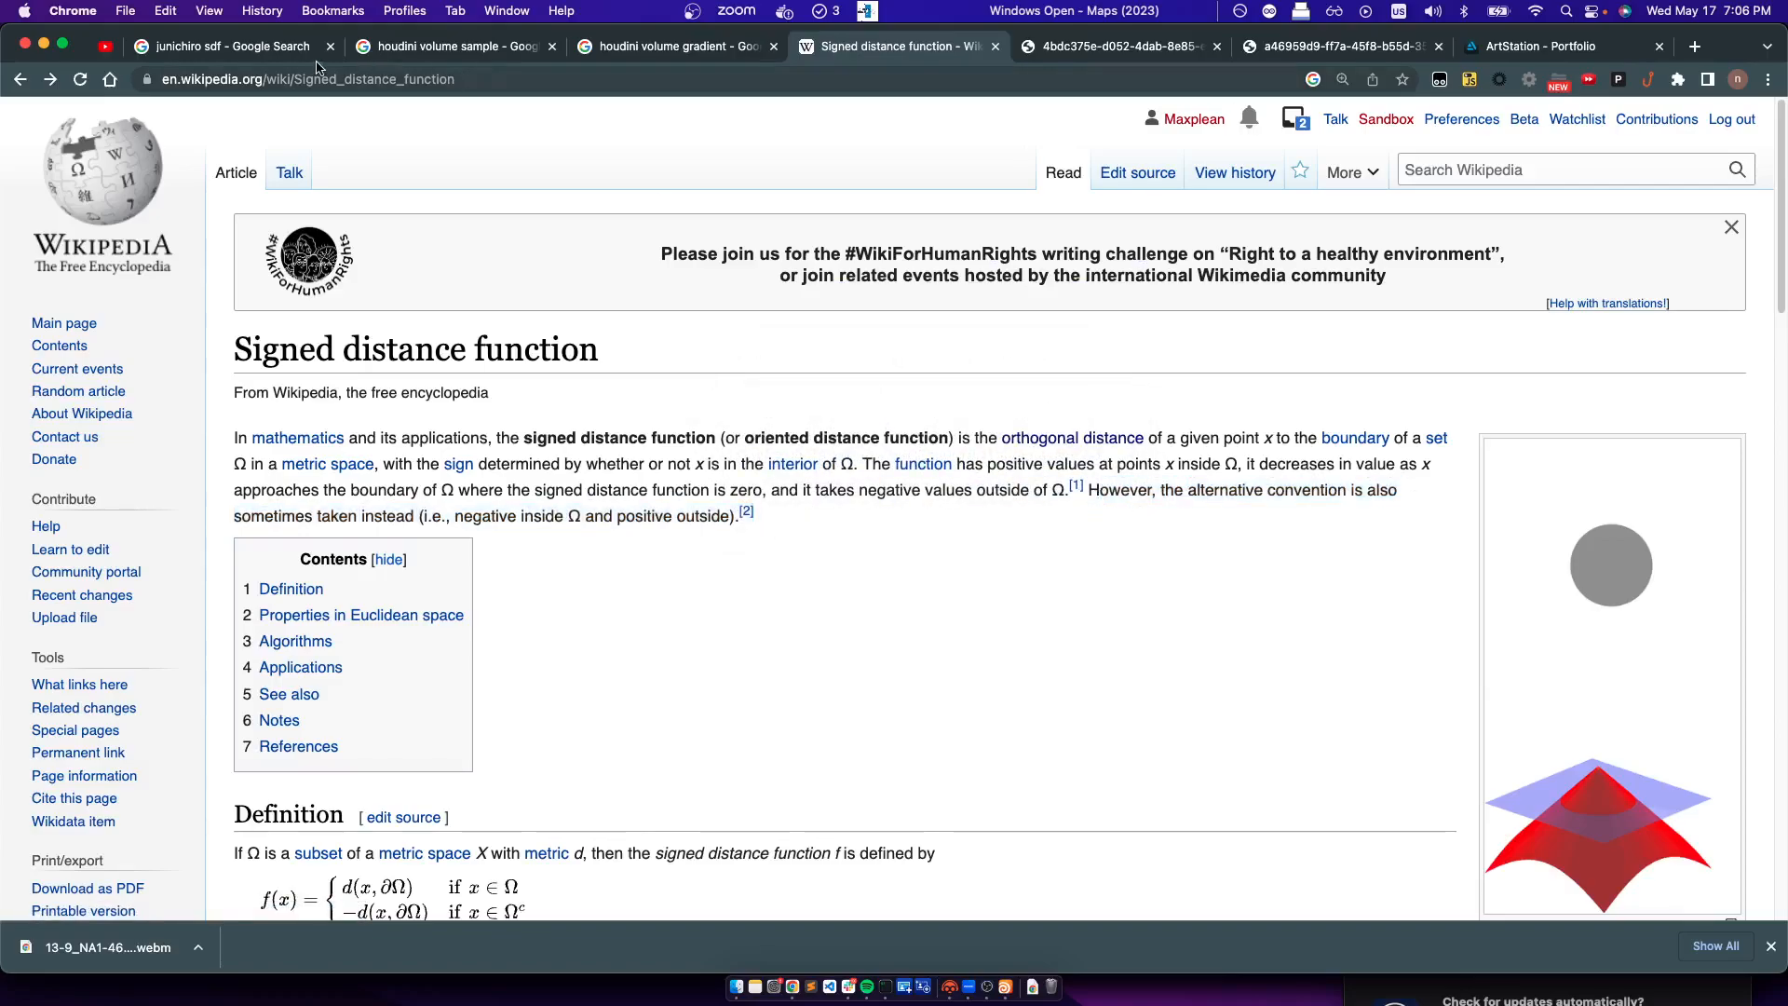
Review the search result for the VEX for Algorithmic Design E23 SDF Basics video
left_click(222, 49)
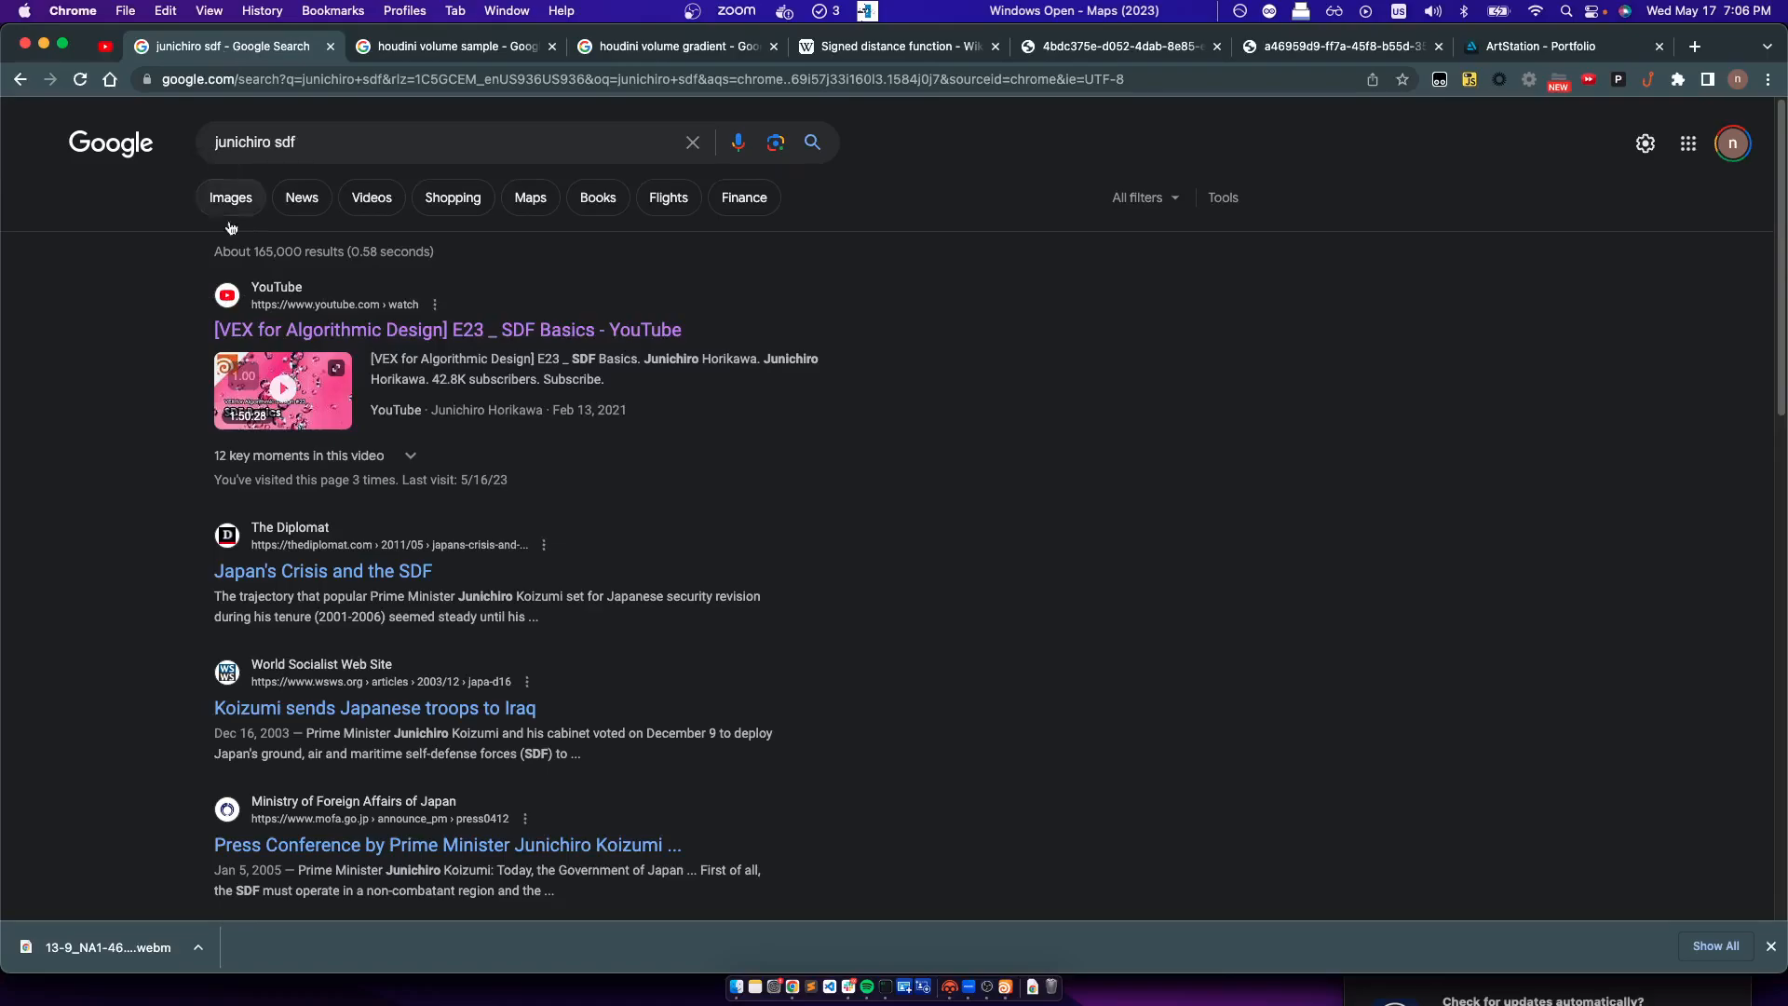
left_click_drag(179, 316, 758, 445)
left_click(787, 454)
left_click_drag(108, 299, 849, 430)
left_click(850, 437)
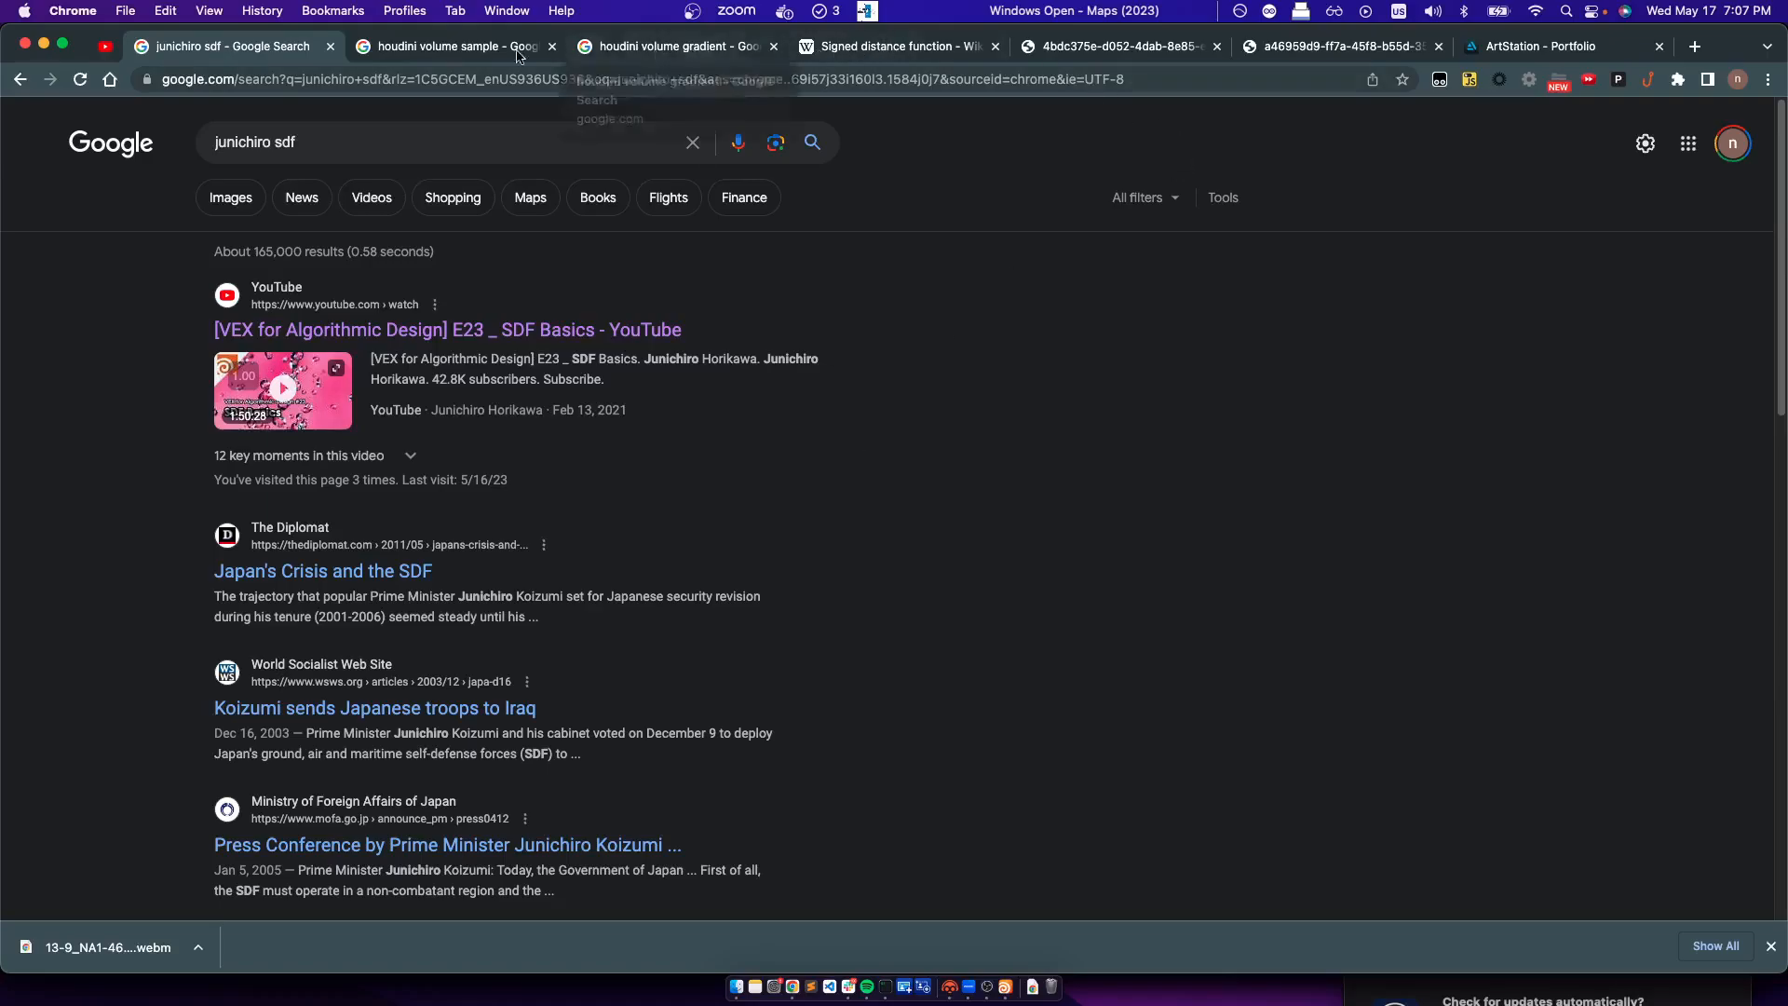
Open the SideFX documentation pages for the volumesample and volumegradient VEX functions from the search results
left_click(438, 47)
left_click(308, 439)
key("ctrl+Tab")
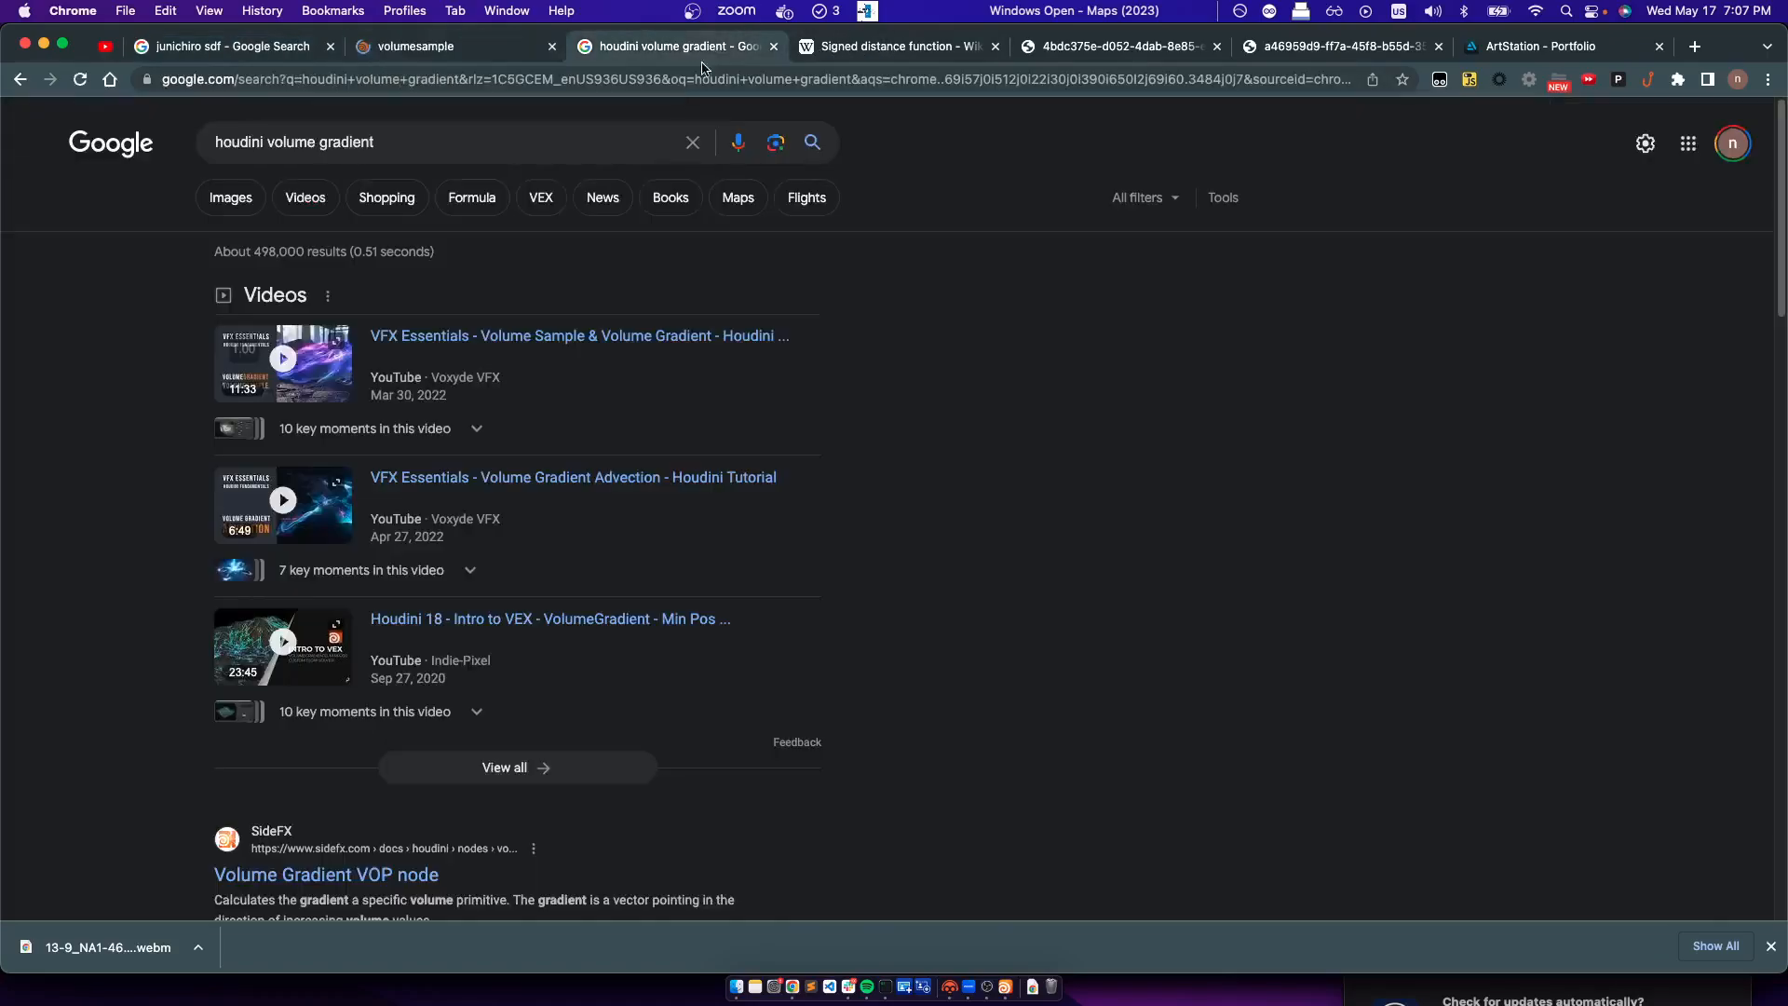
scroll(391, 556, "down", 5)
left_click(372, 610)
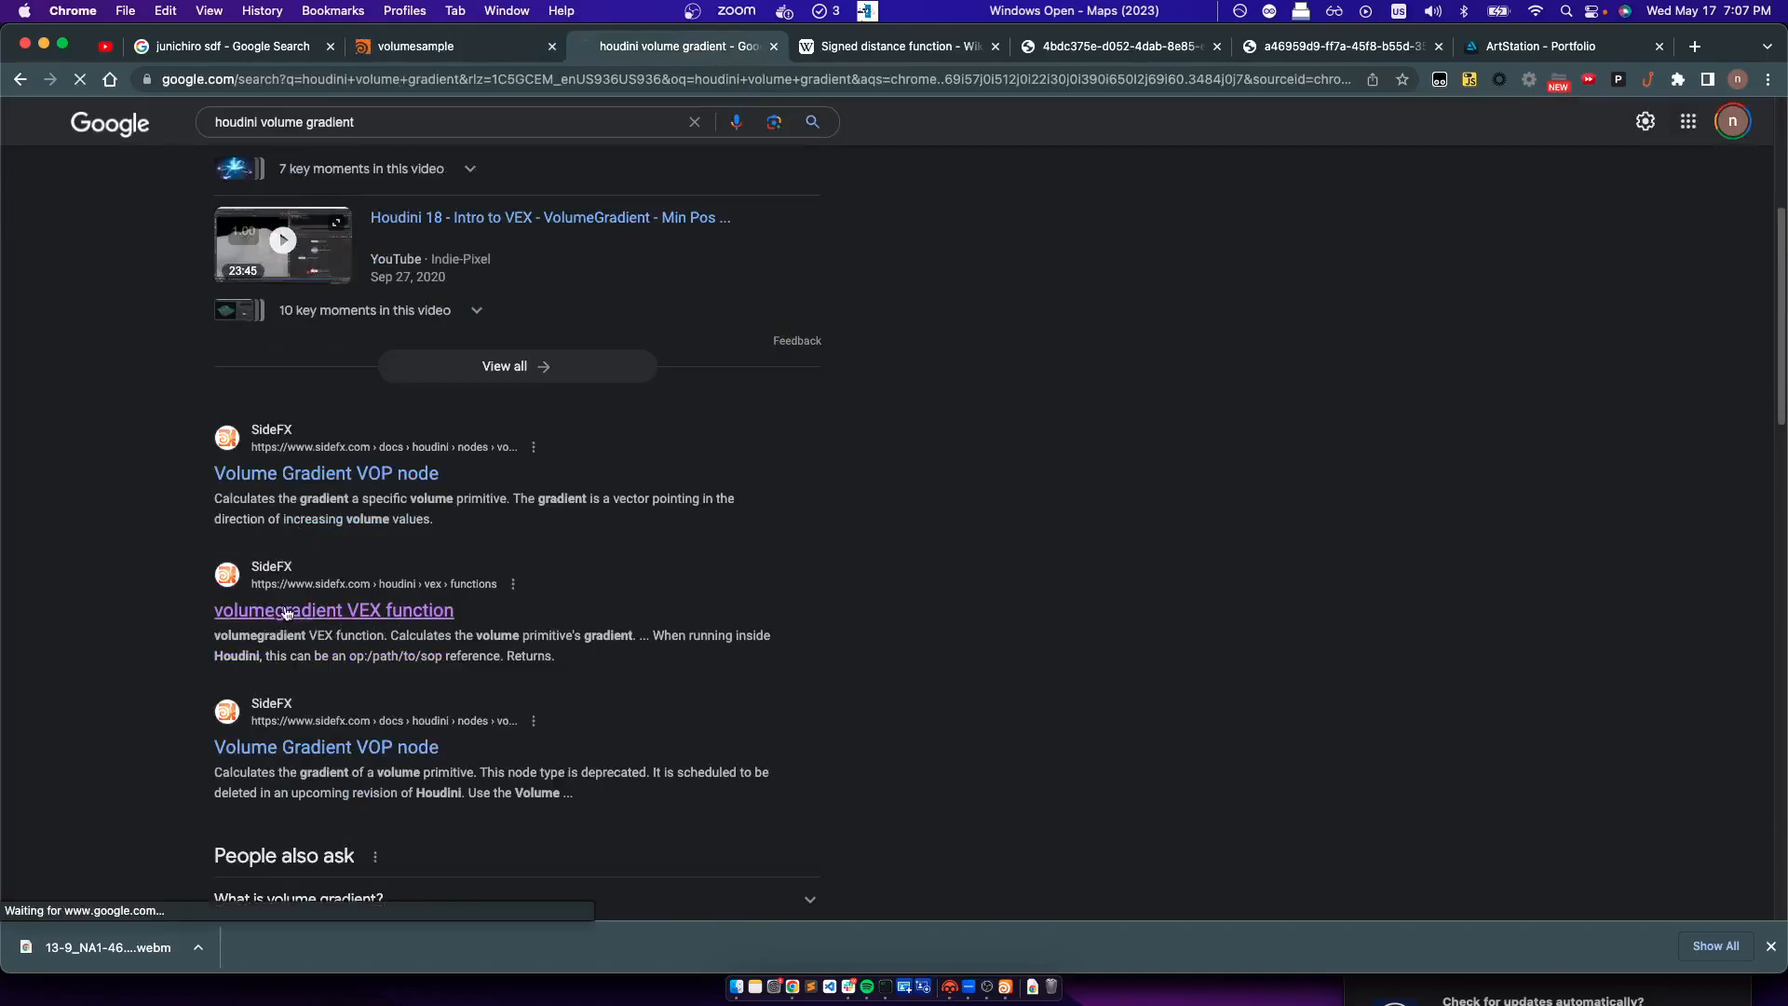
Read the volumesample VEX function's documentation, including its signatures, arguments and return value
key("ctrl+shift+Tab")
scroll(648, 288, "down", 3)
scroll(708, 354, "up", 3)
scroll(838, 465, "down", 8)
scroll(894, 494, "up", 5)
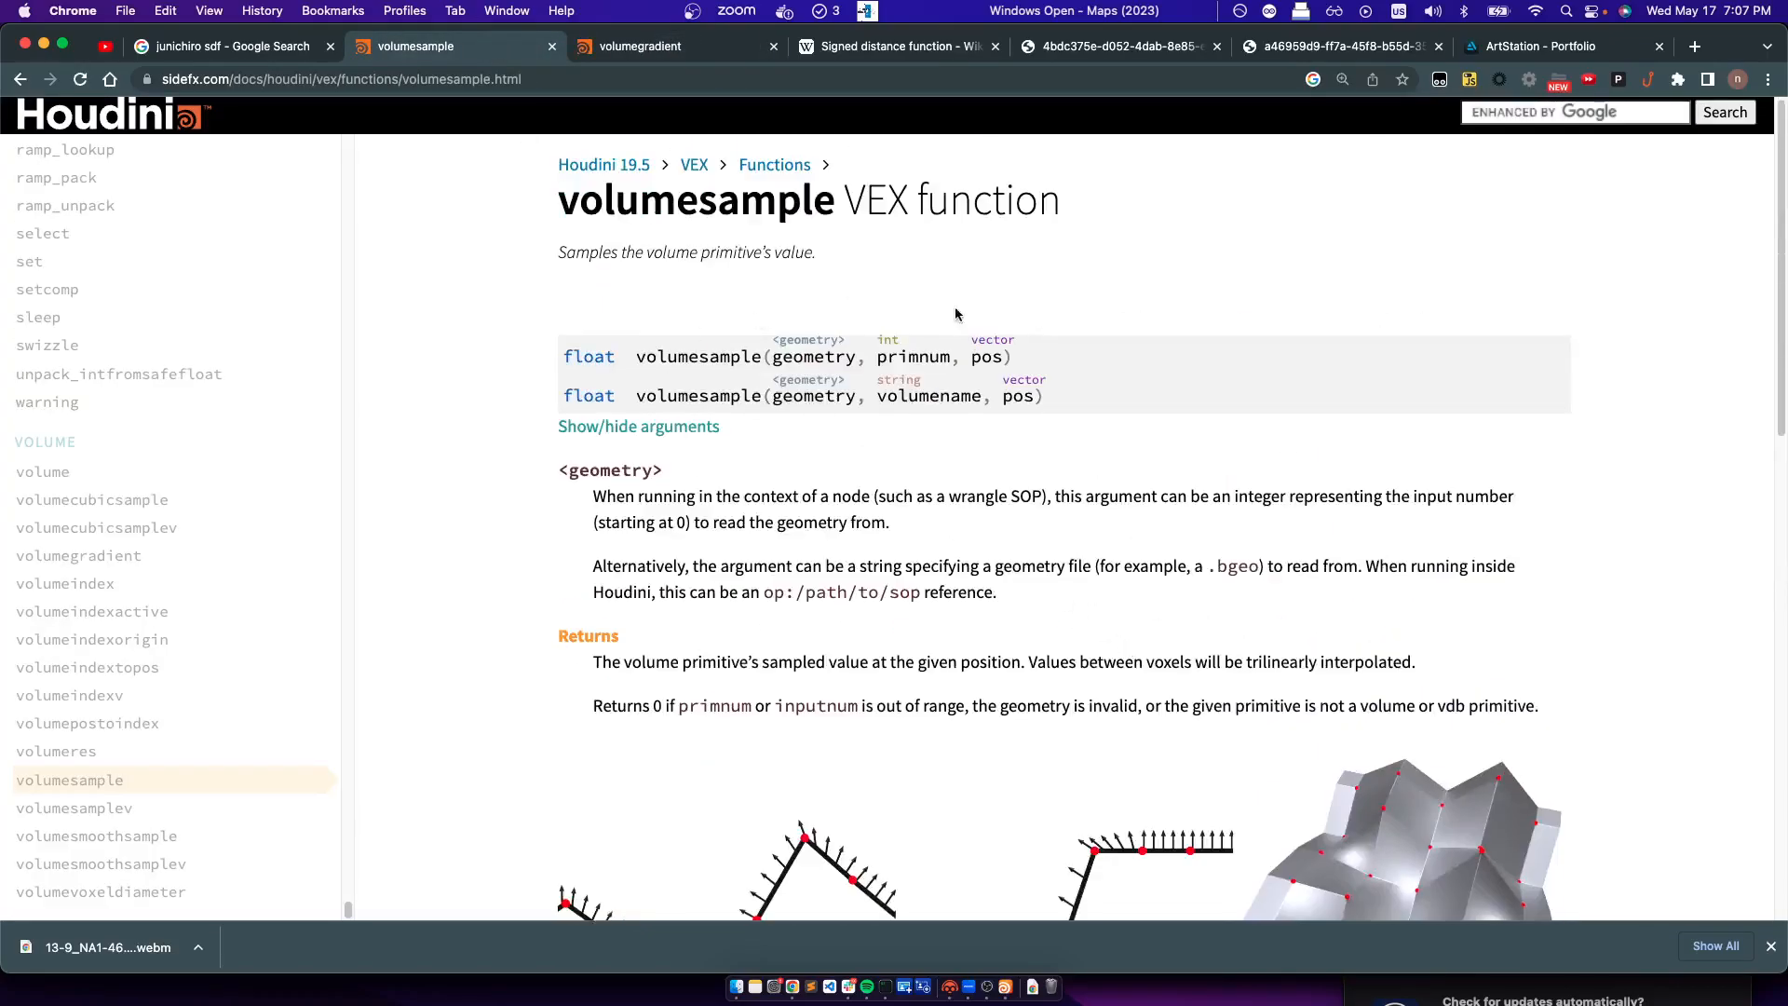
left_click_drag(526, 194, 1088, 569)
left_click(1087, 570)
left_click_drag(1563, 709, 540, 180)
left_click(540, 191)
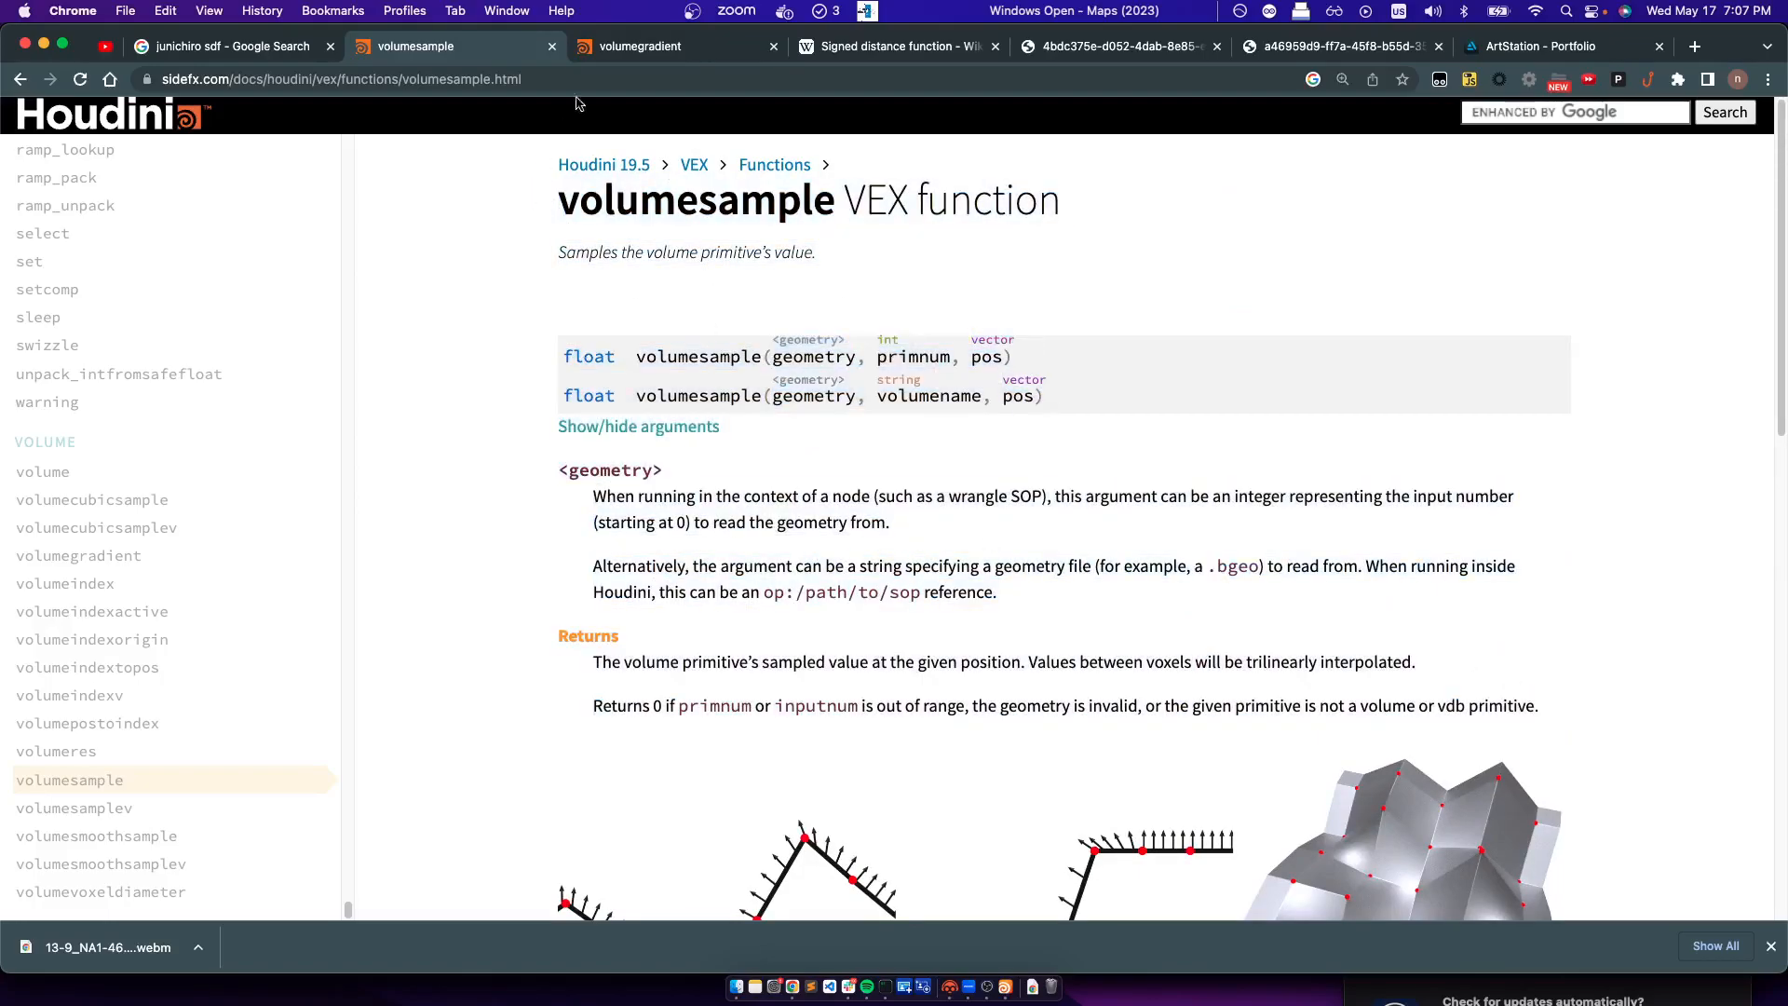
Read the volumegradient VEX function's documentation, including its signatures, arguments and return value
left_click(653, 54)
left_click_drag(518, 197, 1092, 678)
left_click(1091, 678)
mouse_move(1451, 726)
left_mouse_down()
mouse_move(615, 244)
mouse_move(505, 151)
mouse_move(1468, 709)
mouse_move(483, 179)
mouse_move(1451, 707)
mouse_move(506, 149)
left_mouse_up()
left_click(1453, 708)
left_click(505, 149)
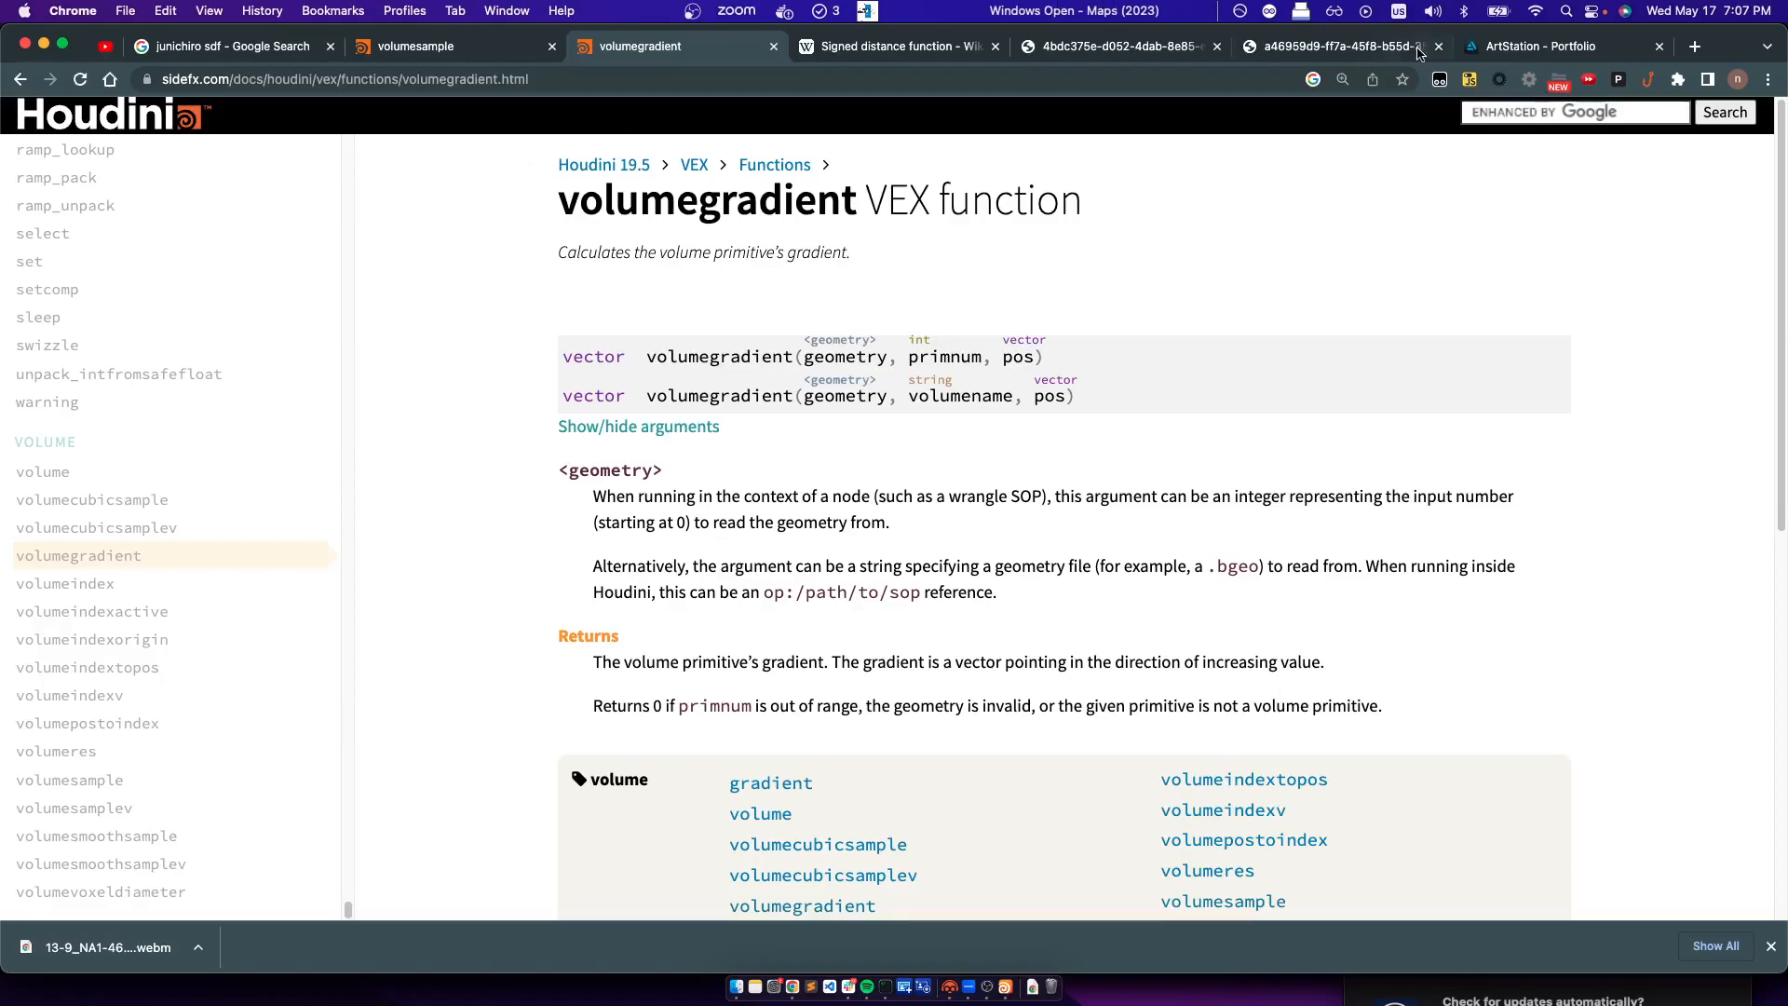
Open the ArtStation portfolio page to look at the Concentric Circles: Lotus artwork
left_click(1369, 46)
left_click(1527, 46)
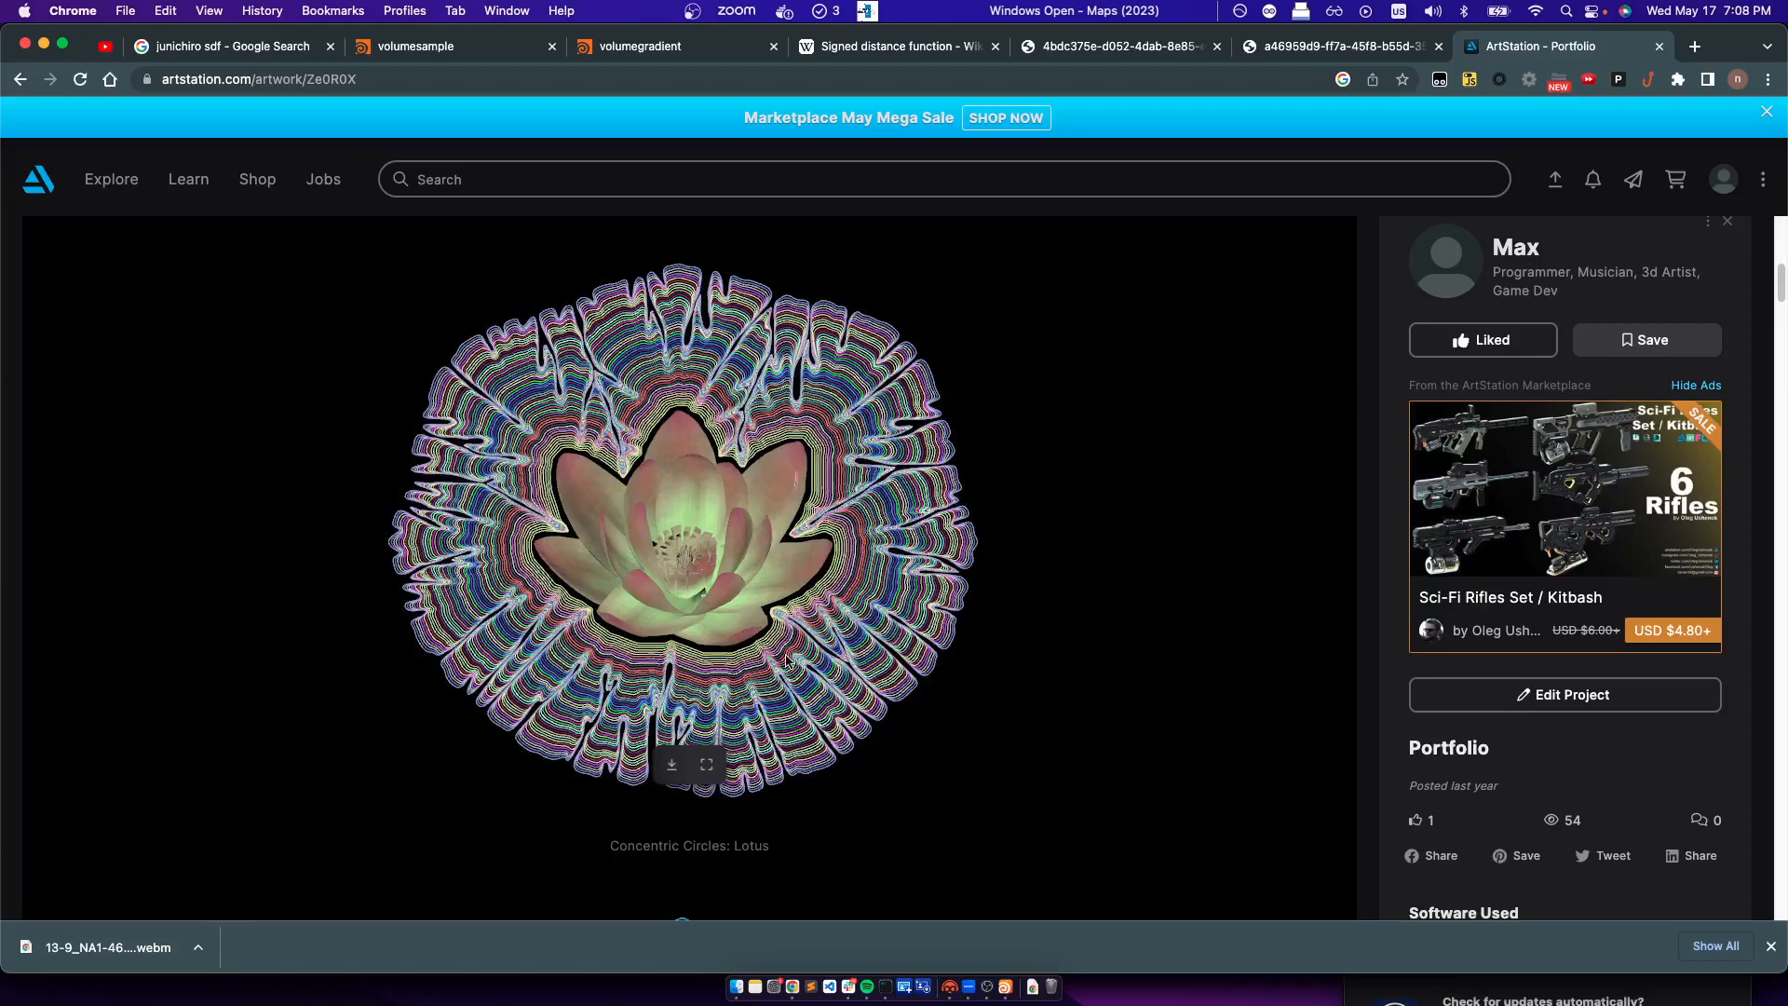
Switch to Houdini and delete the sphere and VDB from Polygons nodes from the geo1 network
left_click(1006, 986)
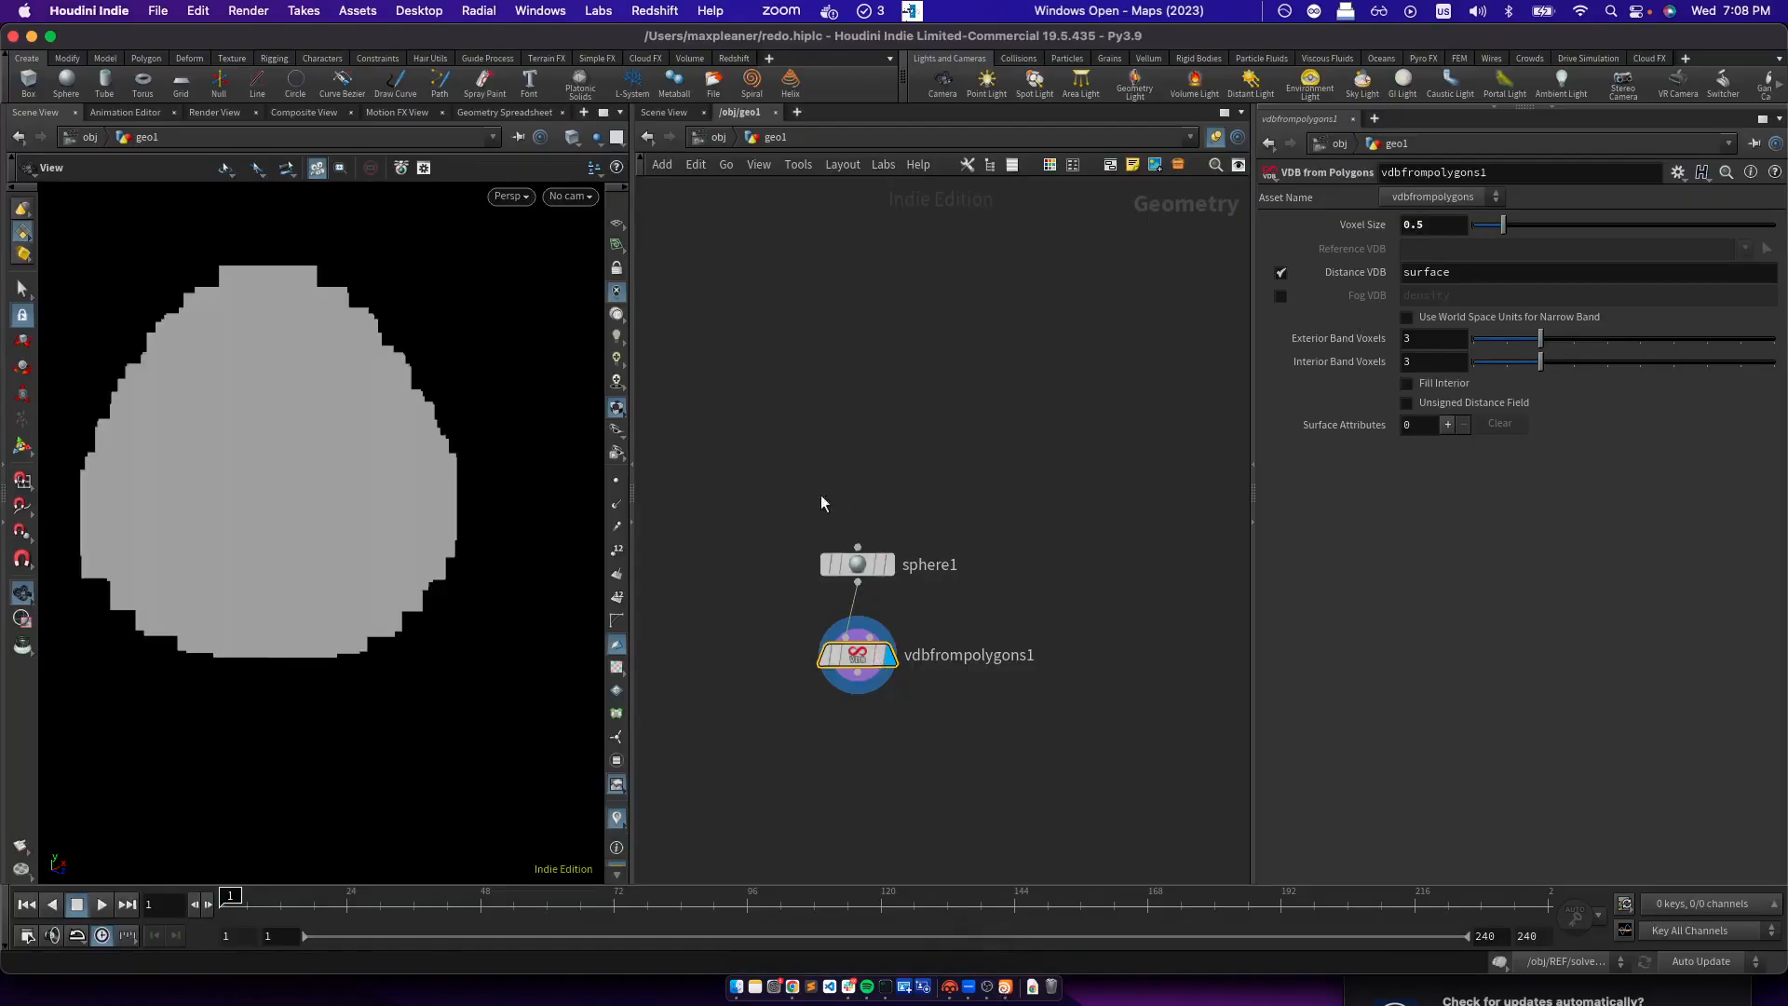
left_click_drag(818, 484, 937, 712)
key("Delete")
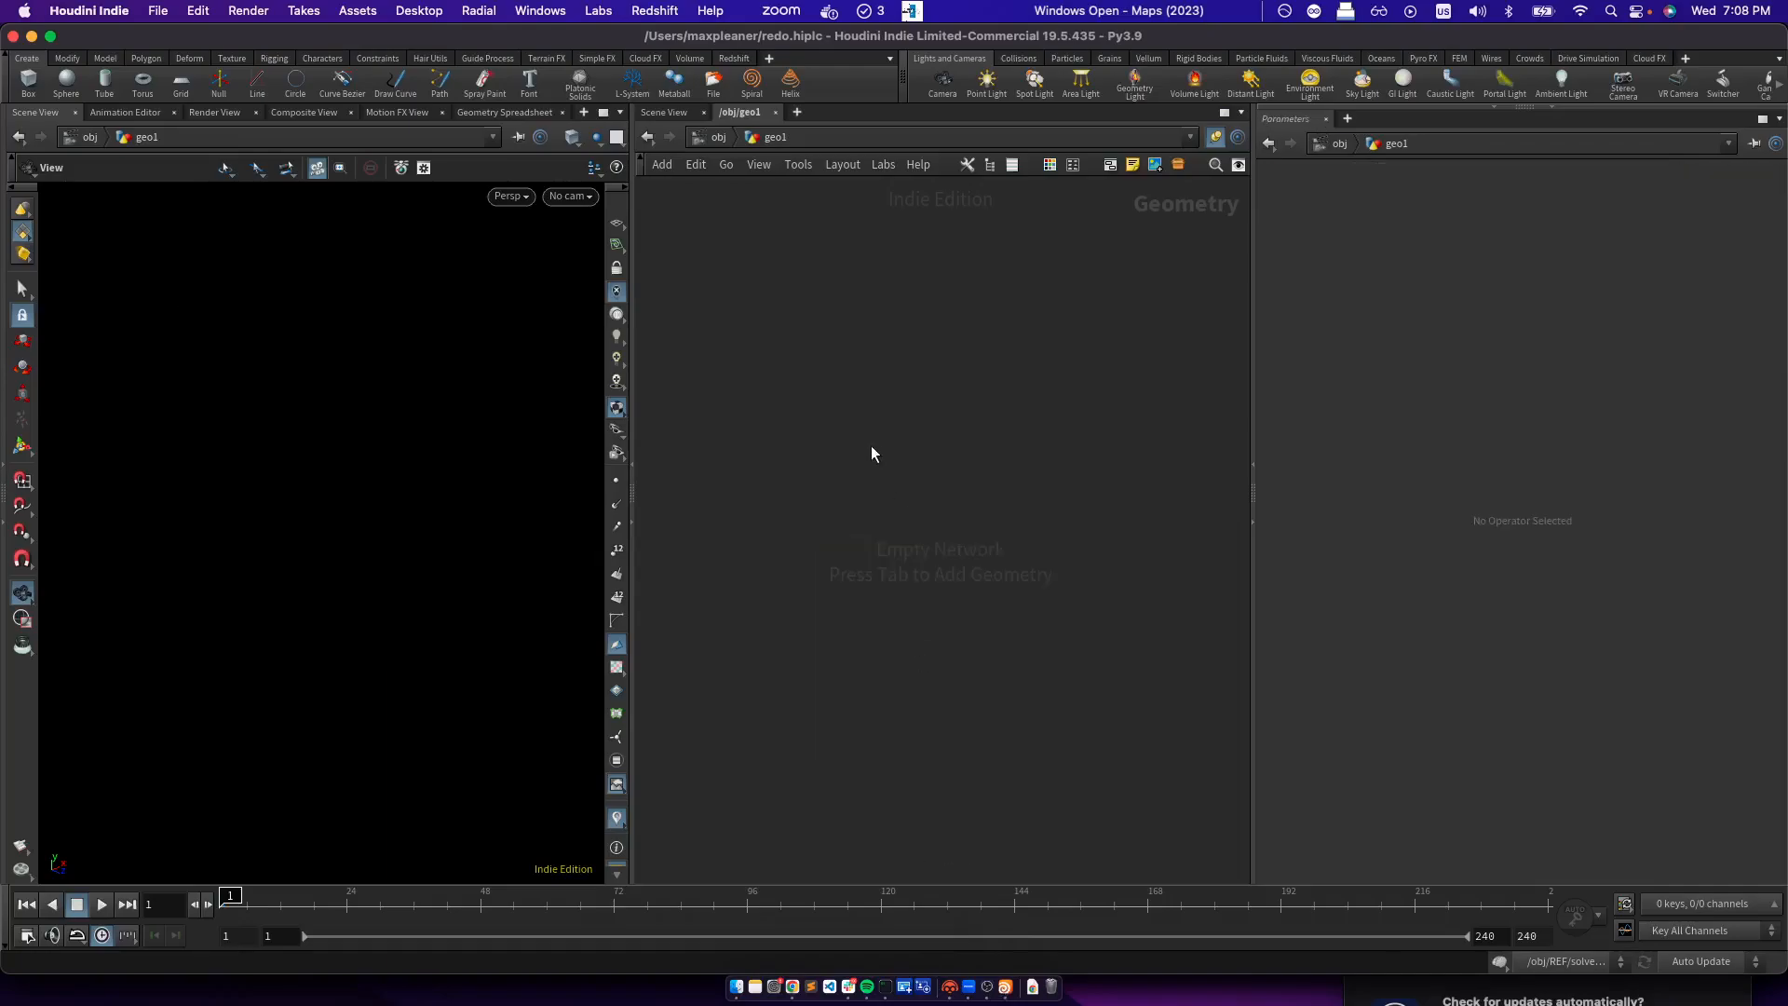
Add a Font node to the empty geo1 network and show its text in the front view
key("Tab")
type("box")
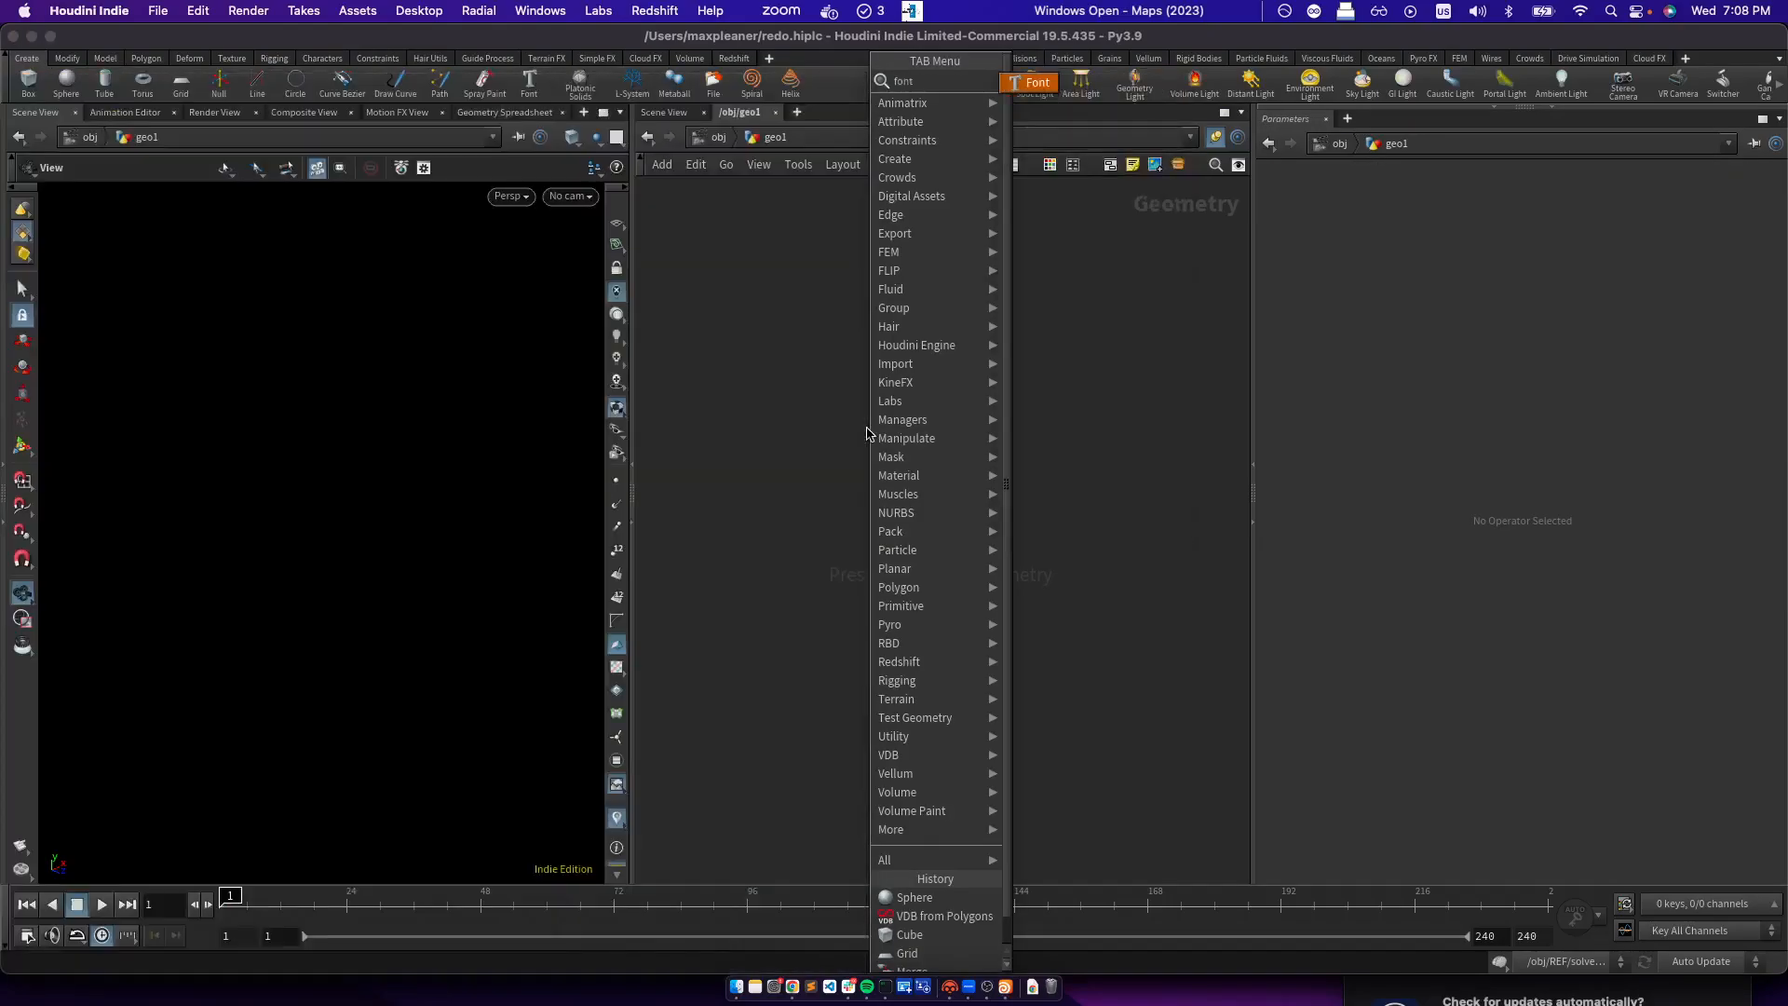
key("Return")
left_click(868, 429)
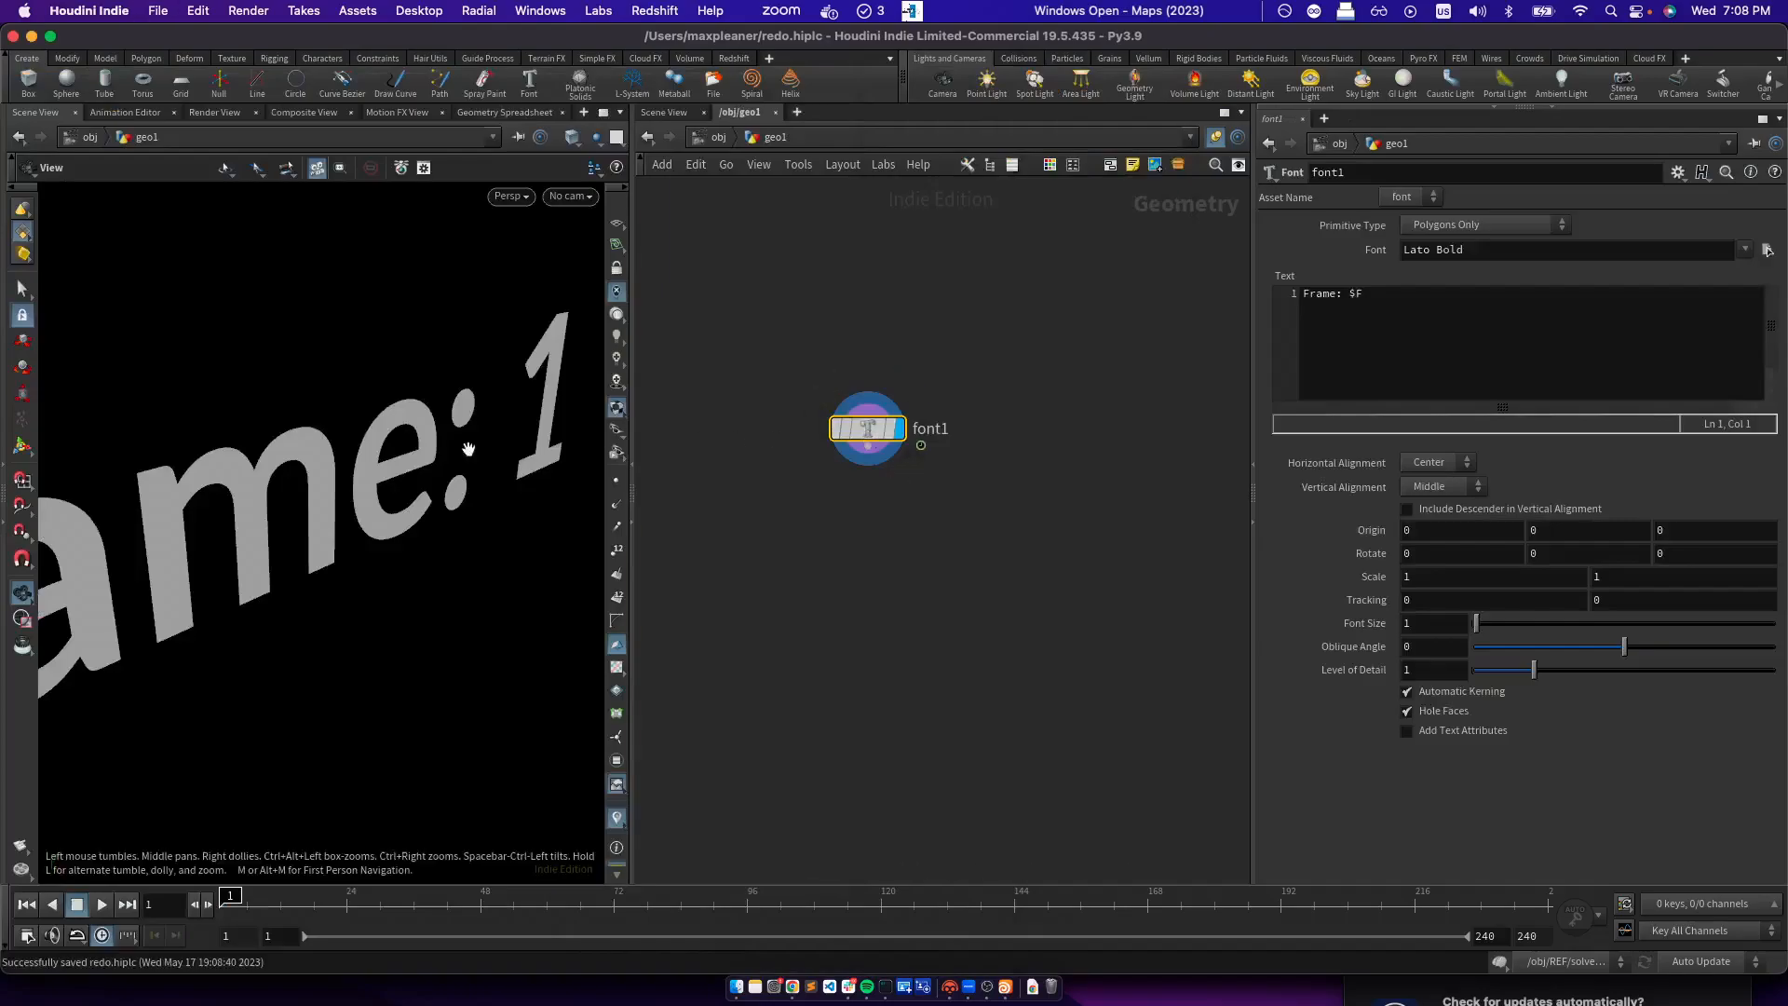
key("space+2")
key("space+3")
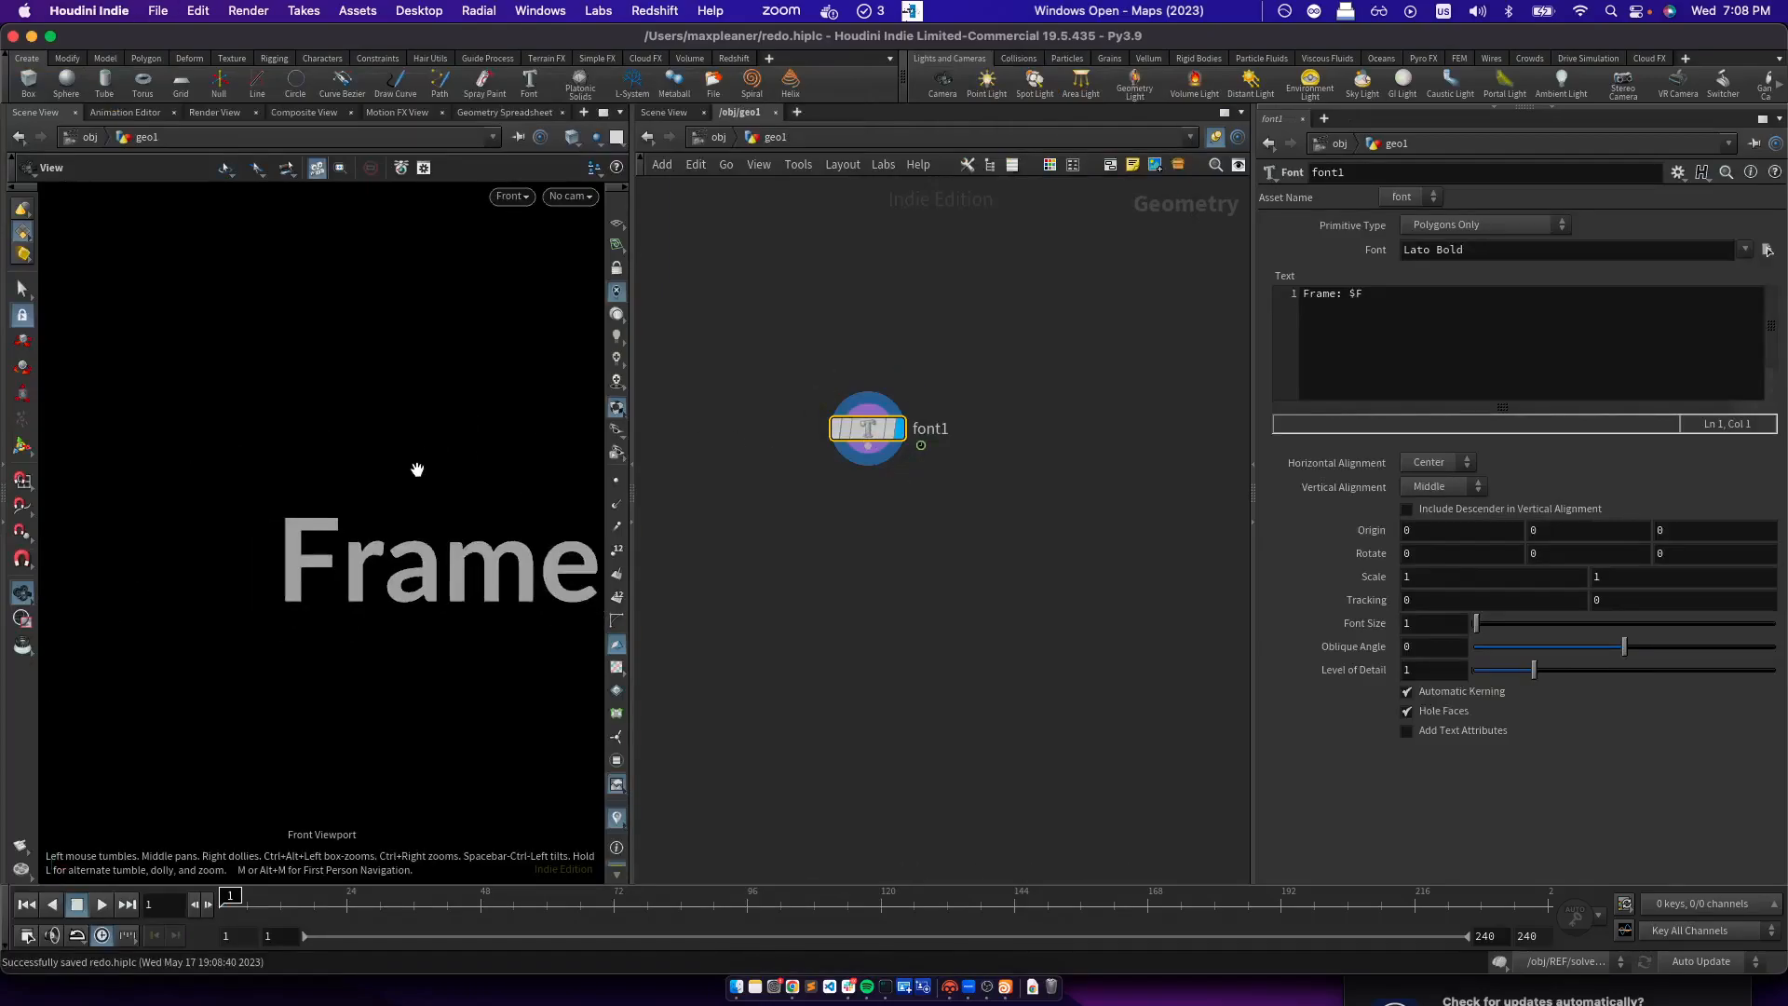
key("f")
scroll(387, 521, "down", 5)
Set the Font node's text to "Text FX" and turn on point display in the viewport
left_click(1346, 314)
key("super+a")
type("Te")
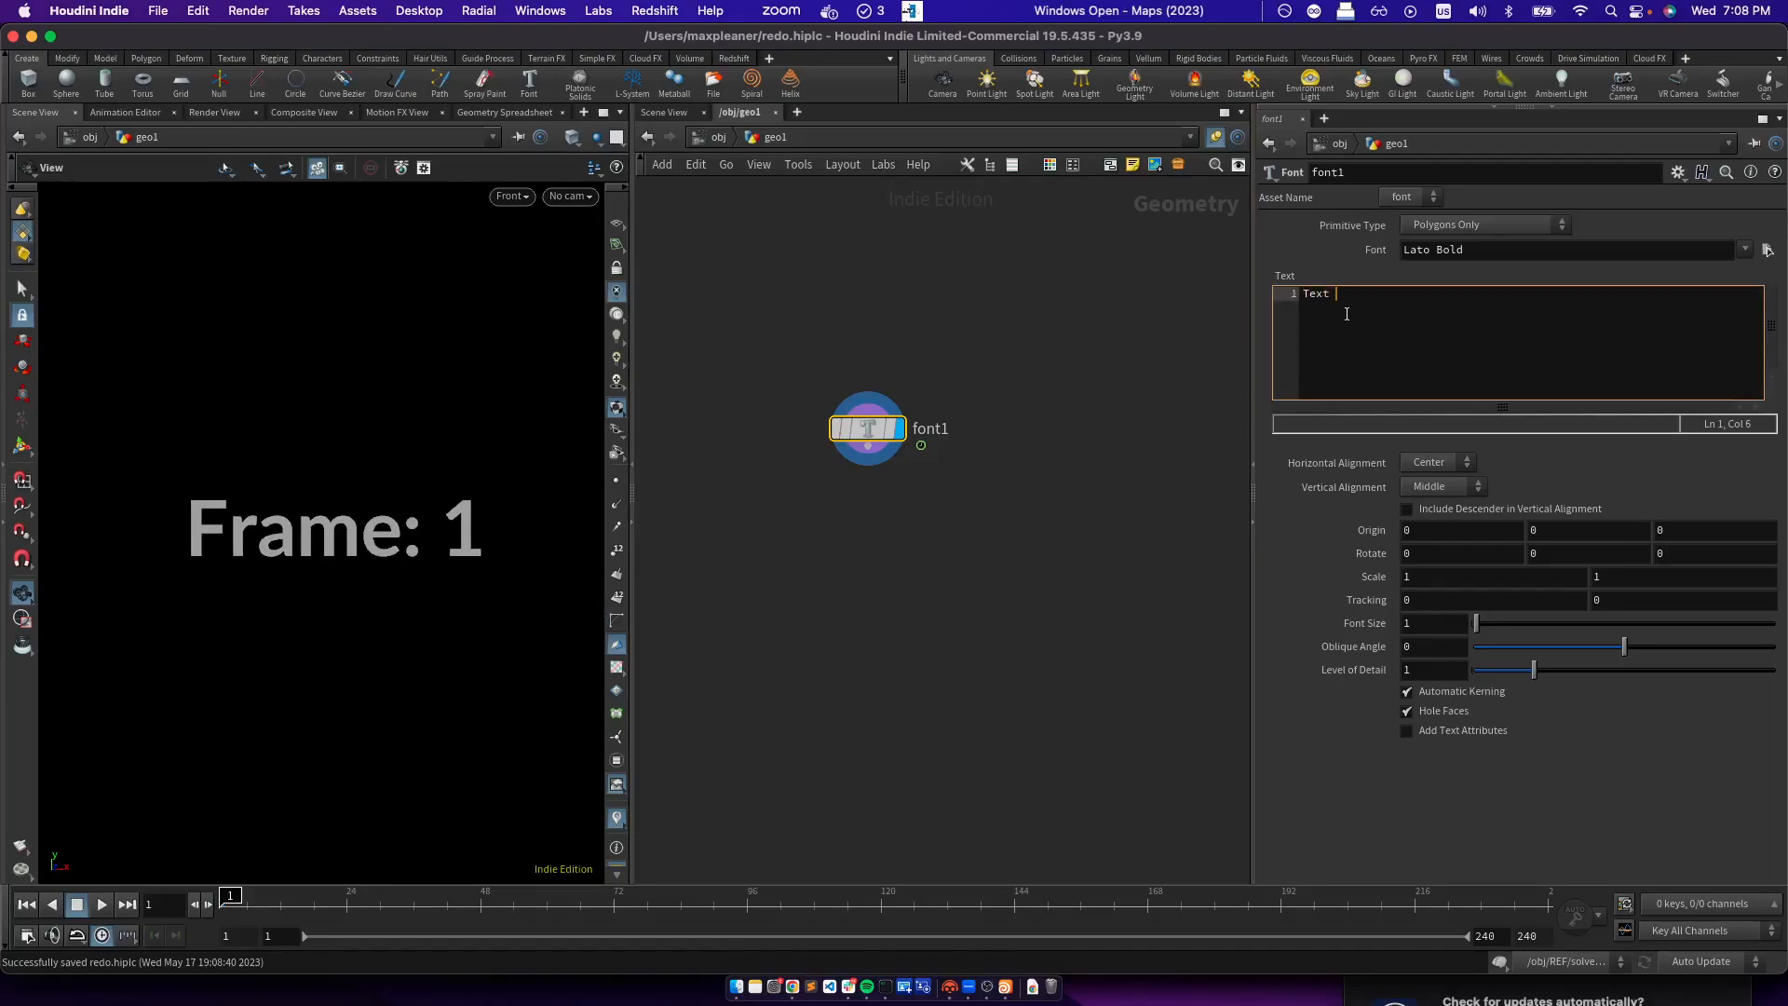
left_click(929, 568)
left_click(612, 485)
scroll(327, 527, "up", 4)
middle_click_drag(325, 530, 315, 535)
scroll(307, 529, "up", 2)
scroll(302, 528, "down", 1)
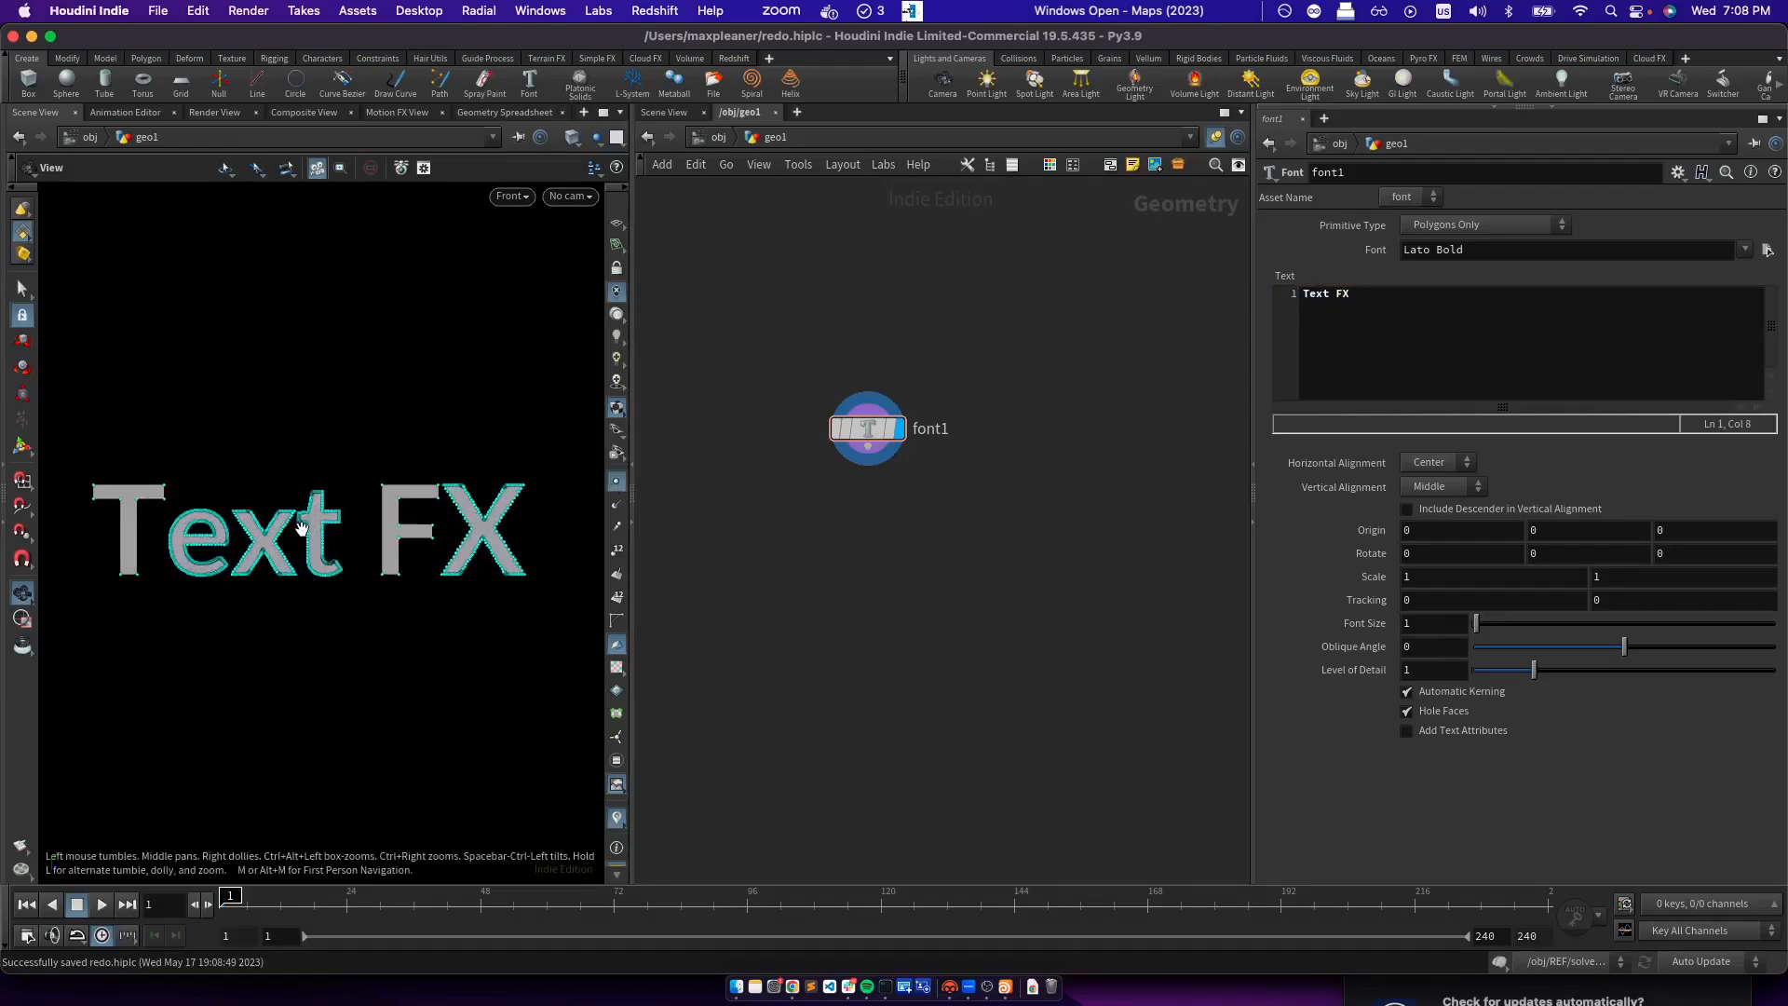
Add a Resample node fed by the Font node and display its output
key("Tab")
type("resampl")
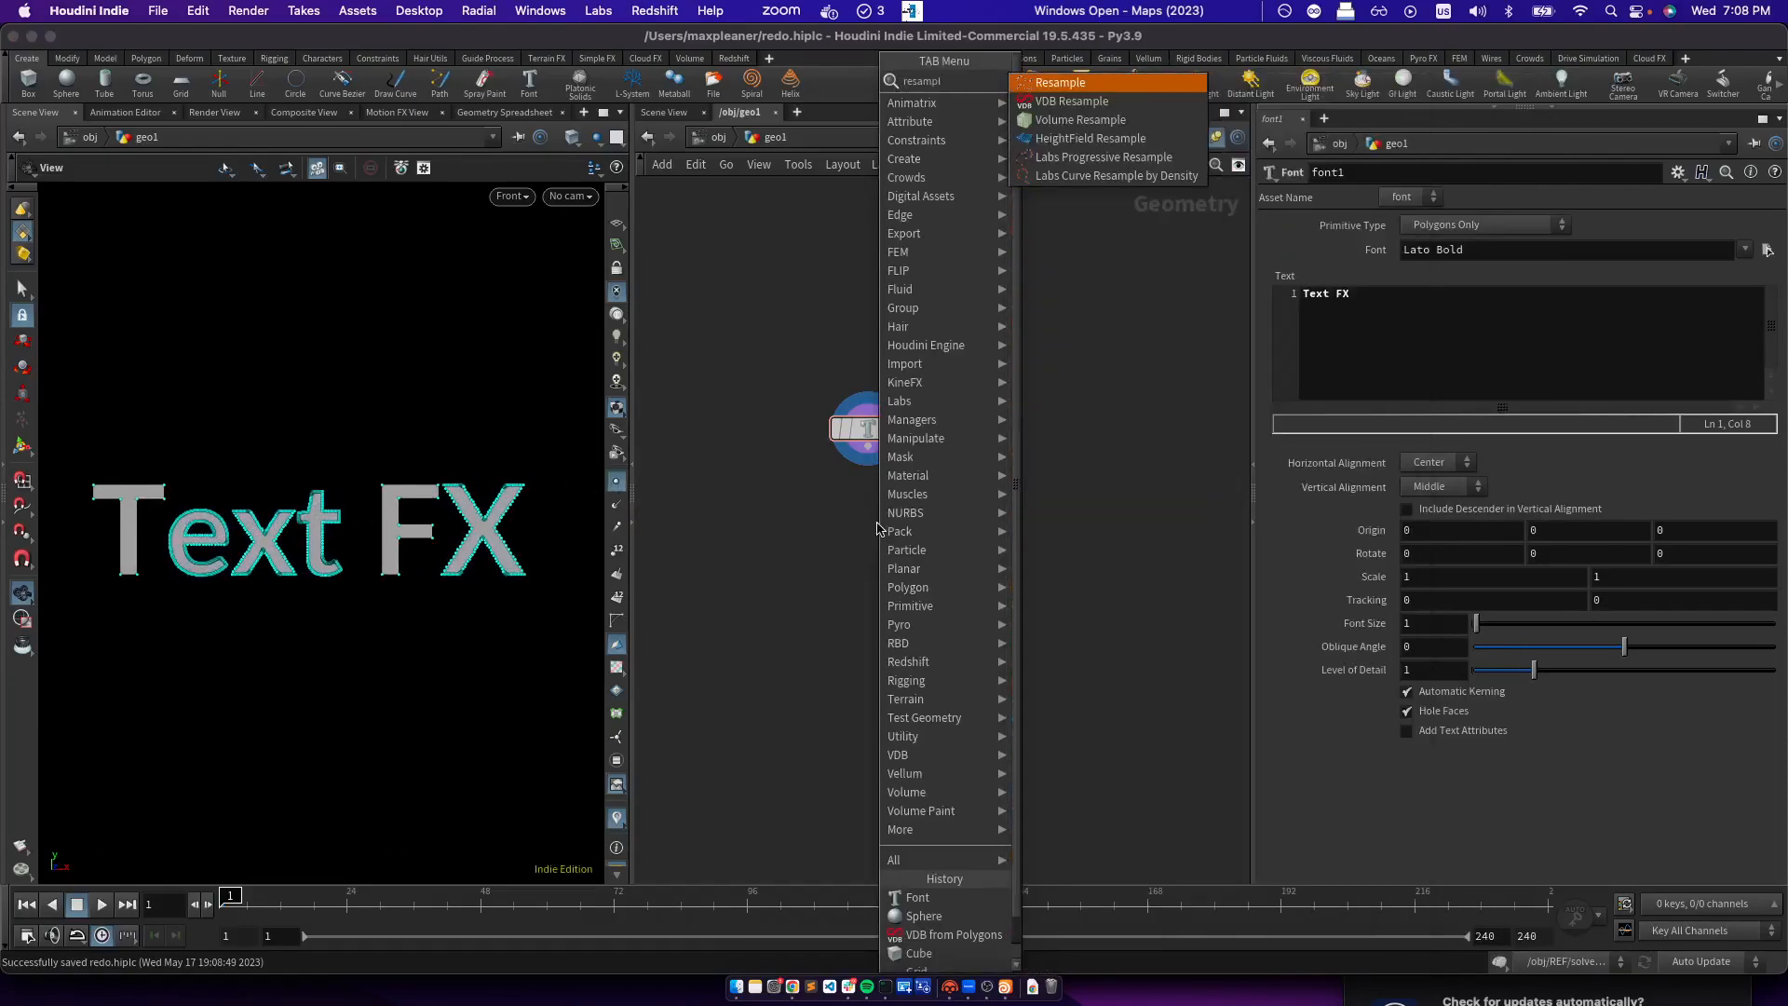
key("Return")
left_click(877, 525)
left_click_drag(868, 447, 880, 524)
left_click(910, 524)
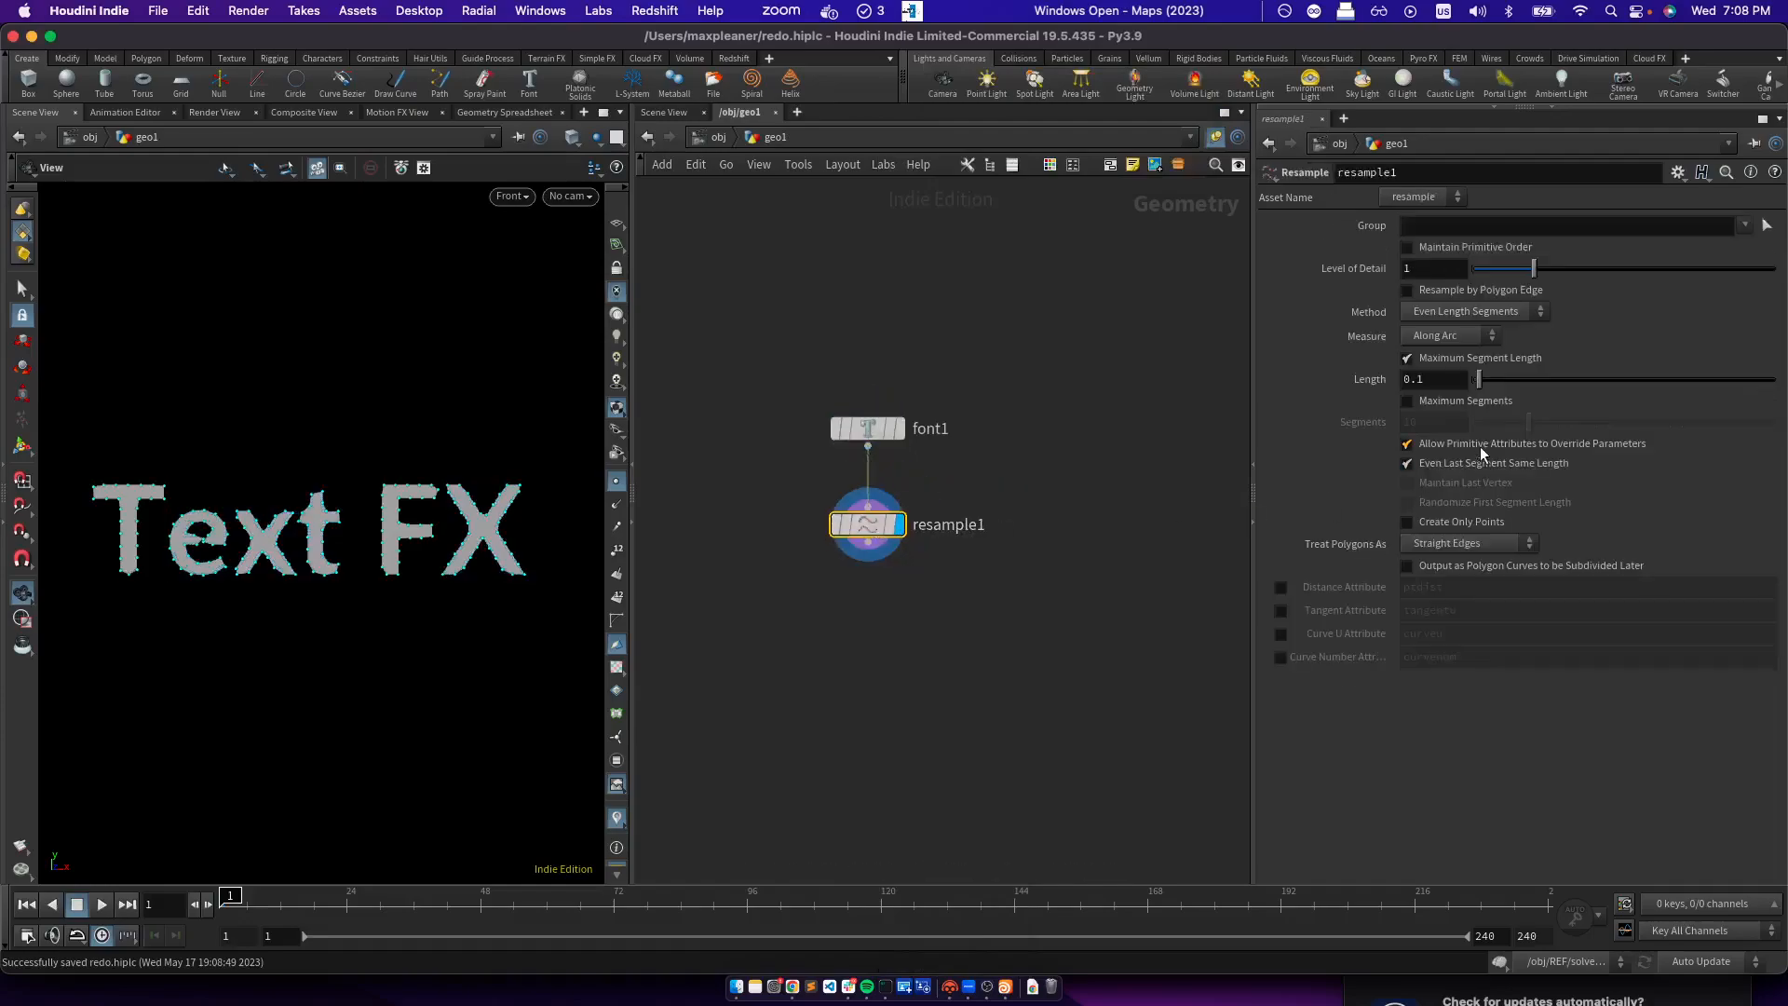
Set the Resample node's maximum segment length to 0.01 and save the scene
left_click(1443, 381)
key("BackSpace")
type("=")
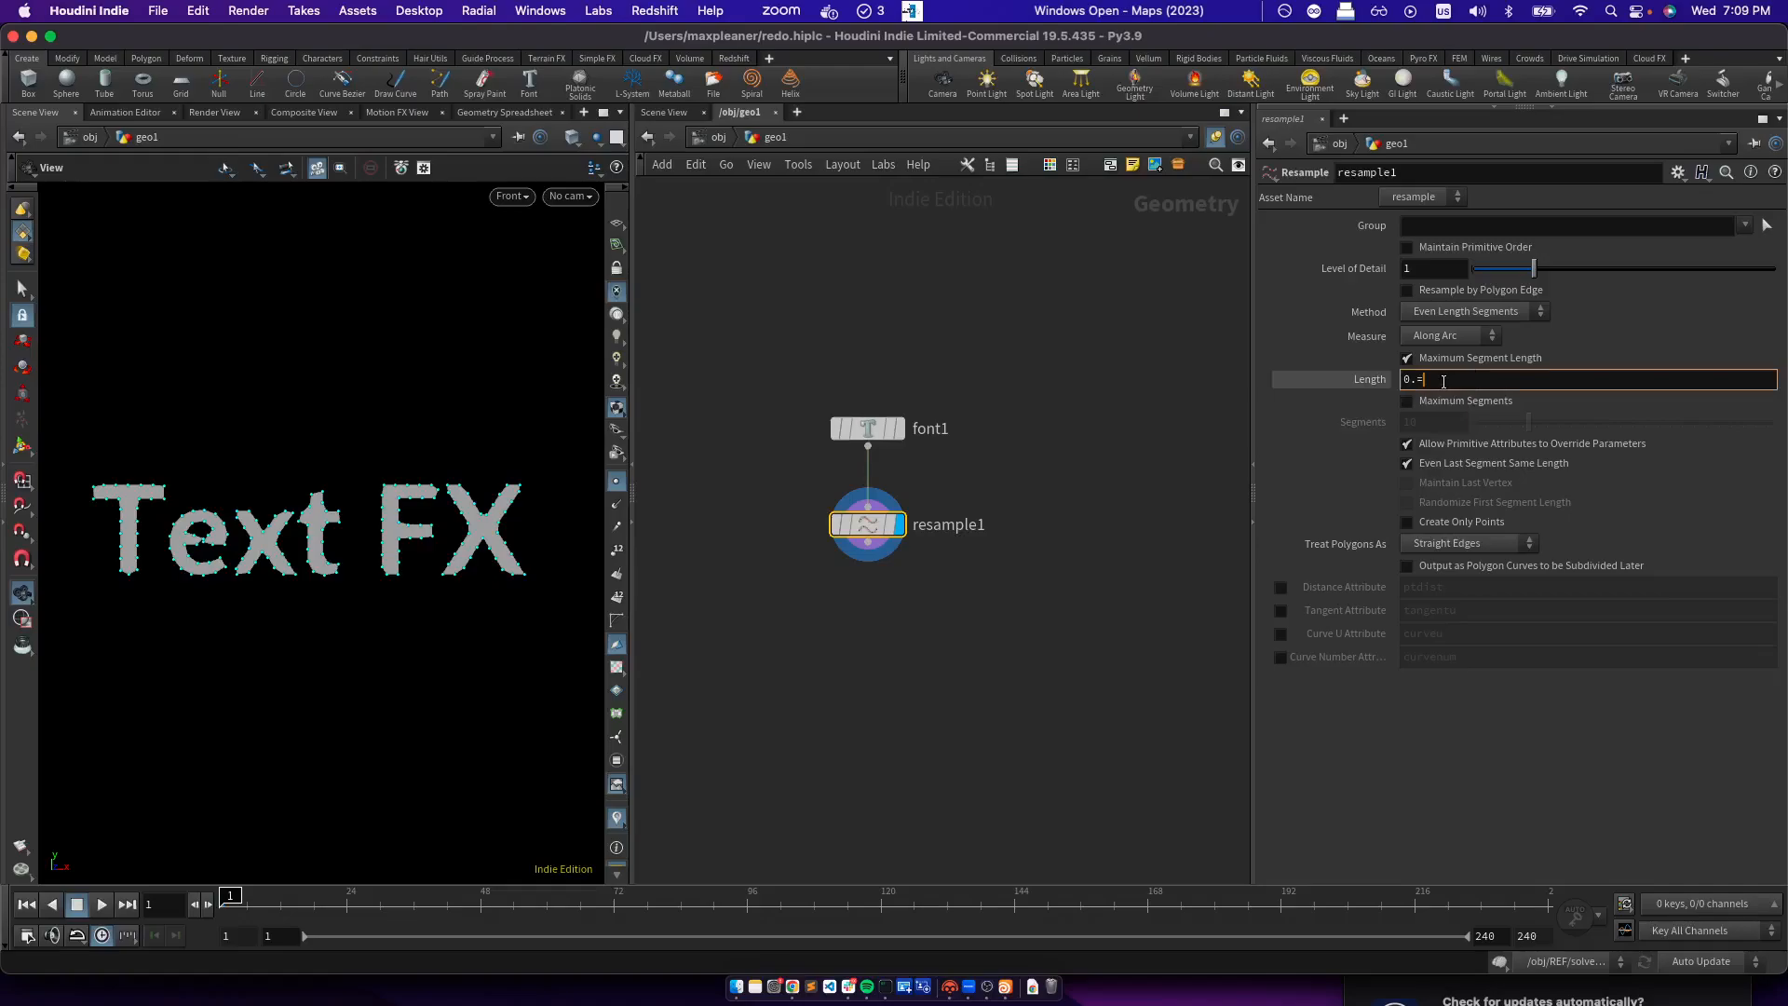
type("1")
key("Return")
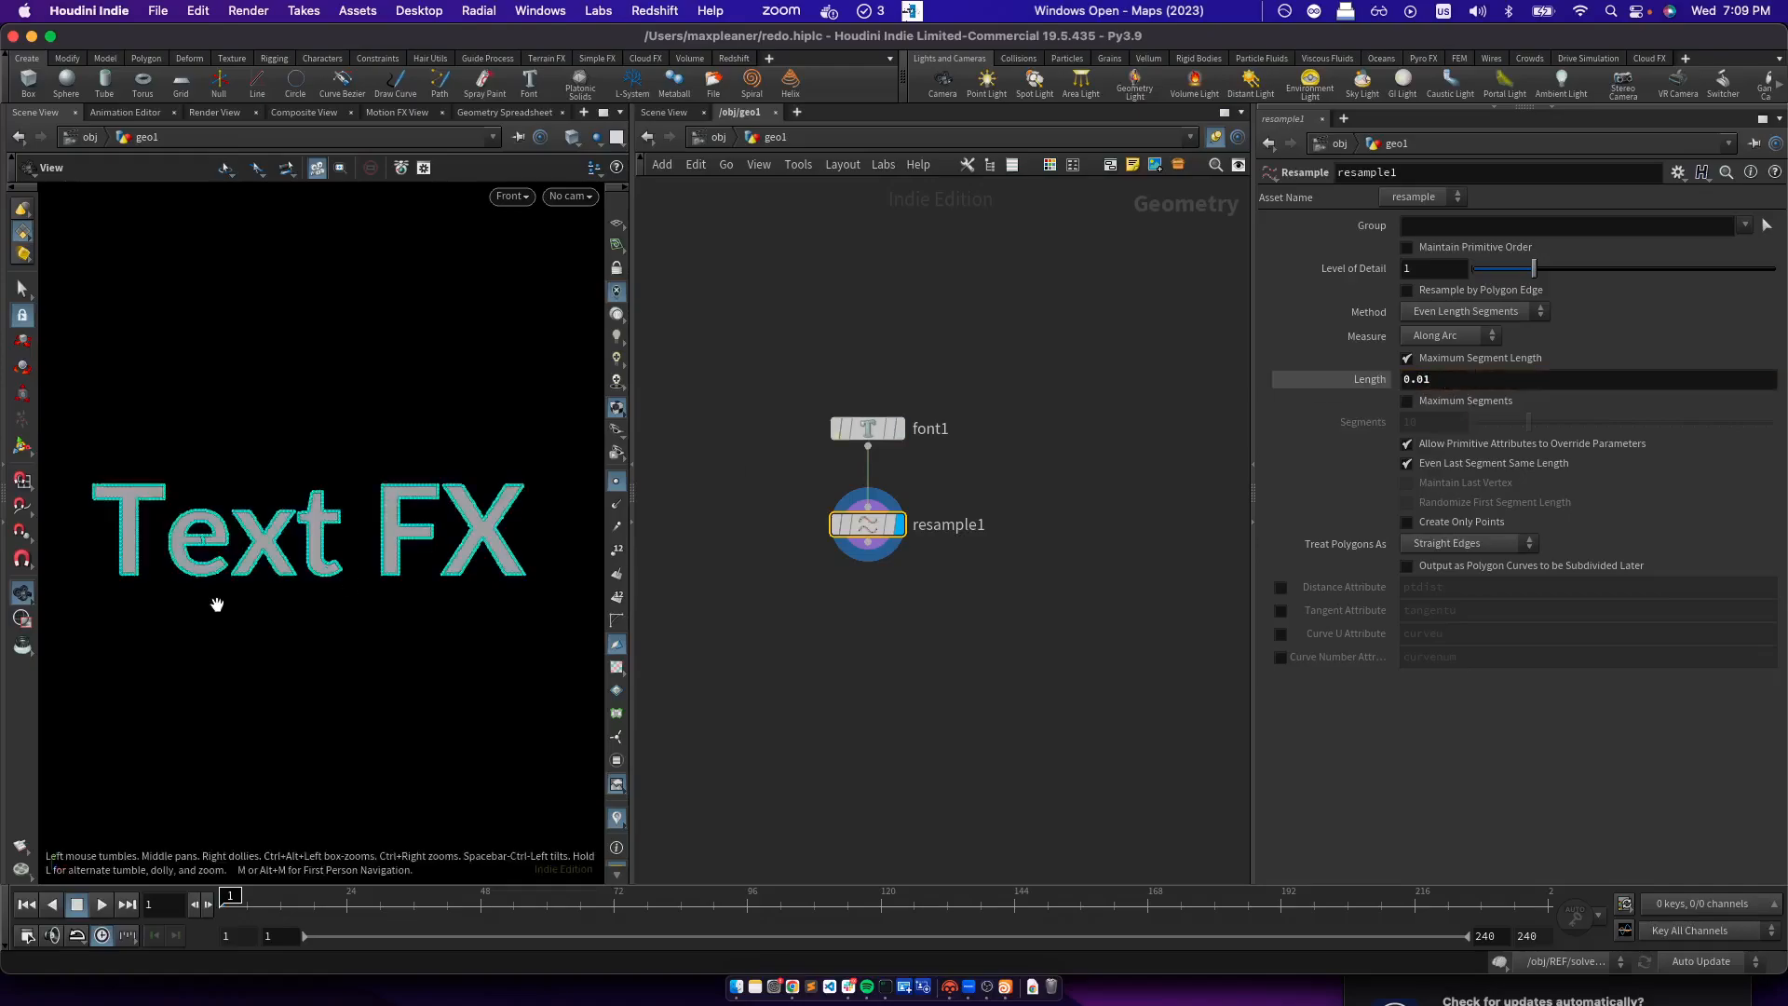
scroll(247, 543, "up", 5)
scroll(291, 540, "down", 5)
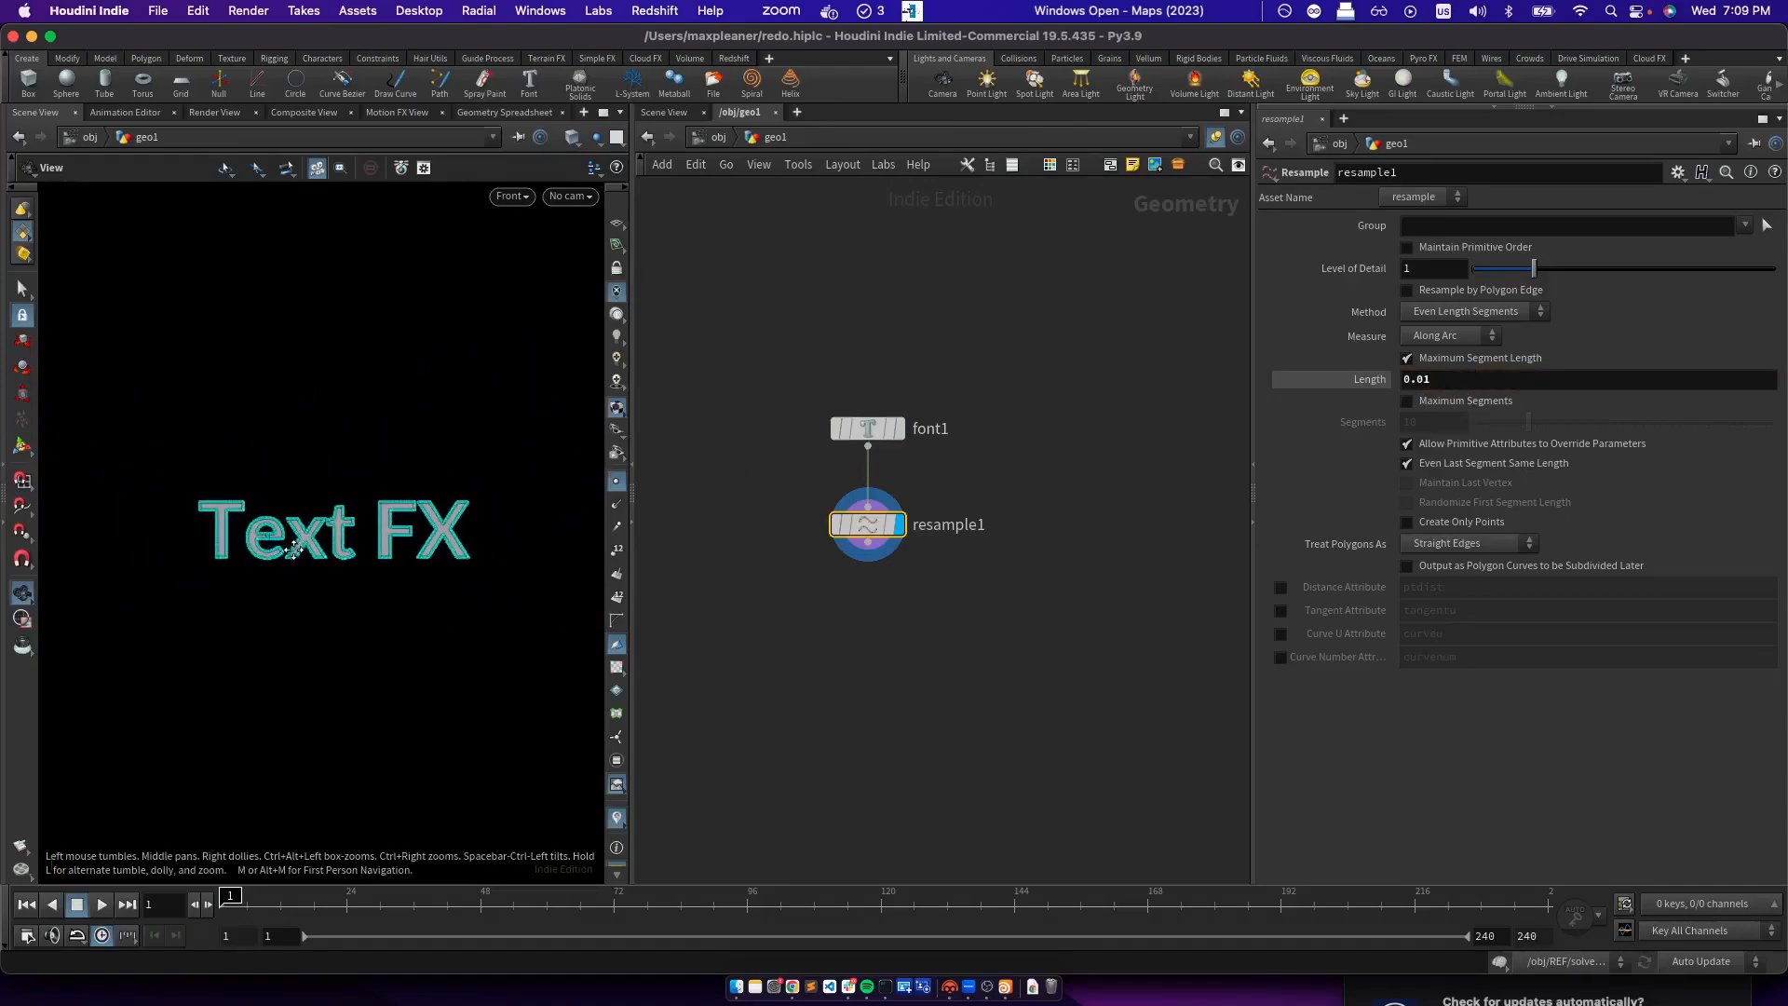
key("super+s")
Add a Solver node below the Resample node, connect the resampled text to its first input and display it
left_click(854, 603)
middle_click_drag(855, 604, 850, 565)
mouse_move(858, 491)
left_mouse_down()
mouse_move(858, 458)
mouse_move(870, 480)
left_mouse_up()
key("Tab")
type("solver")
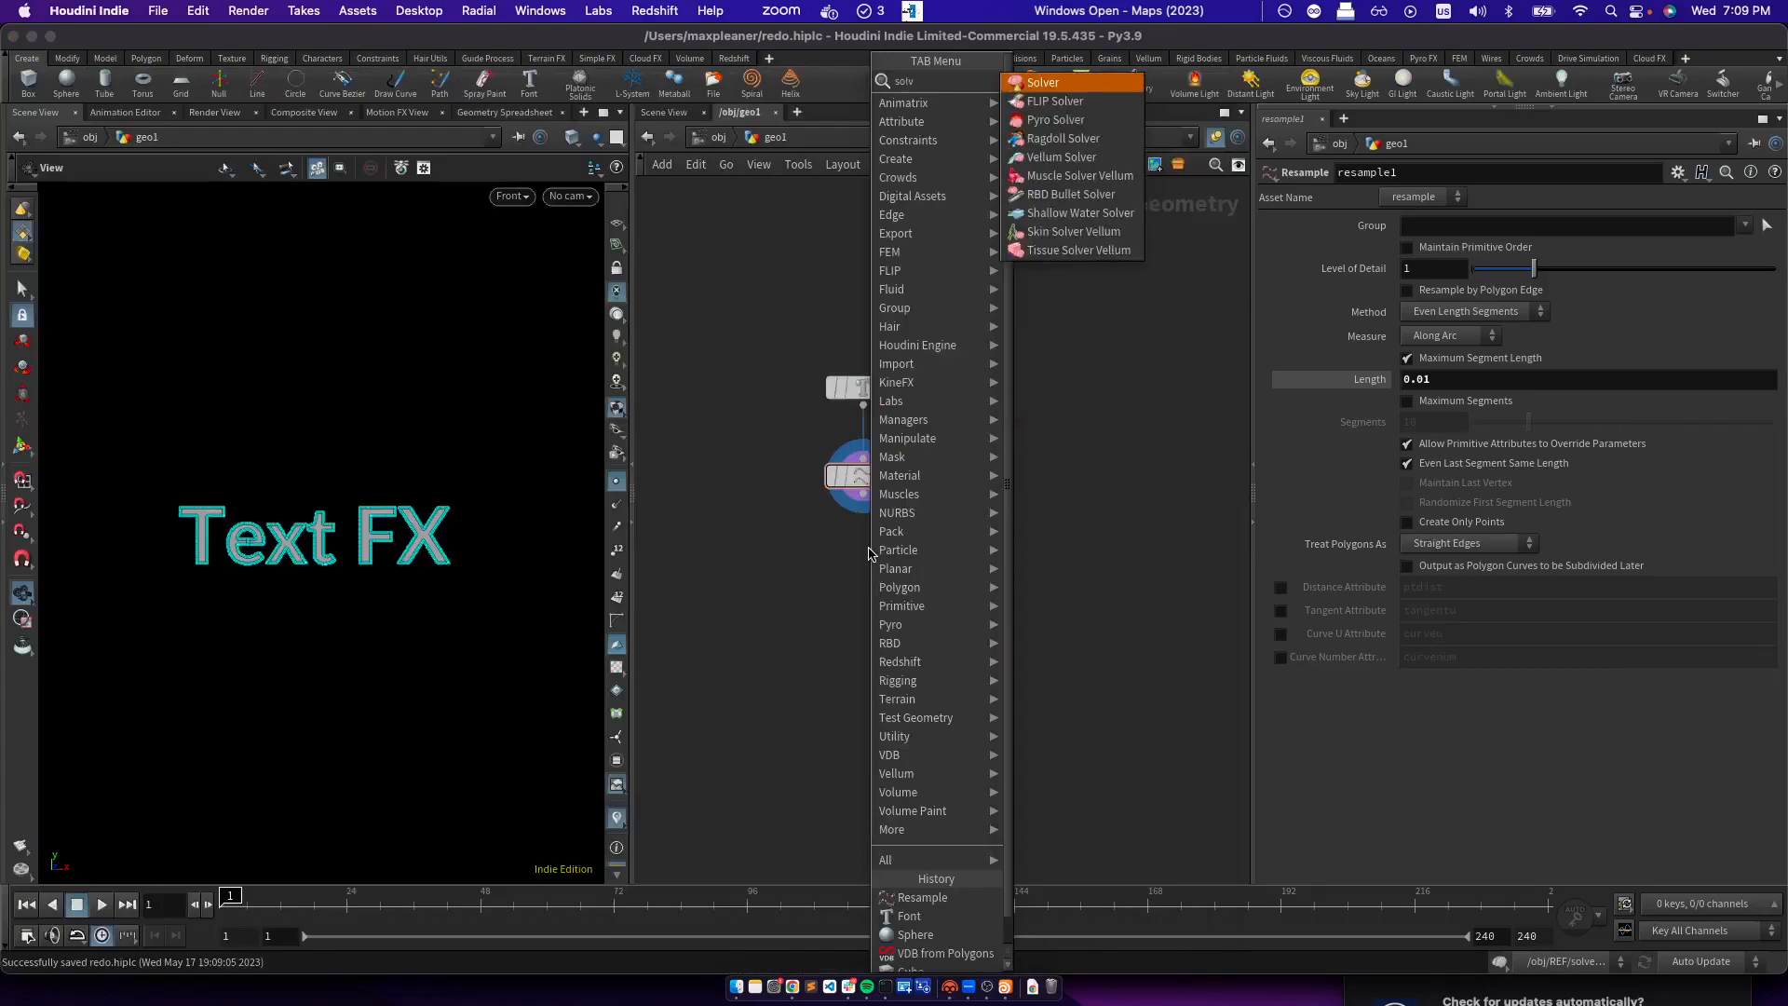
key("Return")
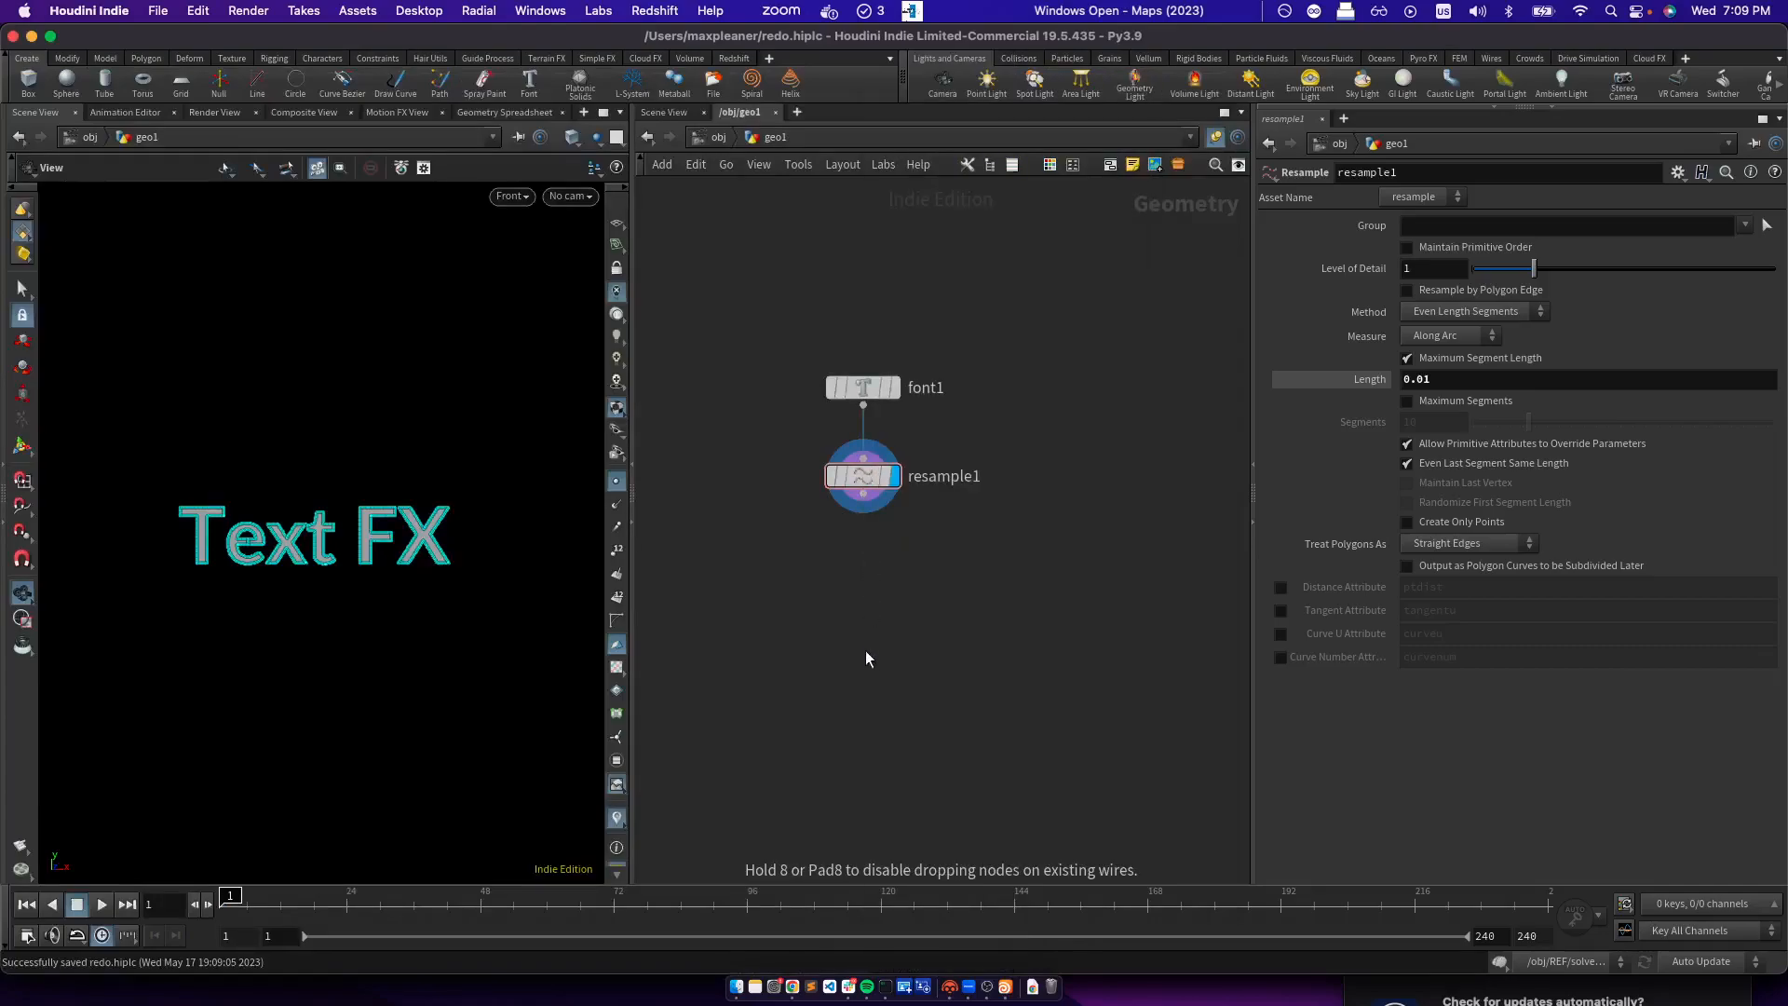
left_click(866, 553)
left_click_drag(866, 555, 863, 494)
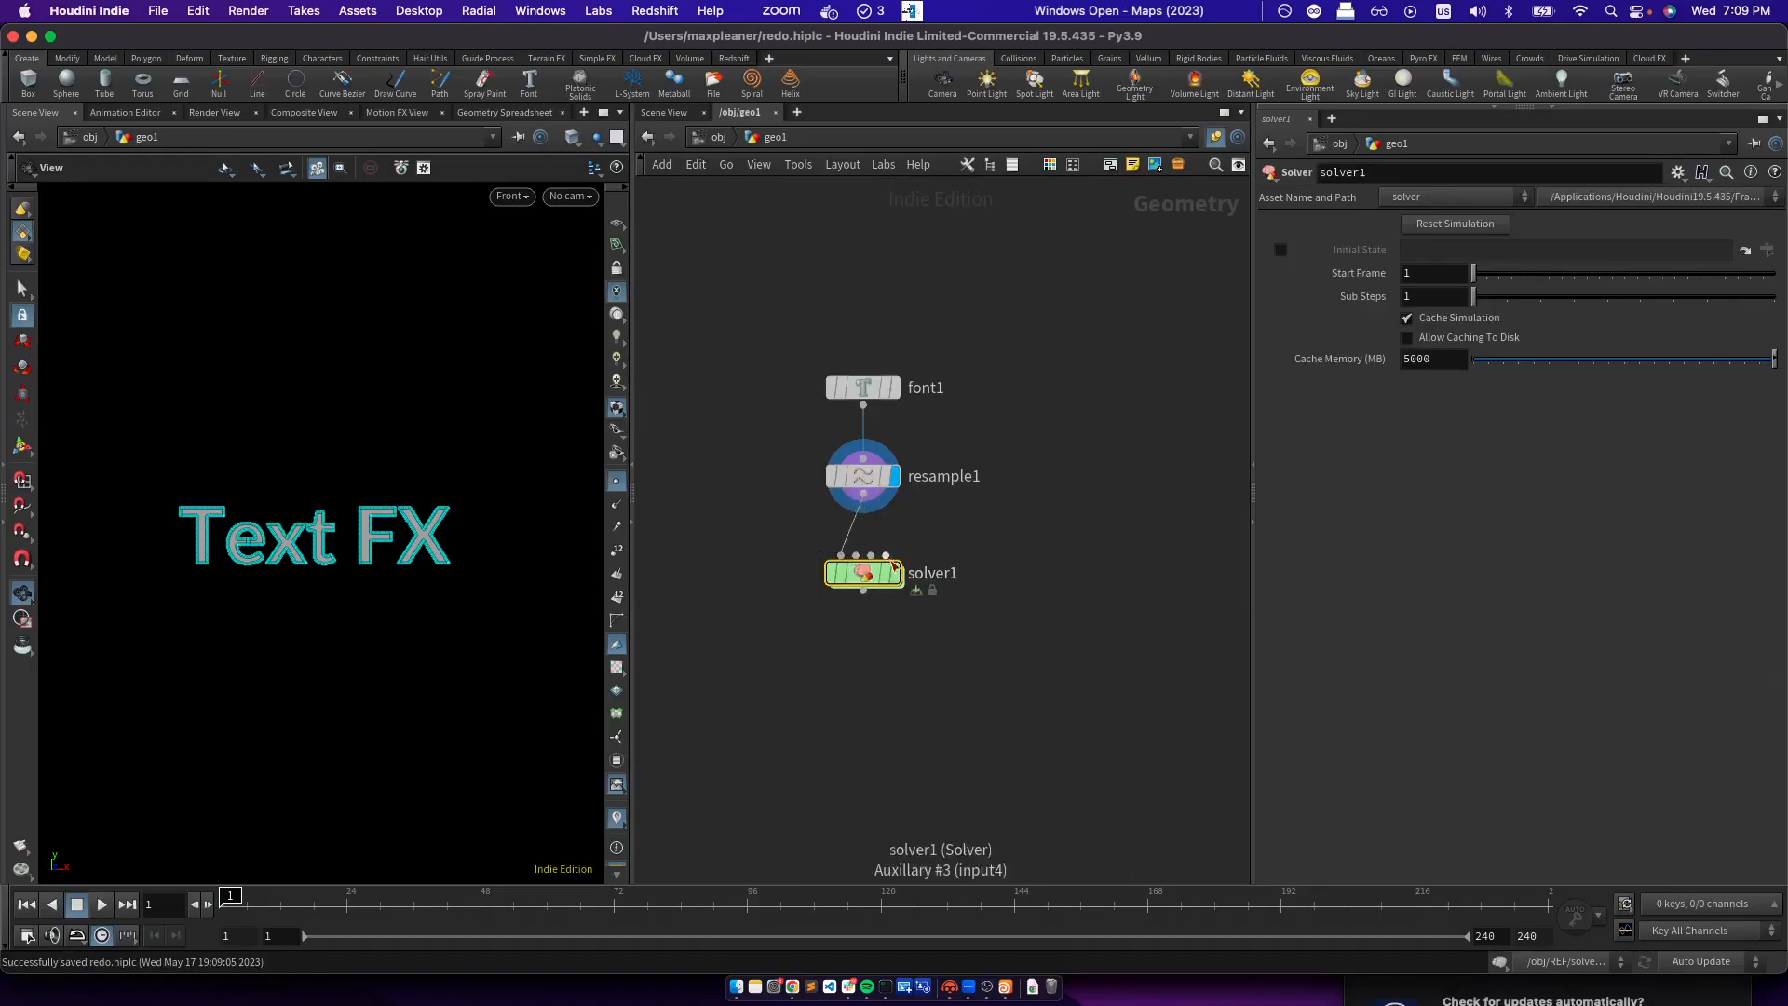
left_click(898, 576)
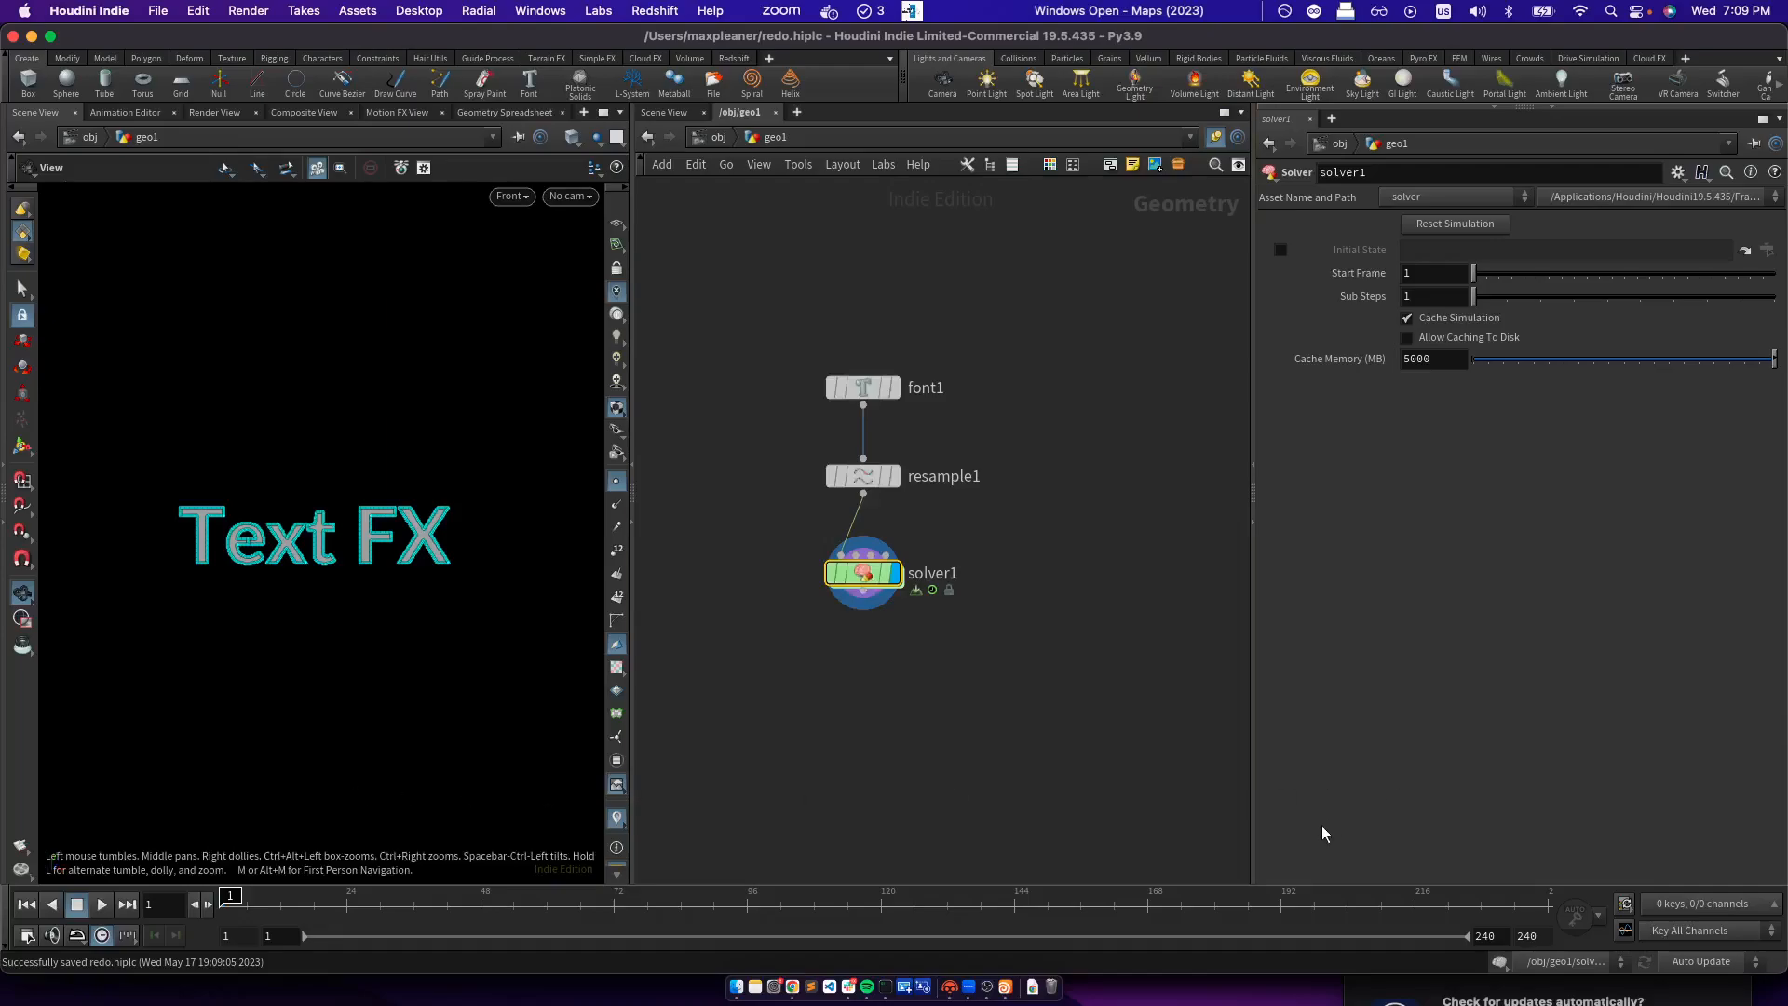
left_click(989, 989)
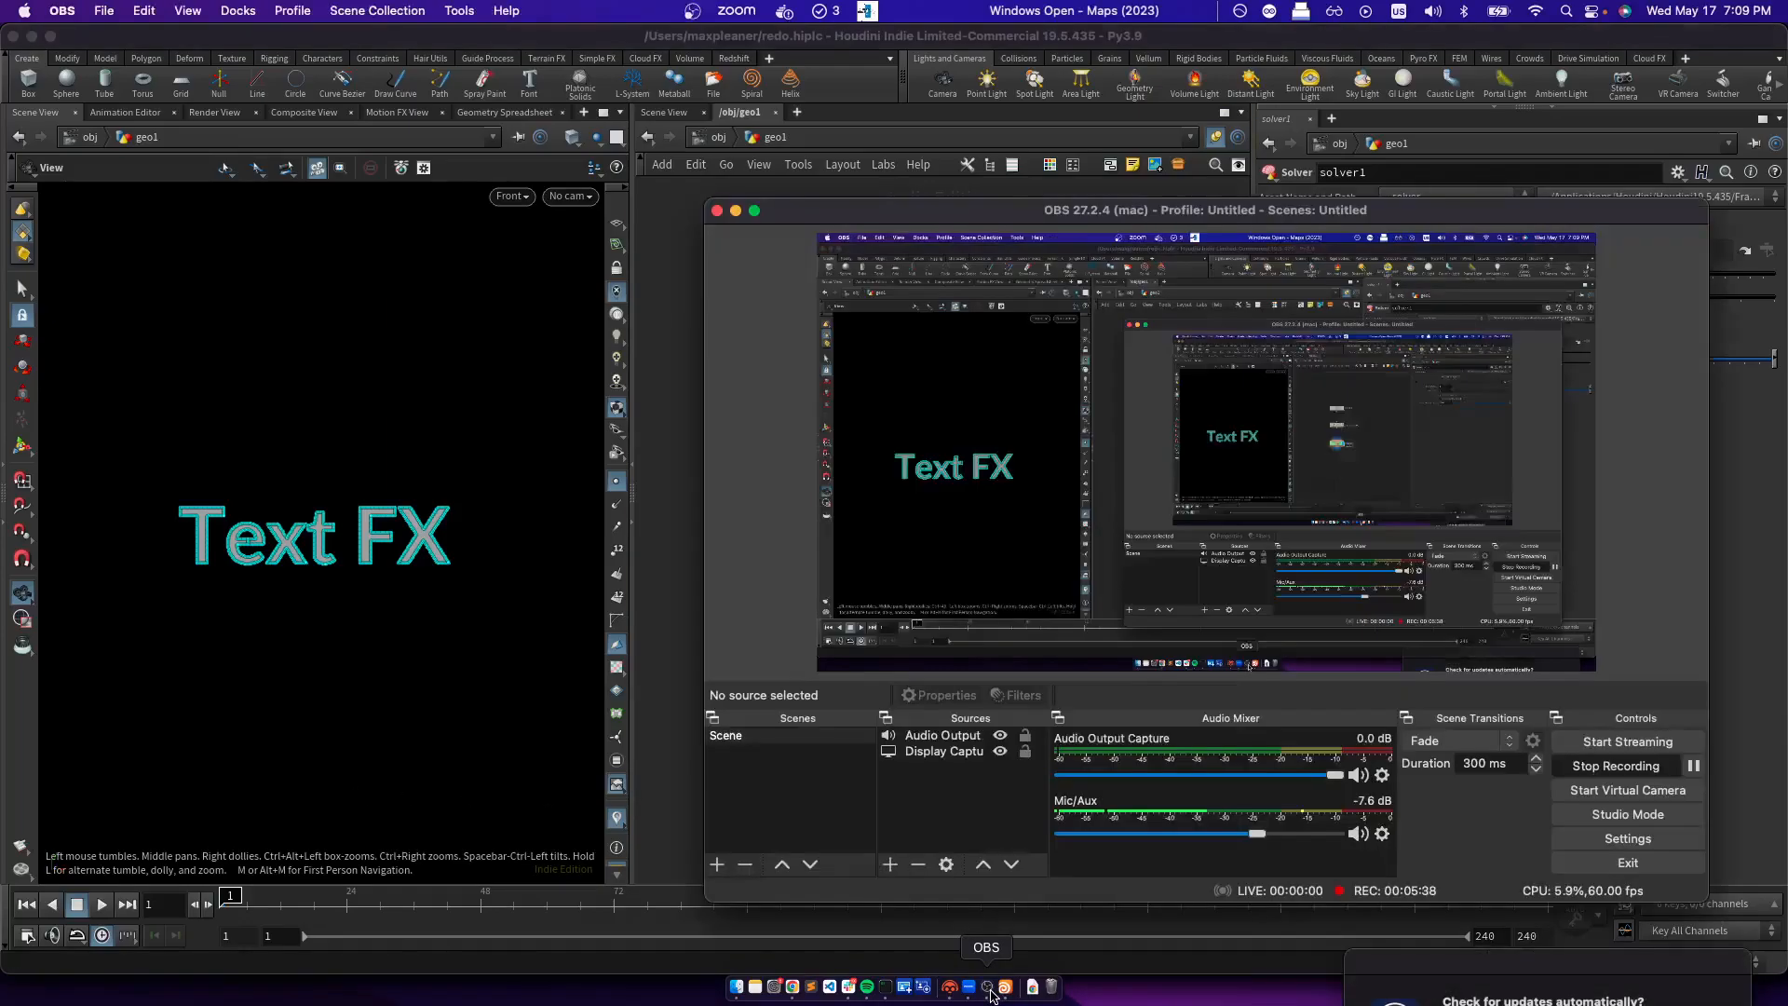
left_click(1756, 736)
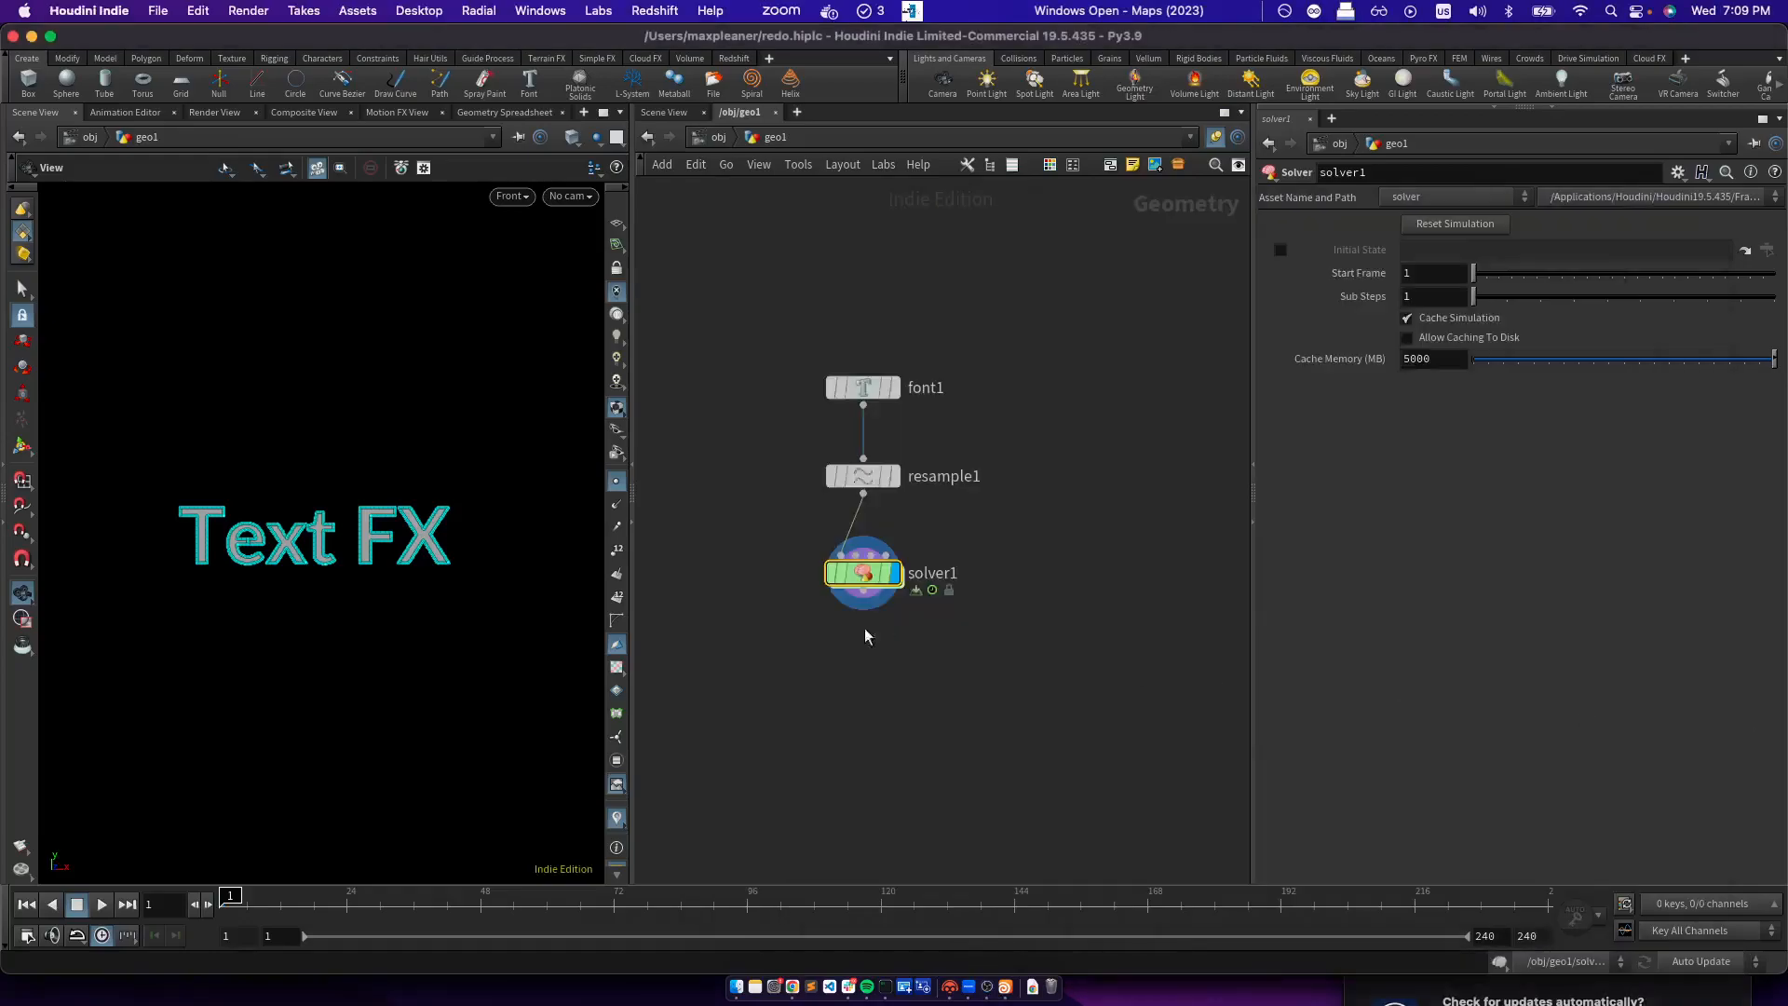
Open the Solver's inner network and space the Prev_Frame and OUT nodes apart to make room between them
double_click(848, 576)
middle_click_drag(827, 584, 910, 474)
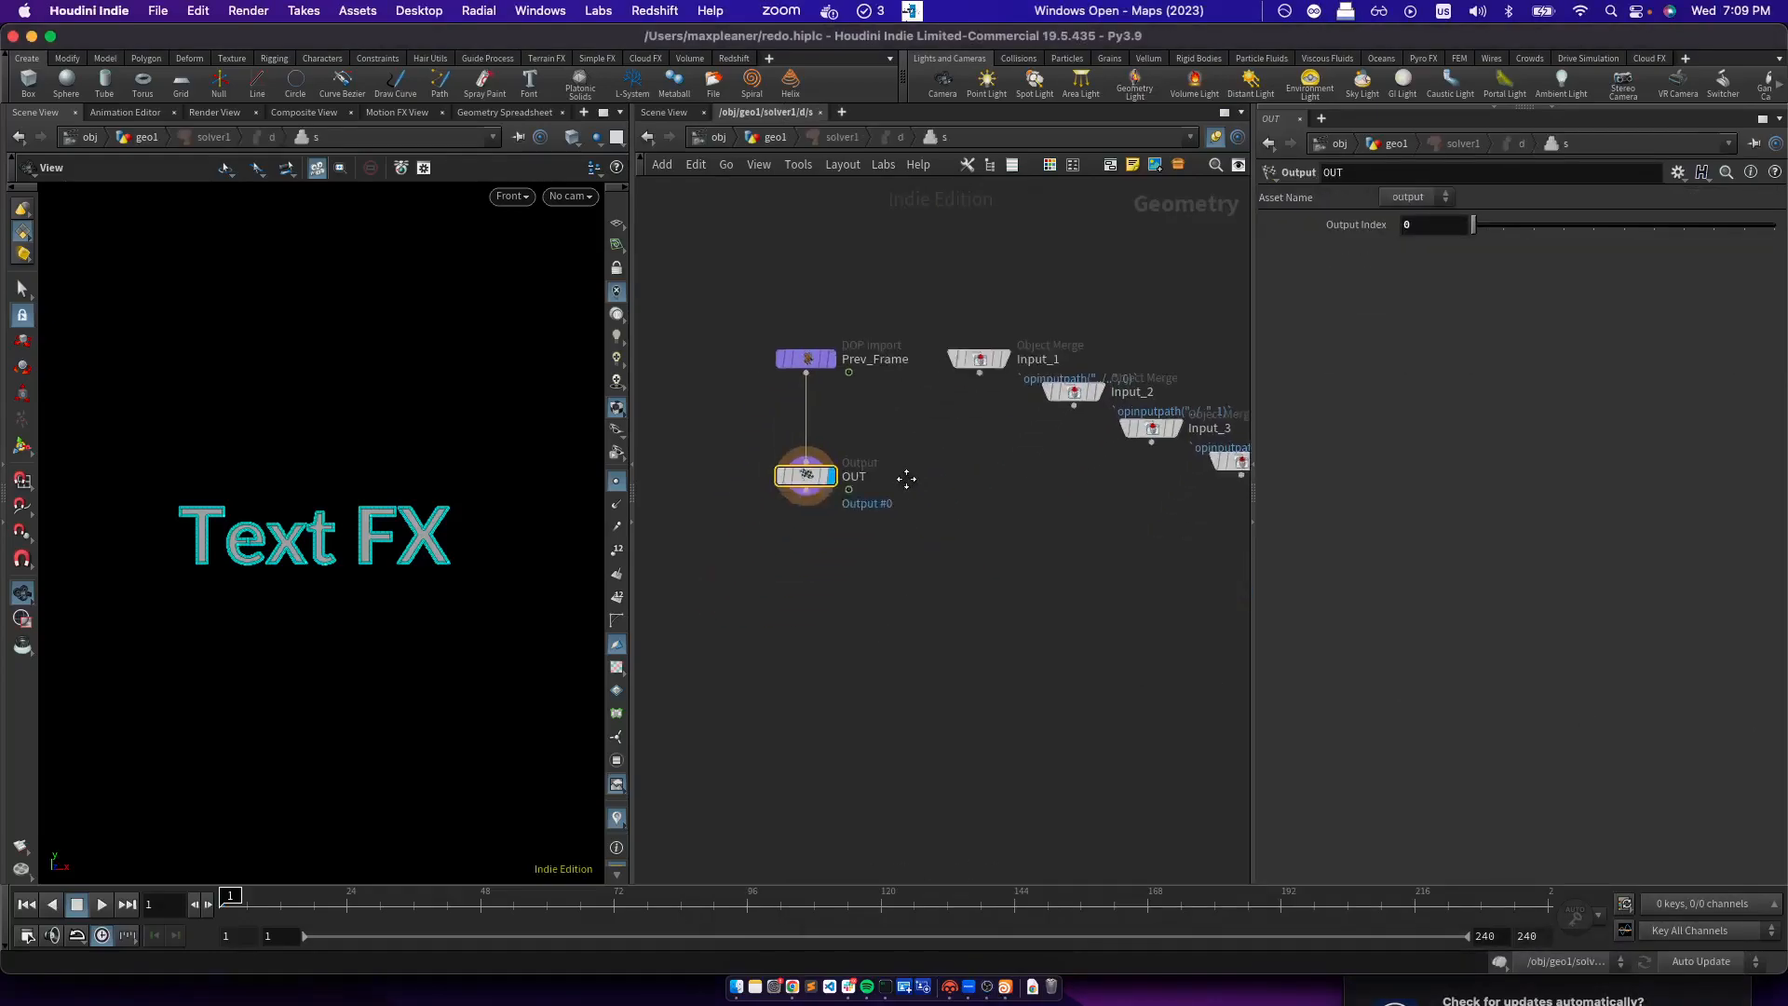
left_click_drag(802, 462, 810, 592)
scroll(851, 492, "up", 3)
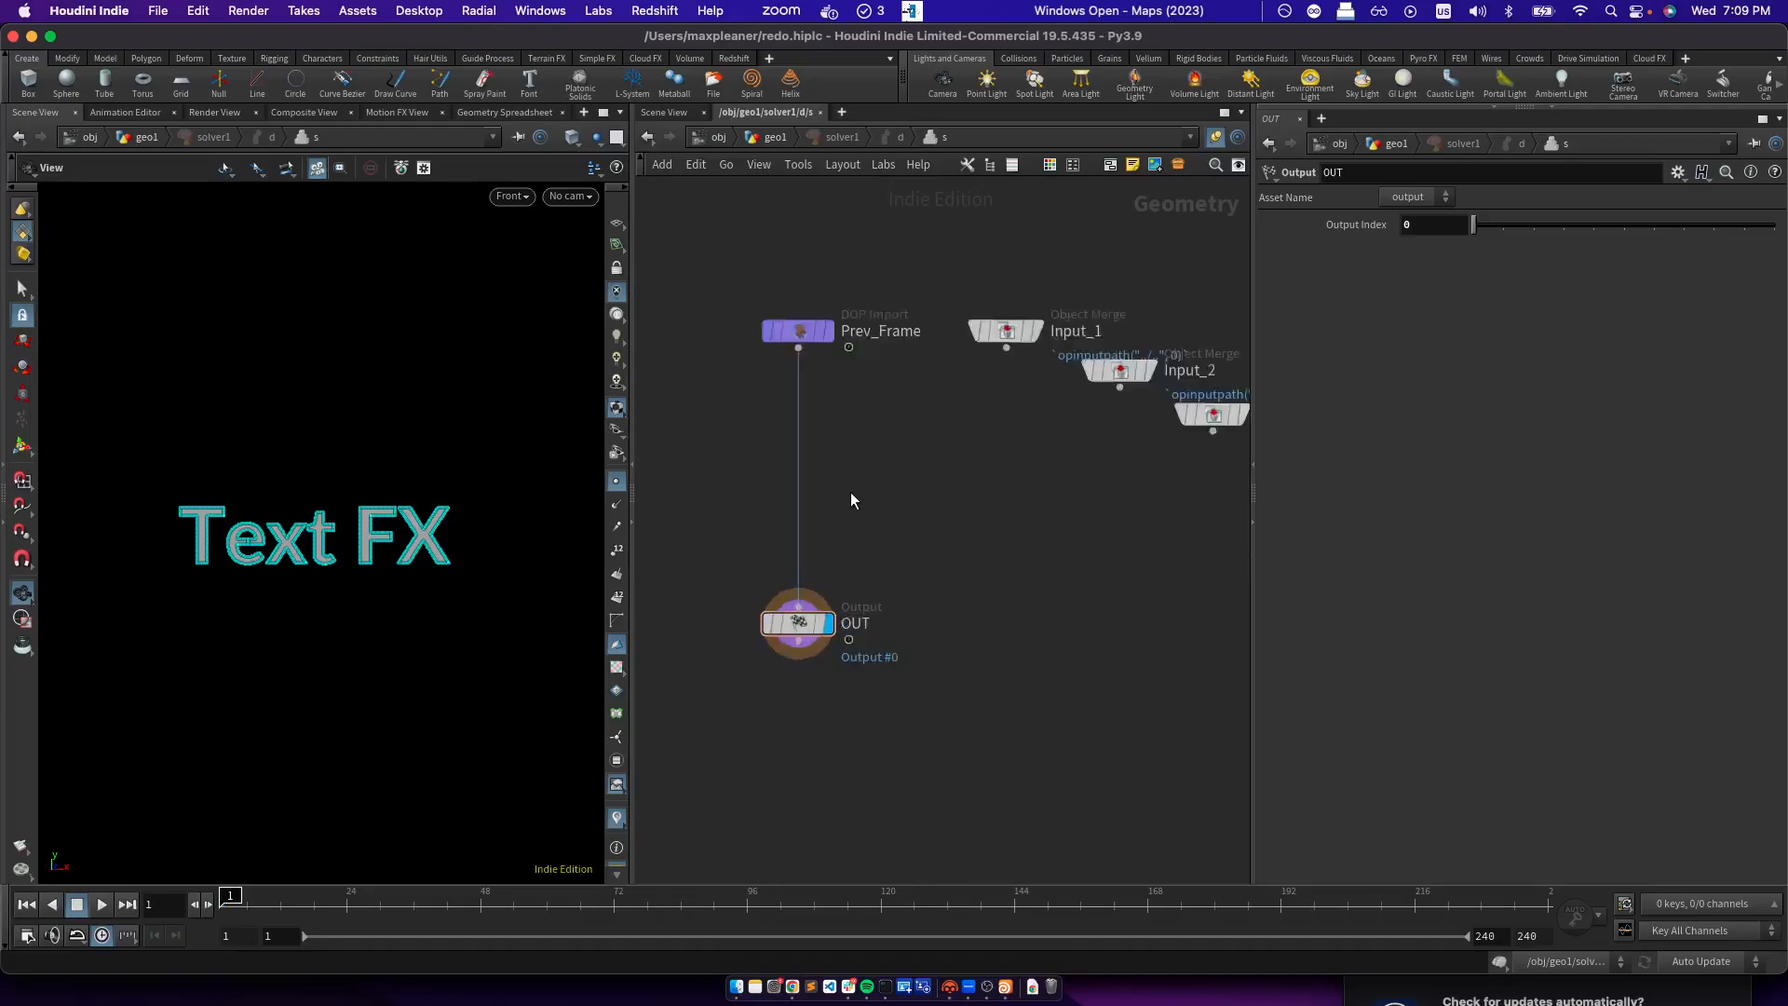
left_click_drag(792, 331, 792, 319)
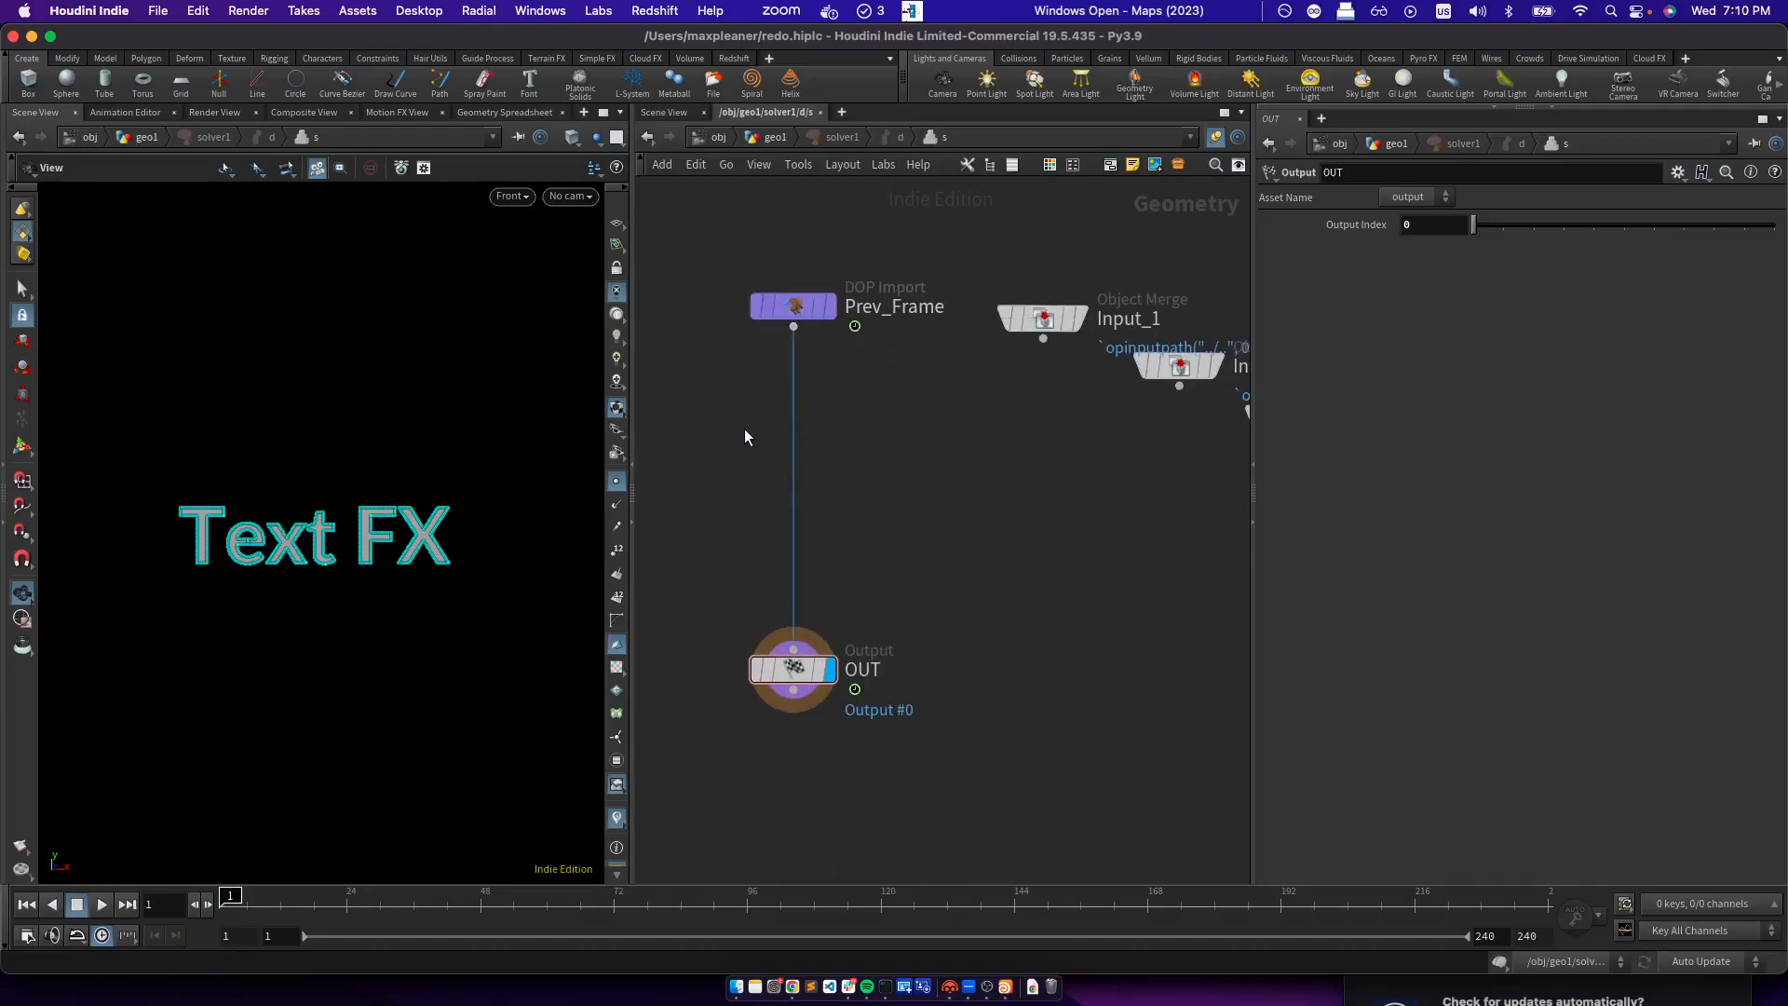
scroll(745, 429, "up", 3)
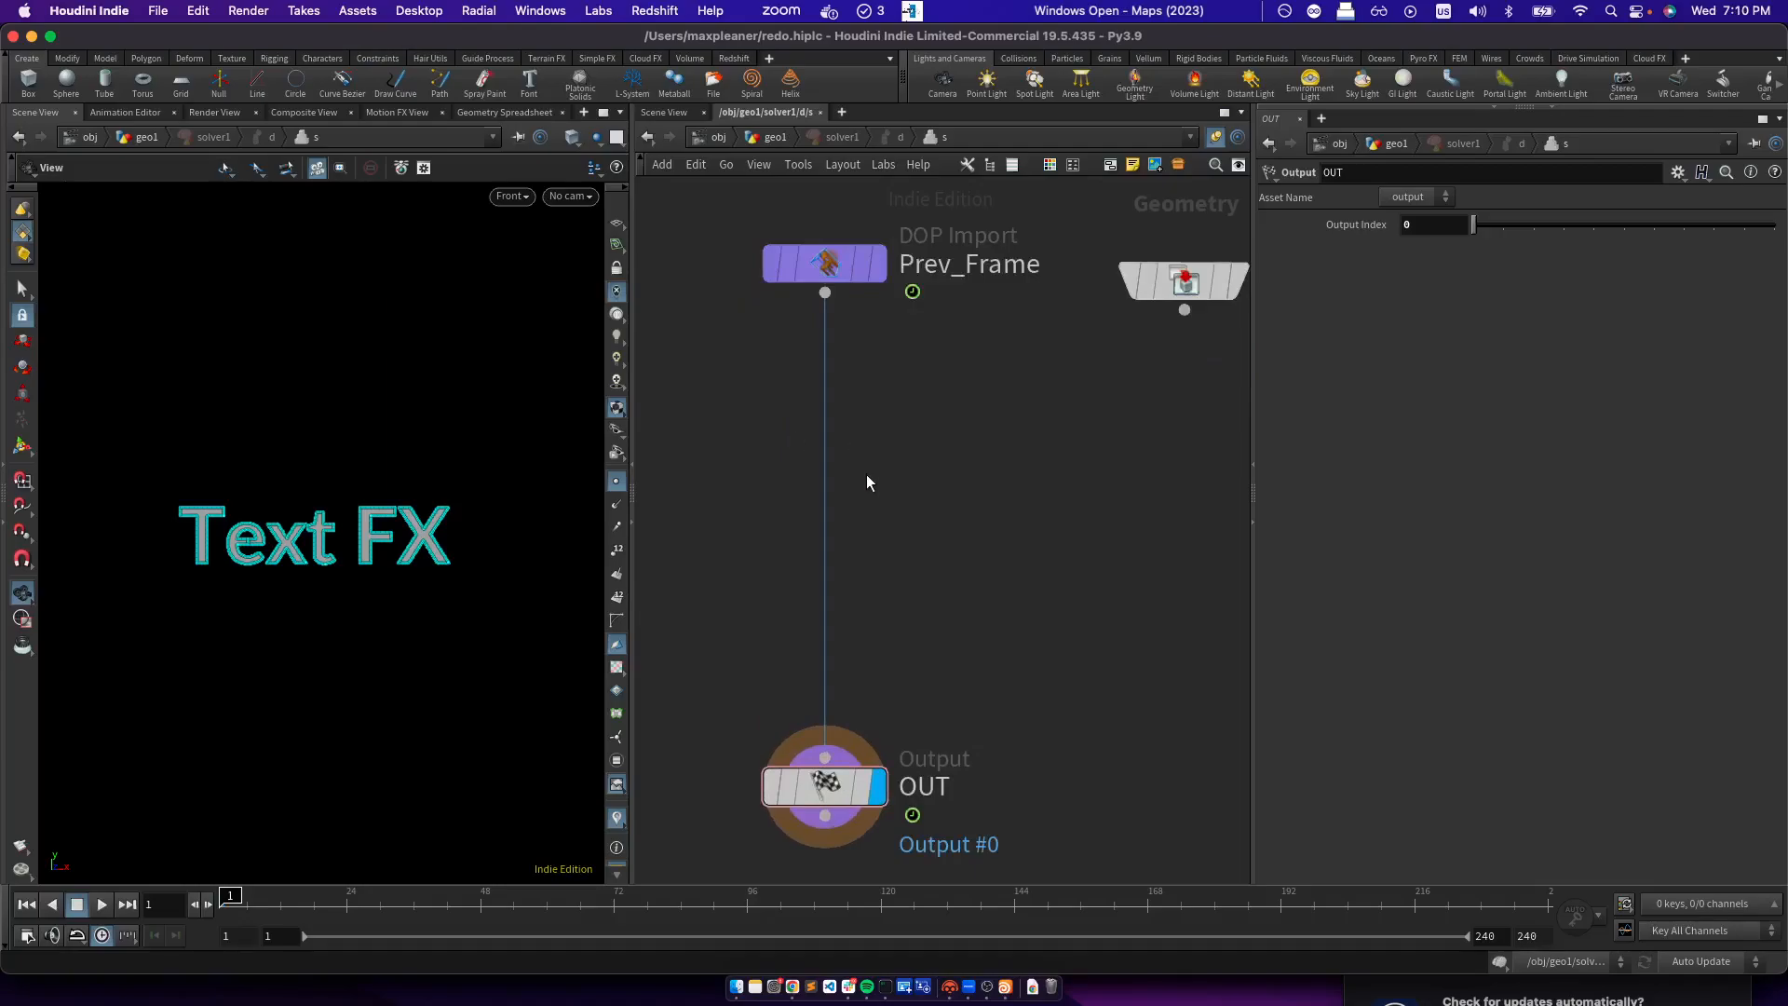
Add a VDB from Polygons node beside the main wire, feed it from Prev_Frame and display its output
key("Tab")
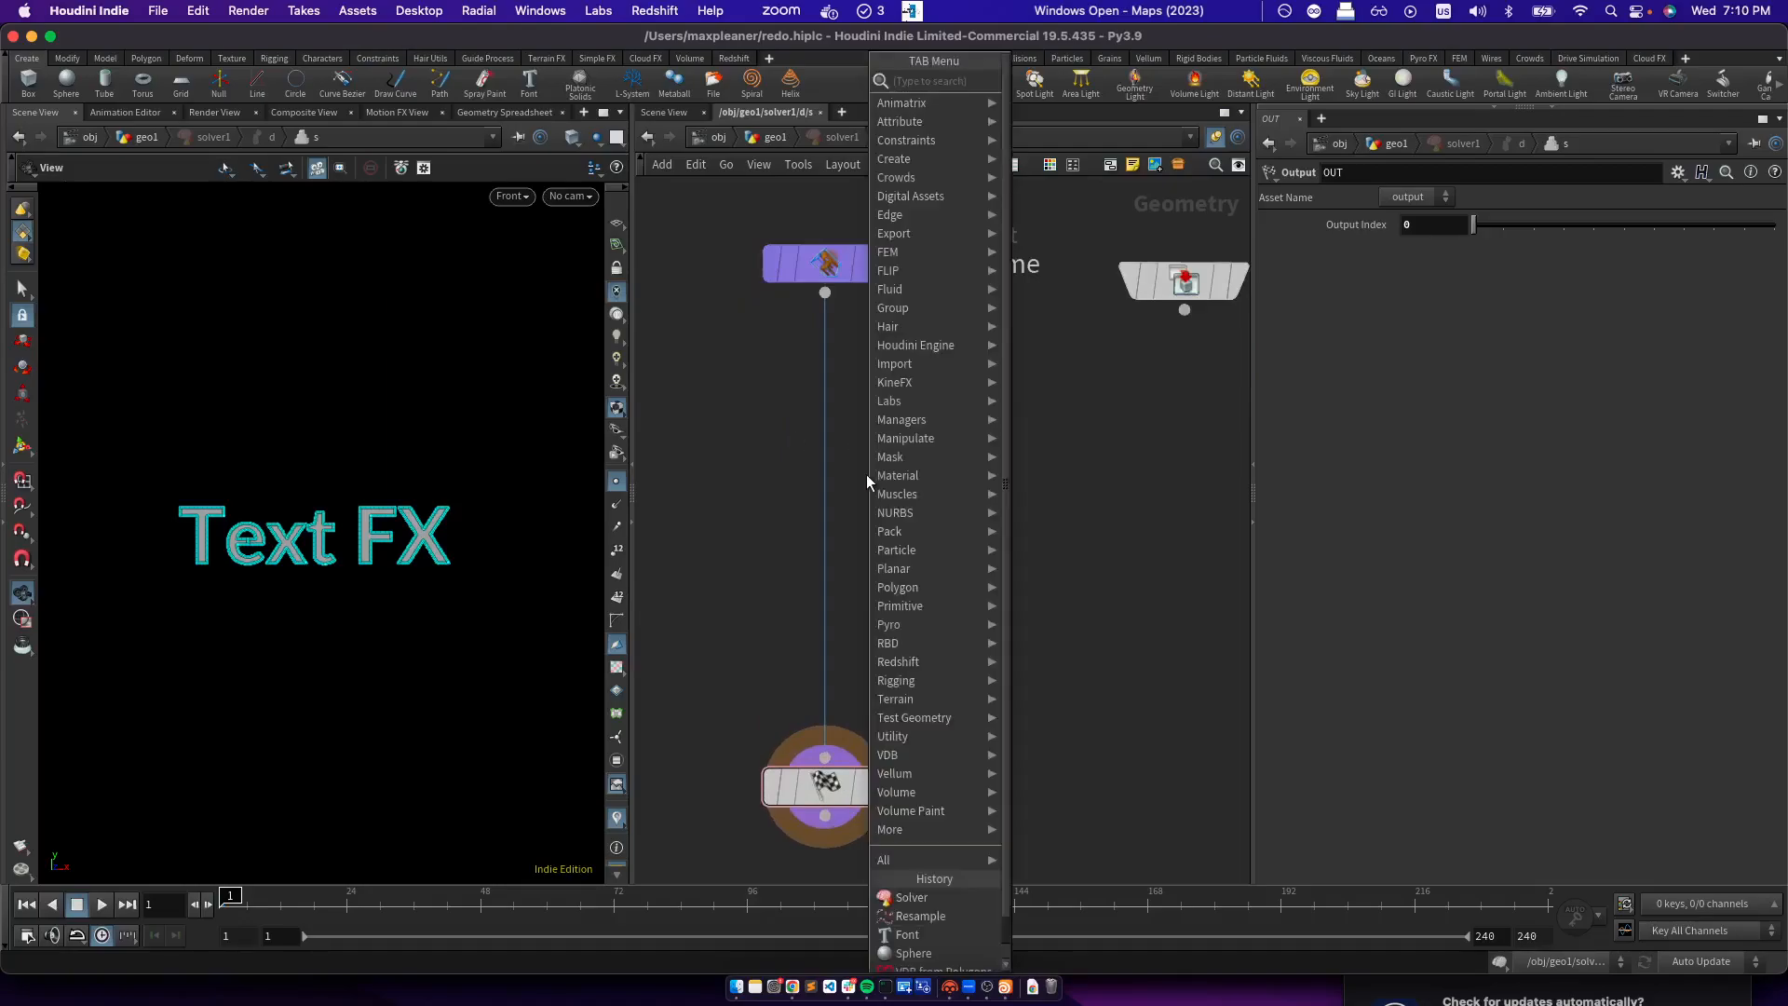
type("vdb from")
key("Down")
key("Return")
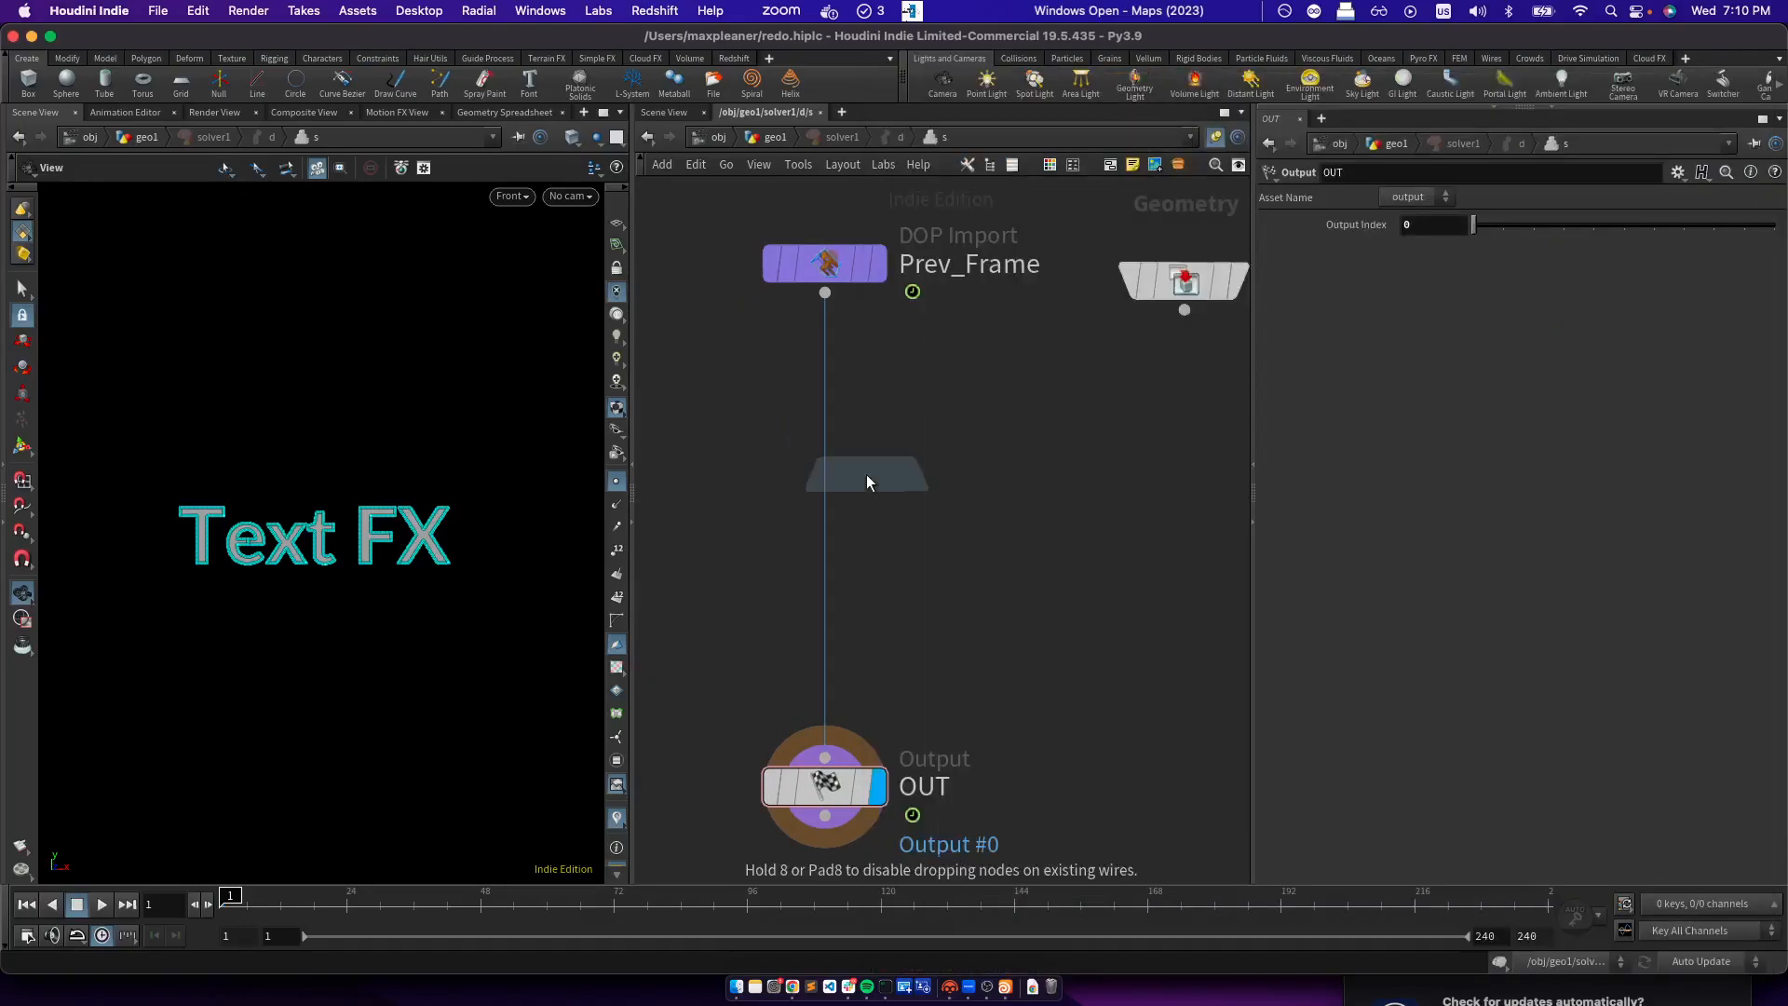
left_click(900, 472)
left_click_drag(883, 443, 825, 294)
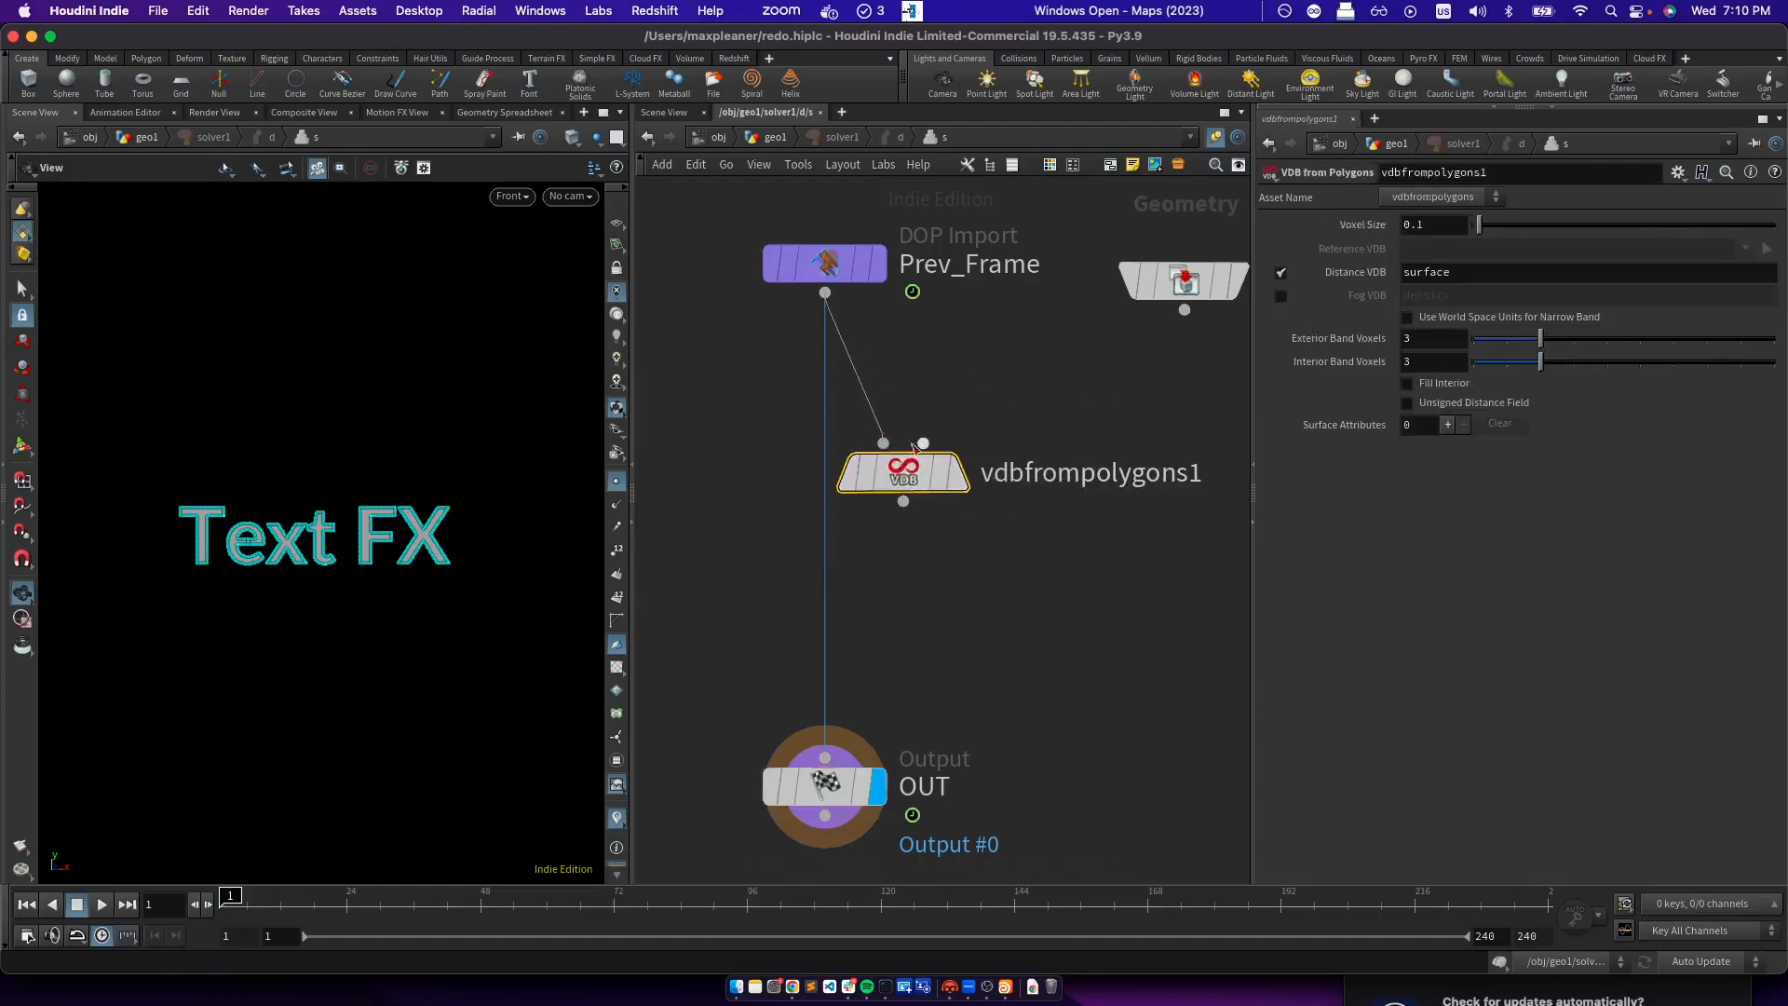
left_click(951, 477)
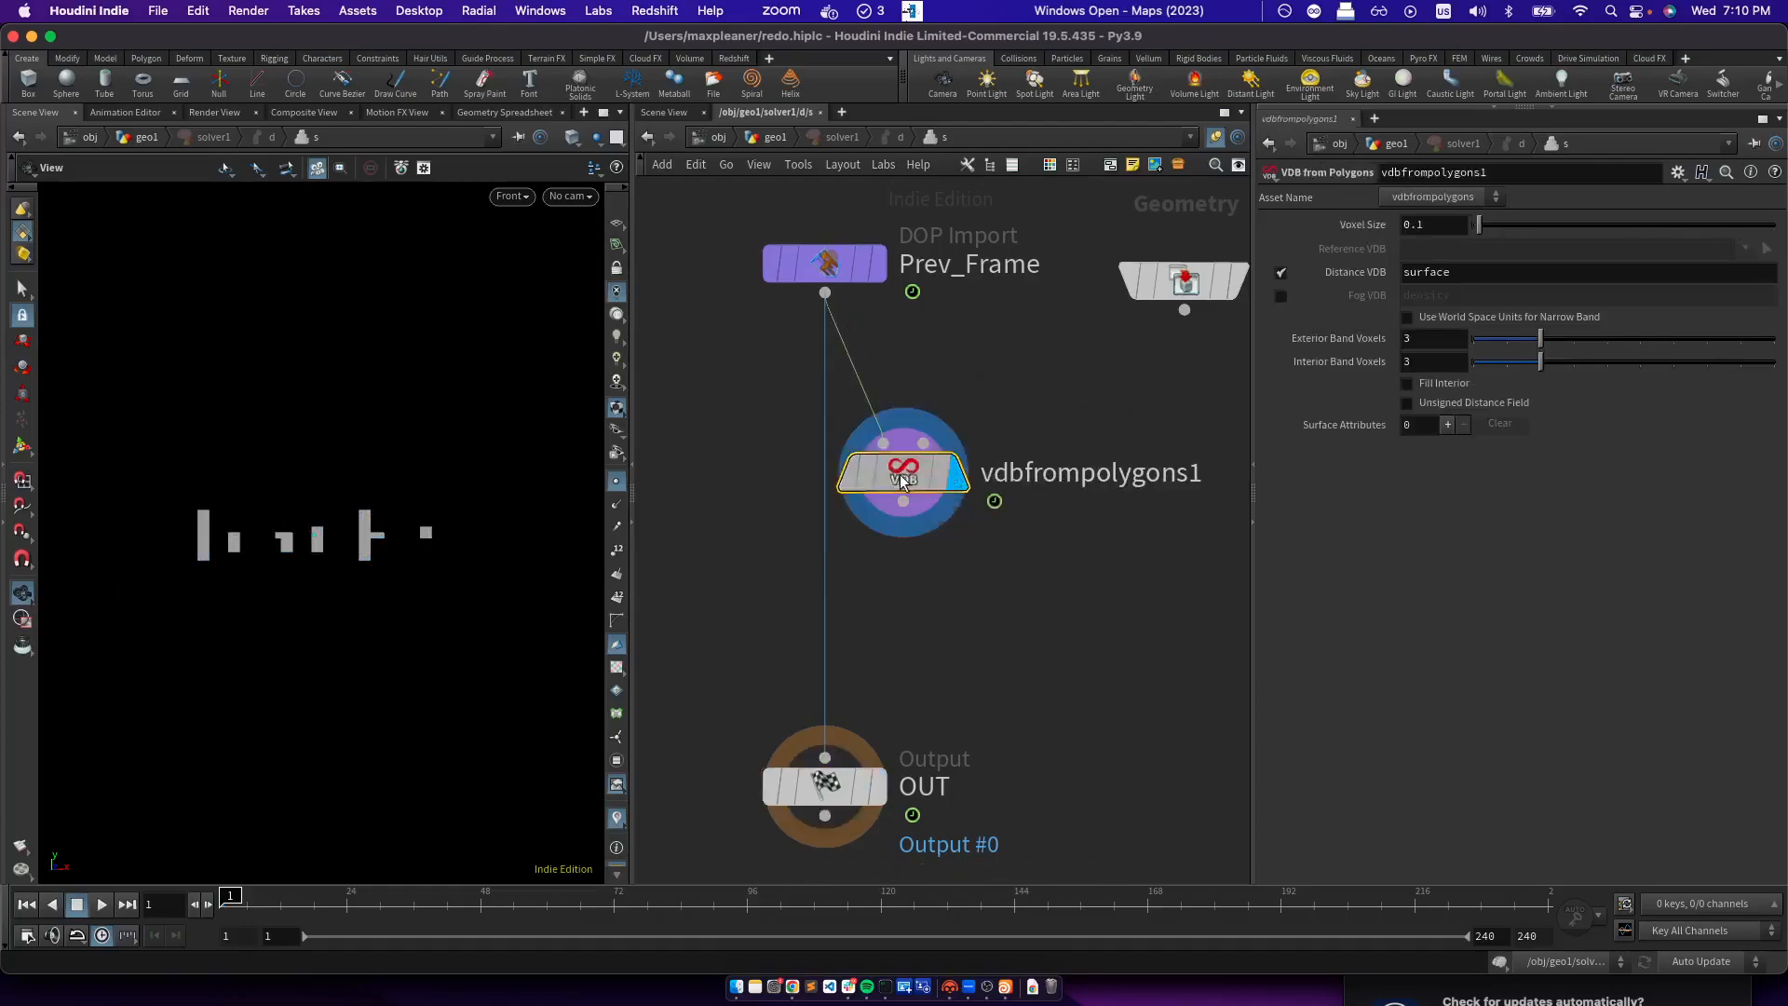
Set the VDB from Polygons voxel size to 0.01 and place the node farther from the main wire
left_click(1437, 223)
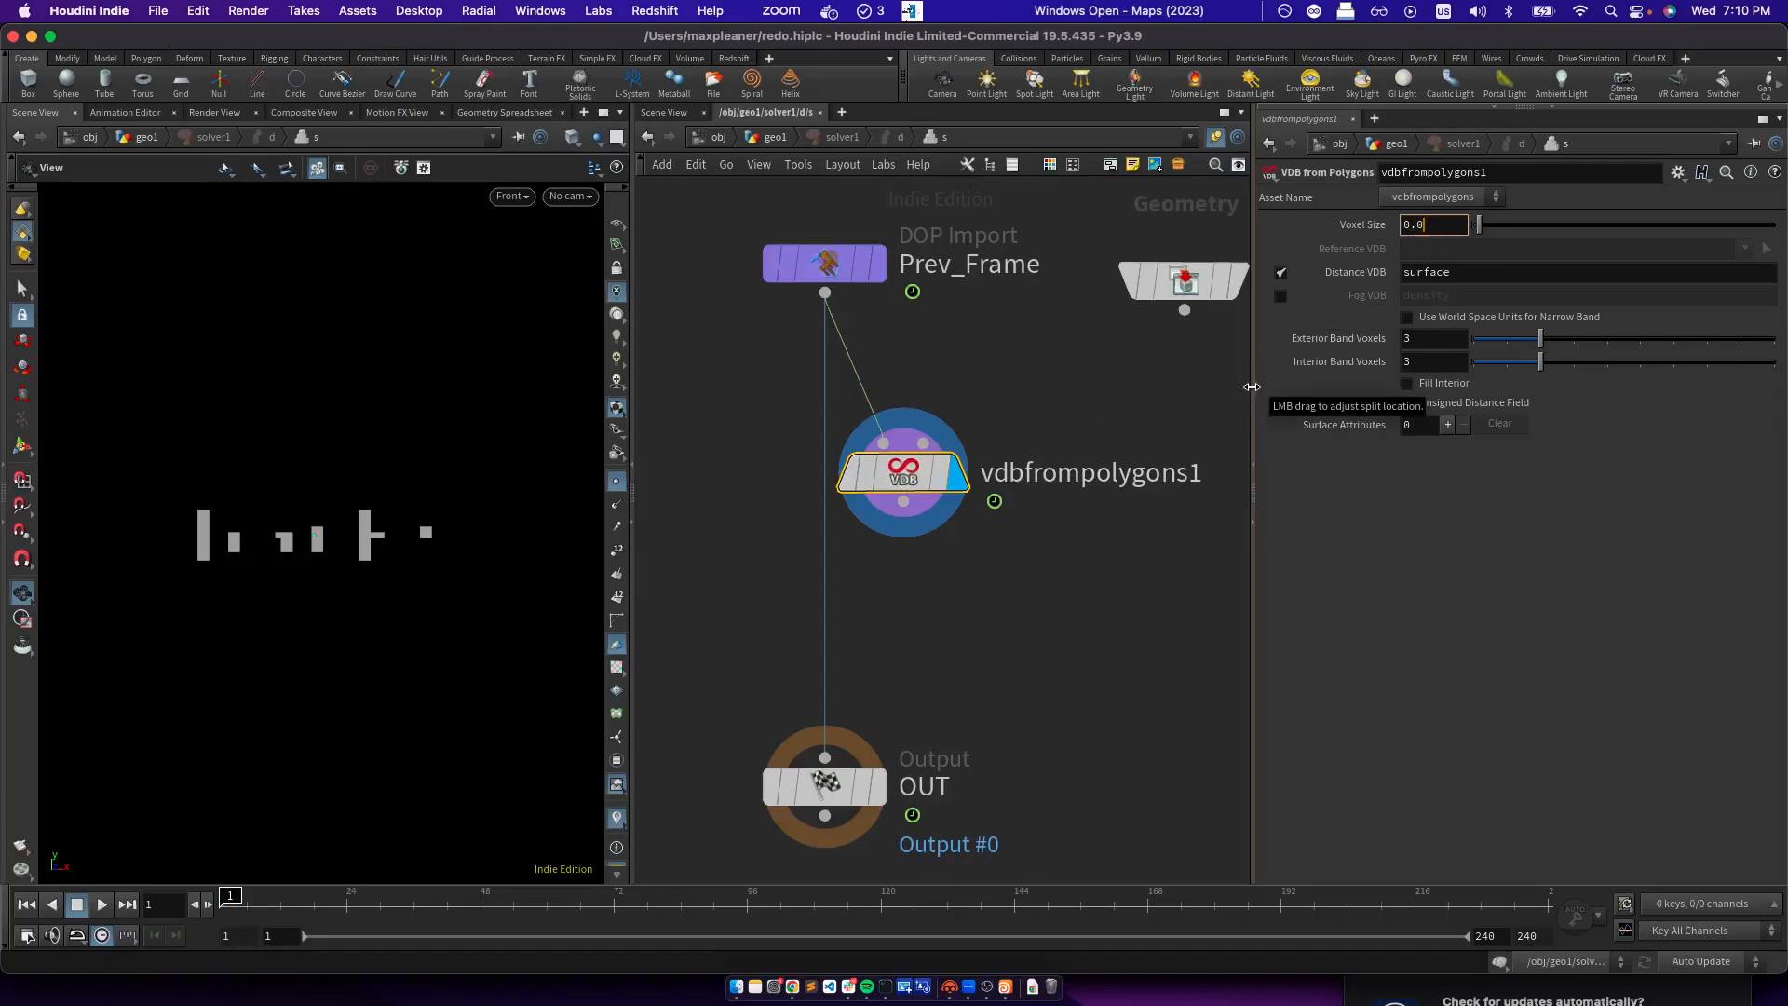
type("1")
key("Return")
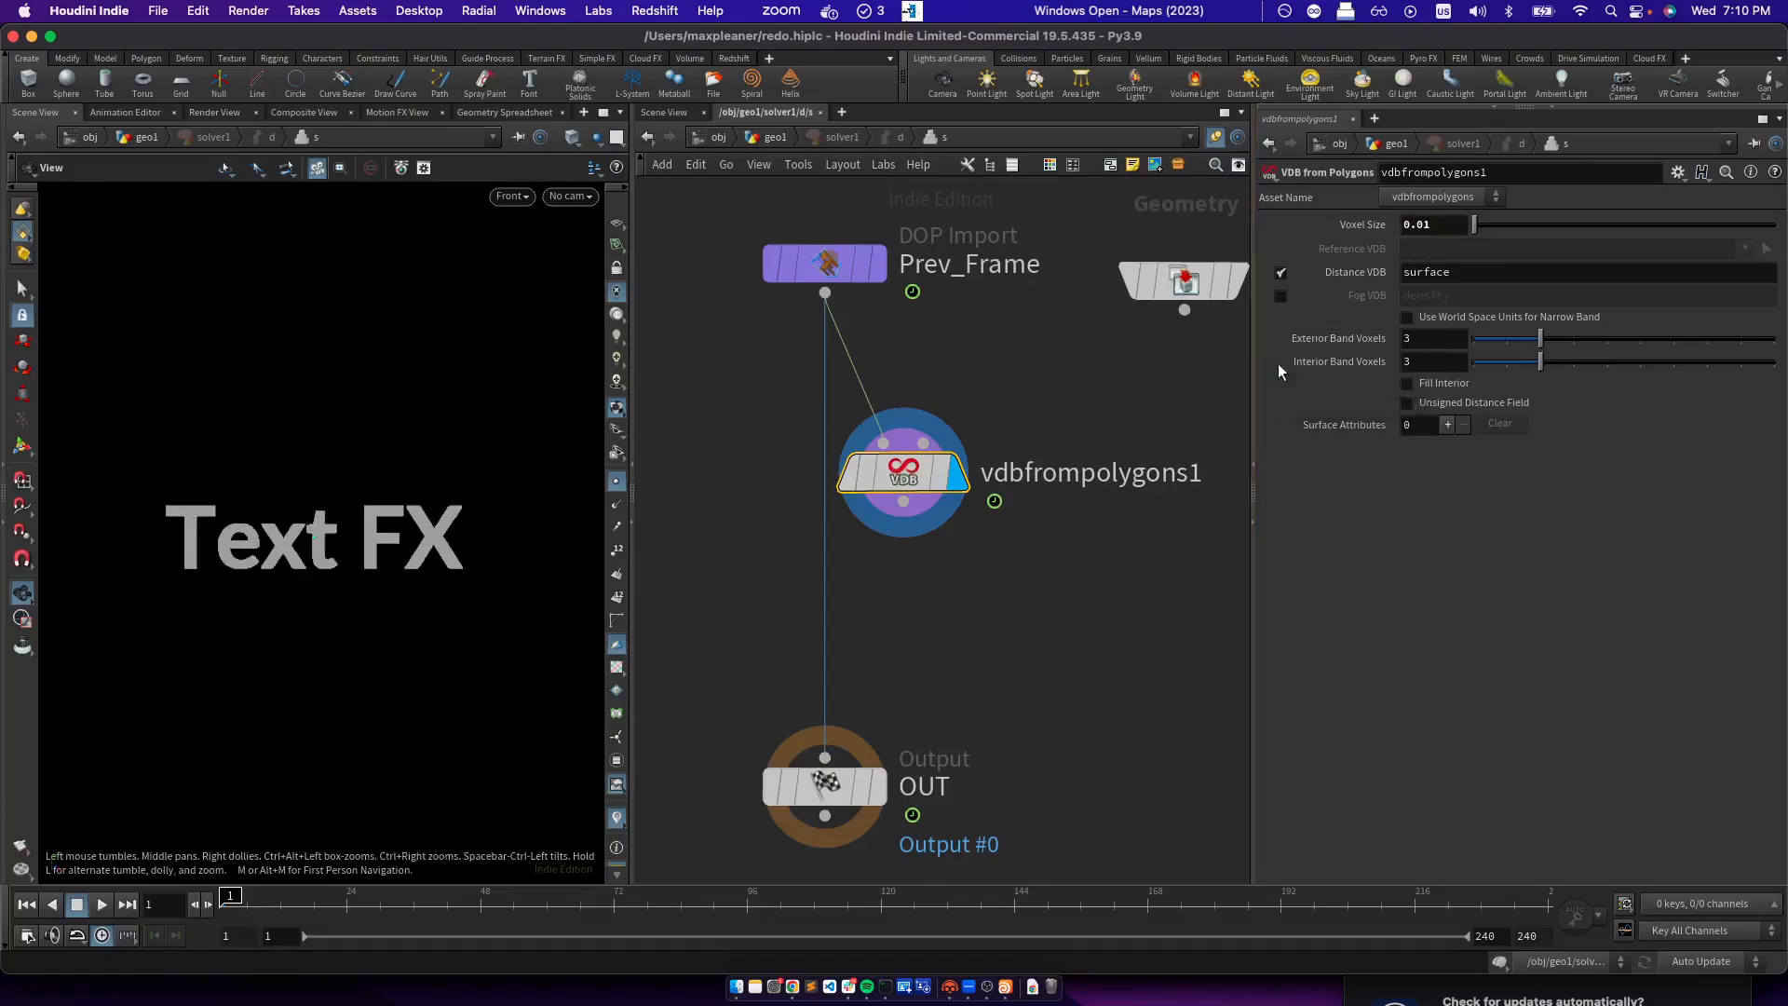
left_click_drag(901, 477, 962, 458)
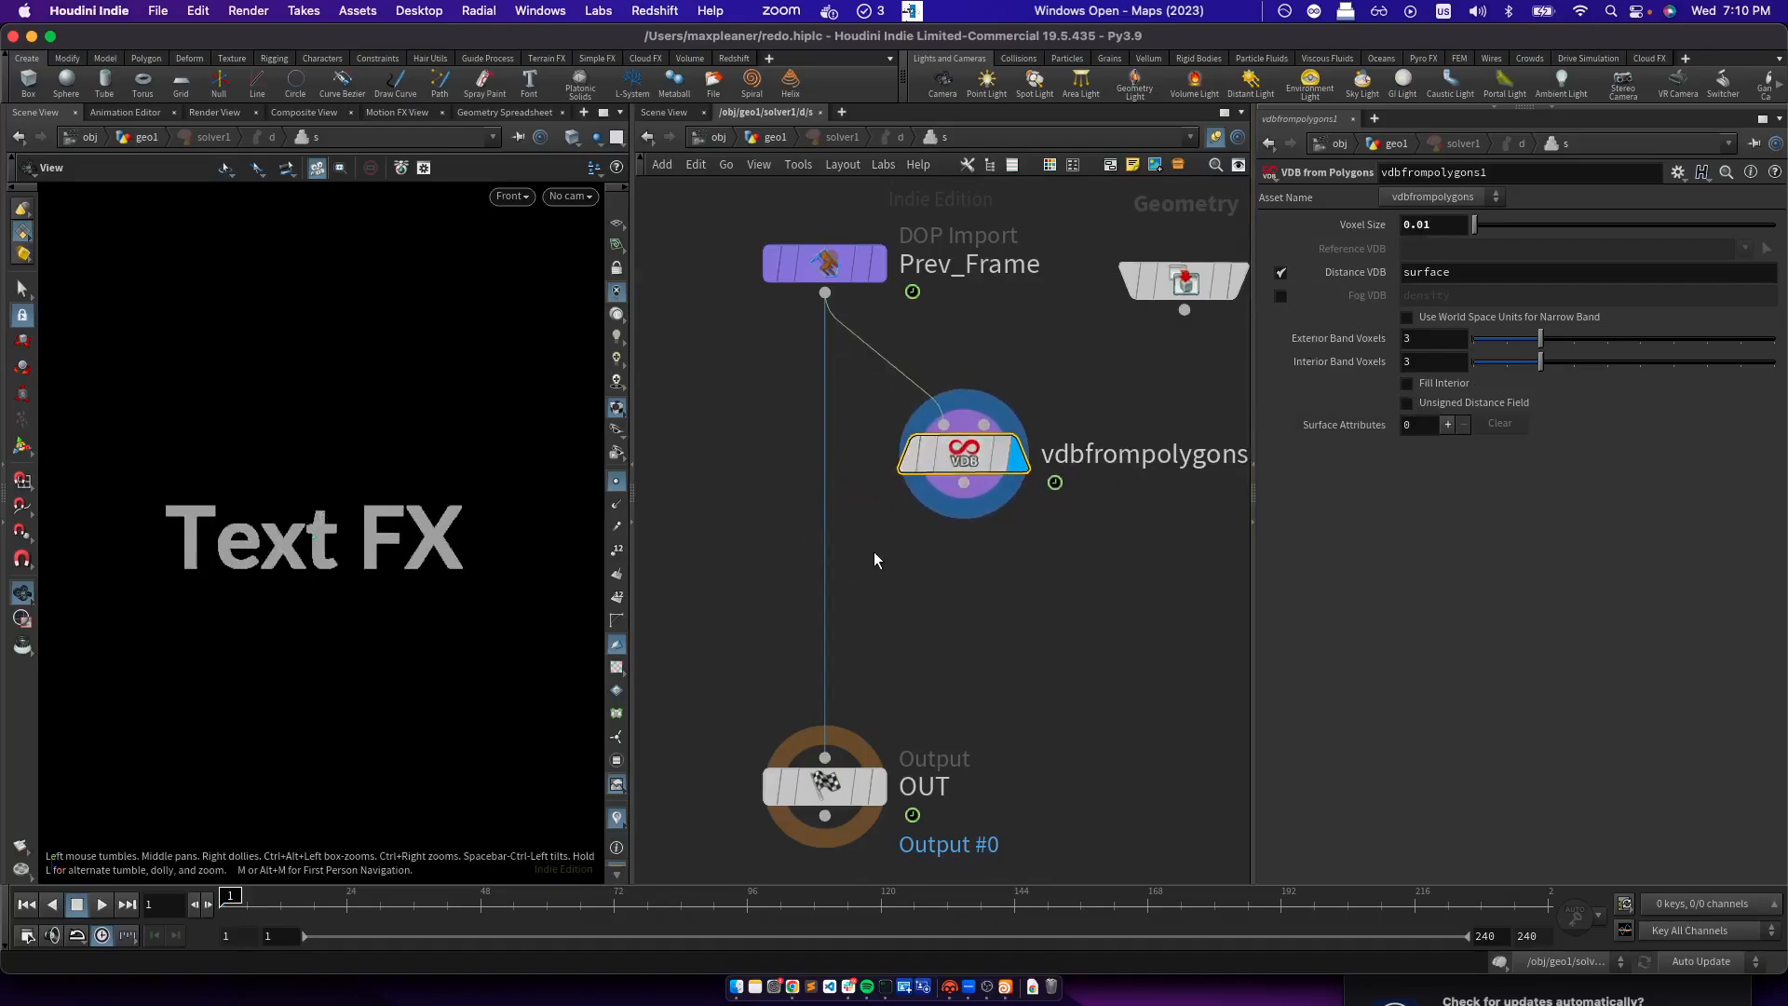
Insert a Point Wrangle between Prev_Frame and OUT, with the VDB as its second input, and display the OUT node
key("Tab")
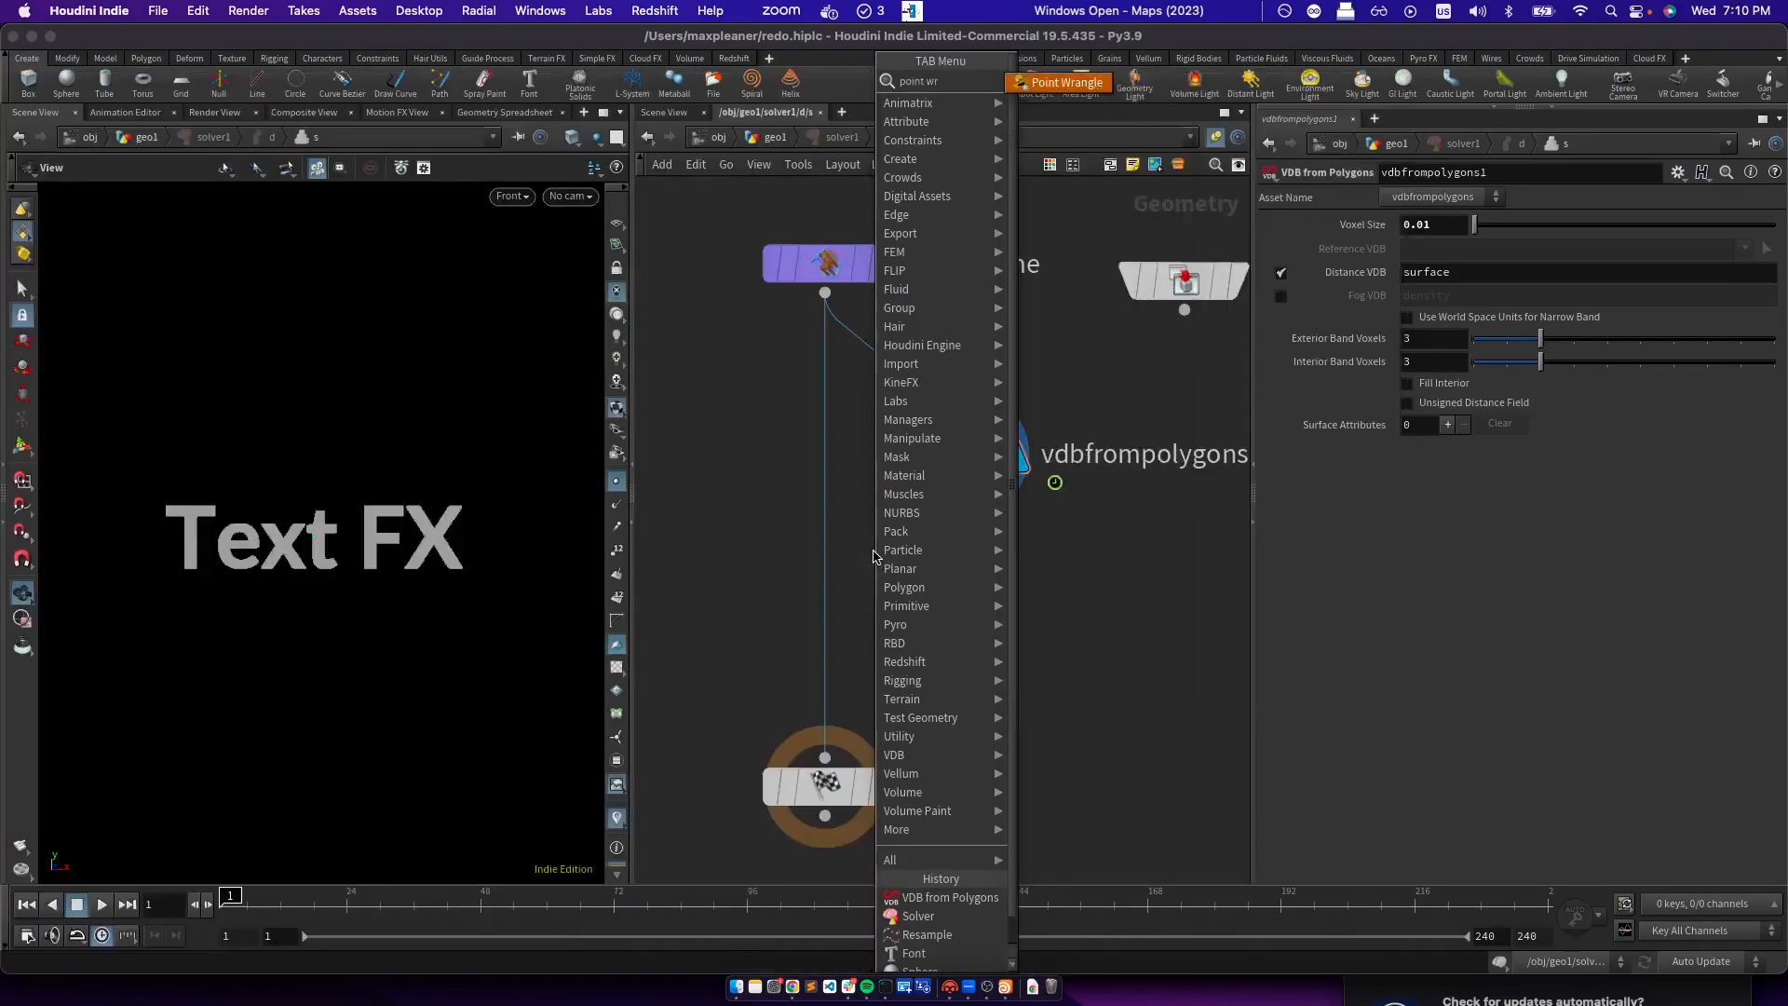
key("Escape")
left_click(838, 548)
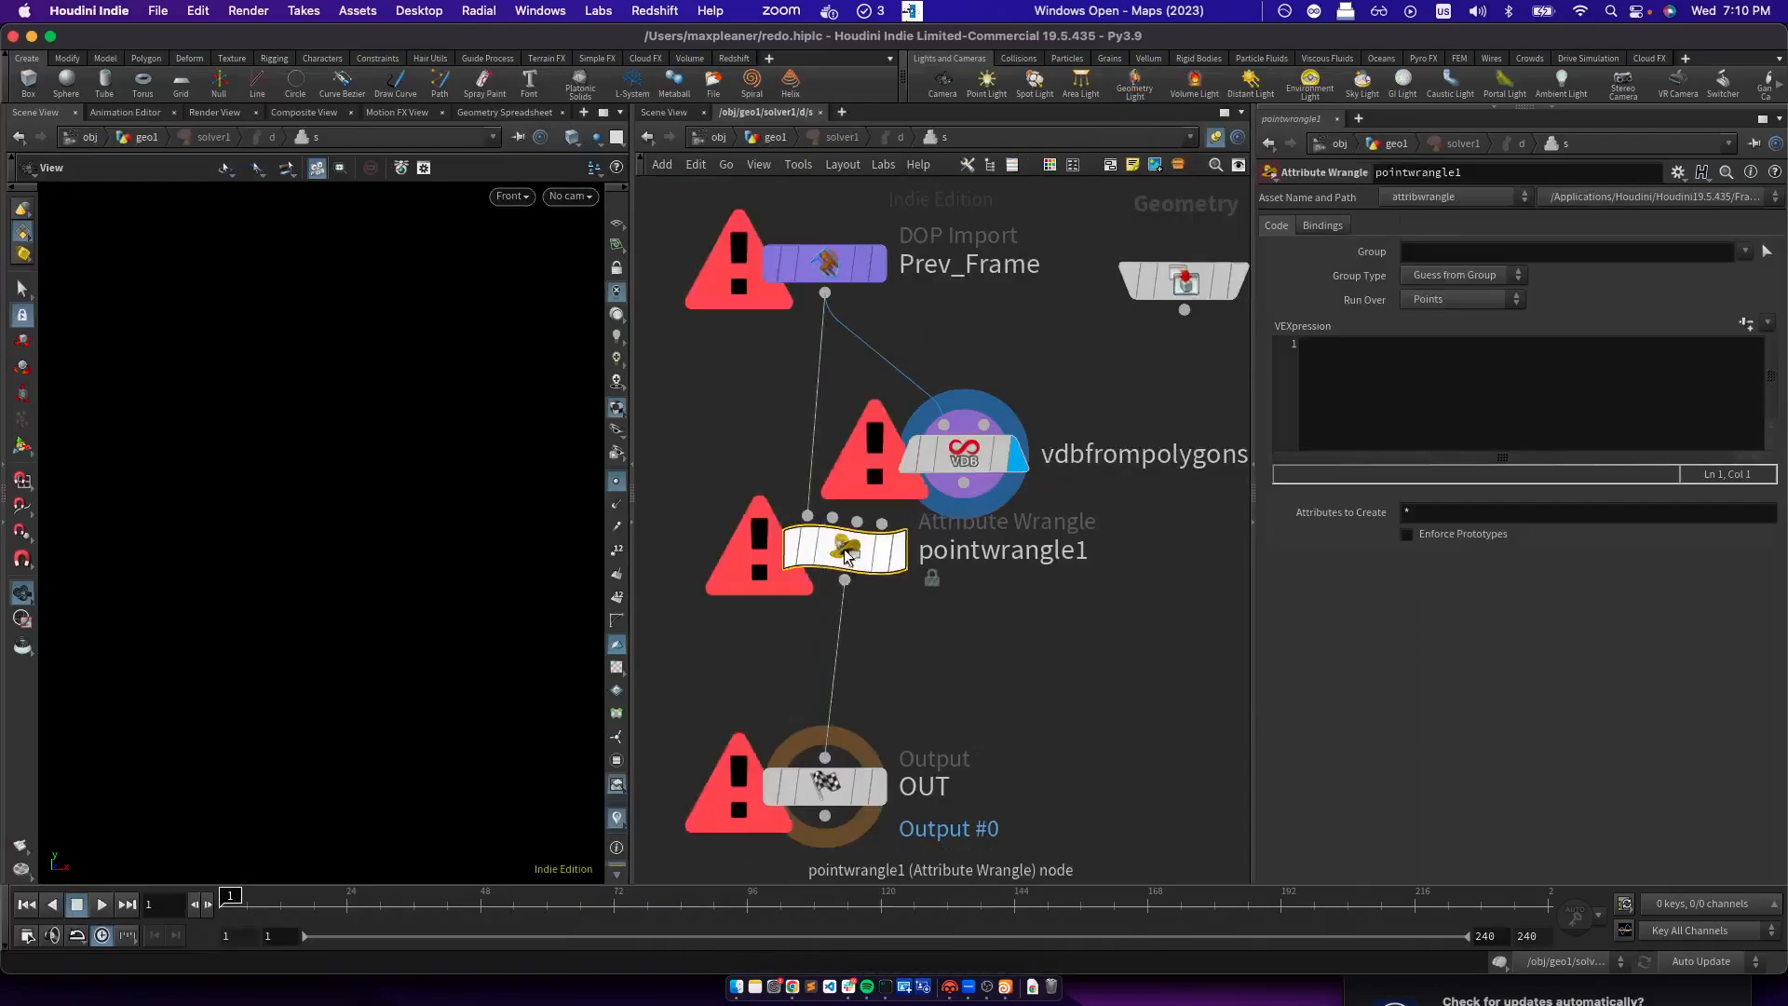
left_click(961, 435)
left_click(834, 514)
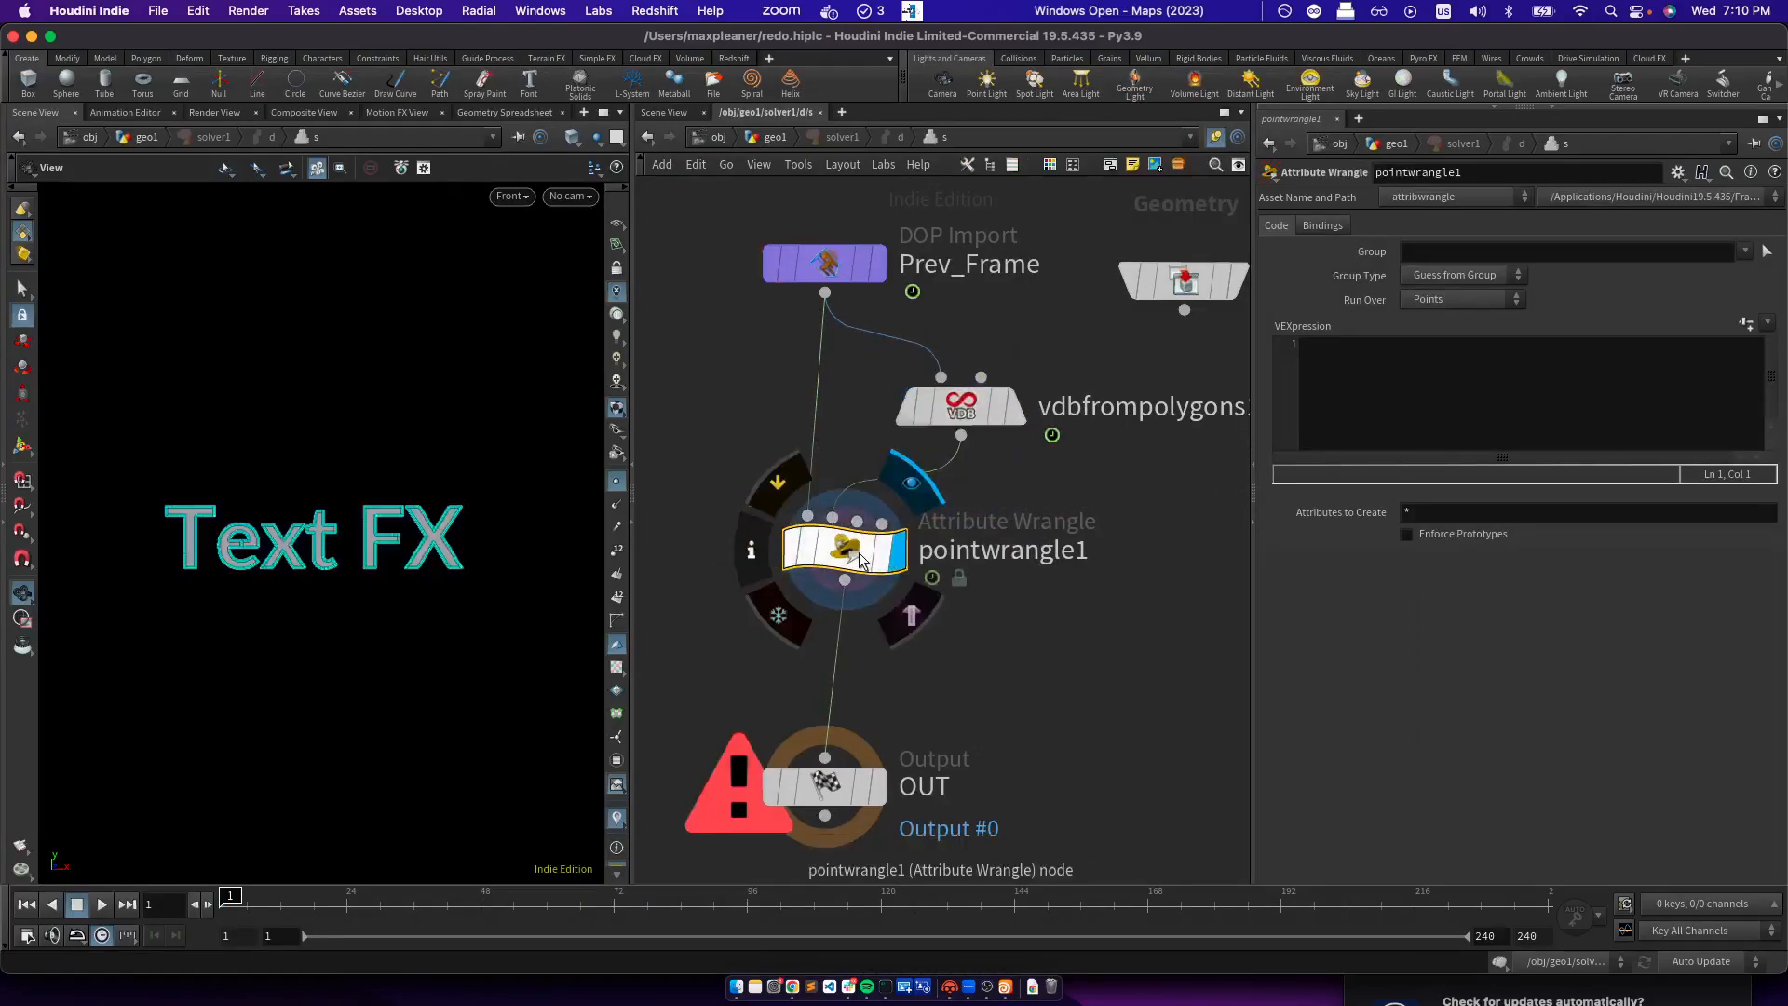
left_click(877, 785)
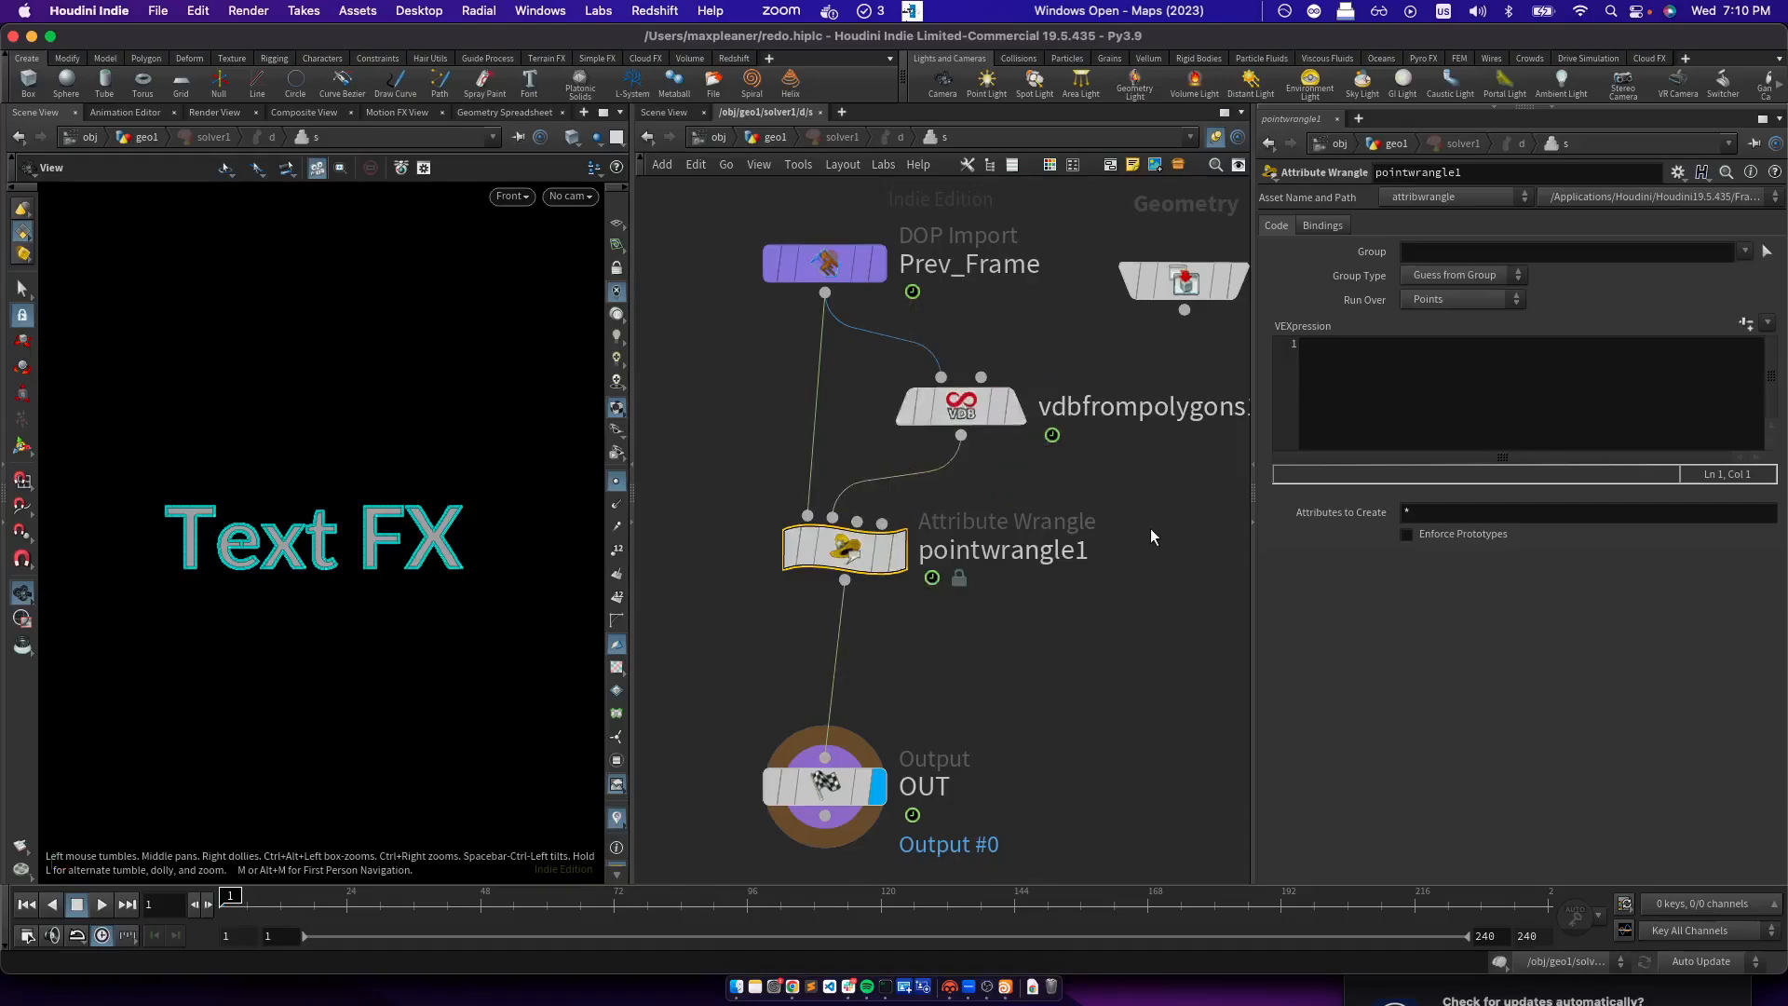
scroll(1097, 512, "down", 2)
scroll(1095, 510, "down", 3)
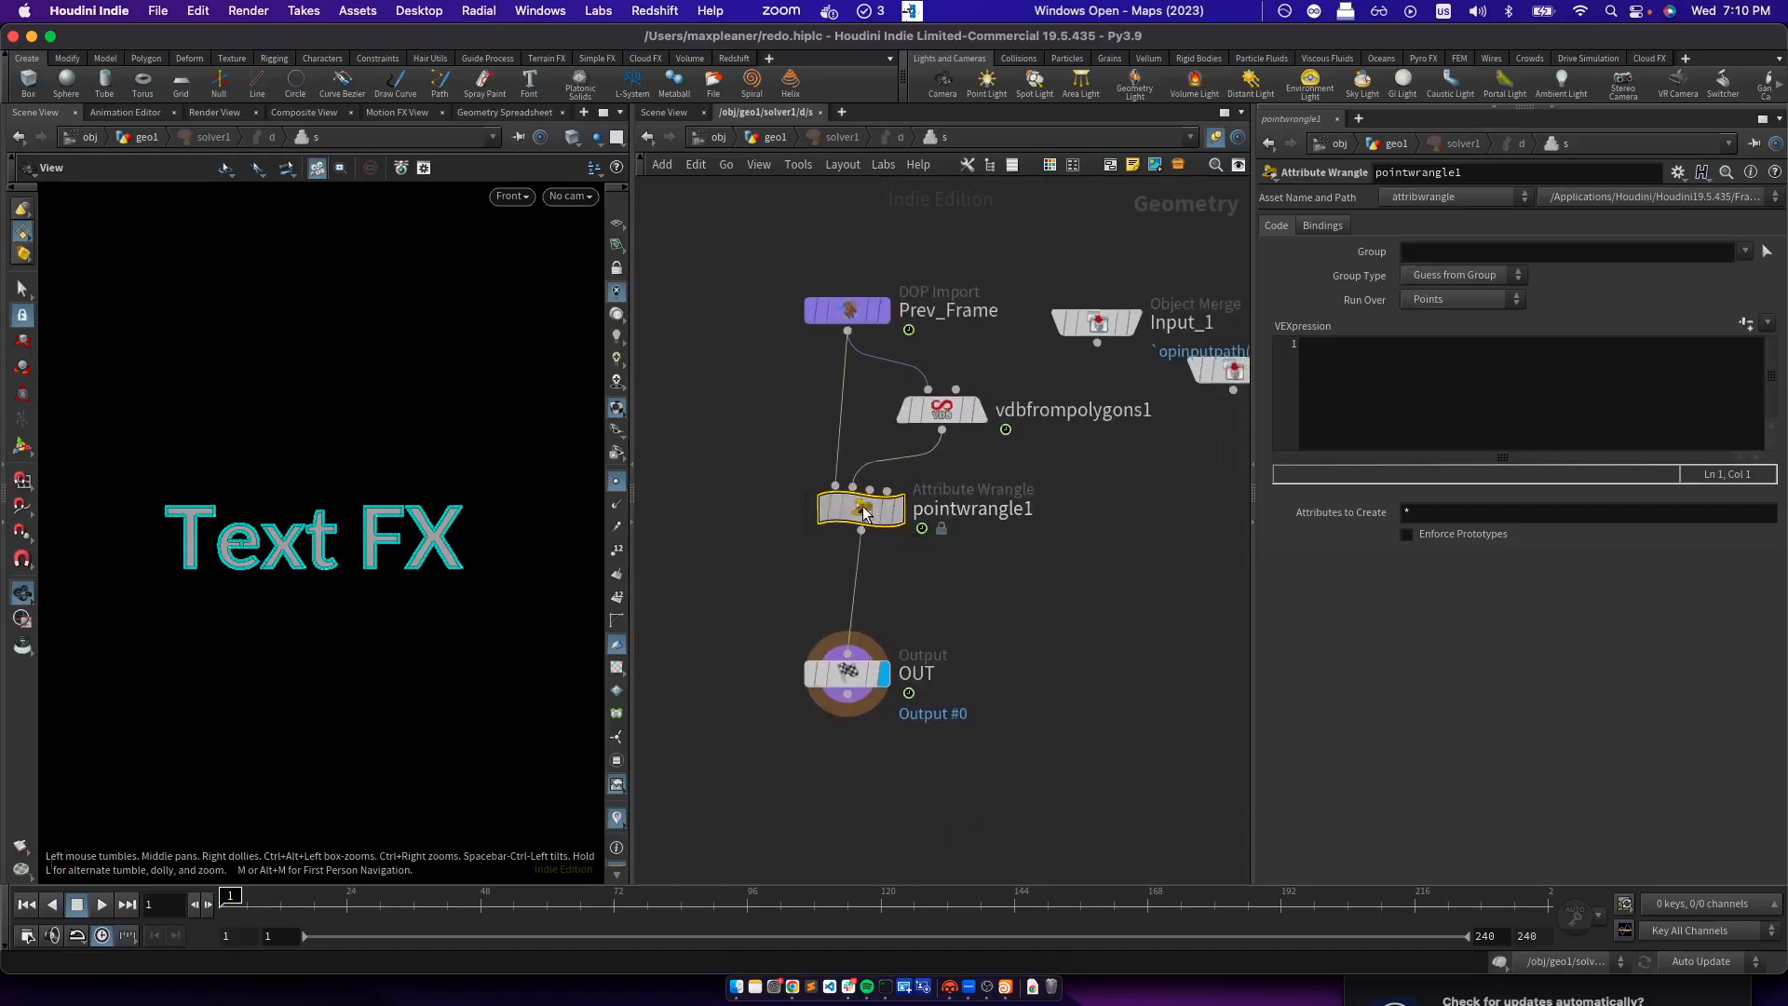
In the Point Wrangle's VEX, write float sdf_val = volumesample(1, 0, @P); to sample the VDB from the second input
left_click(1365, 401)
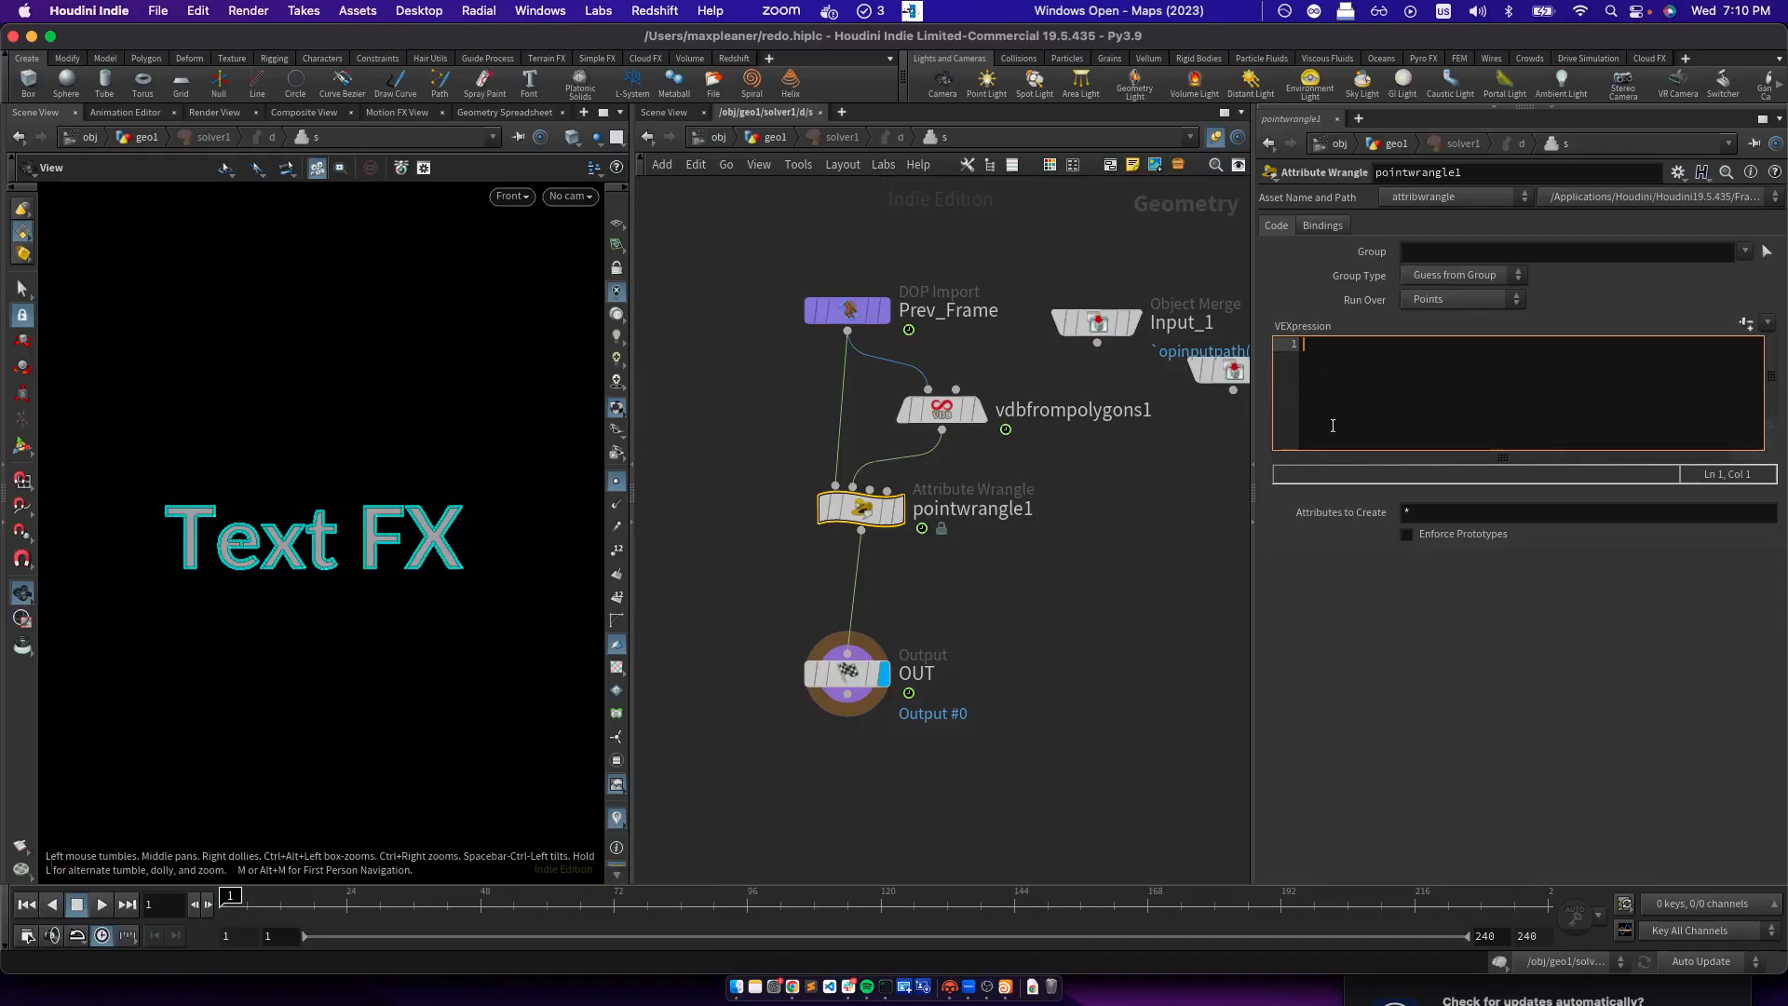
type("float ")
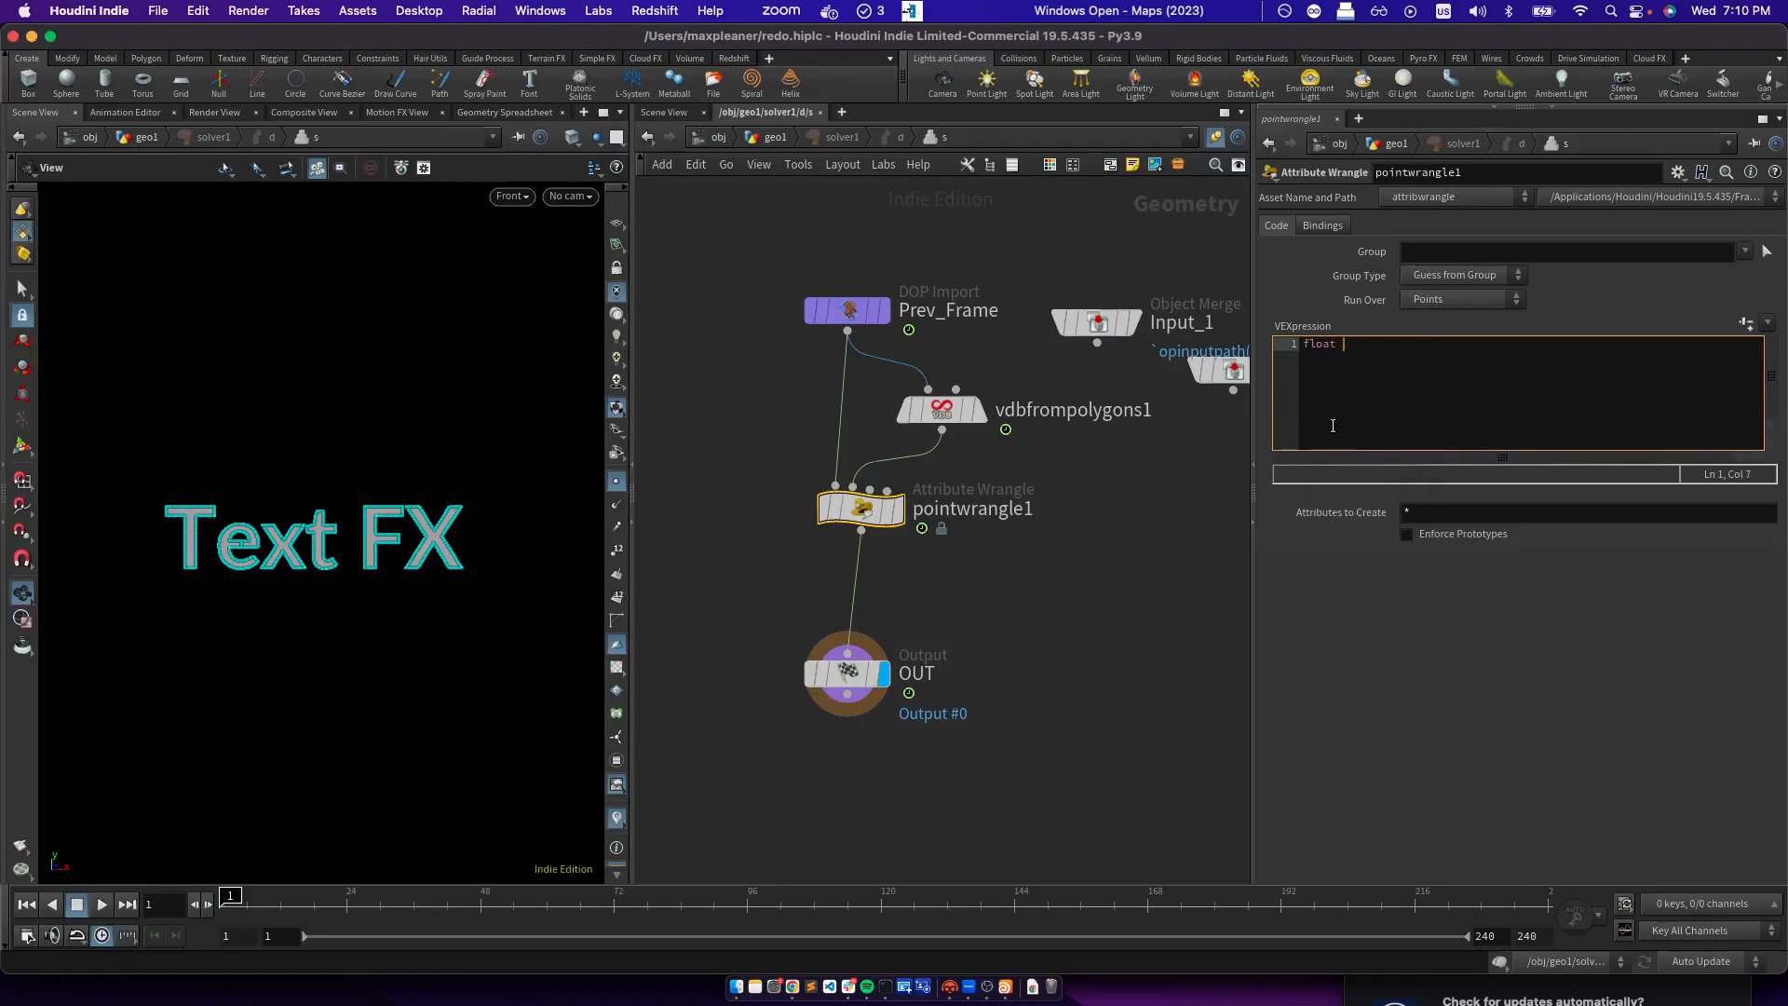
type("sdf_val = volumesample")
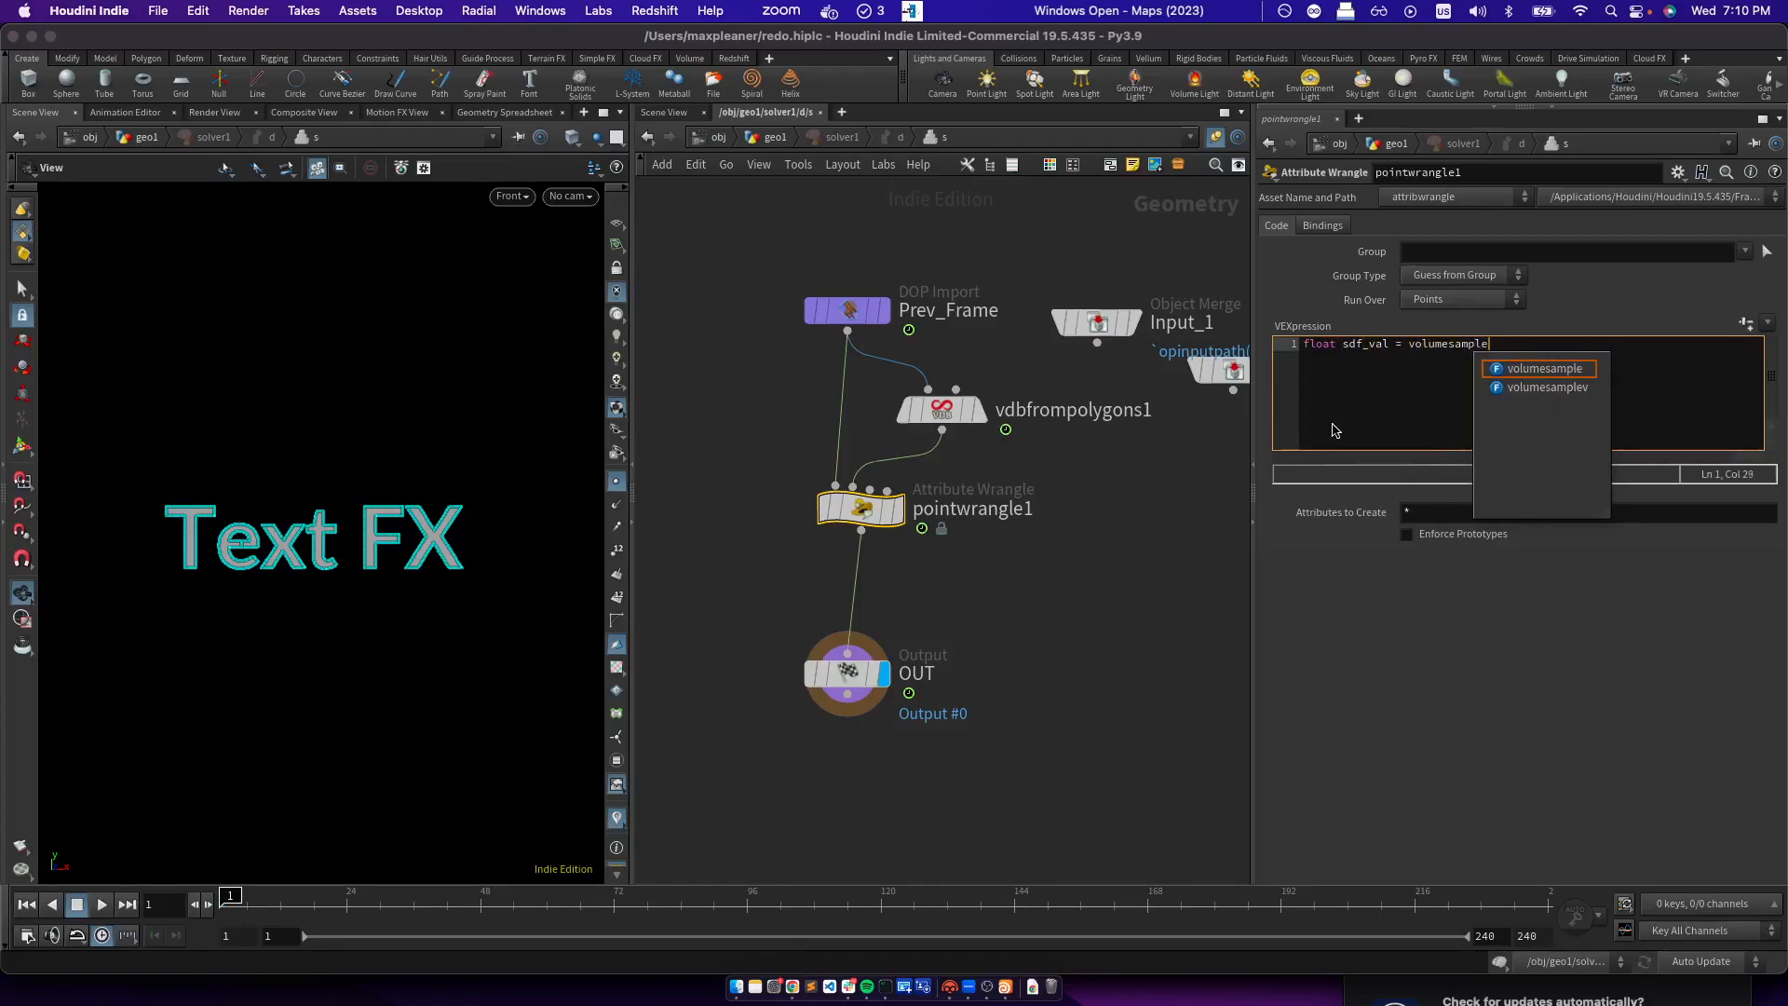
type("(1, 0,")
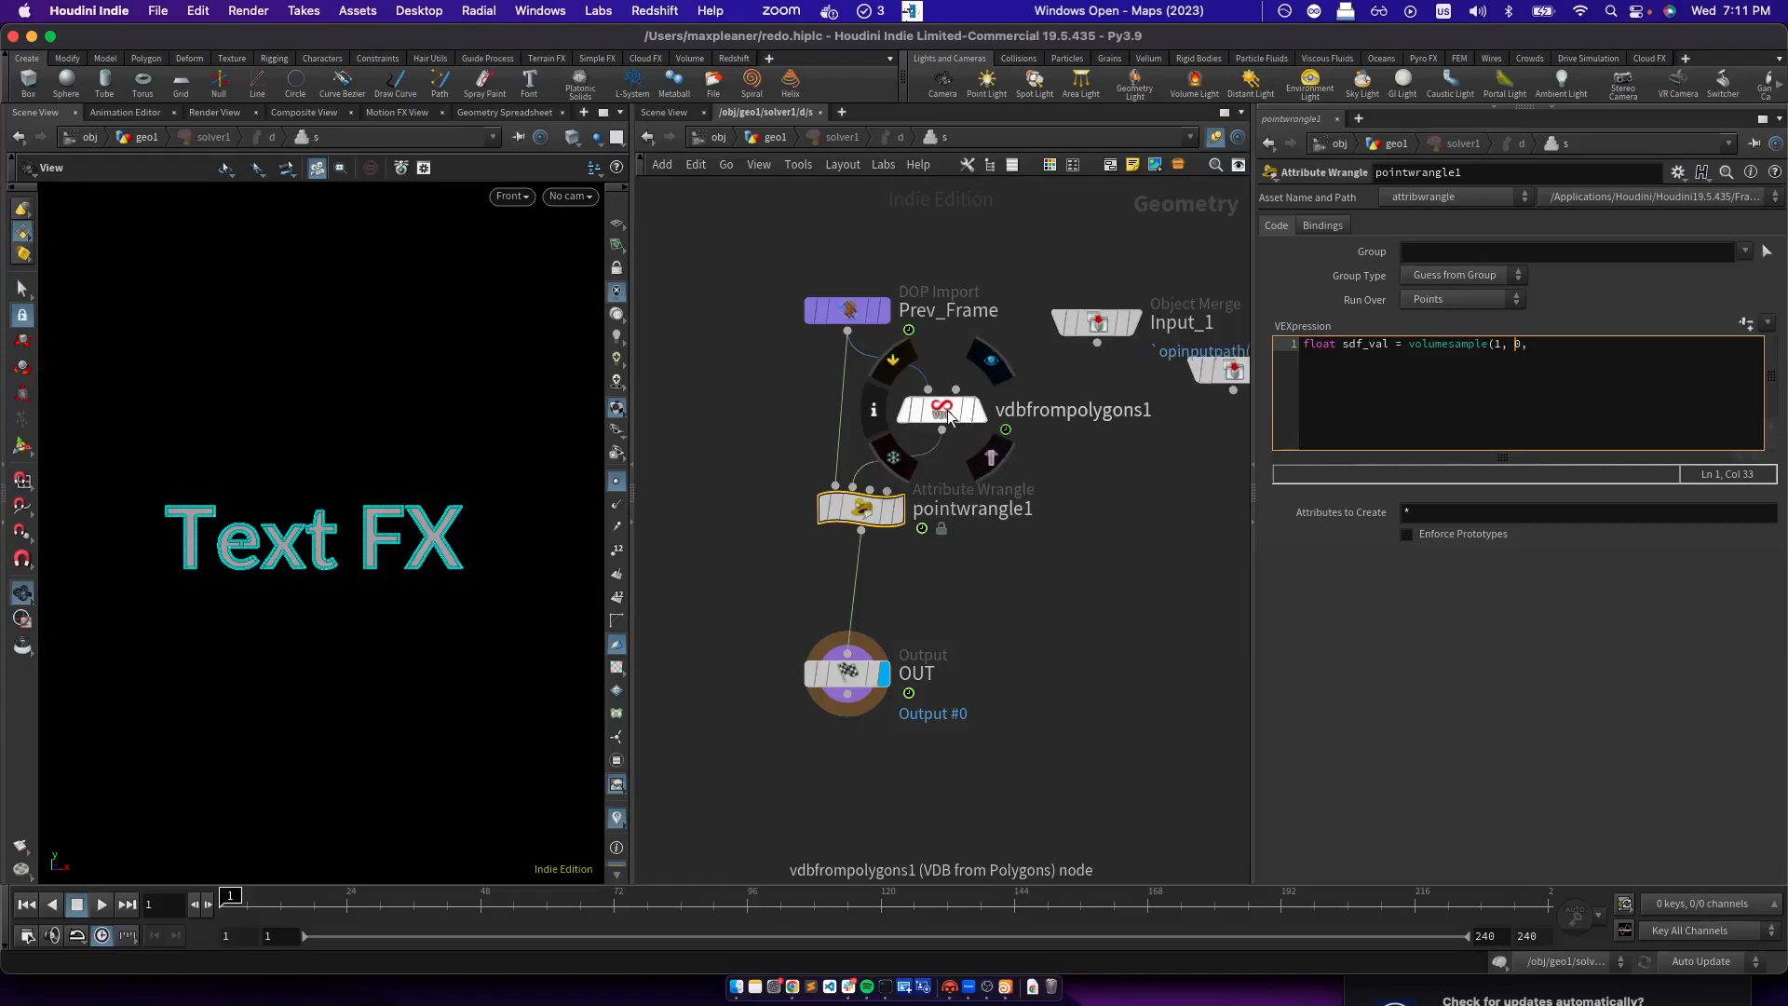
left_click(1516, 346)
triple_click(1516, 346)
triple_click(1518, 345)
left_click(1525, 346)
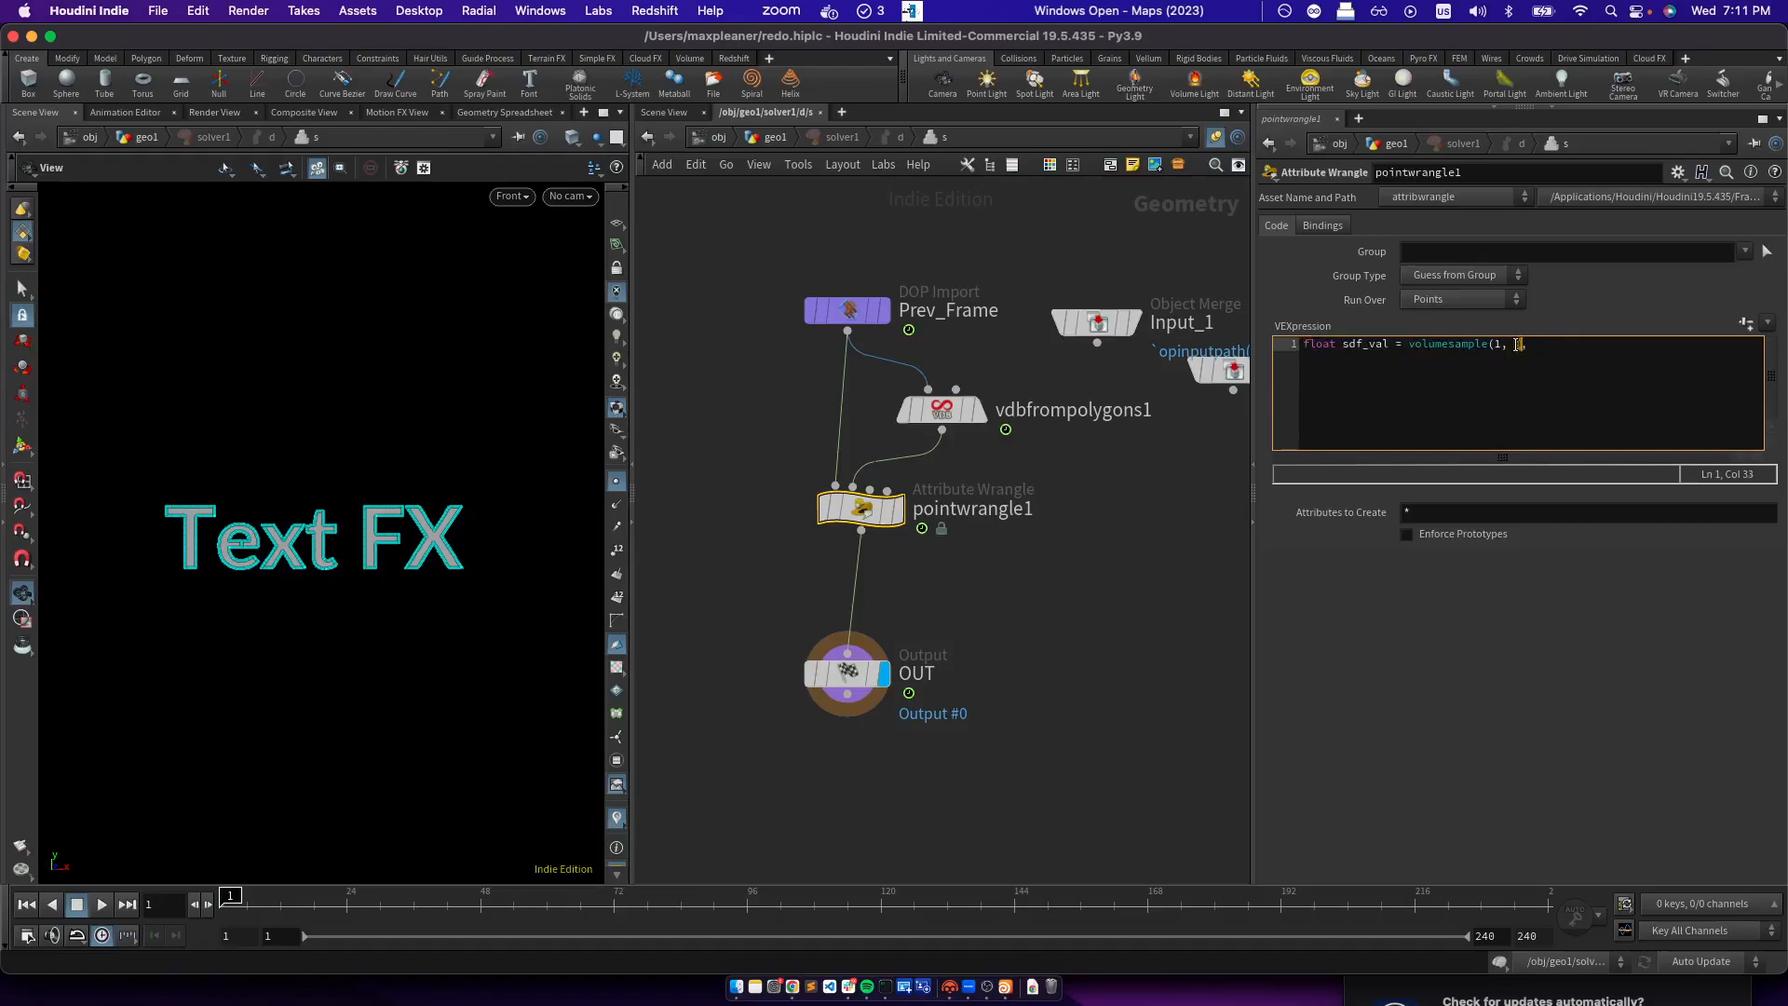
left_click(1520, 345)
Add an if (sdf_val > 0) block with braces below the sampling line
key("Return")
type("{")
key("Return")
type("}")
key("Return")
key("Return")
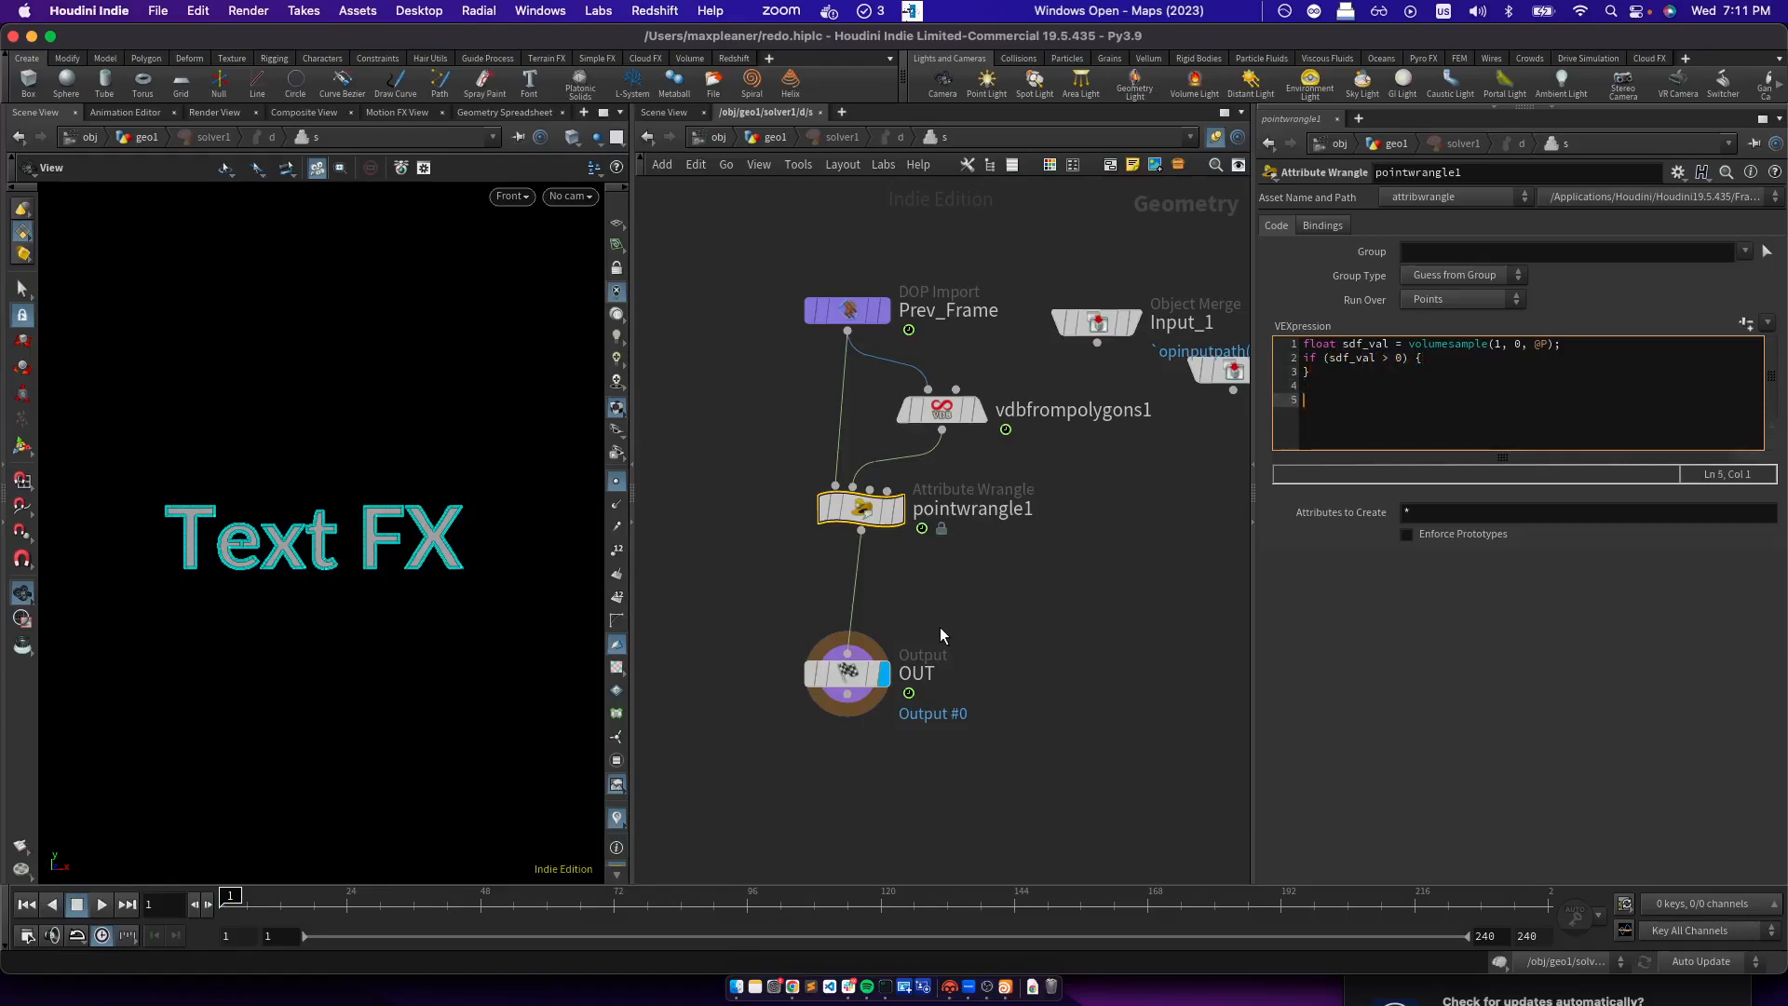
key("BackSpace")
key("BackSpace")
Inside the if block, declare vector dir = volumegradient(1, 0, @P);
type("ctor dir")
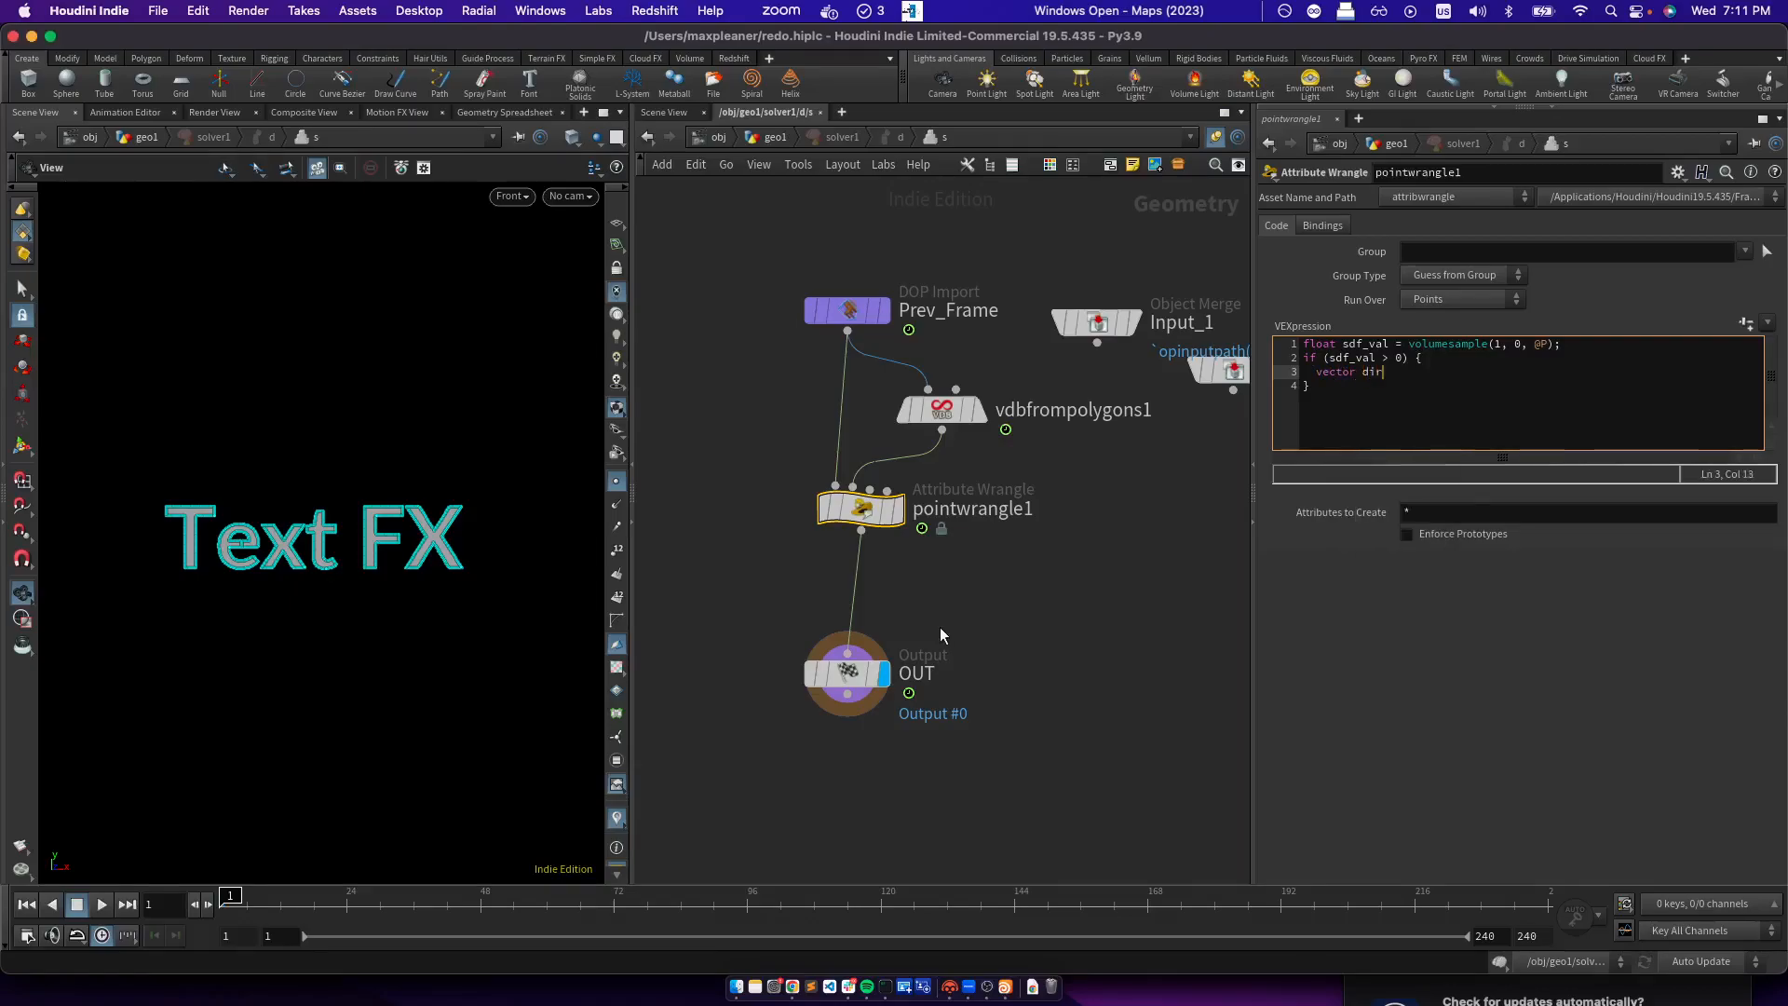
type(" = vo")
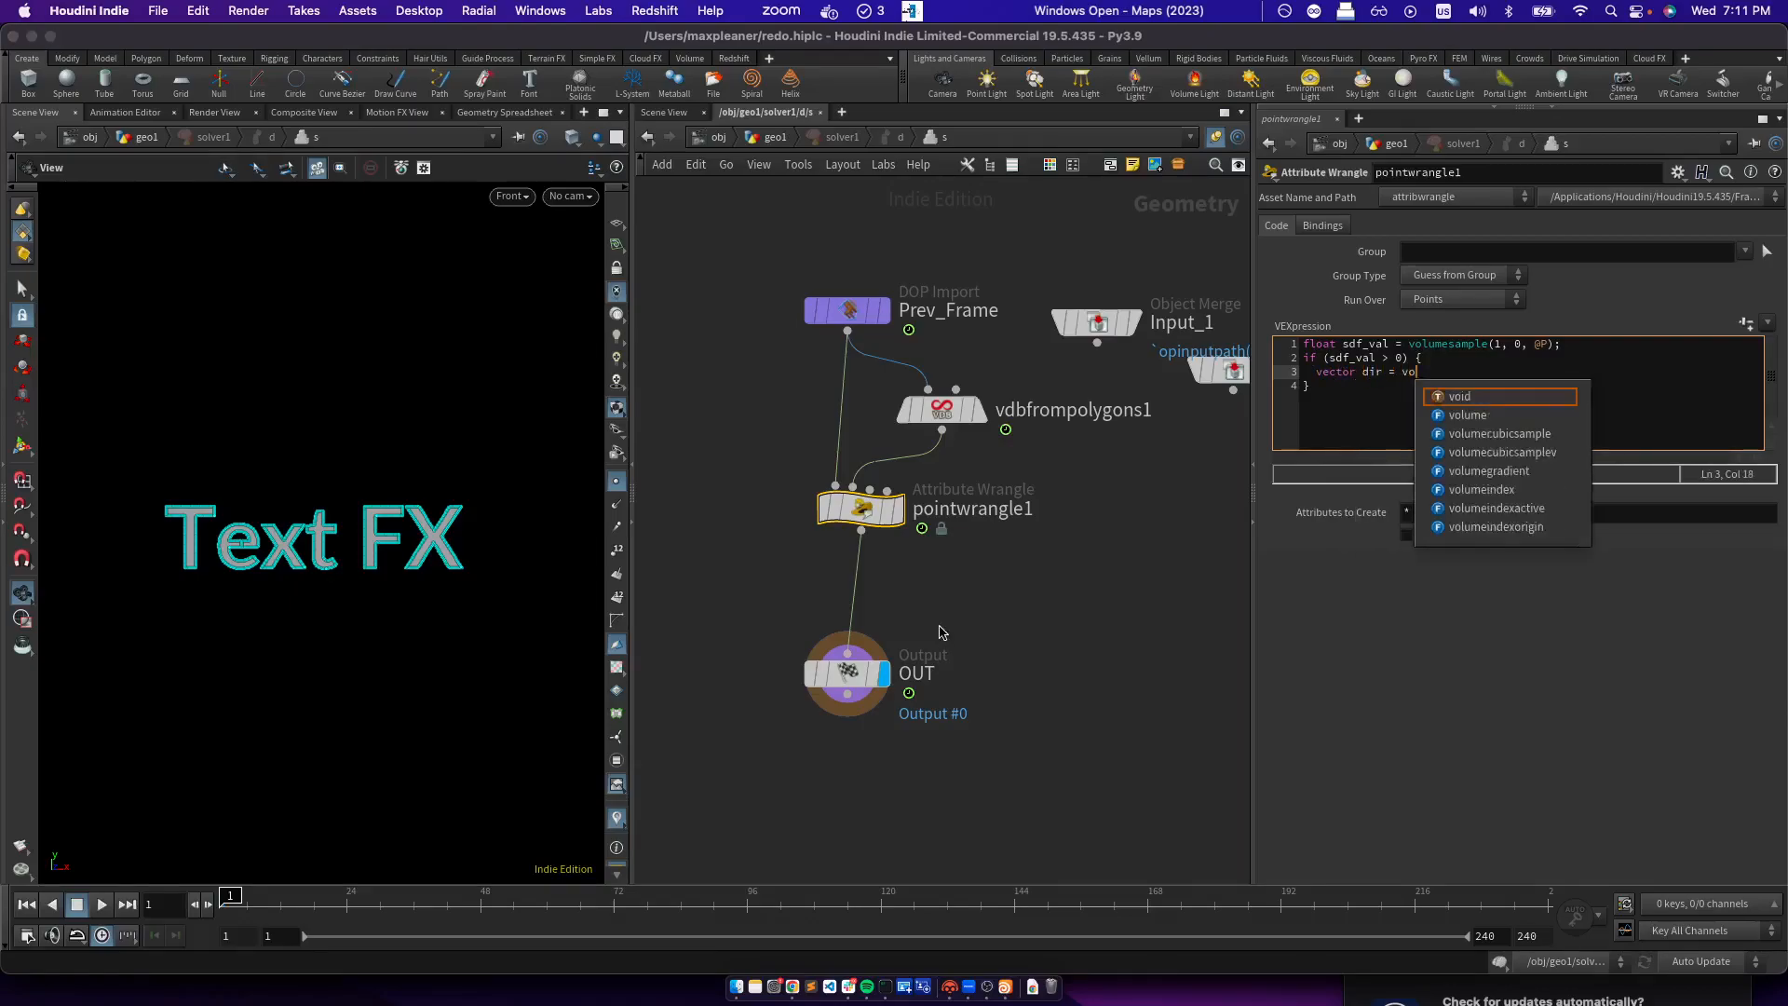
type("lumegradioent")
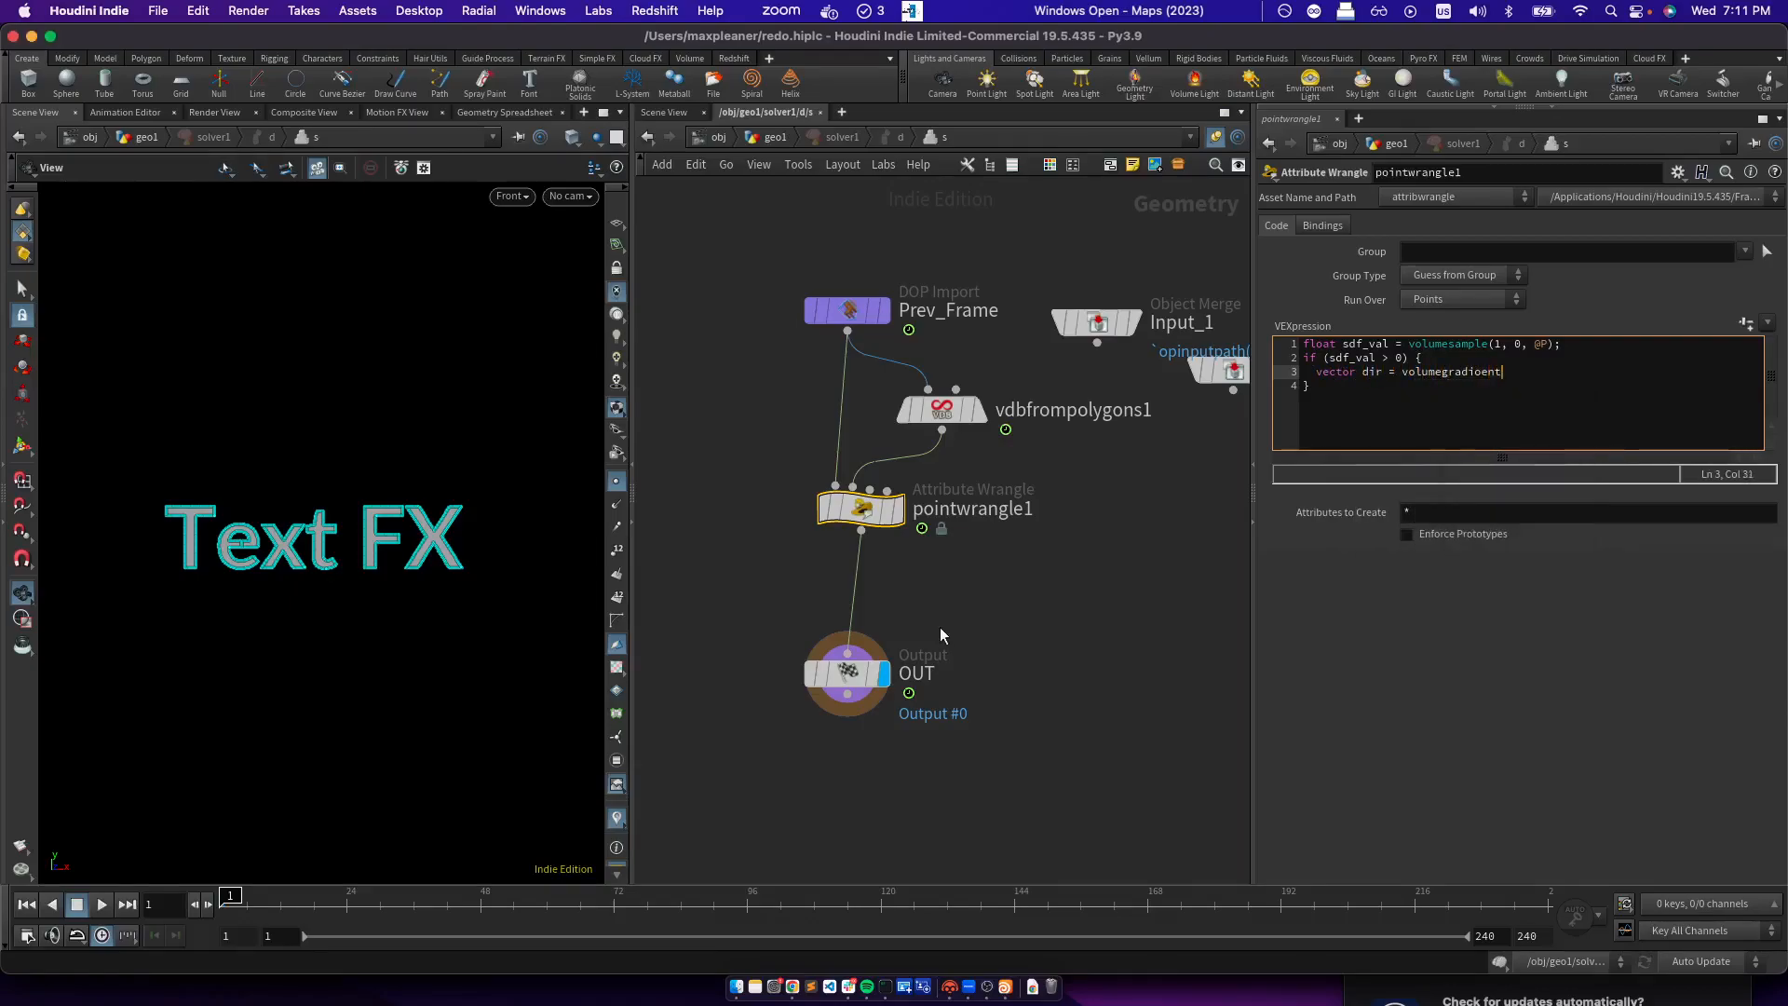
key("BackSpace")
key("BackSpace")
key("BackSpace")
key("BackSpace")
type("ent(1, 0, @P);")
key("Return")
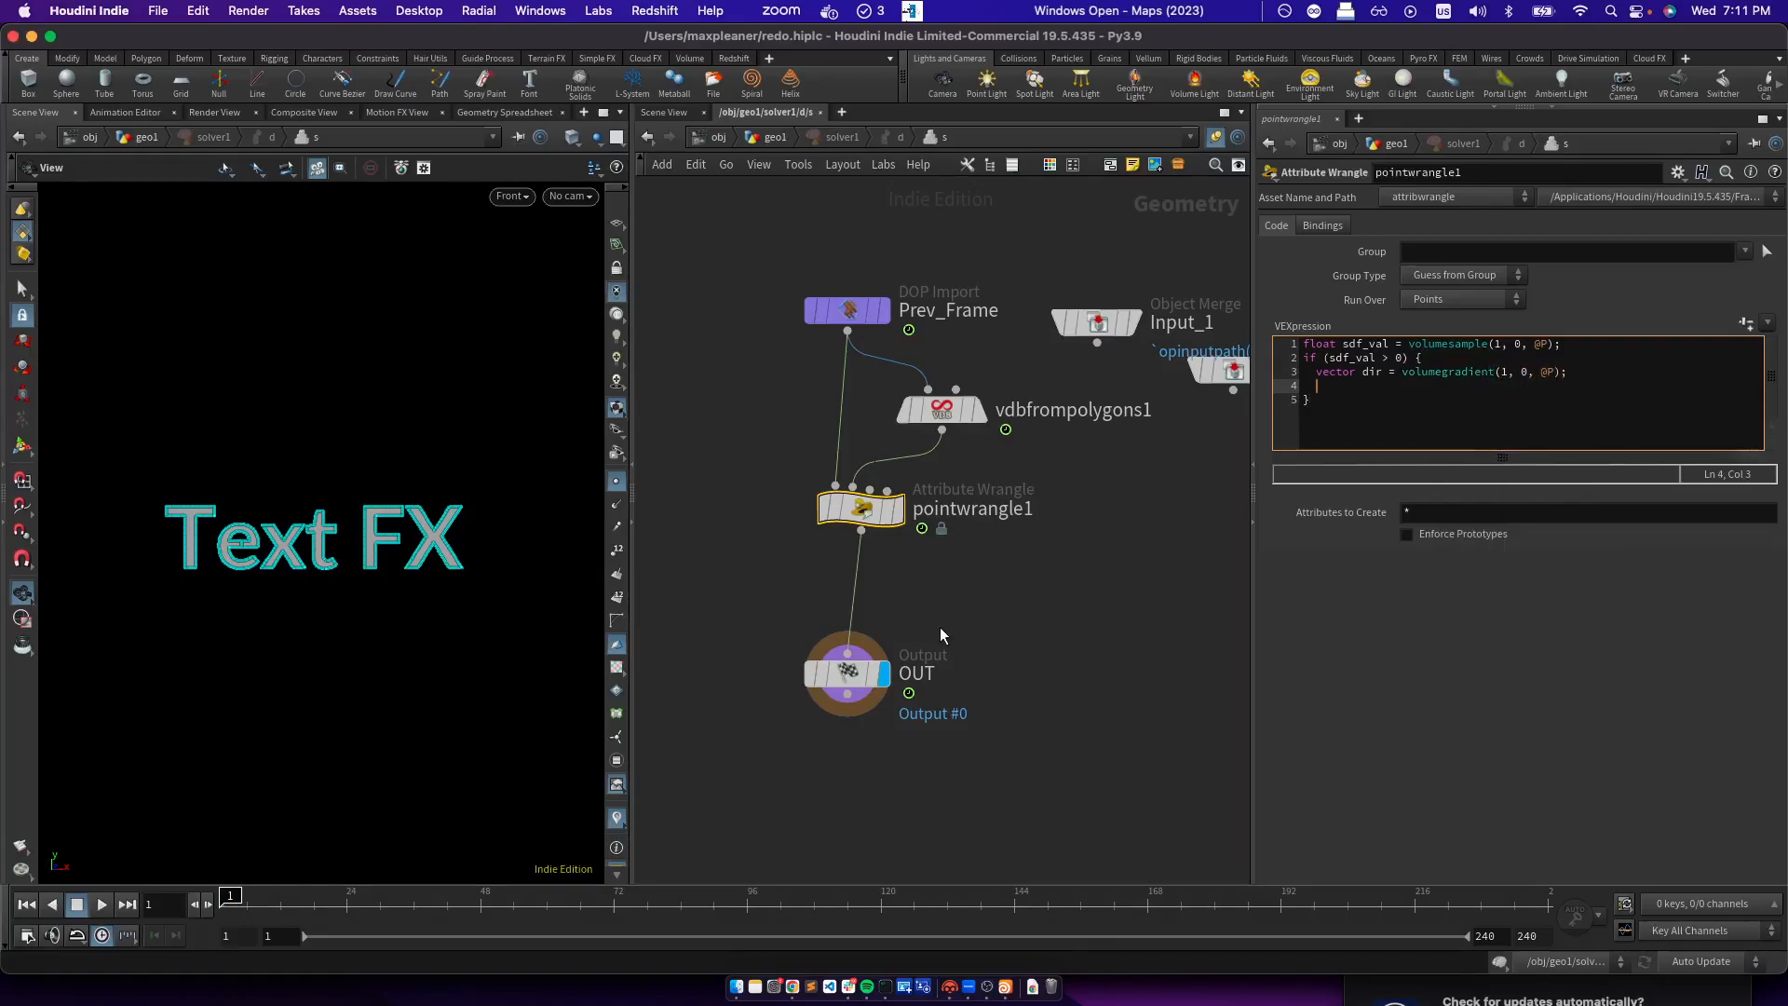
Add float speed = chf("speed"); to the block, create its channel parameter and set Speed to 0.01
type("float speed = chf(\"speed\");")
left_click(1746, 323)
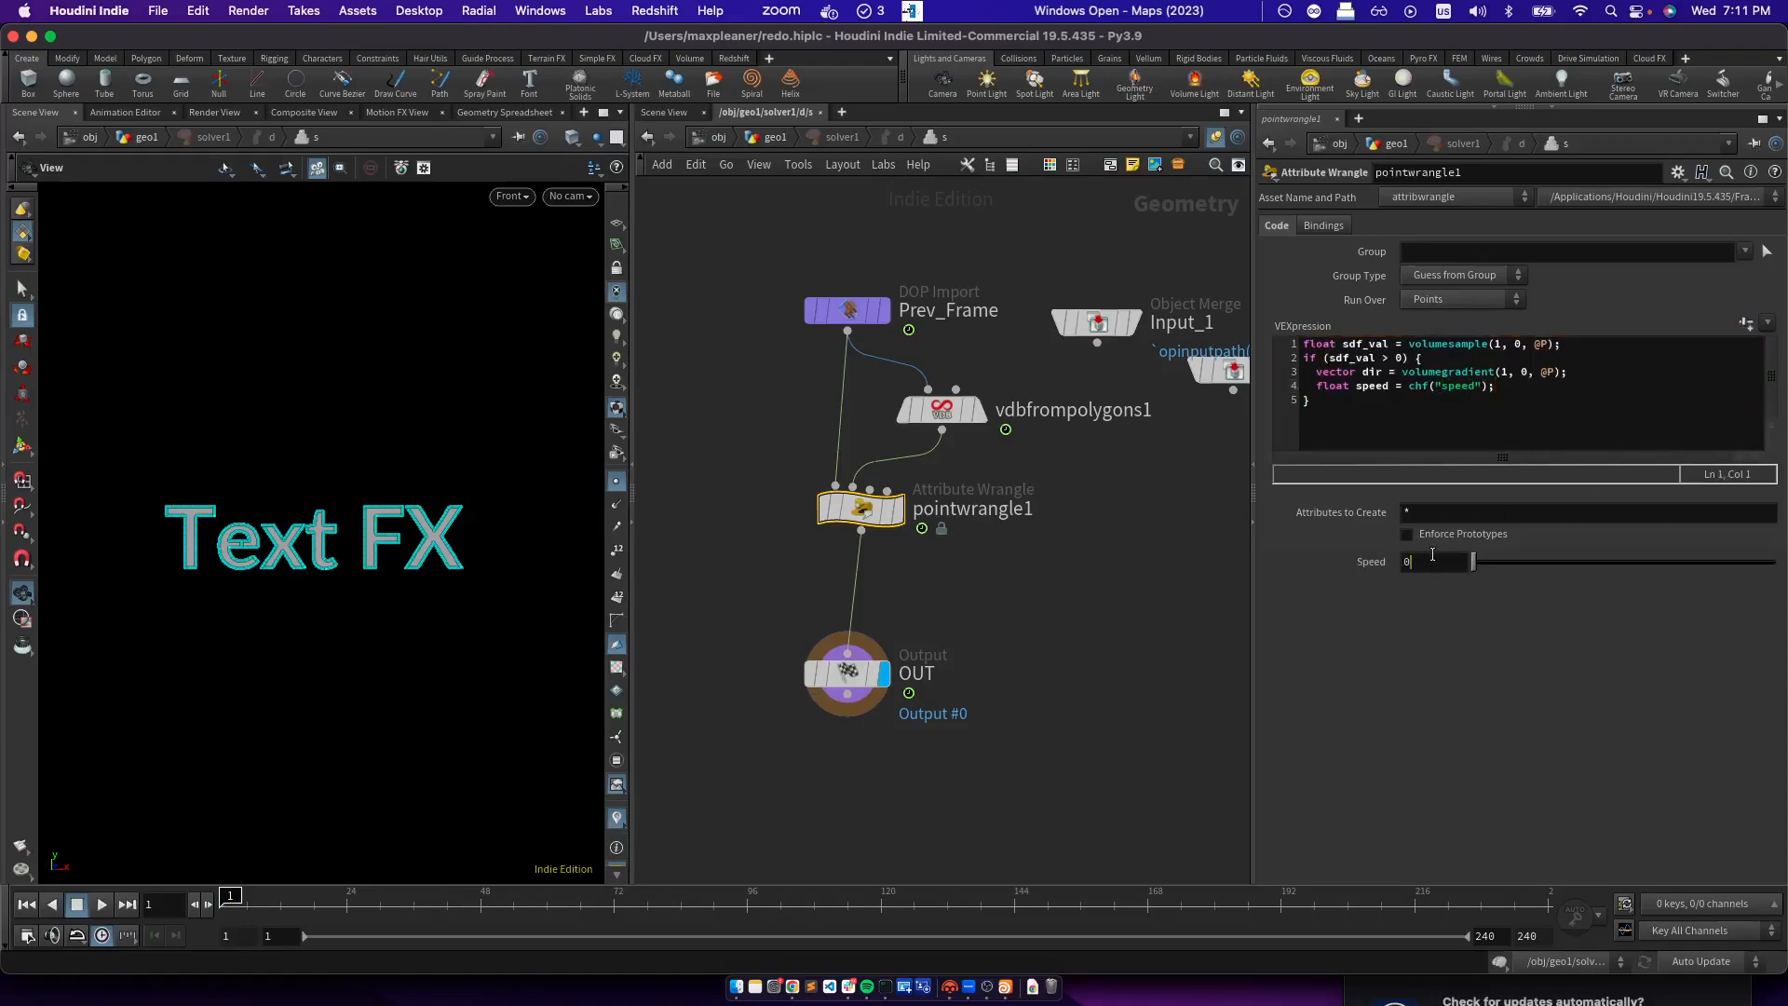
left_click(1432, 562)
type("0.01")
key("Return")
Complete the block with vector newpos = @P + (dir * speed); and v@P = newpos;
left_click(1491, 386)
key("Return")
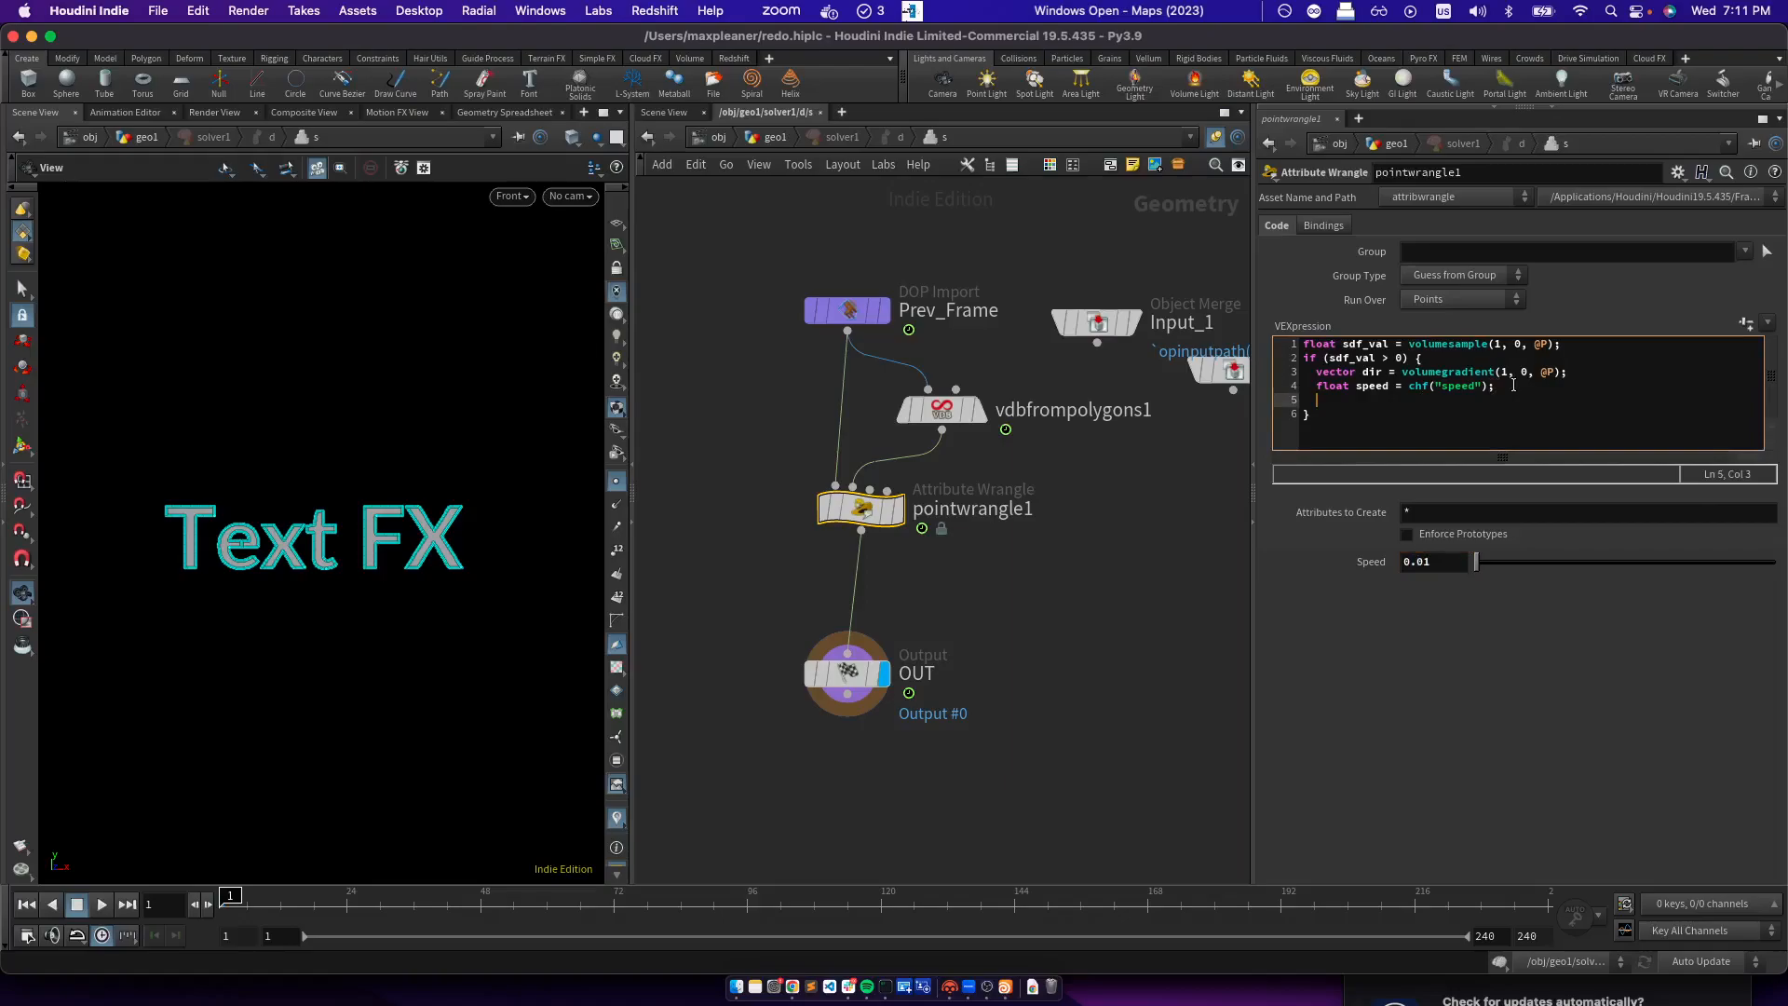
type("vector newpos = @P +")
key("Return")
type("v@P = @P")
key("BackSpace")
key("BackSpace")
key("BackSpace")
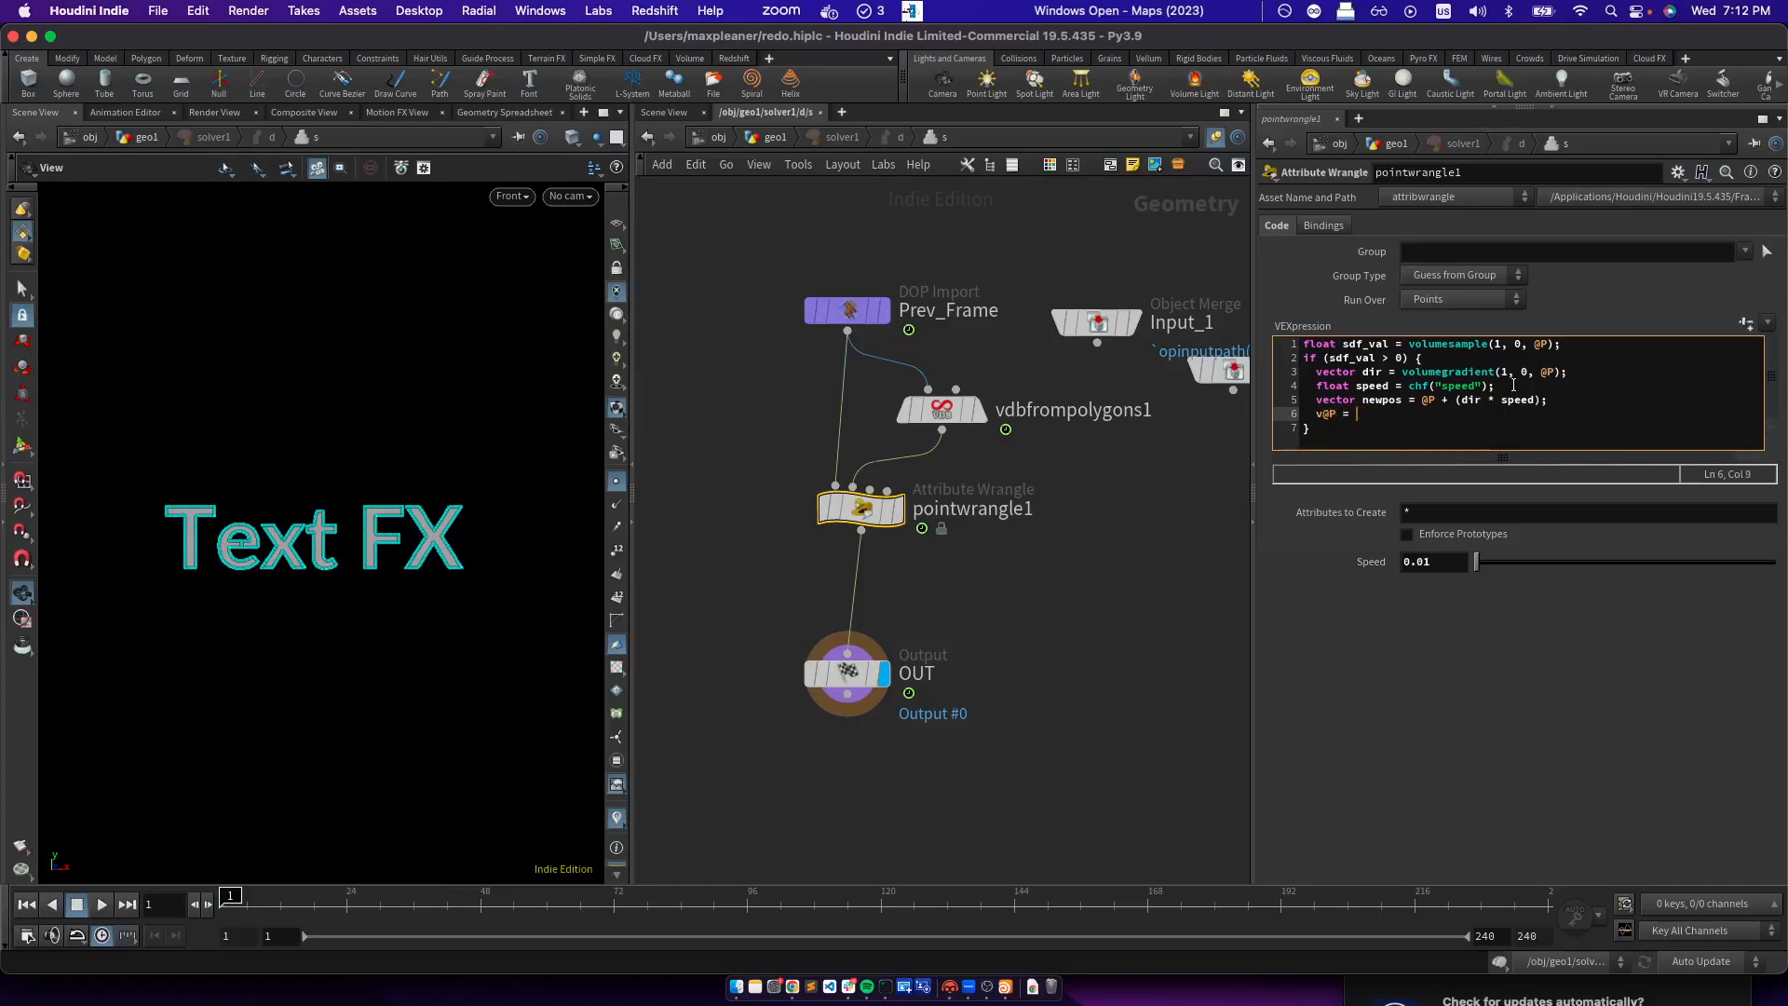
type("newpos;")
Play the simulation, try a Speed of 0.1 on the Point Wrangle, and replay it from the first frame
left_click(99, 905)
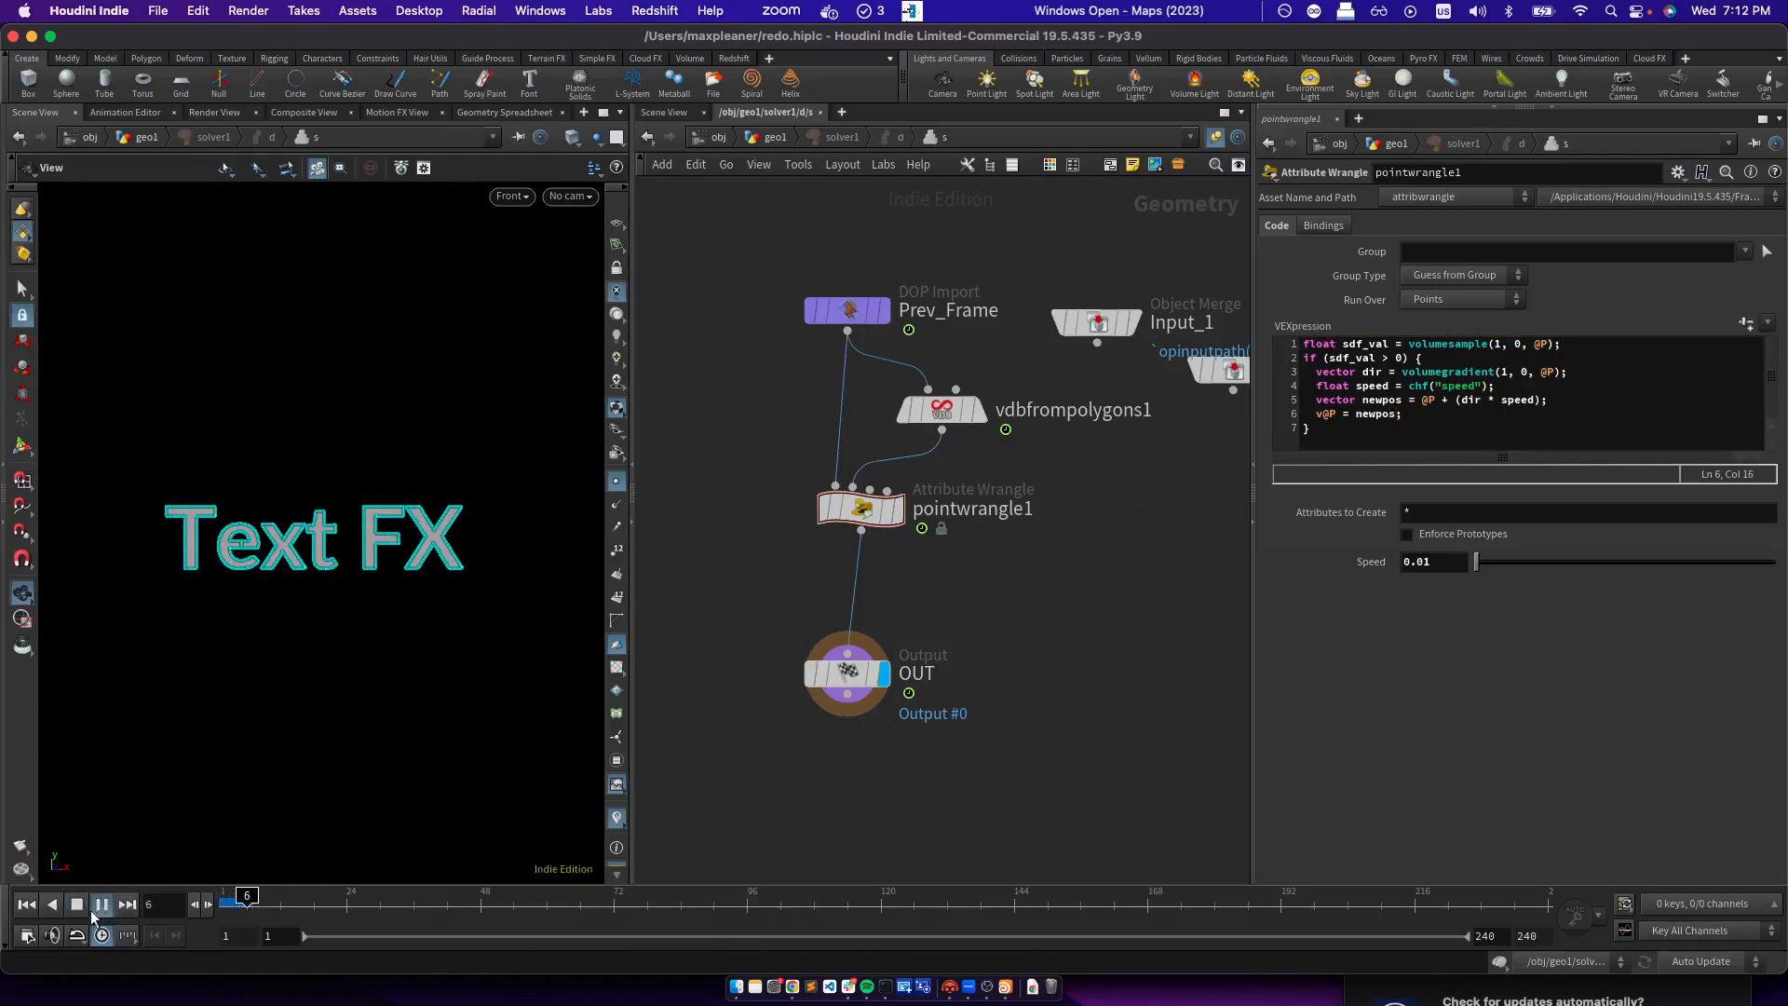
left_click(1447, 562)
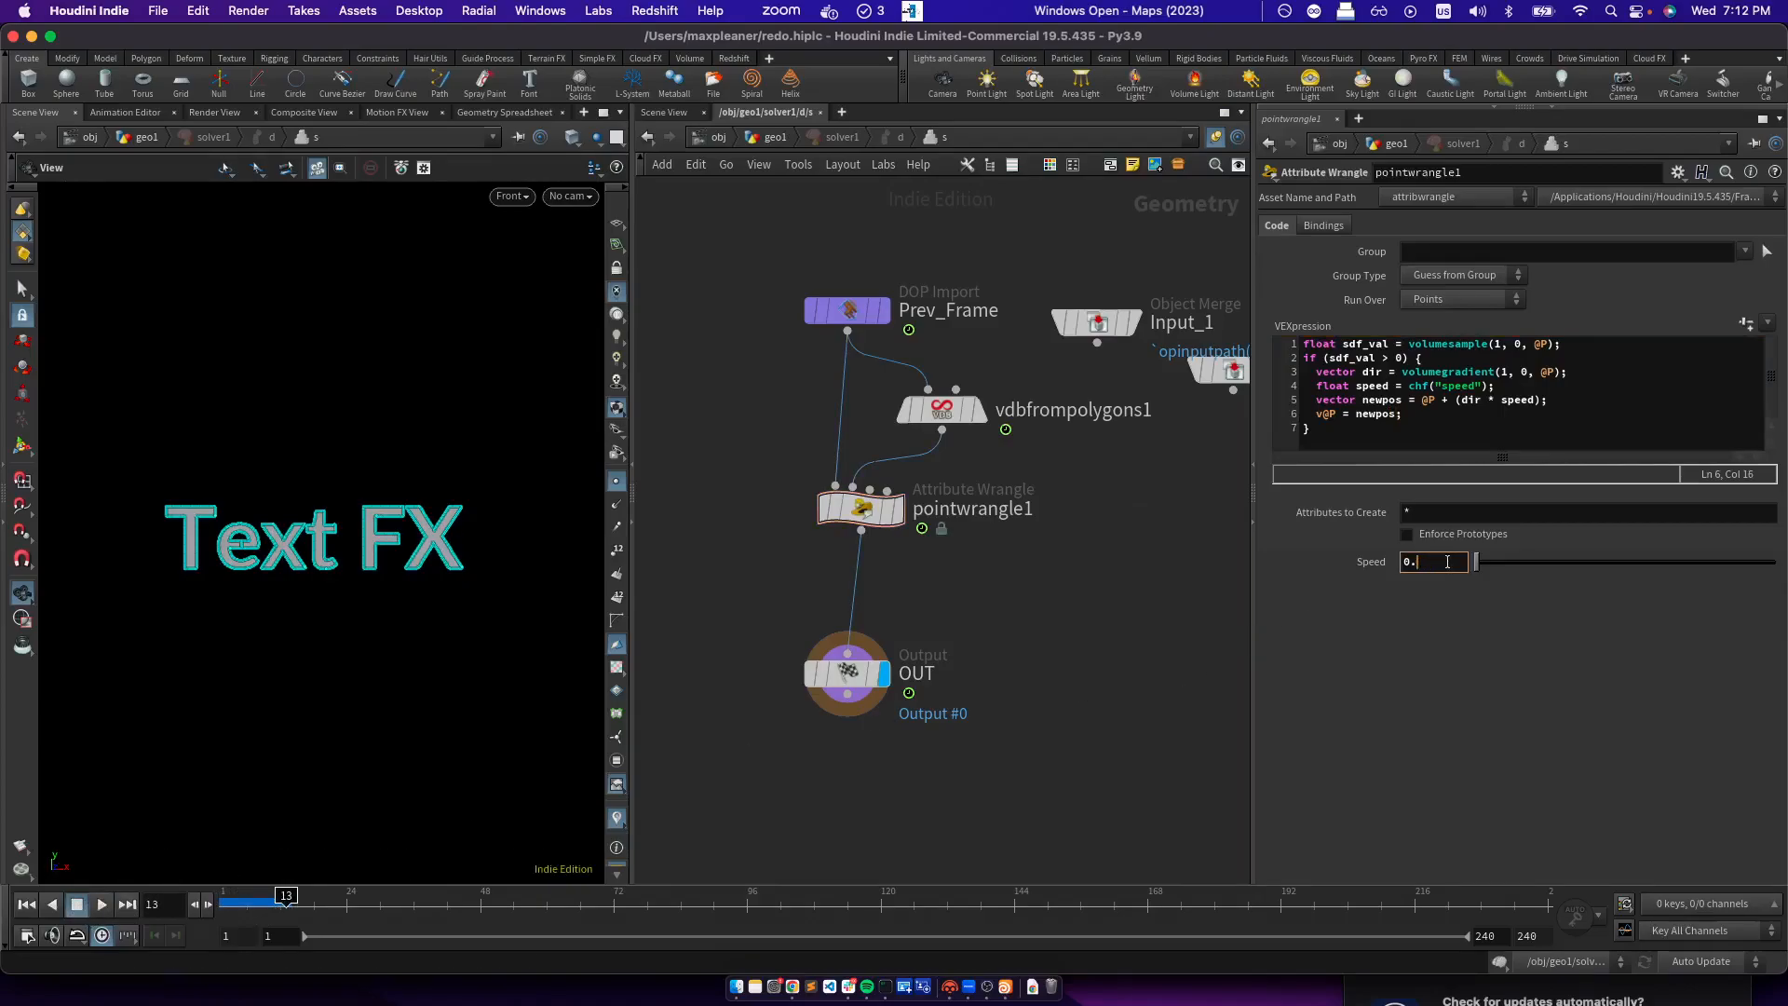
type("1")
key("Return")
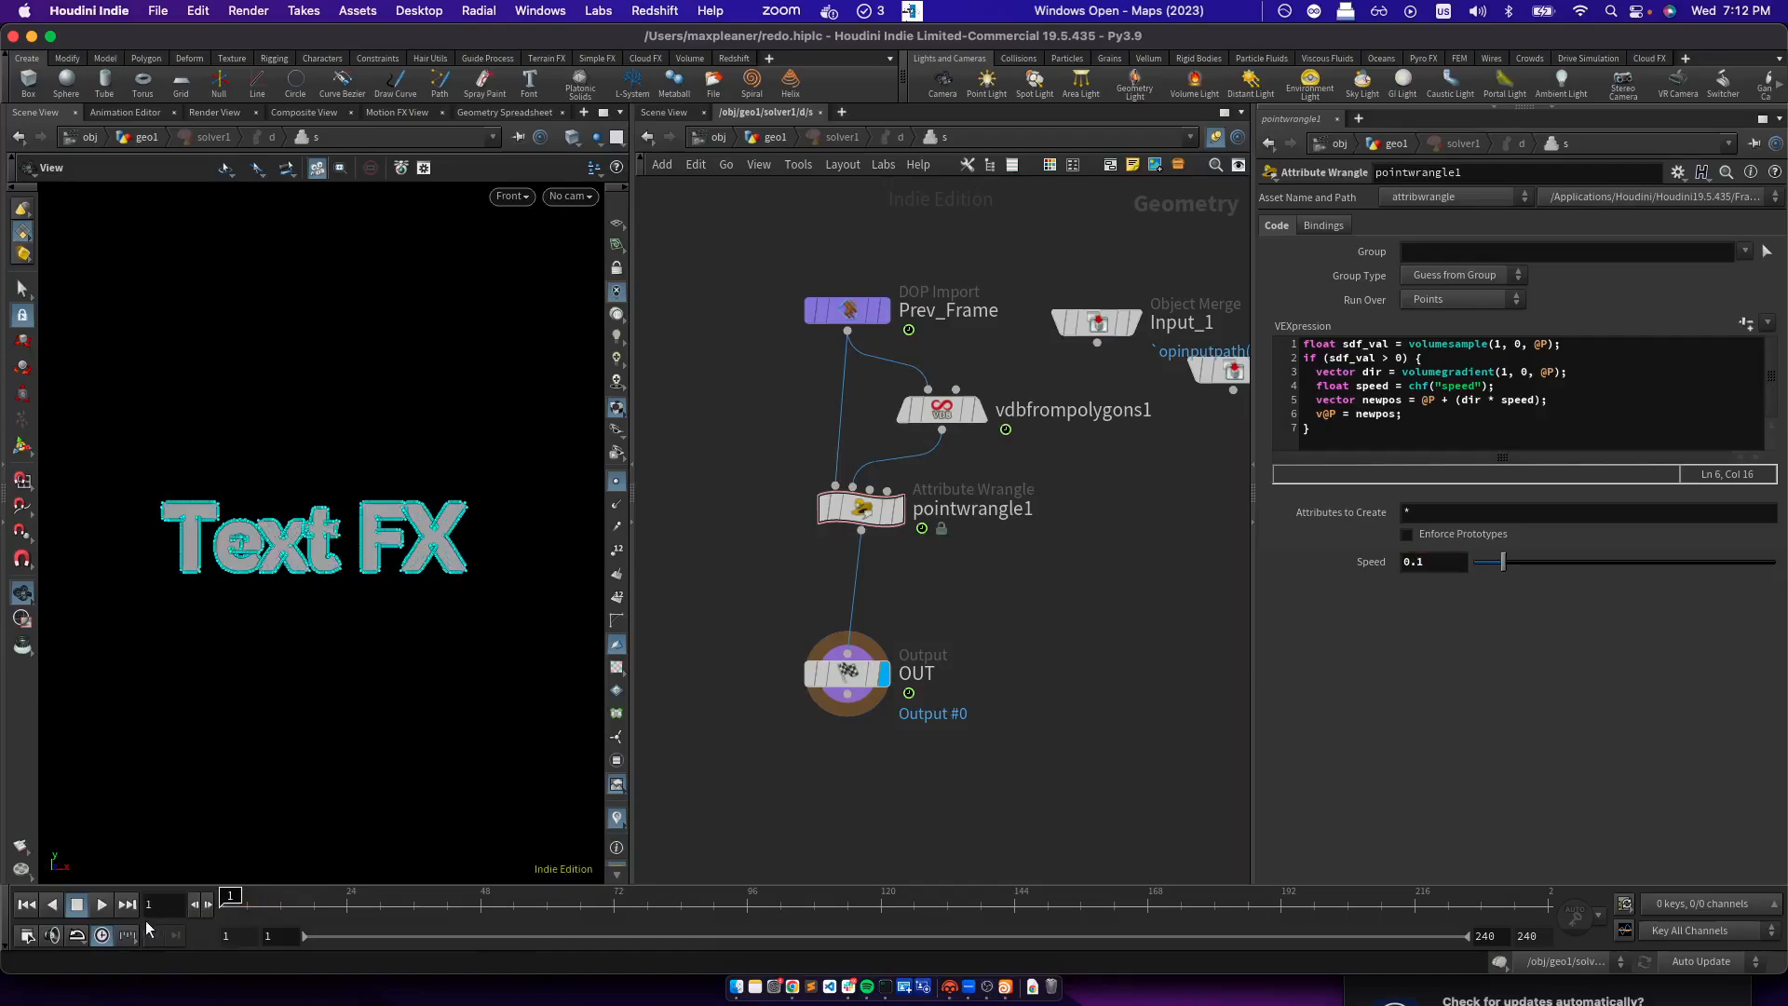
left_click(102, 906)
left_click(78, 908)
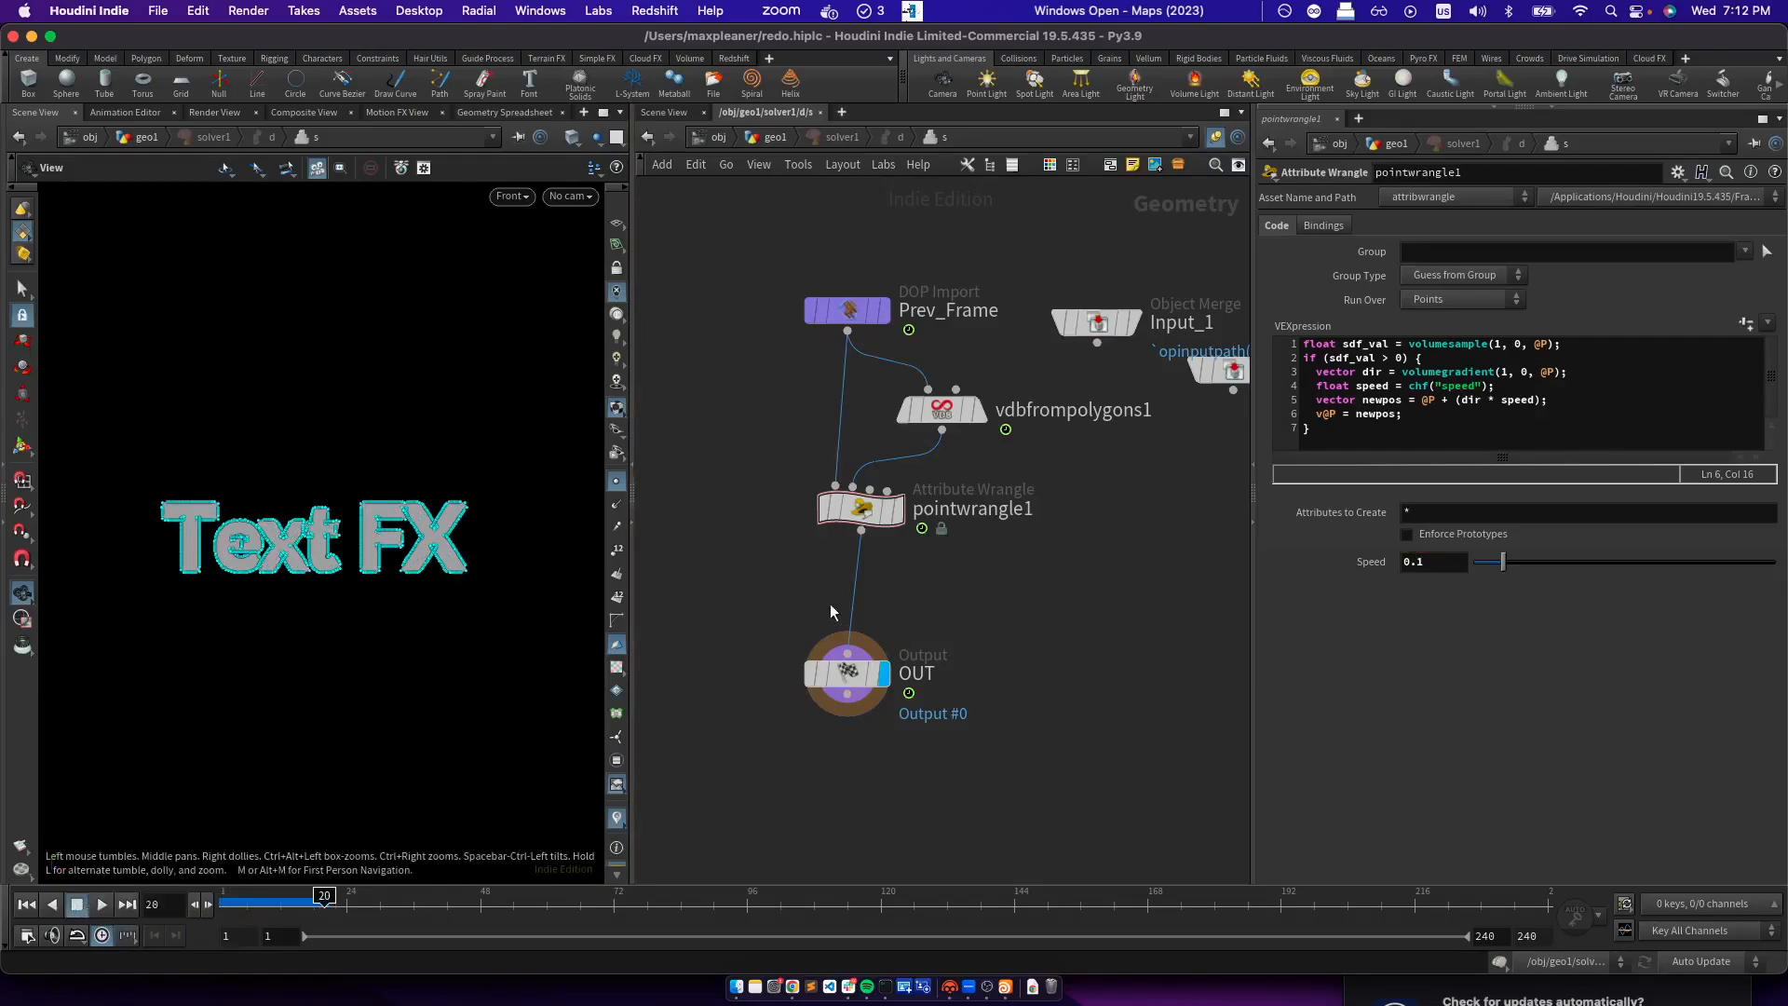
left_click(225, 904)
left_click(99, 909)
left_click(99, 909)
left_click(987, 987)
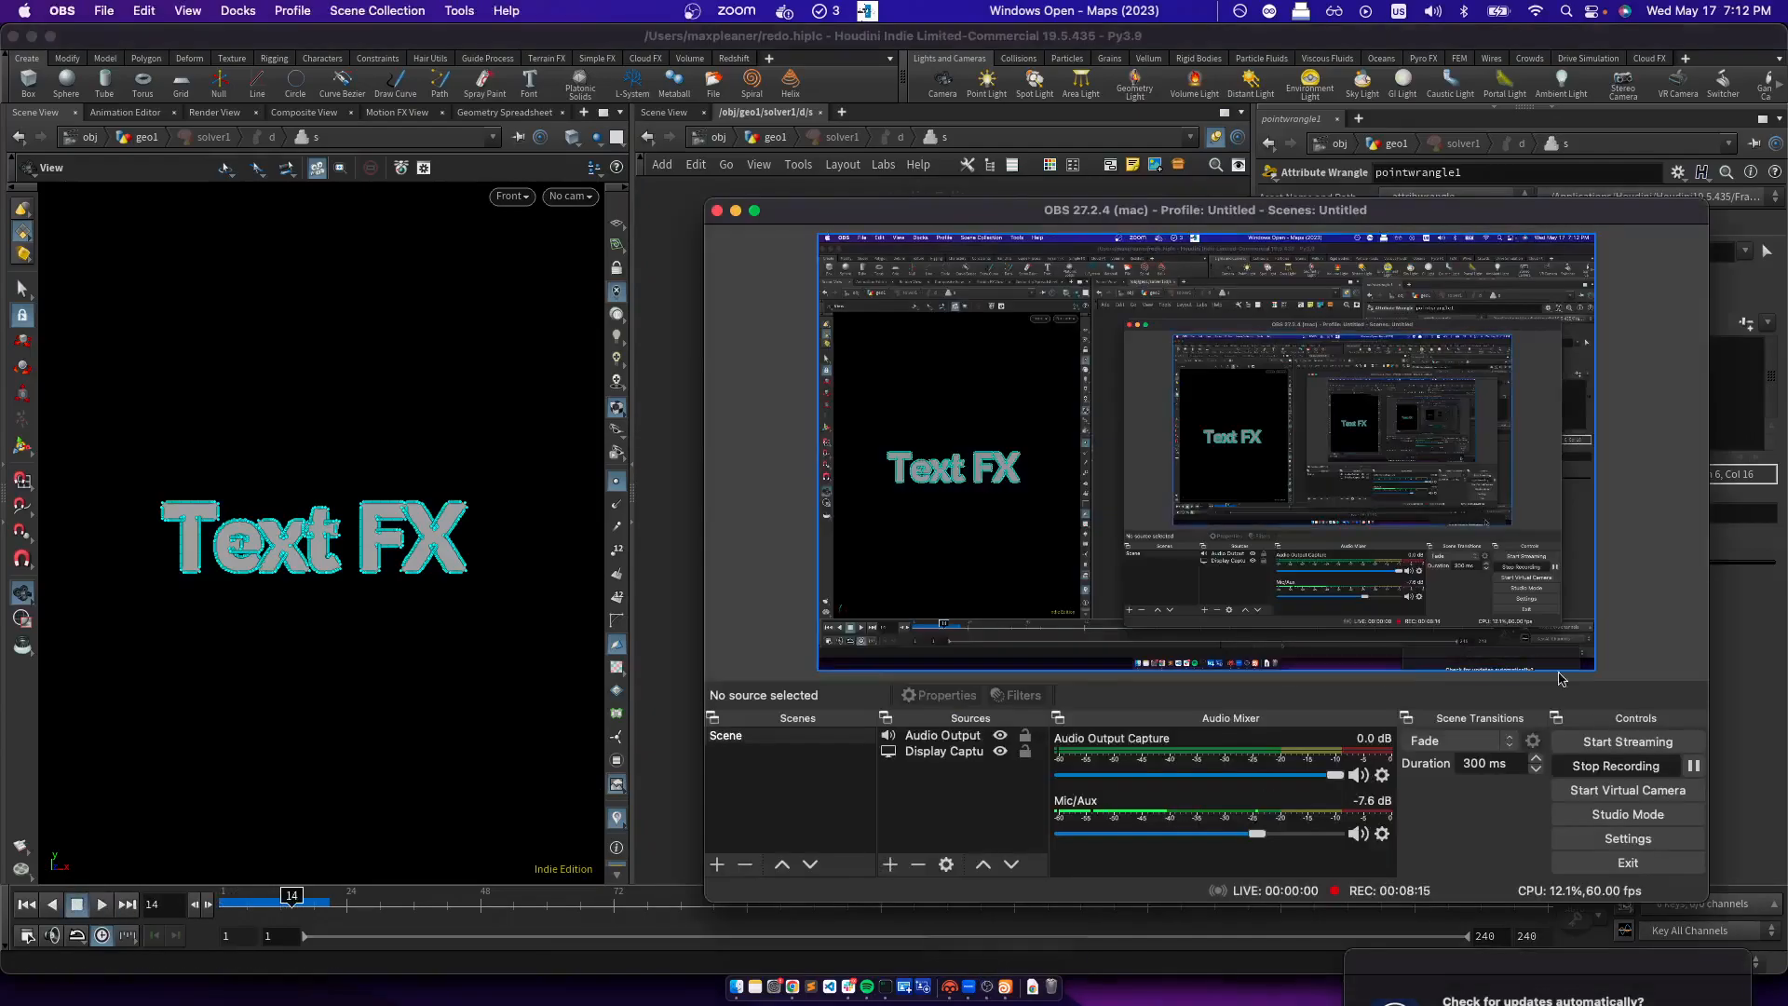
left_click(1616, 765)
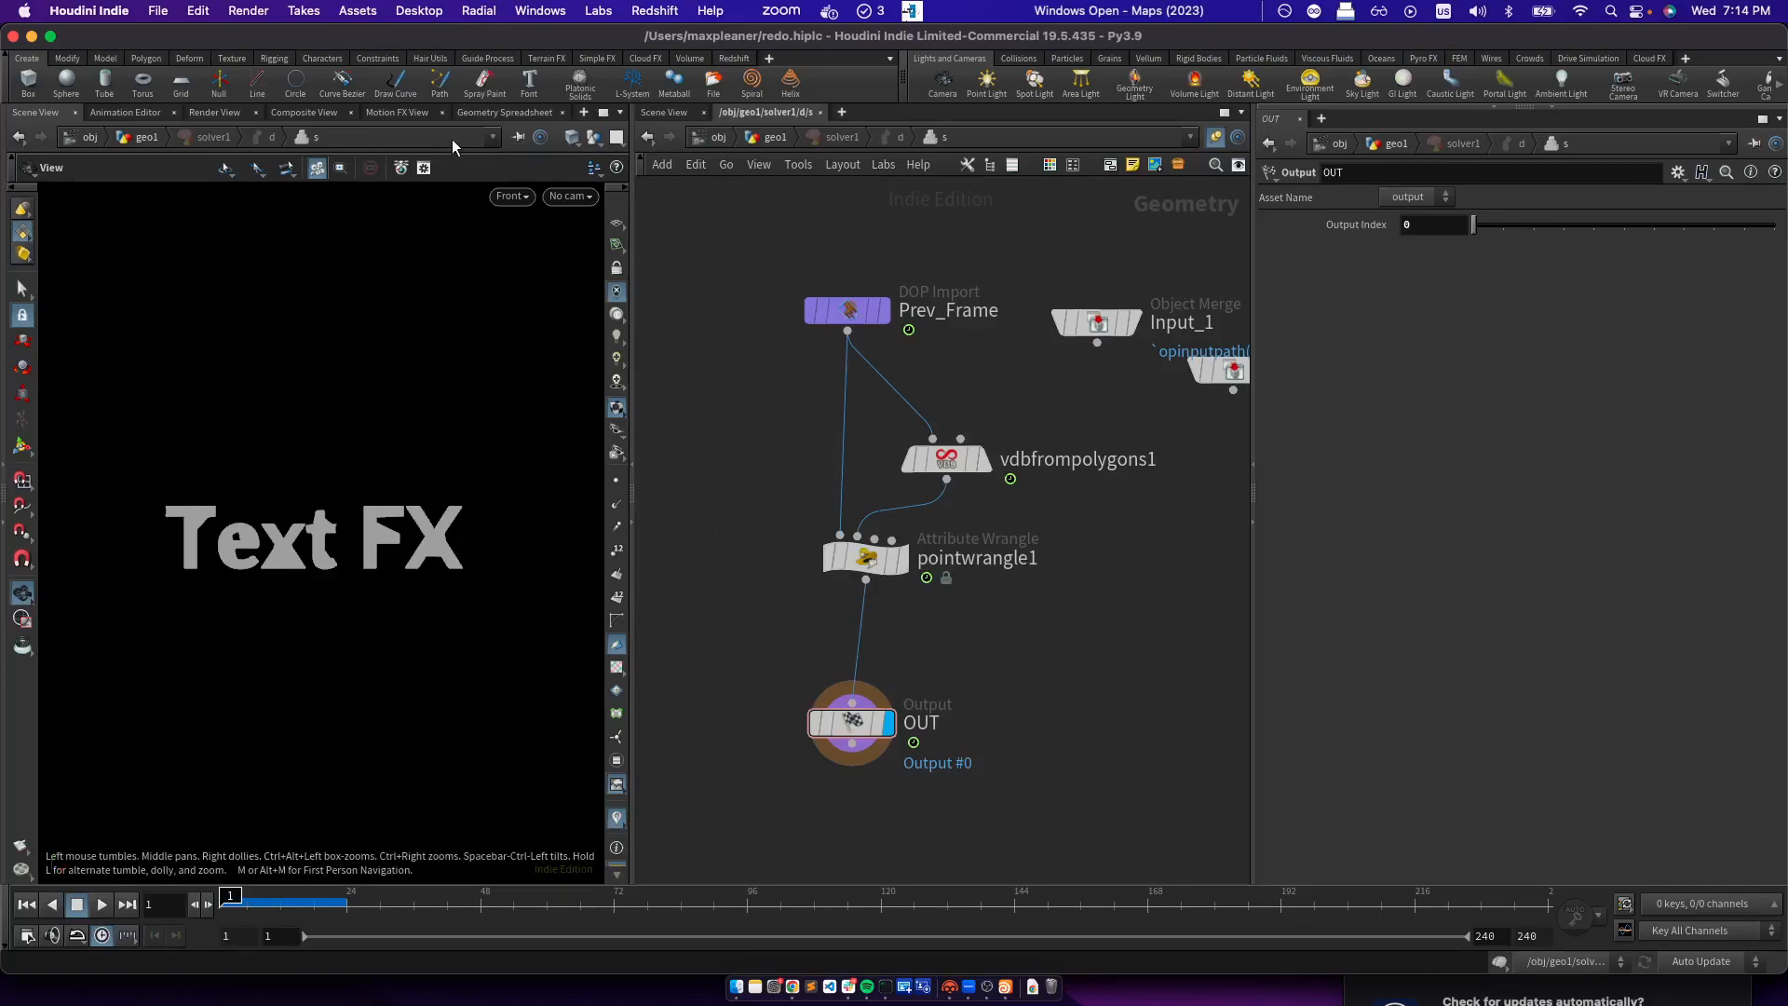
Return to the geo1 network and play the solver's simulation for a few frames
left_click(775, 137)
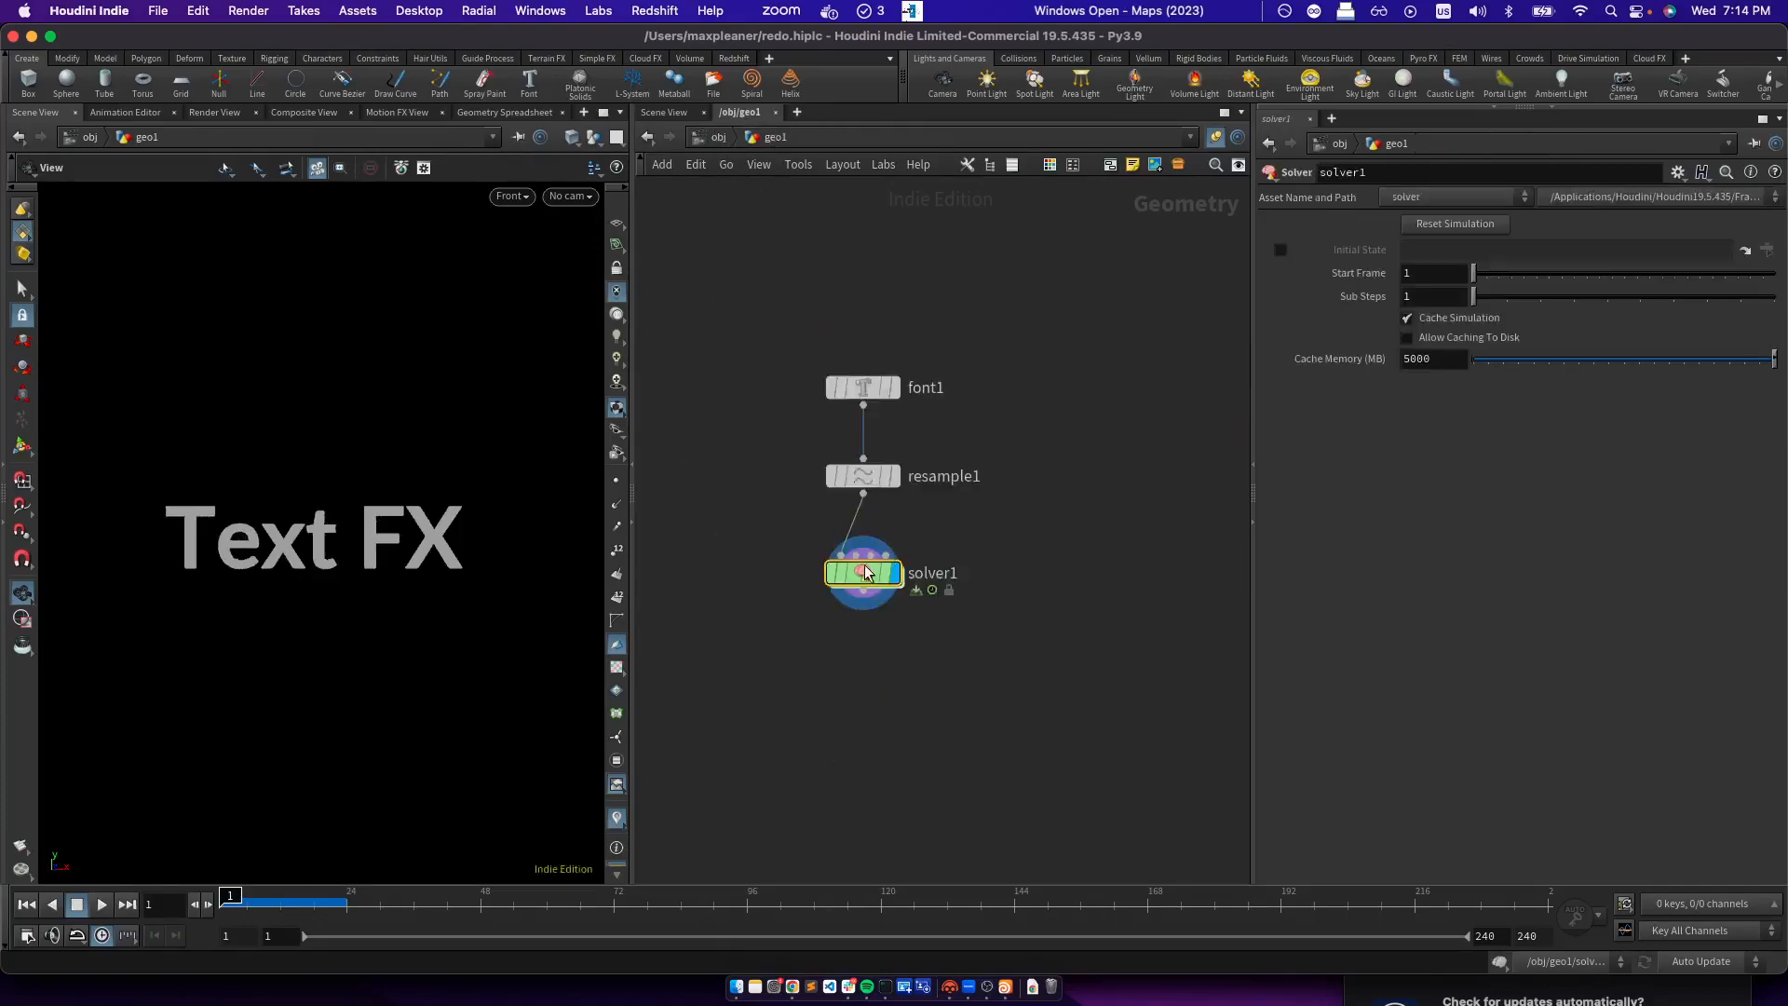
left_click(101, 904)
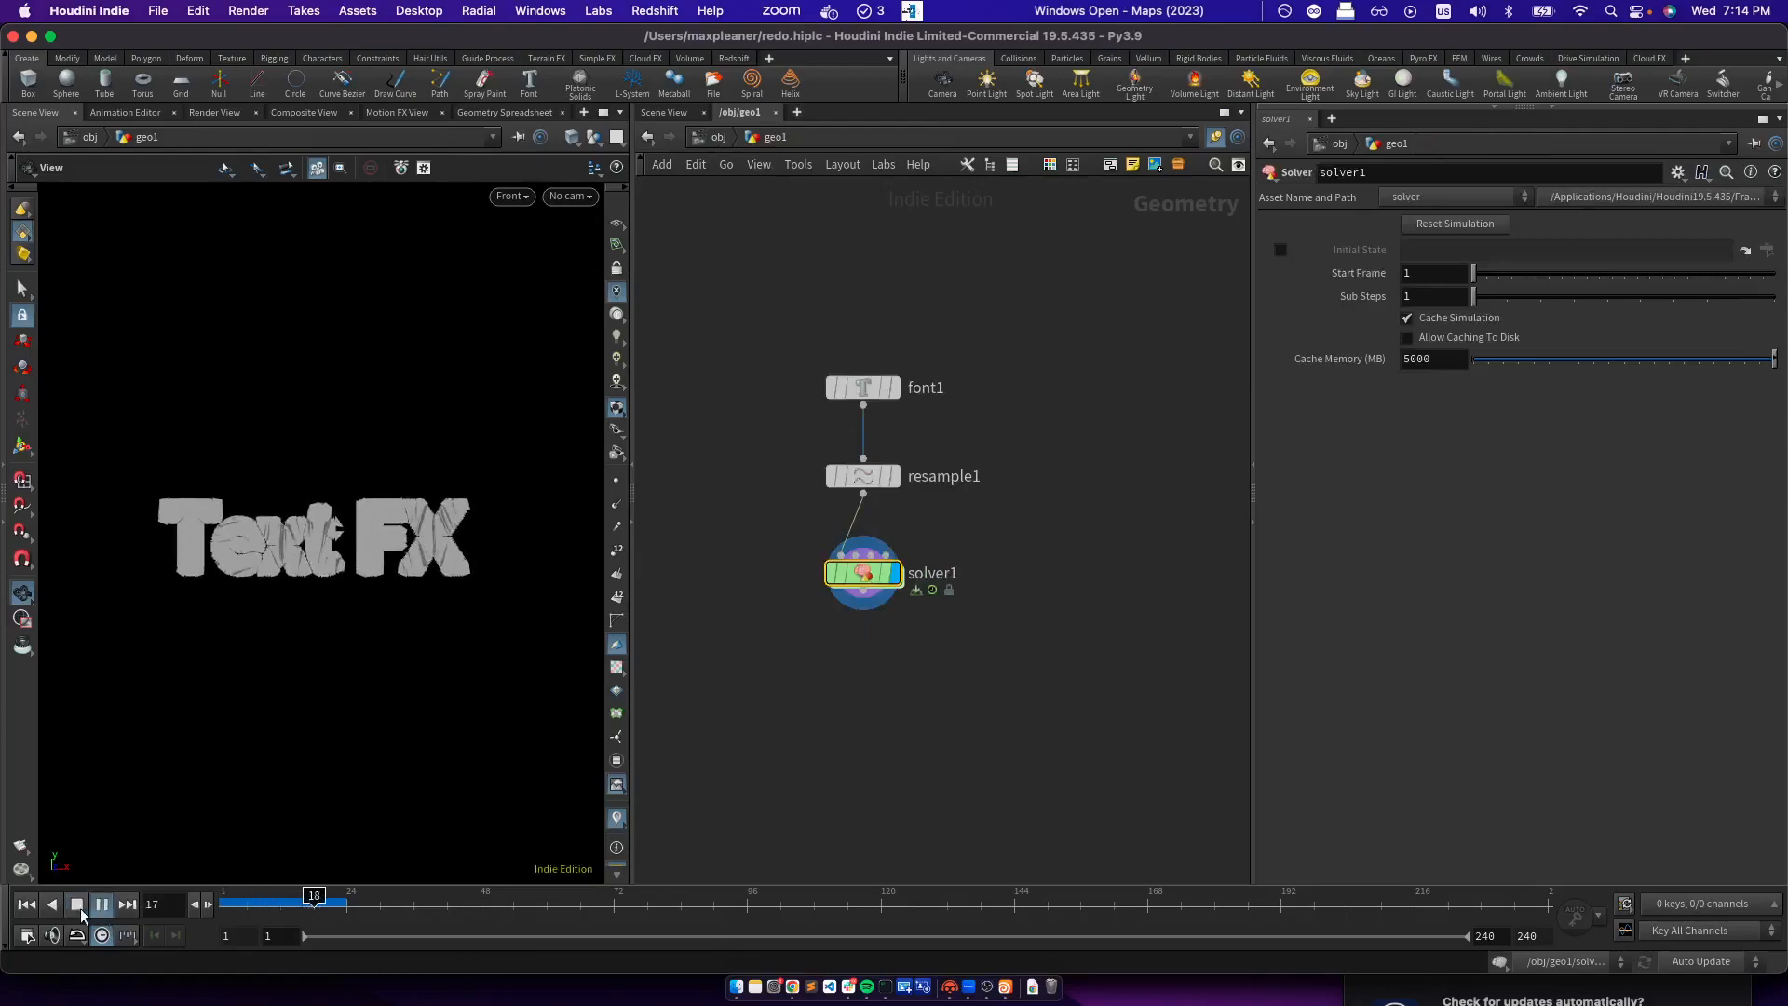
left_click(78, 904)
Reopen the Solver's inner network, check the VDB from Polygons and Point Wrangle parameters, and display the OUT node
double_click(857, 570)
left_click(856, 558)
left_click(946, 459)
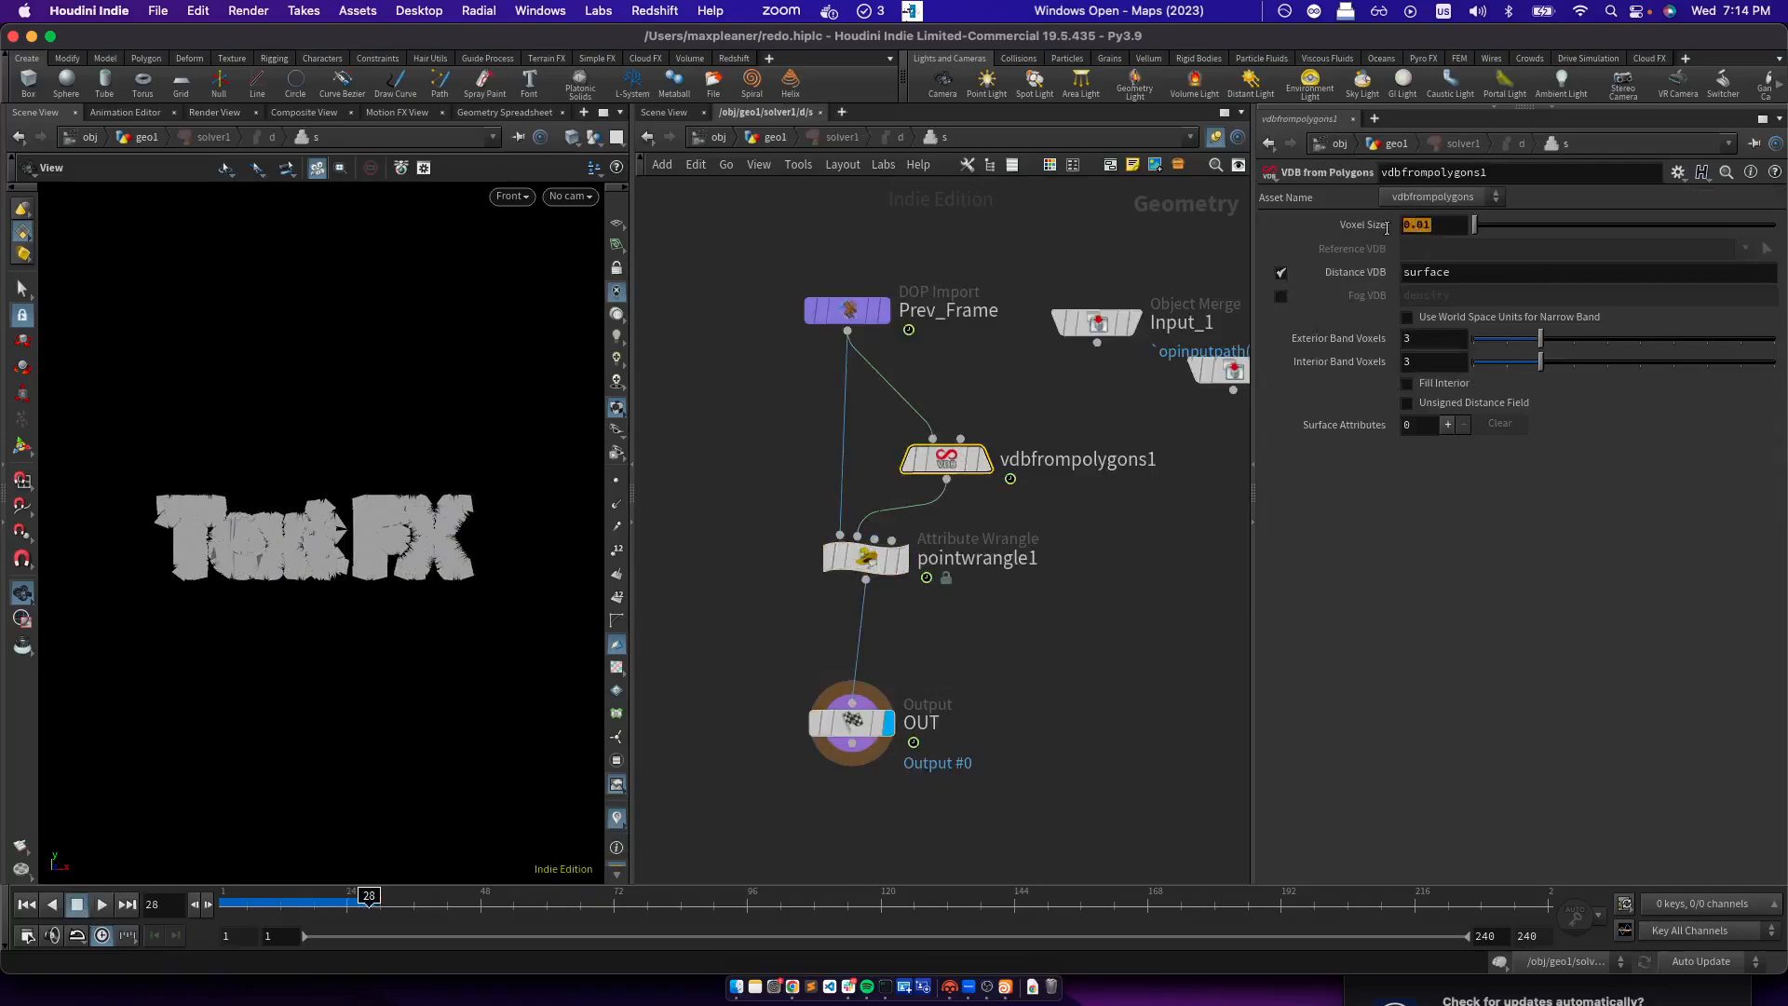
left_click(866, 557)
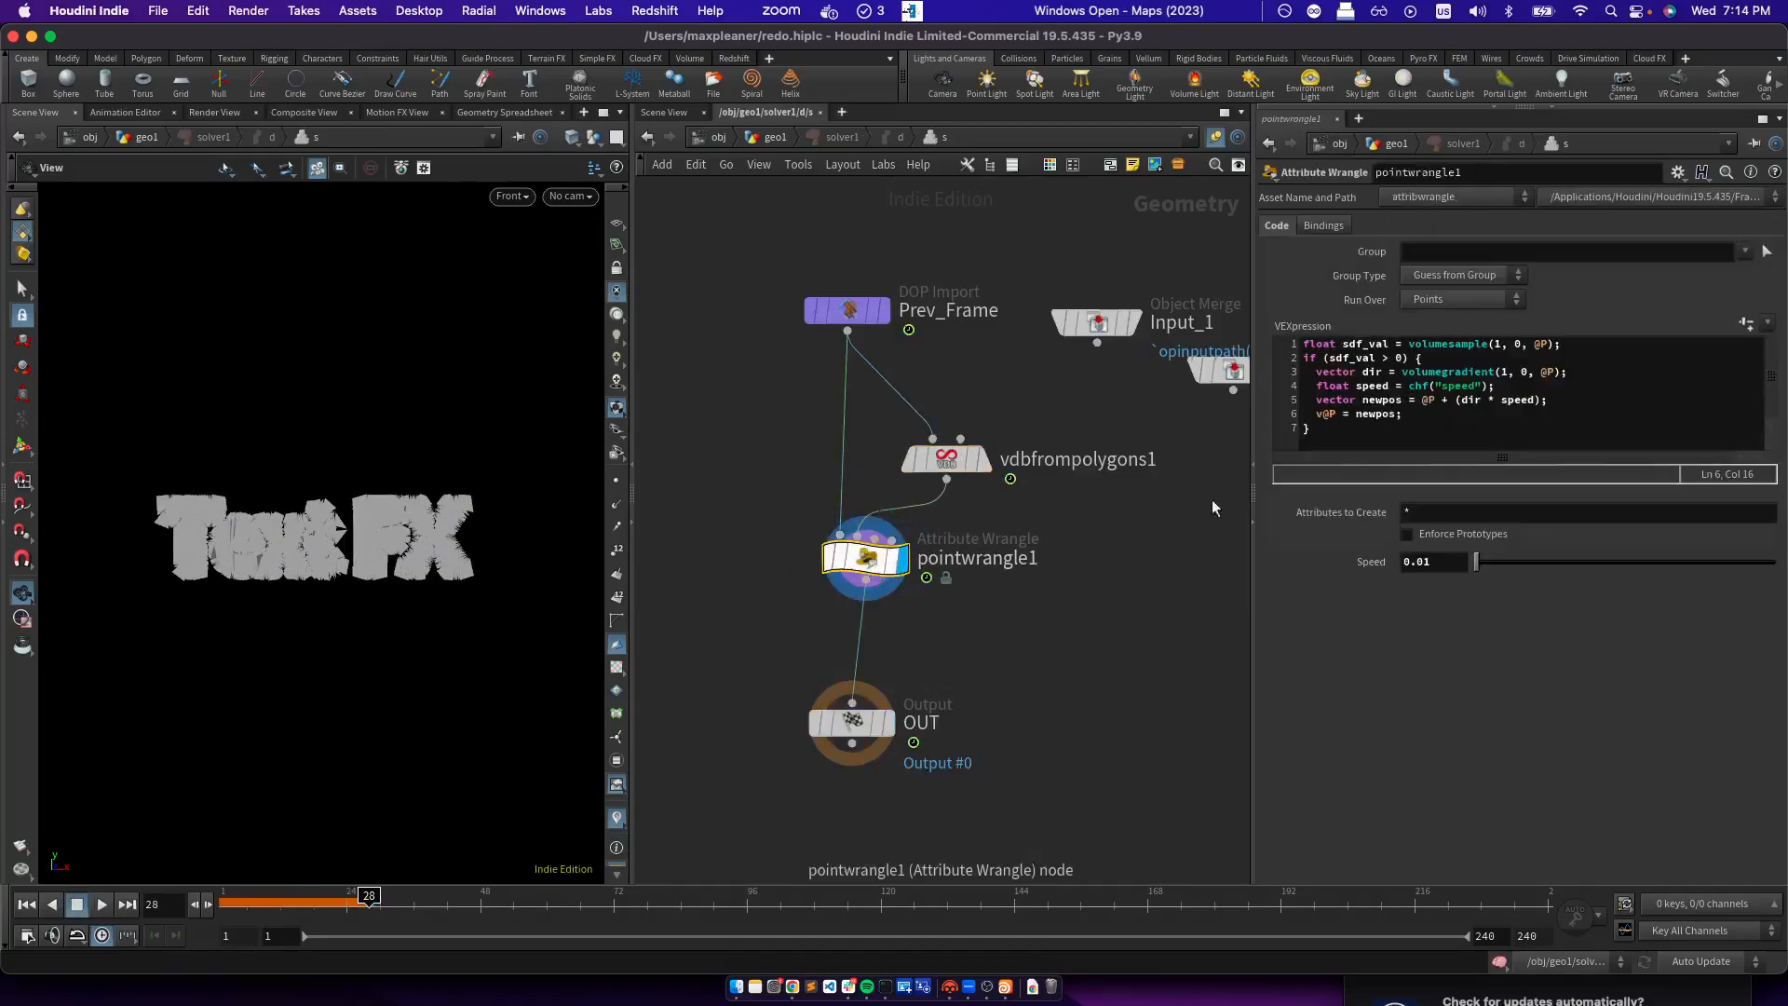
left_click(888, 725)
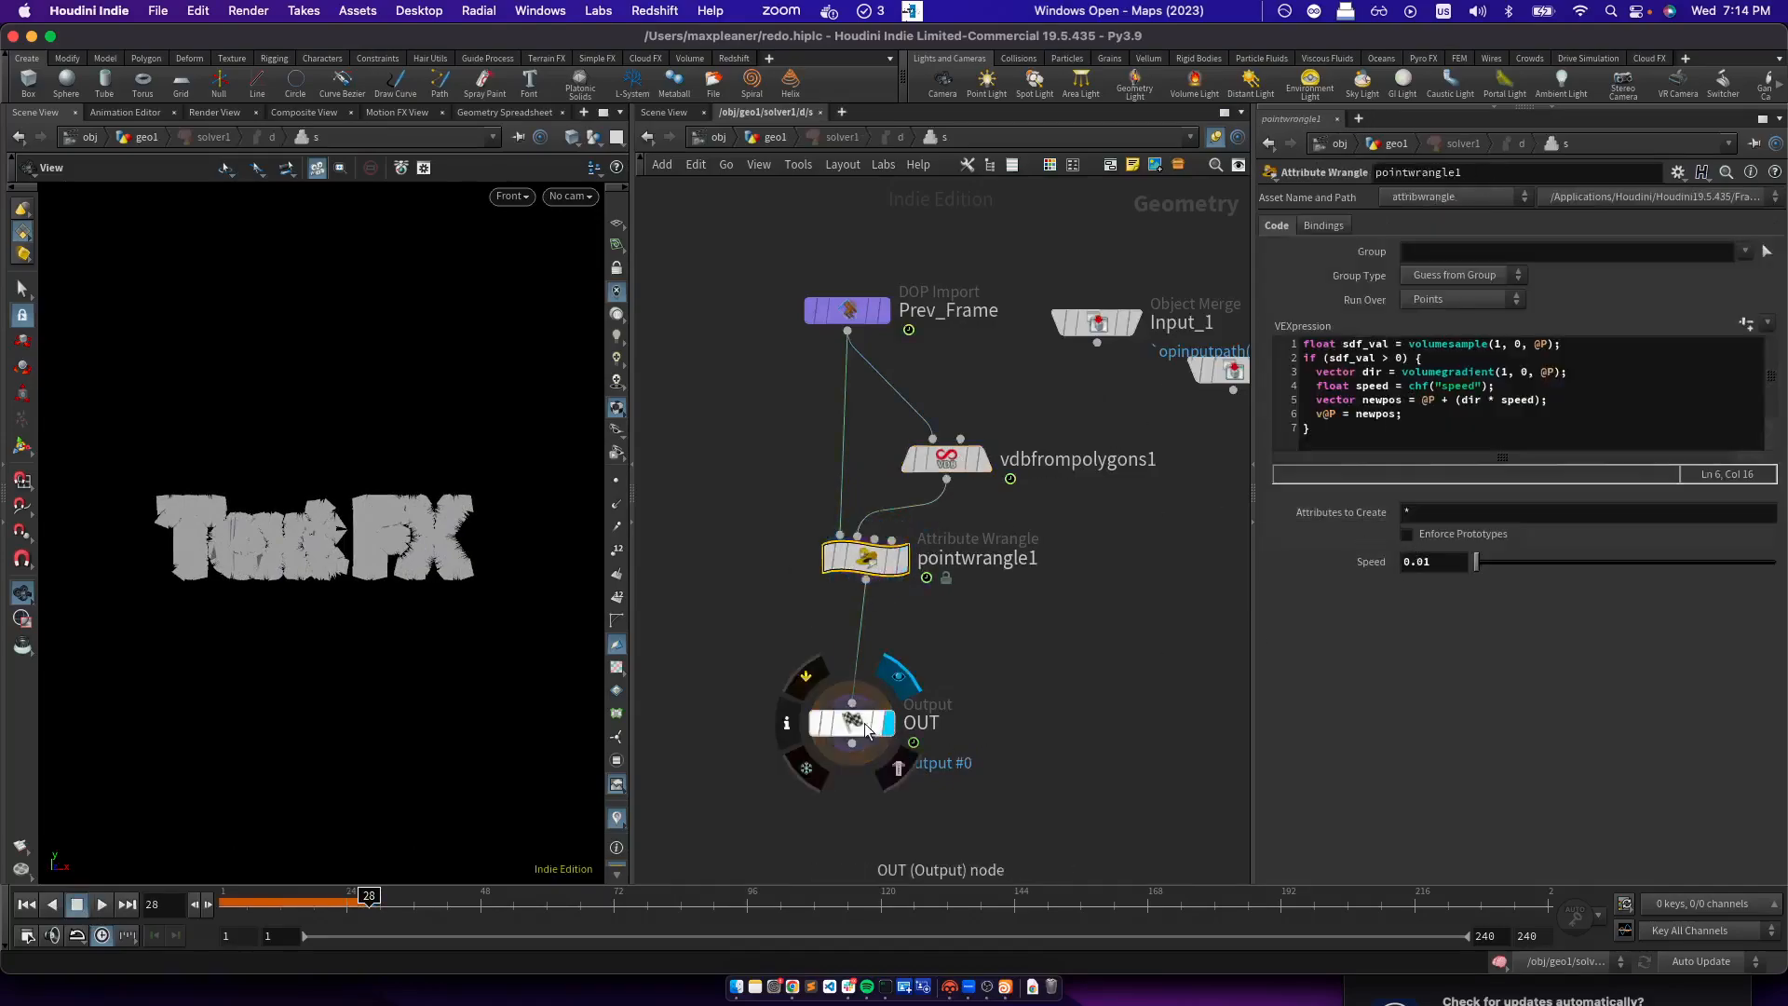
left_click(865, 724)
Replay the simulation from the first frame to examine how the text grows, and rewind it to frame 1
left_click_drag(374, 907, 222, 907)
left_click(101, 905)
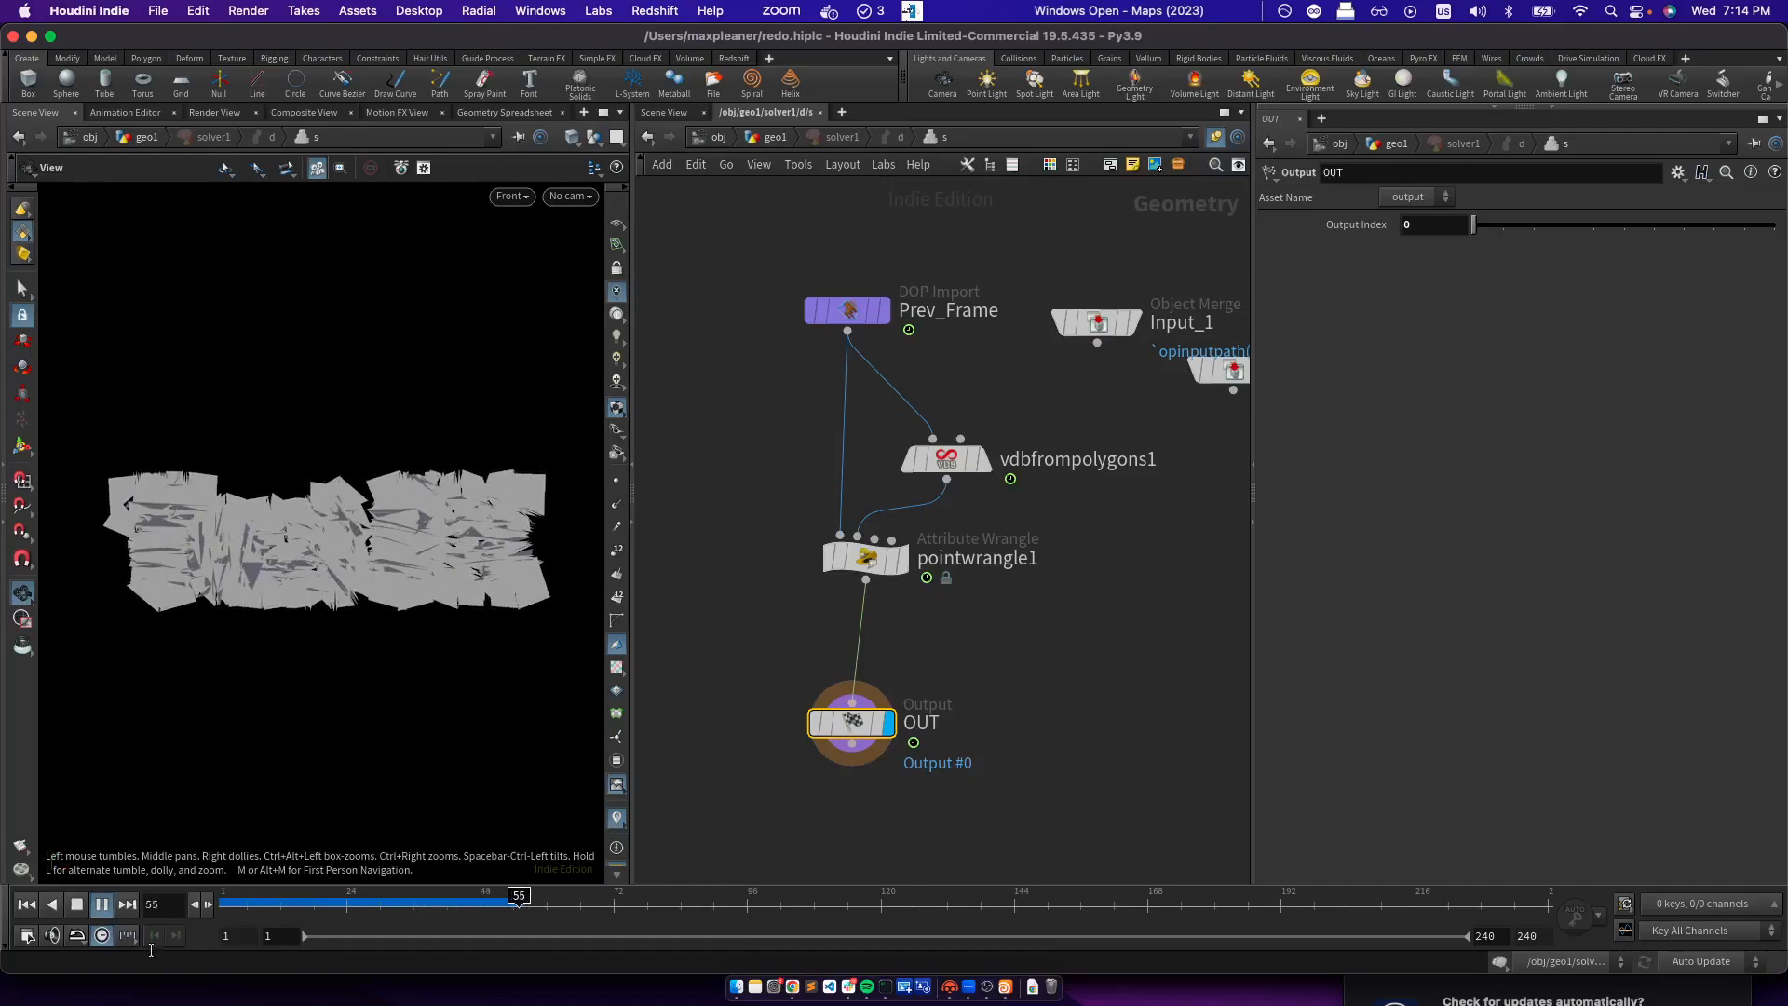
left_click(102, 904)
left_click_drag(270, 903, 200, 884)
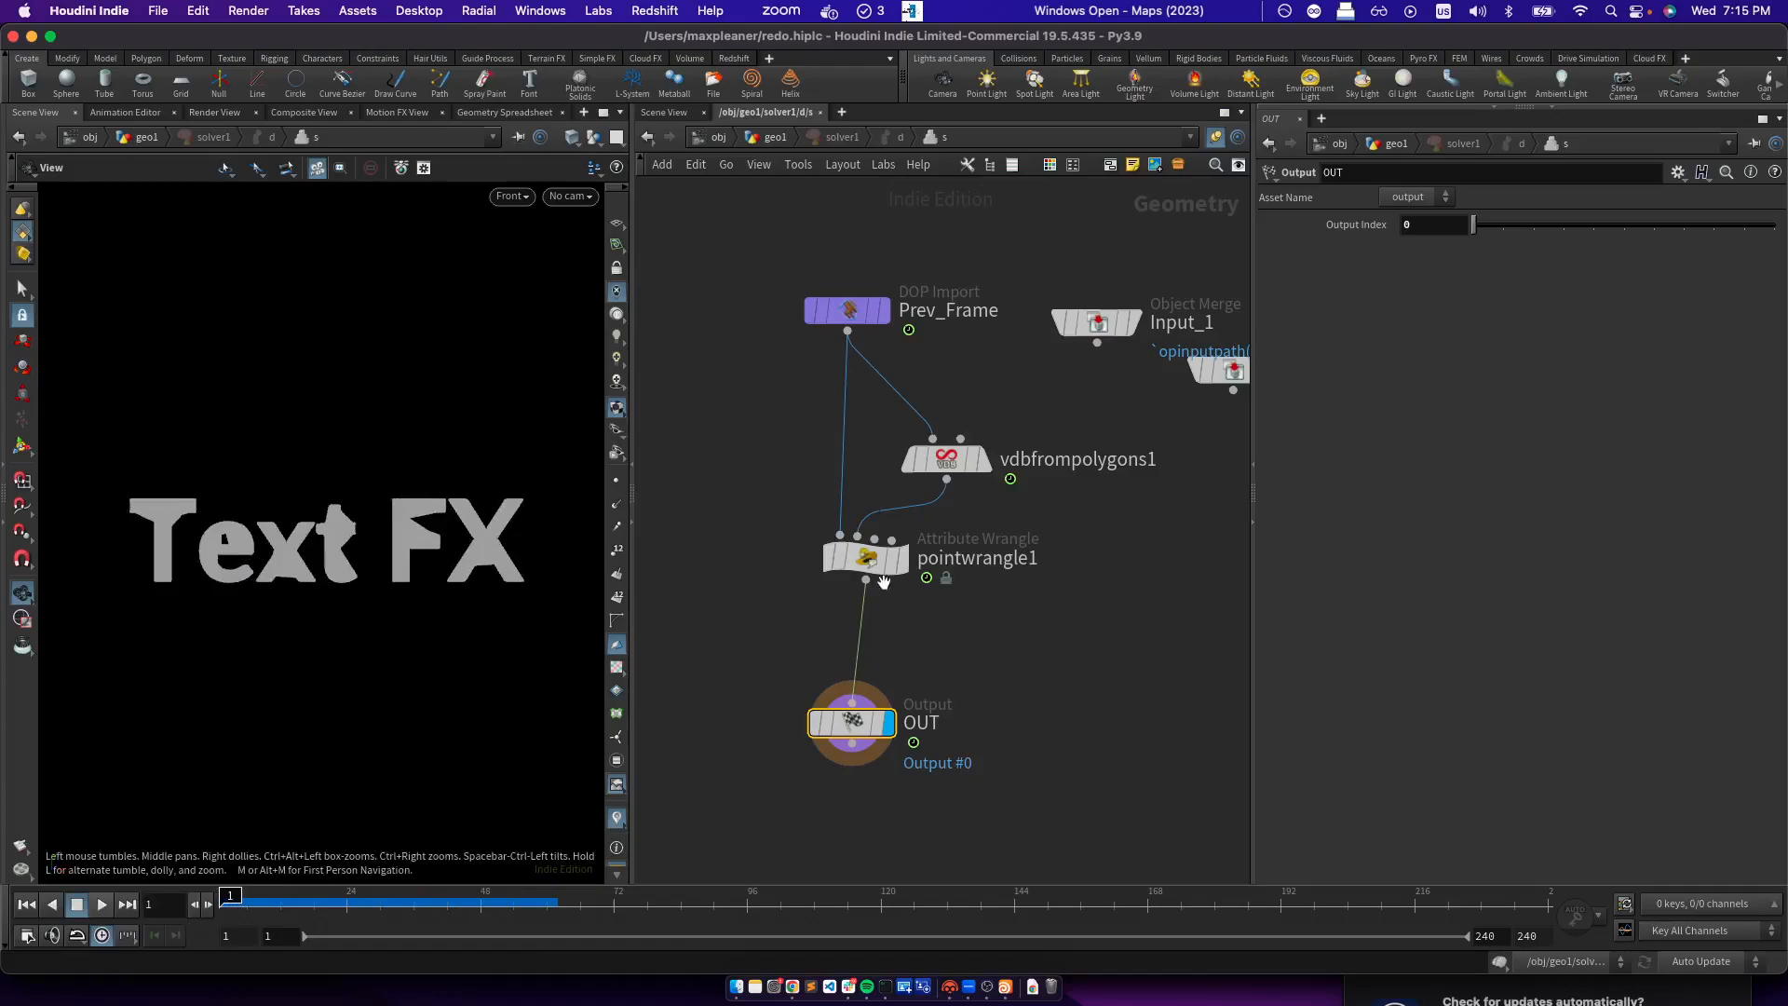
Move OUT away from the Point Wrangle and insert an Ends node on the wire between them
middle_click_drag(883, 635, 886, 546)
left_click_drag(854, 634, 849, 724)
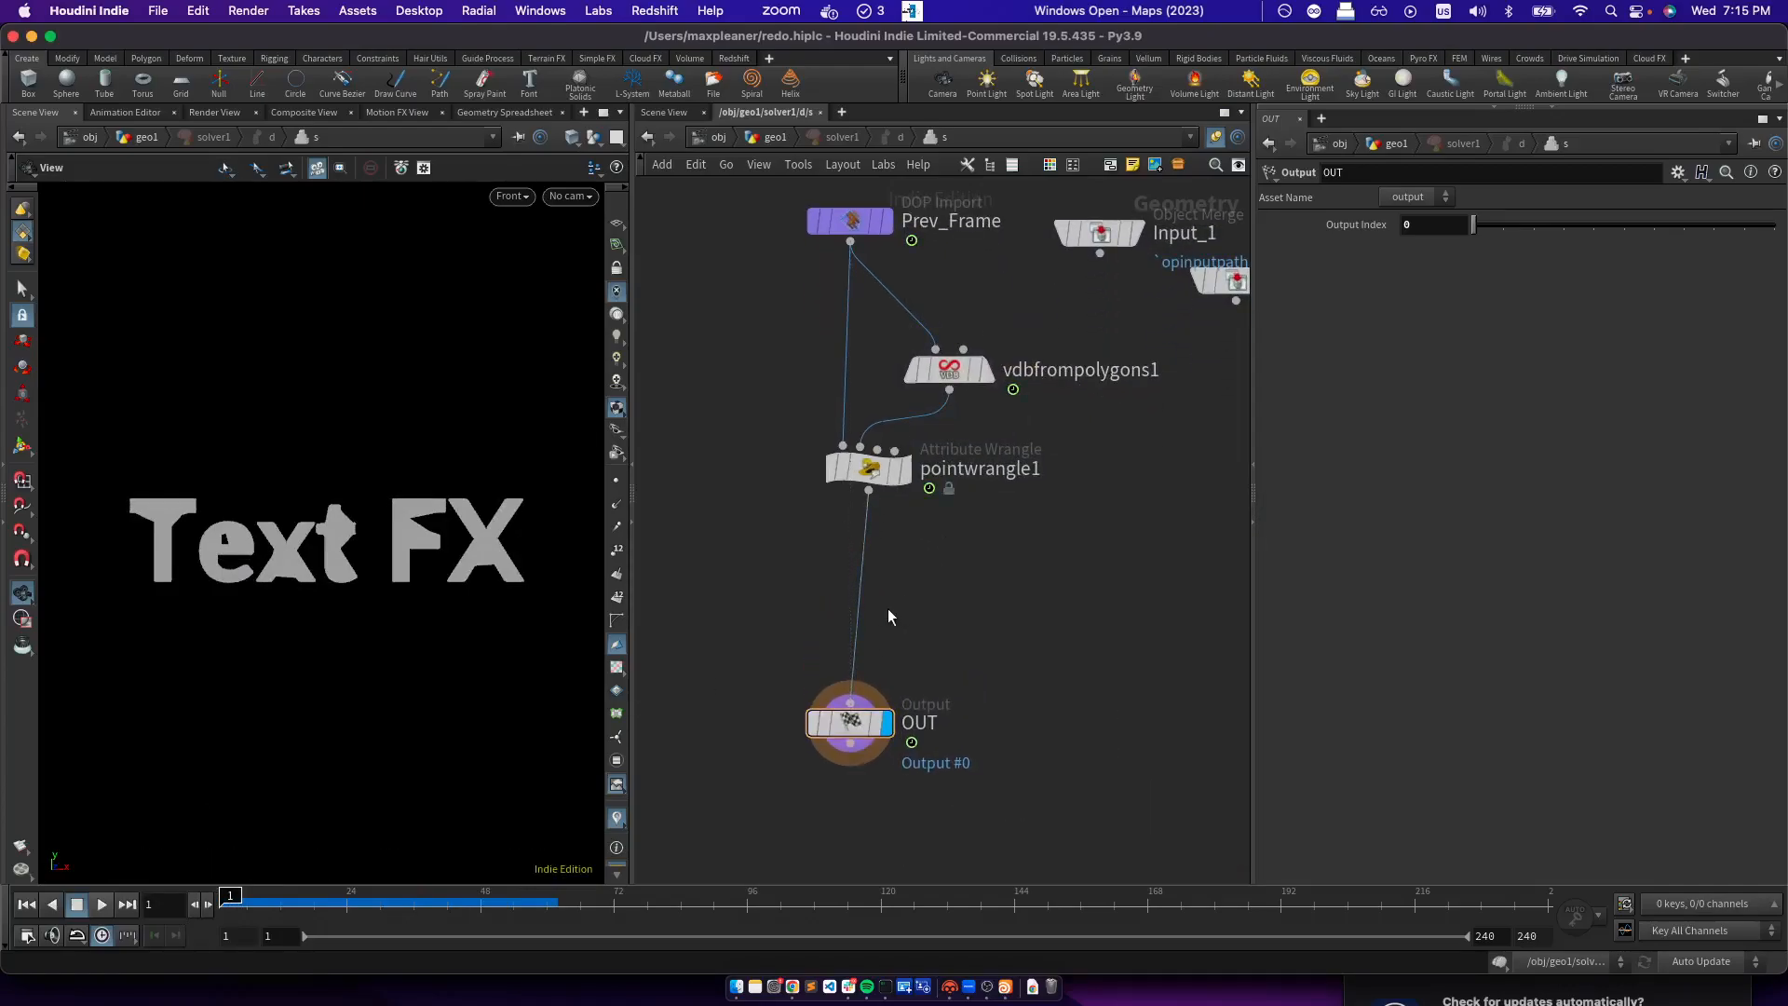
key("Tab")
type("ends")
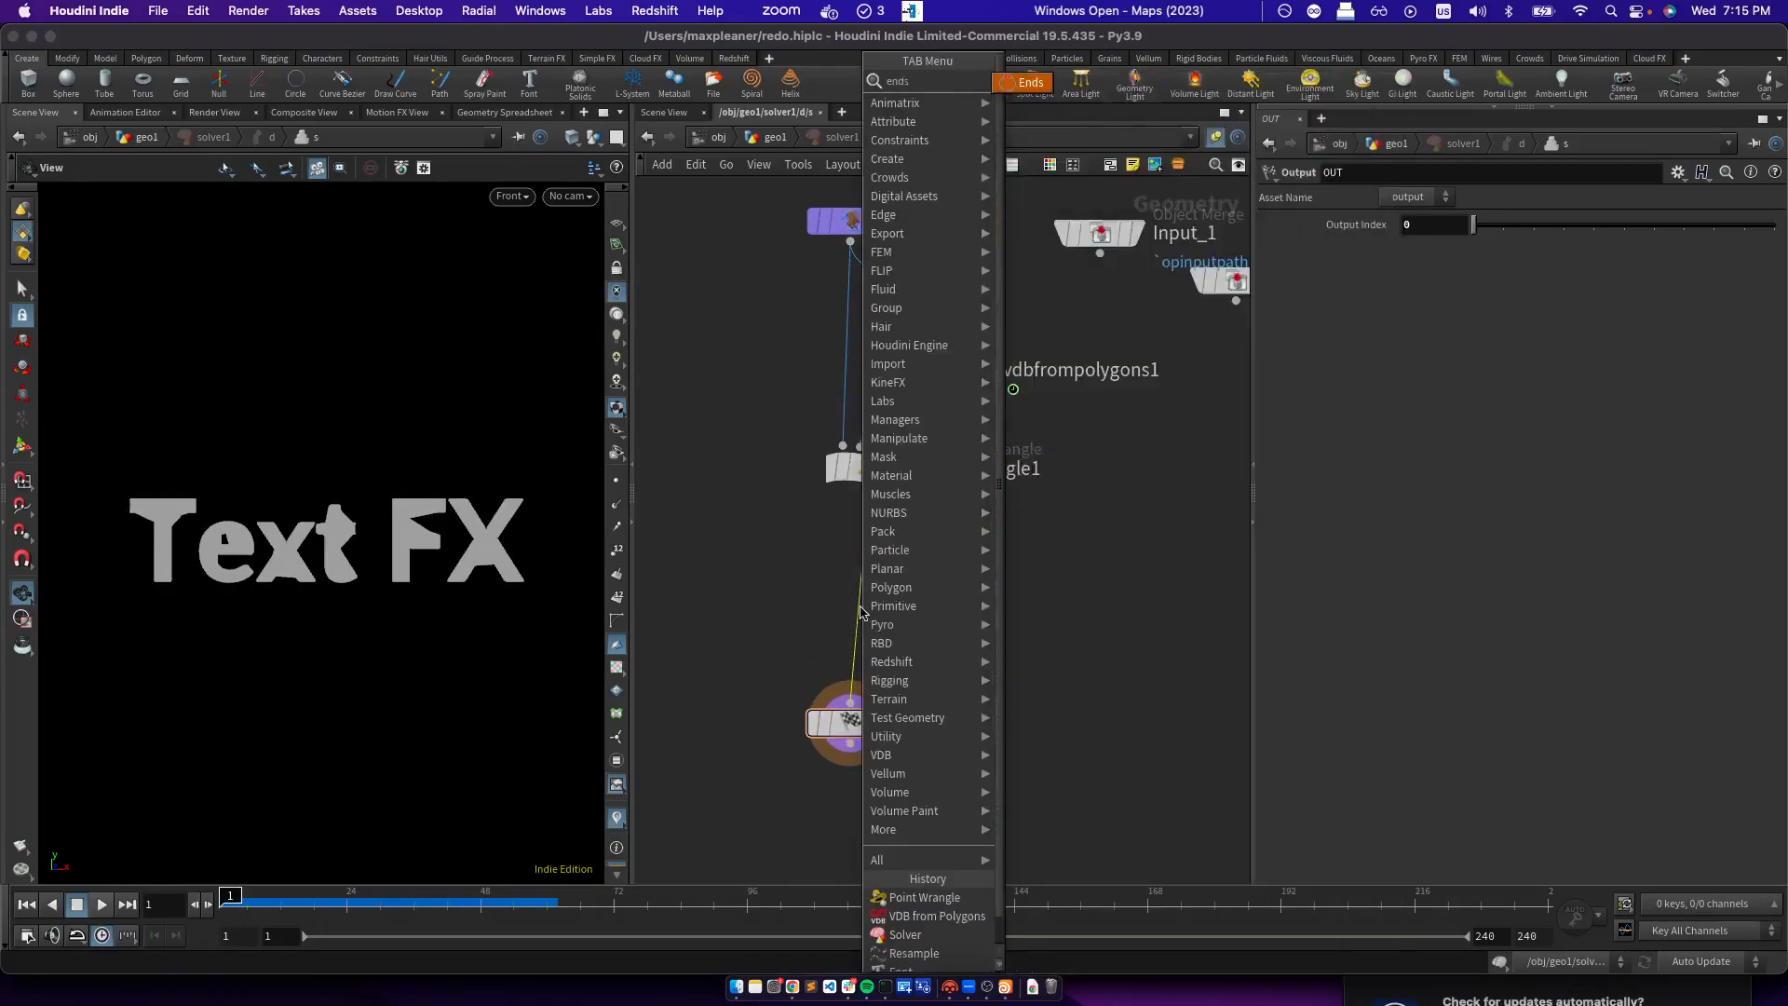
key("Return")
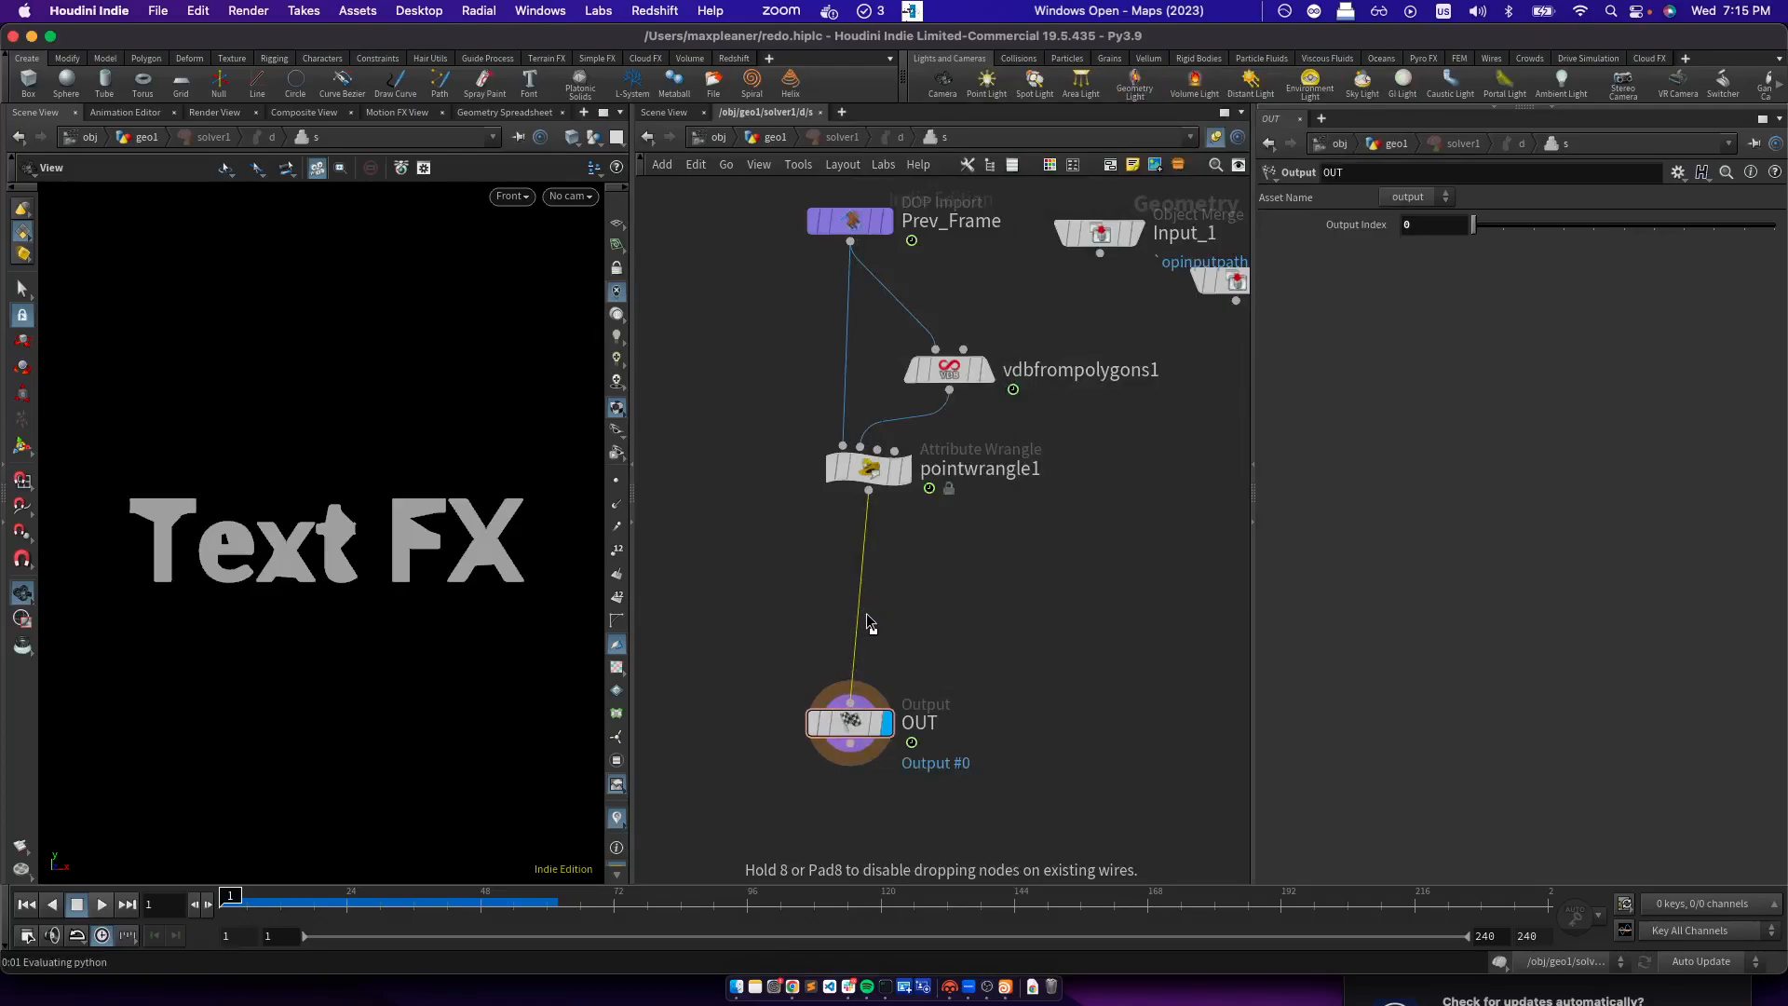
left_click(866, 612)
Set the Ends node's Close U to Unroll with New Points, play the simulation and rewind to frame 1
left_click(1419, 291)
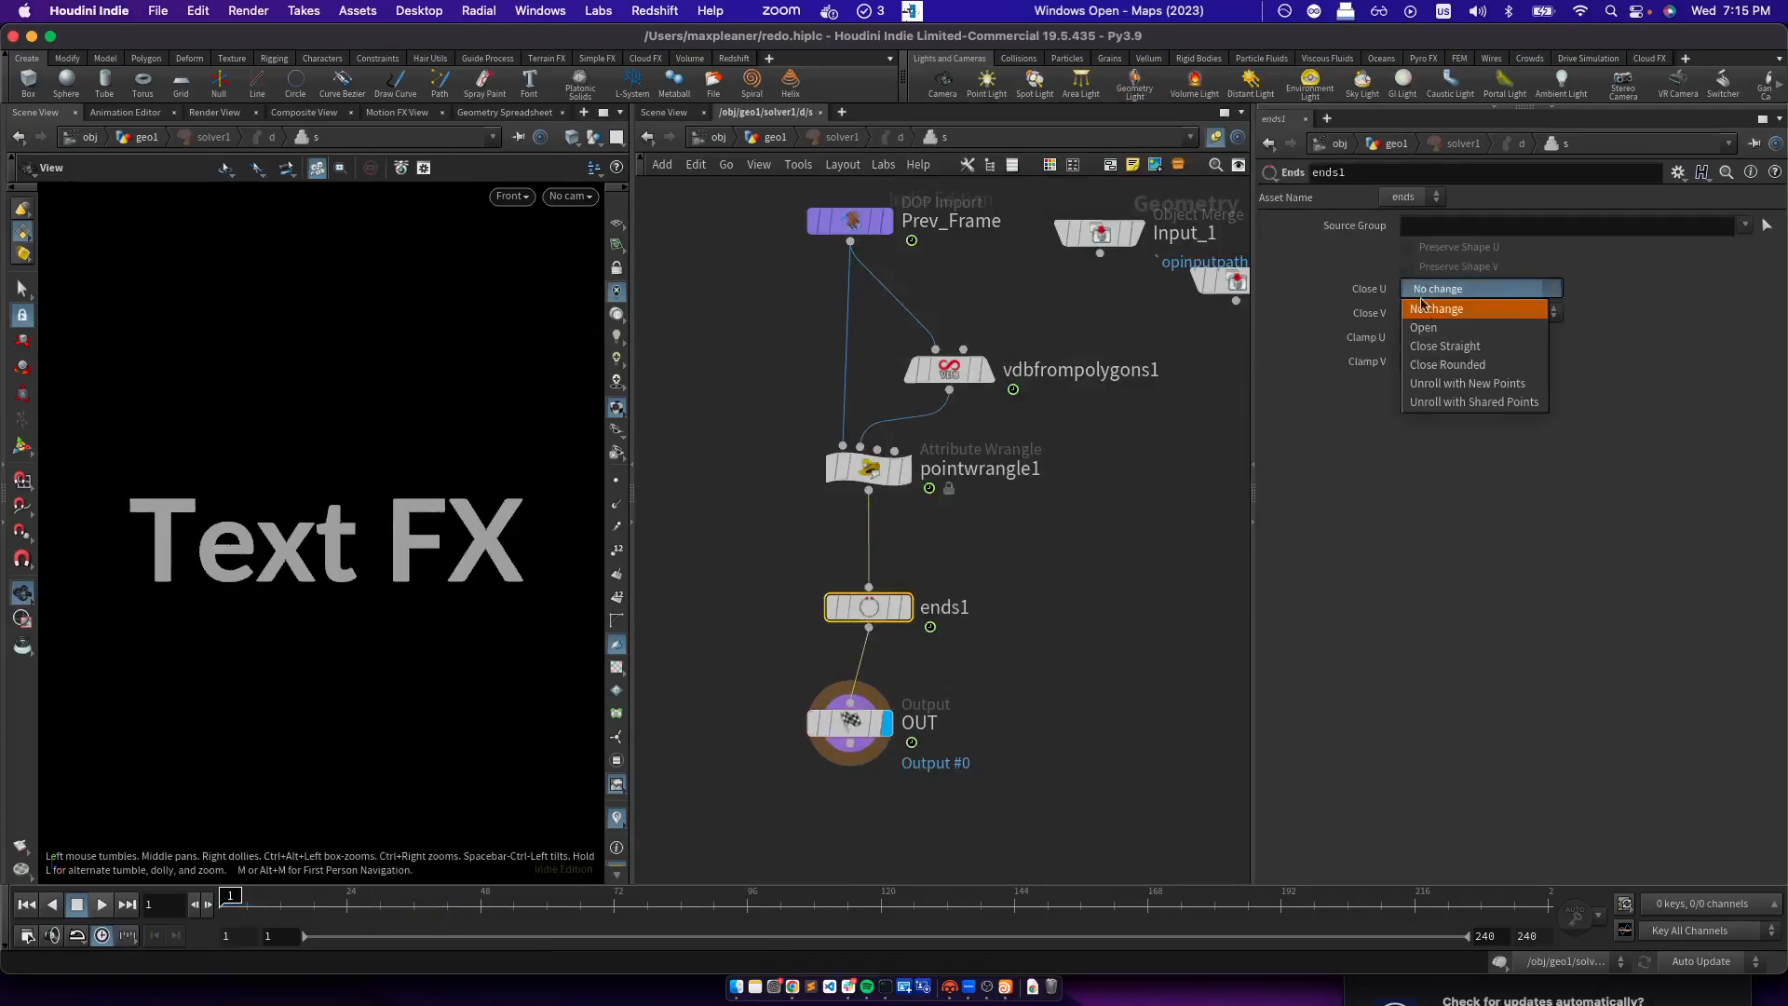
left_click(1467, 382)
left_click(103, 906)
left_click(77, 907)
left_click_drag(249, 902, 174, 903)
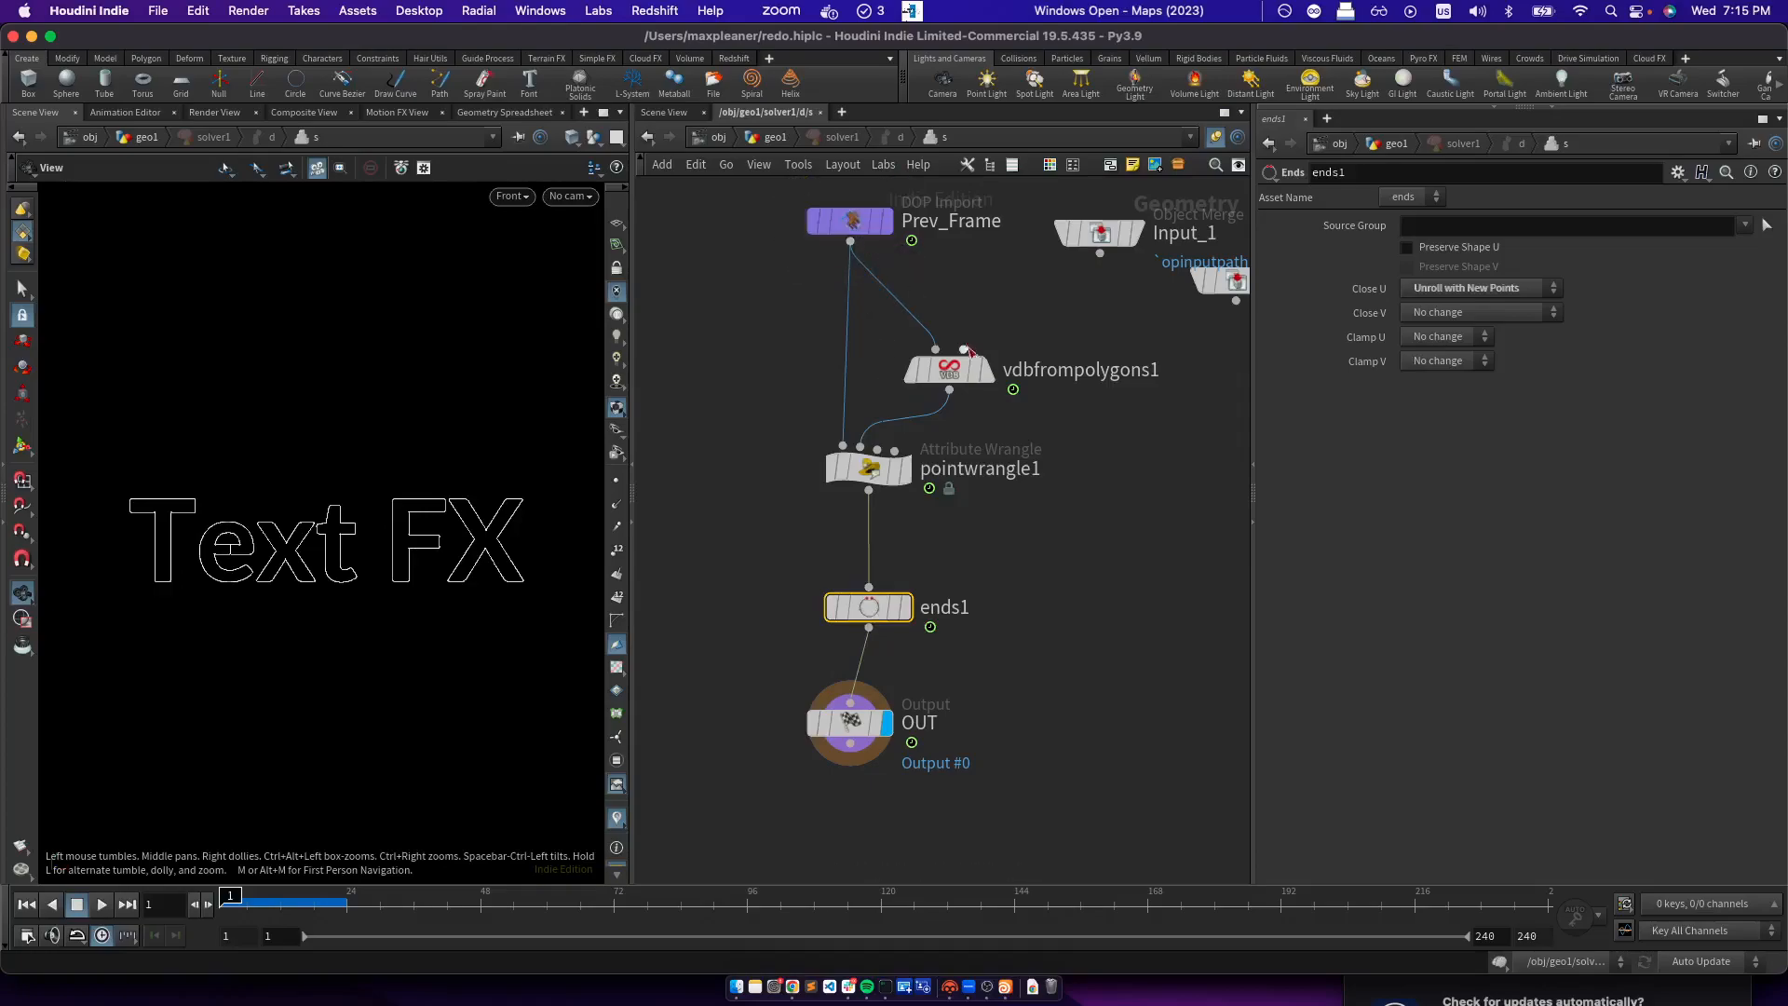
Display the output of the VDB from Polygons node
key("r")
left_click(962, 378)
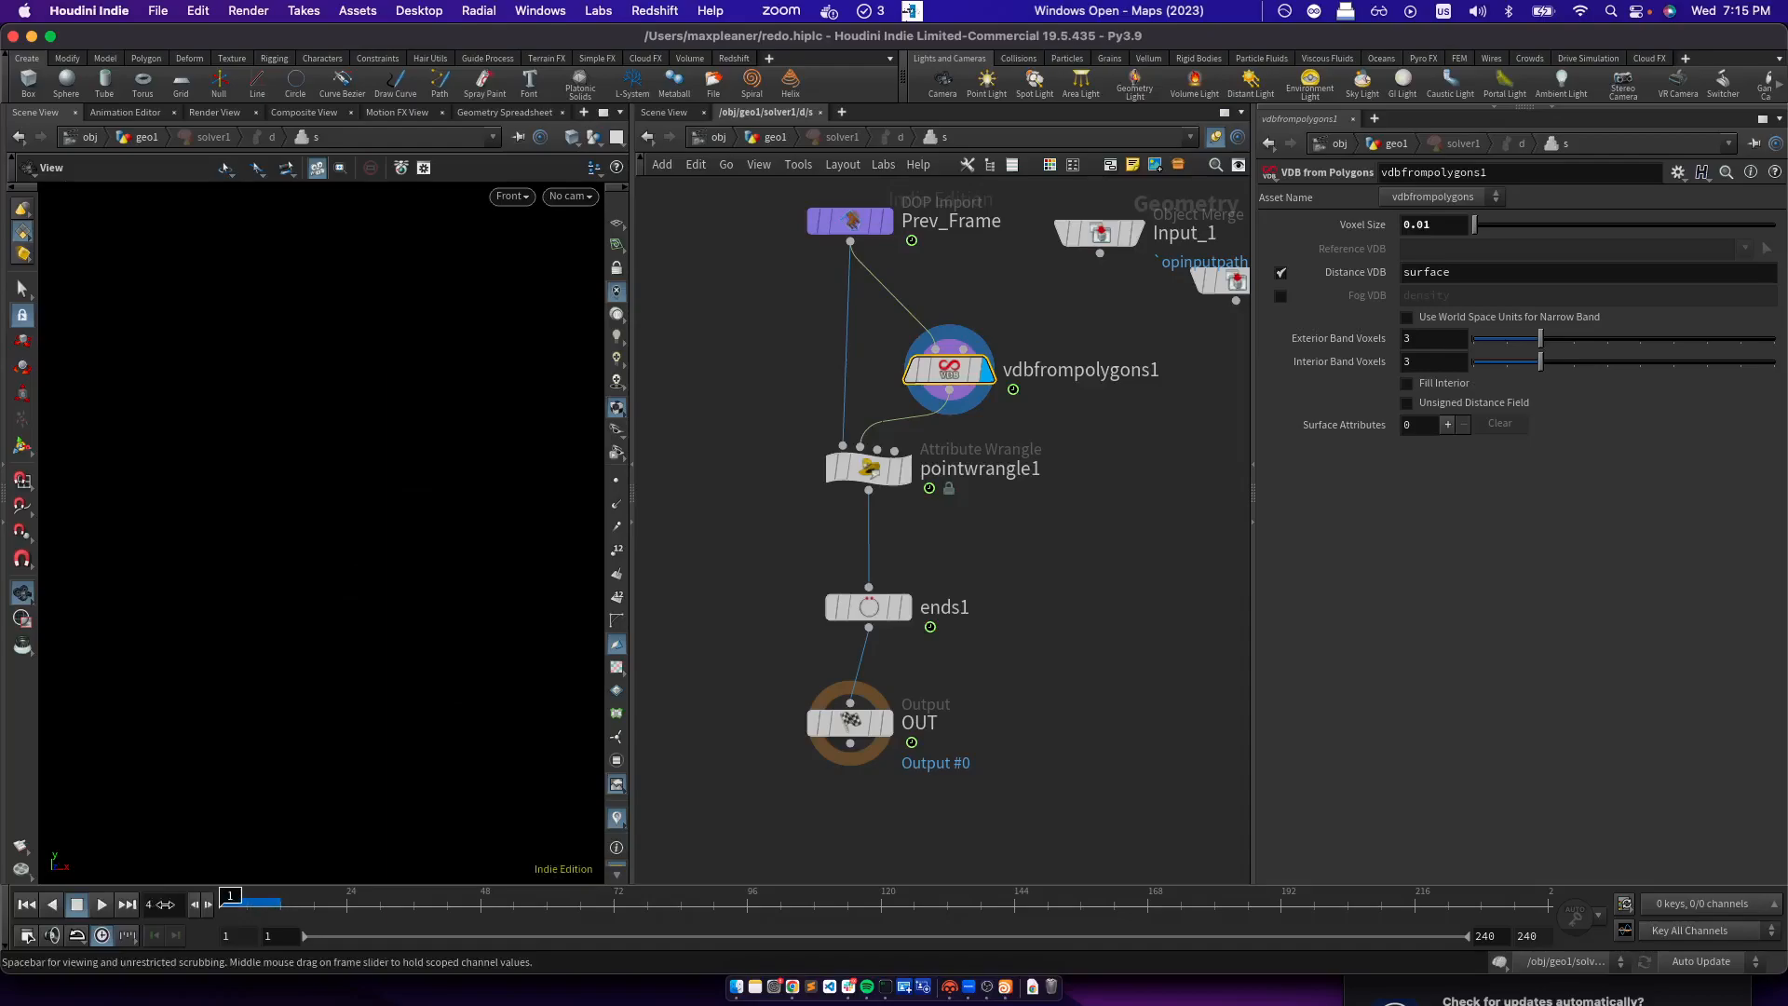
left_click_drag(829, 298, 962, 287)
key("Tab")
type("null")
key("Return")
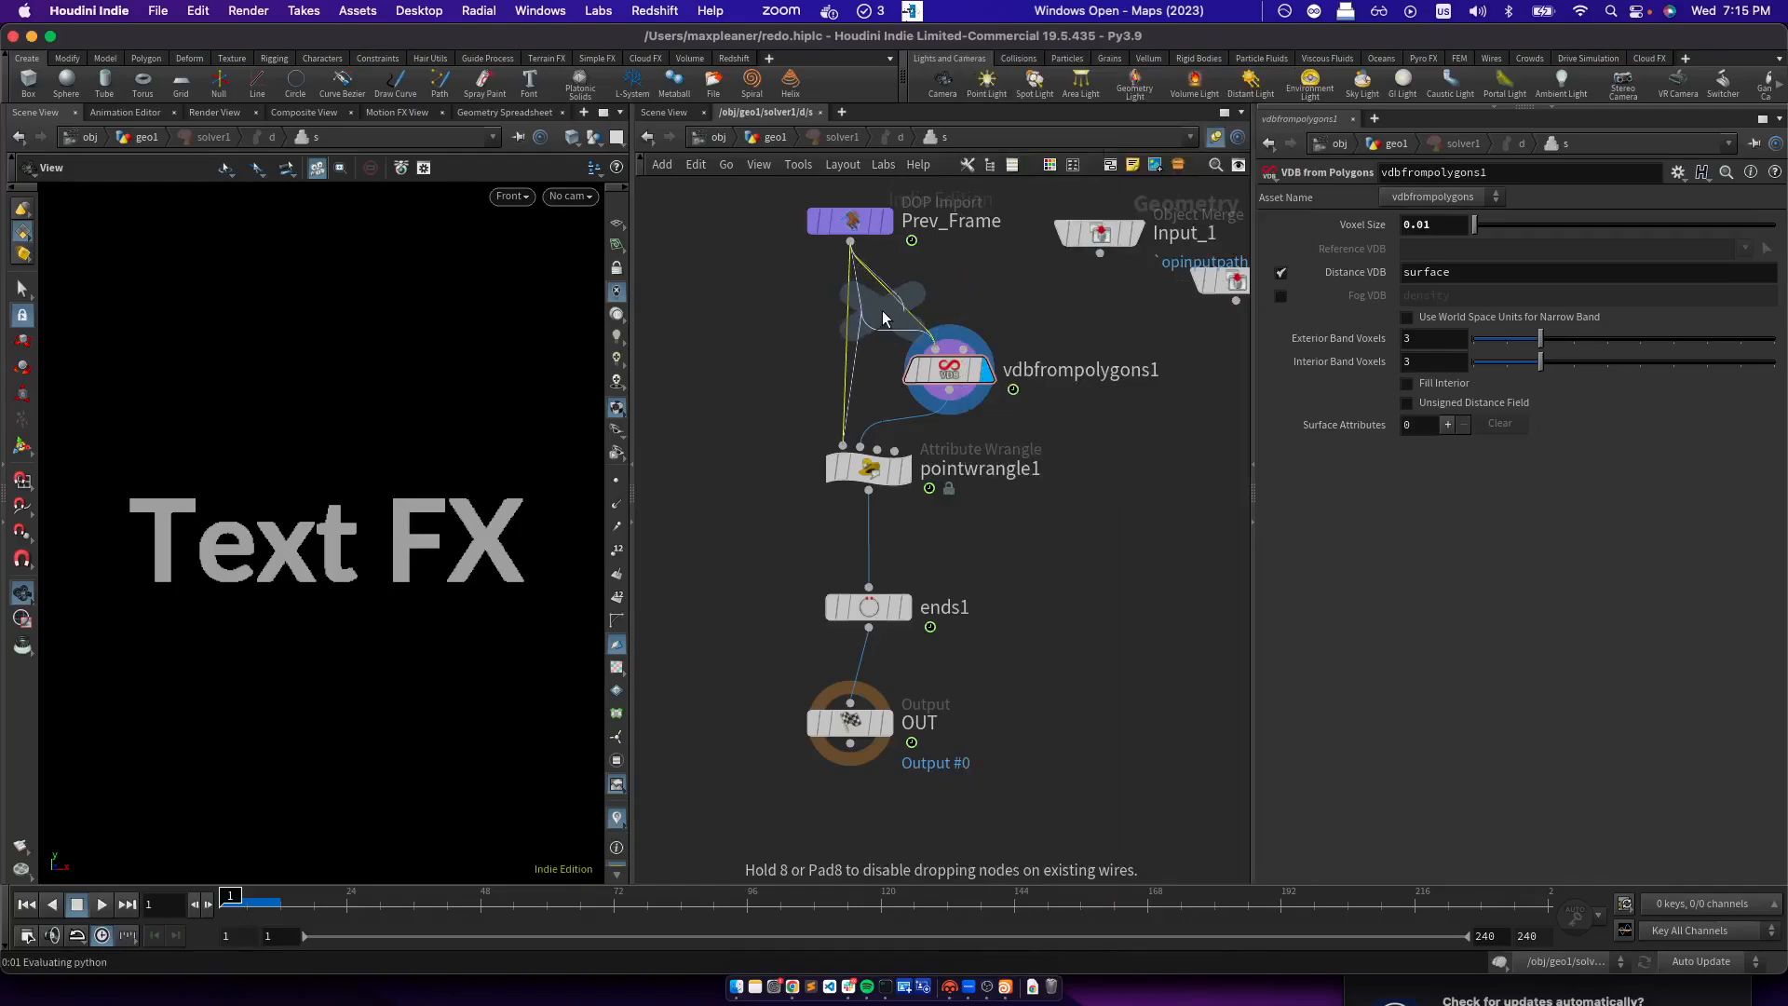
key("Escape")
left_click(899, 302)
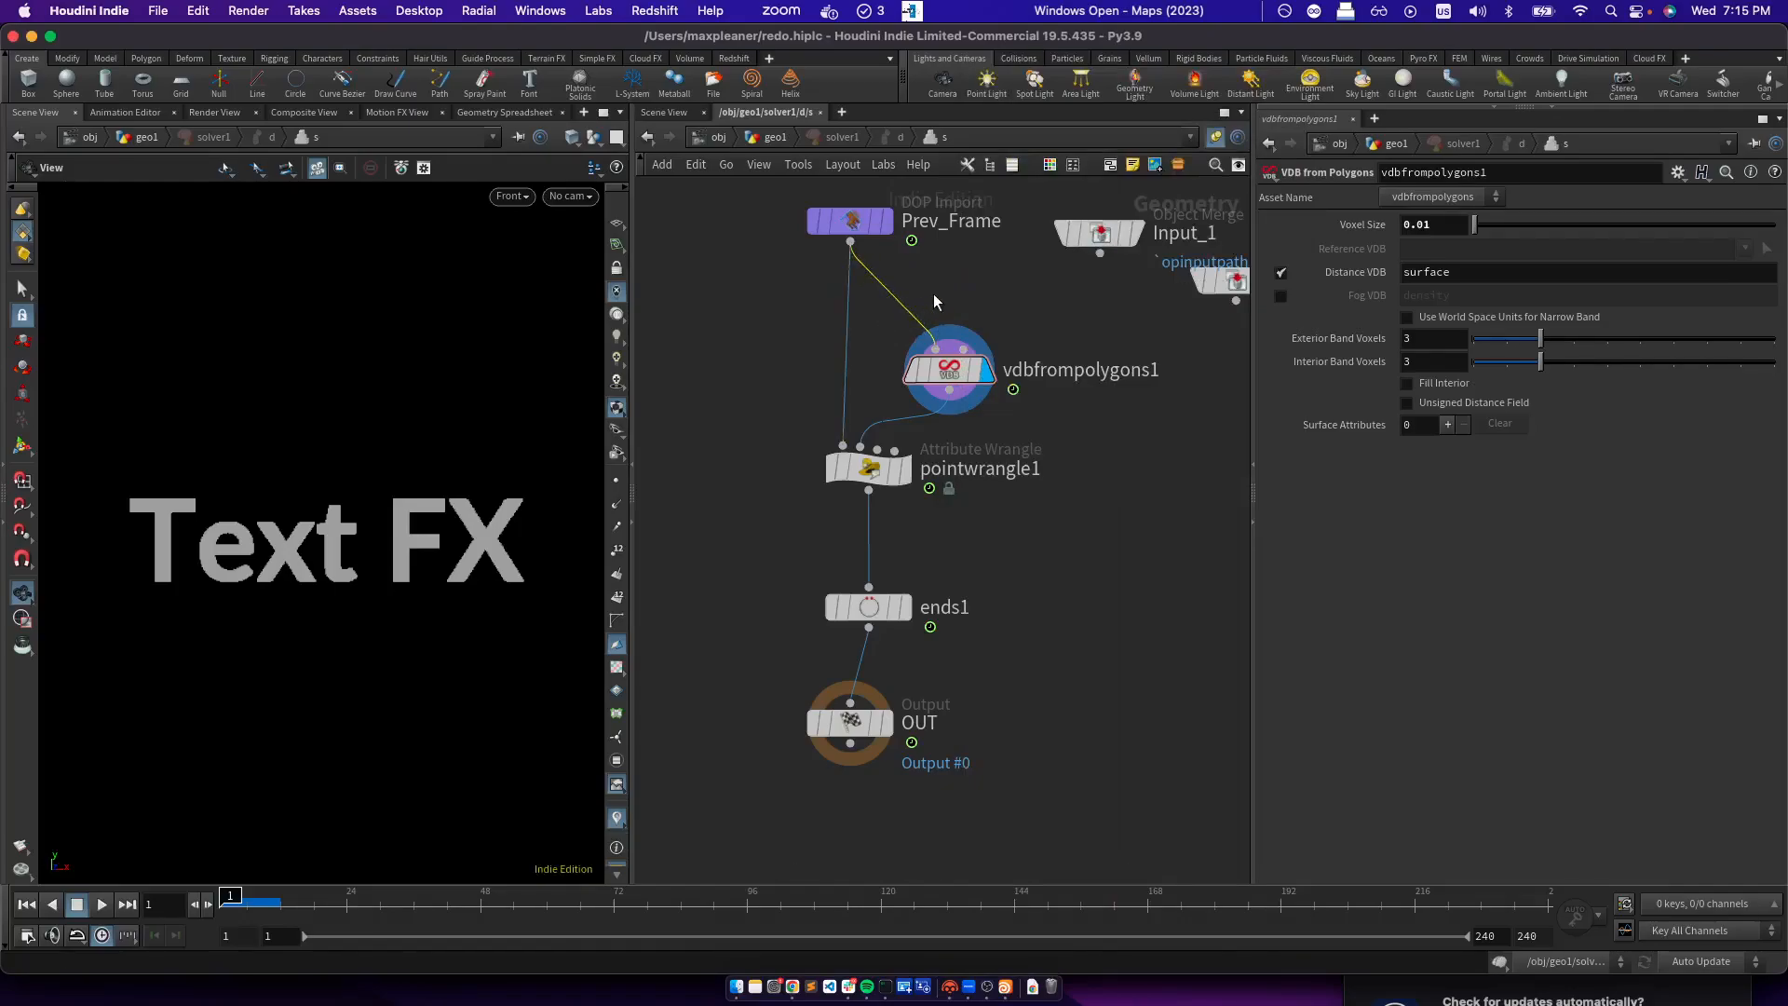
Insert an Ends node between Prev_Frame and VDB from Polygons and set its Close U to Close Straight
key("Tab")
key("Escape")
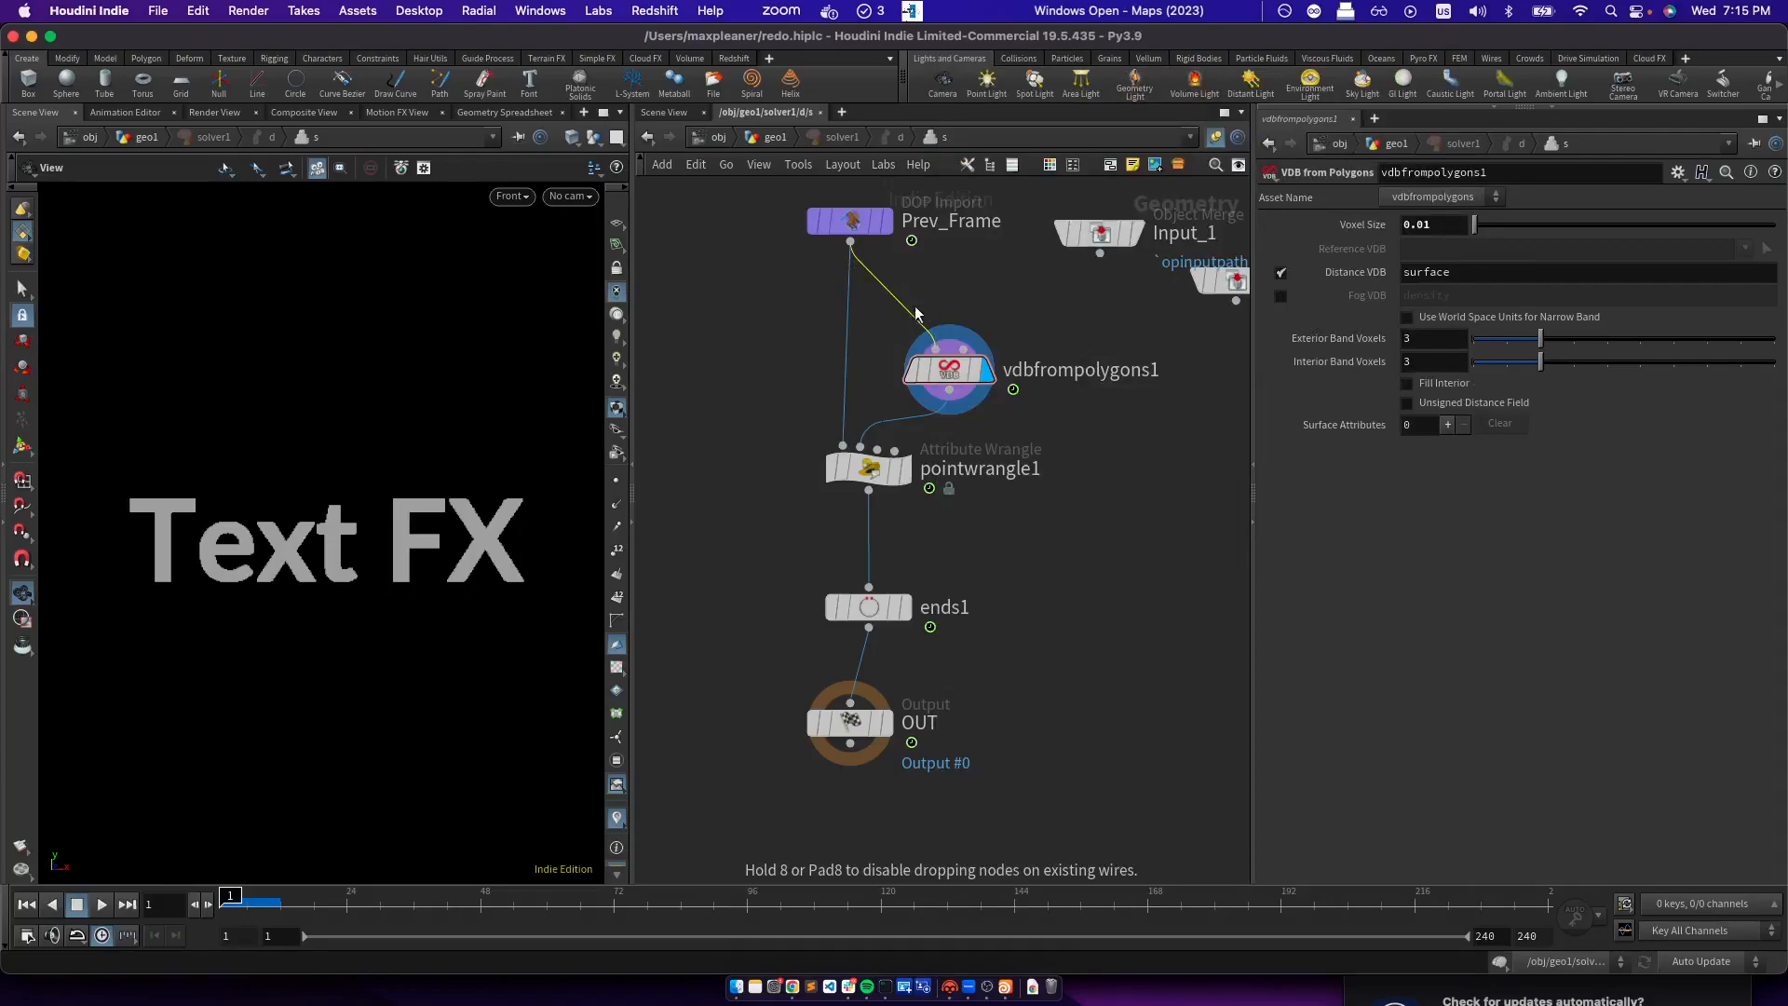
left_click(915, 312)
left_click(1480, 288)
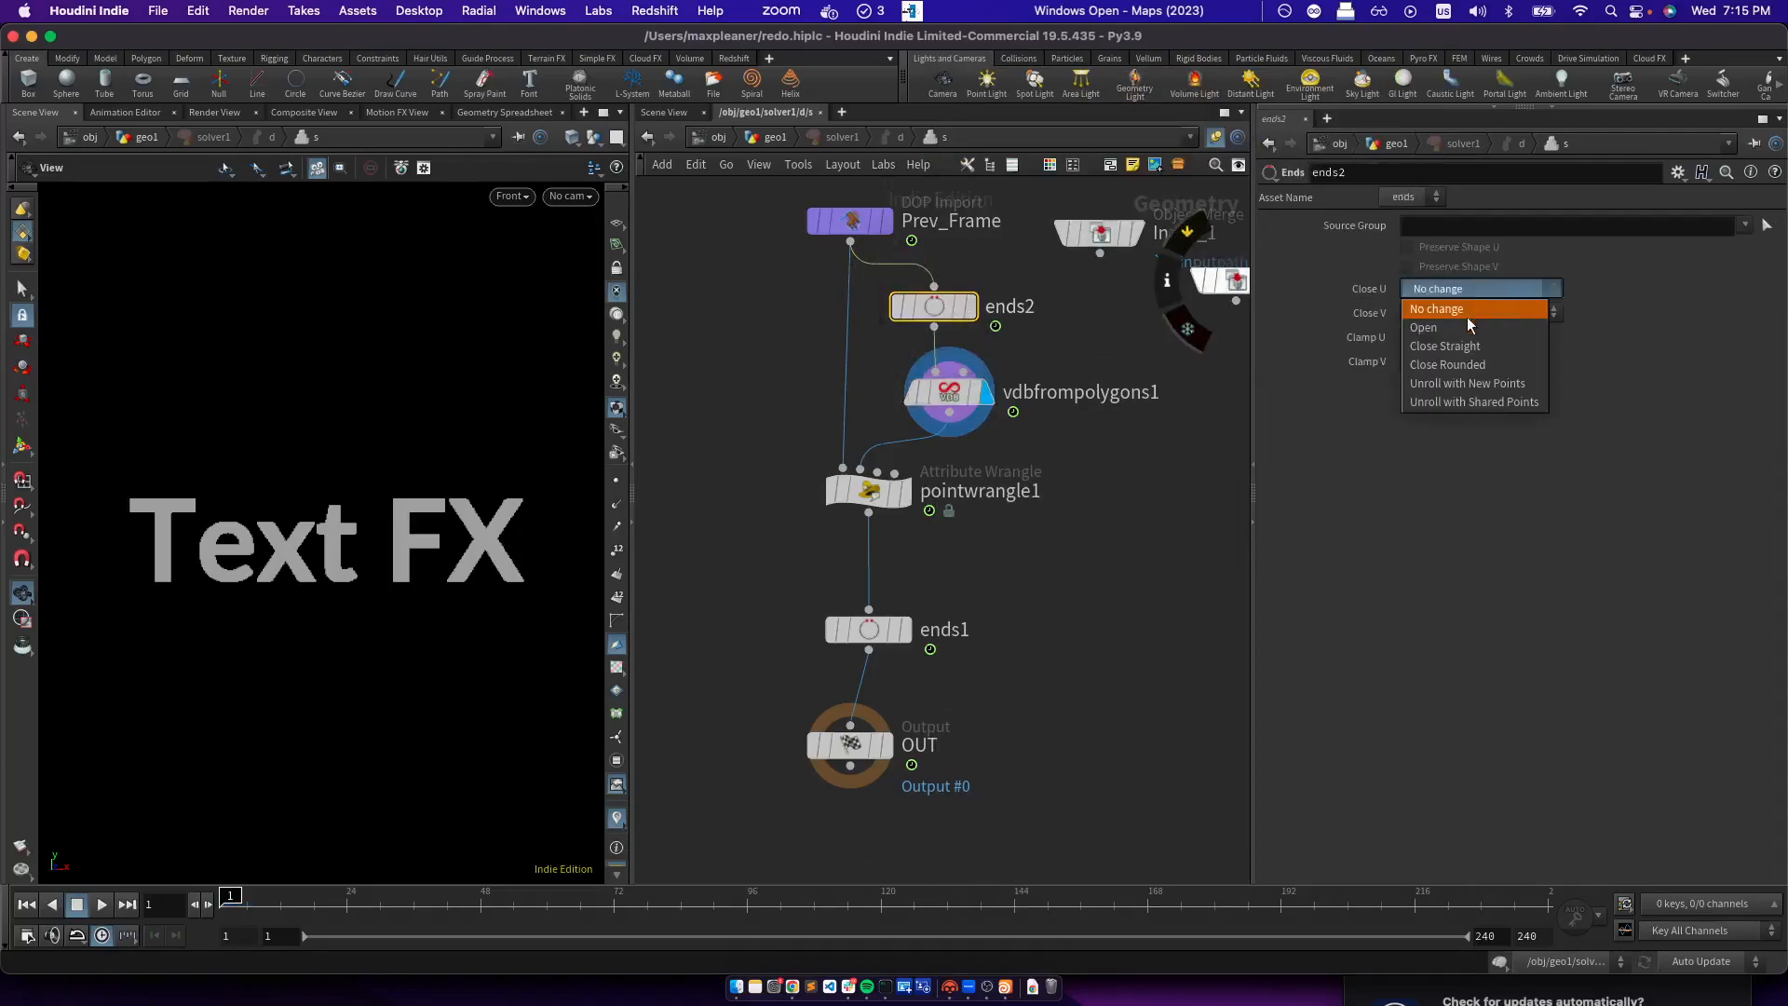
left_click(1449, 345)
Display the OUT node, play the simulation to examine the growing outlines and rewind it to frame 1
left_click(103, 906)
left_click(75, 907)
left_click(885, 745)
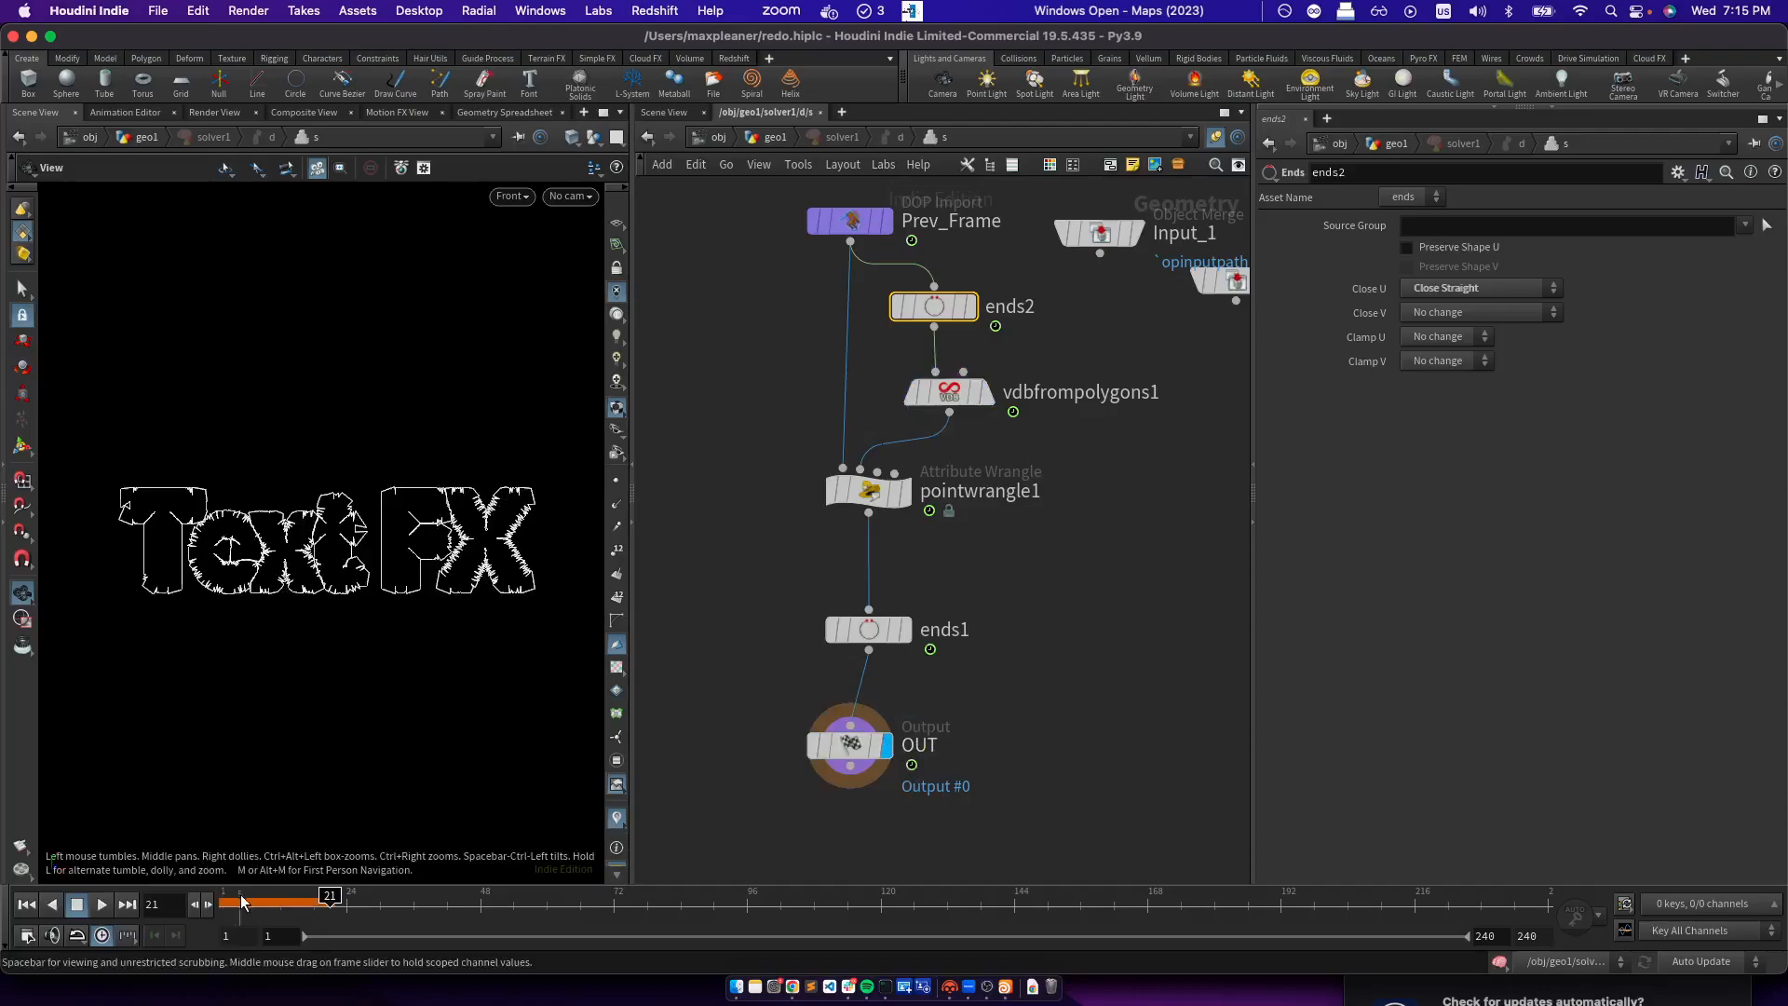
left_click(240, 900)
left_click(107, 902)
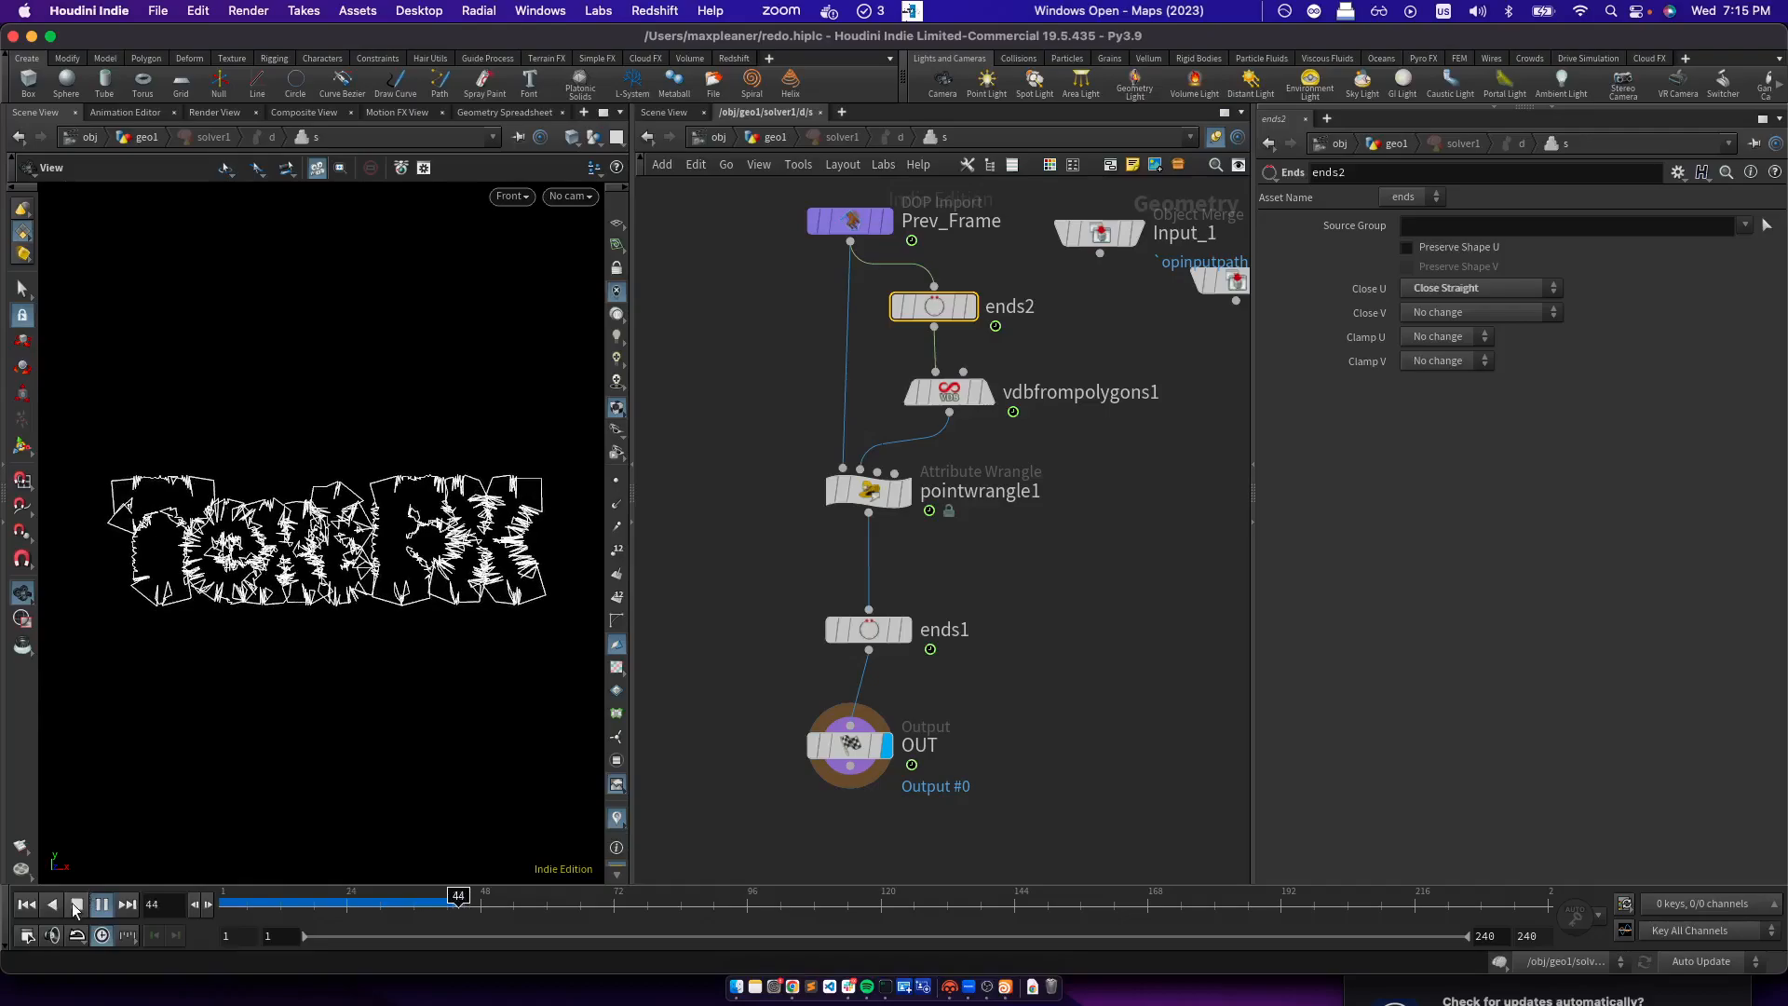
left_click(77, 908)
scroll(678, 607, "down", 3)
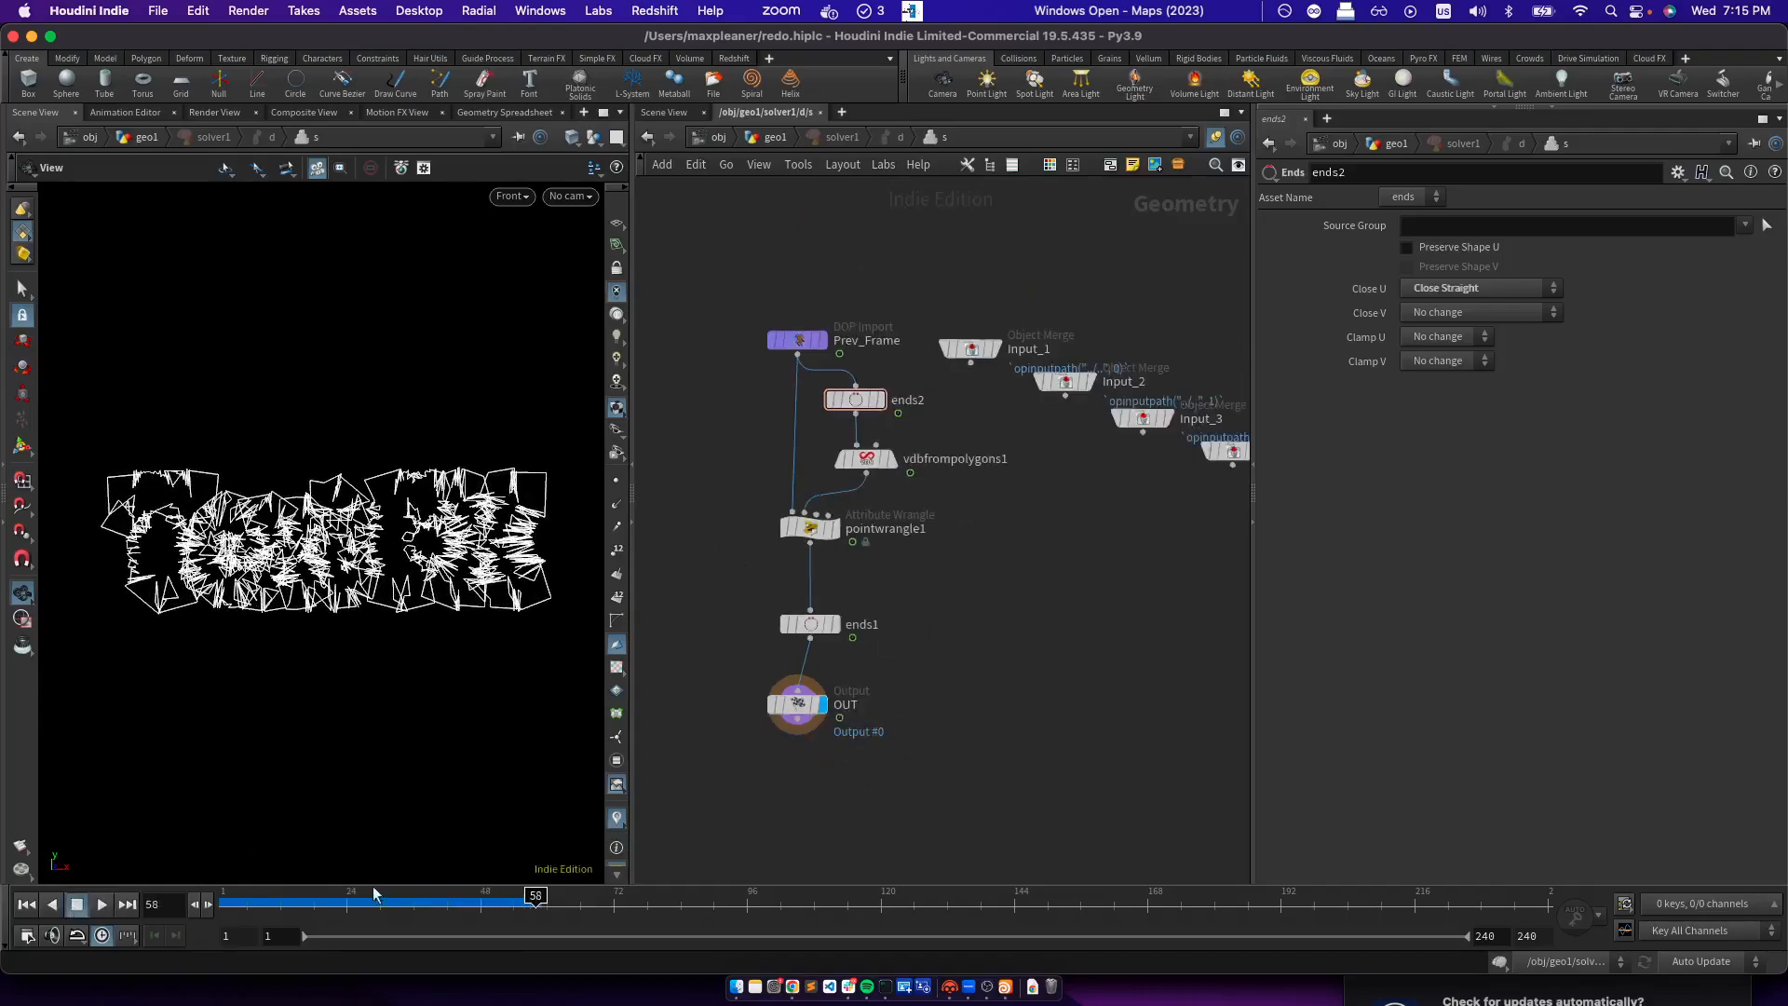
left_click_drag(344, 908, 218, 894)
Move the nodes below Prev_Frame down and insert a Null on both wires leaving Prev_Frame
left_click_drag(1014, 747, 859, 528)
left_click(879, 462)
left_click_drag(781, 464, 890, 465)
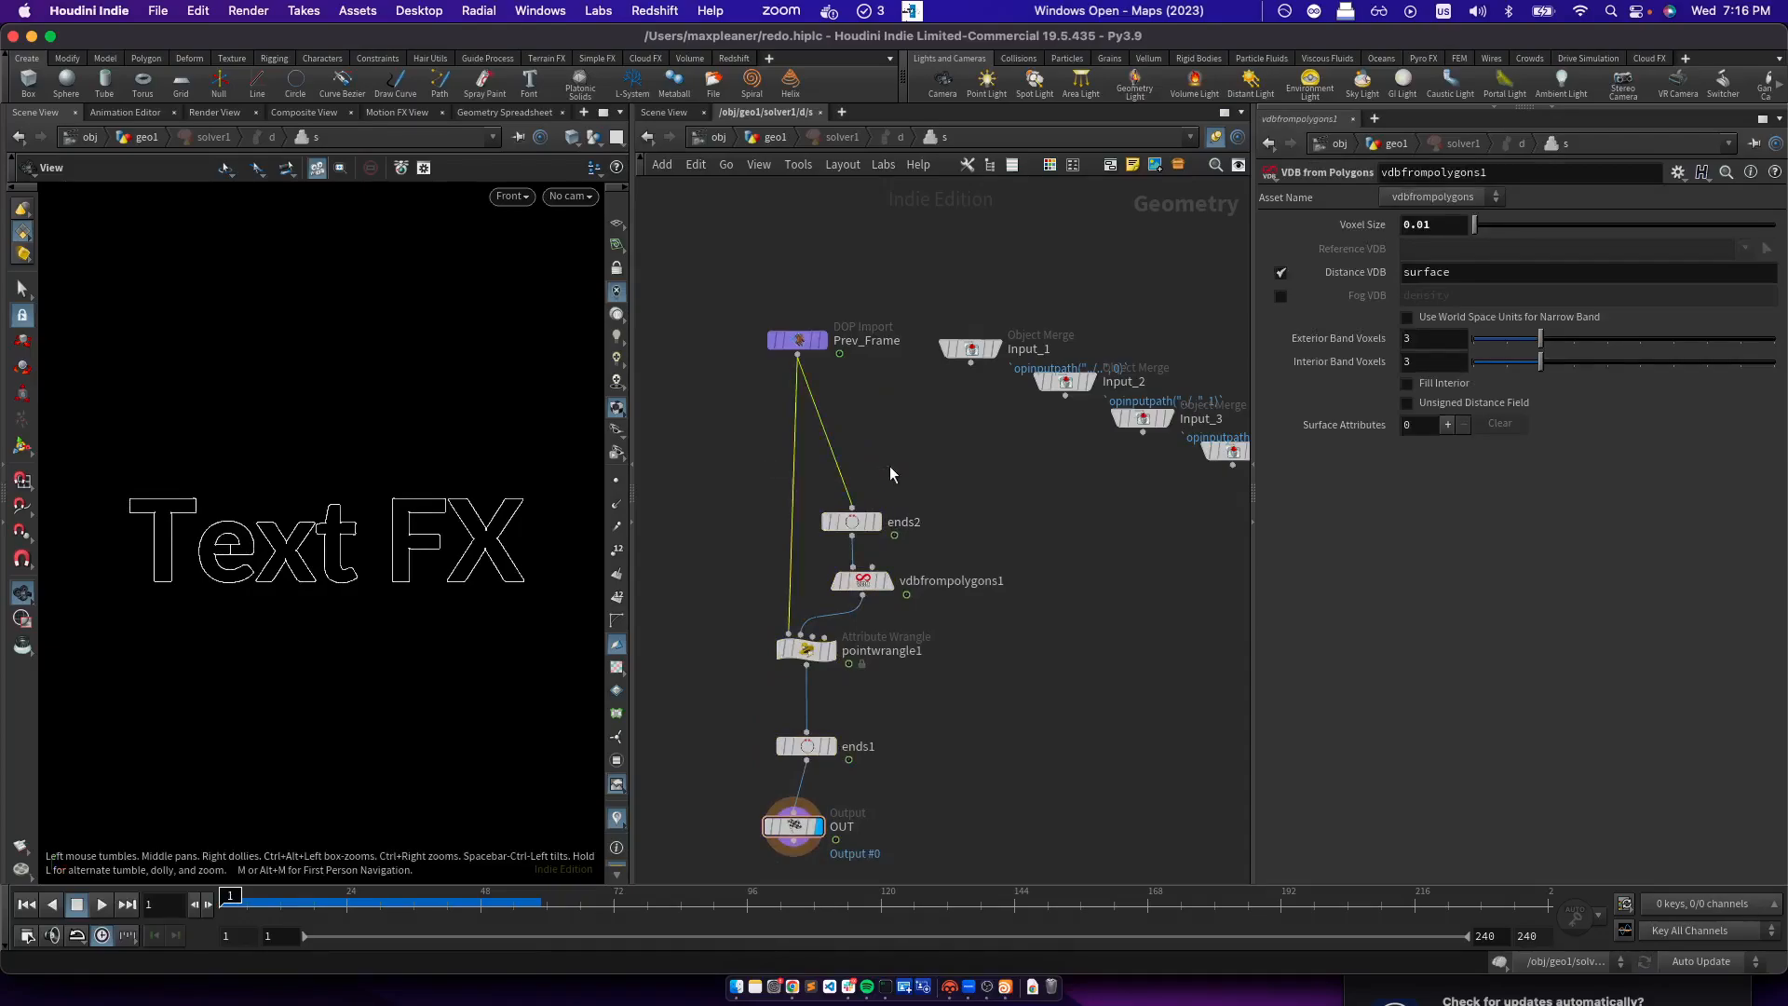
key("Tab")
type("null")
key("Return")
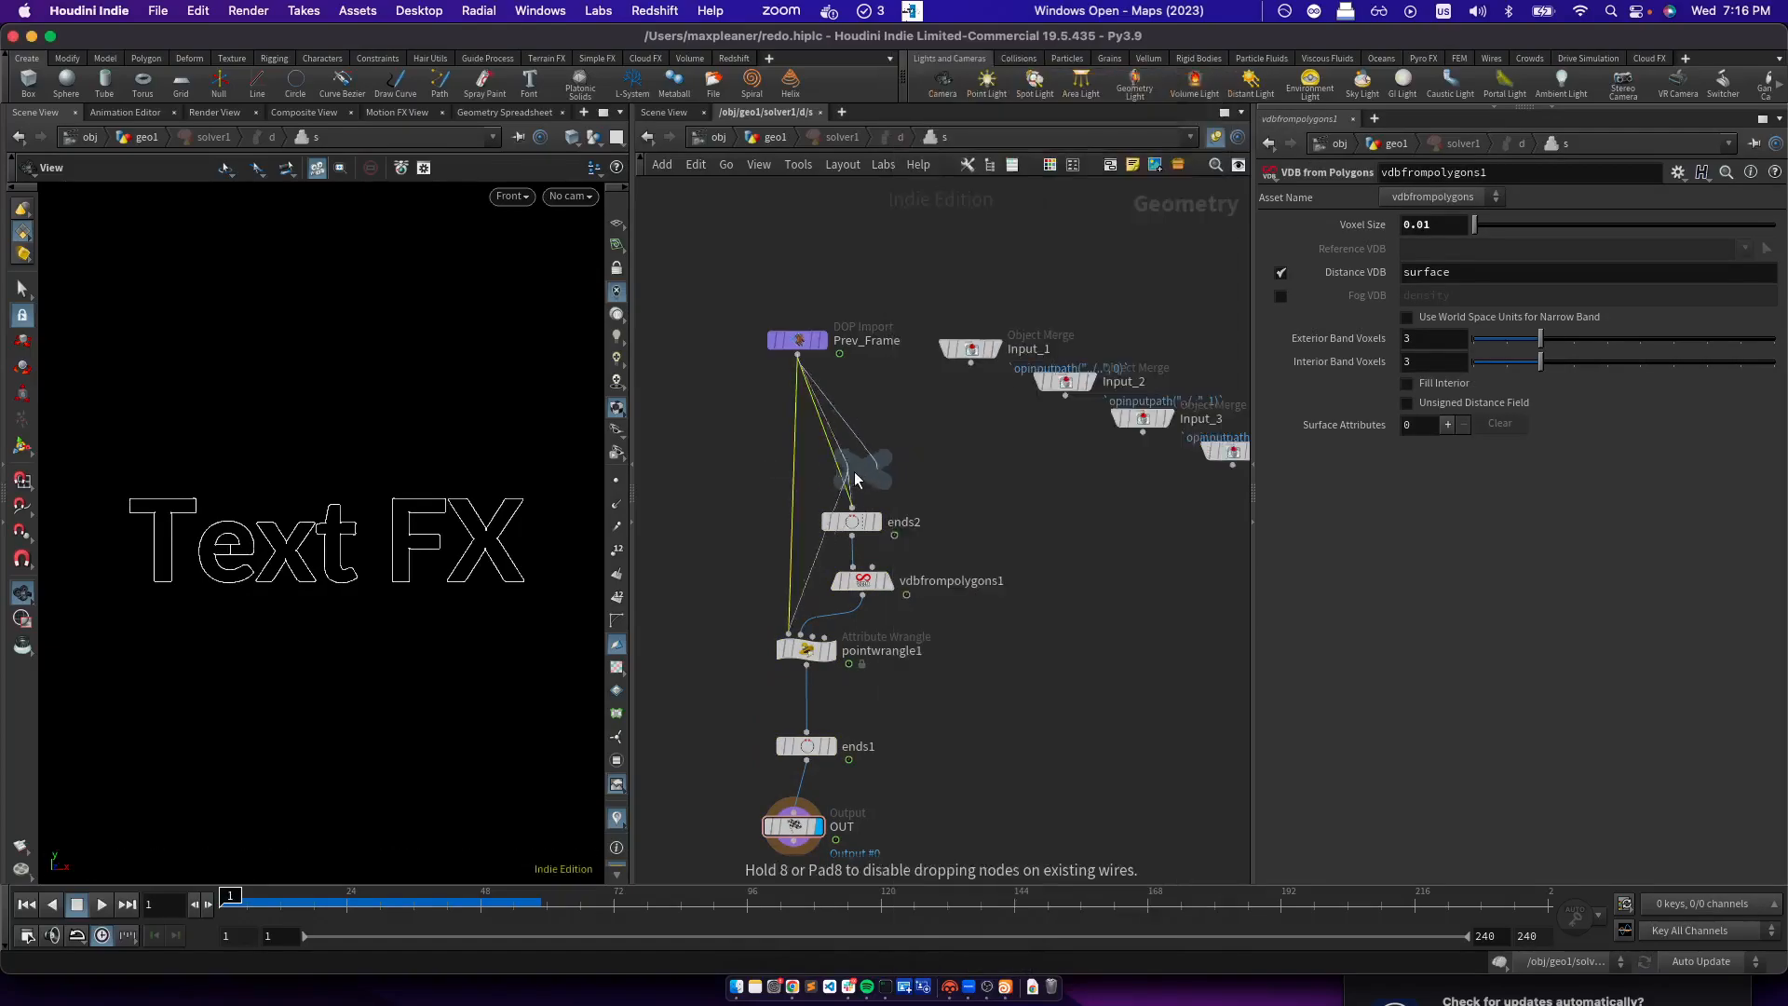
left_click(825, 475)
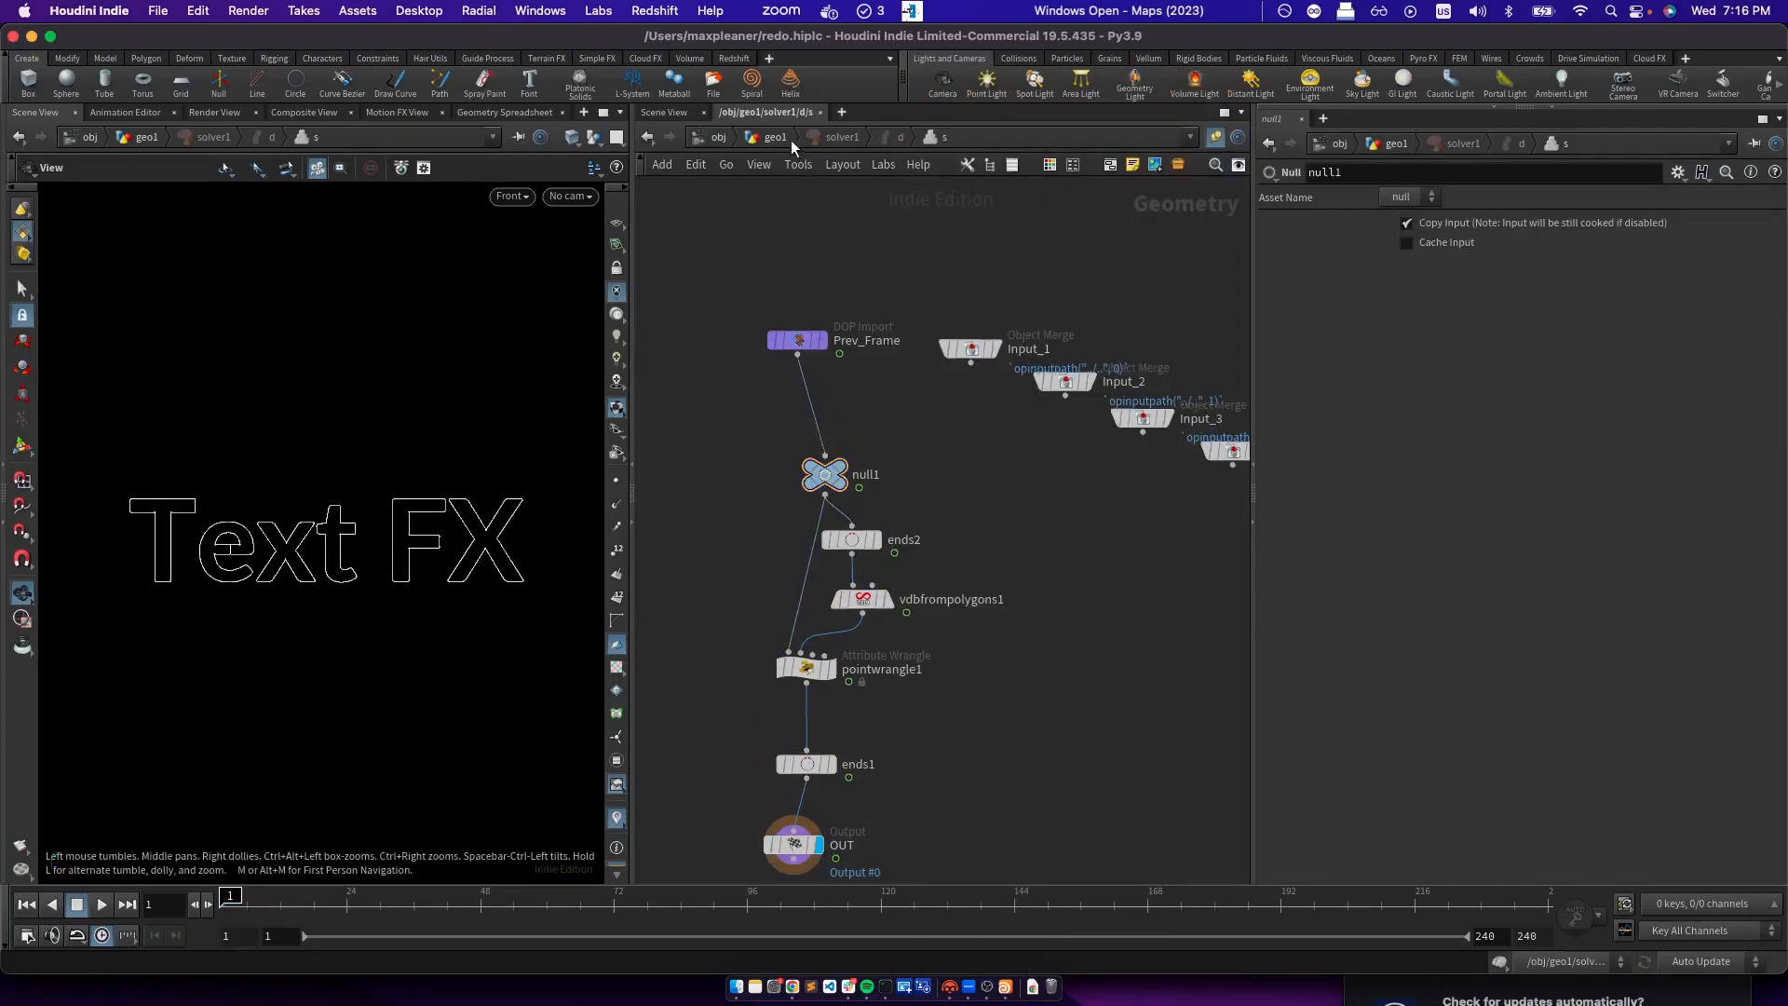
Copy the Resample node from geo1 and paste it inside the solver on the wire between Prev_Frame and the Null
left_click(774, 137)
left_click(862, 476)
key("super+c")
left_click(859, 573)
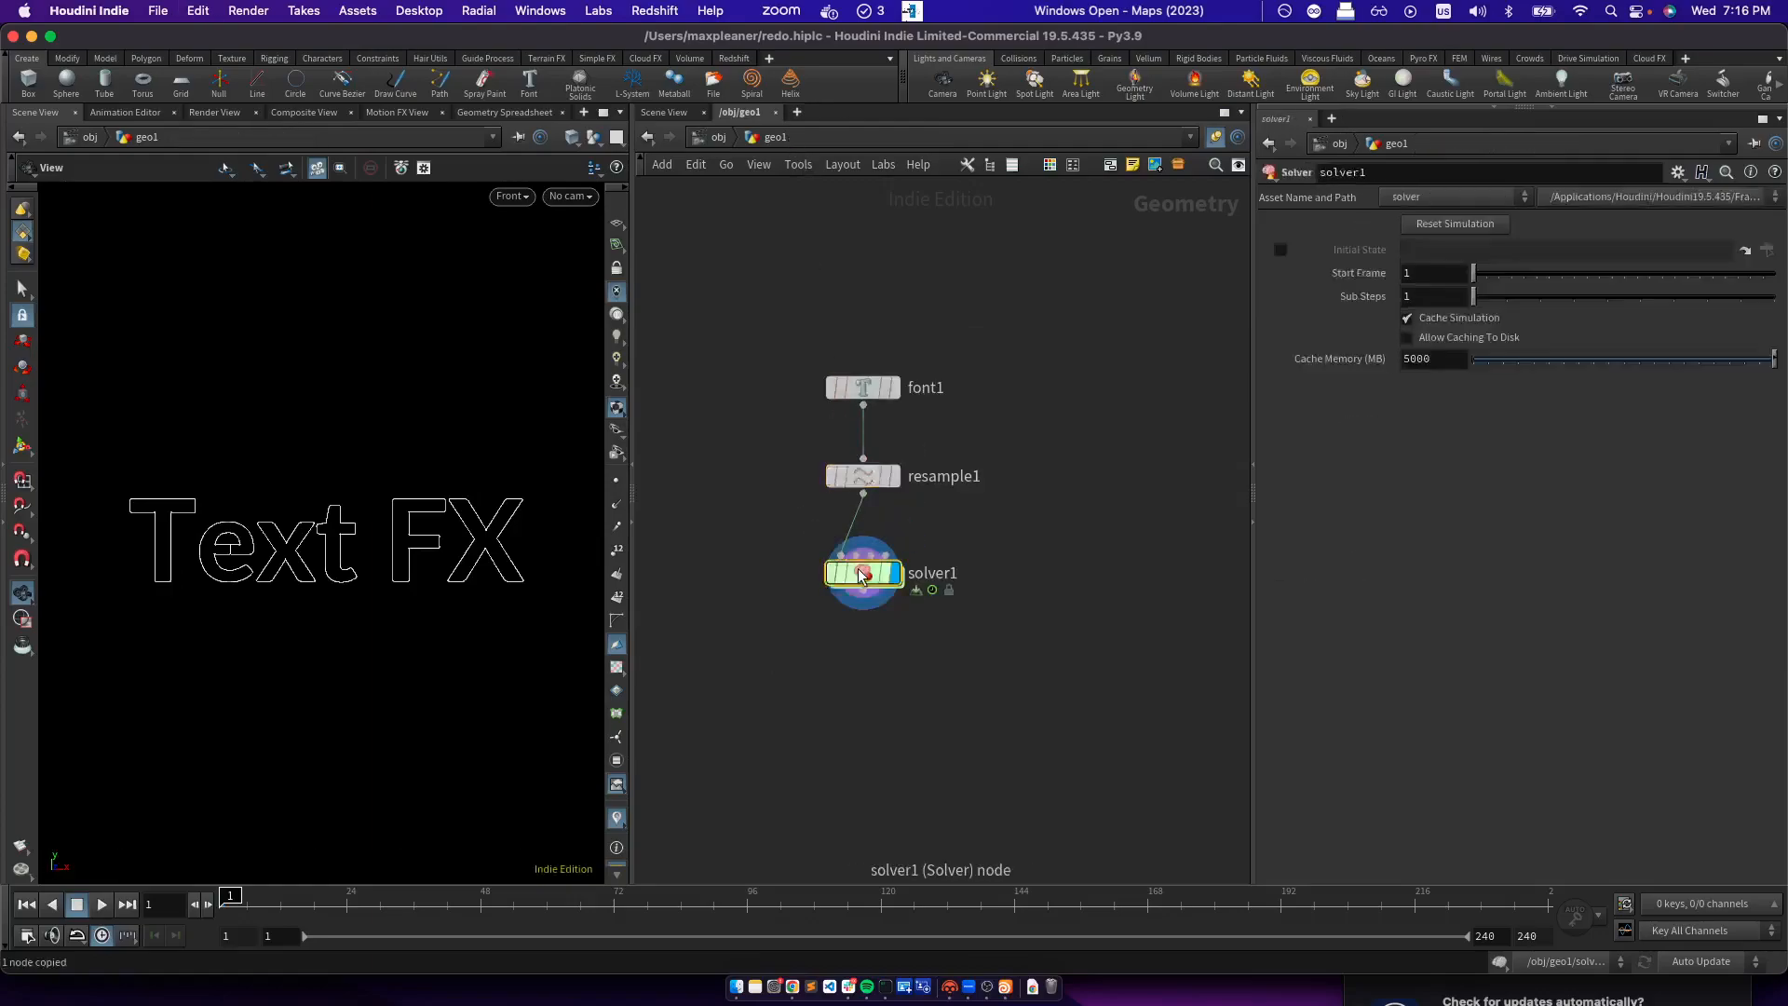
double_click(858, 573)
key("super+v")
left_click(817, 417)
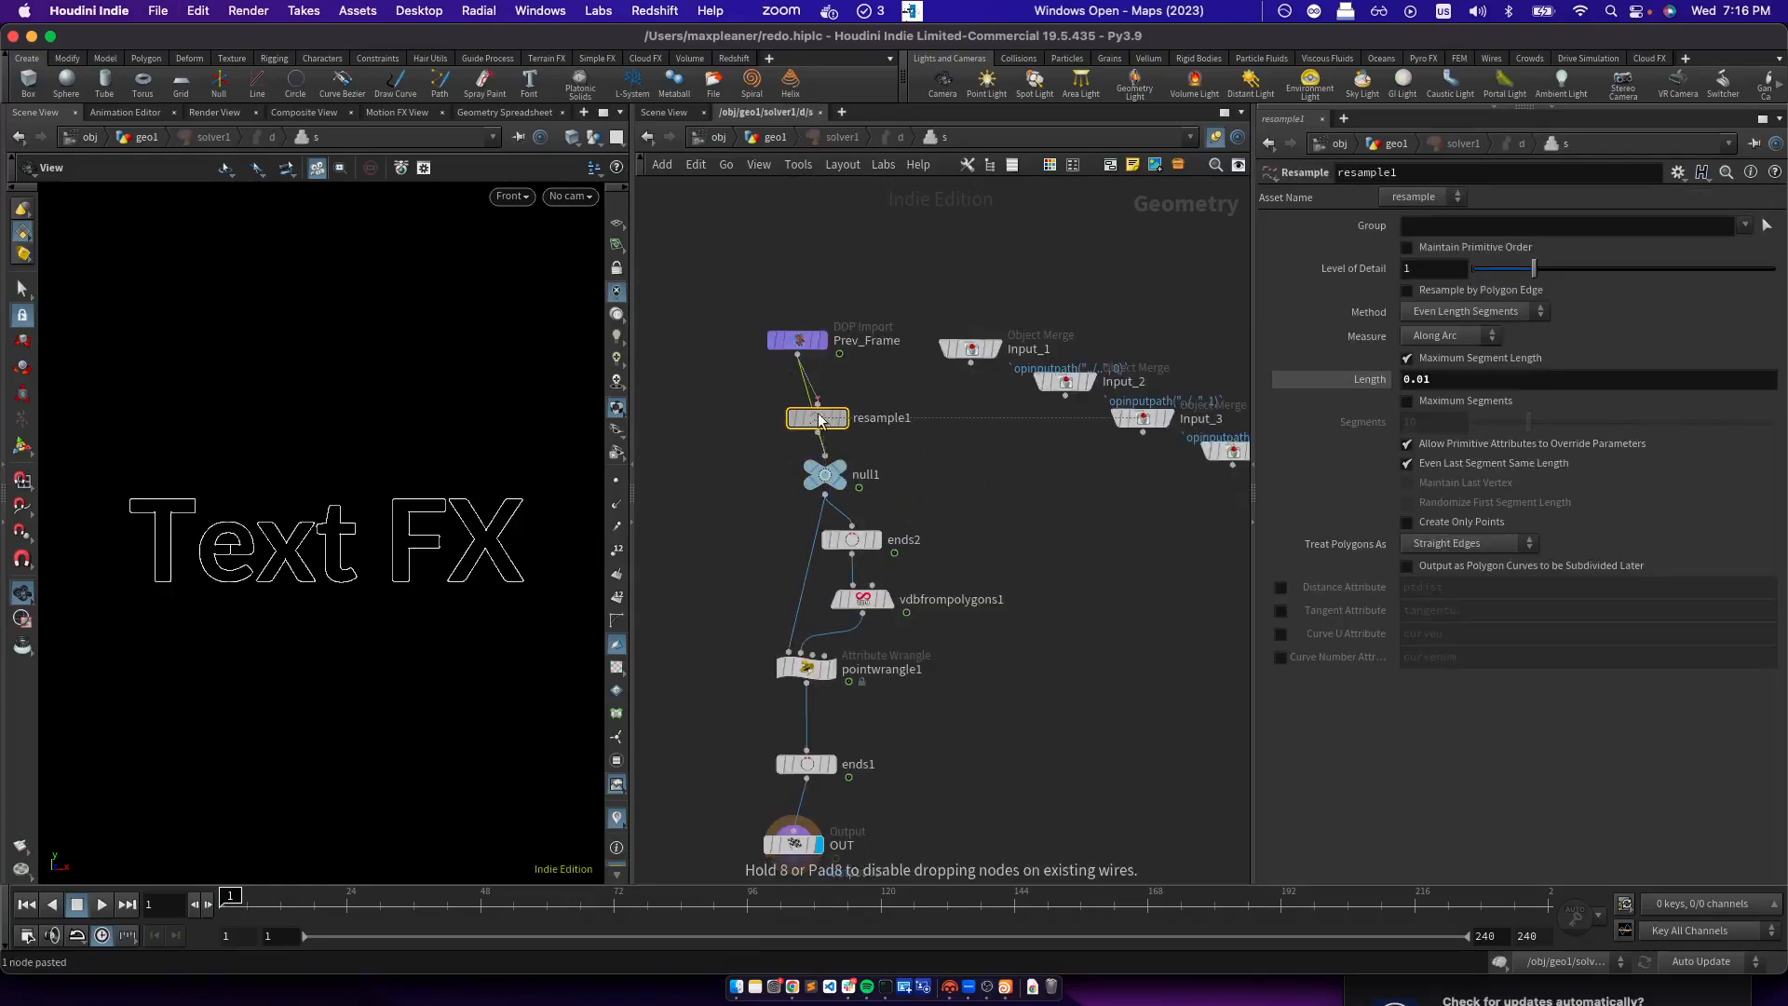
Play the simulation with the added Resample, stop it and examine the resulting outlines up close
middle_click_drag(1050, 734, 1059, 599)
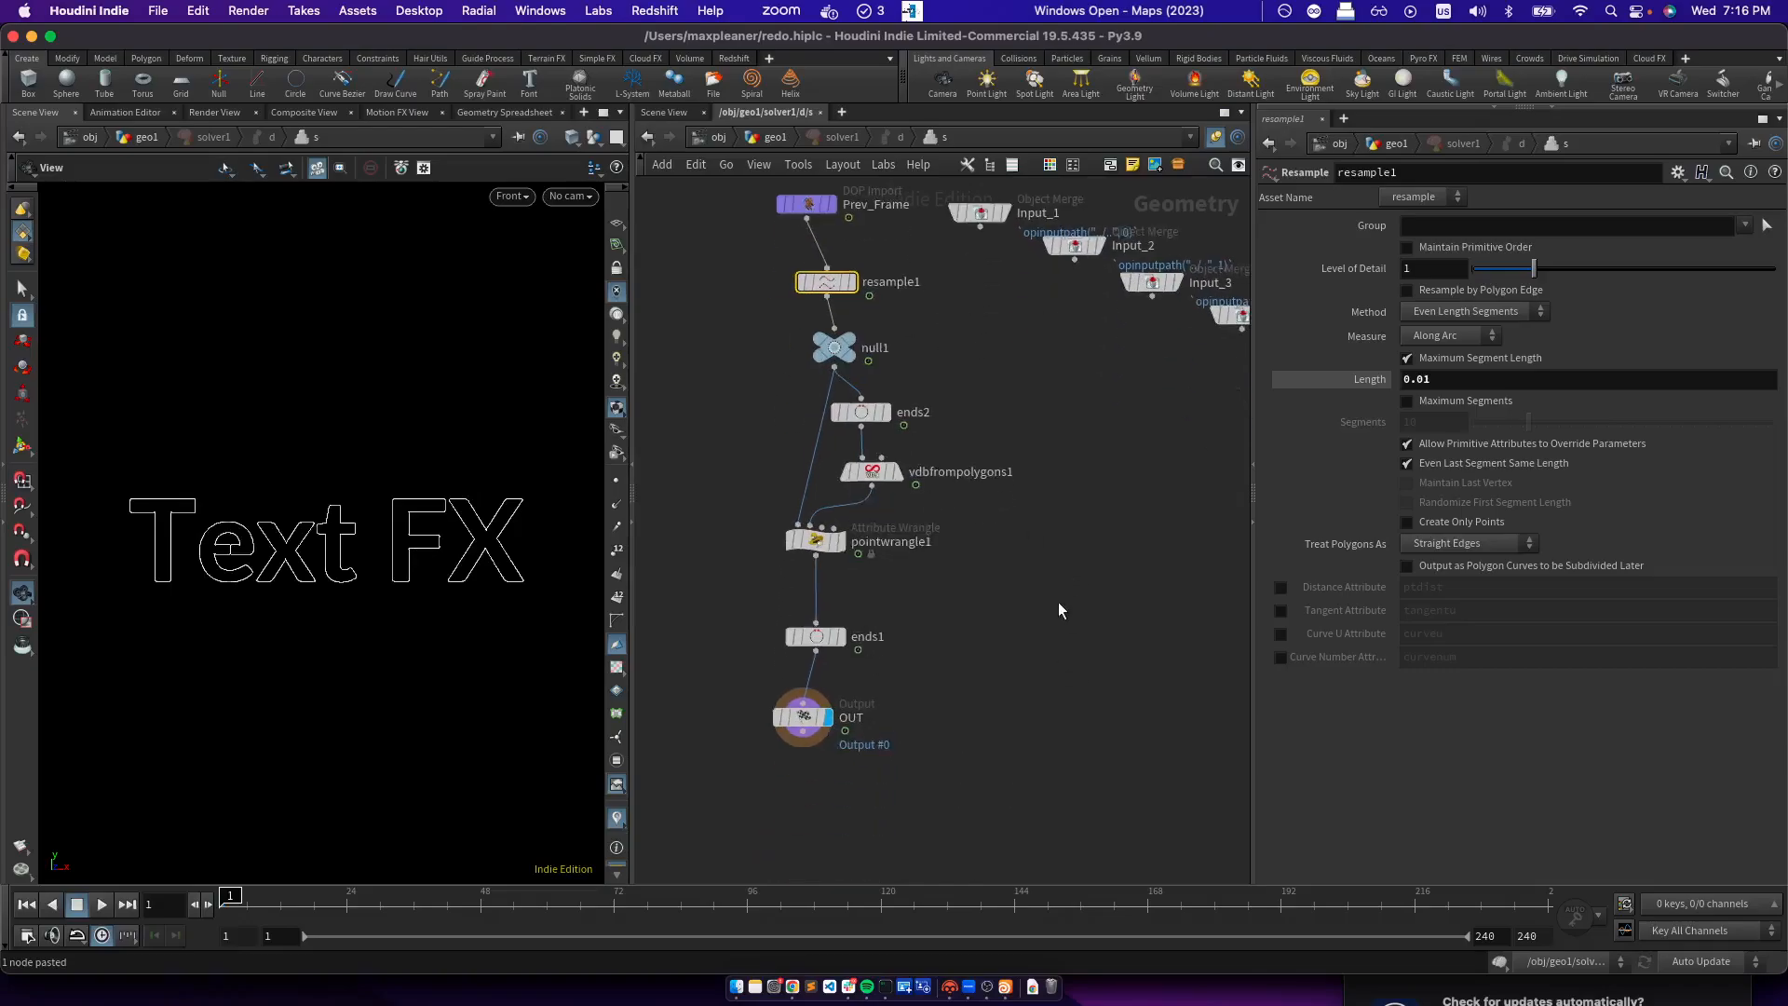
left_click(98, 905)
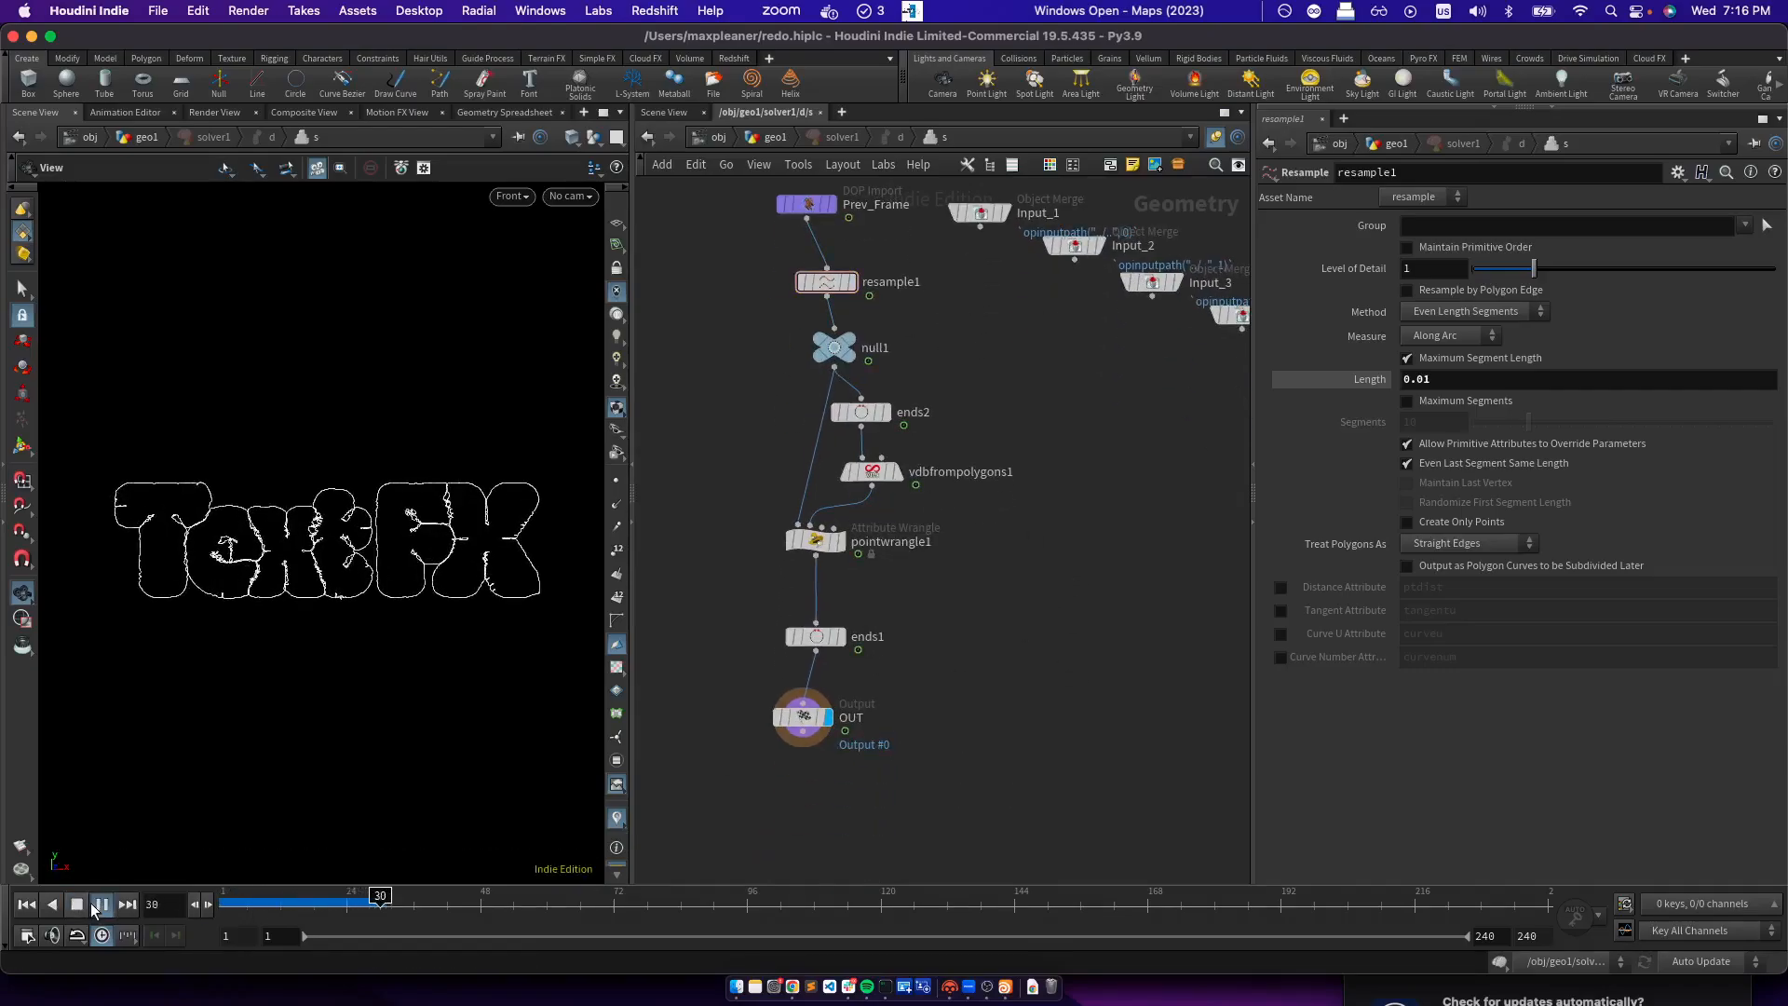
left_click(76, 905)
scroll(307, 566, "up", 10)
scroll(245, 576, "down", 6)
scroll(240, 575, "down", 3)
Move the node chain from Resample to OUT down, away from Prev_Frame
left_click_drag(1007, 782, 668, 293)
left_click_drag(826, 281, 819, 332)
left_click(991, 388)
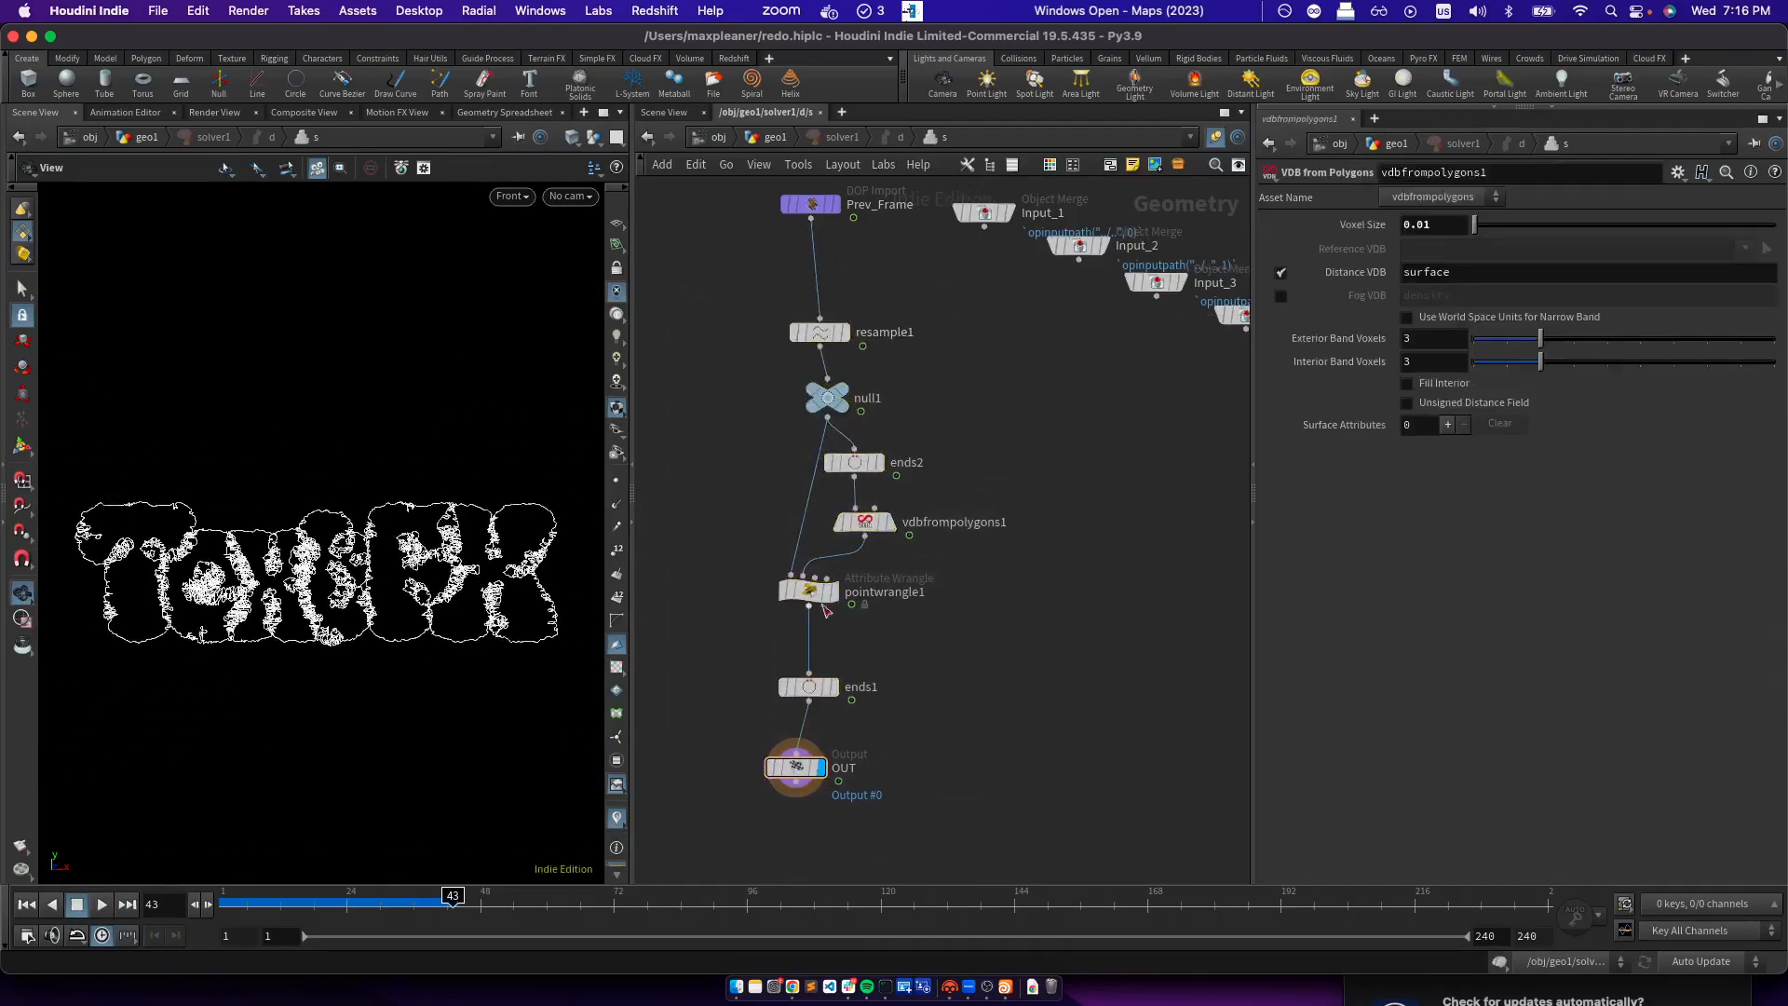
mouse_move(810, 598)
left_click(988, 987)
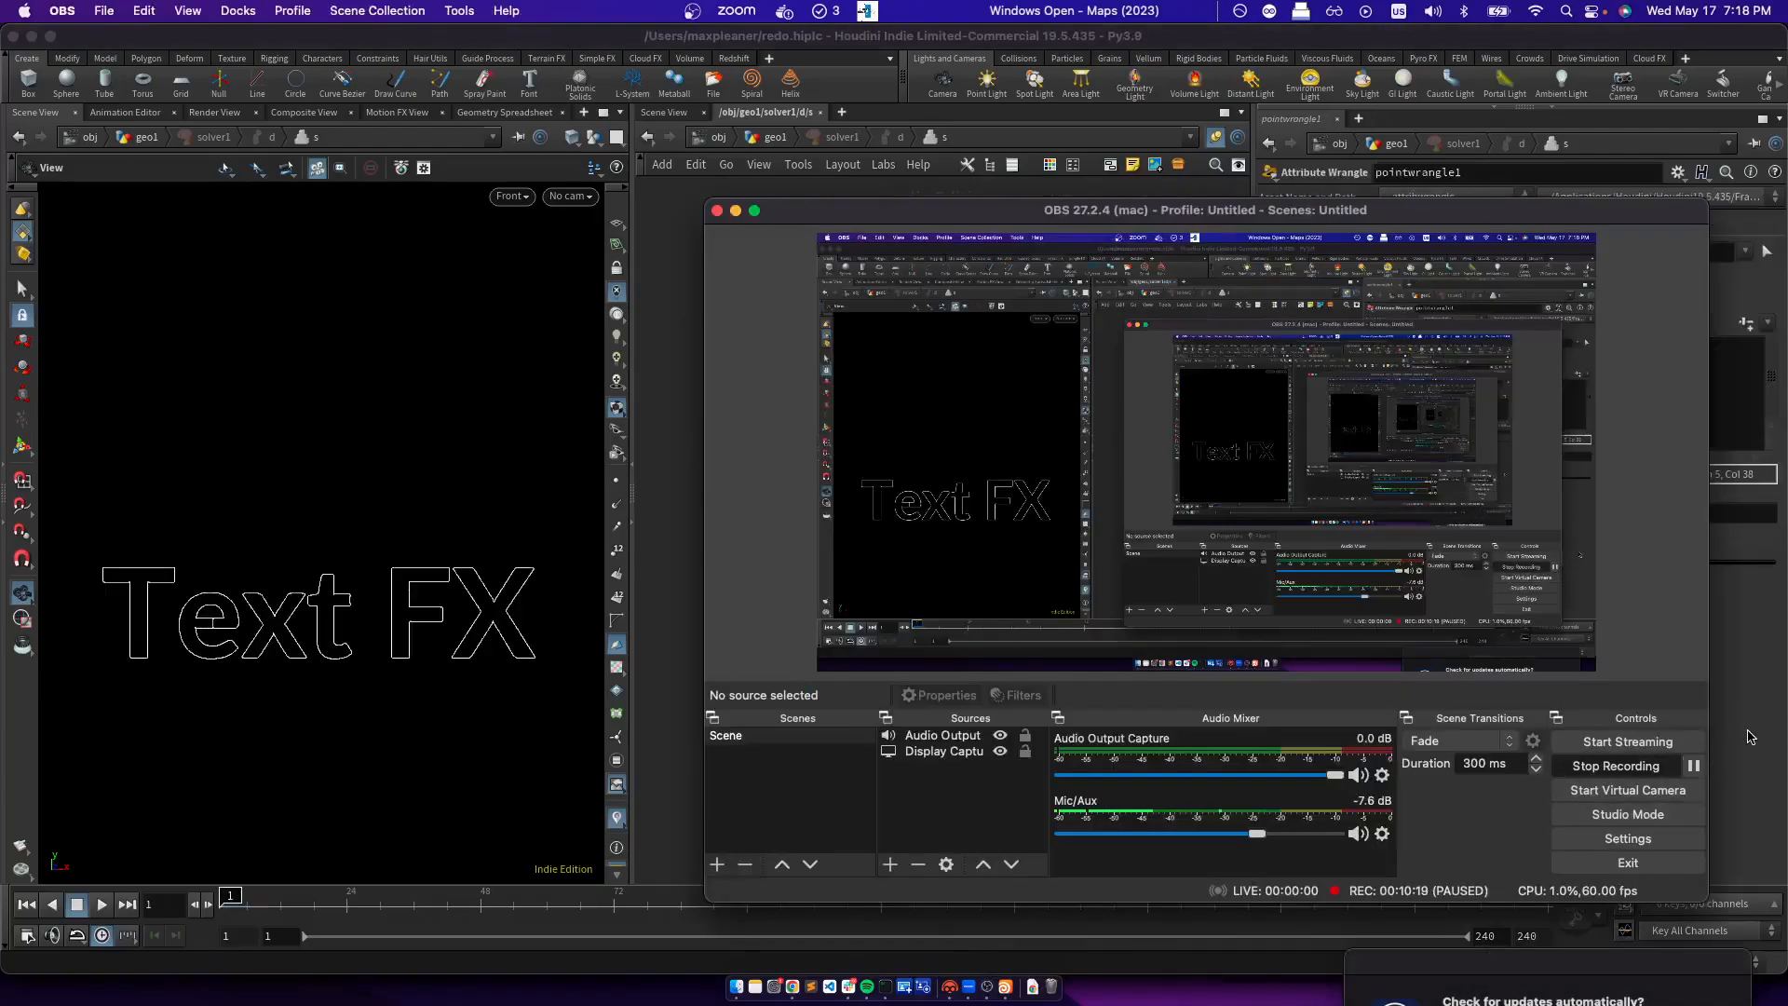
key("super+Tab")
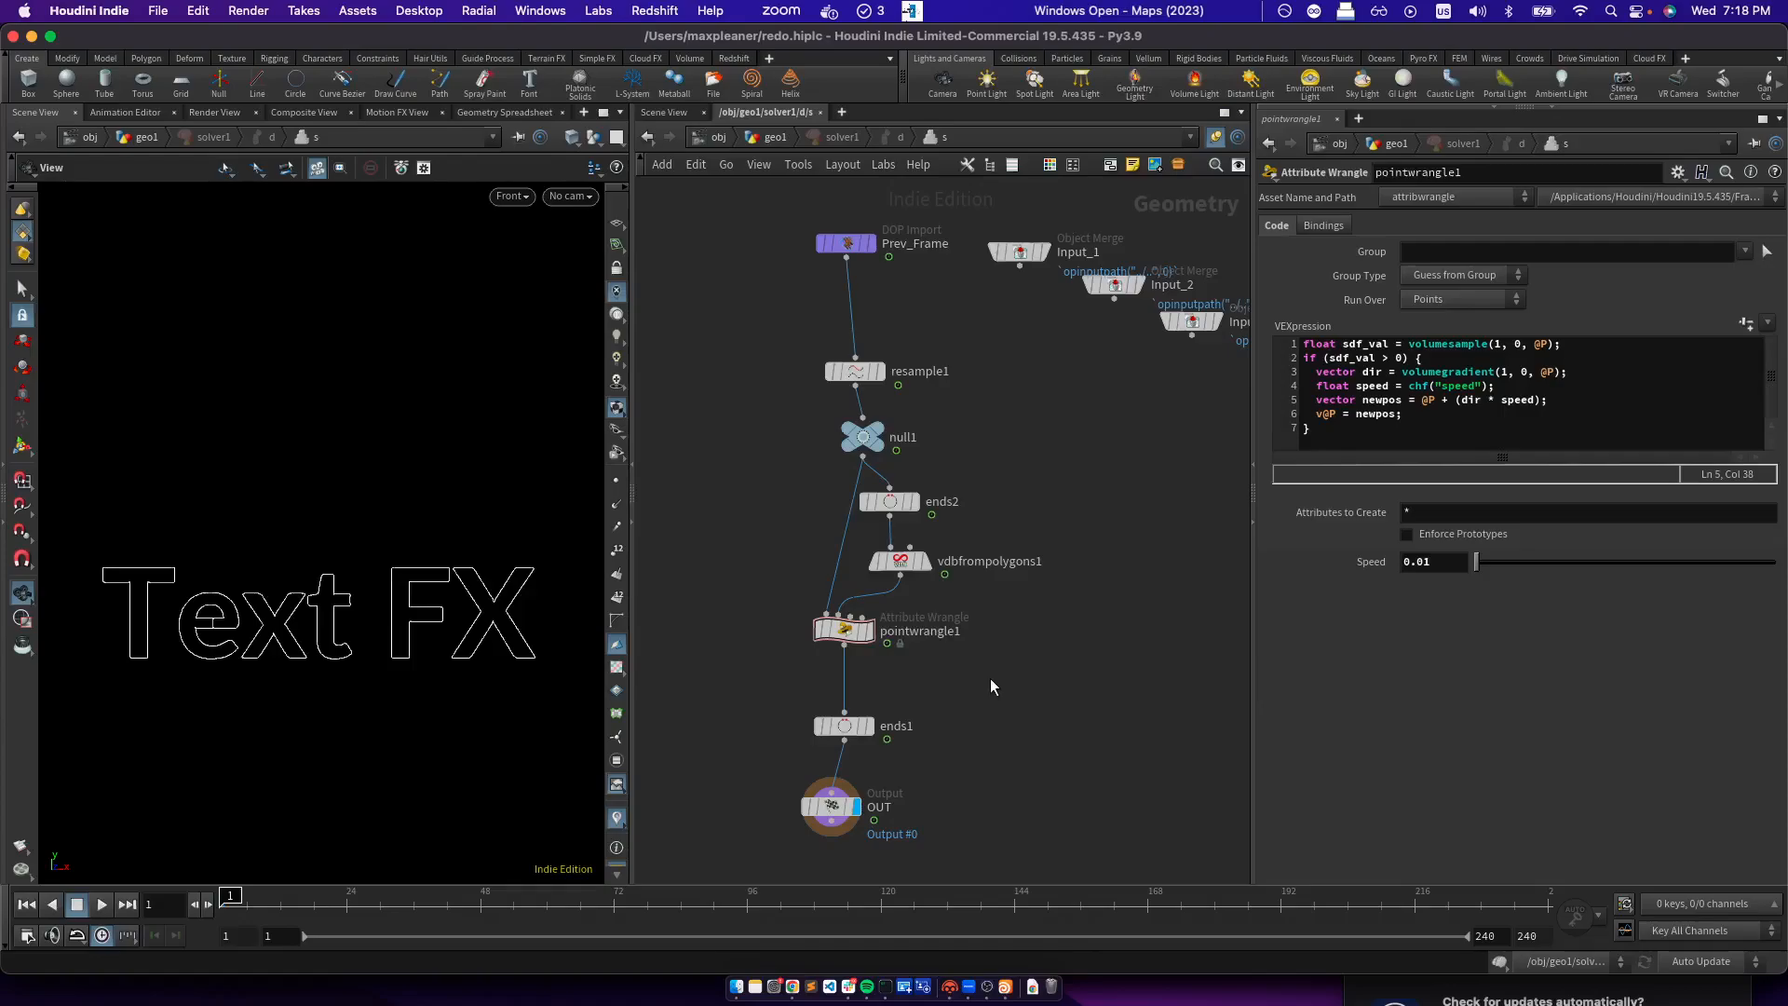
Play the simulation in a perspective view to examine how the outlines grow in depth
left_click_drag(301, 787, 279, 652)
left_click(102, 905)
left_click_drag(191, 696, 229, 727)
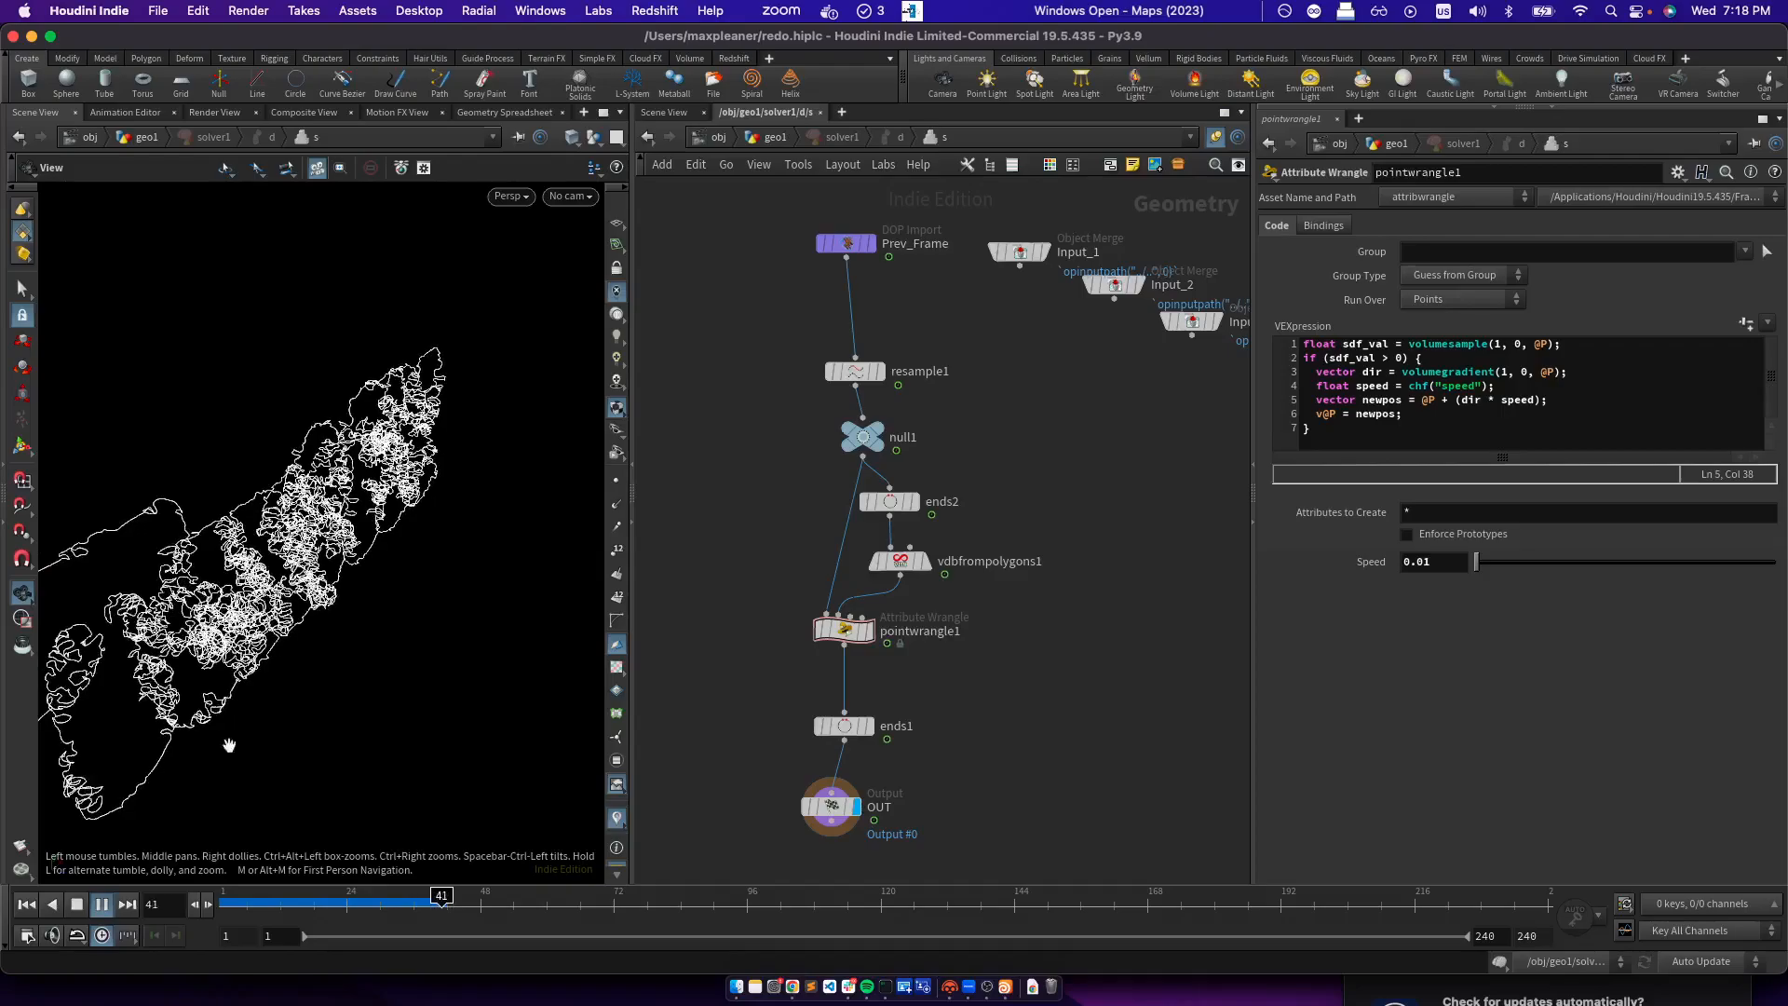
left_click(102, 904)
Add the line newpos.z = 0; below the newpos declaration in the Point Wrangle's VEX and rewind to frame 1
left_click(1551, 399)
key("Return")
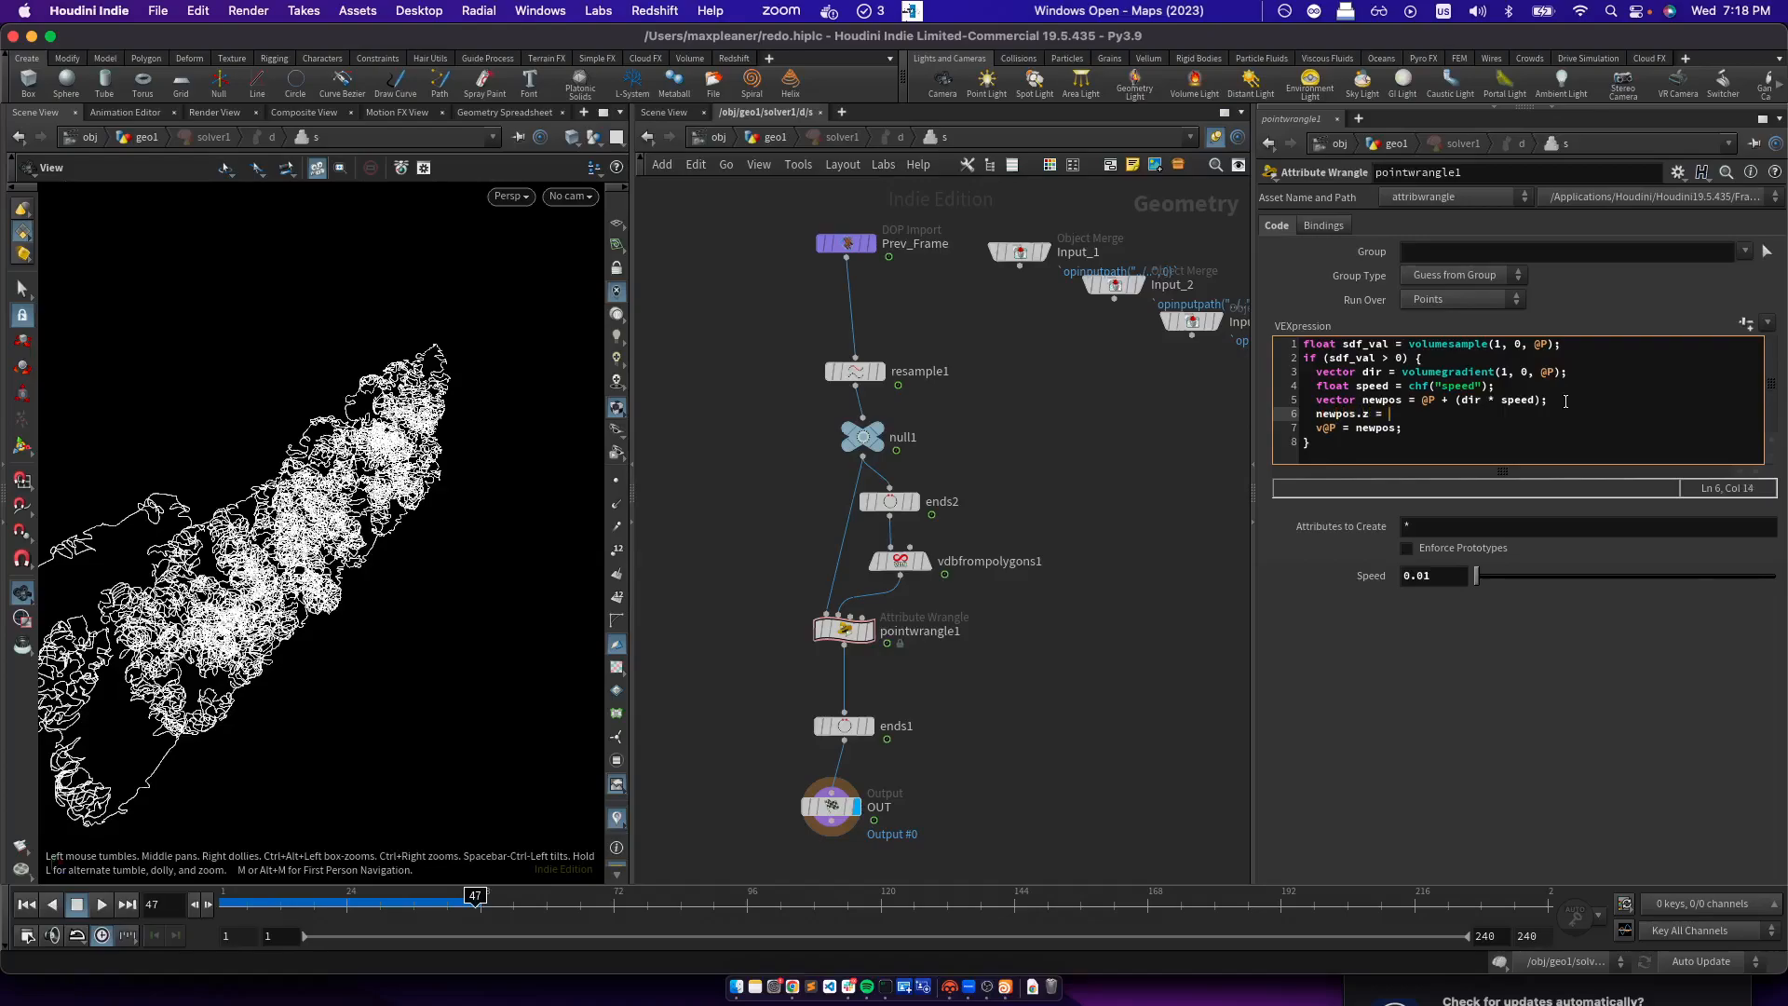
left_click_drag(250, 903, 221, 902)
Play the simulation, examine the outlines in the front view and stop playback
left_click(101, 909)
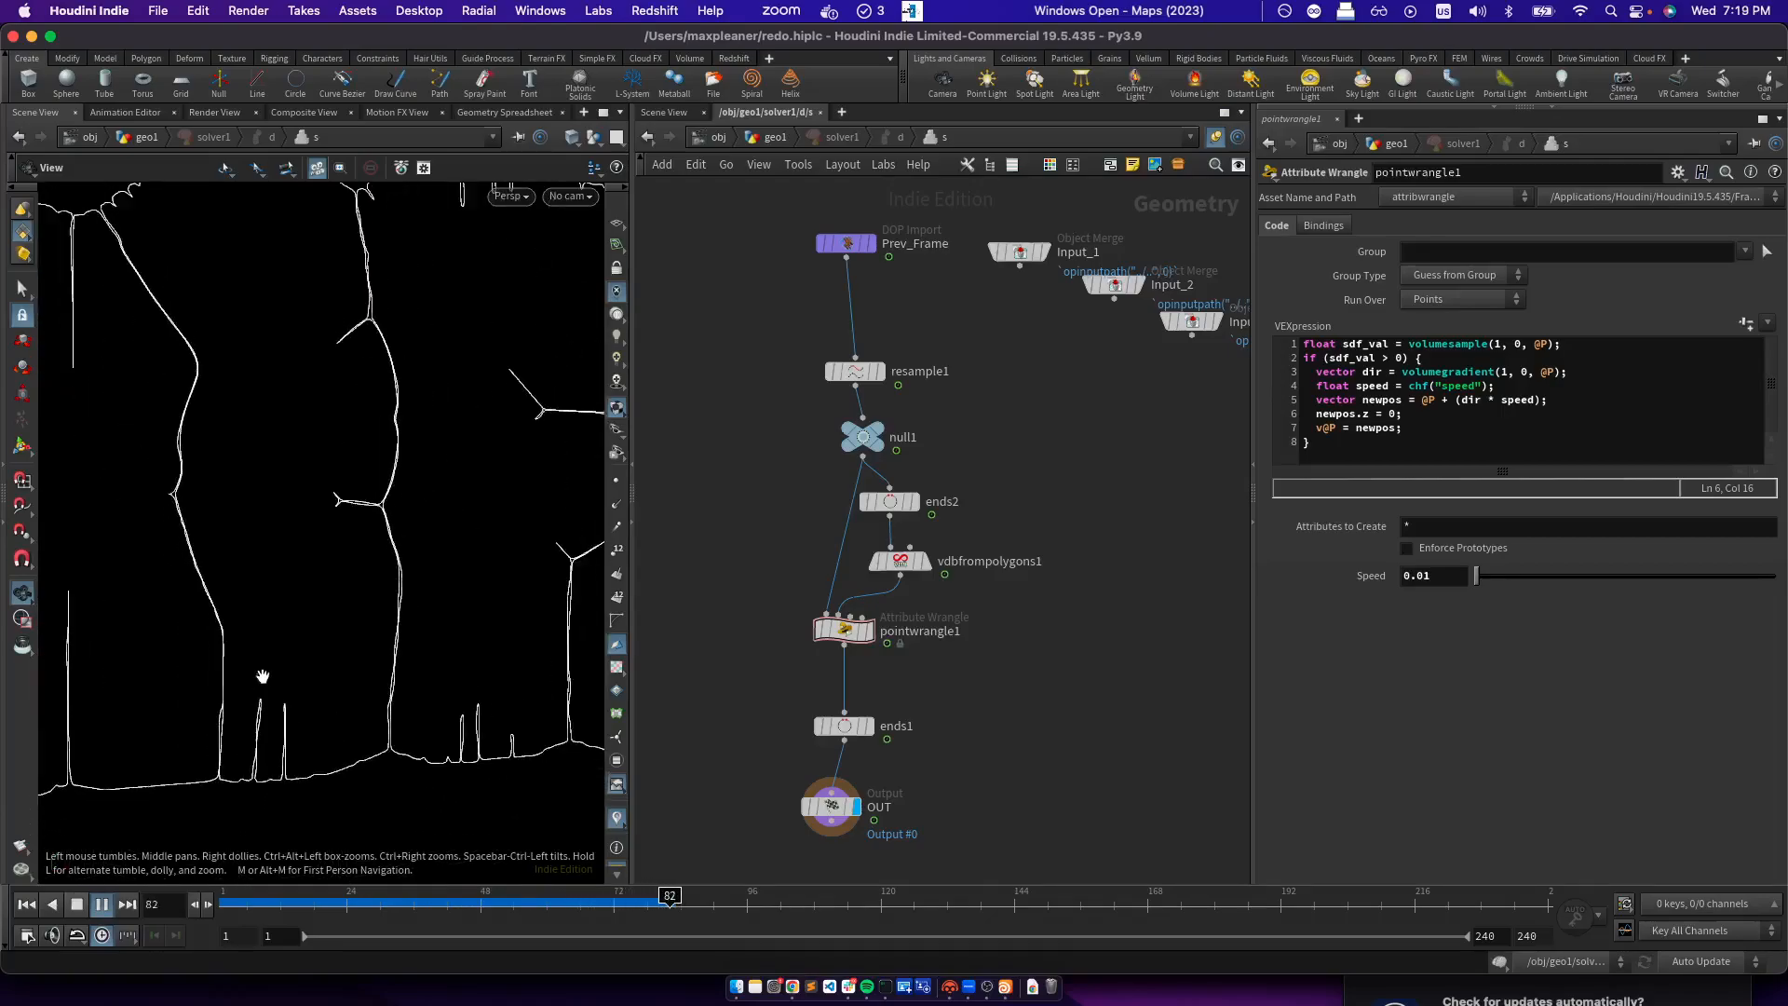
key("space+4")
key("space+3")
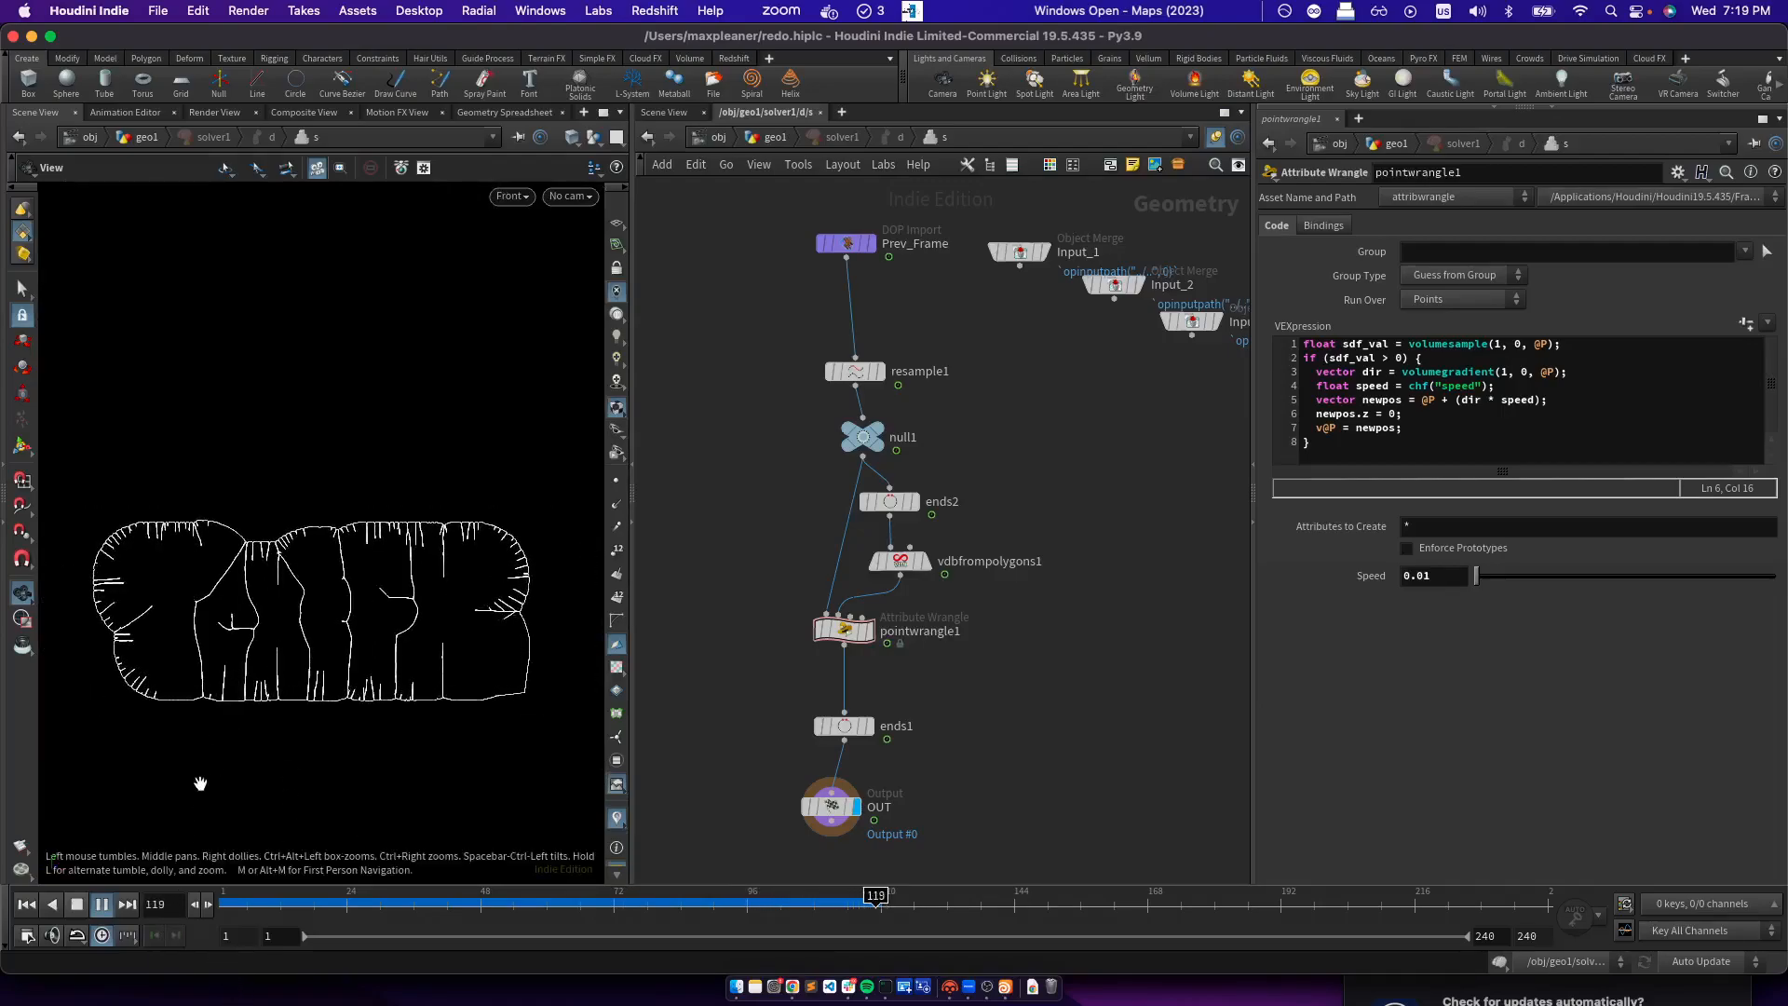
left_click(80, 899)
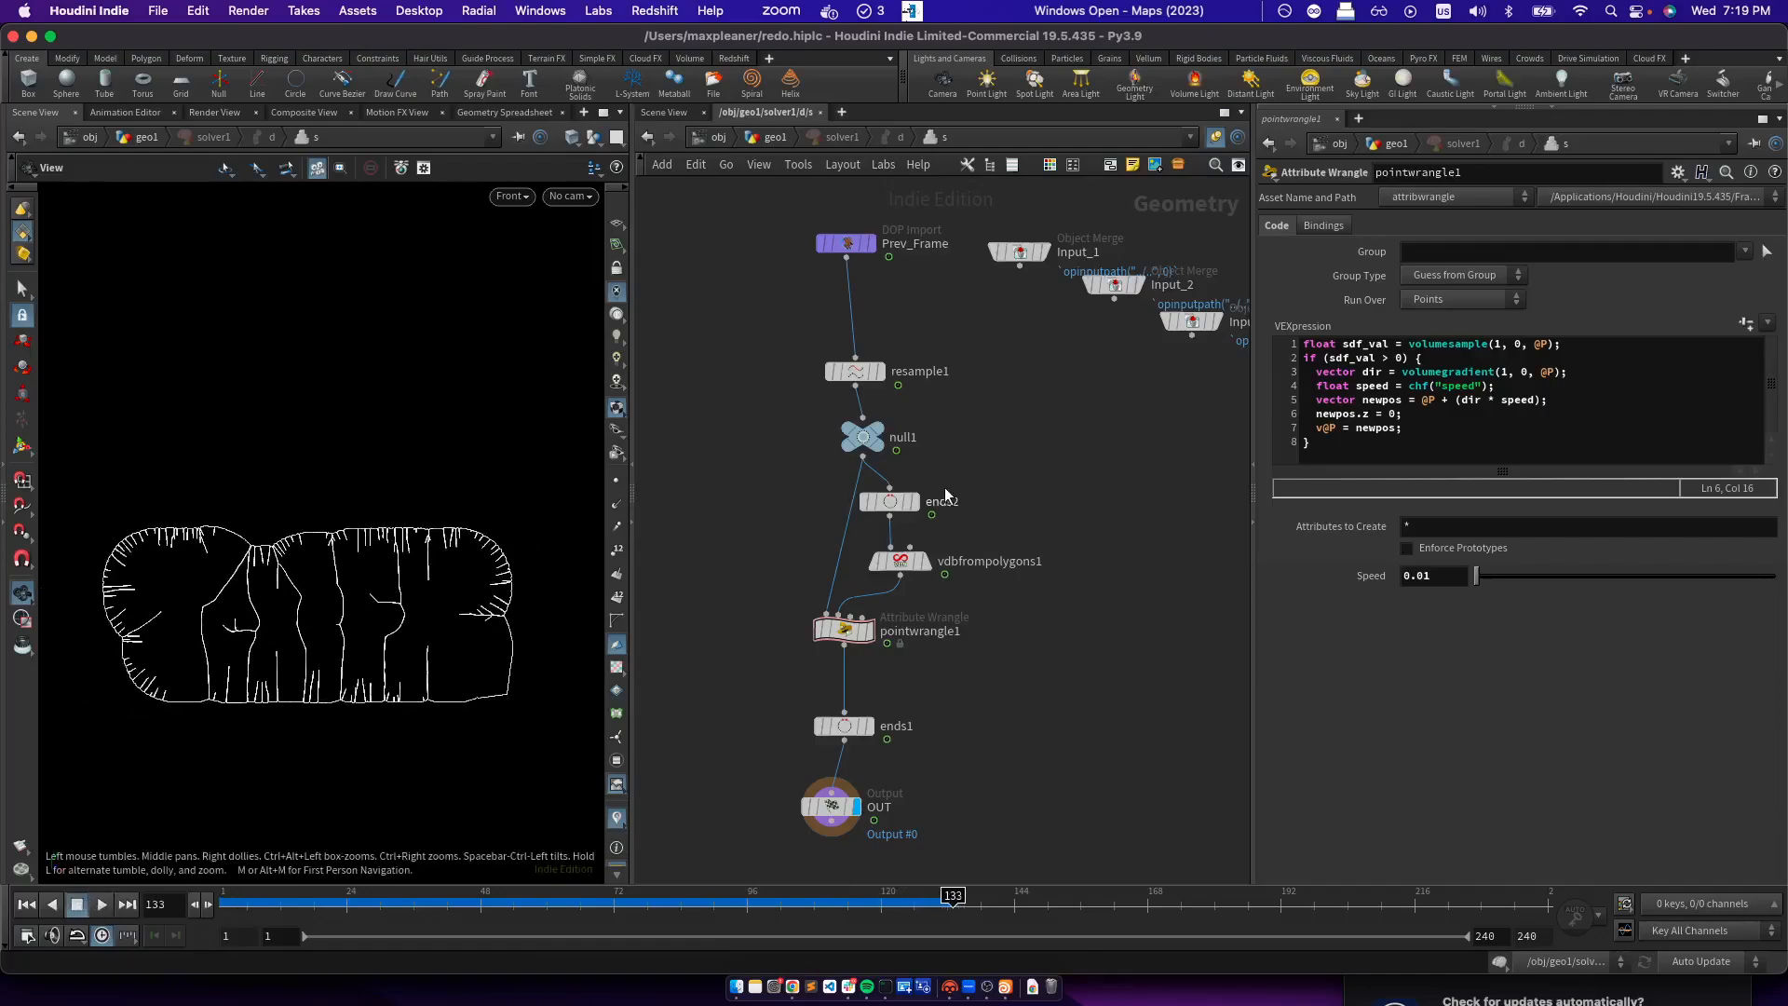
Set the Point Wrangle's Speed to 0.1 and replay the simulation from frame 1
mouse_move(898, 565)
key("Return")
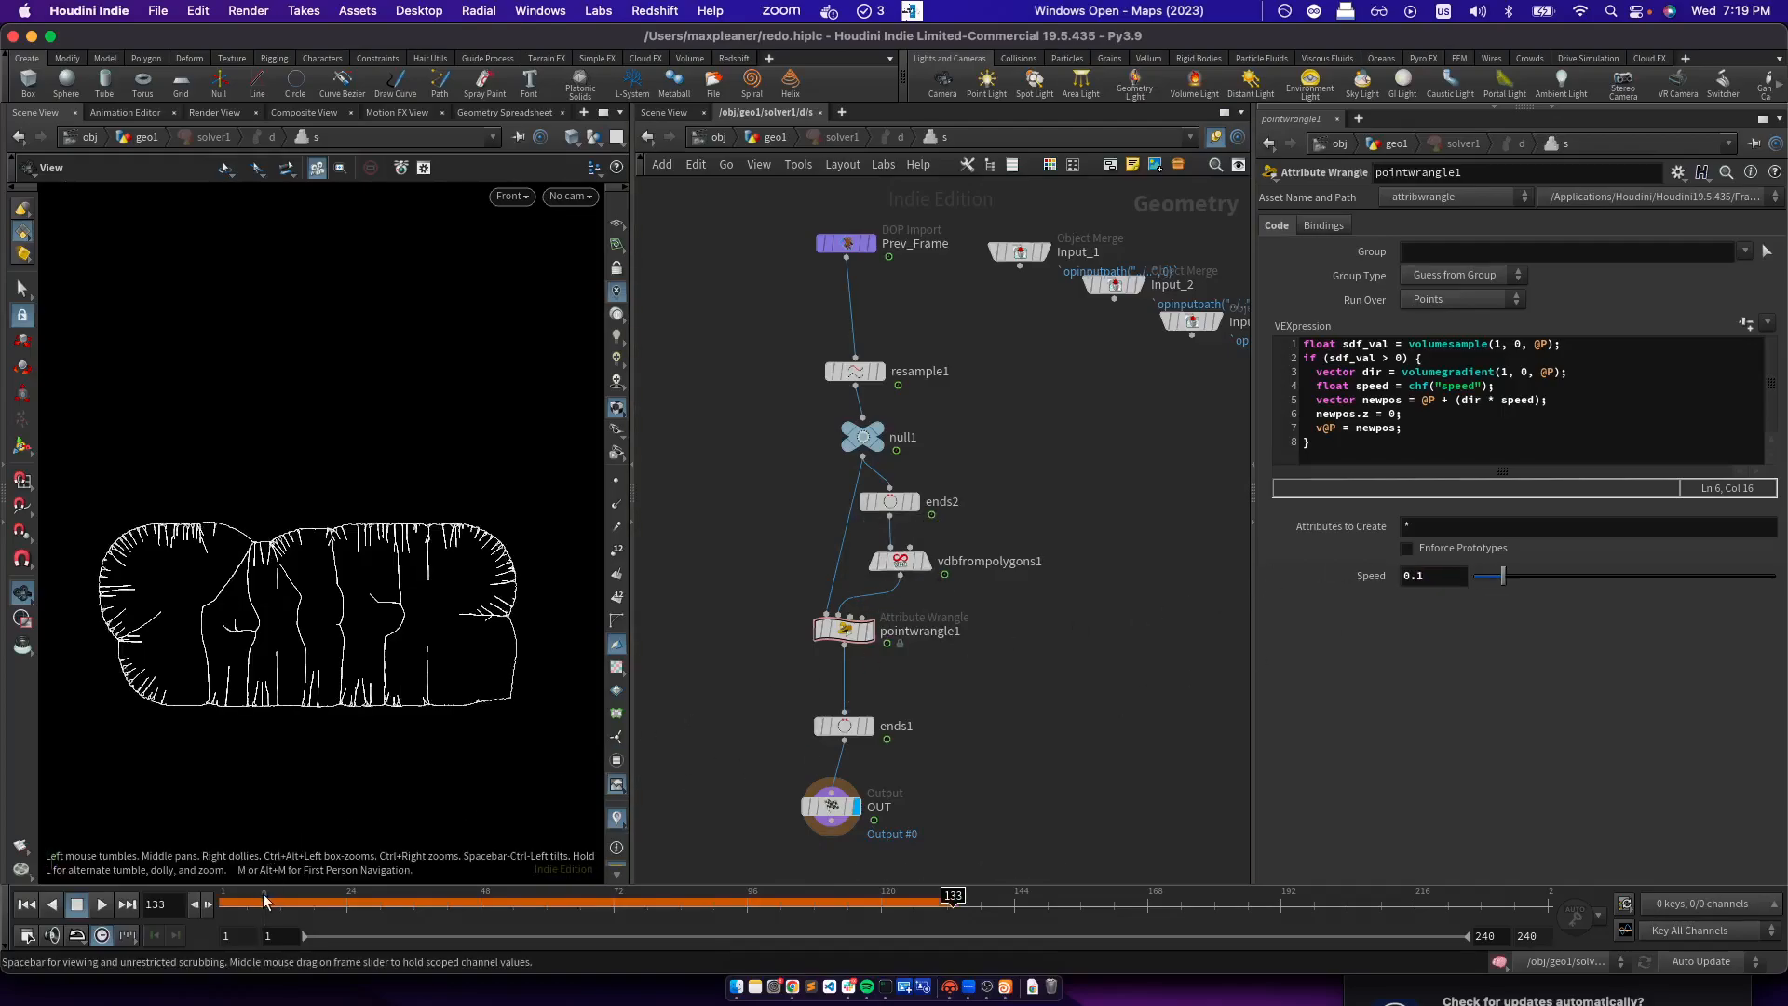
left_click(26, 904)
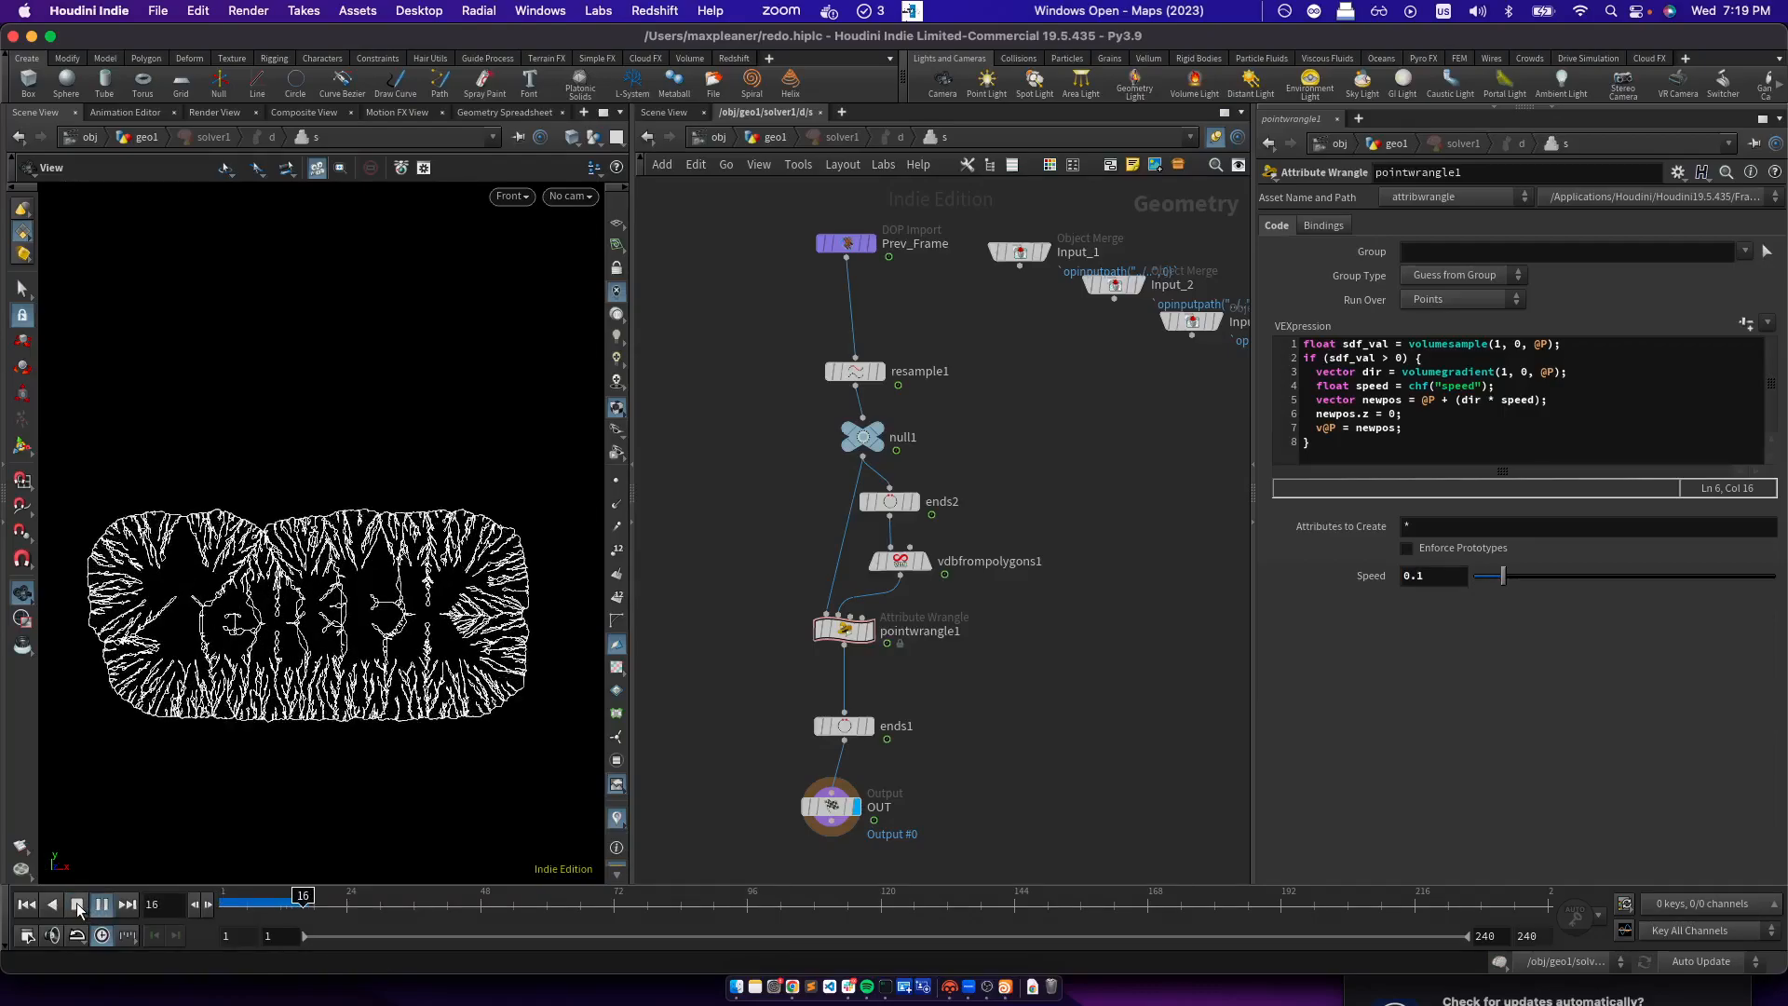
left_click(77, 904)
Examine the detail and overall shape of the growth pattern around the text in the front view
scroll(327, 557, "up", 2)
scroll(323, 599, "down", 4)
middle_click_drag(377, 616, 404, 627)
scroll(215, 622, "up", 4)
scroll(215, 623, "down", 4)
scroll(348, 645, "up", 2)
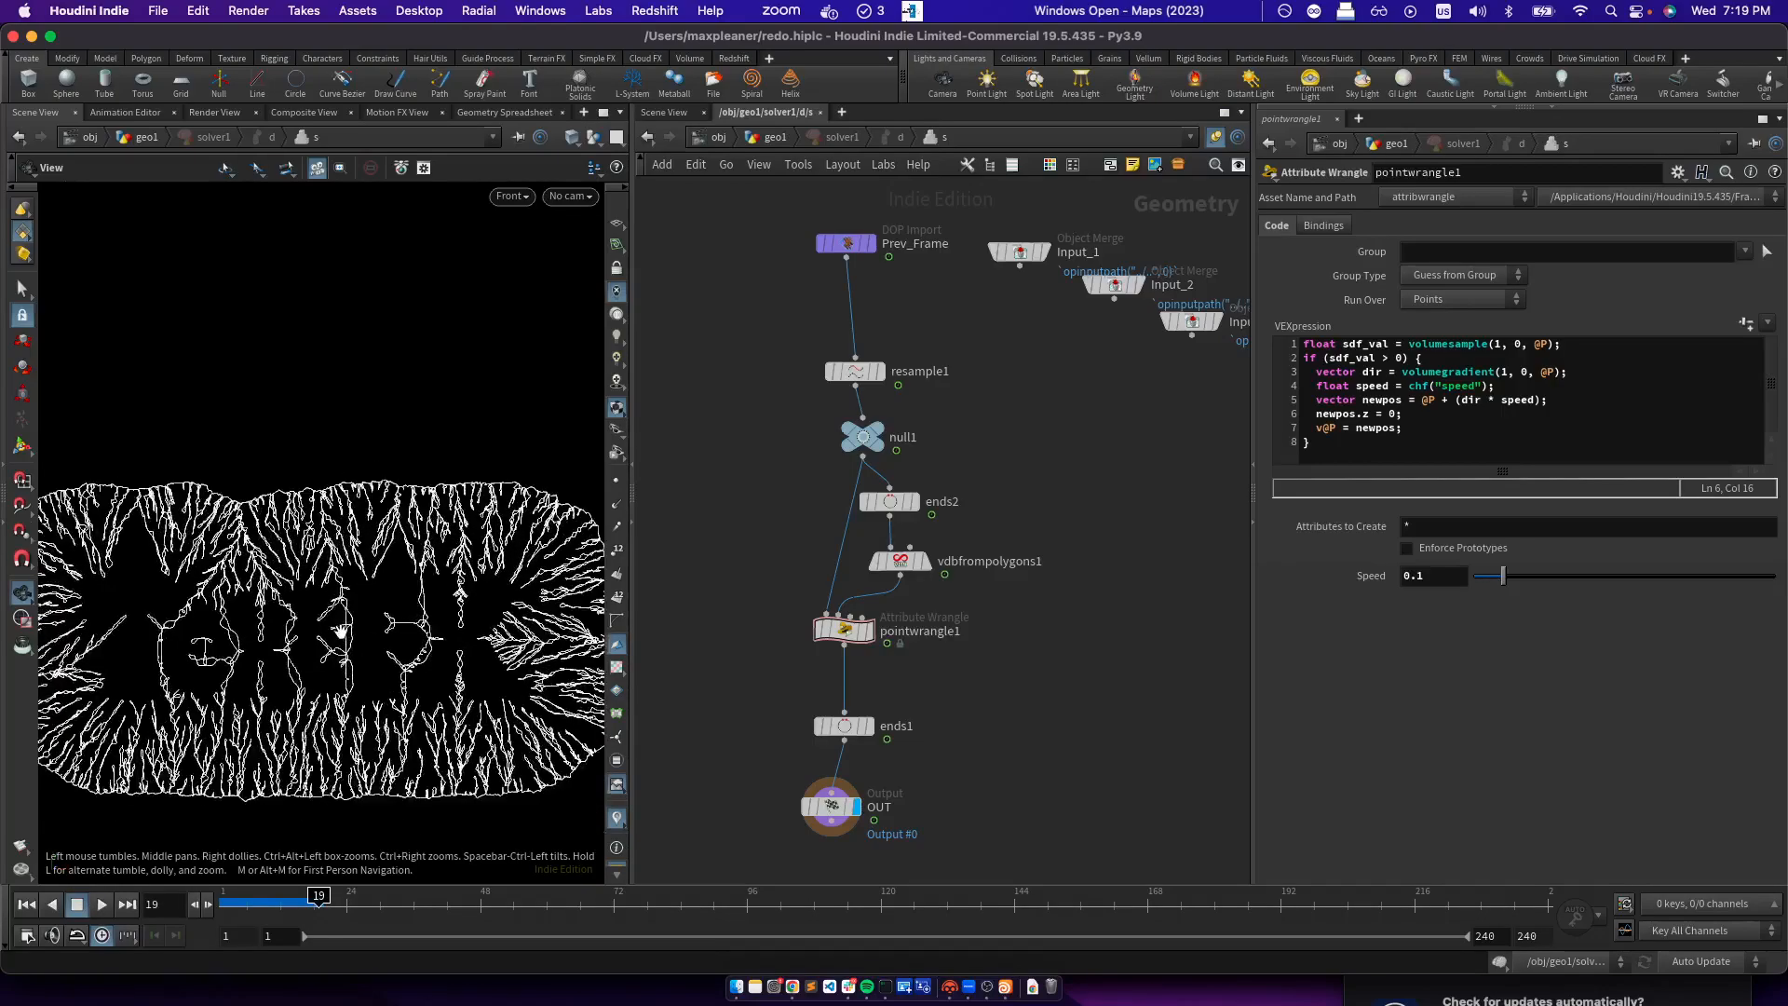
scroll(348, 632, "up", 3)
scroll(349, 628, "down", 5)
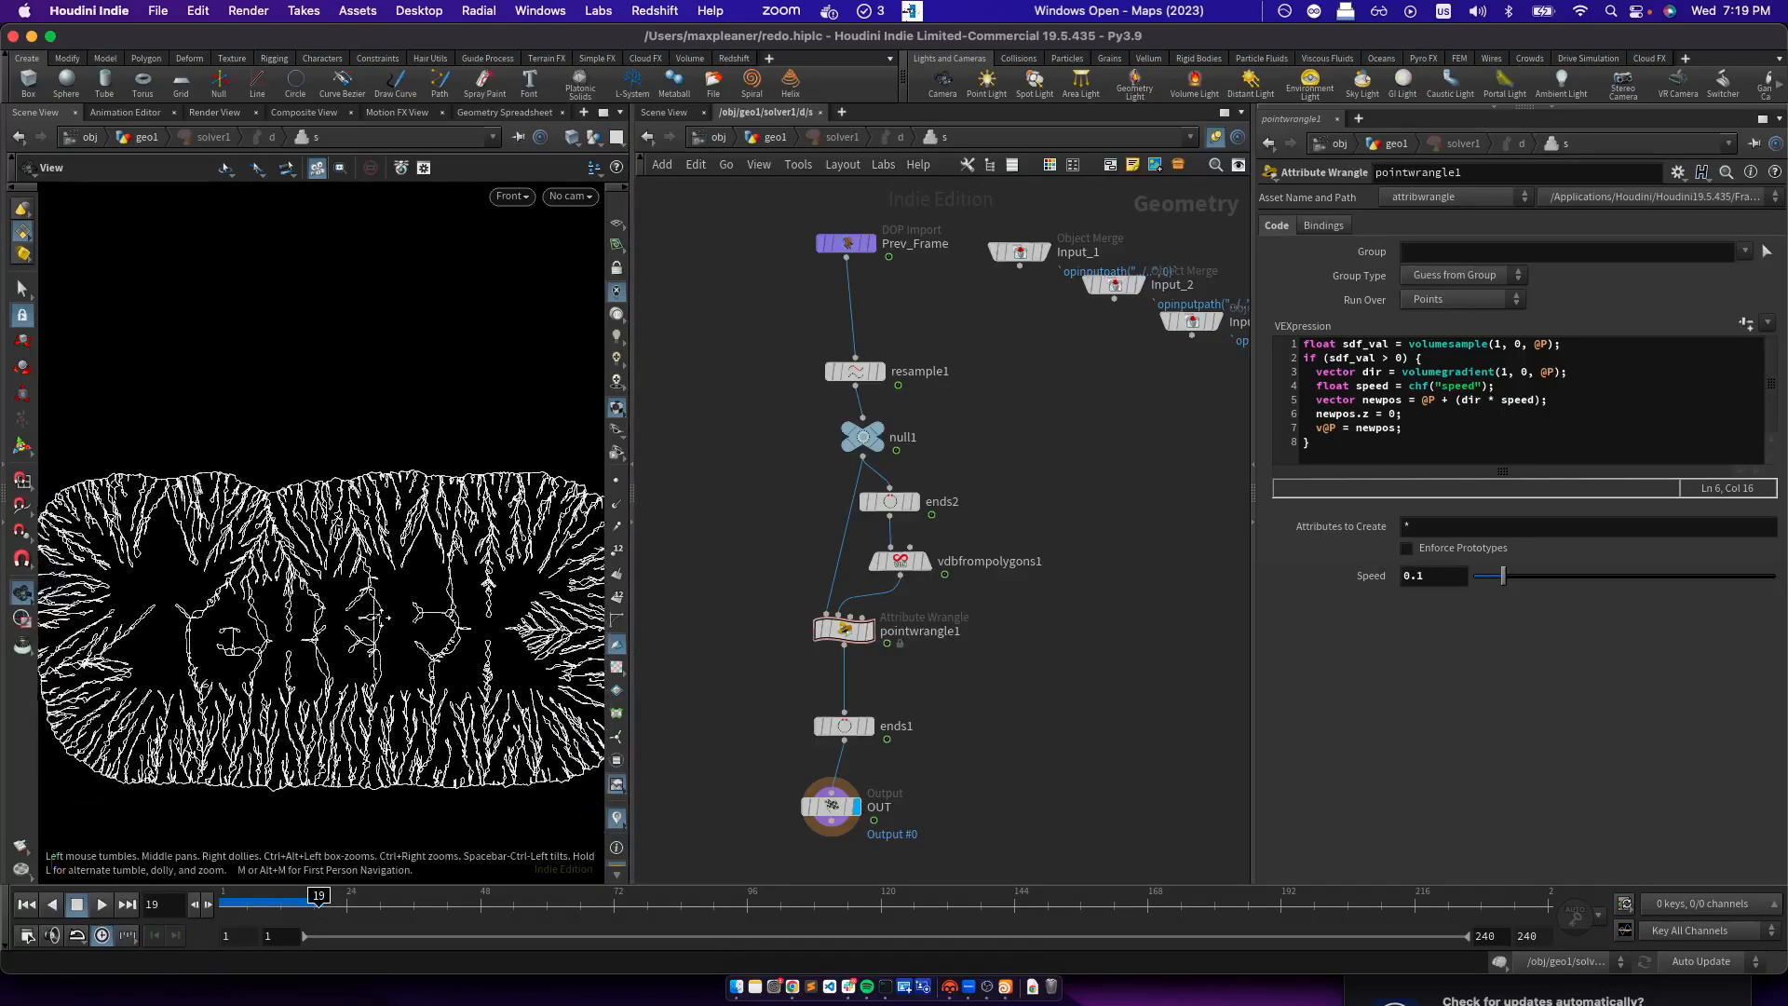
scroll(348, 629, "up", 2)
scroll(348, 630, "down", 2)
middle_click_drag(347, 631, 348, 634)
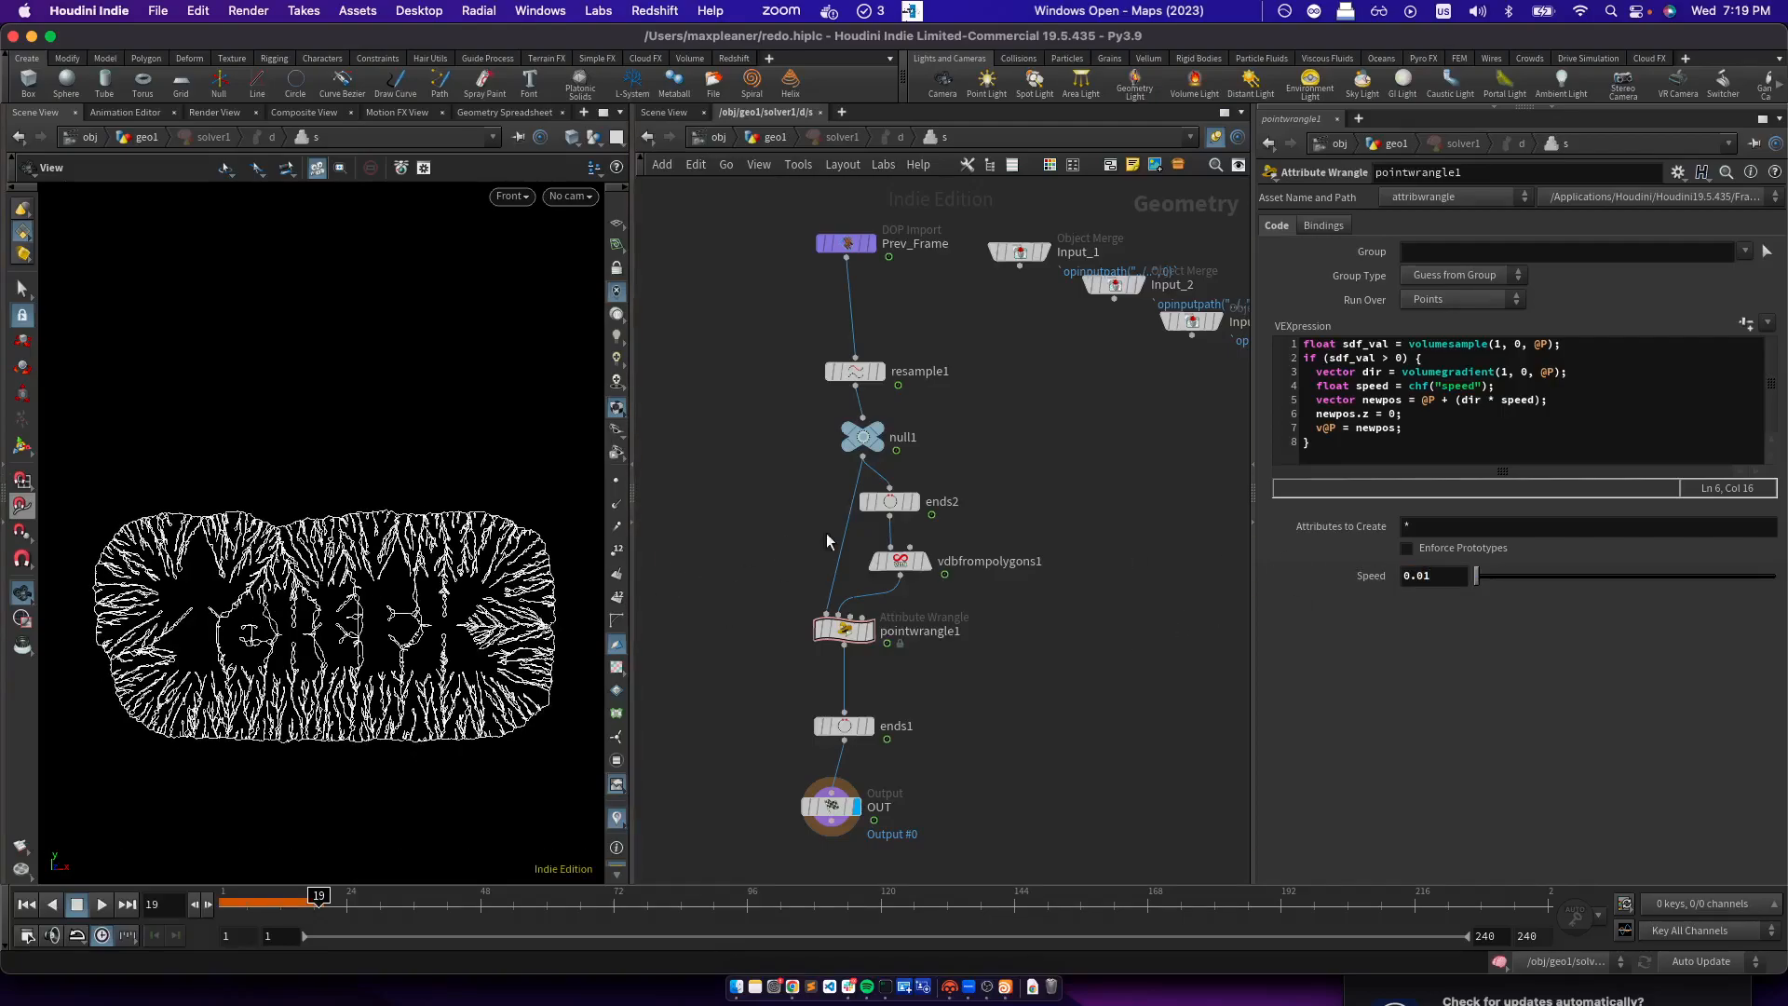
Select the VDB from Polygons node and play the first frames of the simulation from frame 1
left_click(905, 562)
left_click(26, 904)
left_click(102, 905)
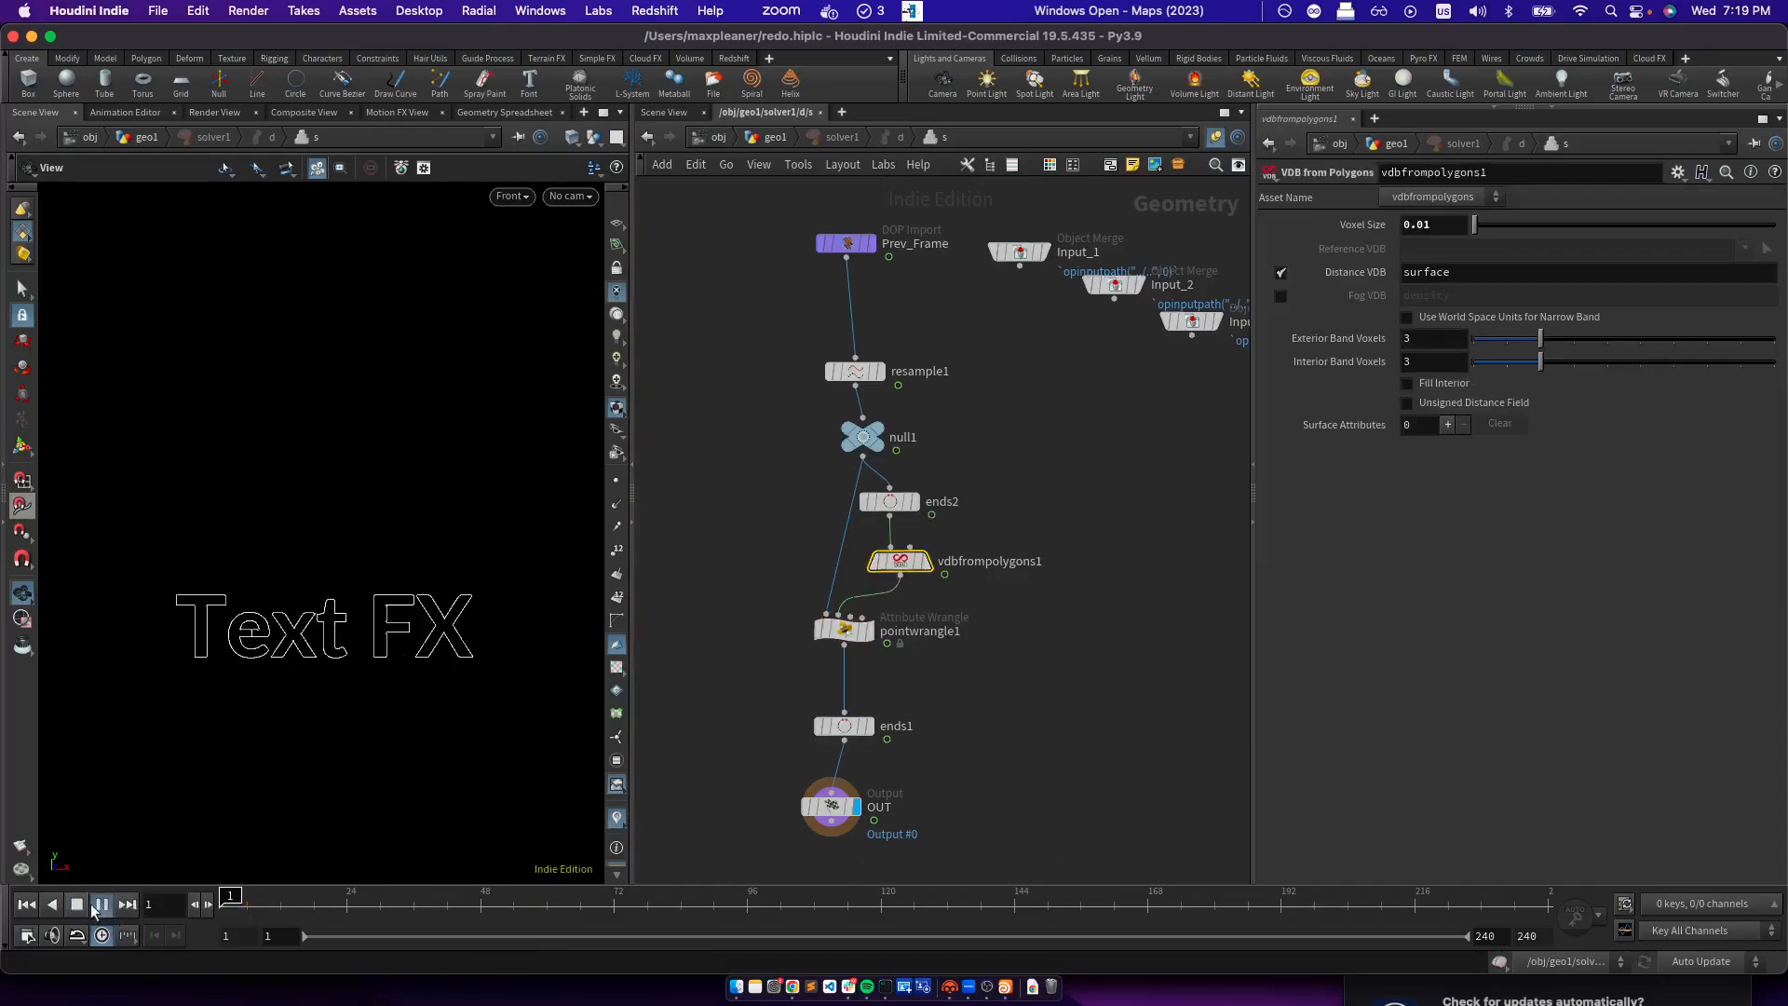
left_click(77, 902)
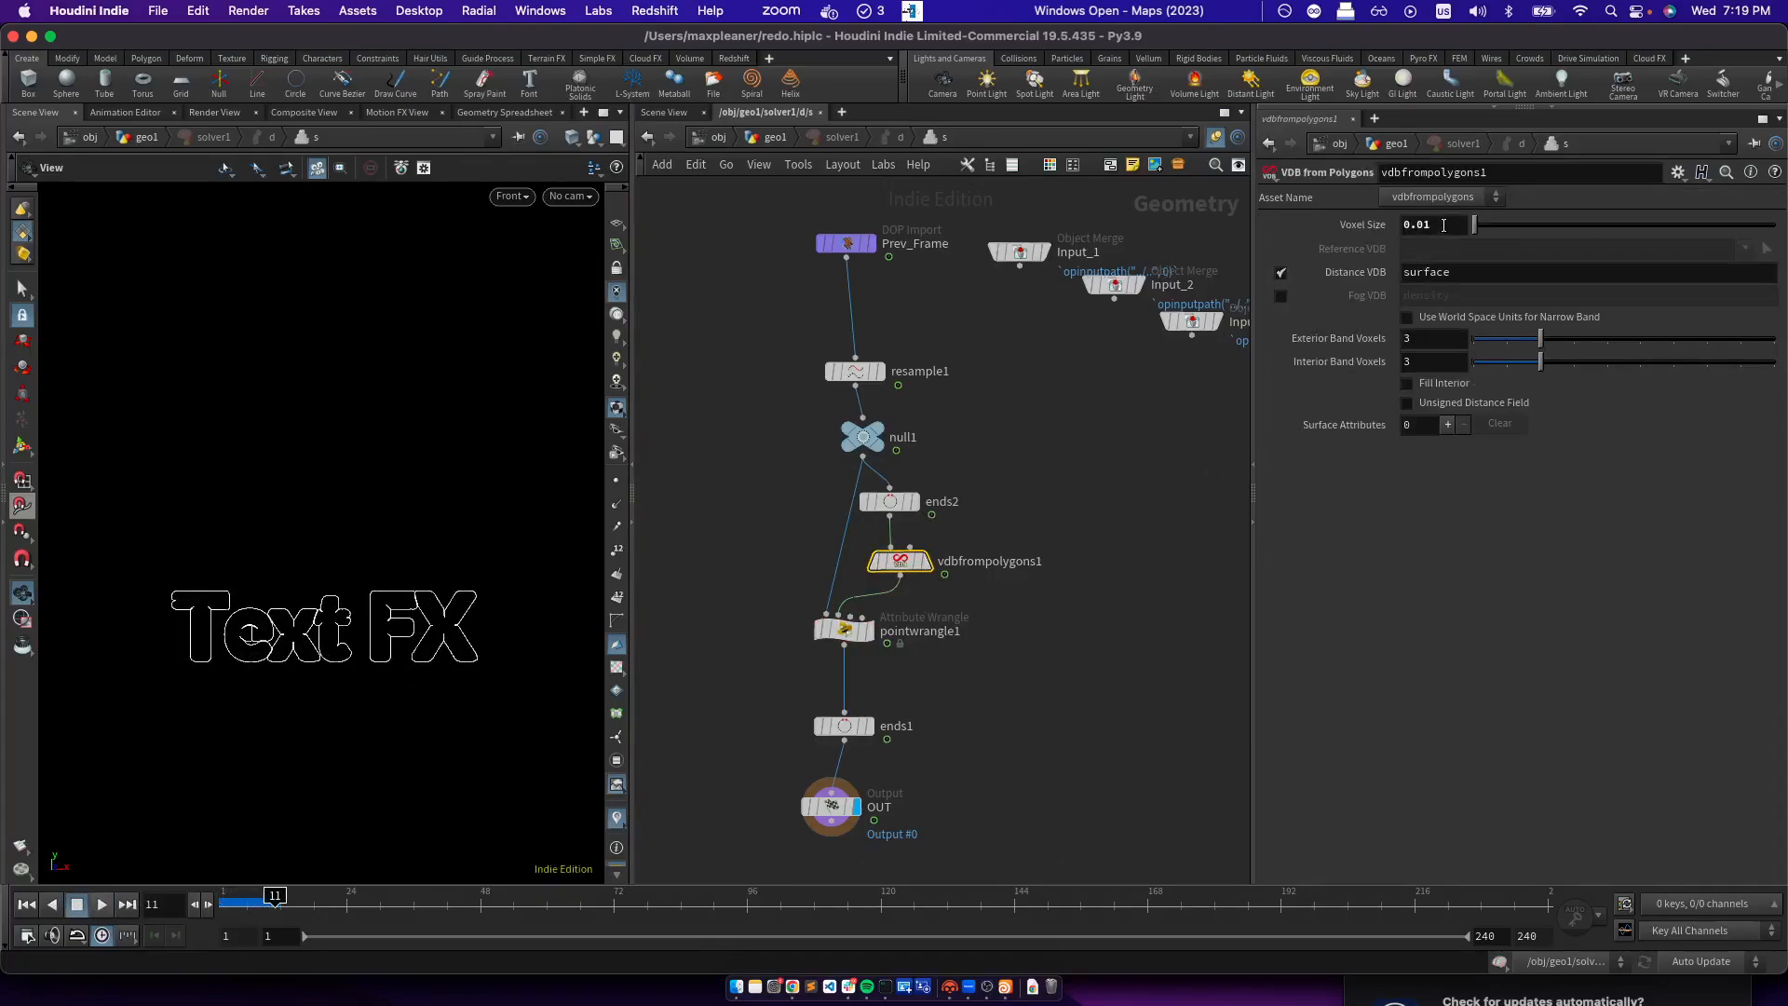
Display the VDB from Polygons output, set its Voxel Size to 0.1 and inspect the coarser volume
left_click(929, 534)
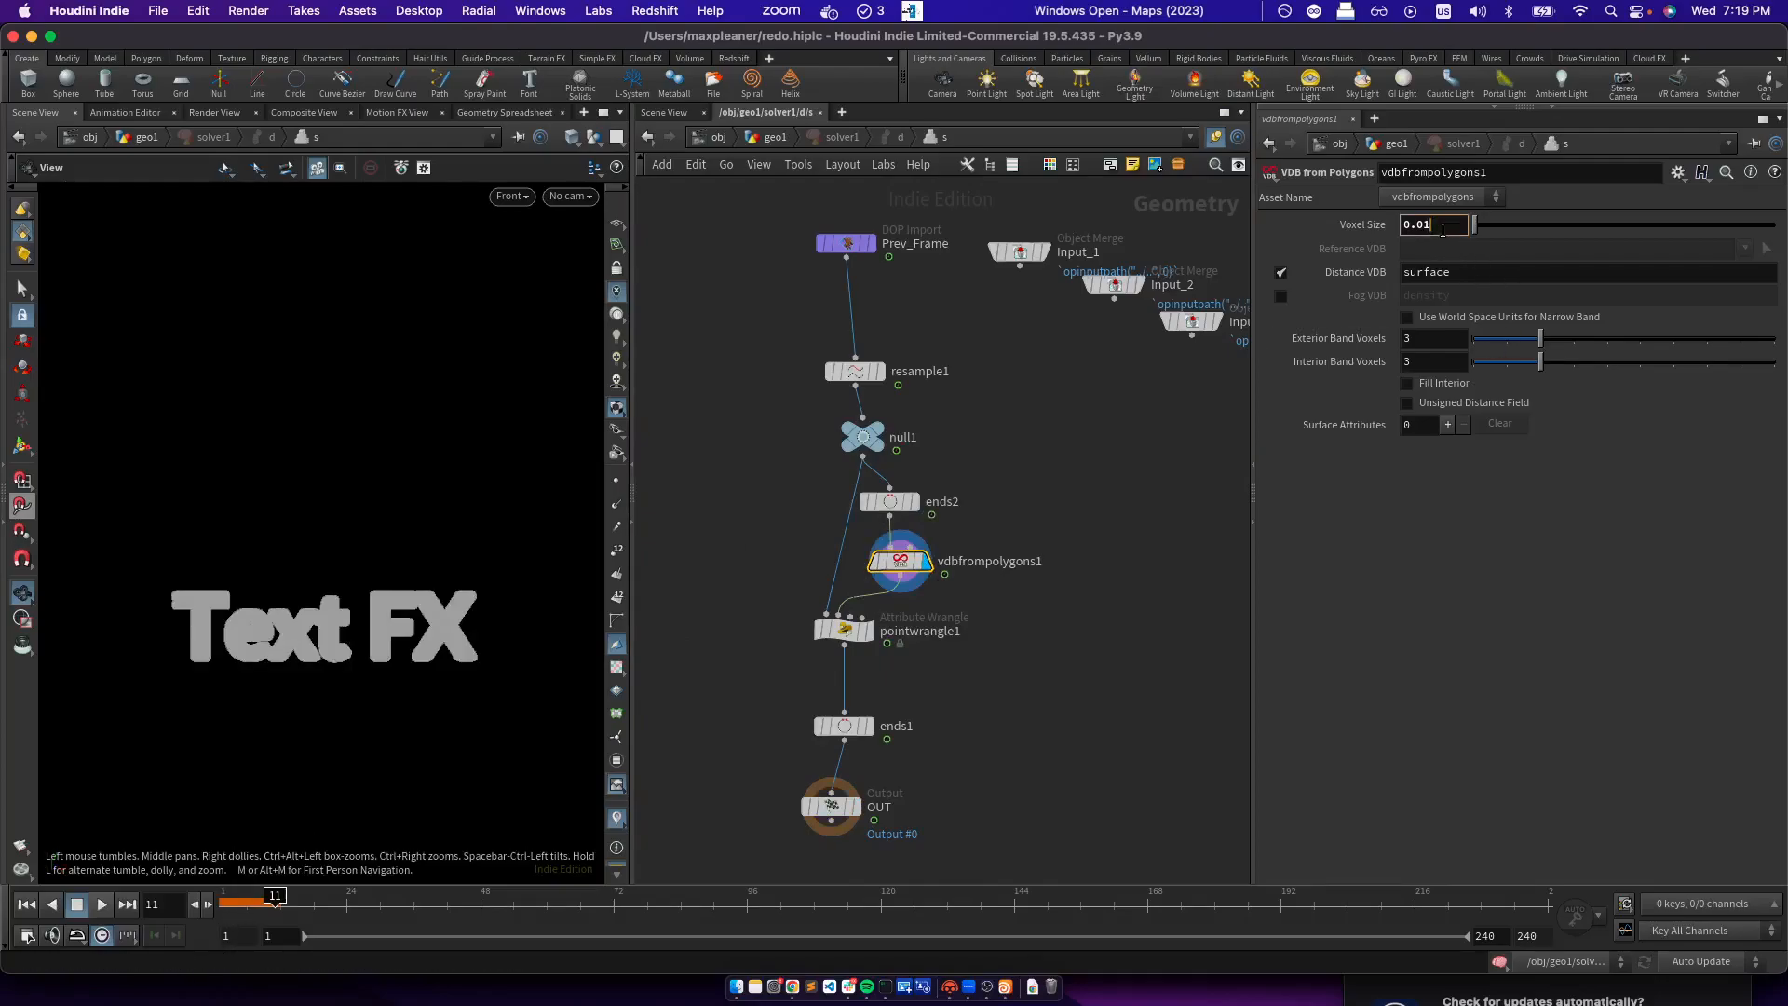
type("1")
key("Return")
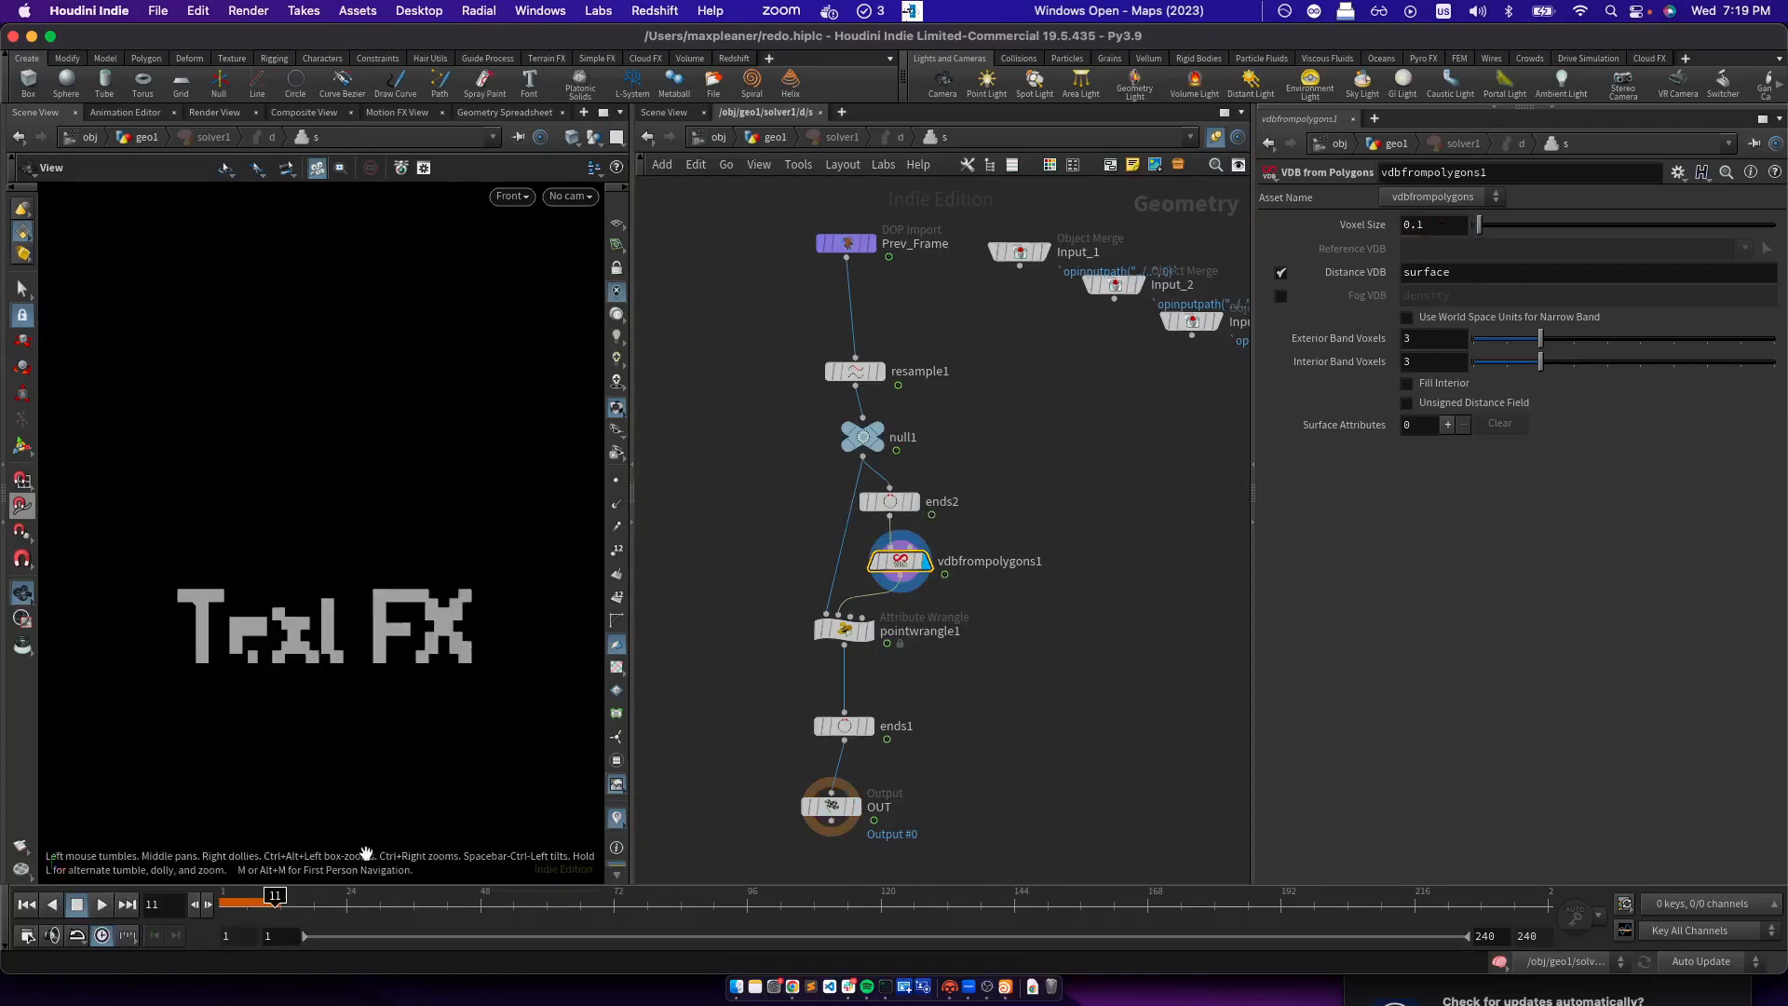
scroll(288, 626, "up", 5)
scroll(279, 634, "down", 5)
Display OUT, replay the simulation from frame 1 and scrub through the cached frames back to the start
left_click_drag(277, 897, 222, 902)
left_click(856, 807)
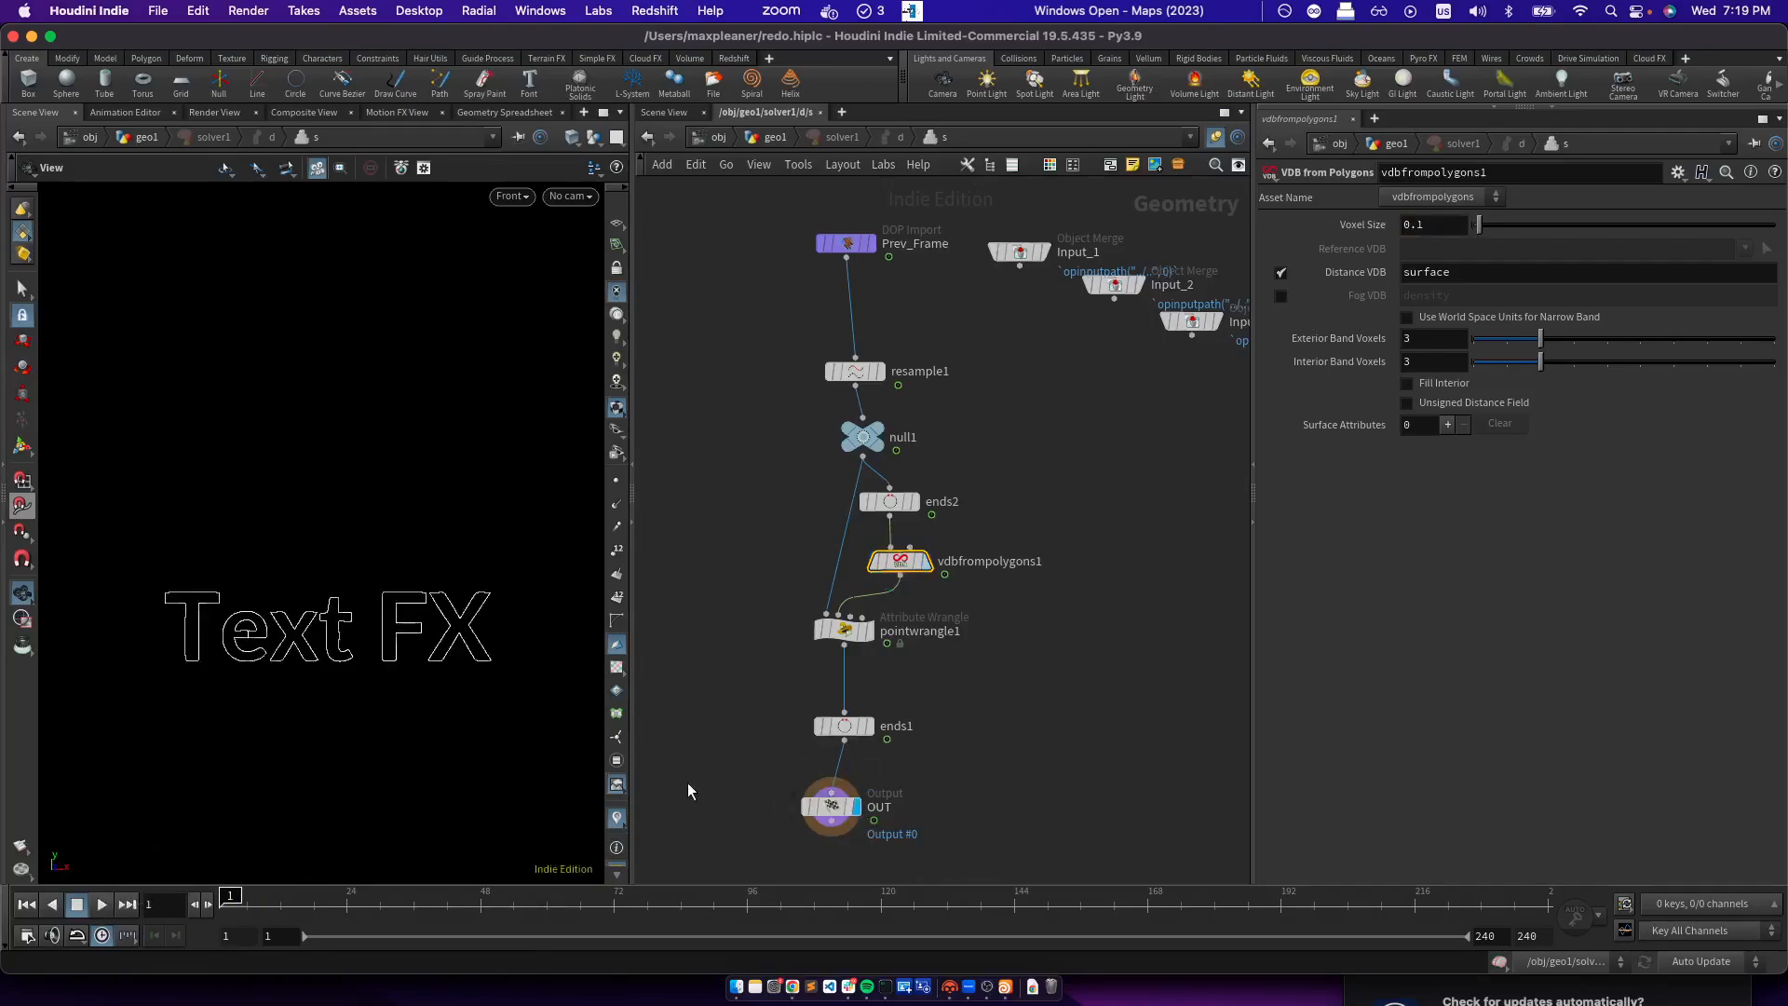
left_click(101, 904)
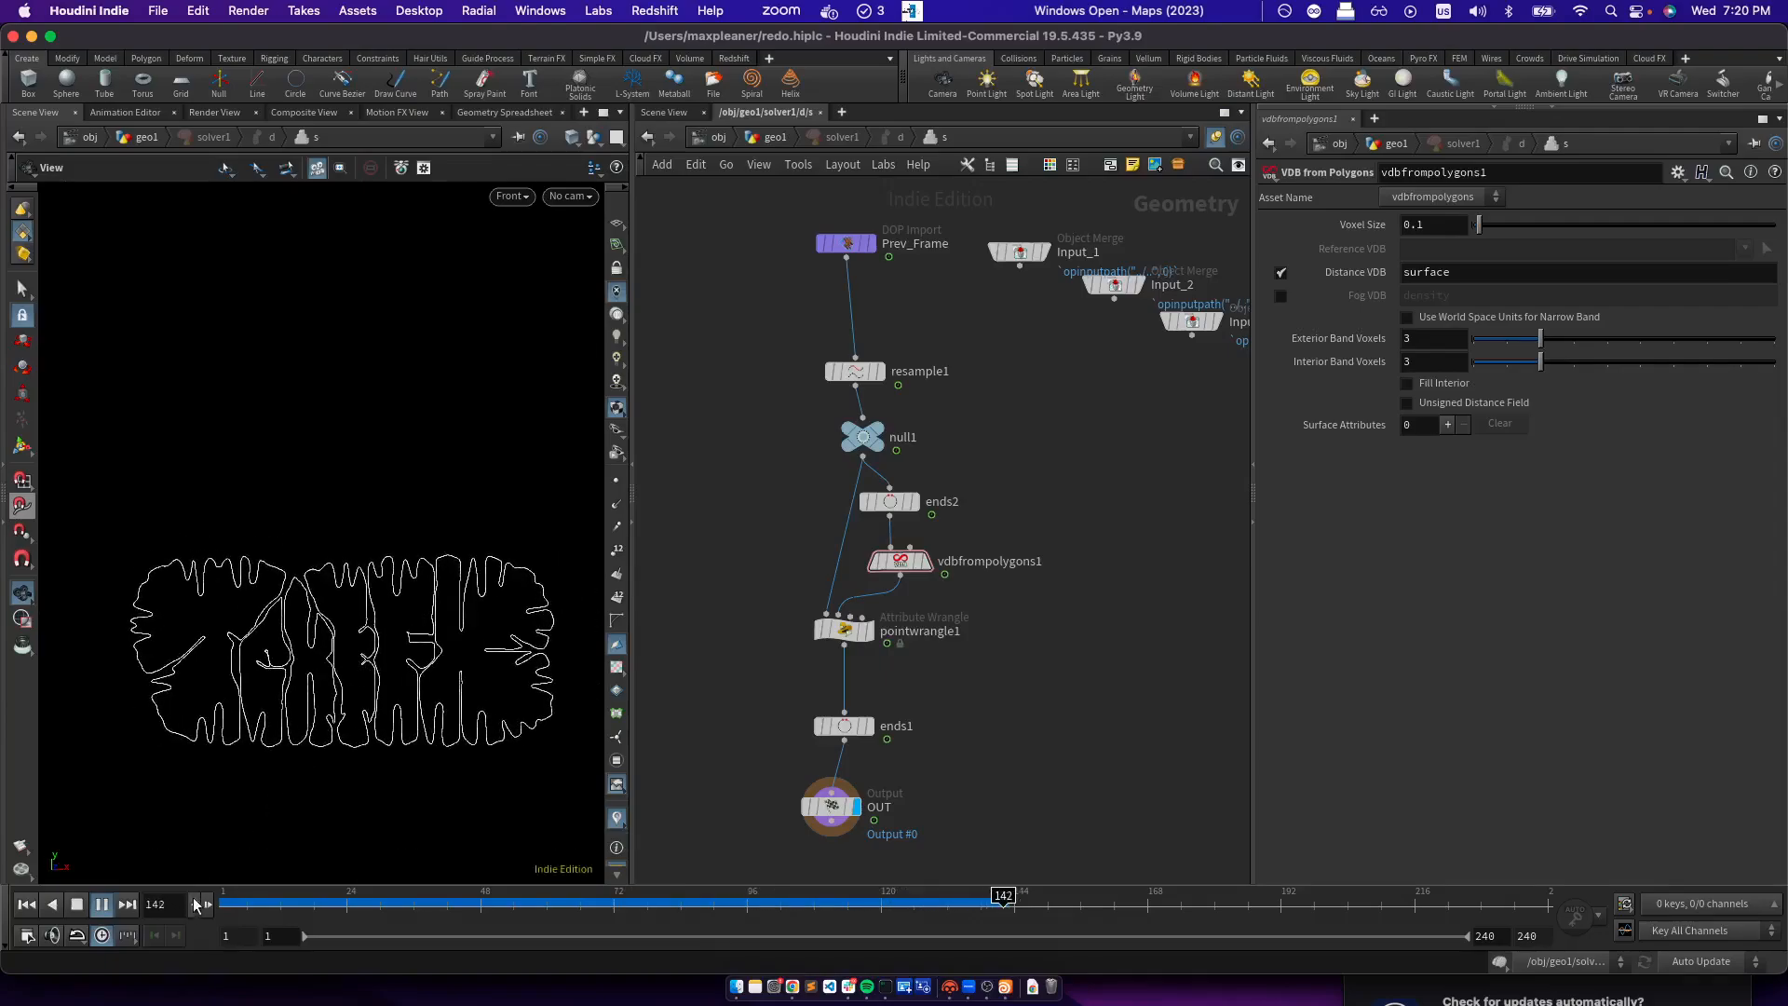
left_click(80, 902)
left_click_drag(220, 901, 691, 897)
left_click_drag(479, 873, 200, 866)
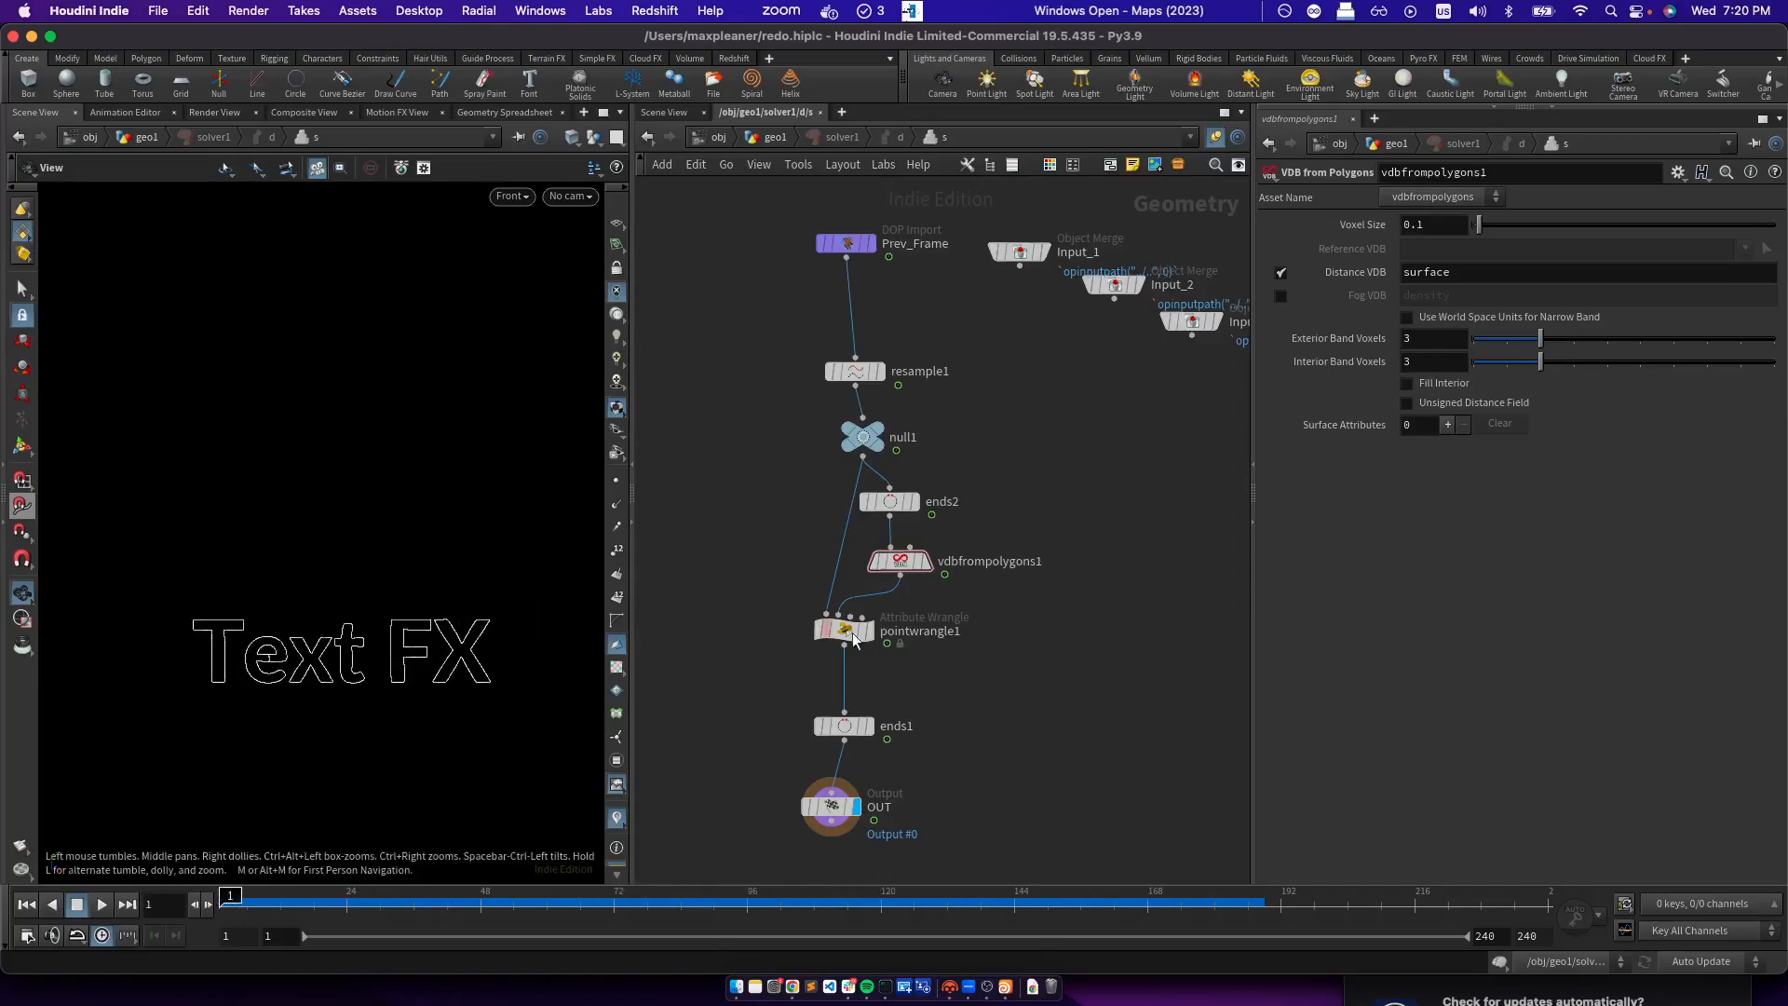
Select the pointwrangle1 node and examine the volumegradient direction line in its VEX code
left_click(849, 632)
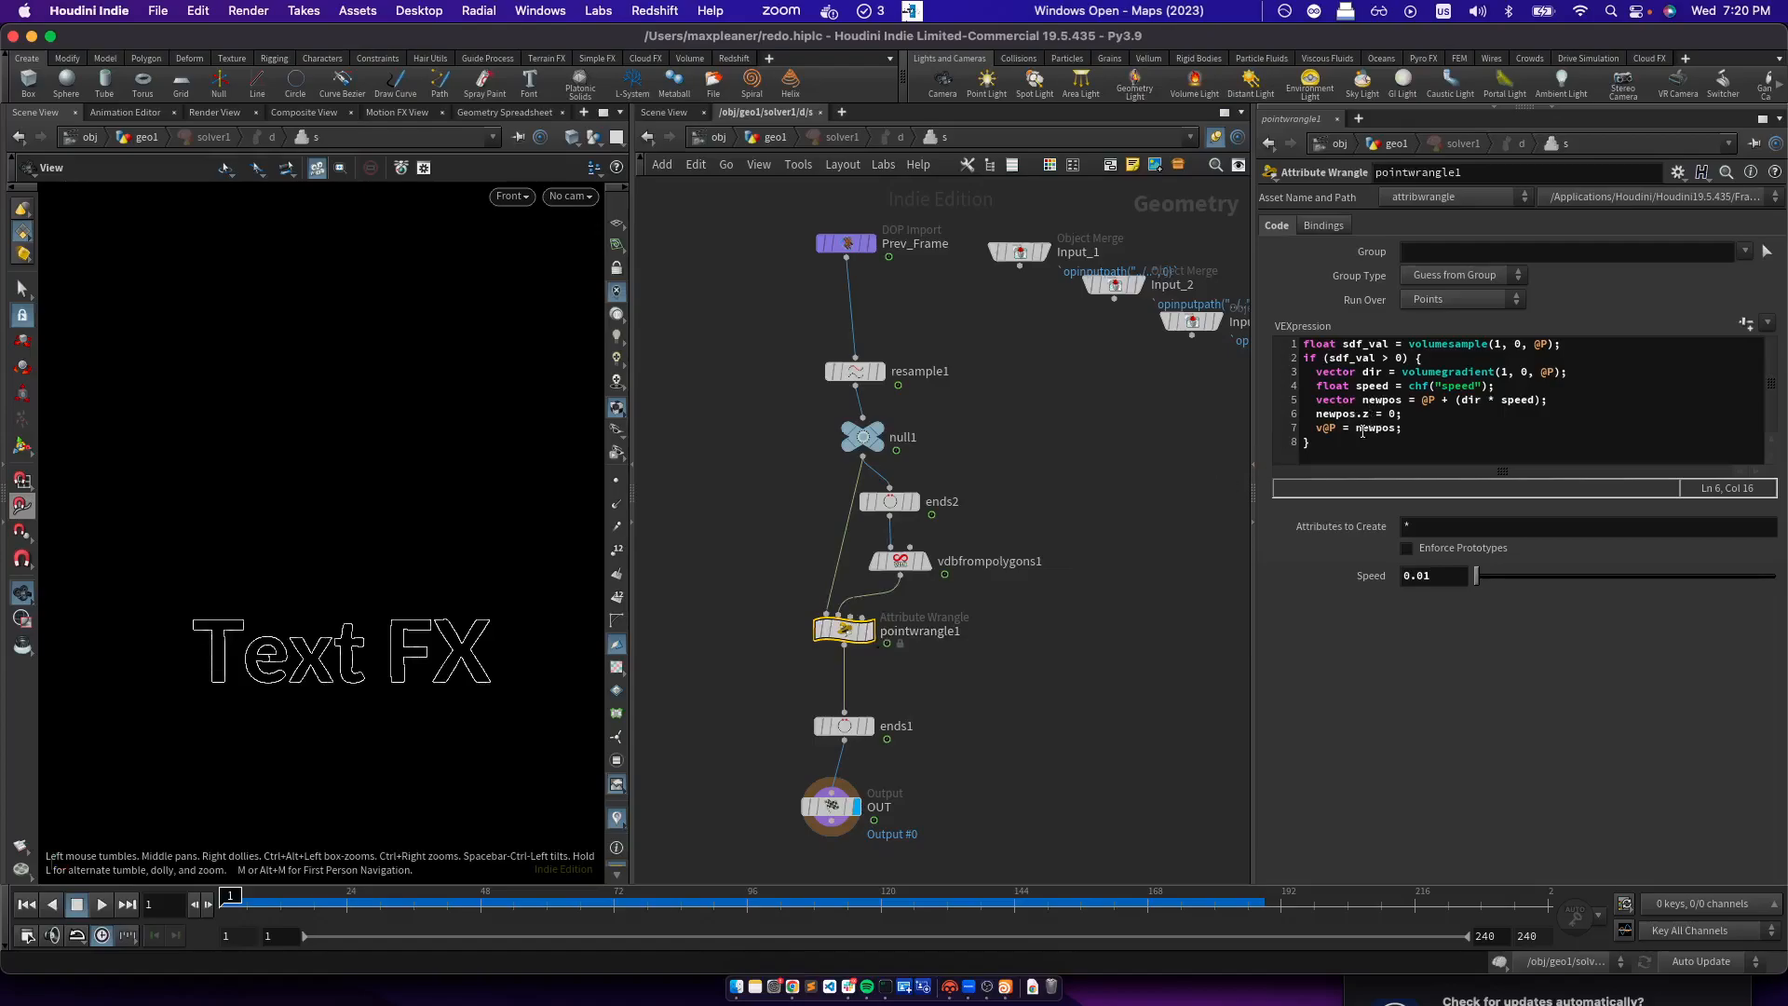
mouse_move(1318, 371)
left_mouse_down()
mouse_move(1572, 373)
mouse_move(1299, 372)
left_mouse_up()
left_click(1560, 374)
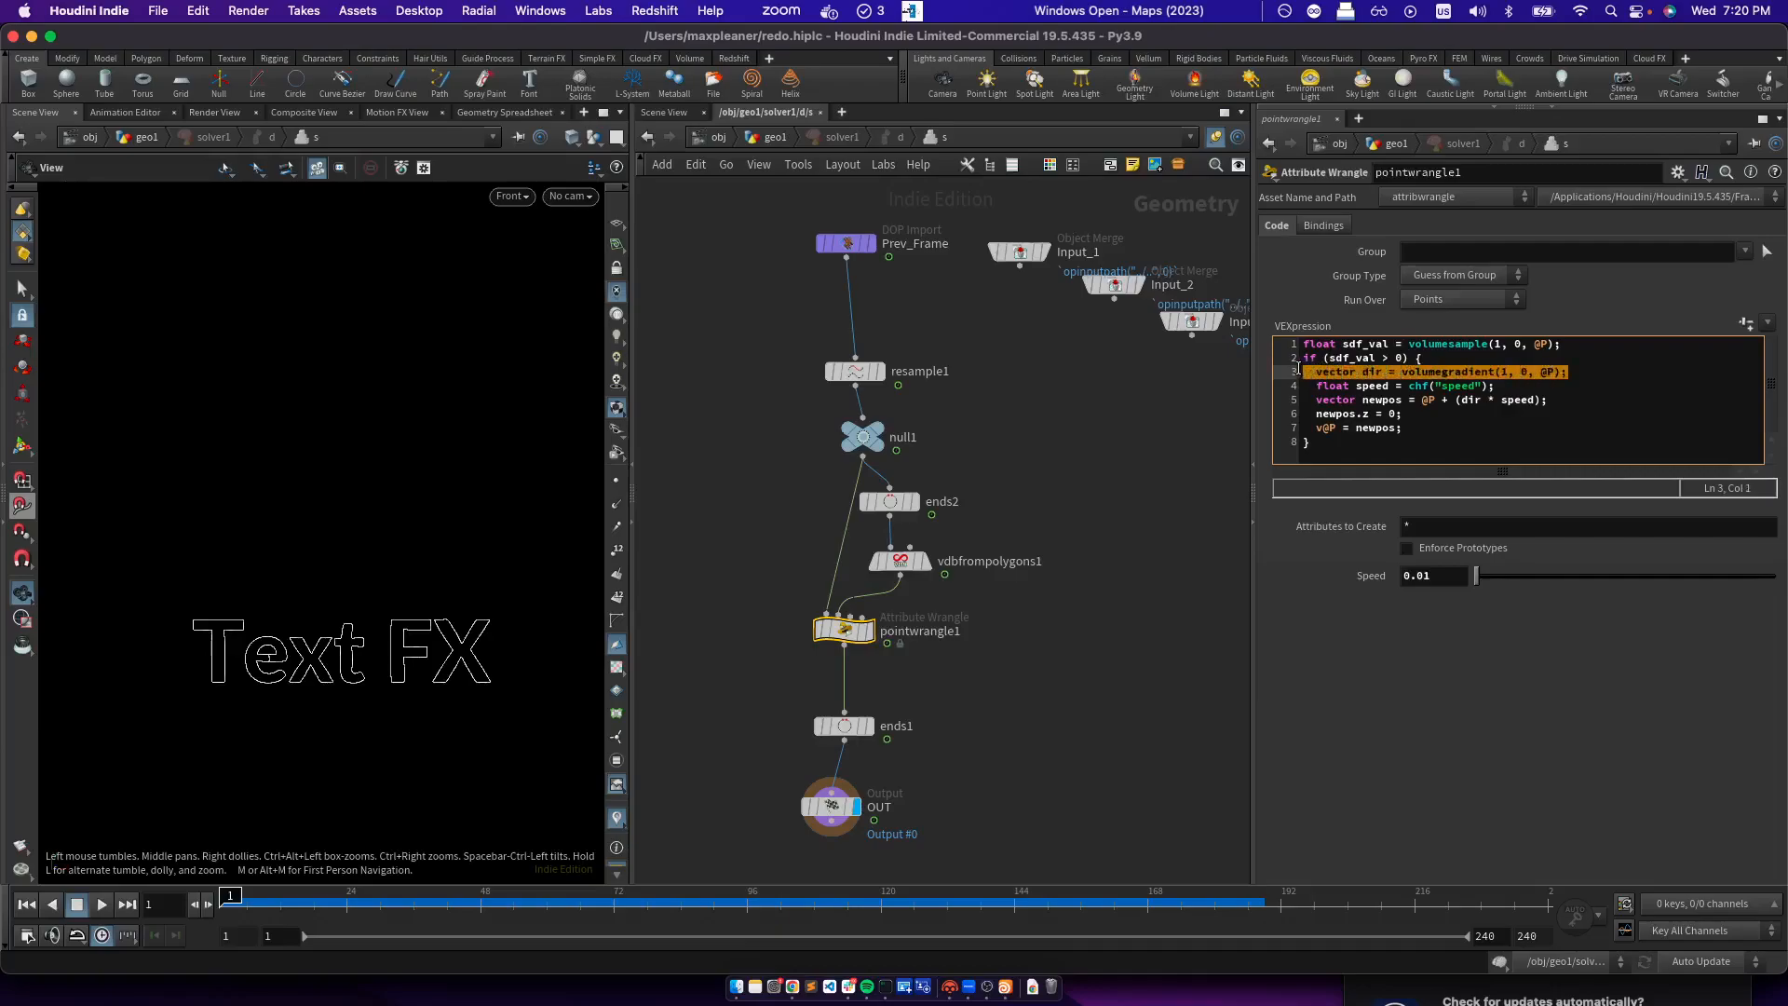
left_click(1326, 370)
Play the simulation to review the growth without normalized directions, then scrub back to frame 12
left_click(103, 904)
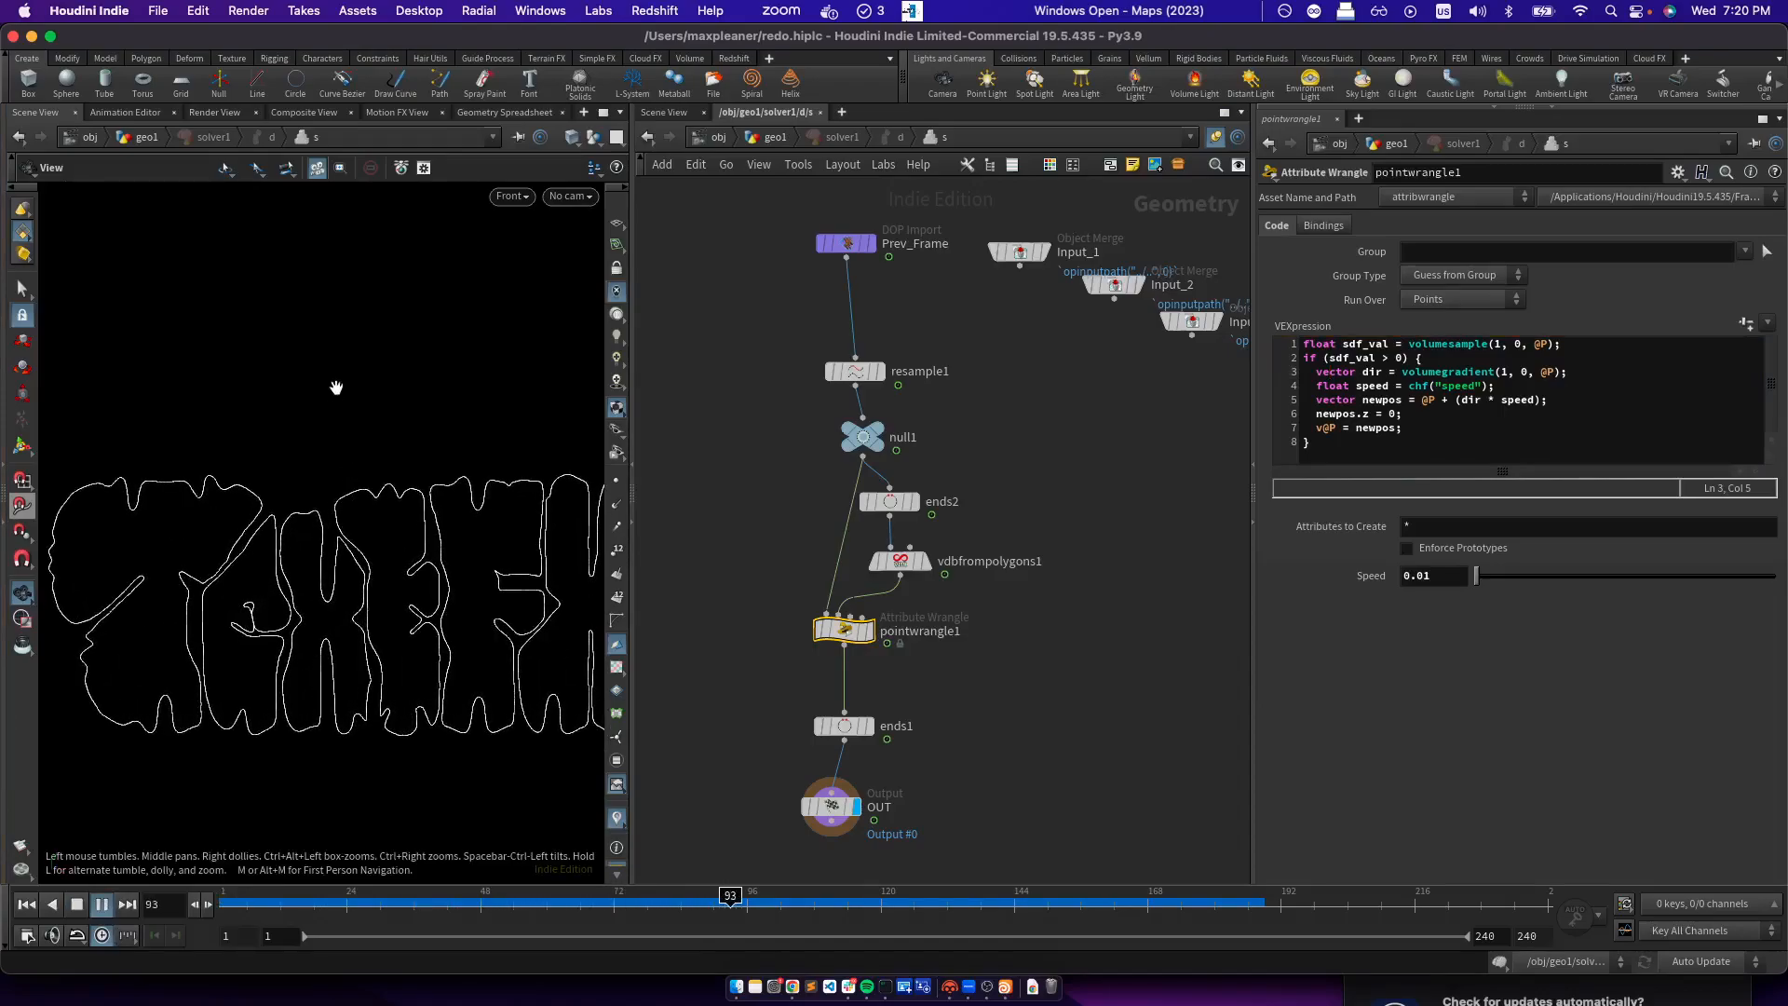
scroll(292, 620, "down", 4)
scroll(295, 627, "up", 2)
scroll(295, 631, "down", 2)
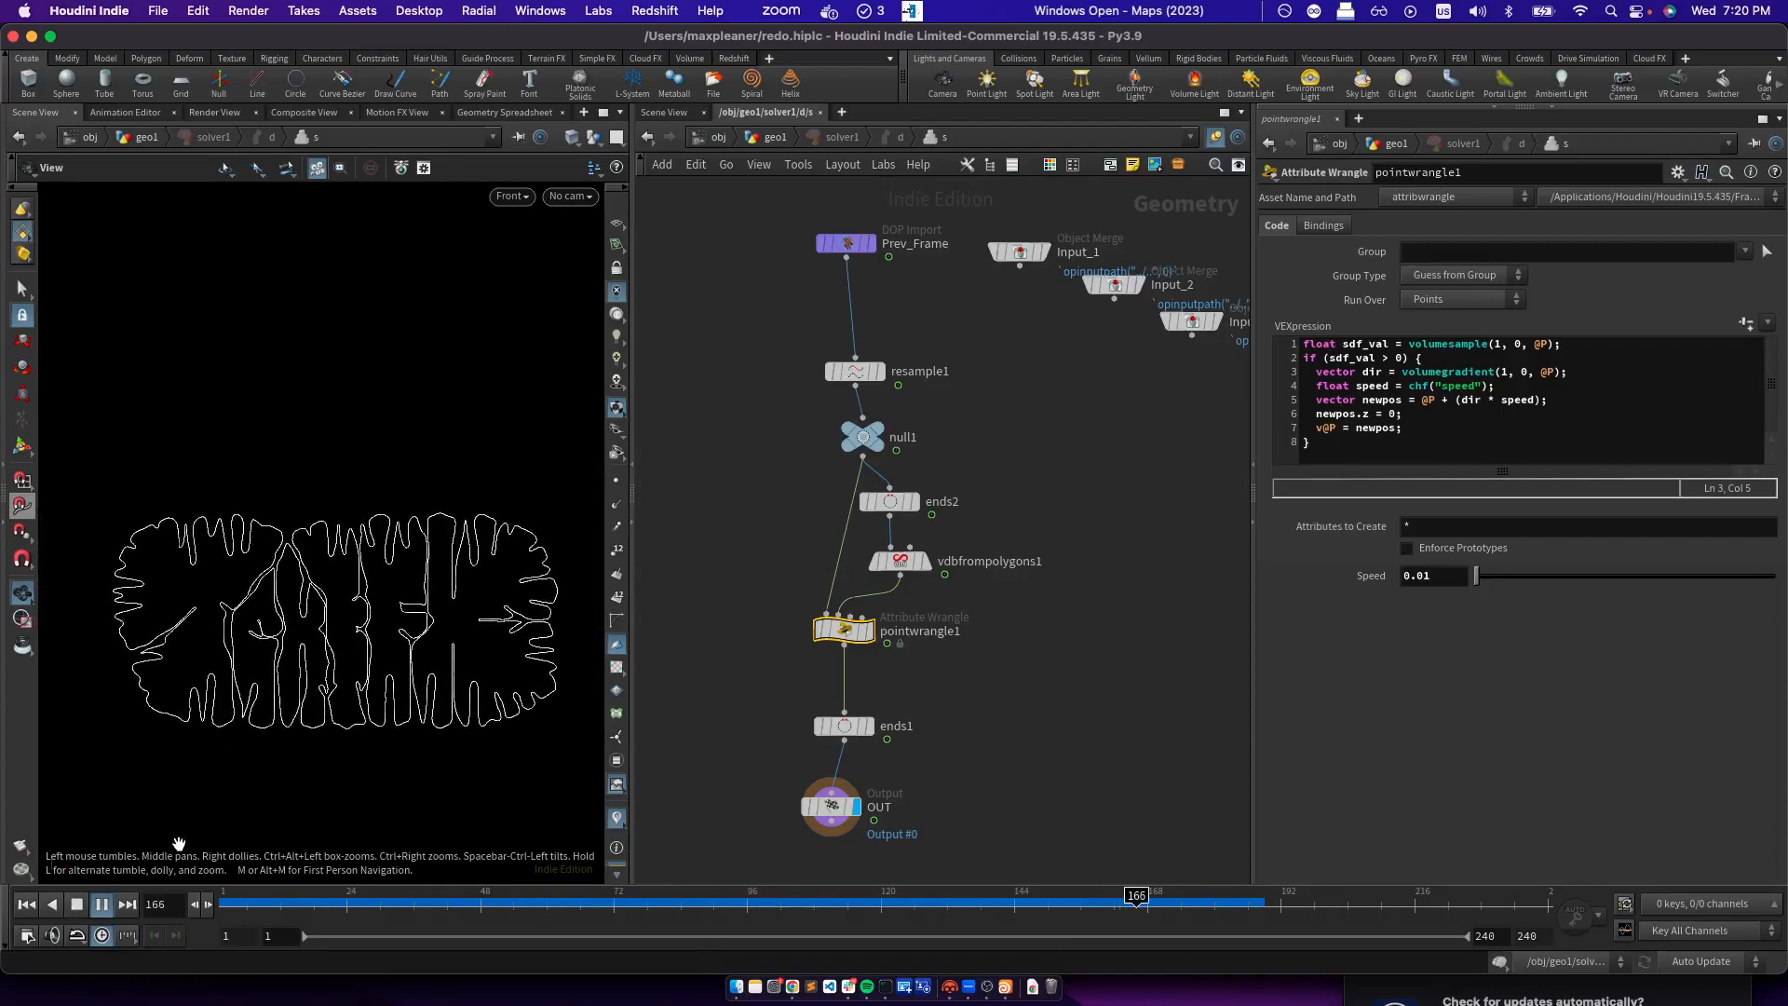
left_click(101, 905)
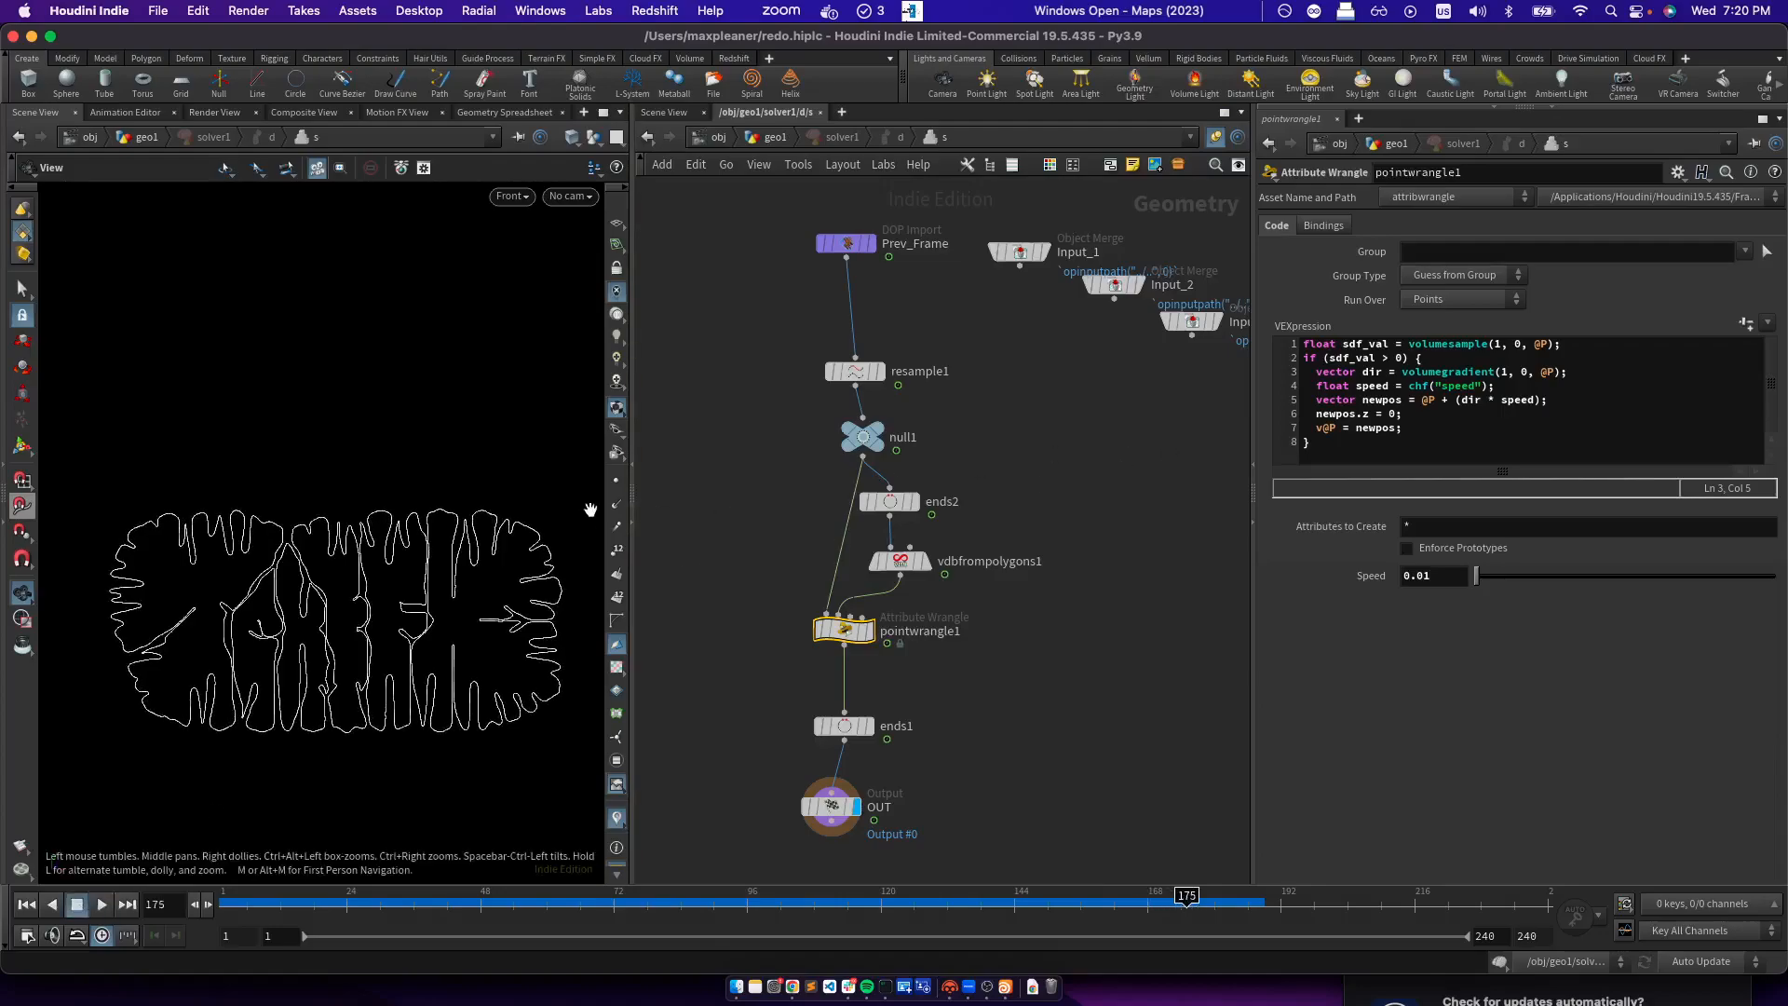
left_click_drag(226, 896, 281, 897)
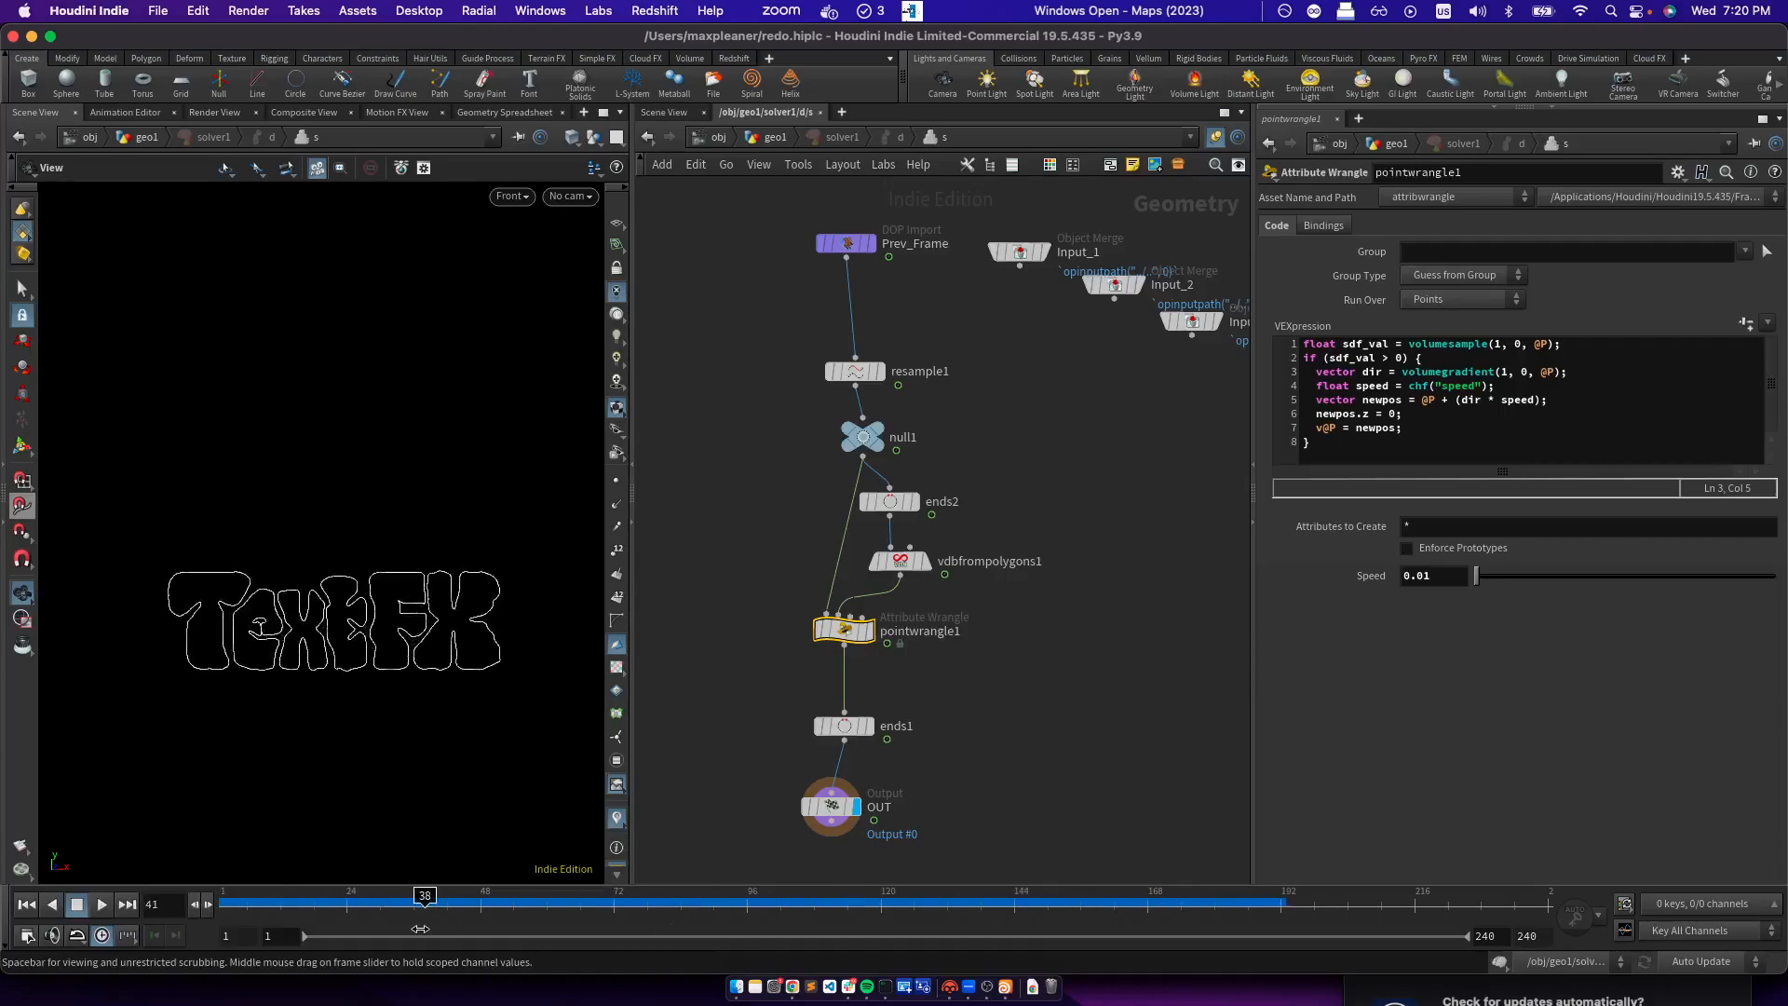
Below the gradient line, add an if (chi("normalize") == 1) block containing dir = normalize(dir);
left_click(1572, 368)
key("Return")
type("if (chi(\"")
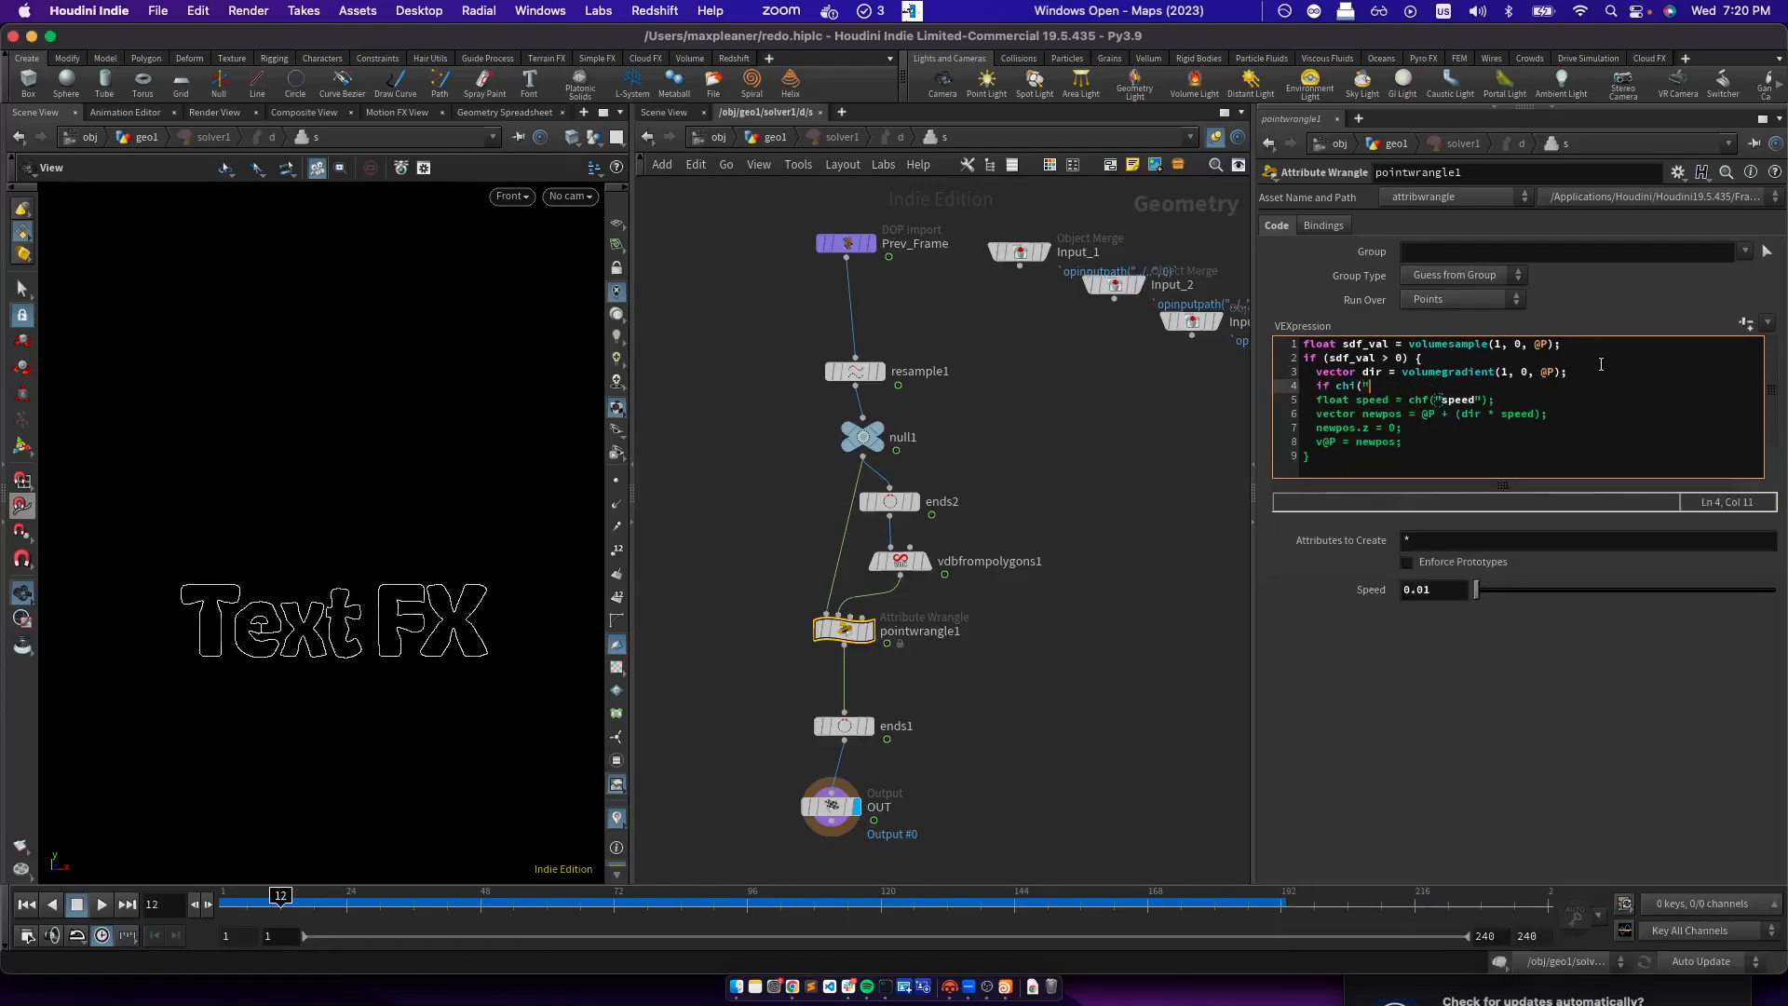
type("normalize\") == 1")
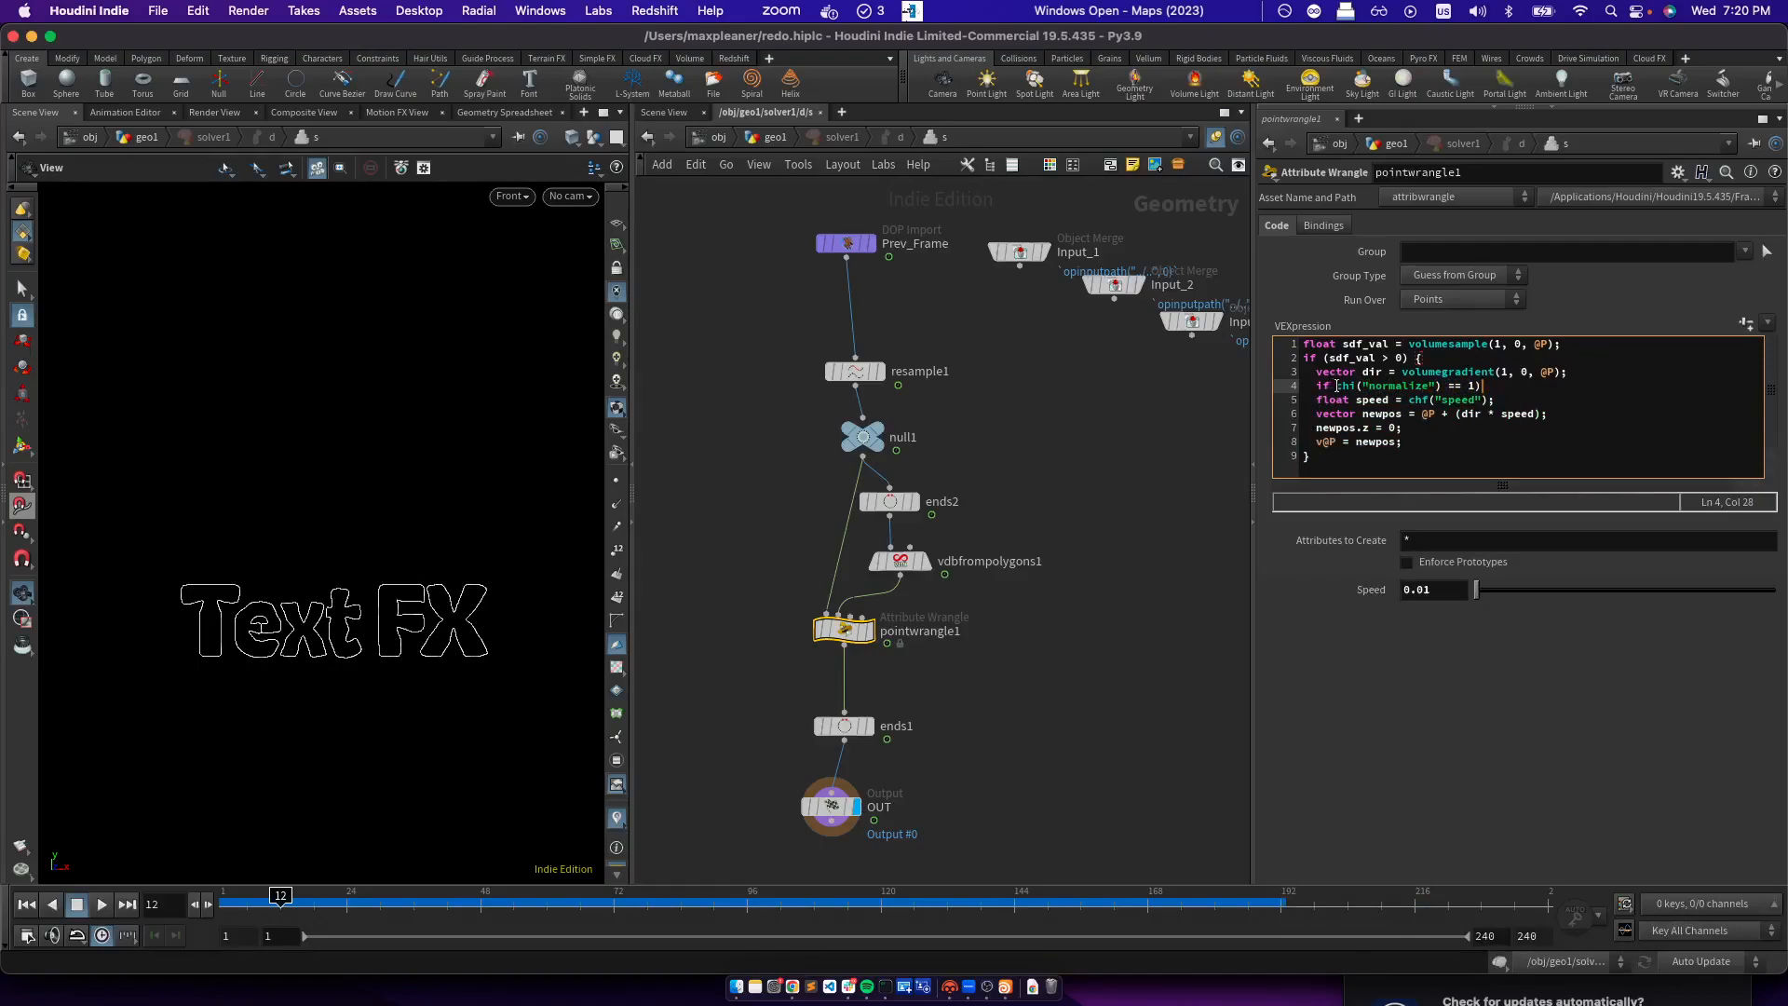
type(") {")
key("Return")
type("}")
key("Left")
key("Return")
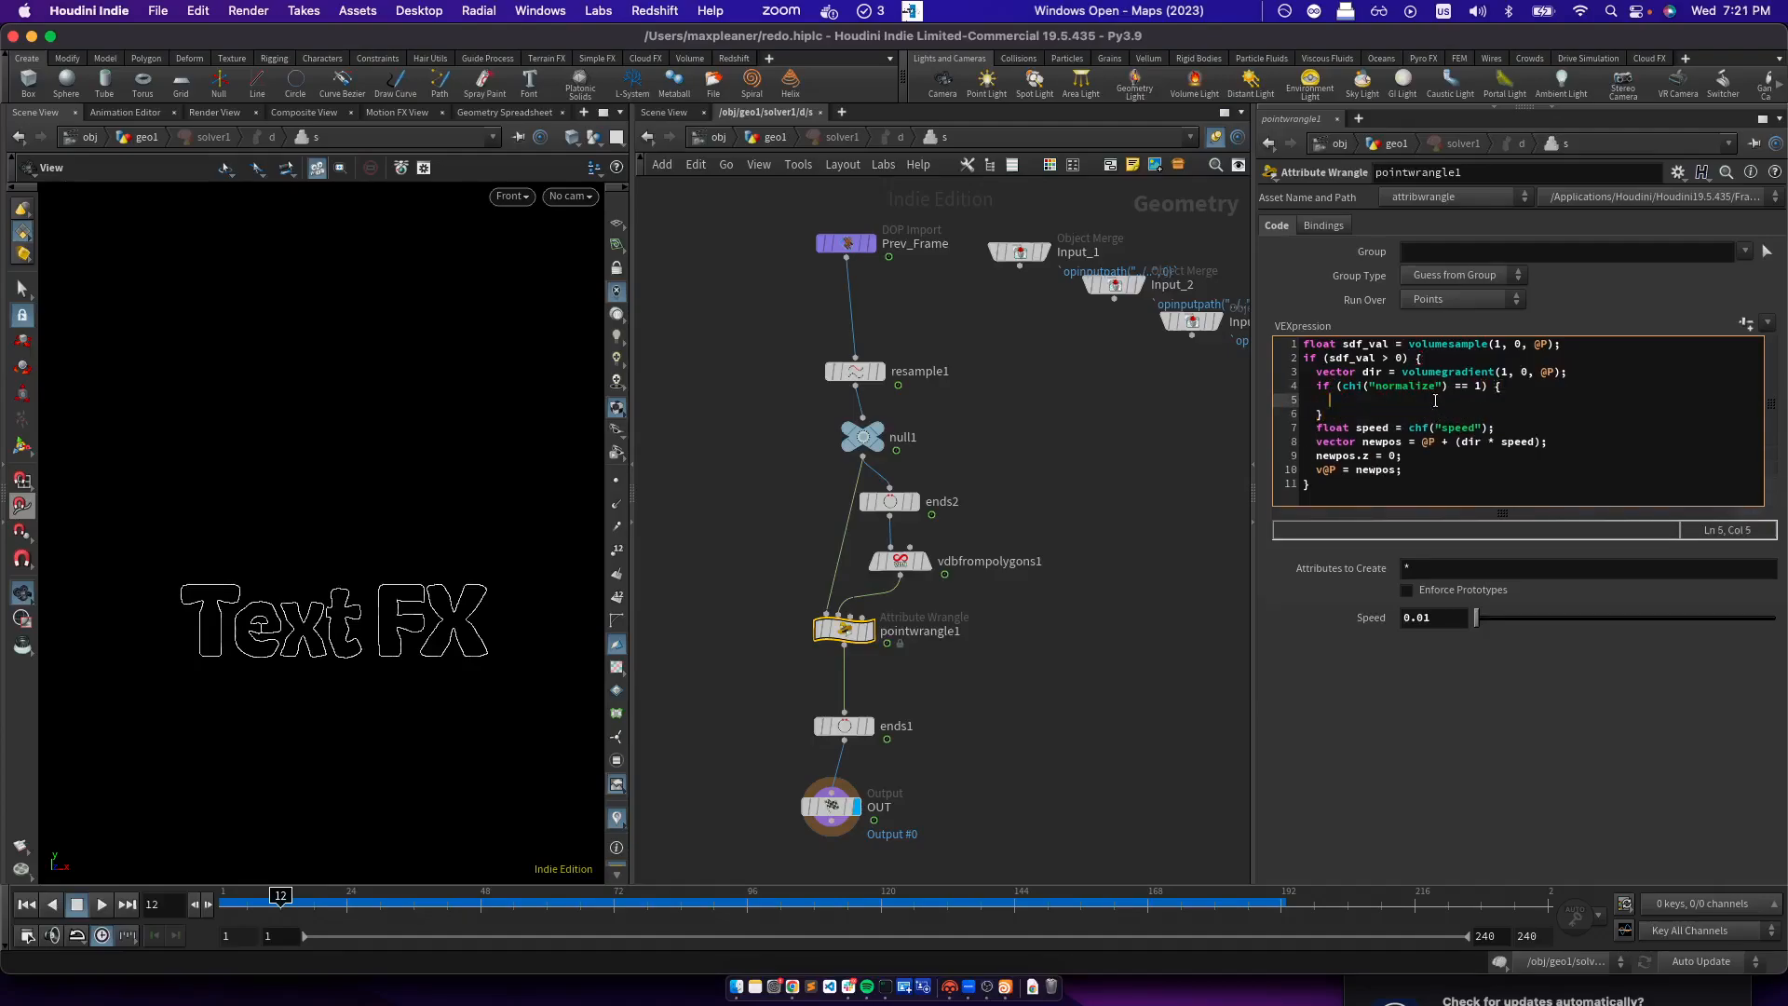
type("ormalize(dir);")
Create the Normalize integer parameter from the VEX code and set its range to 0–1 in the parameter interface
left_click(1746, 322)
right_click(1373, 647)
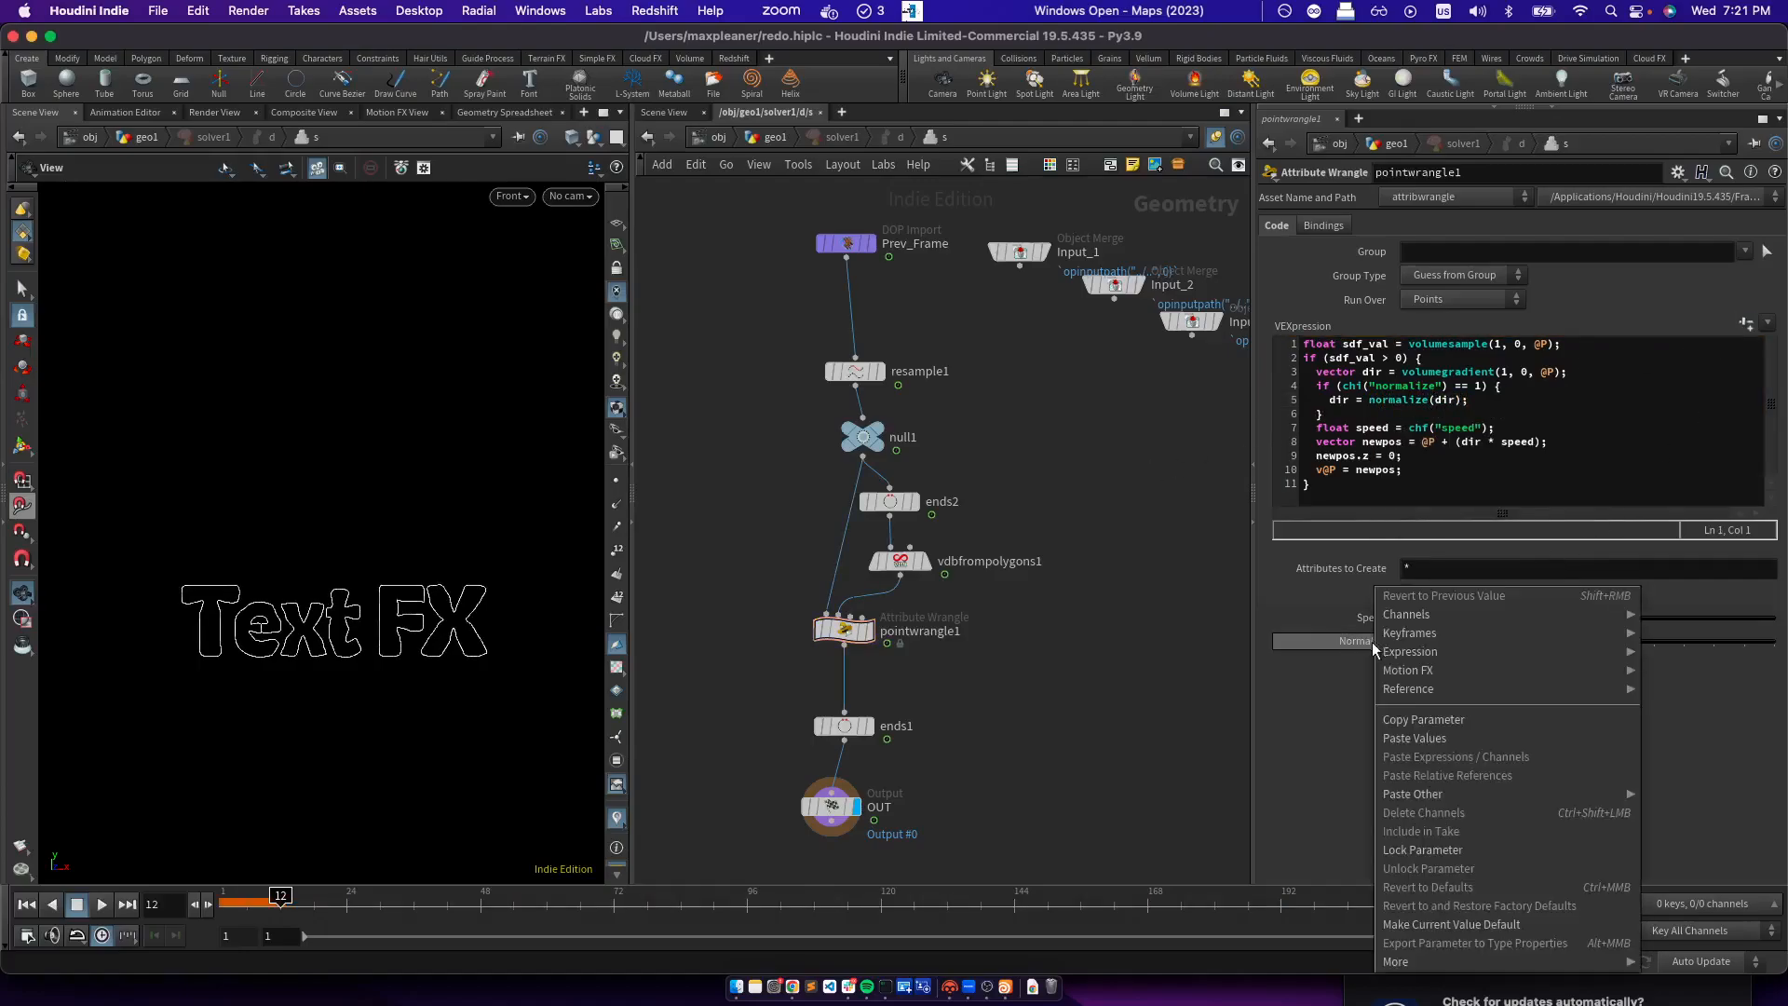
left_click(1577, 268)
left_click(1676, 173)
left_click(1667, 212)
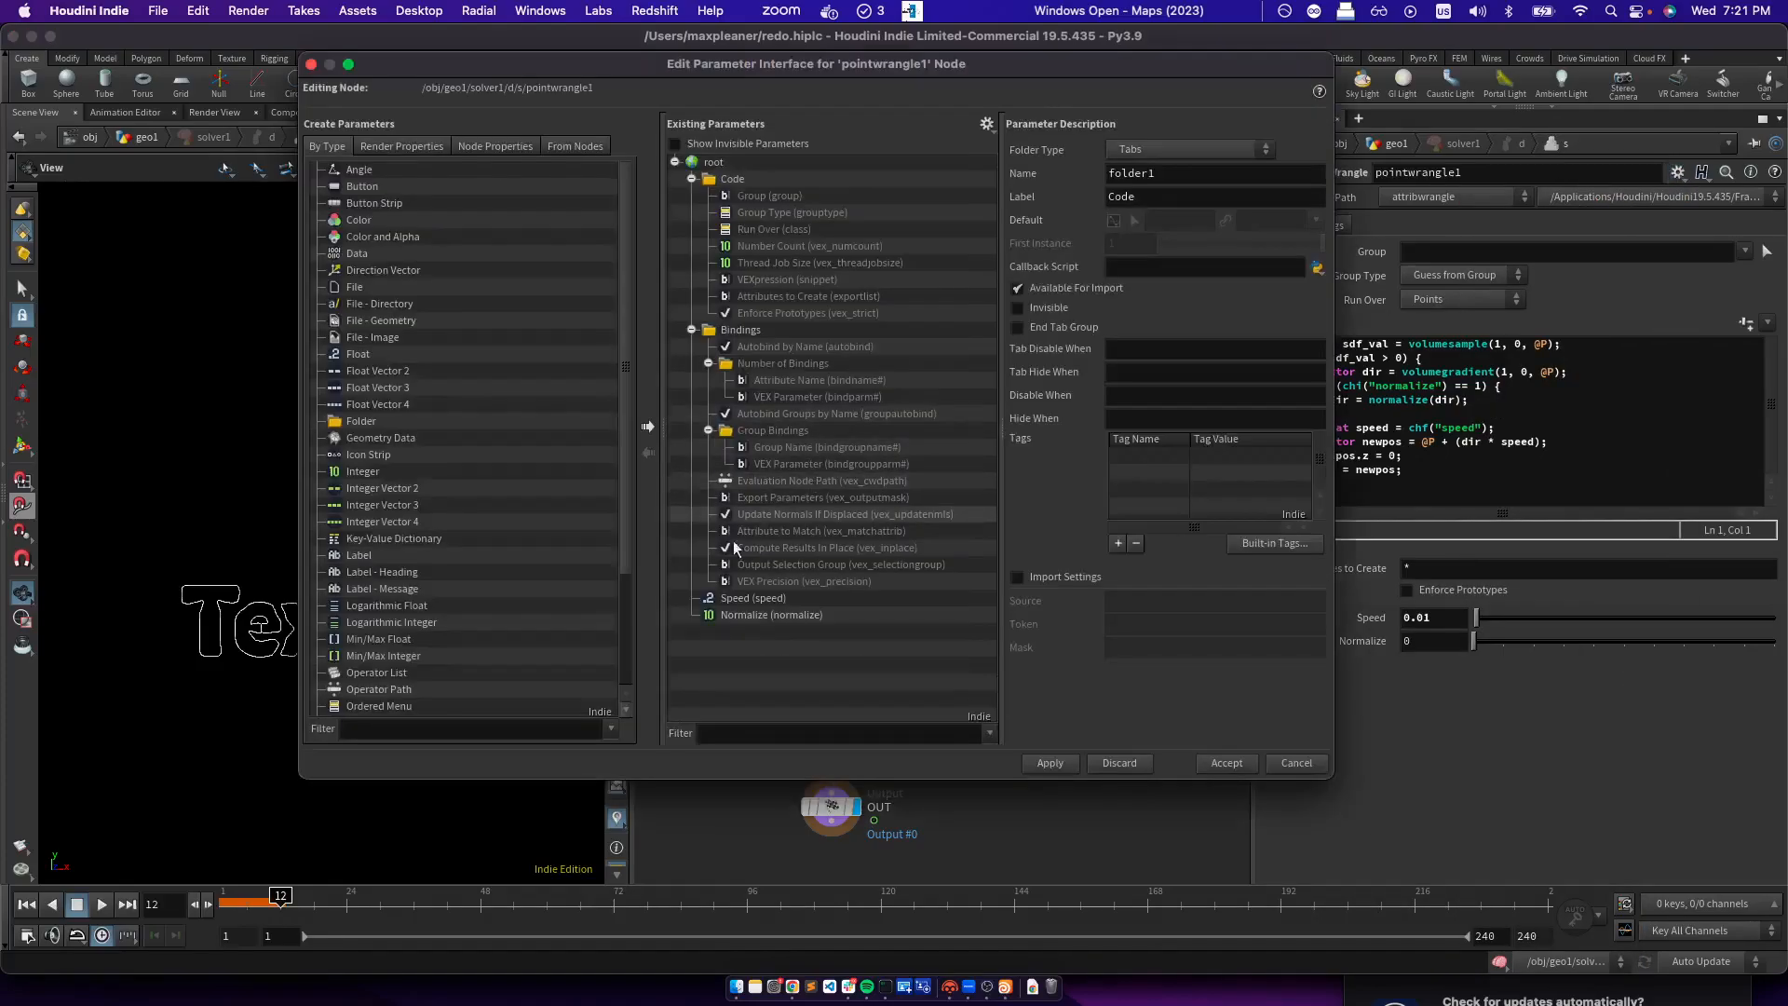
left_click(738, 615)
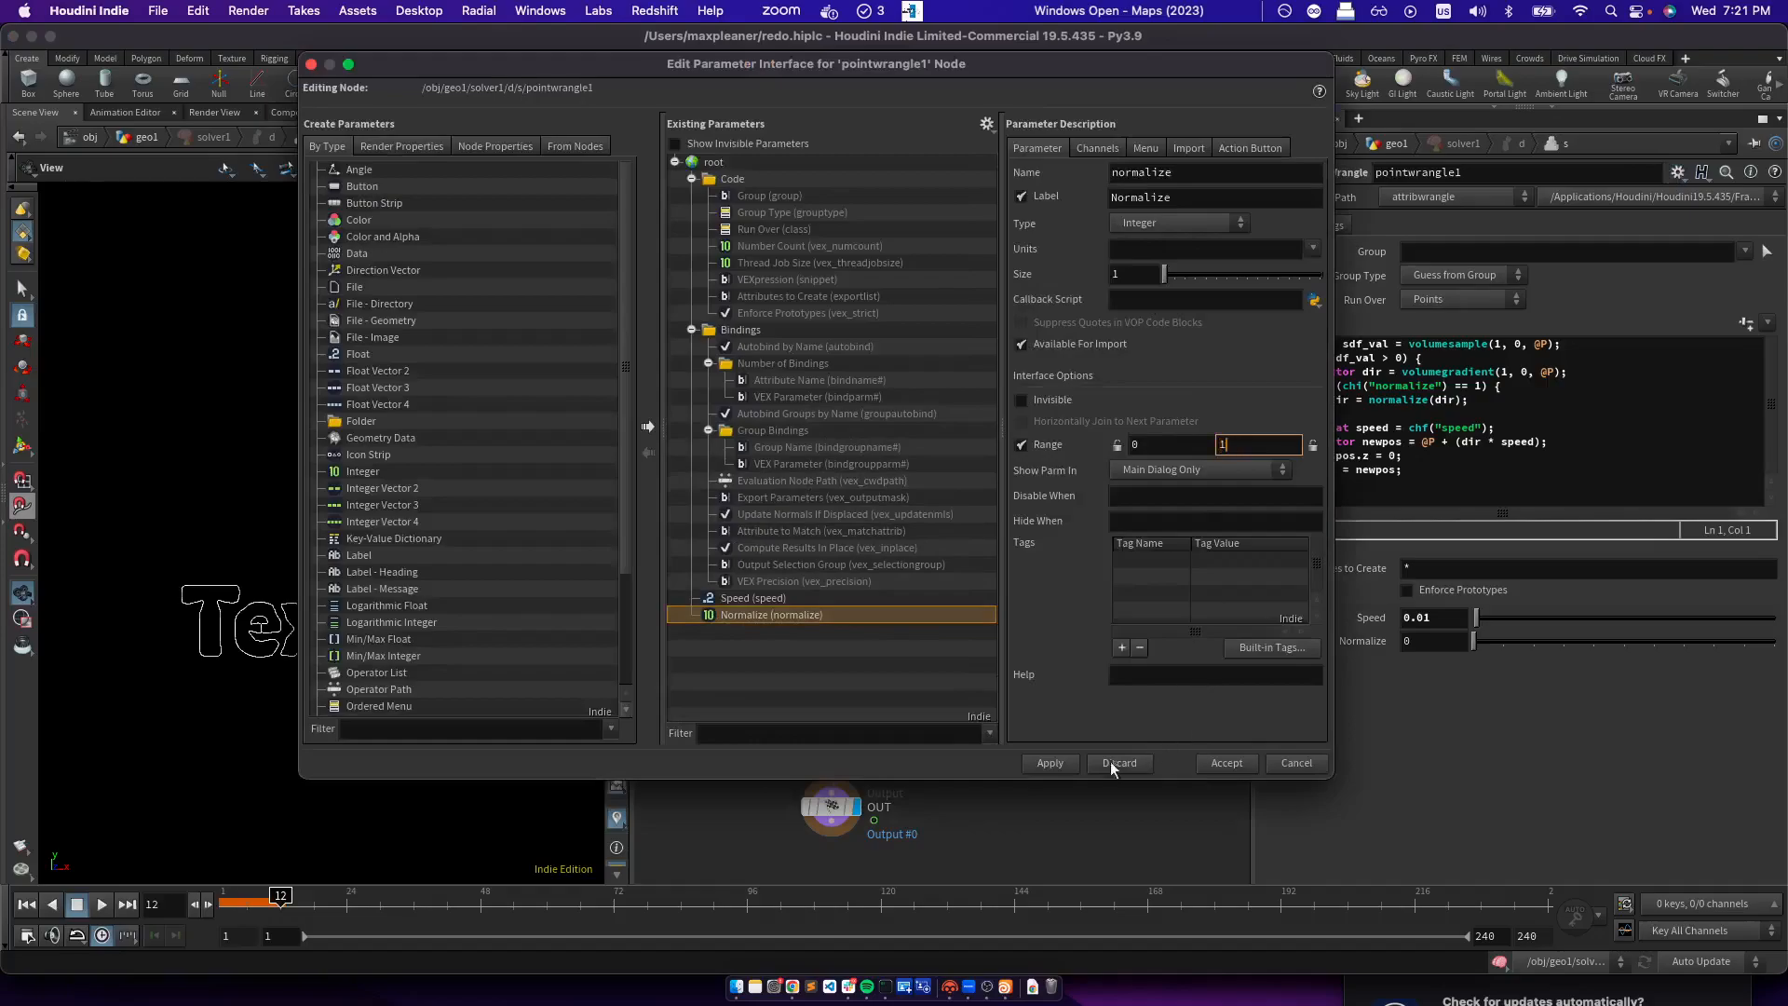
left_click(1064, 766)
left_click(1239, 763)
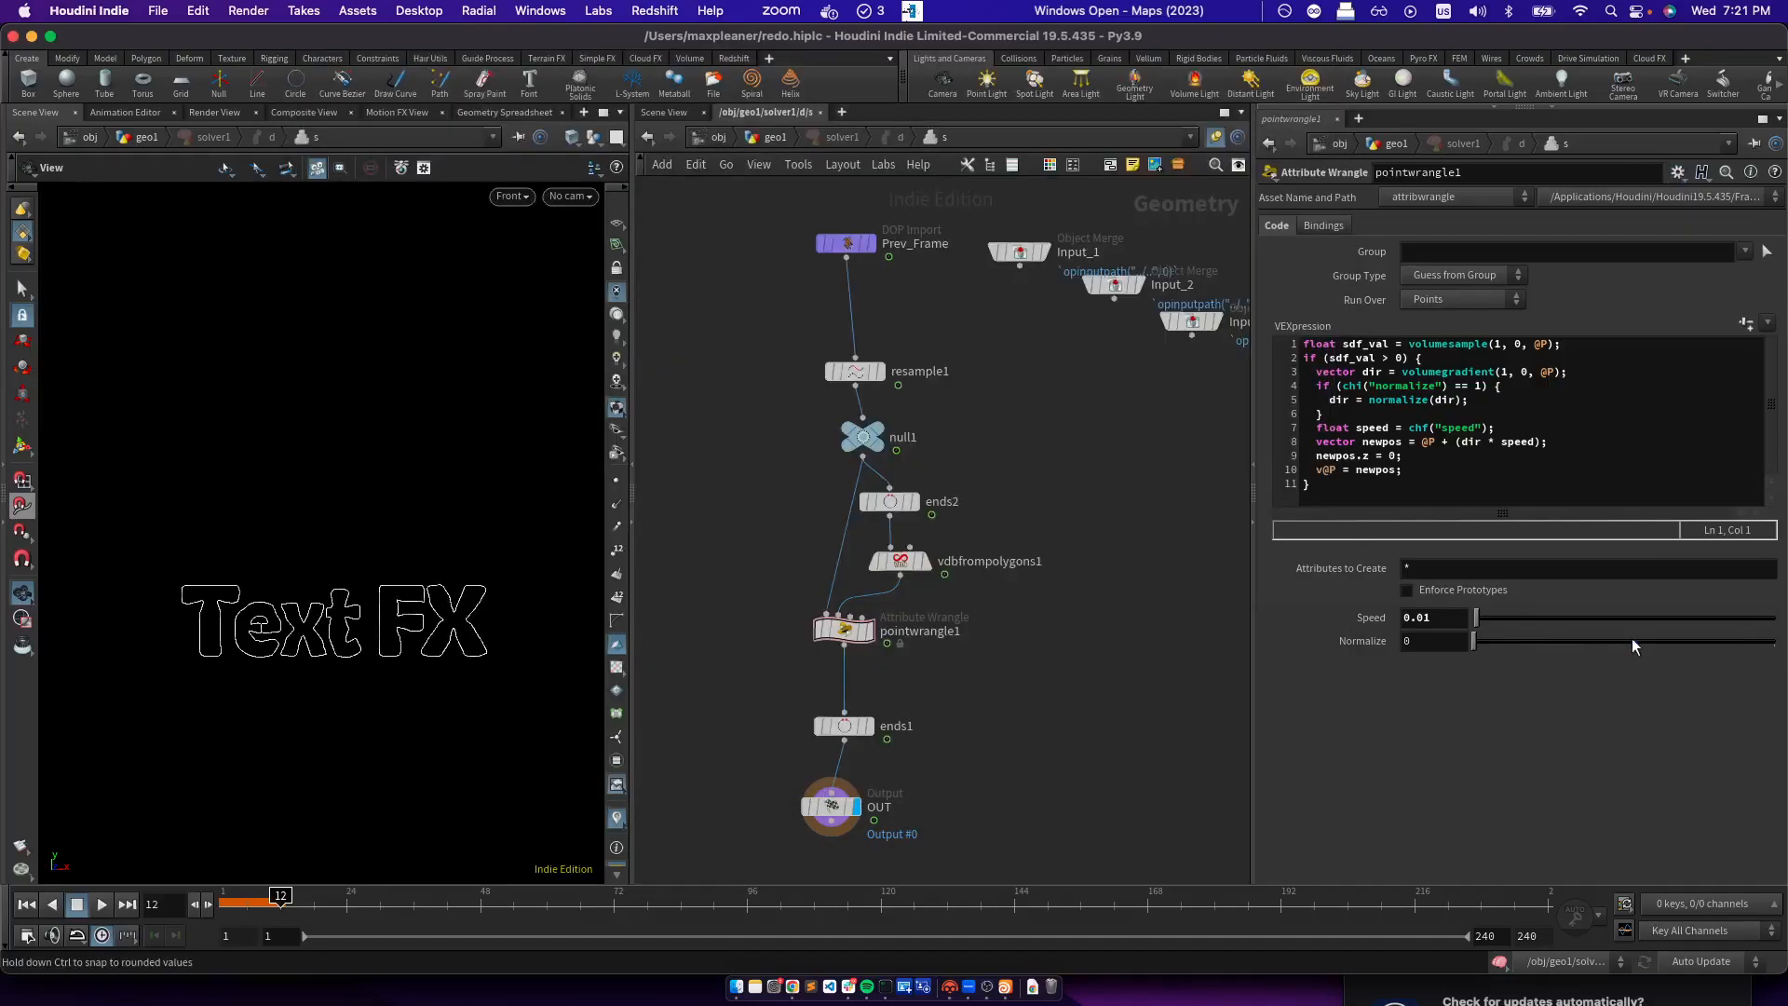
In pointwrangle1's parameter interface, delete the Normalize integer parameter and add a Toggle parameter below Speed
left_click(1701, 170)
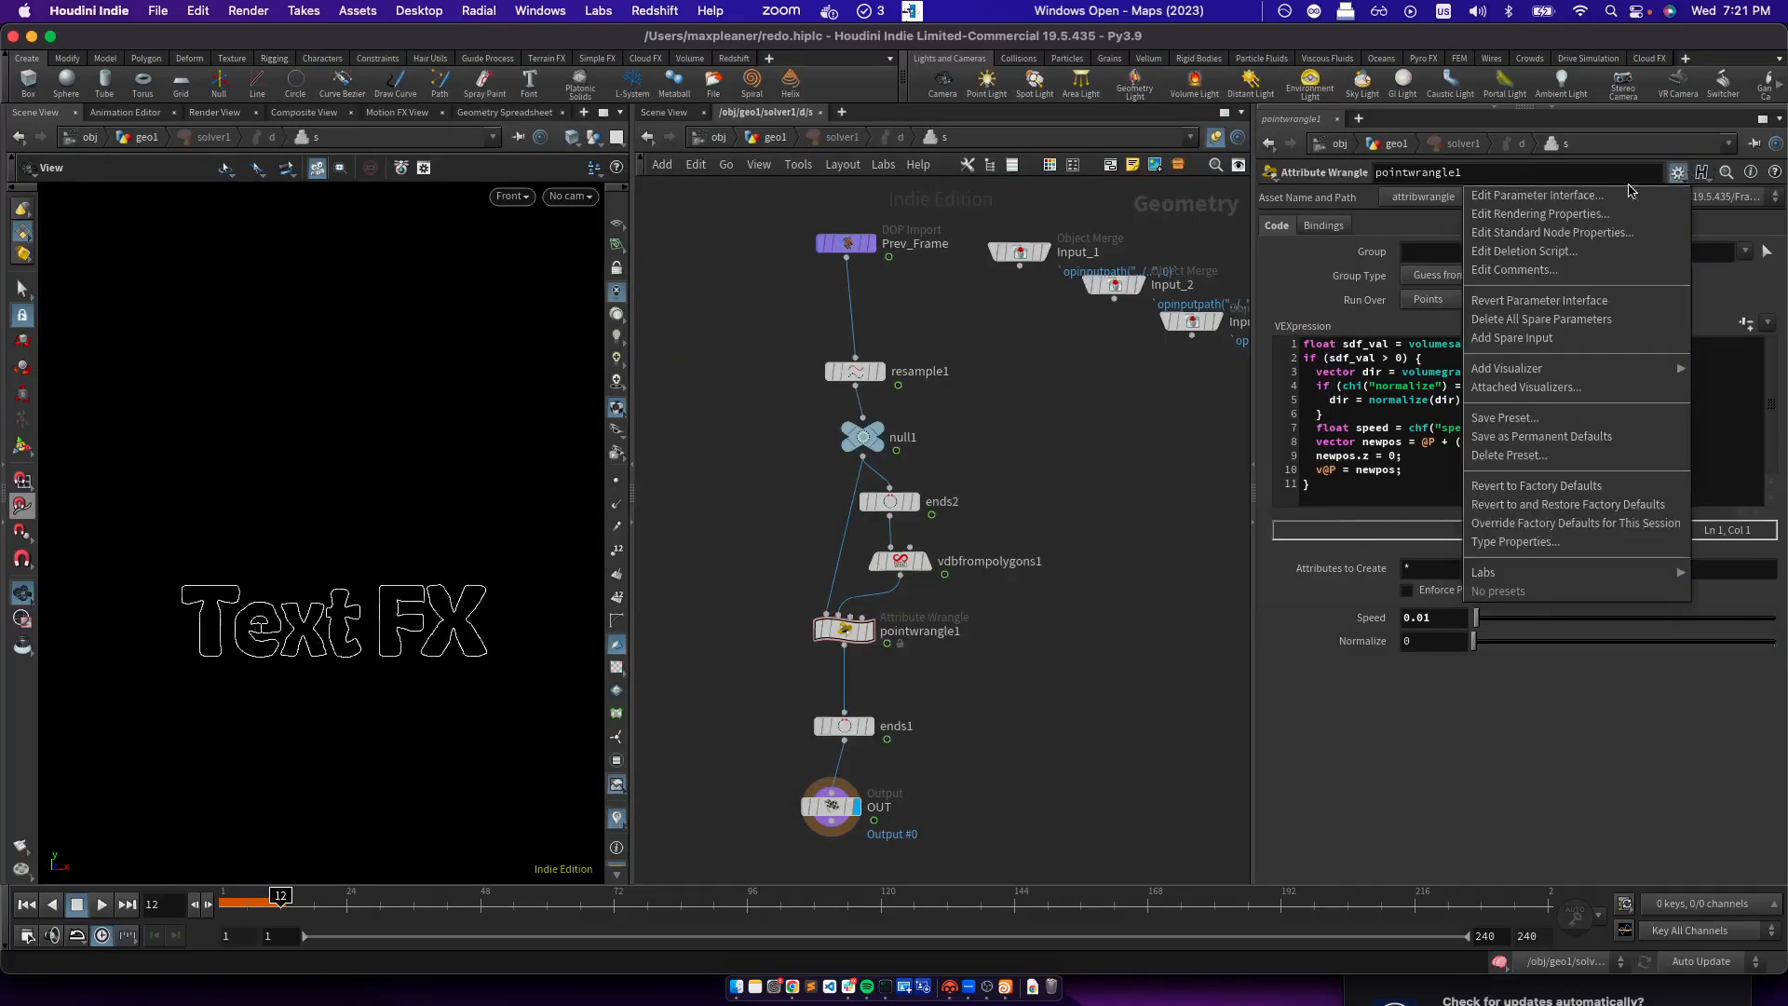
left_click(1564, 193)
left_click(763, 616)
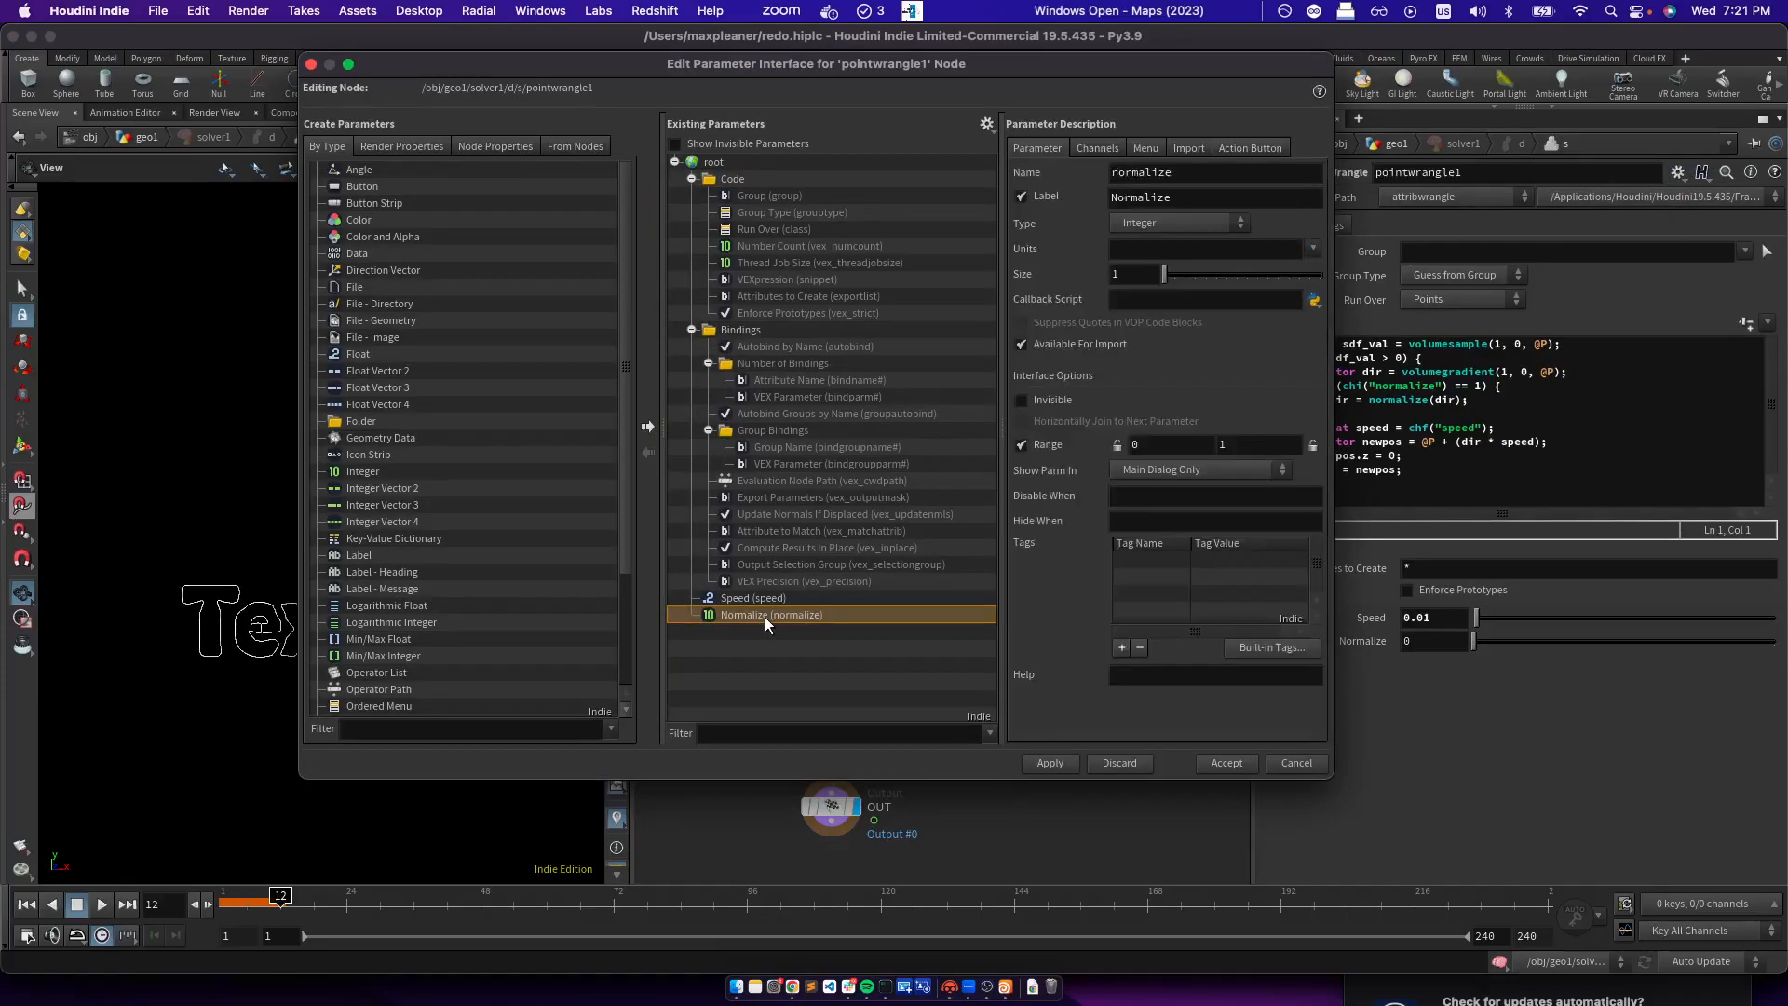
key("Delete")
scroll(362, 662, "down", 3)
left_click_drag(361, 672, 726, 652)
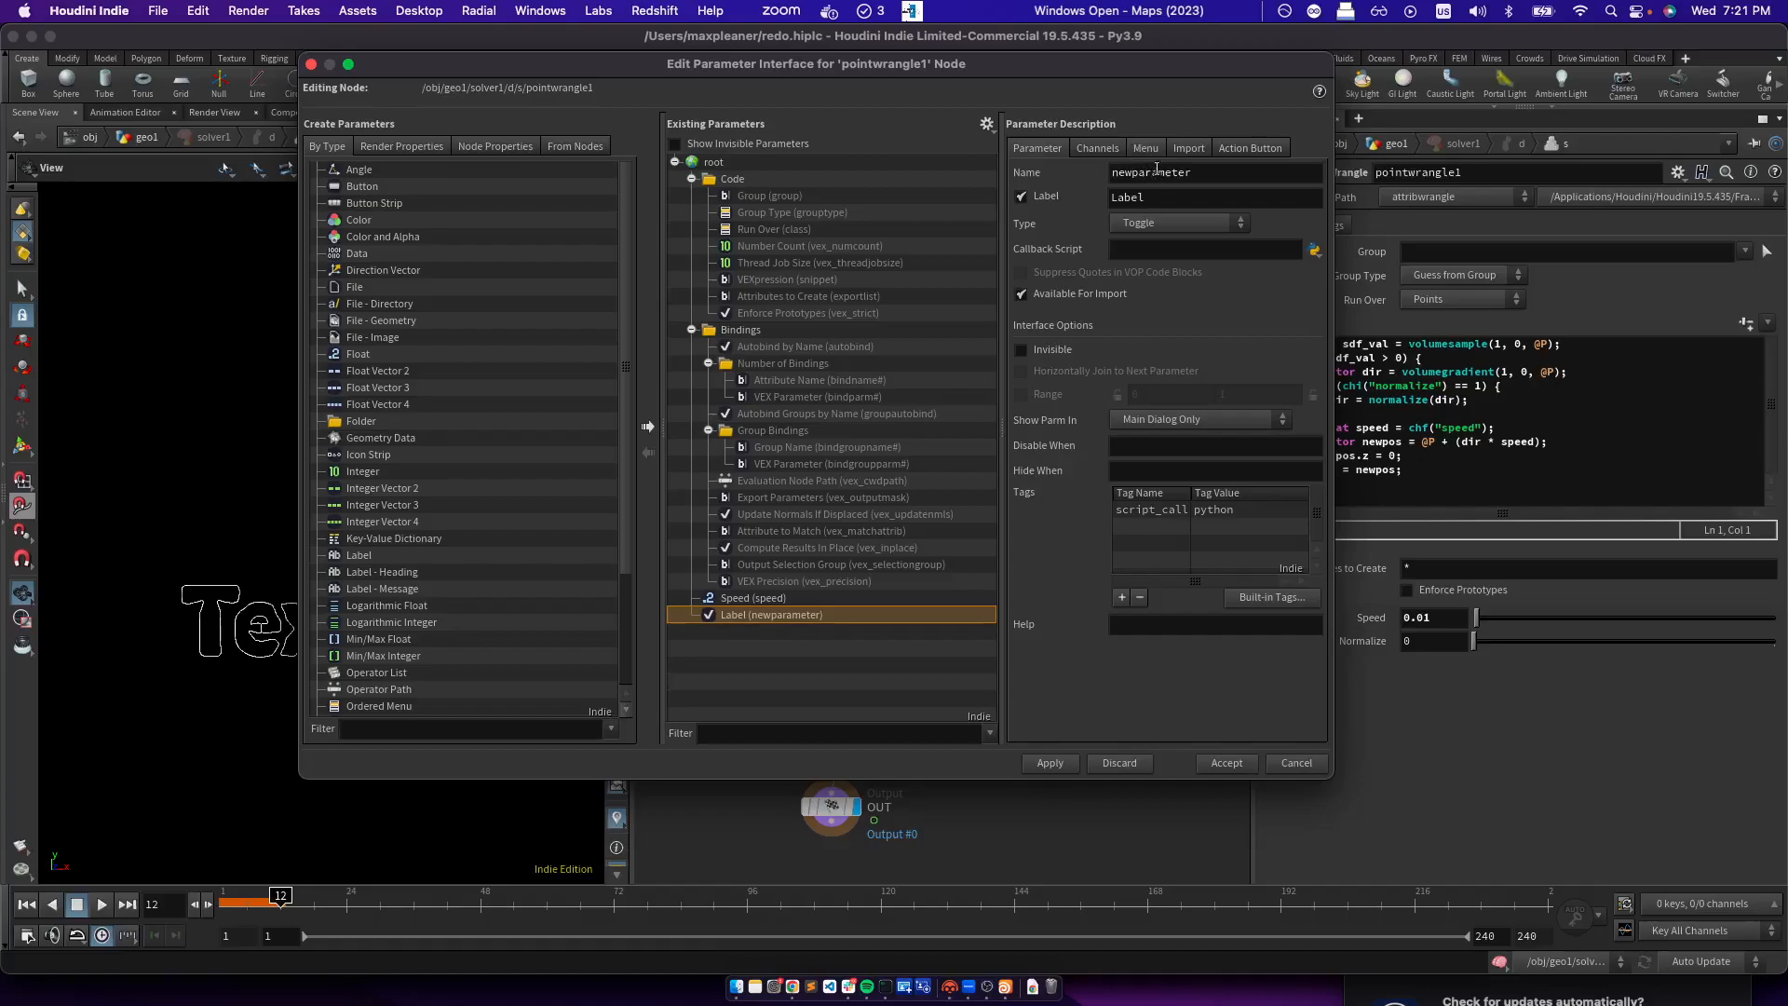
Set the new toggle's name and label to normalize and accept the interface changes
double_click(1179, 173)
type("normalize")
key("Tab")
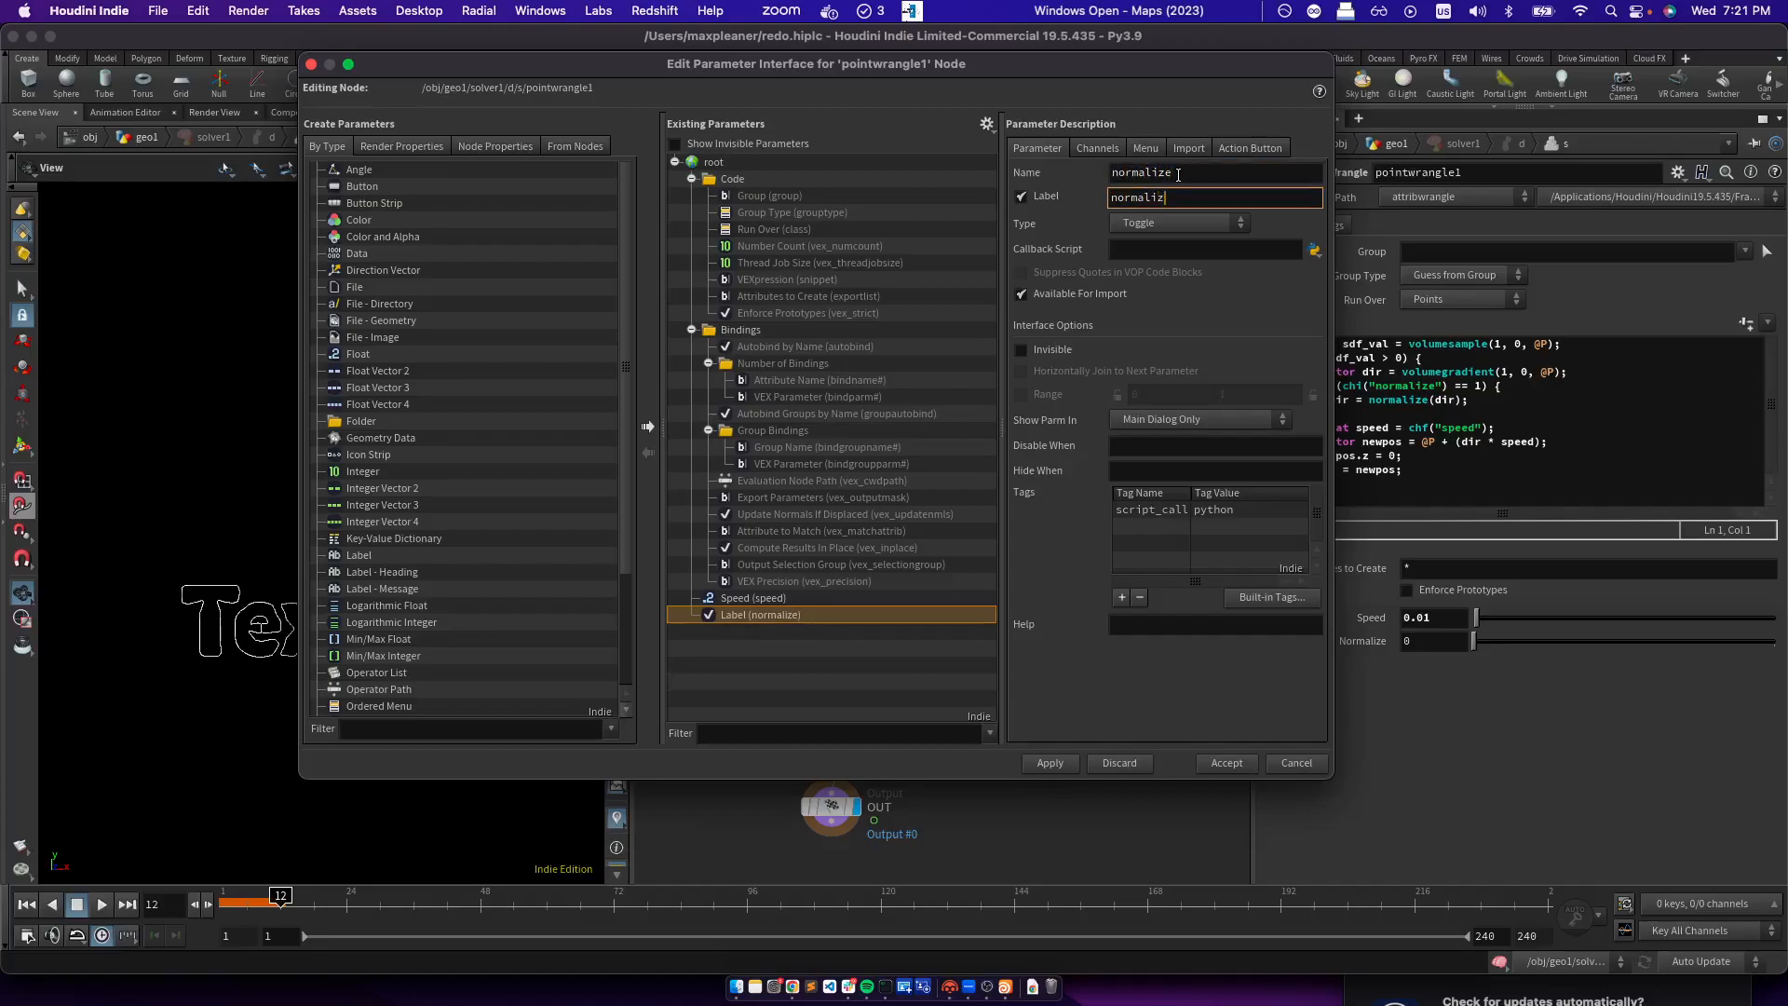
type("normalize")
key("Return")
left_click(1226, 762)
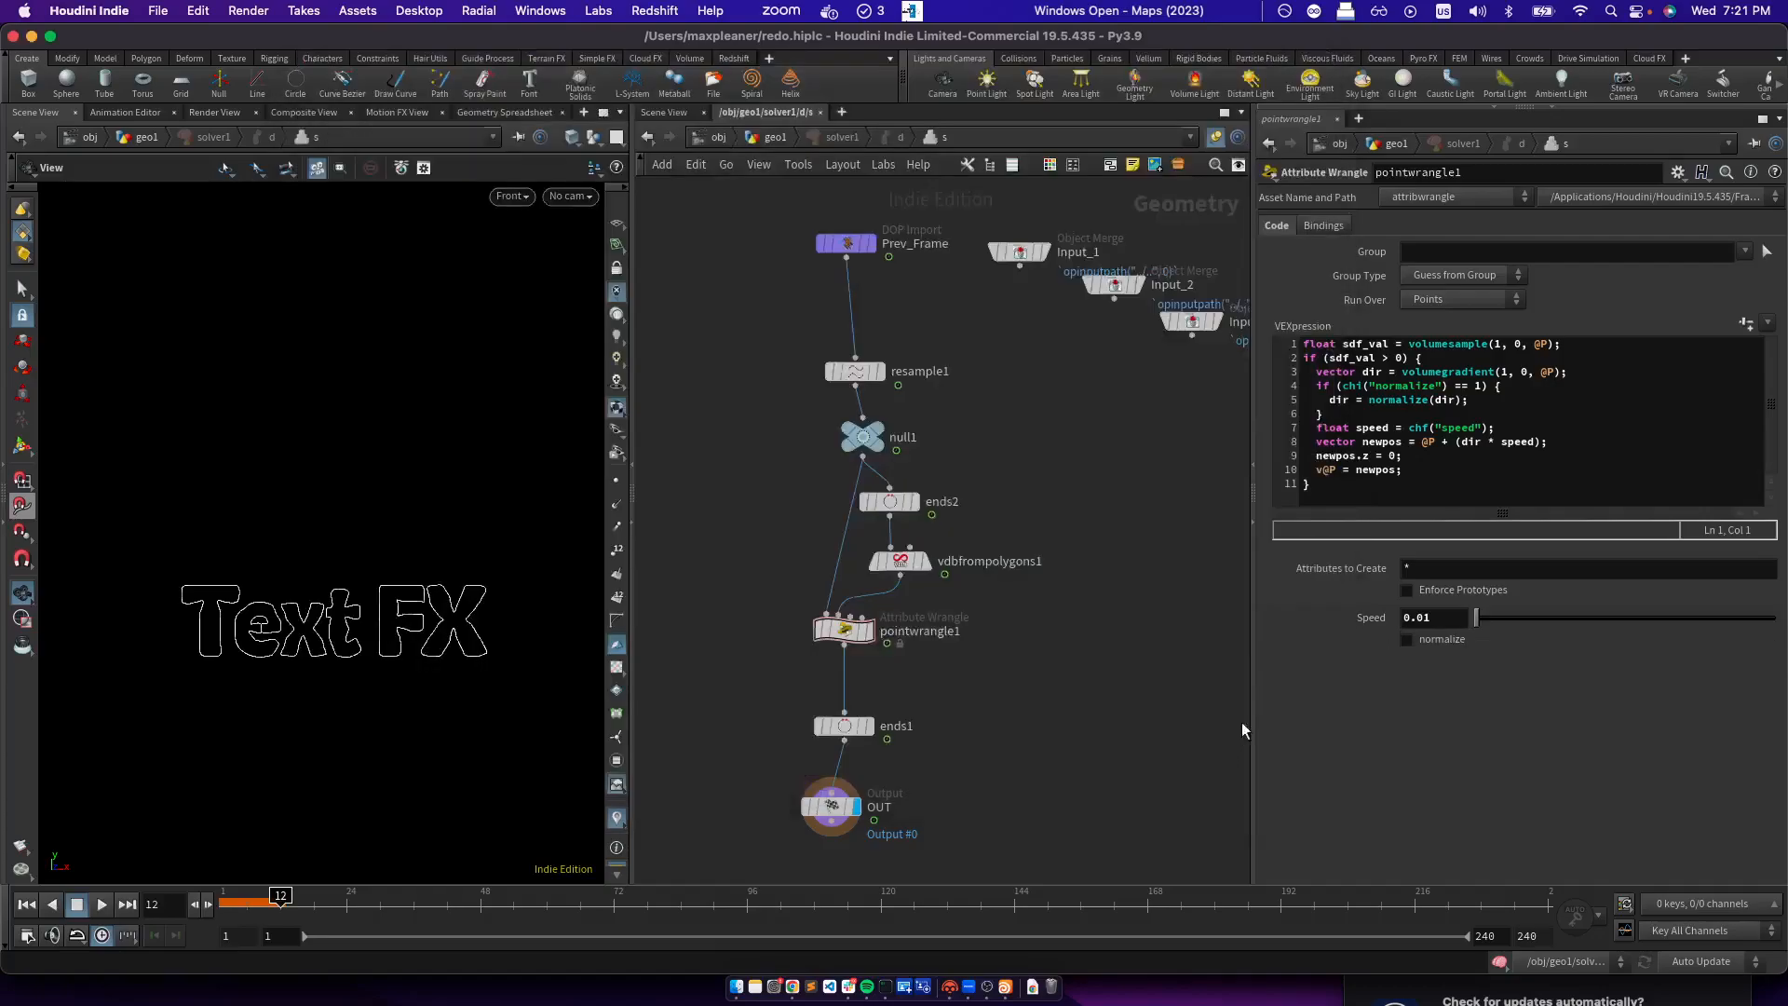
Enable normalize on pointwrangle1, replay the simulation from frame 1 and scrub back to the start
left_click(1409, 639)
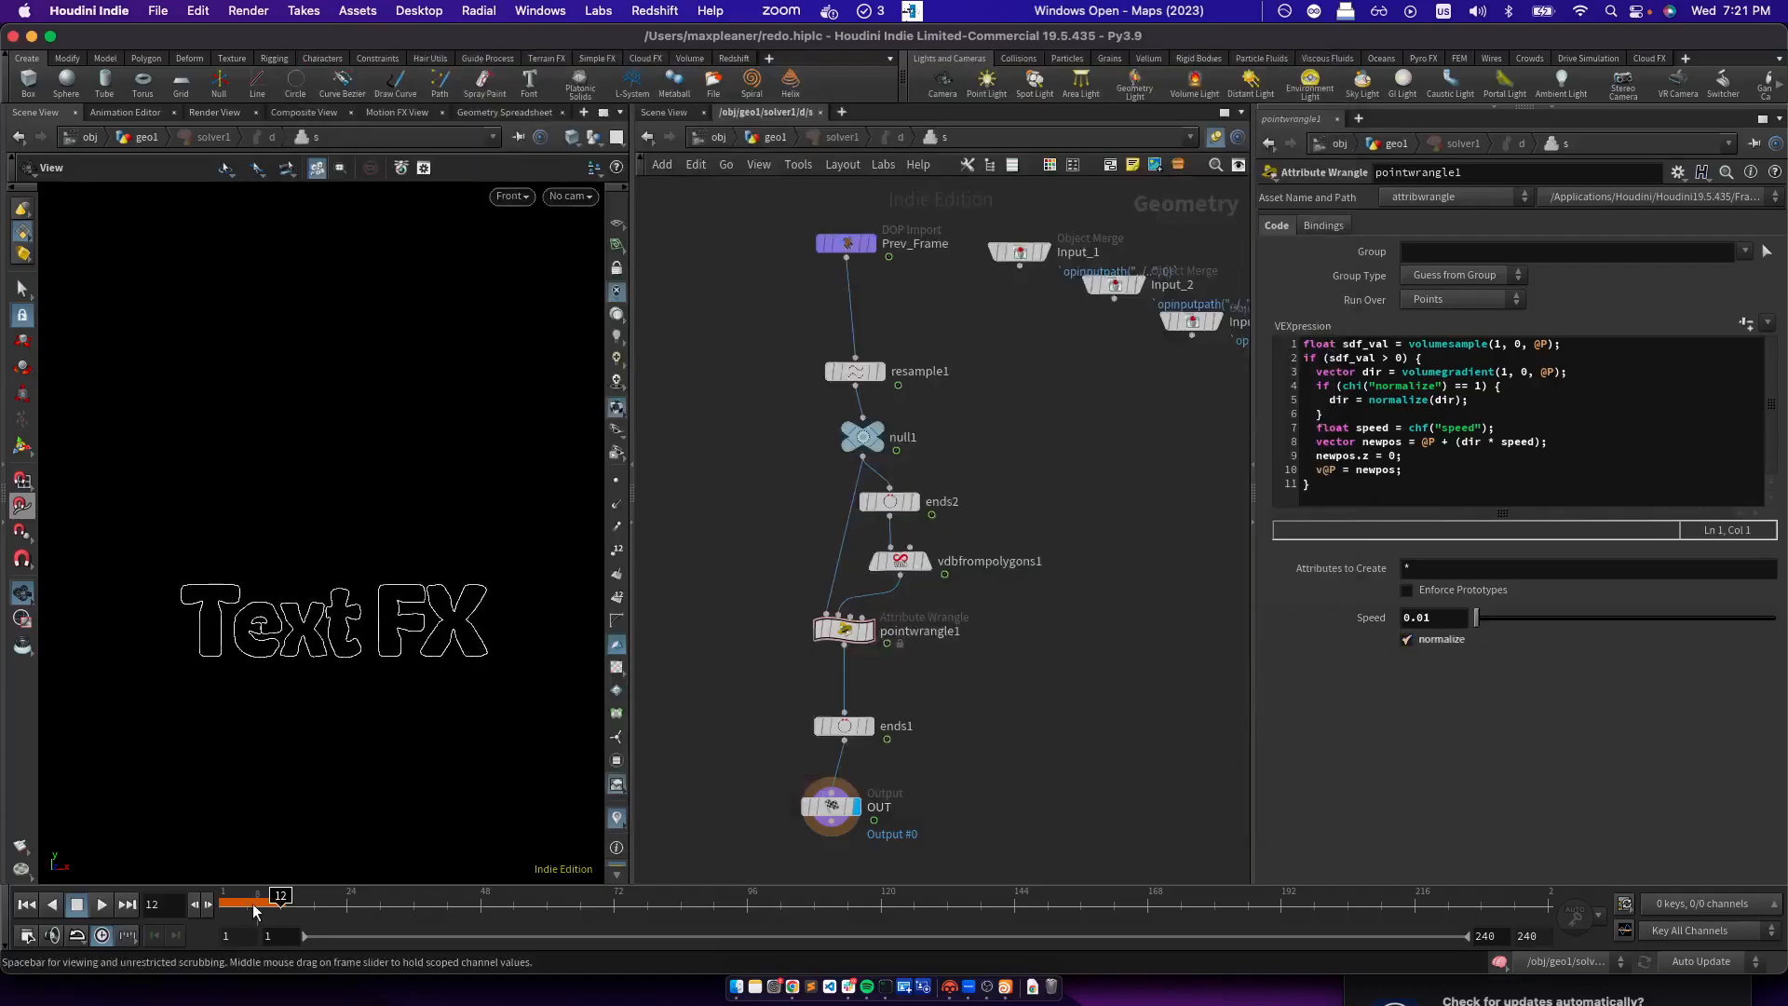
left_click_drag(258, 907, 132, 929)
left_click(102, 905)
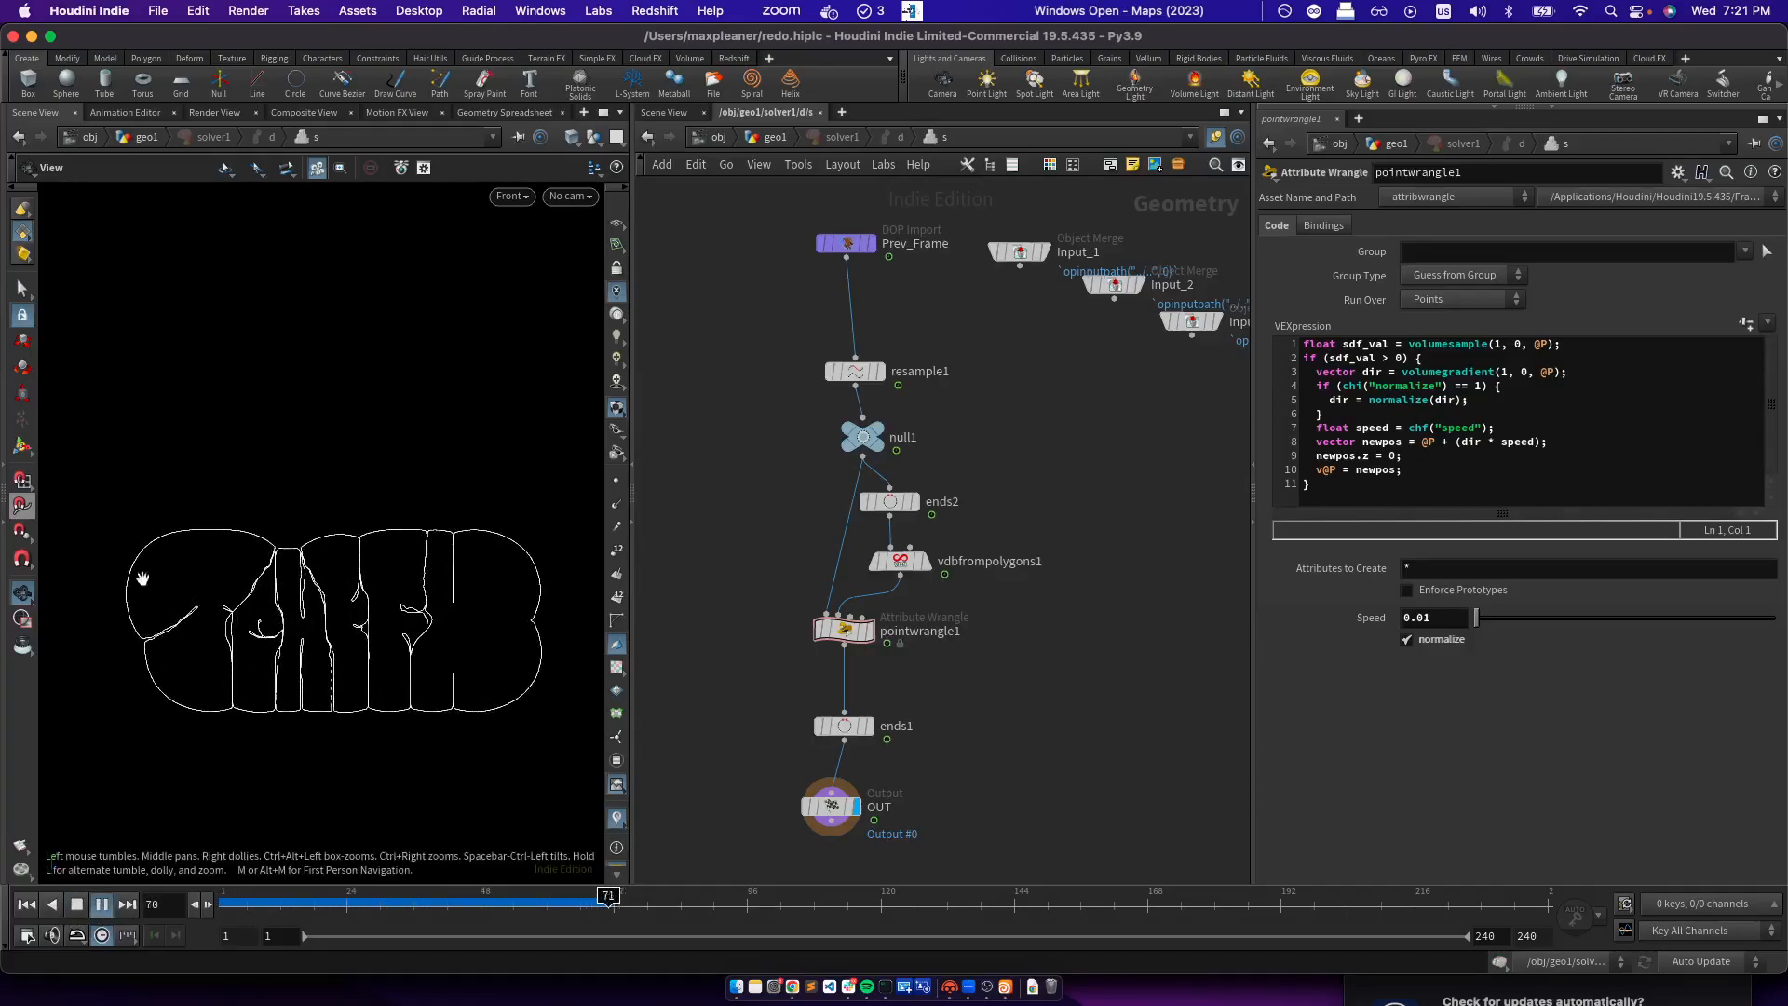
left_click(75, 908)
scroll(336, 618, "down", 3)
middle_click_drag(336, 618, 331, 641)
left_click_drag(512, 897, 171, 886)
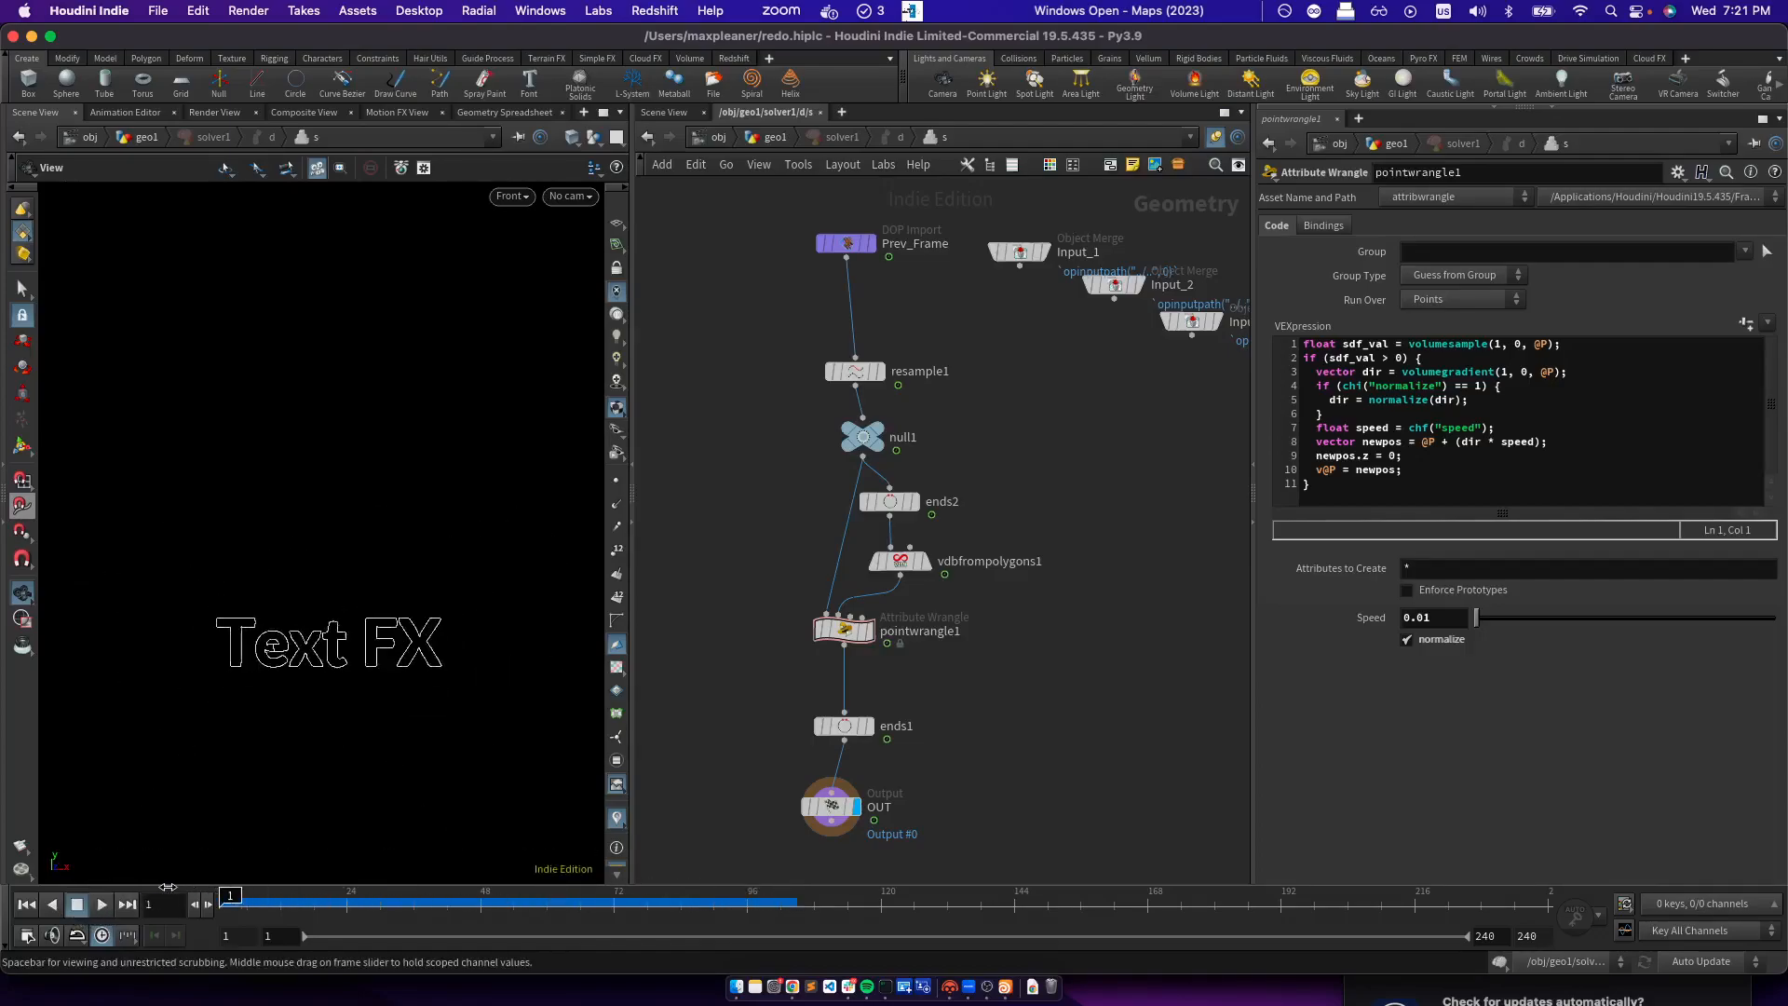
Switch to Chrome to view the Concentric Circles: Lotus reference artwork on ArtStation, then return to Houdini
key("super+Tab")
key("super+Tab")
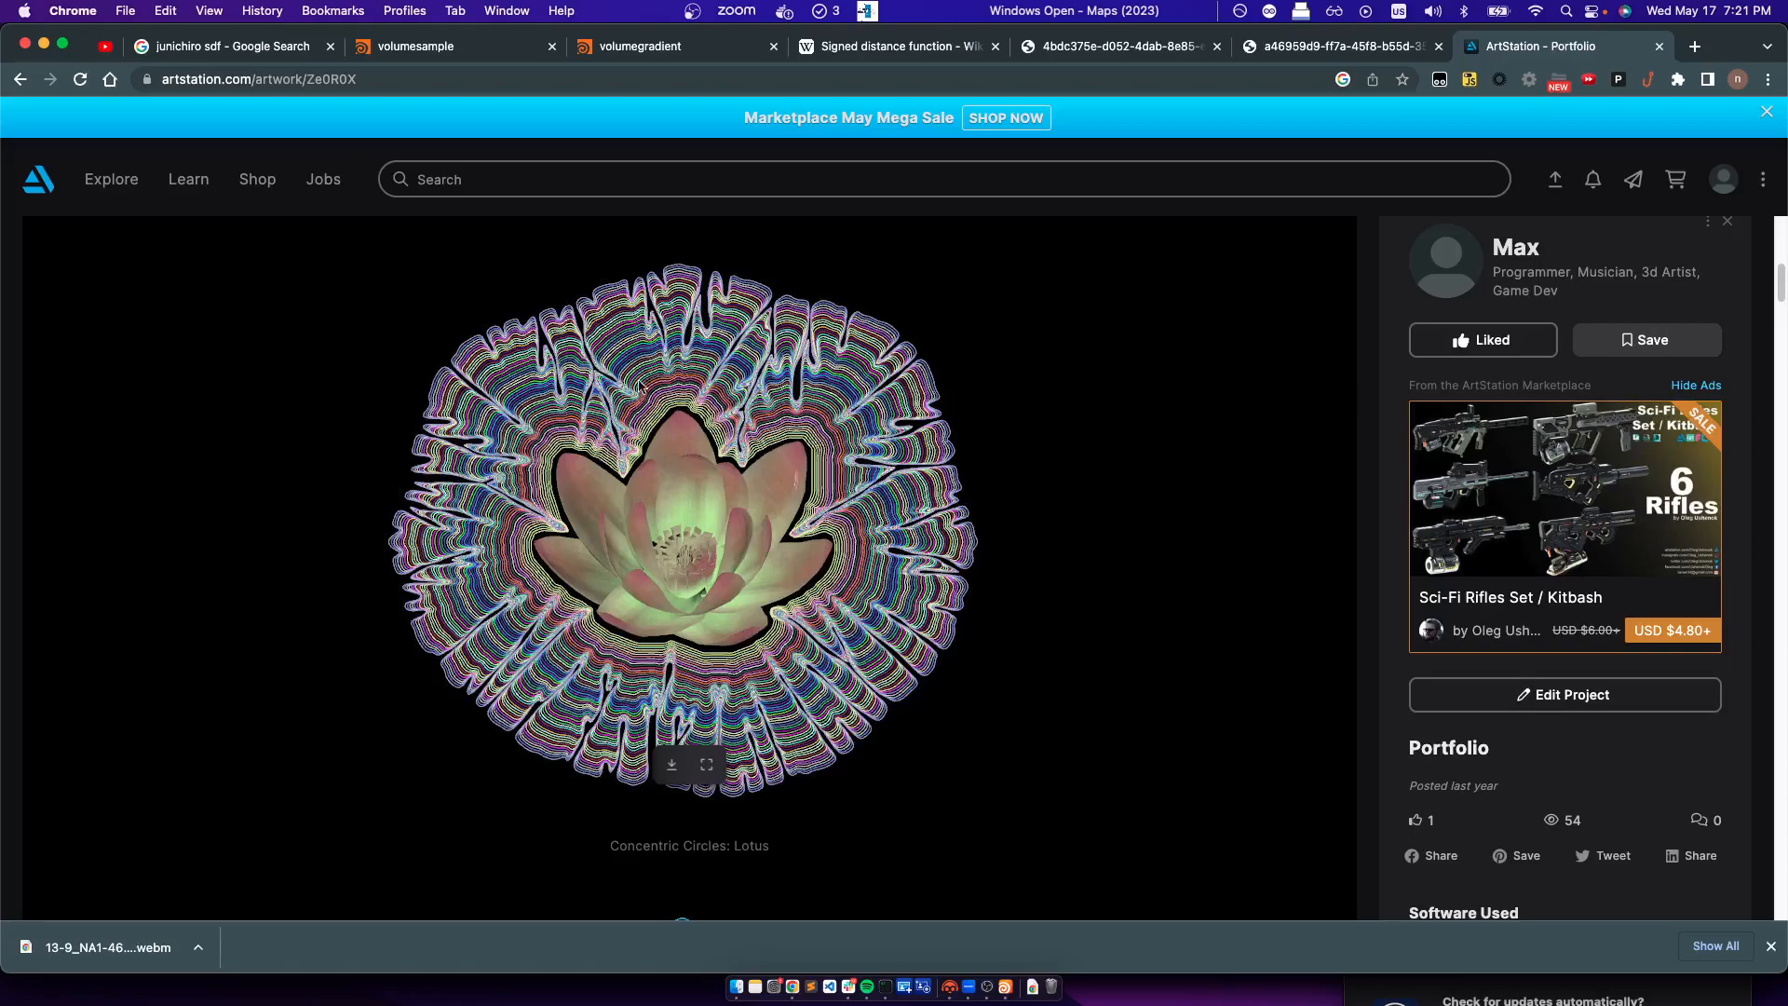
key("super+Tab")
Scrub the cached normalized growth from frame 1 to frame 36
left_click_drag(277, 908, 223, 911)
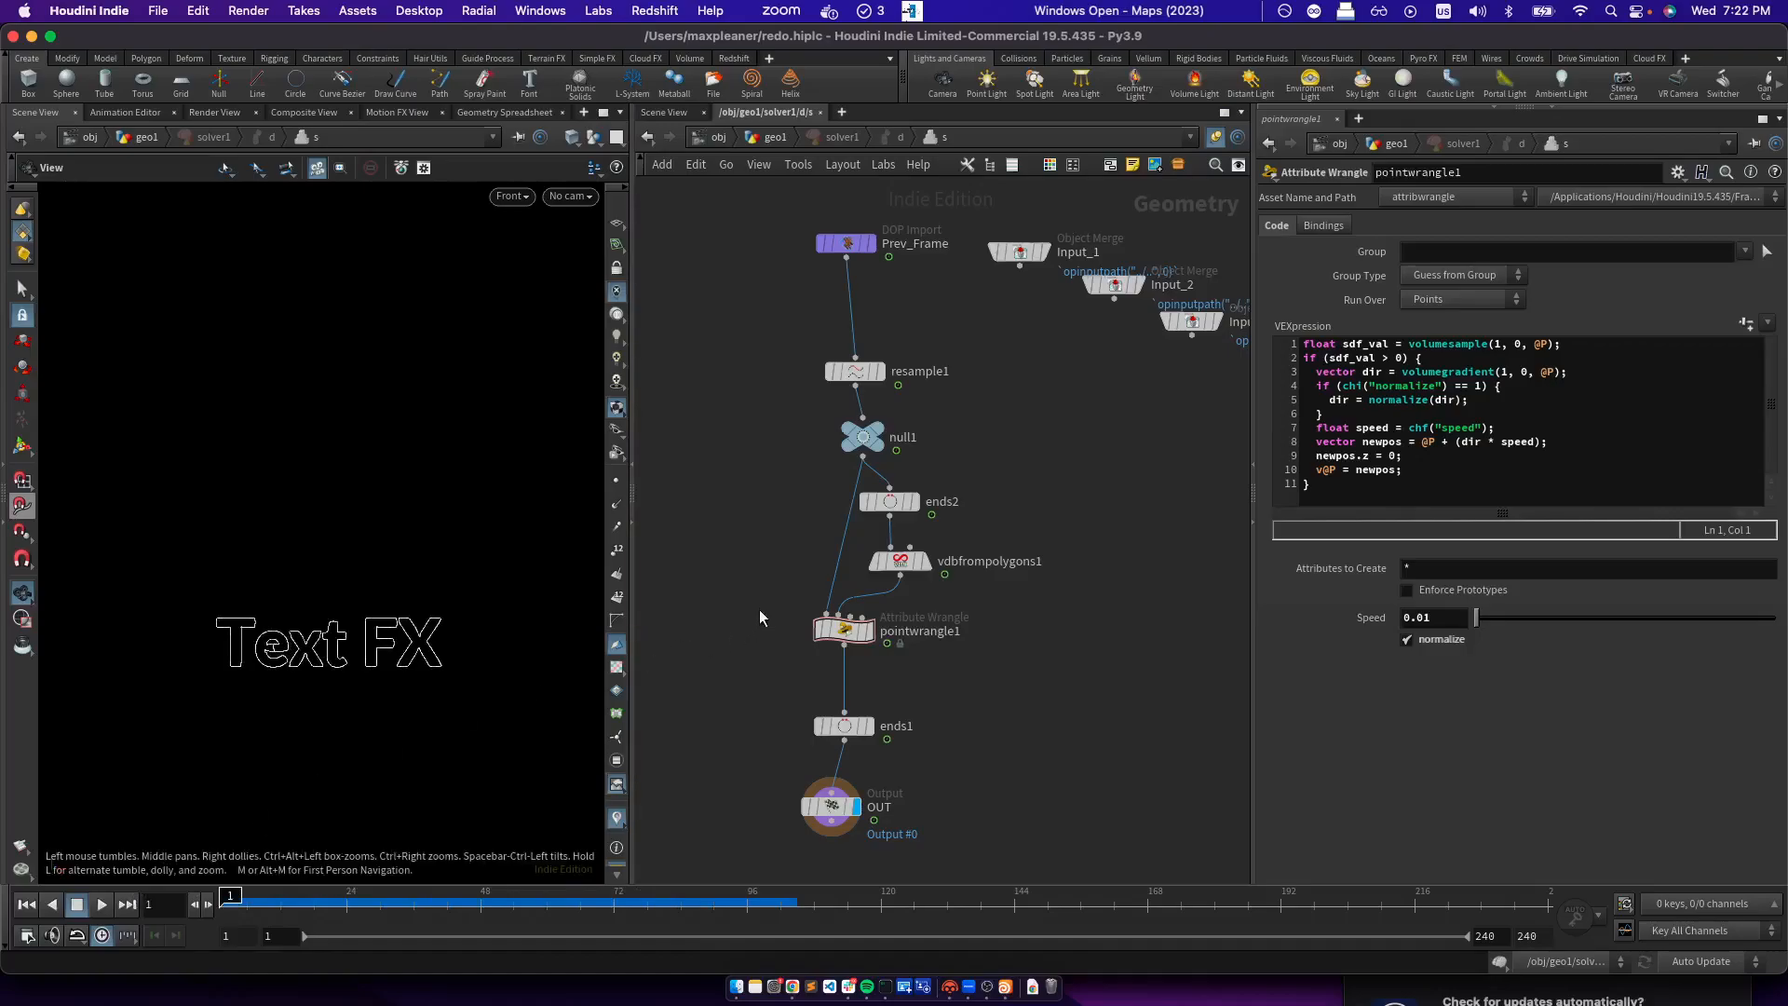
scroll(758, 615, "down", 3)
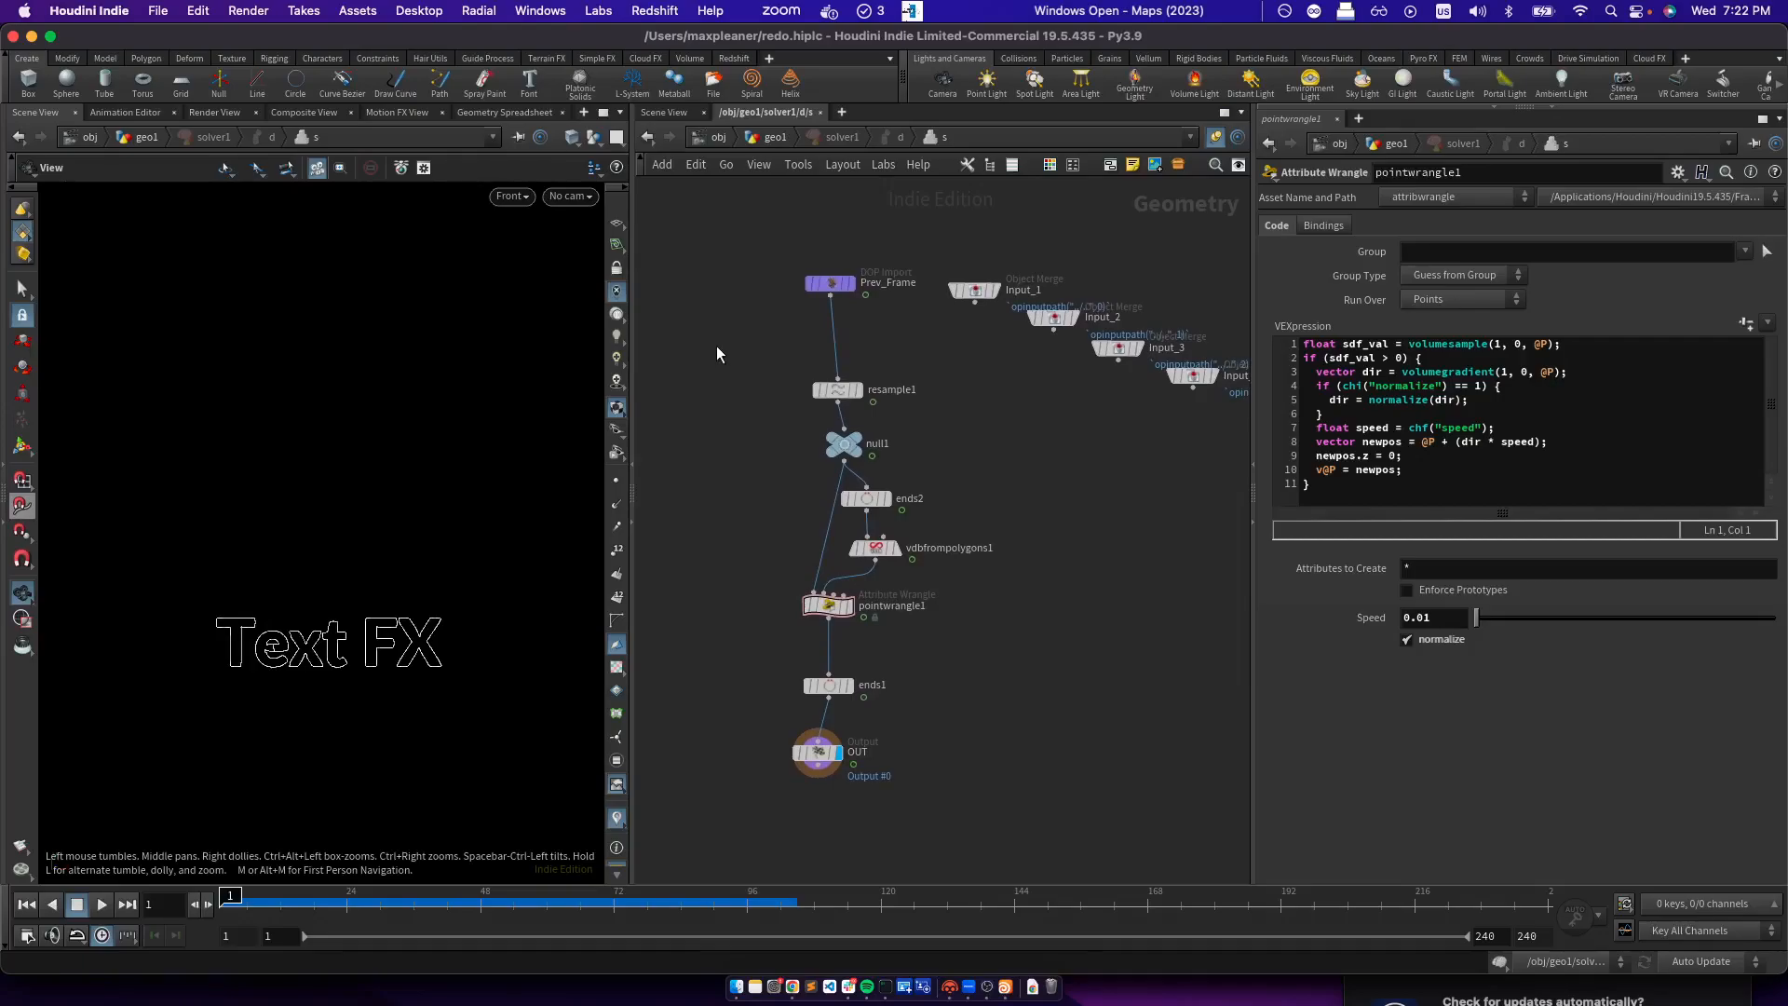
left_click_drag(263, 907, 415, 904)
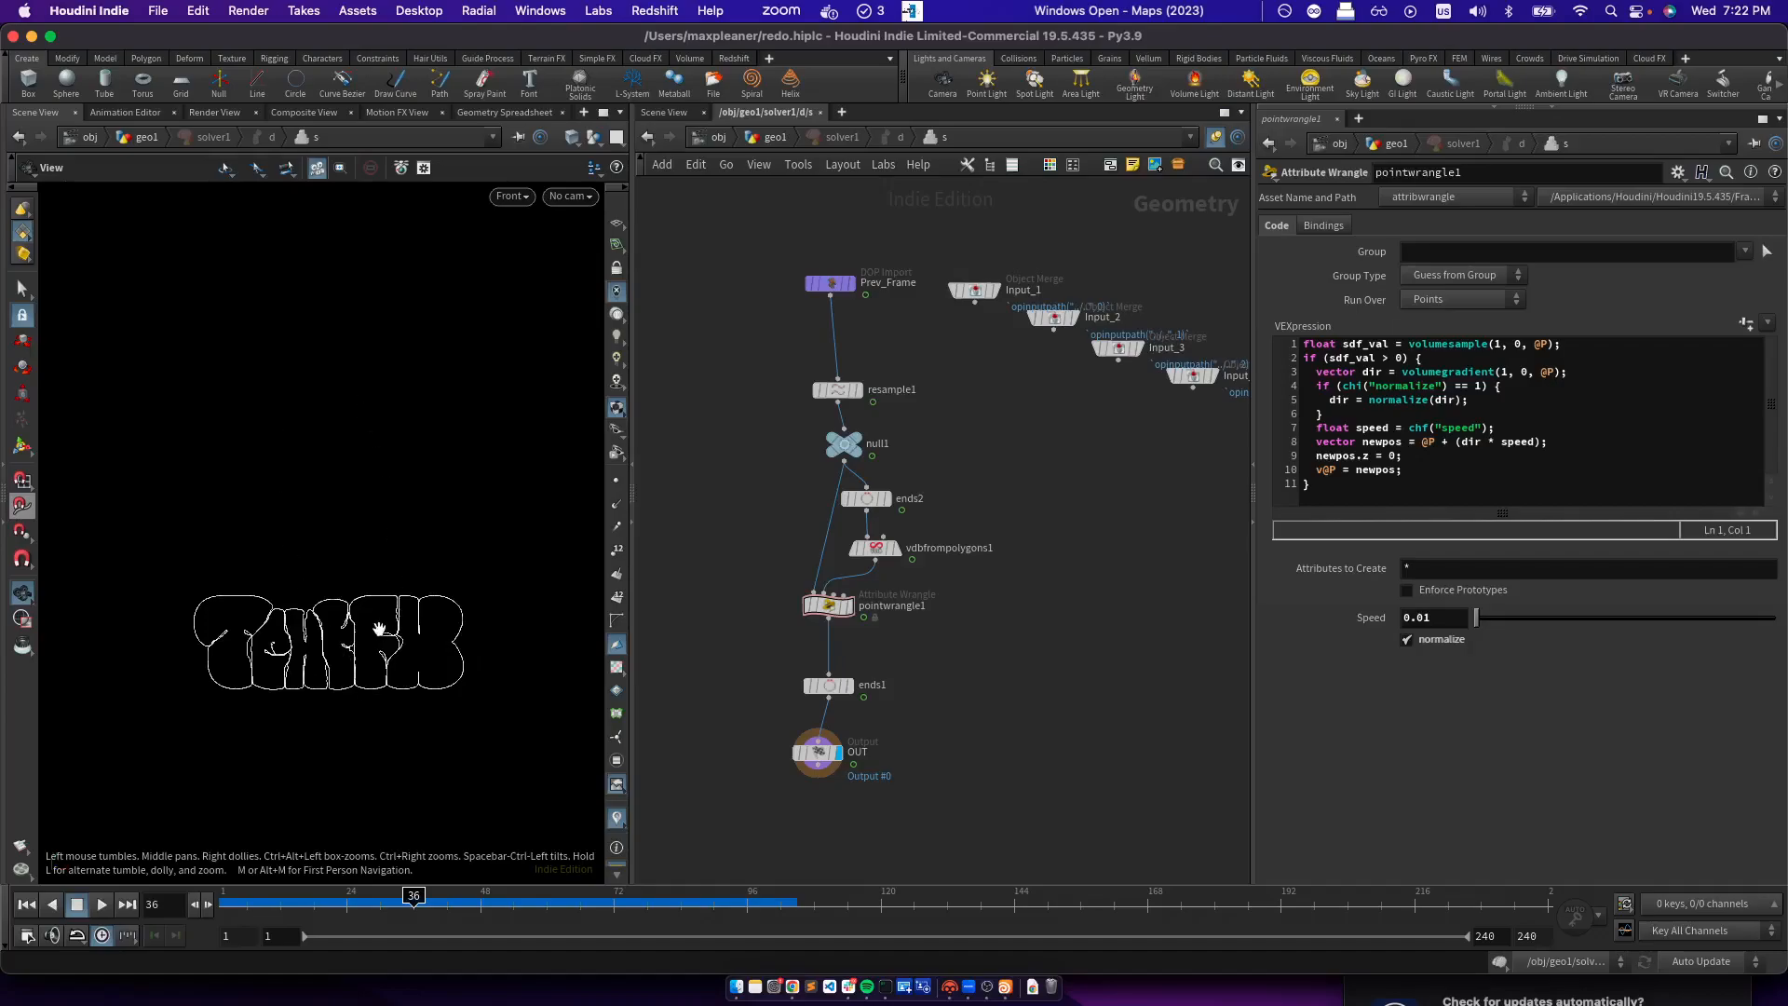
left_click_drag(754, 315, 901, 817)
left_click_drag(911, 804, 751, 244)
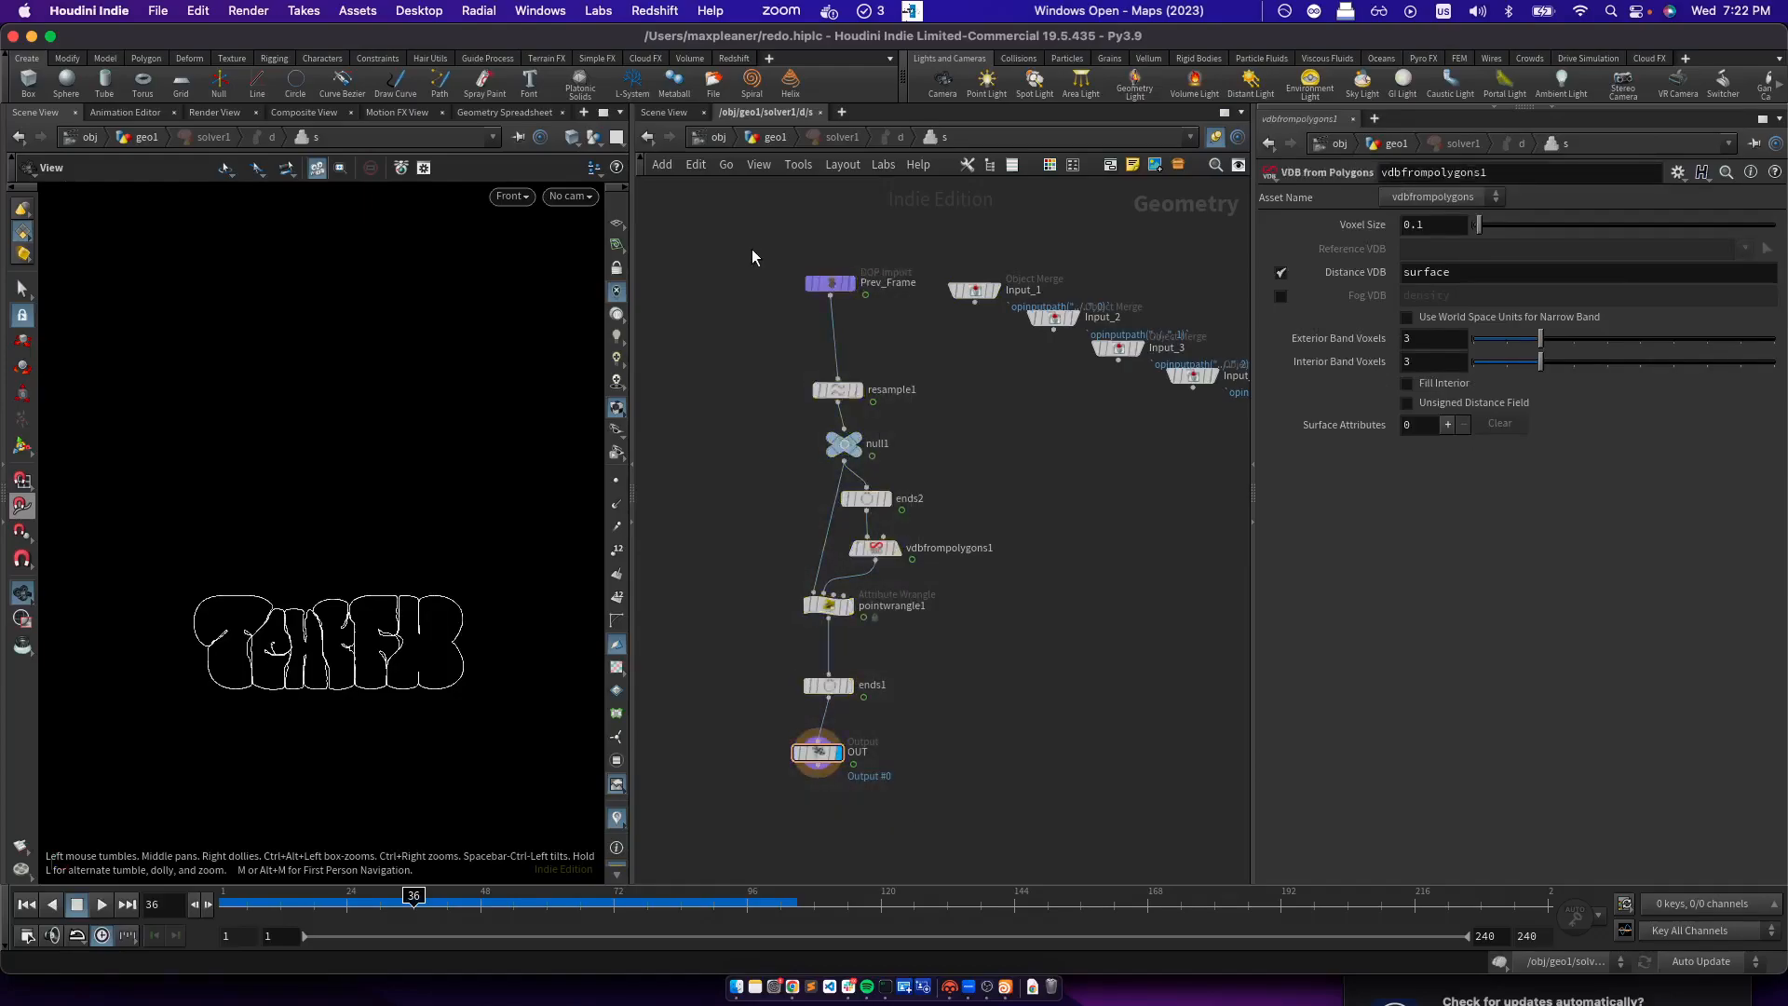
left_click_drag(741, 224, 745, 357)
left_click_drag(769, 274, 879, 806)
In geo1, insert a Group Create node between resample1 and solver1 and display it
left_click(775, 143)
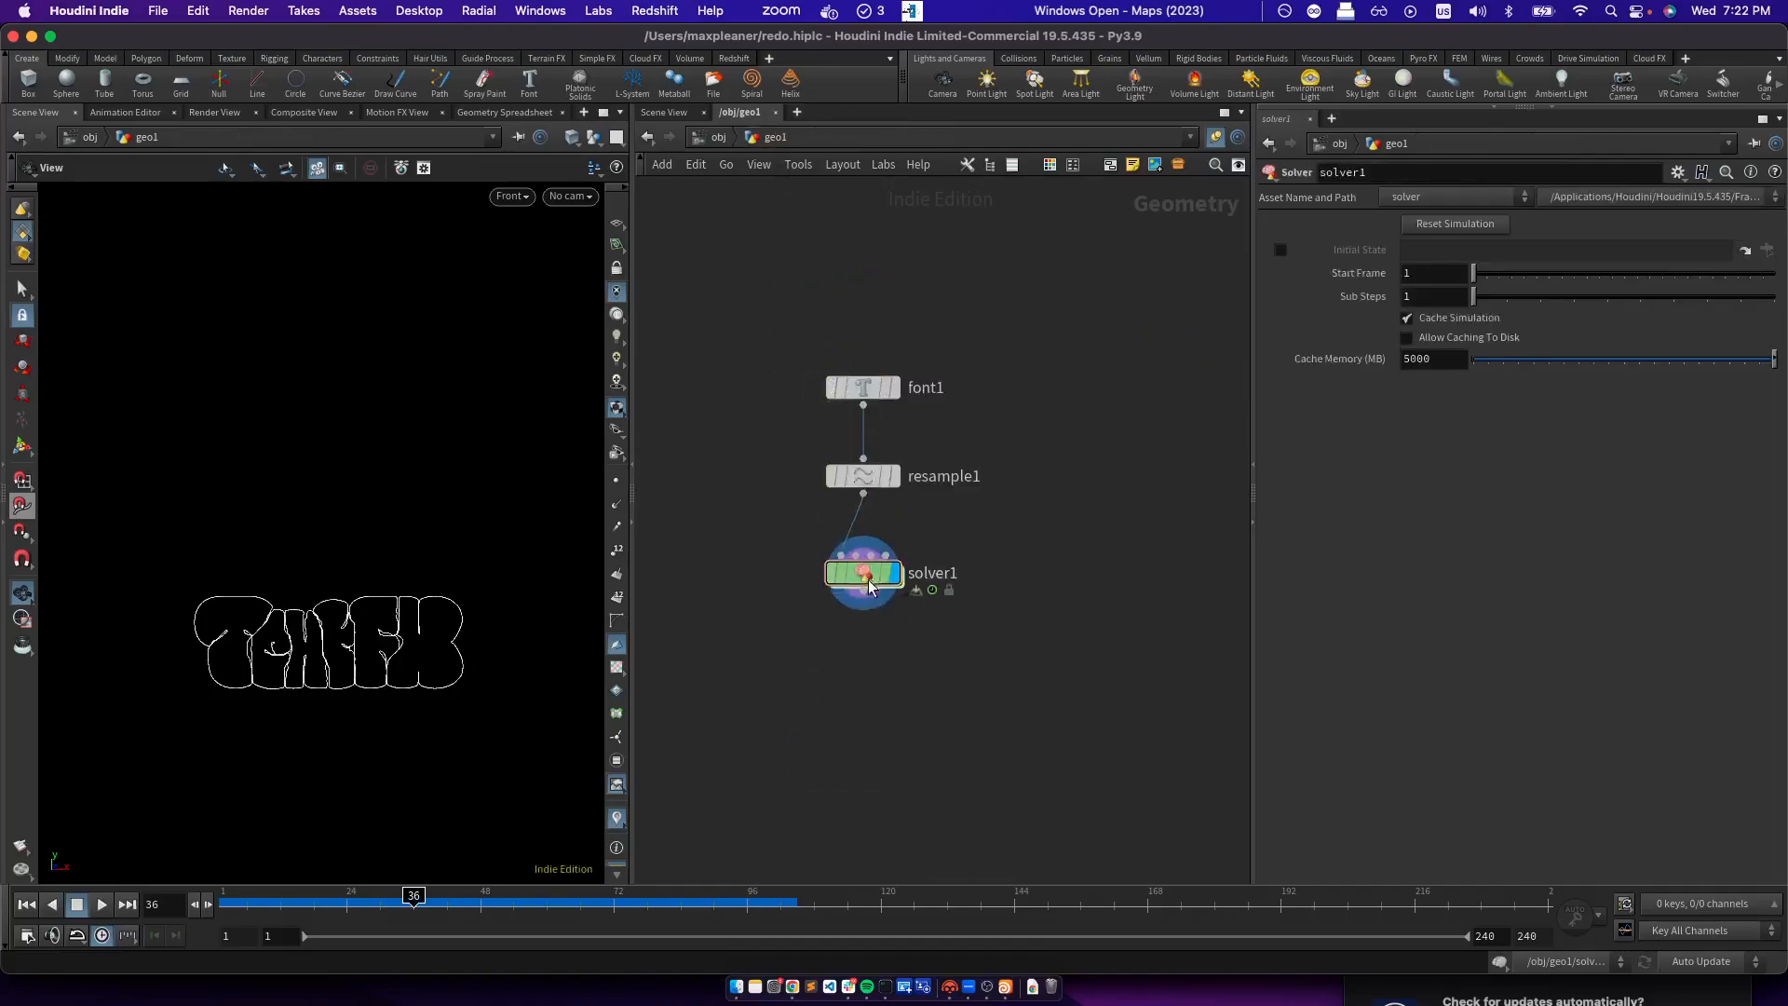
left_click_drag(869, 582, 870, 691)
key("Tab")
type("group")
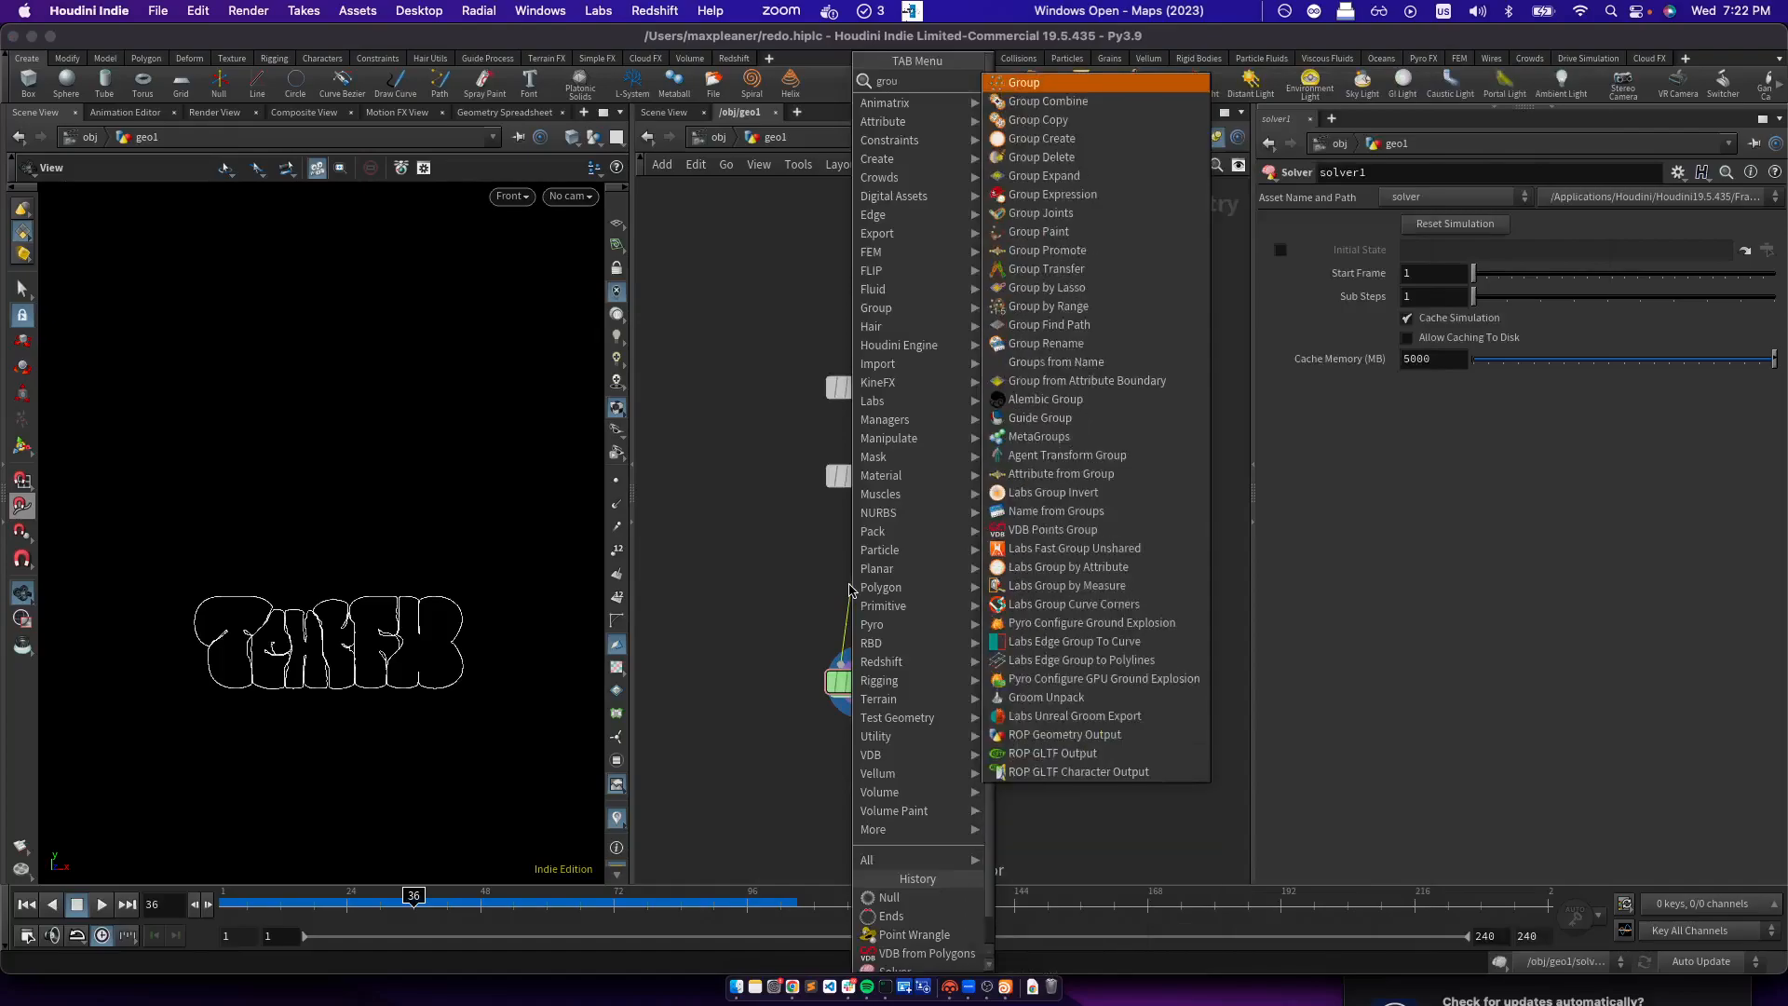
key("Return")
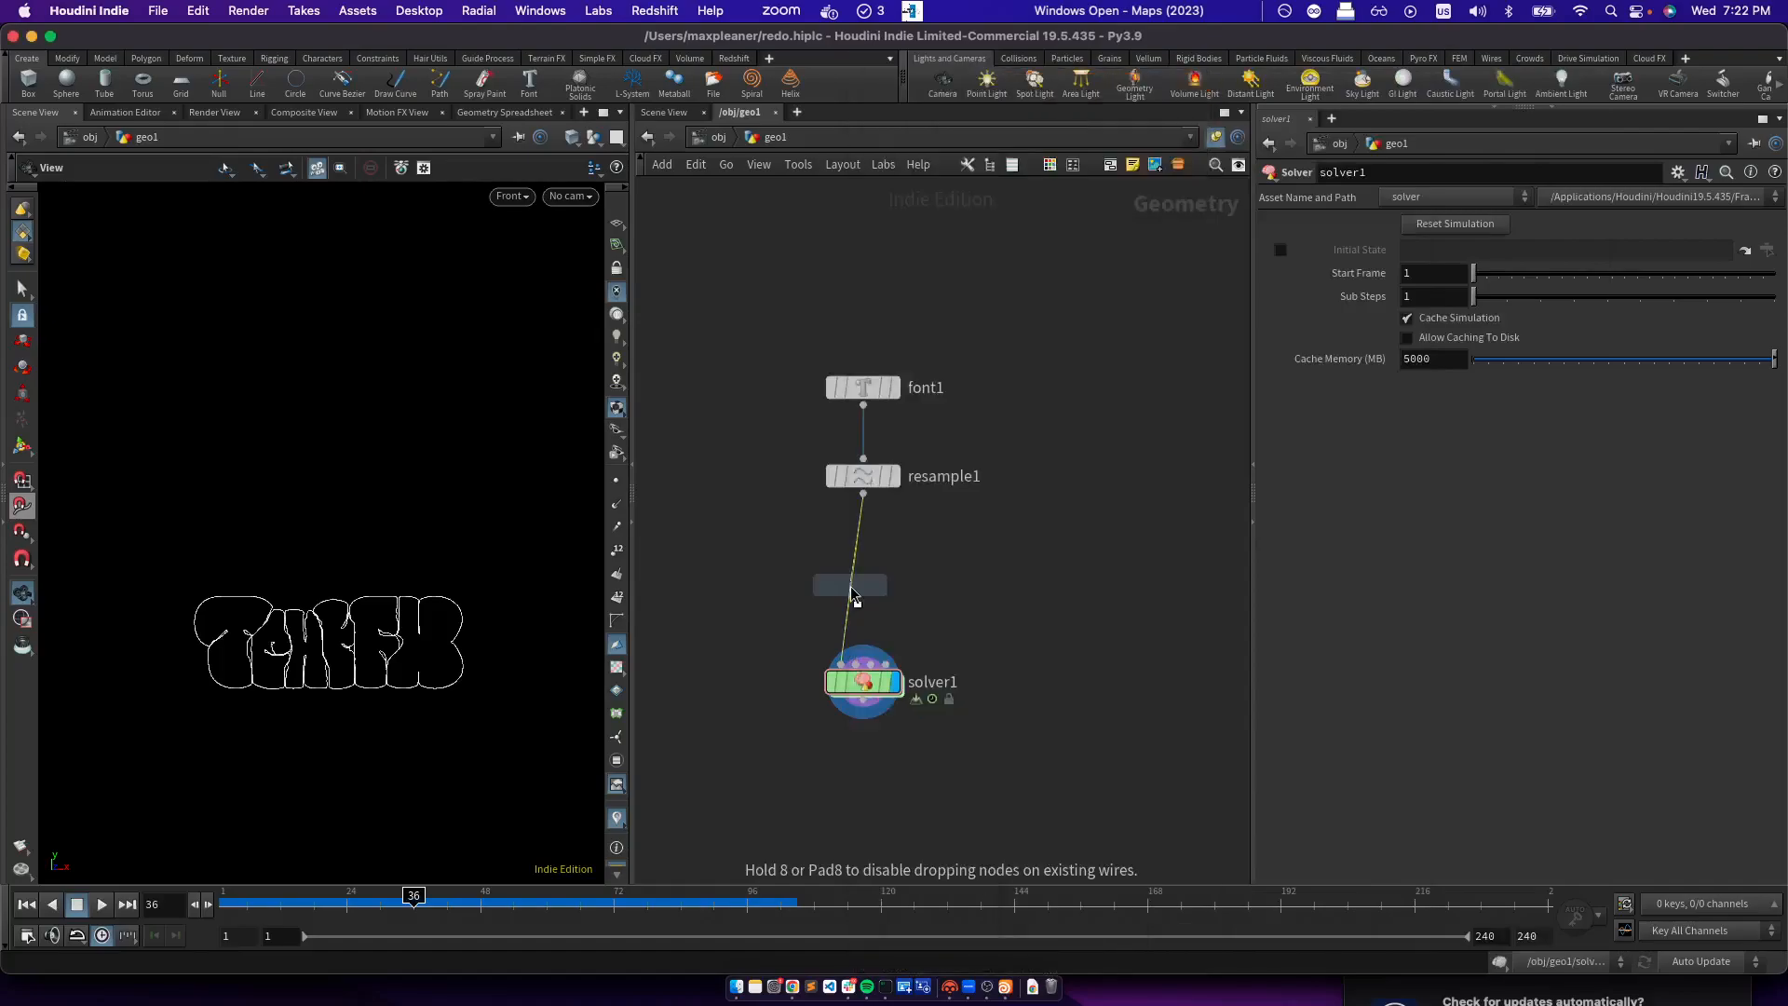
left_click(849, 587)
left_click(881, 585)
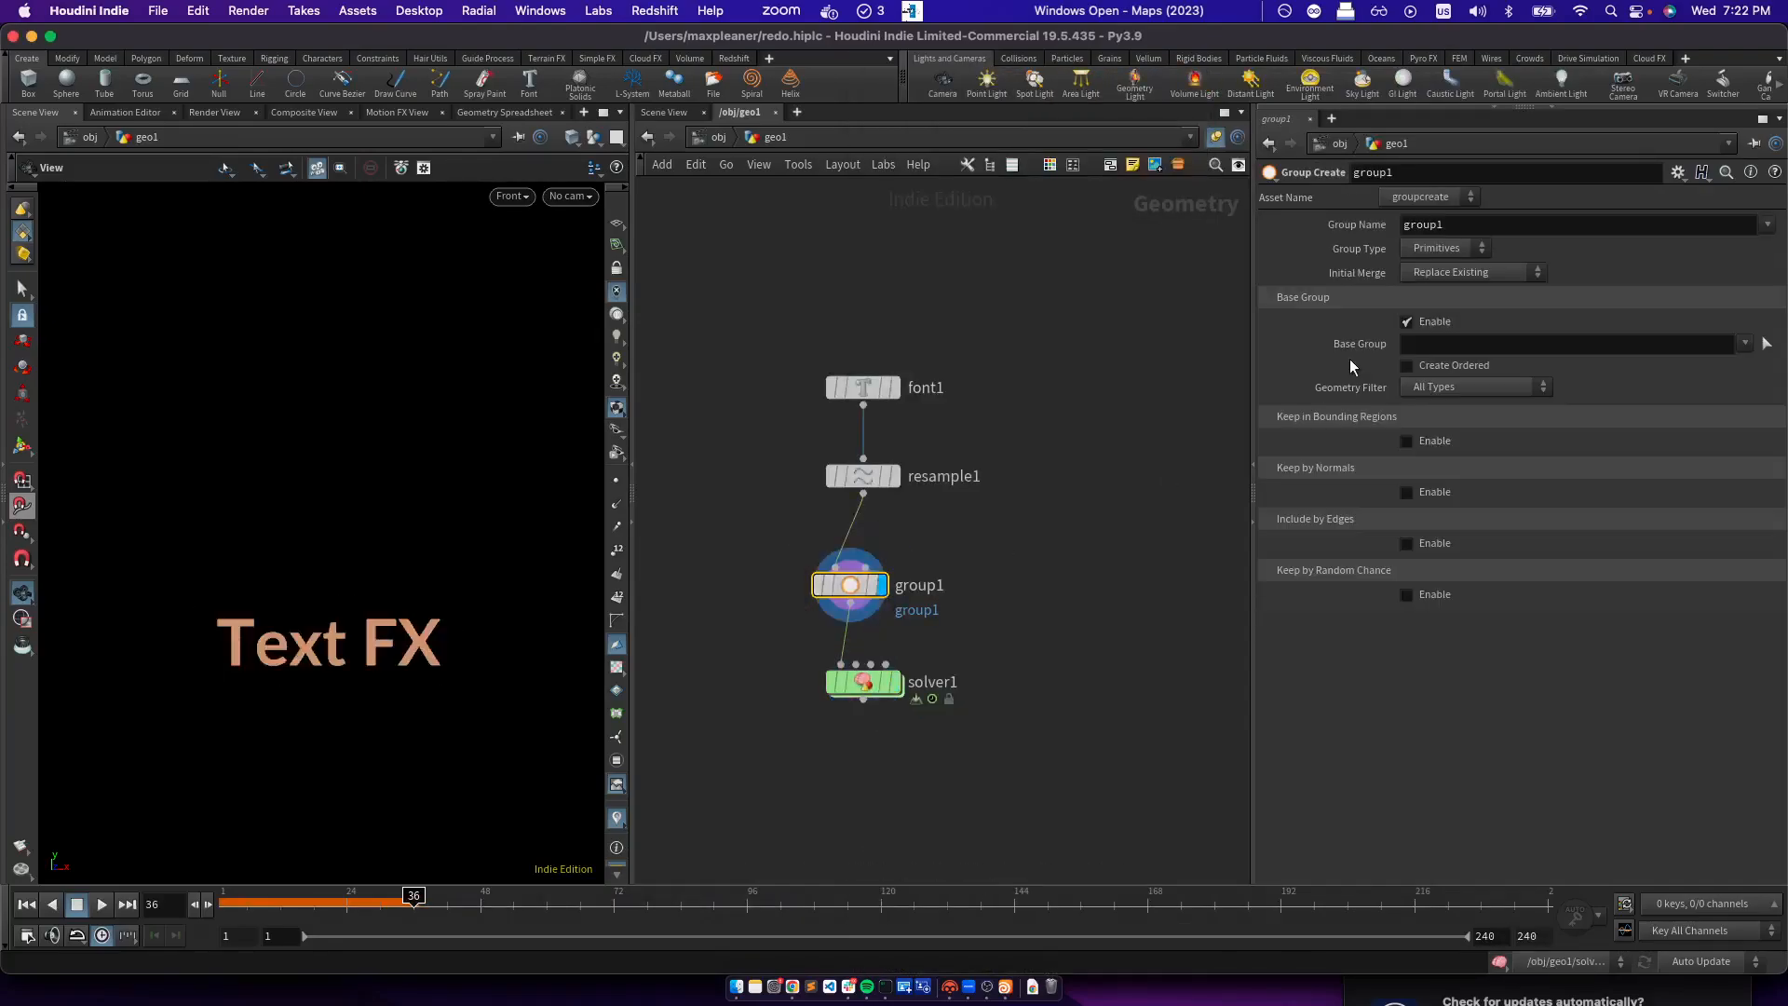
Set the Group Create node's primitive group name to active
left_click(1420, 224)
type("active")
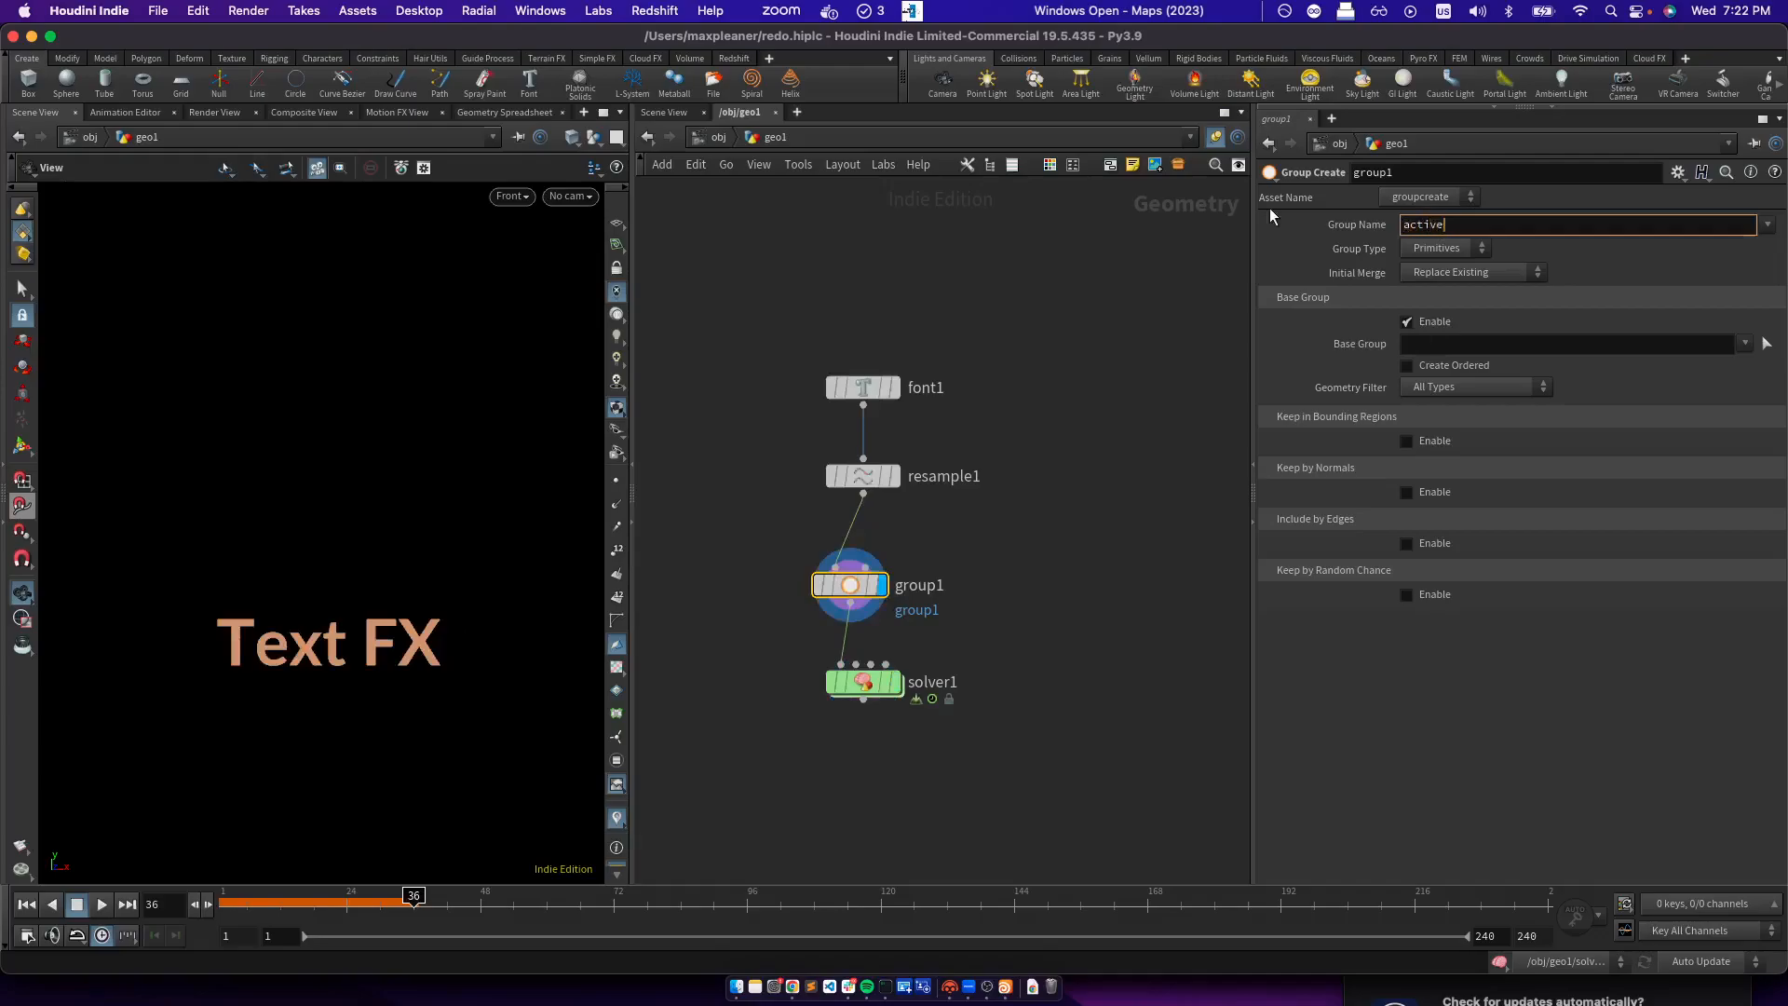
key("Return")
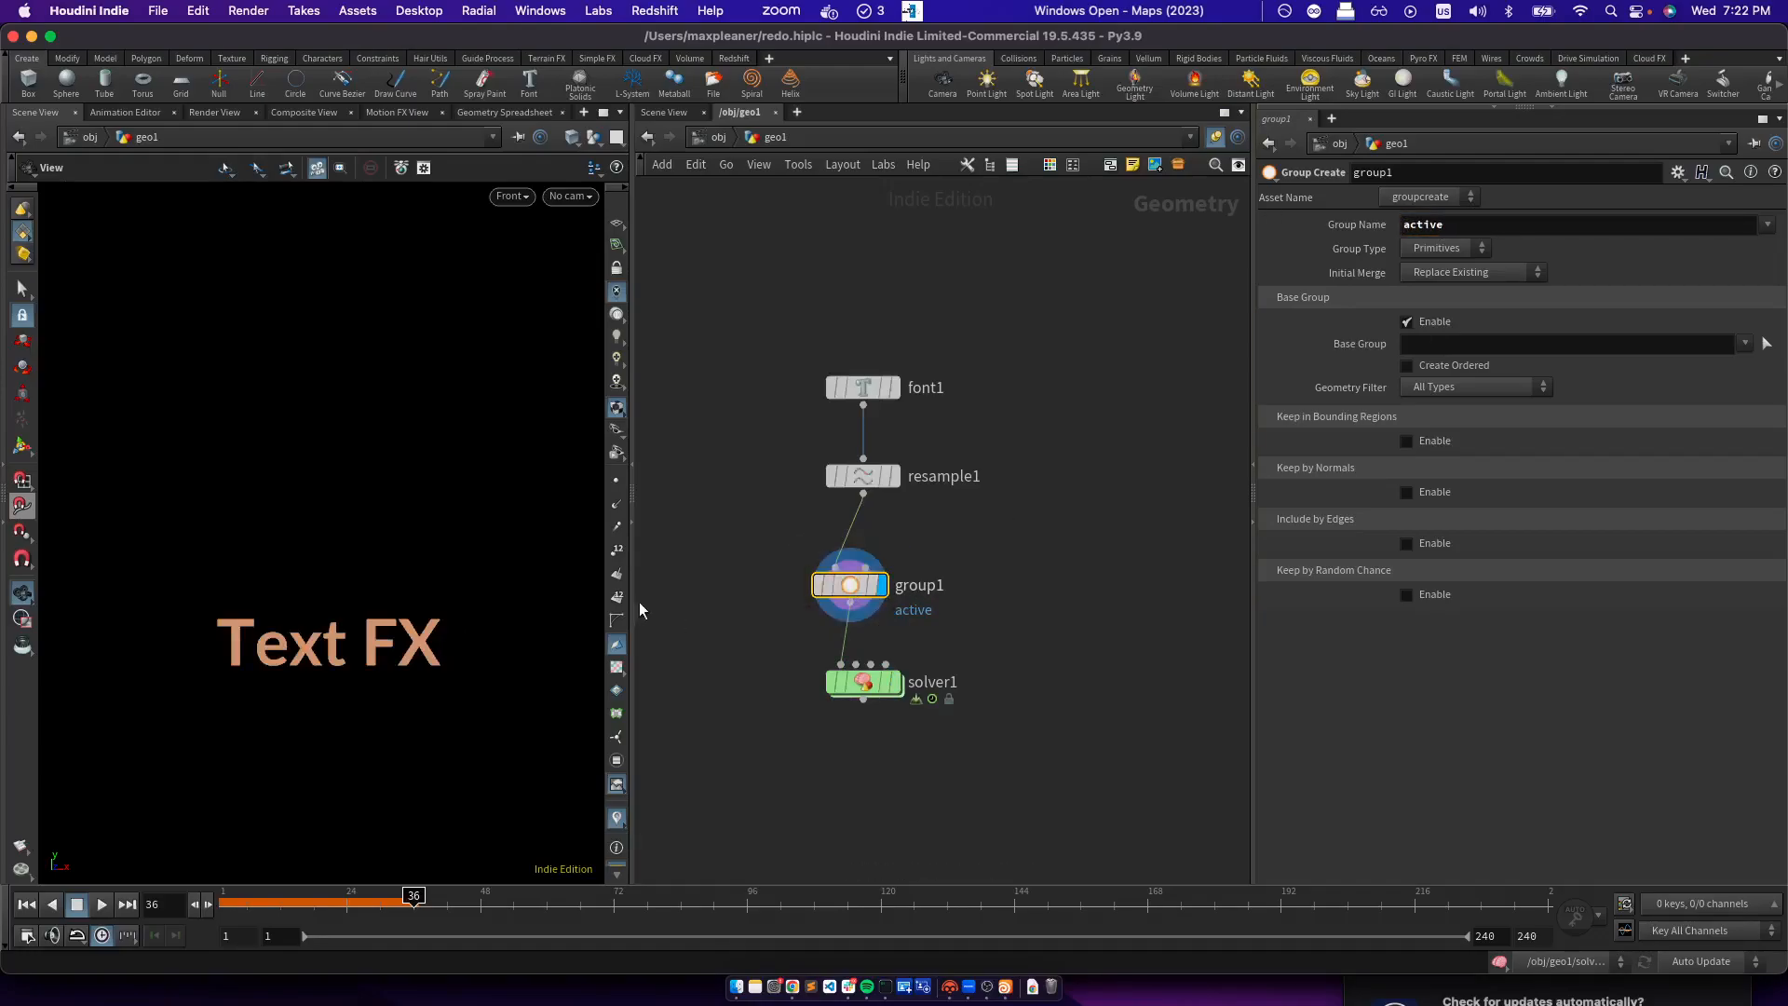
Return to frame 1 and briefly toggle a viewport display overlay on and off to inspect the text geometry
left_click(616, 481)
left_click(615, 484)
left_click(26, 904)
left_click(615, 484)
left_click(616, 483)
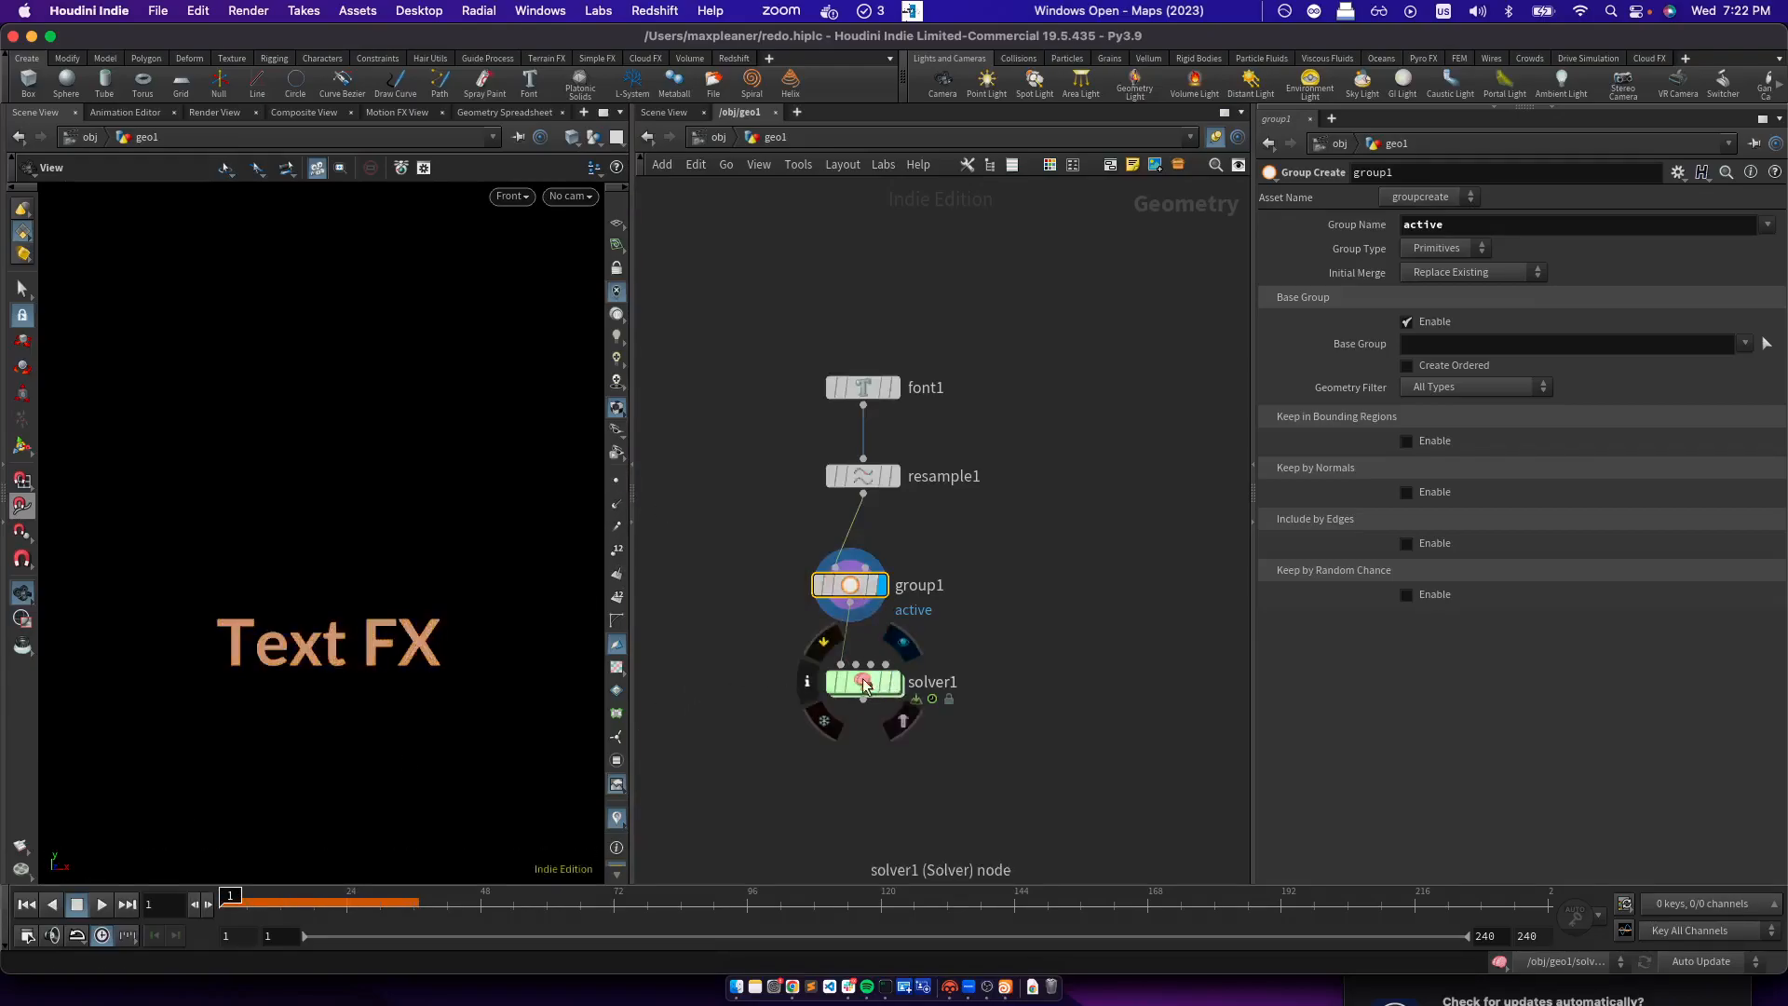
Enter solver1's network and move resample1 and all nodes below it down to make room under Prev_Frame
double_click(864, 685)
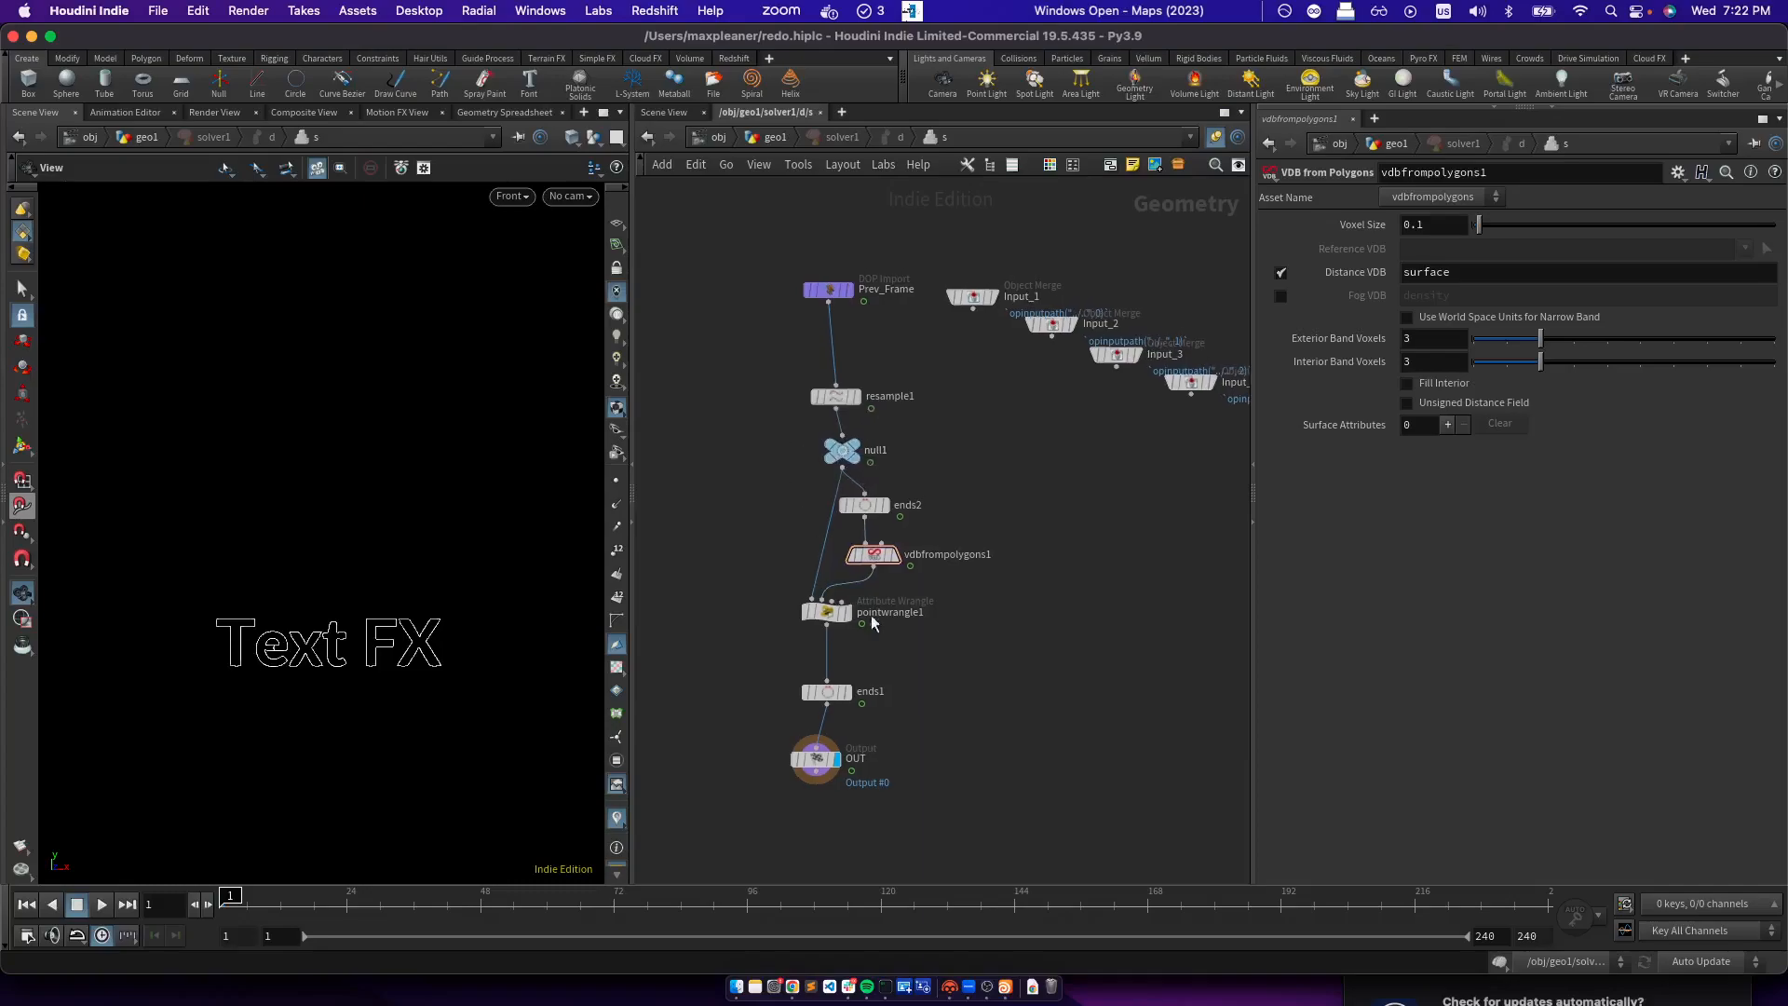
left_click_drag(992, 734, 760, 372)
left_click_drag(1083, 830, 811, 513)
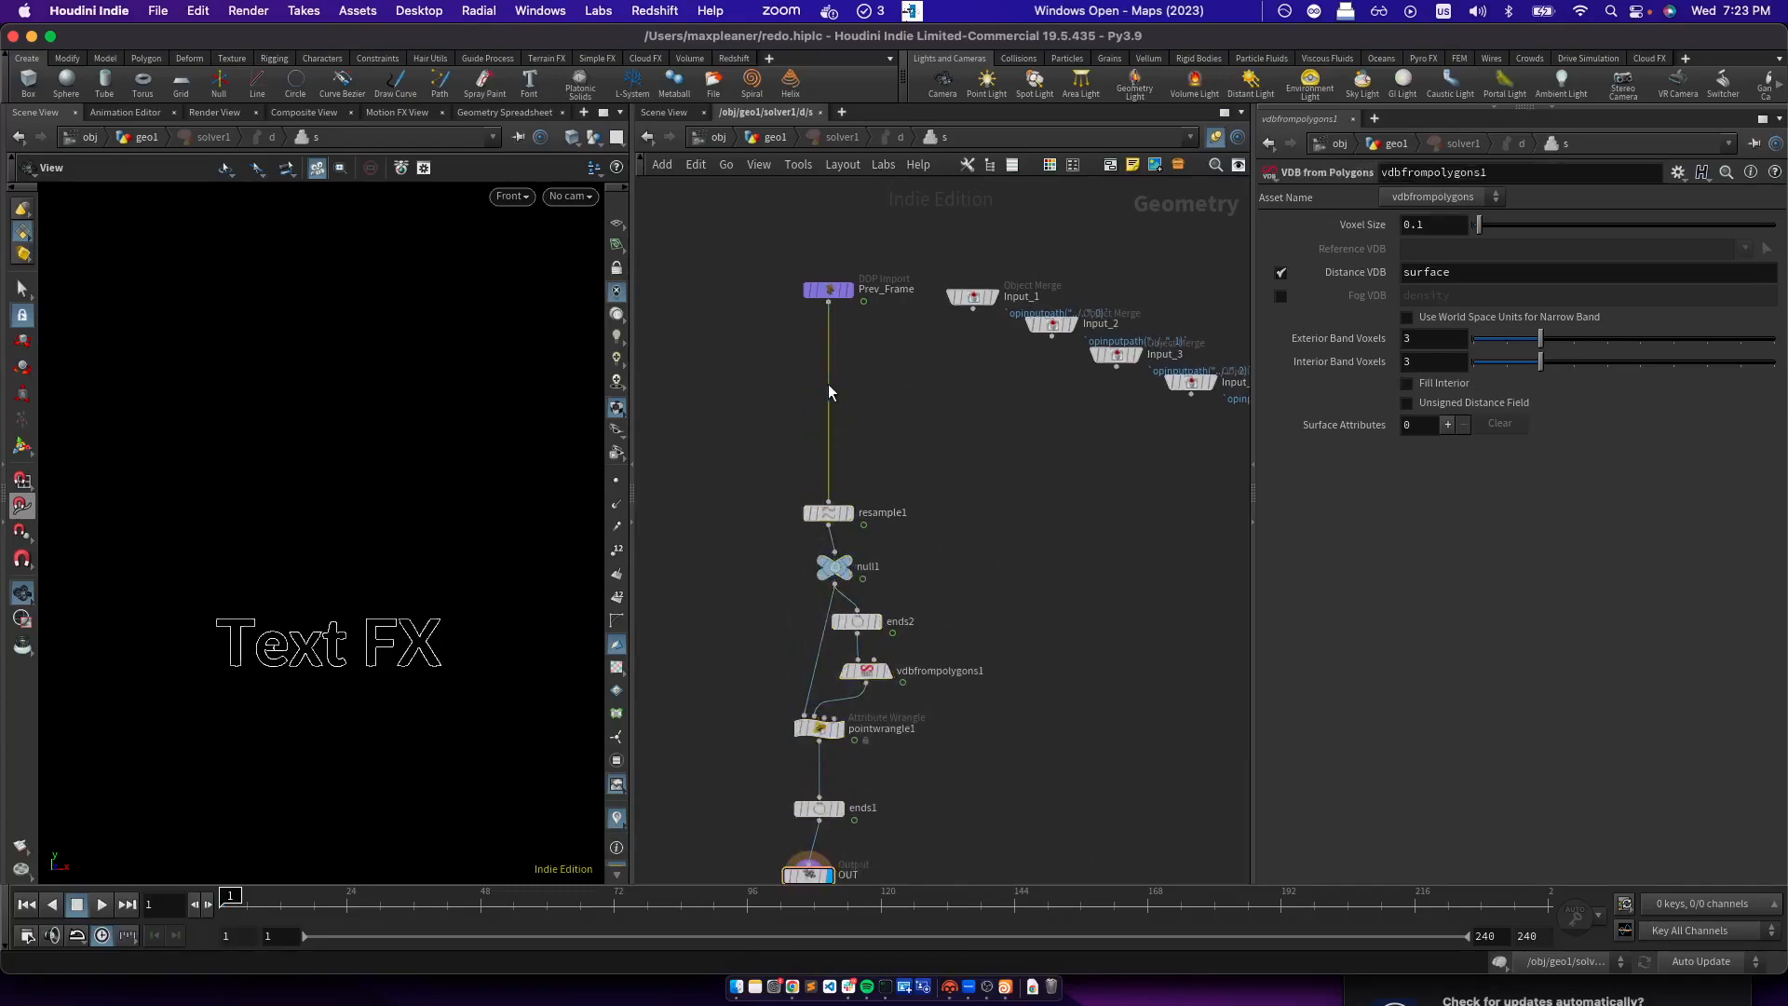
Insert a Split node between Prev_Frame and resample1 and set its group to active
key("Tab")
type("fuse")
key("Return")
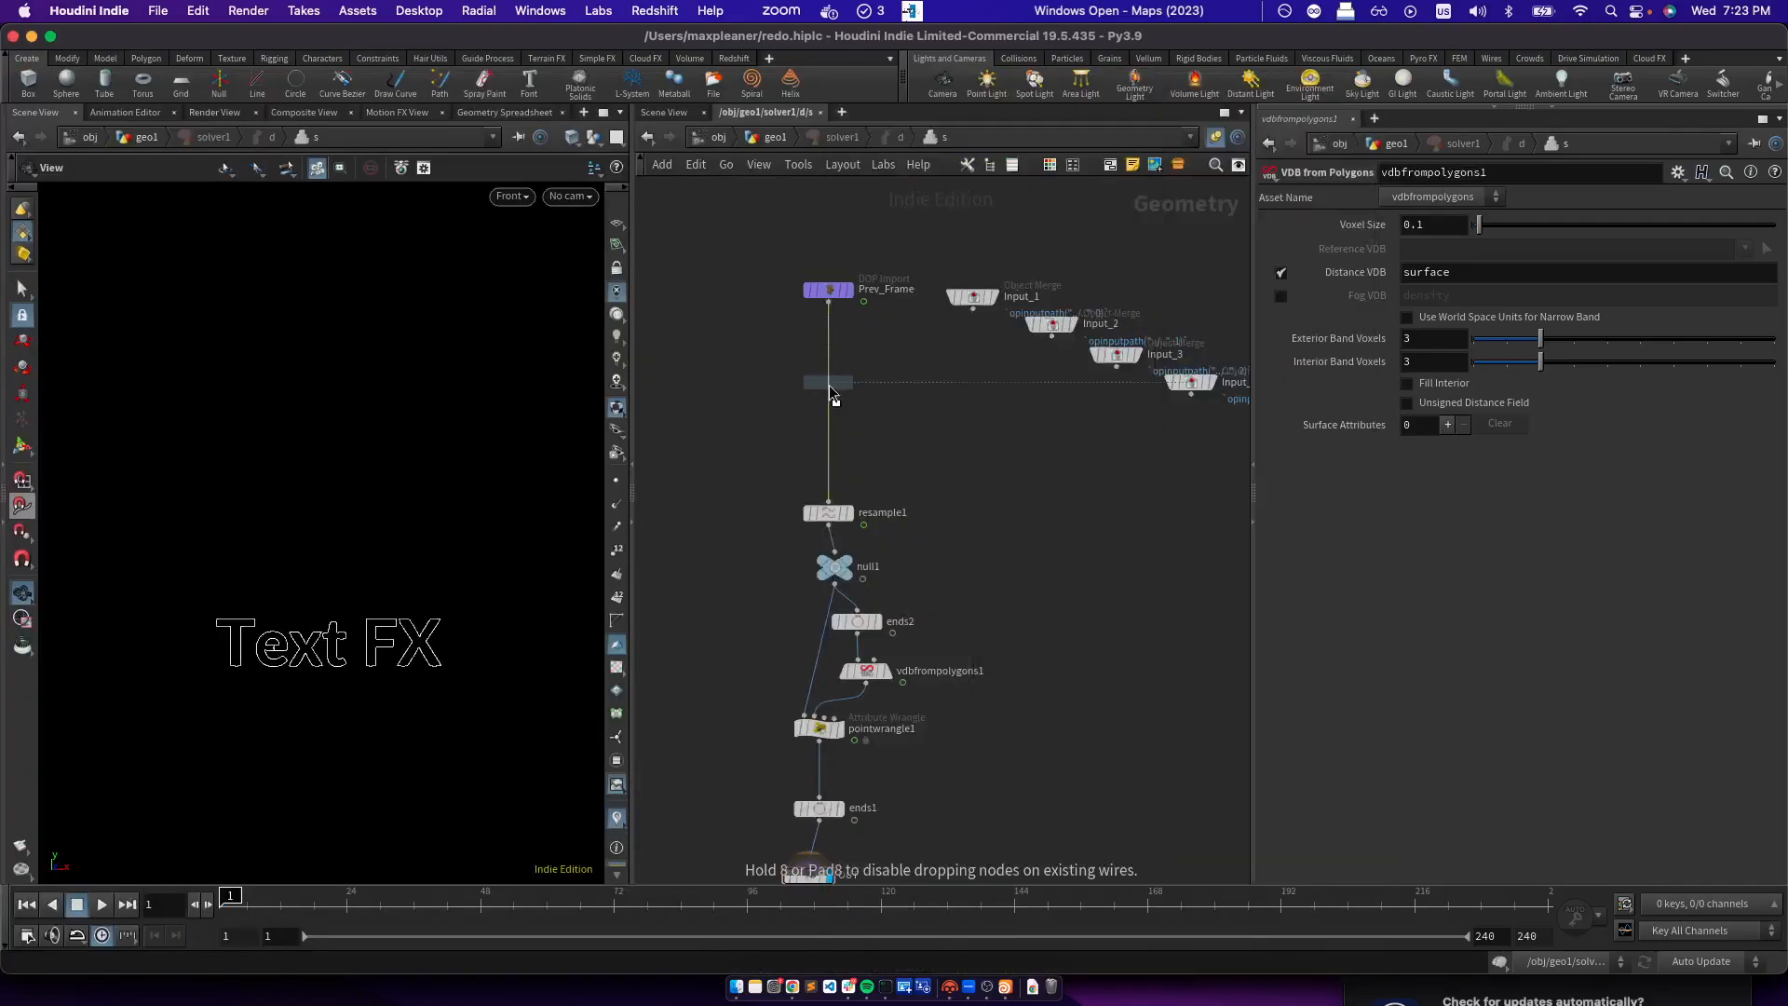
left_click(829, 384)
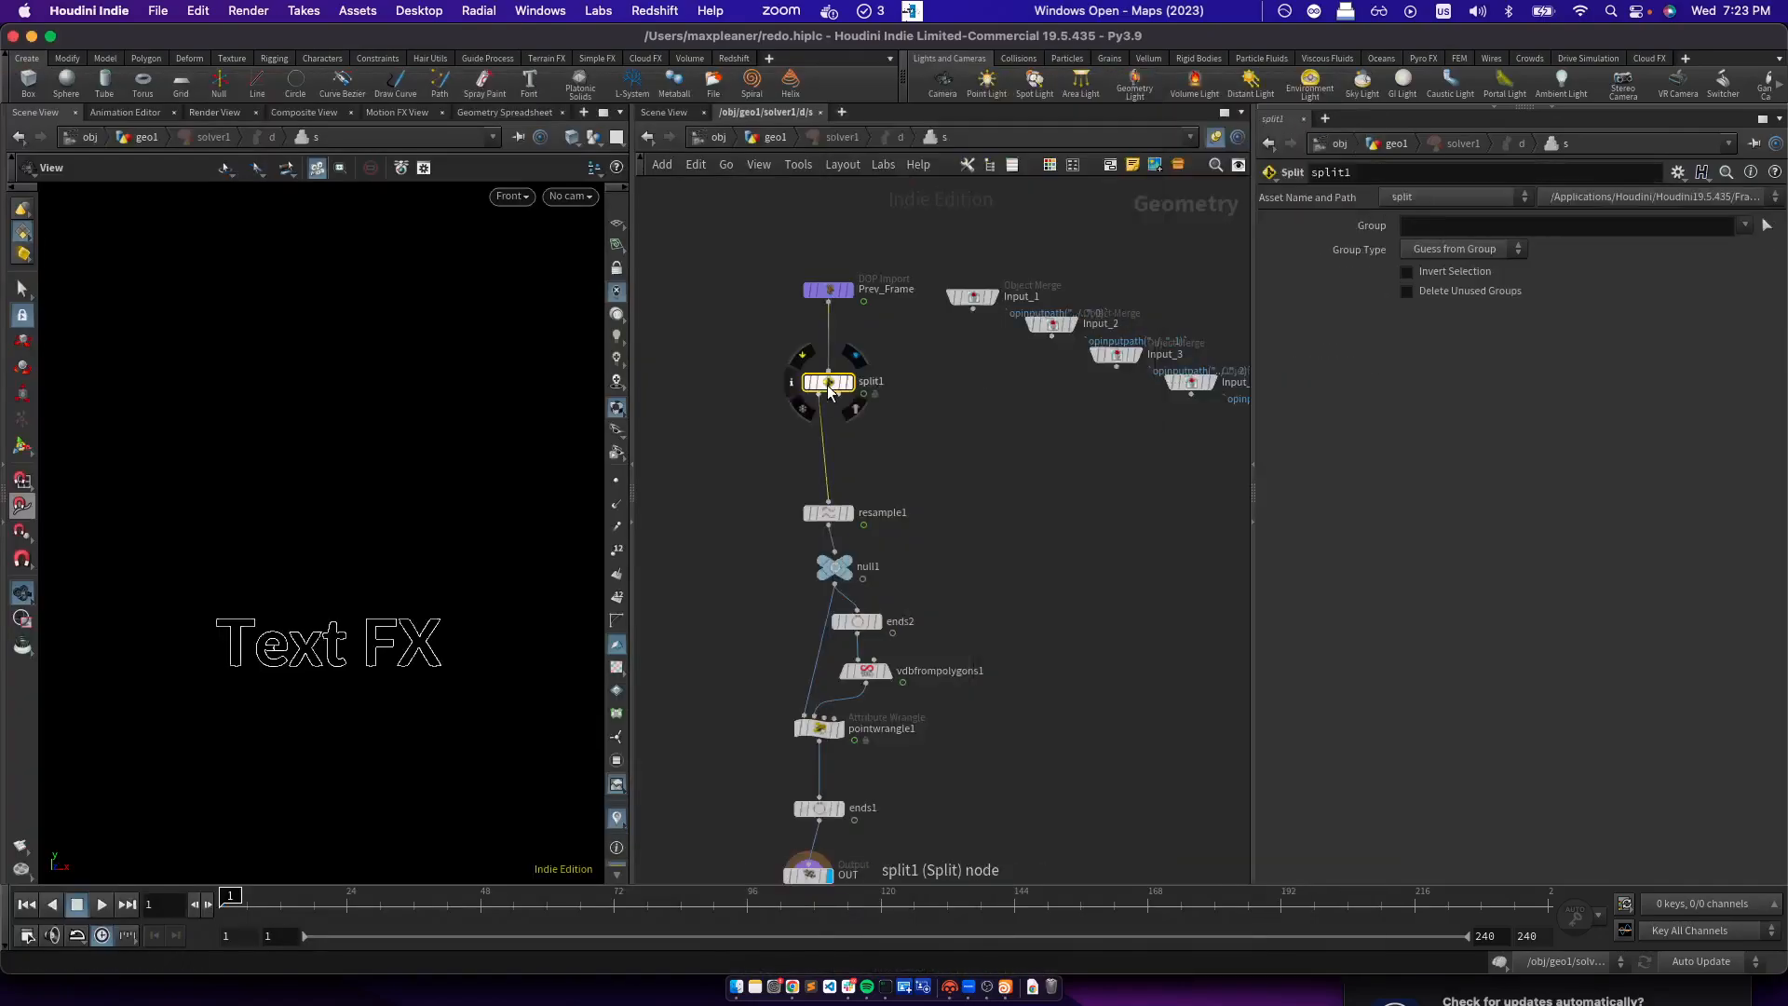
left_click(1417, 224)
type("active")
key("Return")
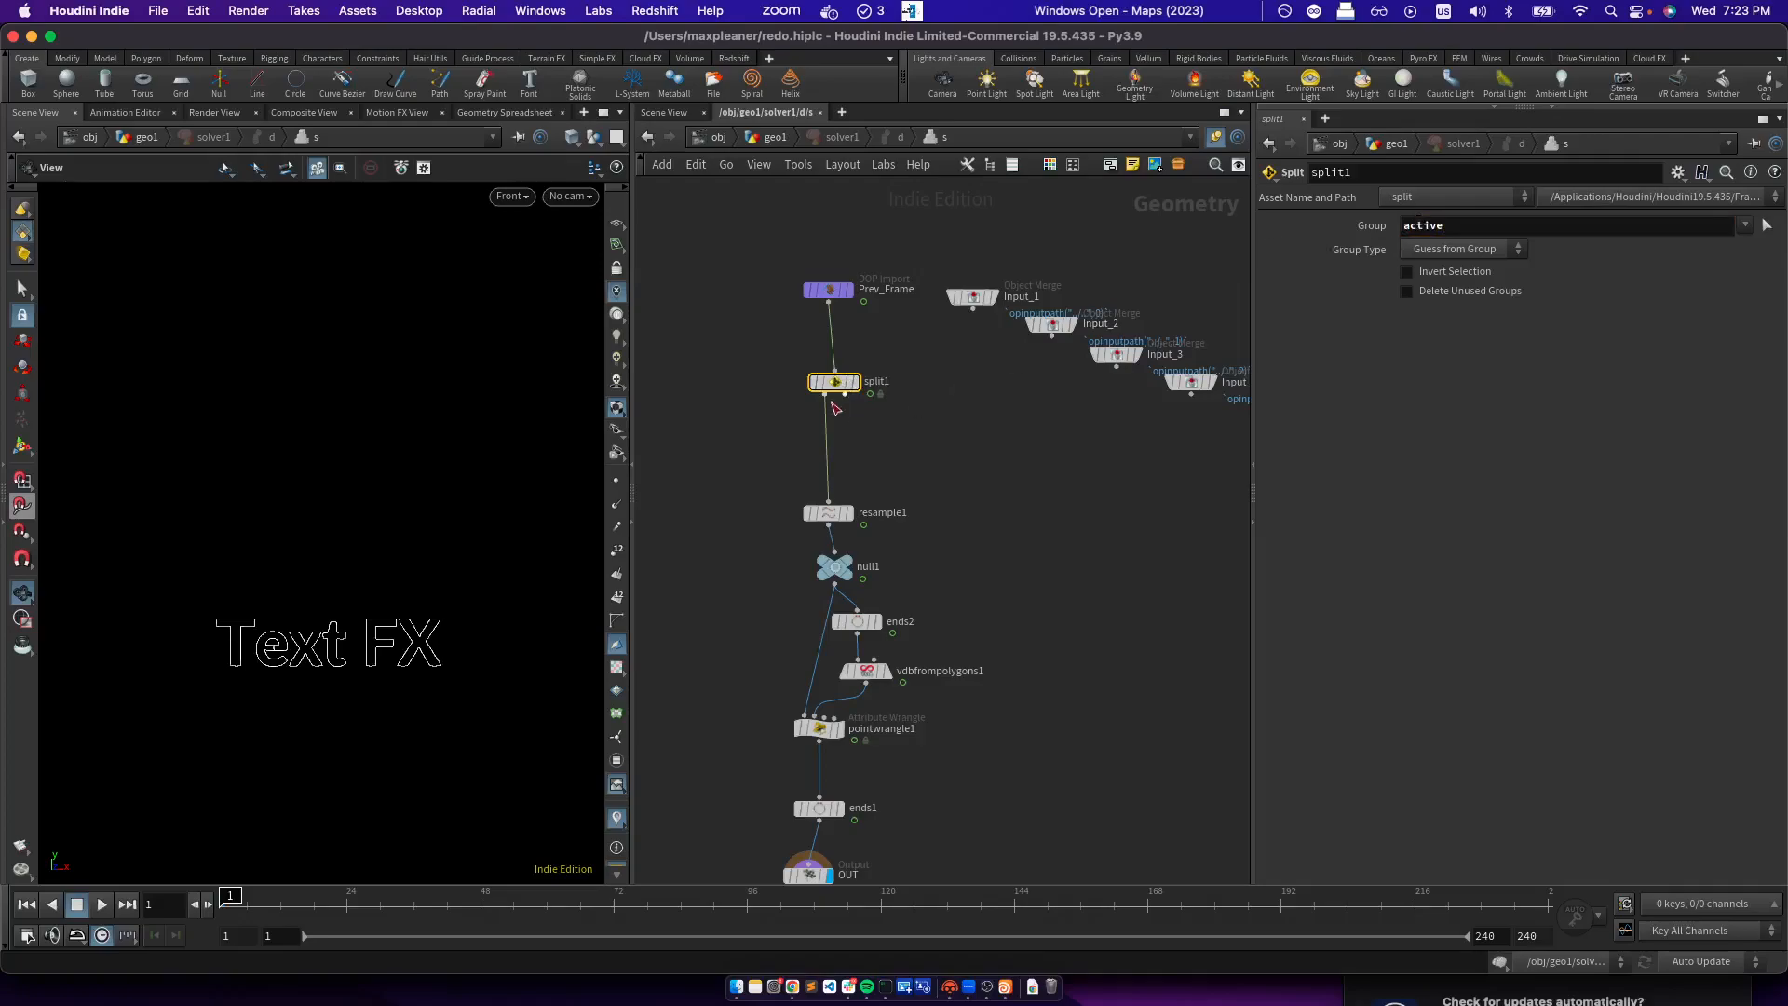
Select the OUT node and play the simulation to check how the split affects the text outline
scroll(1038, 523, "down", 3)
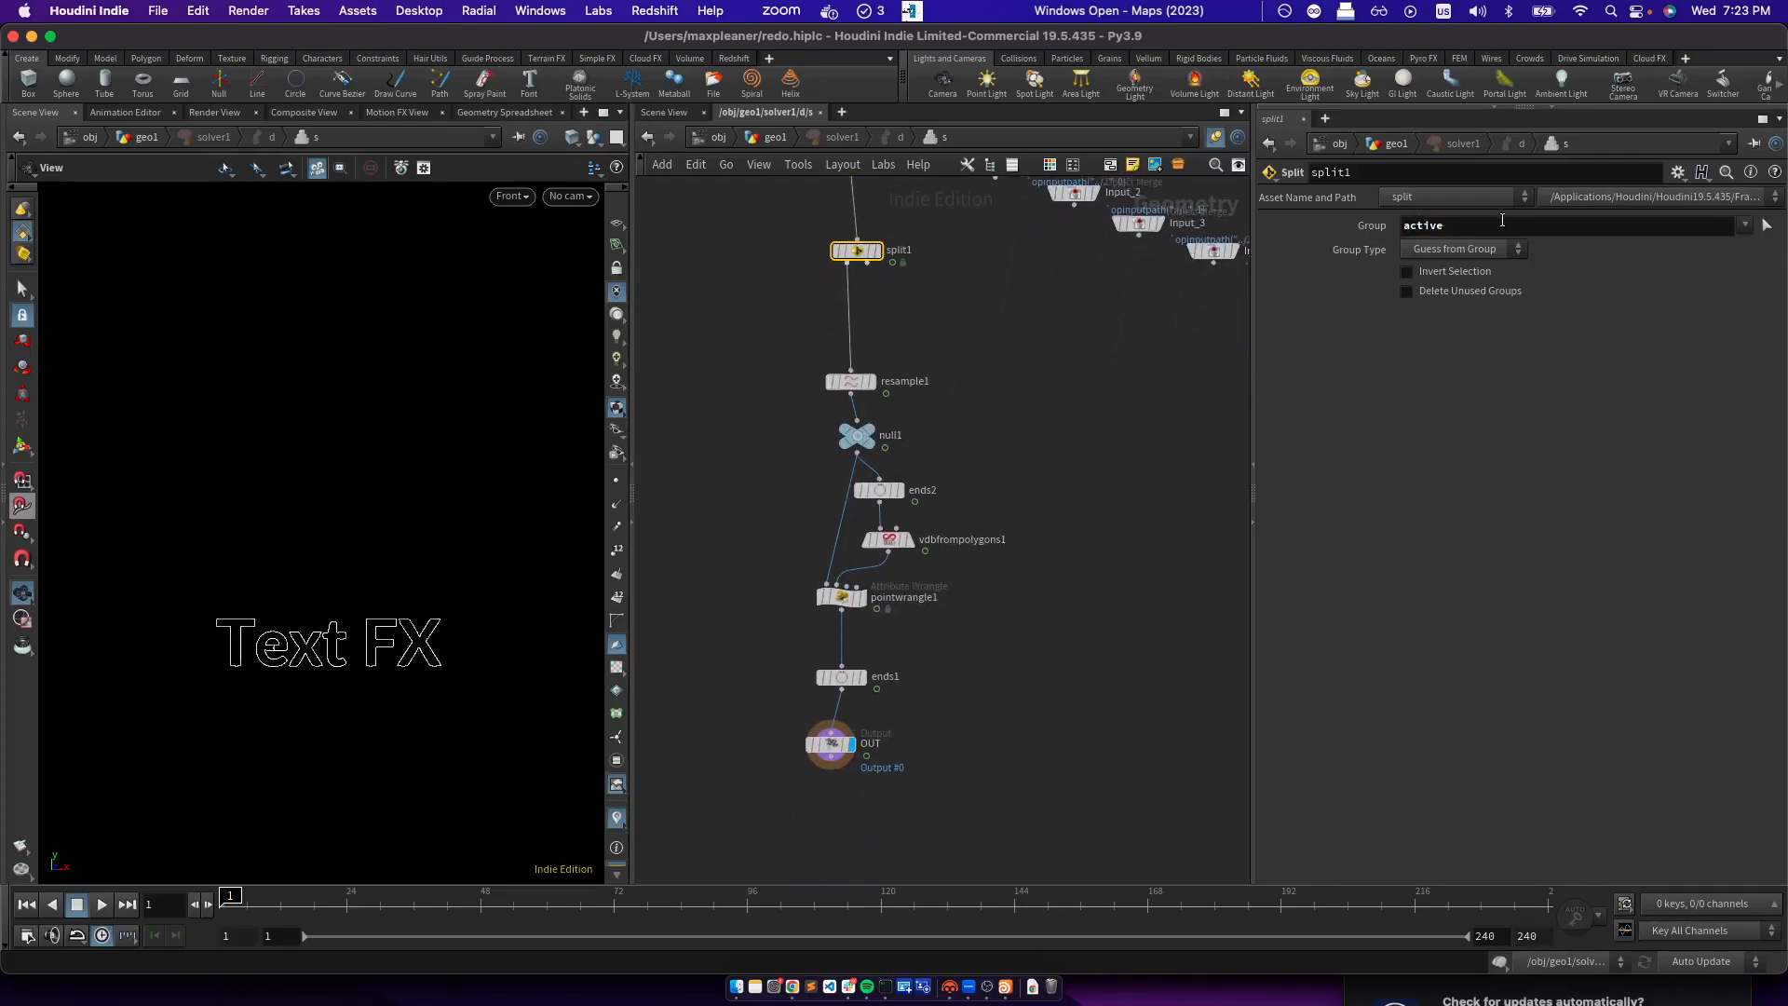
left_click(831, 747)
left_click(102, 905)
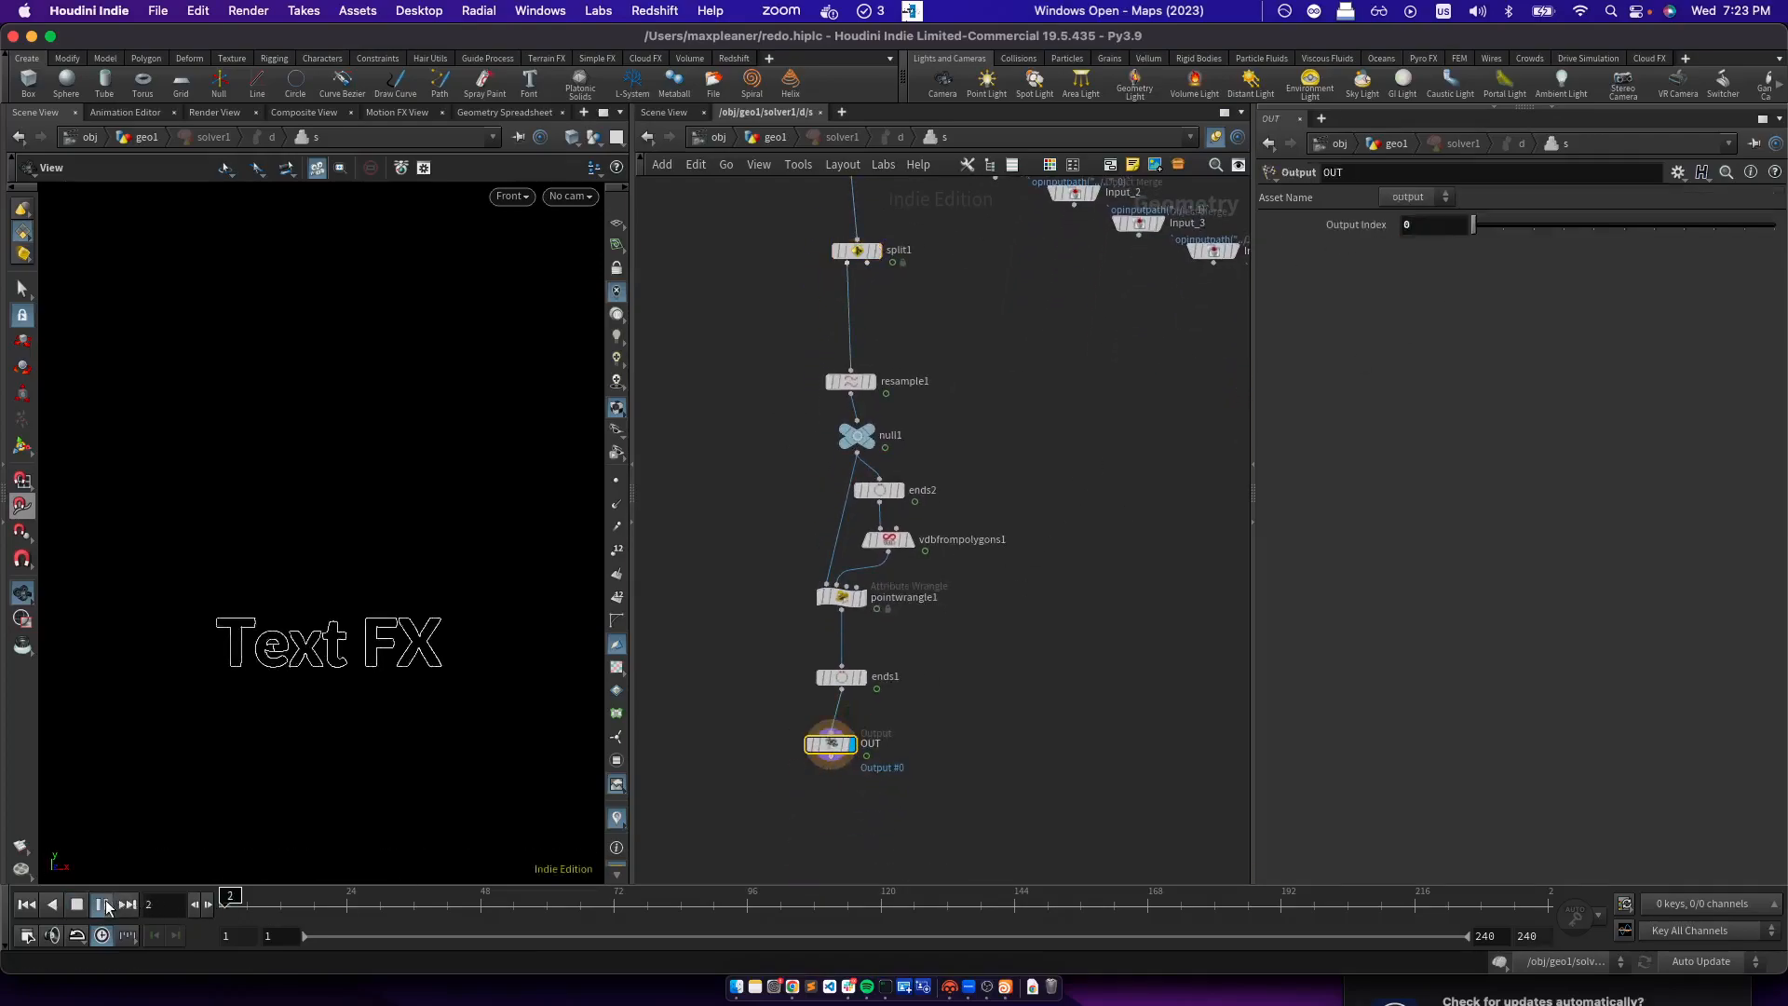
scroll(1042, 428, "down", 2)
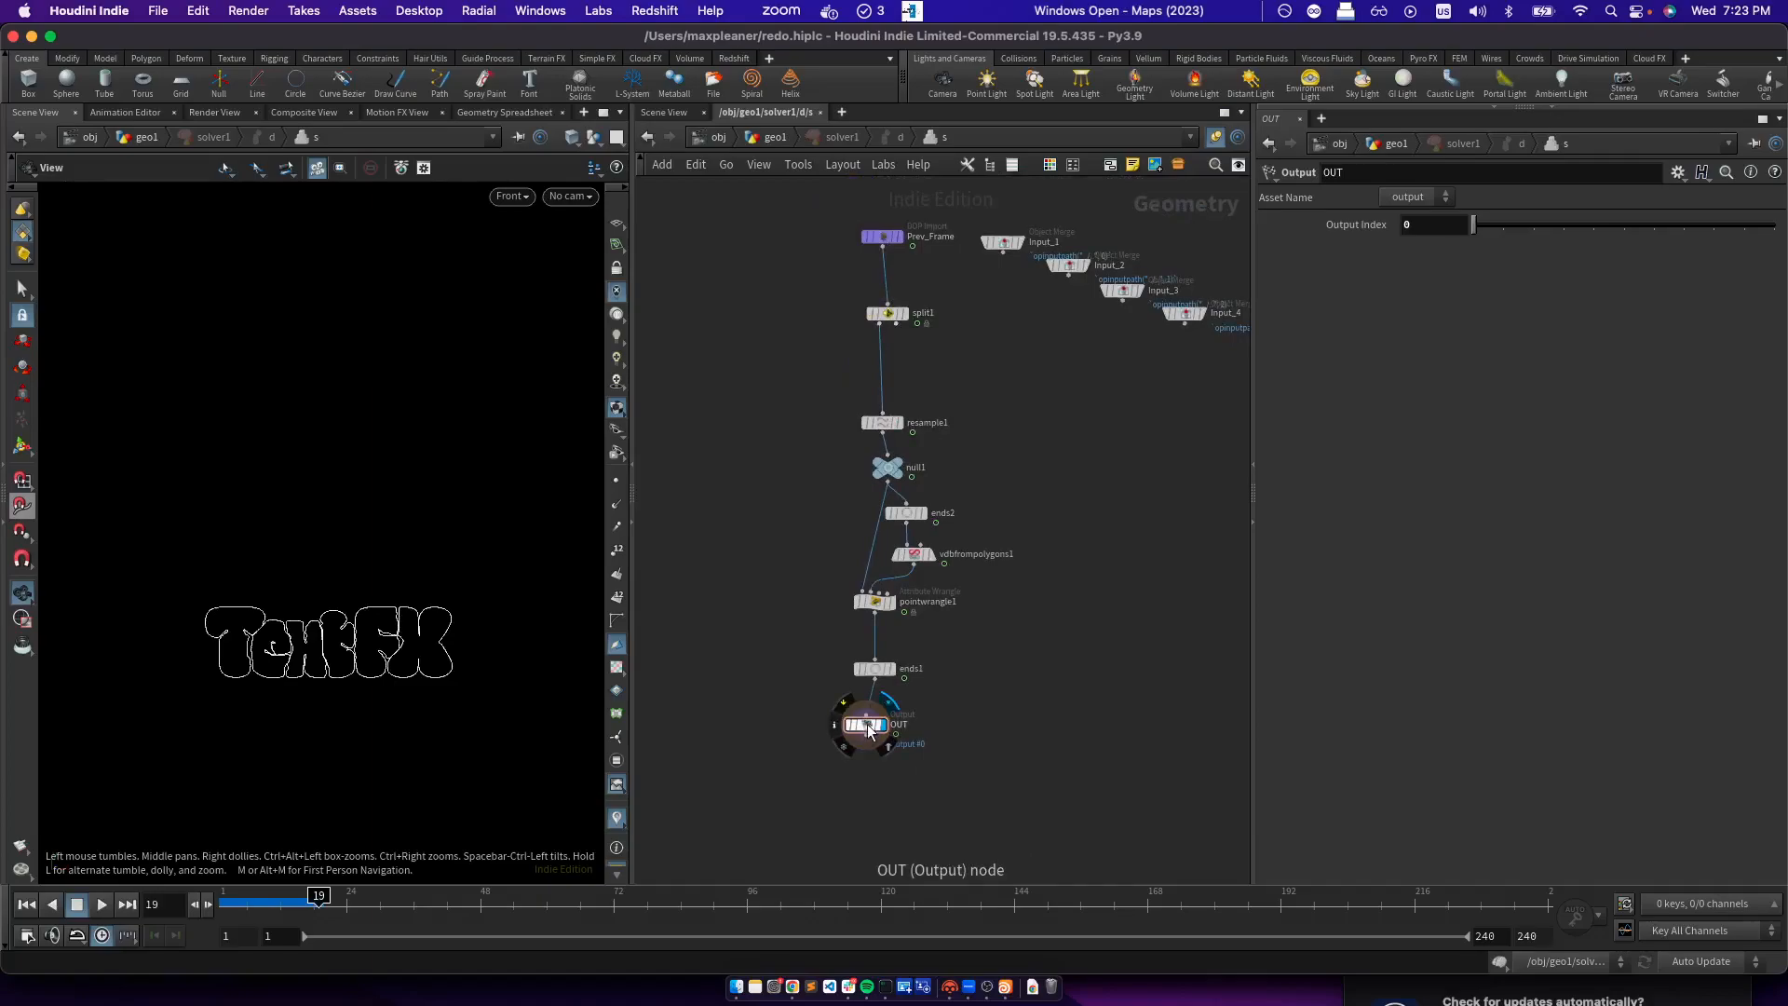
scroll(1004, 361, "up", 3)
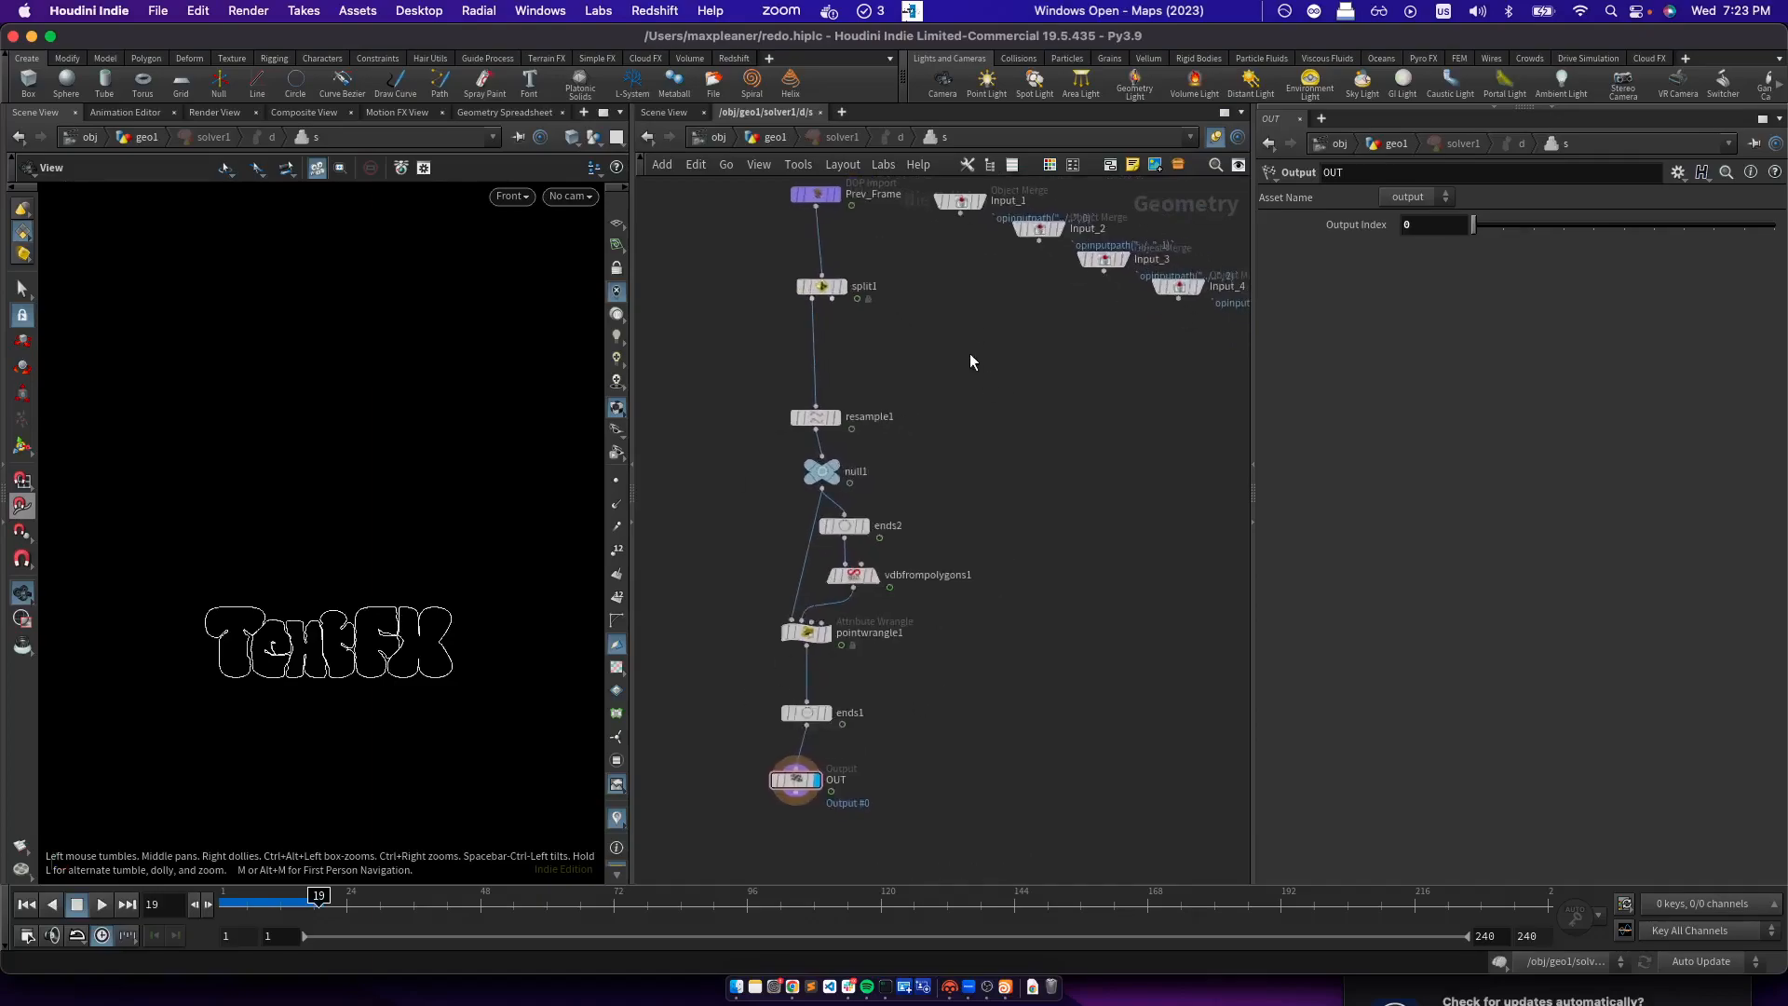
left_click_drag(832, 299, 907, 365)
middle_click_drag(927, 391, 886, 427)
scroll(930, 337, "down", 2)
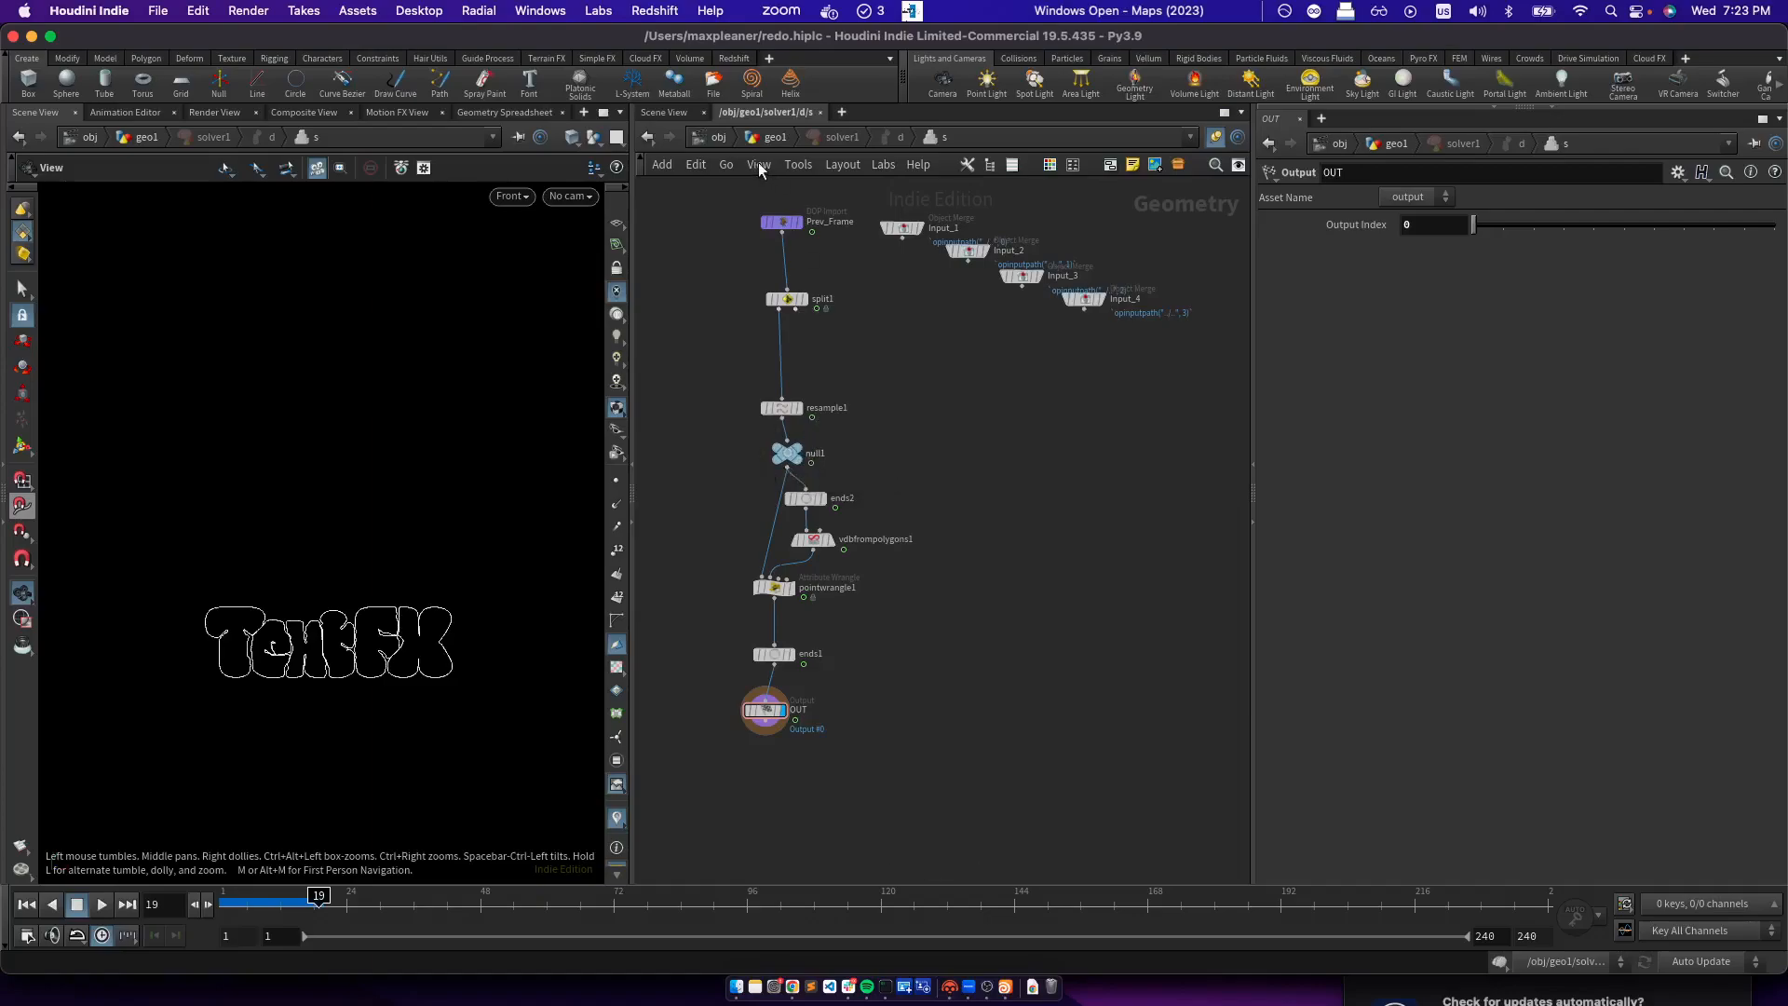
left_click_drag(822, 439, 829, 460)
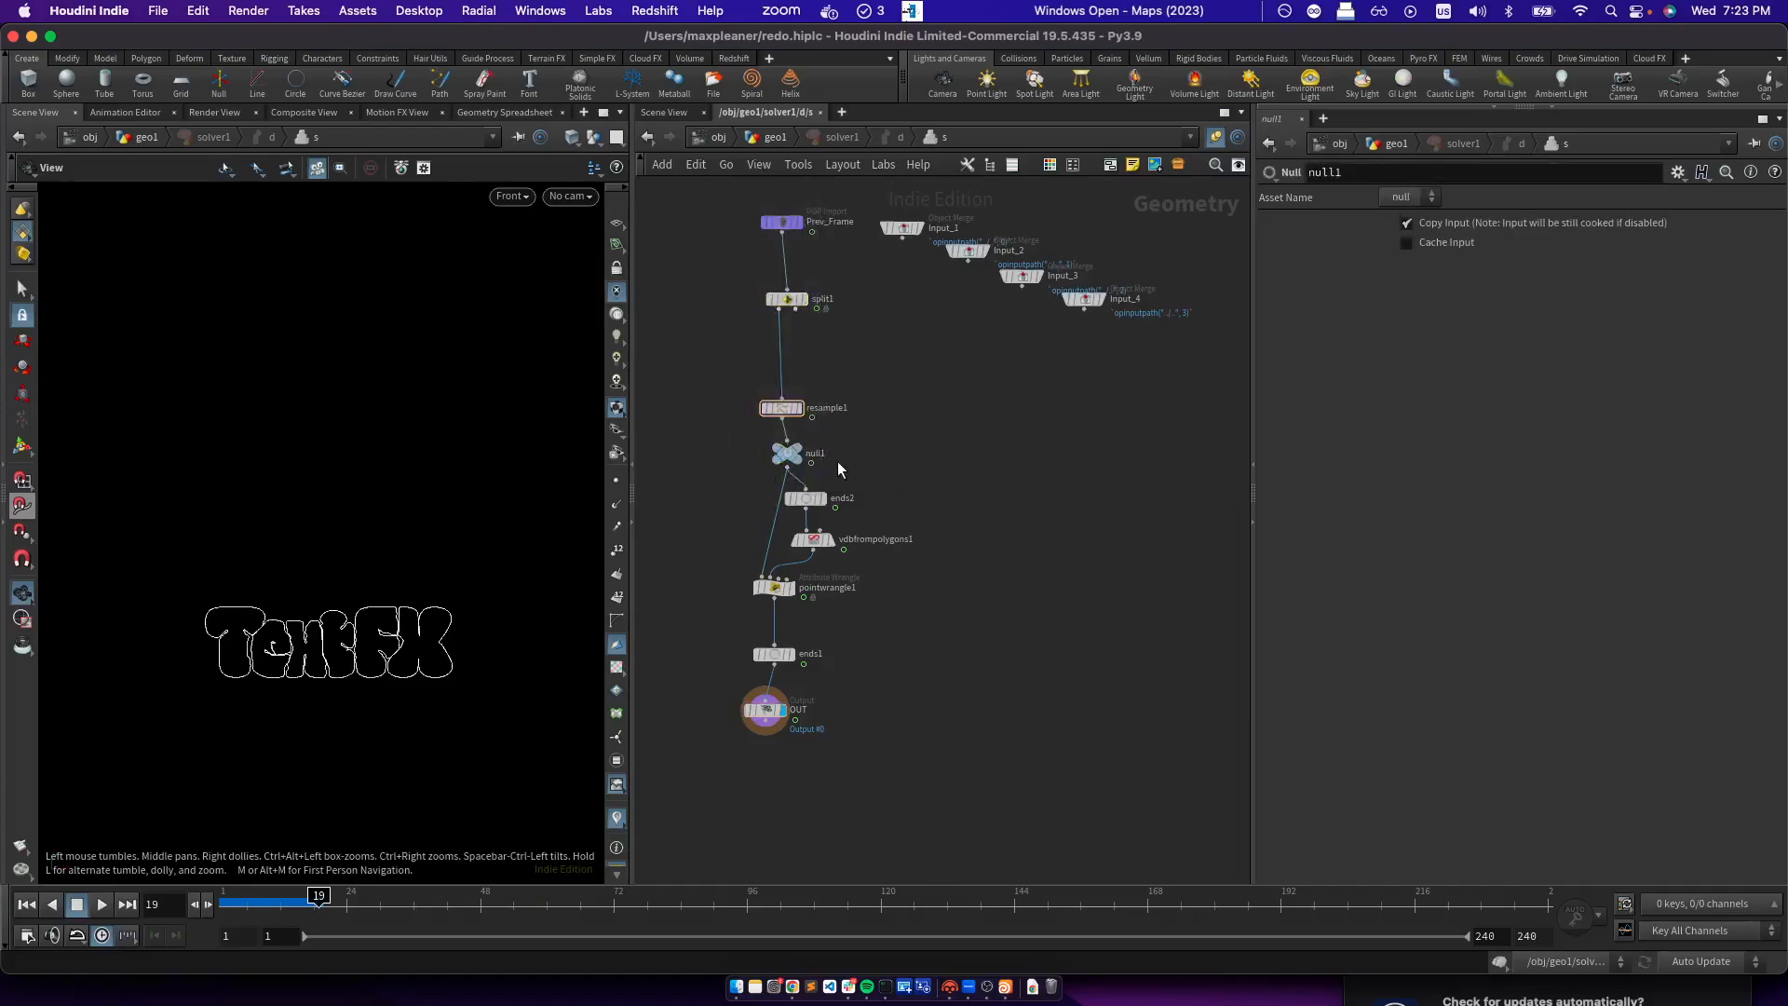
scroll(840, 462, "up", 3)
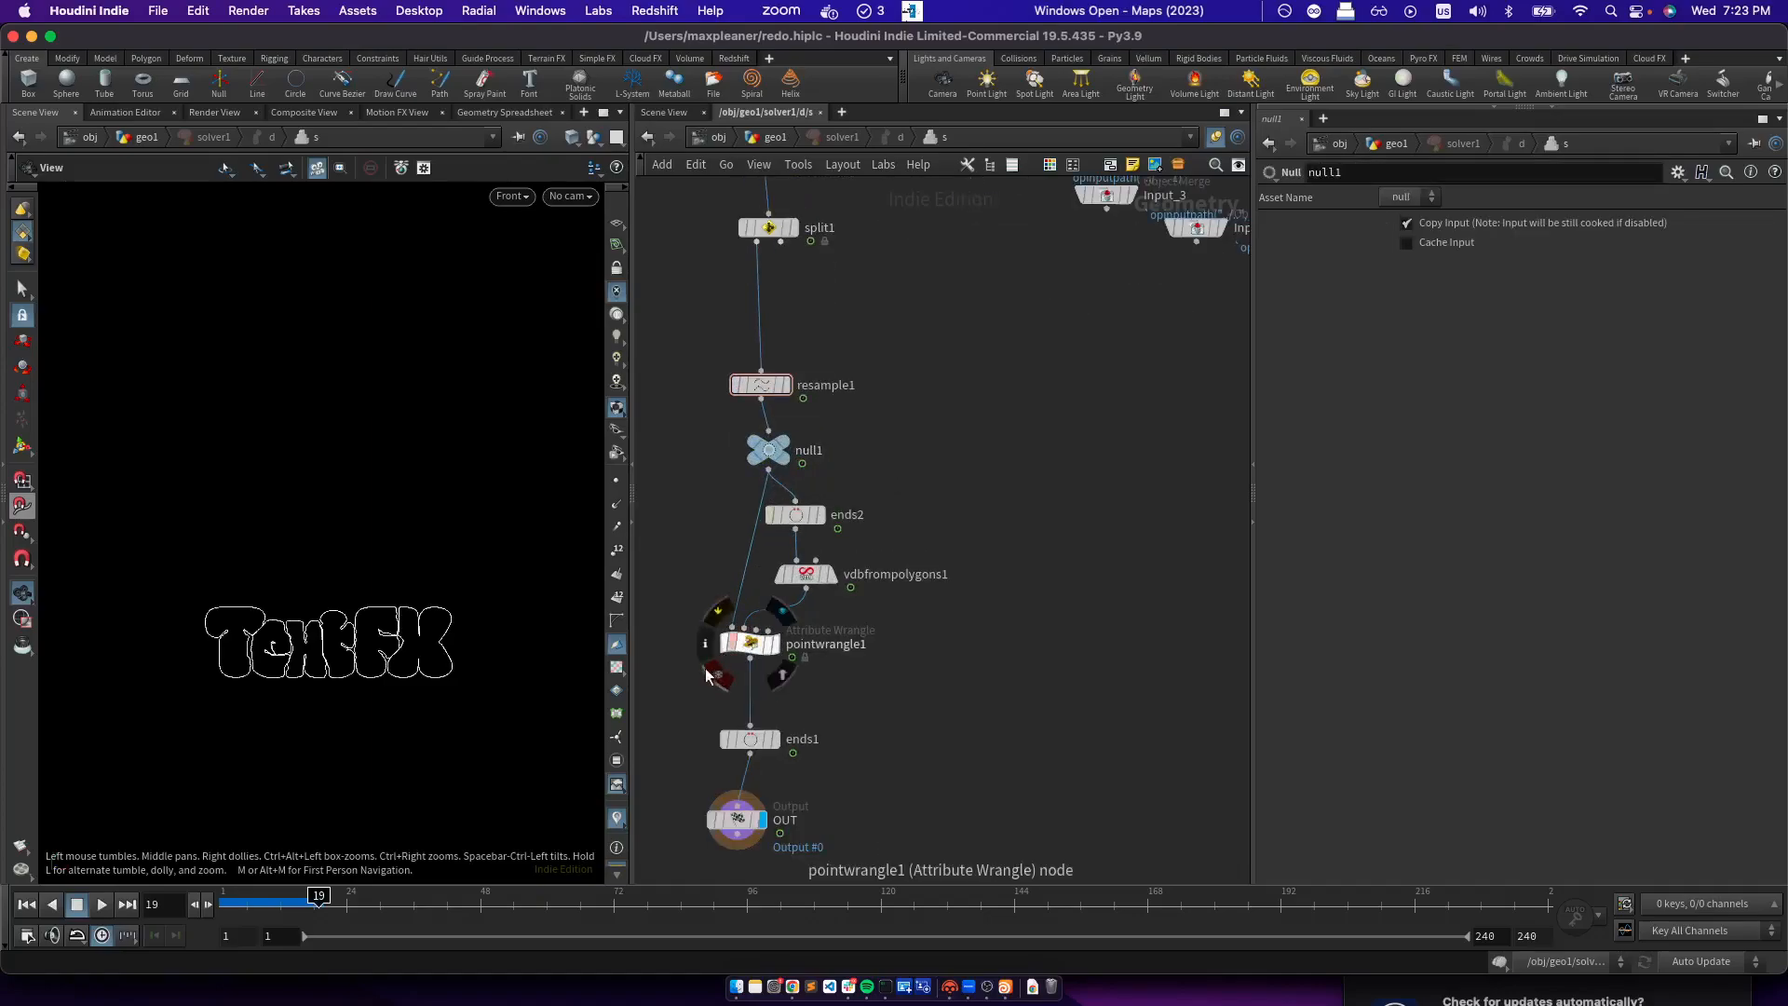
left_click_drag(691, 670, 690, 508)
left_click(1121, 577)
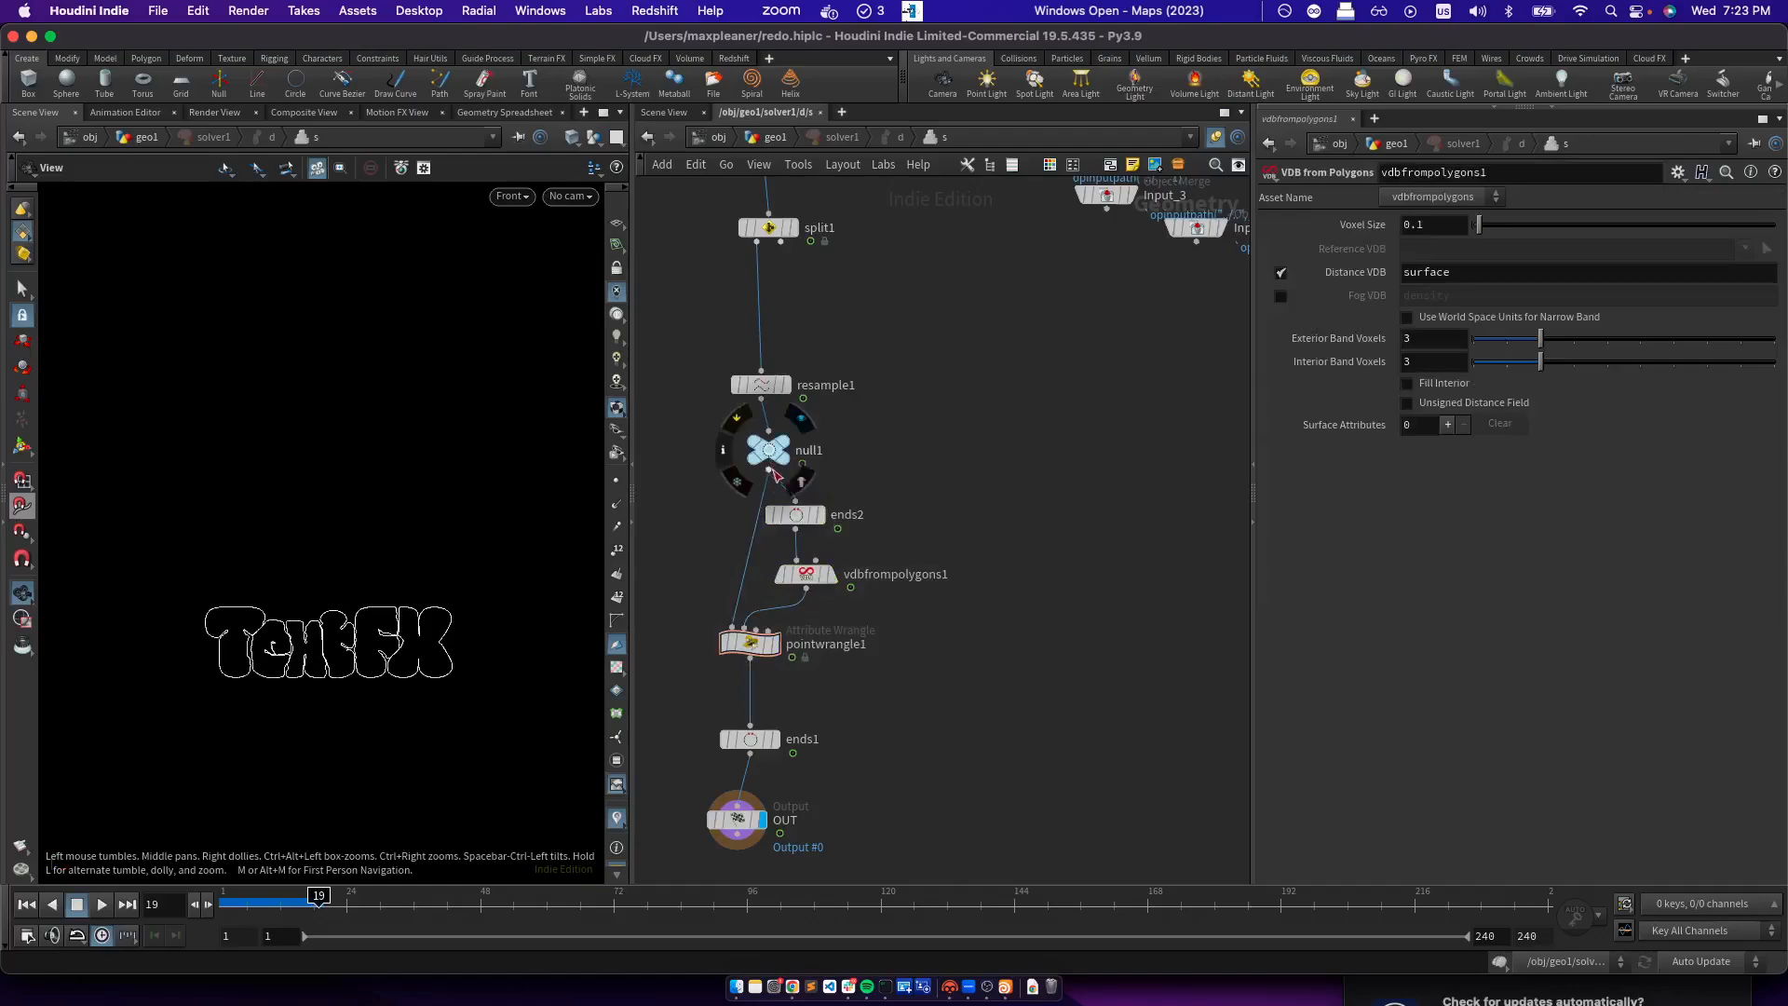
Rename null1 to Previous_Iteration and branch a Group Delete node off its output
double_click(807, 452)
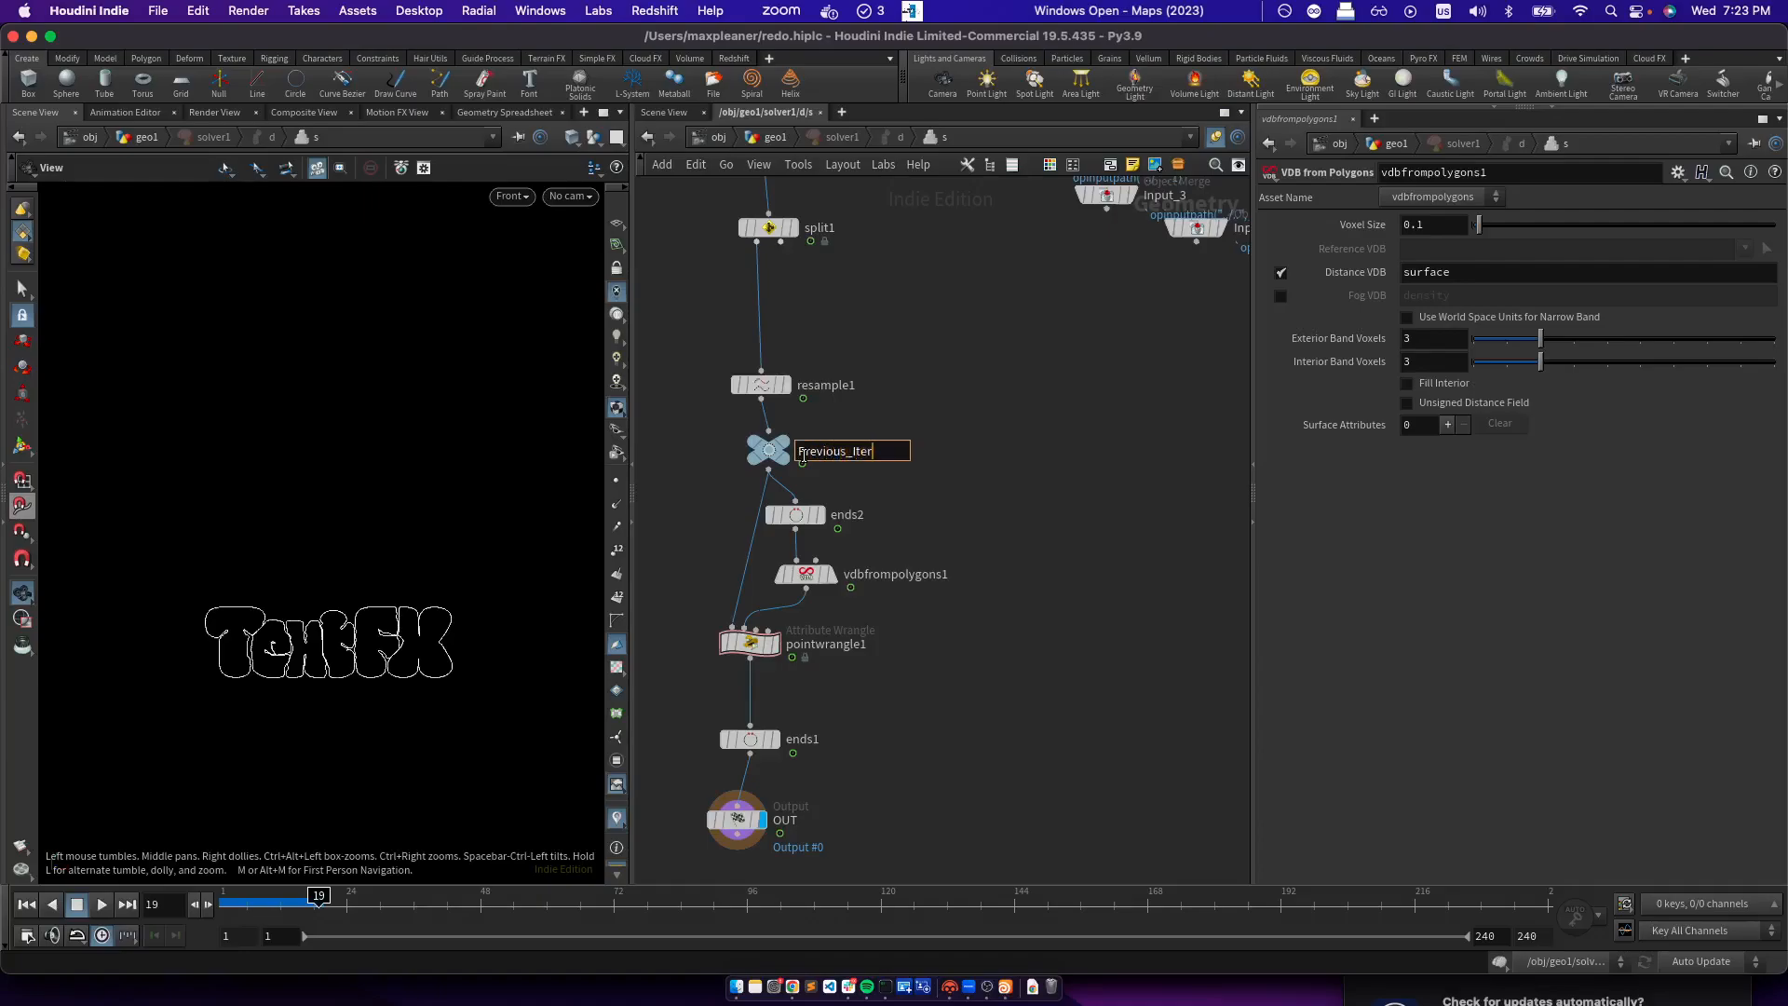
key("Return")
key("Tab")
type("group r")
key("Return")
left_click(1004, 528)
left_click(769, 470)
left_click(1006, 531)
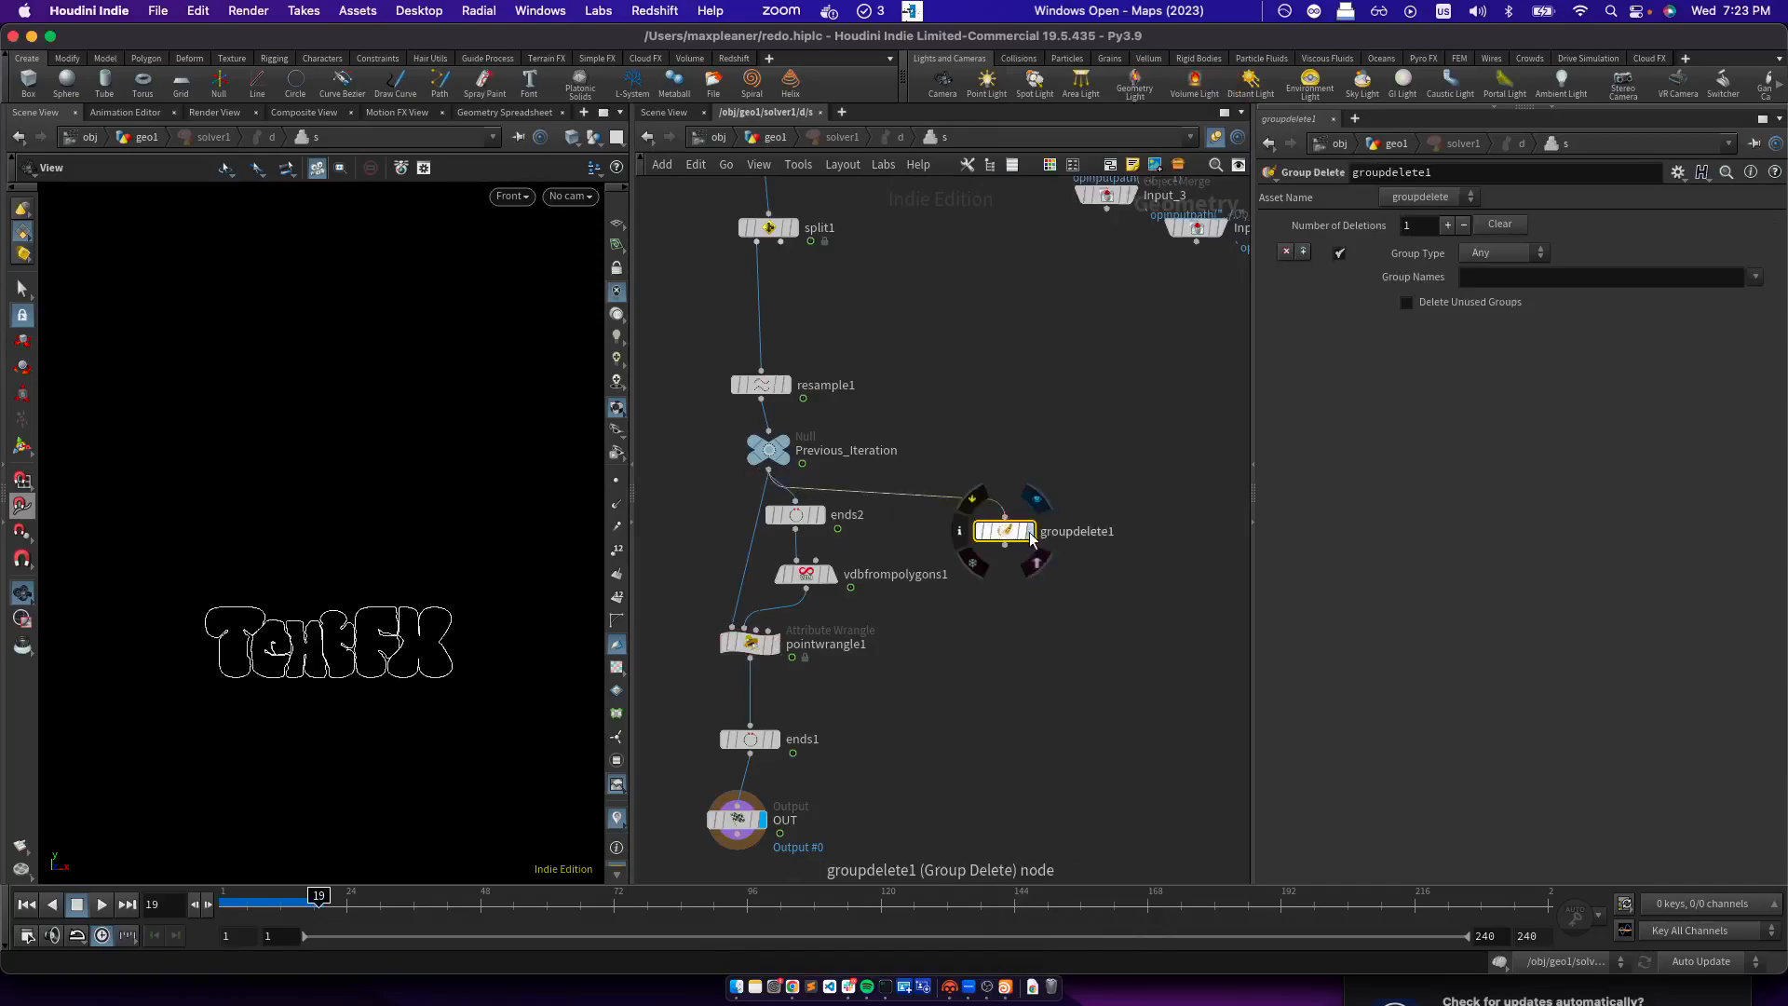
Set the Group Delete node's group names to active and return the timeline to frame 1
left_click(1498, 286)
type("active")
key("Return")
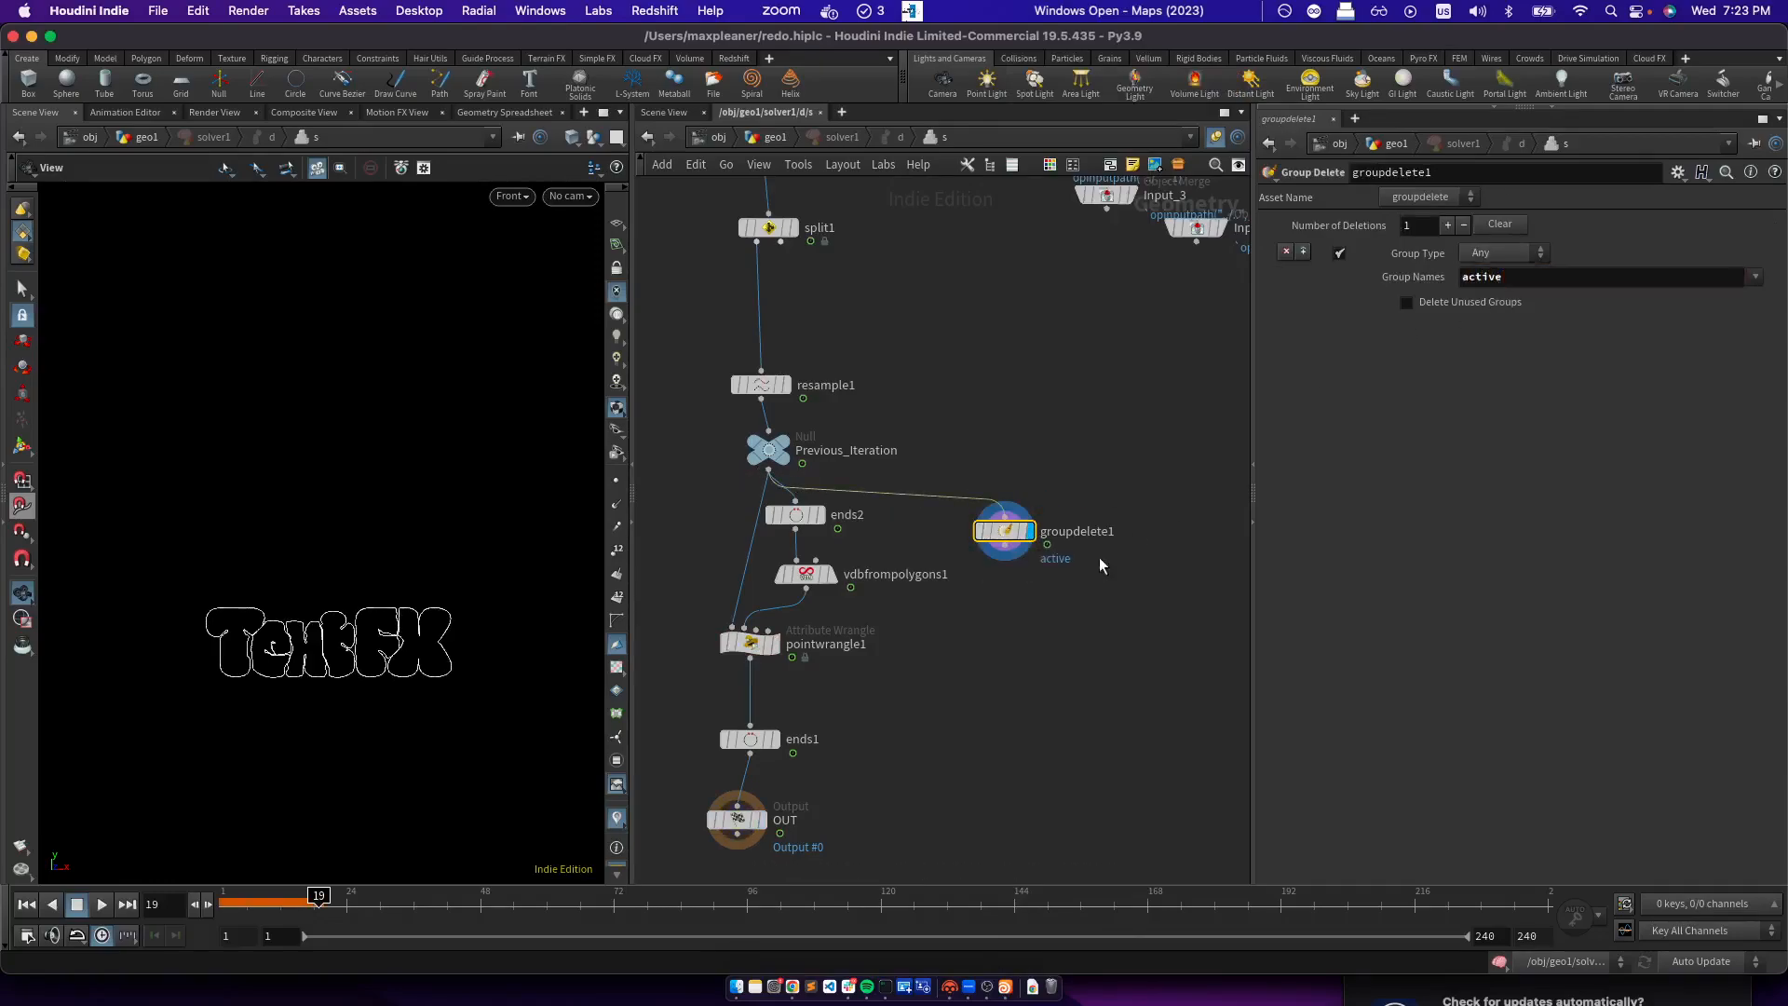
middle_click_drag(986, 638, 964, 580)
left_click_drag(269, 904, 178, 905)
middle_click_drag(893, 434, 902, 587)
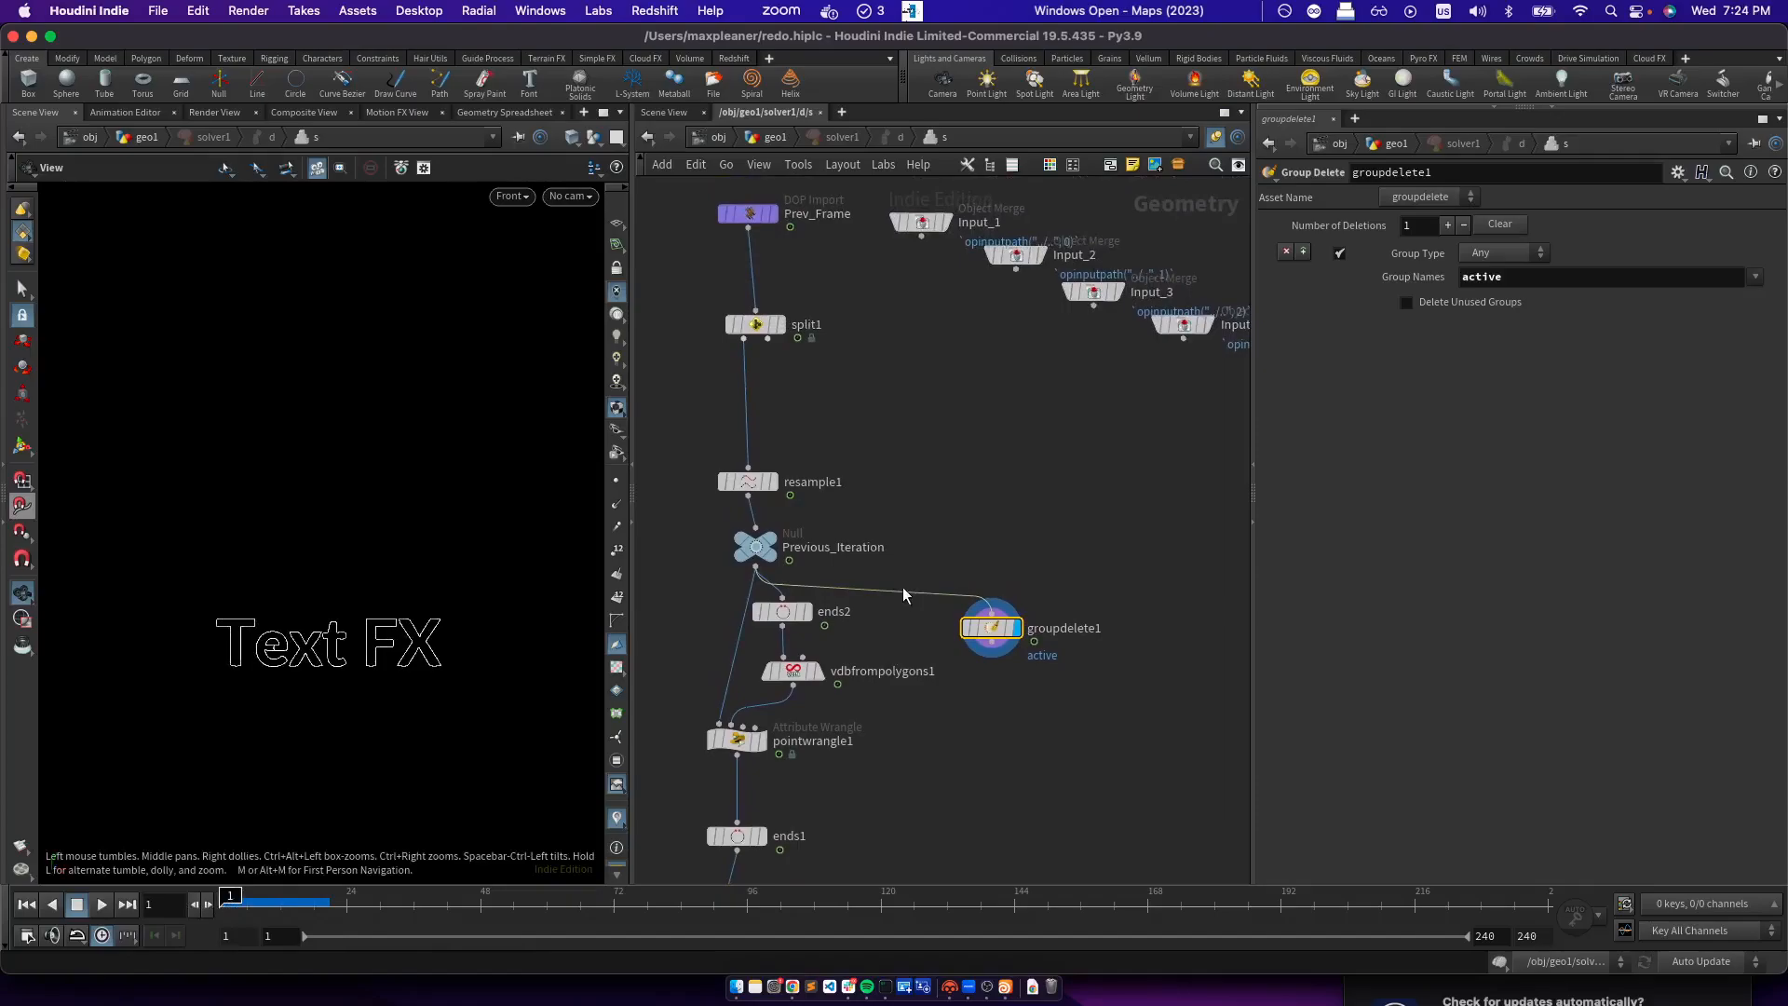
Review the ends2 and groupdelete1 branches below Previous_Iteration, displaying each in turn
left_click(784, 613)
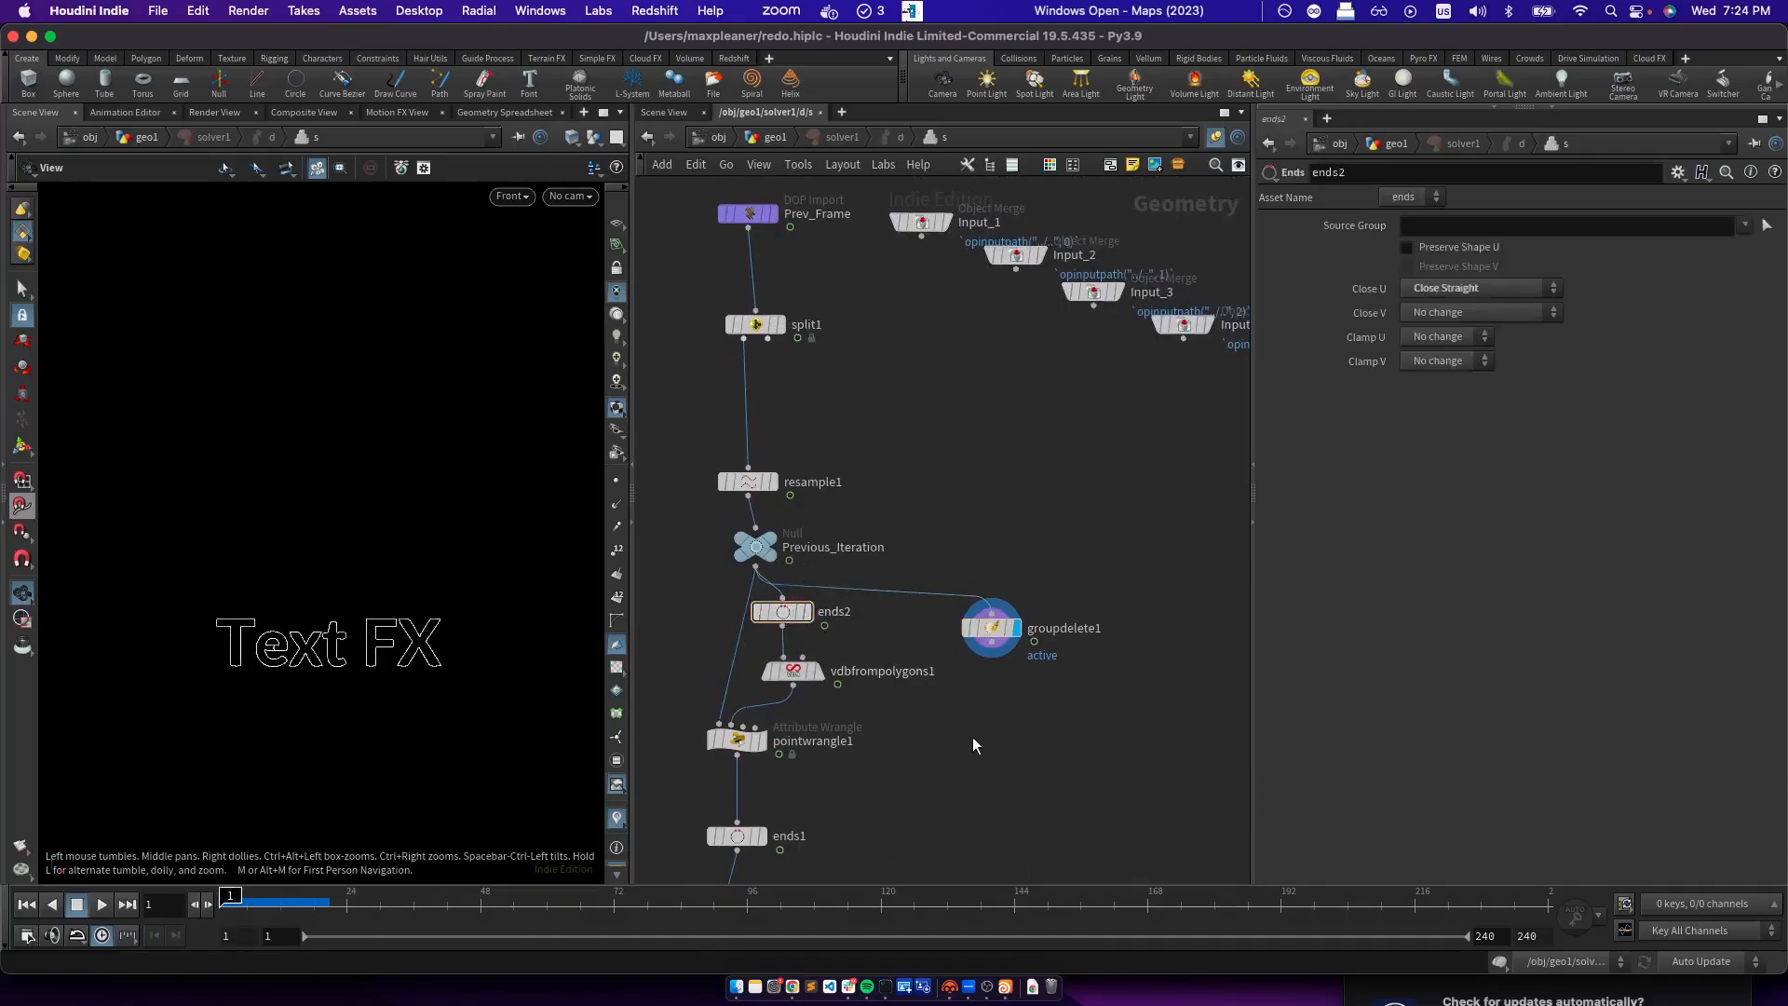
middle_click_drag(970, 735, 974, 539)
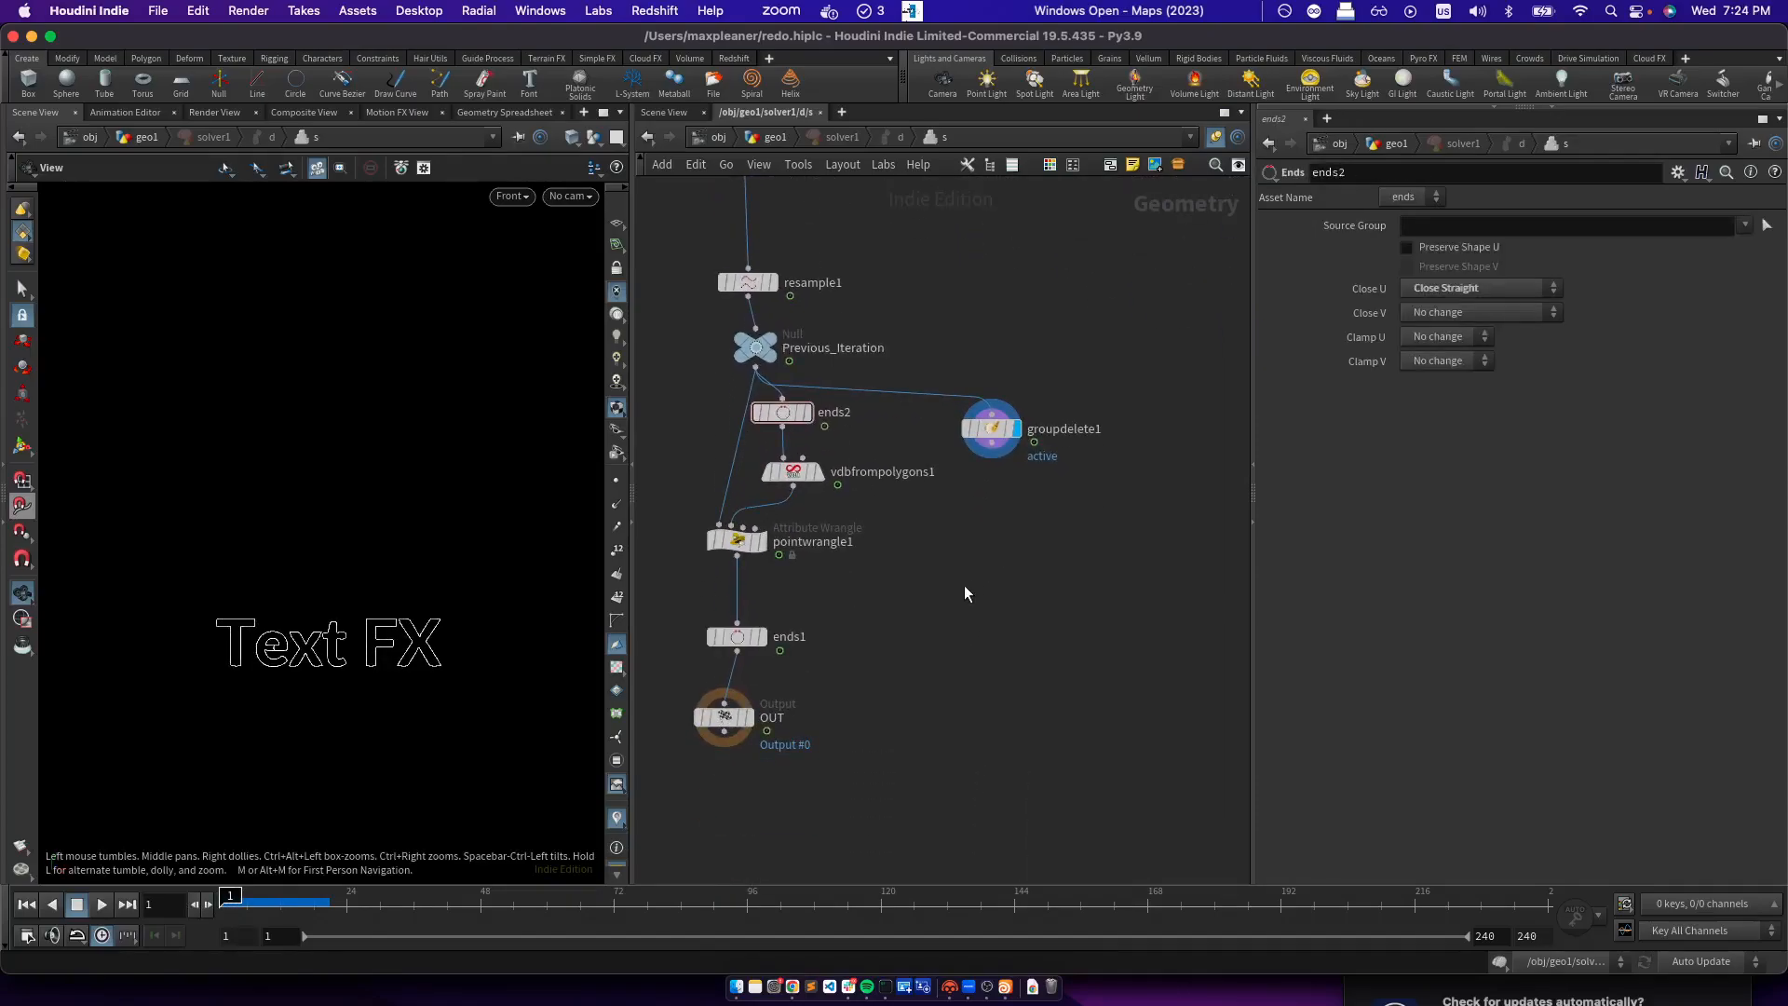
middle_click_drag(875, 291, 888, 509)
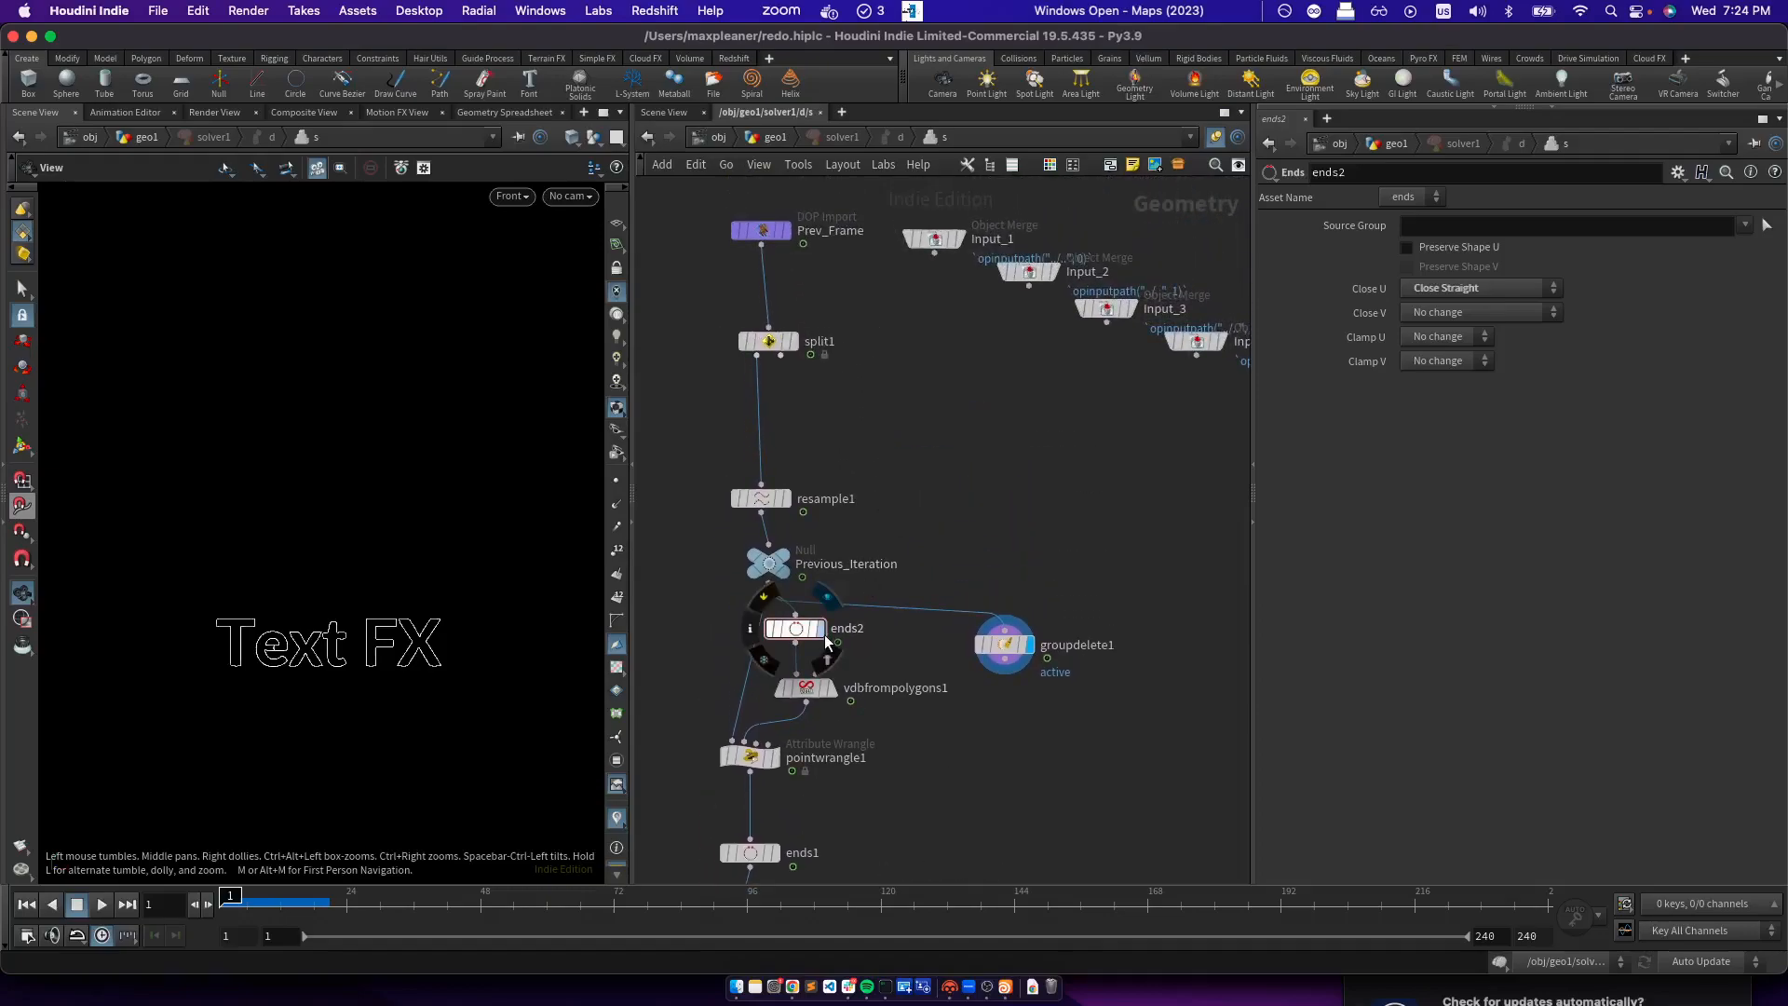
left_click(818, 628)
left_click(1026, 644)
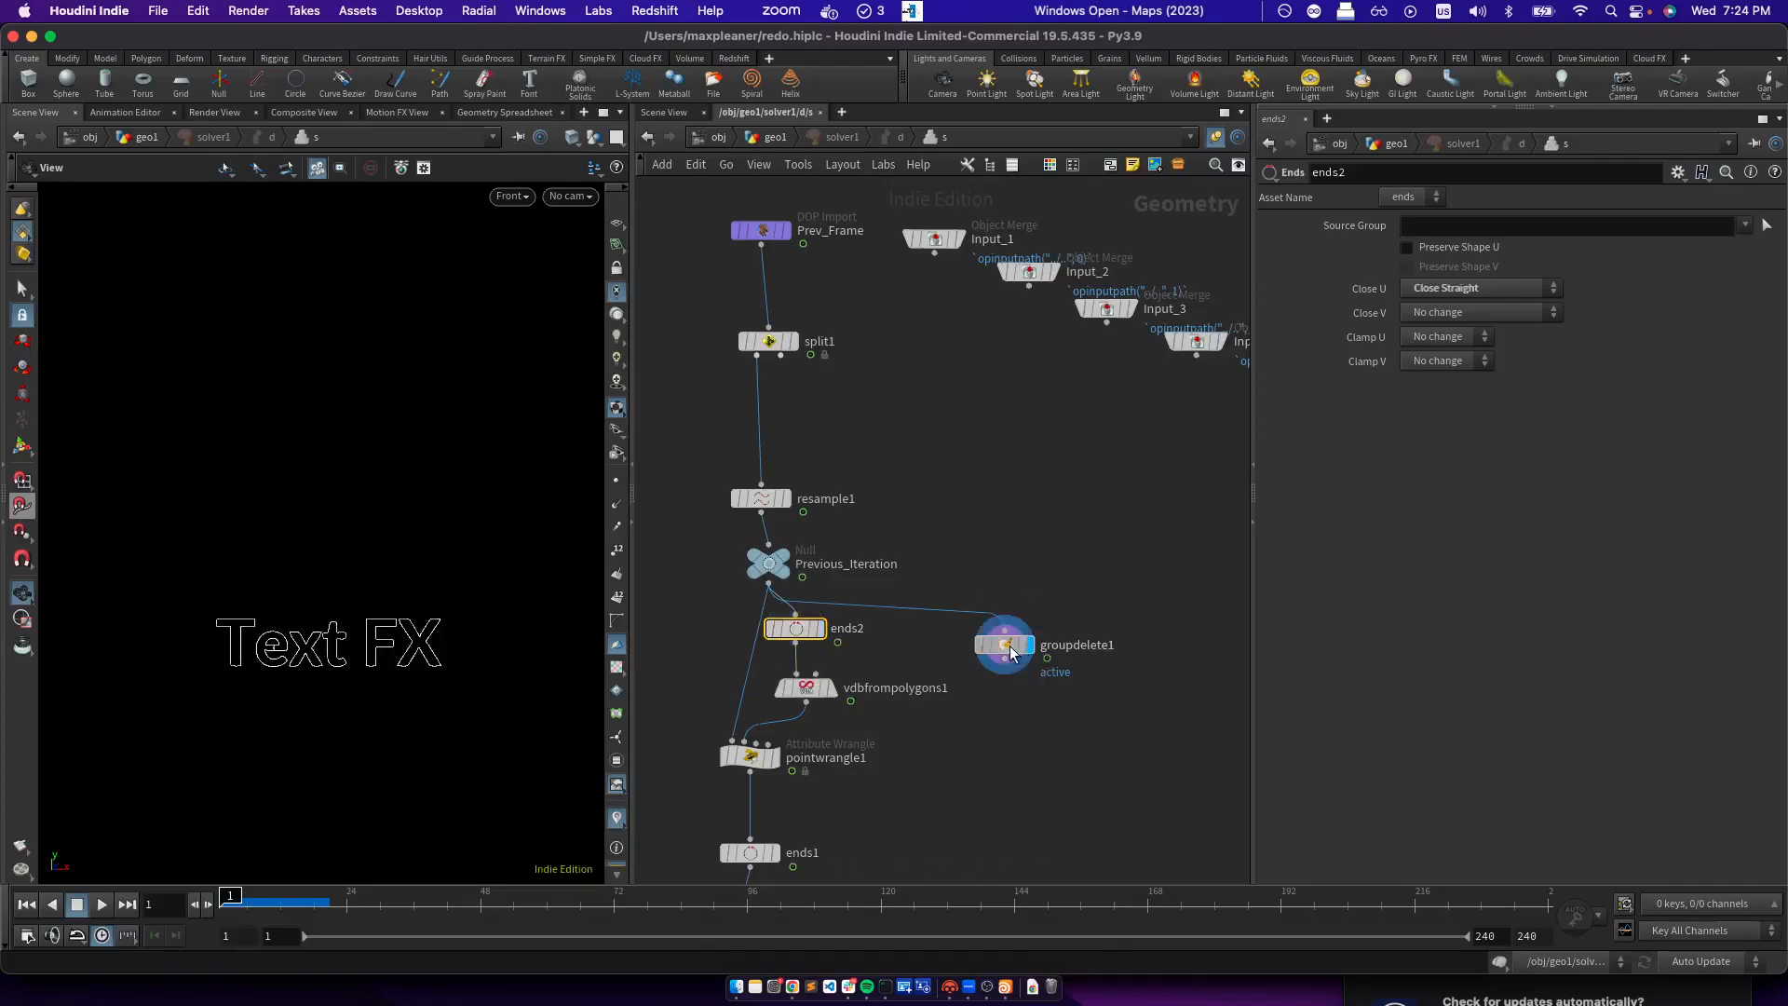
left_click(1004, 645)
middle_click_drag(1028, 714, 1042, 611)
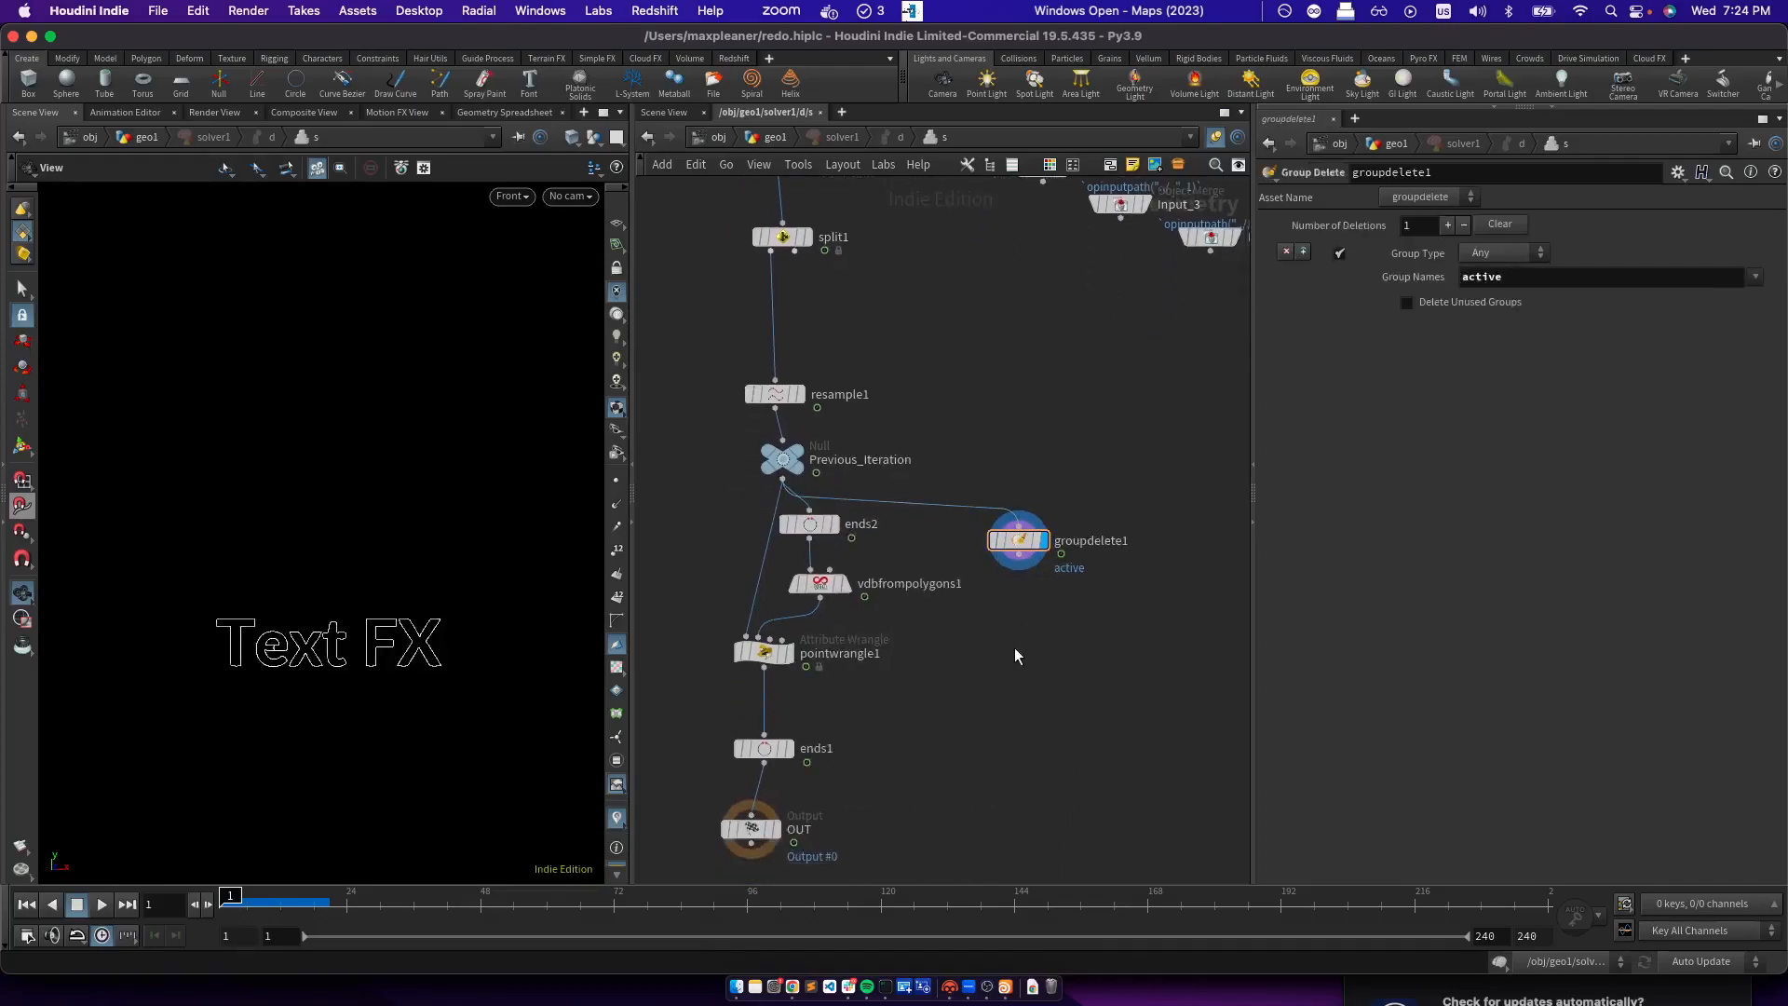
Add a Merge node and place it between ends1 and OUT, moving OUT down to make room
key("Tab")
type("mer")
key("Return")
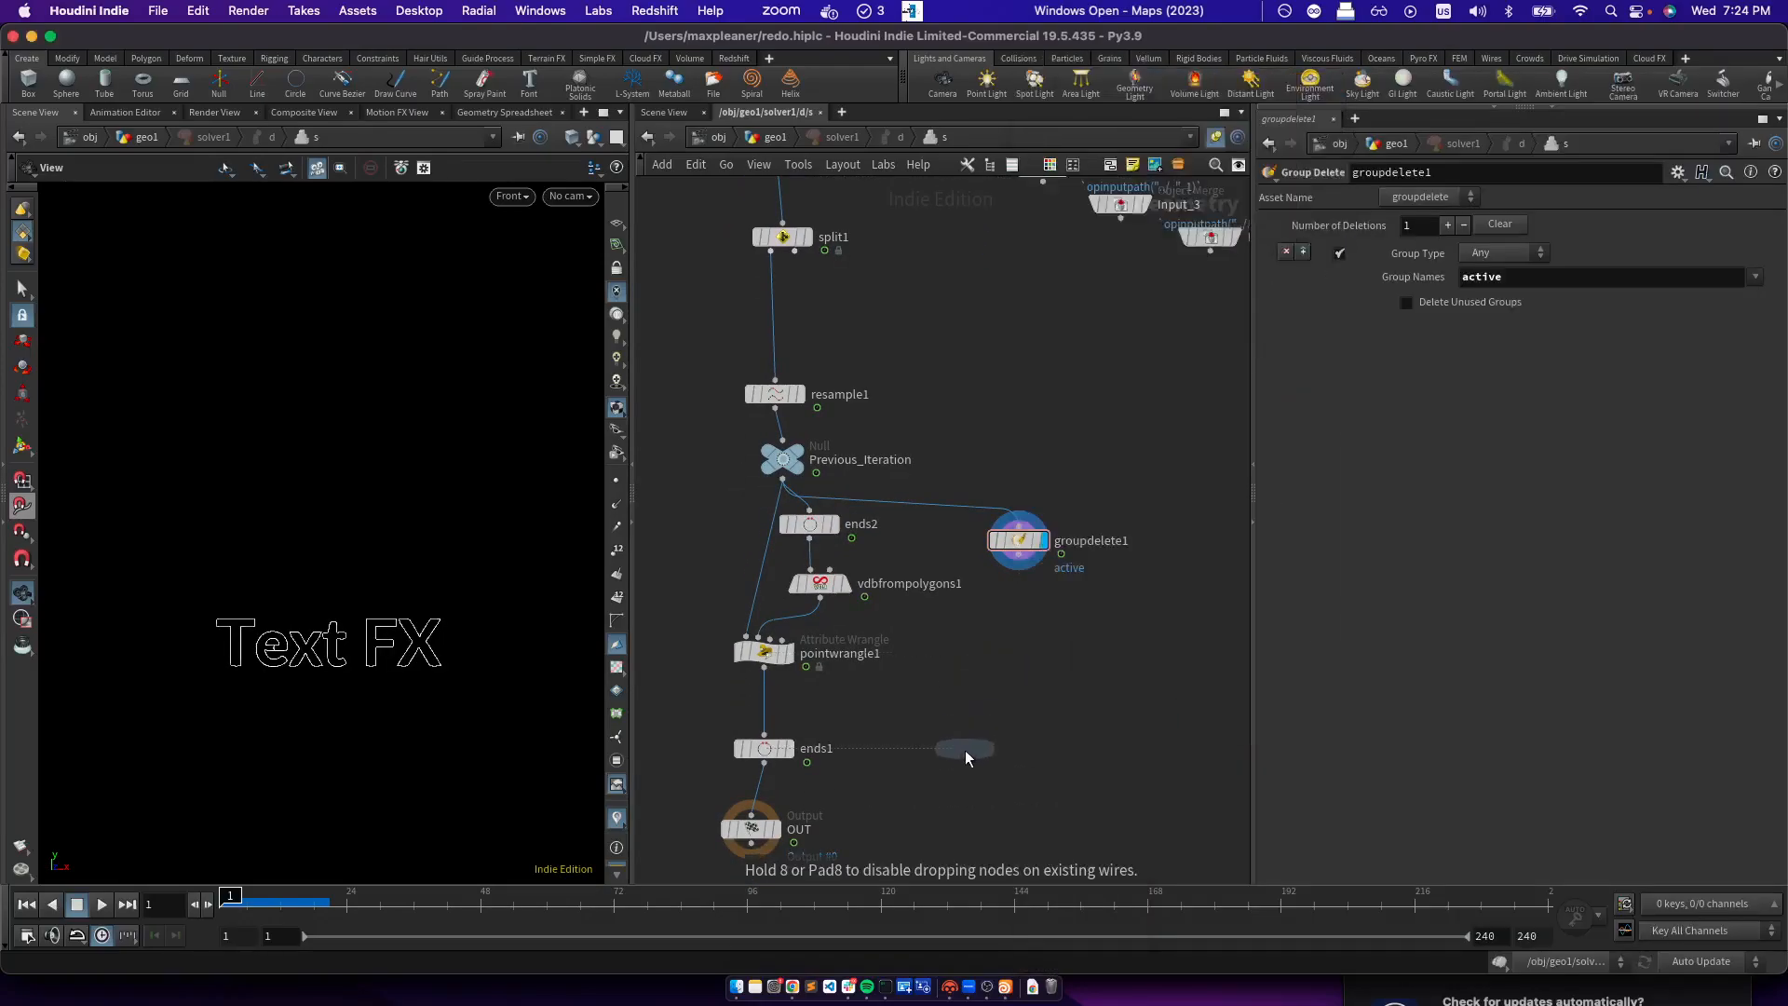
left_click(963, 741)
middle_click_drag(905, 843, 919, 714)
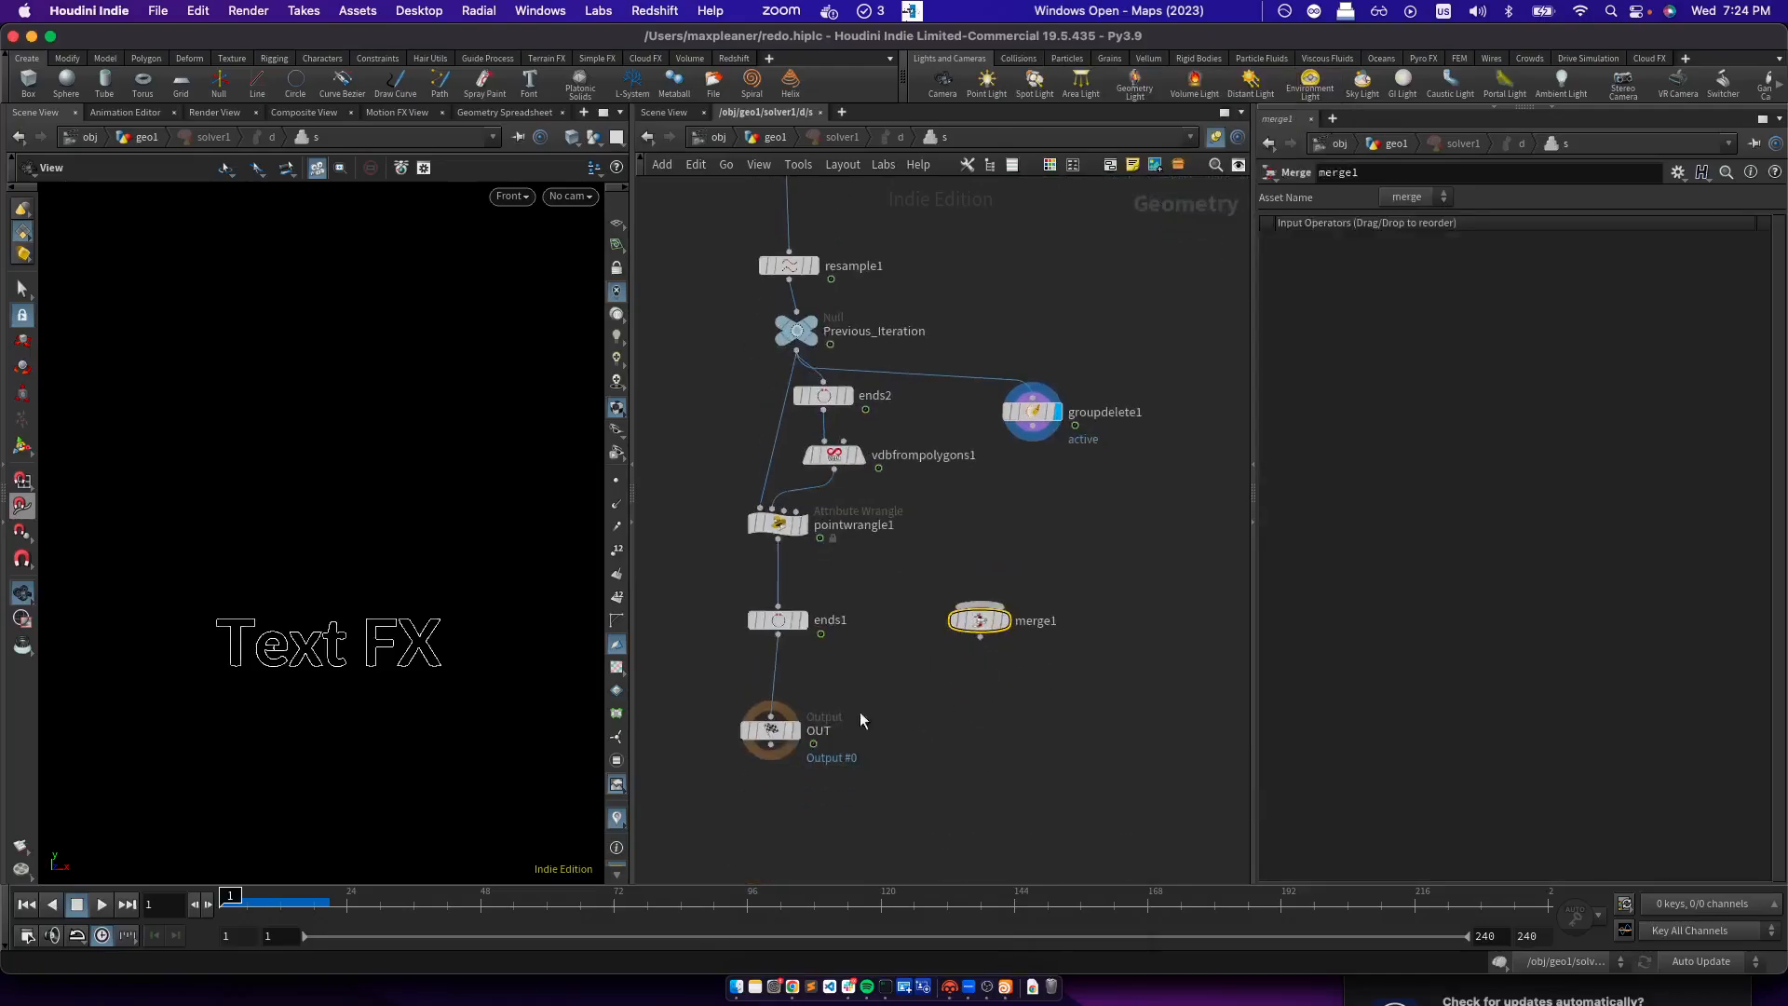
left_click_drag(771, 729, 790, 801)
left_click_drag(976, 620, 858, 715)
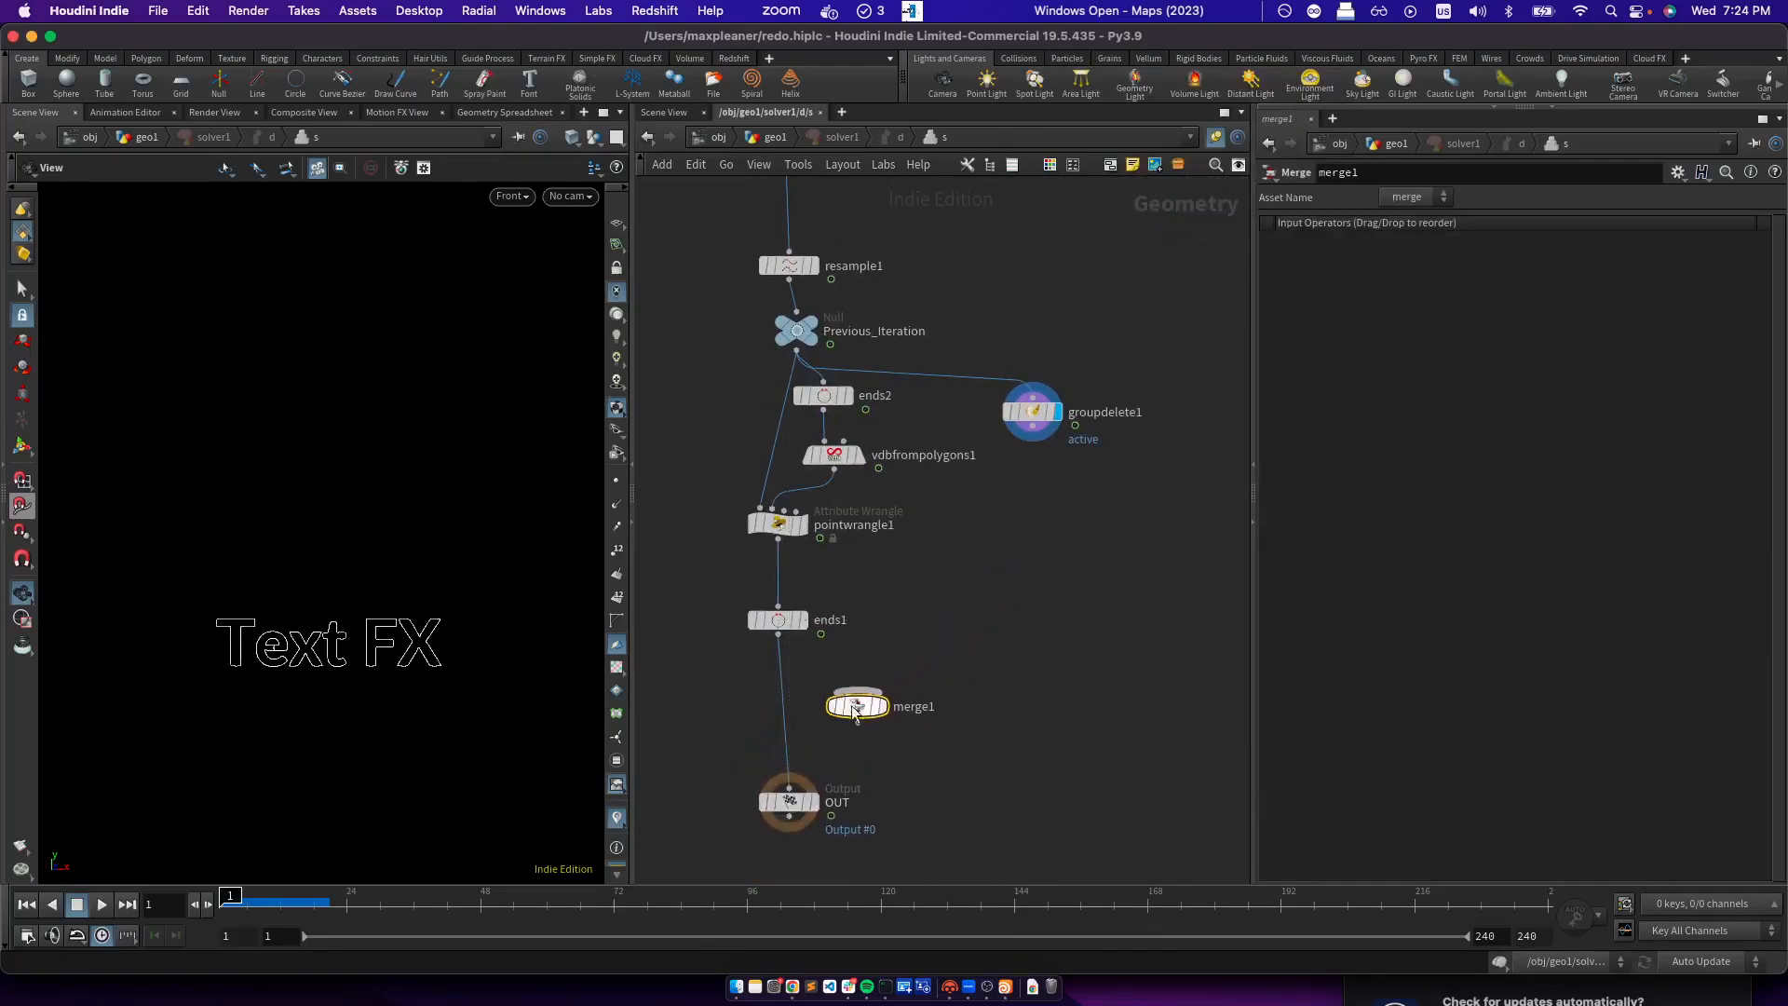
Wire ends1 and groupdelete1 into merge1, feed merge1 into OUT and display OUT
left_click_drag(782, 636, 854, 700)
left_click_drag(1032, 428, 789, 778)
left_click(814, 802)
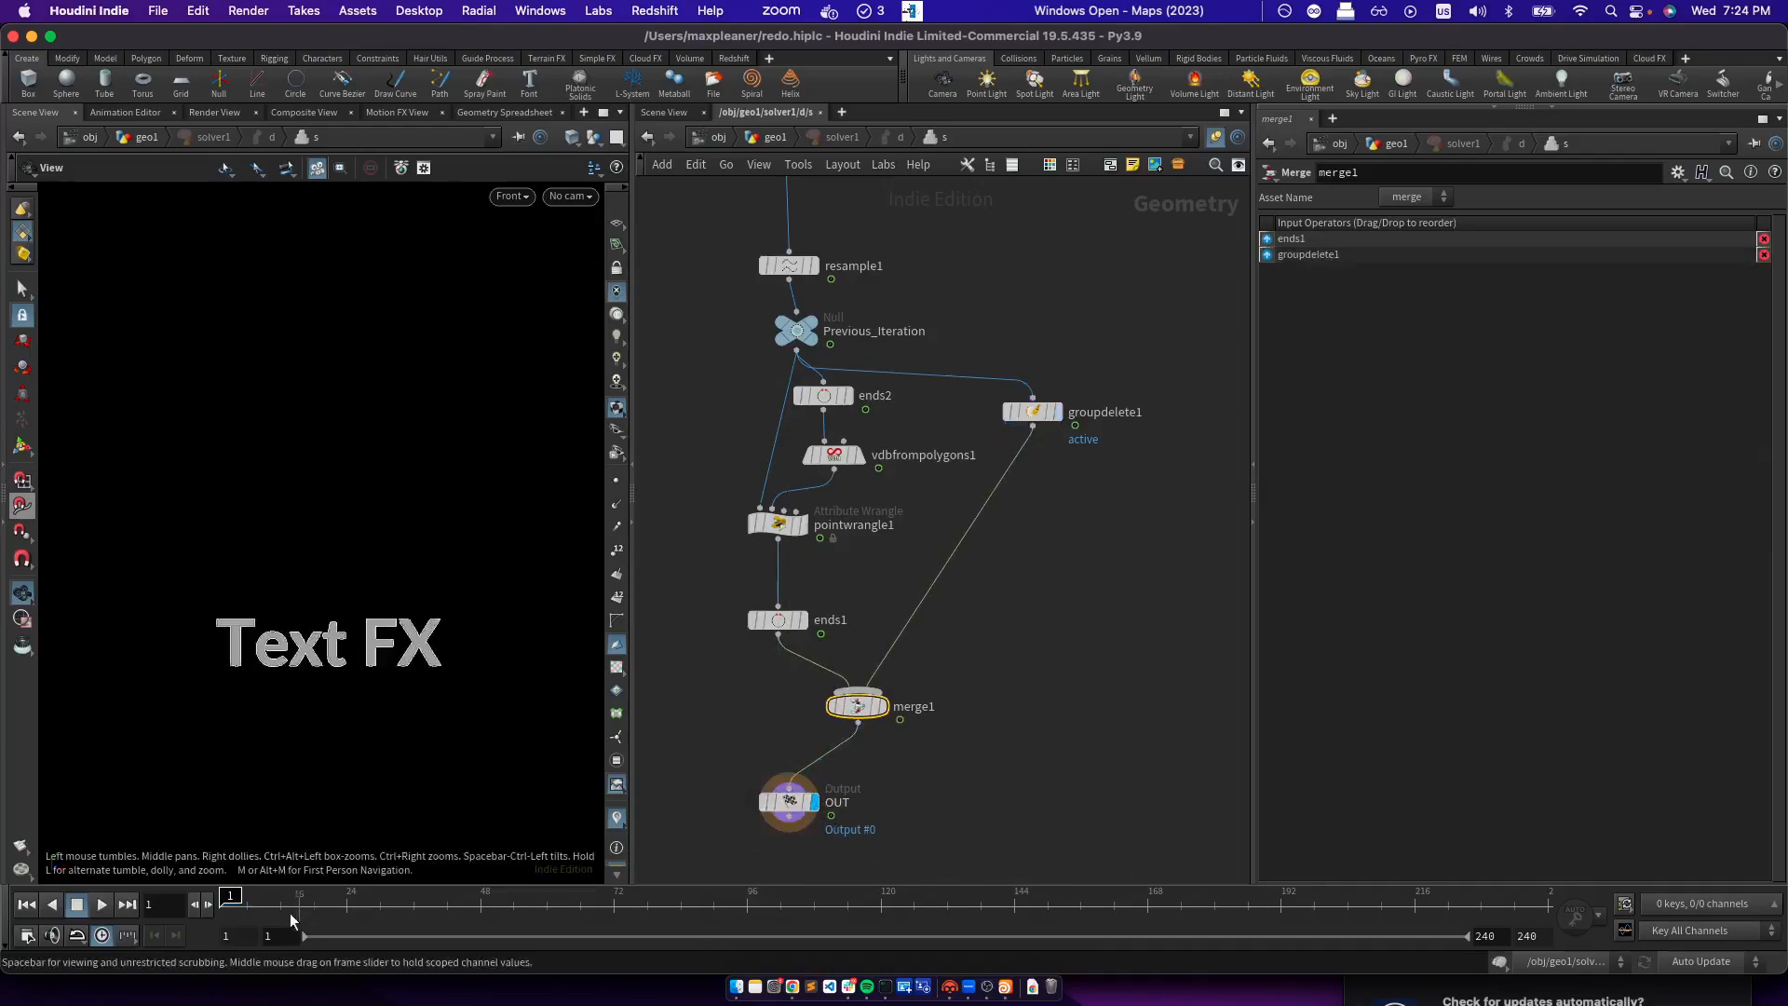
Play the merged simulation from frame 1 and stop it after a few dozen frames
left_click(93, 904)
left_click(90, 904)
left_click_drag(1032, 415, 1041, 438)
left_click(101, 904)
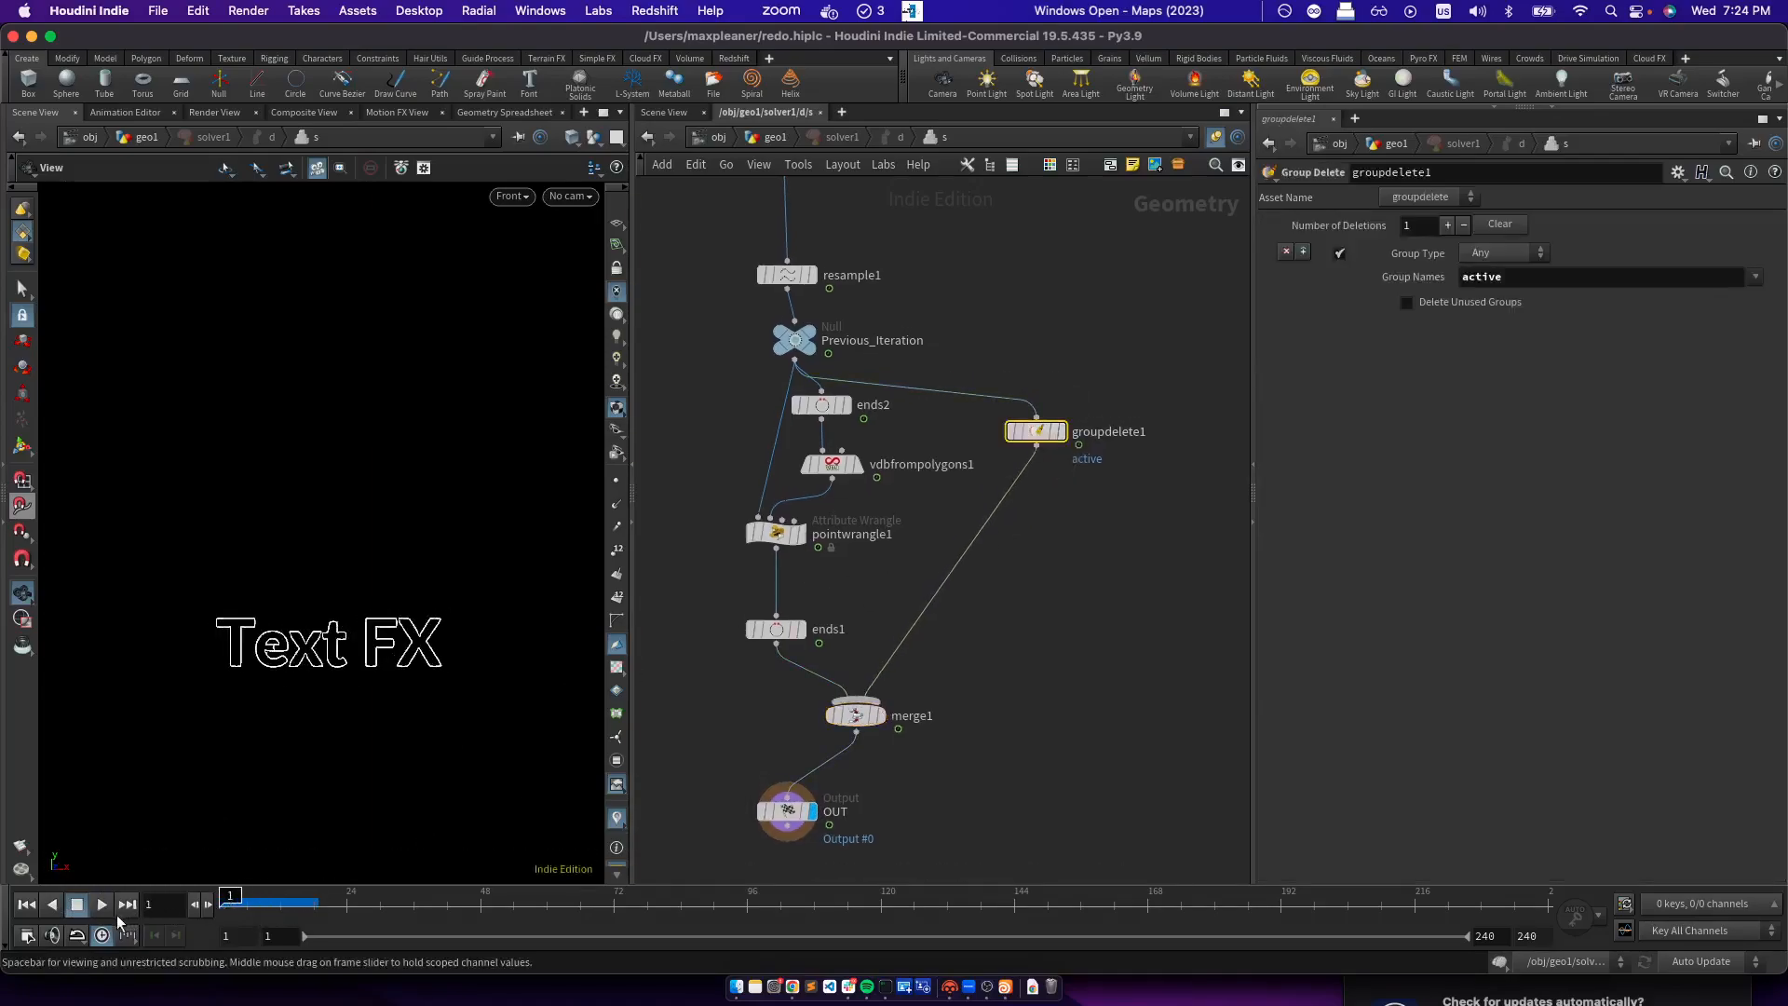
left_click(76, 906)
Examine the doubled outlines around the letters up close, and return to frame 1
scroll(428, 552, "up", 3)
scroll(407, 657, "up", 10)
scroll(408, 657, "down", 9)
middle_click_drag(421, 628, 433, 614)
scroll(335, 587, "up", 8)
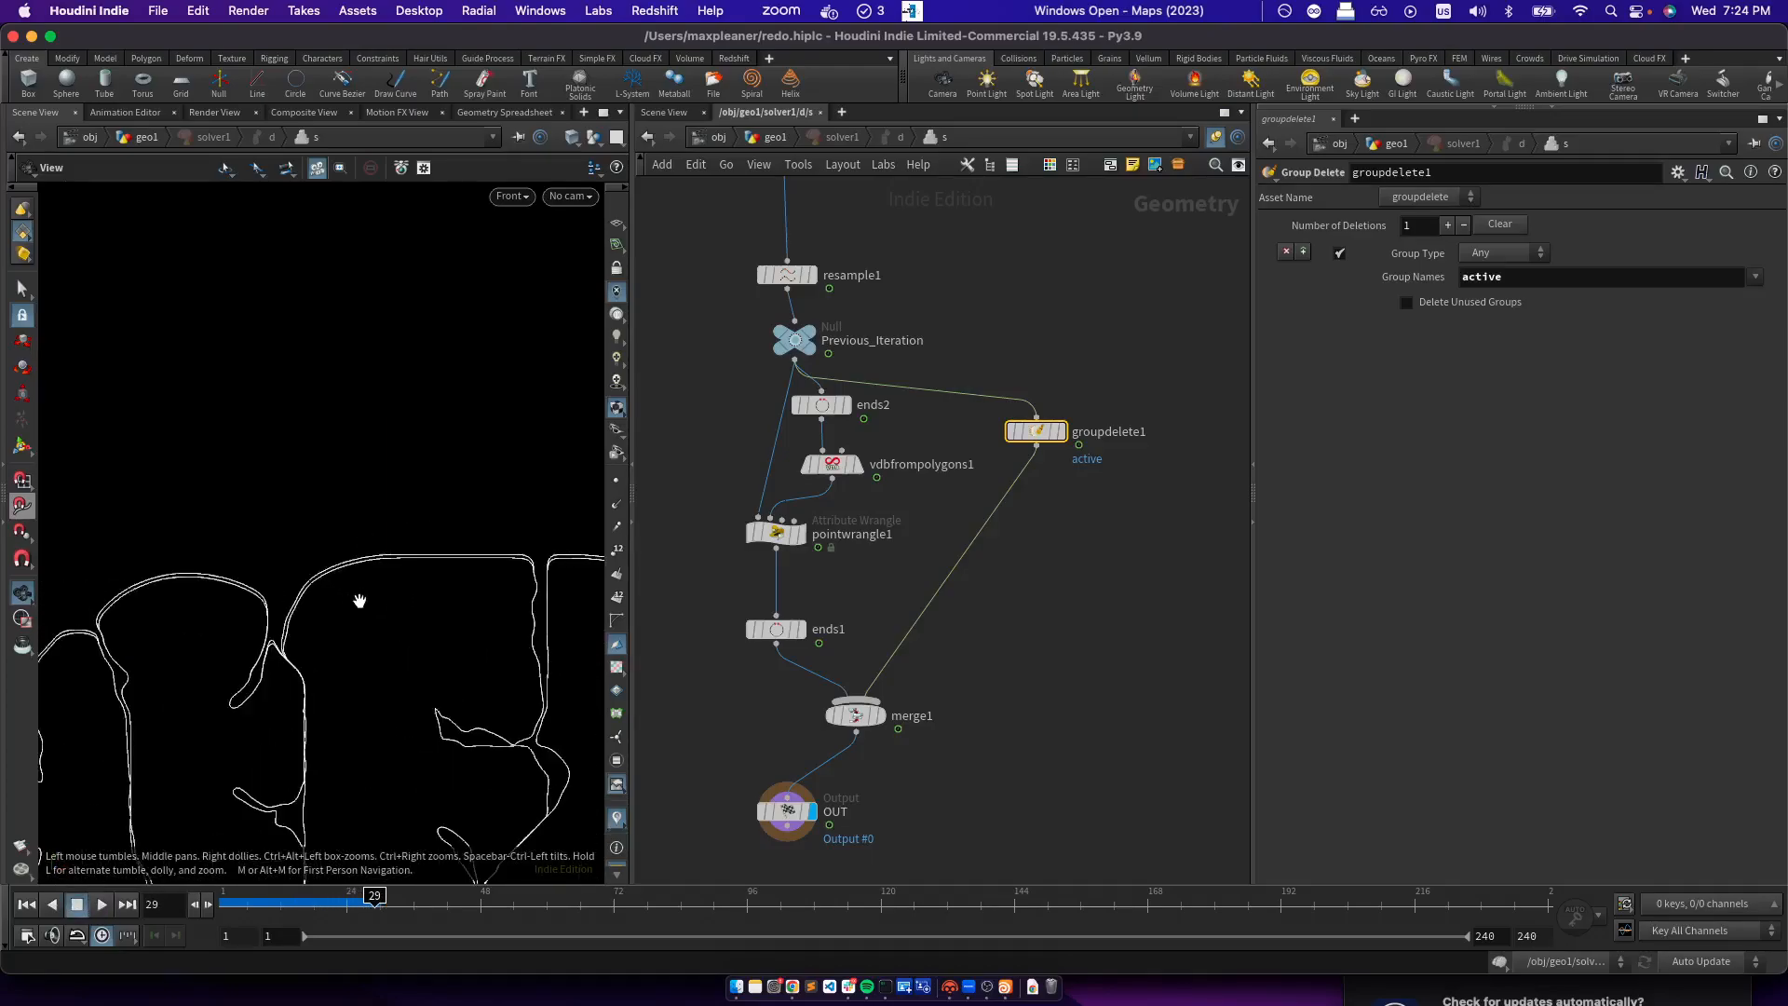
scroll(296, 621, "down", 5)
left_click(222, 904)
mouse_move(221, 904)
left_mouse_down()
mouse_move(381, 894)
mouse_move(224, 896)
left_mouse_up()
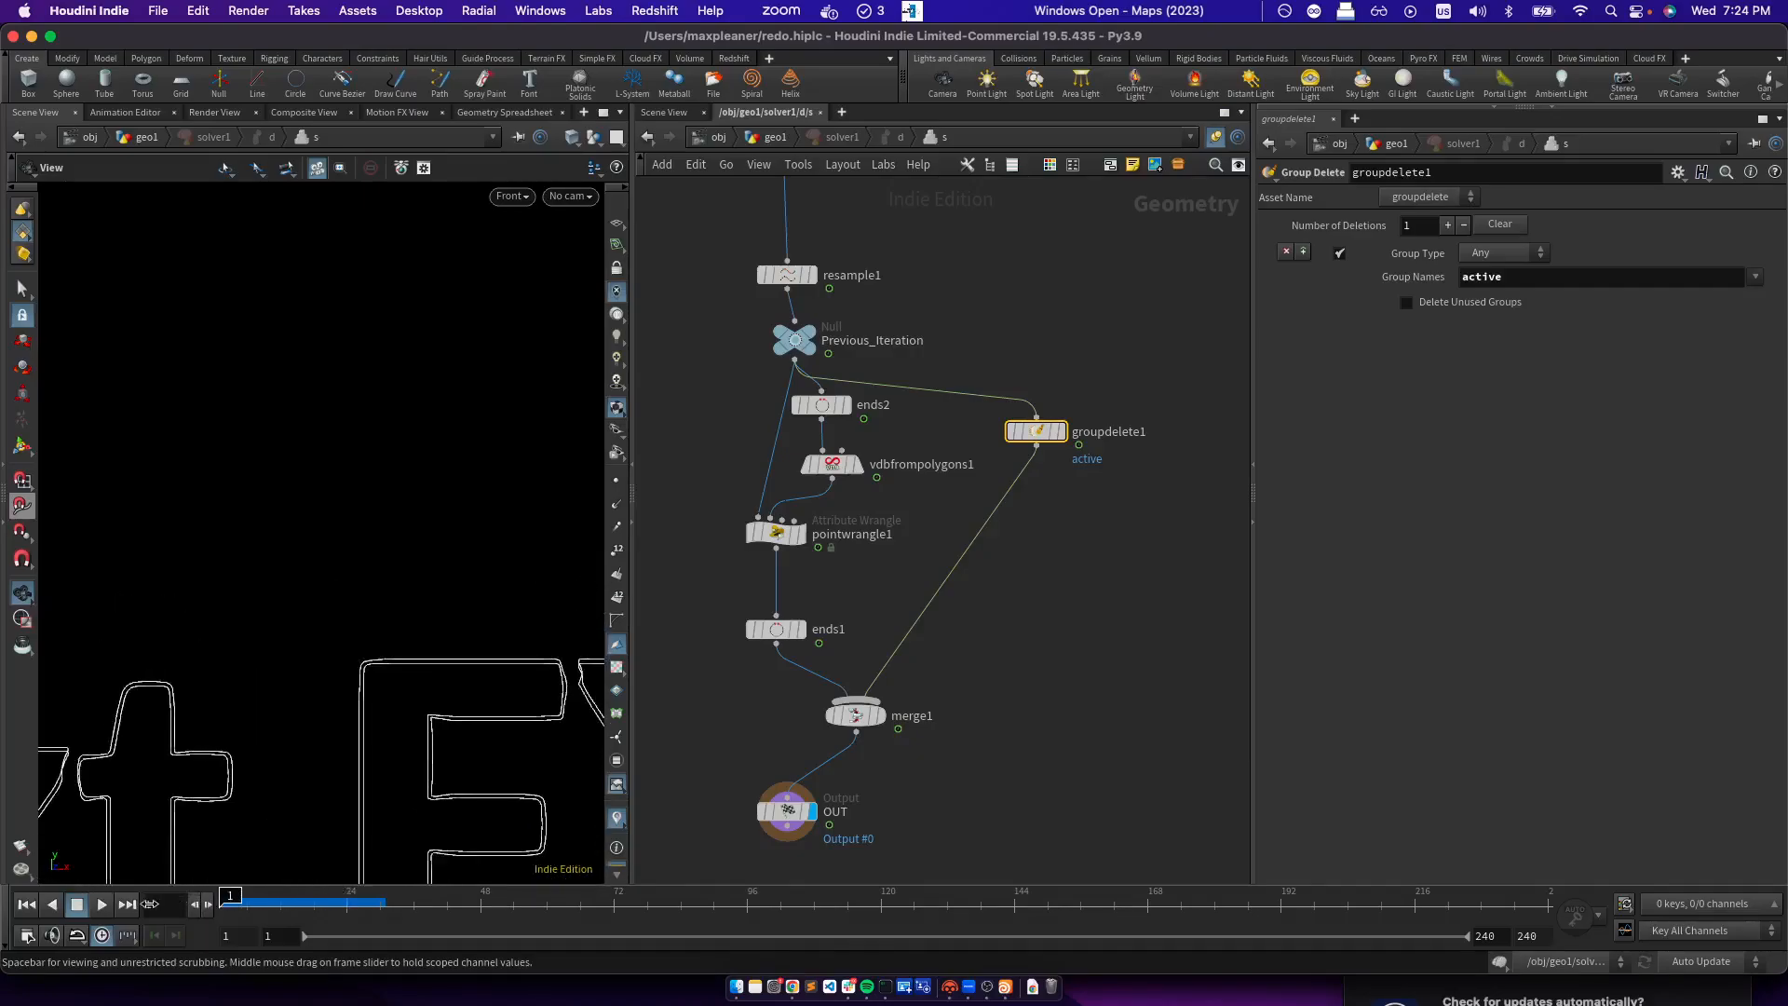
Insert a second Merge node between groupdelete1 and merge1 and wire split1's non-selected output into it
scroll(991, 678, "down", 4)
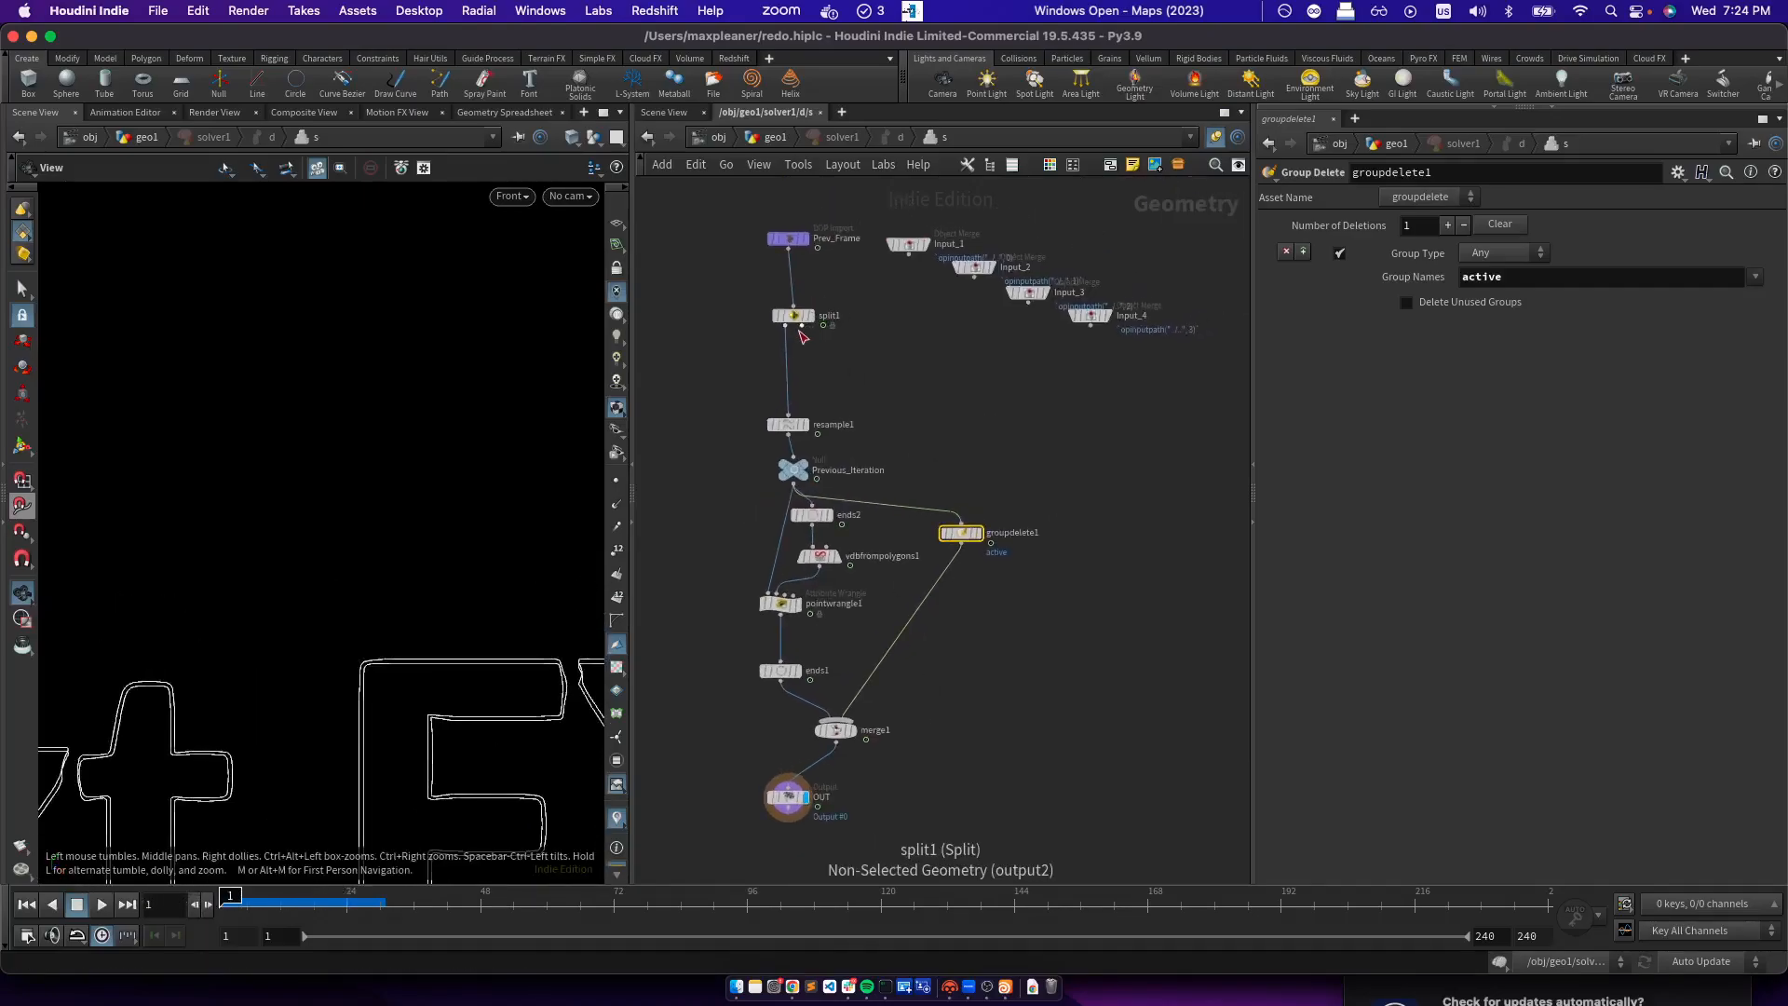
left_click(1094, 633)
key("Tab")
type("merge")
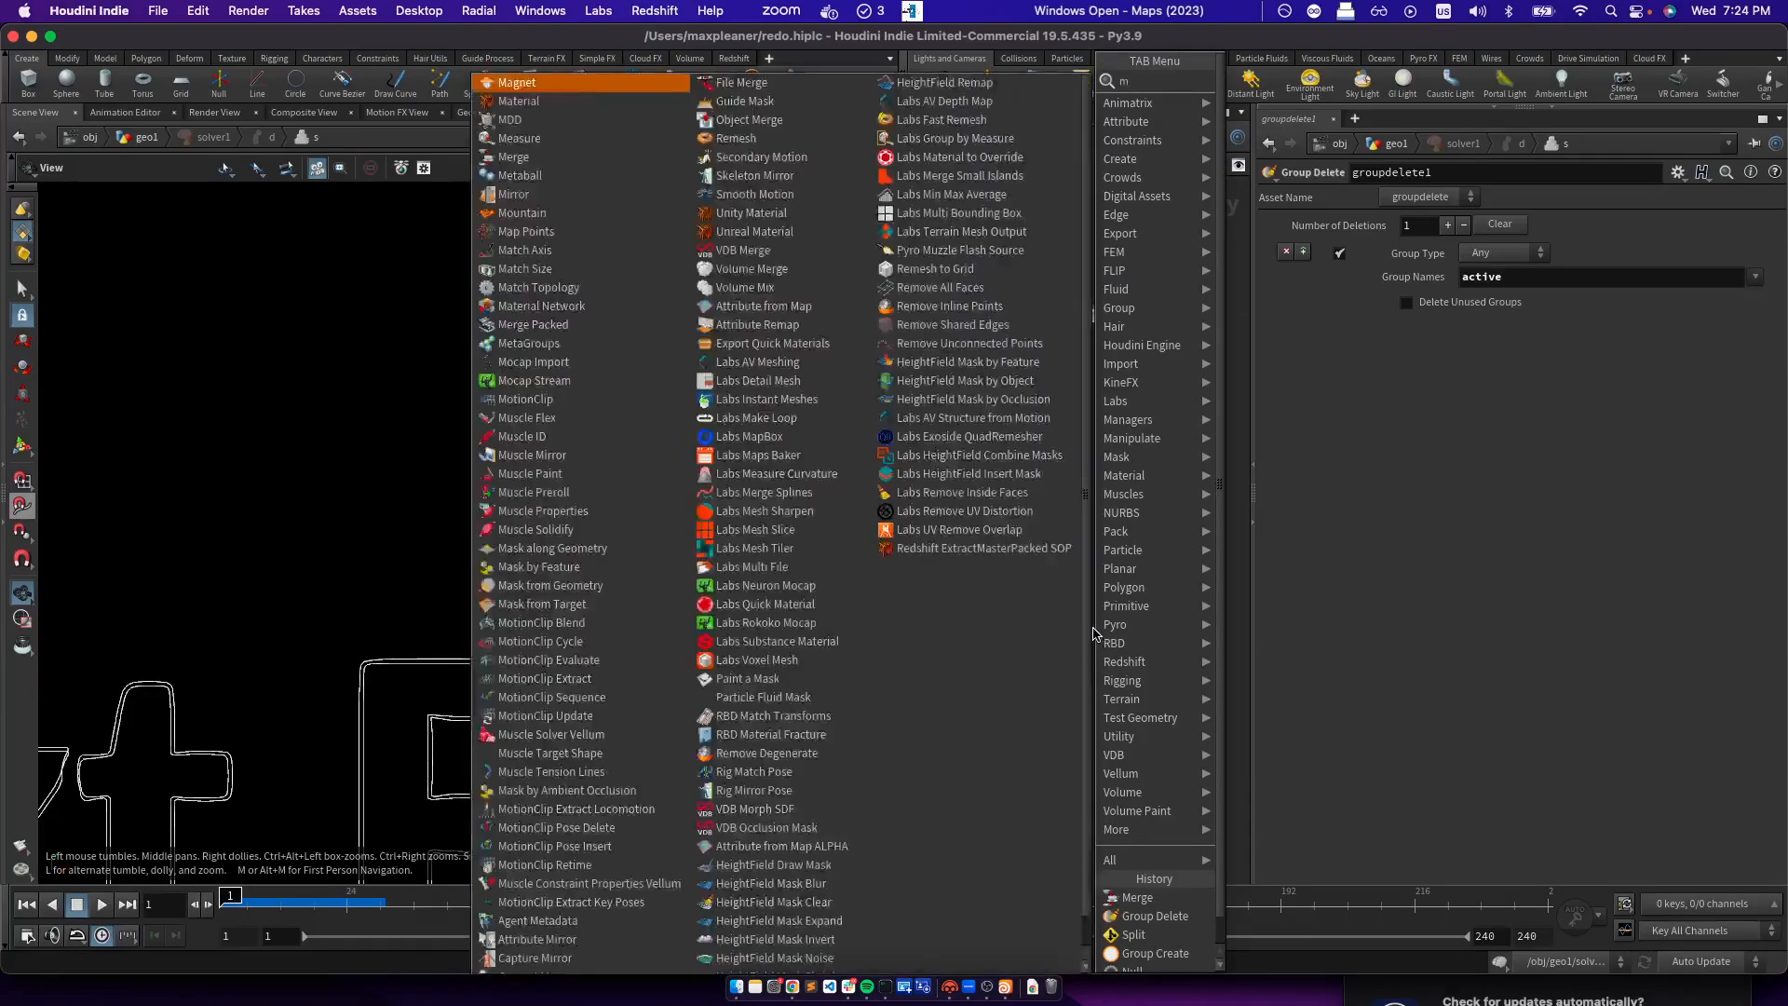
key("Return")
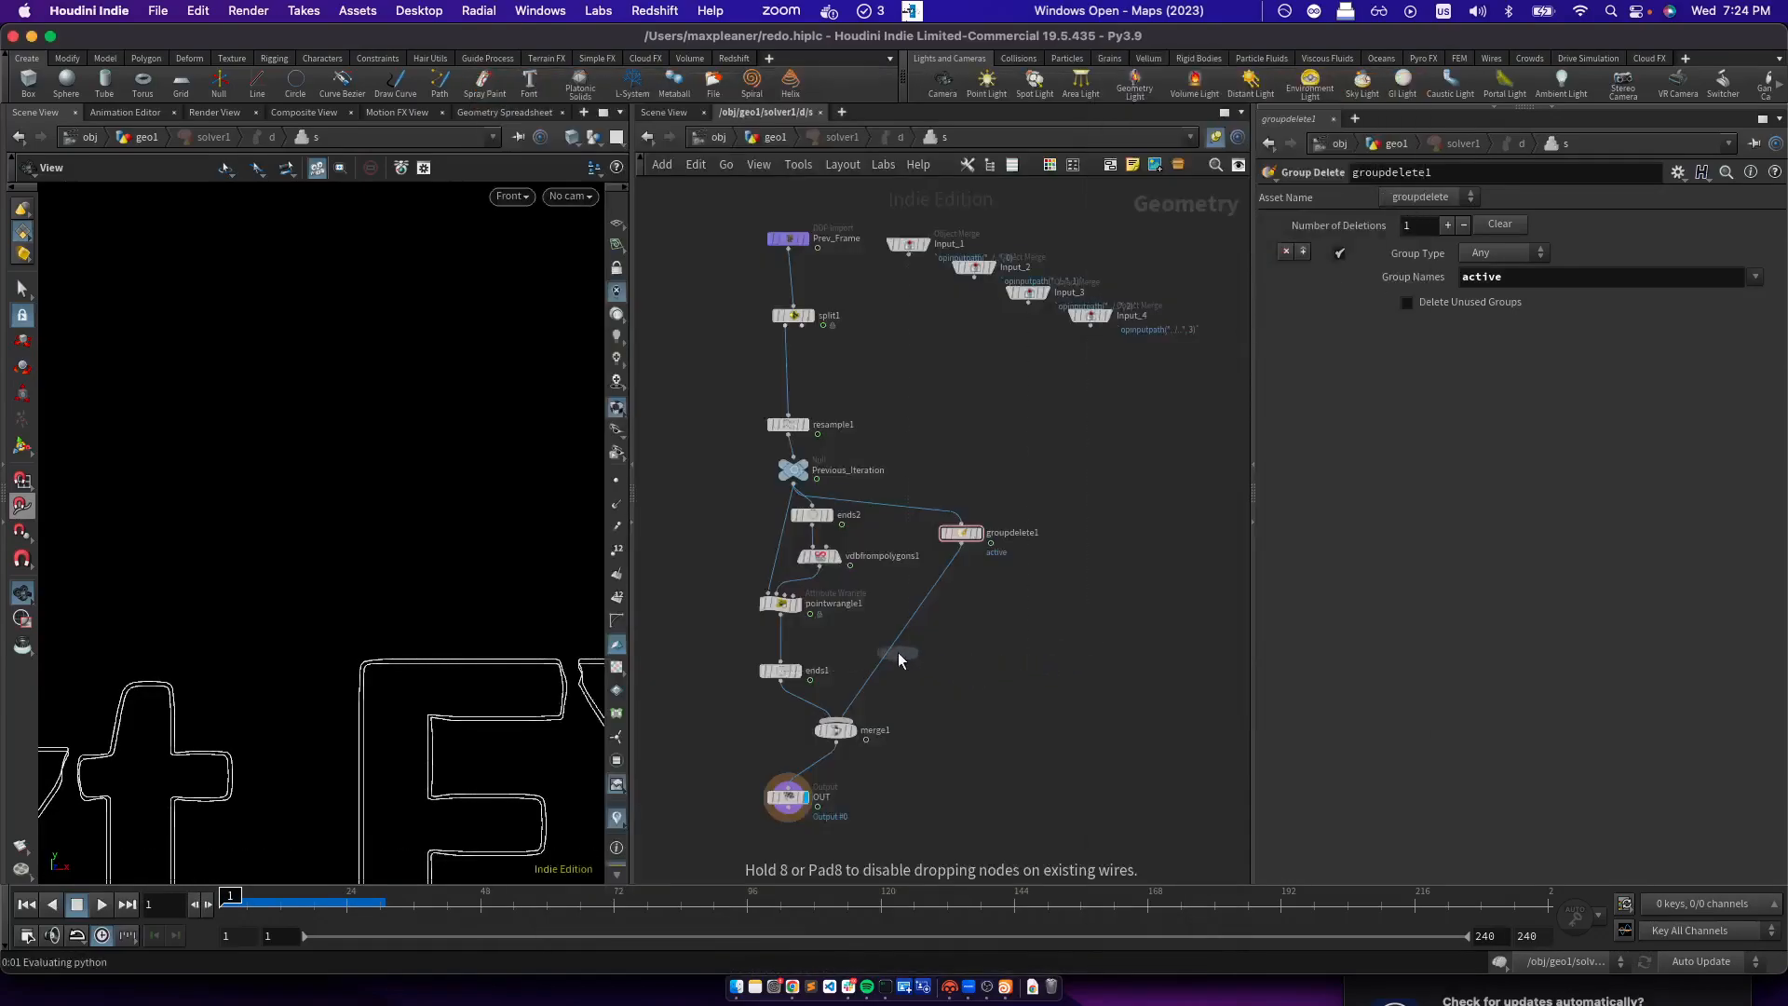
left_click(897, 649)
left_click_drag(982, 523, 1040, 539)
left_click_drag(895, 636, 909, 431)
left_click_drag(813, 345, 841, 316)
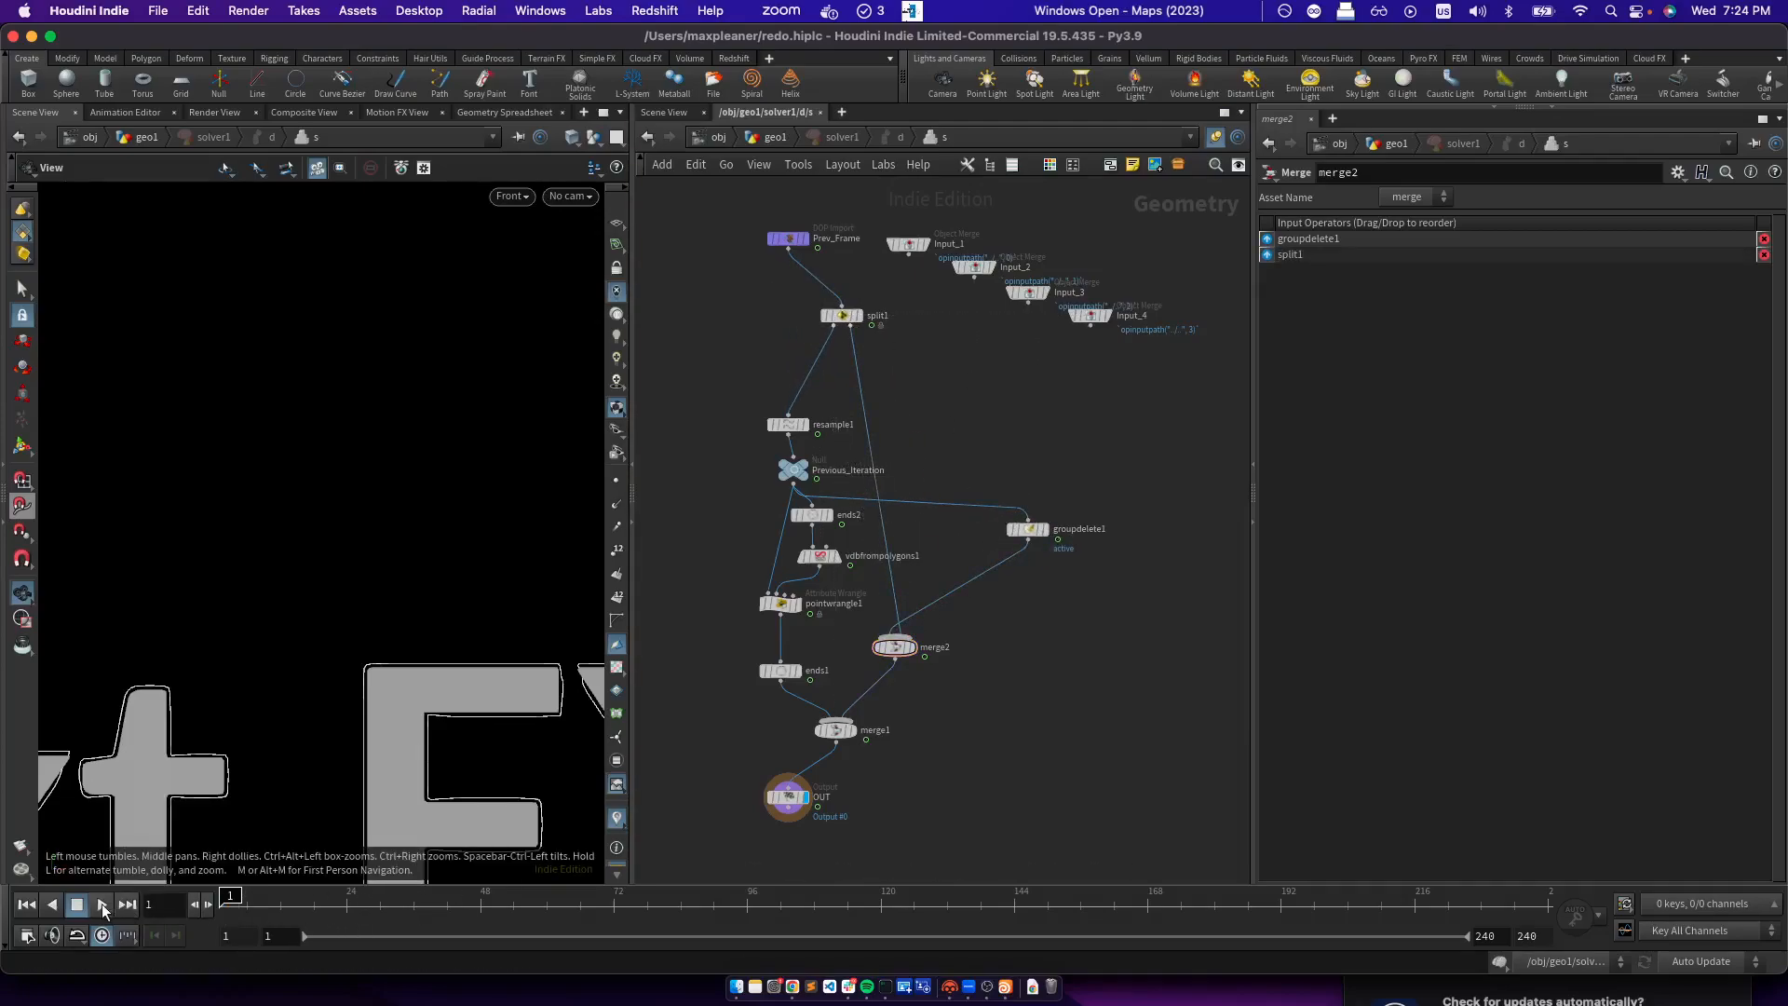
Play the simulation to frame 48 and examine the concentric contour lines around the letters
left_click(102, 904)
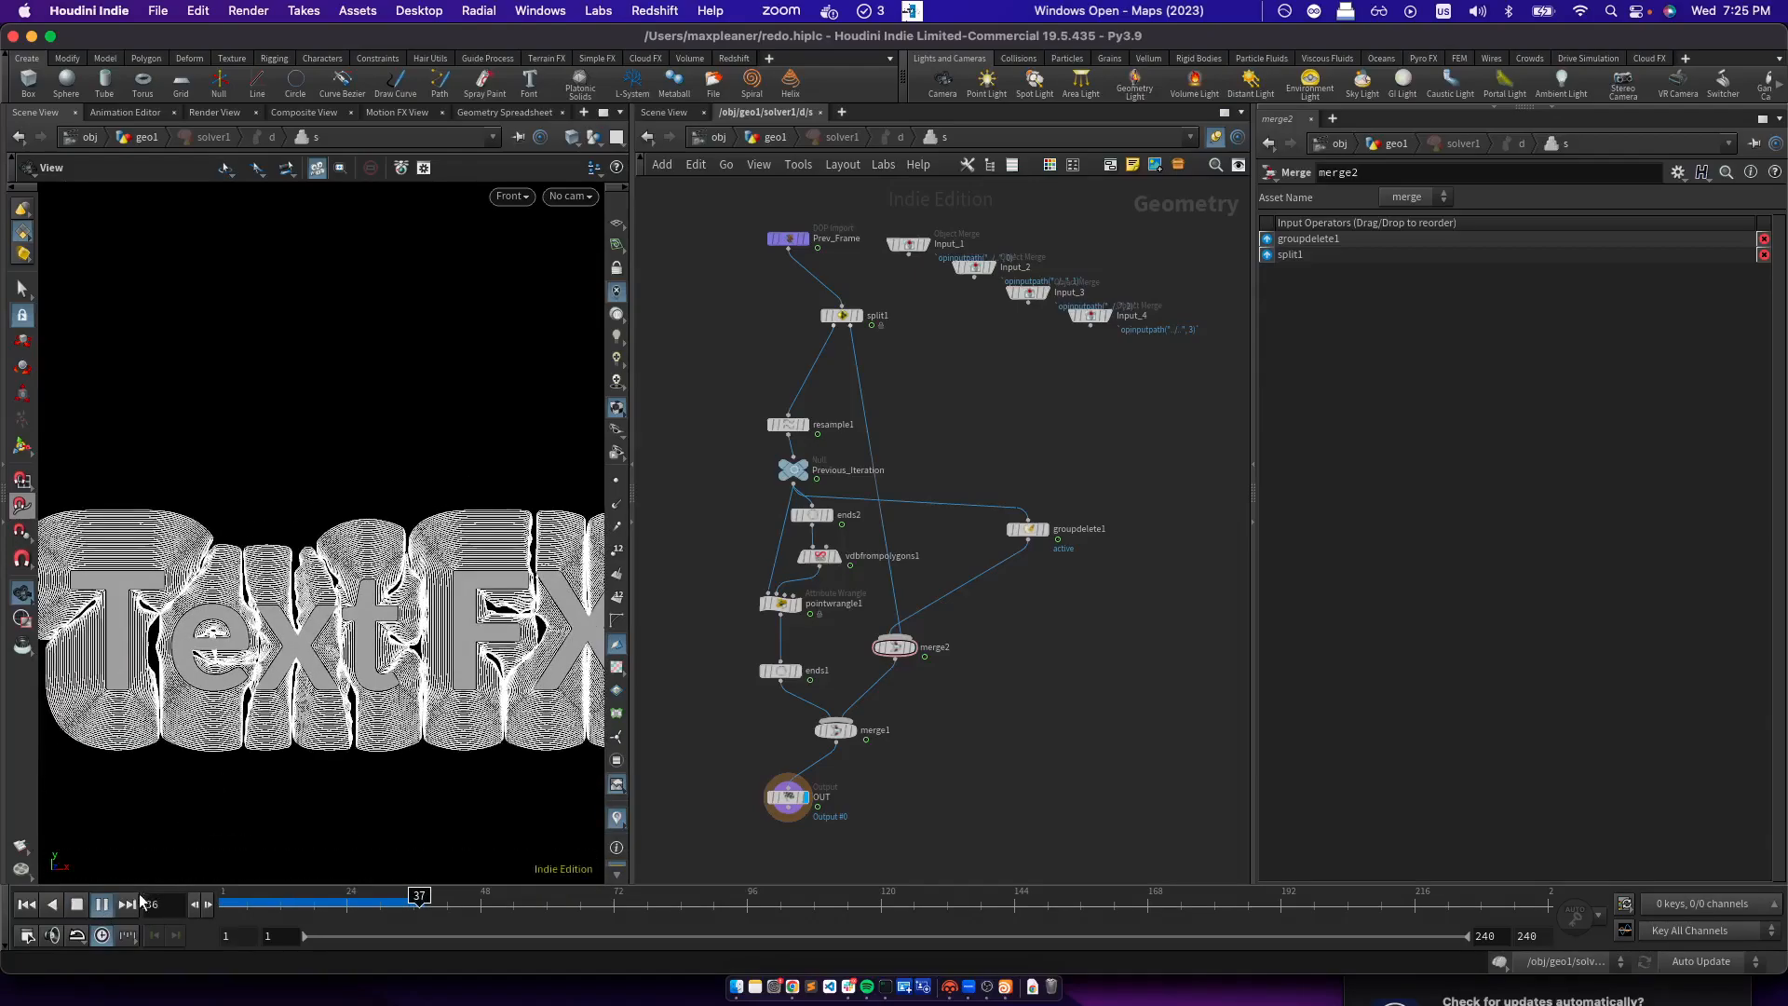
left_click(76, 905)
middle_click_drag(192, 666, 270, 675)
scroll(270, 675, "up", 5)
middle_click_drag(117, 601, 186, 614)
middle_click_drag(125, 536, 129, 575)
scroll(279, 494, "up", 5)
scroll(283, 497, "down", 6)
scroll(310, 539, "up", 3)
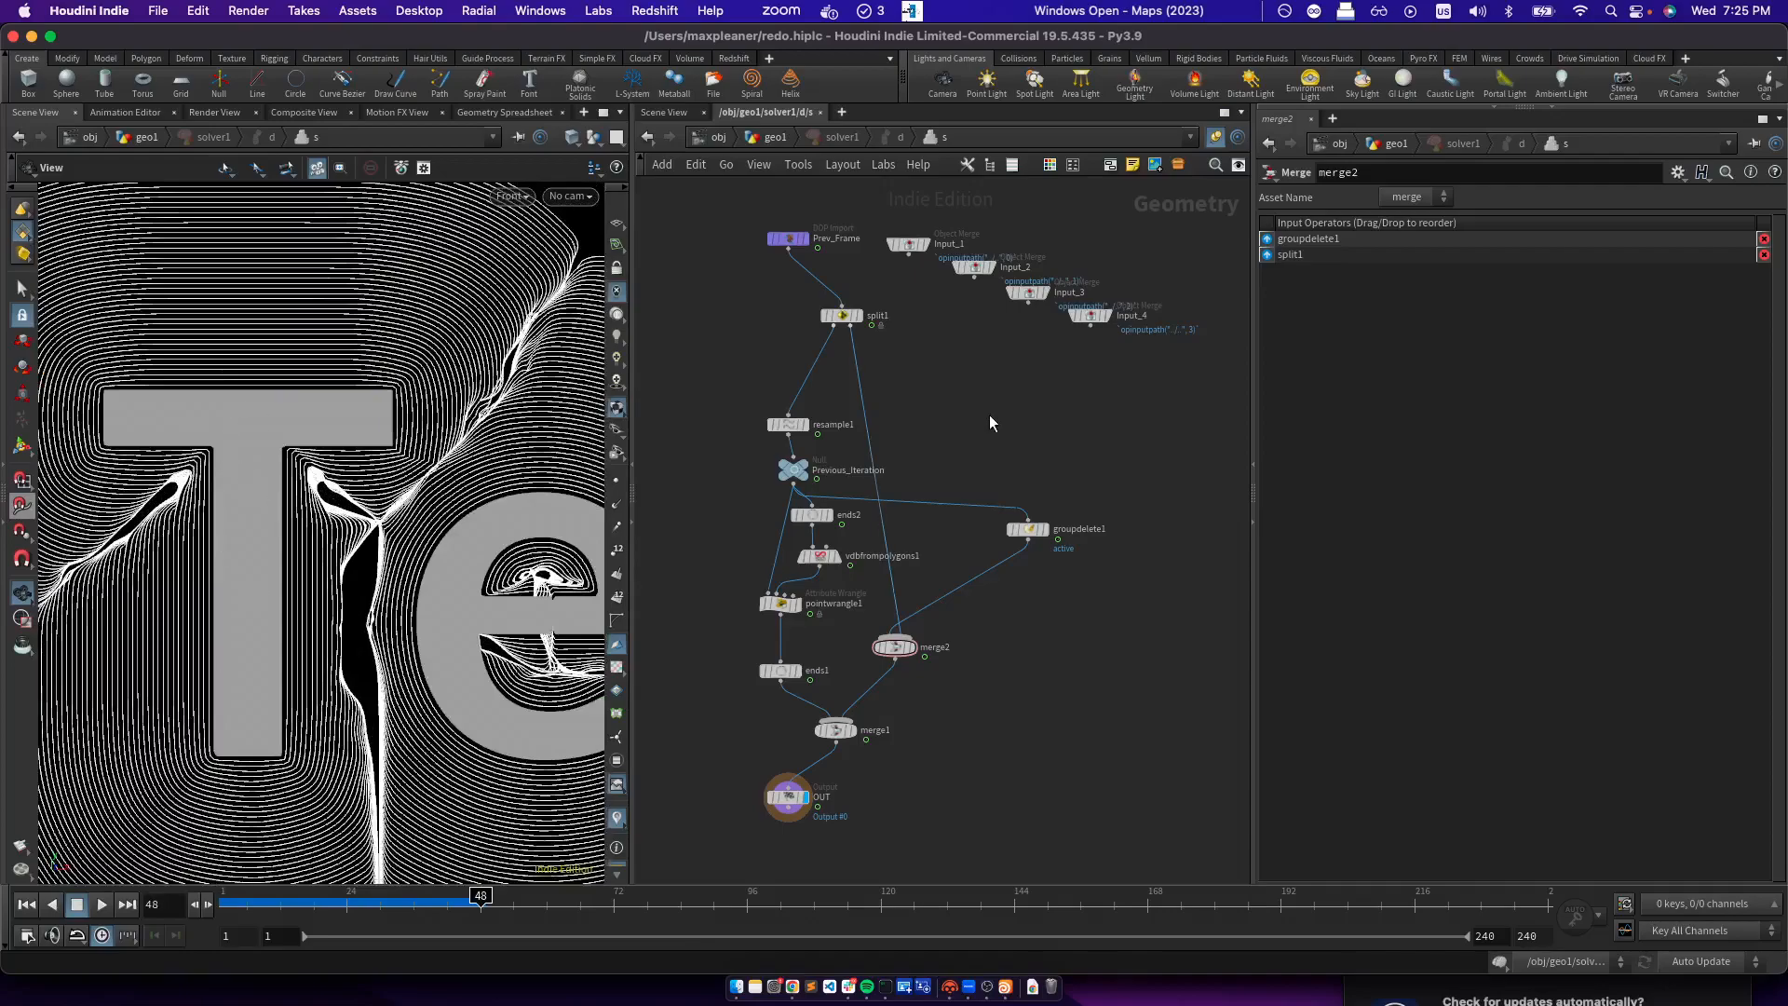
Cut the ends2 node from between Previous_Iteration and vdbfrompolygons1
scroll(849, 508, "up", 3)
left_click(790, 531)
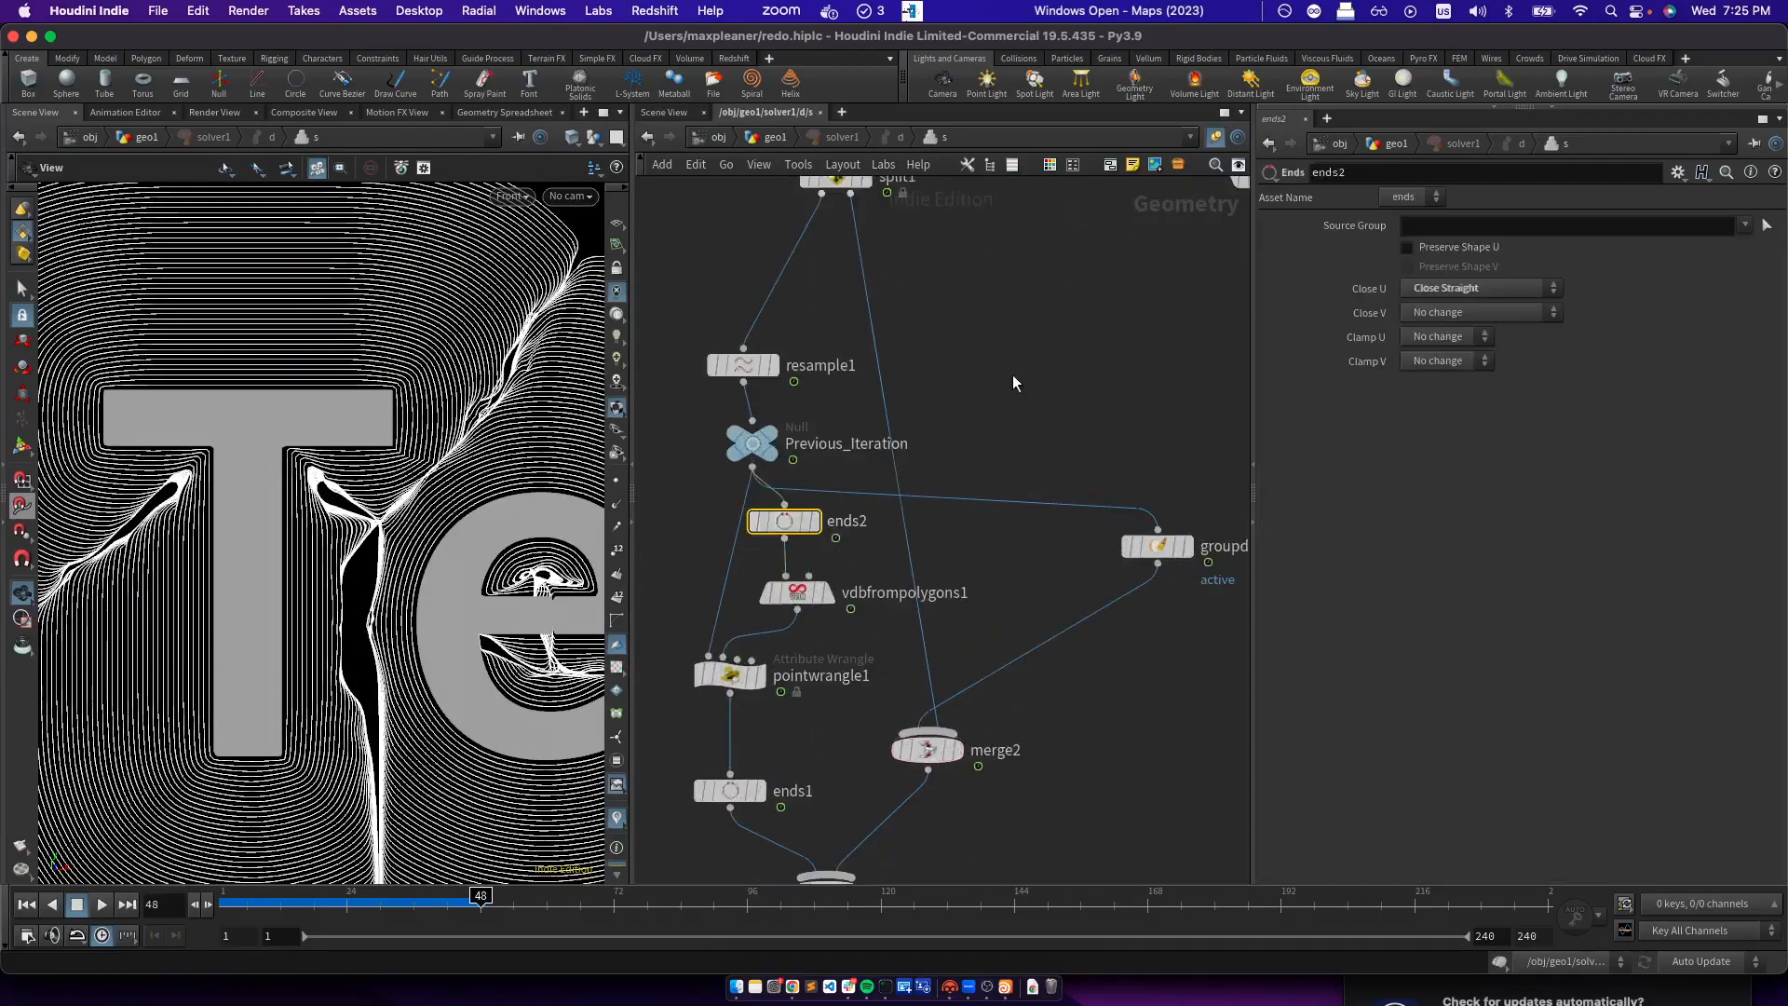
scroll(959, 452, "down", 3)
key("super+x")
middle_click_drag(958, 453, 952, 492)
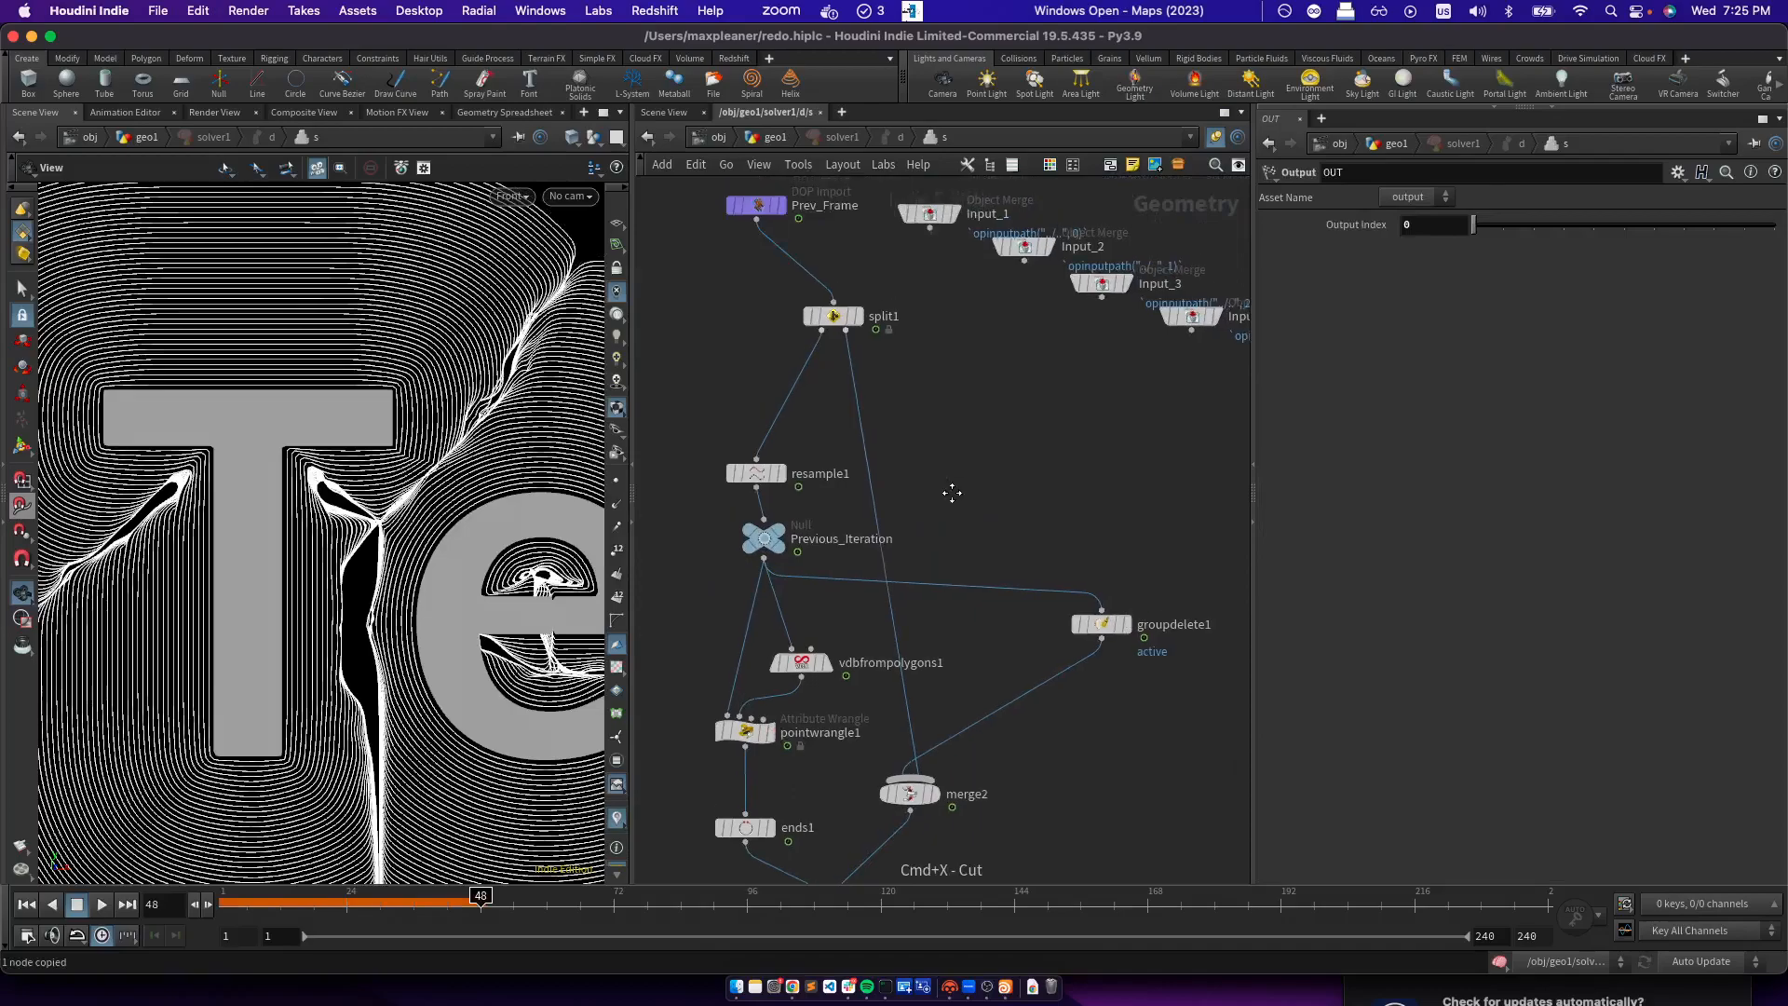
Paste the cut ends2 node back in and wire it between Previous_Iteration and vdbfrompolygons1, moving resample1 up for room
left_click_drag(755, 474, 756, 439)
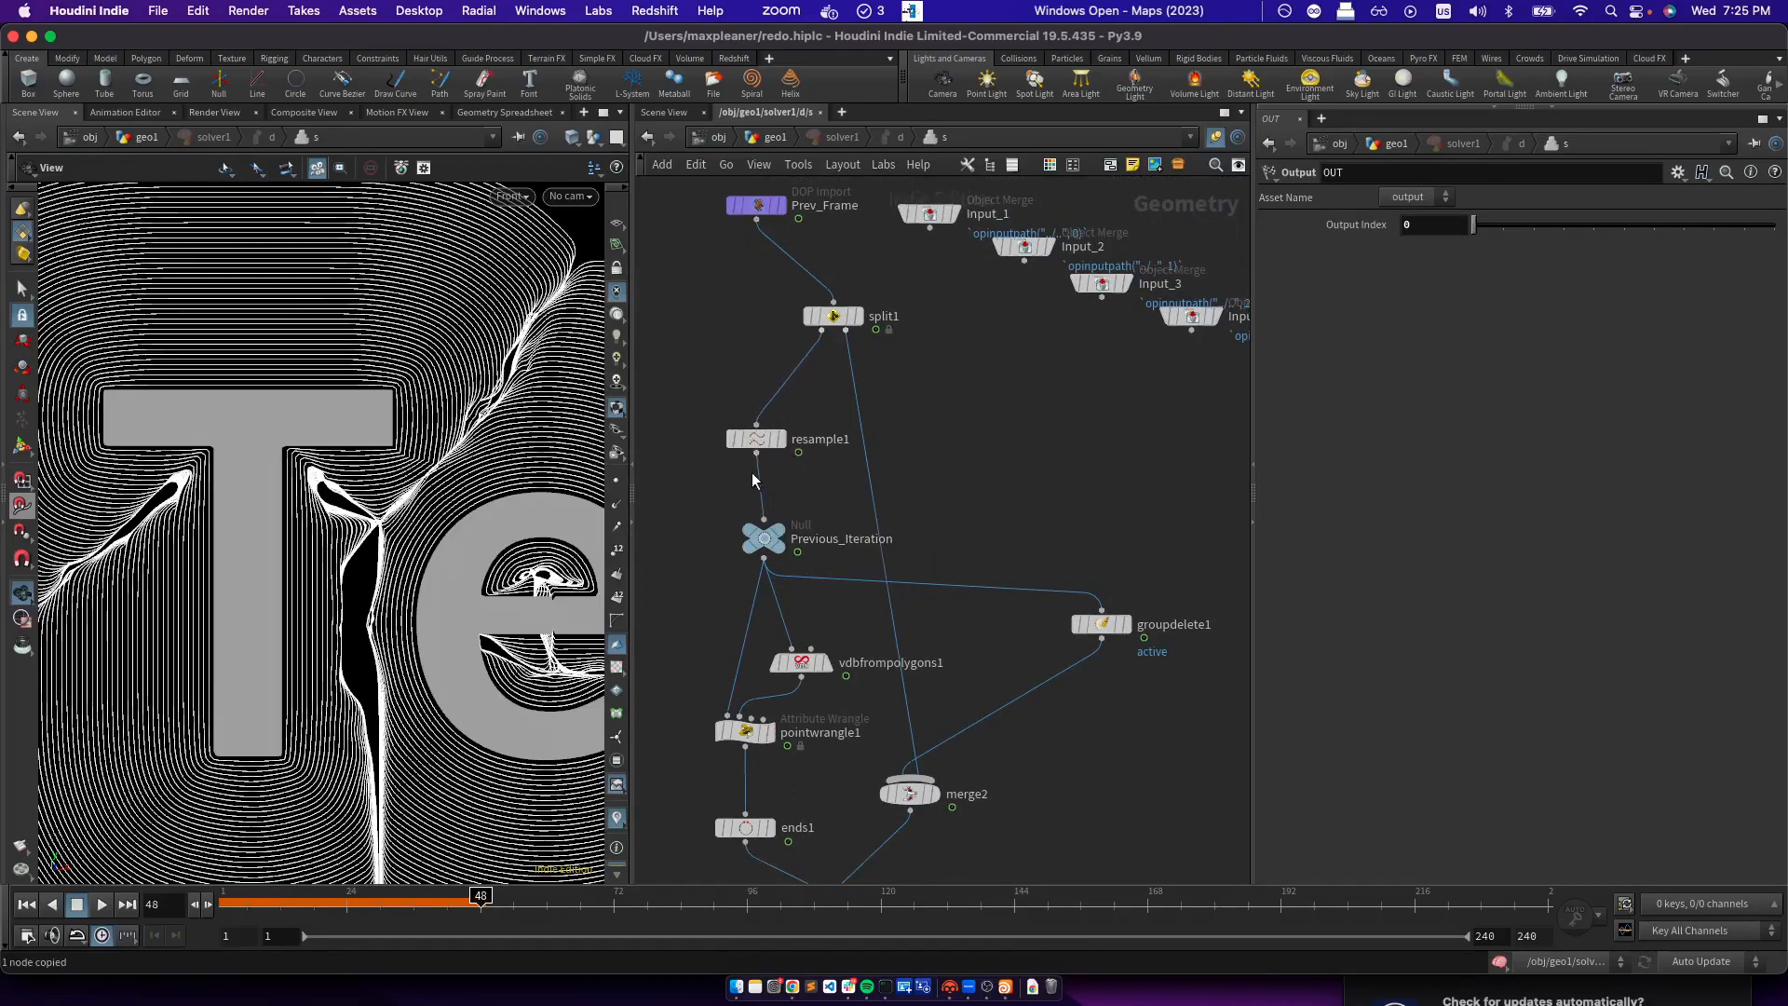
key("super+v")
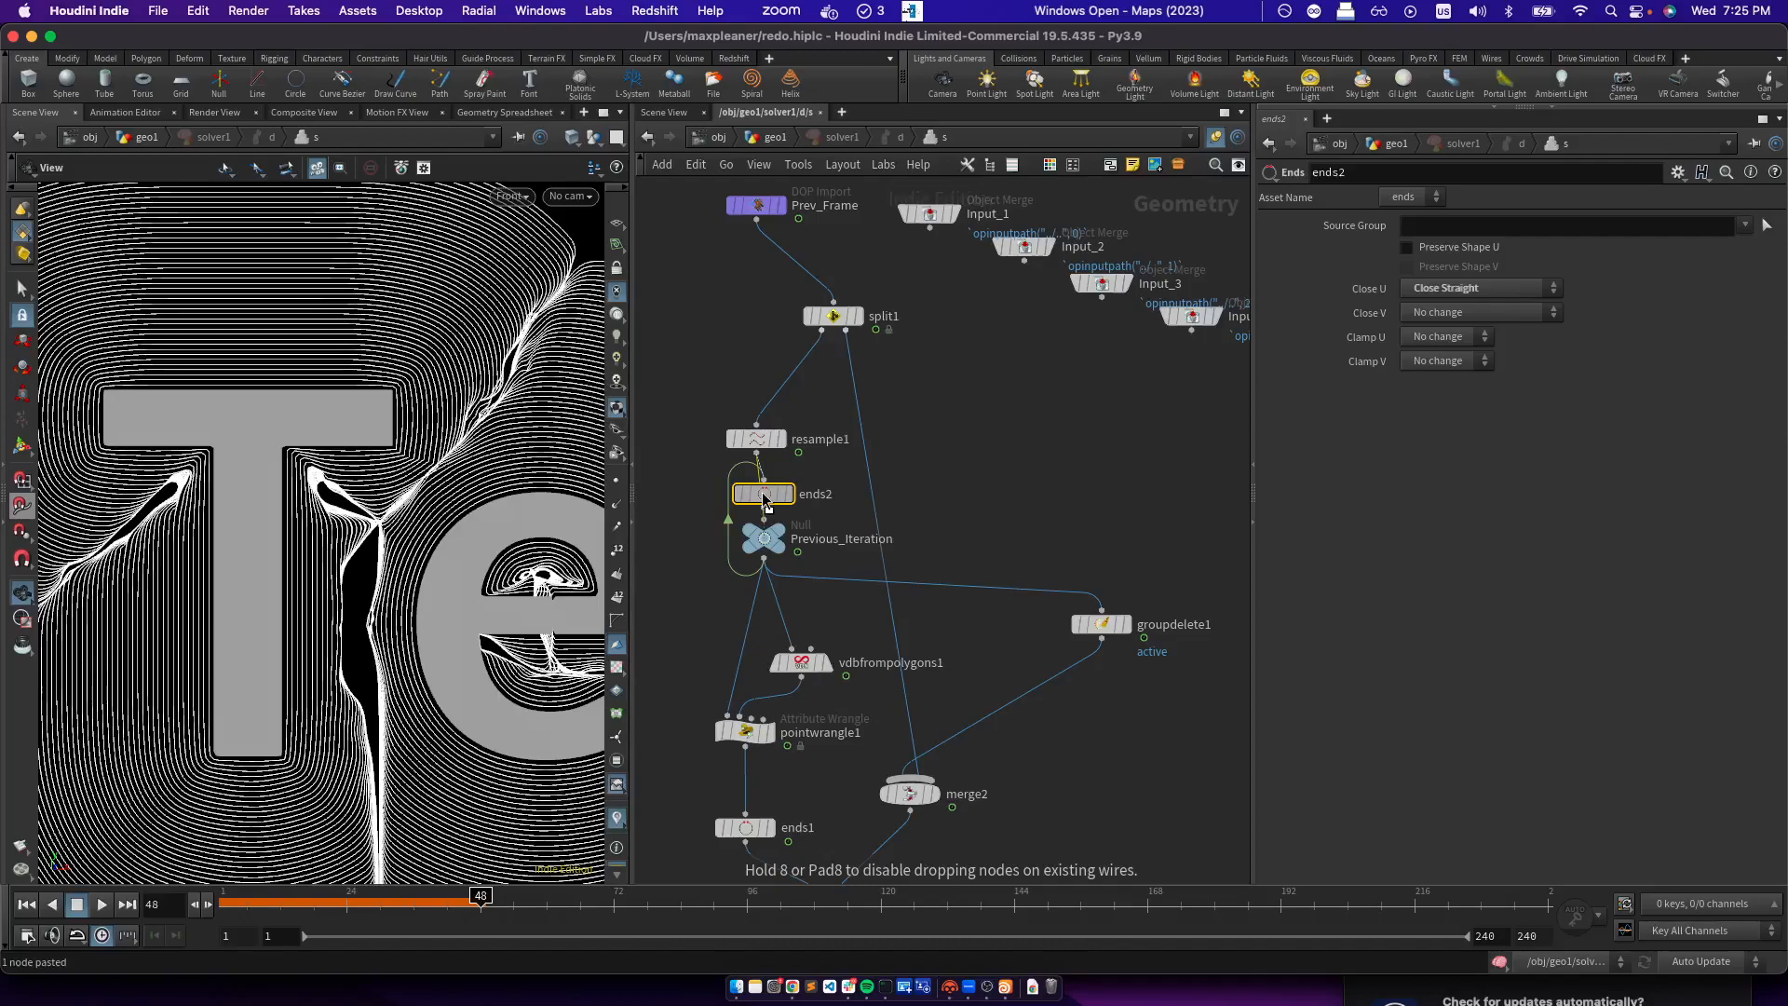
left_click(762, 492)
left_click_drag(766, 493, 796, 623)
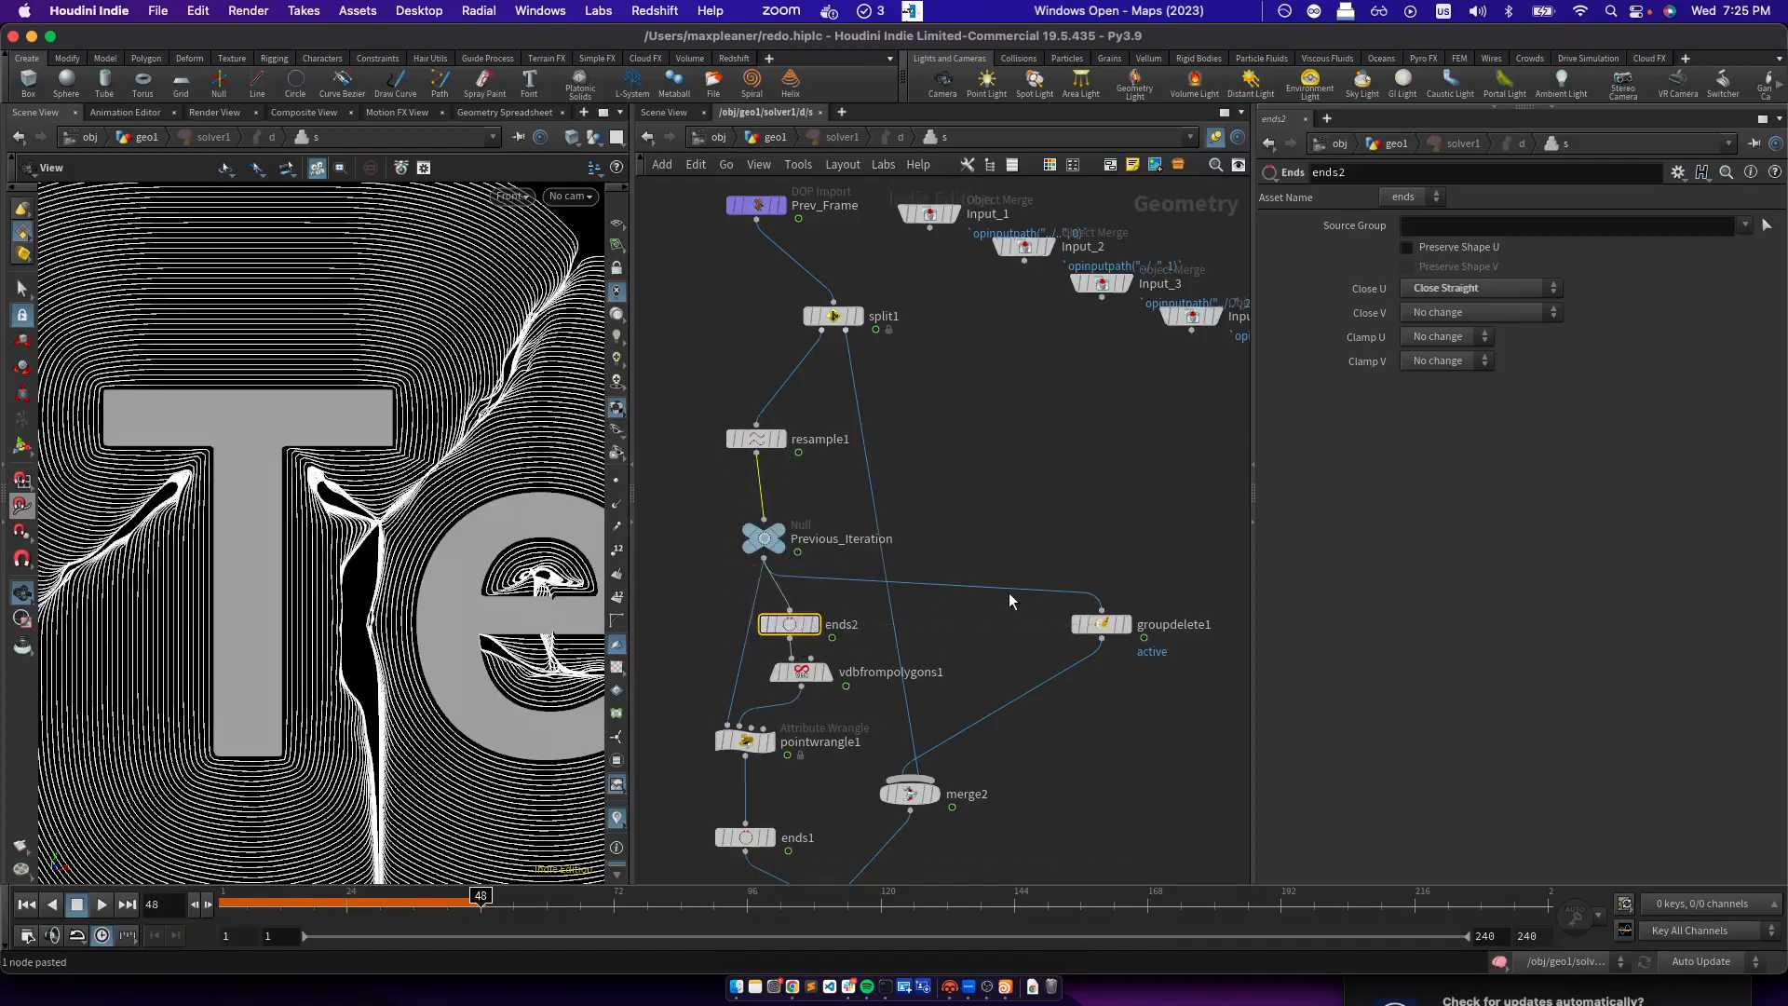
Insert another Ends node between Previous_Iteration and groupdelete1 and set its Close U to Unroll with New Points
key("Tab")
key("Escape")
key("super+v")
left_click(1010, 582)
left_click(1478, 289)
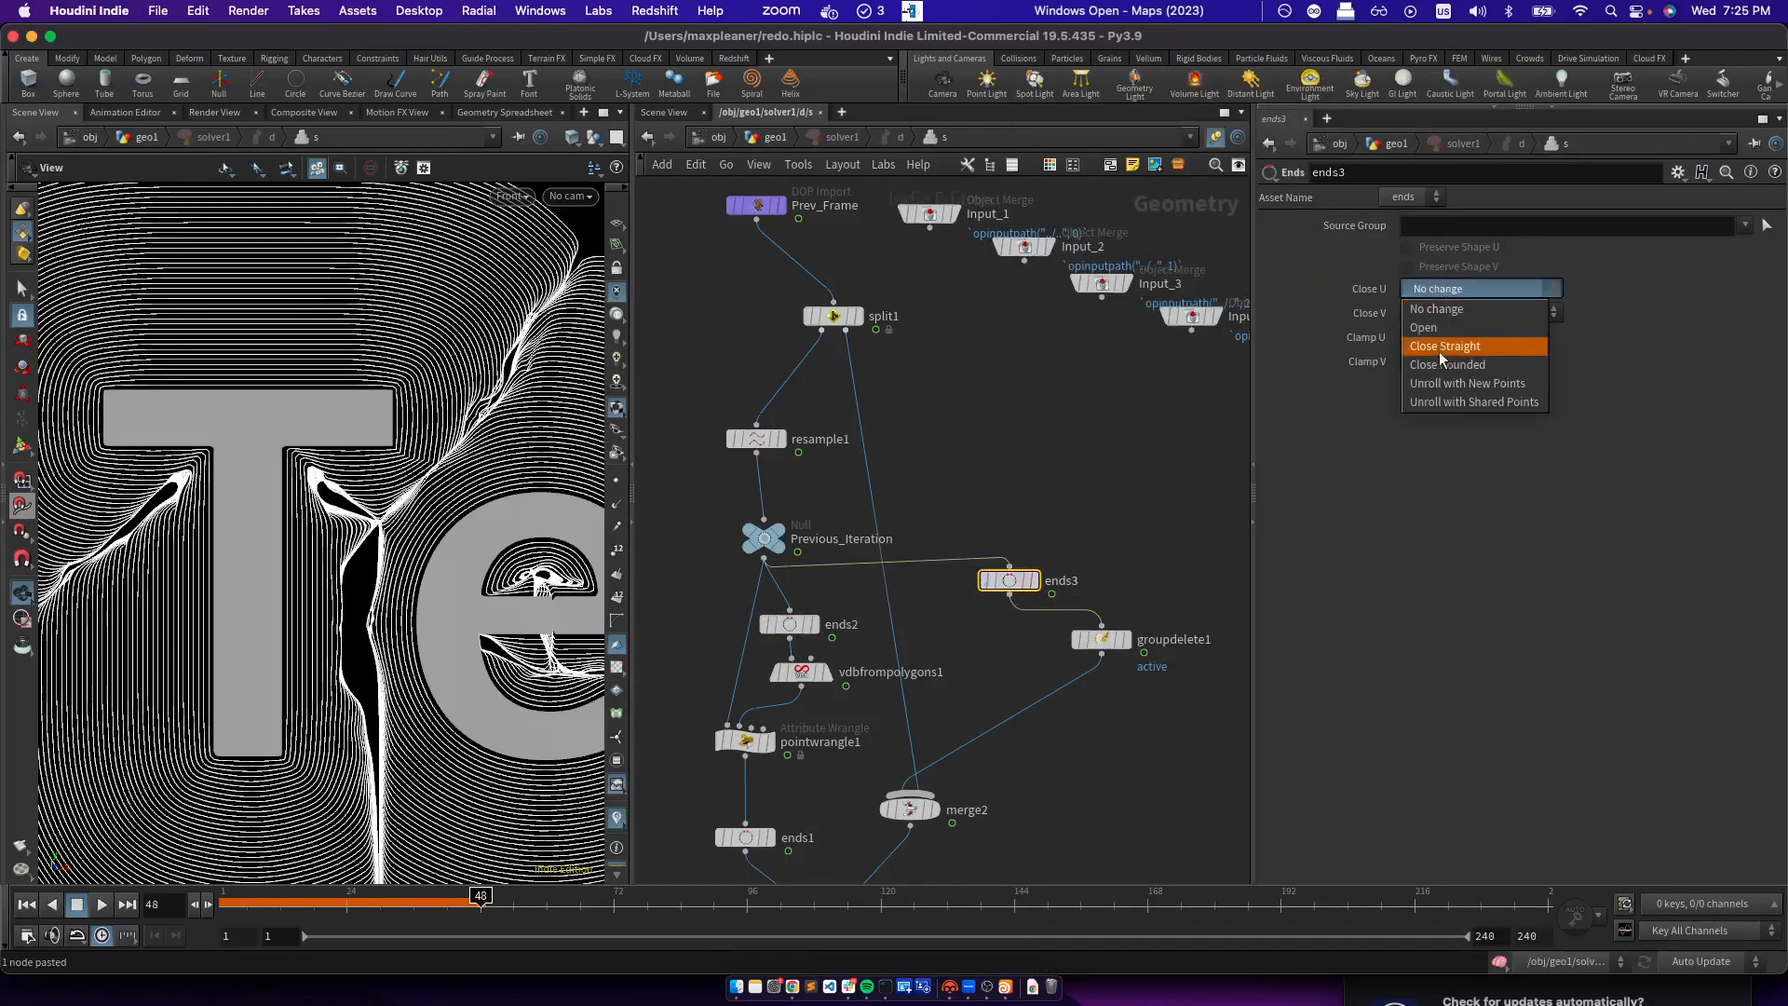
left_click(1443, 384)
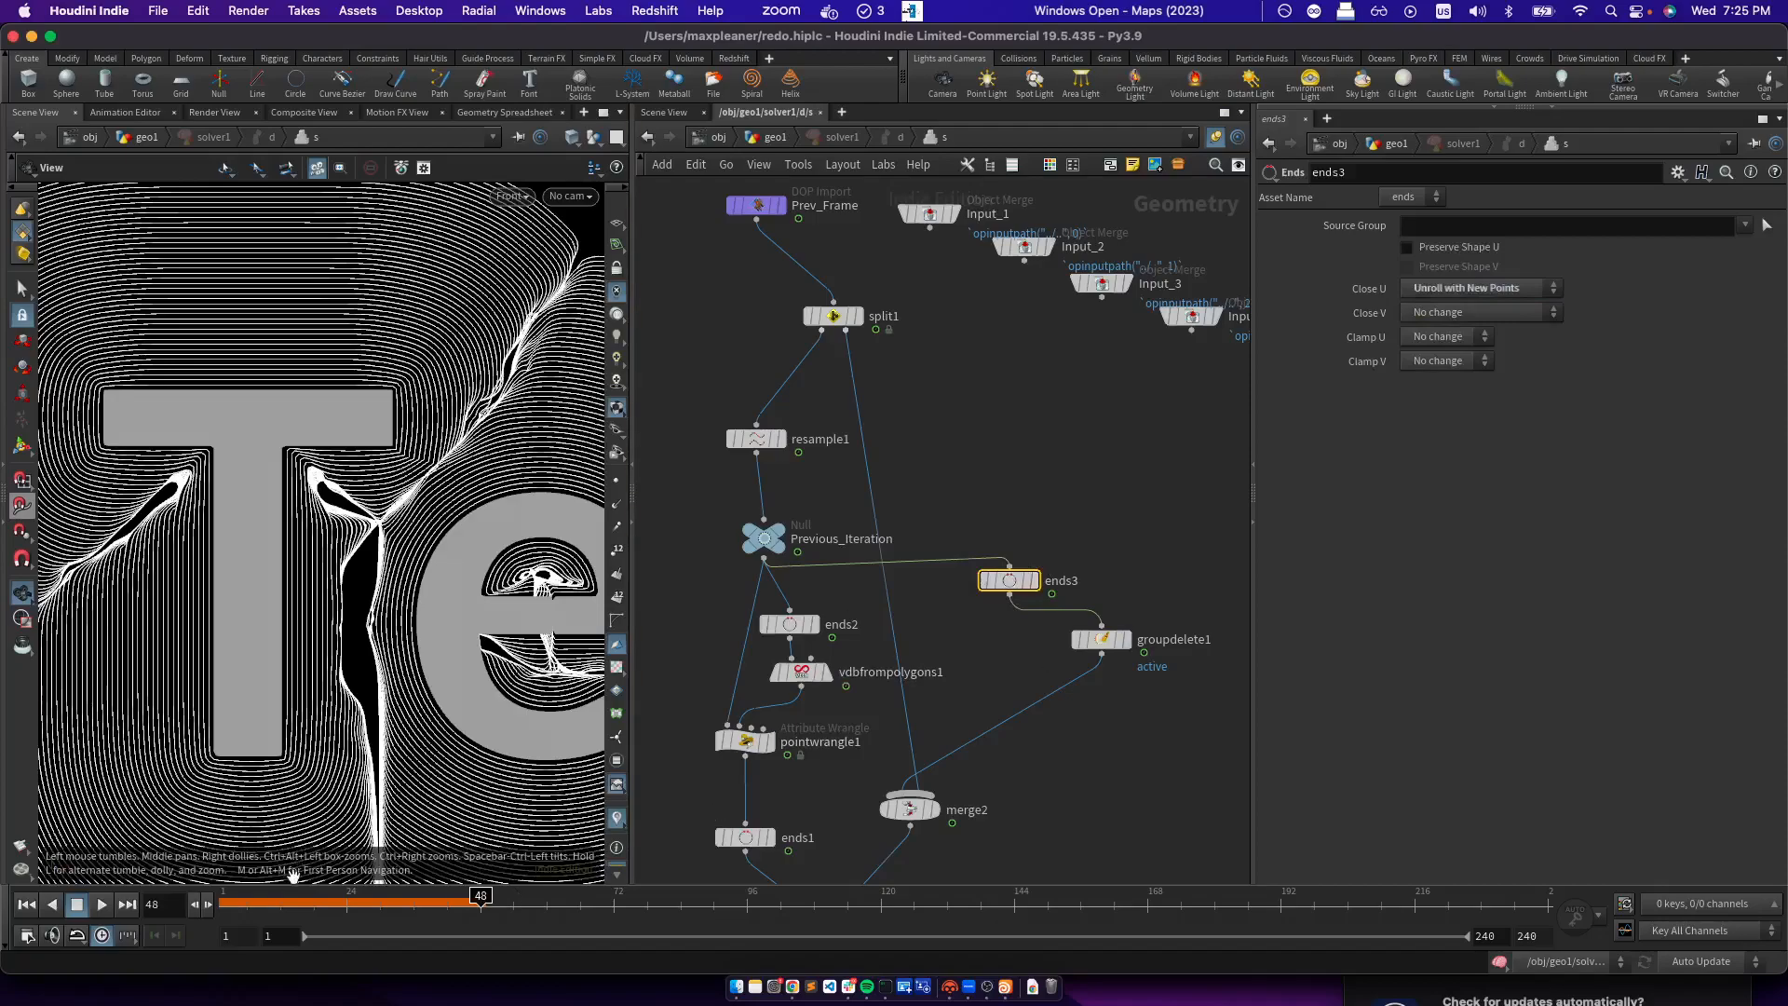
Replay the simulation from frame 1 to frame 52 and examine the contour lines around the letters up close
left_click(26, 903)
left_click(104, 903)
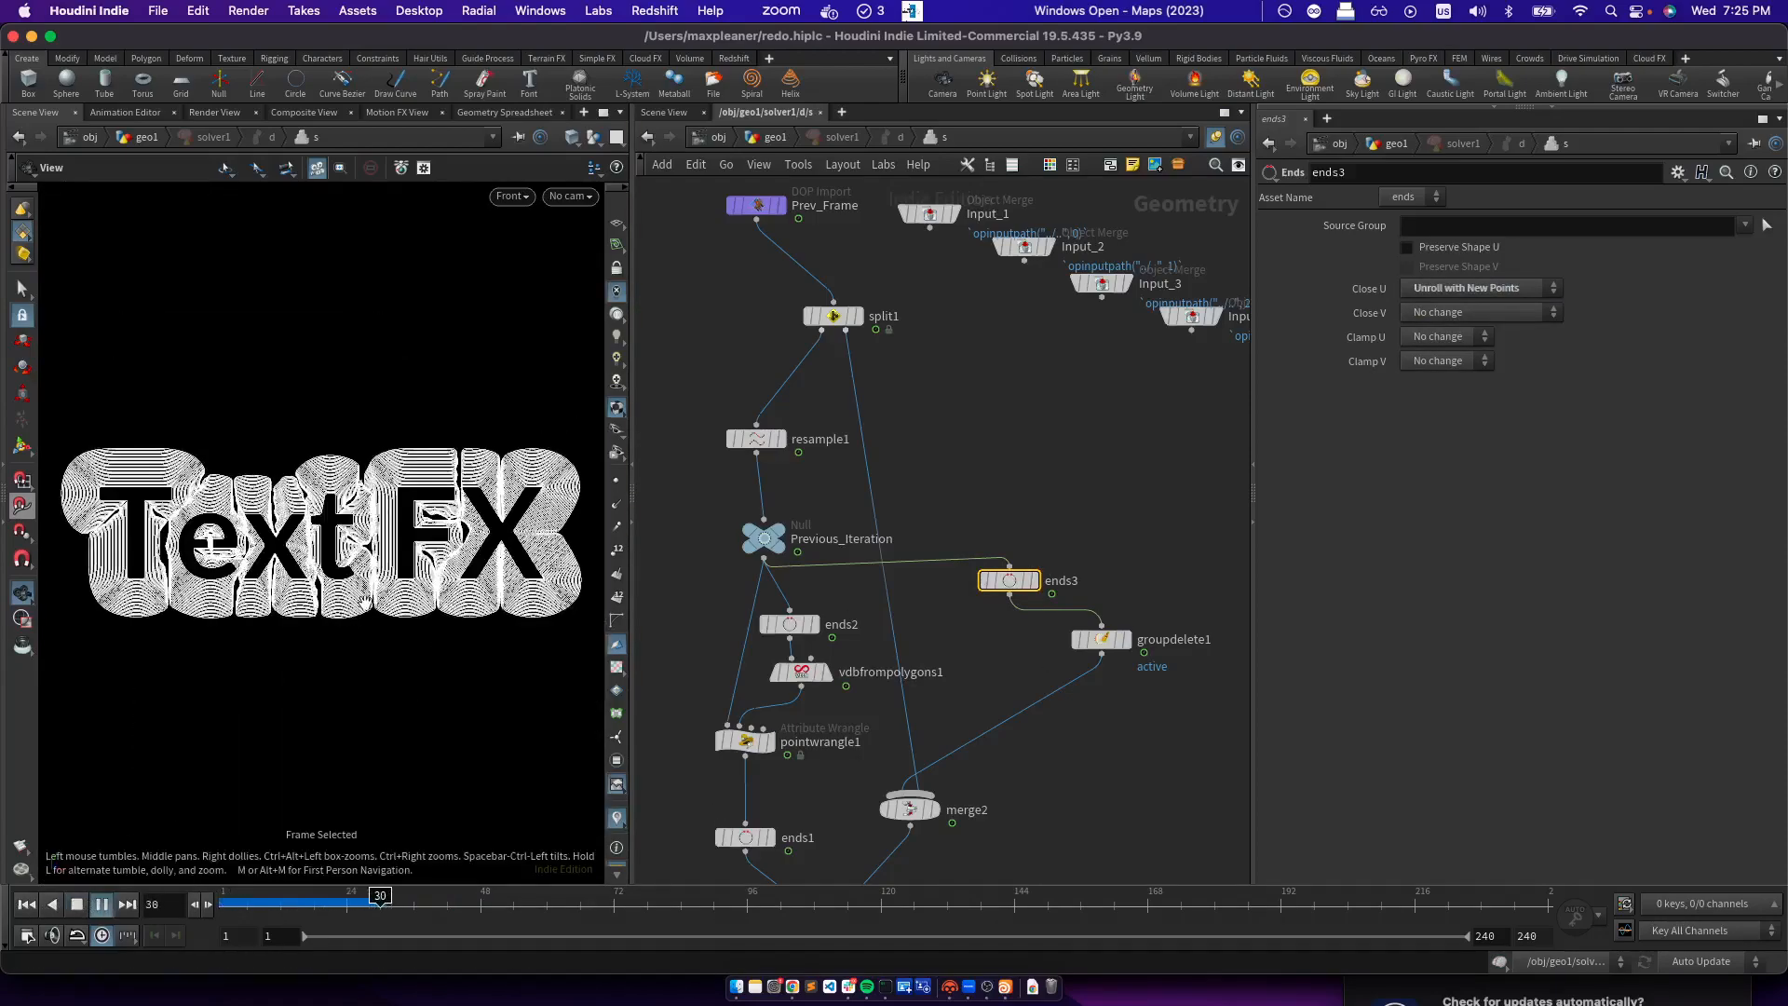
left_click(78, 907)
scroll(279, 610, "up", 10)
scroll(287, 620, "down", 5)
scroll(358, 595, "down", 3)
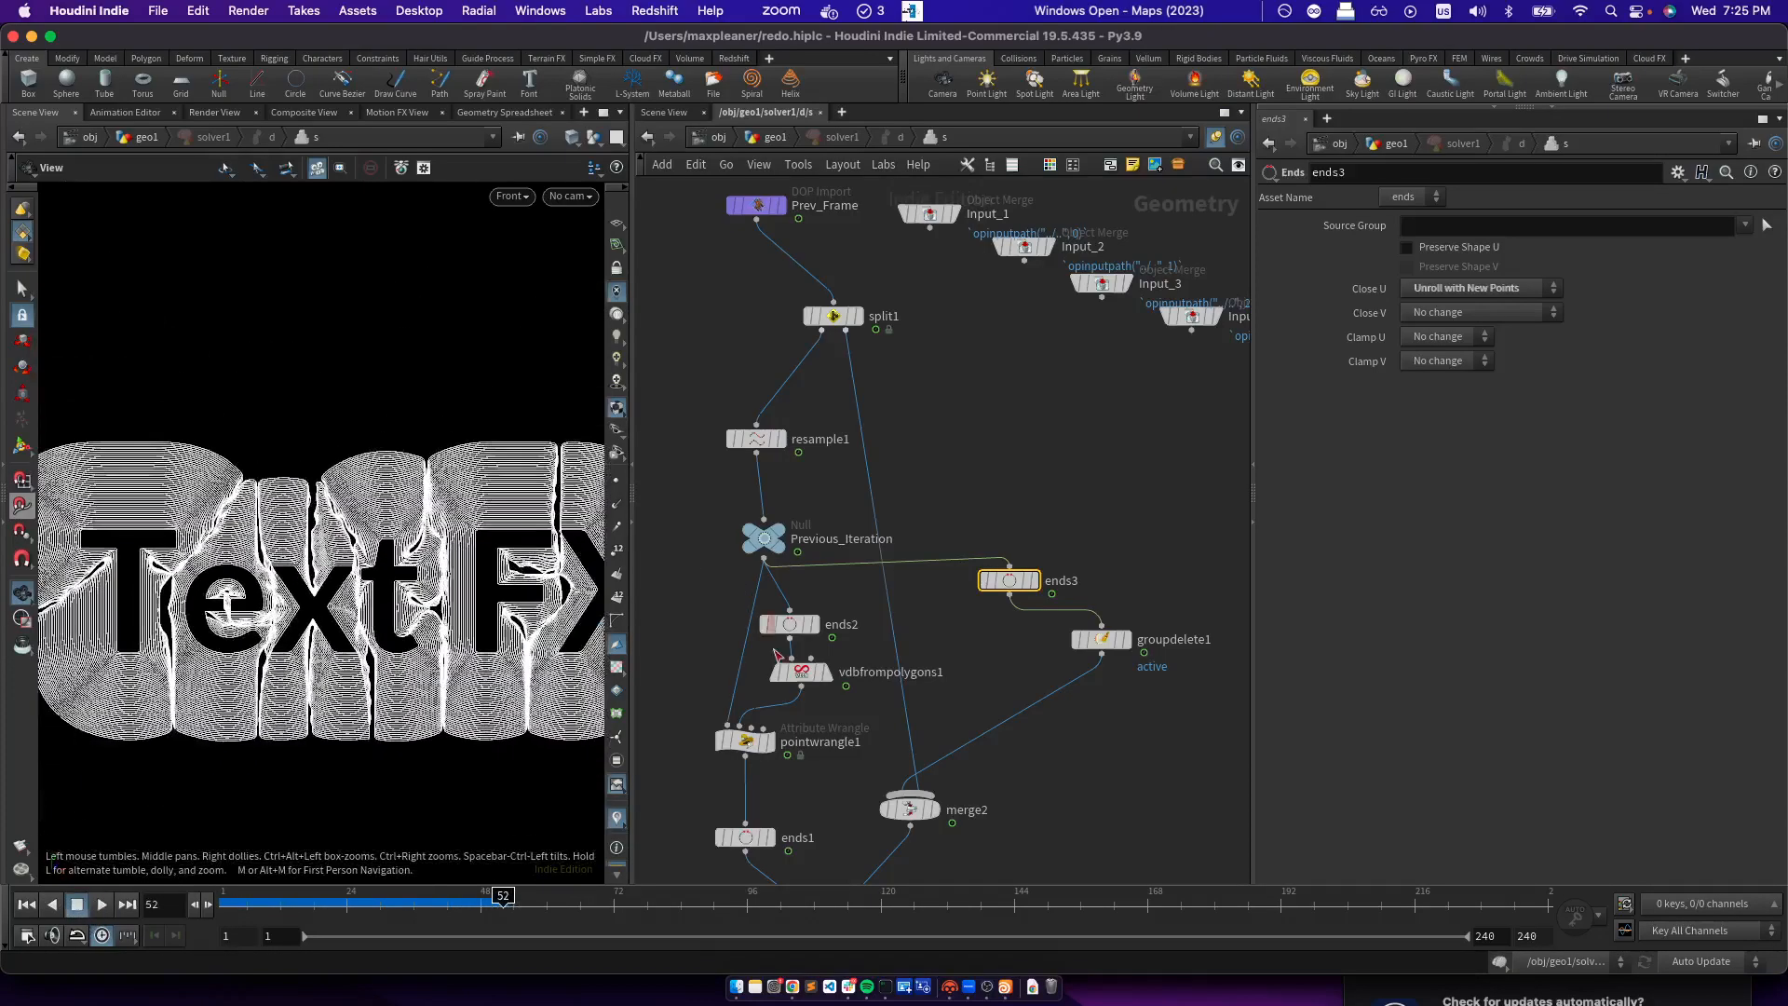
Set pointwrangle1's Speed to 0.05 and replay the simulation from the first frame to frame 14
left_click(750, 745)
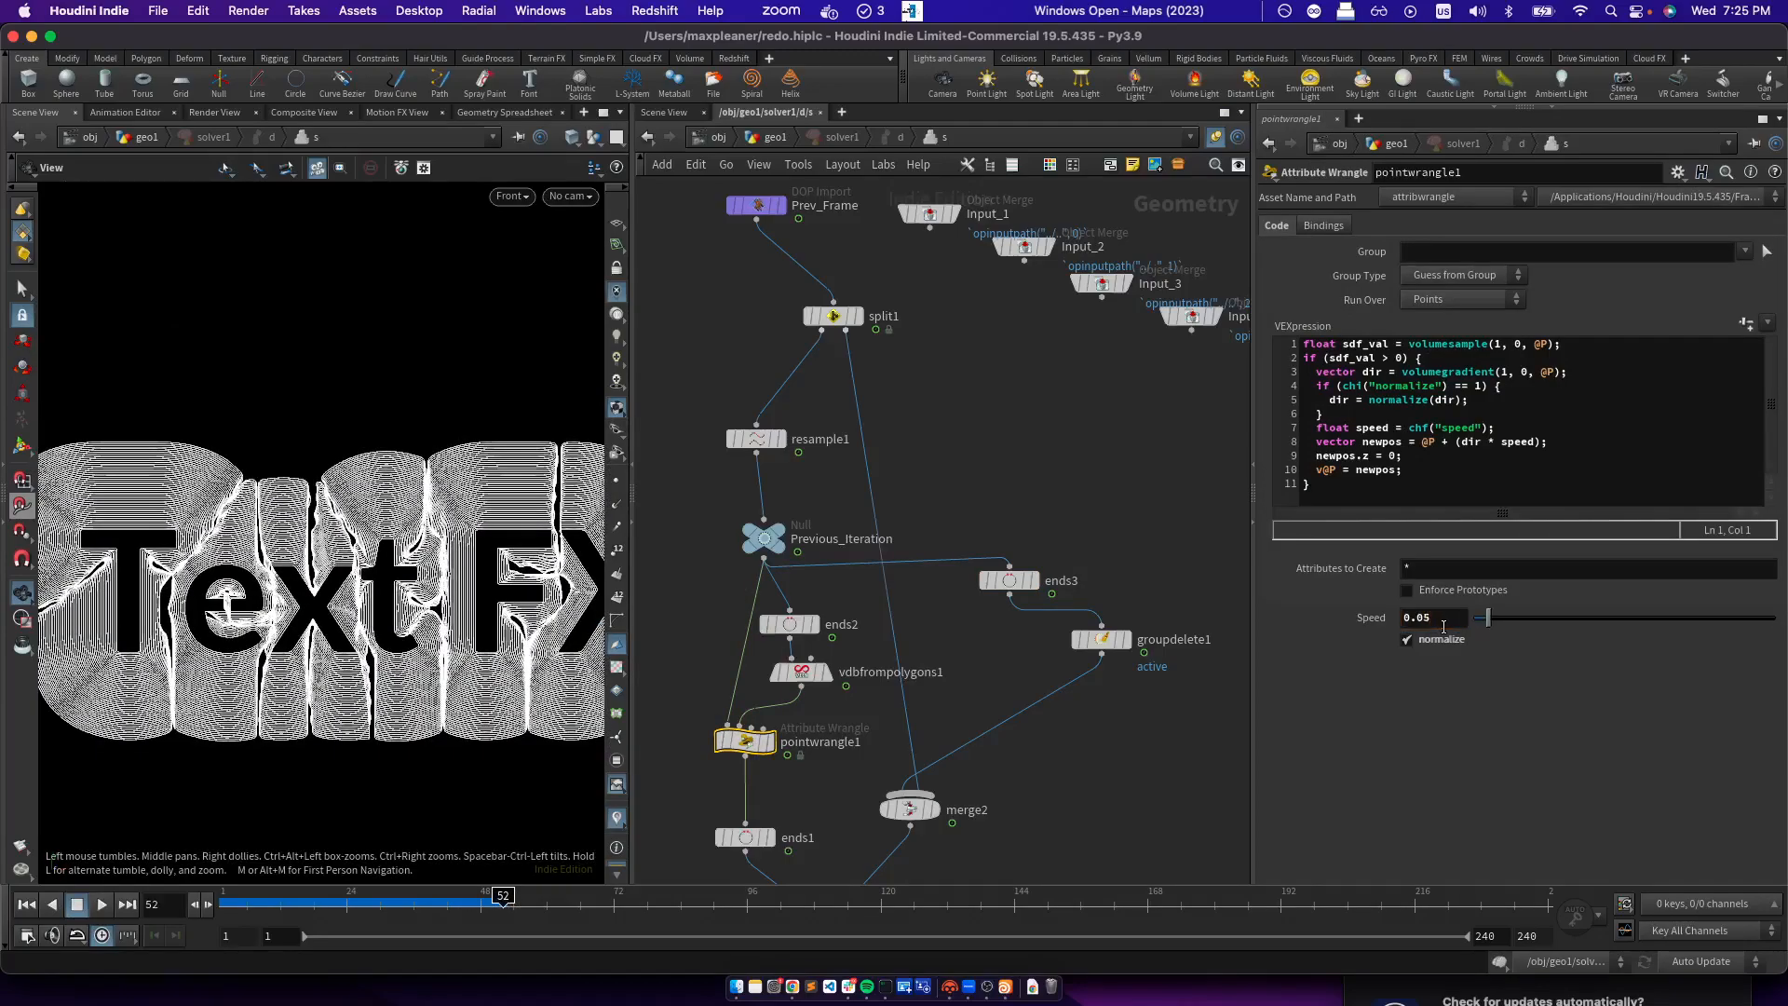
key("Return")
left_click_drag(244, 903, 224, 904)
left_click(104, 907)
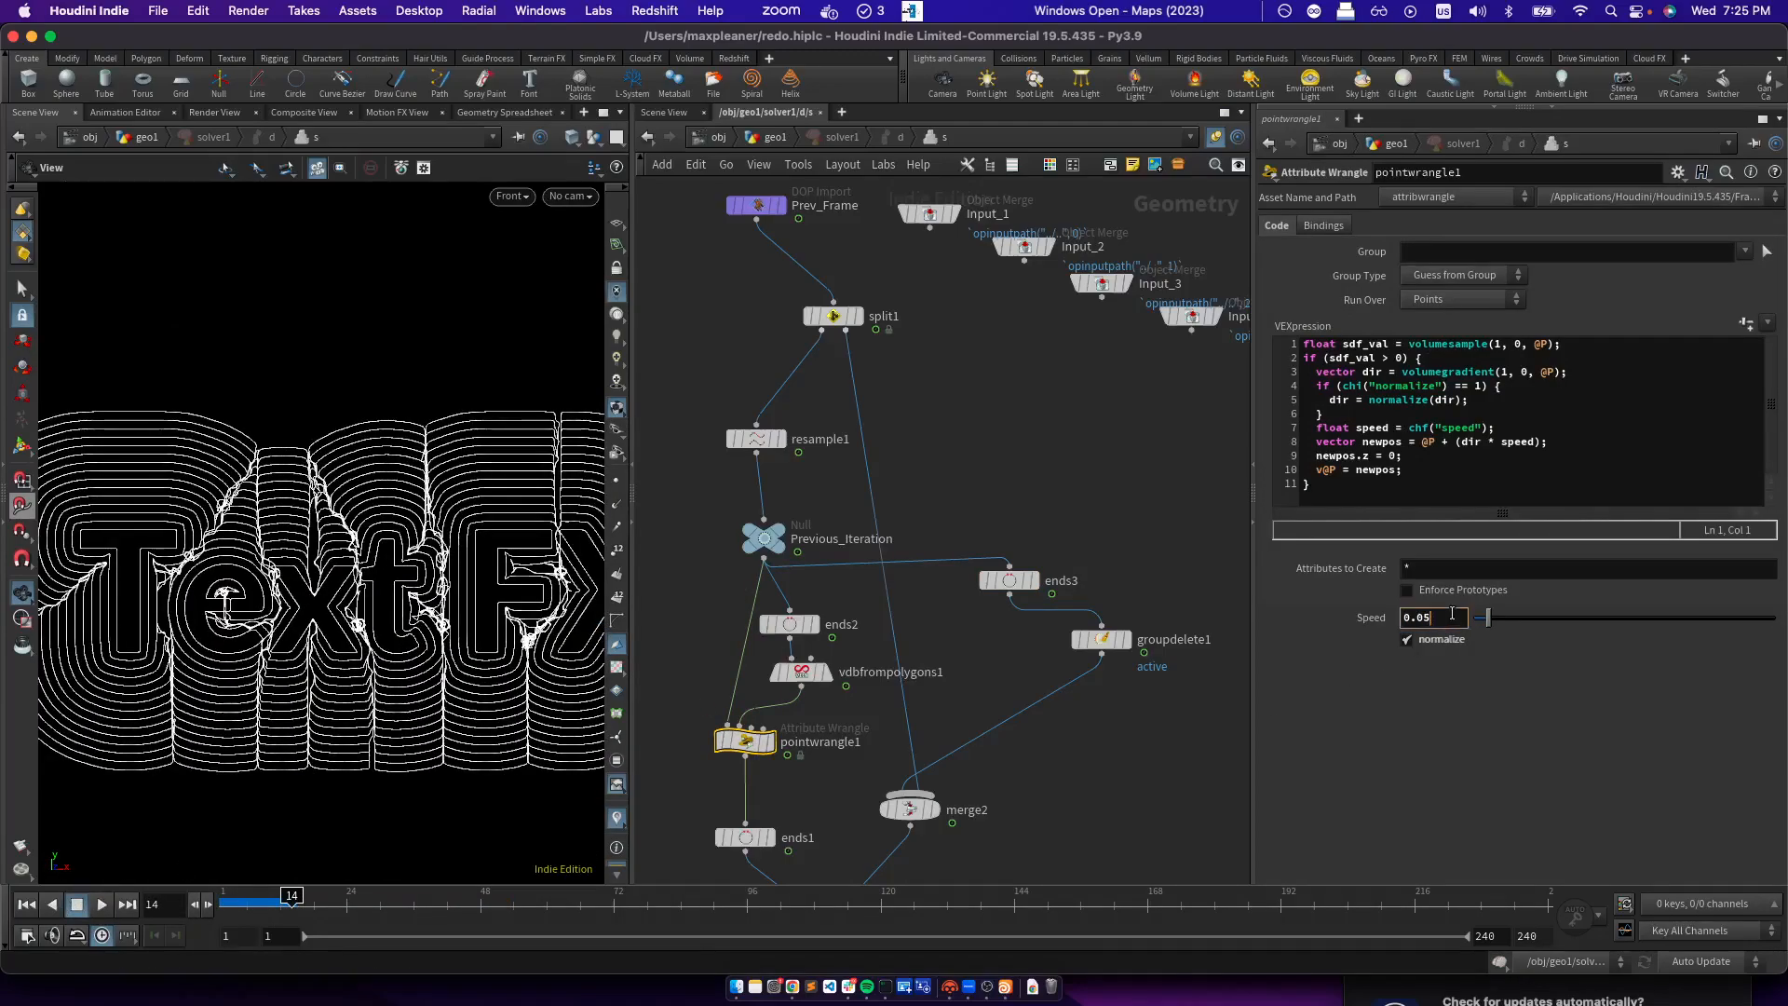
Set pointwrangle1's Speed to 0.02 and replay the simulation from the start to frame 40
key("BackSpace")
type("2")
key("Return")
left_click(225, 904)
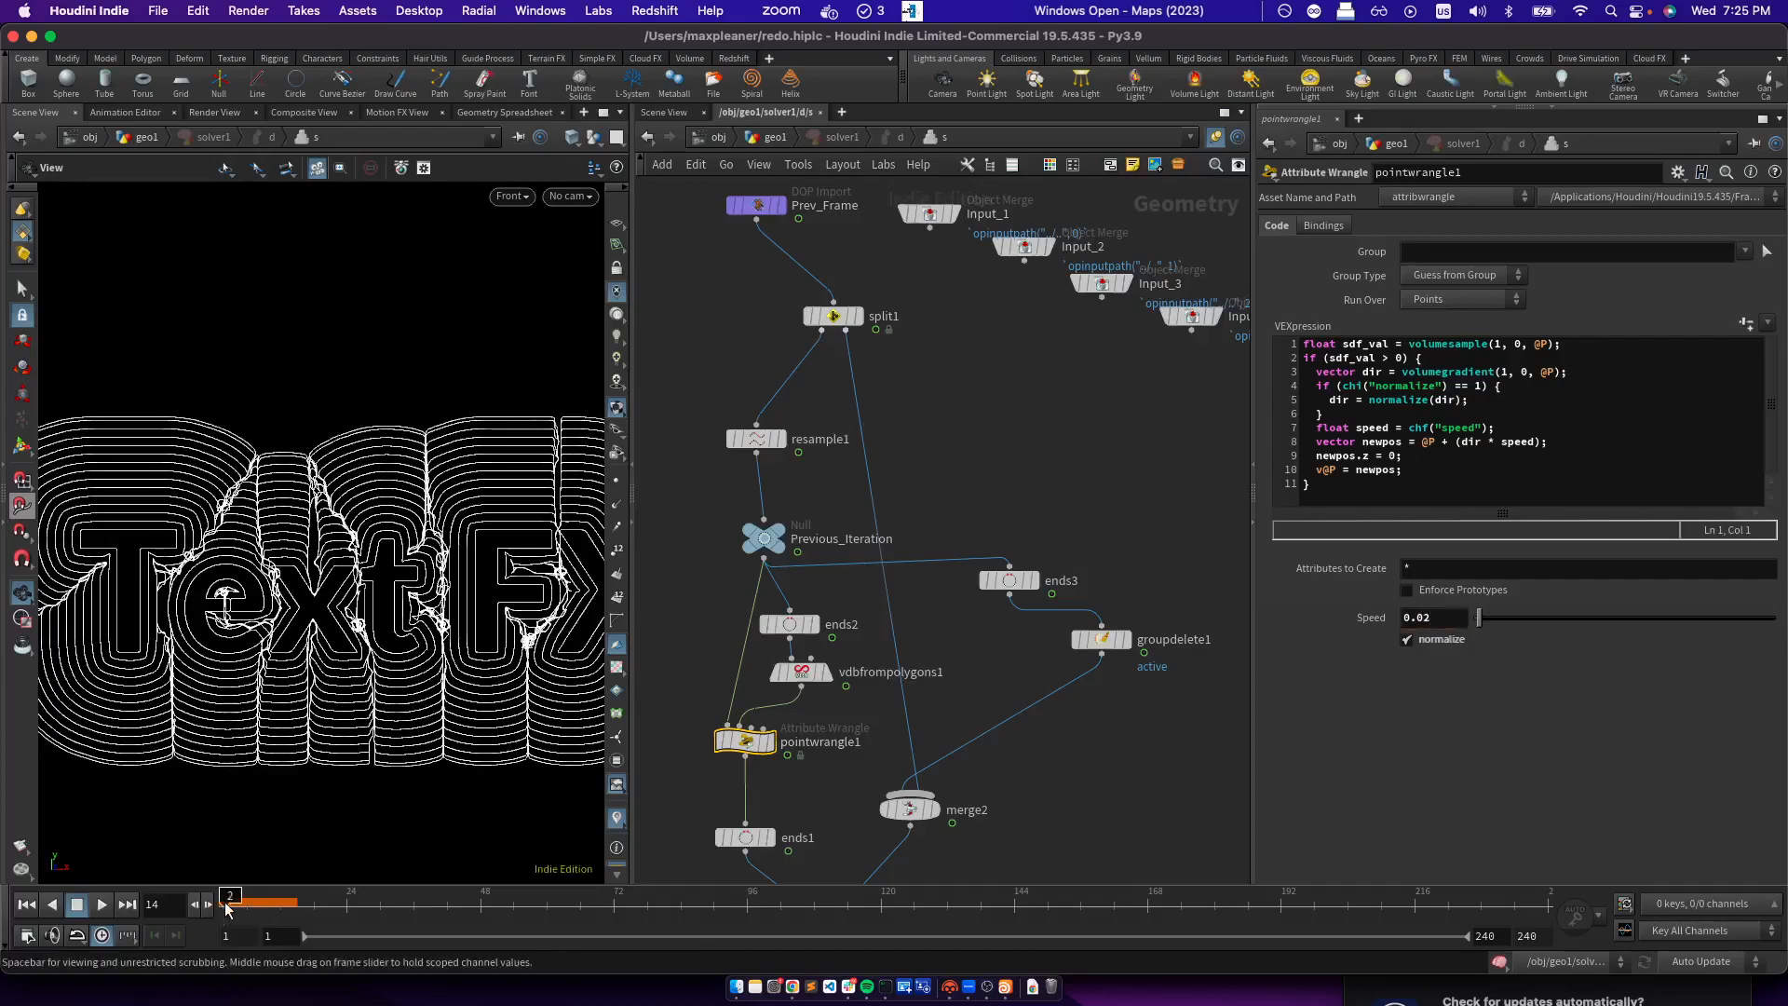
left_click(98, 905)
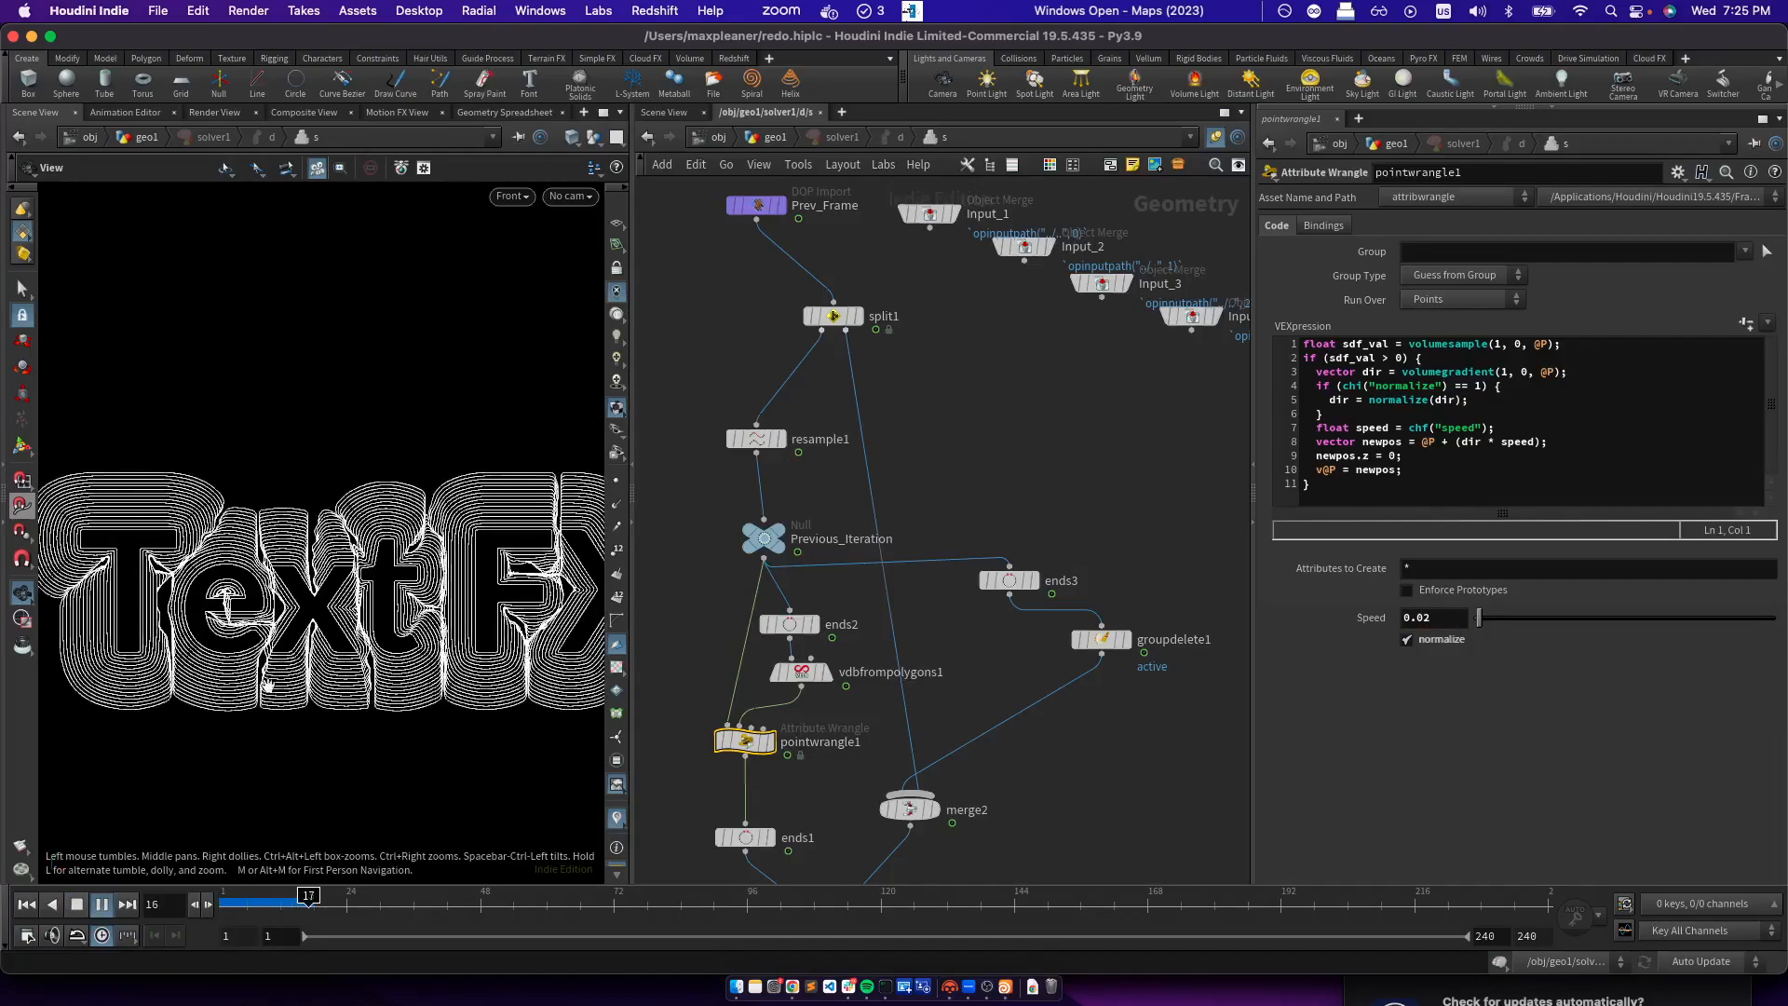
middle_click_drag(323, 690, 312, 700)
key("Up")
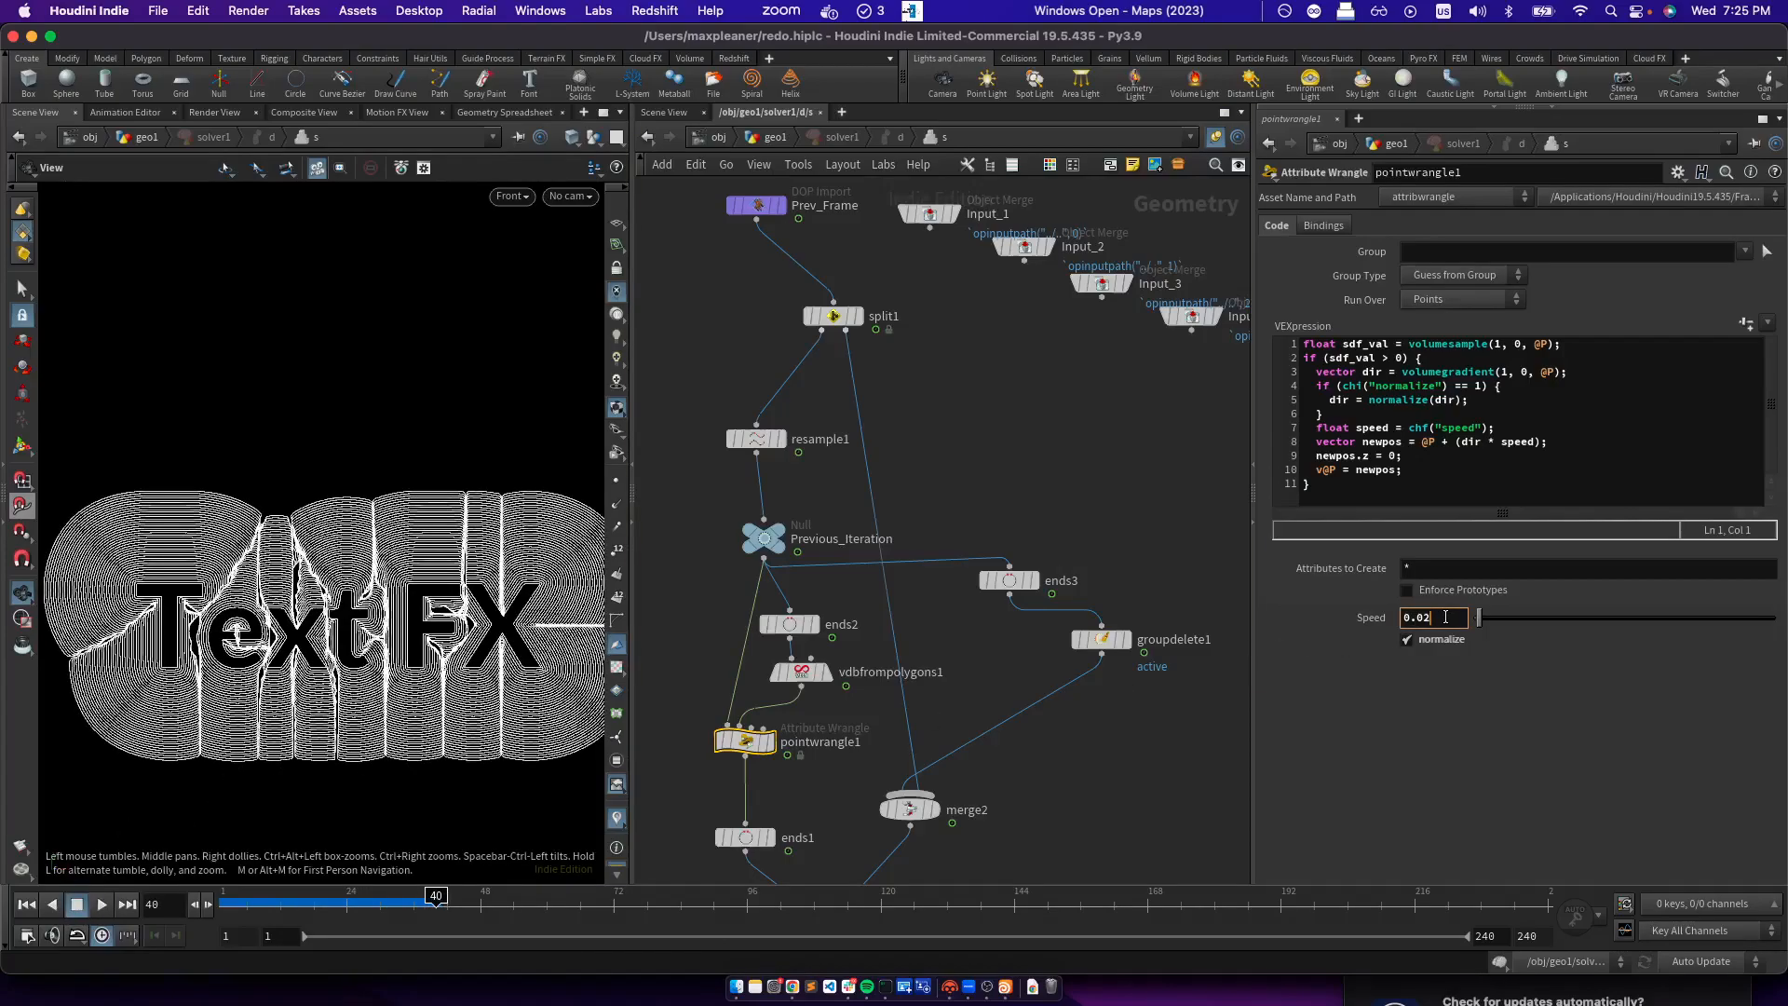
Set pointwrangle1's Speed to 0.01 and replay the simulation from the start to frame 17
key("Return")
left_click_drag(265, 909, 222, 908)
left_click(94, 907)
left_click(96, 905)
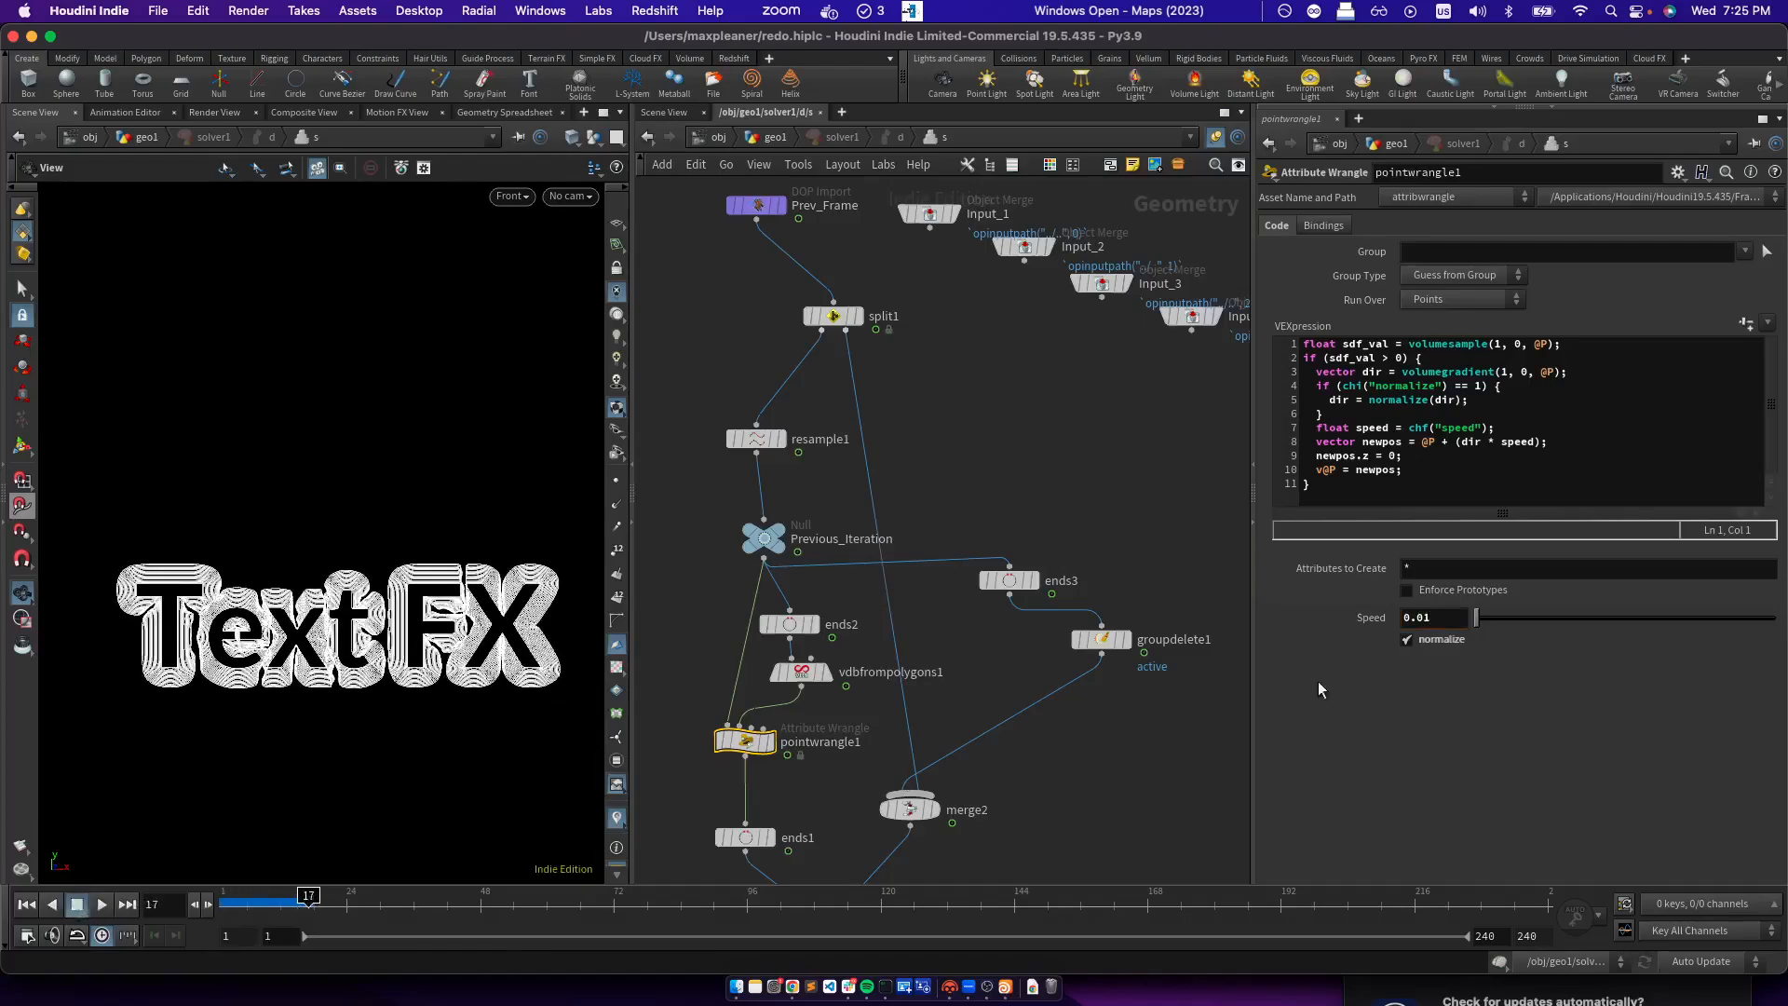
Set pointwrangle1's Speed to 0.03 and replay the simulation from frame 1 to frame 29
type("3")
key("Return")
left_click_drag(285, 904, 222, 904)
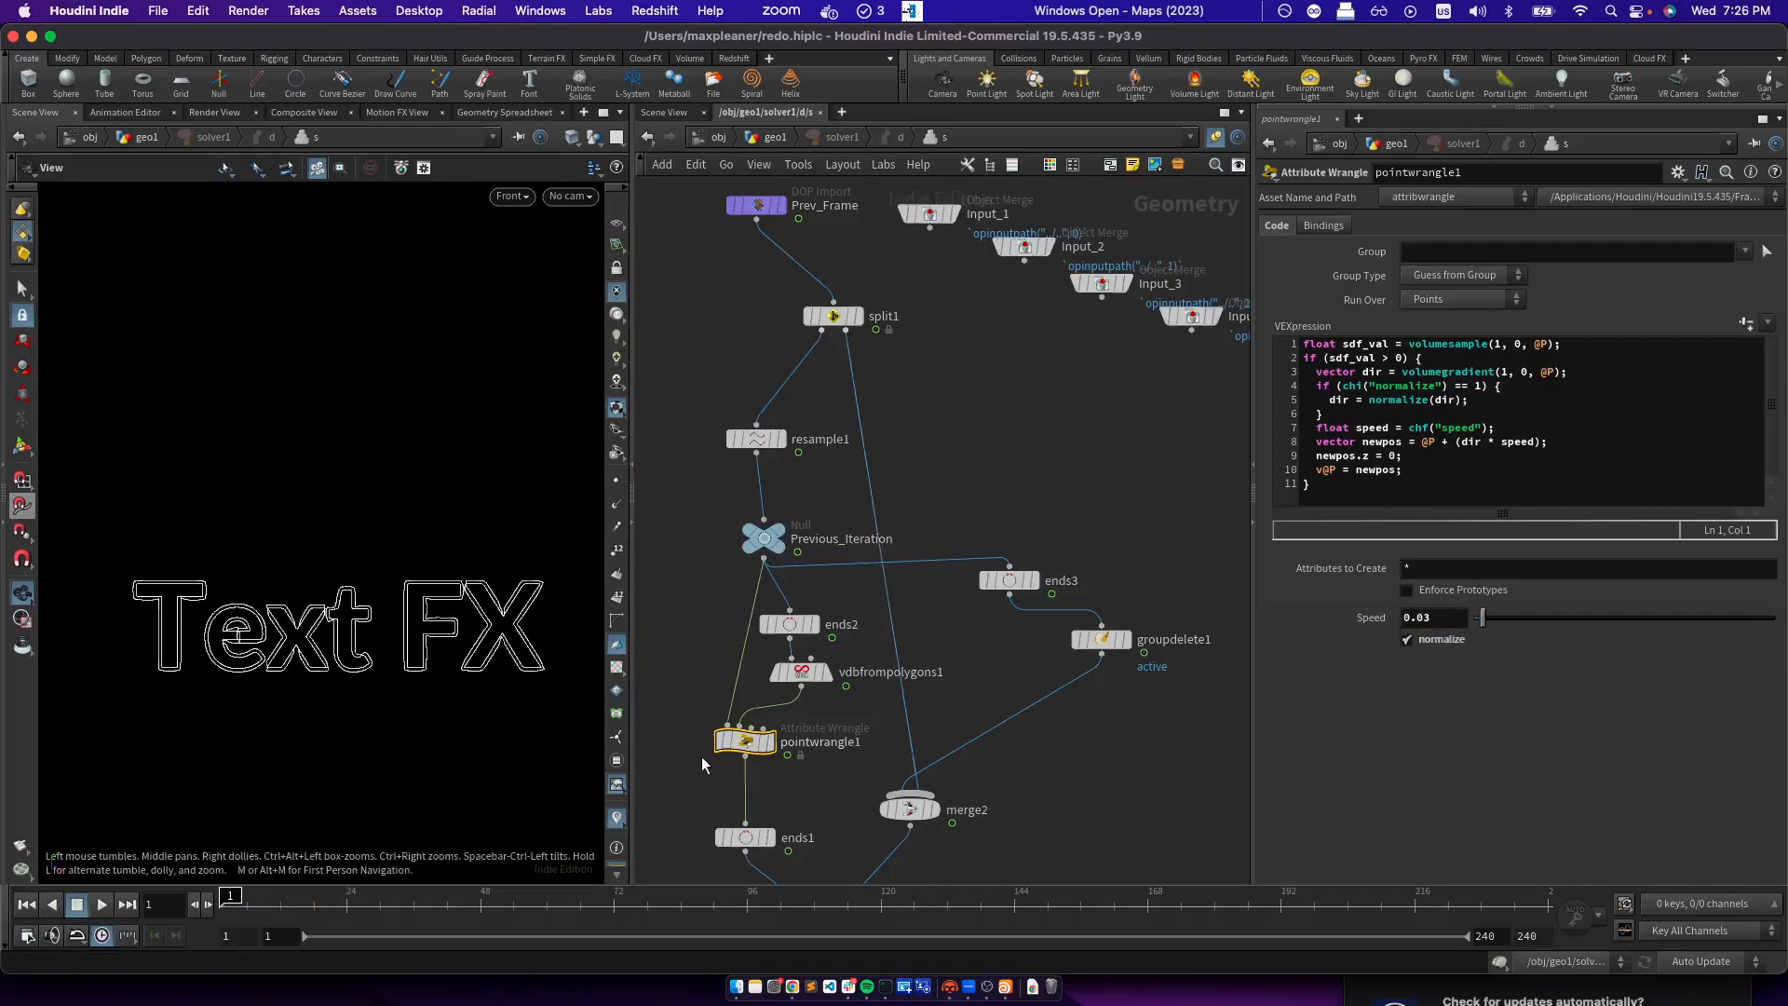
left_click(102, 905)
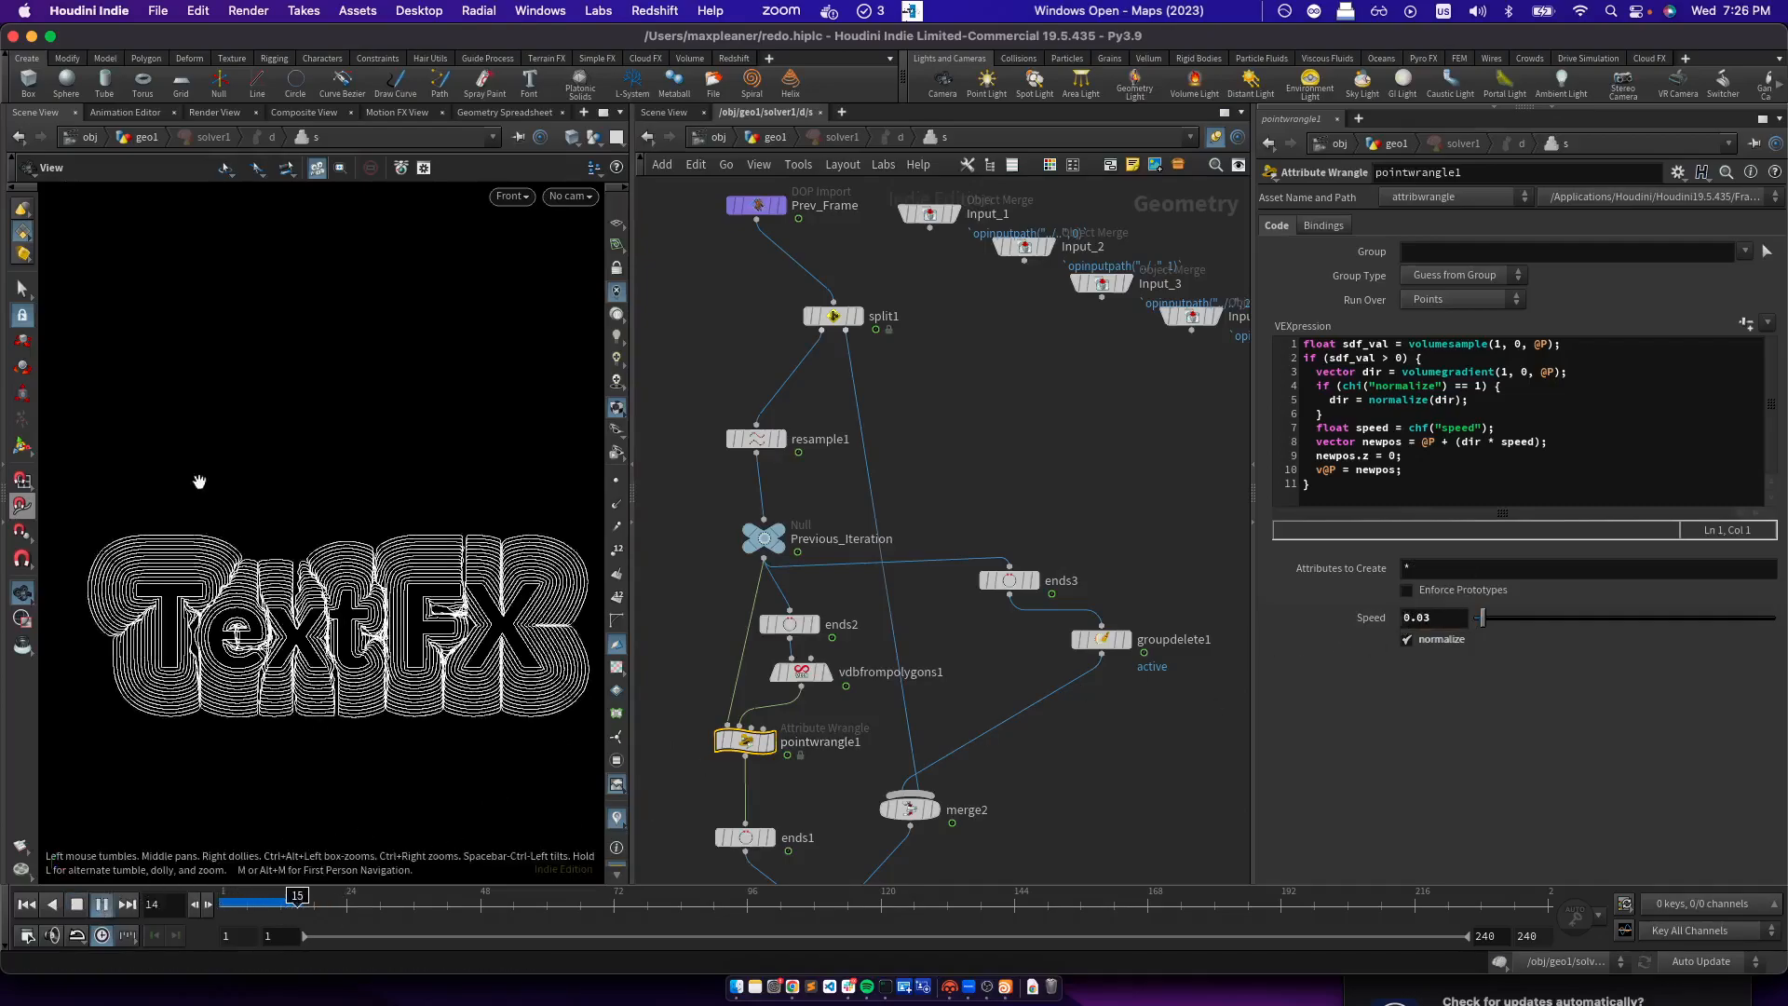
left_click(102, 904)
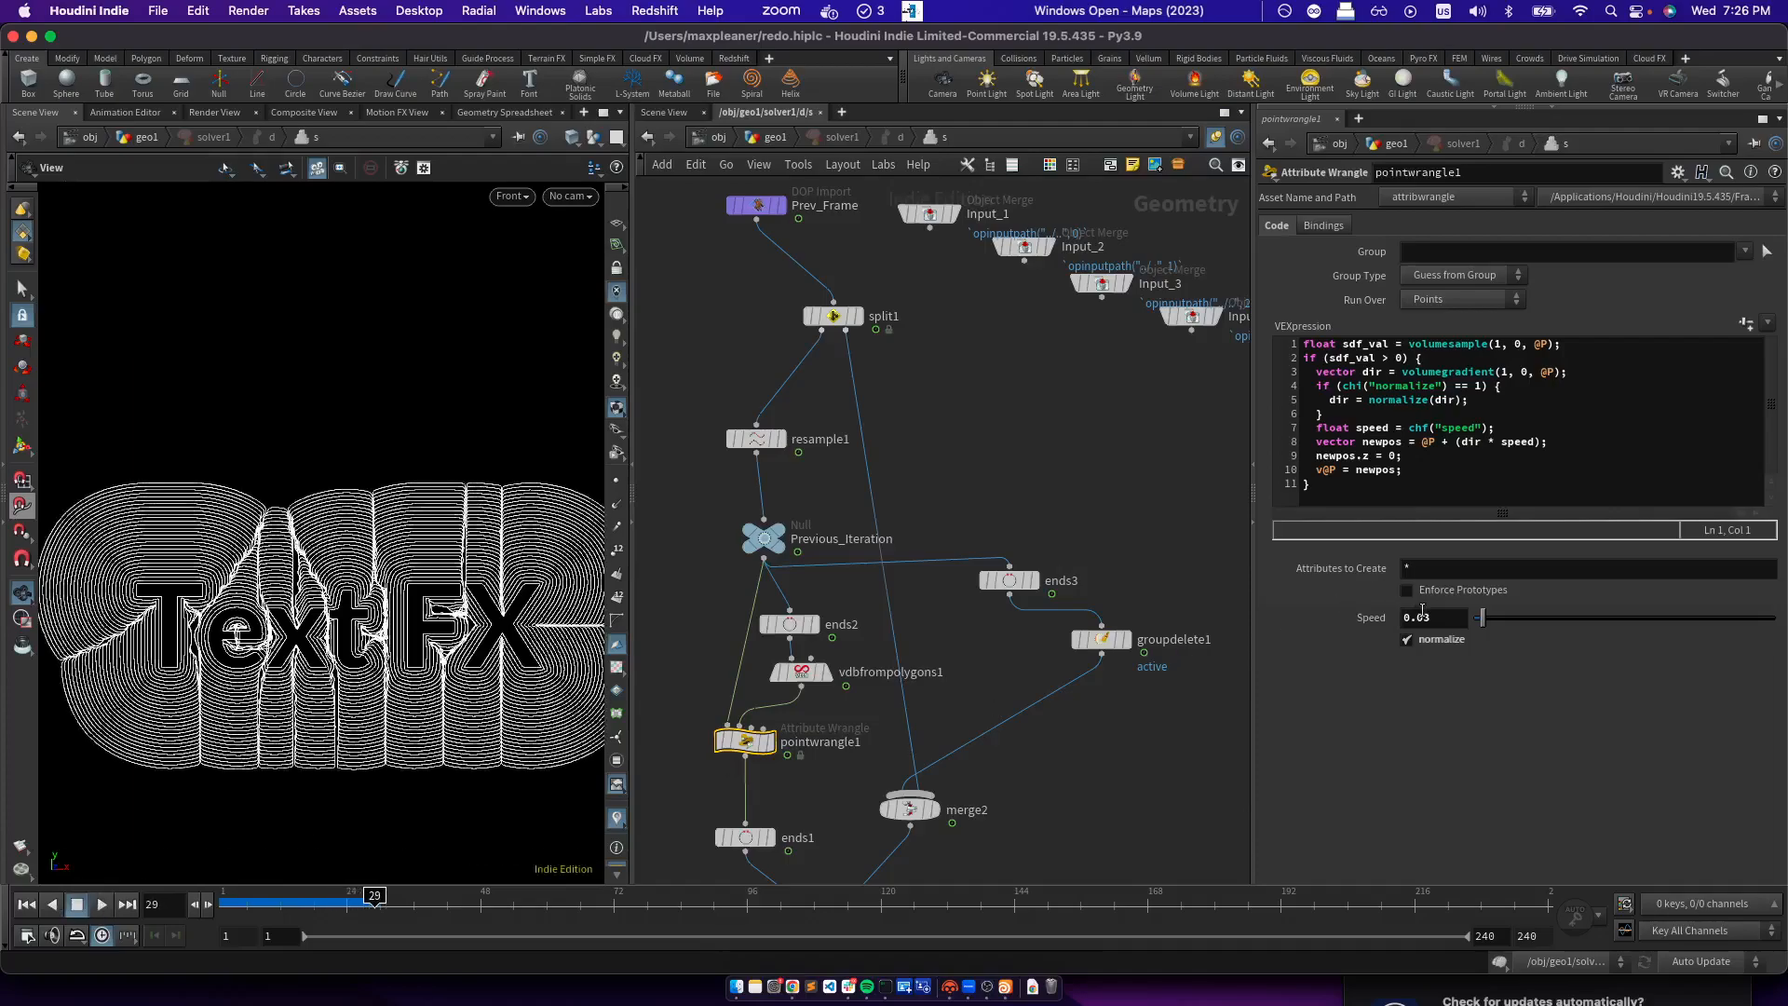
Set pointwrangle1's Speed to 0.04, replay the simulation from the first frame and inspect the contour lines around the text
key("Return")
left_click(224, 902)
left_click(102, 909)
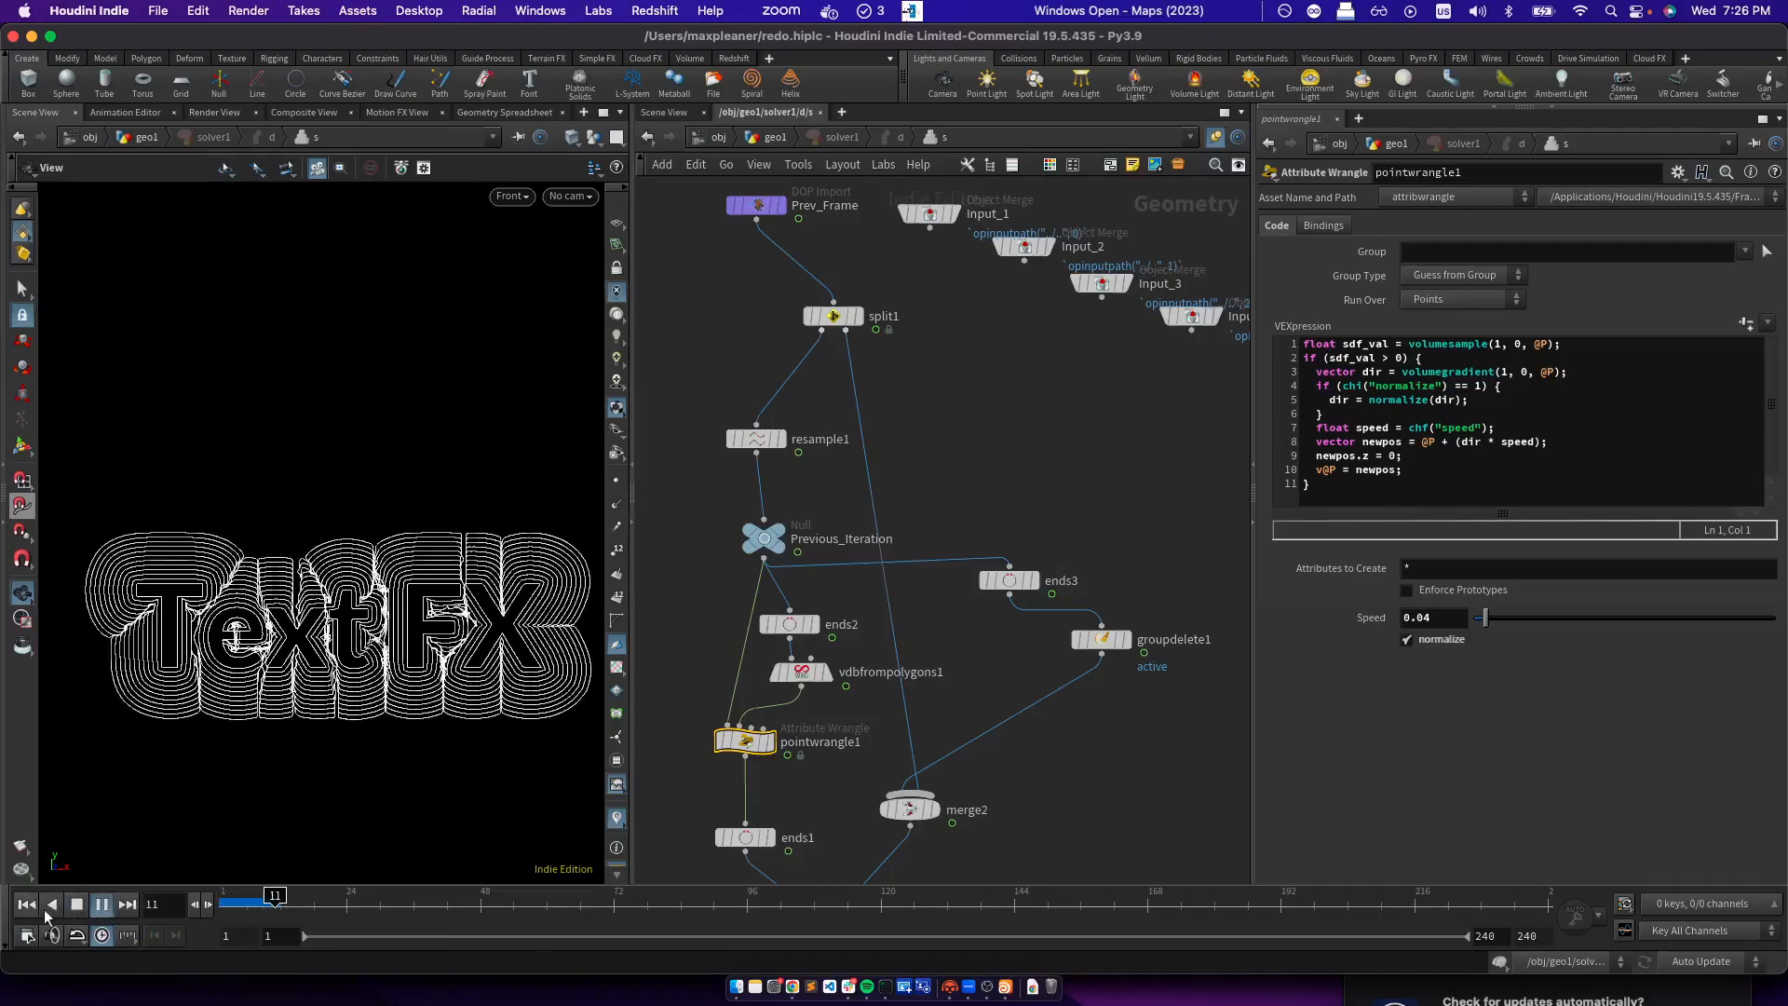
left_click(77, 904)
scroll(319, 687, "down", 2)
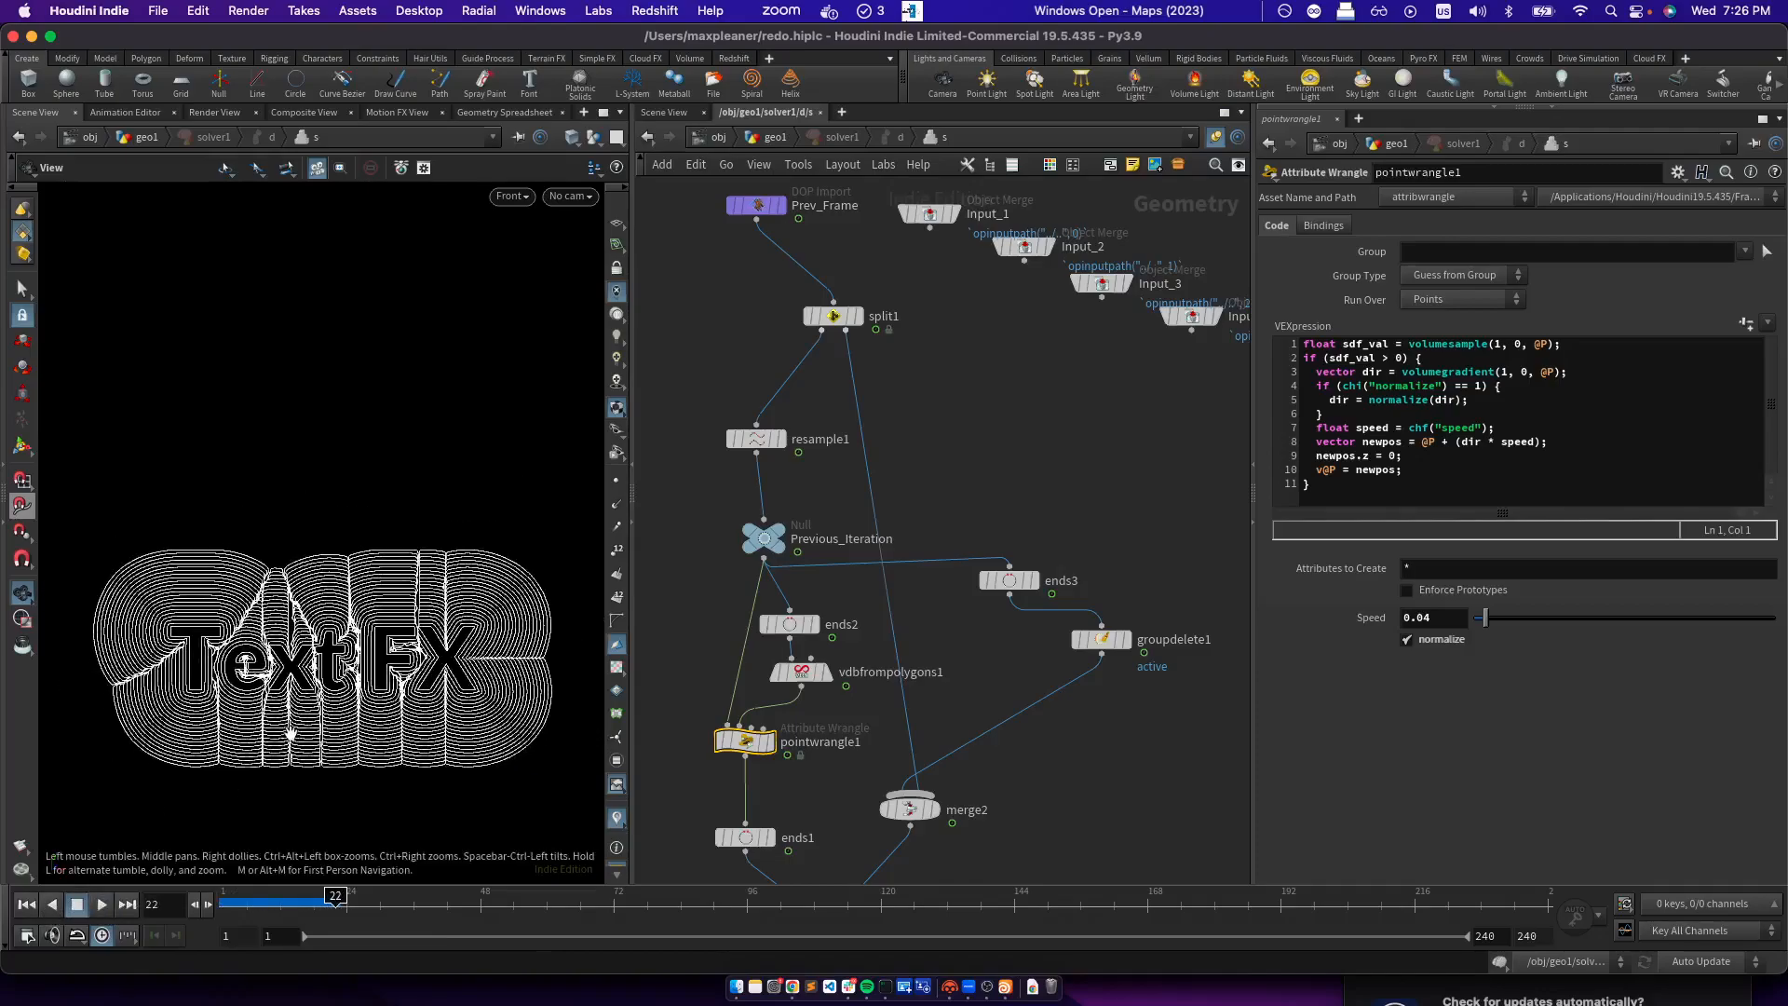
scroll(352, 668, "up", 2)
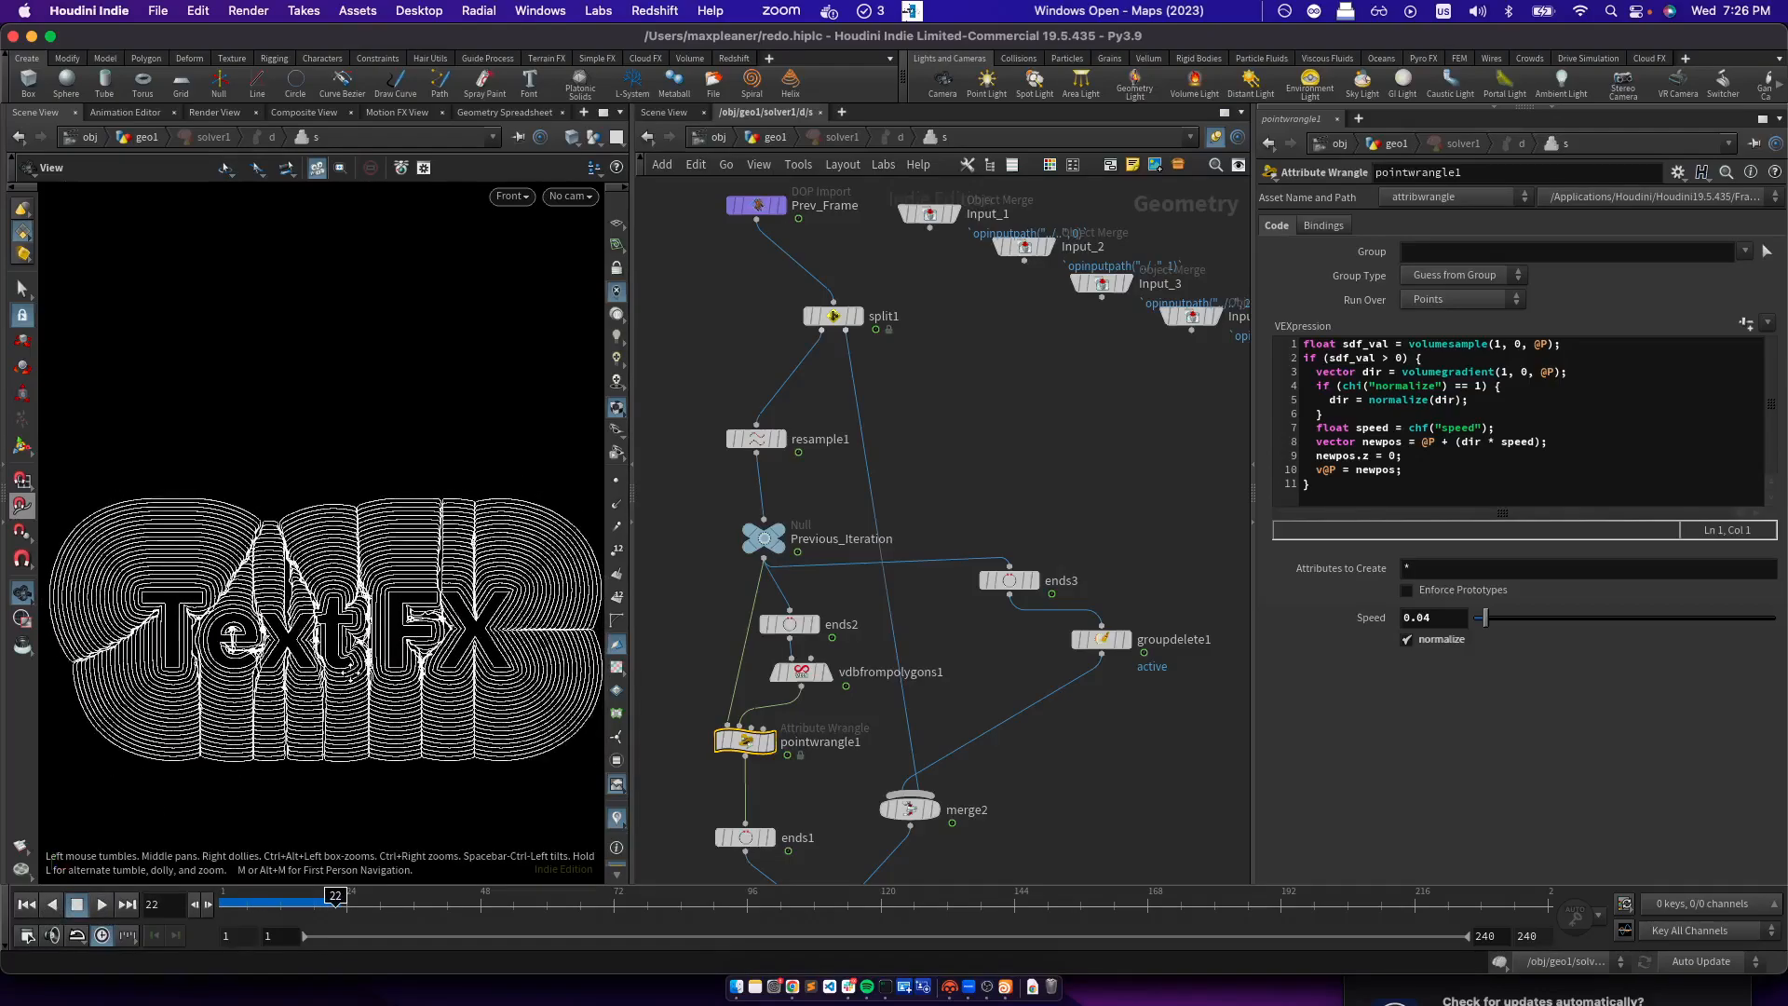
scroll(302, 649, "down", 2)
scroll(313, 666, "up", 4)
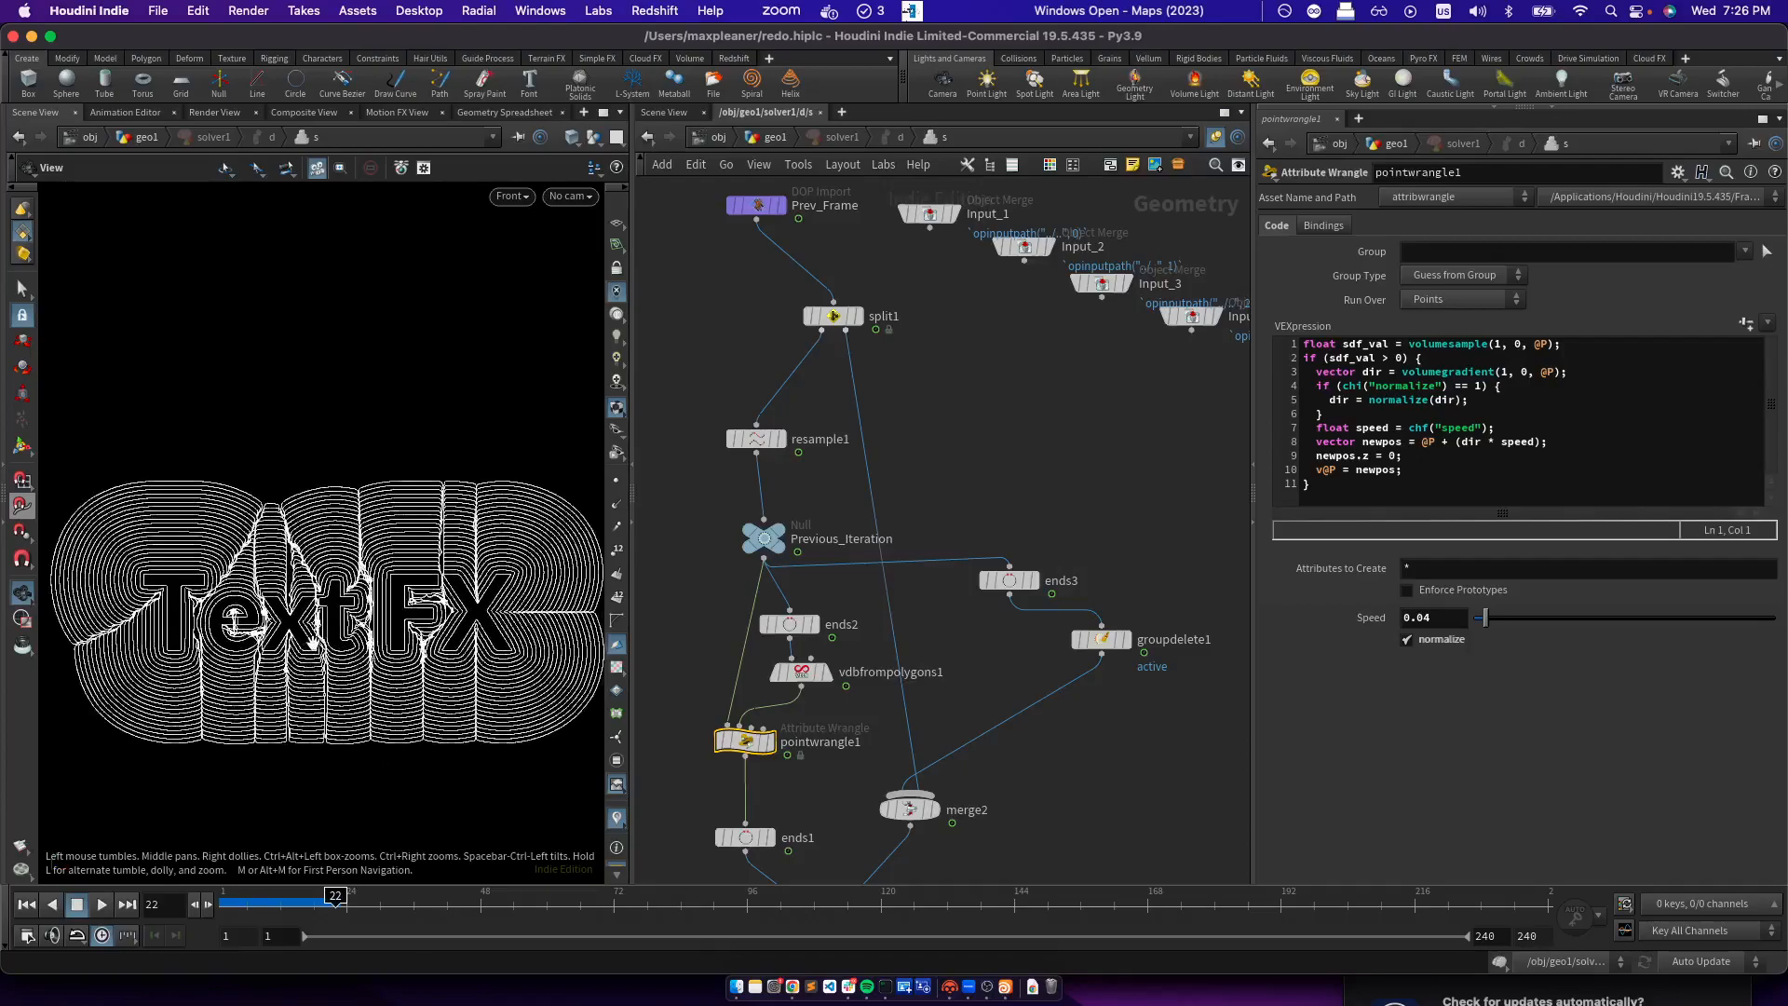
scroll(303, 649, "down", 2)
middle_click_drag(303, 649, 303, 654)
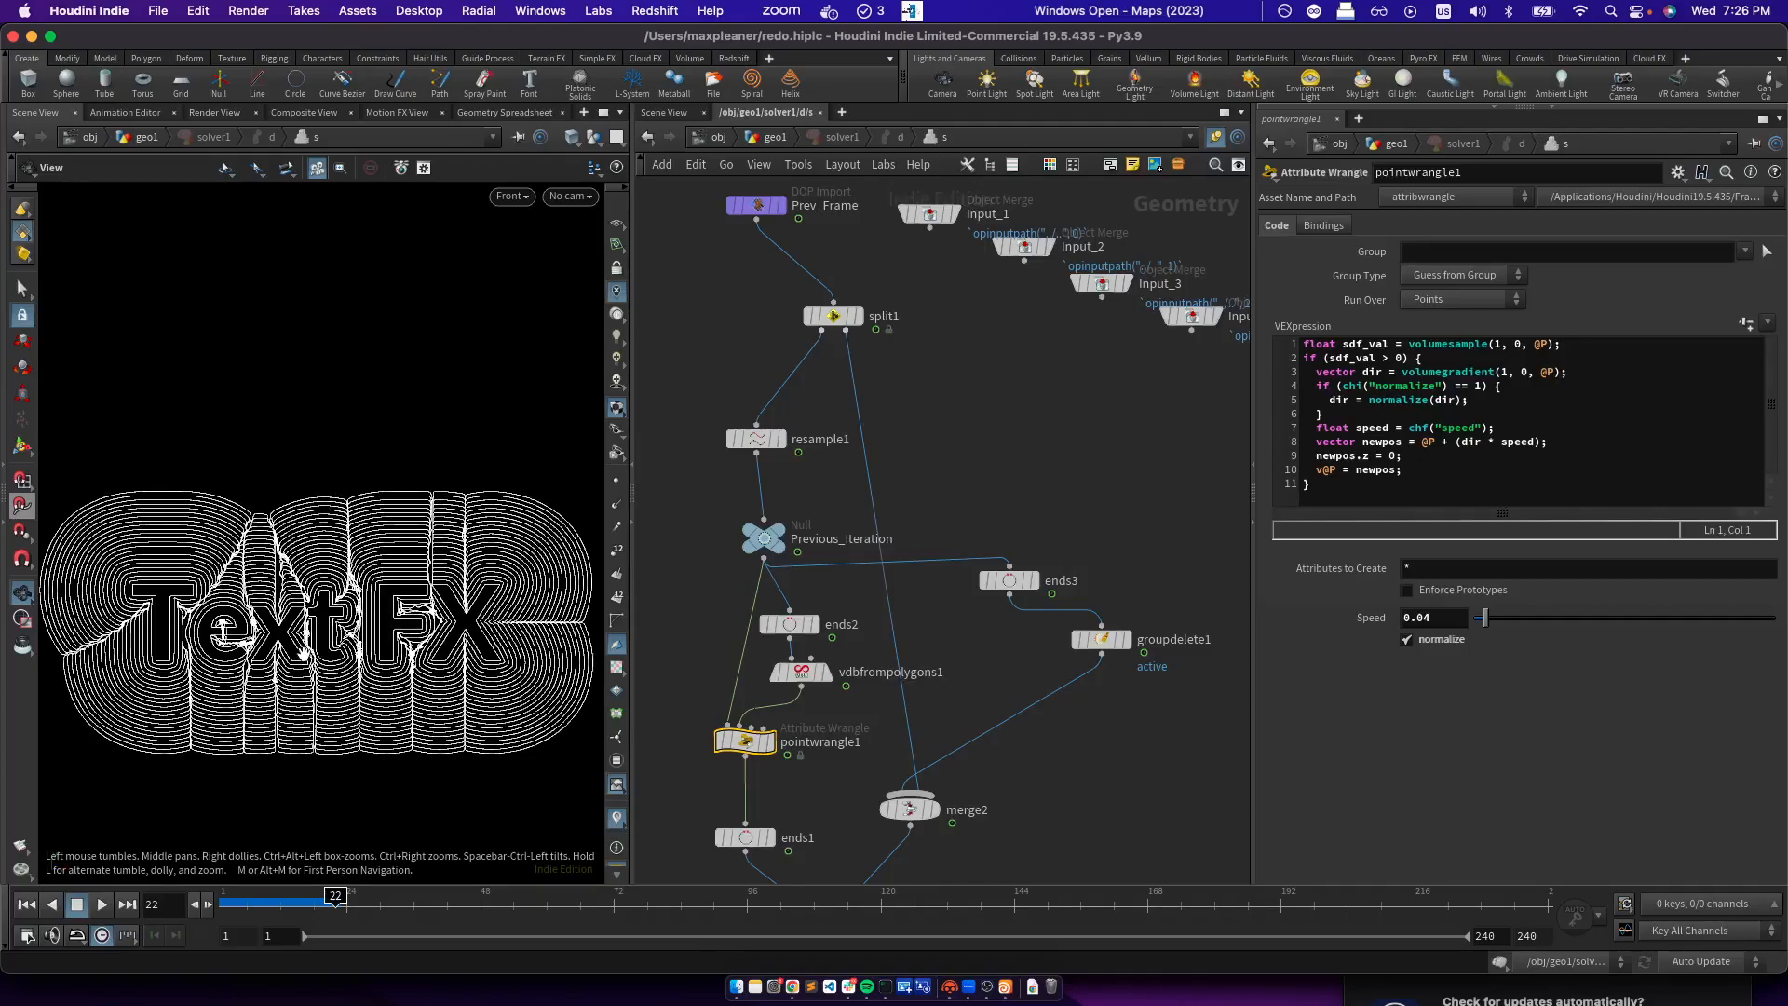
Disable the normalize option on pointwrangle1, replay the simulation from the first frame and inspect the resulting pattern
left_click(1414, 641)
left_click(27, 904)
left_click(103, 904)
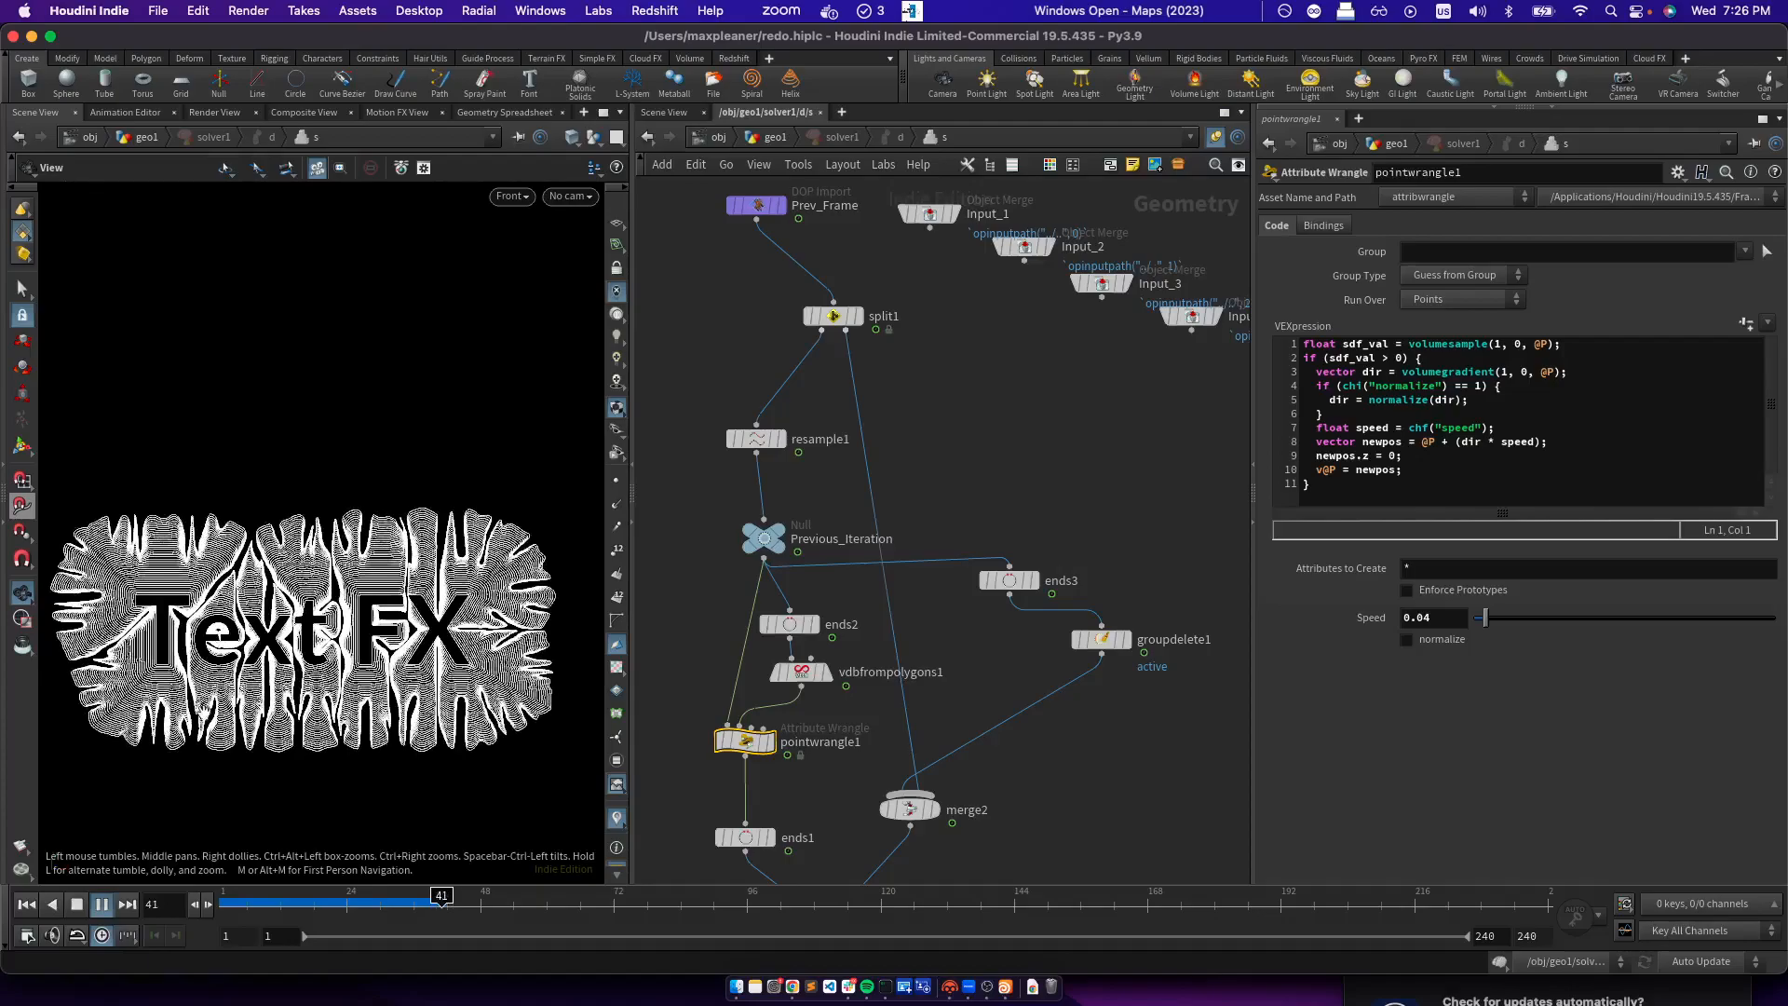
left_click(77, 909)
scroll(219, 735, "down", 4)
scroll(257, 707, "up", 5)
middle_click_drag(240, 717, 277, 708)
scroll(257, 709, "up", 3)
scroll(276, 709, "up", 5)
scroll(276, 710, "down", 6)
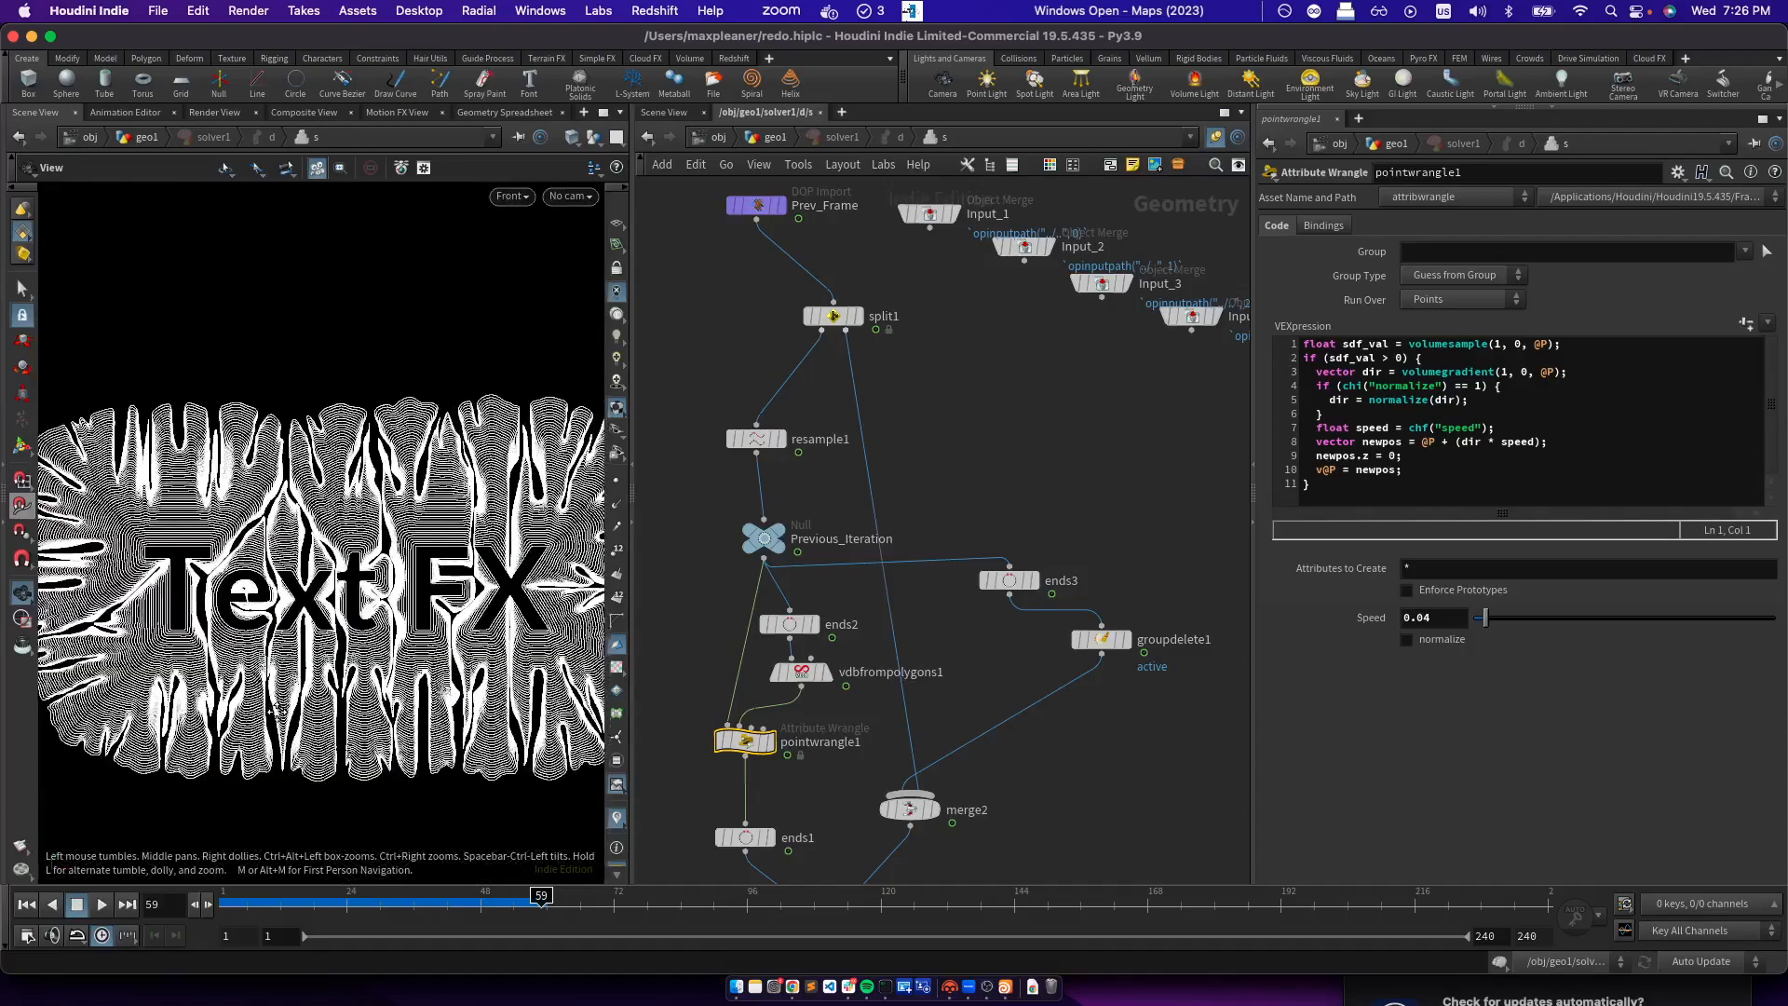
Set the Voxel Size of vdbfrompolygons1 to 0.2 and replay the simulation from the first frame
left_click(801, 675)
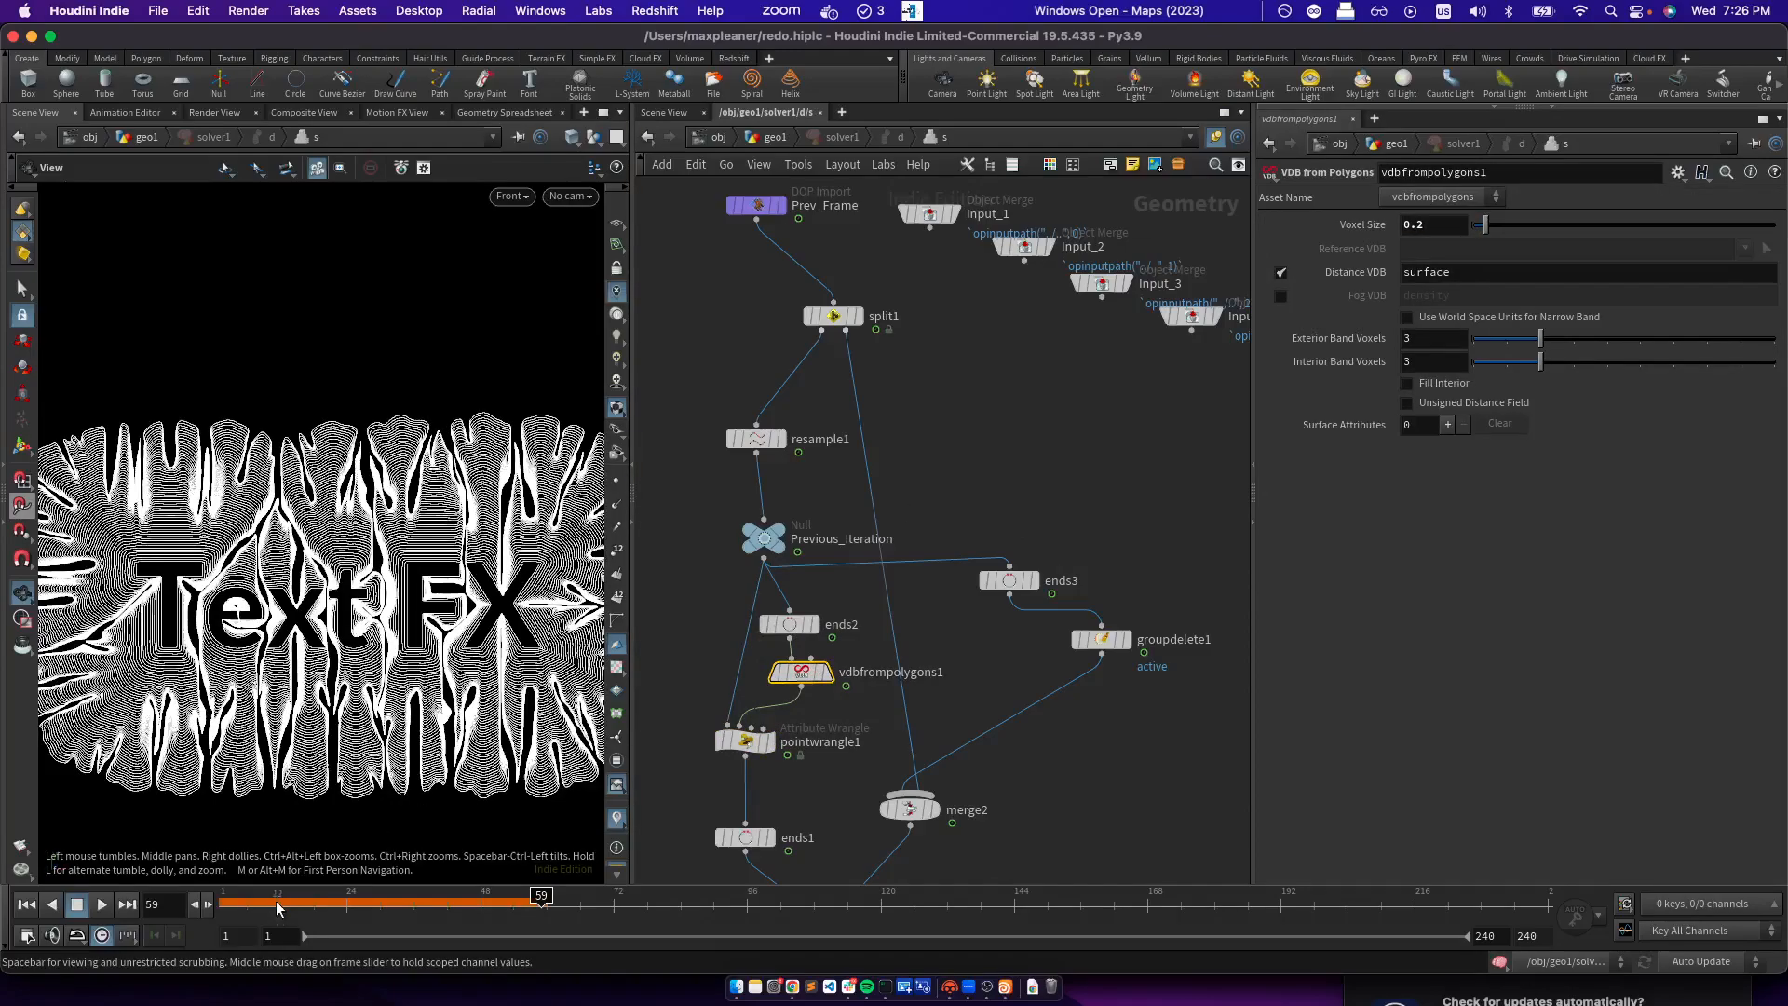
left_click(28, 905)
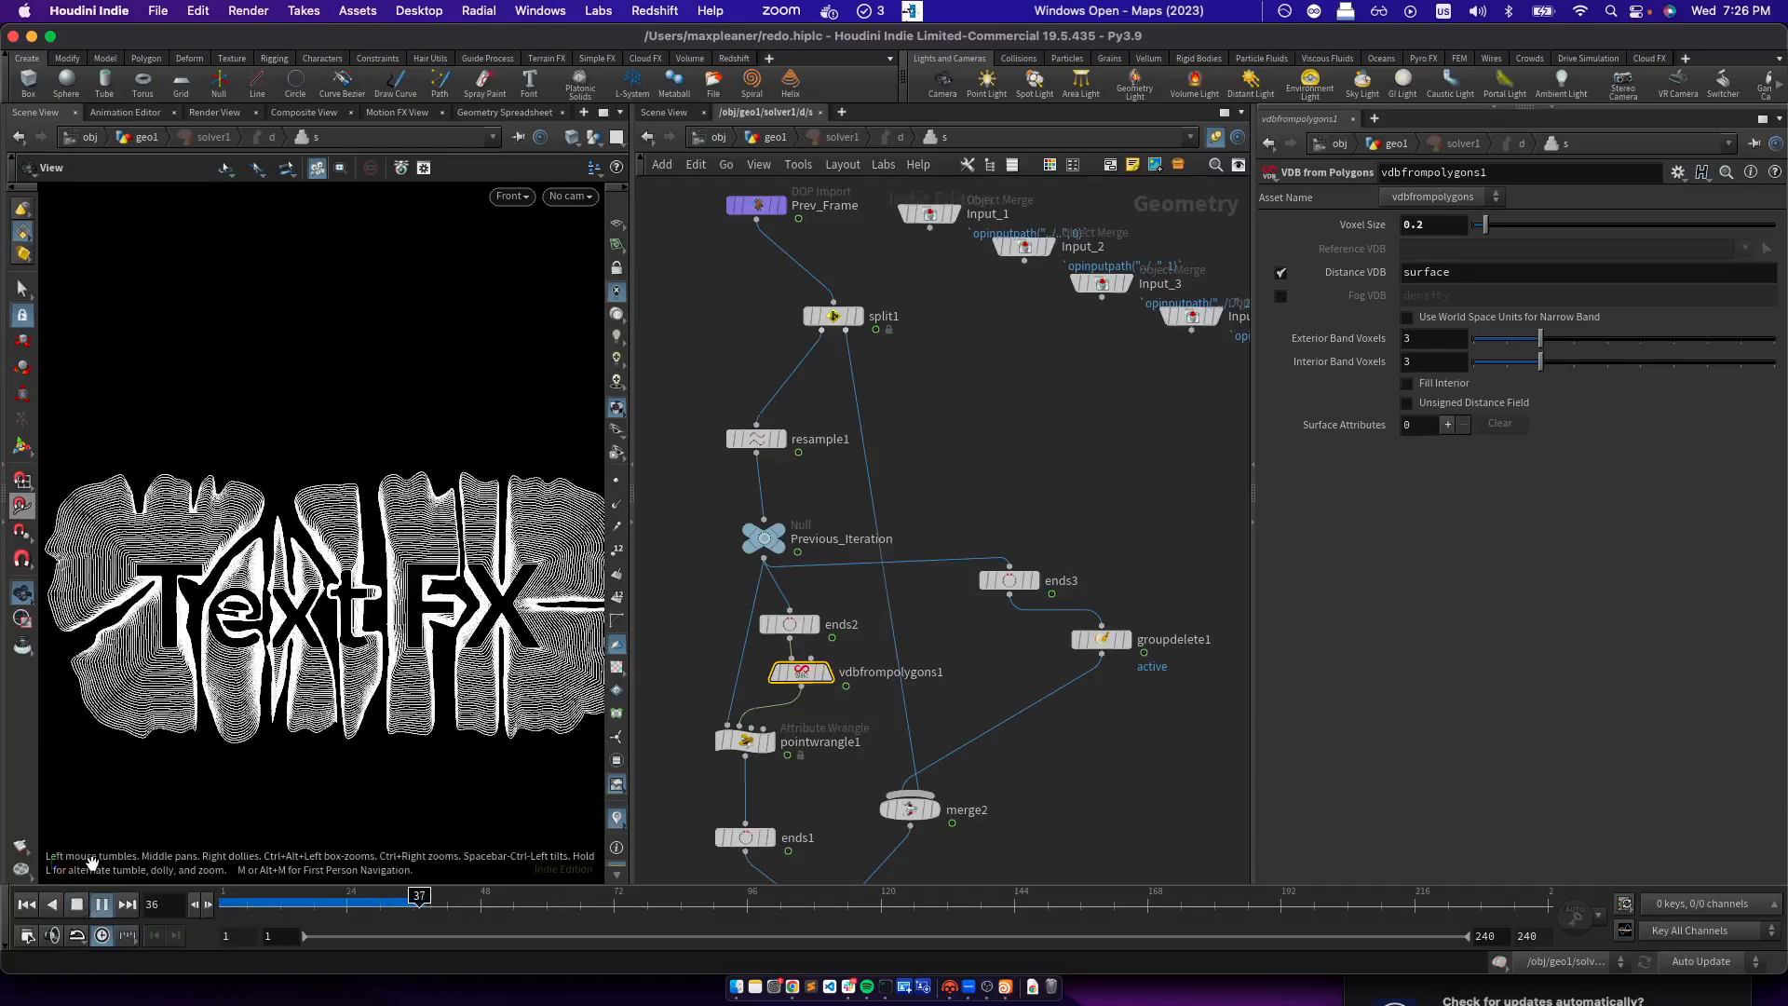
left_click(76, 906)
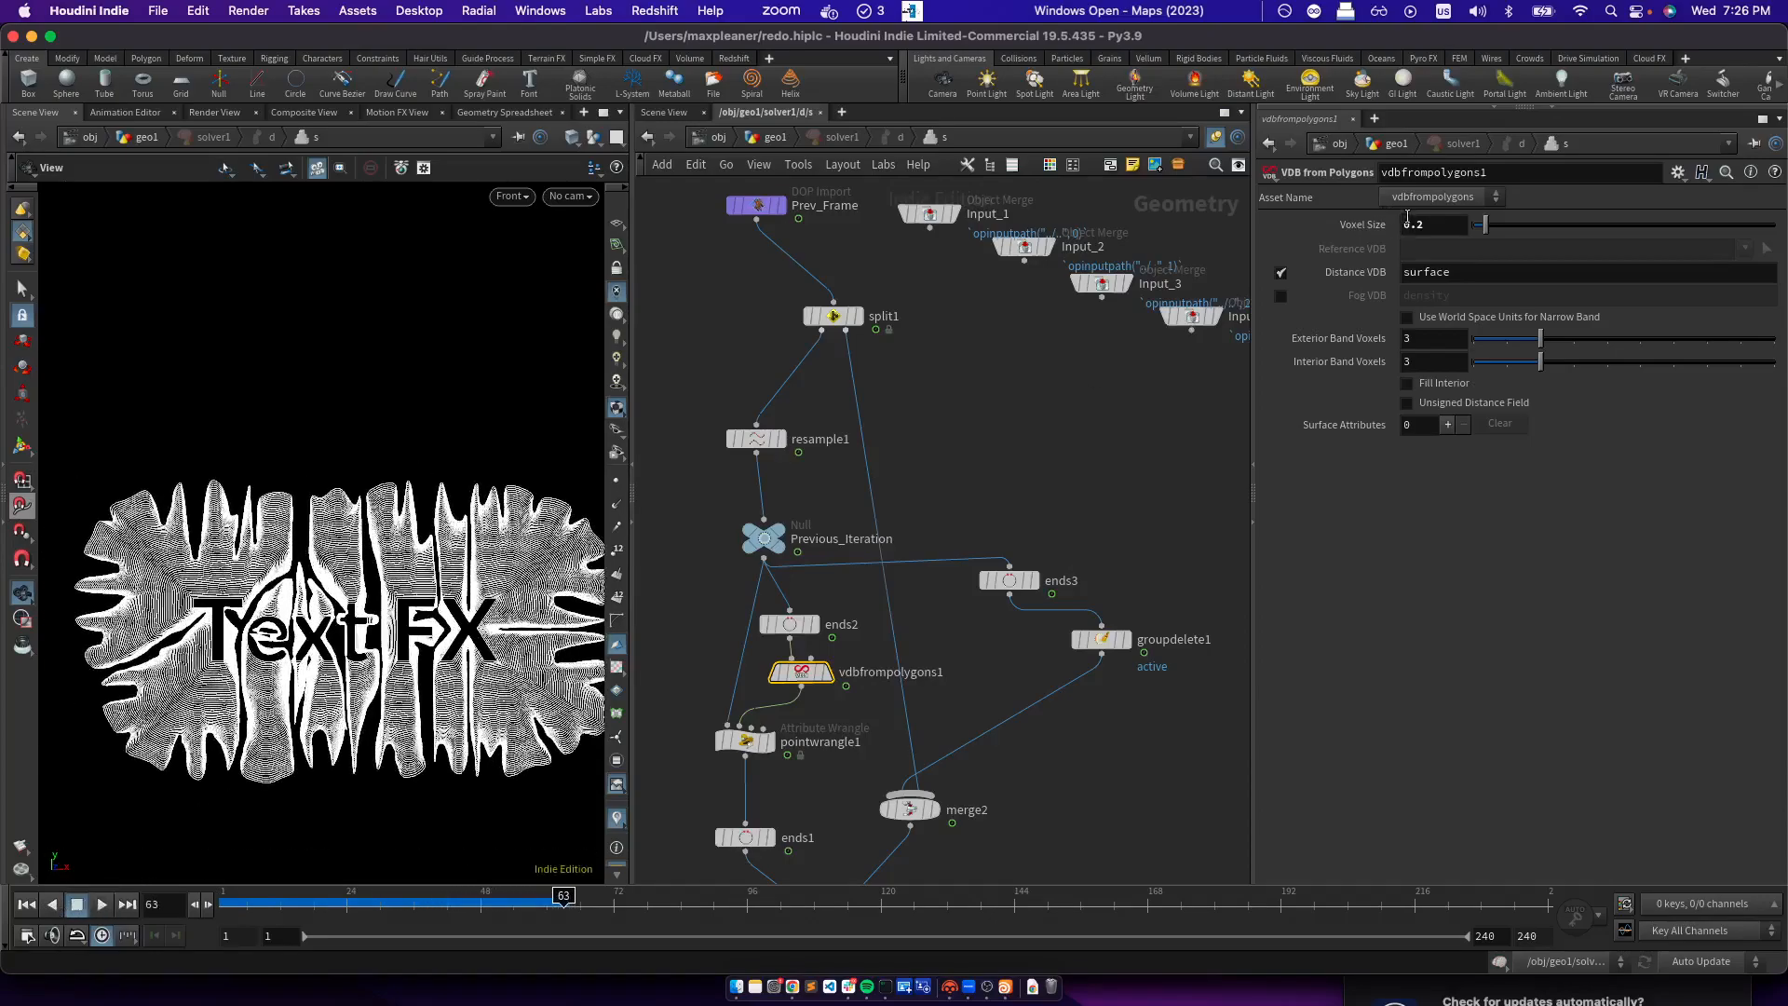
Set pointwrangle1's Speed to 0.1 and replay the simulation from the first frame
left_click(745, 745)
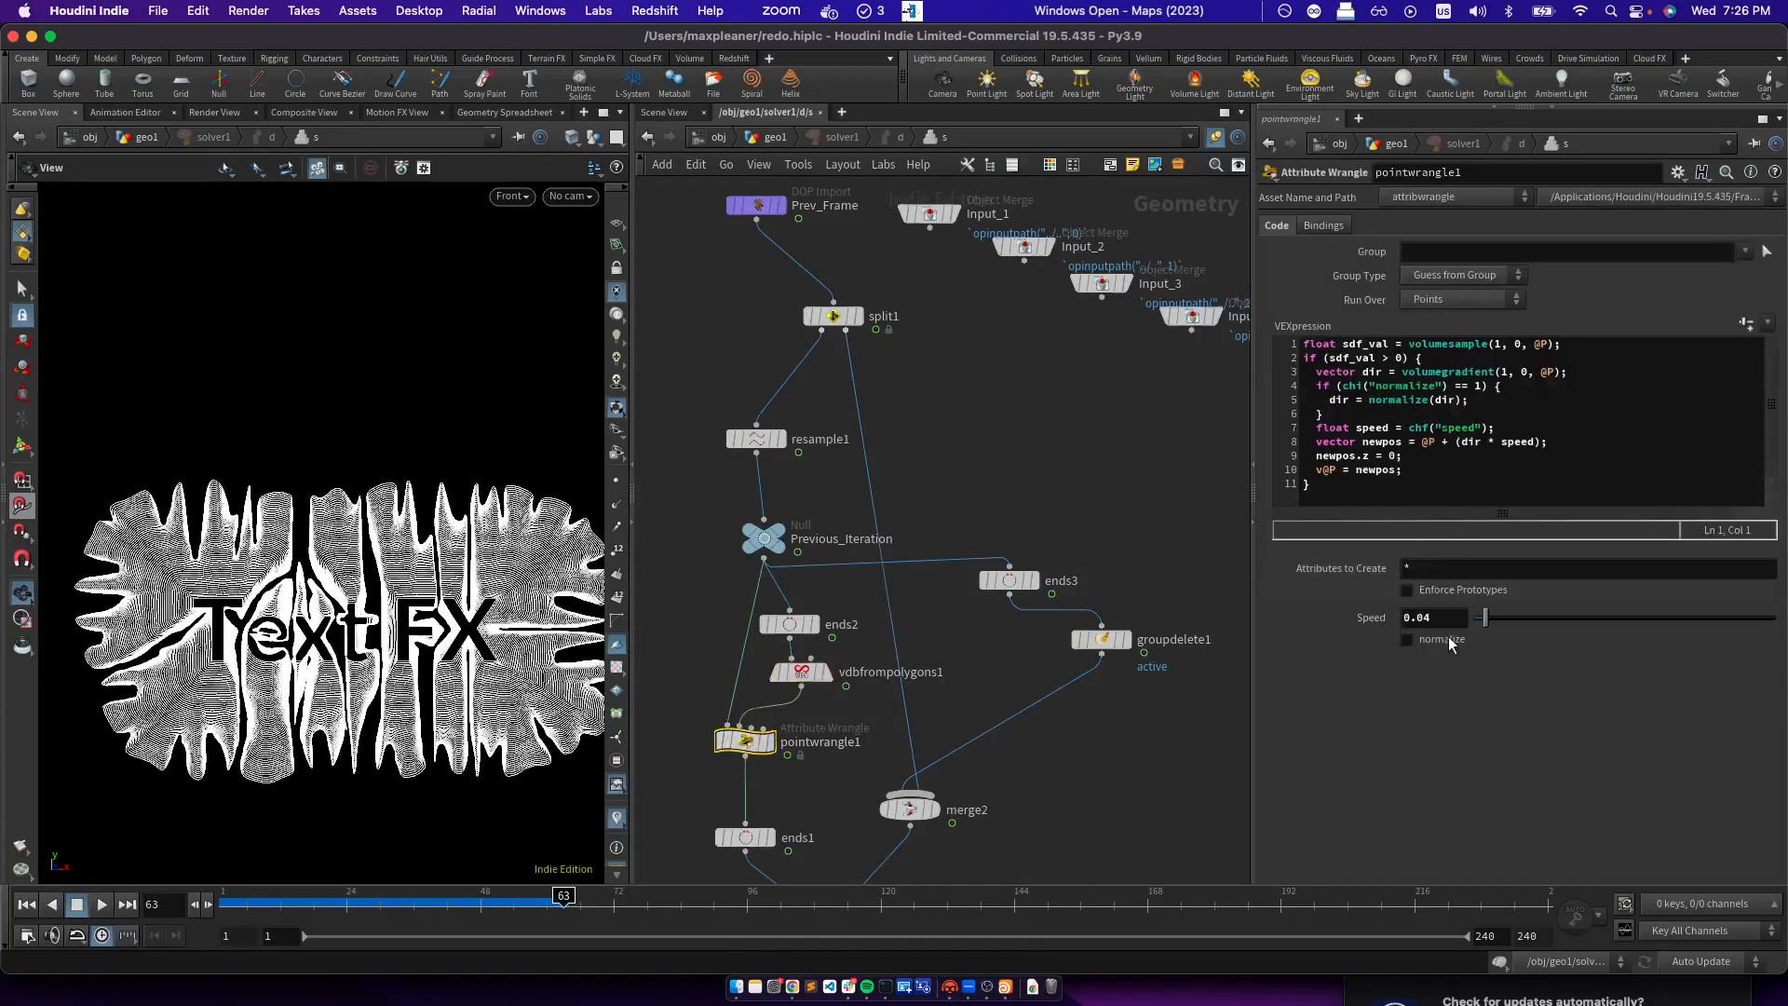
left_click_drag(332, 903, 154, 929)
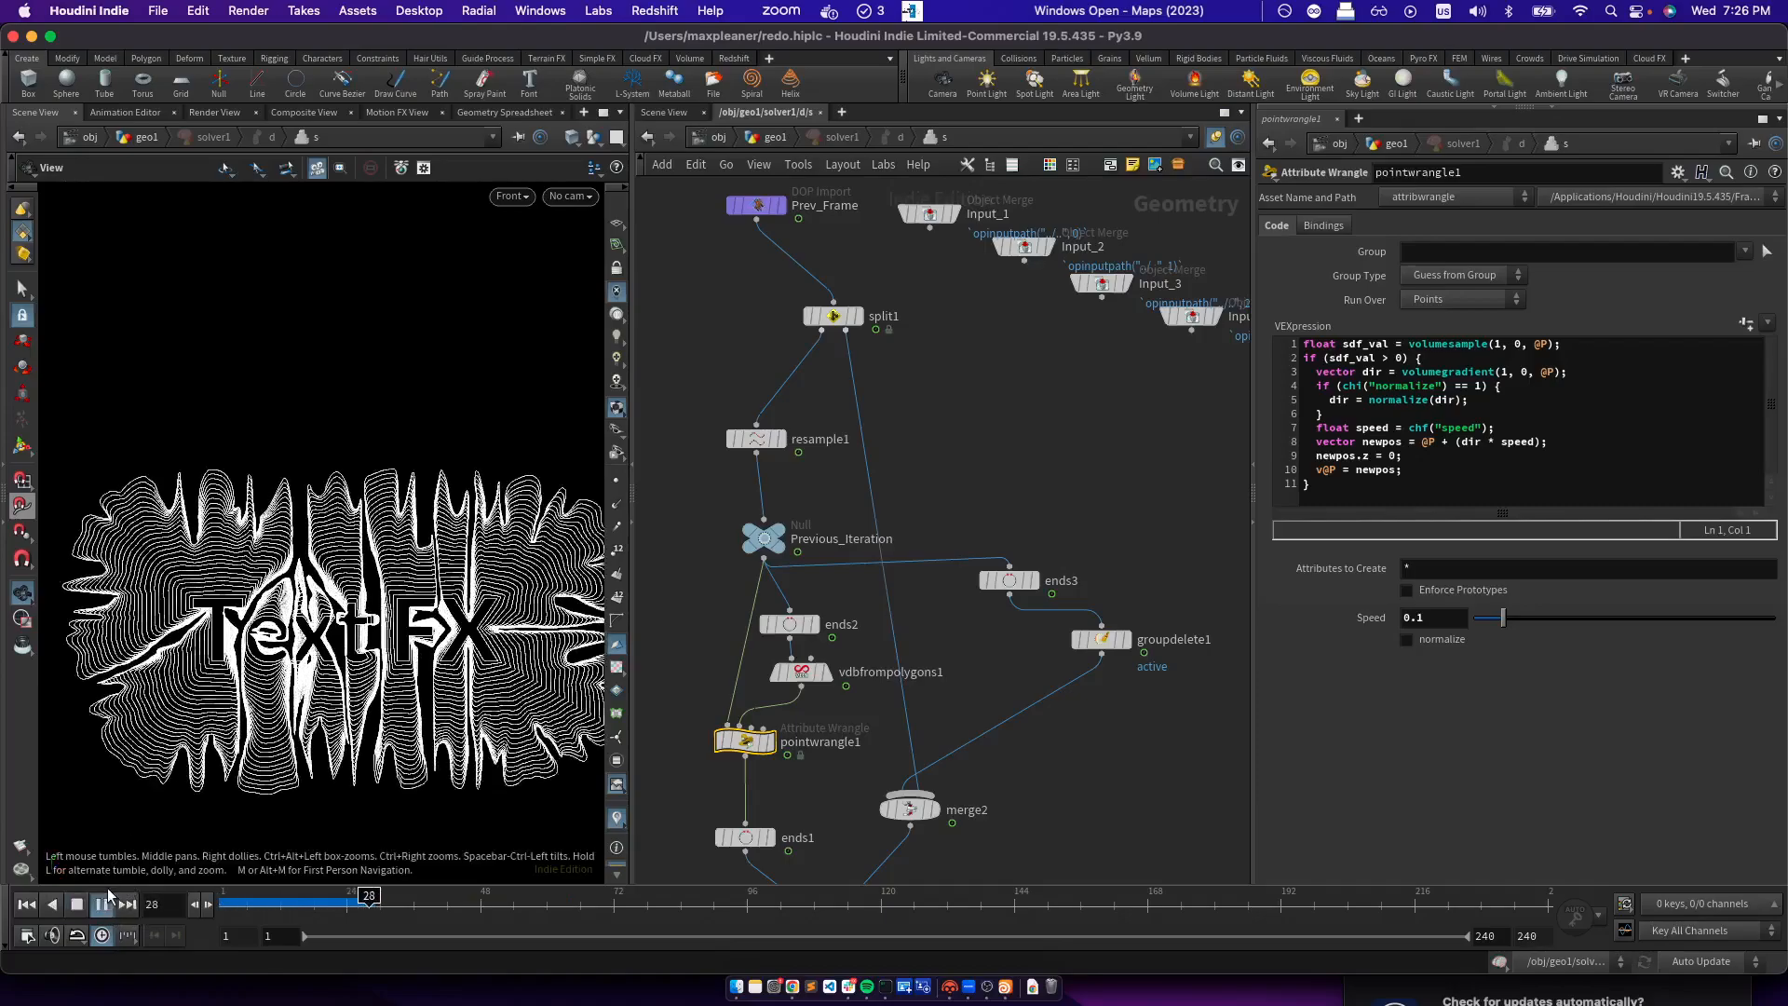
left_click(77, 904)
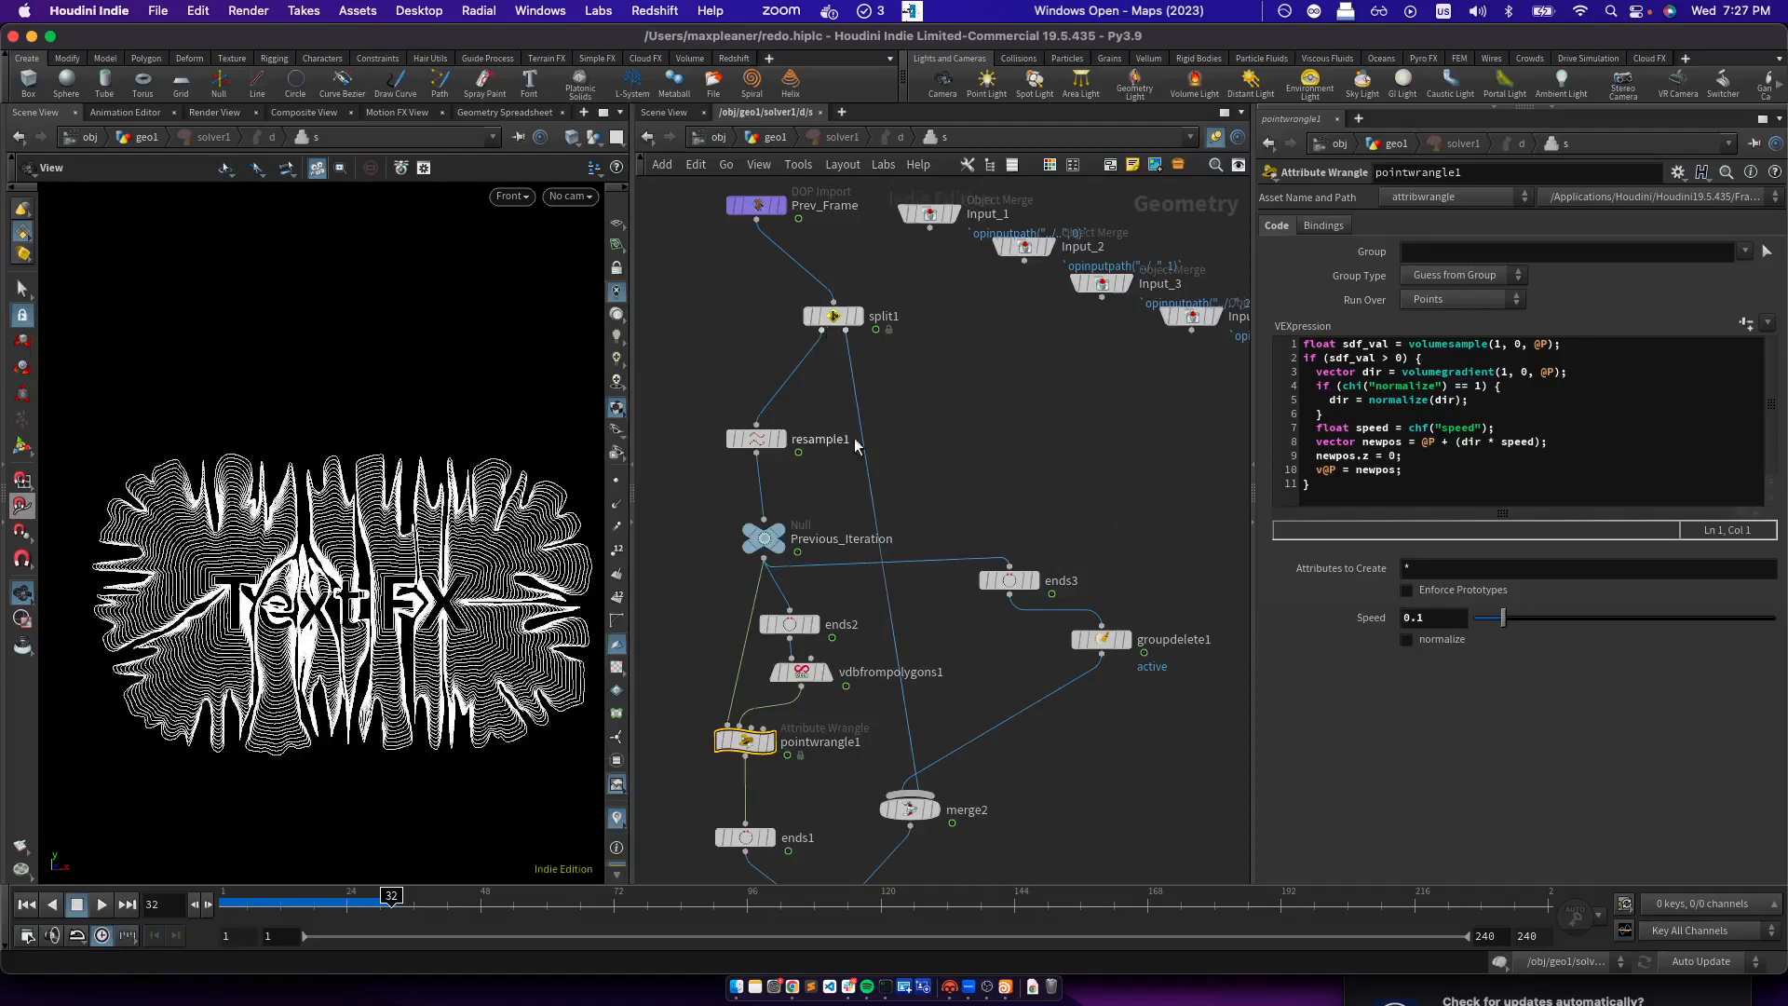
Set the Voxel Size of vdbfrompolygons1 to 0.1 and replay the simulation from the first frame
left_click(804, 678)
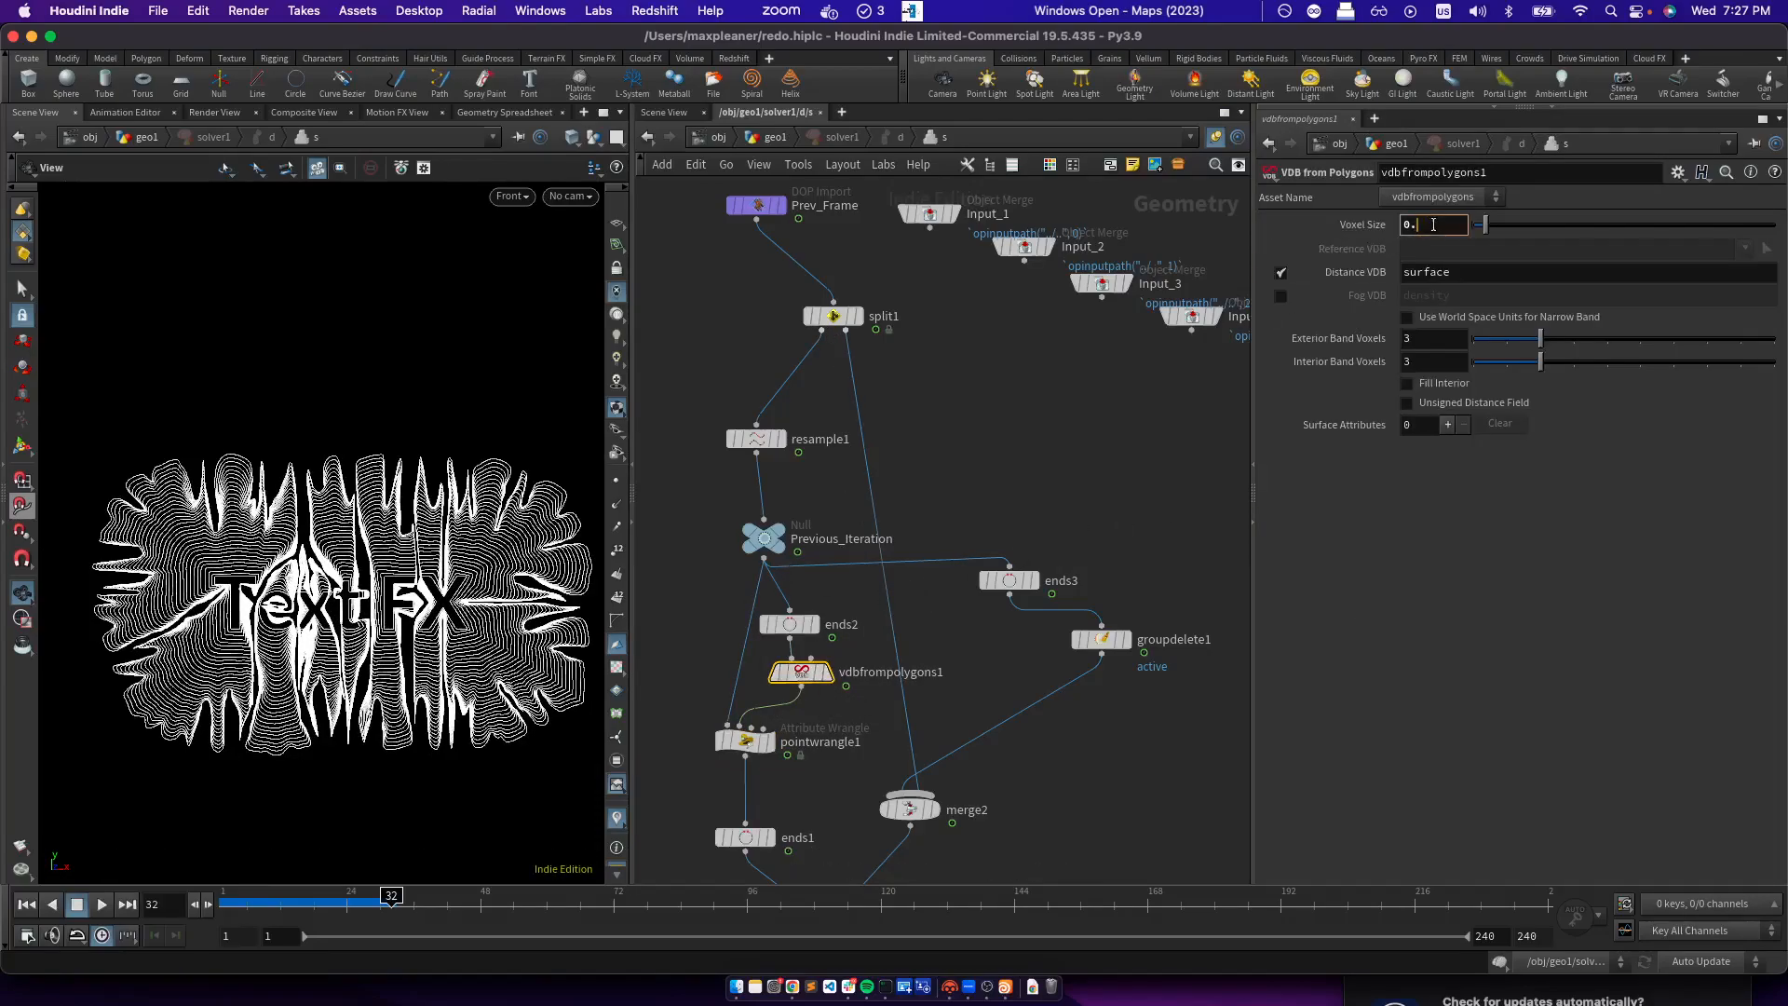
key("BackSpace")
type("1")
key("Return")
left_click_drag(239, 916, 220, 915)
left_click(98, 910)
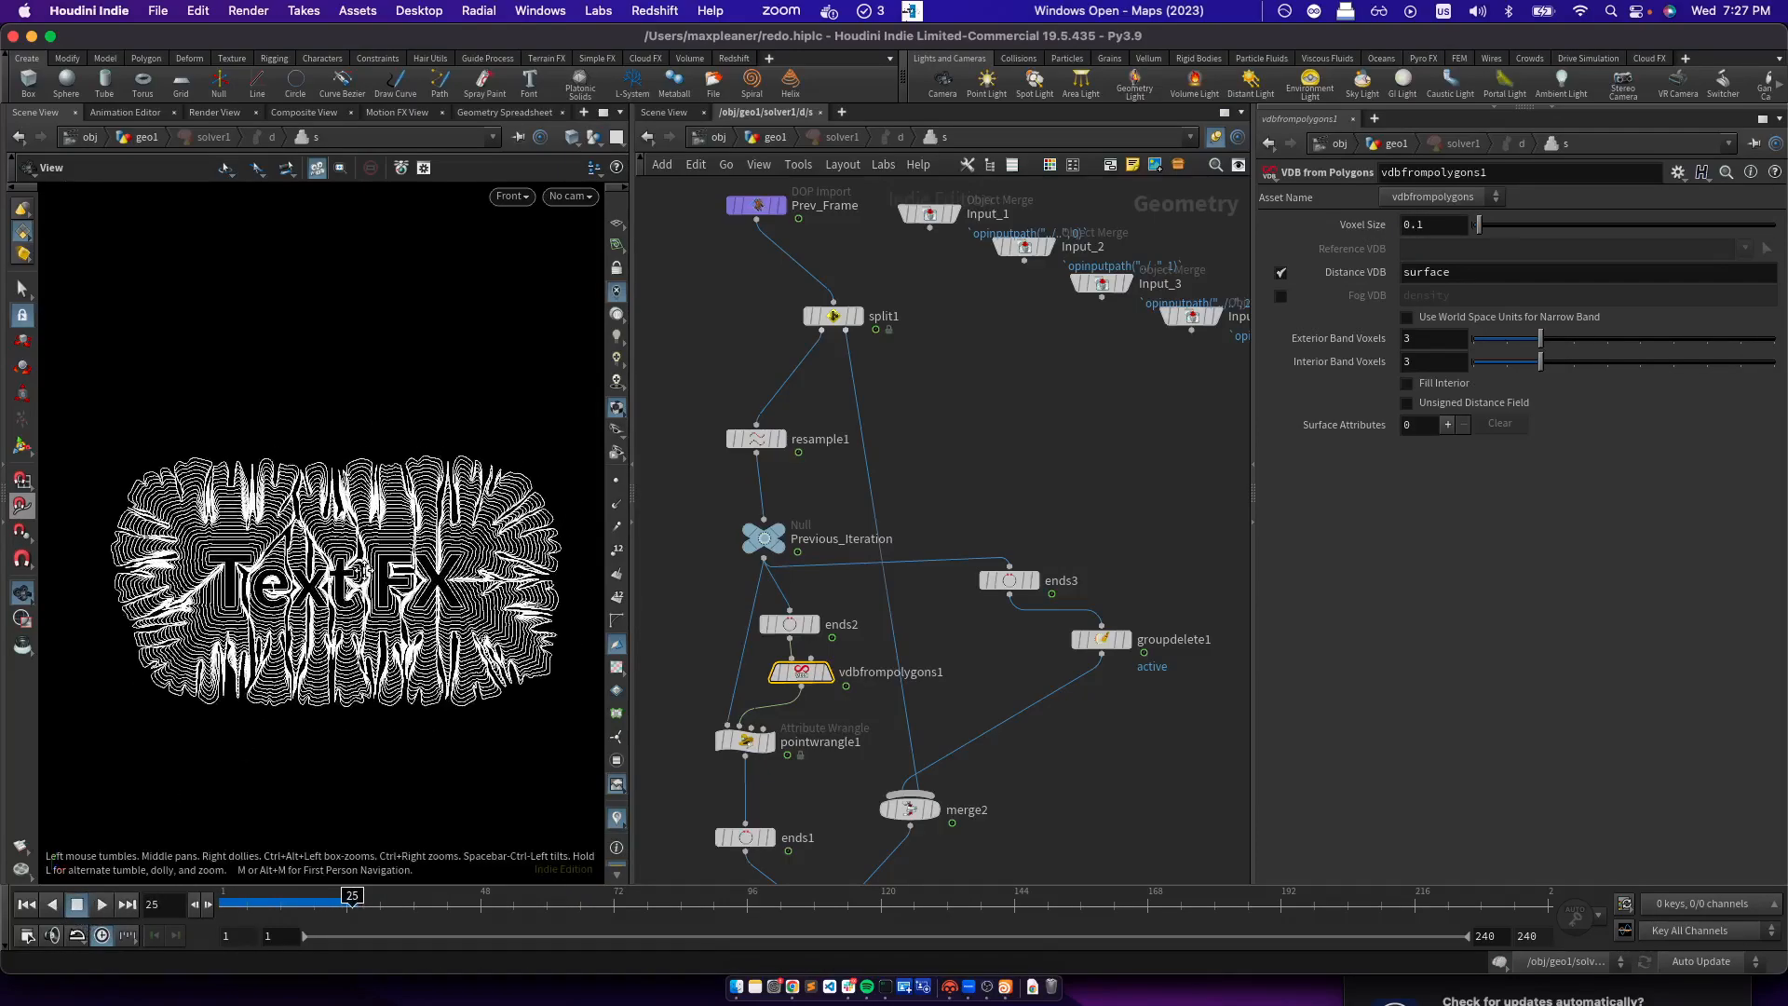
Scrub the simulation to frame 24 and save the scene file
middle_click_drag(990, 667, 997, 503)
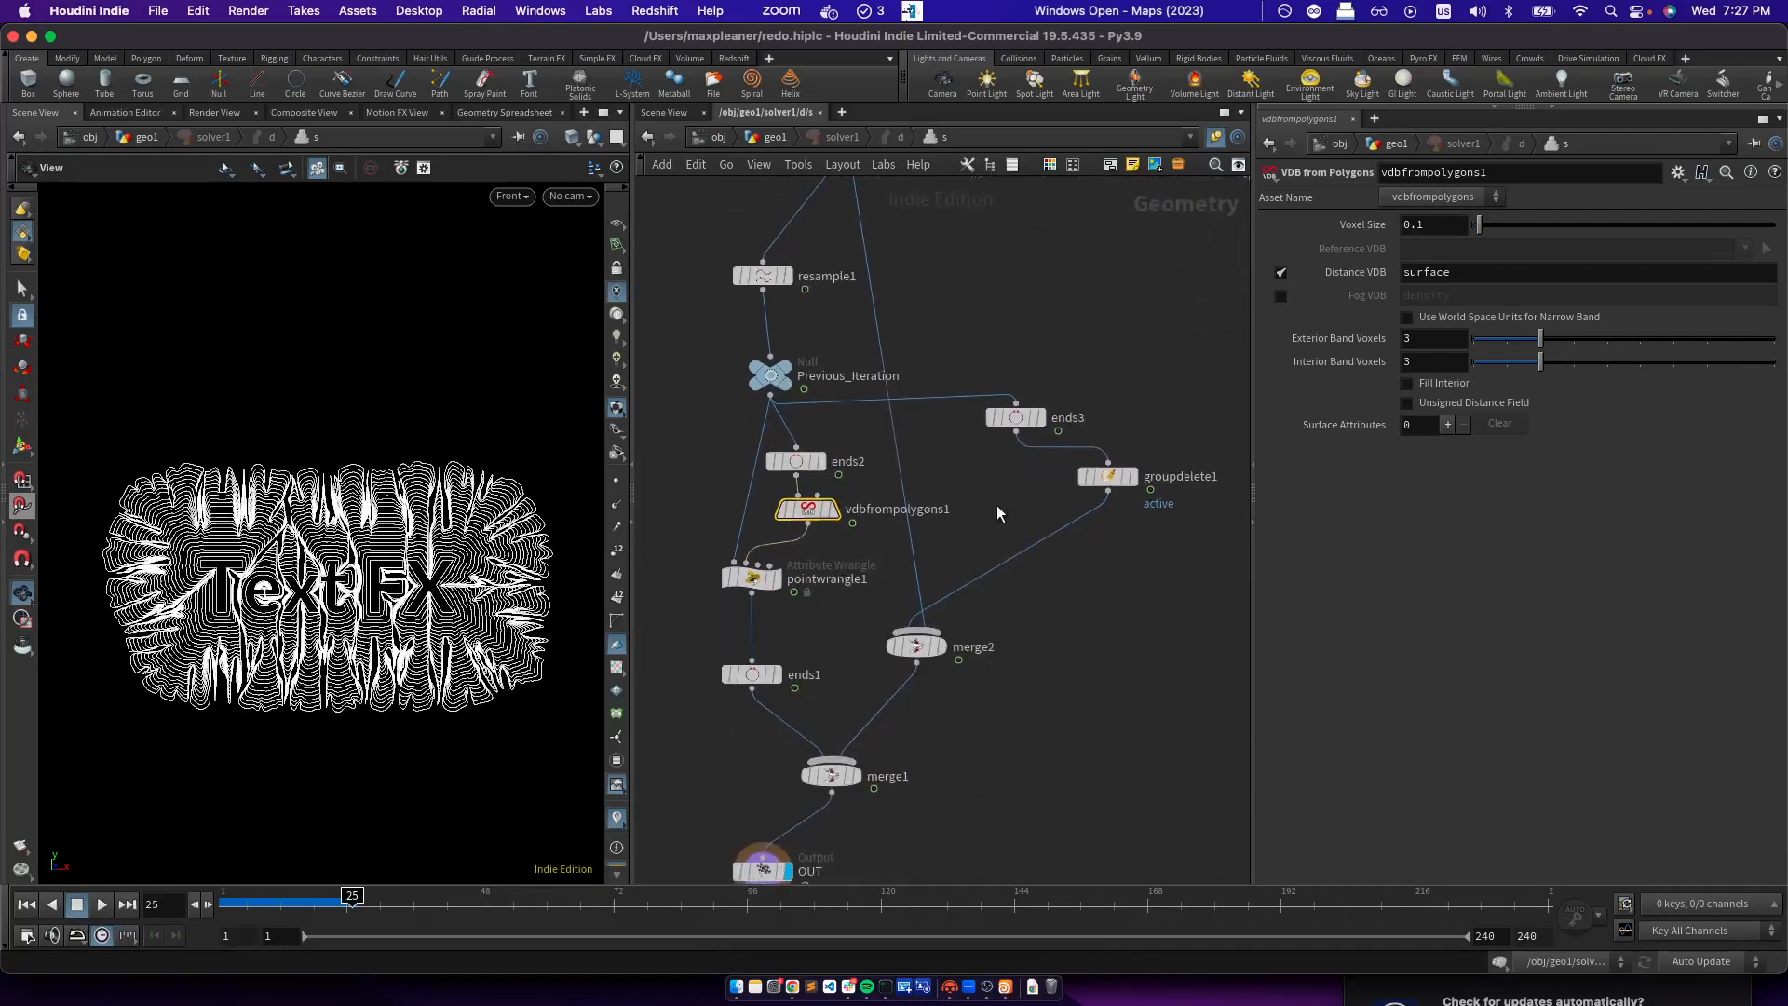
scroll(982, 565, "down", 4)
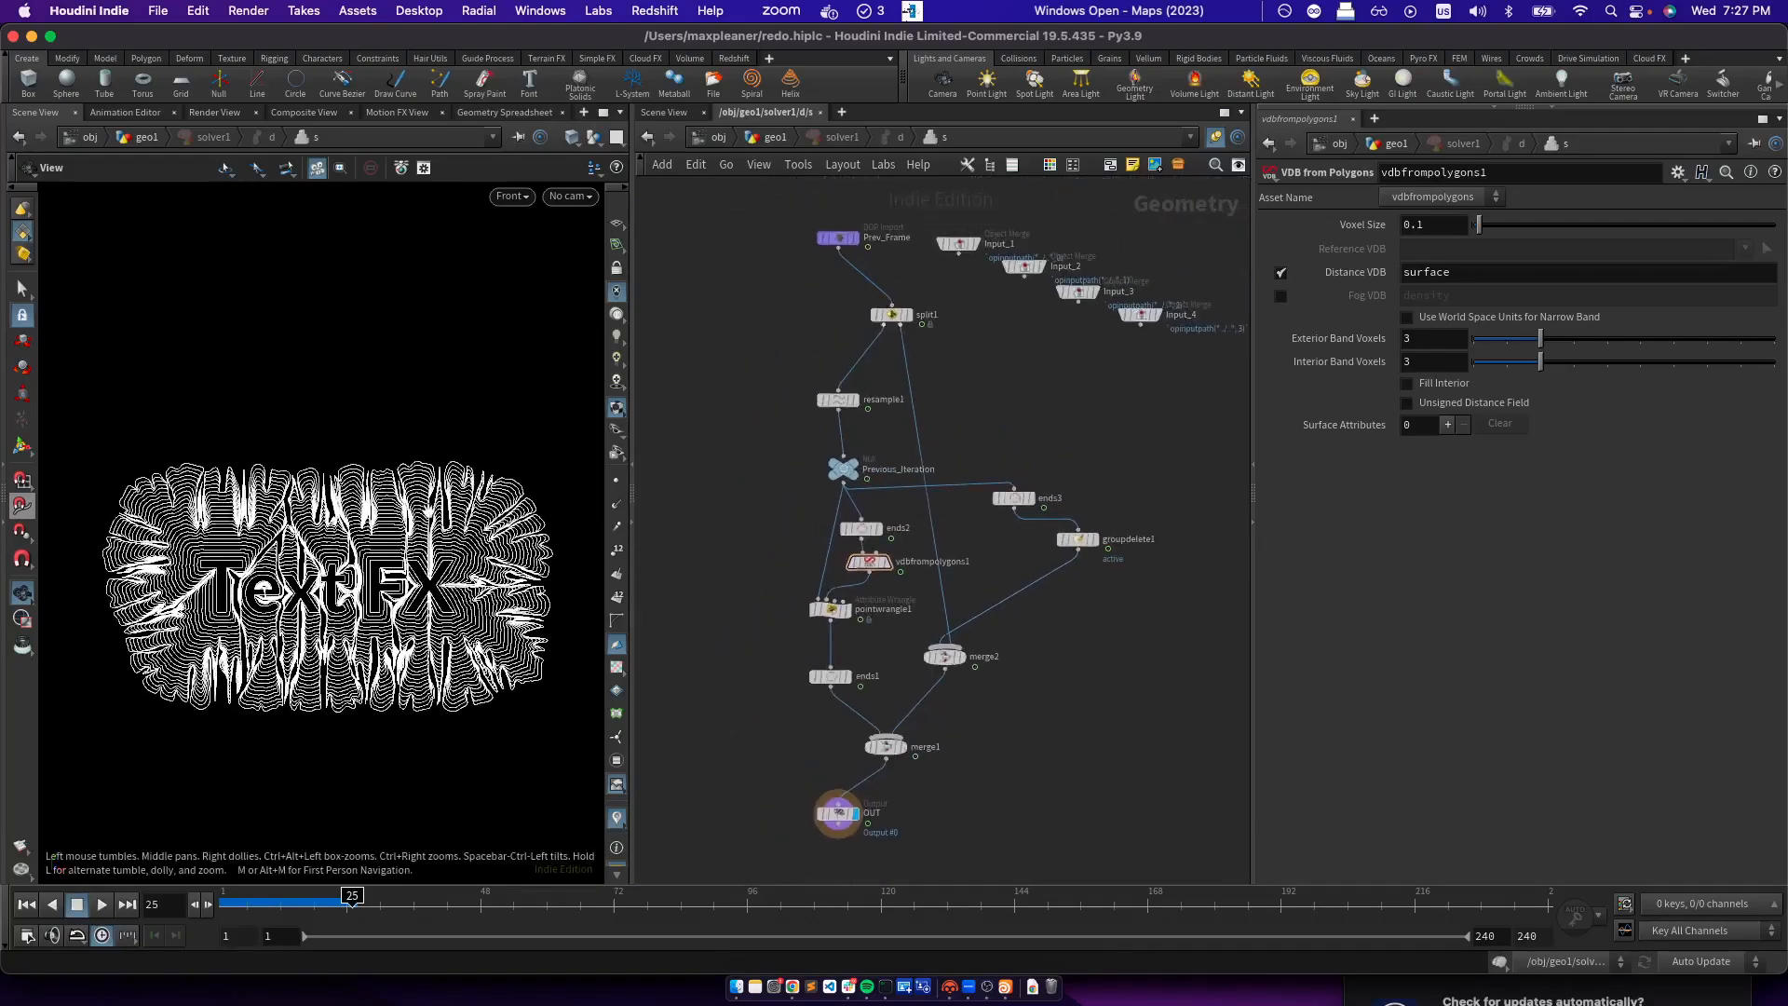
left_click_drag(281, 894, 346, 920)
scroll(1004, 667, "up", 3)
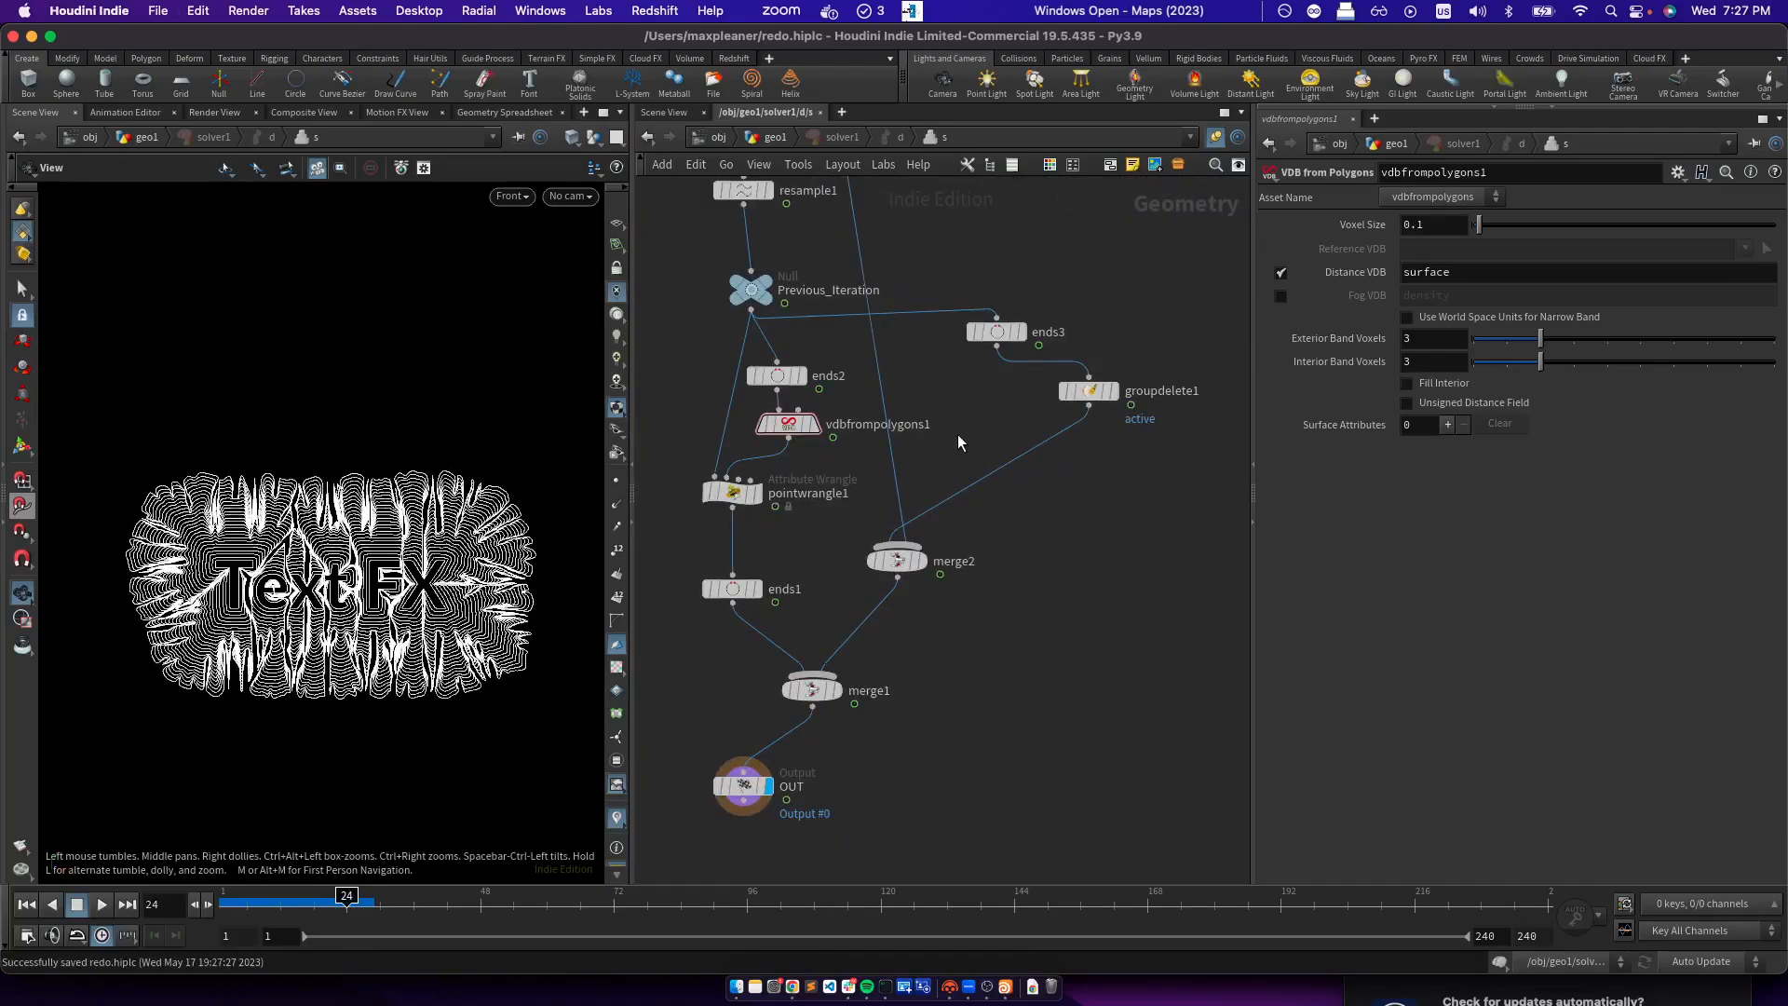
scroll(971, 578, "down", 2)
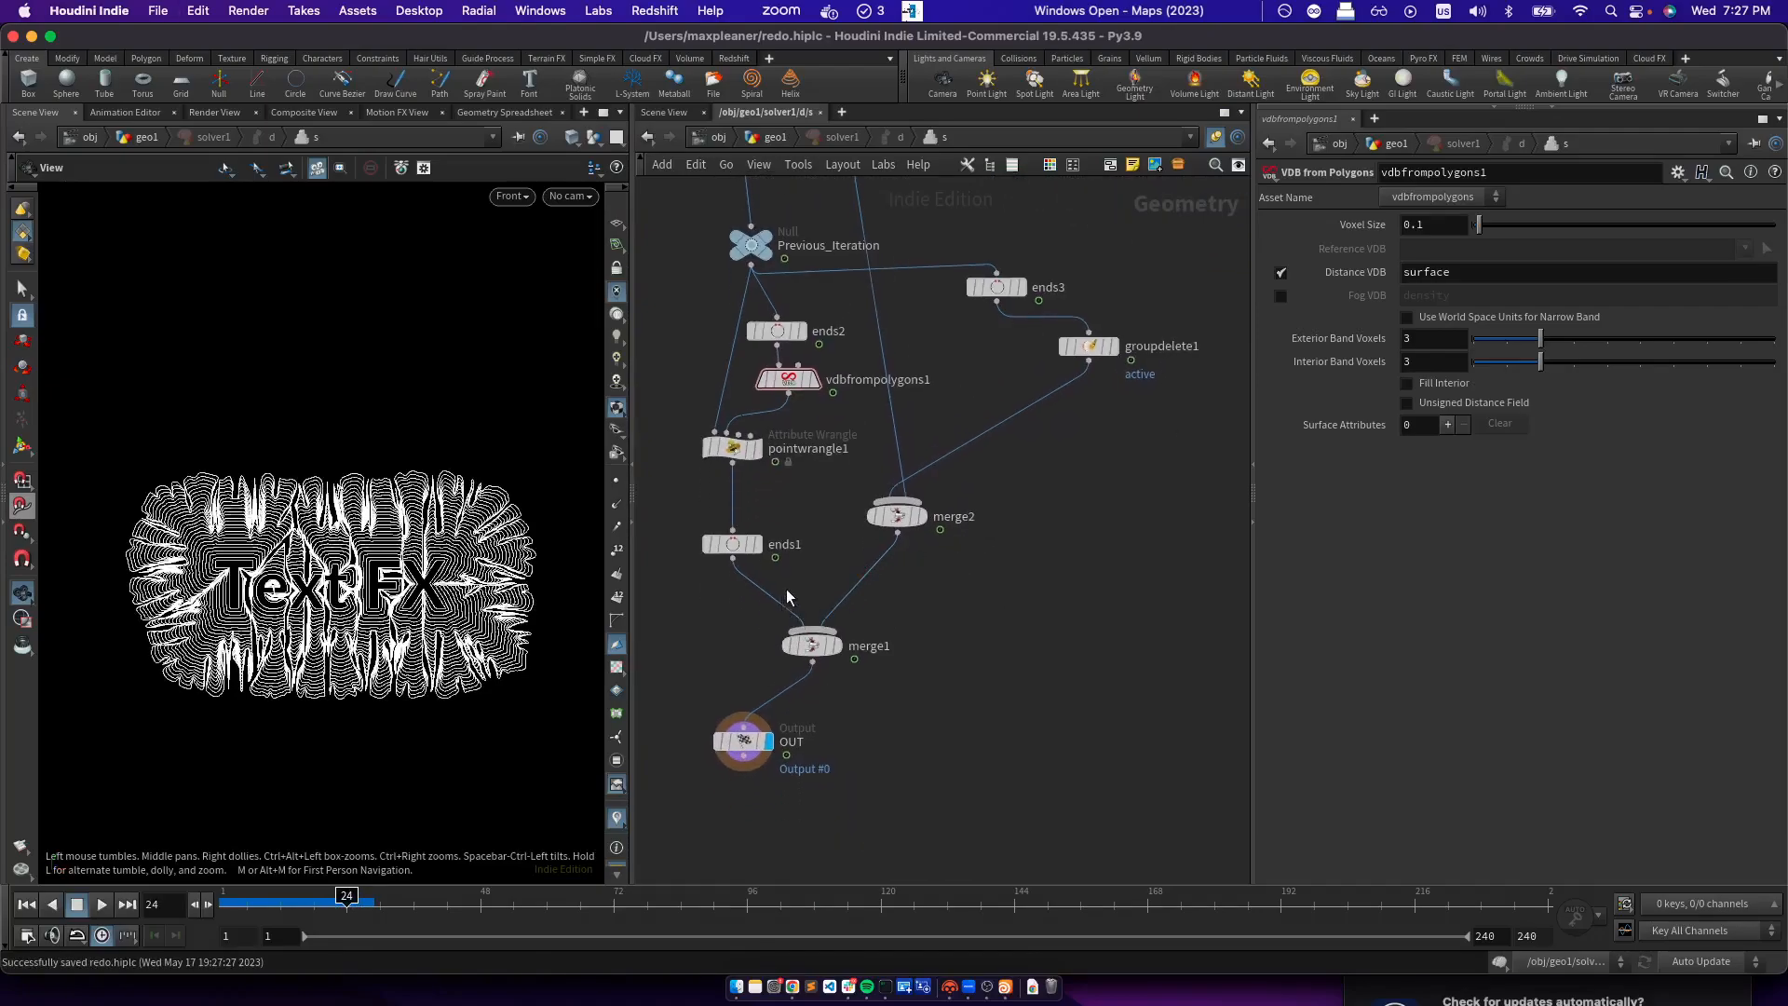
Return to the geo1 network and display the output of solver1
left_click(772, 138)
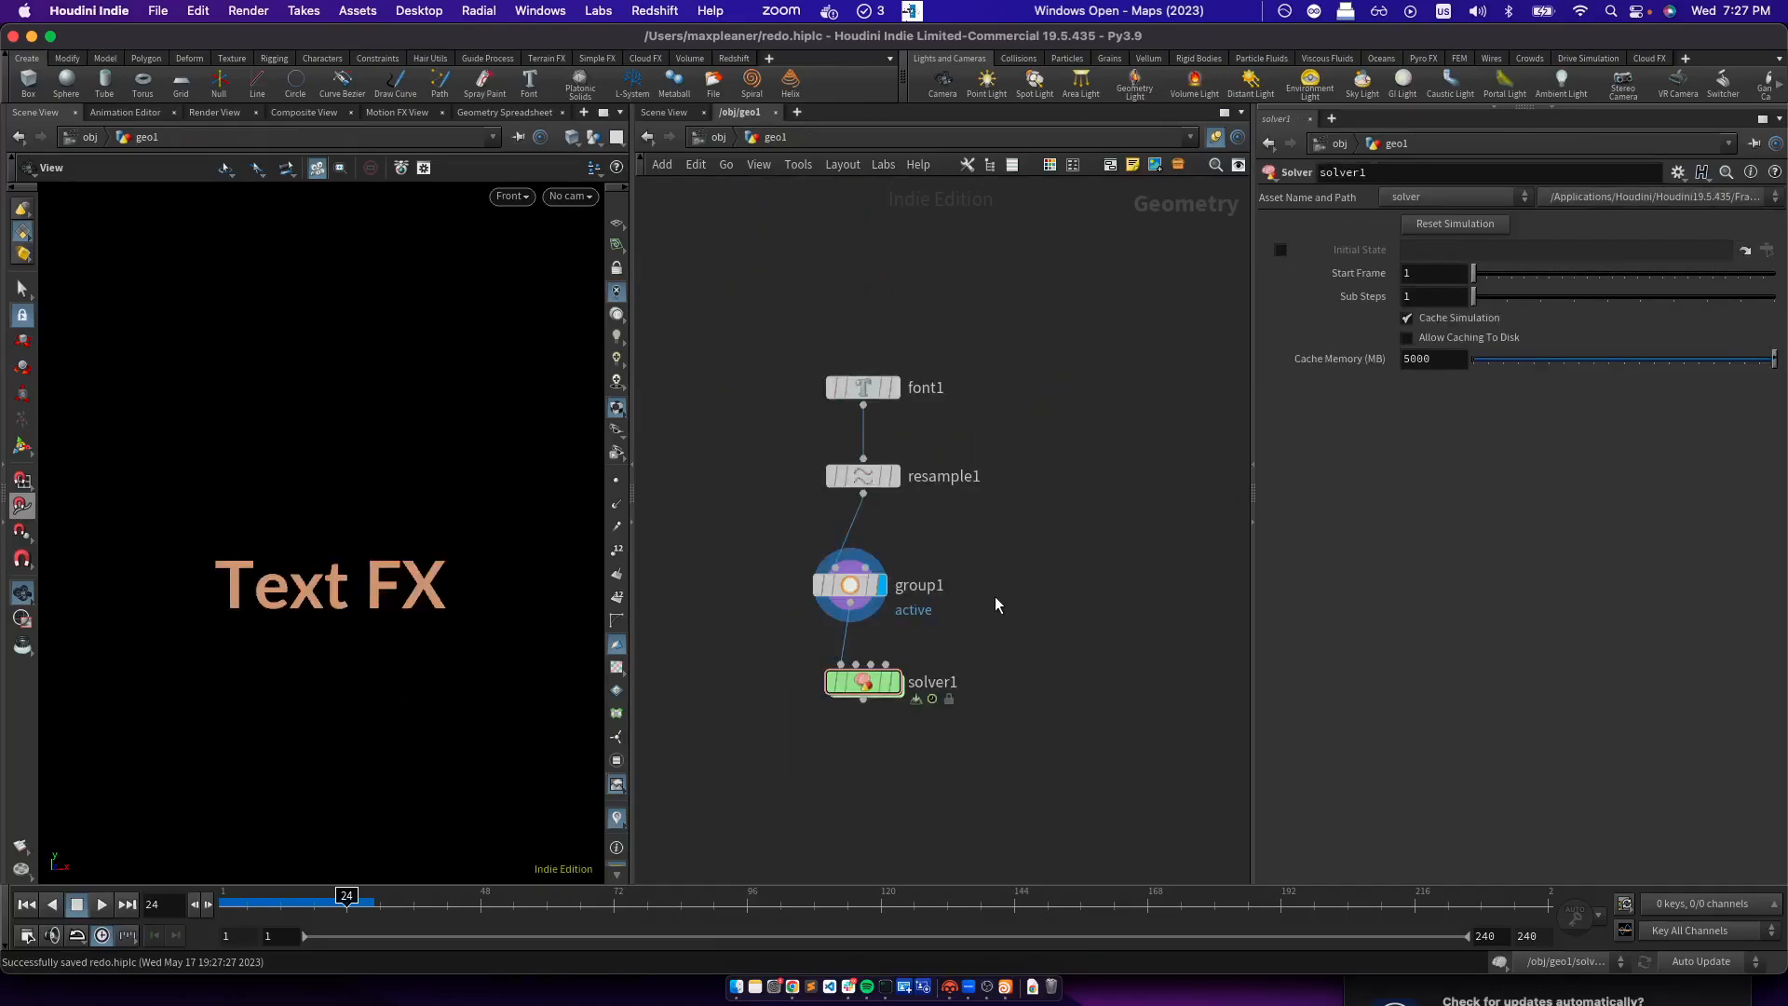
scroll(996, 605, "down", 3)
mouse_move(873, 448)
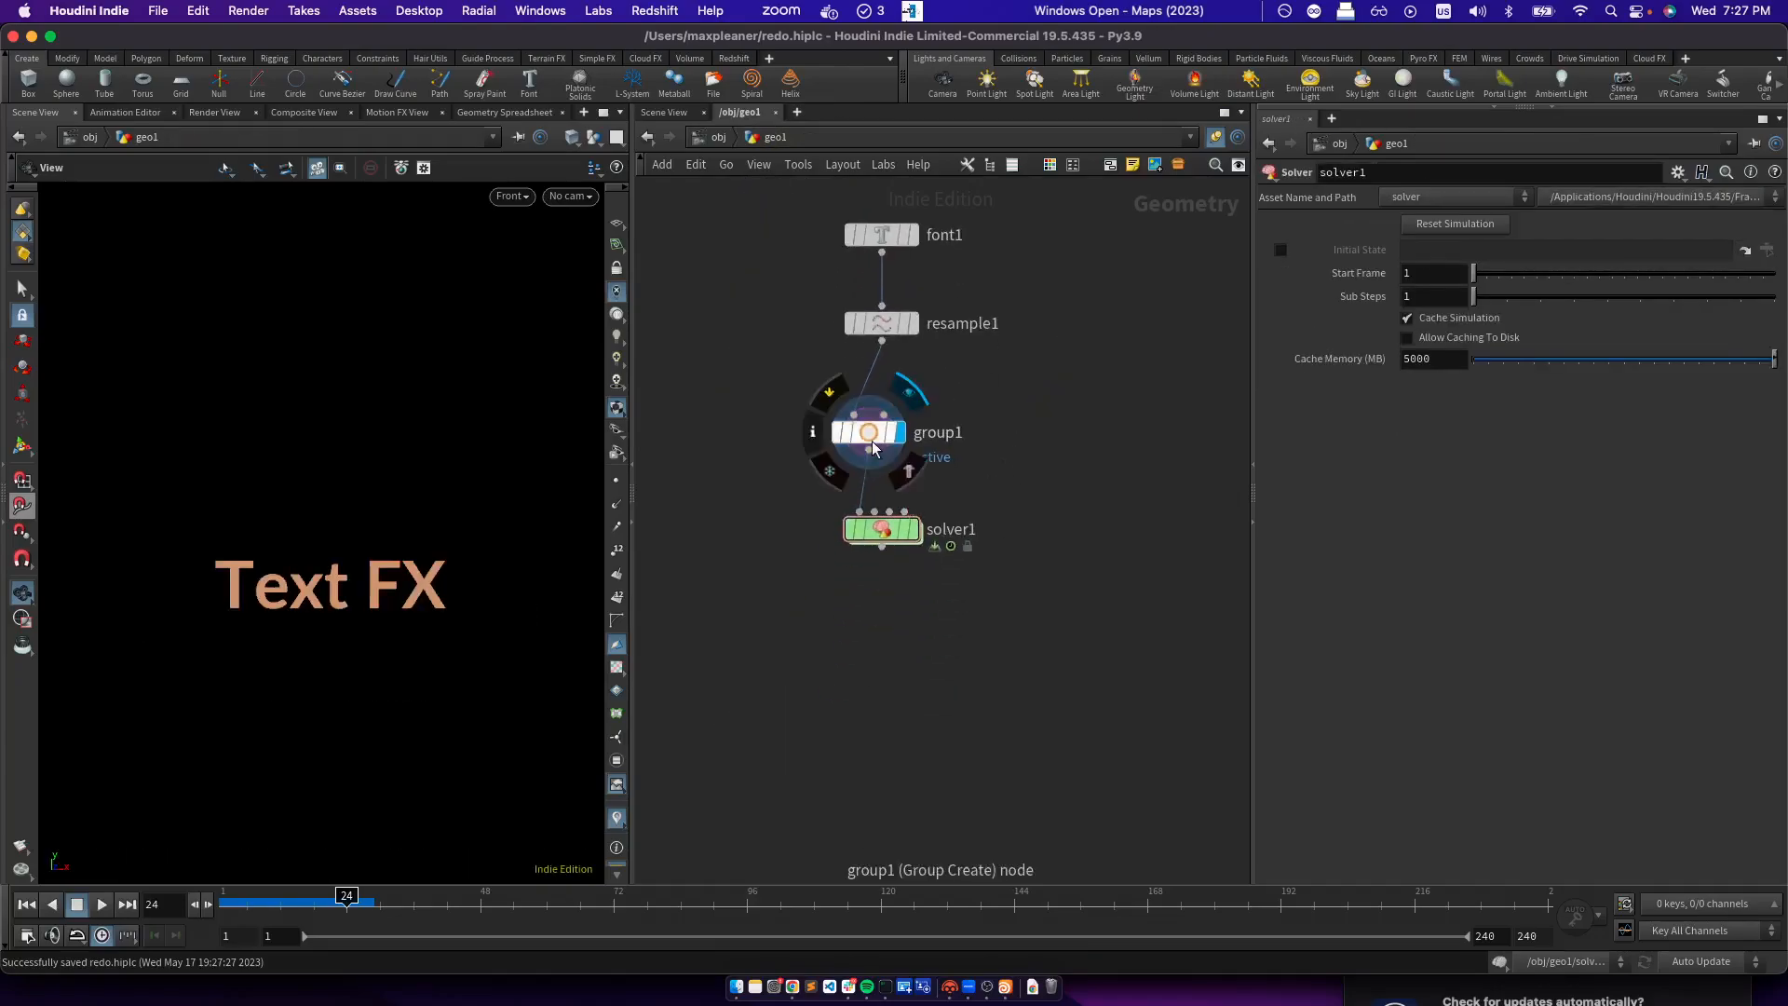
mouse_move(885, 522)
left_click(920, 492)
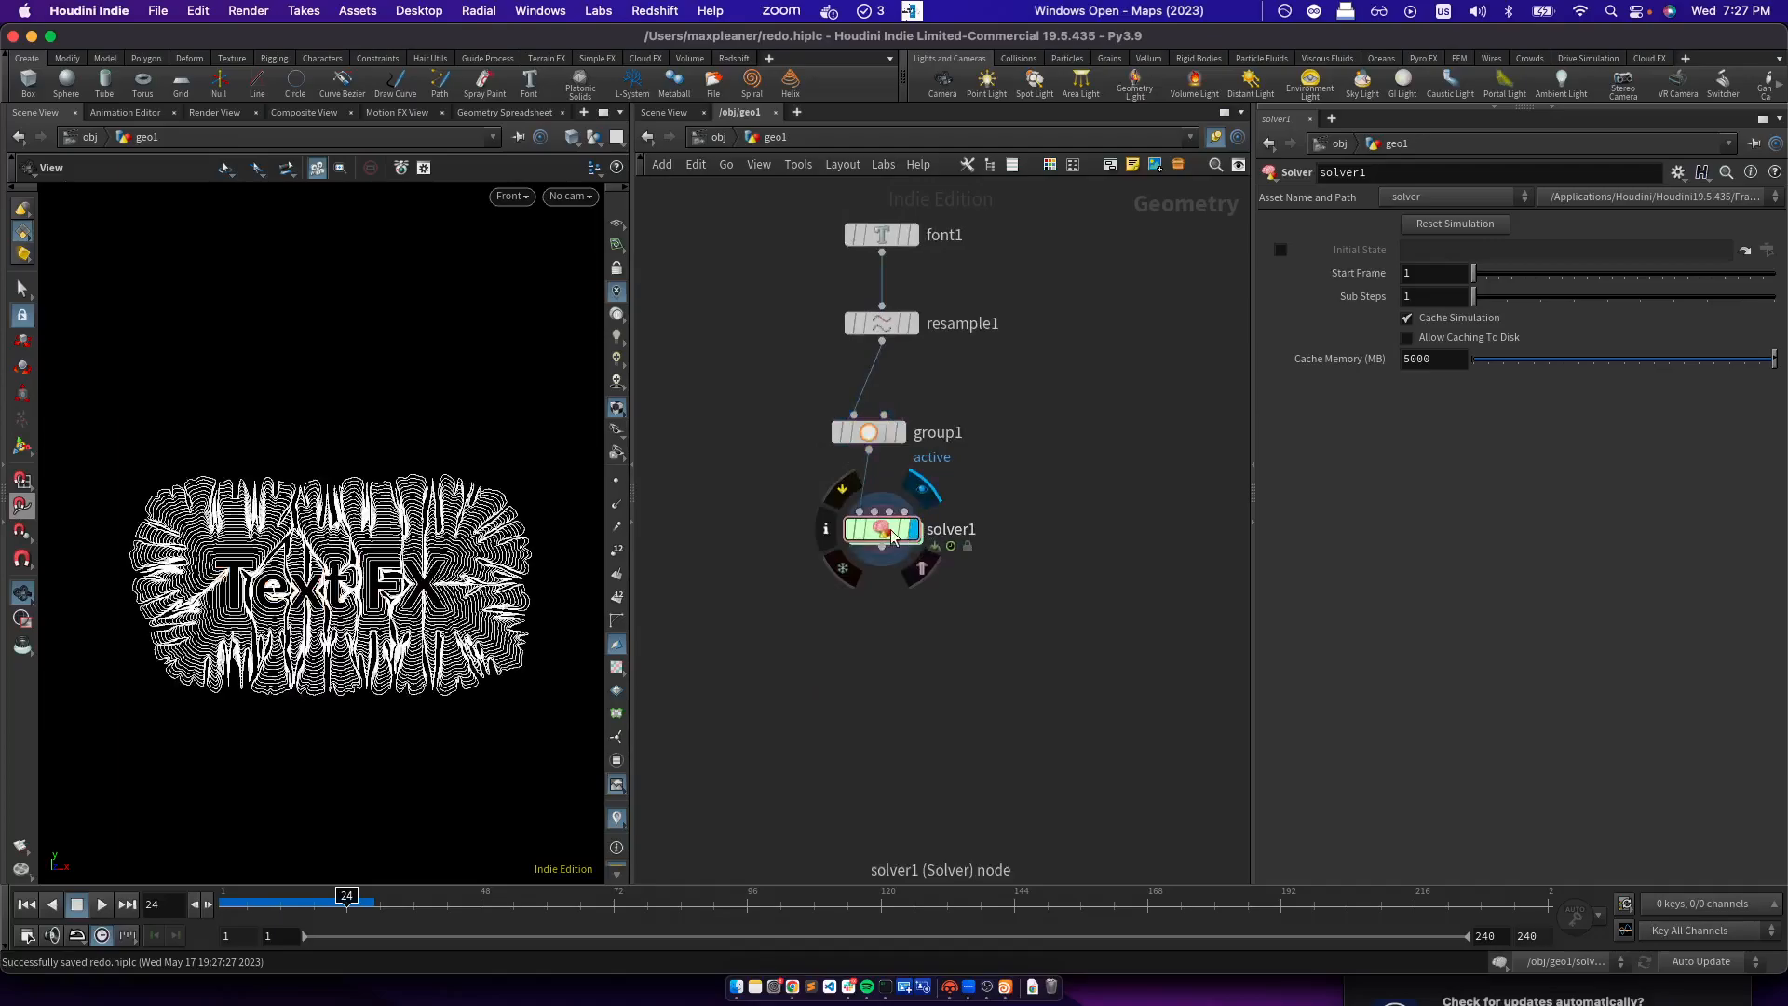
Try adding a For-Each Connected Piece loop after solver1 and display the output of its end block
key("Tab")
type("for each con")
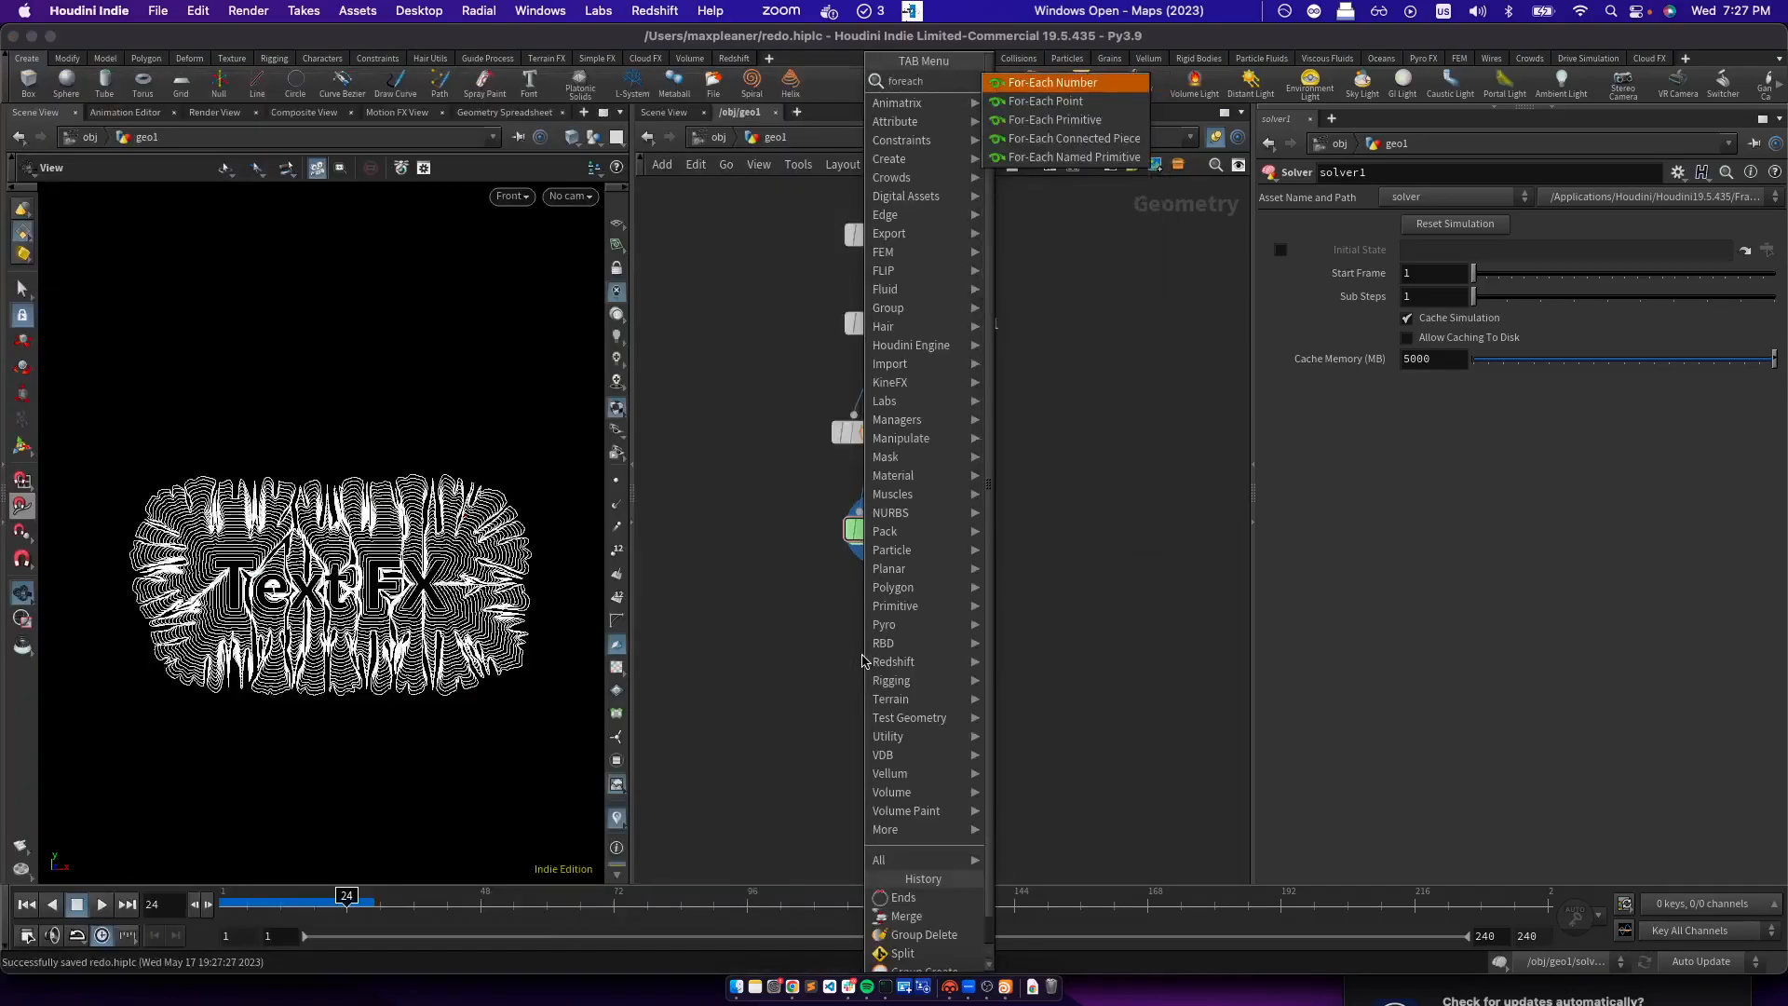
key("Return")
left_click(863, 656)
left_click_drag(868, 634, 893, 569)
middle_click_drag(1086, 631, 1145, 409)
mouse_move(940, 658)
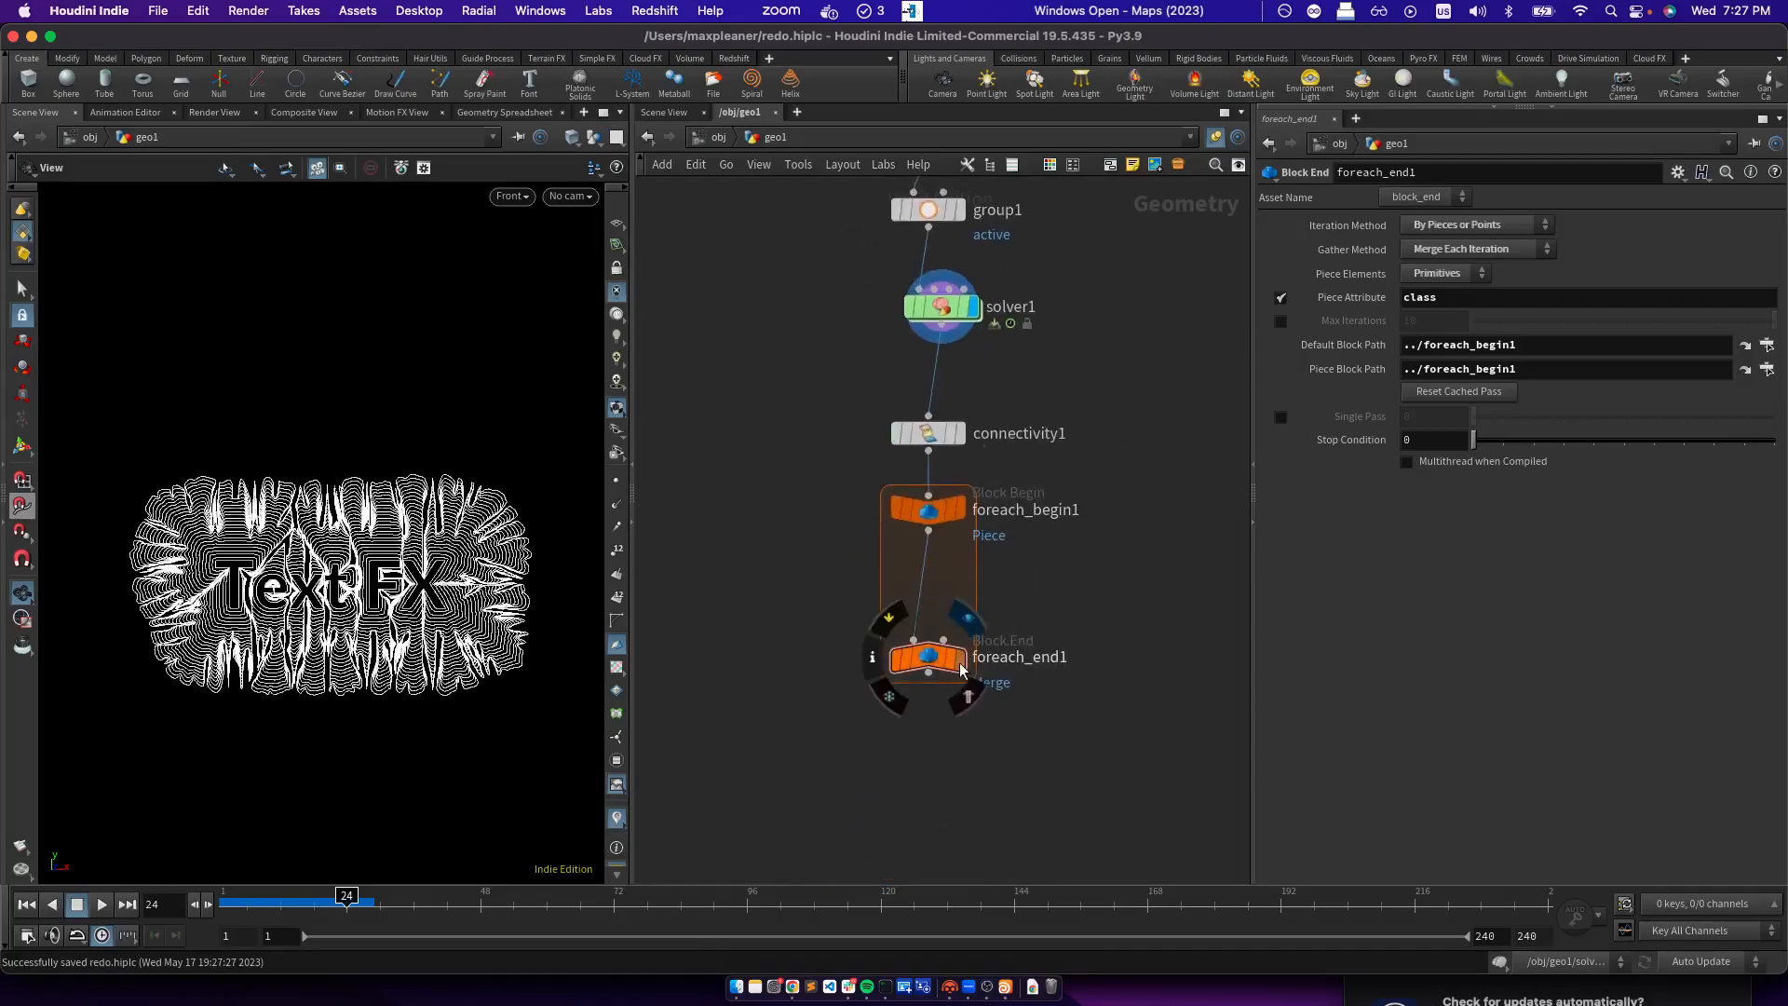
left_click(967, 619)
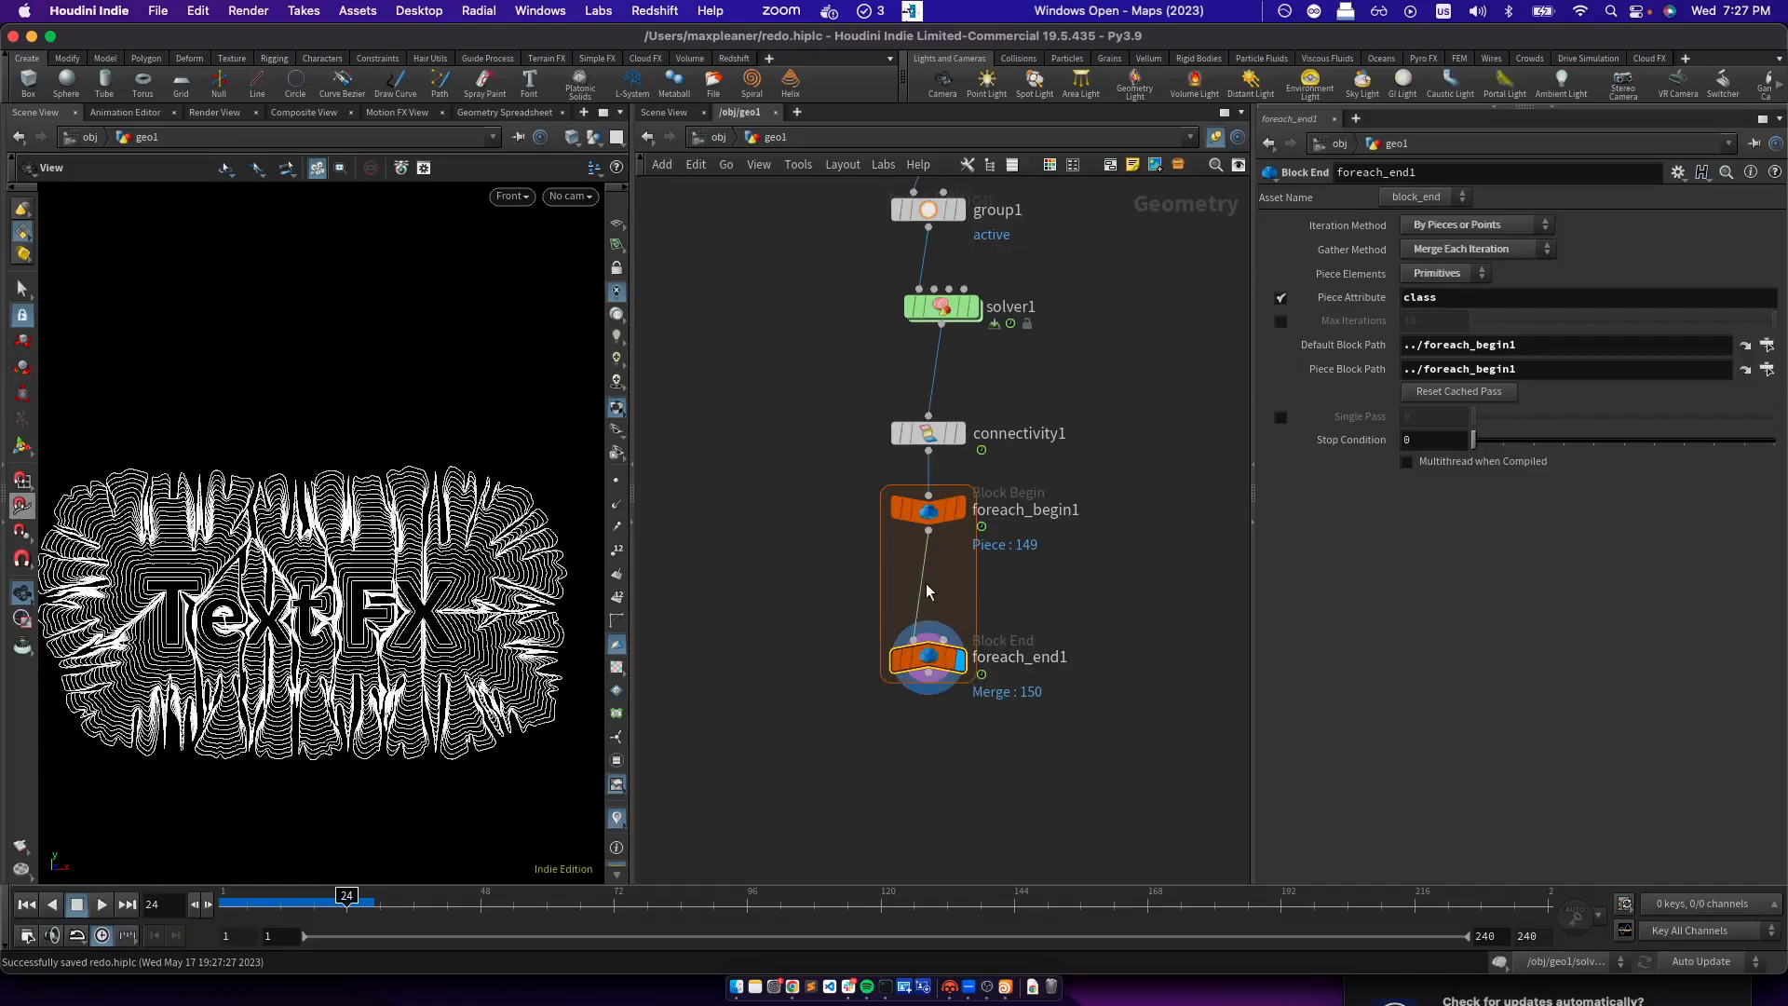
Try inserting a Pack node between foreach_begin1 and foreach_end1 in the loop
key("Tab")
type("pack")
key("Return")
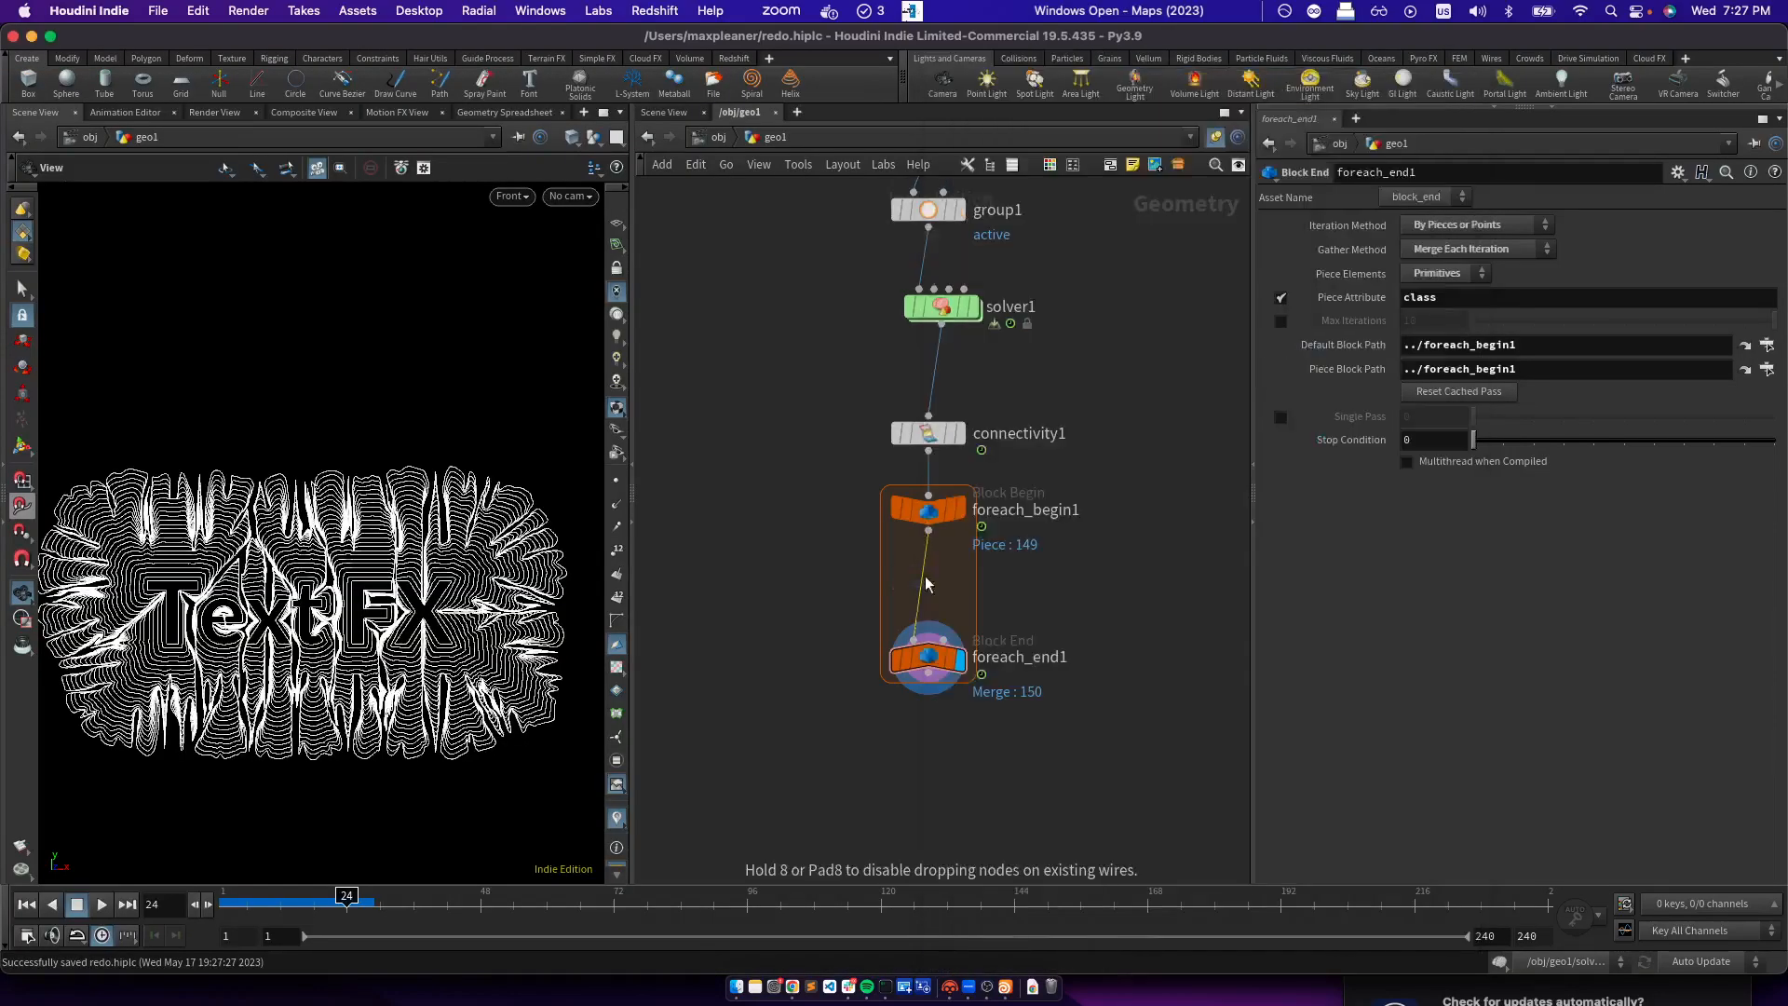
left_click(926, 584)
left_click(928, 665)
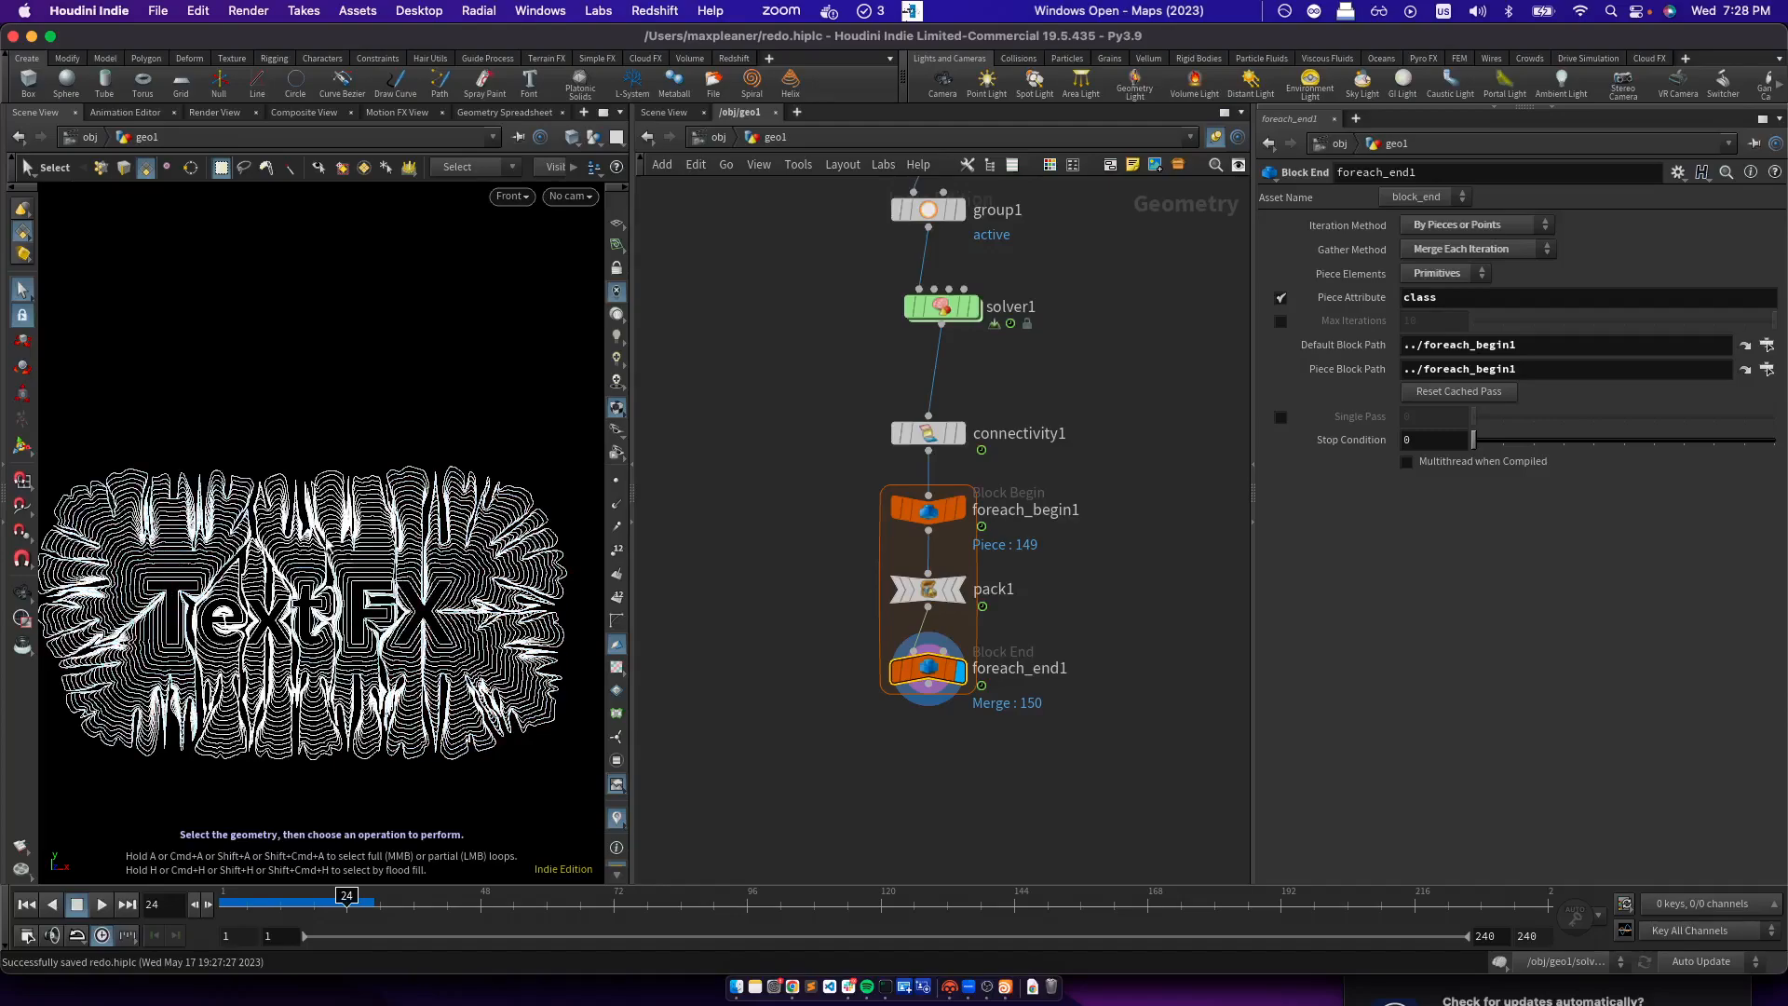
Delete the connectivity, Pack and for-each loop nodes below solver1
key("Escape")
left_click_drag(1124, 740, 894, 427)
key("Delete")
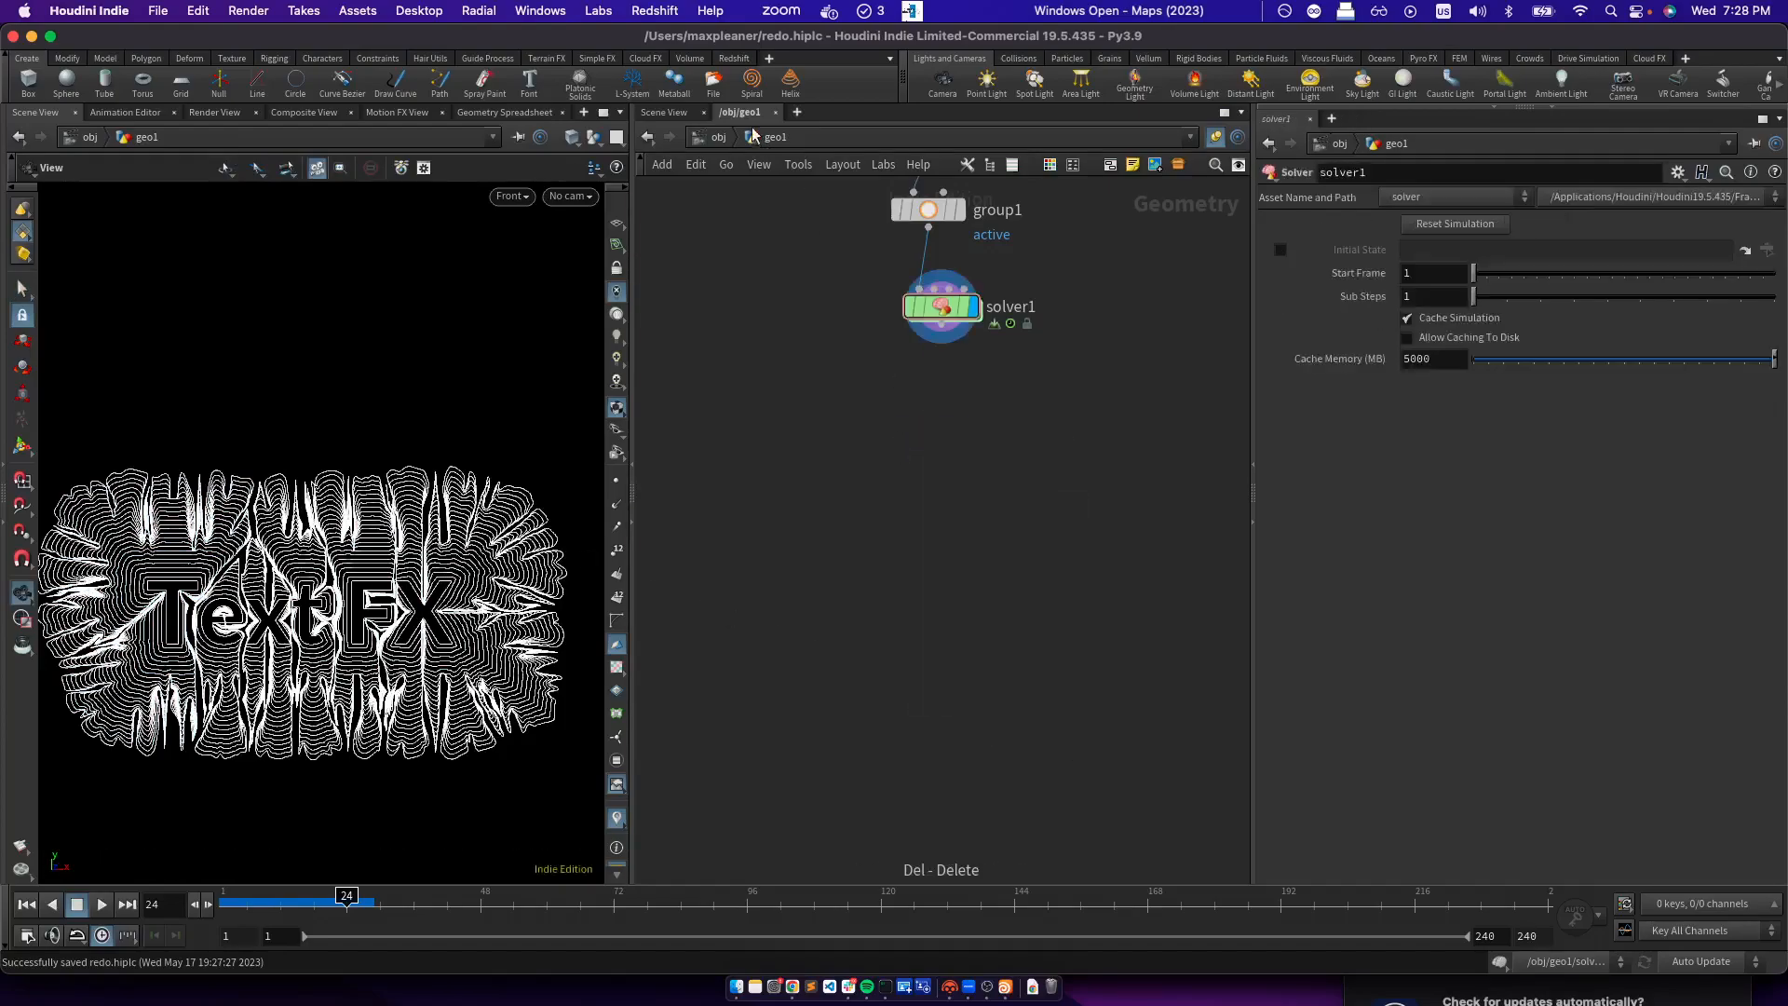
Go back inside solver1's inner network and show the parameters of pointwrangle1
left_click(718, 138)
double_click(862, 564)
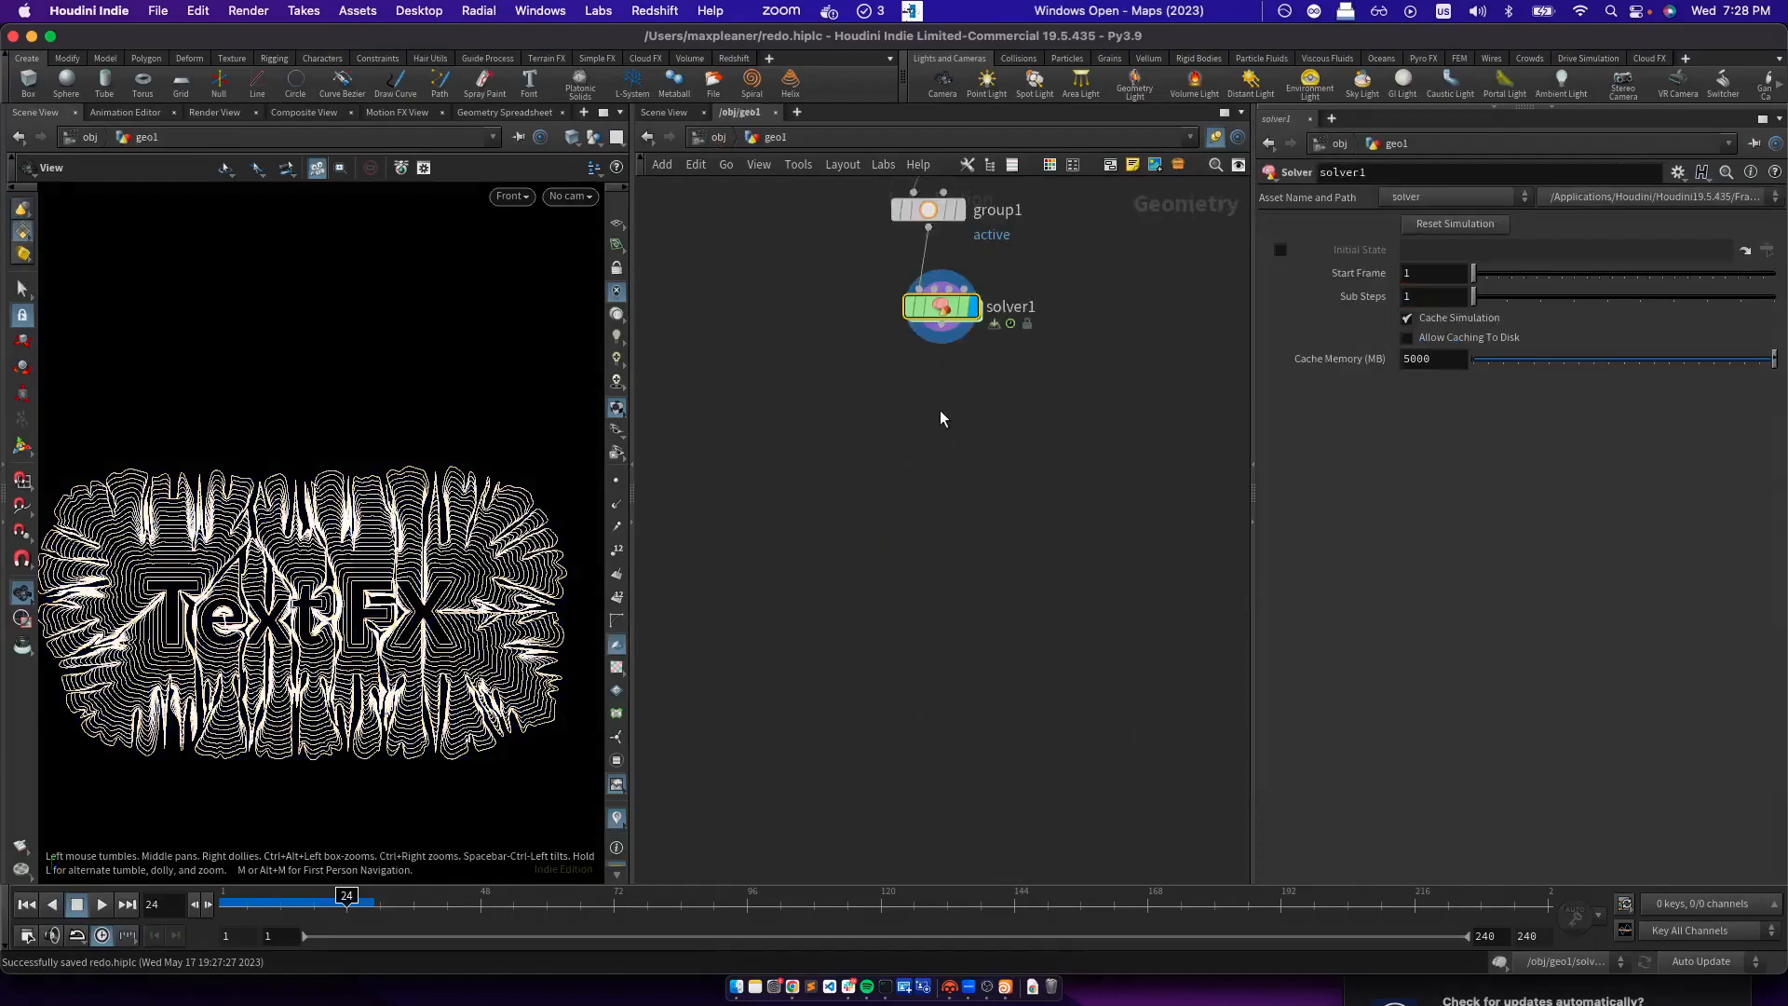
double_click(915, 407)
middle_click_drag(916, 650, 974, 679)
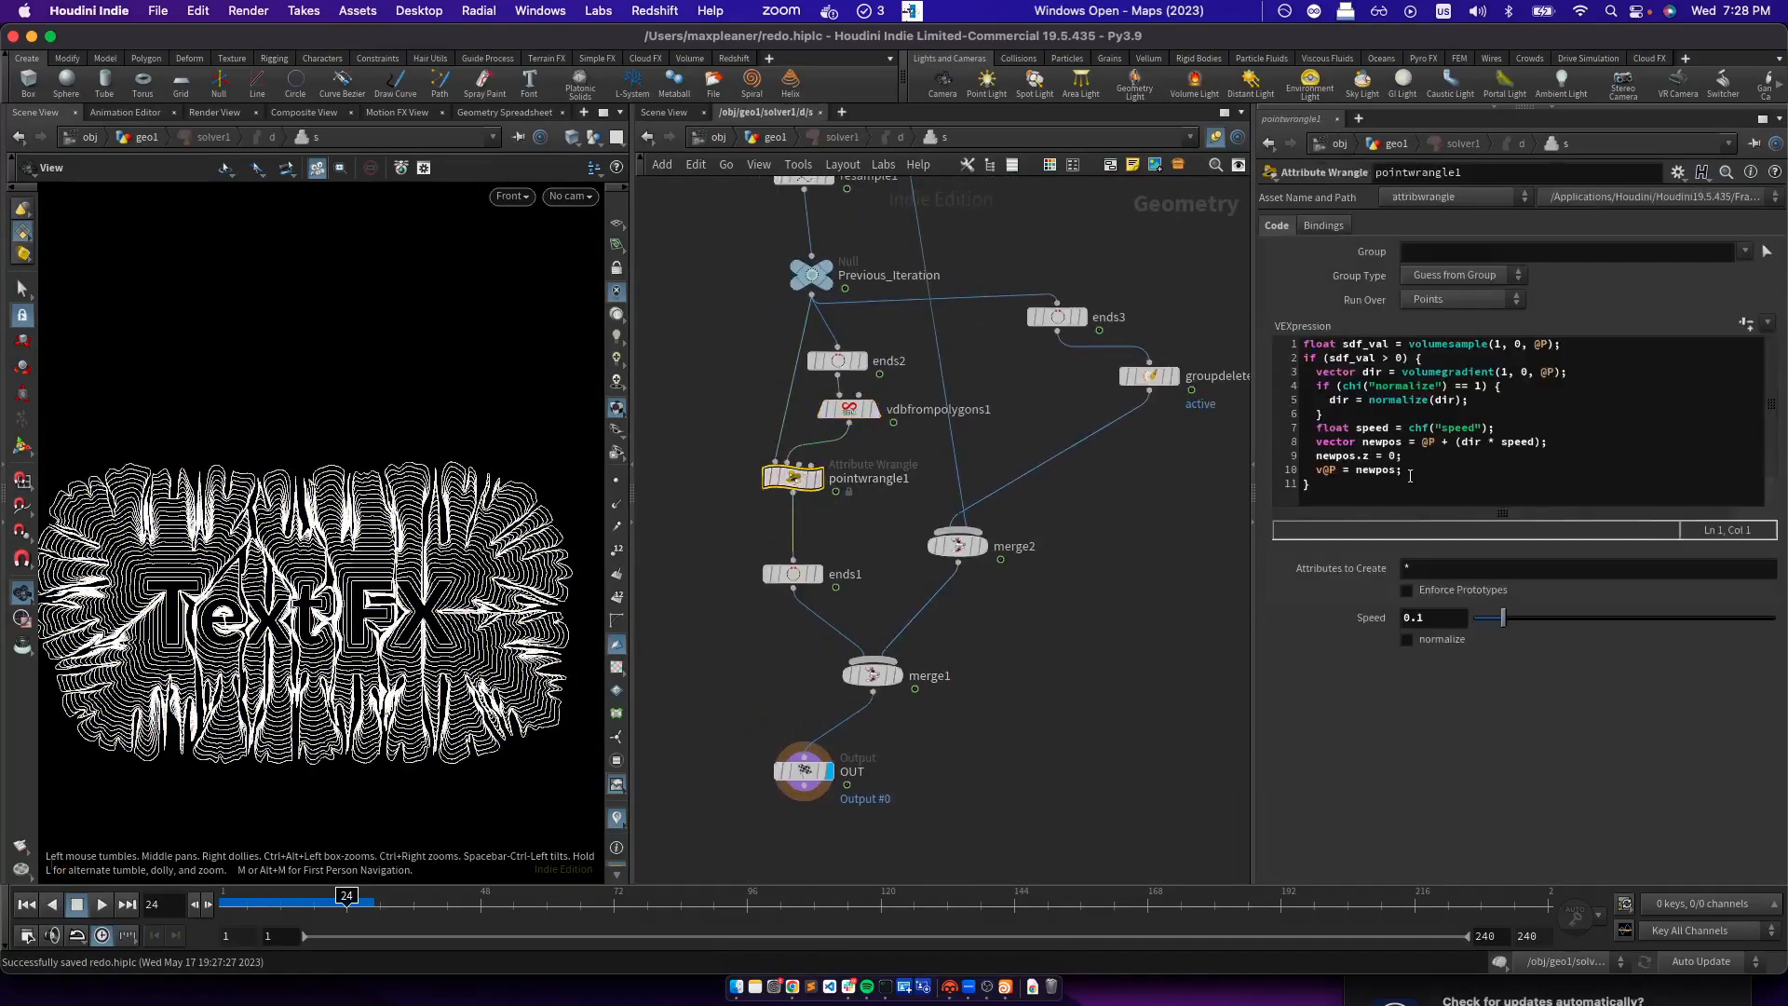
left_click(1402, 486)
key("Return")
key("Return")
type("if chi(\"")
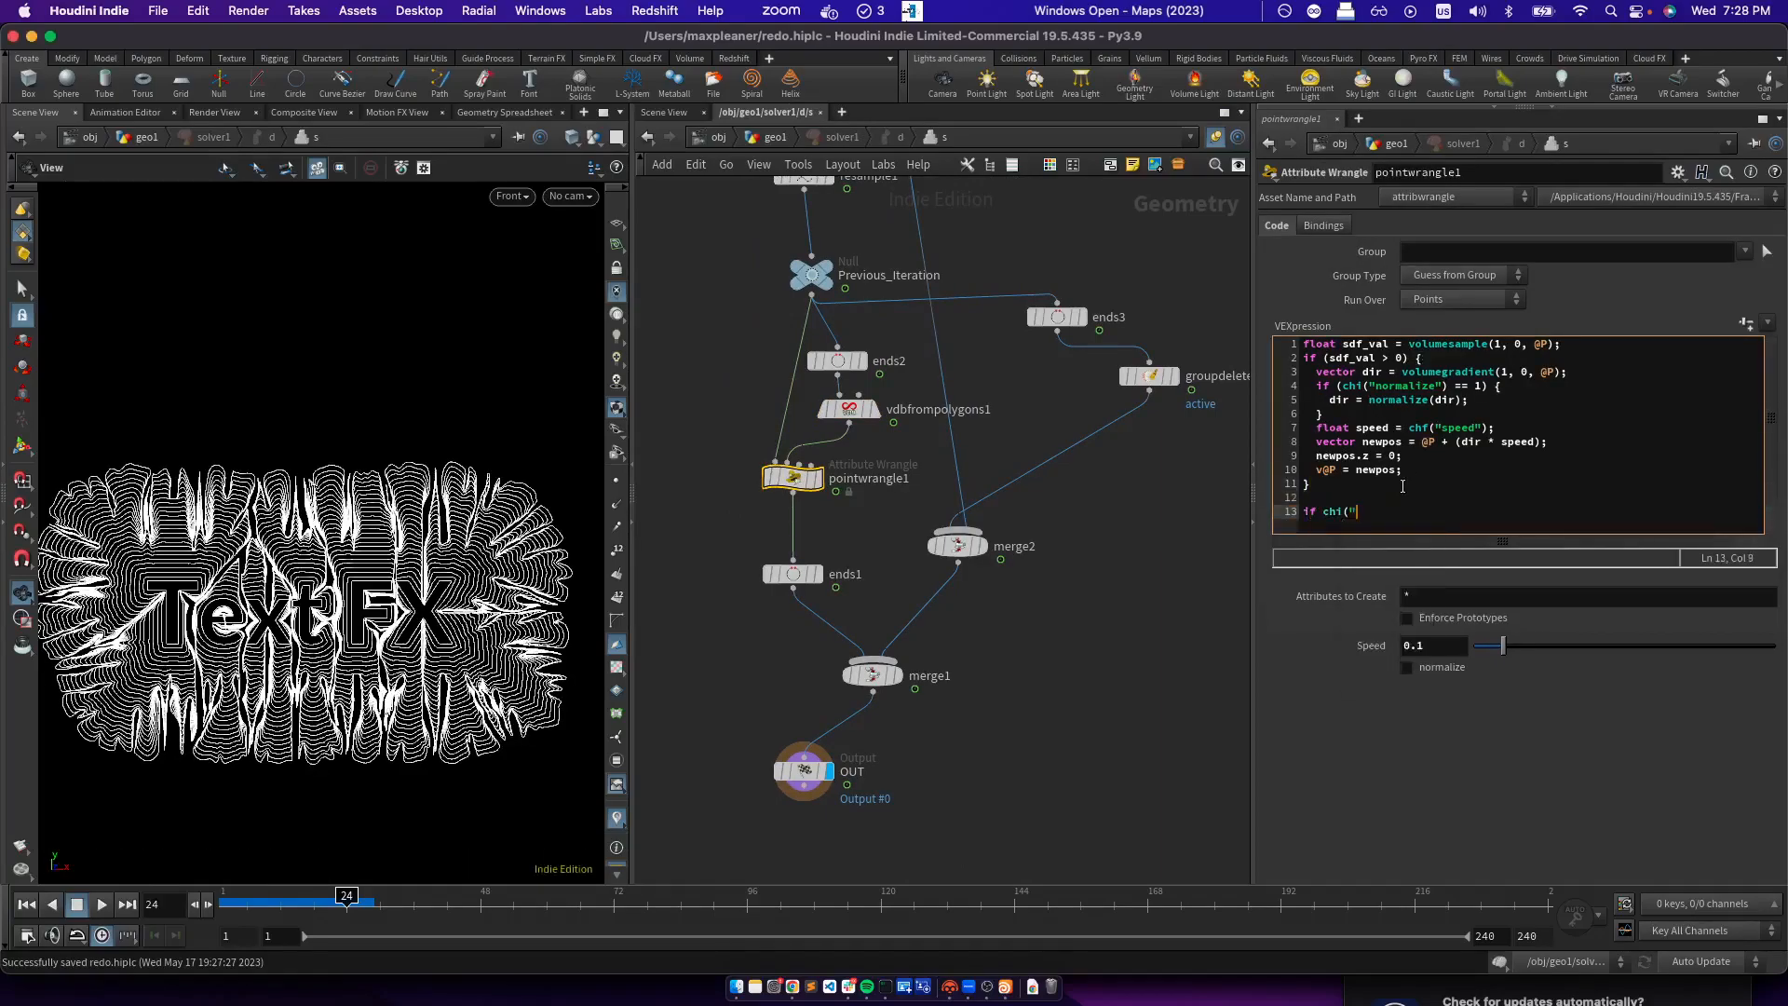
key("BackSpace")
key("BackSpace")
key("BackSpace")
key("BackSpace")
type(")")
type("chi(\"r")
type("andomize_color\")) {")
key("Return")
type("}")
key("Left")
key("Return")
key("Up")
type("@Cd = rand($F")
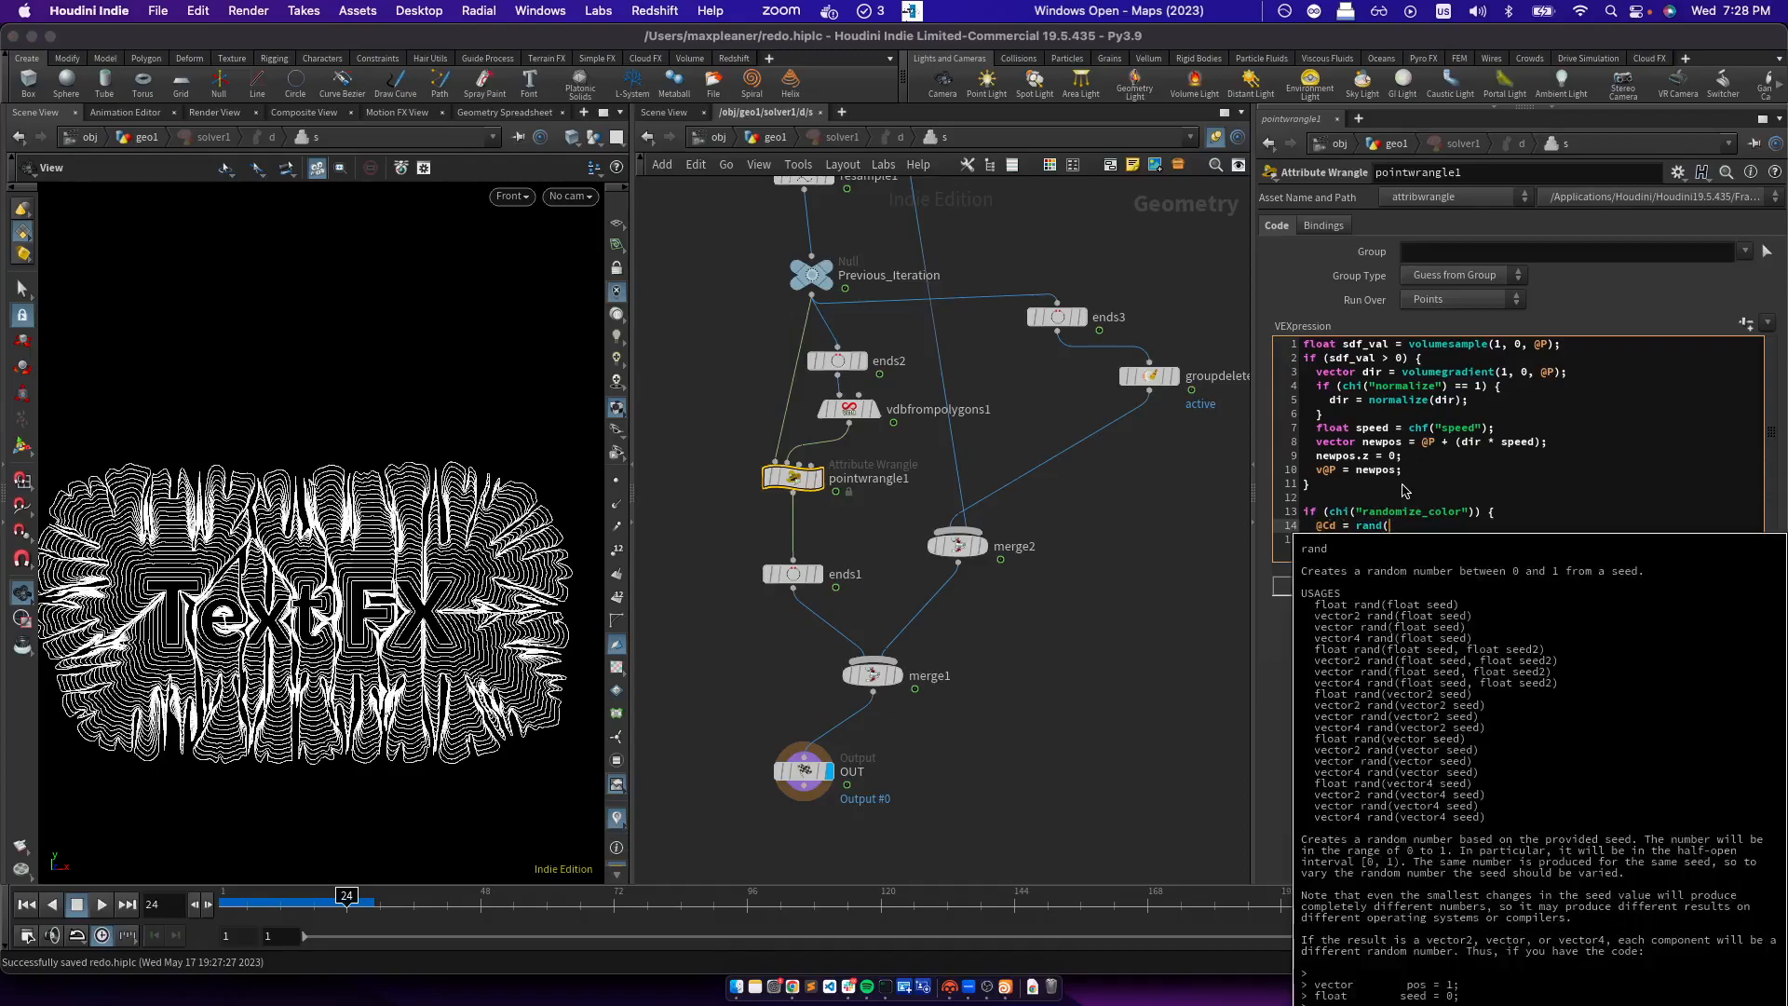
left_click(1124, 672)
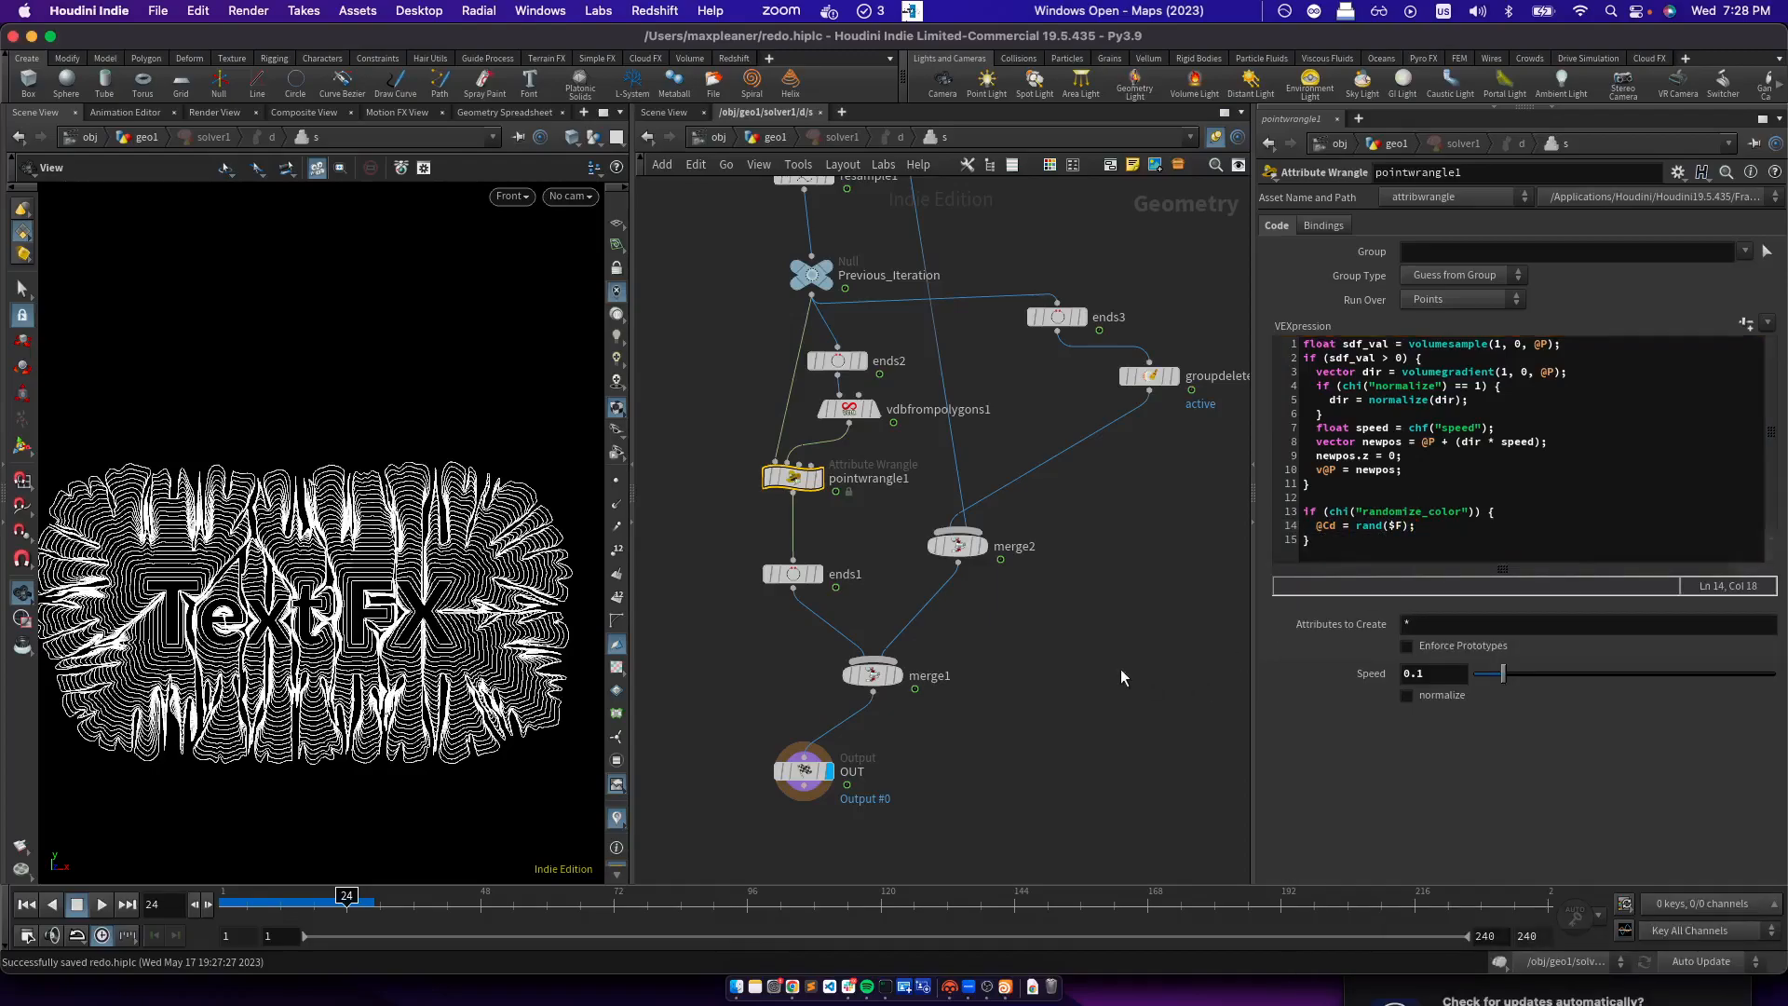
Replay the simulation from the start and generate the Randomize Color parameter from pointwrangle1's code
left_click(229, 903)
left_click(107, 904)
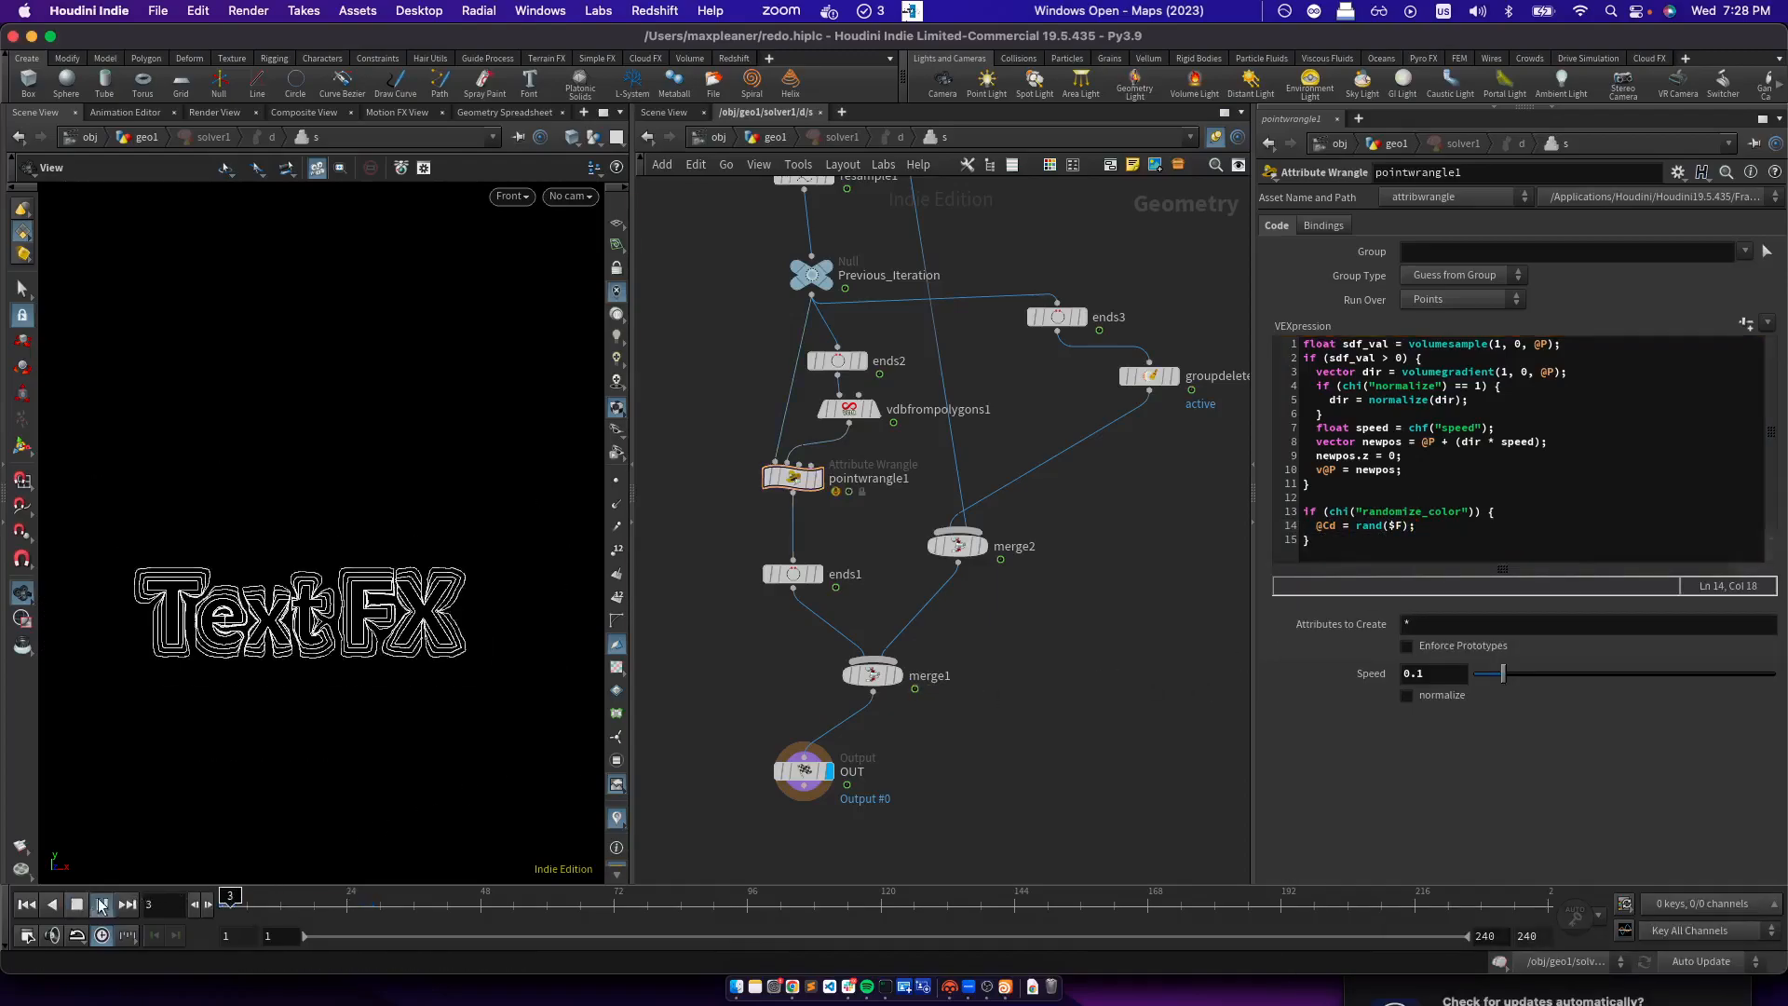
left_click(1743, 324)
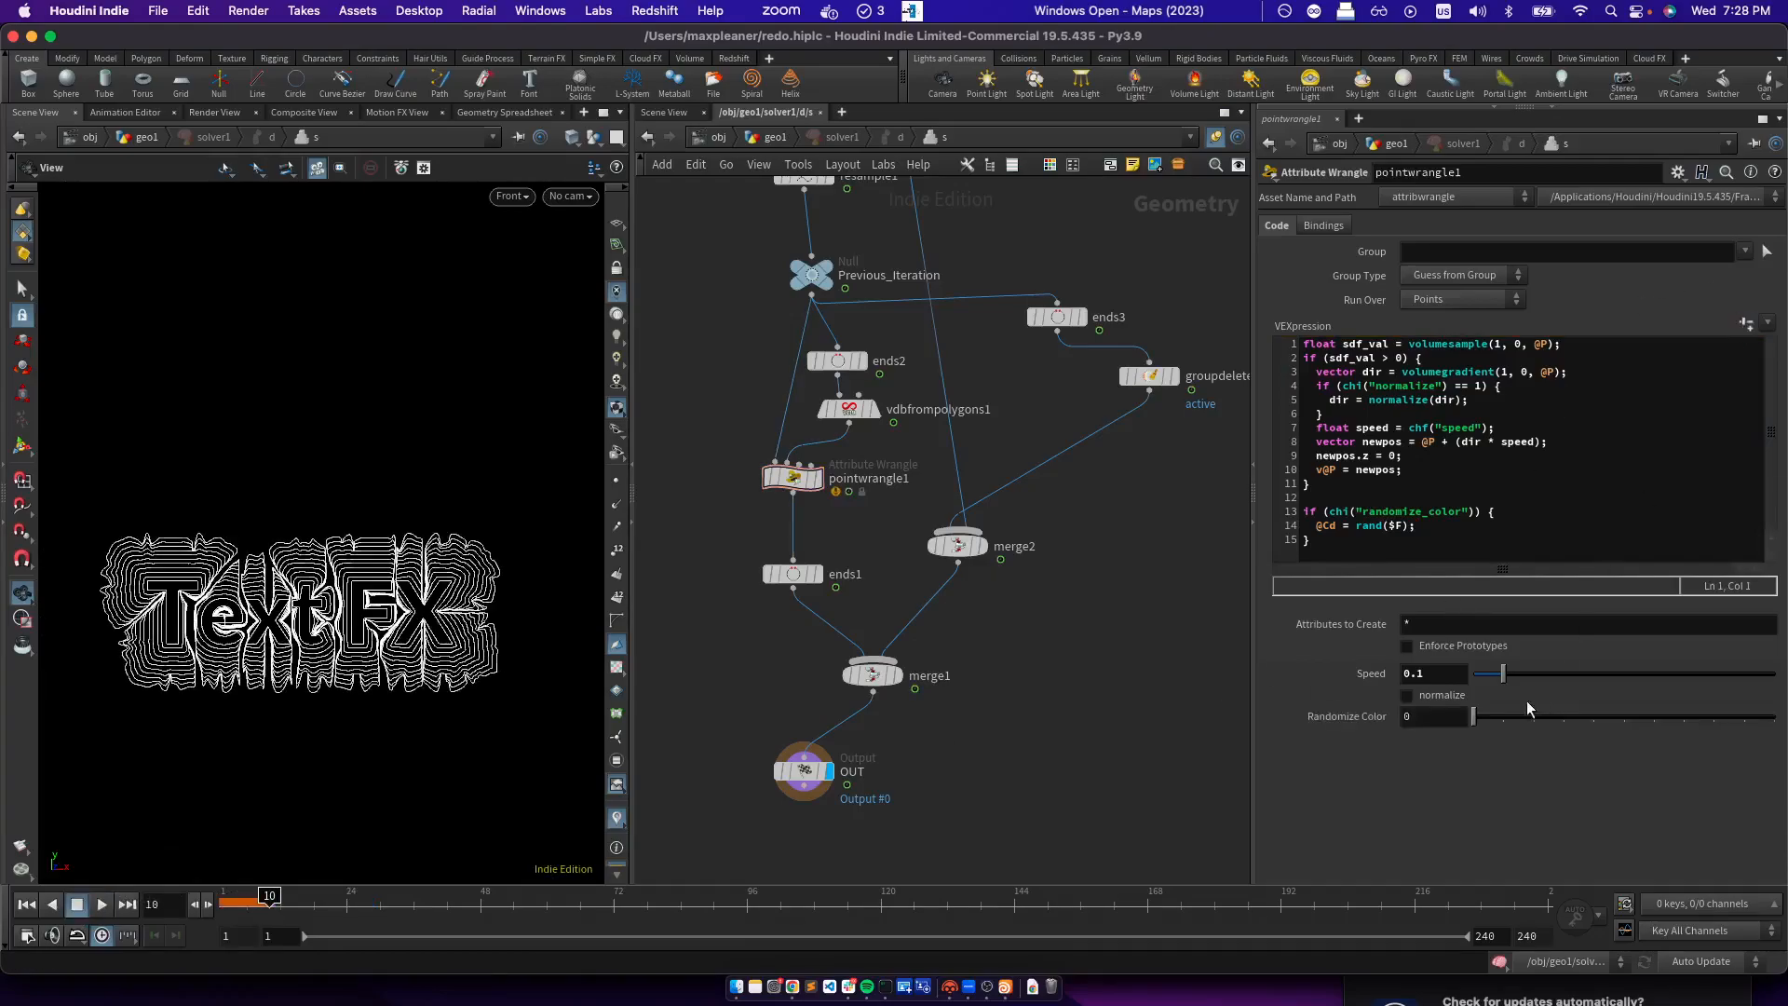
Set pointwrangle1's Randomize Color to 1 and replay the simulation from frame 1 up to frame 35
left_click(229, 904)
left_click(104, 904)
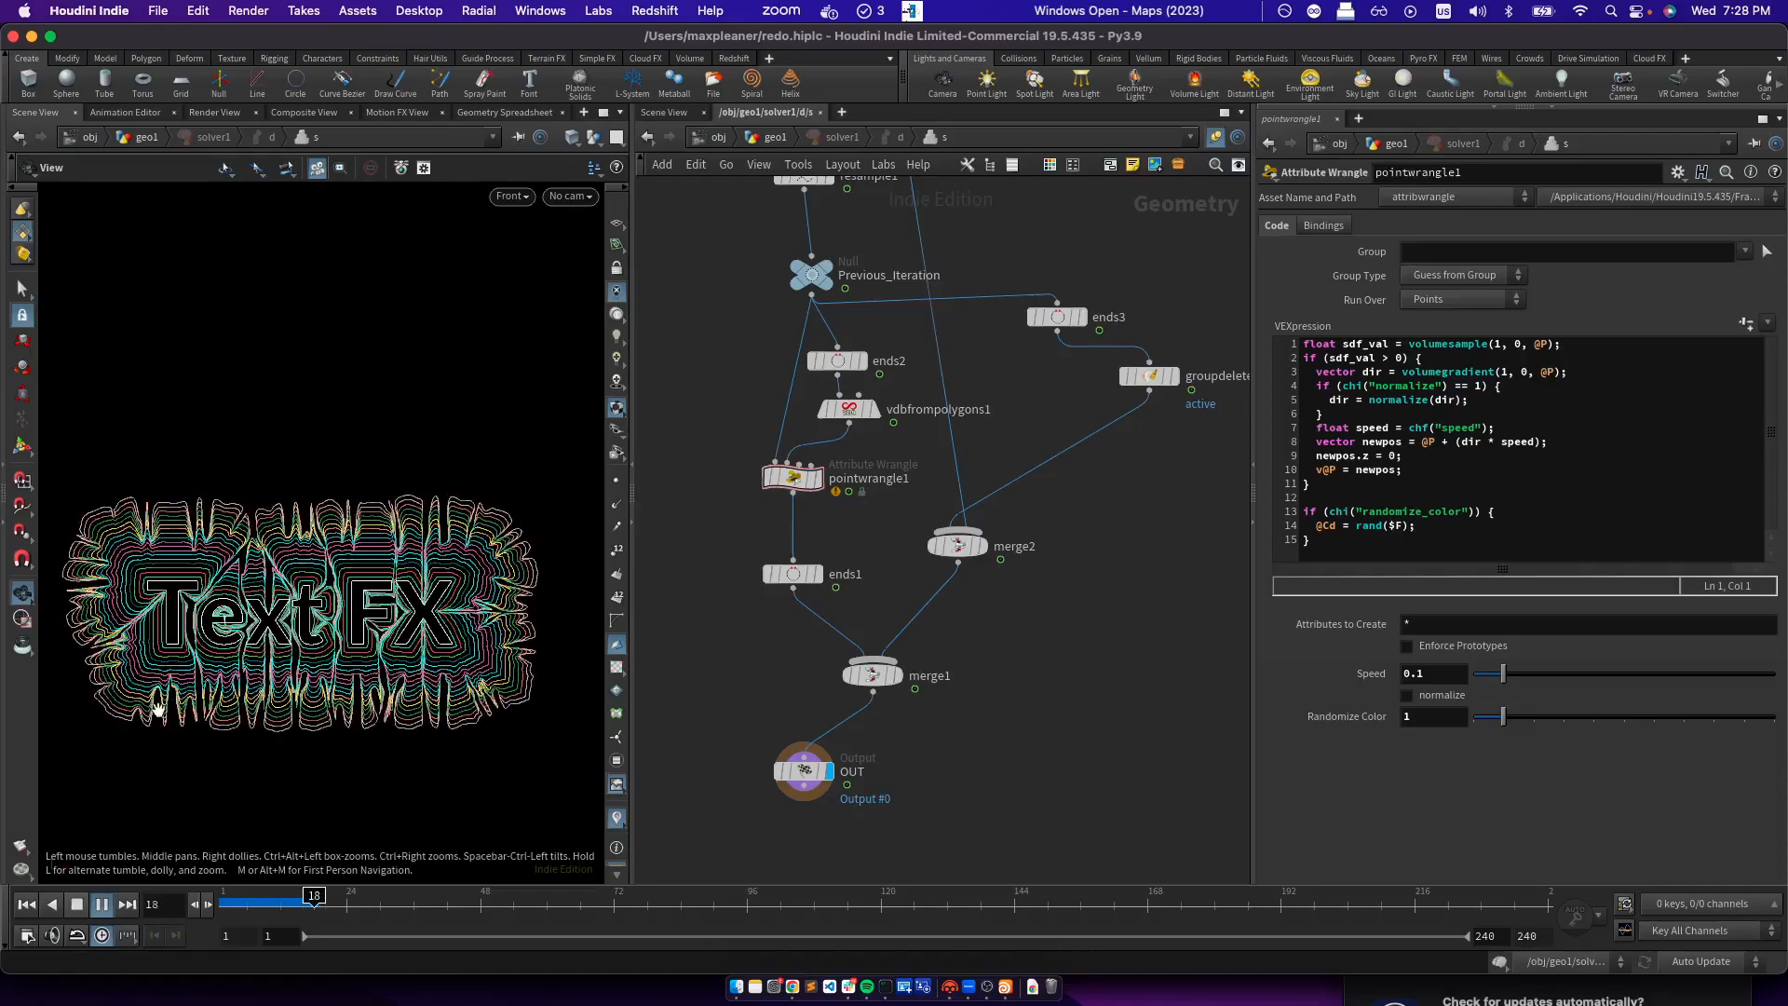
left_click(78, 906)
scroll(225, 533, "up", 5)
scroll(284, 577, "down", 8)
middle_click_drag(314, 615, 316, 580)
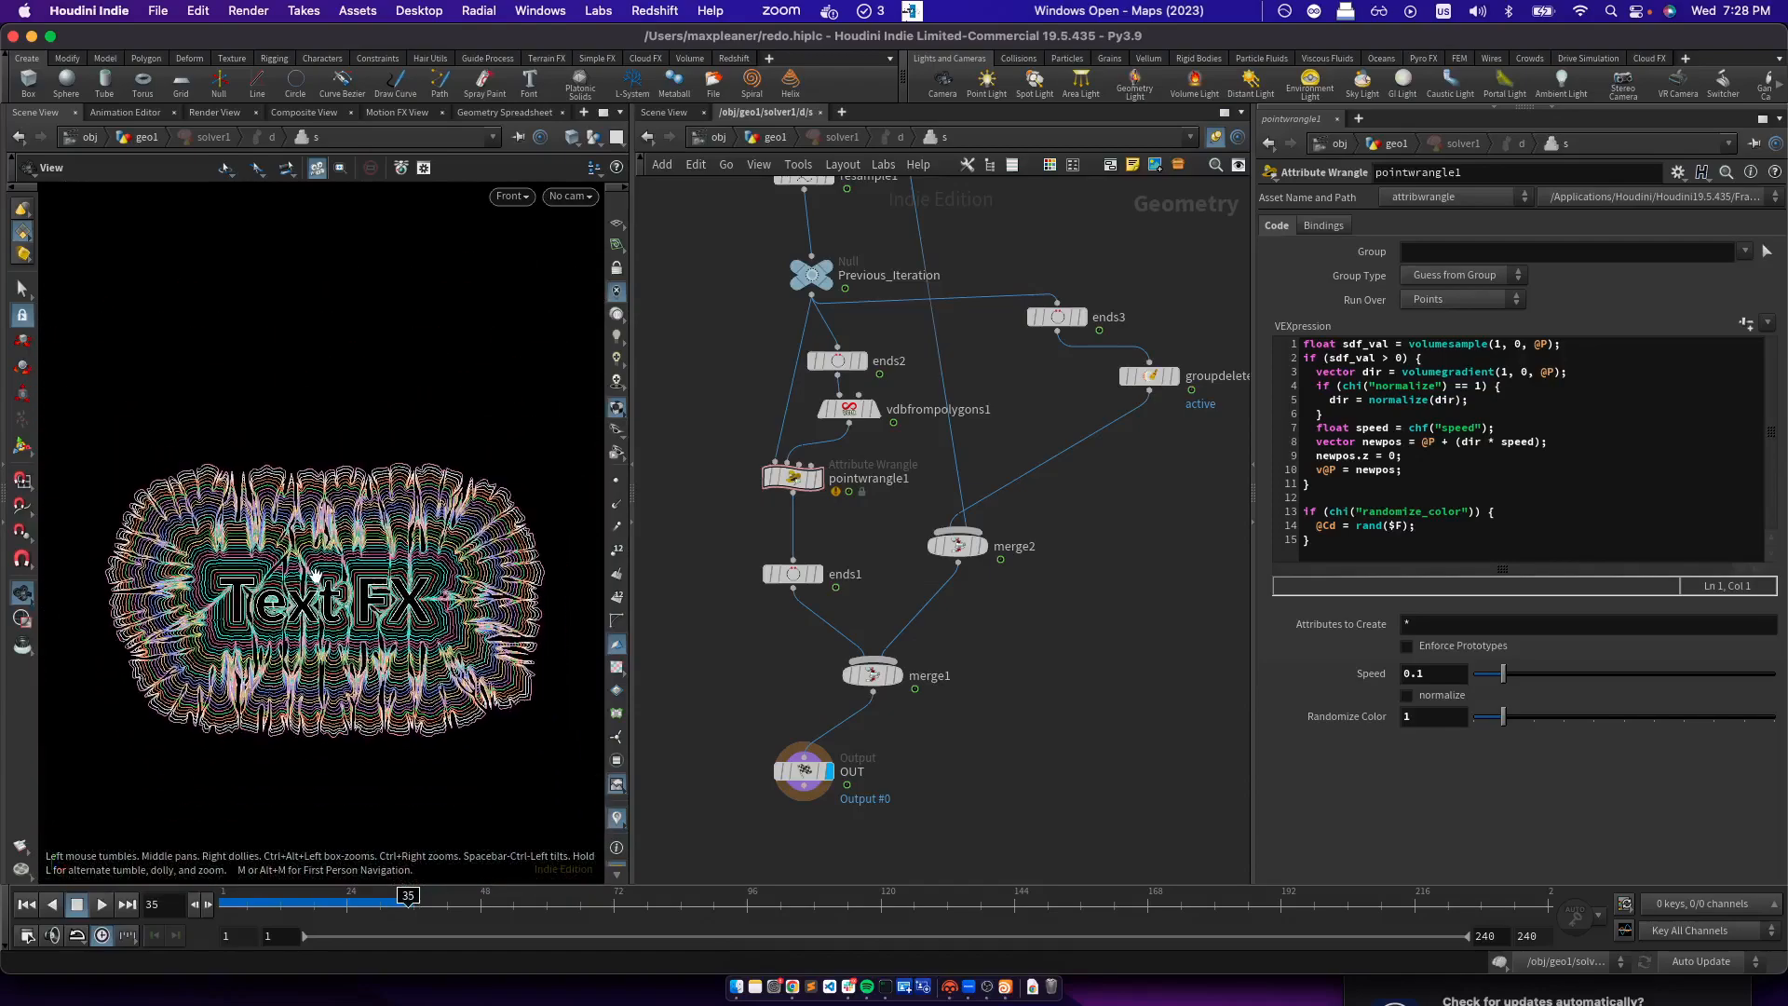
scroll(315, 580, "up", 2)
Switch to Chrome to examine the Concentric Circles: Lotus artwork and the WAR OF KNIVES image, and return to Houdini
key("super+Tab")
key("super+Tab")
key("super+Tab")
key("super+Tab")
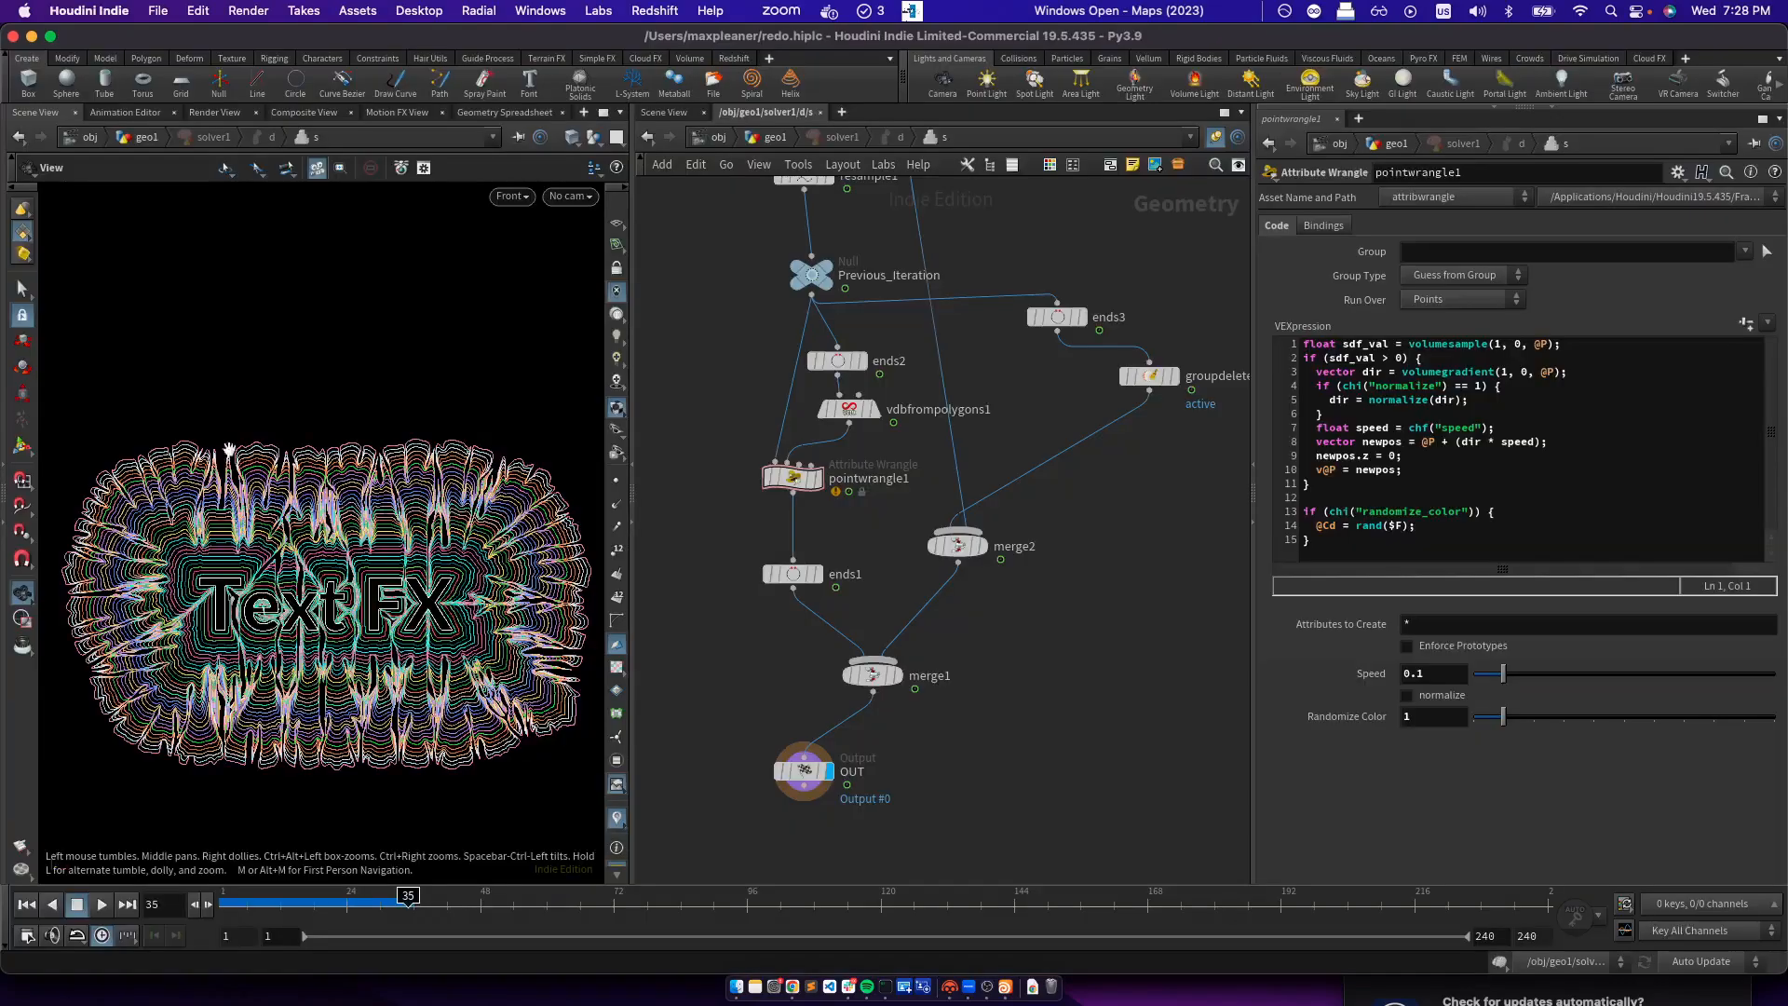
key("super+Tab")
key("super+Tab")
left_click(792, 587)
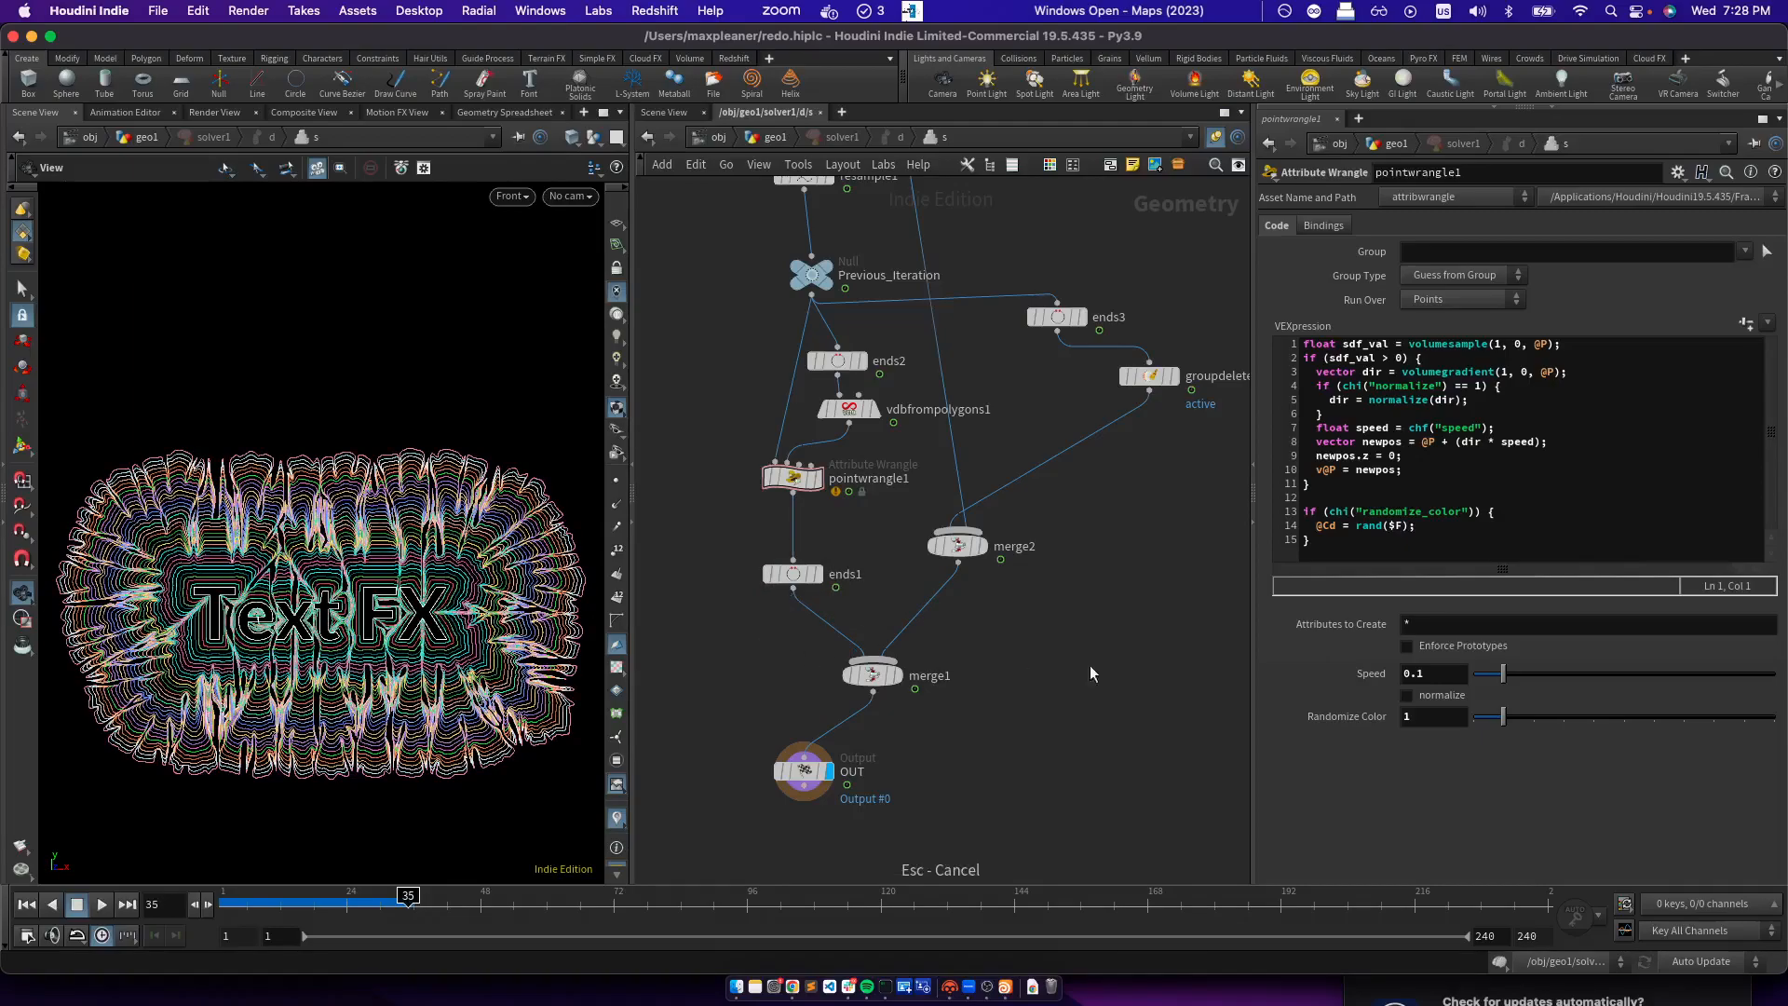
key("super+Tab")
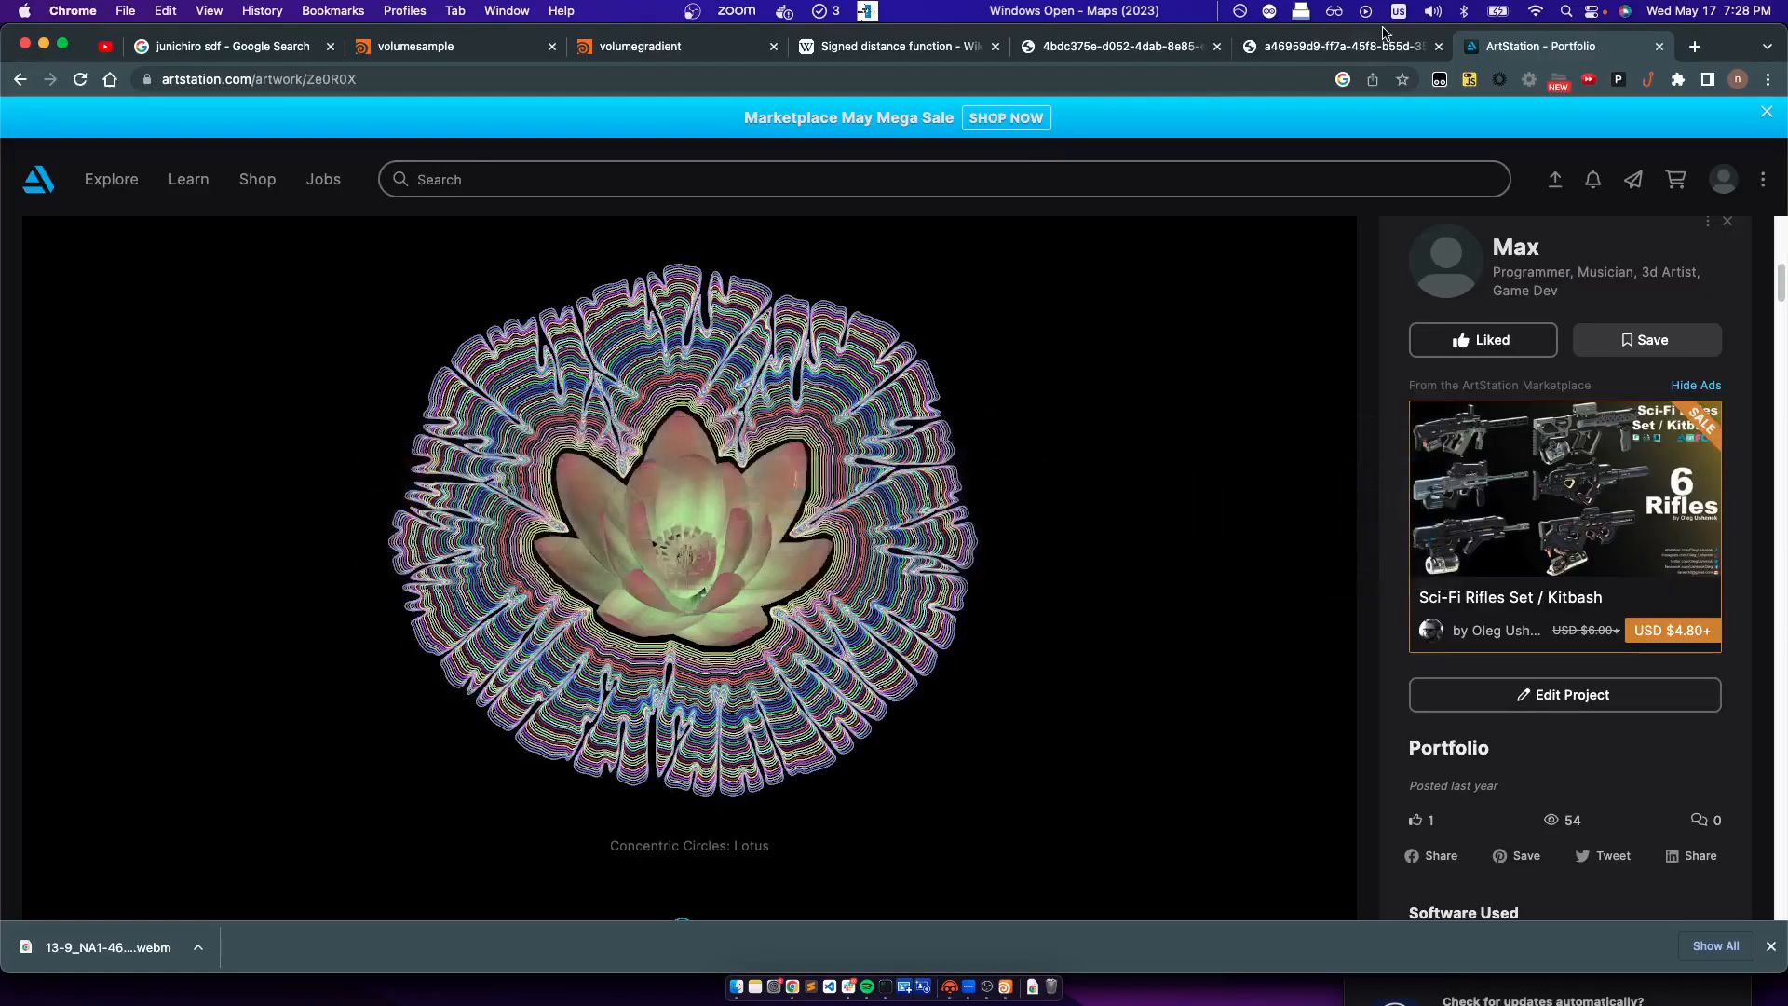
key("ctrl+shift+Tab")
left_click(1098, 49)
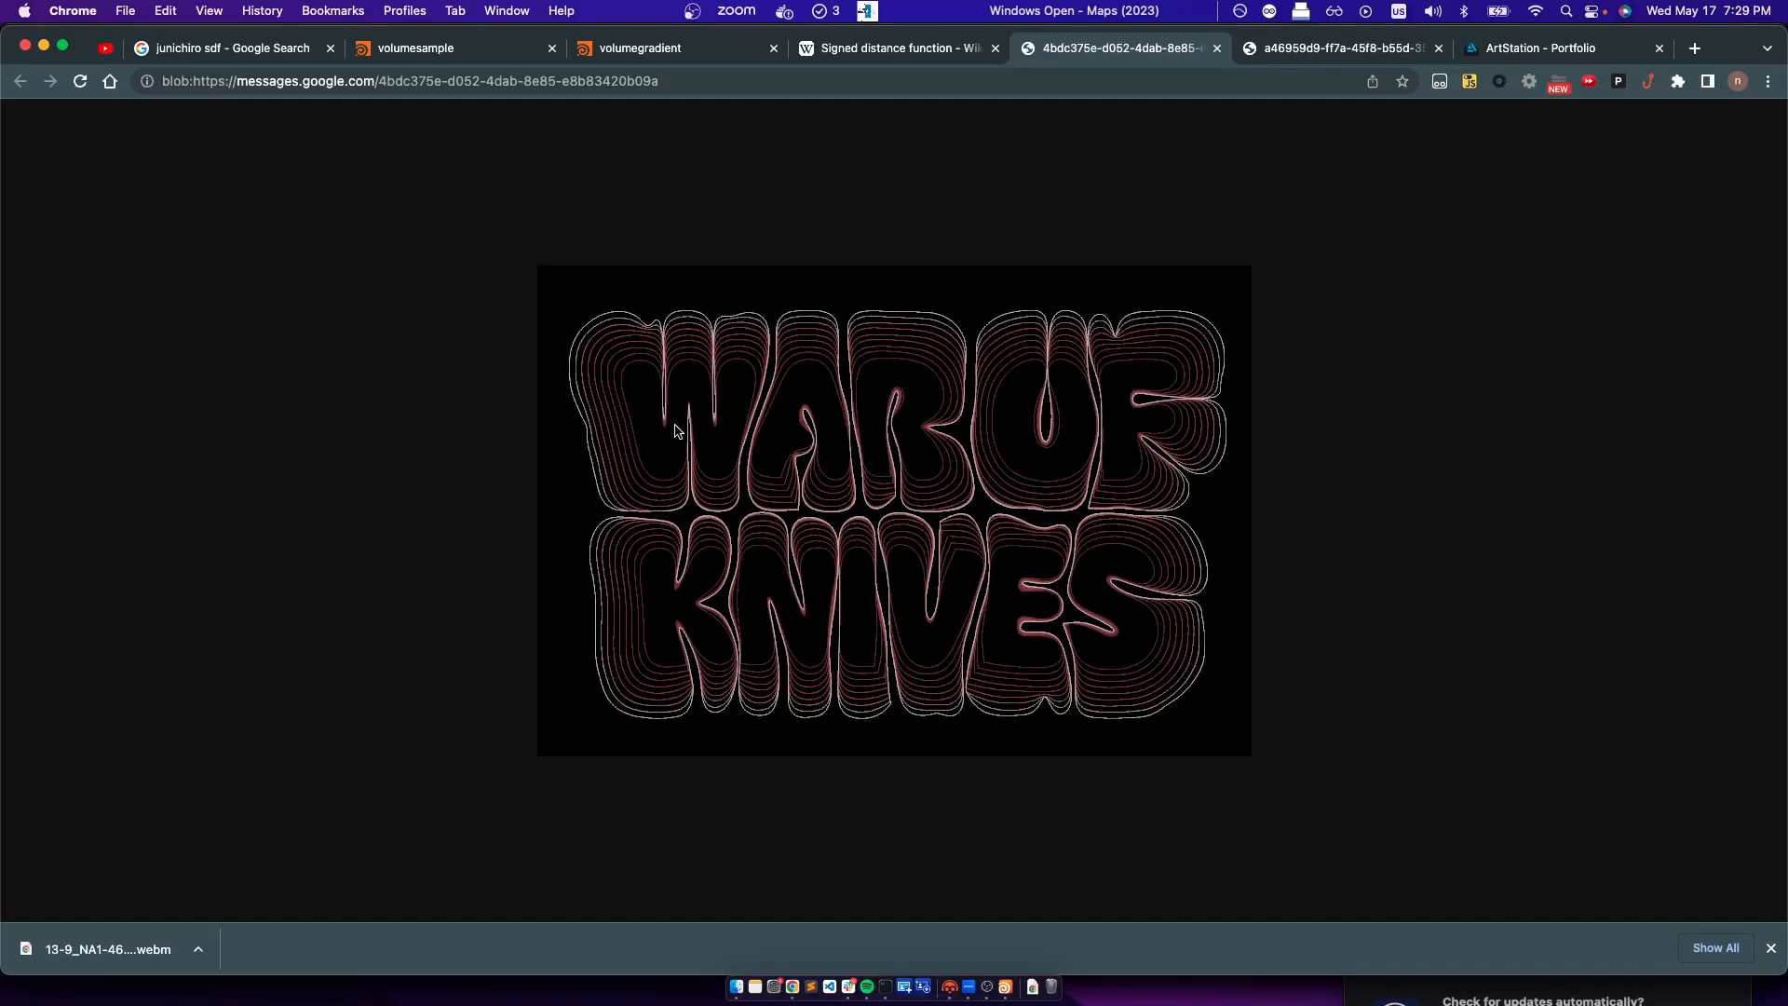
key("super+Tab")
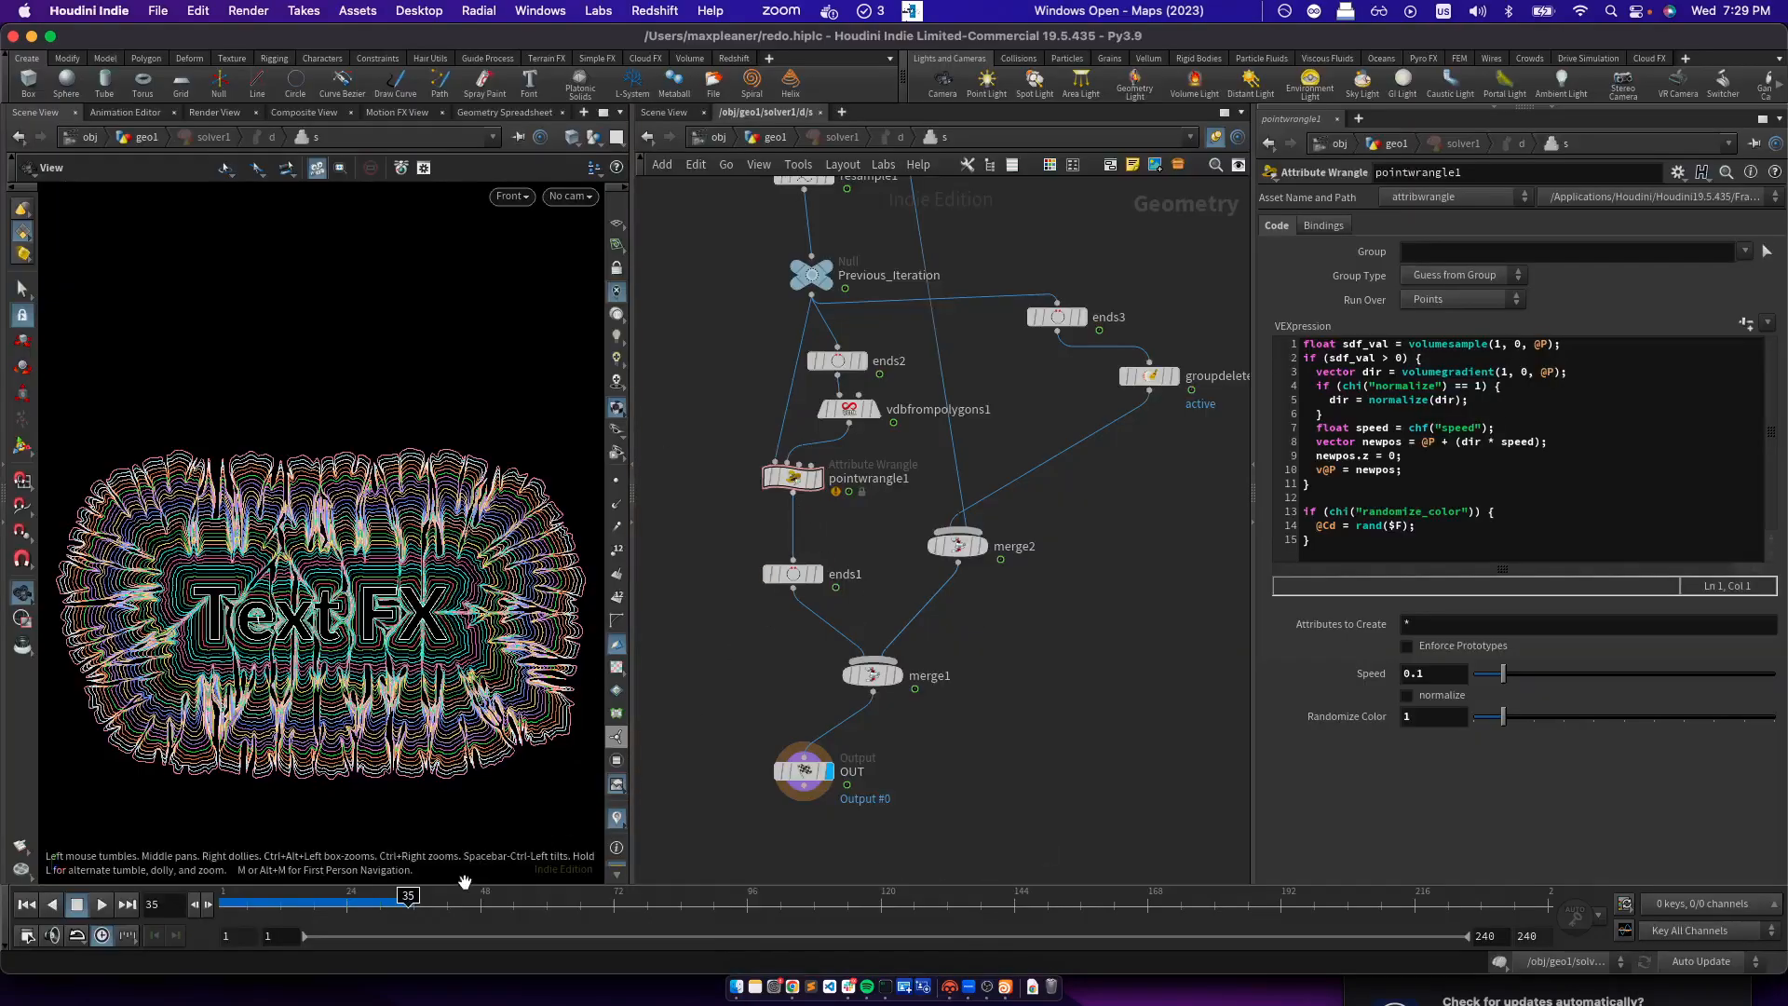
Delete the randomize_color block from pointwrangle1's VEX code and remove its leftover Randomize Color parameter
left_click(792, 476)
left_click_drag(1363, 542, 1305, 514)
left_click(1329, 527)
left_click_drag(1417, 535, 1267, 506)
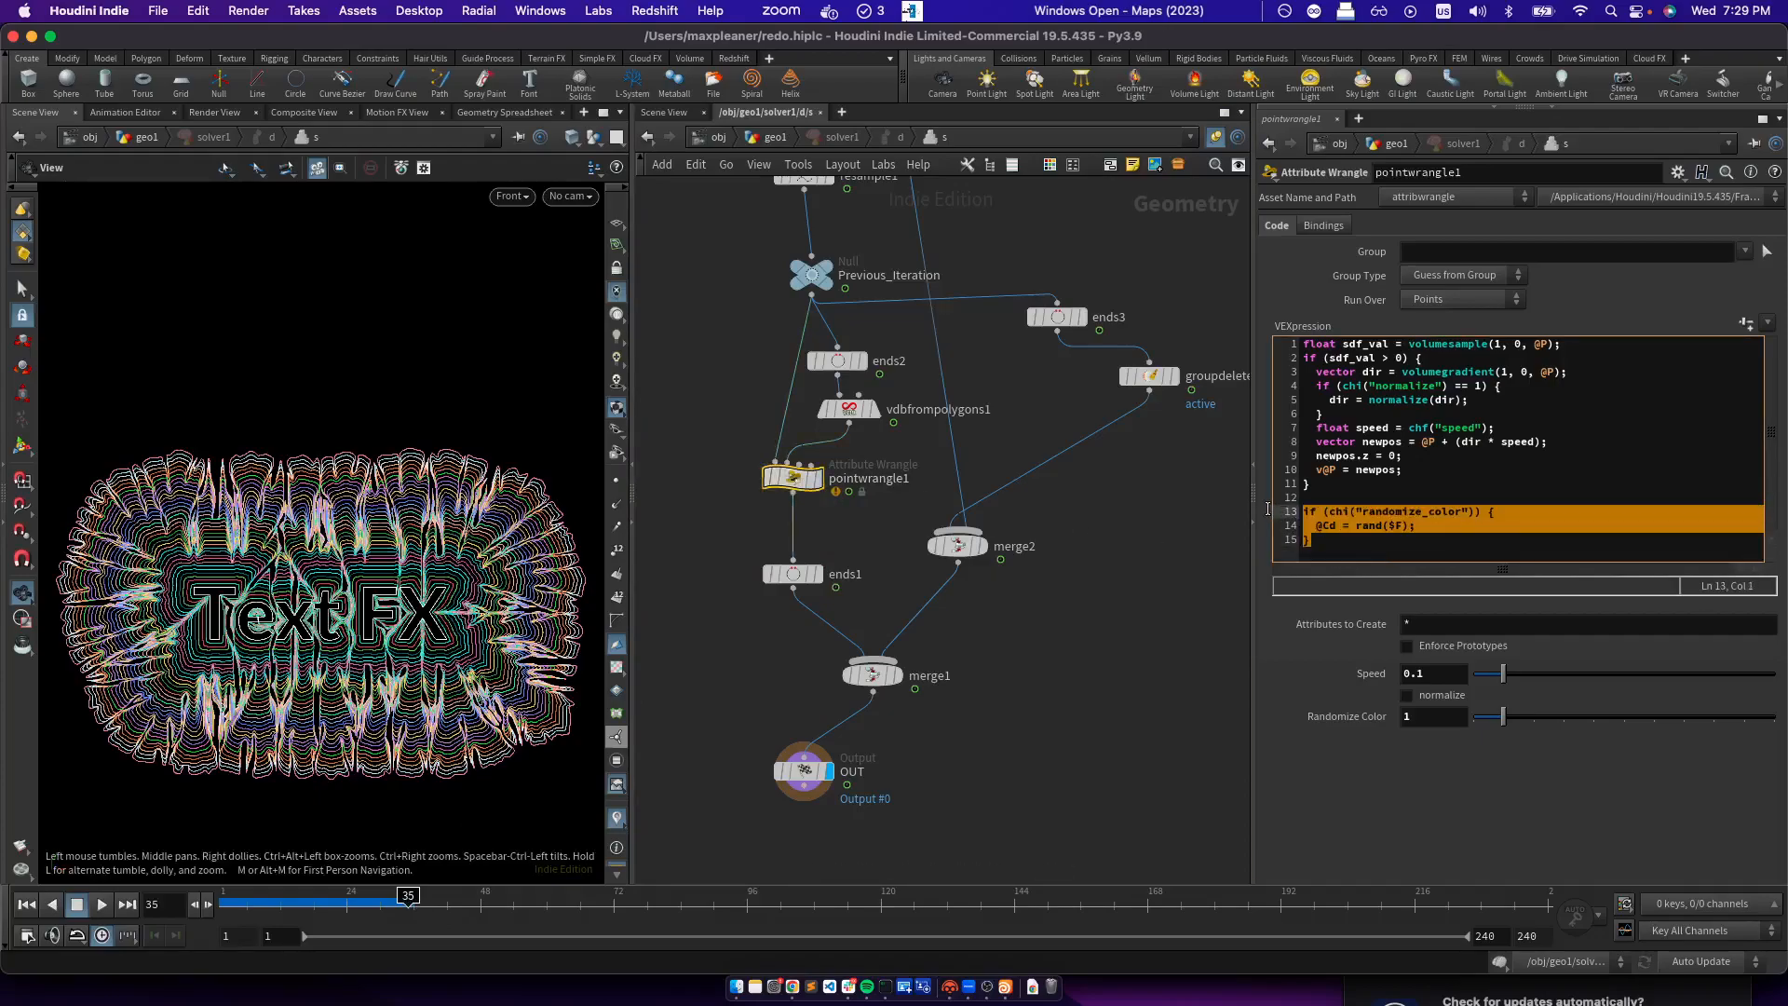
key("BackSpace")
right_click(1355, 658)
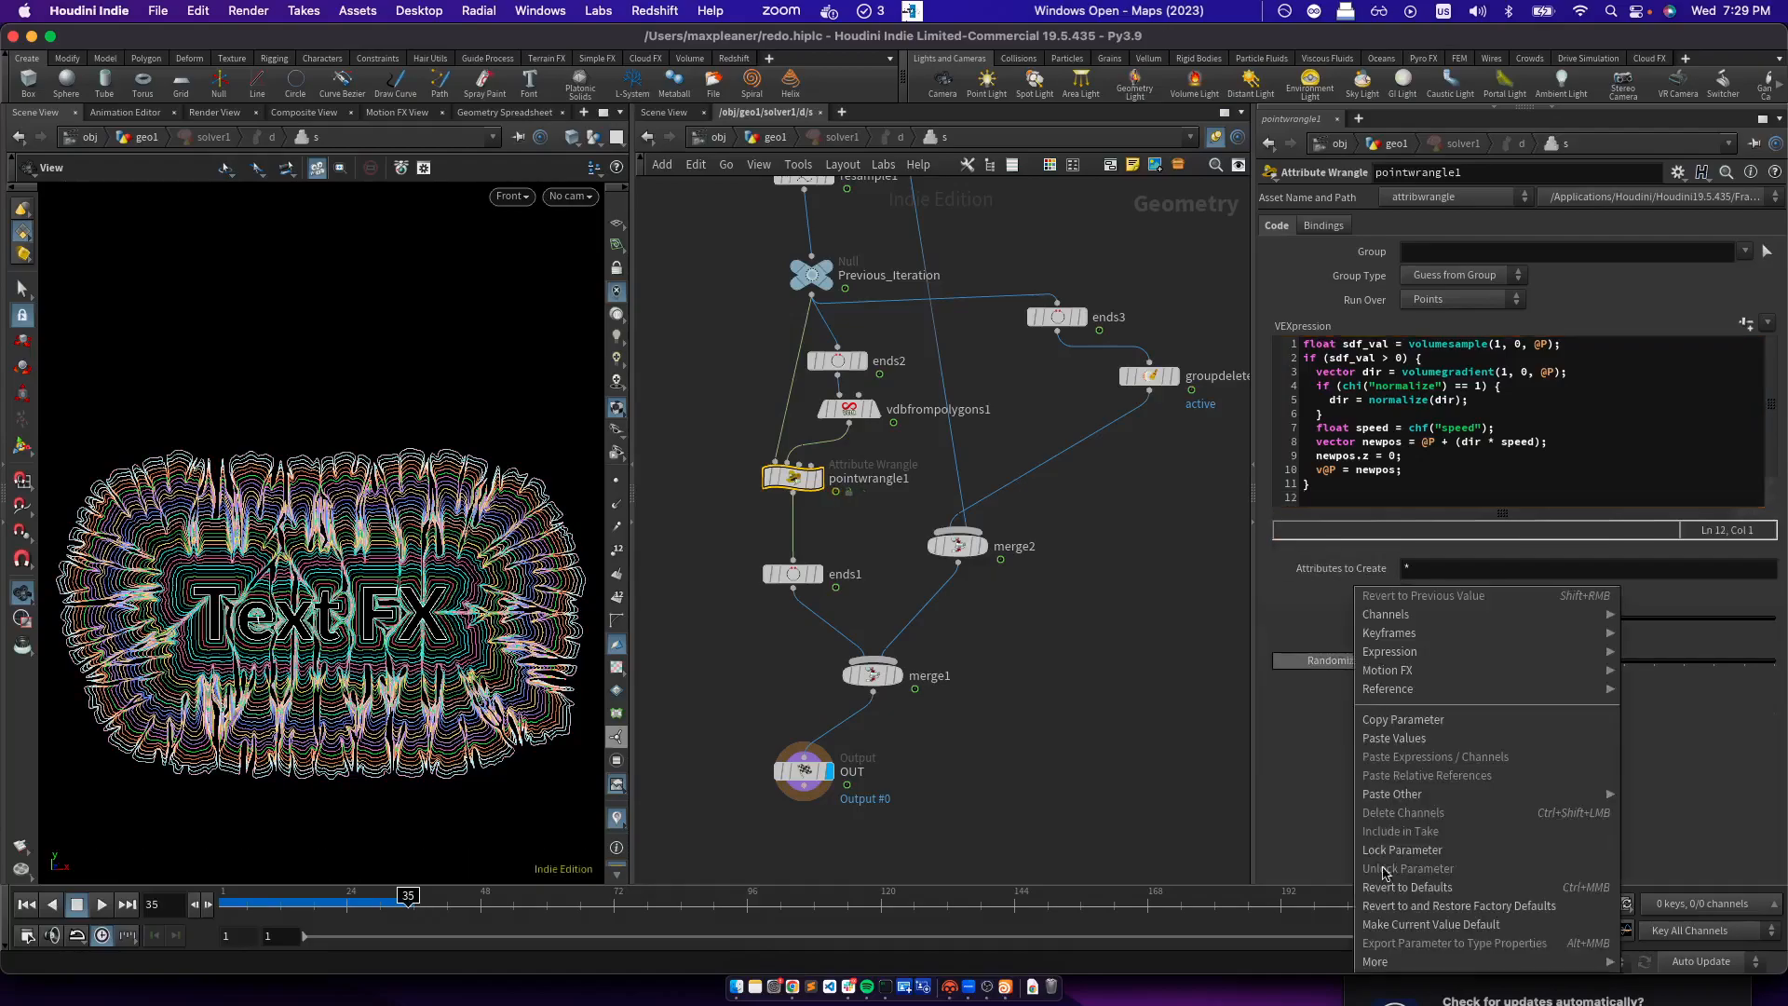
mouse_move(1380, 964)
left_click(1244, 924)
left_click(1401, 504)
key("Return")
key("Return")
key("Up")
type("@Cd = chramp(\"color\", chf(:\"")
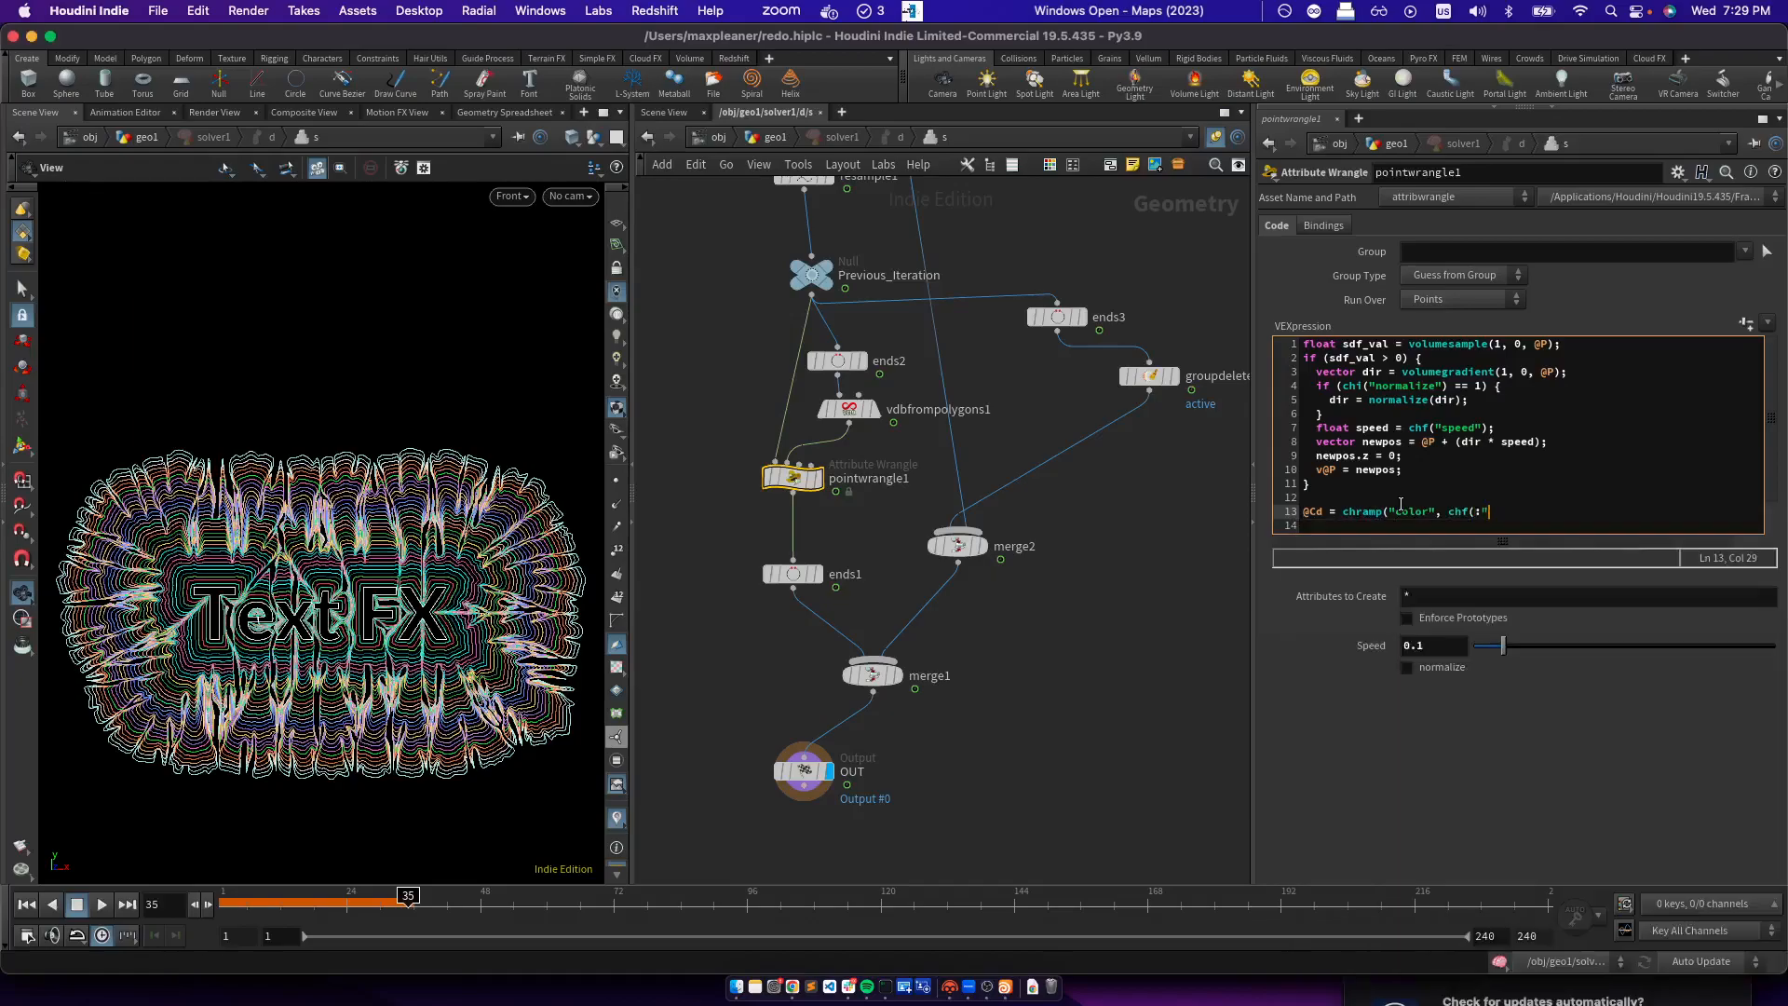
key("BackSpace")
key("BackSpace")
key("BackSpace")
key("BackSpace")
type("loat)")
left_click(1180, 622)
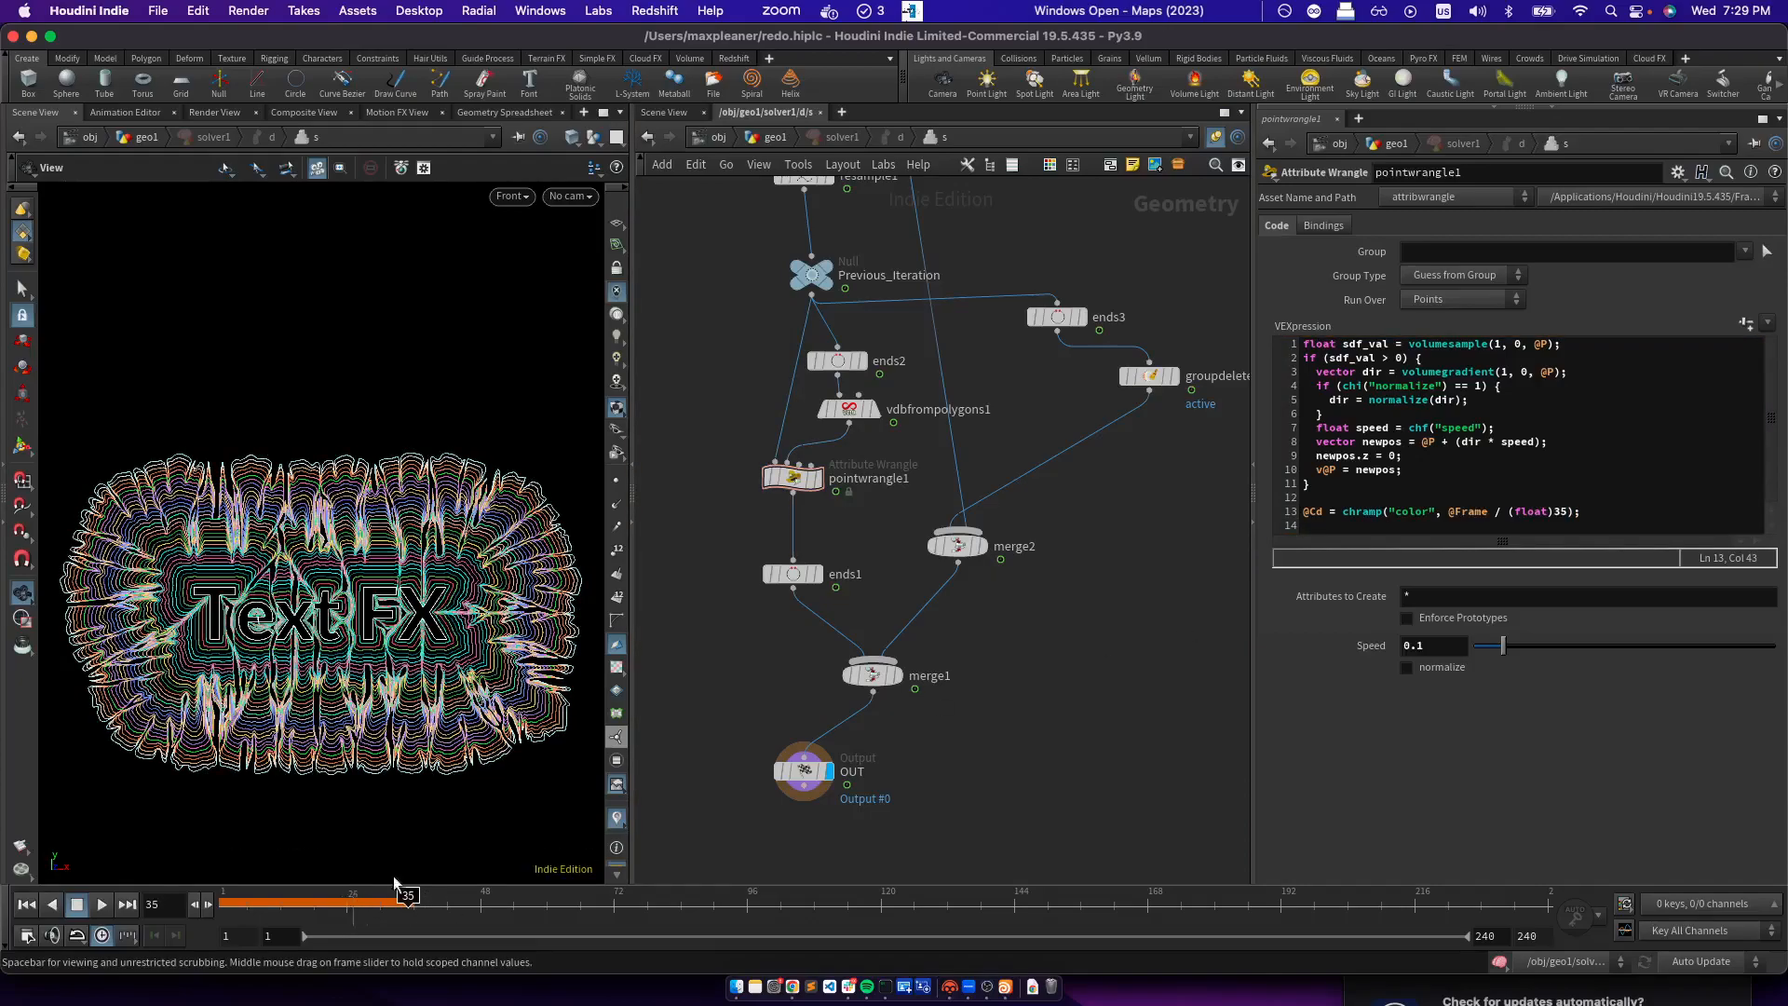
Generate the Color ramp parameter from pointwrangle1's code and change its ramp type to Color
left_click(1746, 323)
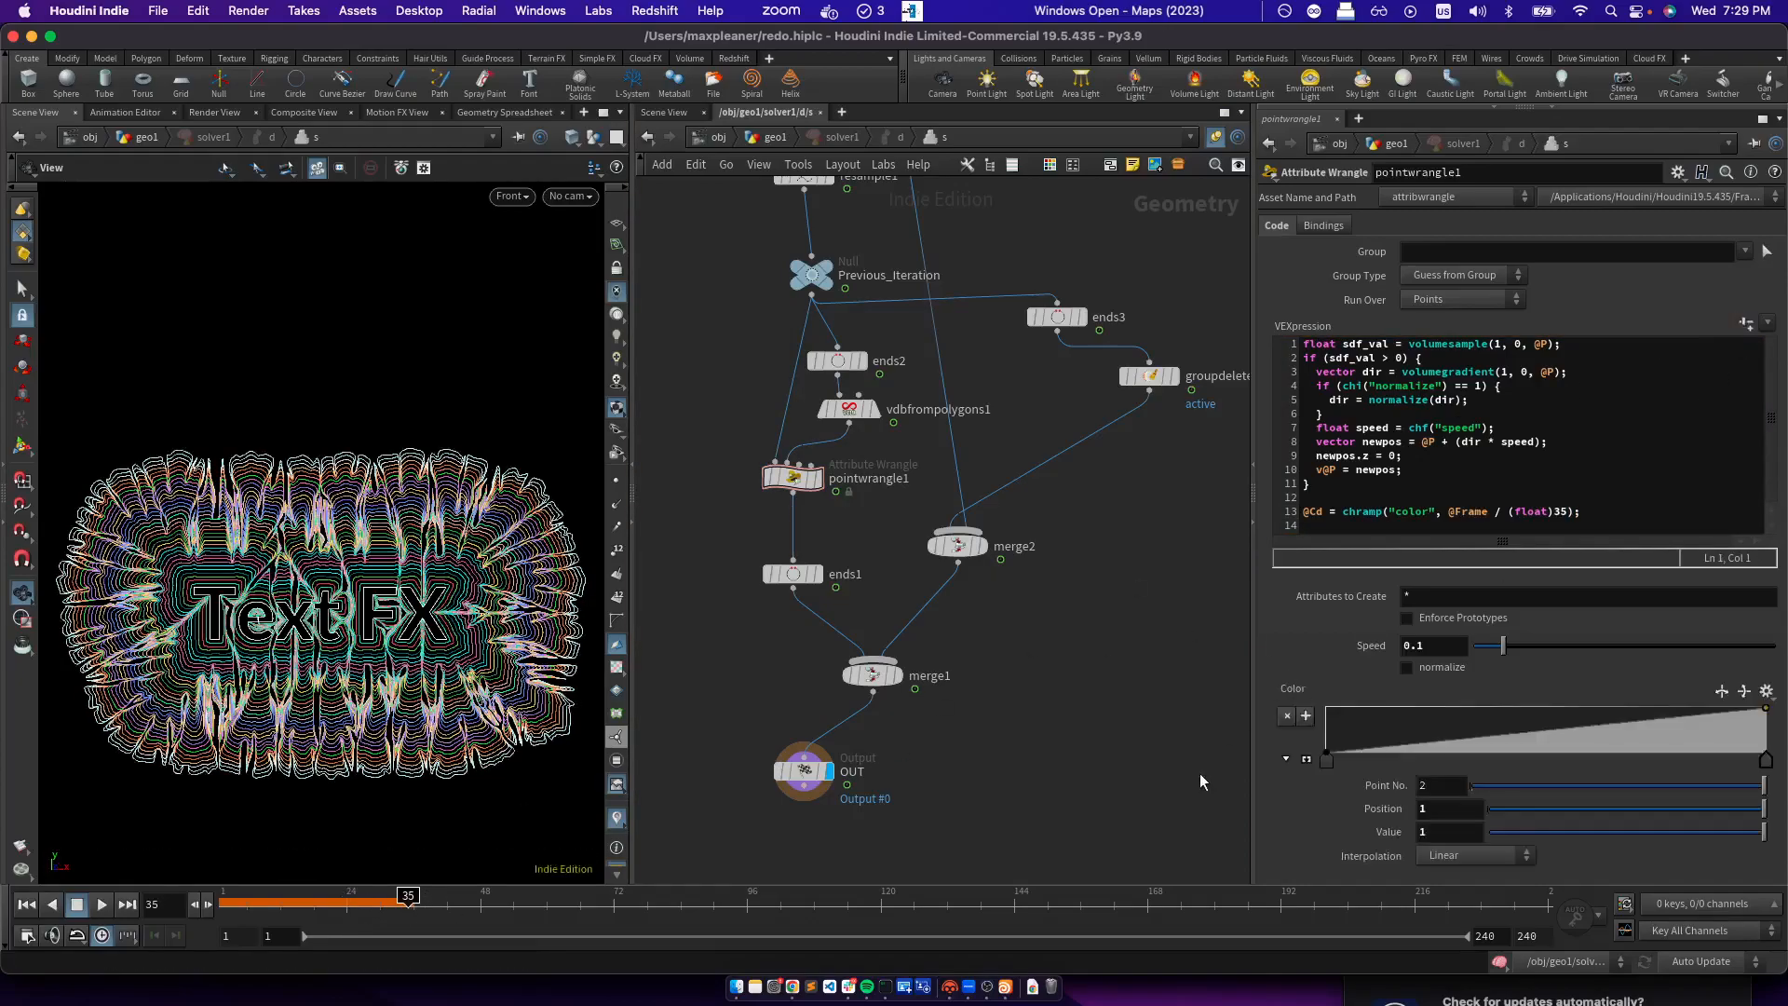
left_click(1677, 172)
left_click(1574, 185)
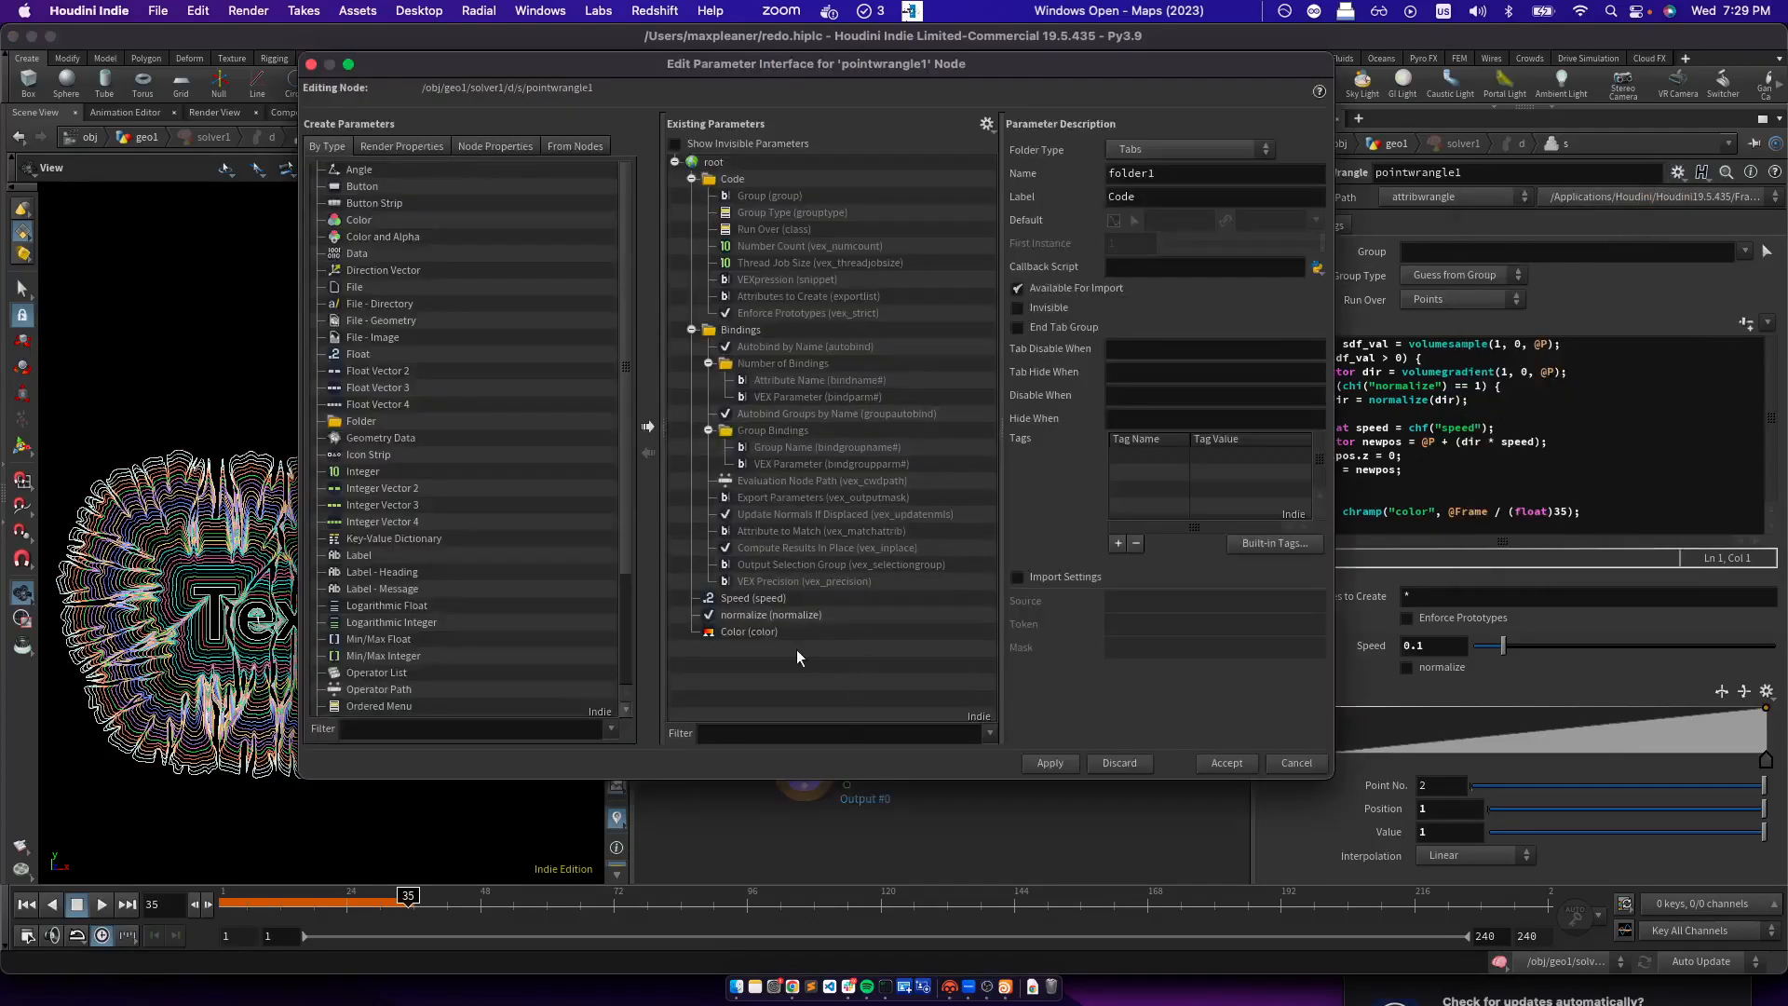
left_click(749, 631)
left_click(1143, 224)
left_click(1133, 262)
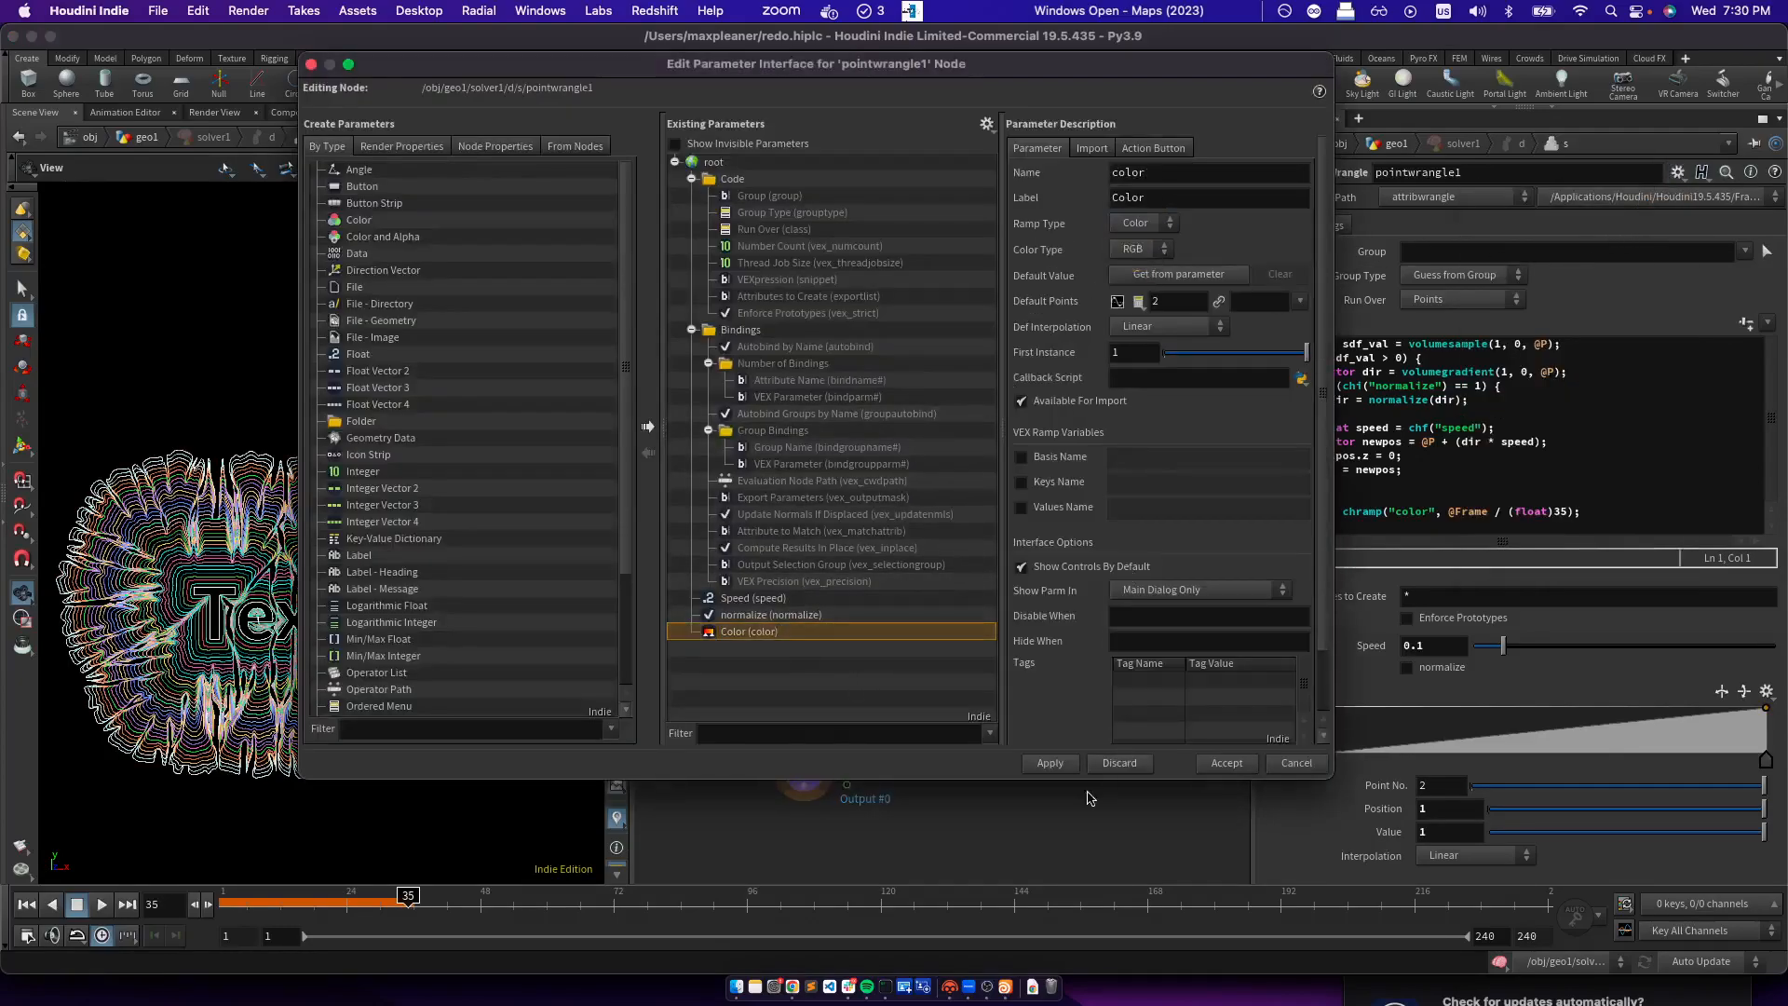
left_click(1050, 762)
left_click(1226, 762)
Set the ramp's end color to green (0, 1, 0.5) and start color to red (1, 0, 0), and replay the simulation from frame 1 to 35
left_click_drag(263, 905, 220, 903)
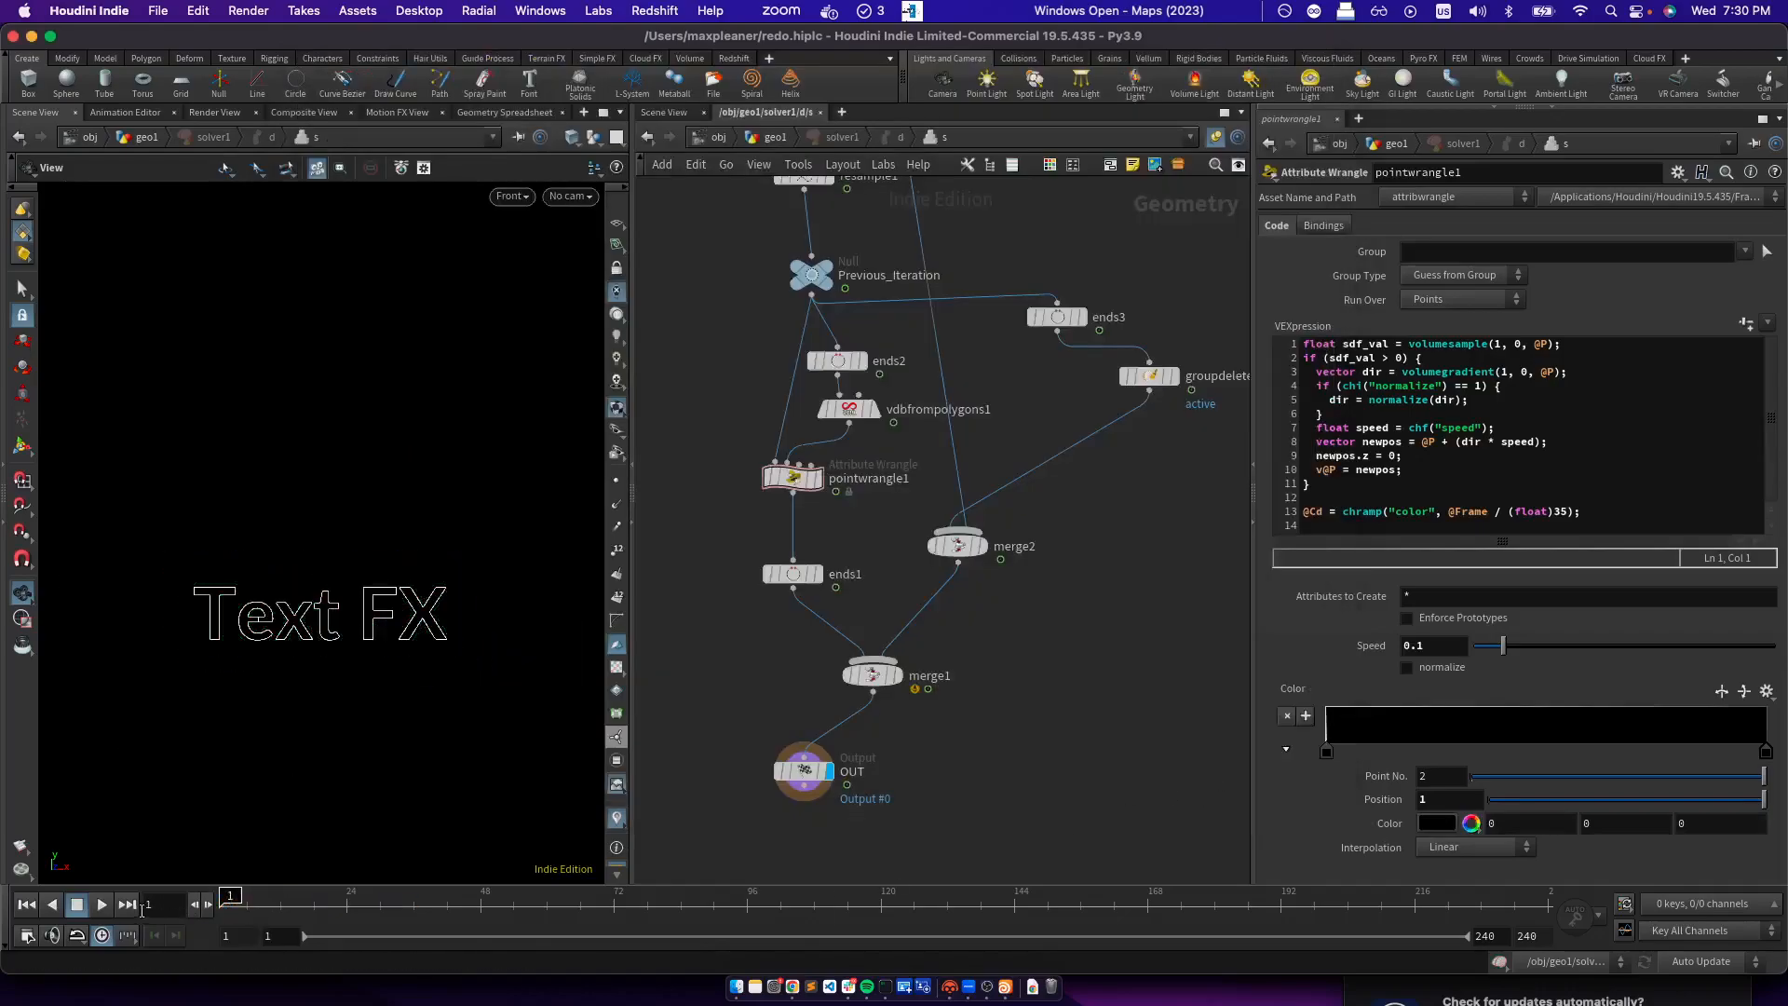
double_click(1765, 751)
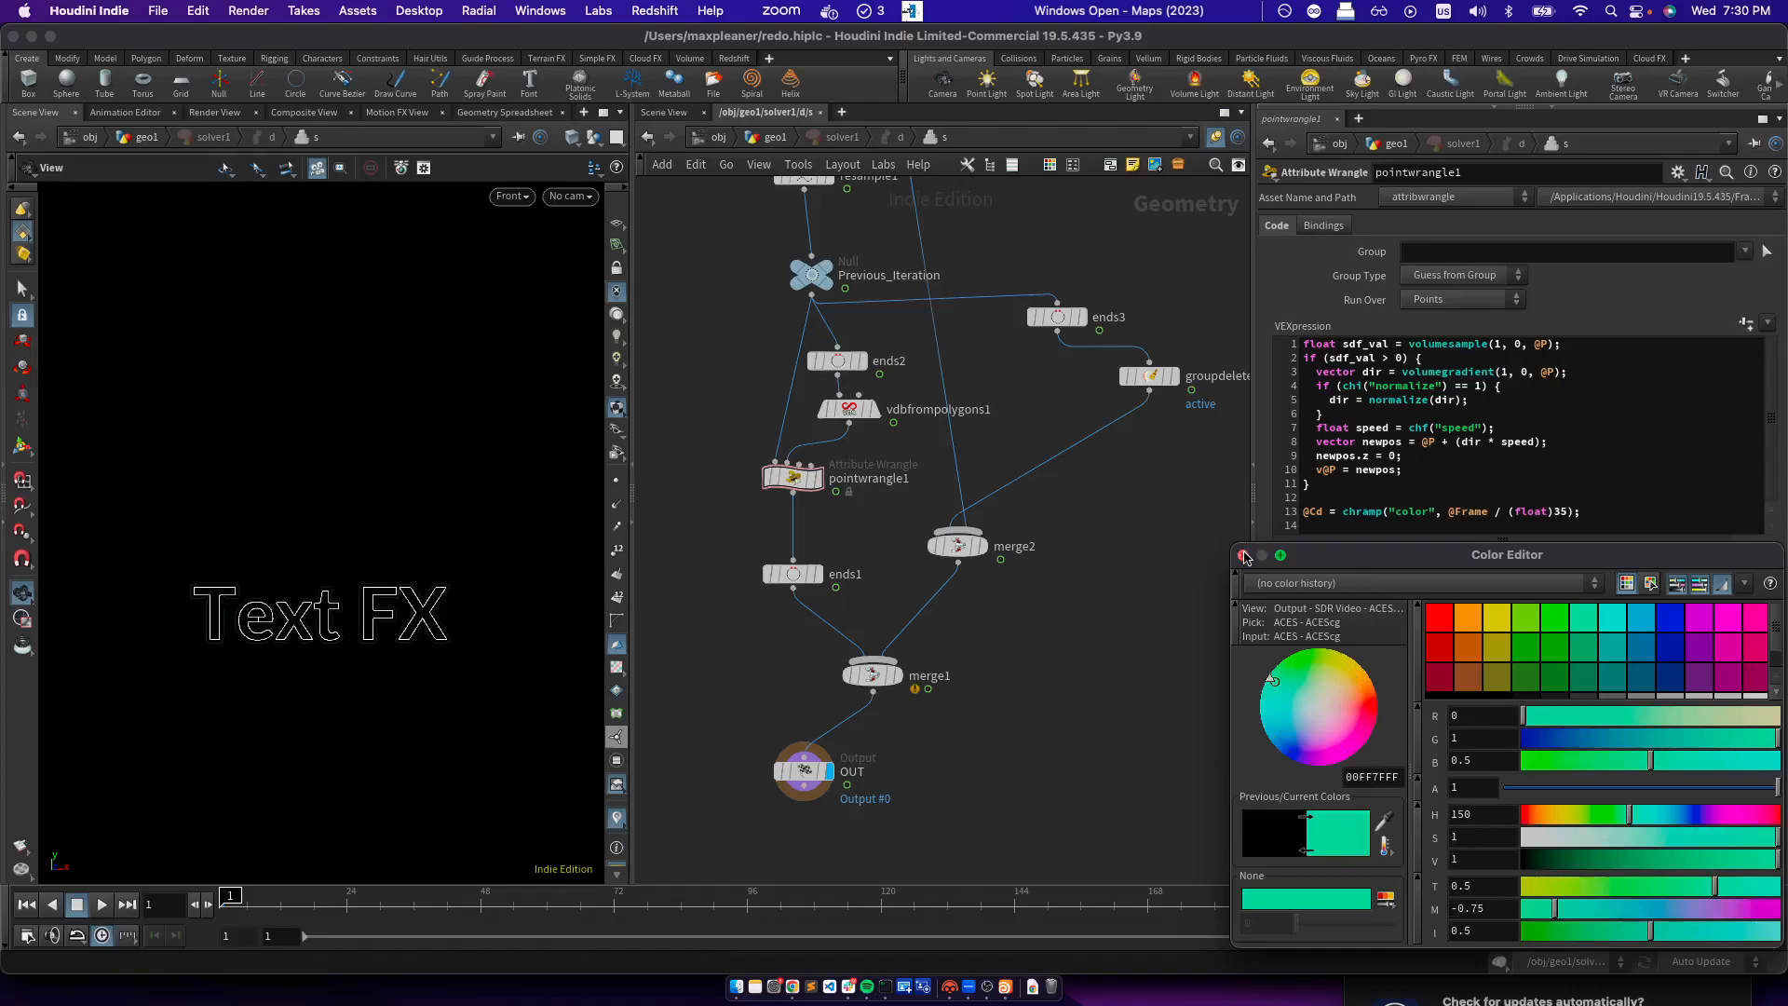
left_click(1244, 555)
double_click(1326, 751)
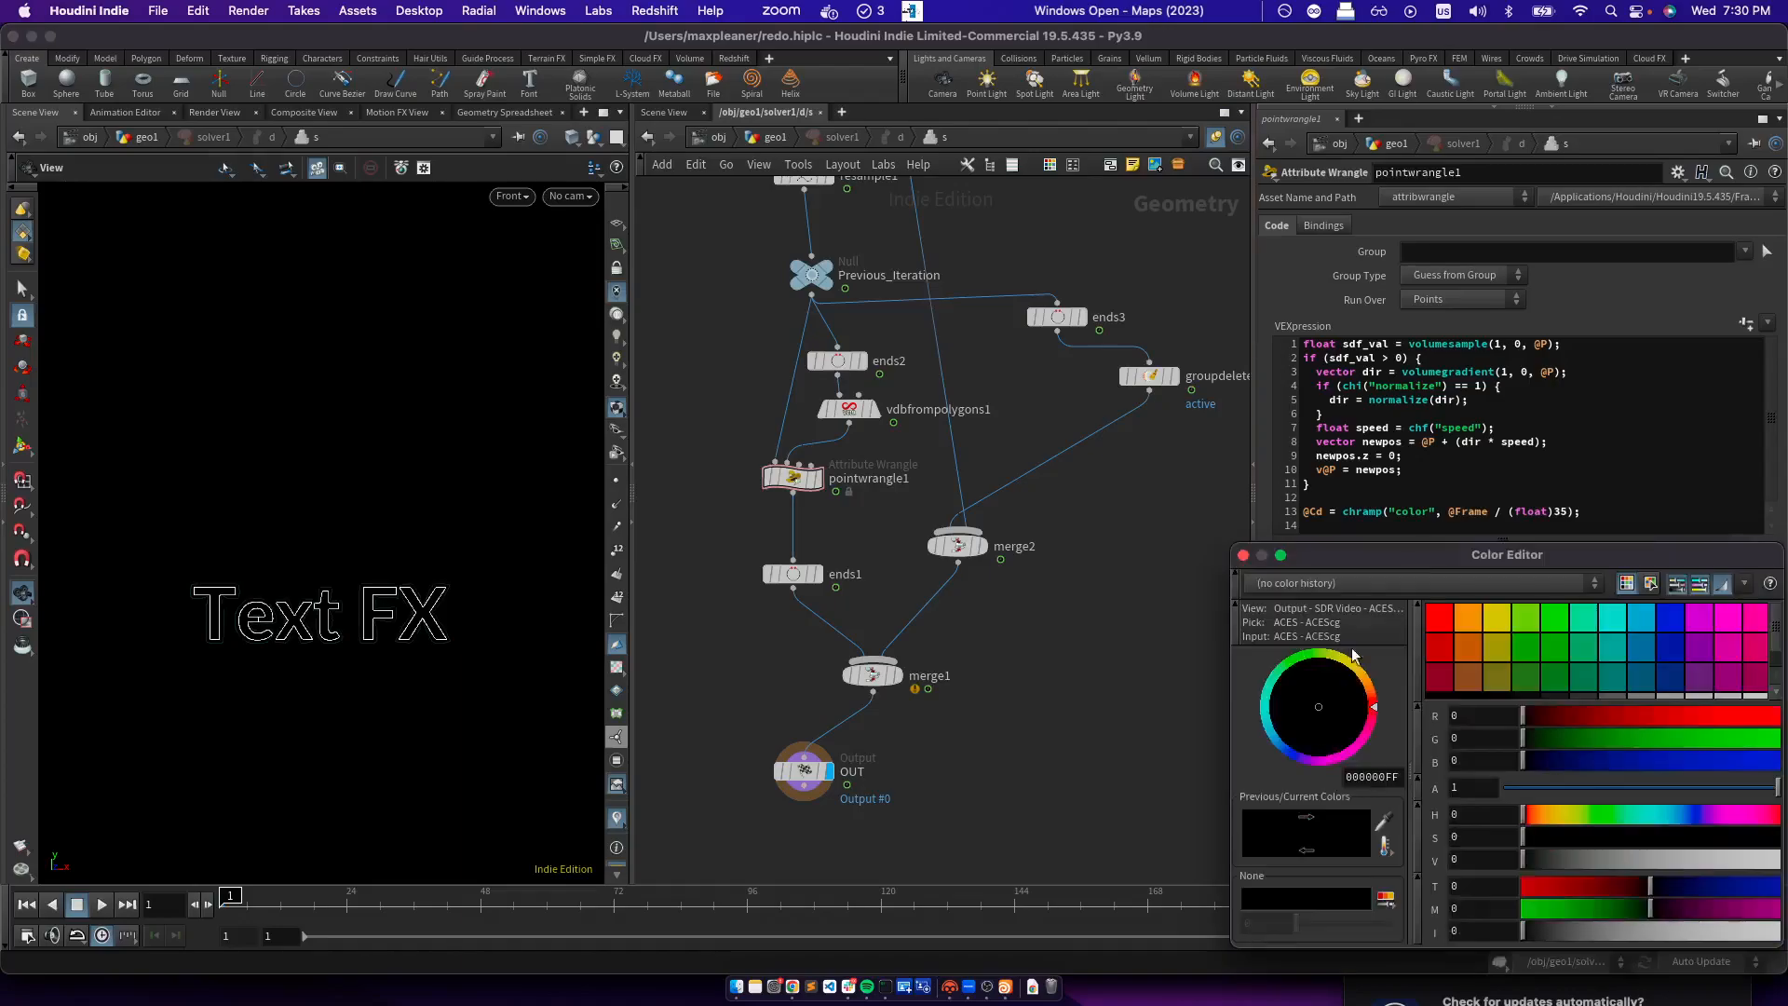
left_click(1434, 622)
left_click(1243, 555)
left_click(102, 905)
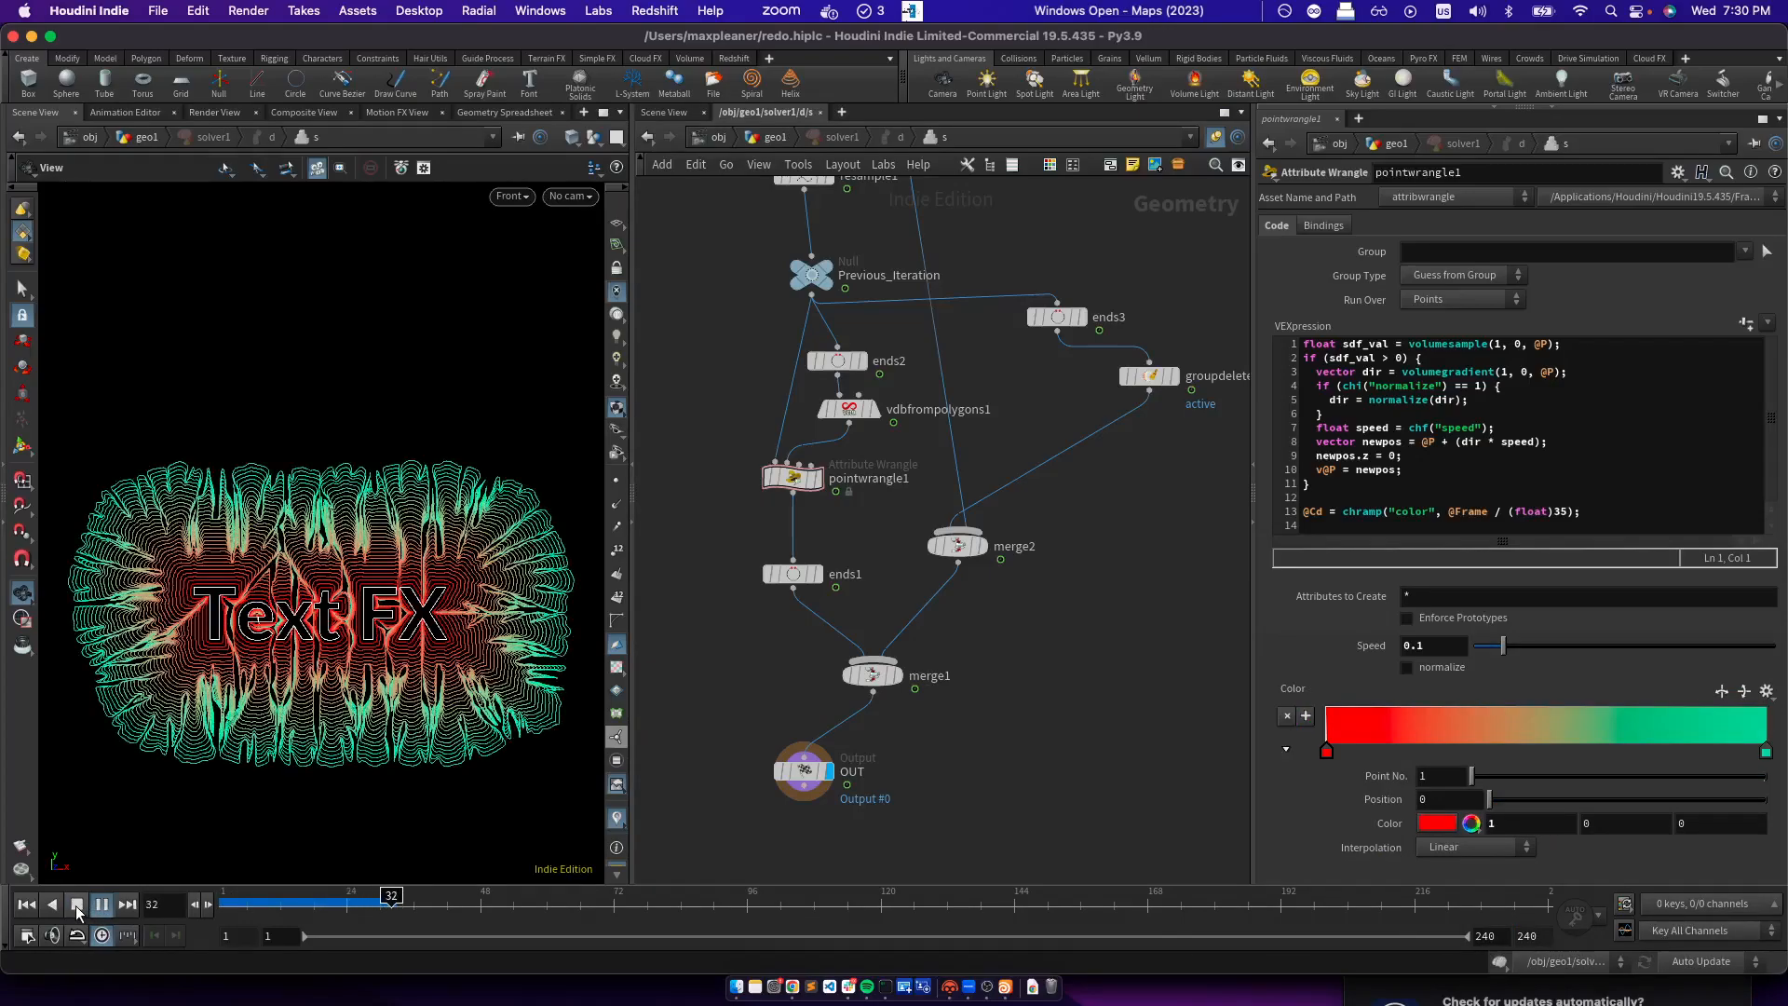
left_click(76, 905)
scroll(339, 713, "up", 3)
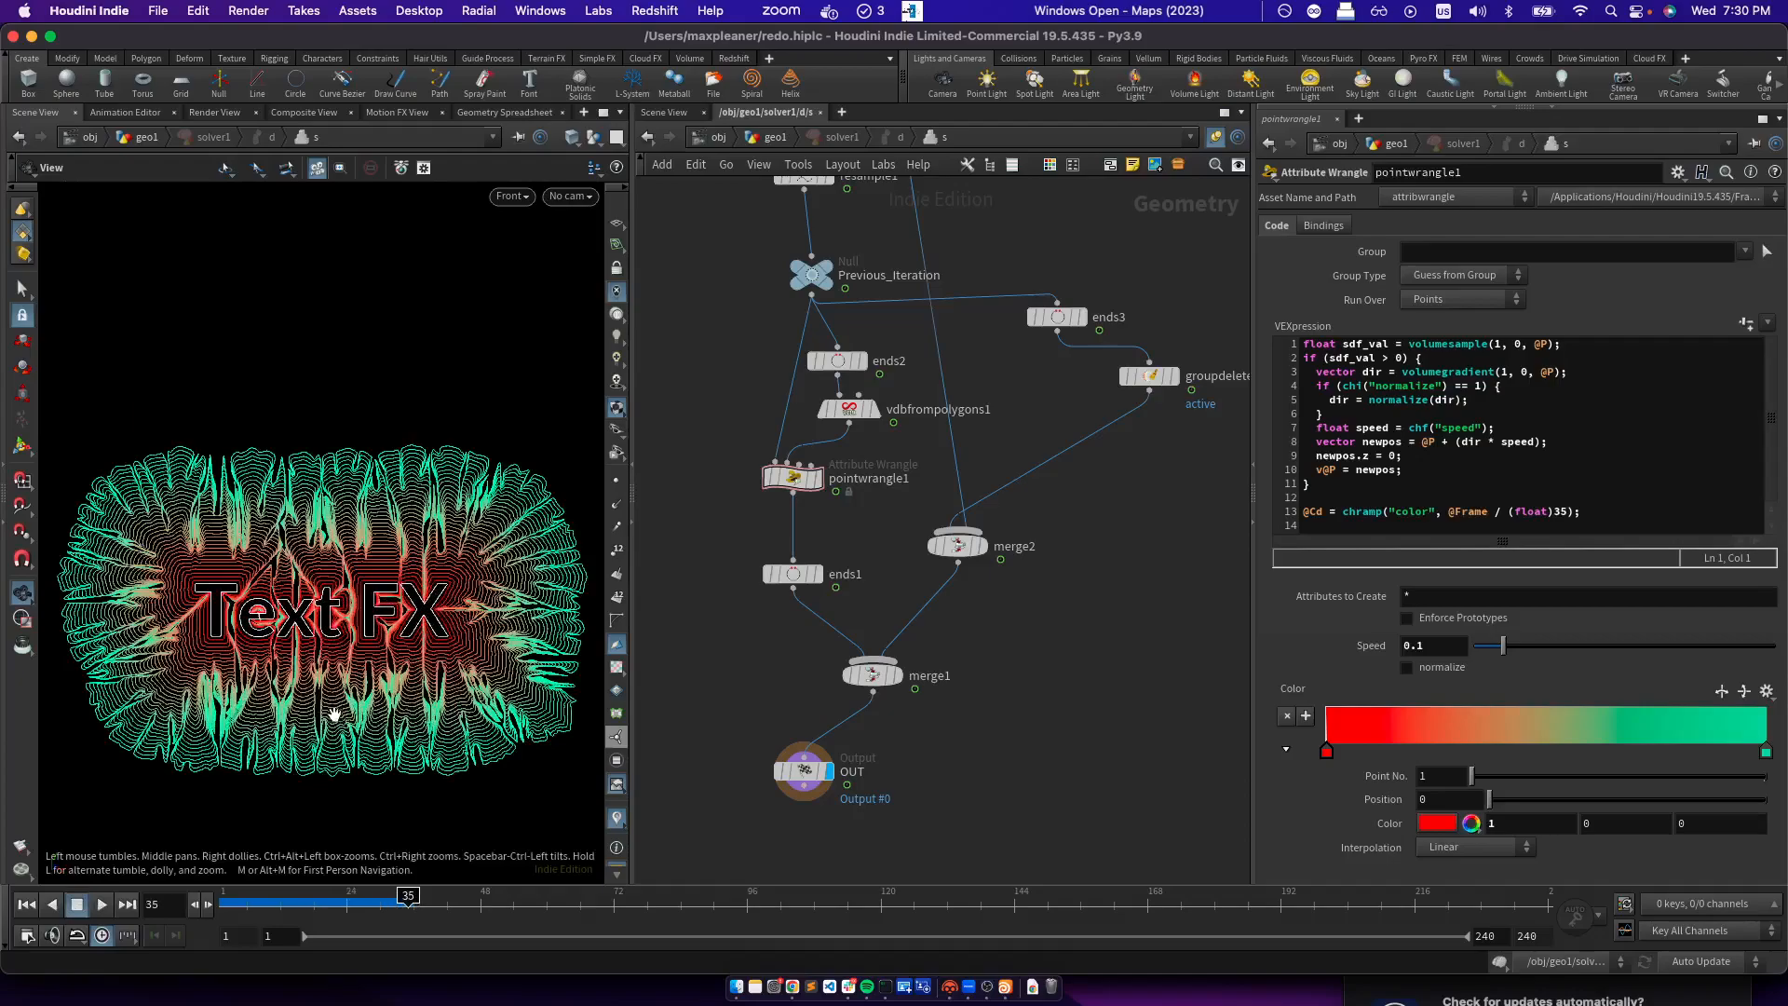
Change the ramp's first point to yellow (1, 1, 0) and add a magenta (0.5, 0, 1) point at about position 0.566
left_click(1437, 824)
left_click(1492, 613)
left_click(1240, 557)
double_click(1490, 735)
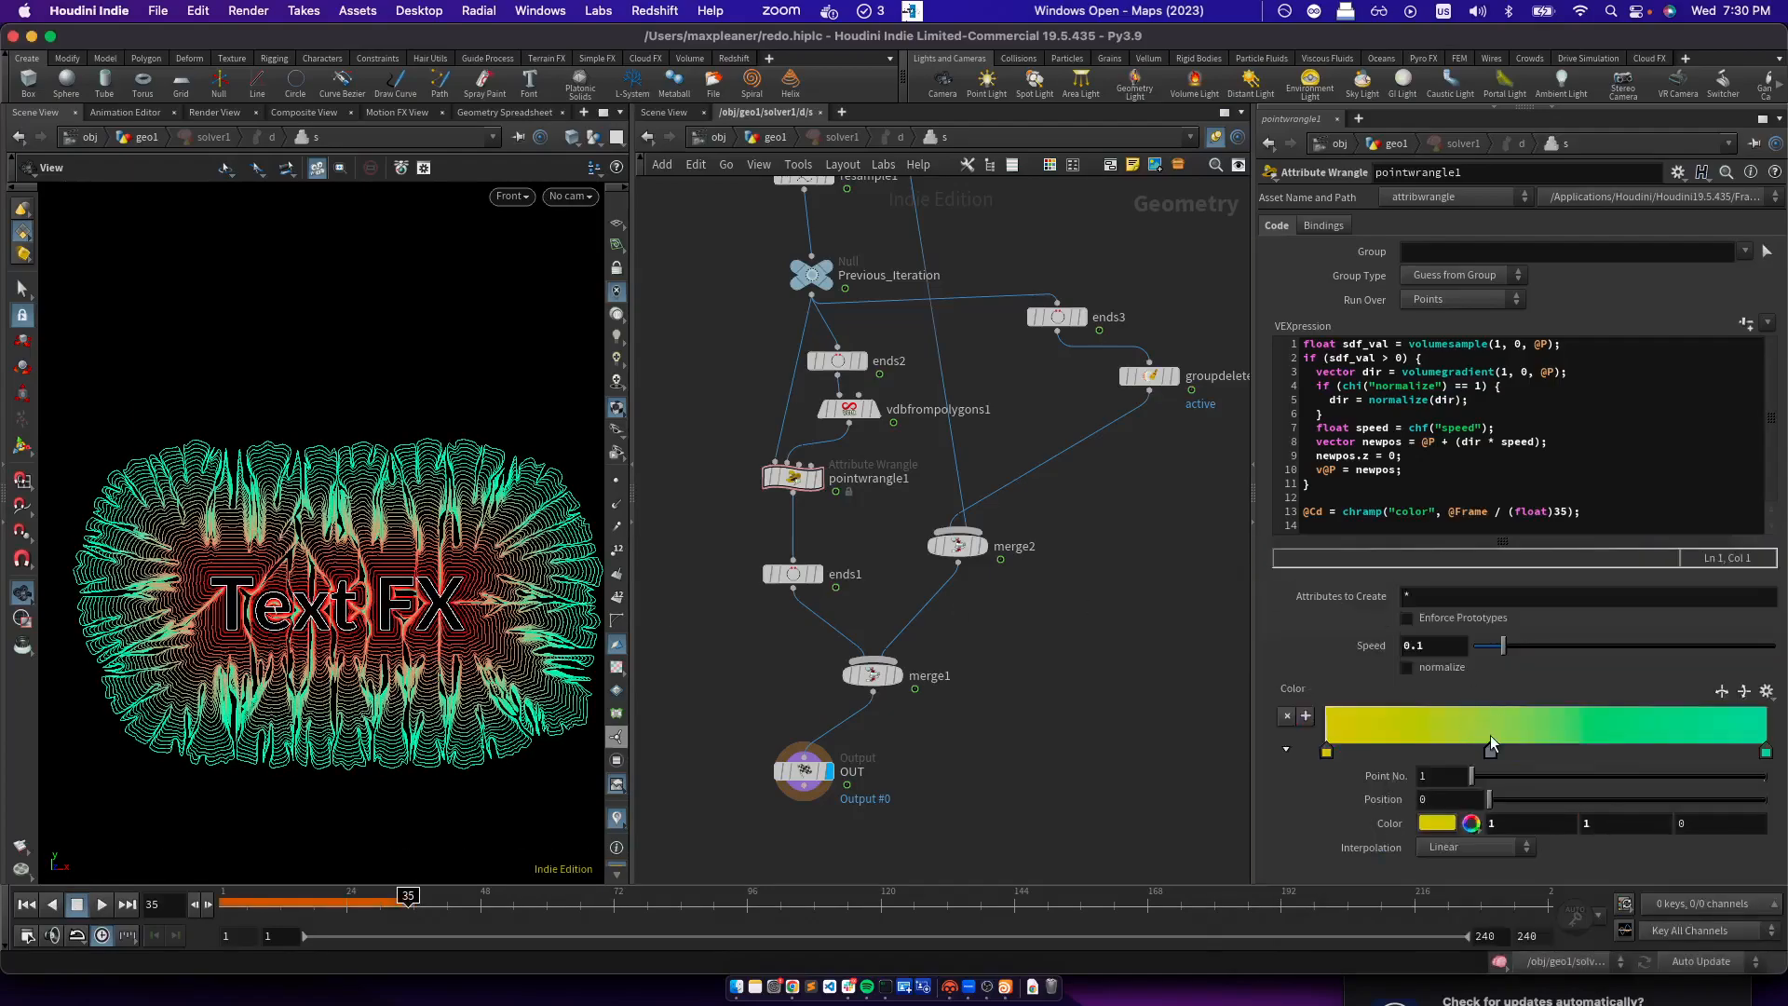
left_click(1687, 617)
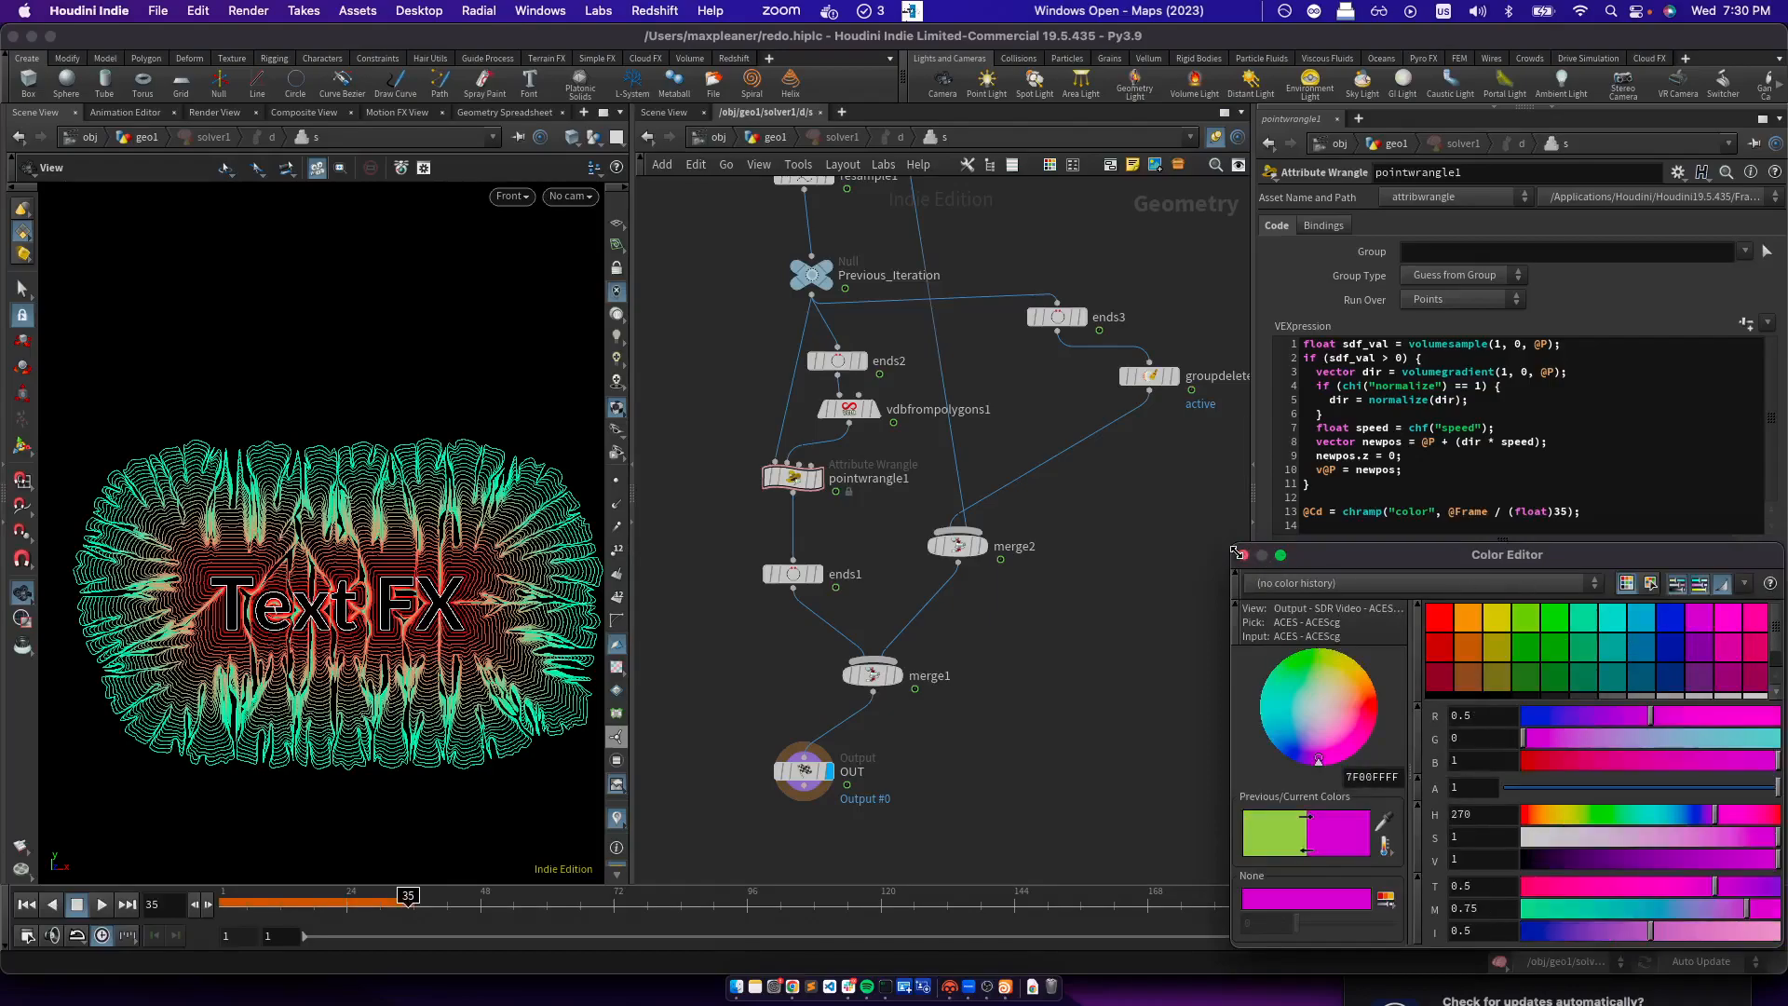
left_click(1243, 556)
left_click_drag(1492, 750, 1575, 750)
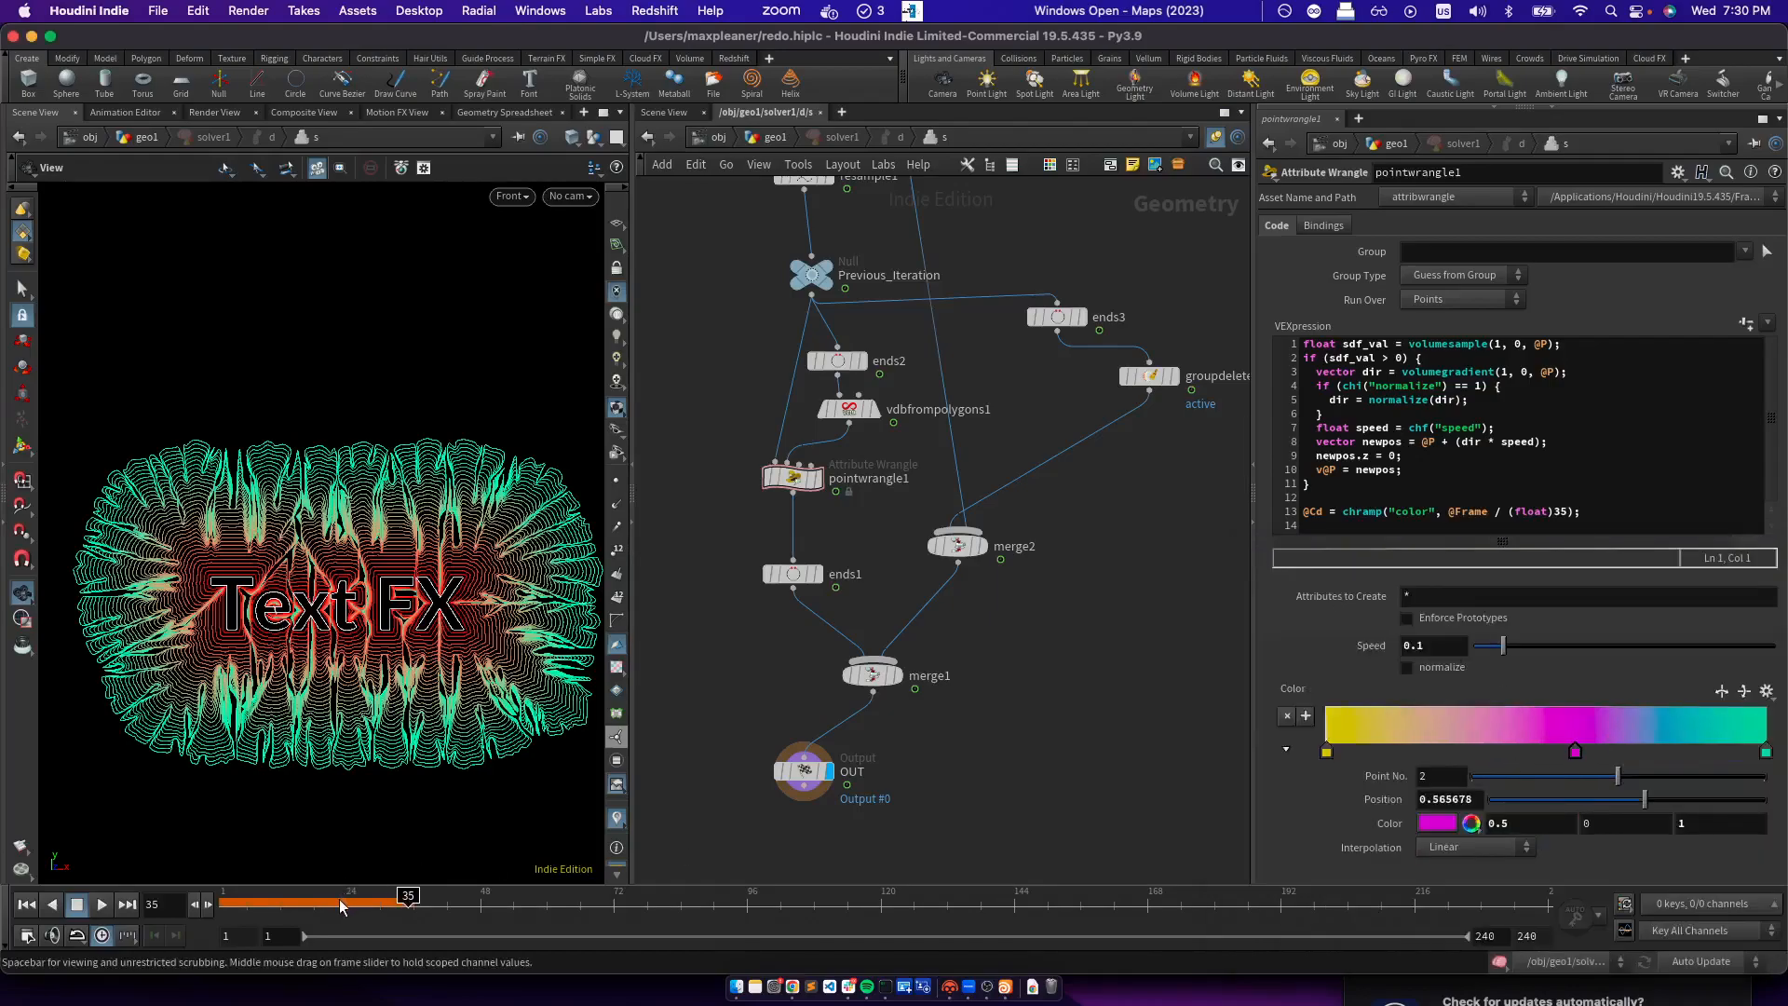
Replay the simulation from frame 1 to frame 37 with the three-color ramp and save the scene
left_click(26, 904)
left_click(98, 906)
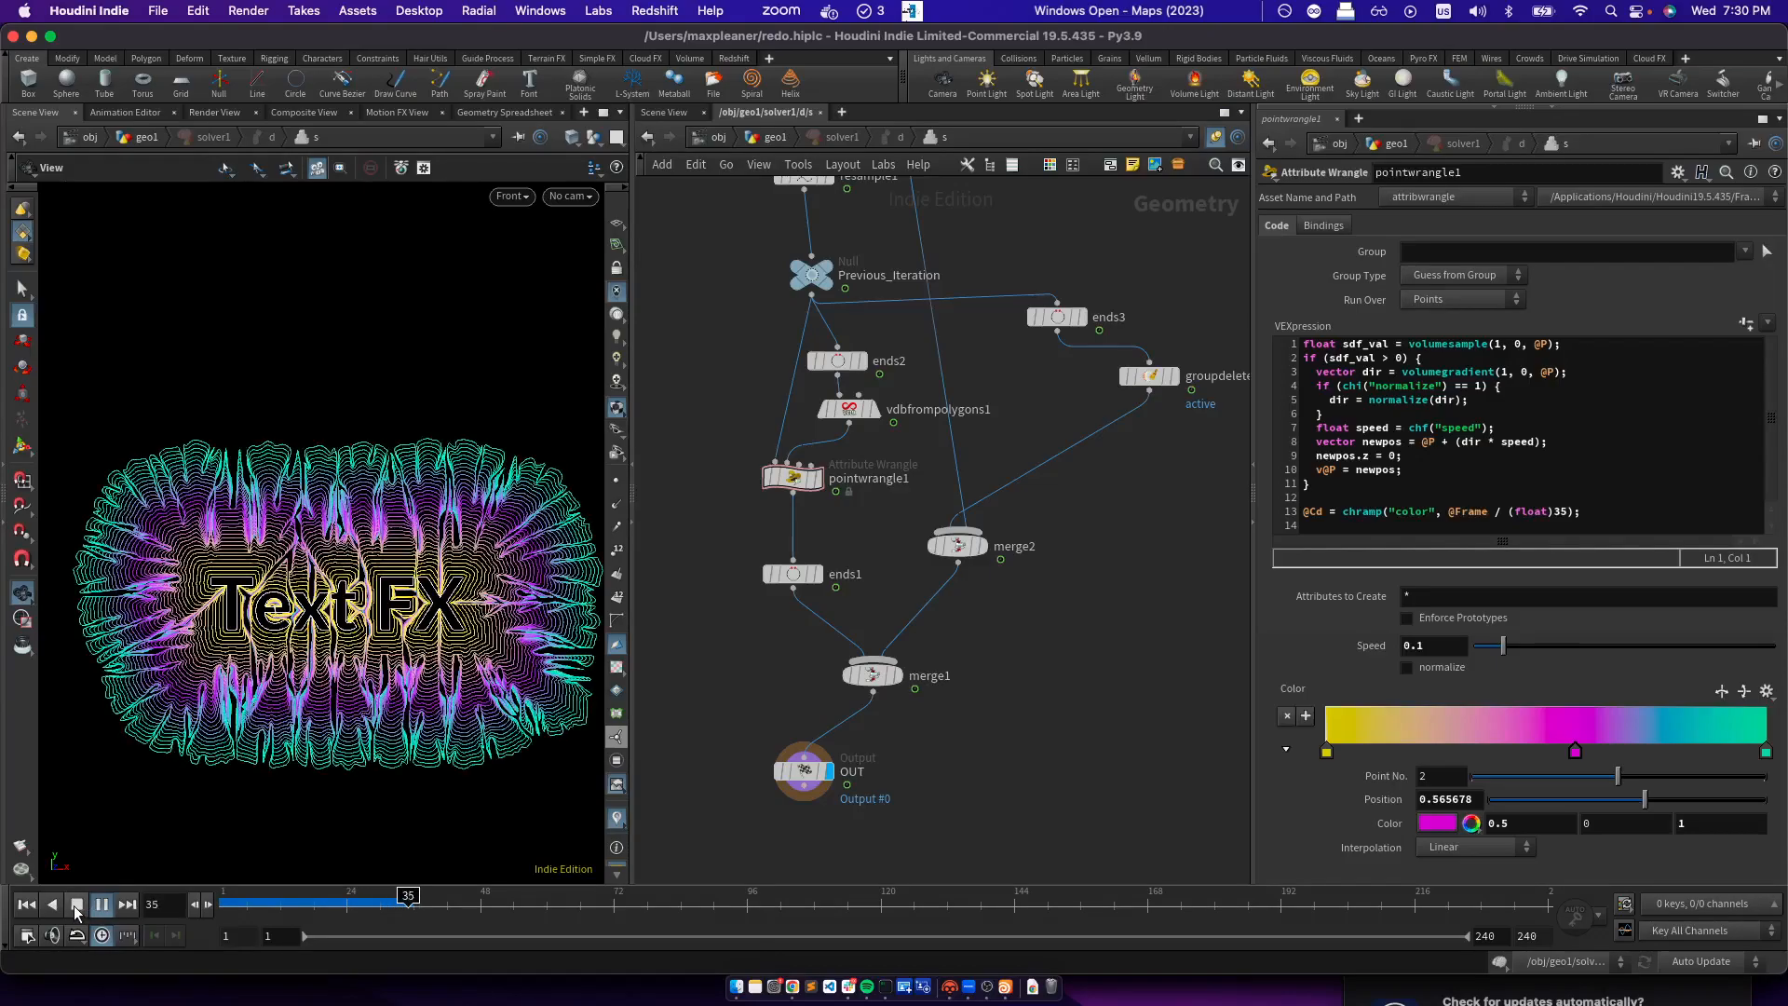
left_click(77, 905)
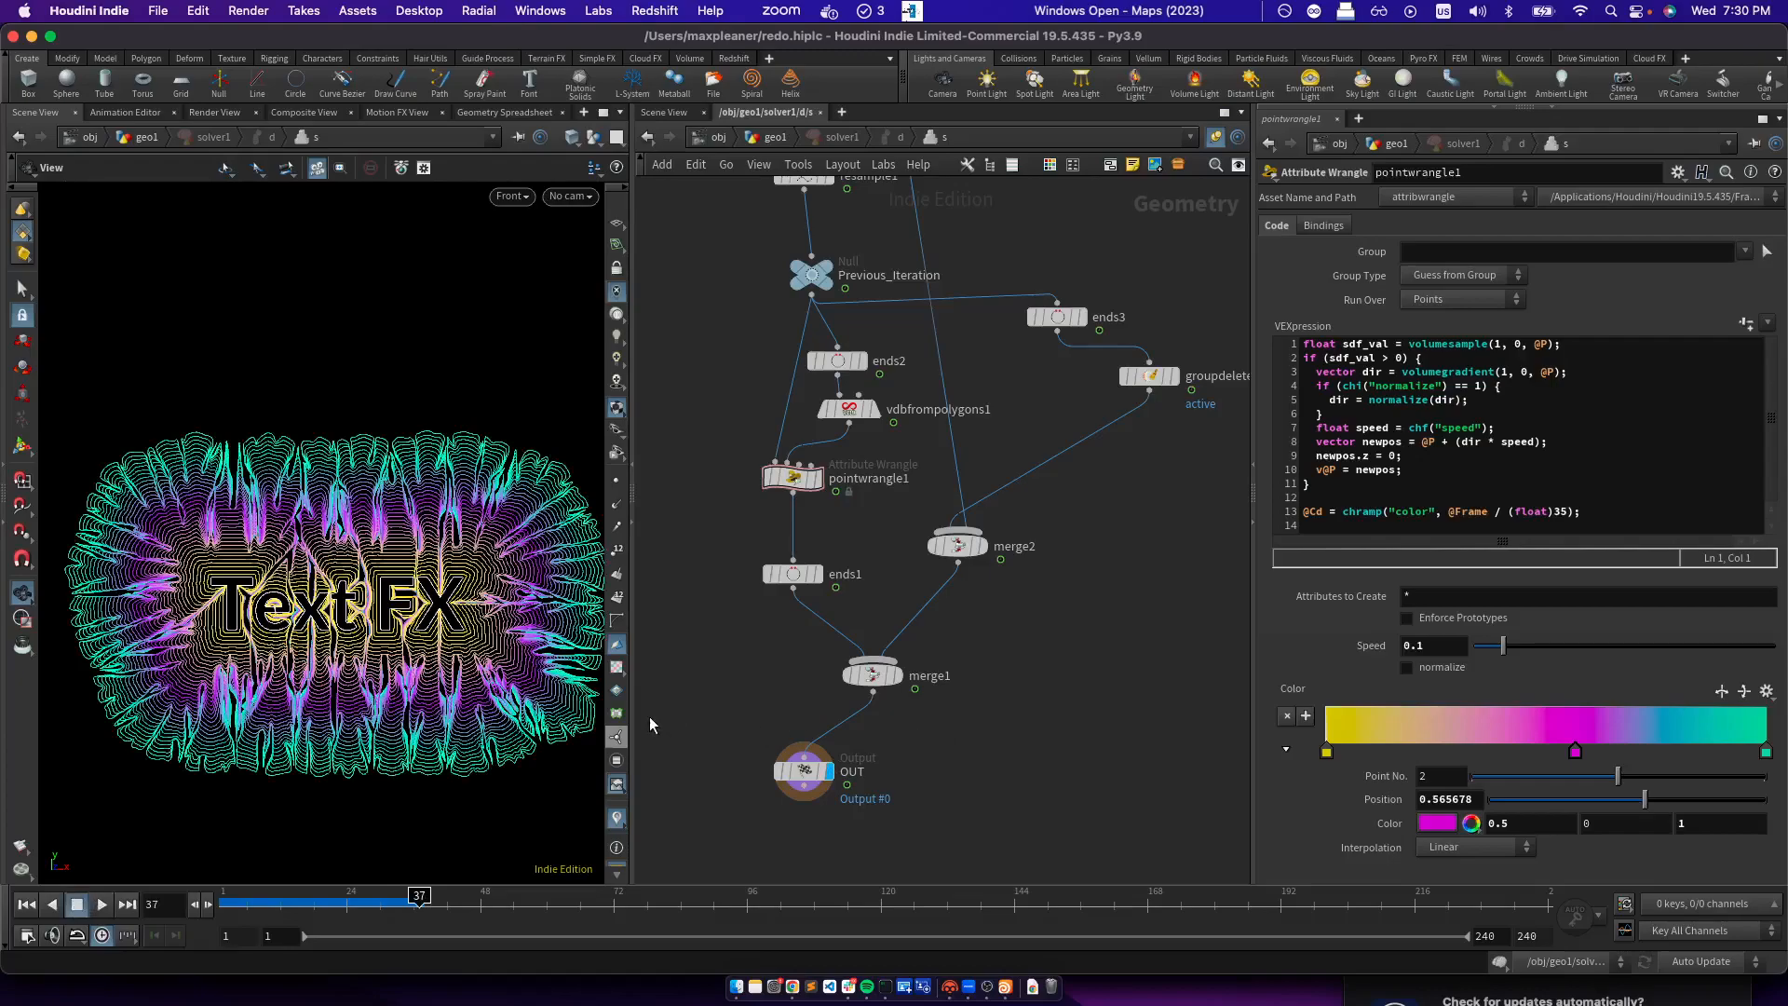
middle_click_drag(717, 693, 740, 704)
key("ctrl+s")
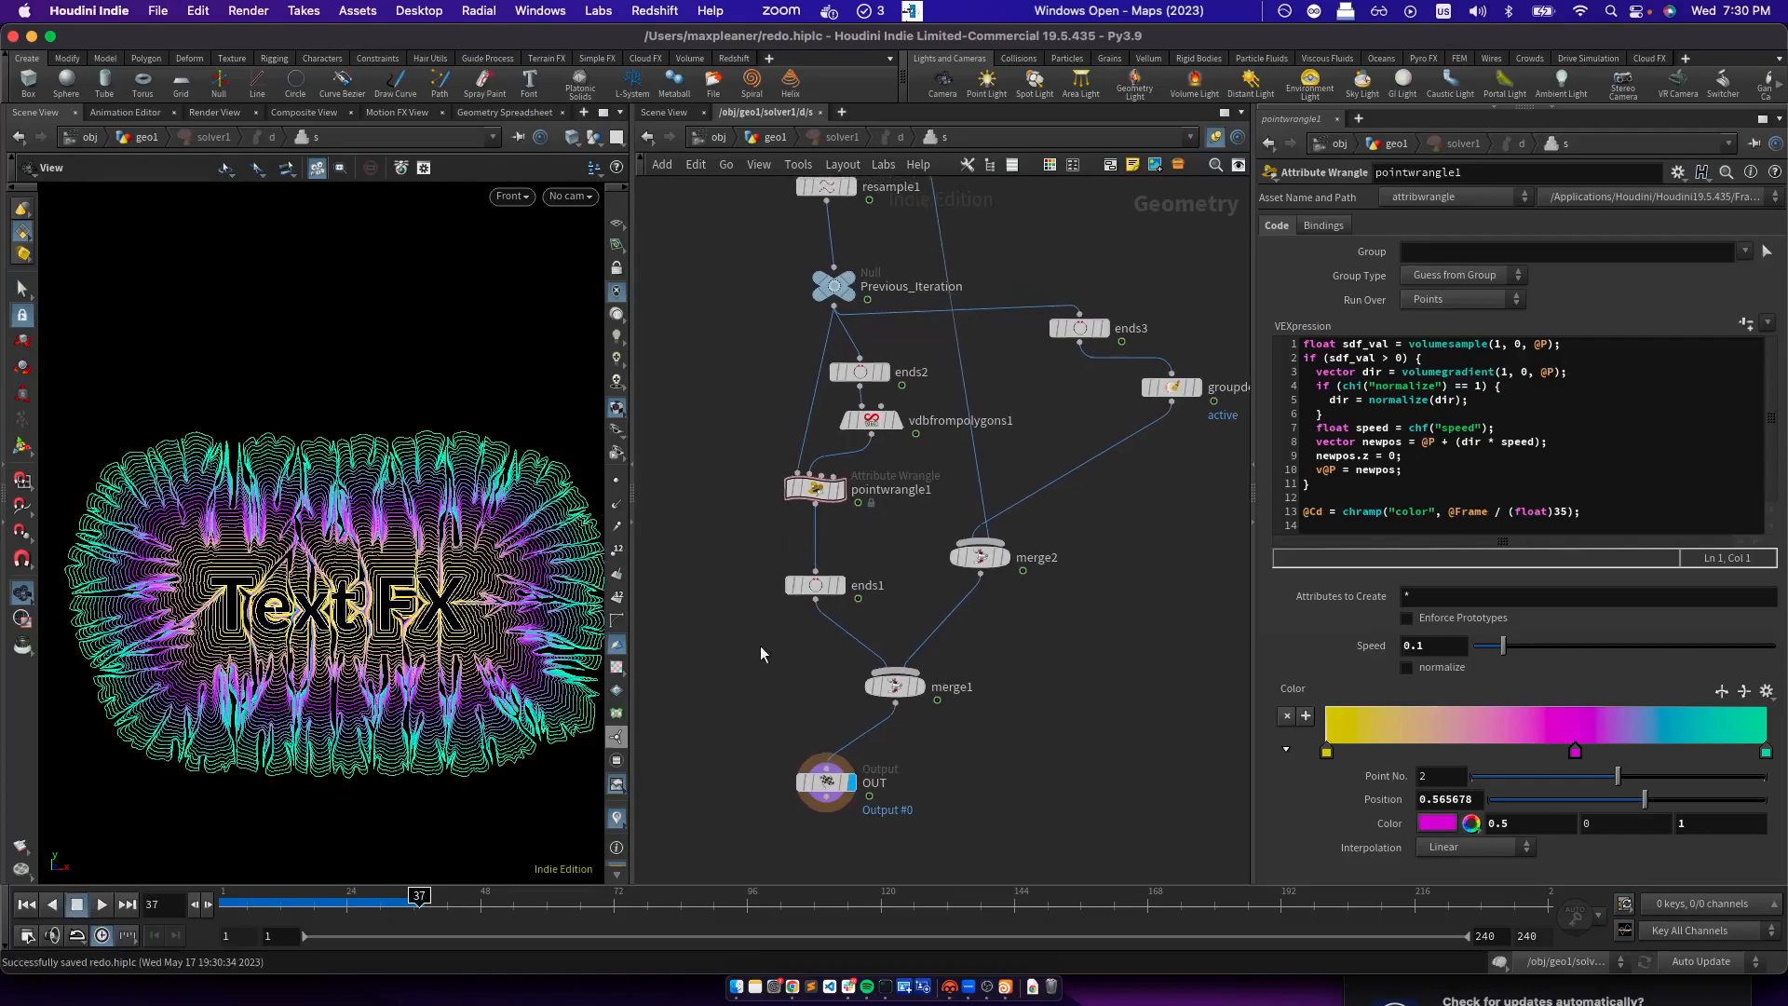
Go up to the geo1 network, collapse font1 into a subnetwork, and enter that subnetwork
left_click(769, 137)
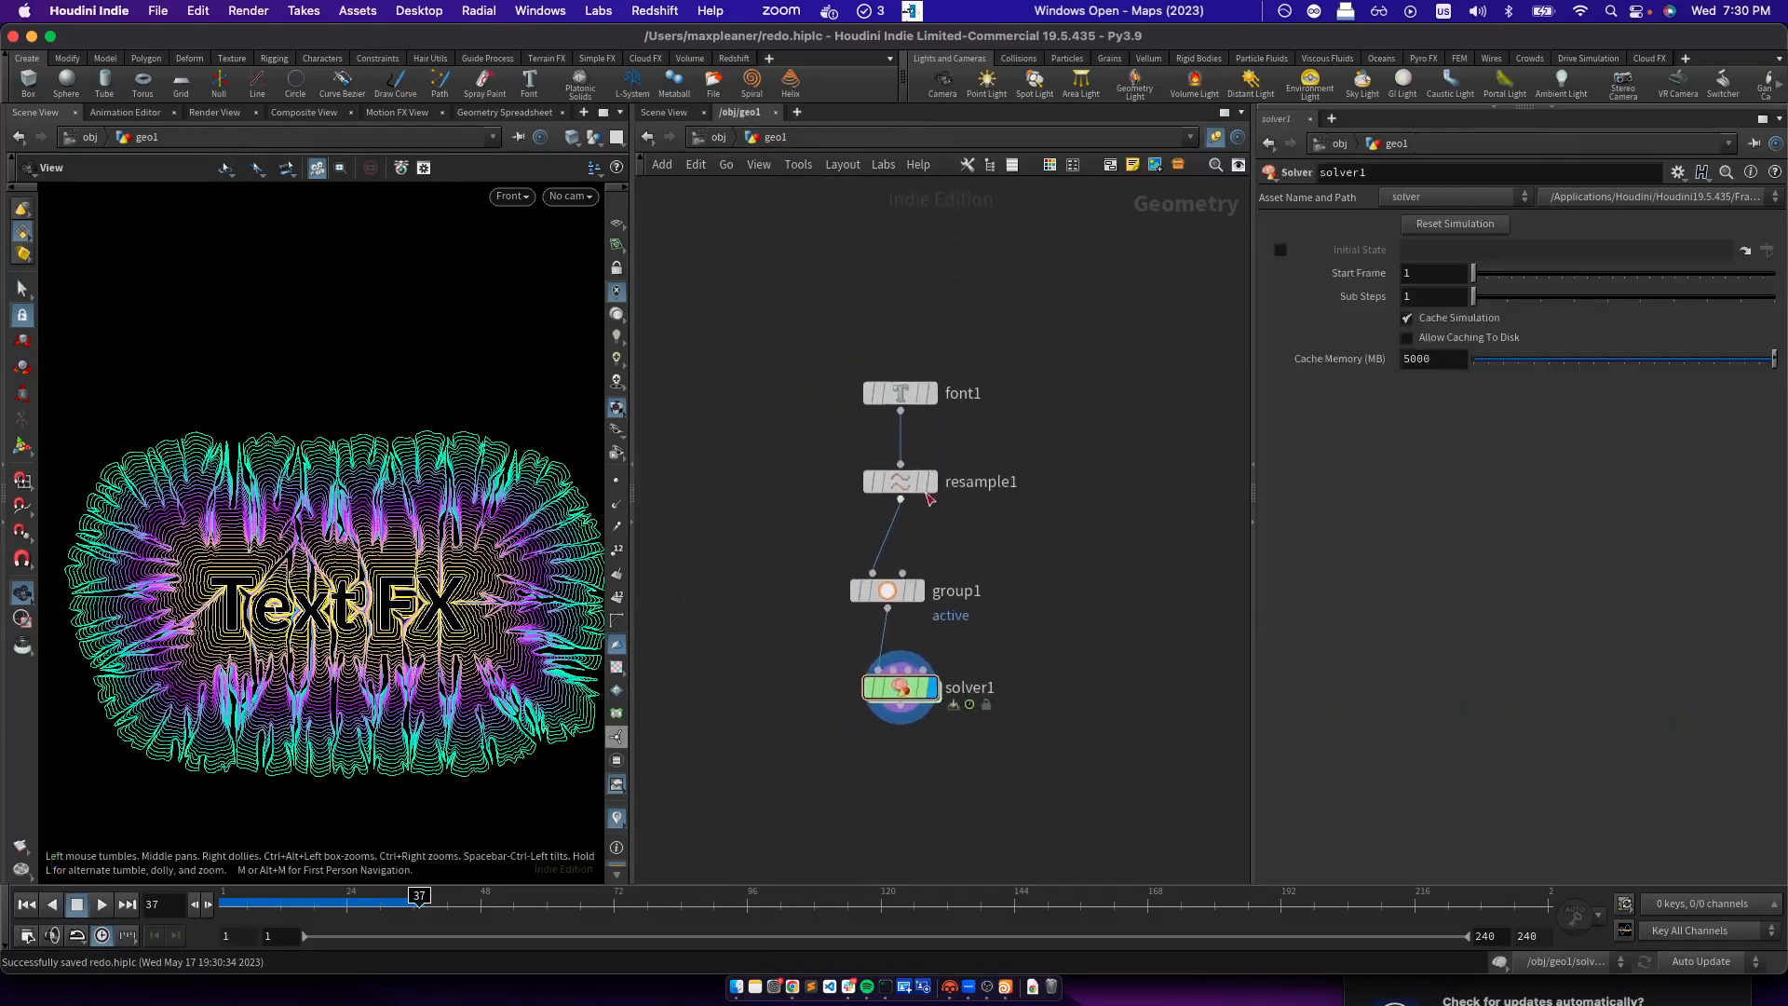
left_click_drag(913, 403, 922, 224)
key("r")
middle_click_drag(957, 297, 958, 386)
left_click_drag(918, 313, 917, 392)
key("shift+c")
double_click(918, 393)
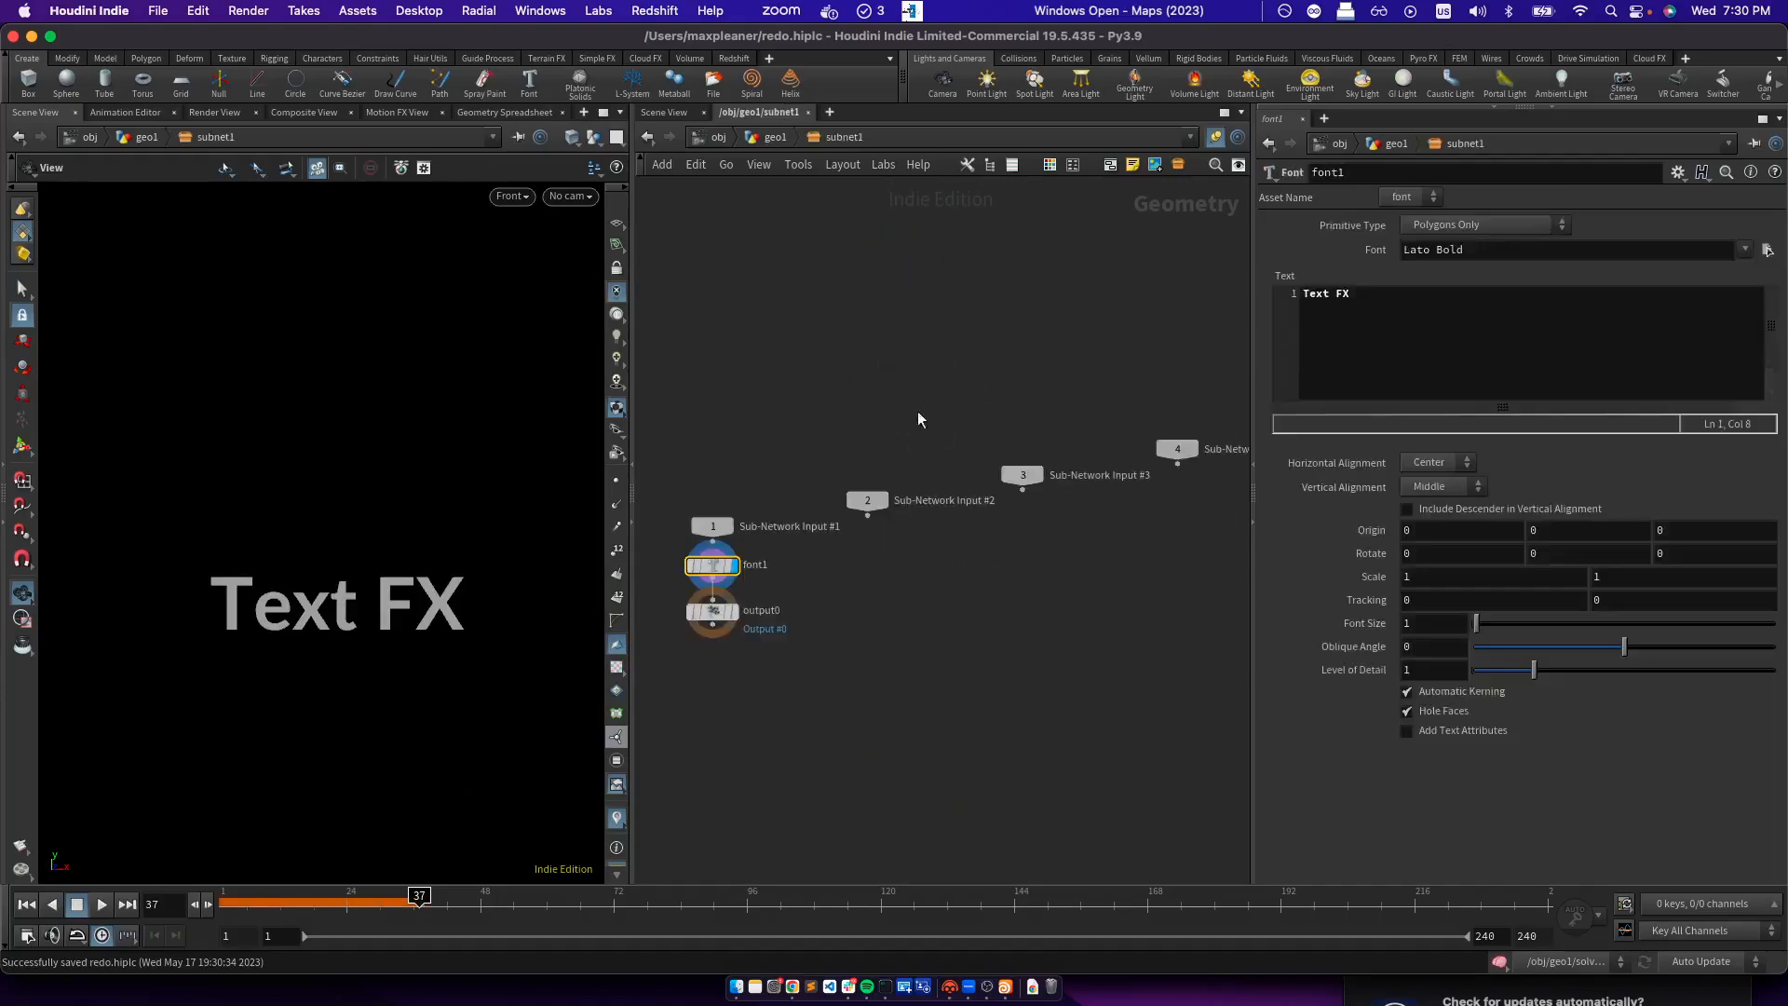
Move output0 well below font1 inside subnet1, and return to geo1 to display solver1's result
left_click_drag(835, 485, 829, 707)
scroll(812, 511, "up", 3)
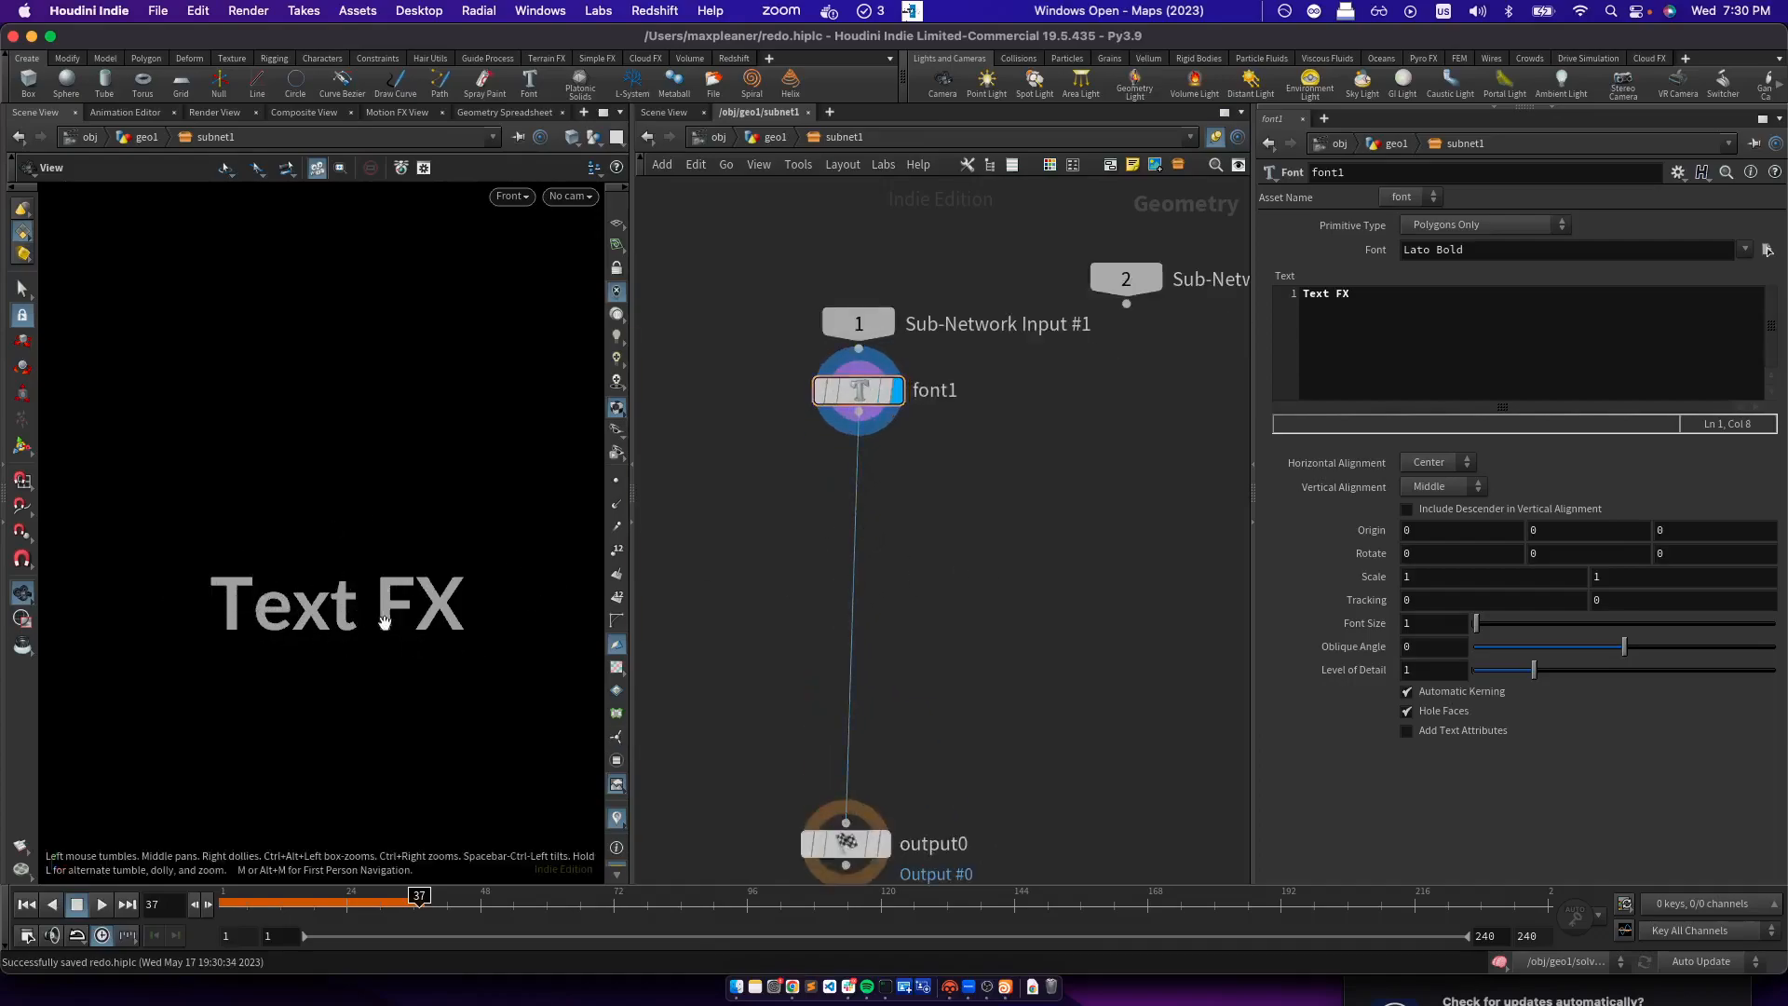
left_click(775, 137)
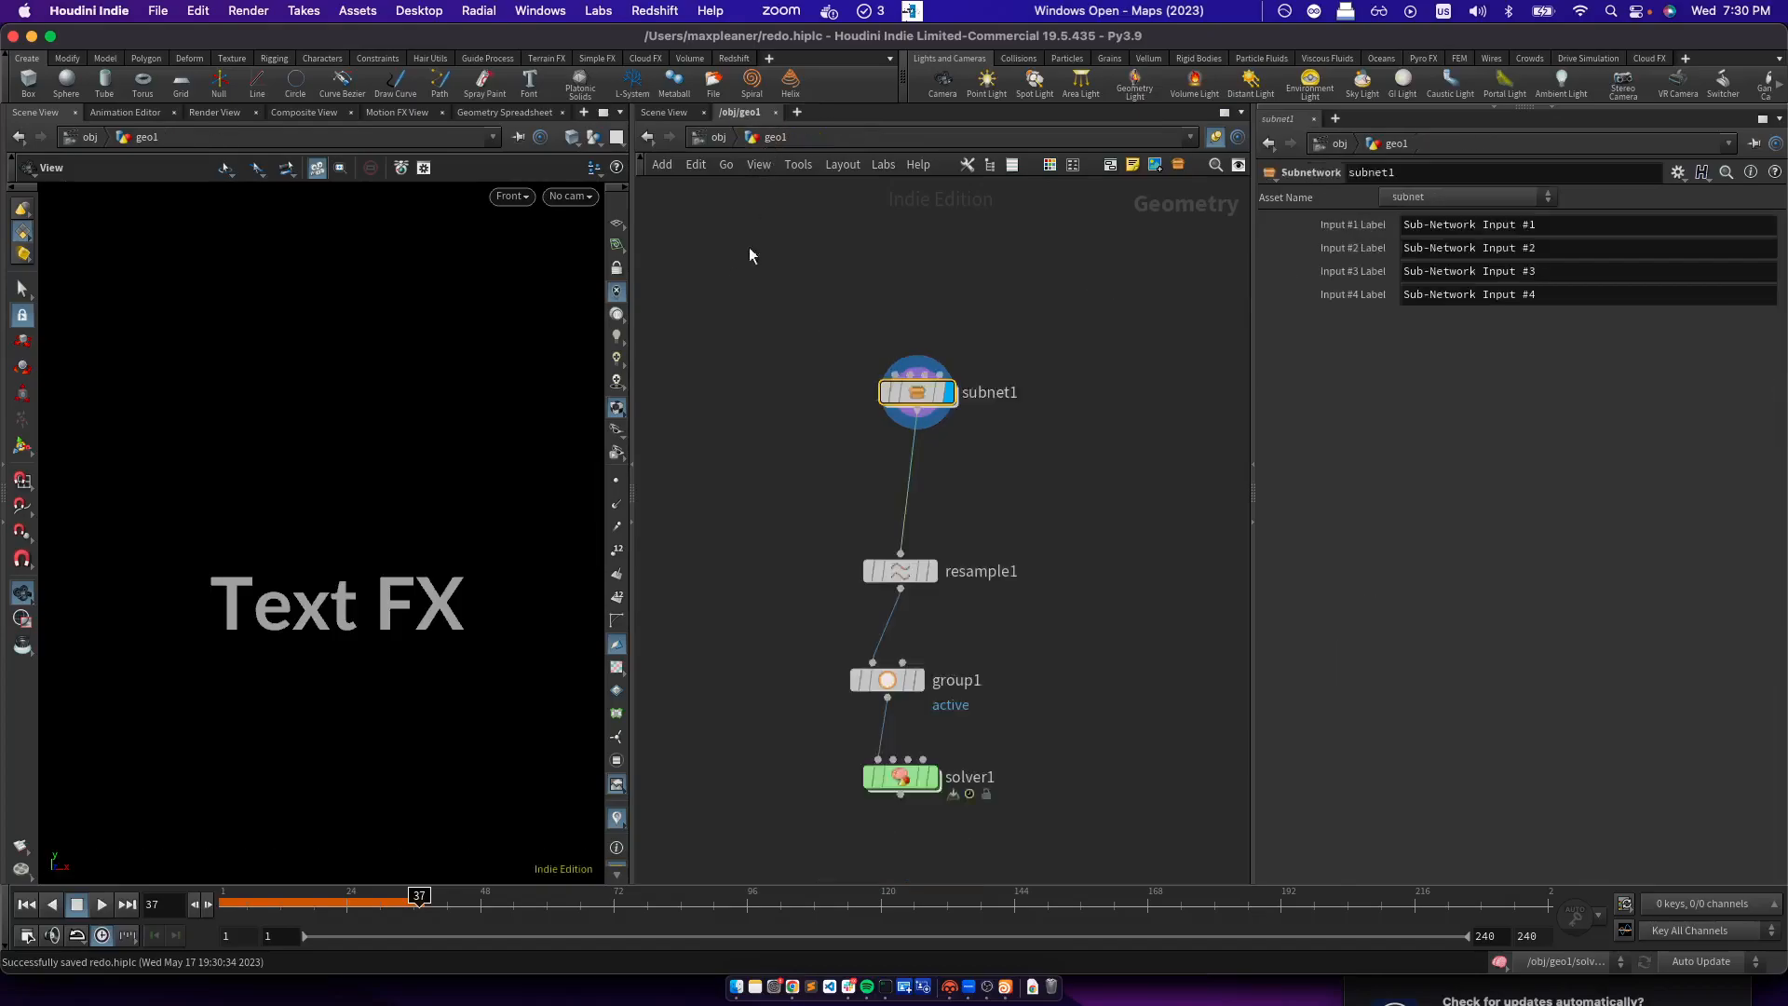
left_click(933, 784)
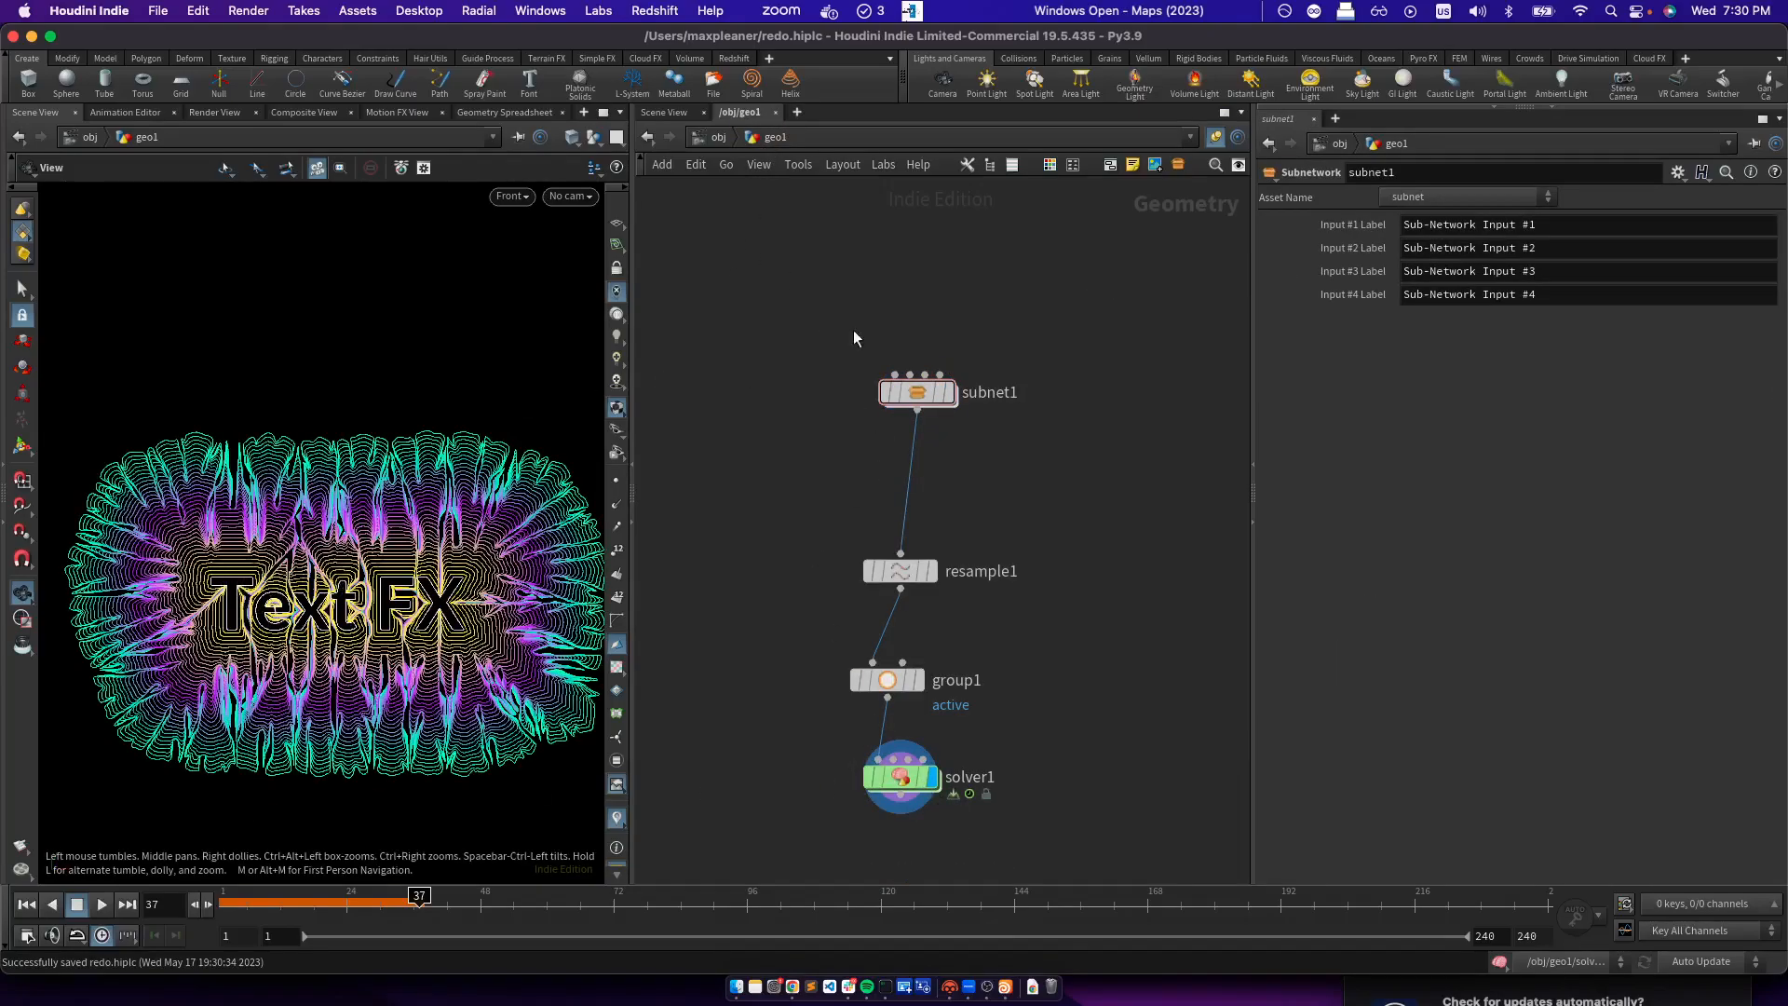
Insert a For-Each Connected Piece loop between font1 and output0 inside subnet1, and move output0 below foreach_end1
double_click(917, 395)
left_click(853, 517)
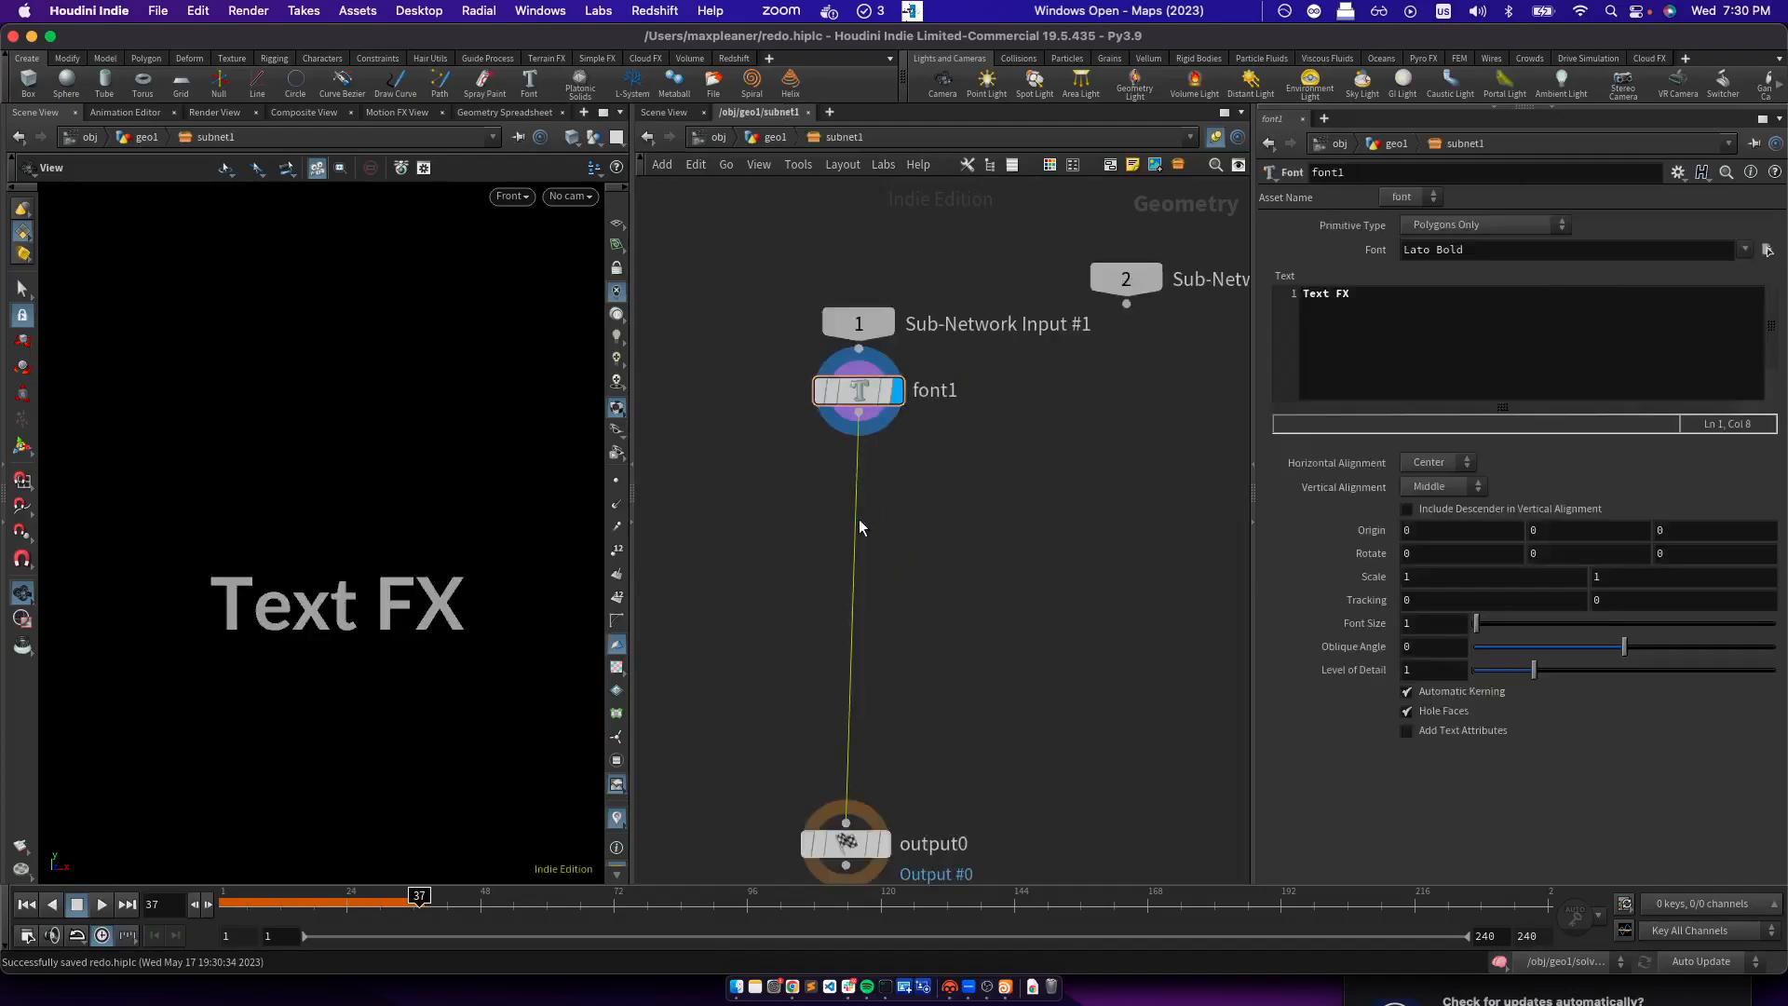
key("Tab")
type("co")
key("BackSpace")
key("BackSpace")
type("foreach conn")
key("Return")
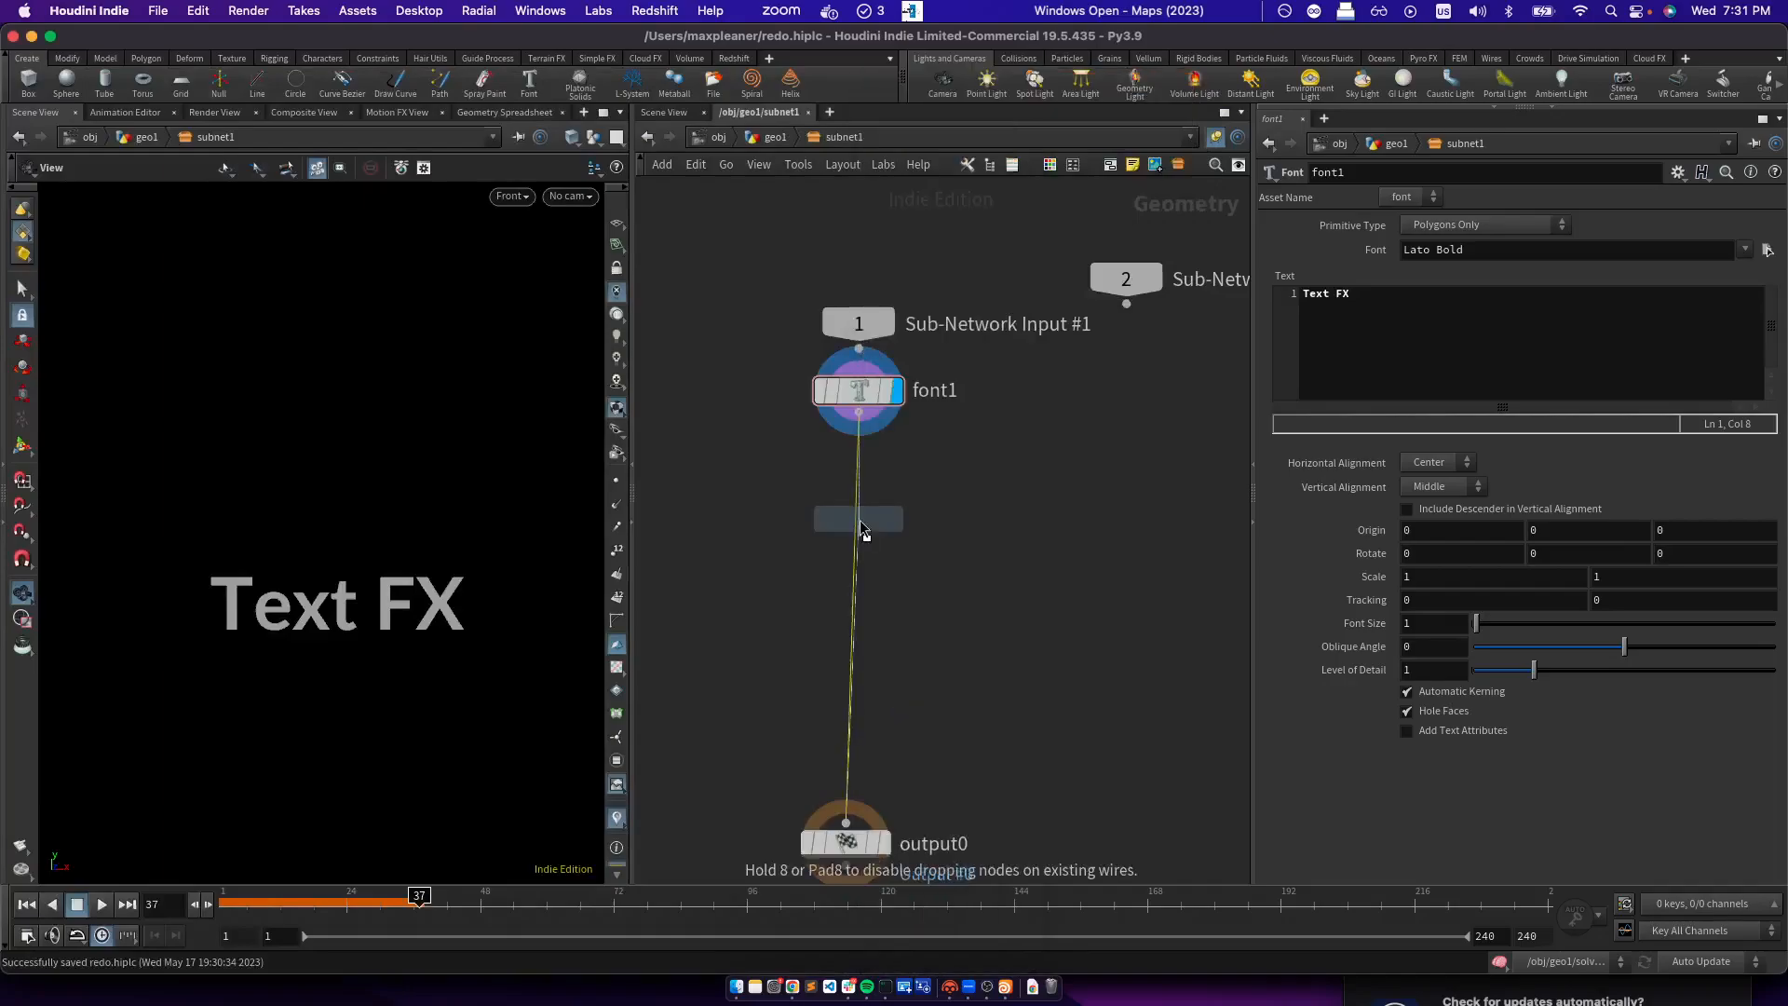
left_click(859, 525)
middle_click_drag(1054, 566, 1079, 400)
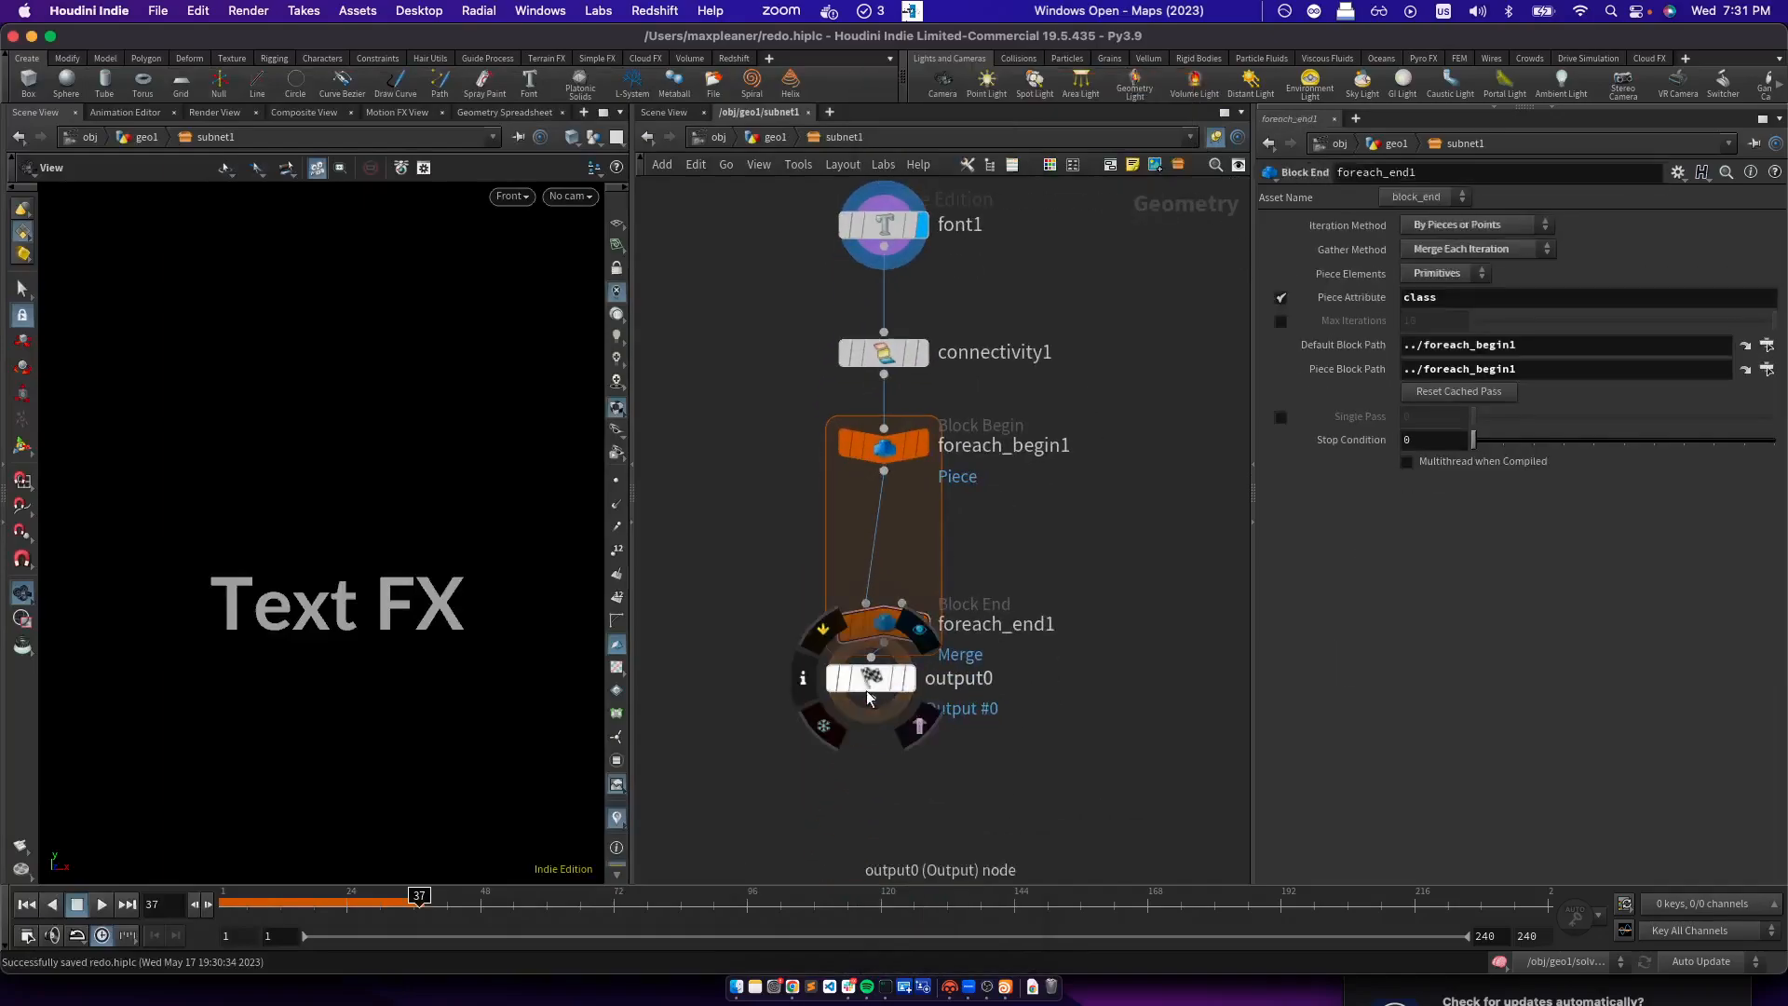
left_click_drag(867, 687, 881, 788)
key("Tab")
type("pack")
key("Return")
key("Escape")
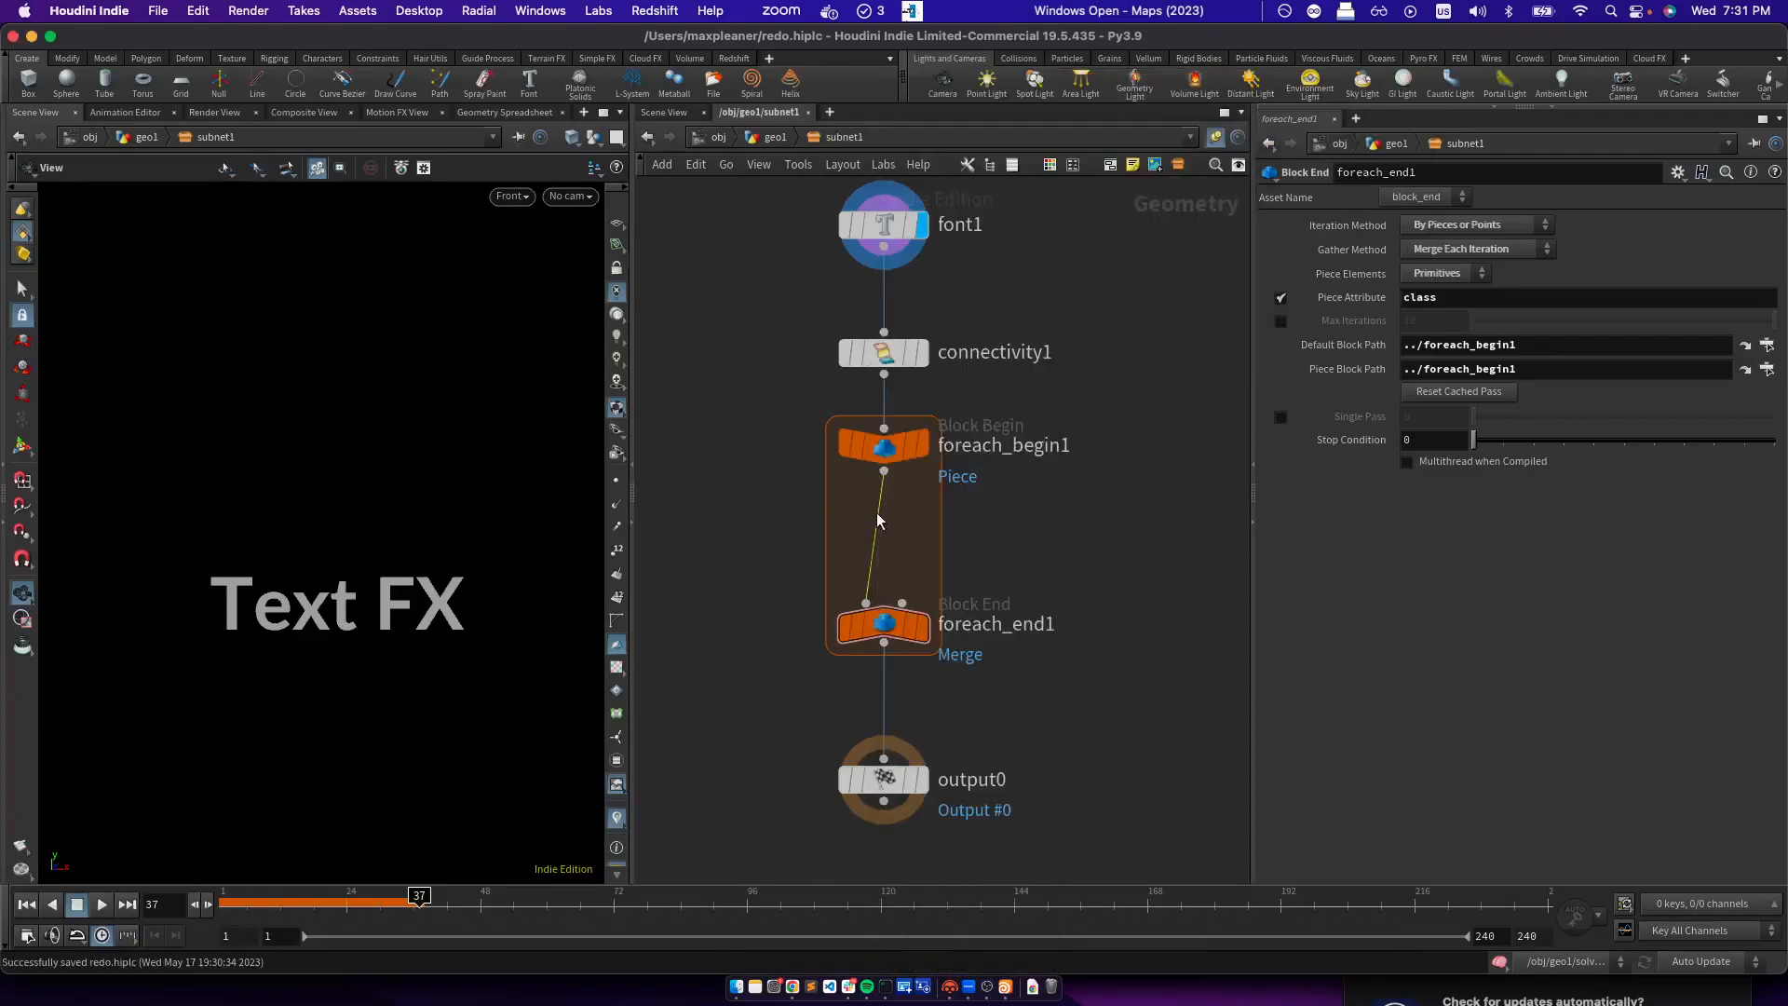
key("Tab")
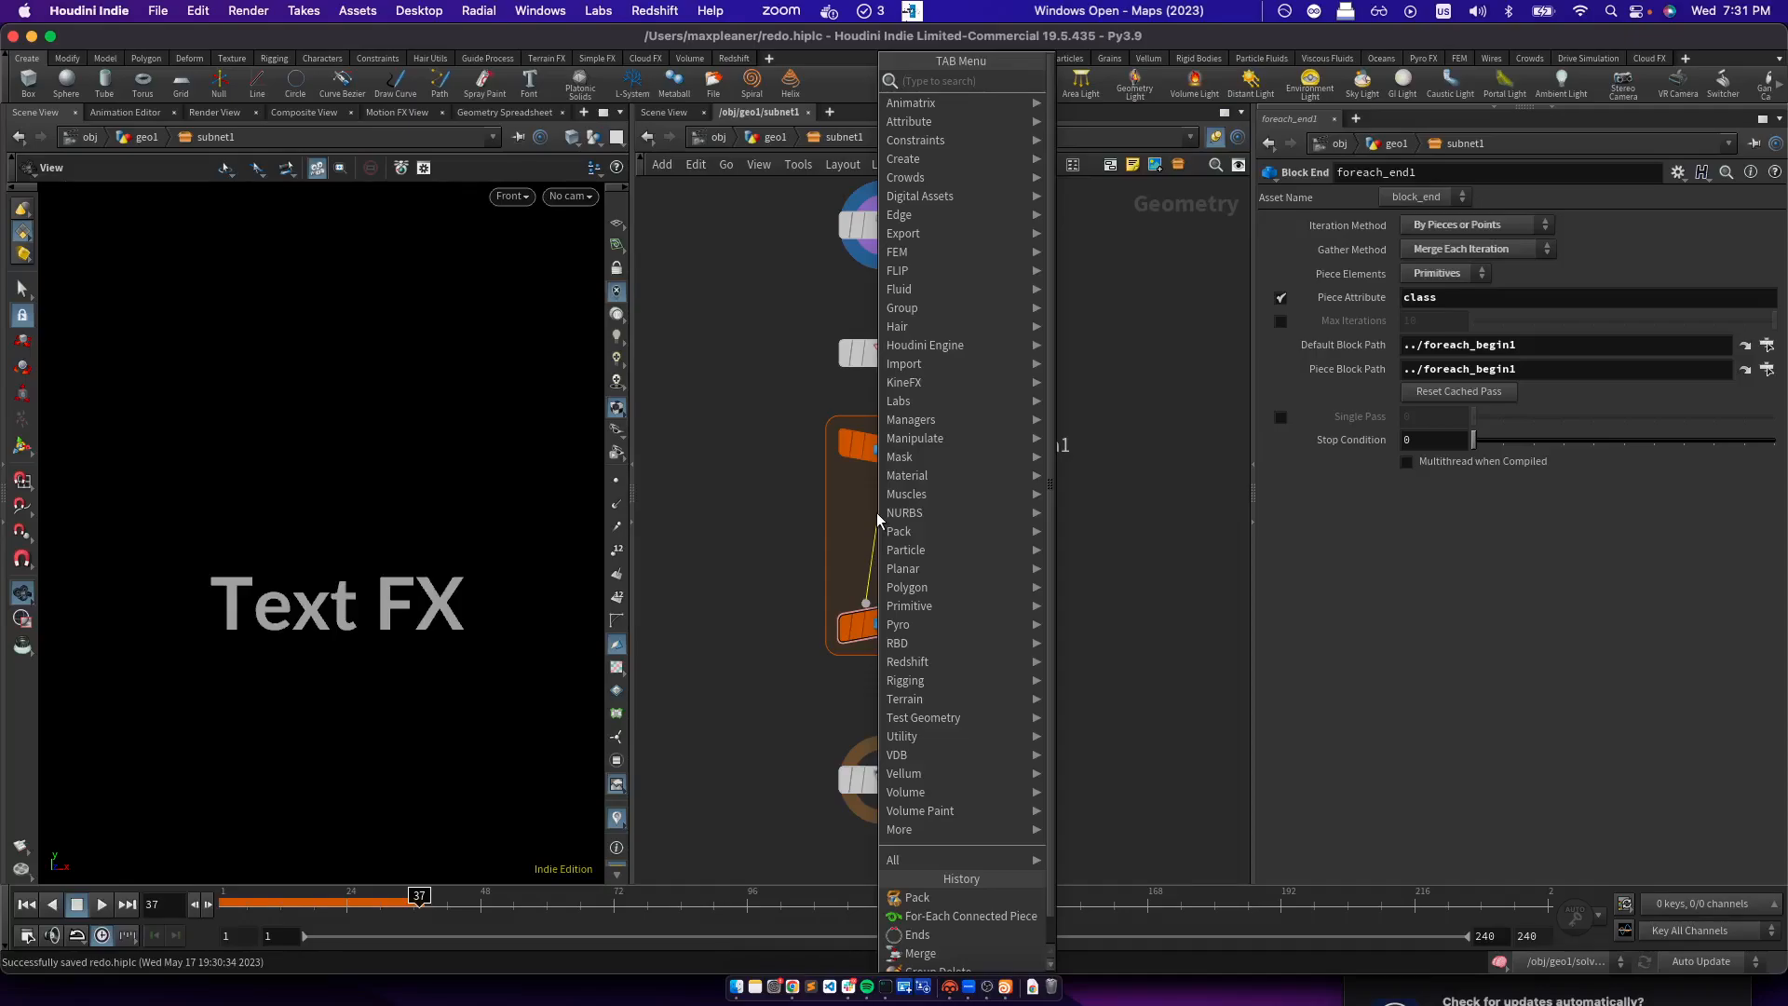
type("match")
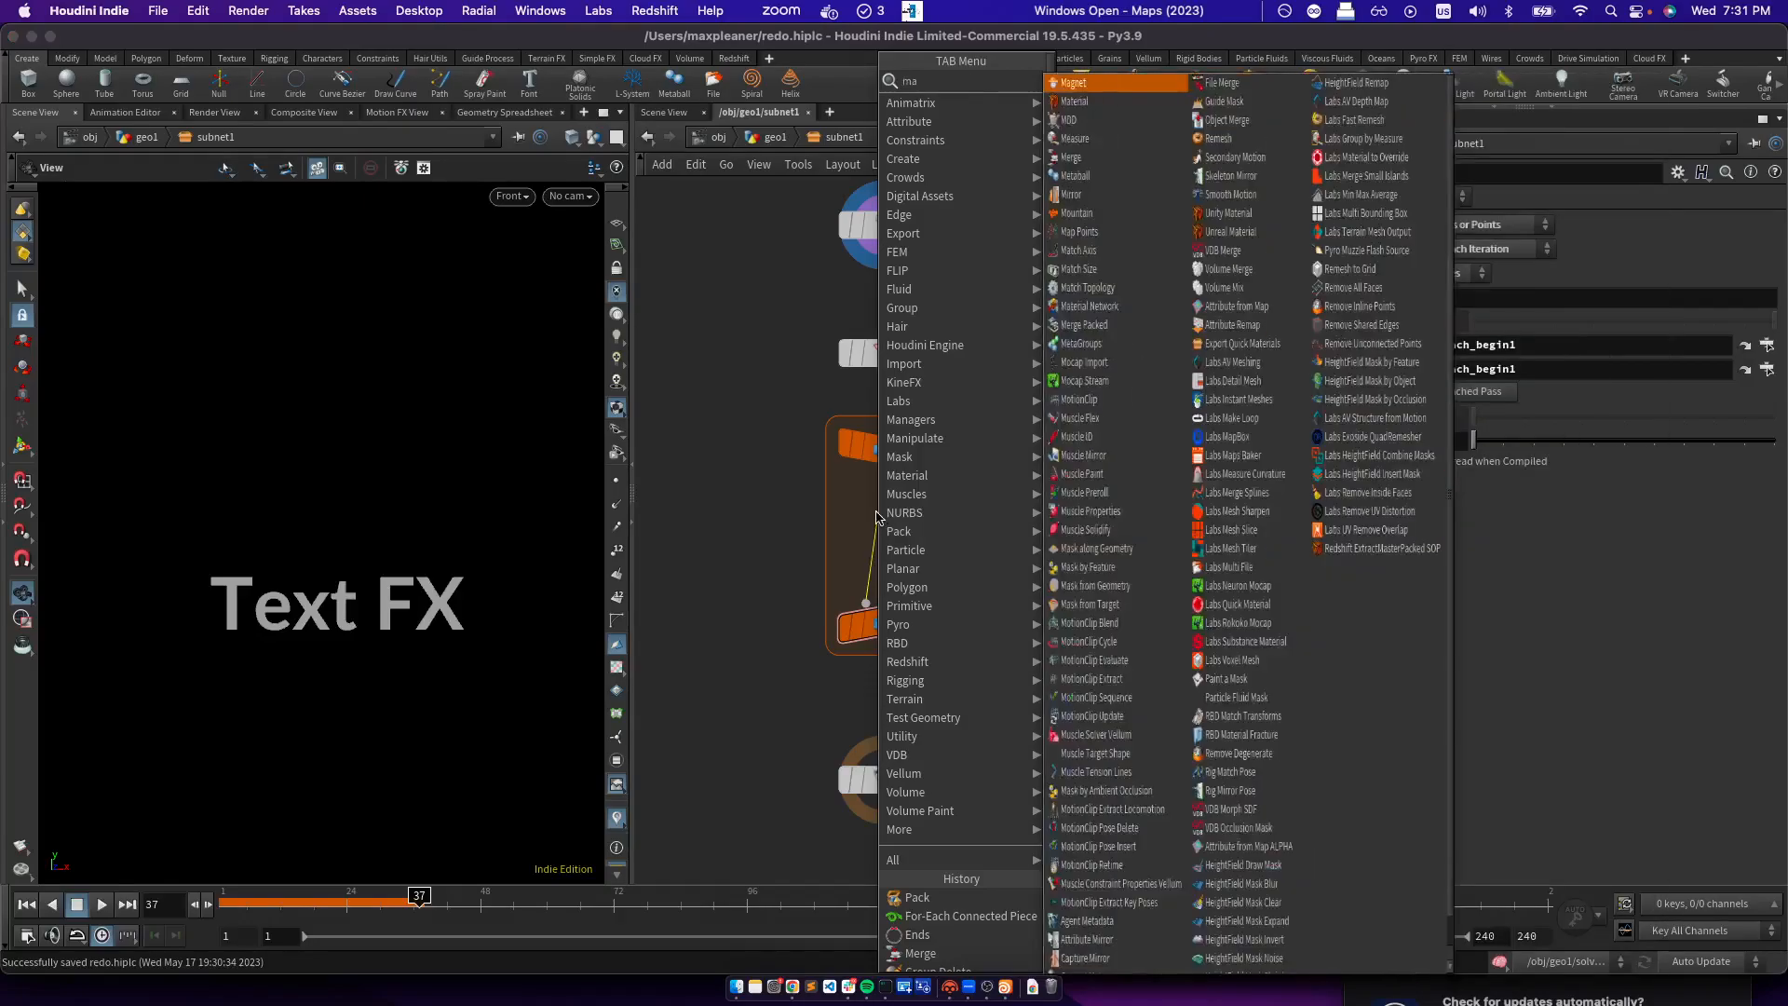
key("Return")
key("Escape")
Insert a Match Size node between foreach_begin1 and foreach_end1, and enable Stash Transform with the xform attribute
key("Tab")
type("matc")
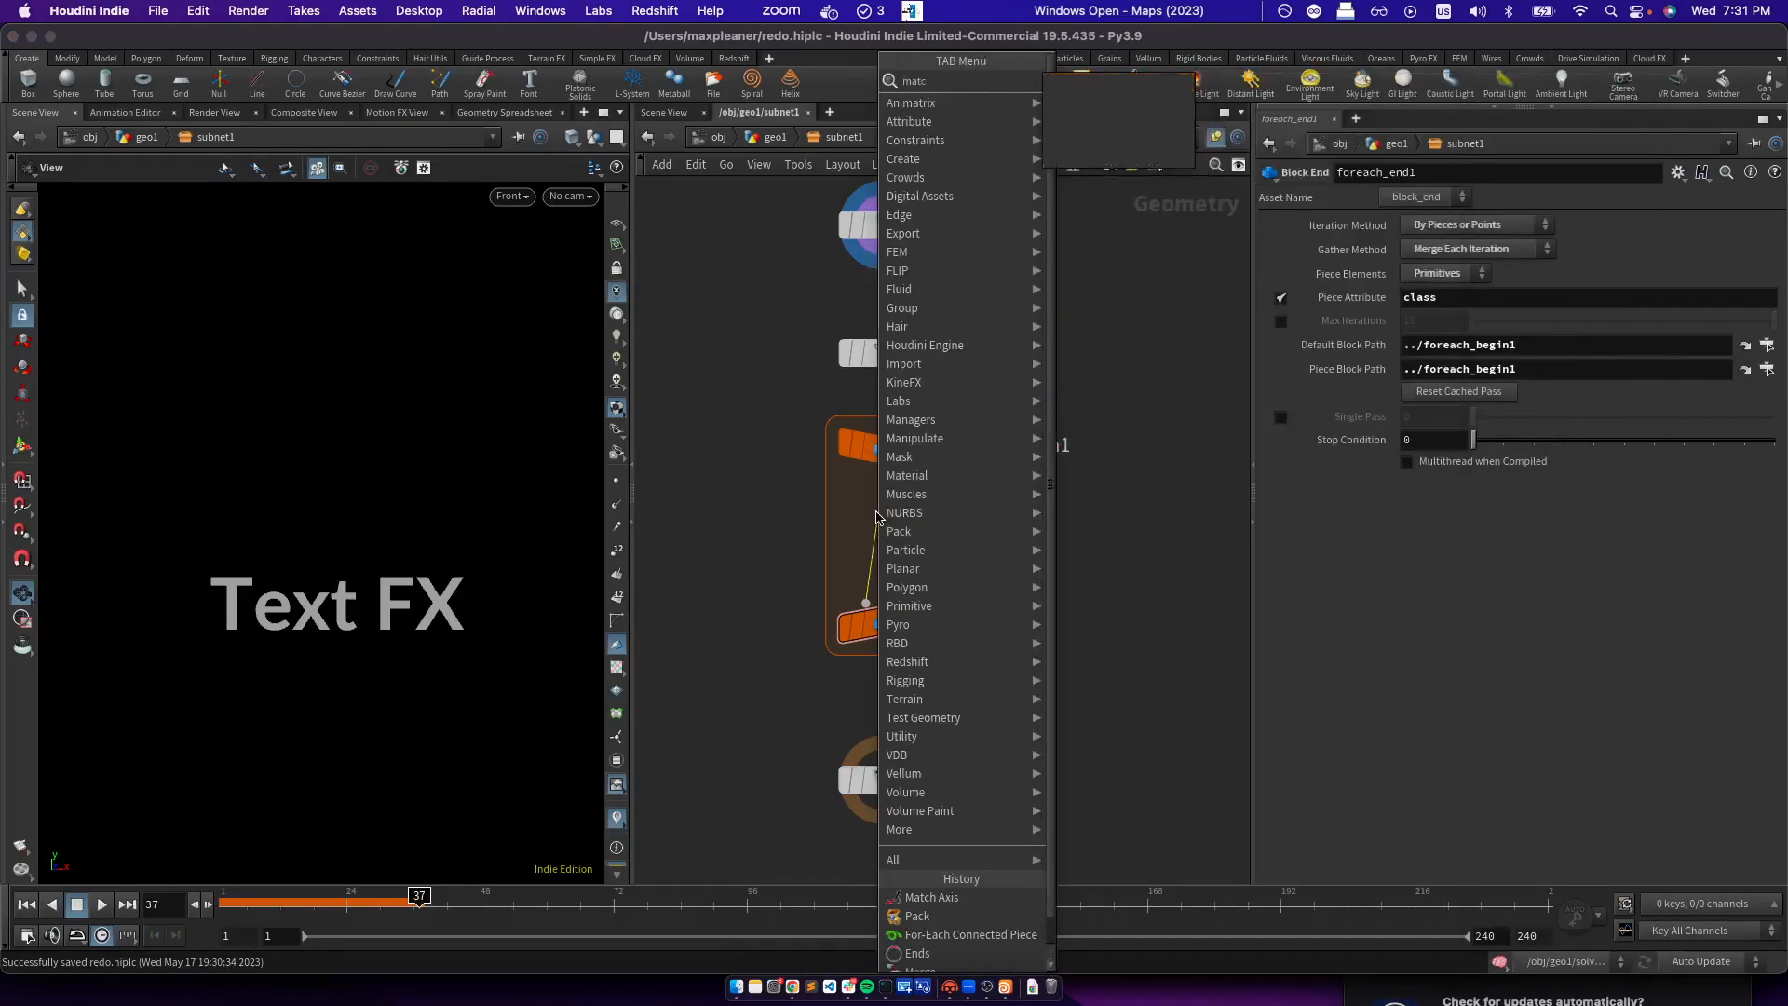
type("h siz")
key("Return")
left_click(880, 526)
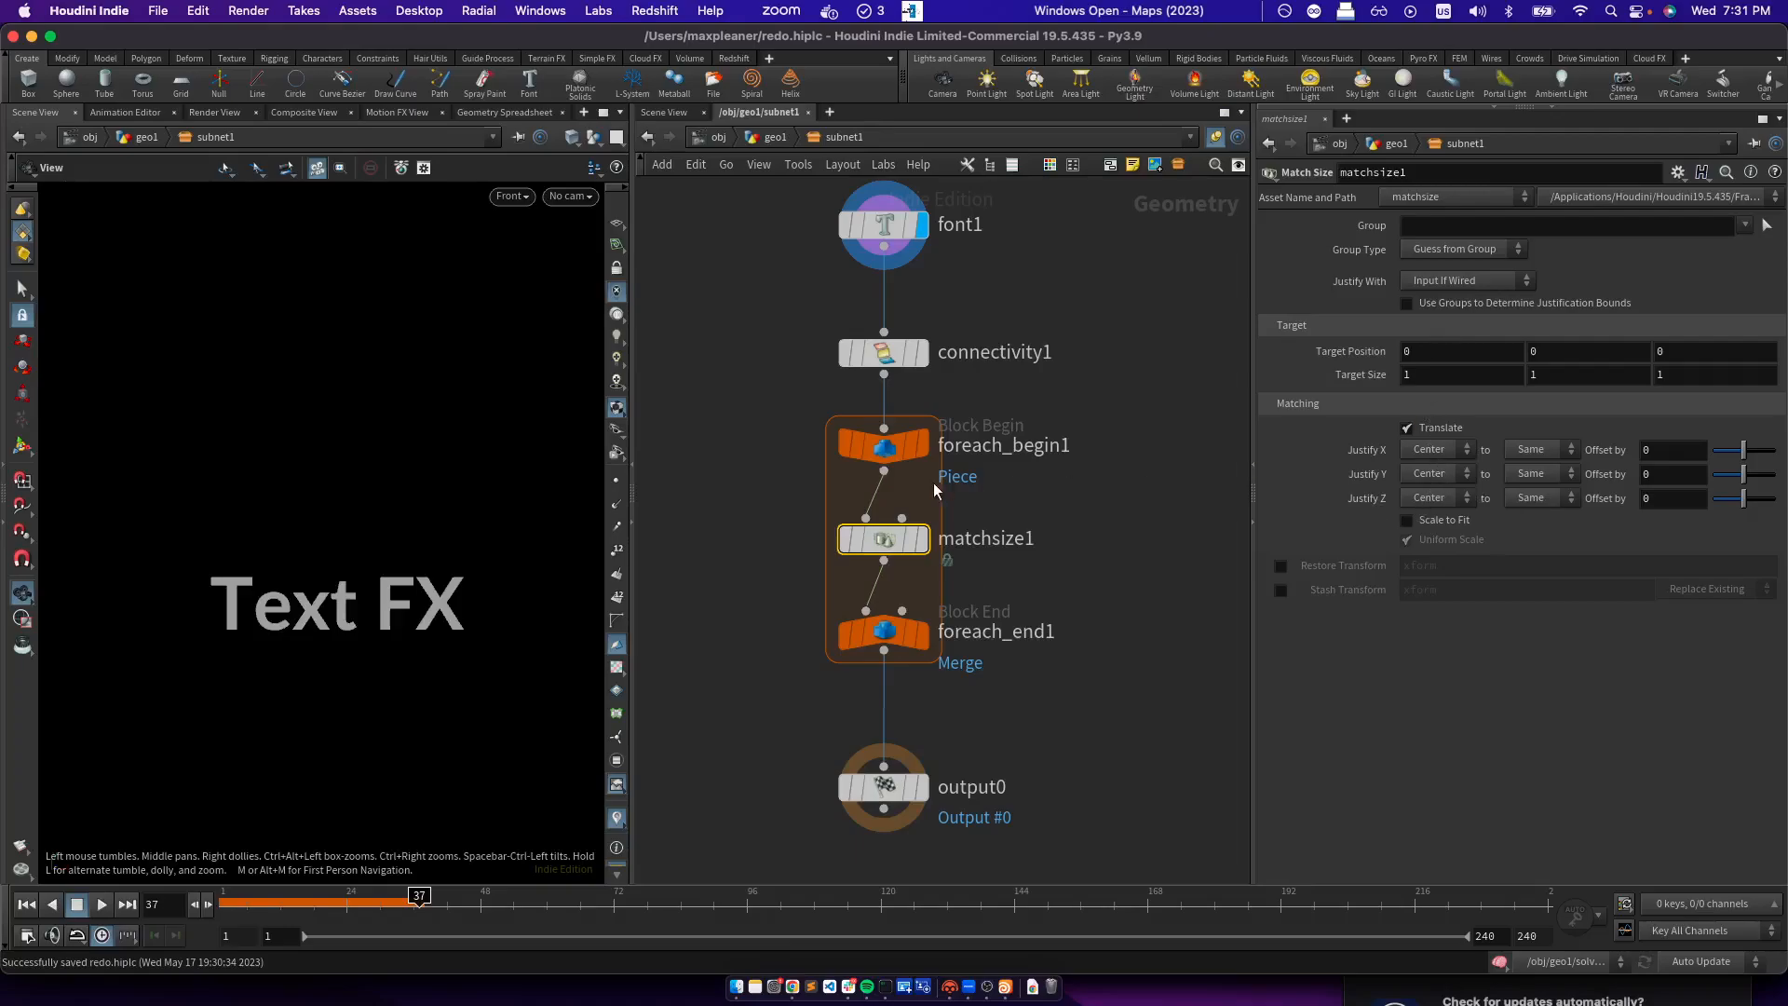
left_click(1282, 590)
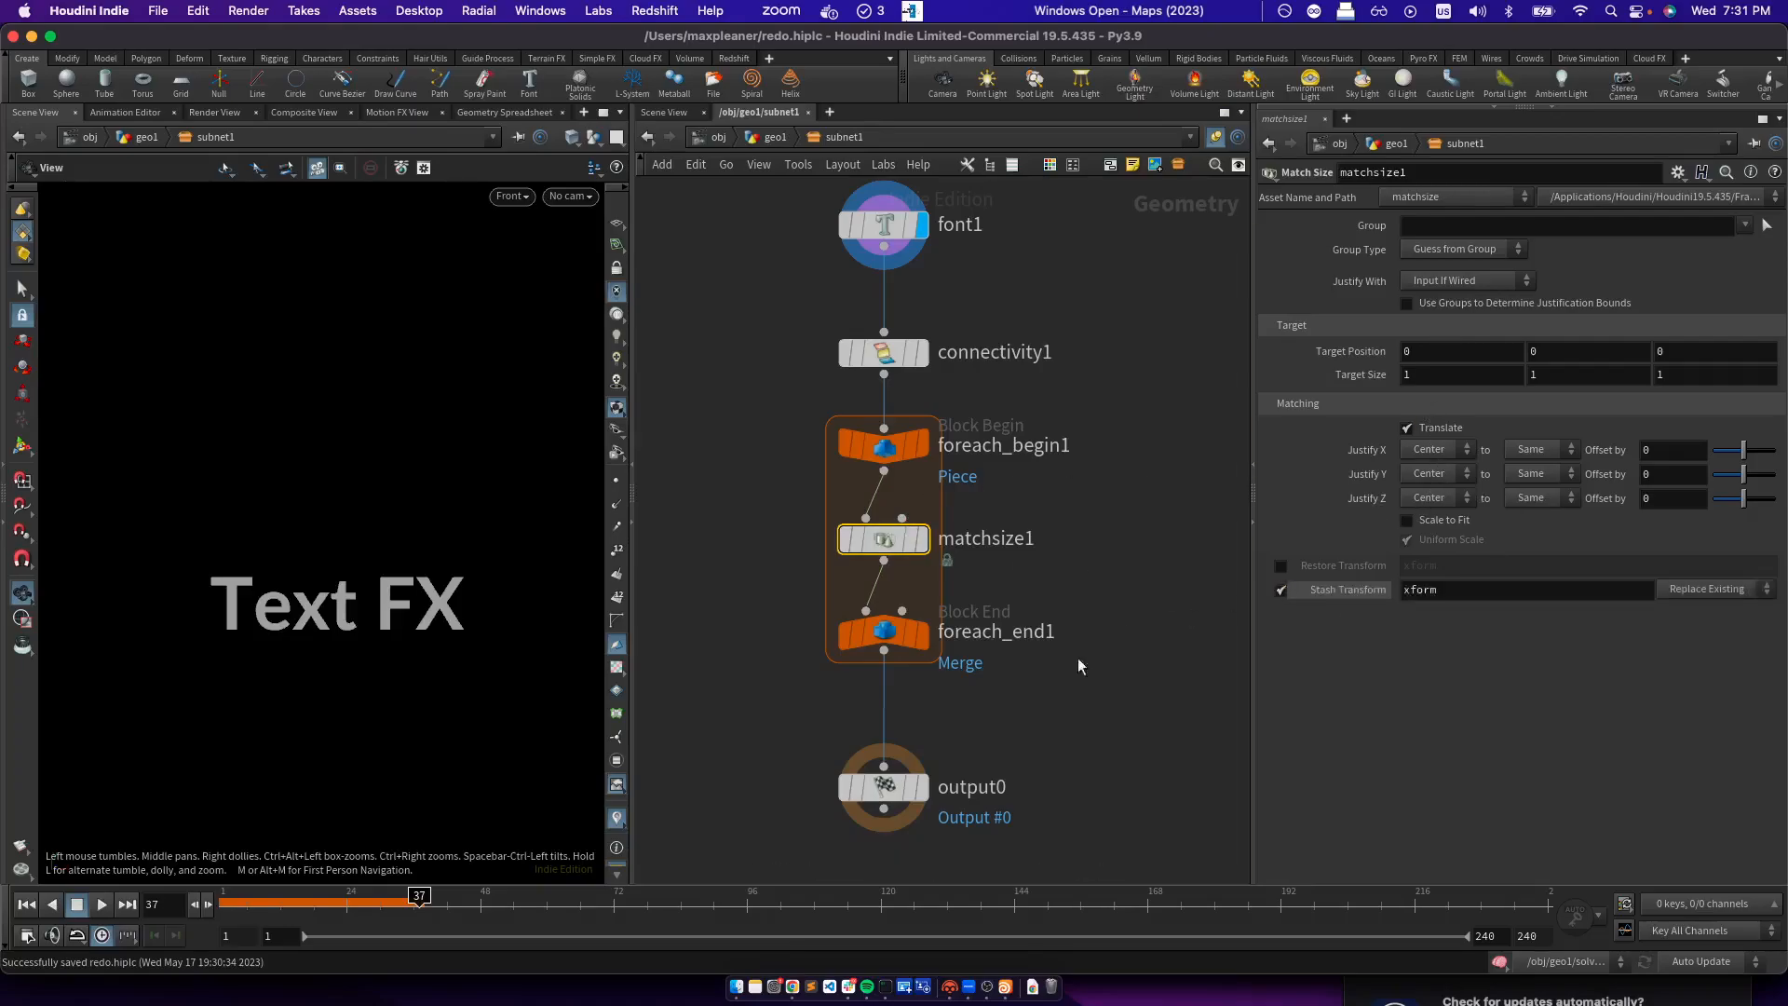
Duplicate matchsize1 just before foreach_end1, switch the copy from Stash Transform to Restore Transform with xform, and display foreach_end1
scroll(1056, 475, "down", 5)
left_click_drag(799, 693, 964, 363)
left_click_drag(926, 399, 927, 688)
left_click(927, 572)
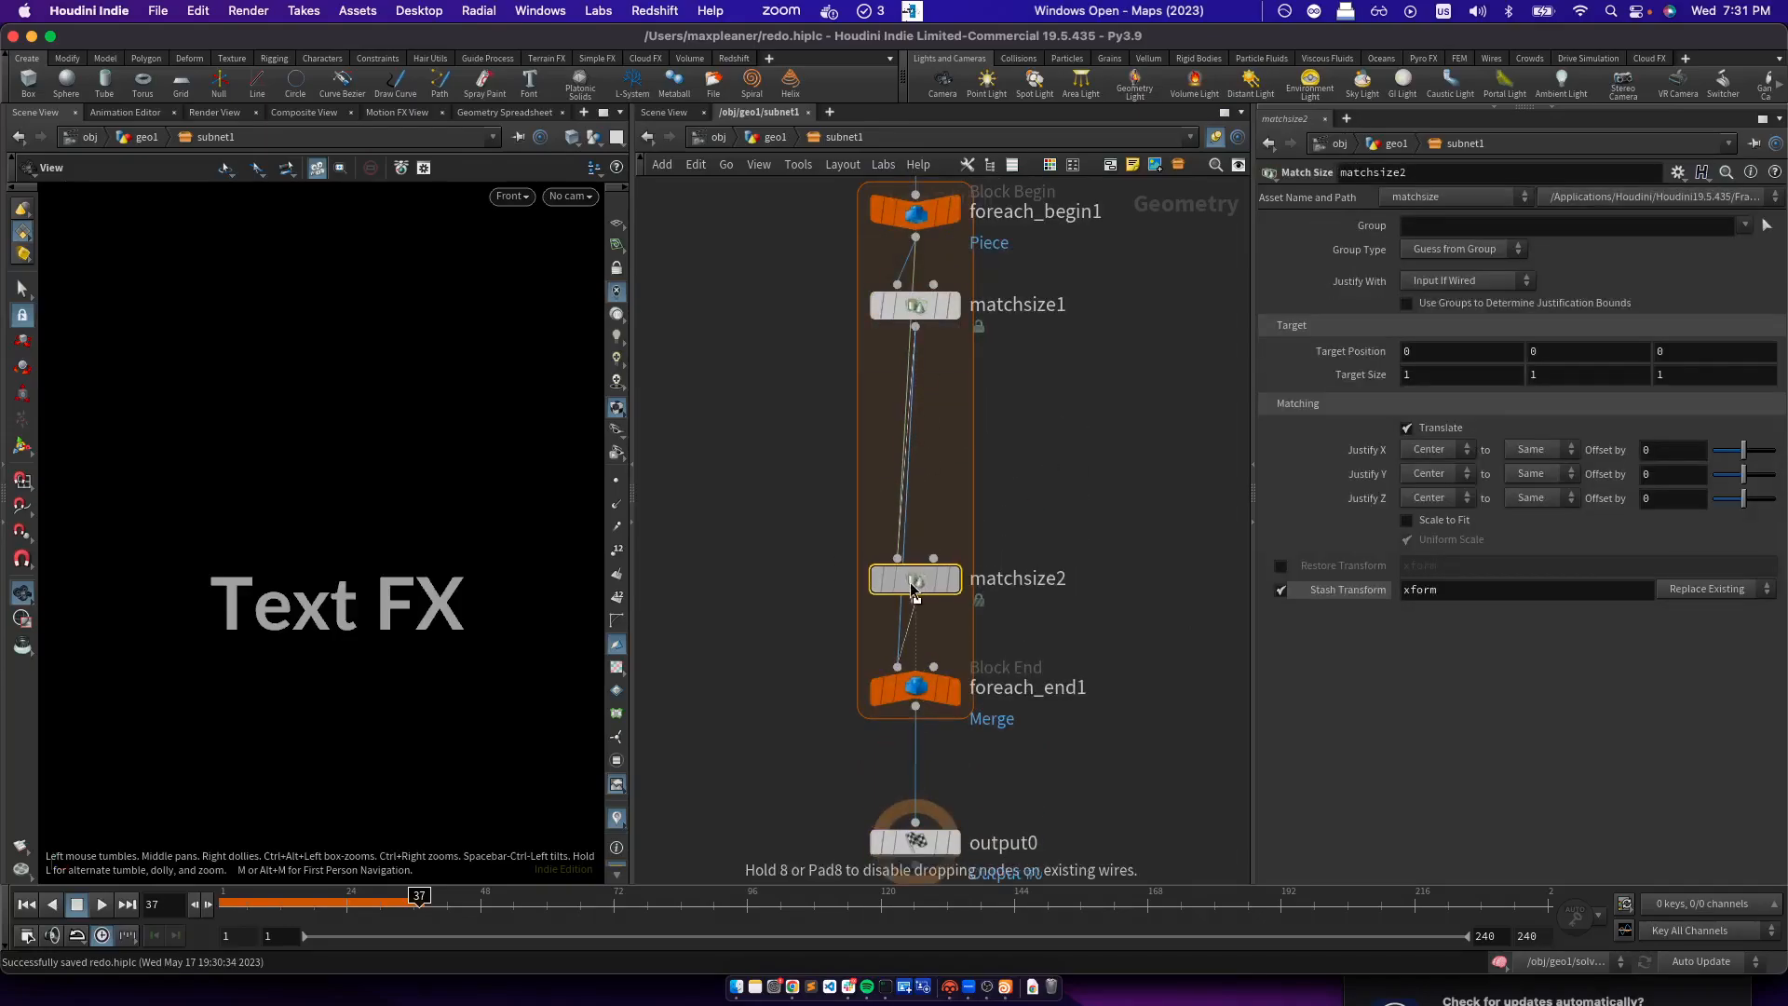
left_click(1282, 590)
left_click(1280, 565)
left_click(951, 691)
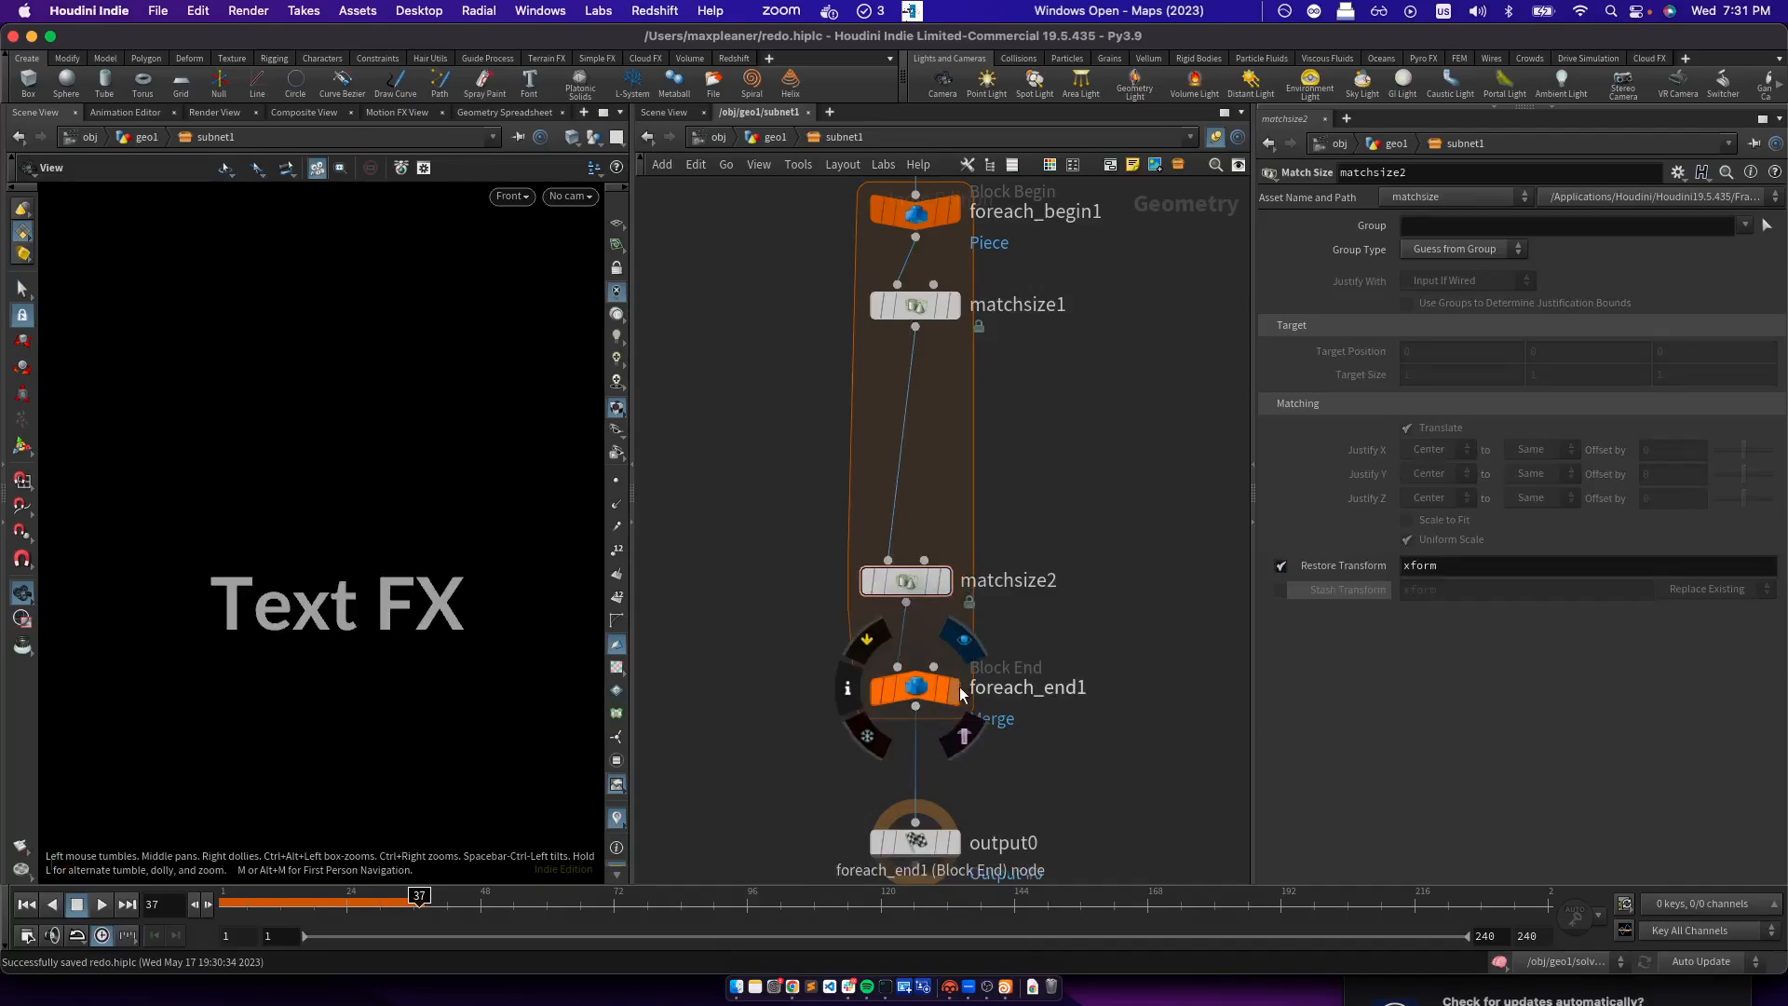
left_click(864, 580)
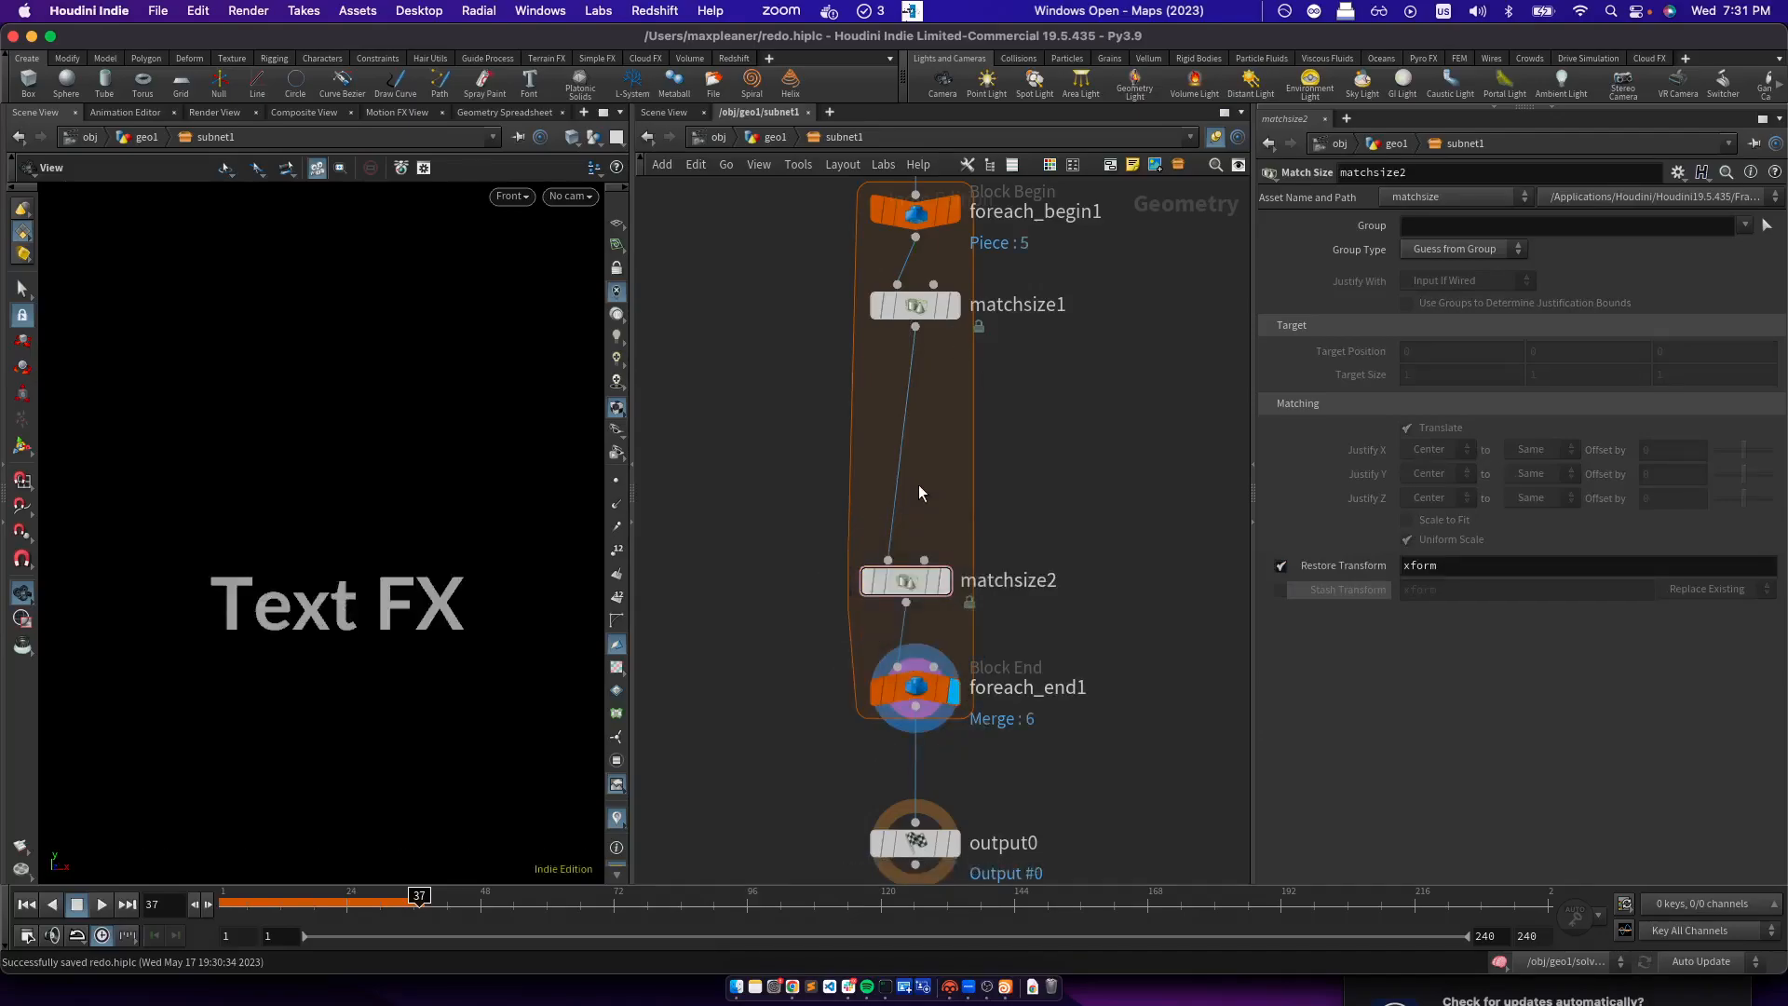
Insert a Transform node between matchsize1 and matchsize2 inside the for-each loop
key("Tab")
type("trans")
key("Return")
left_click(902, 458)
Create a meta import node from foreach_begin1 and link it to transform1 as a new spare input
left_click(915, 211)
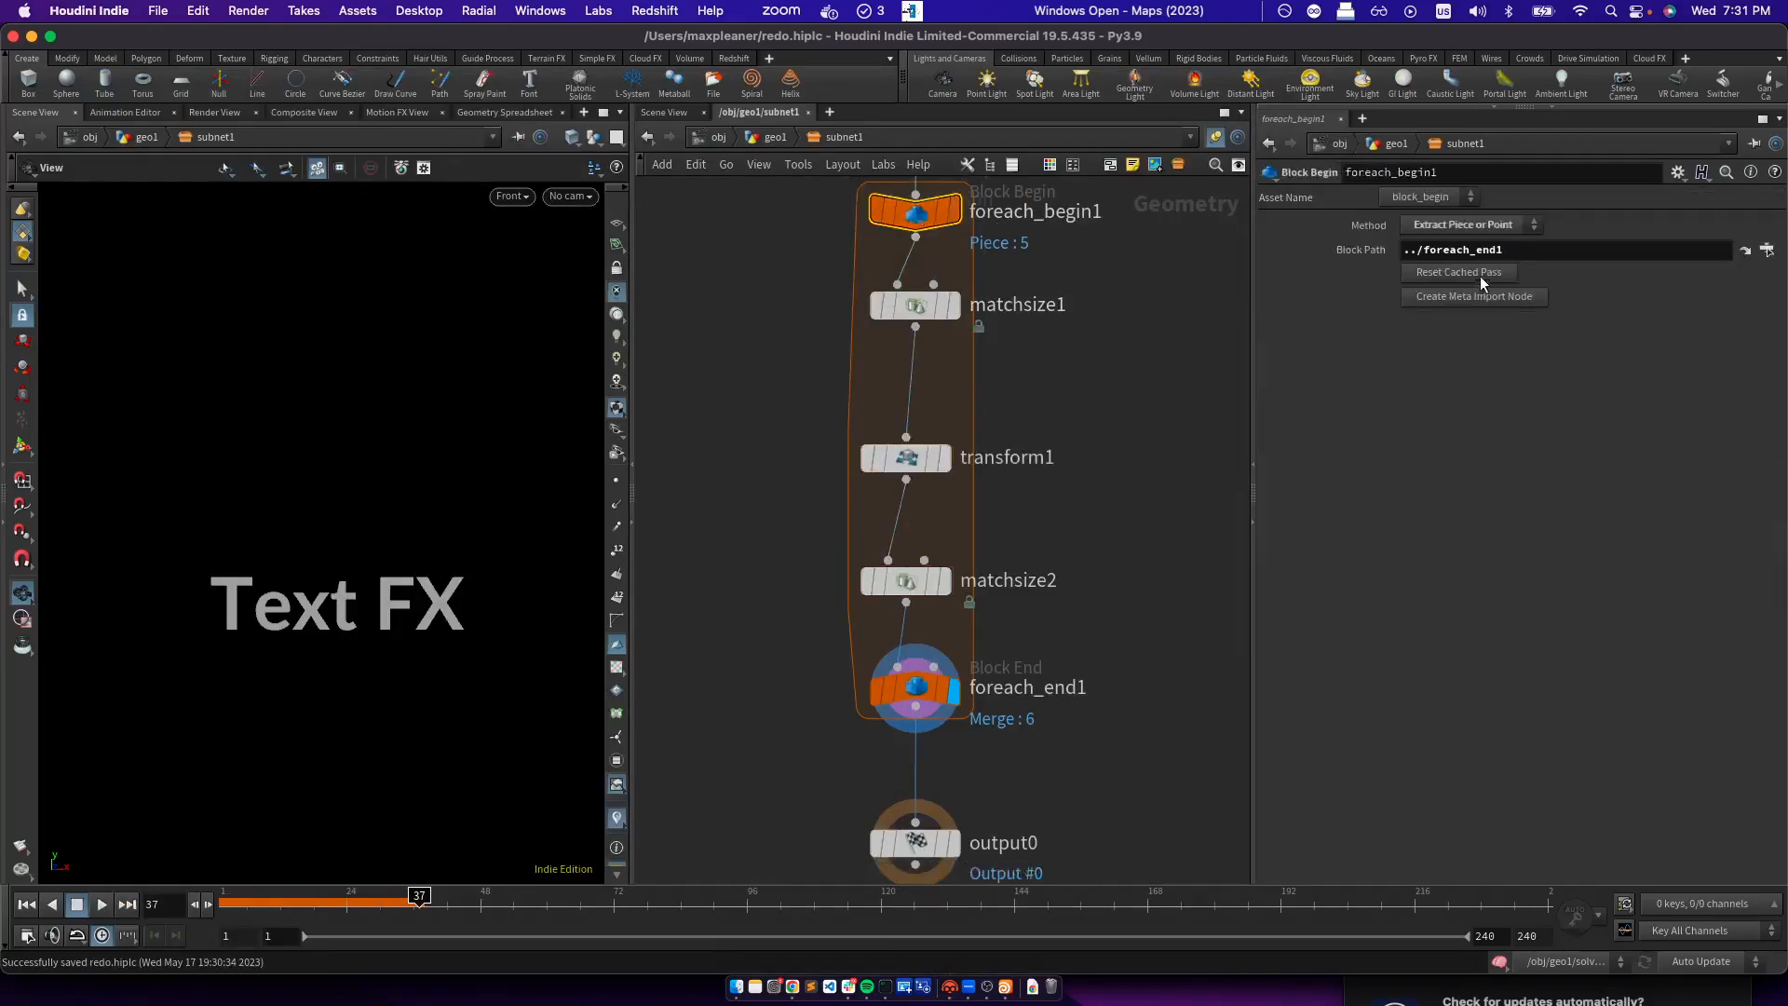
left_click(1475, 292)
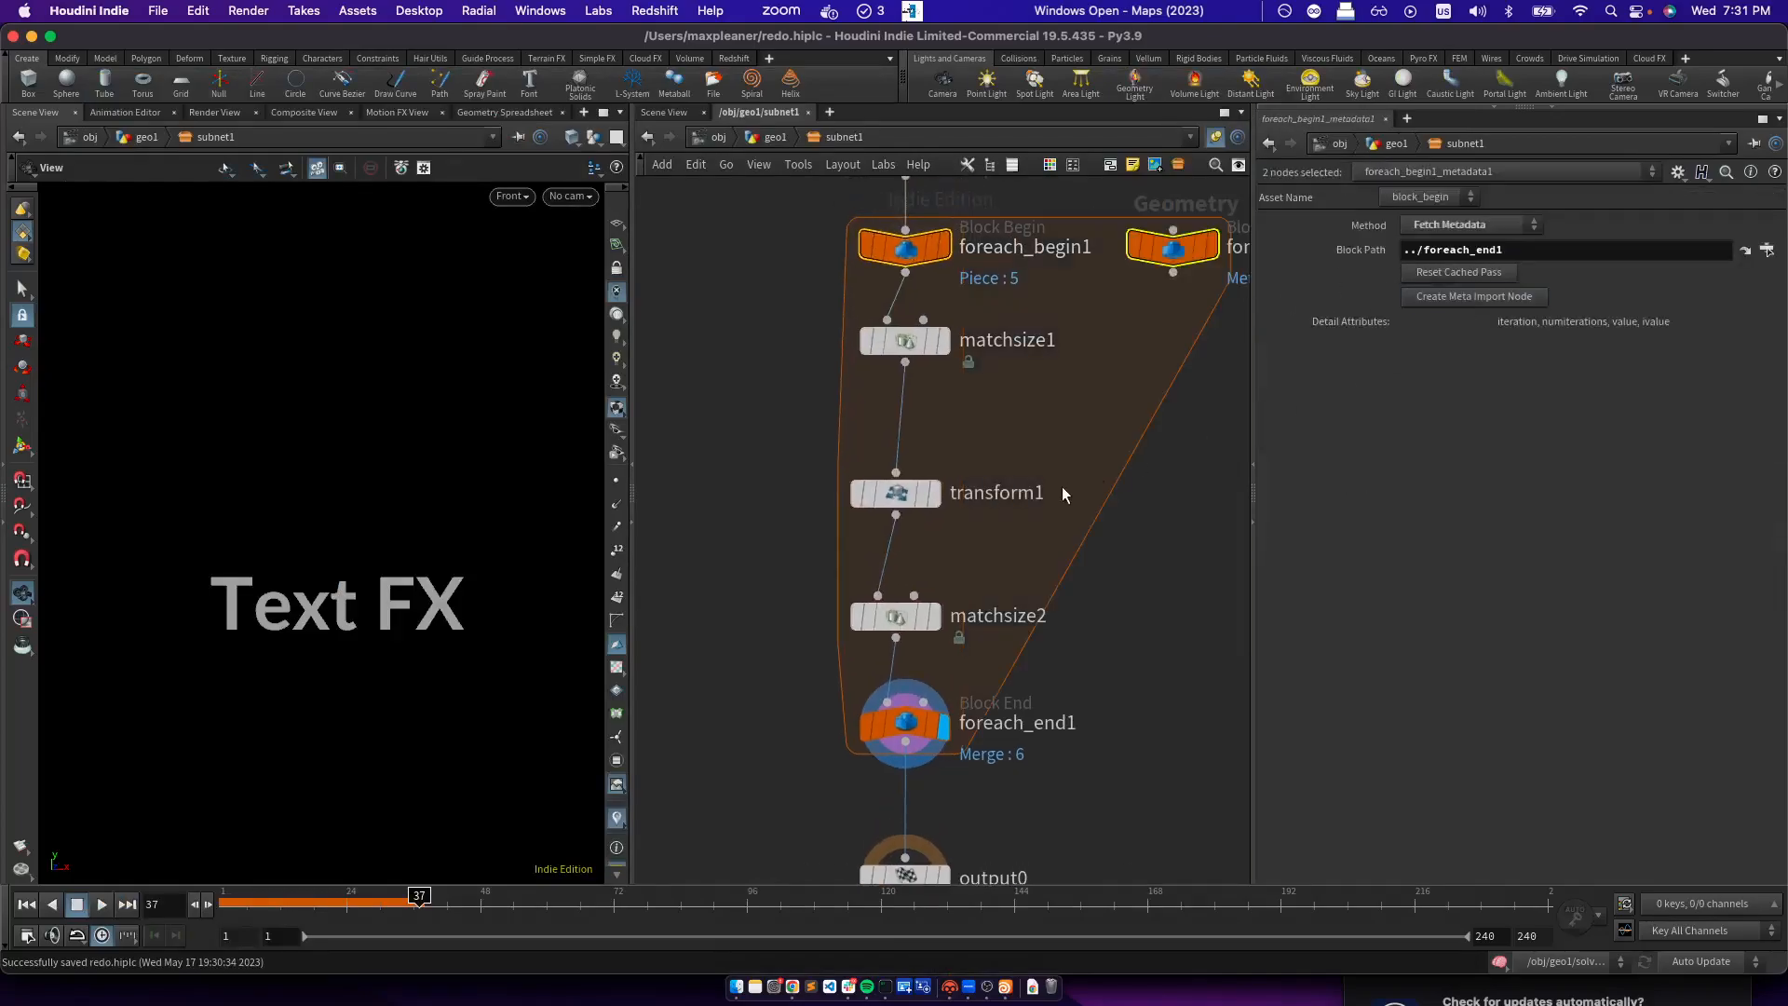
left_click(900, 501)
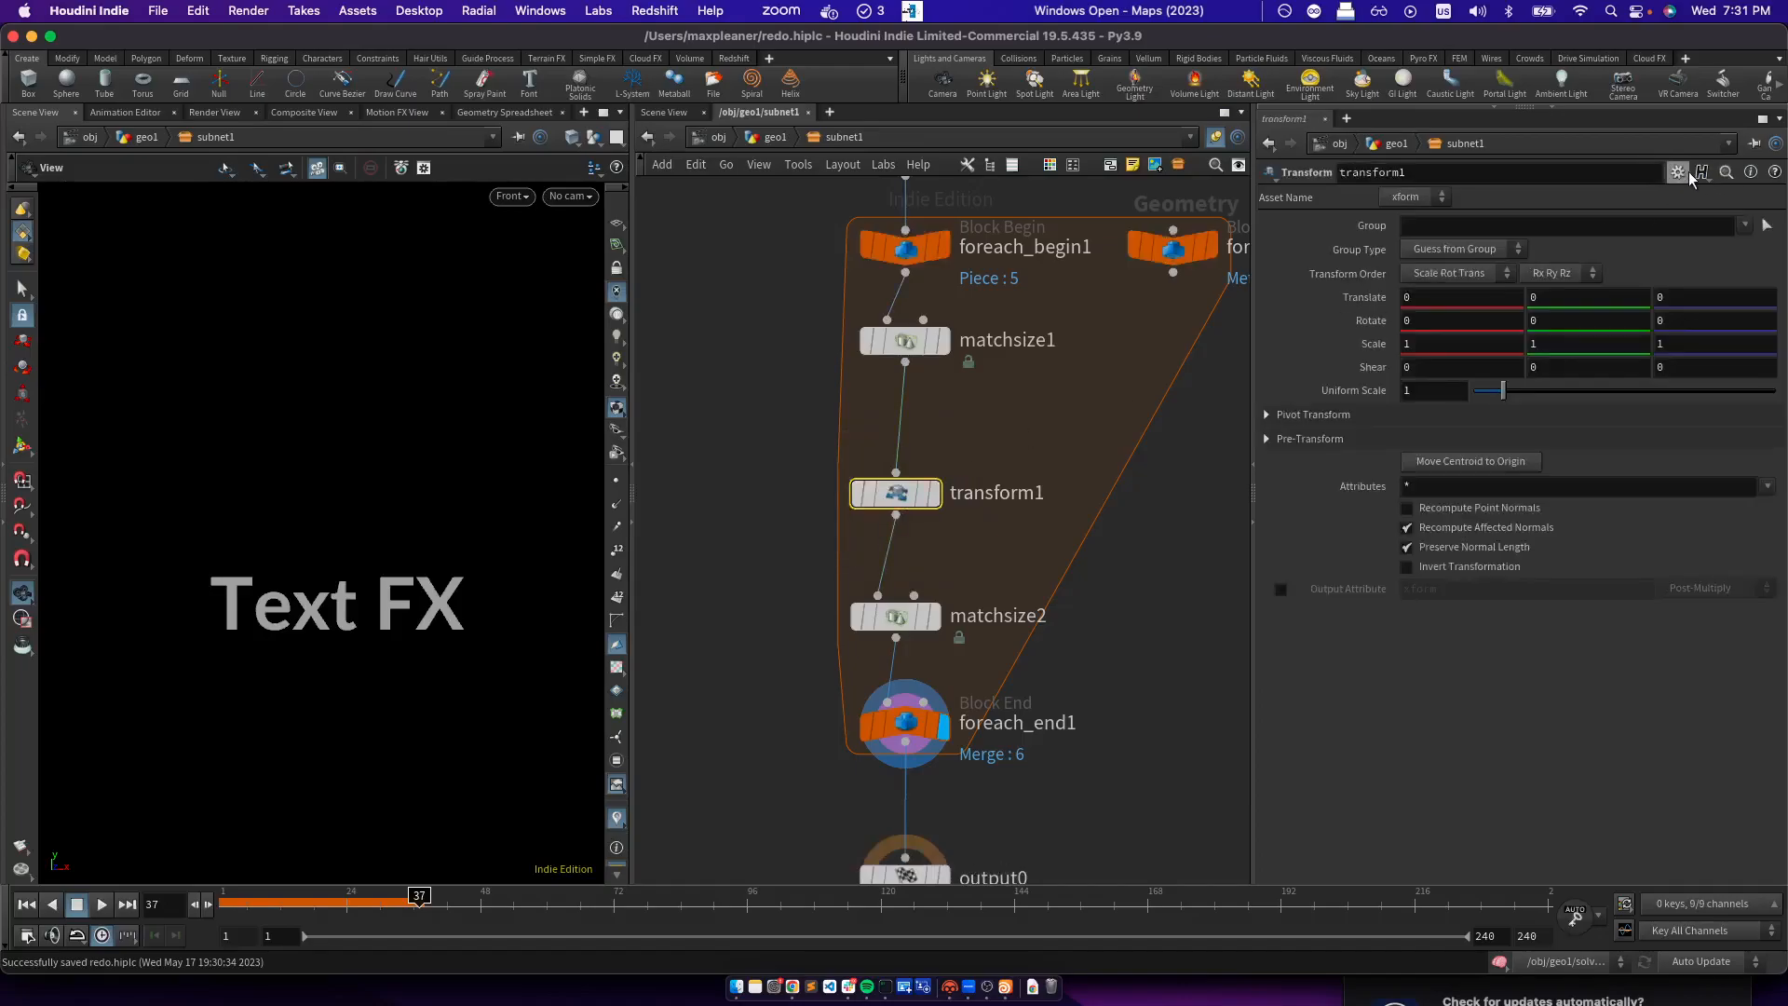
left_click(1679, 173)
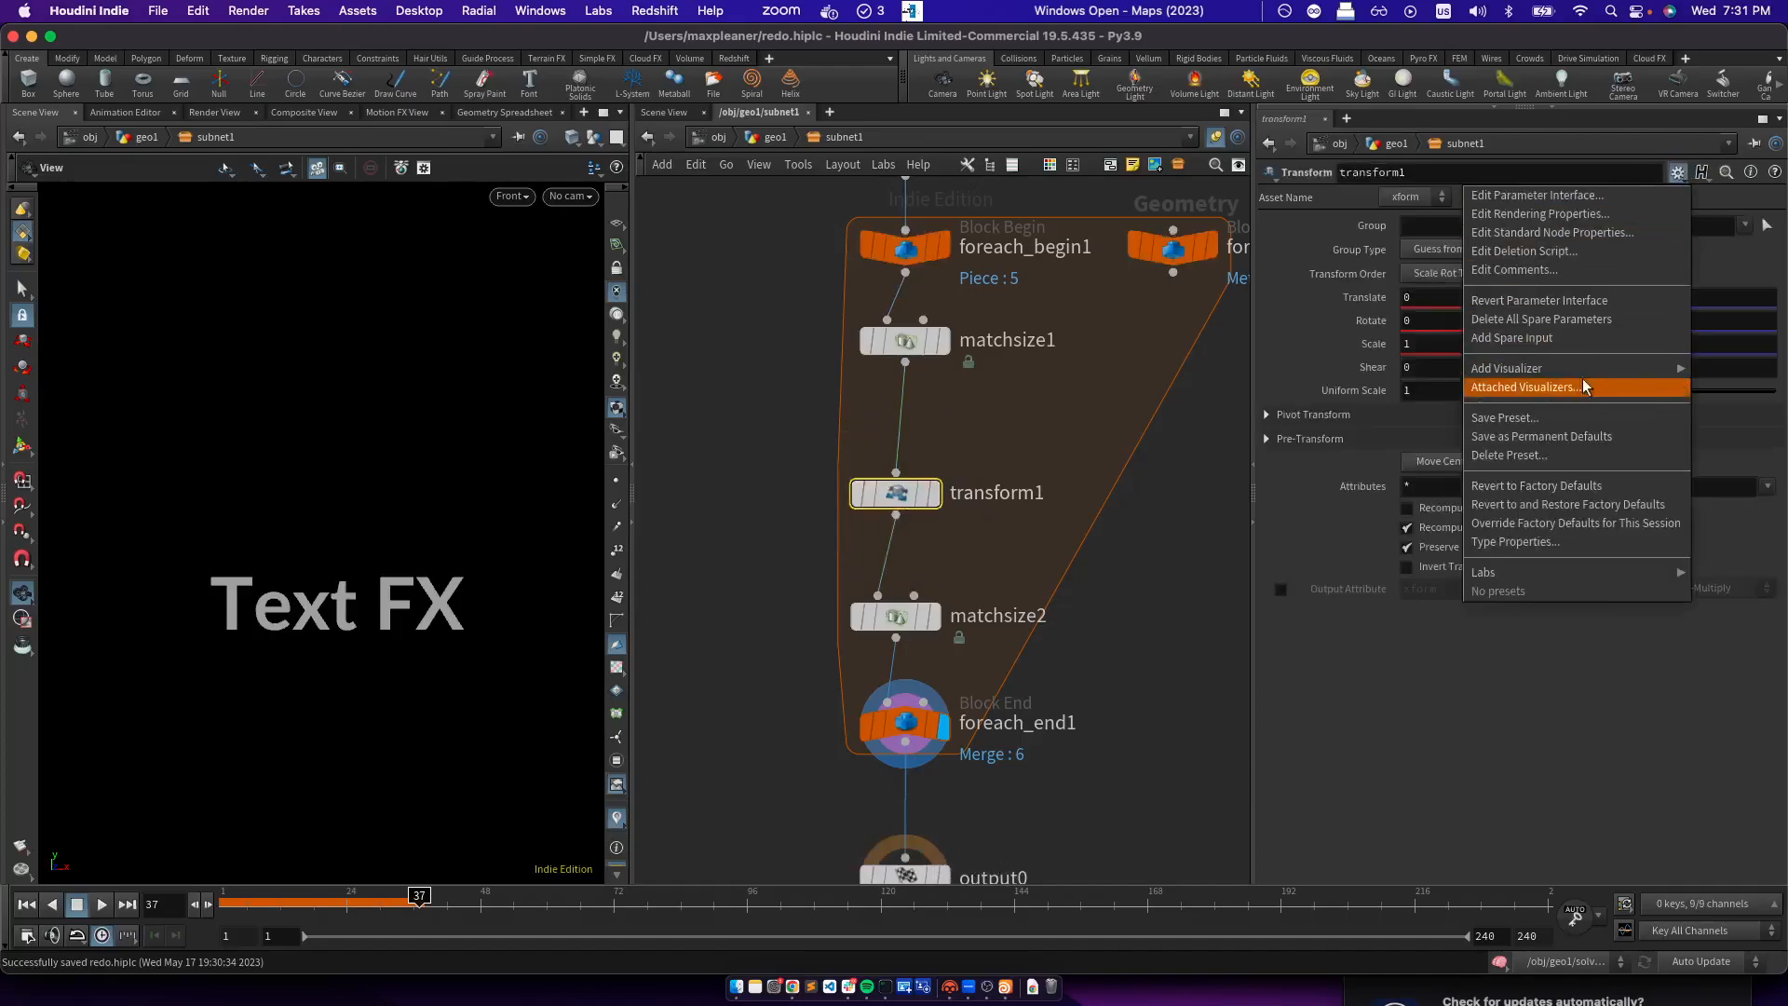
left_click(1511, 338)
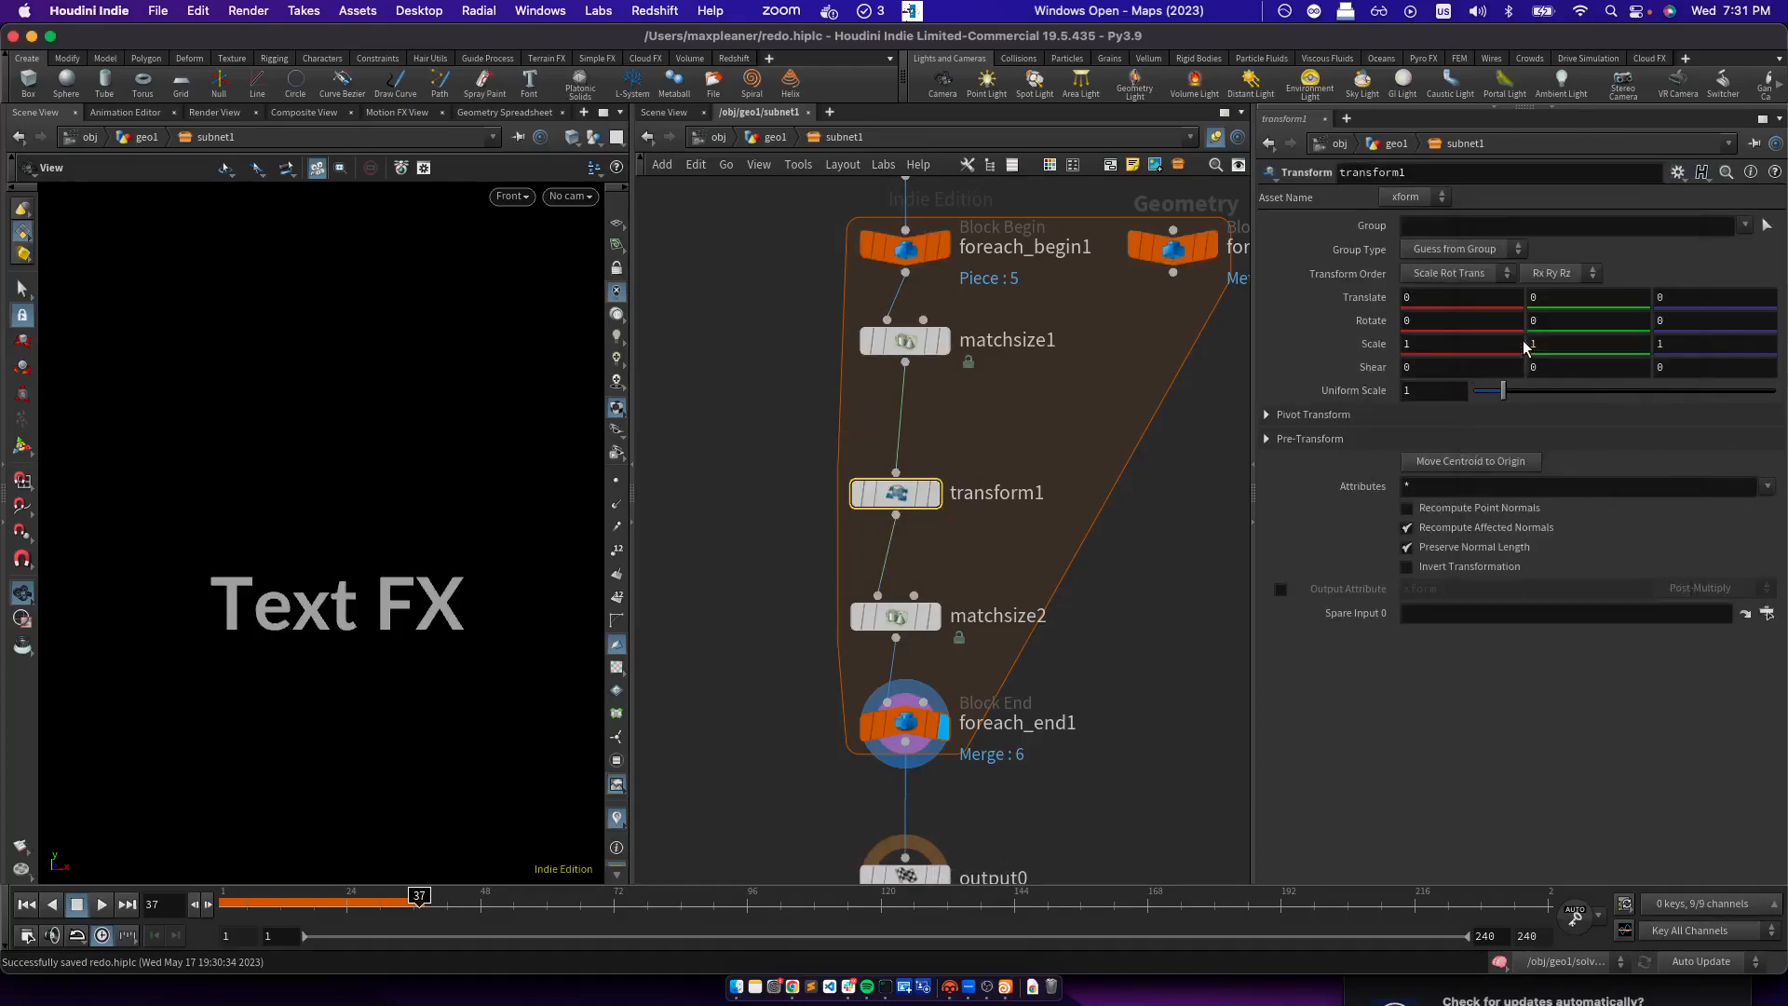
mouse_move(1176, 252)
left_click_drag(1173, 268, 1441, 617)
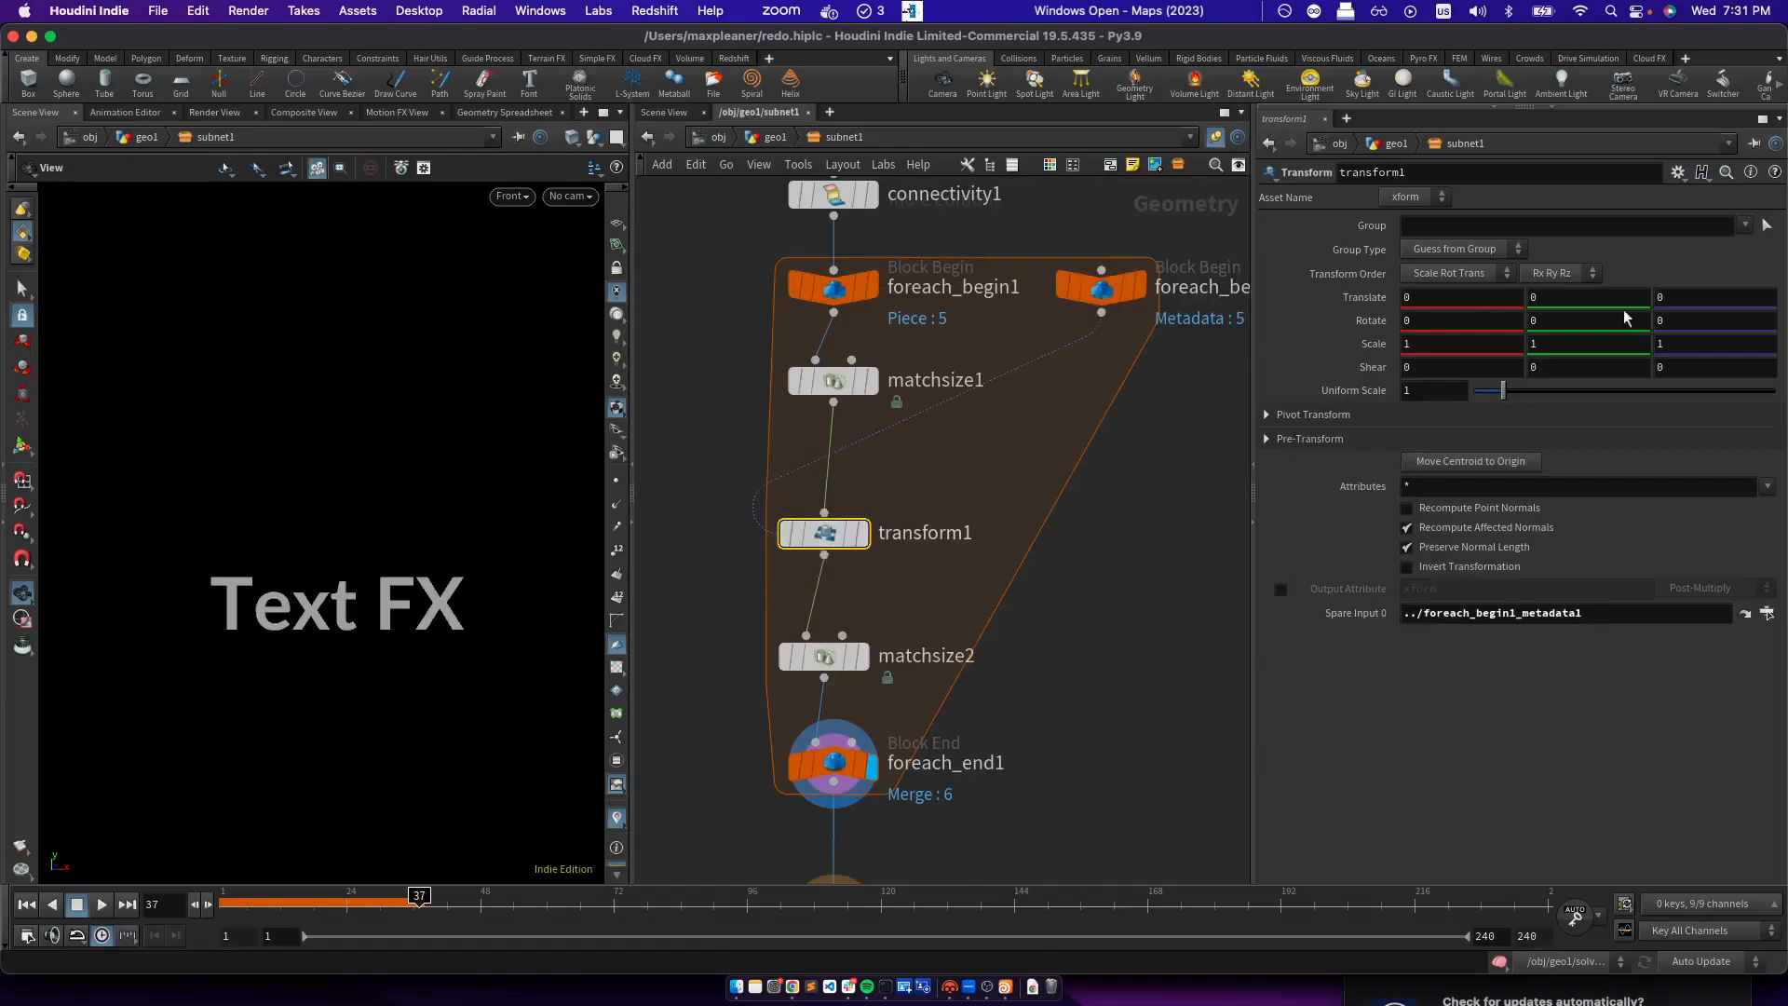
Write the expression rand(detail(-1, "iteration", 0))*15 for transform1's Z rotation in the expression editor
middle_click_drag(1654, 335, 103, 343)
key("super+z")
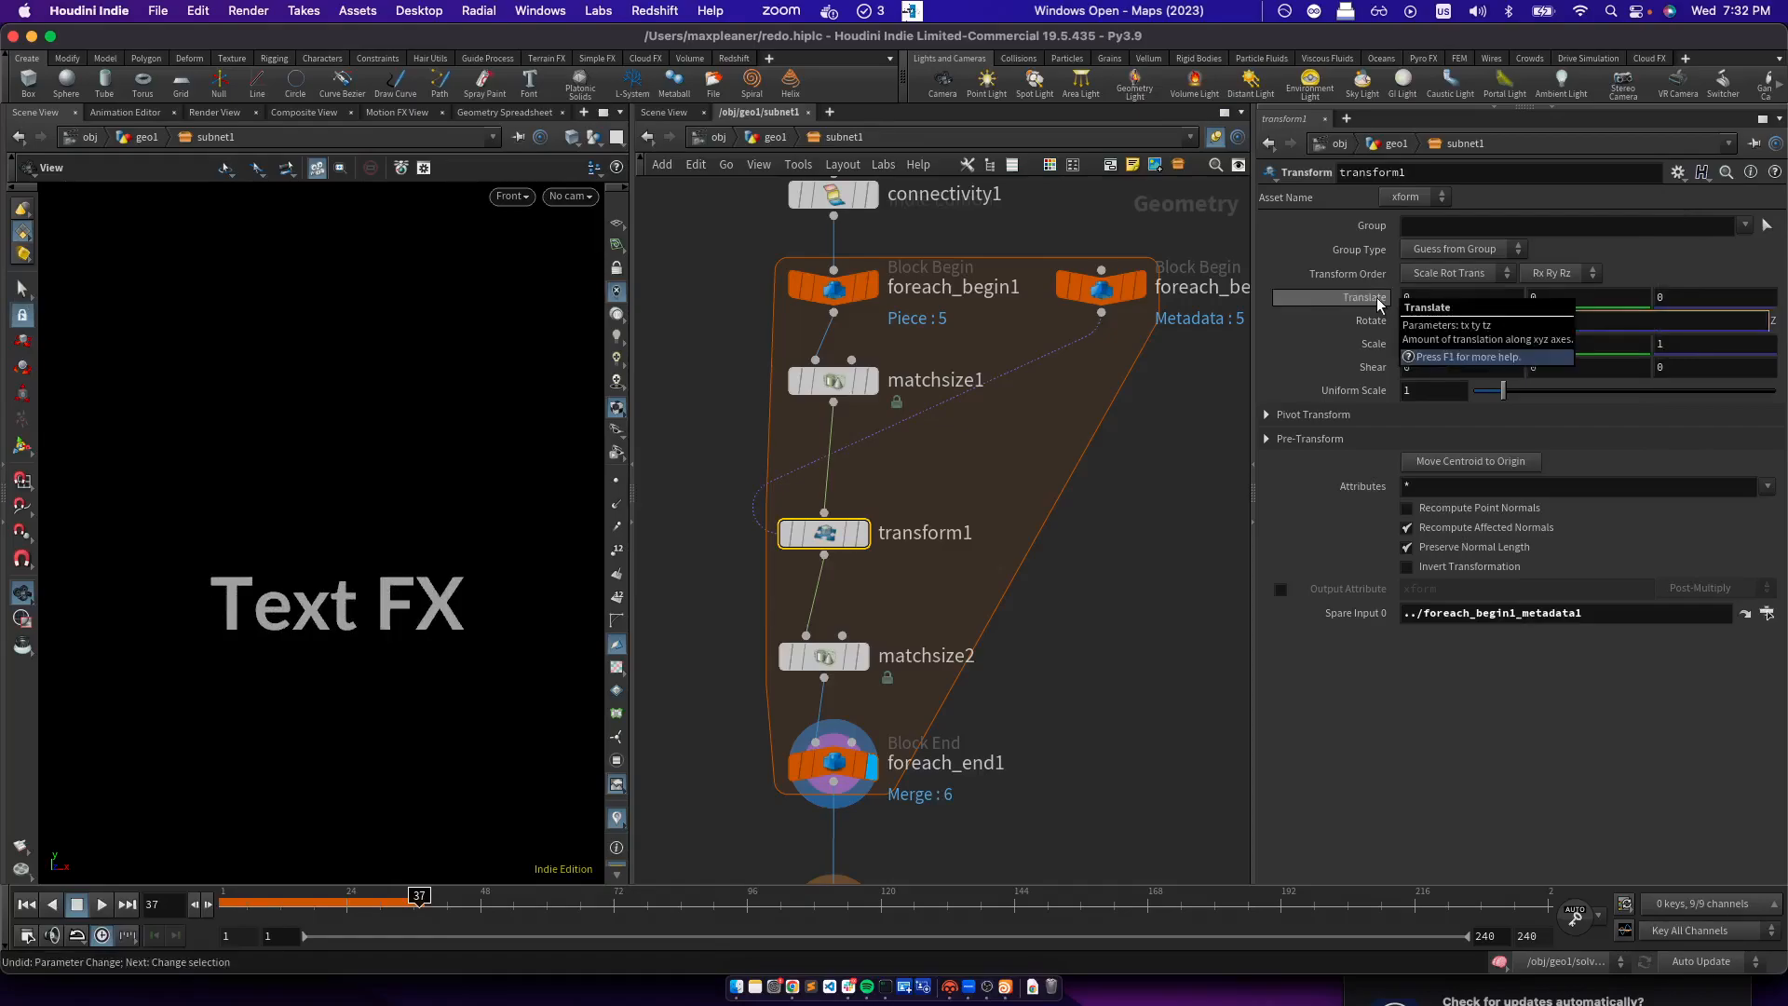
type("rand(")
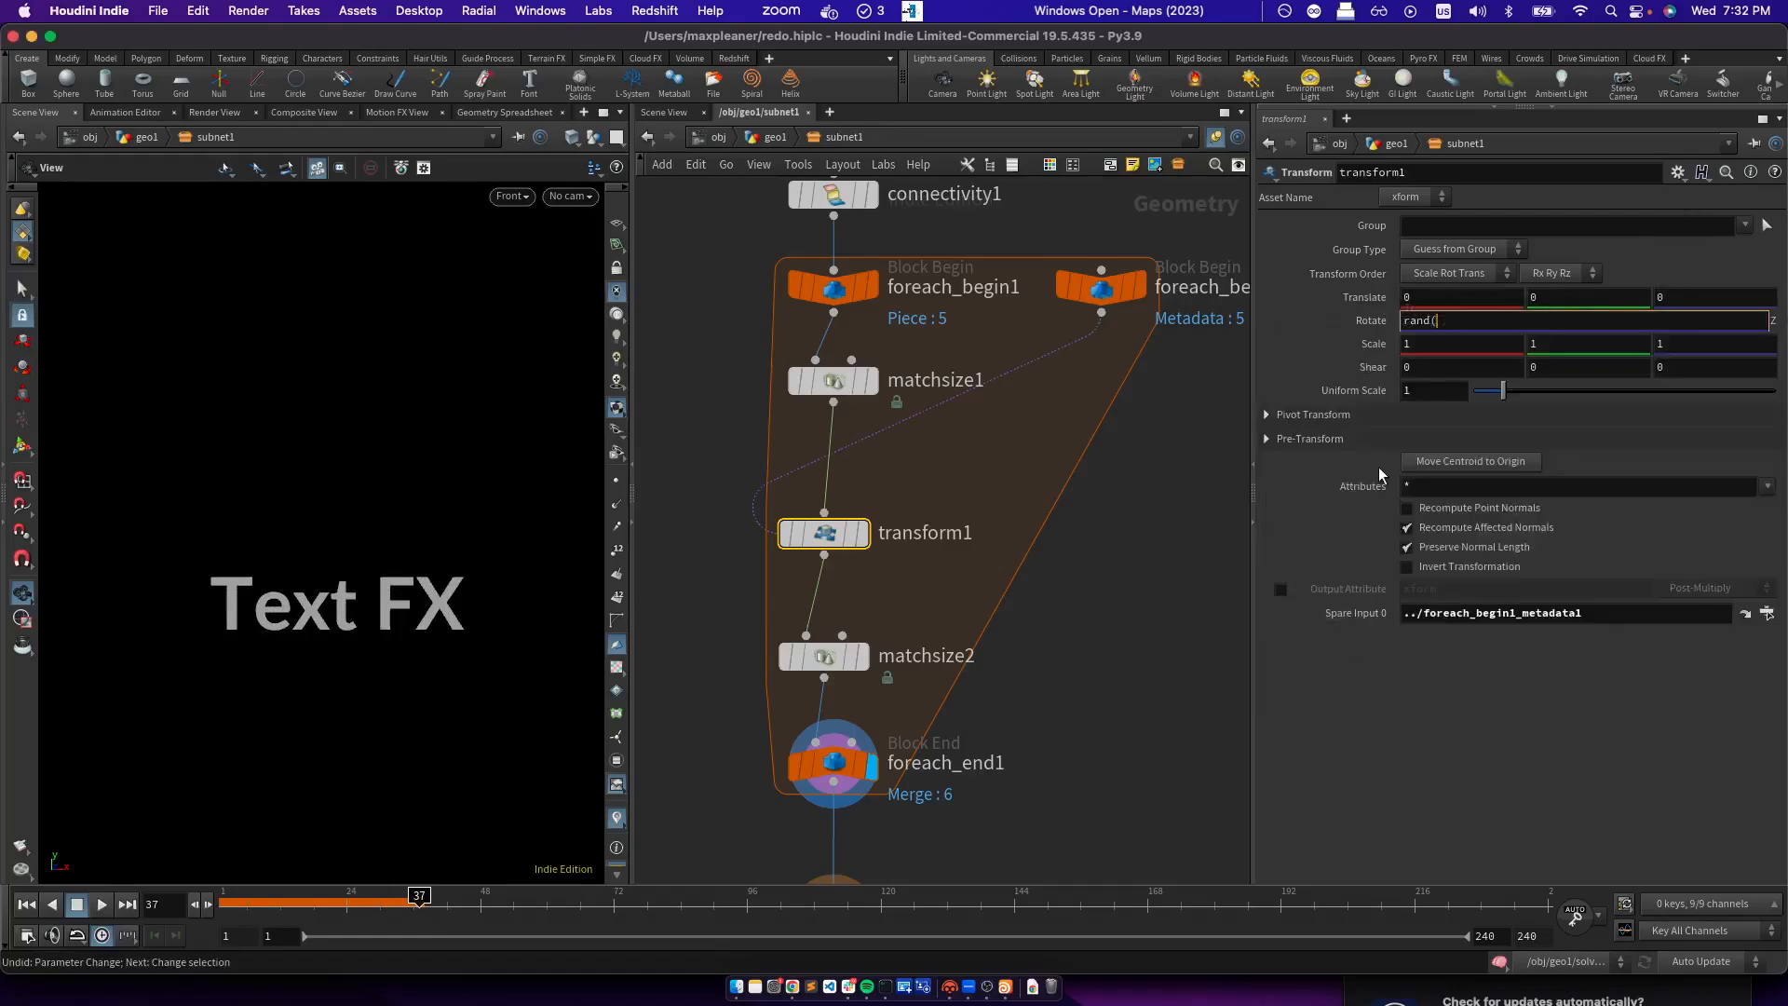
key("alt+e")
left_click(1267, 385)
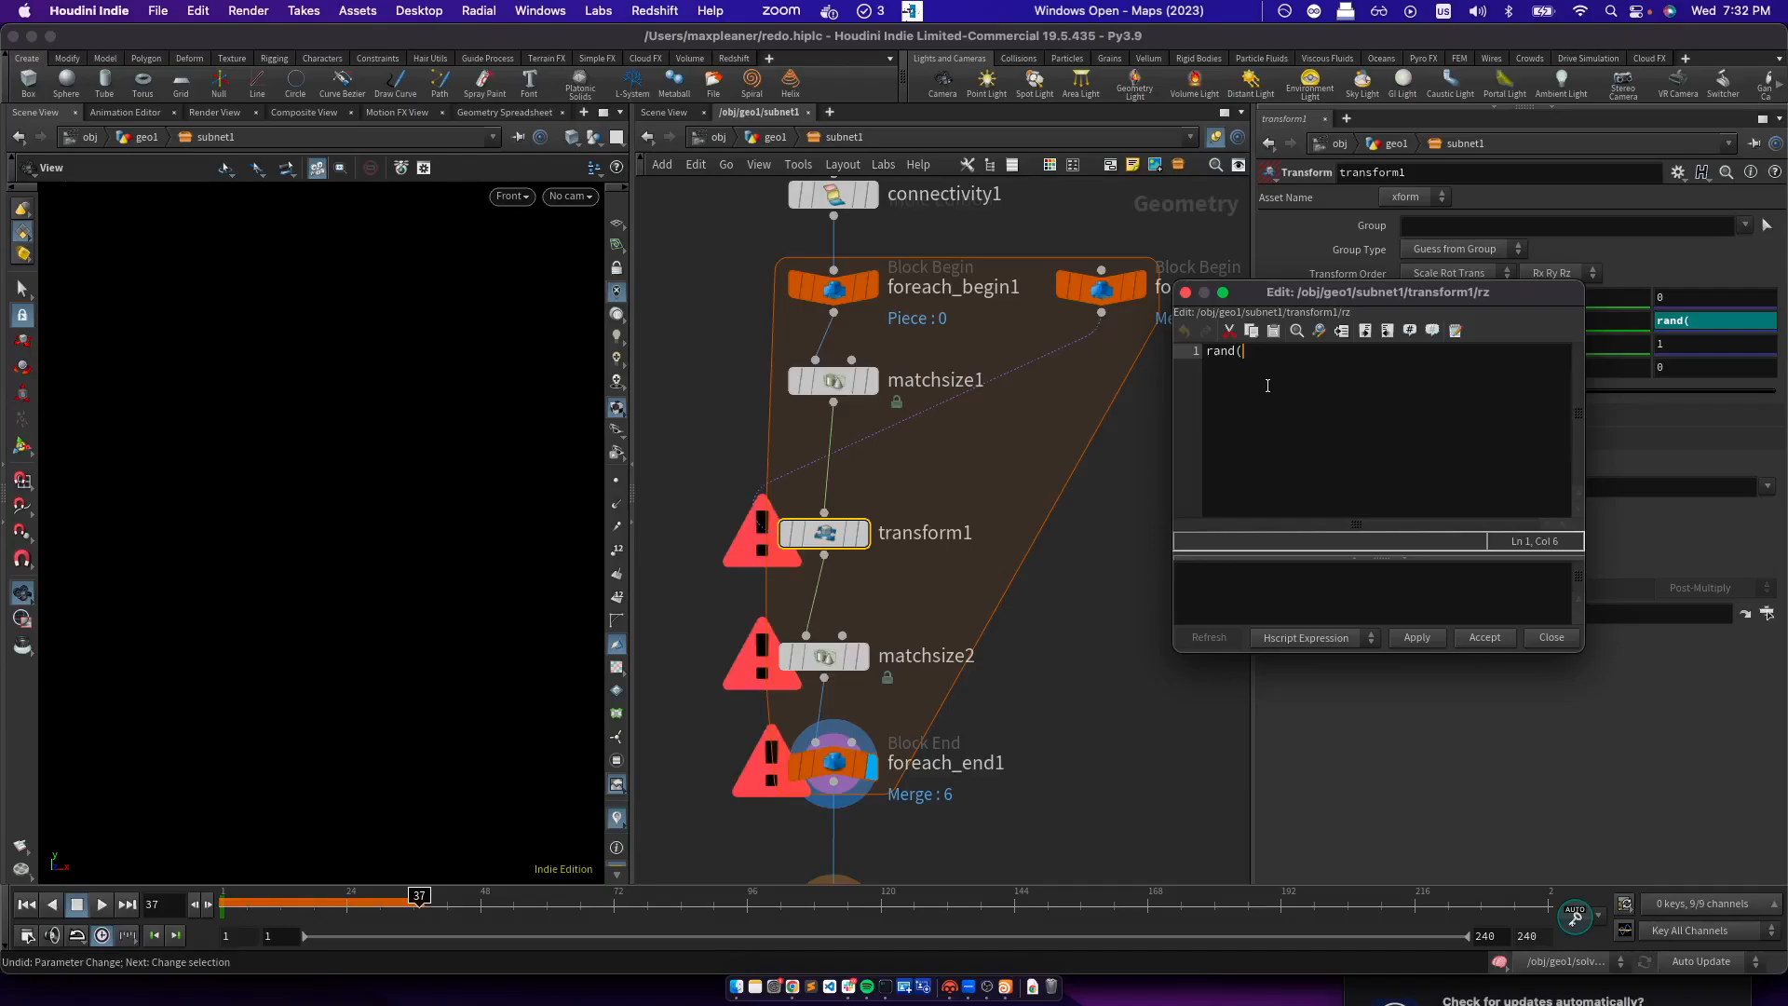
type("detail(-")
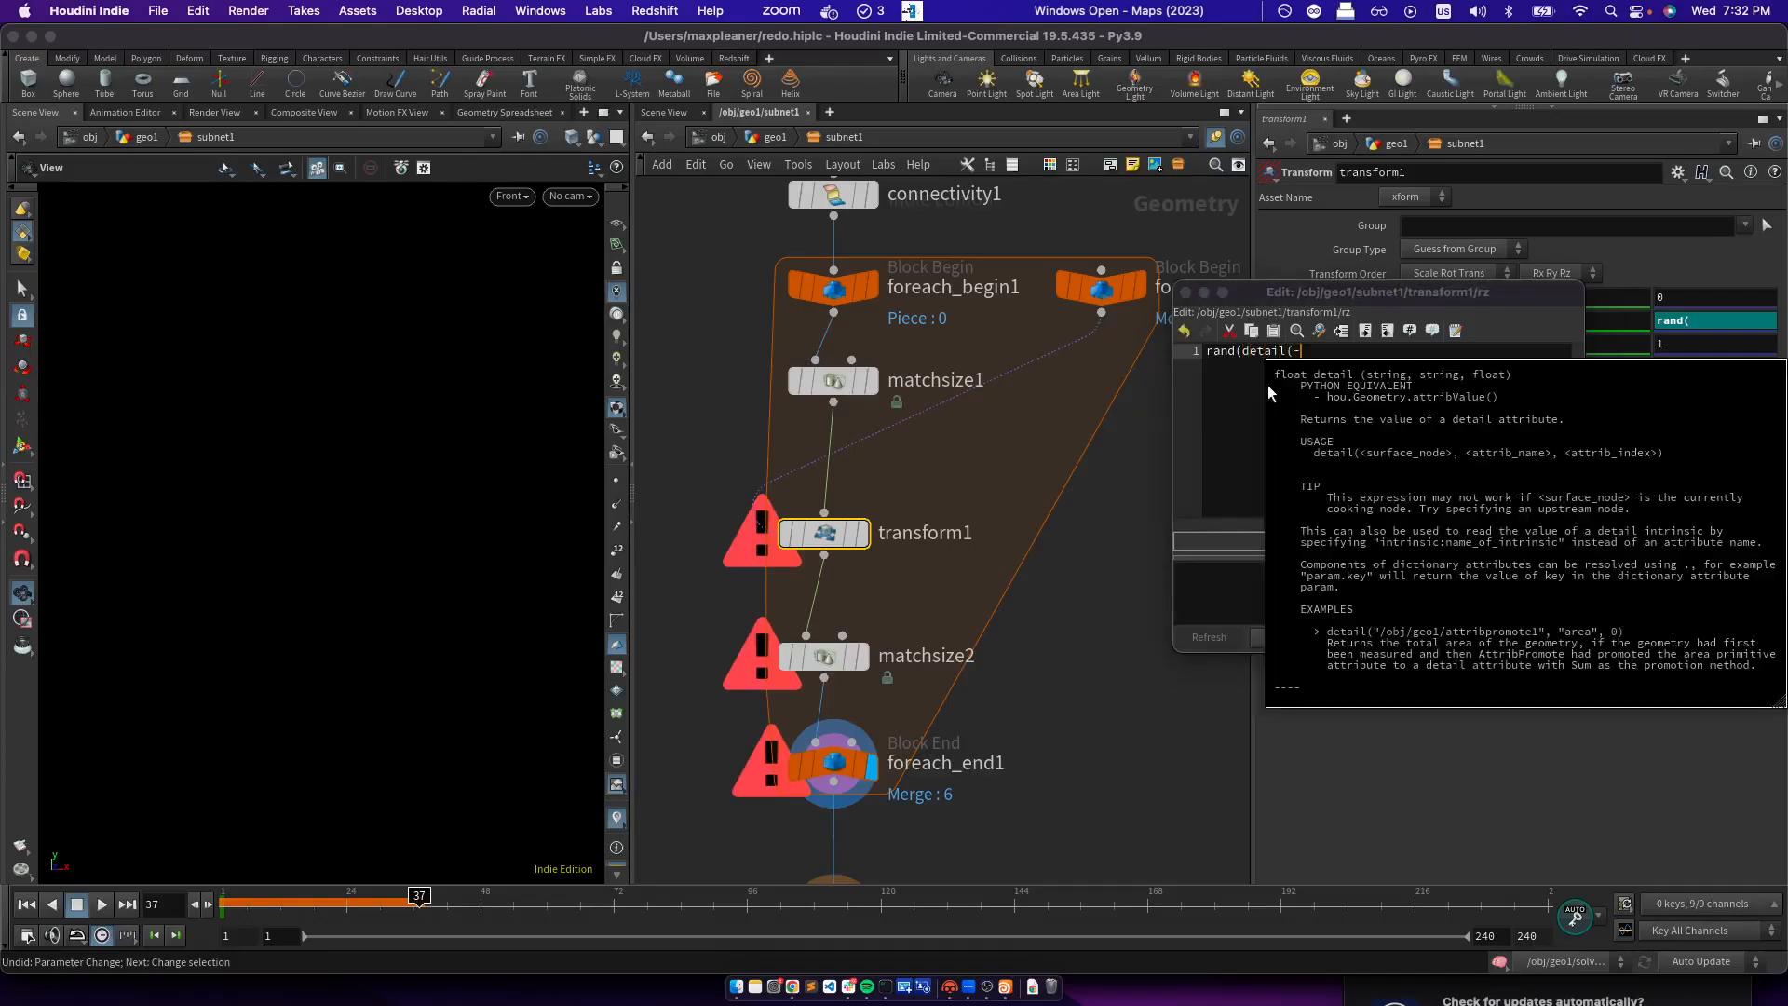
type("1, \"iteration\", 0))")
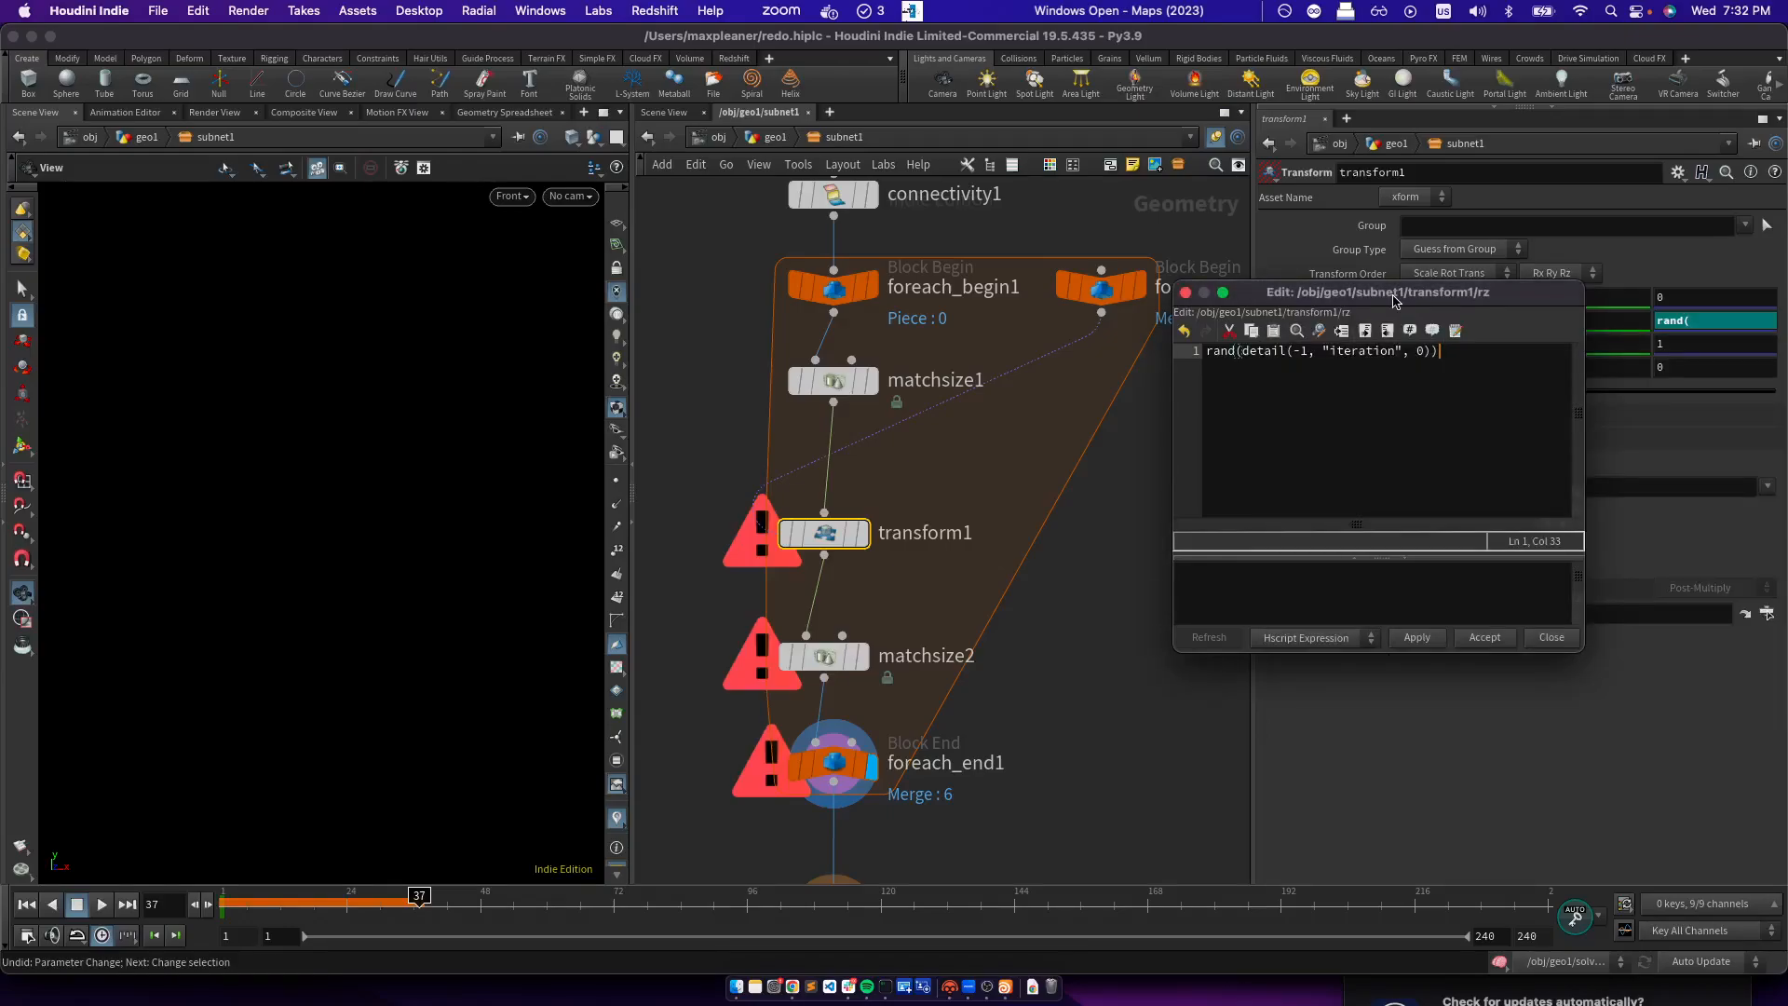
left_click_drag(1394, 300, 980, 289)
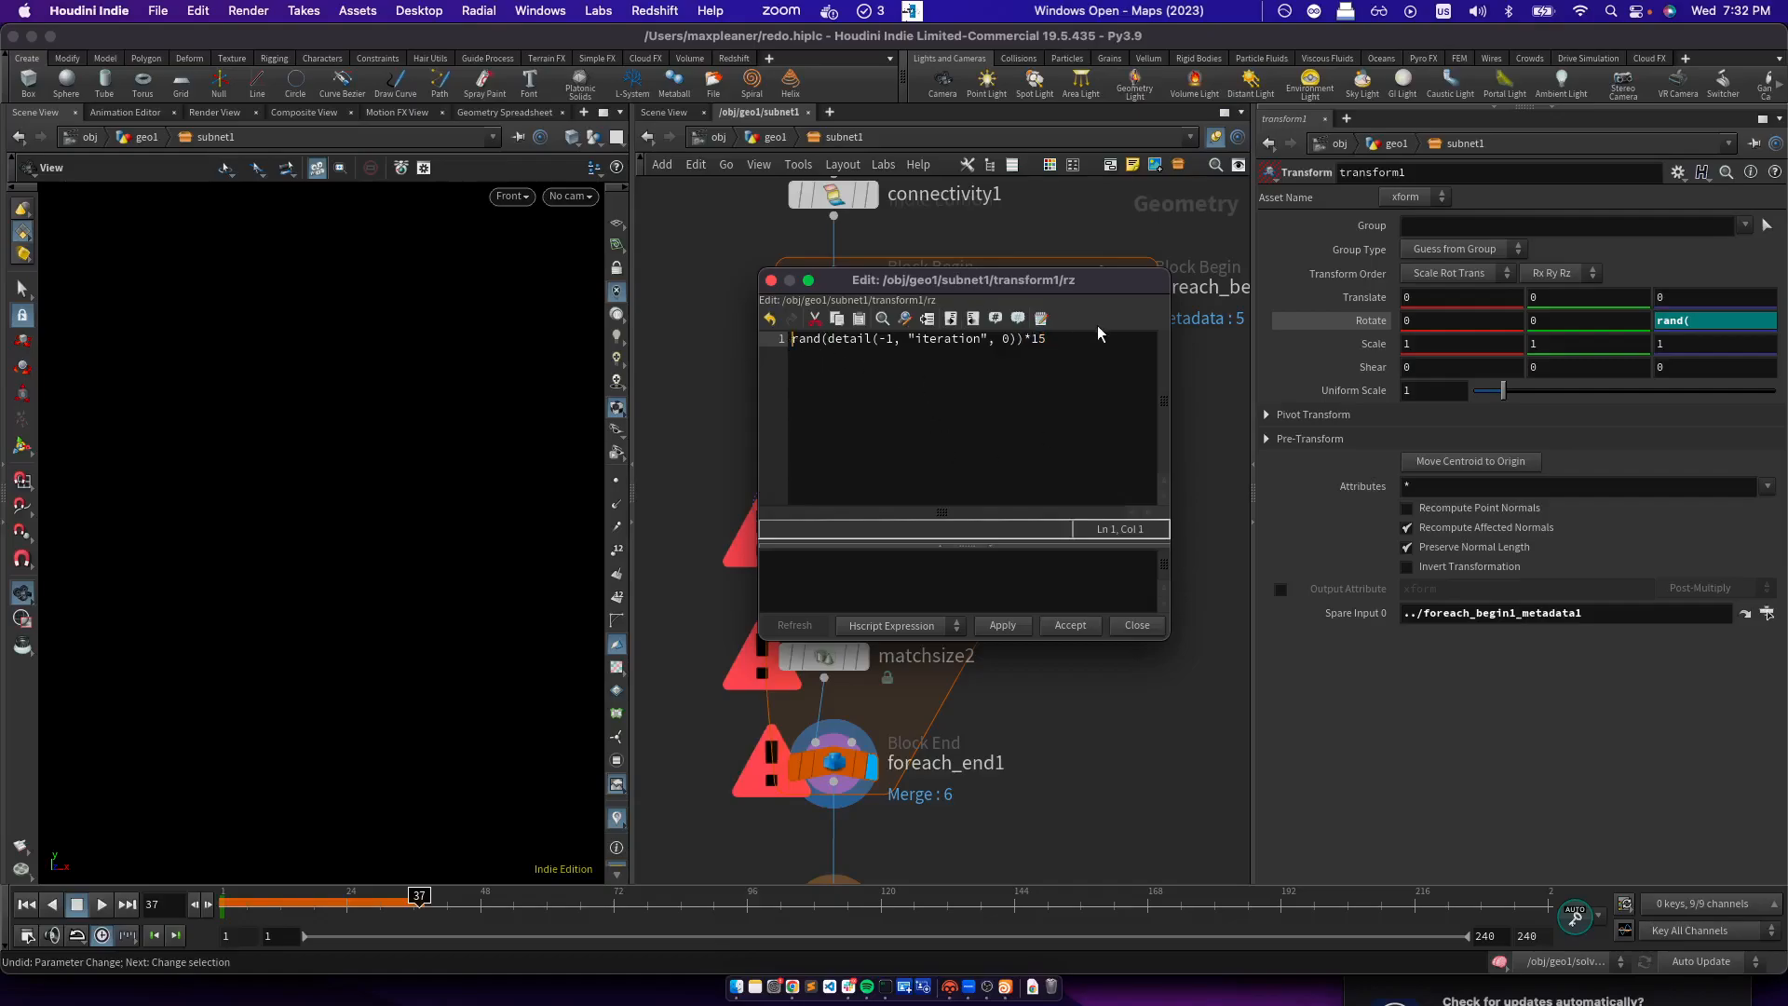
Wrap the random rotation term in fit01 with a range of -1 to 1, keeping the *15 multiplier, and accept the expression
type("fit01(")
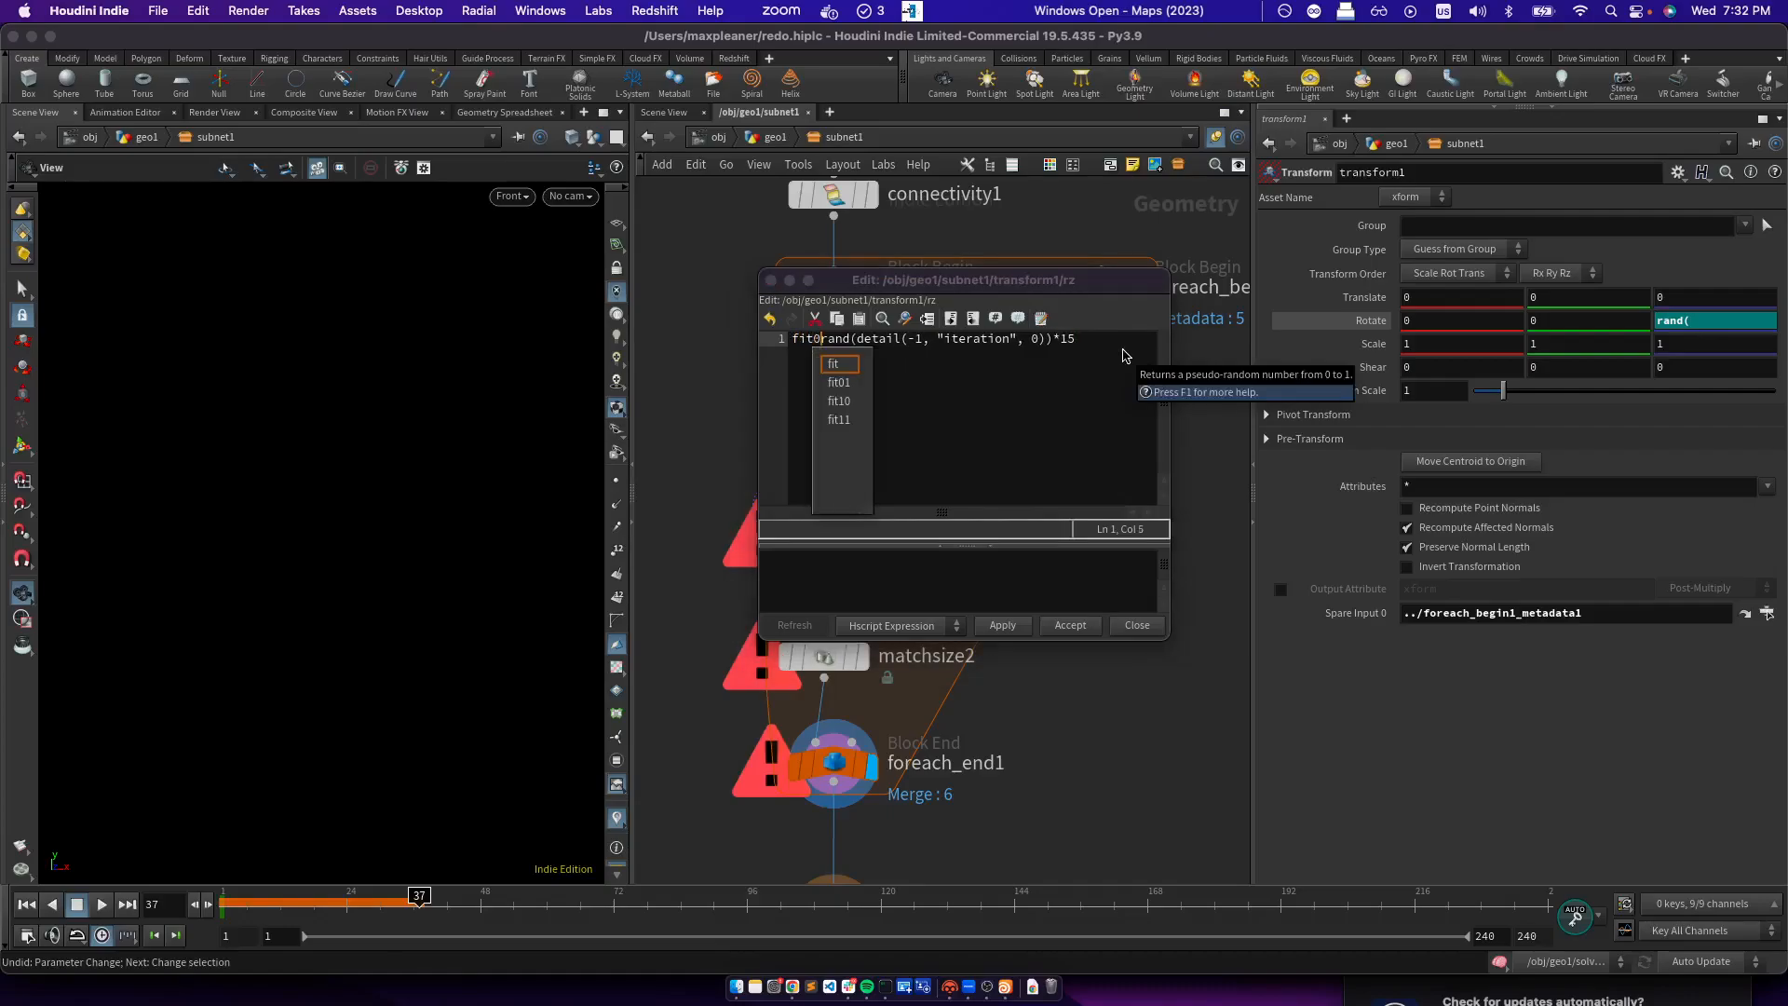
left_click(1069, 340)
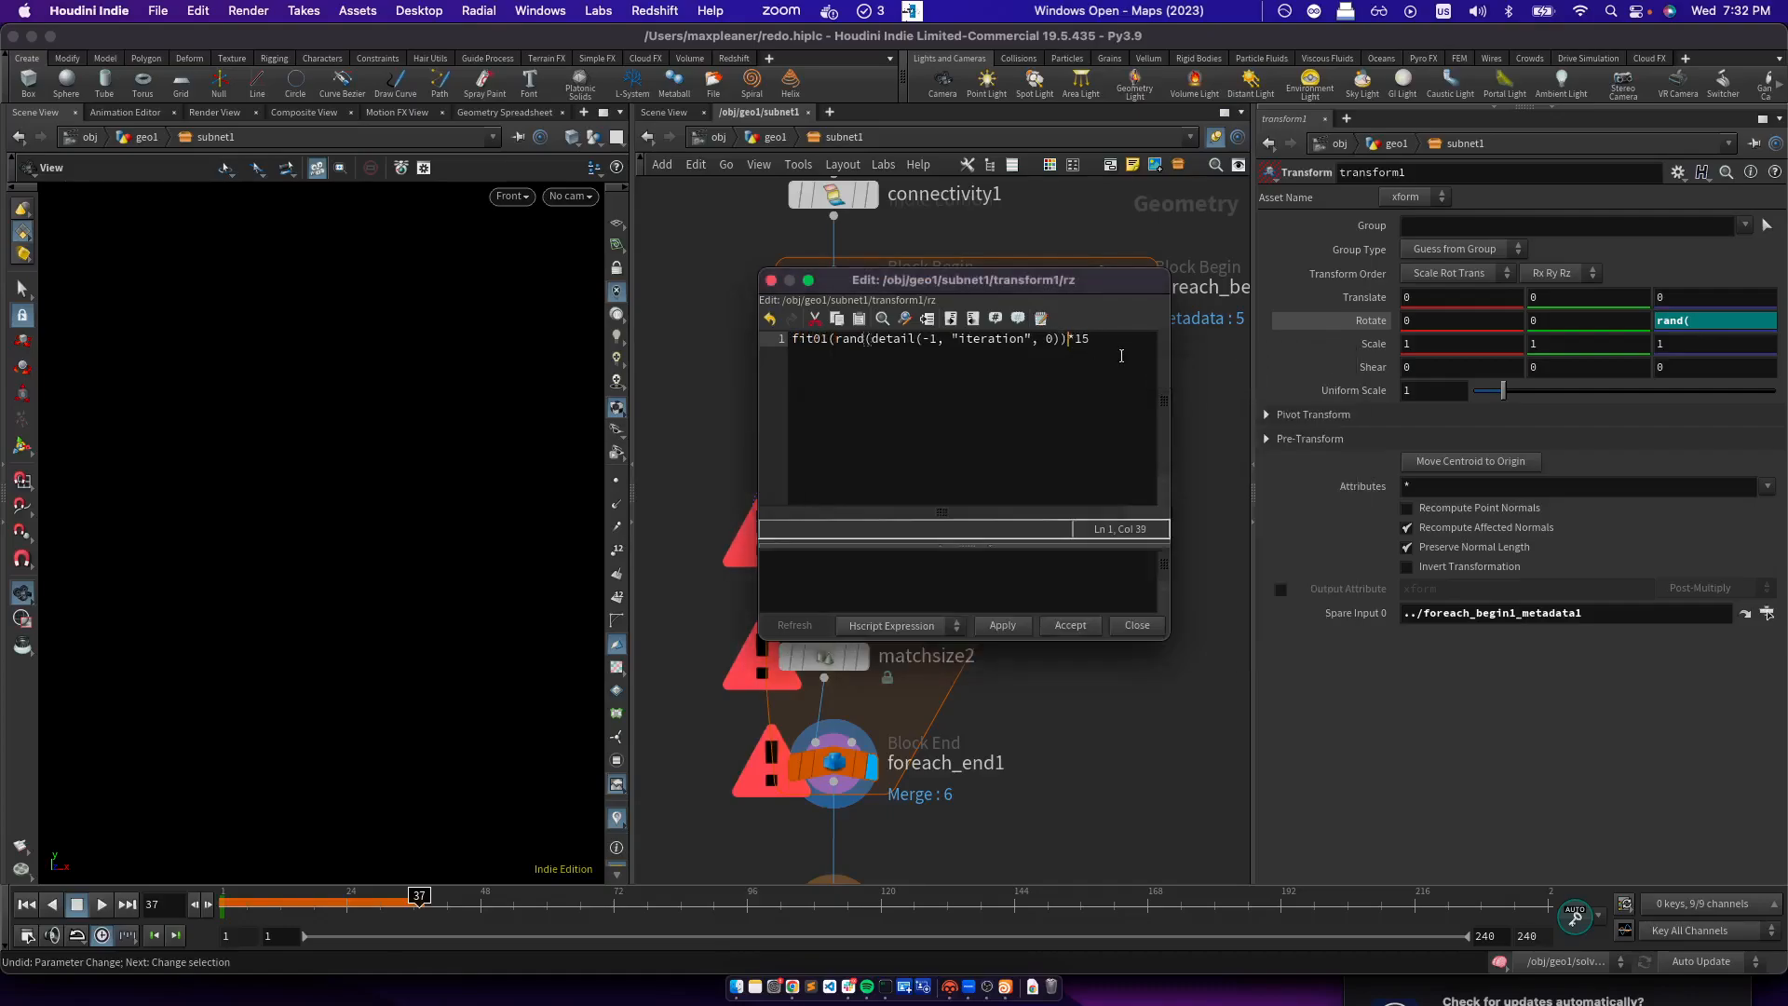
type(", -1, 1")
left_click(1001, 623)
left_click(1059, 627)
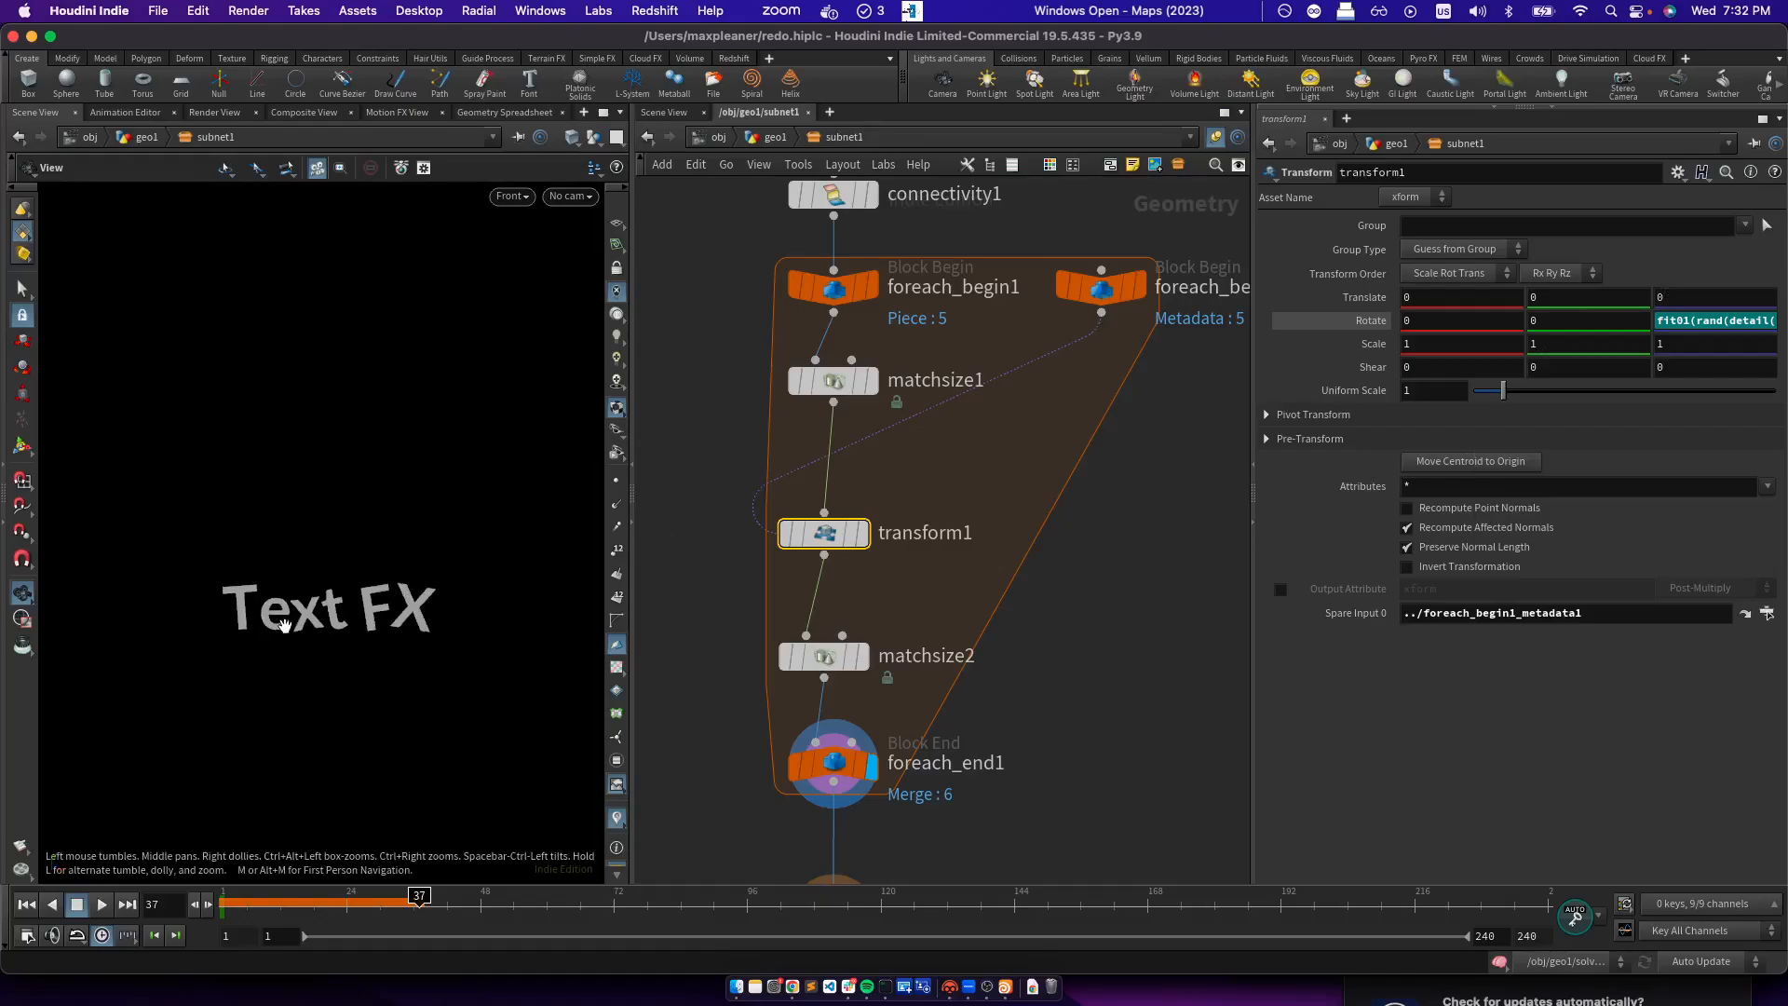
Add a seed offset inside rand() in transform1's Z rotation expression, trying 2000 and settling on 200
left_click(1760, 317)
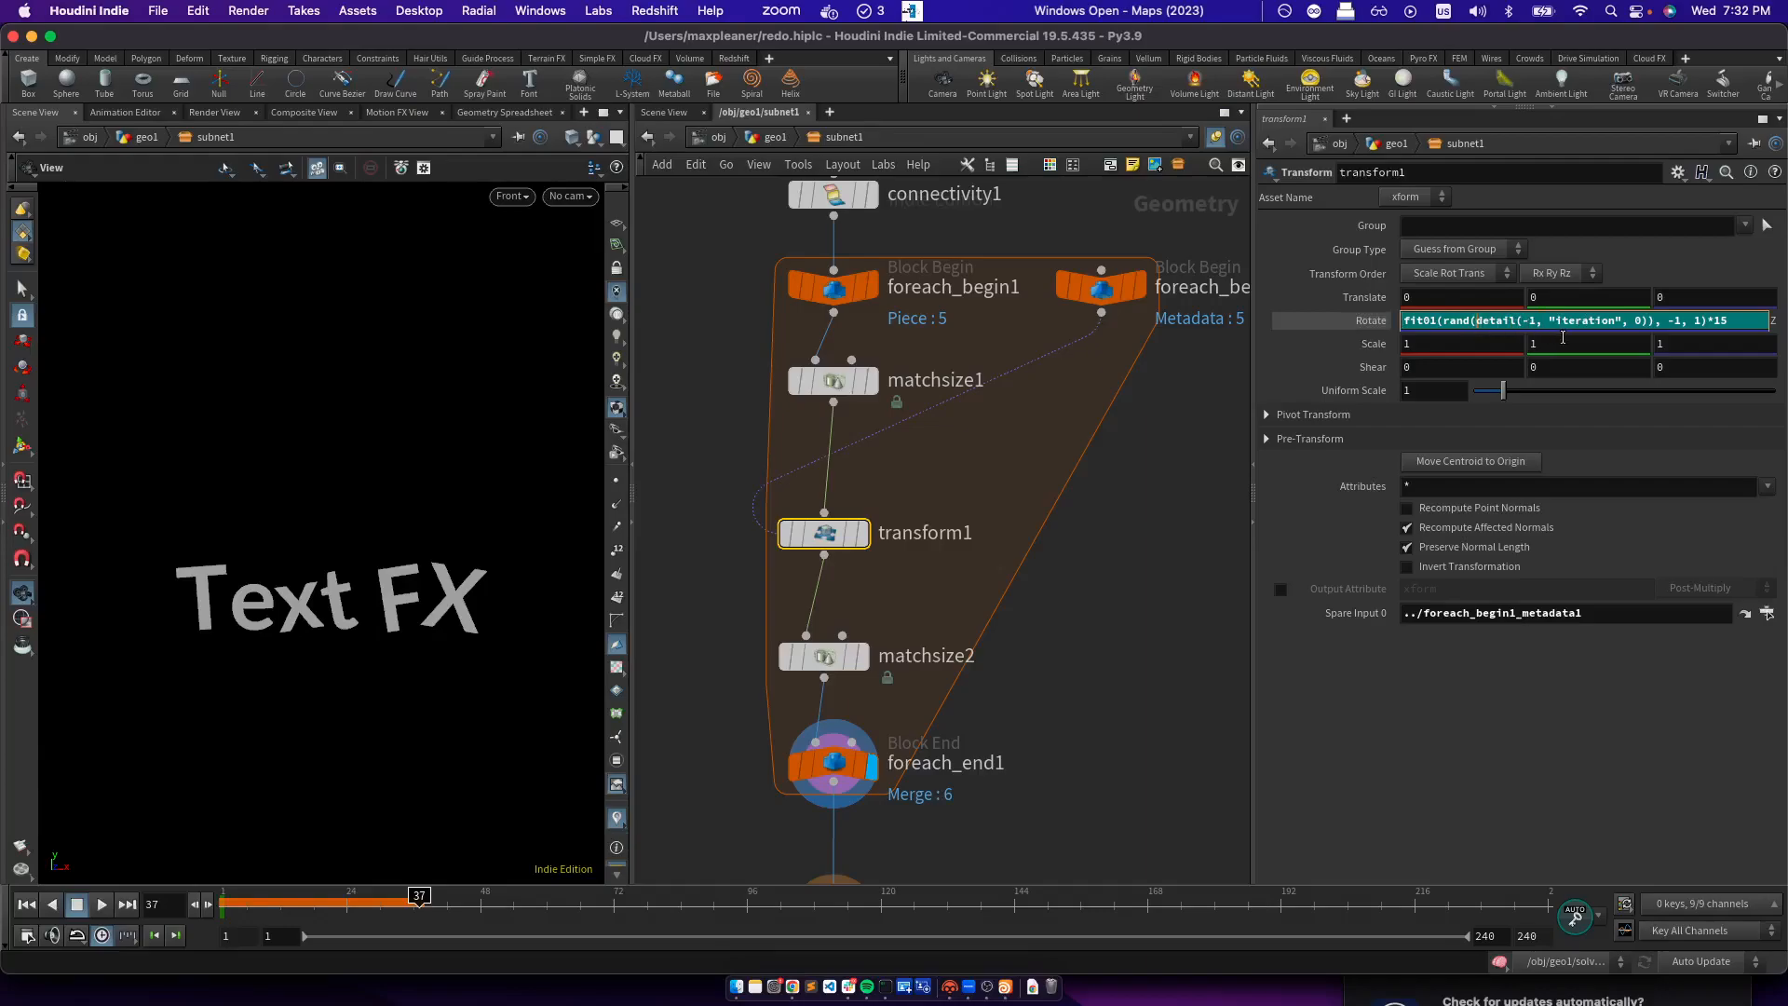
type("2000+")
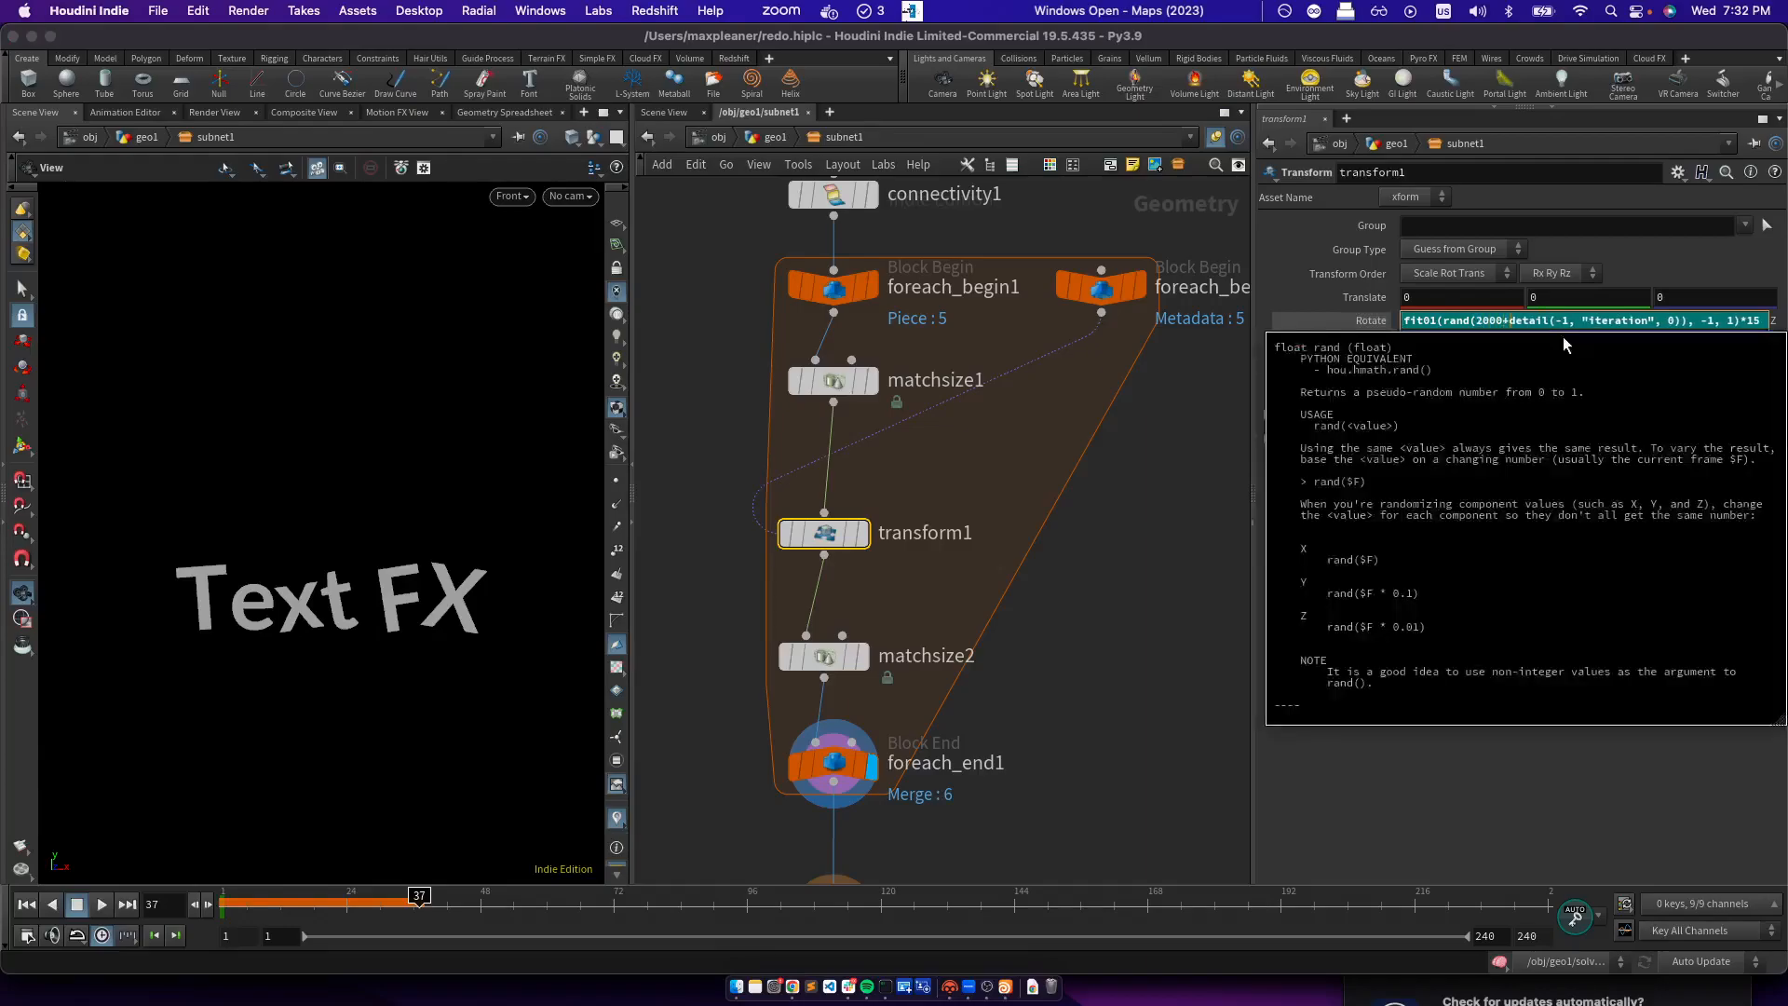
left_click(1075, 612)
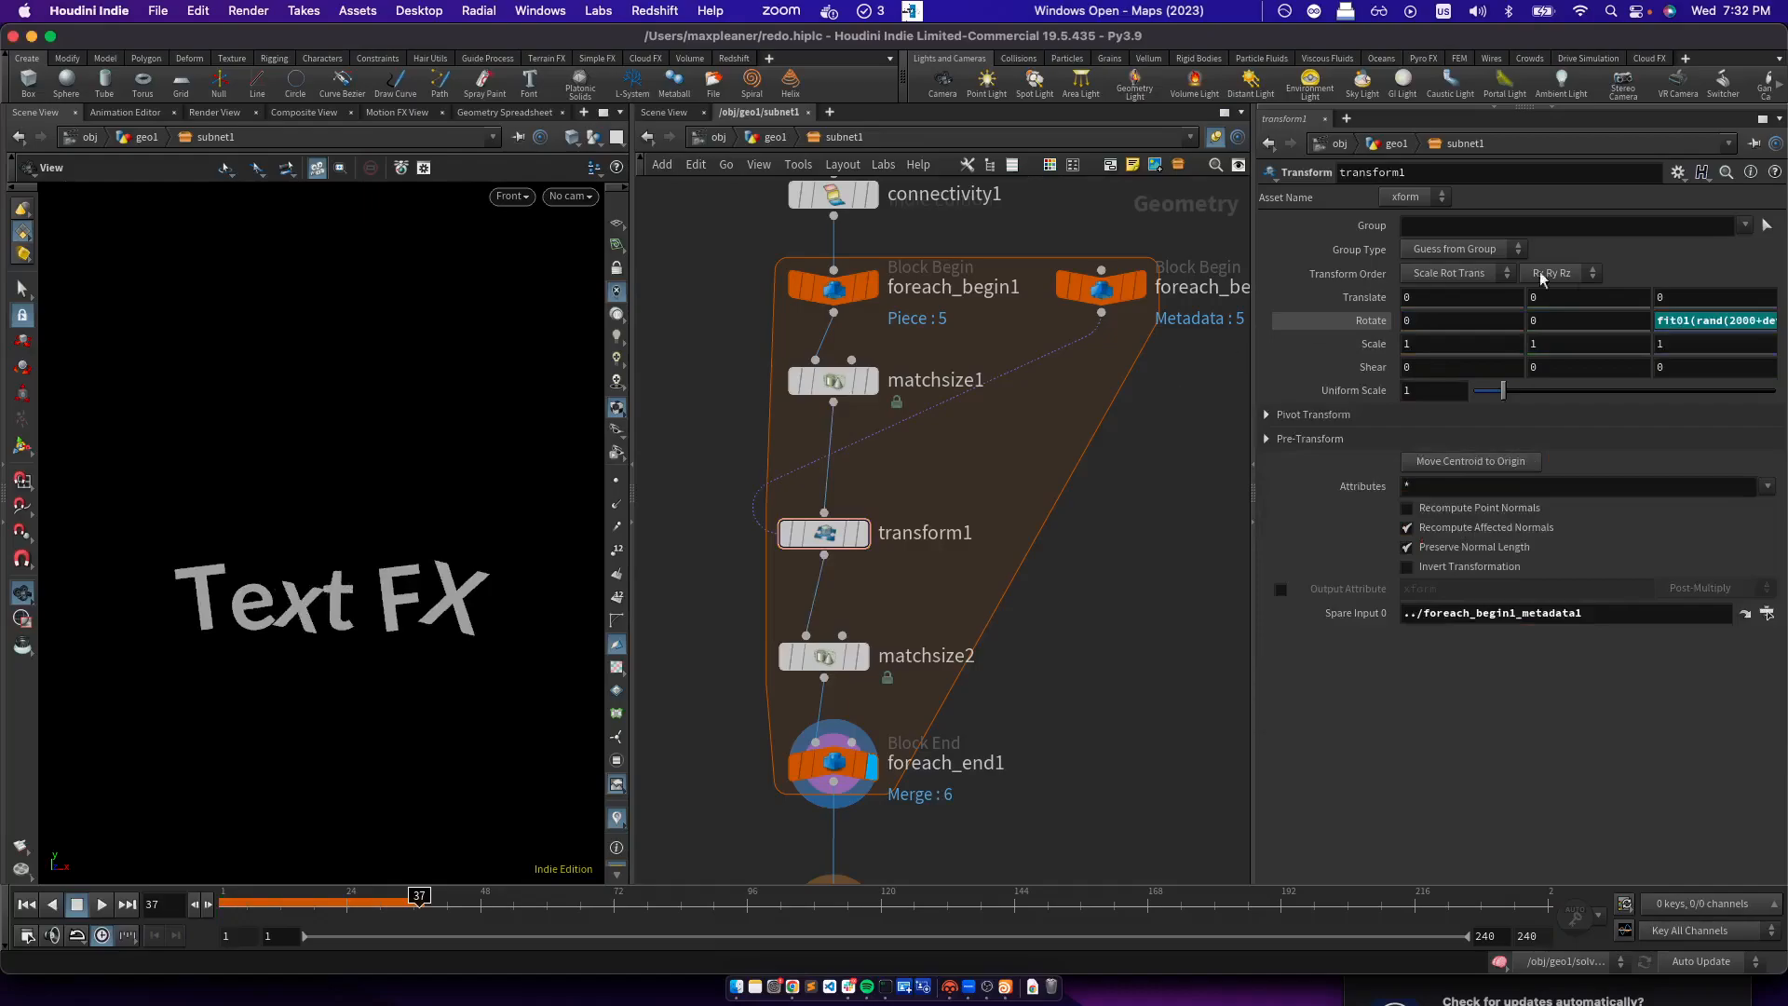
left_click(1692, 320)
key("BackSpace")
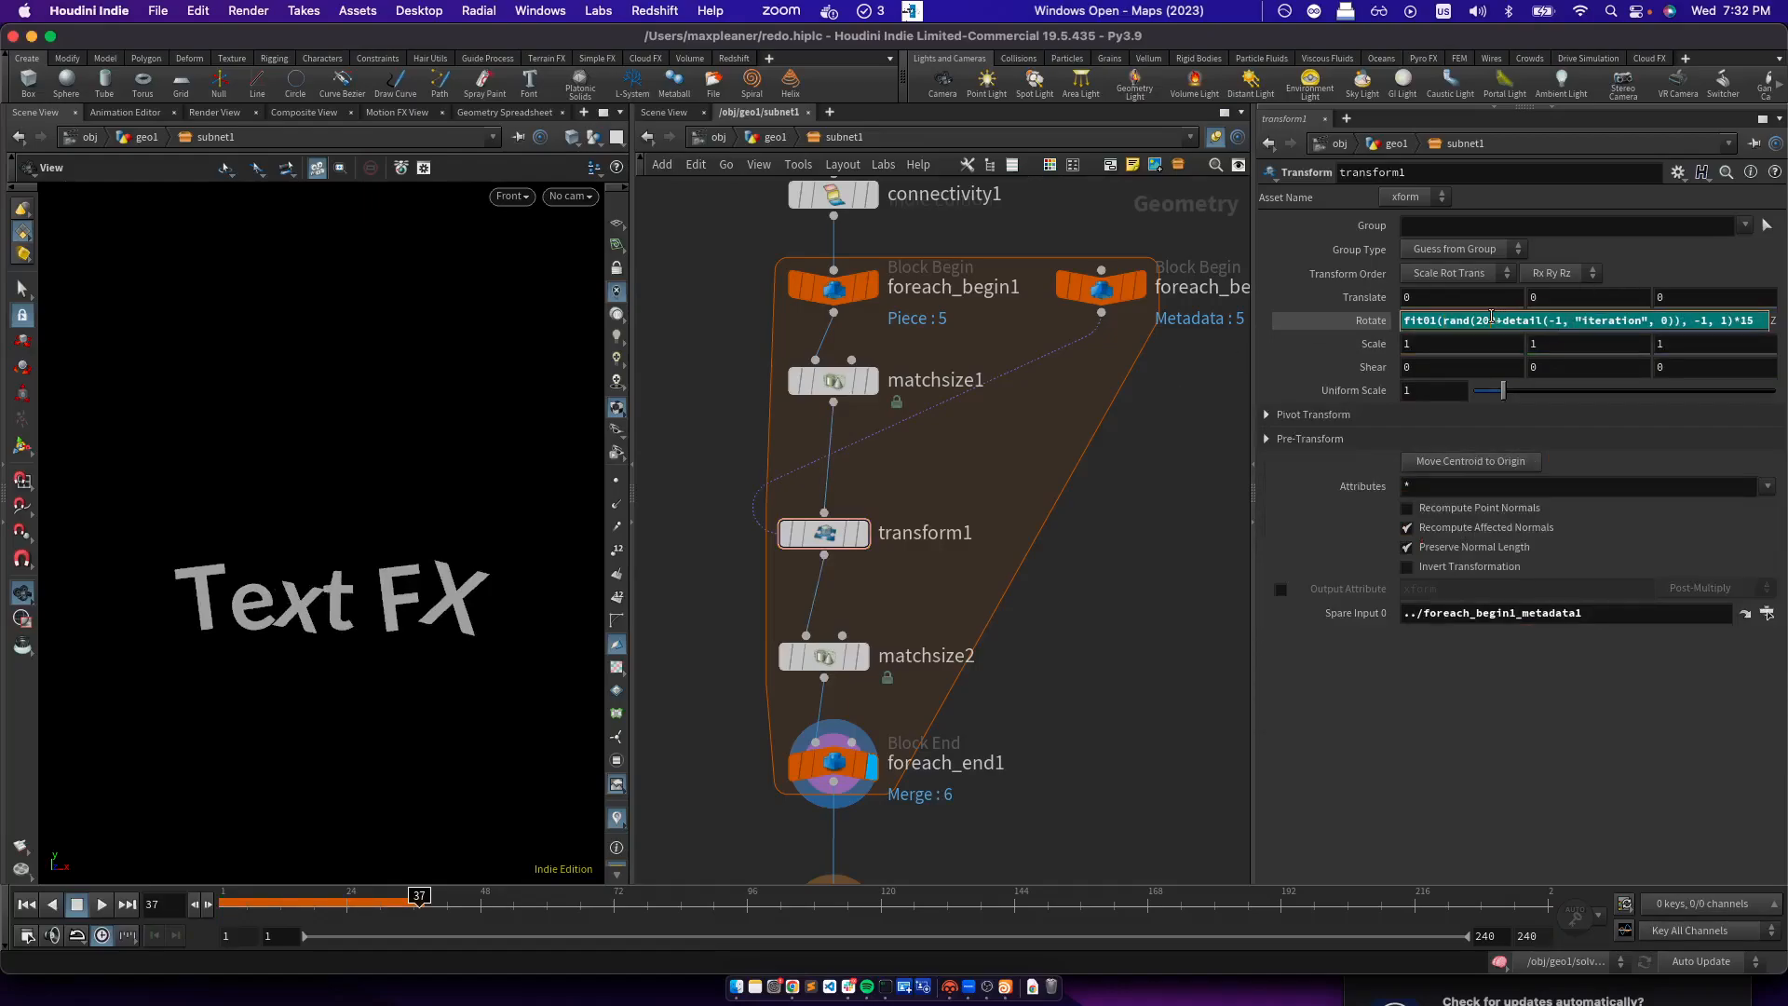
left_click(1072, 565)
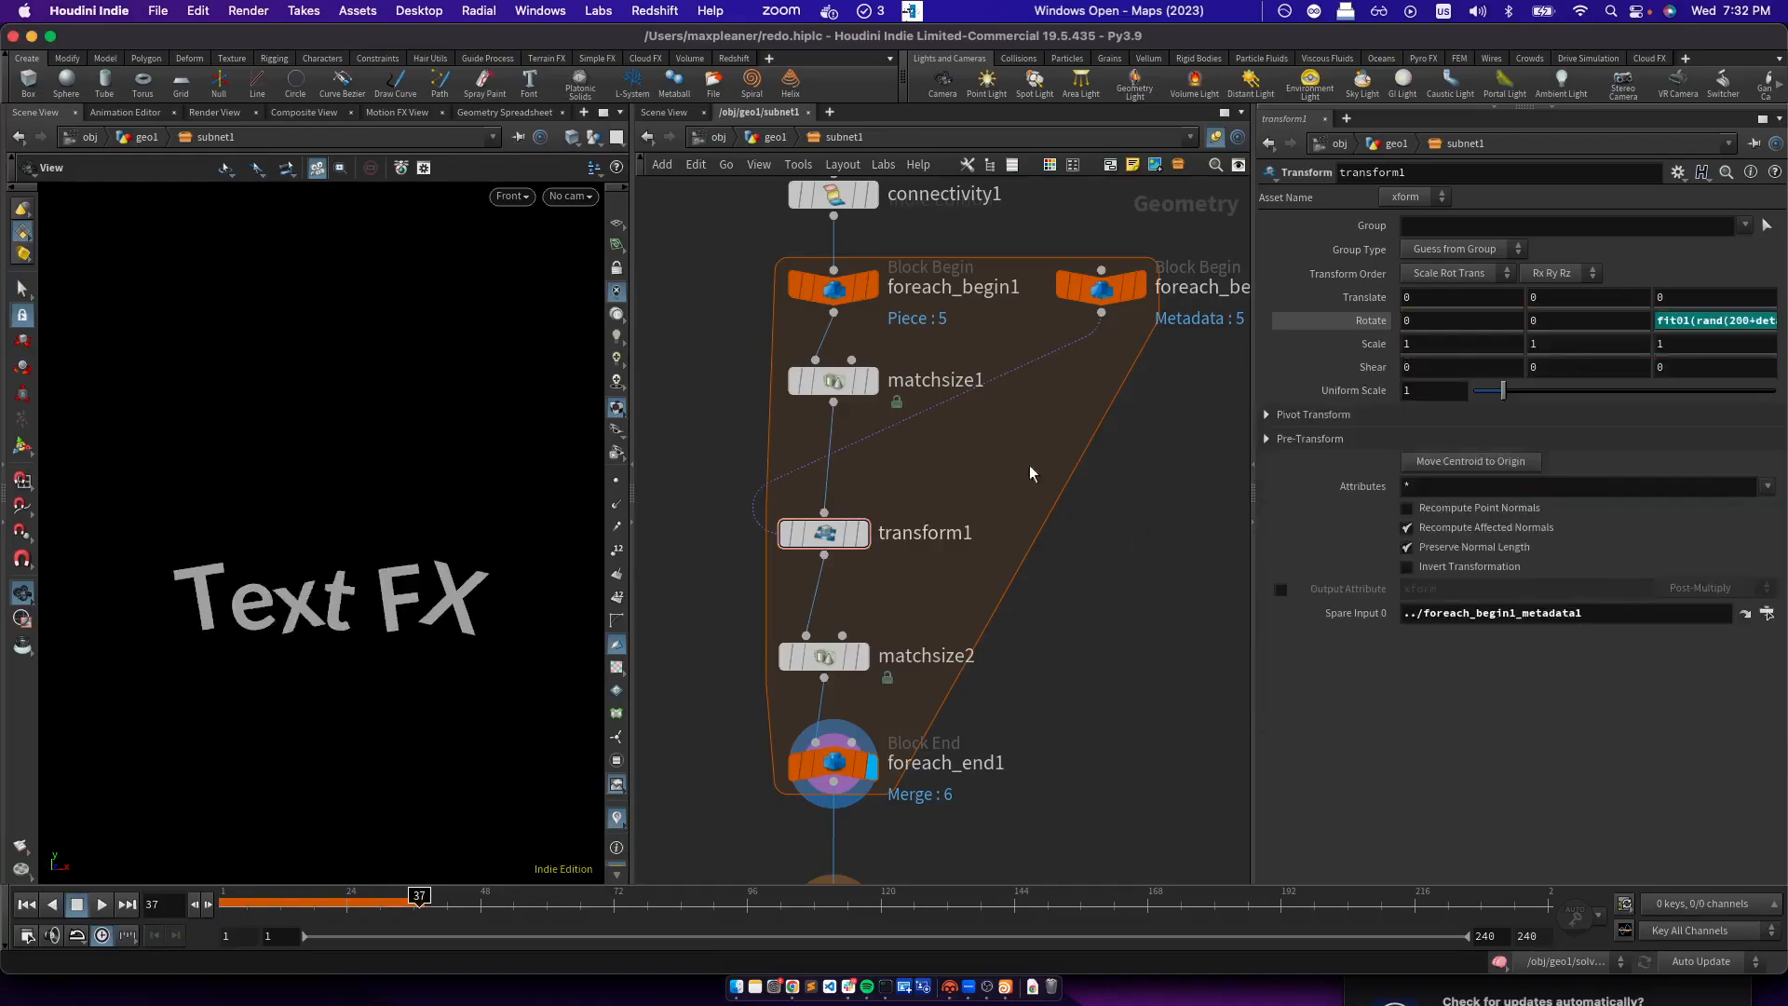
left_click(1718, 323)
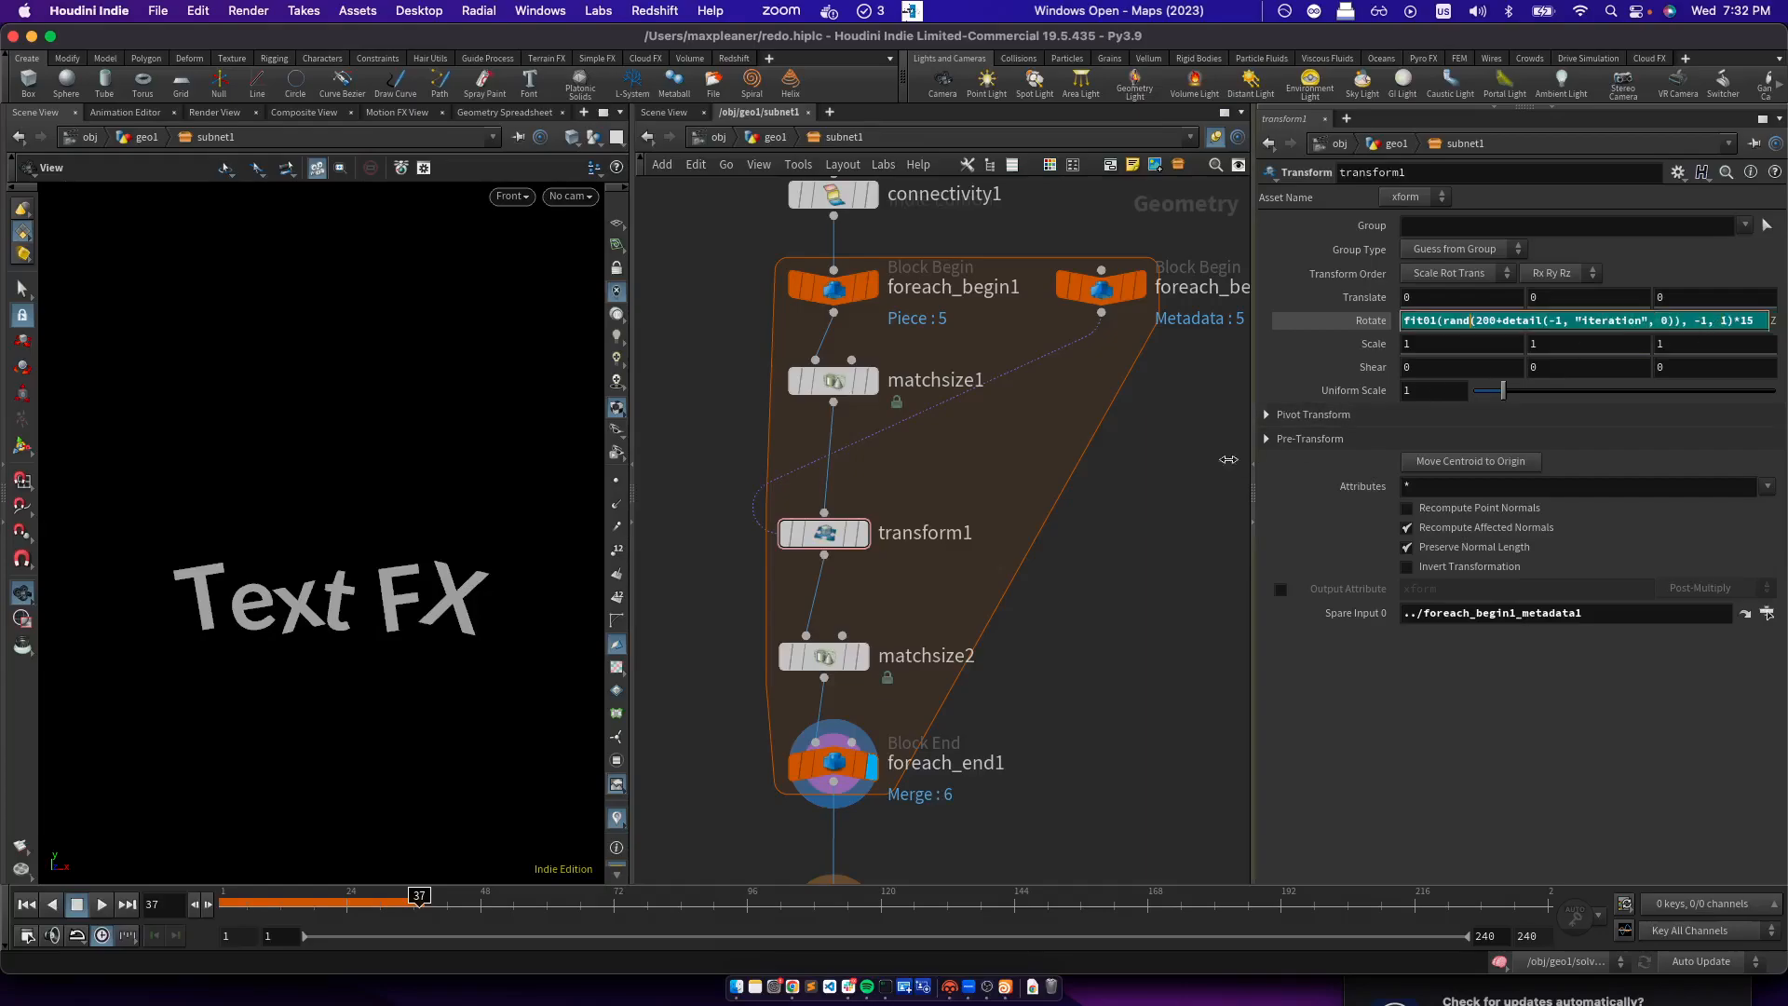
left_click(1140, 510)
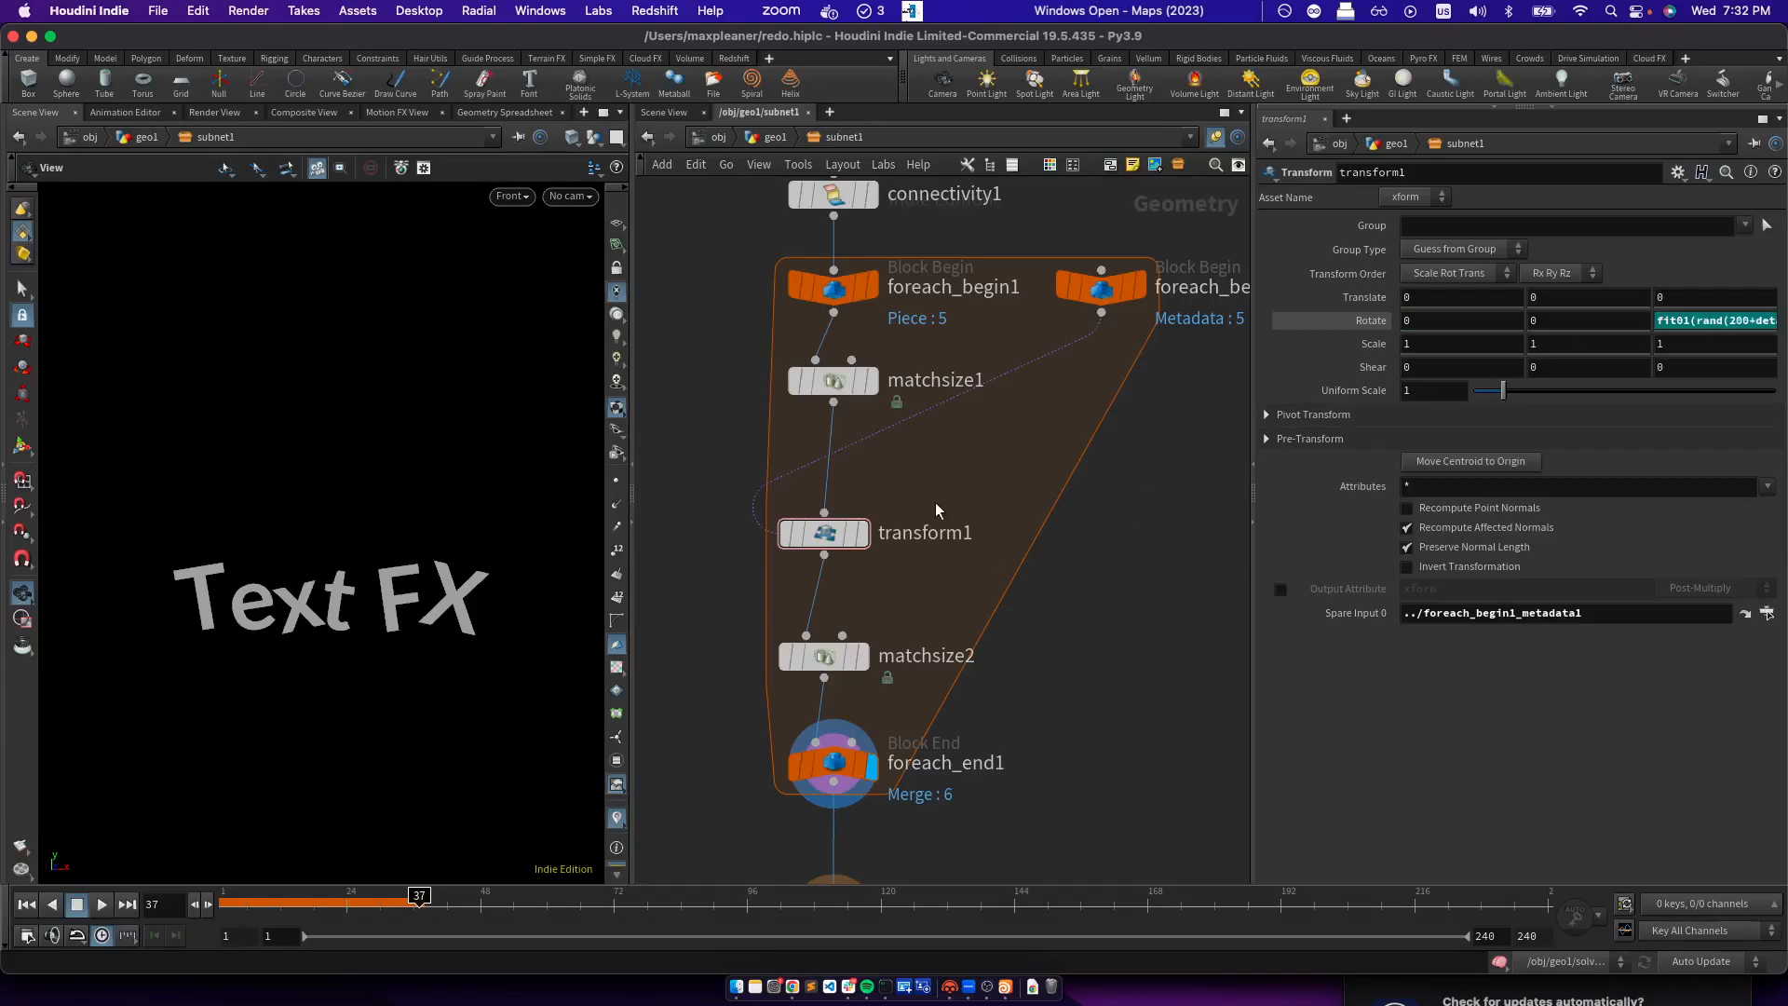
Insert a Point Jitter node between foreach_end1 and output0, display its result, and set its scale to 0.06
scroll(934, 596, "down", 5)
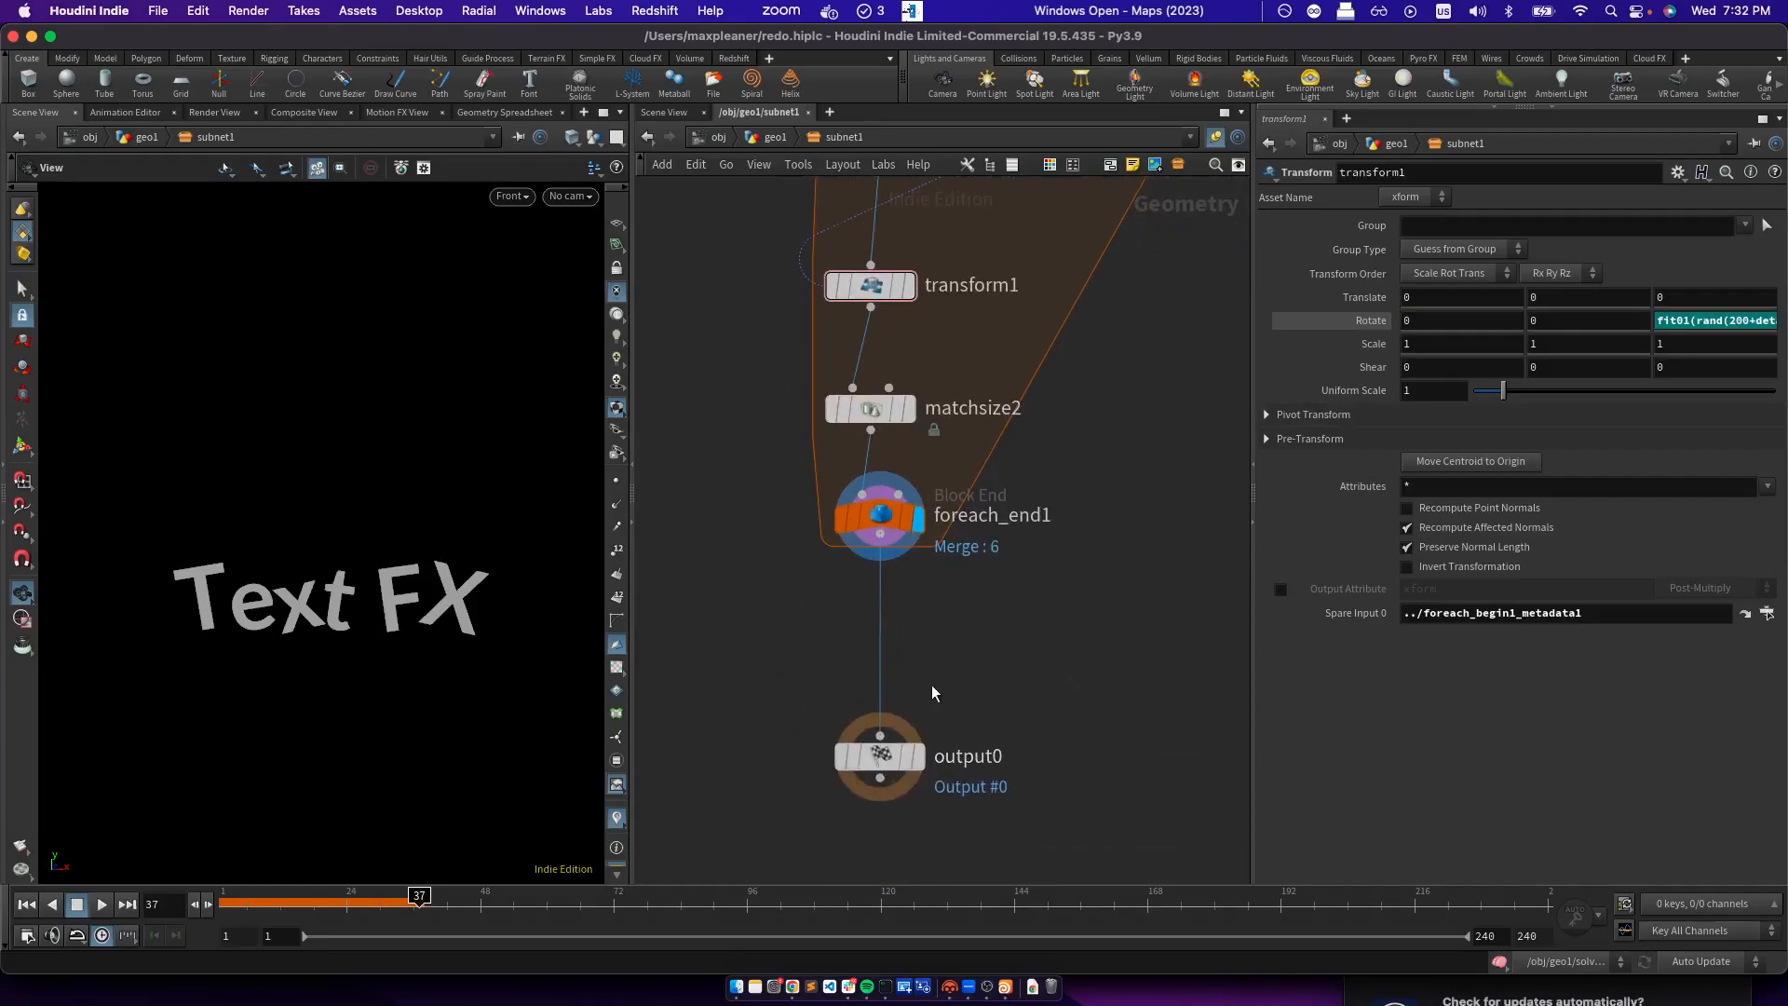
key("Tab")
type("pointj")
key("Return")
left_click(881, 630)
left_click_drag(881, 629, 880, 606)
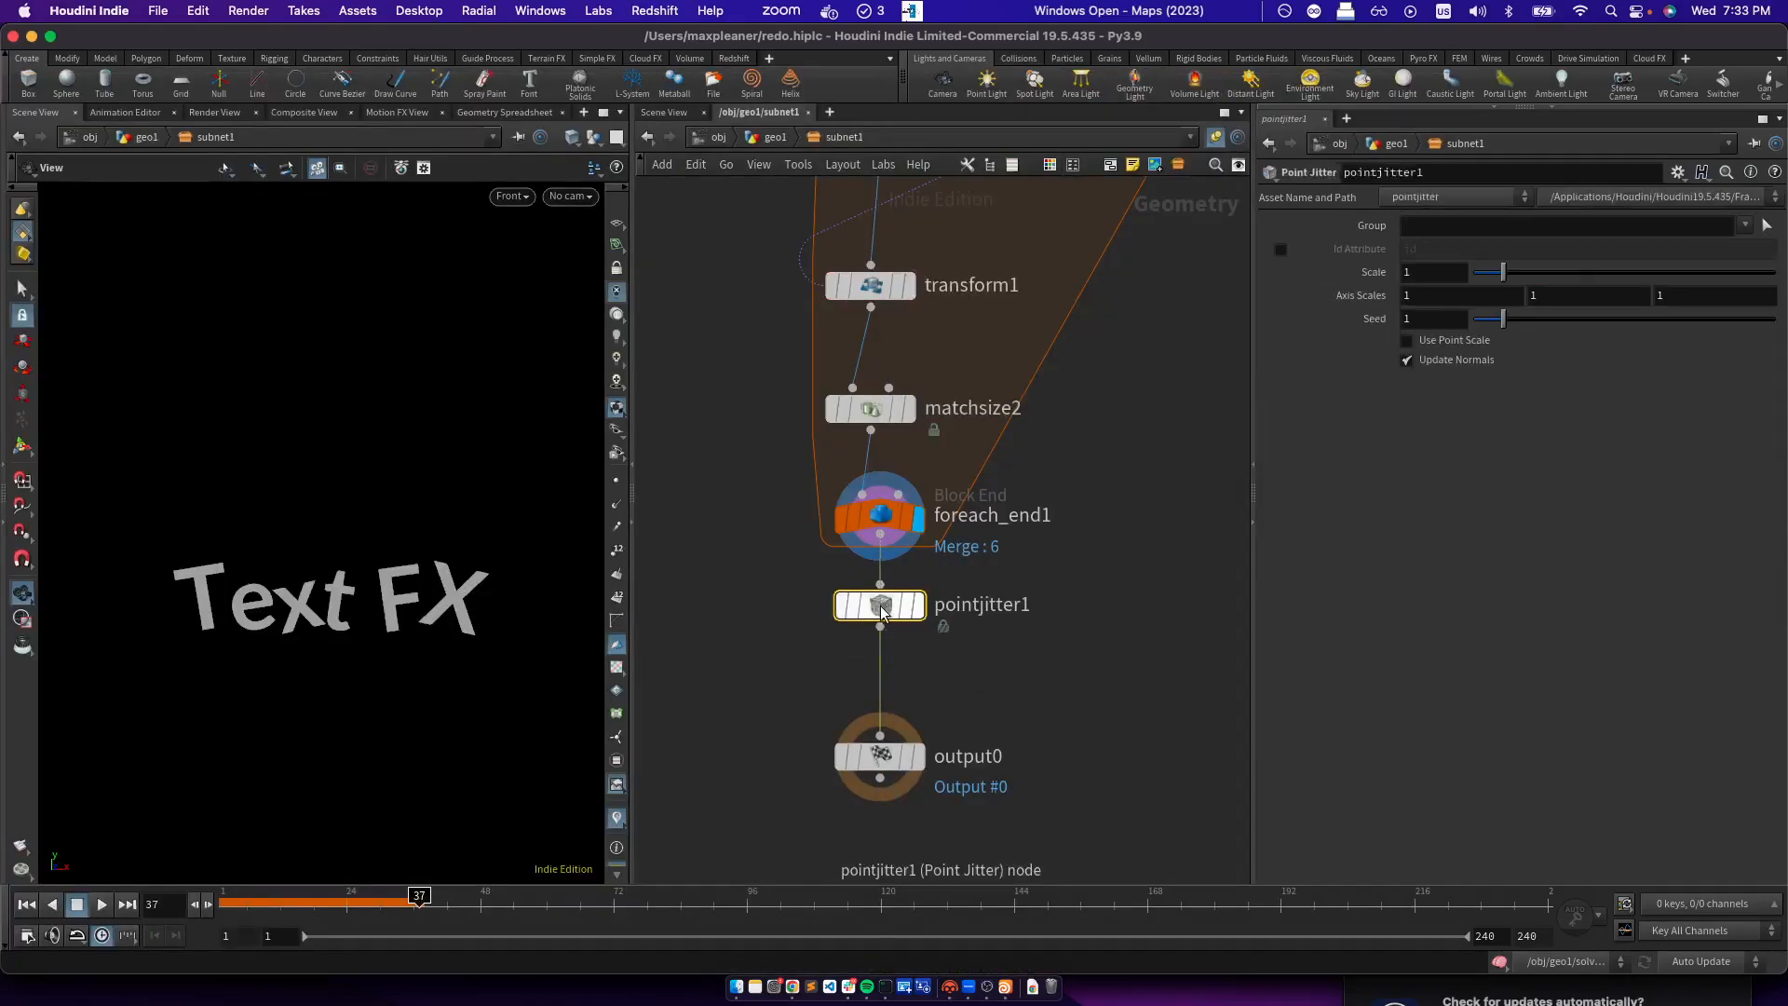
left_click(918, 605)
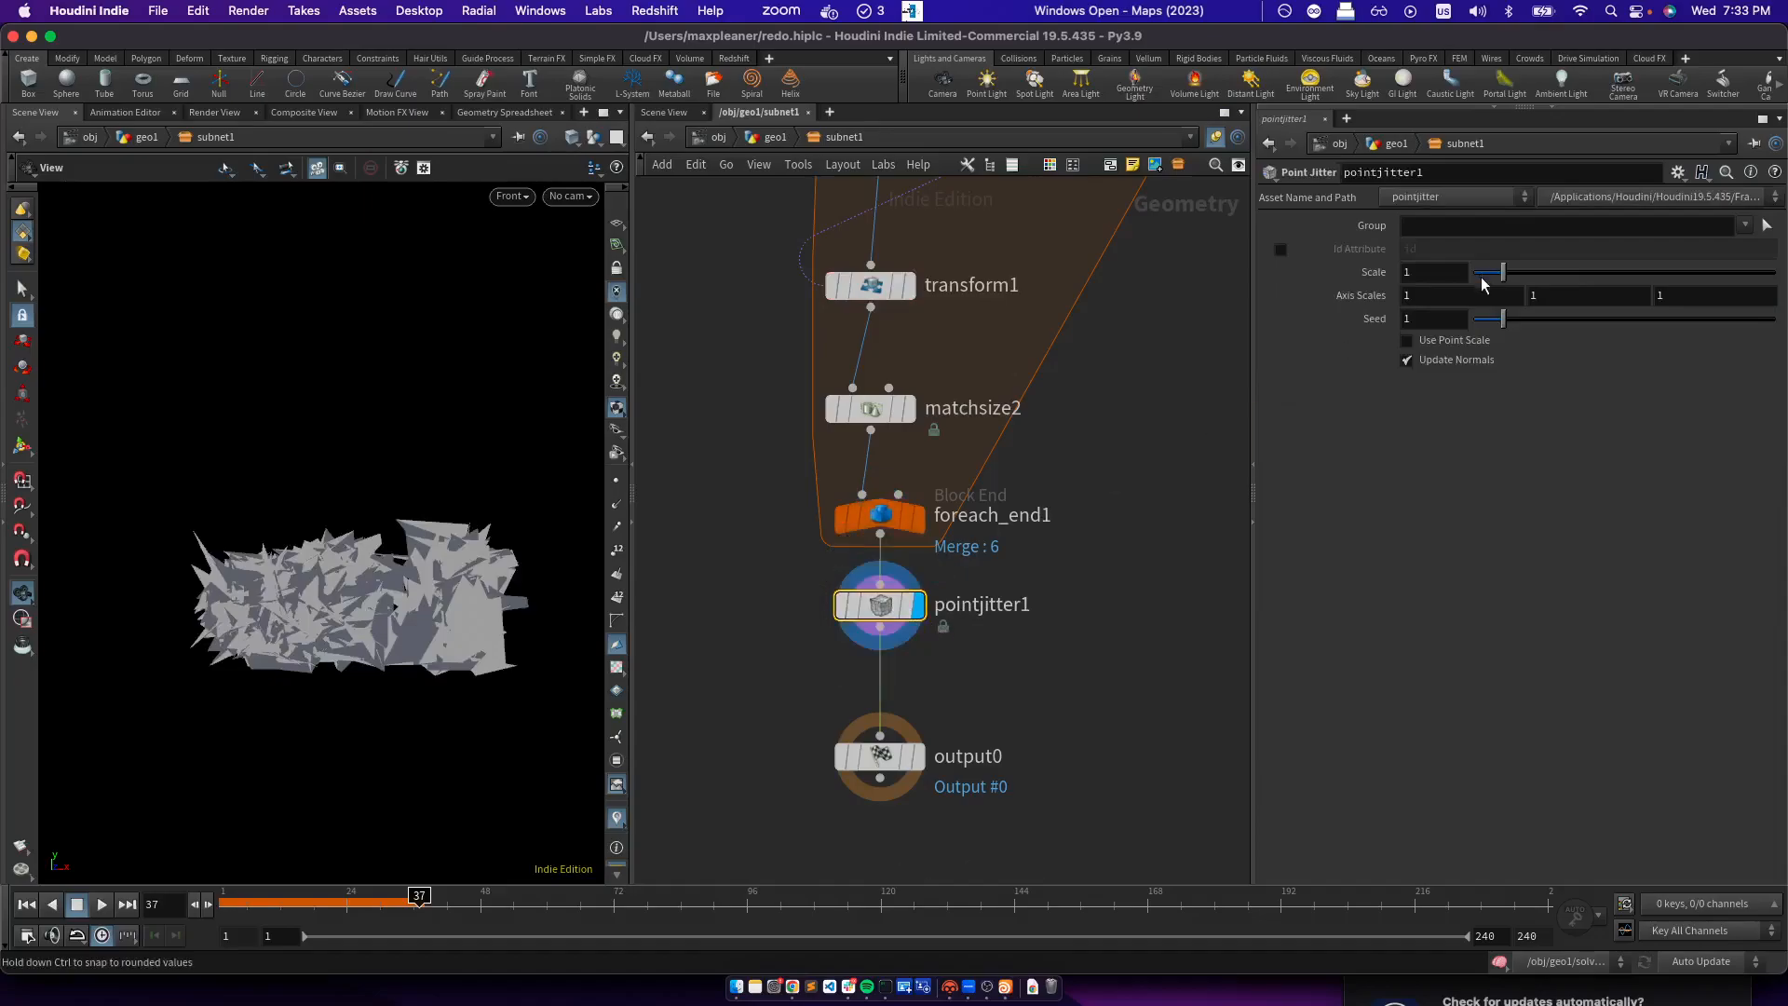
left_click_drag(1504, 277, 1473, 272)
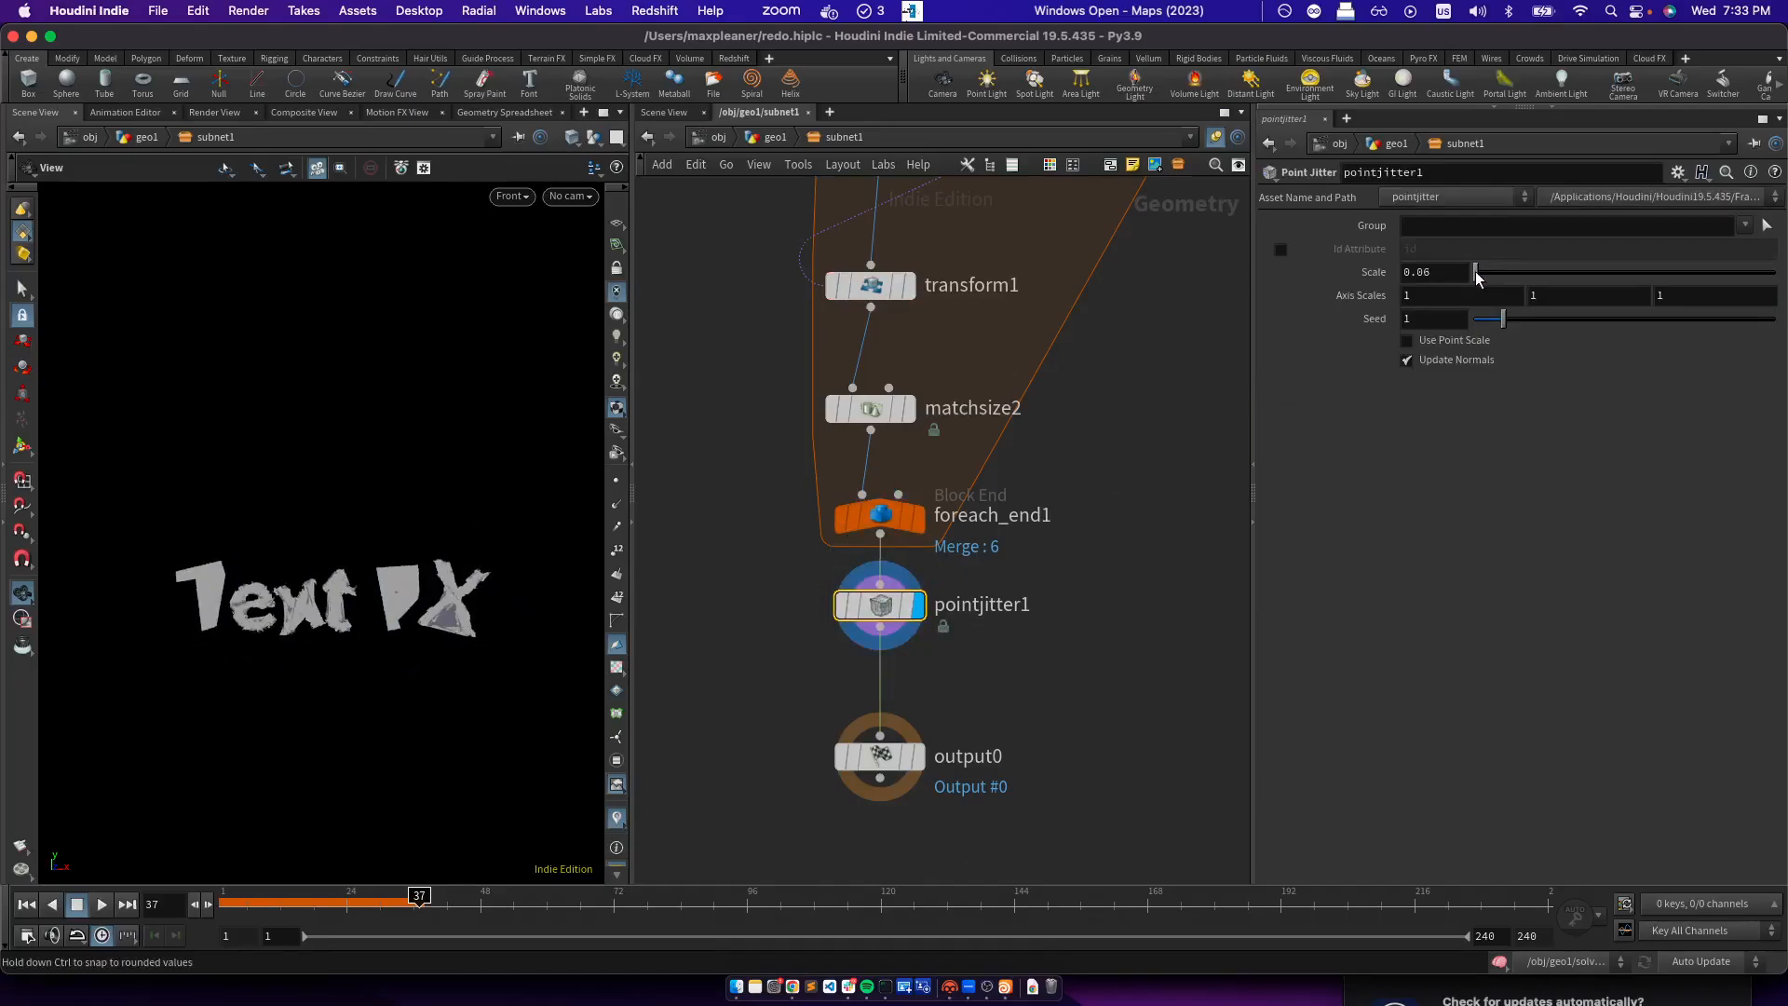
Insert a Pack node between foreach_begin1 and matchsize1 inside the for-each loop
scroll(1146, 531, "up", 5)
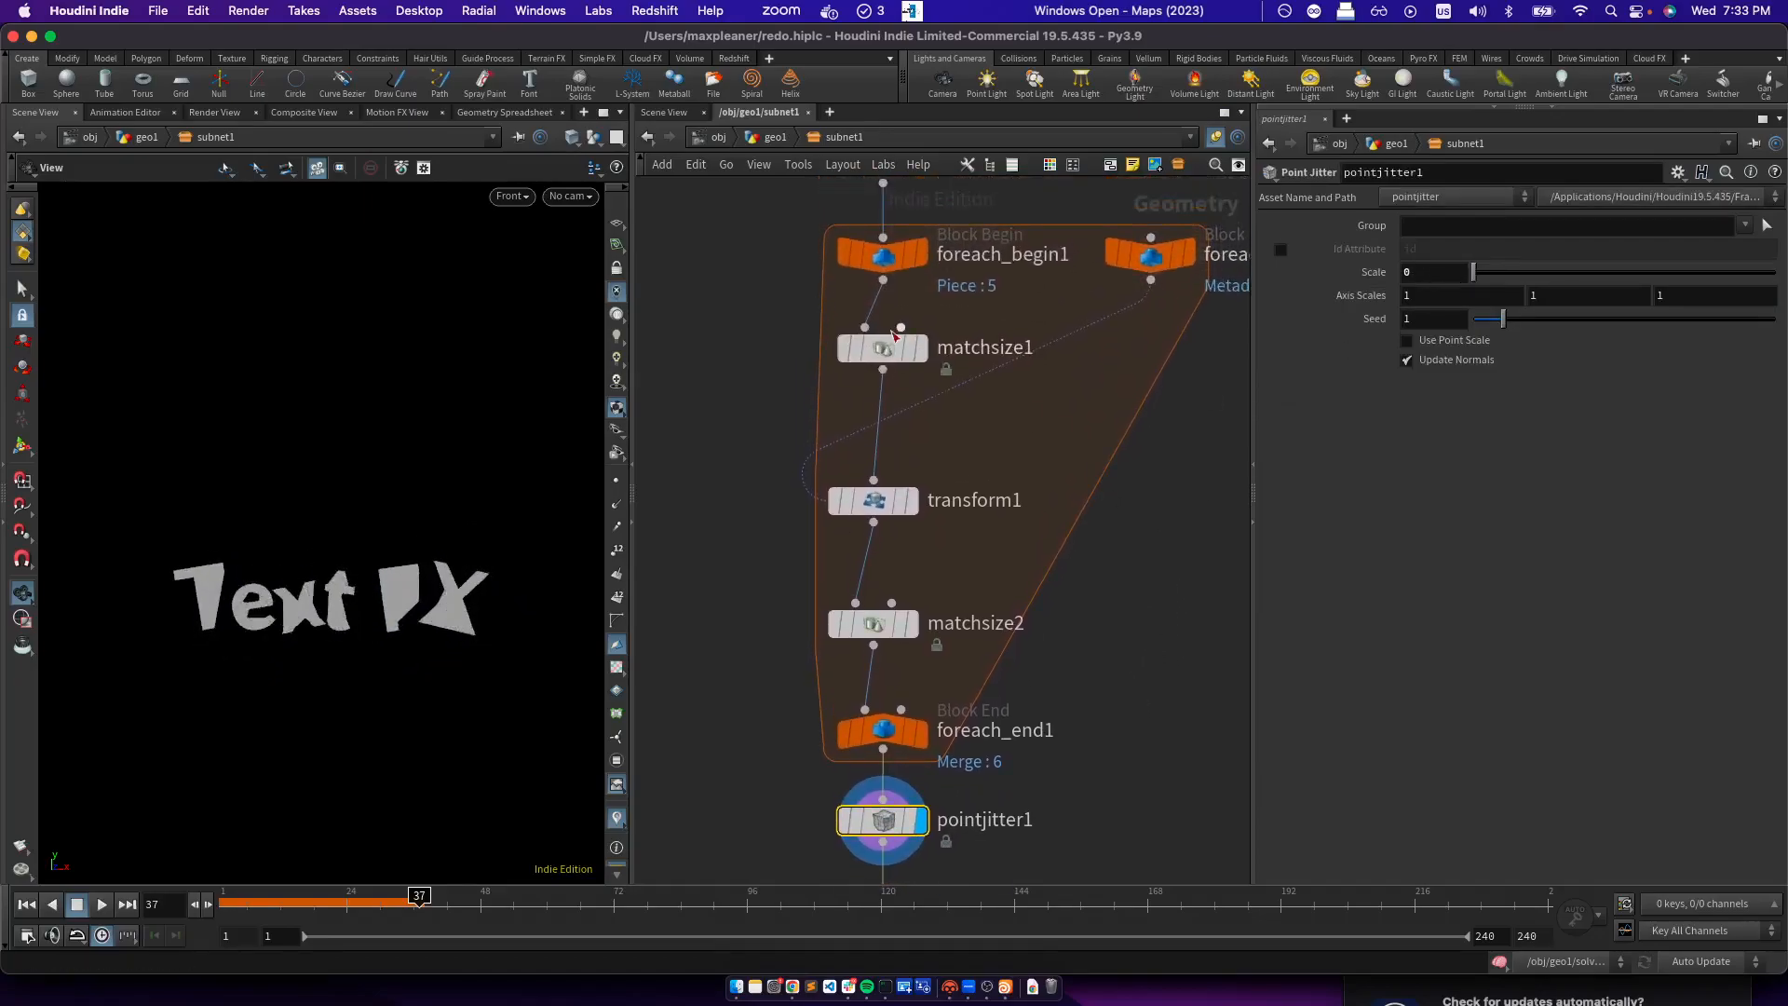
left_click_drag(883, 374, 883, 420)
left_click(873, 359)
key("Tab")
type("p")
key("Return")
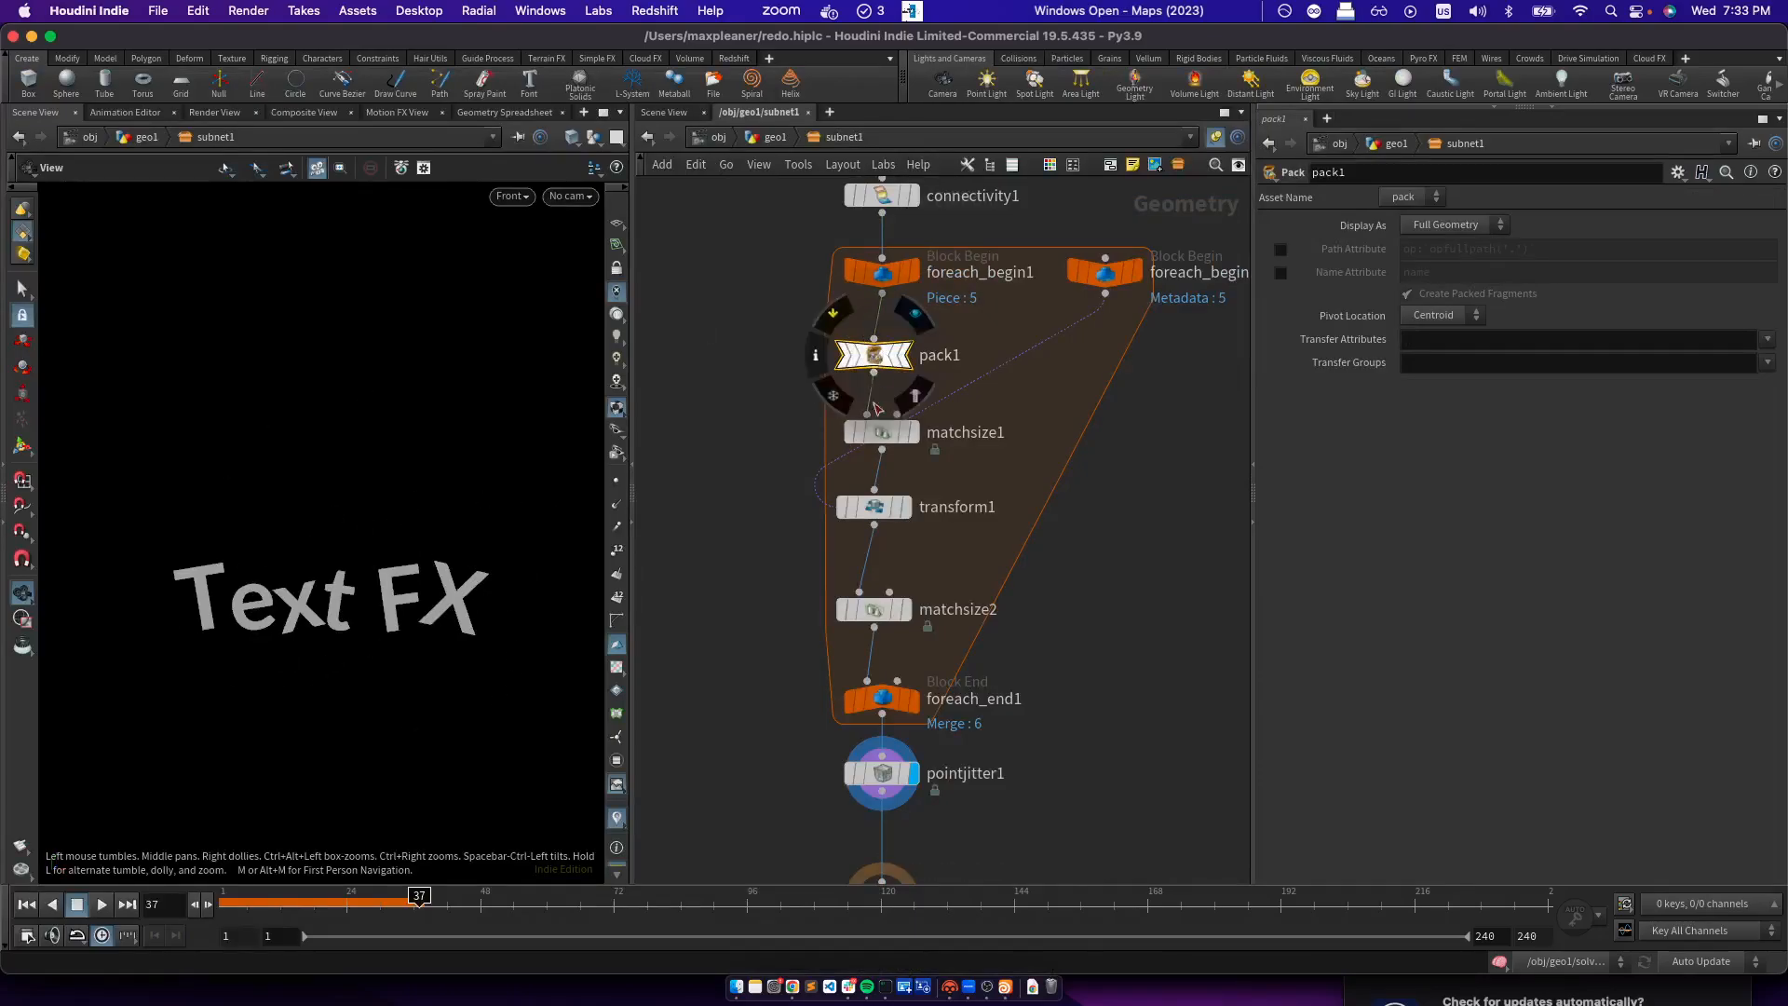
Test pointjitter1's scale on the packed letters and return it to 0
scroll(1008, 540, "down", 5)
left_click(919, 491)
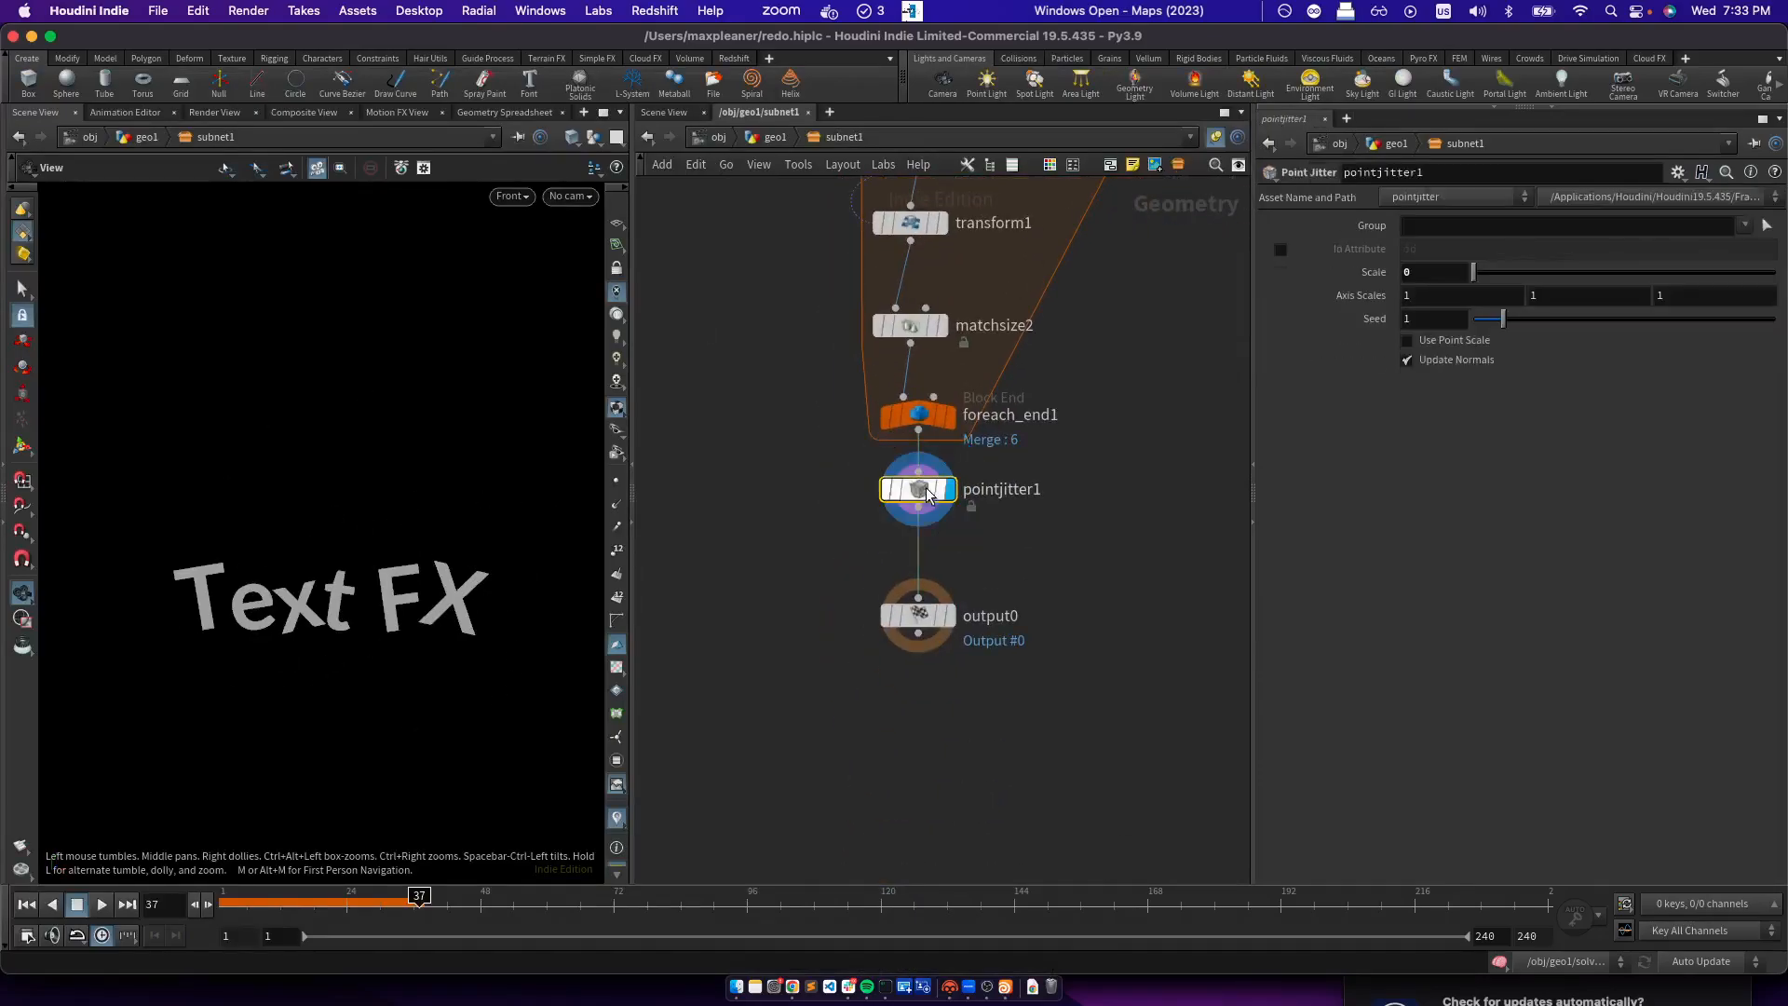
key("s")
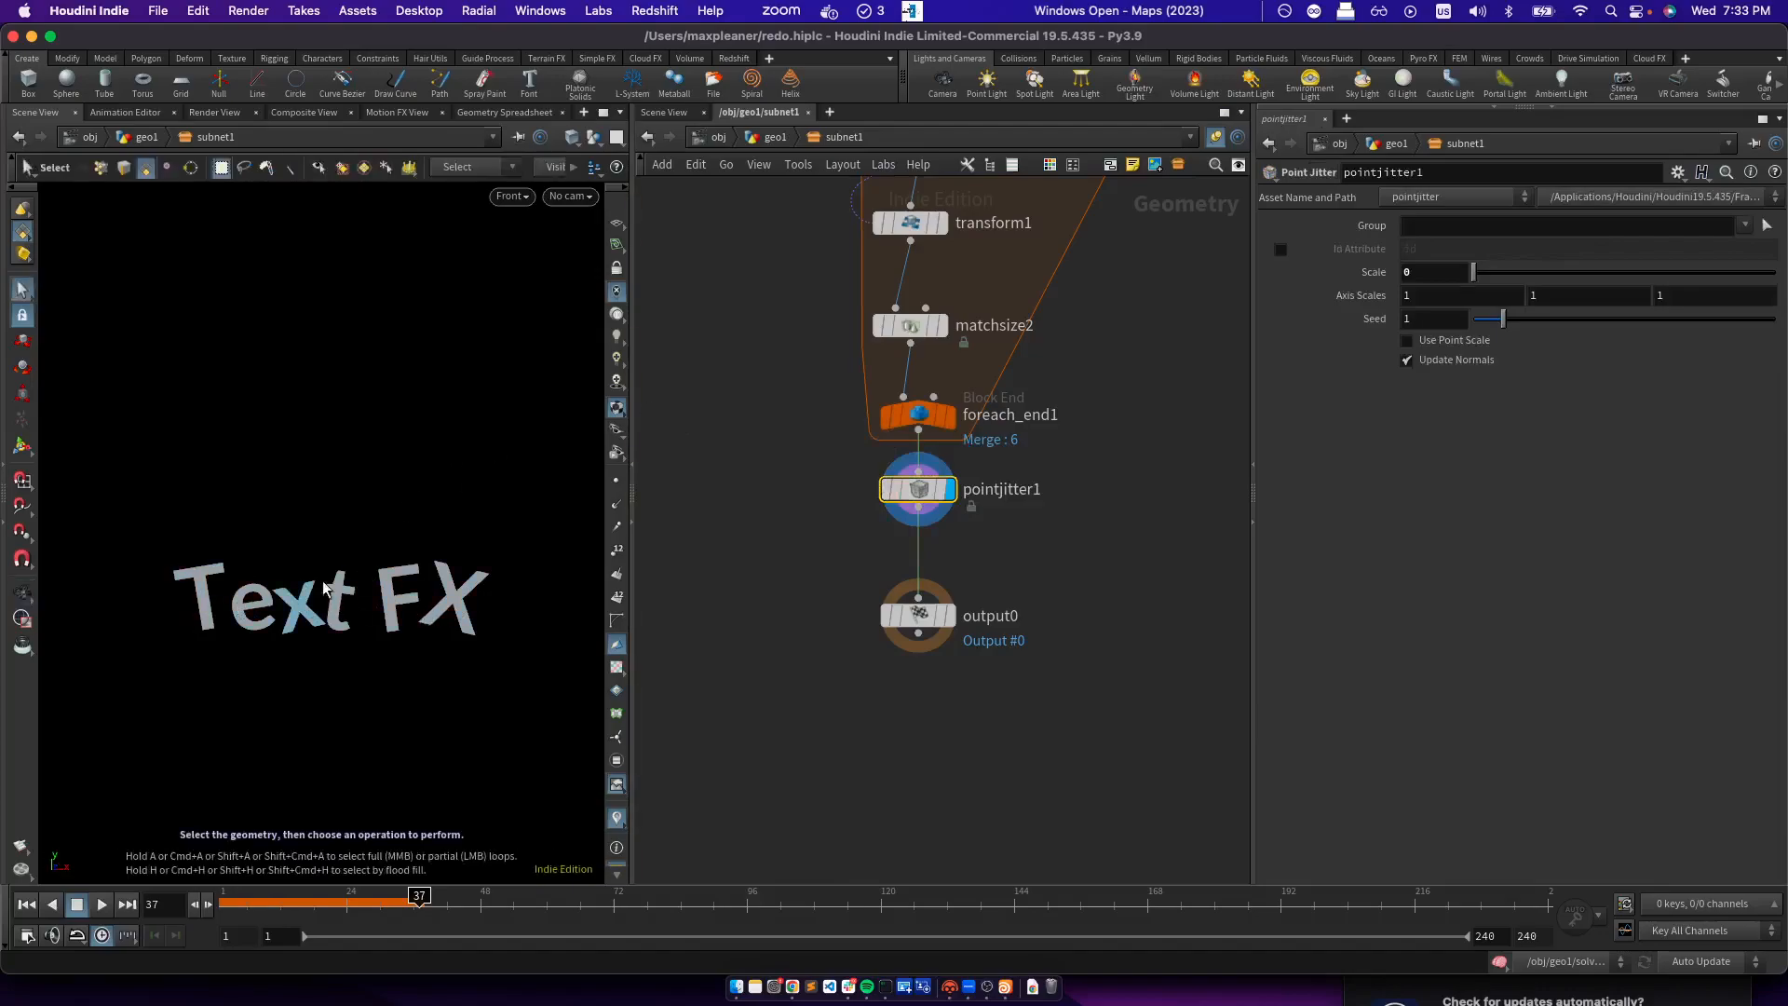
key("Escape")
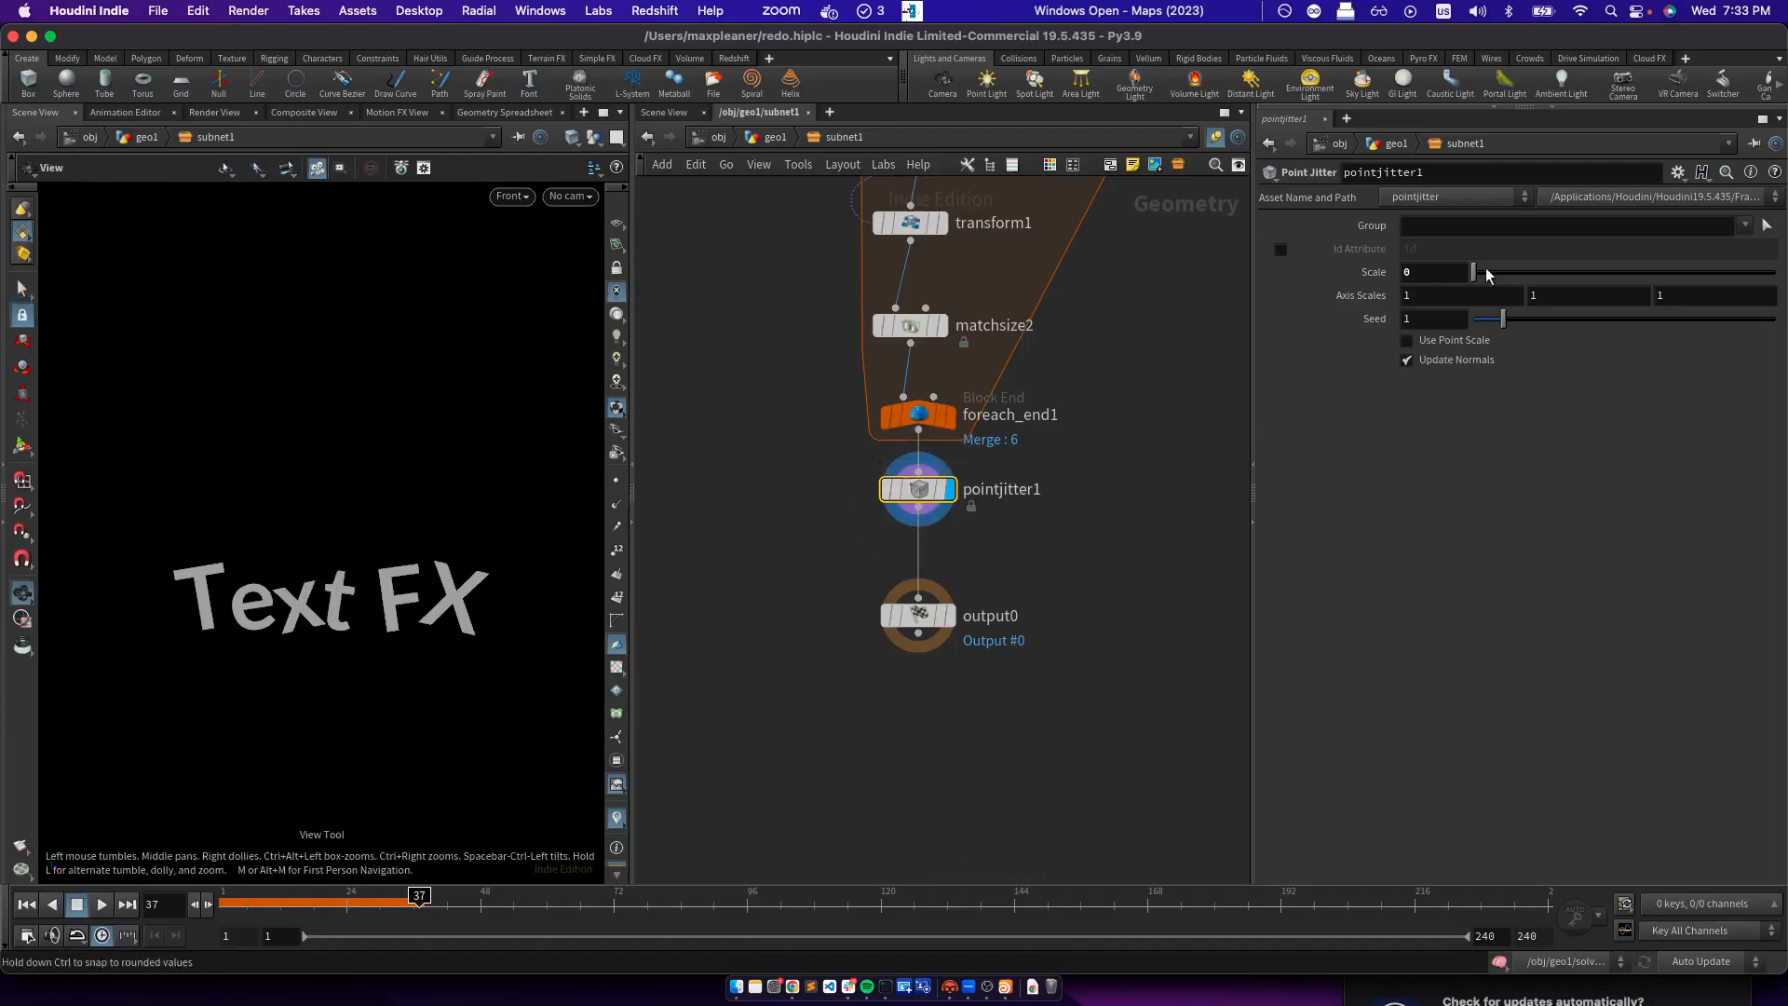
mouse_move(1474, 276)
left_mouse_down()
mouse_move(1490, 275)
mouse_move(1463, 279)
left_mouse_up()
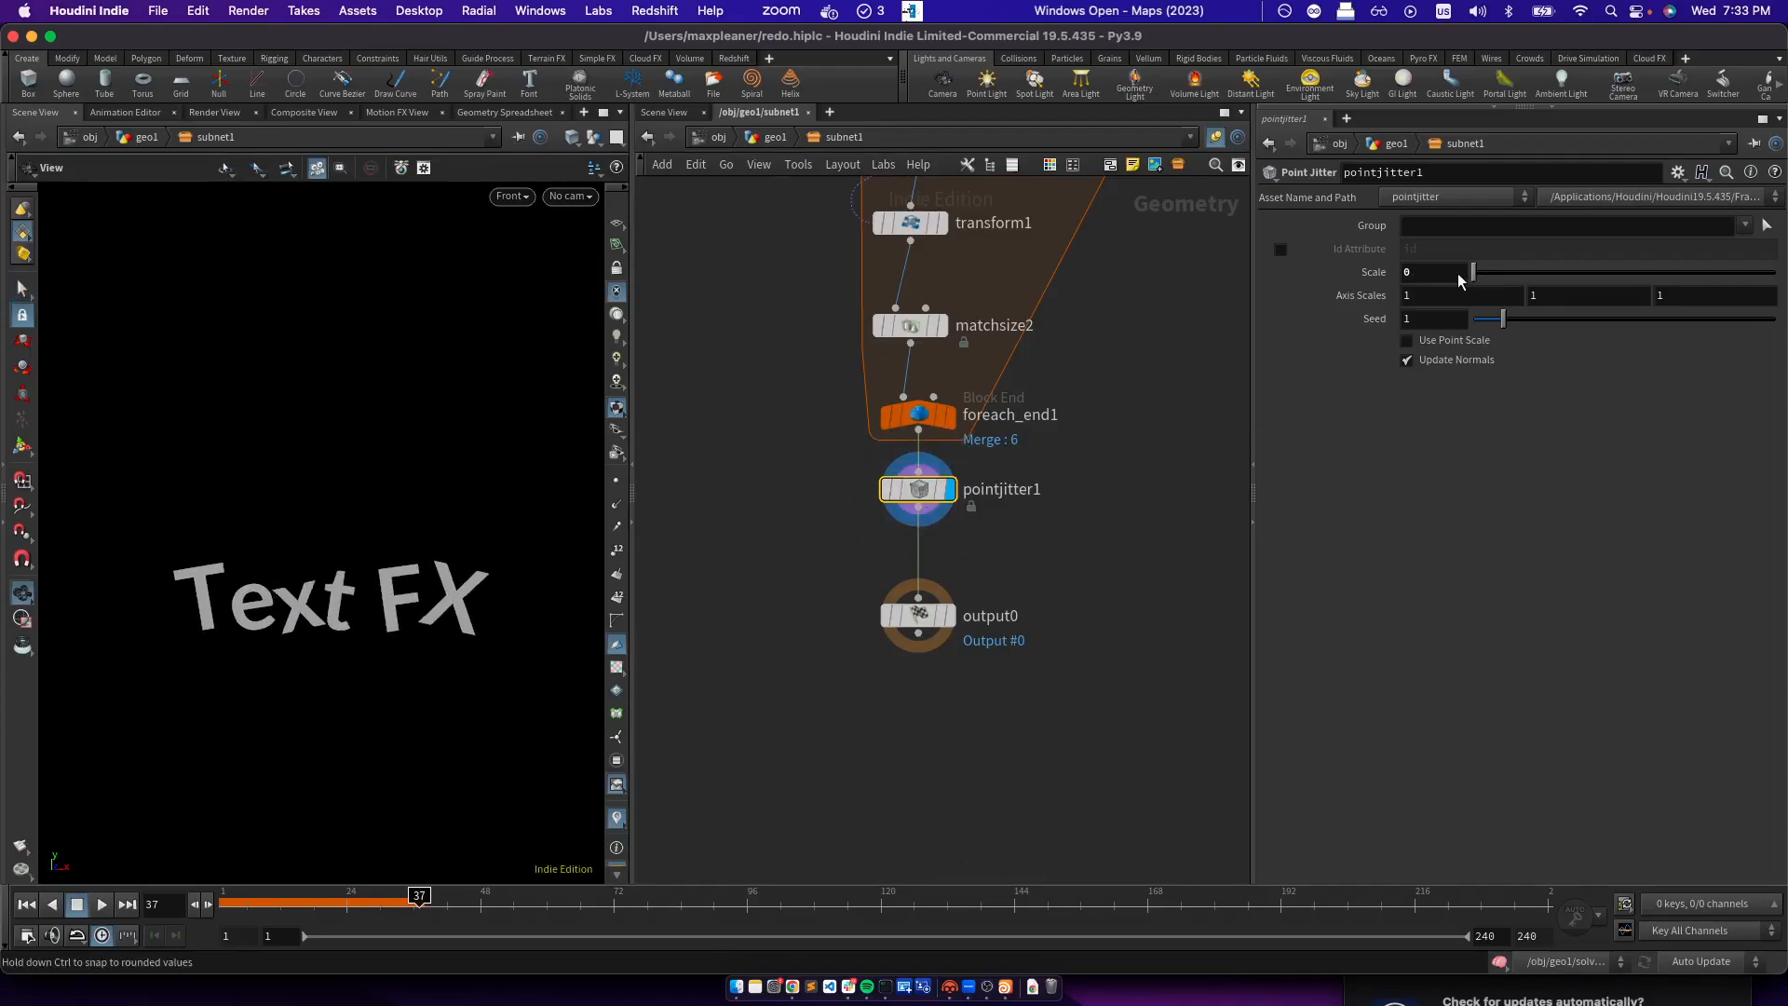
Lower the multiplier in transform1's Z rotation expression to 10, keeping the seed offset of 200 and the -1 to 1 range
scroll(978, 419, "up", 3)
left_click(902, 350)
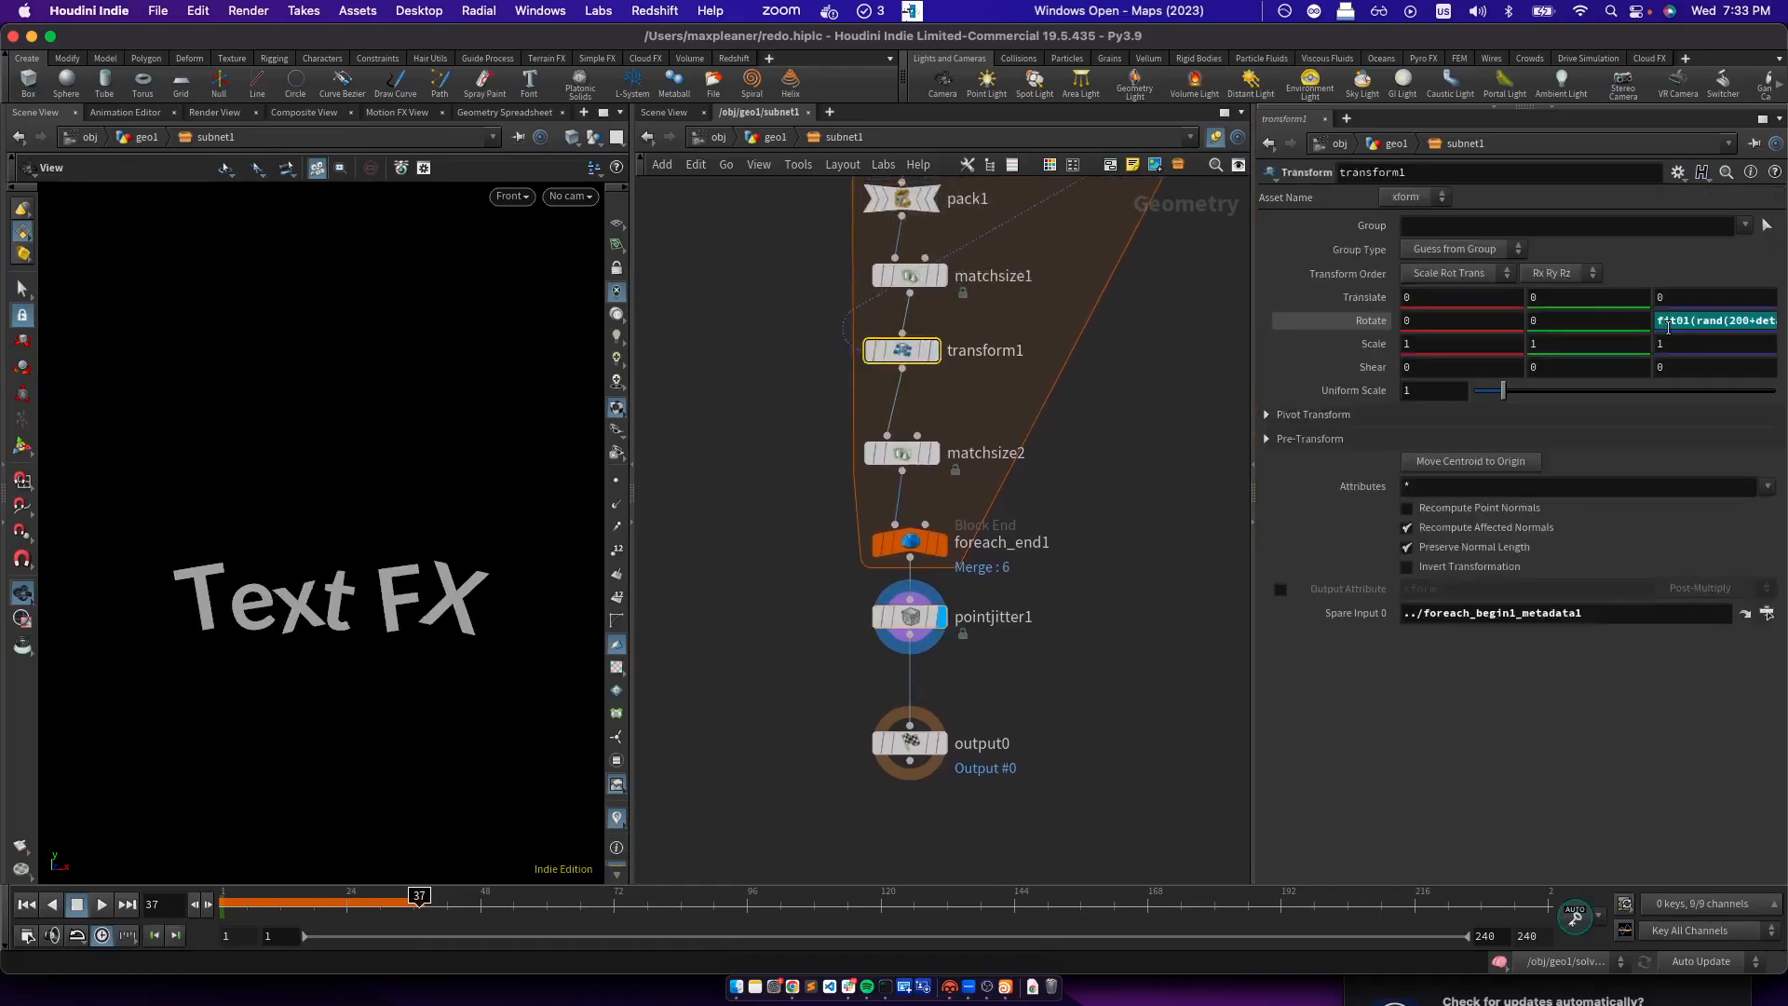
left_click(1667, 323)
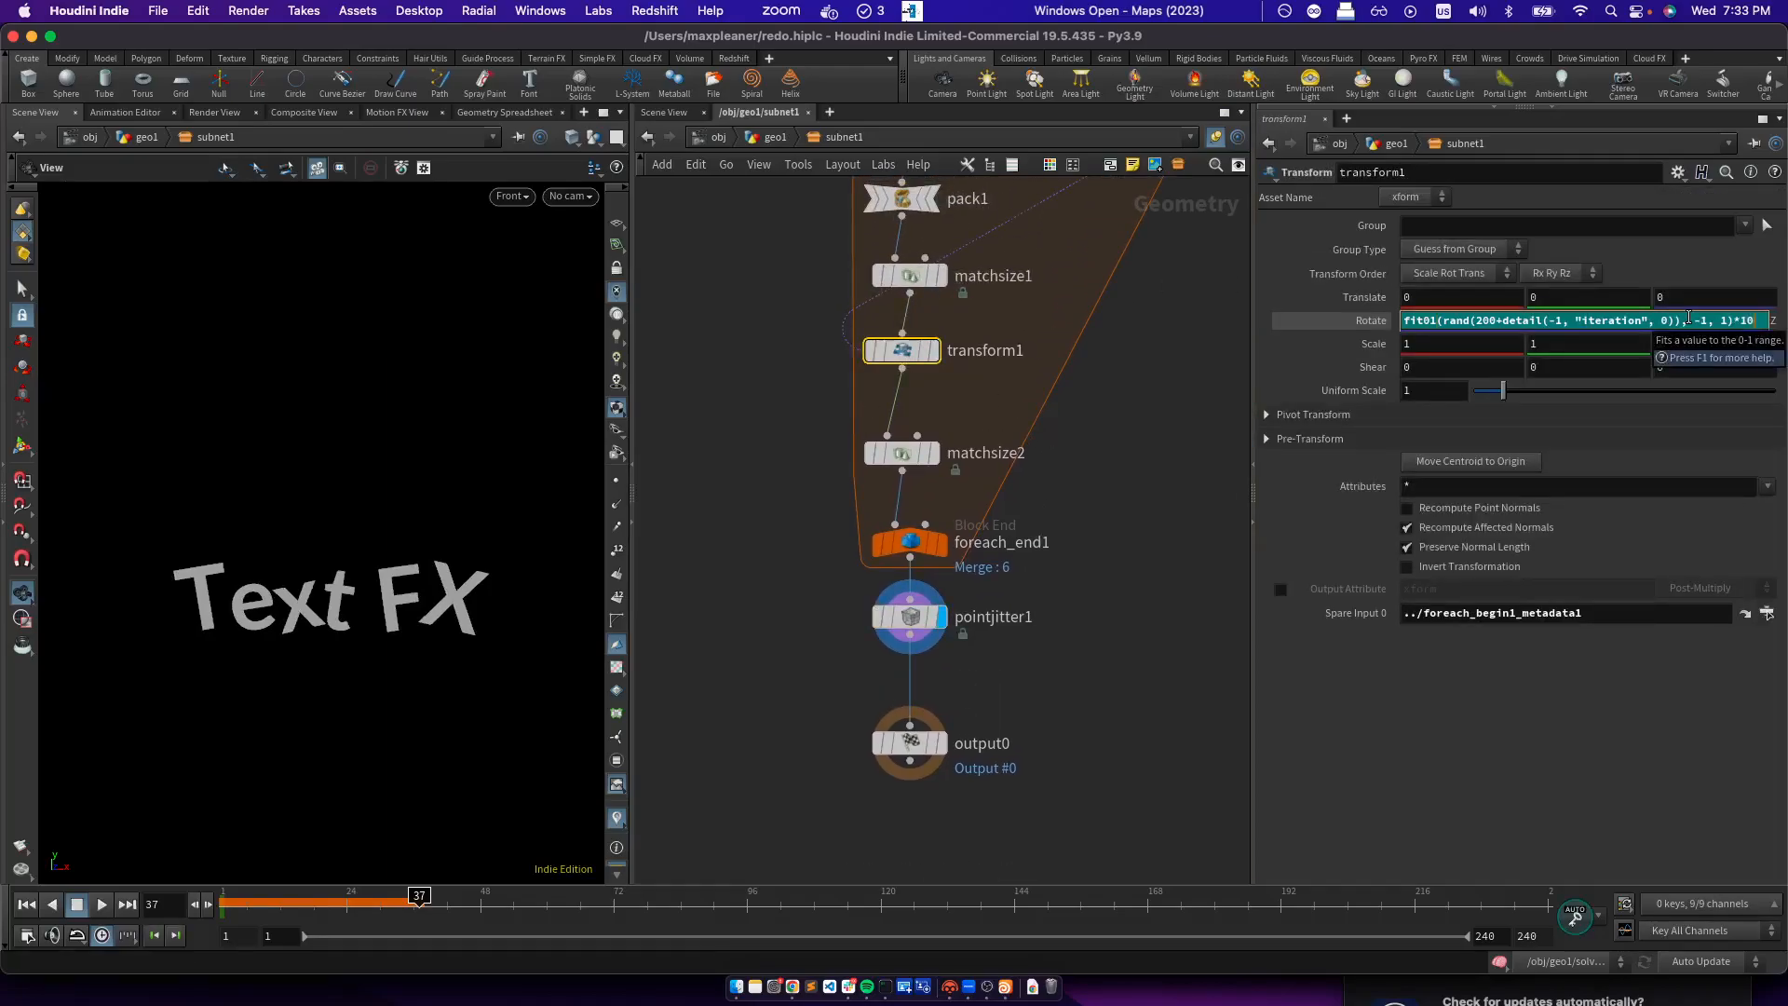
key("Return")
left_click(1713, 319)
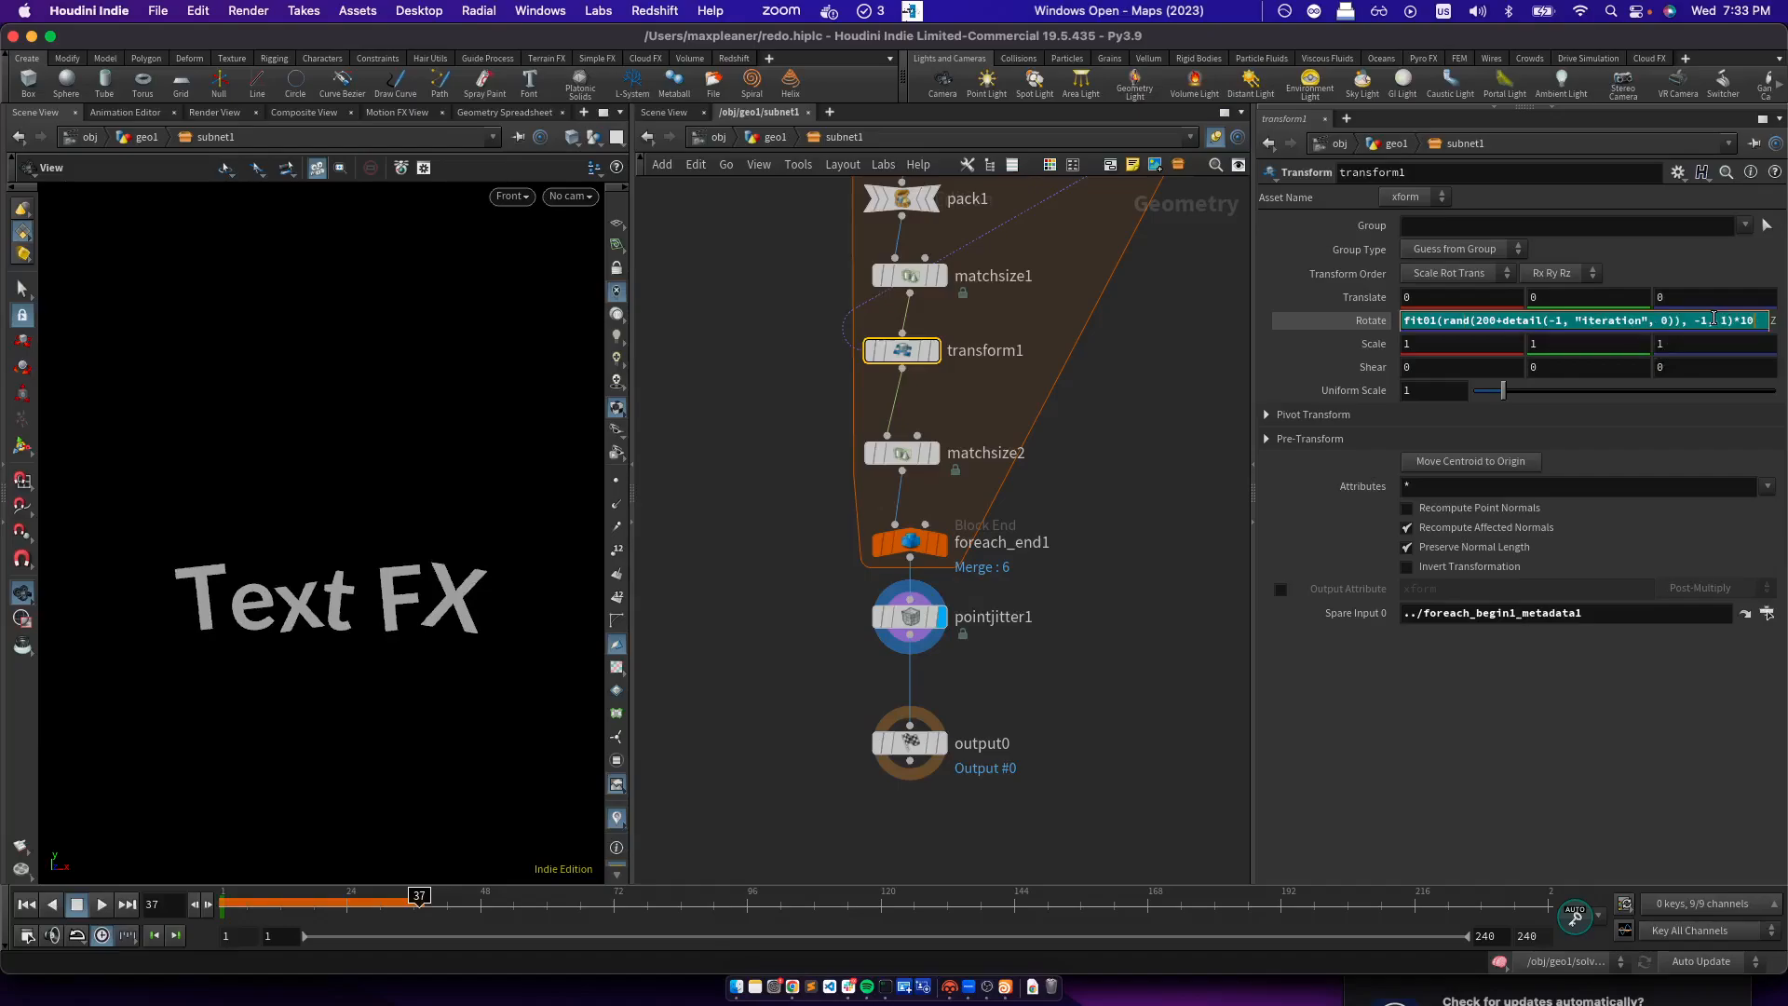
key("Return")
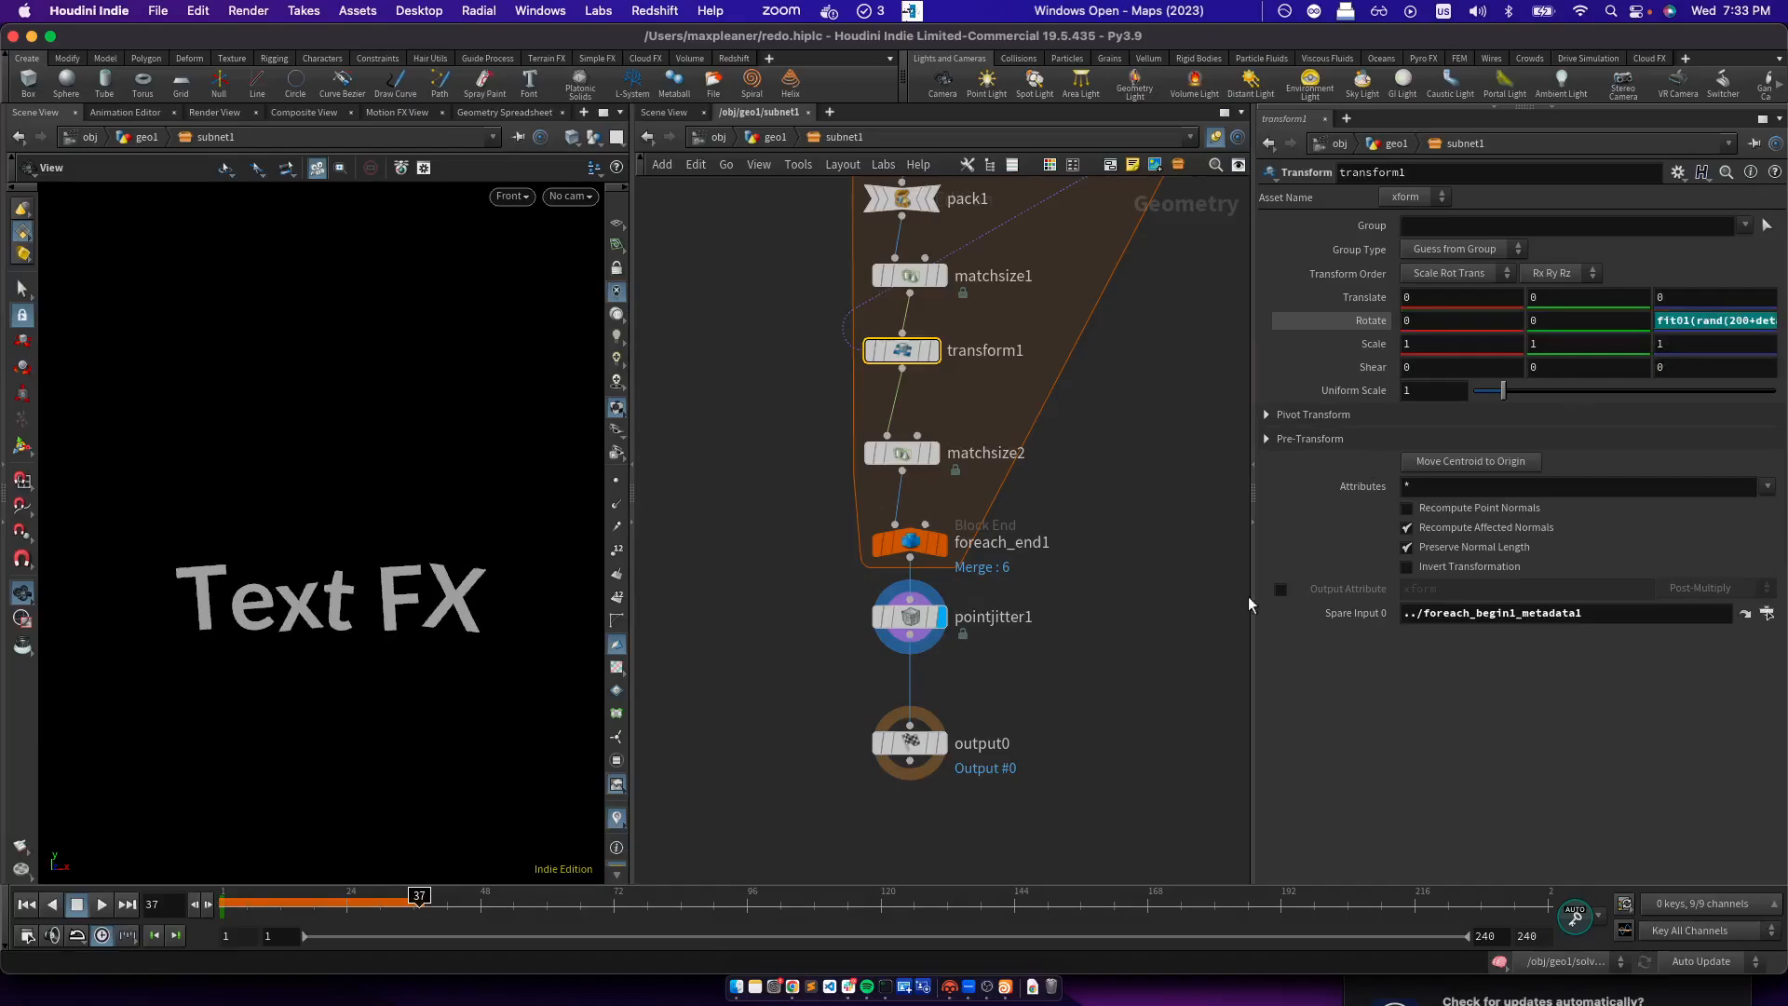
Set pointjitter1's scale to 0.09 and its seed to 3.81, and display output0
left_click(910, 616)
left_click_drag(1473, 272, 1589, 323)
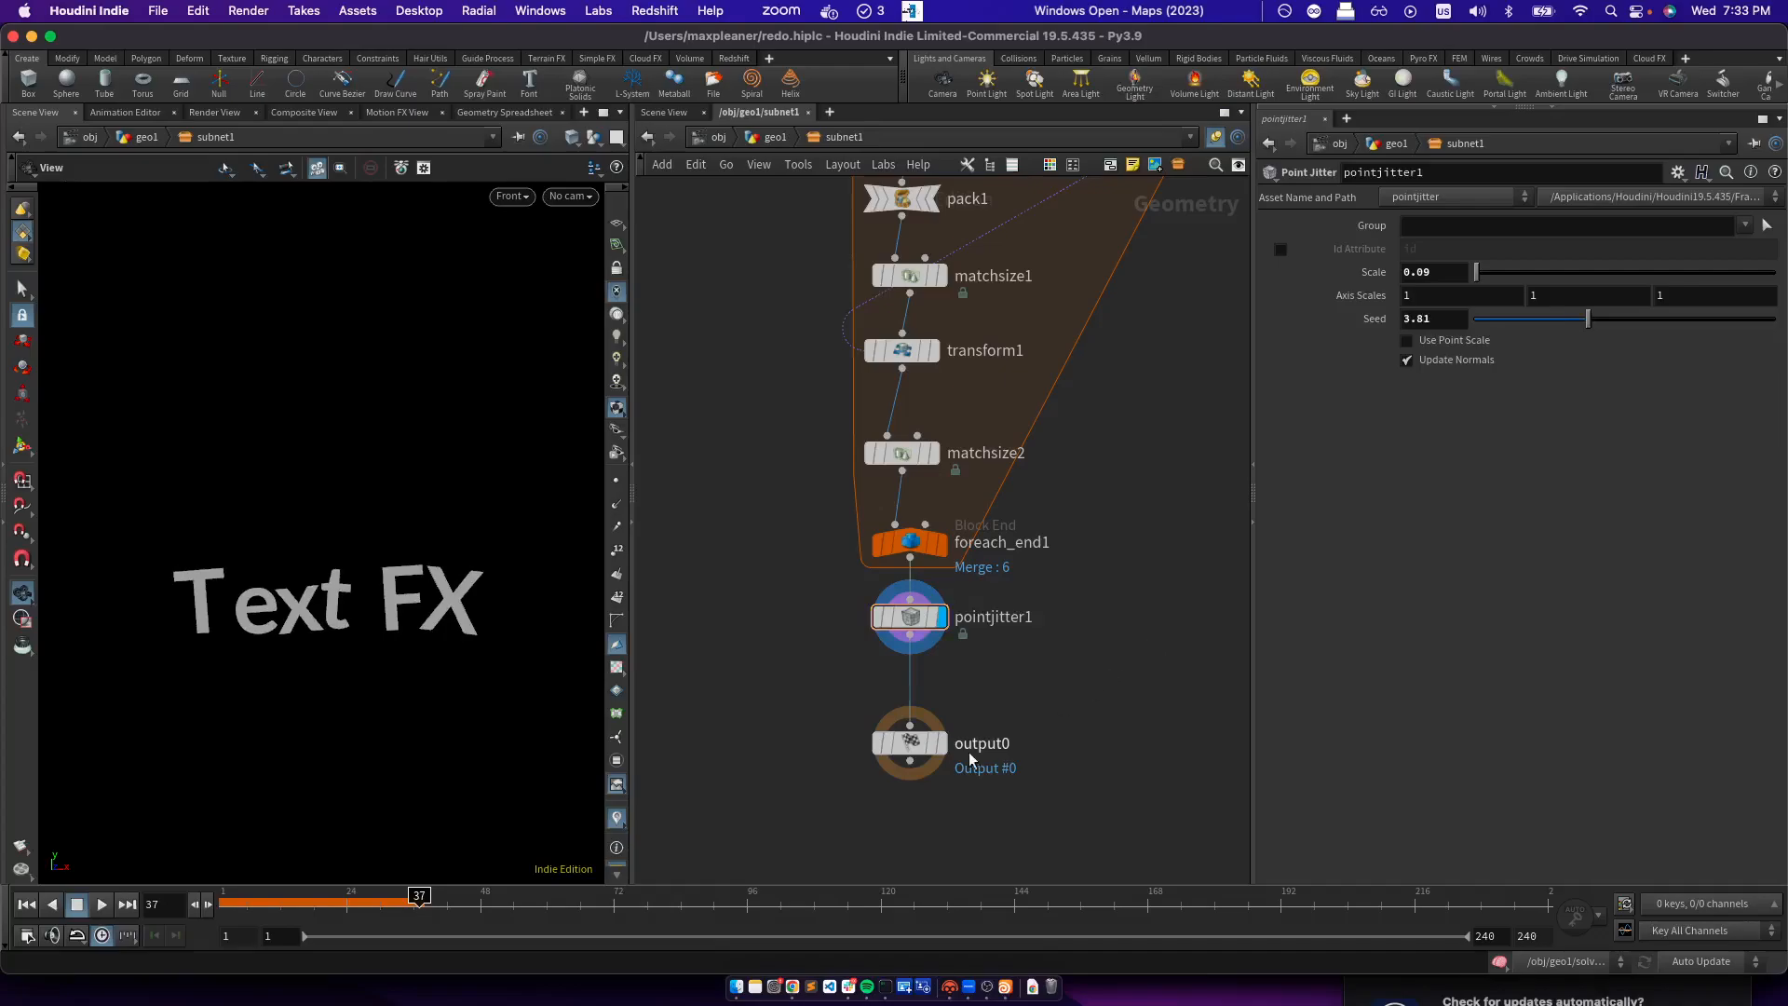
left_click(942, 743)
Return to the geo1 network and replay the solver from the first frame to check the contour growth
left_click(779, 138)
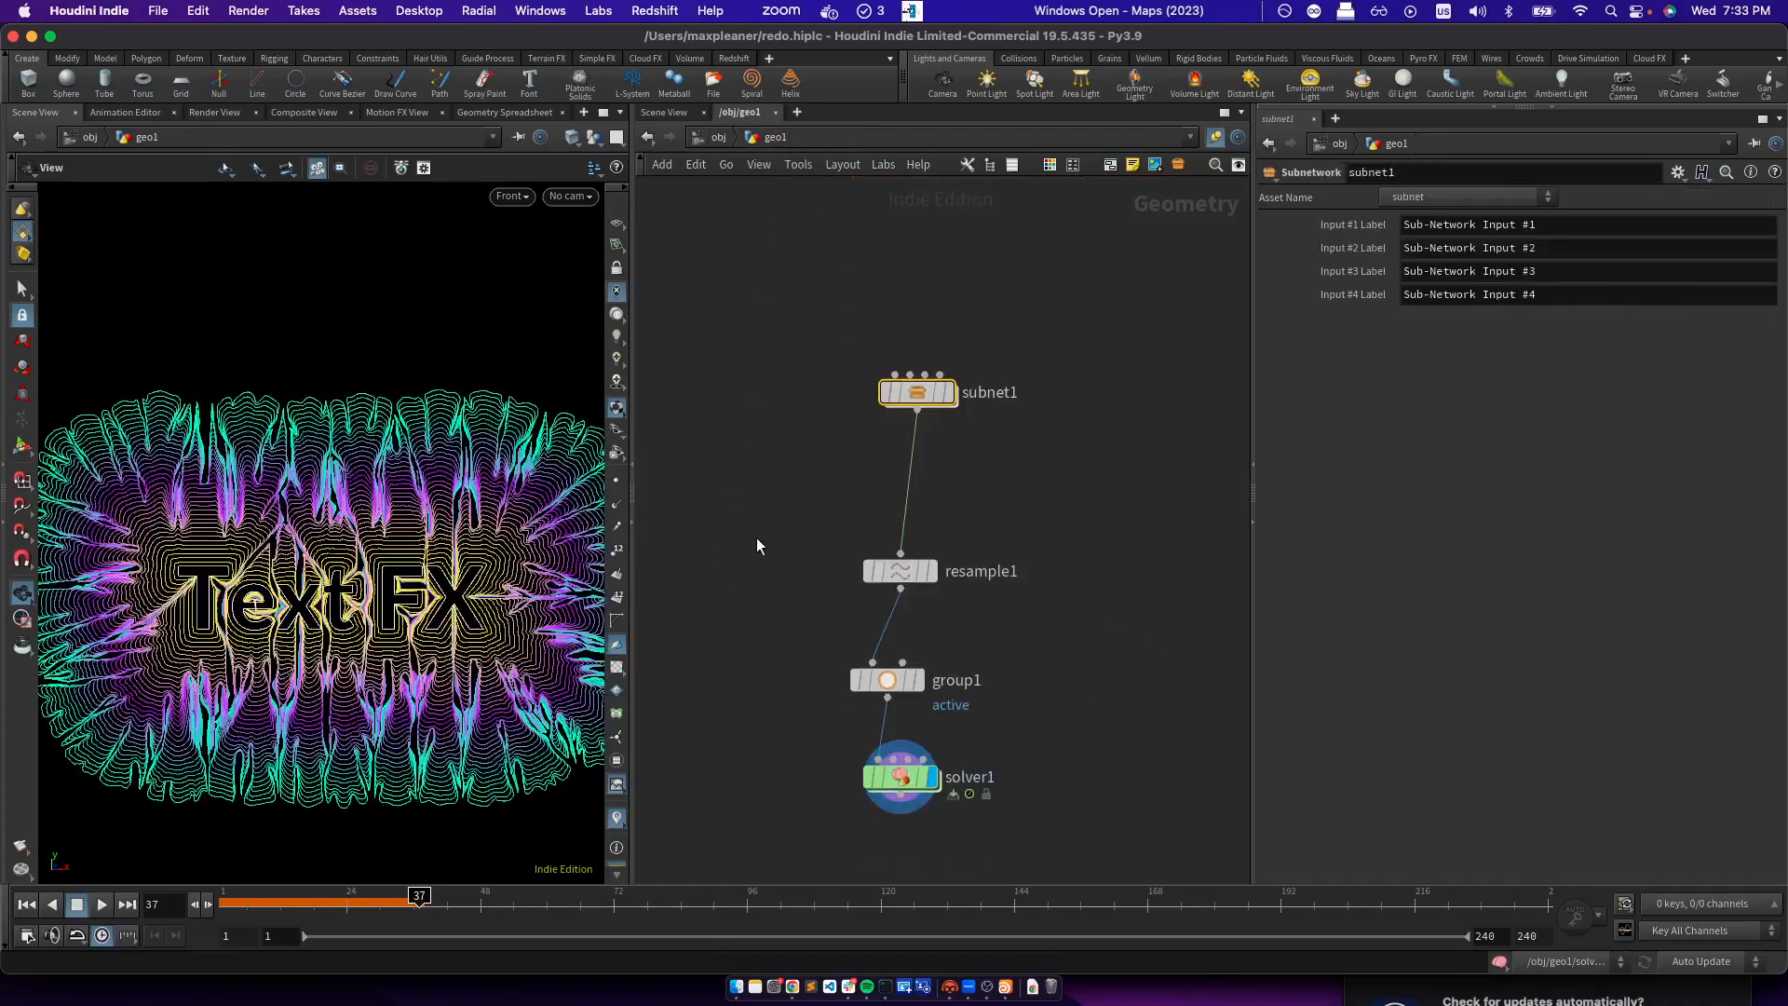
left_click_drag(242, 898, 220, 900)
left_click(98, 905)
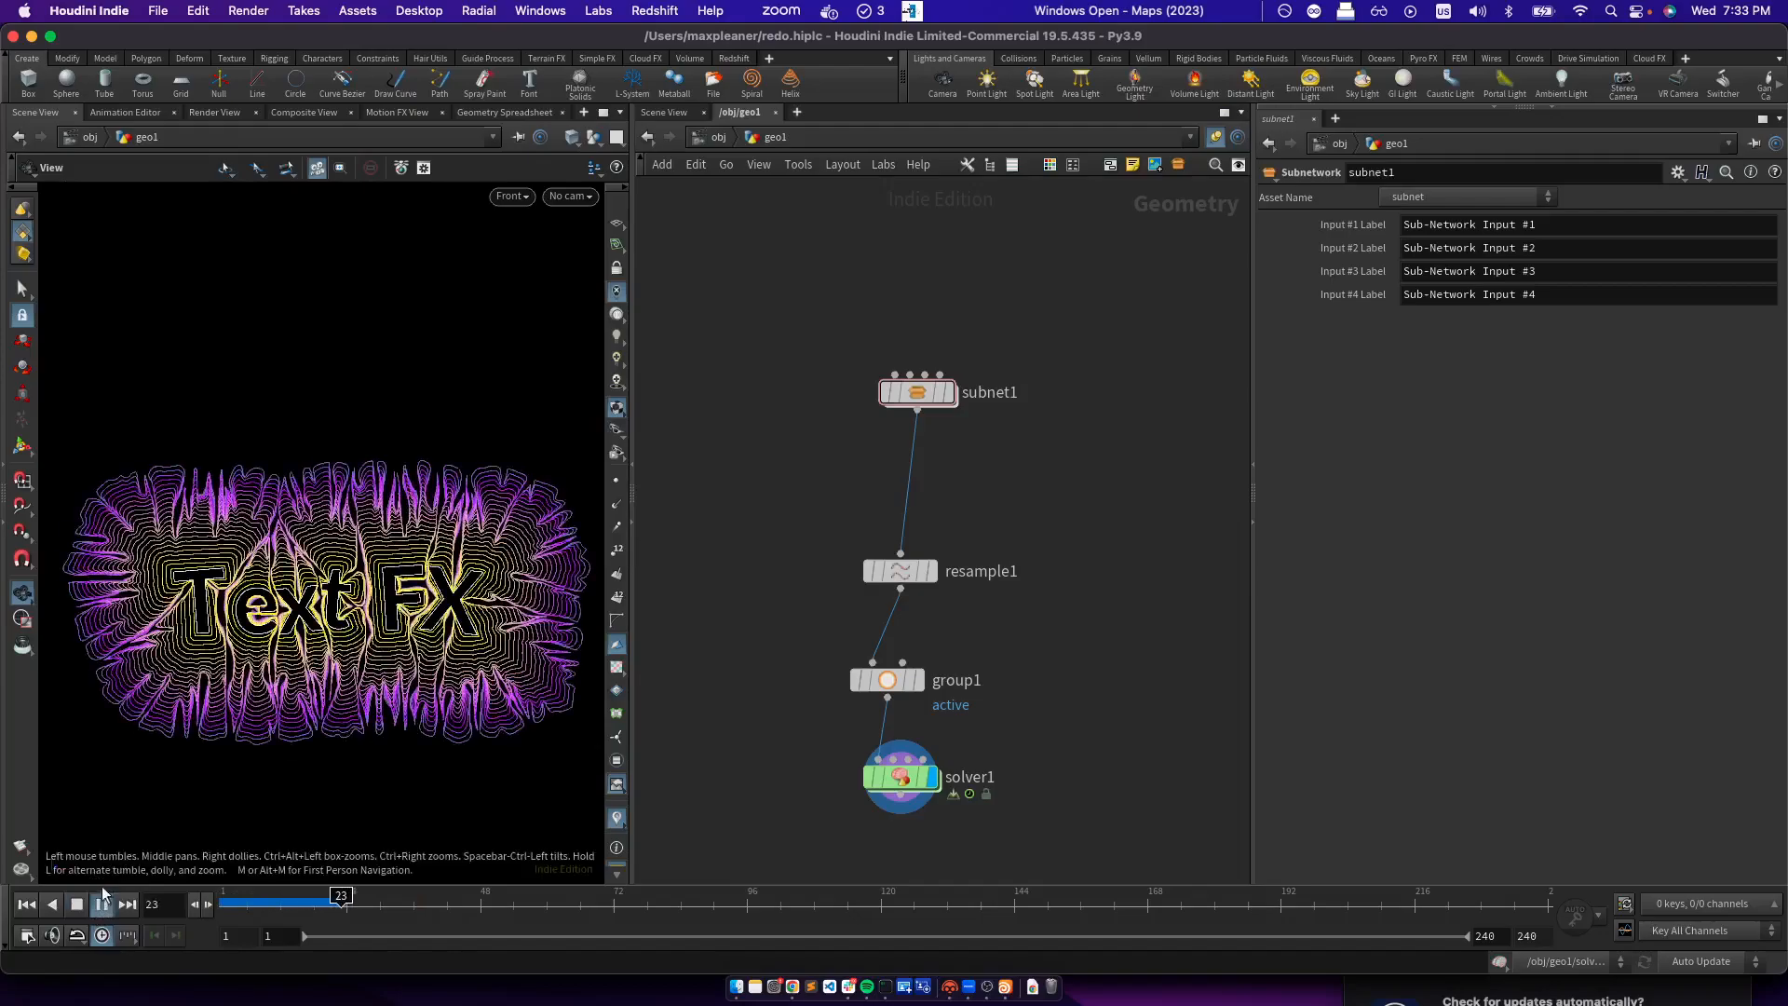
left_click(76, 907)
scroll(326, 642, "down", 5)
scroll(327, 660, "up", 3)
Open the settings of font1 inside subnet1 and browse its list of available fonts
double_click(917, 392)
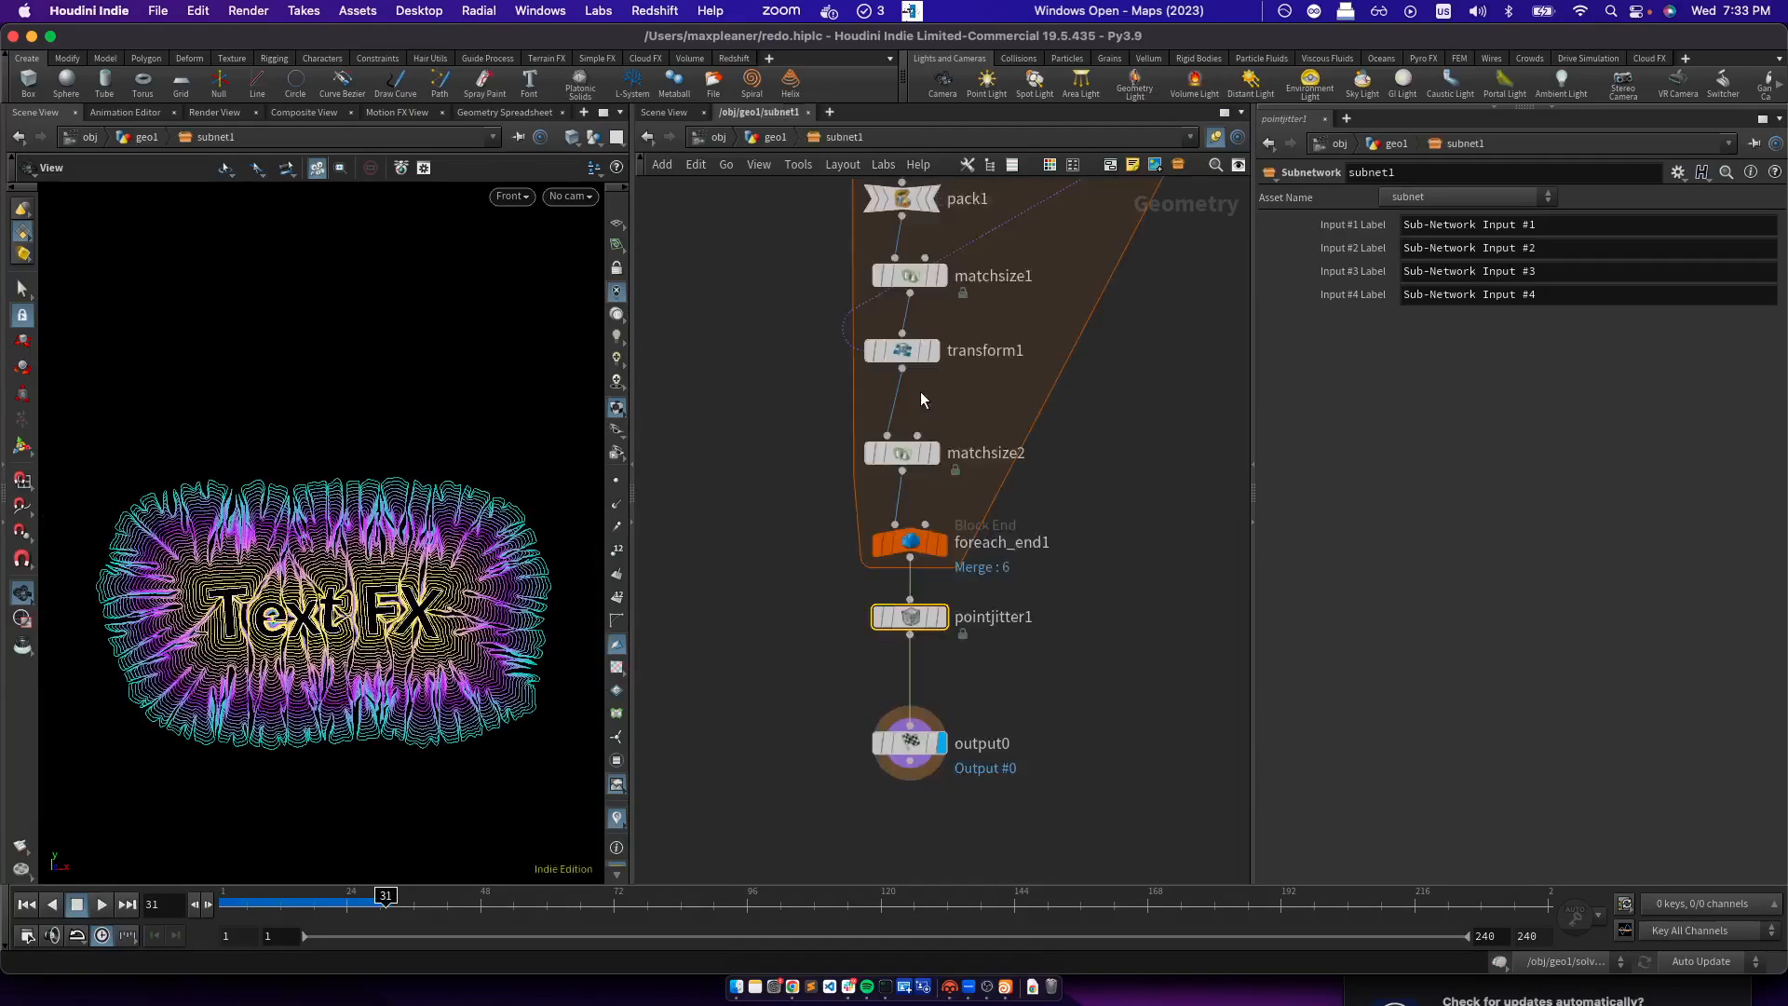
scroll(950, 427, "up", 3)
left_click(911, 232)
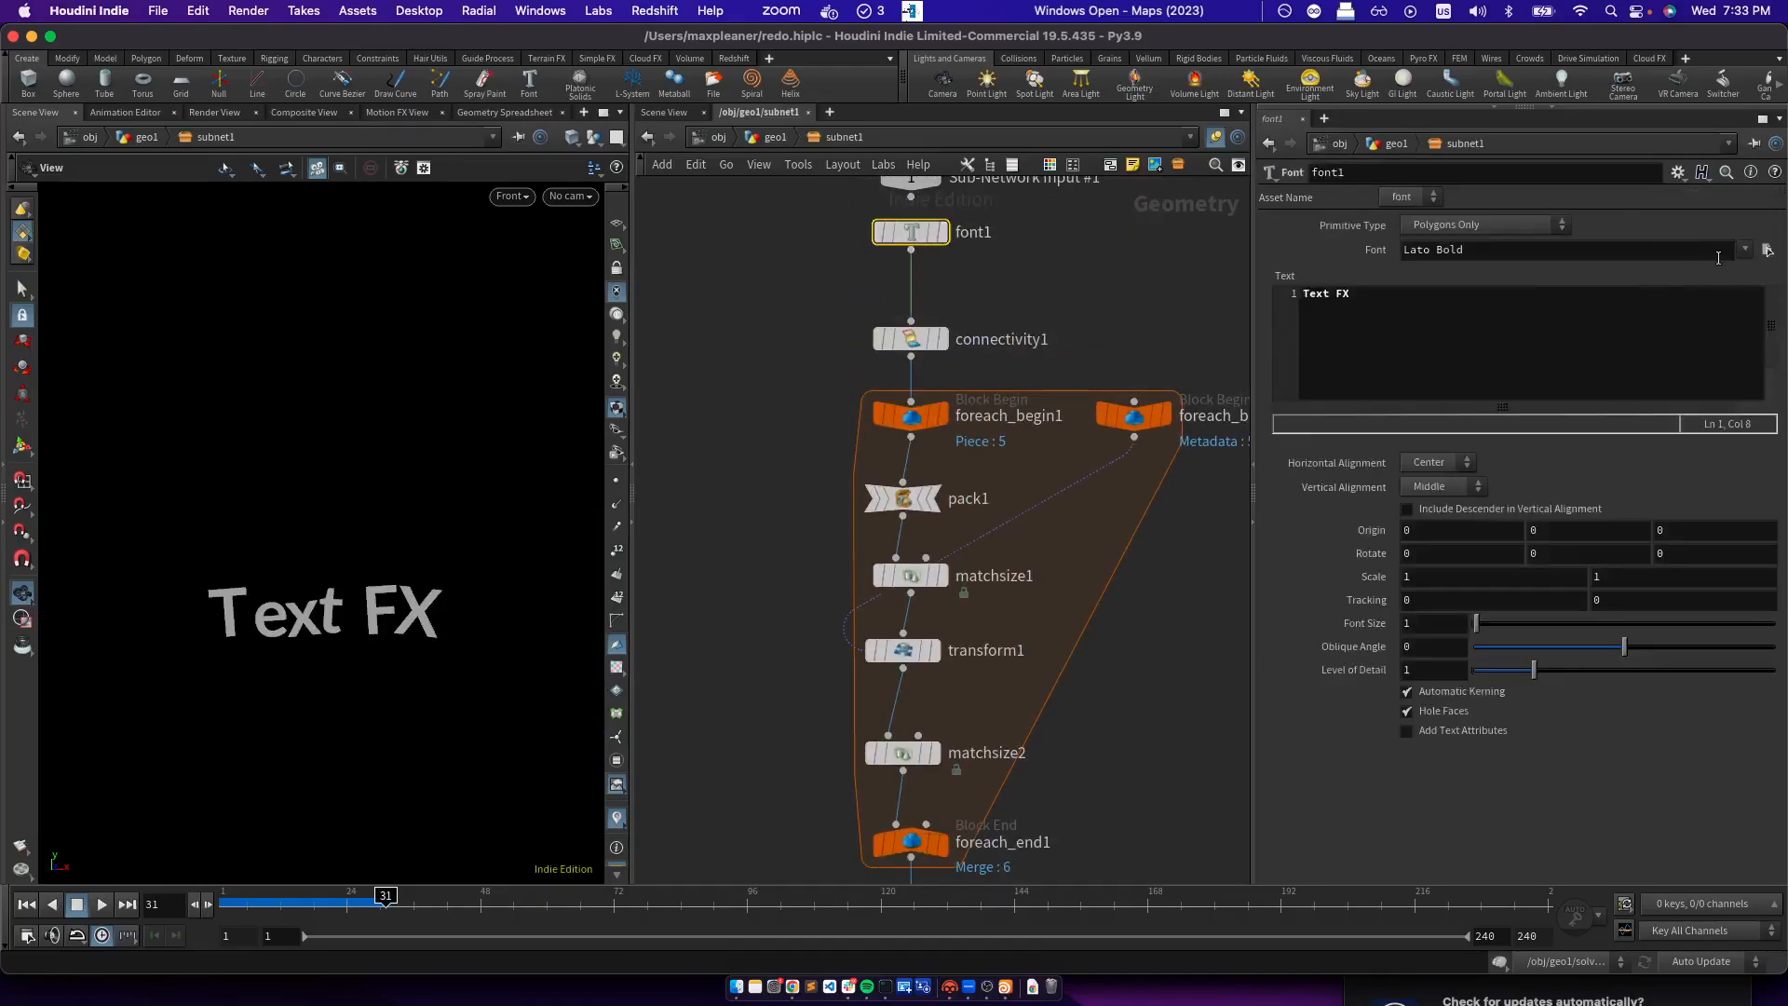
left_click(1742, 249)
scroll(1667, 843, "down", 20)
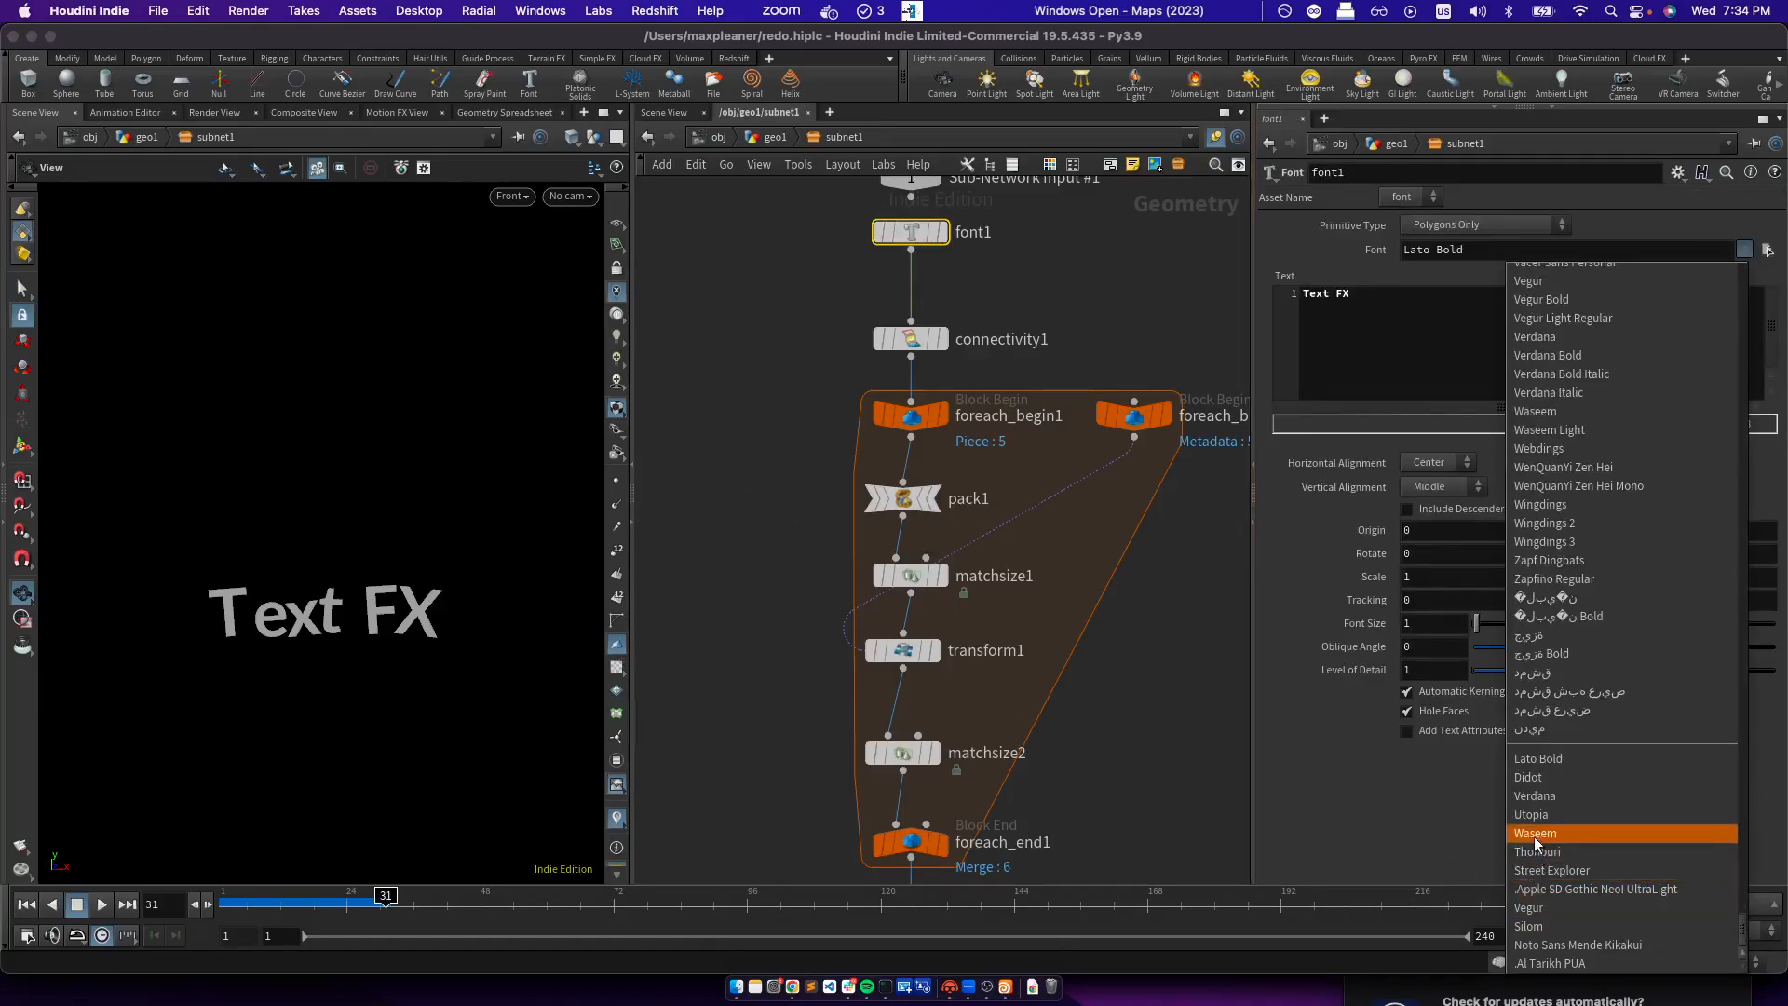
left_click(1180, 756)
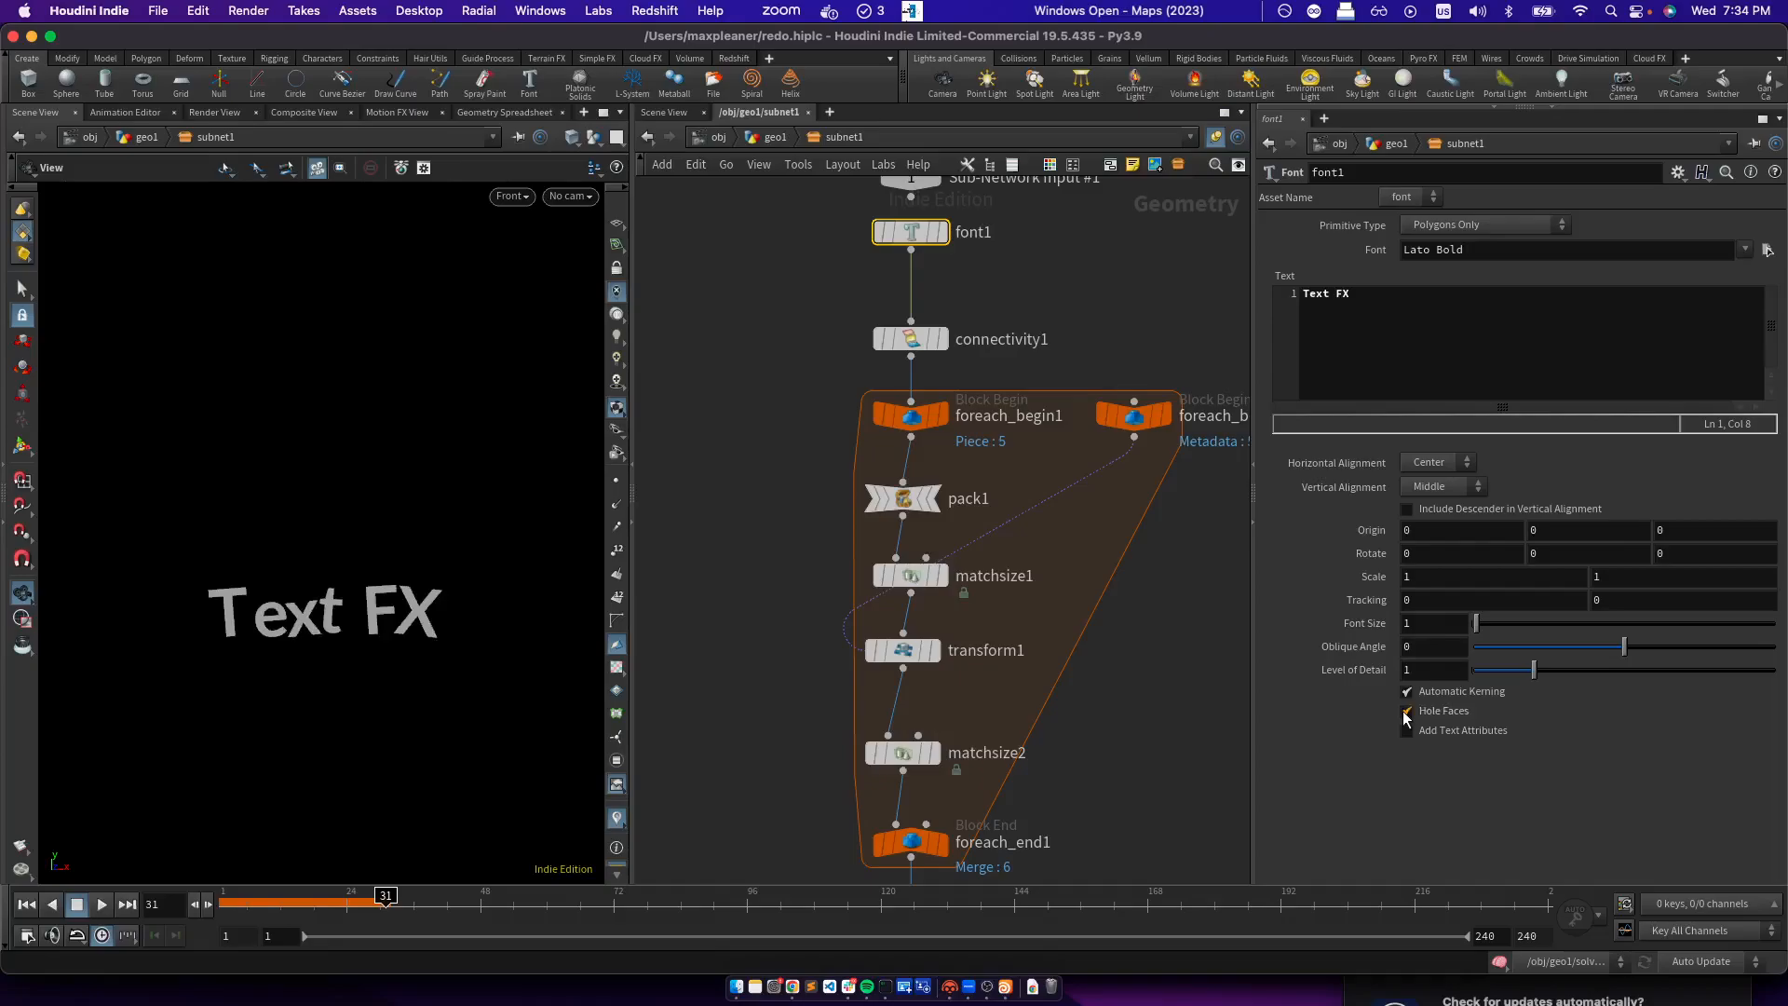
Try the text with font1's Hole Faces option off, and turn it back on
left_click(1406, 713)
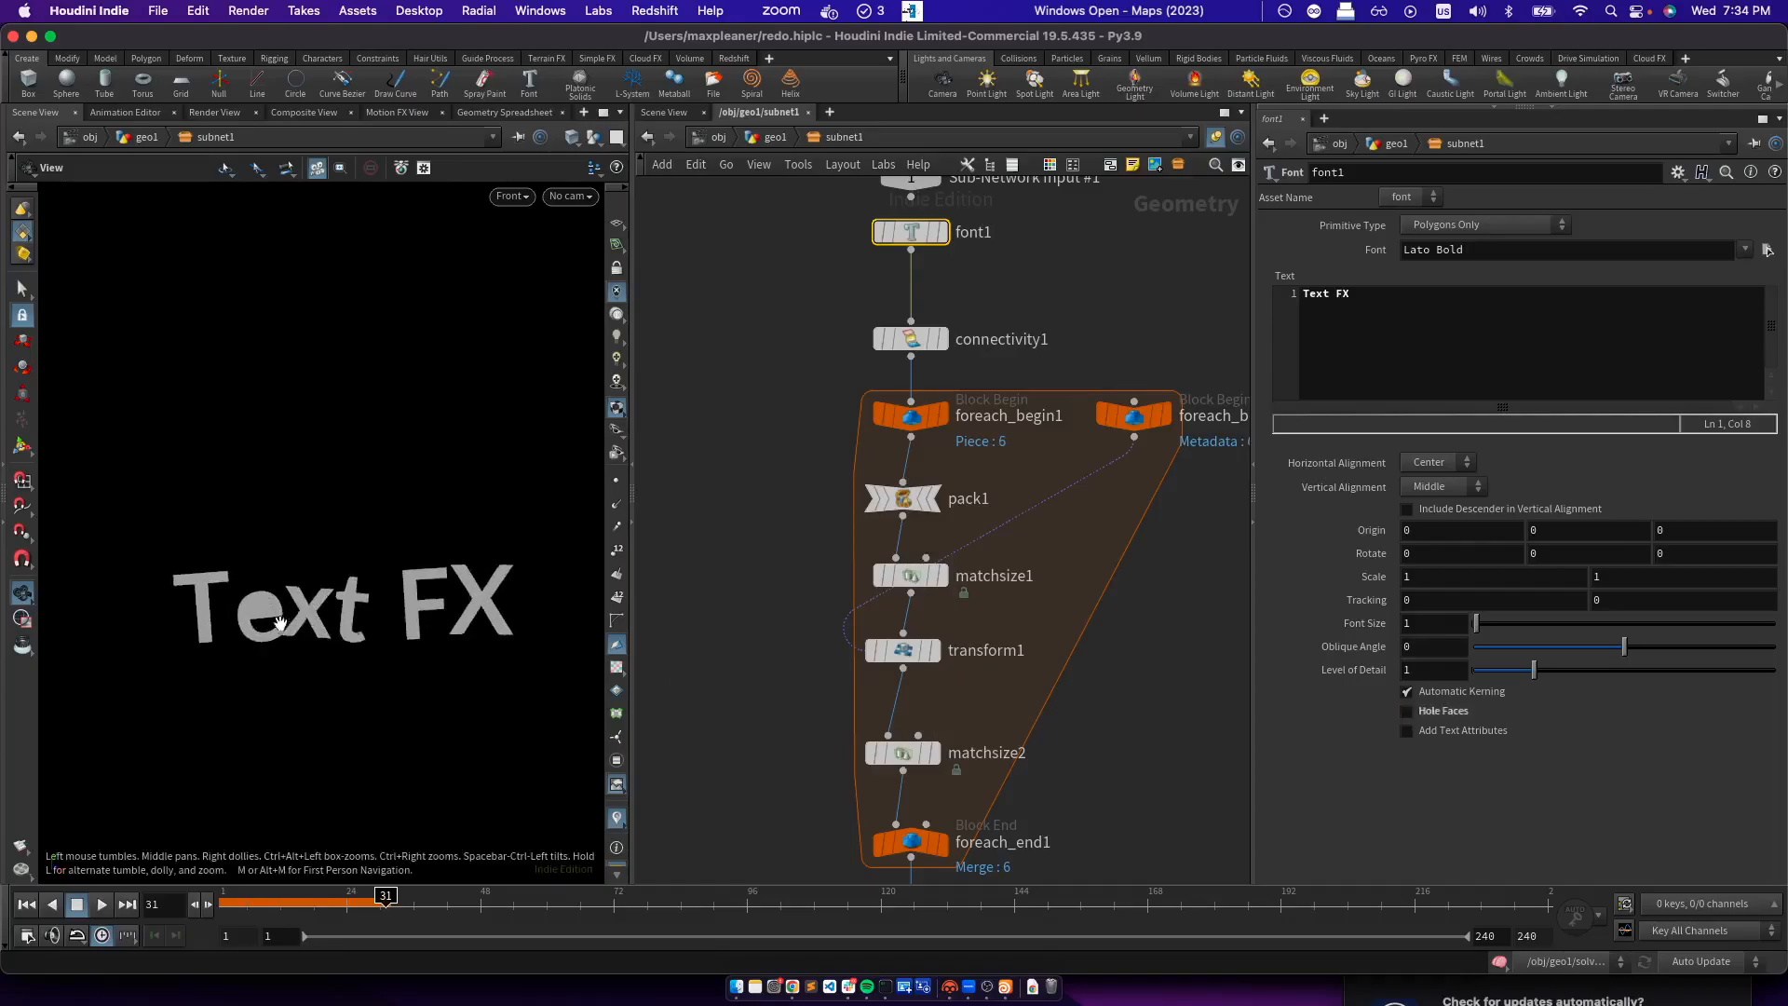
left_click(1407, 712)
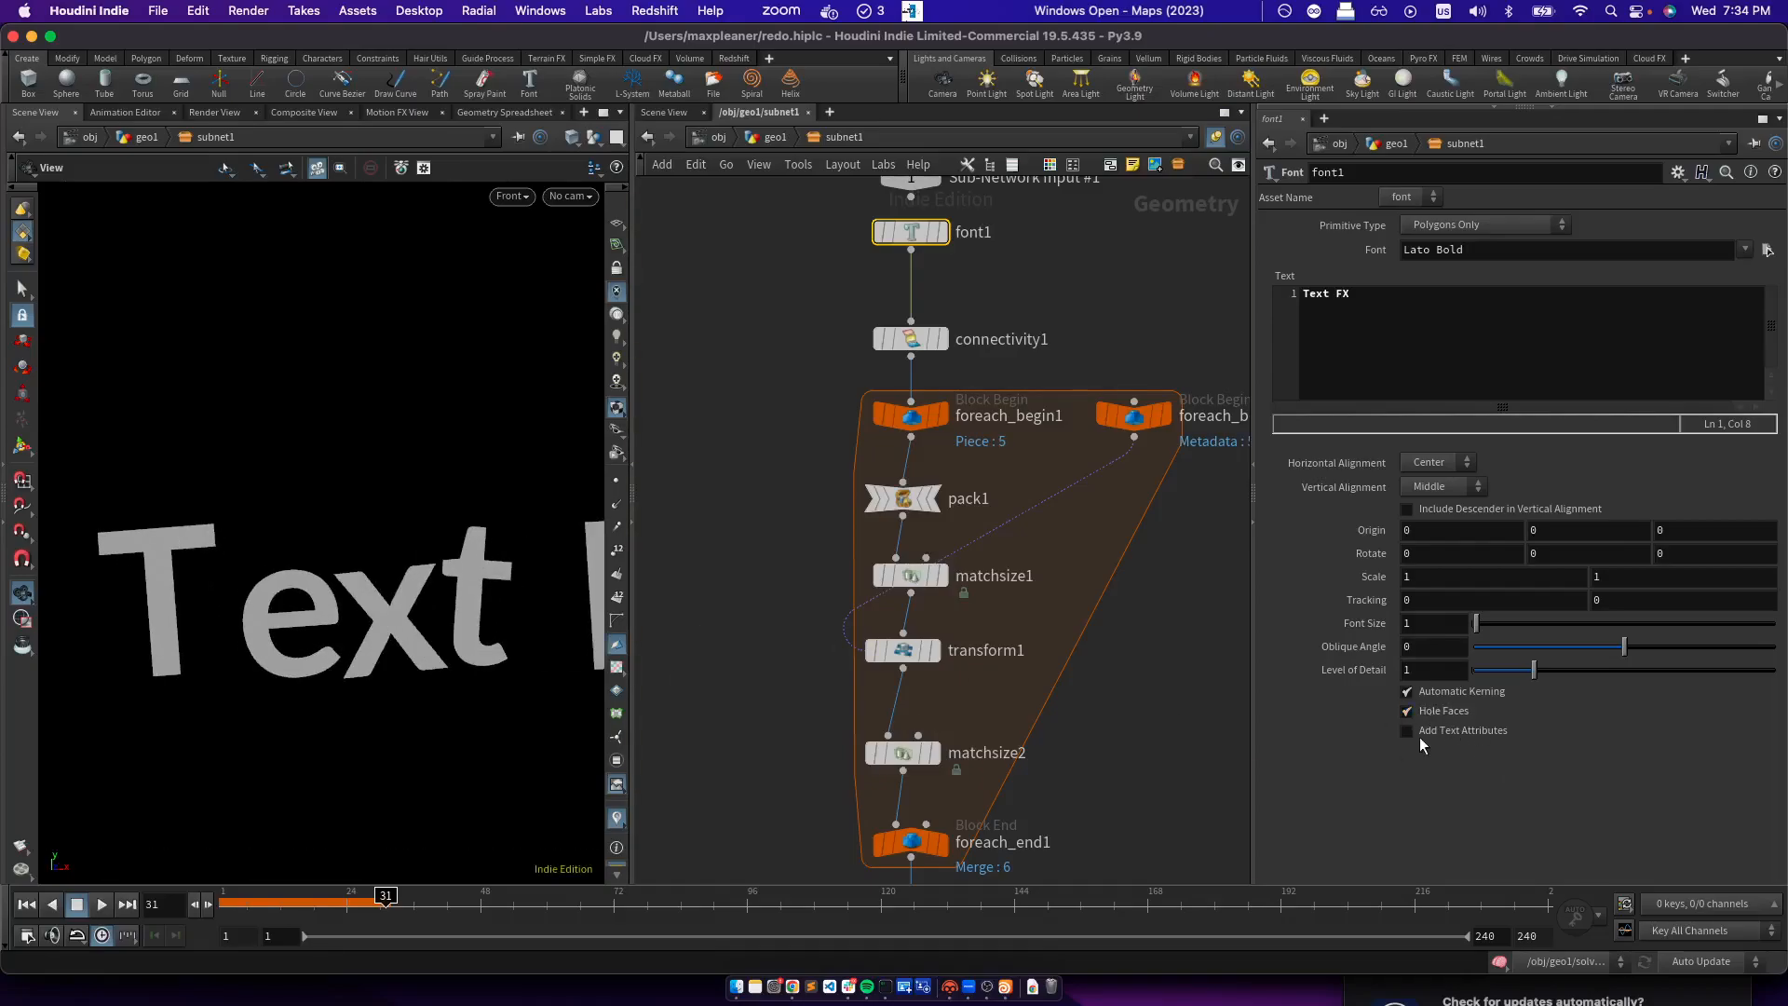
Change font1's font to Street Explorer
left_click(1744, 250)
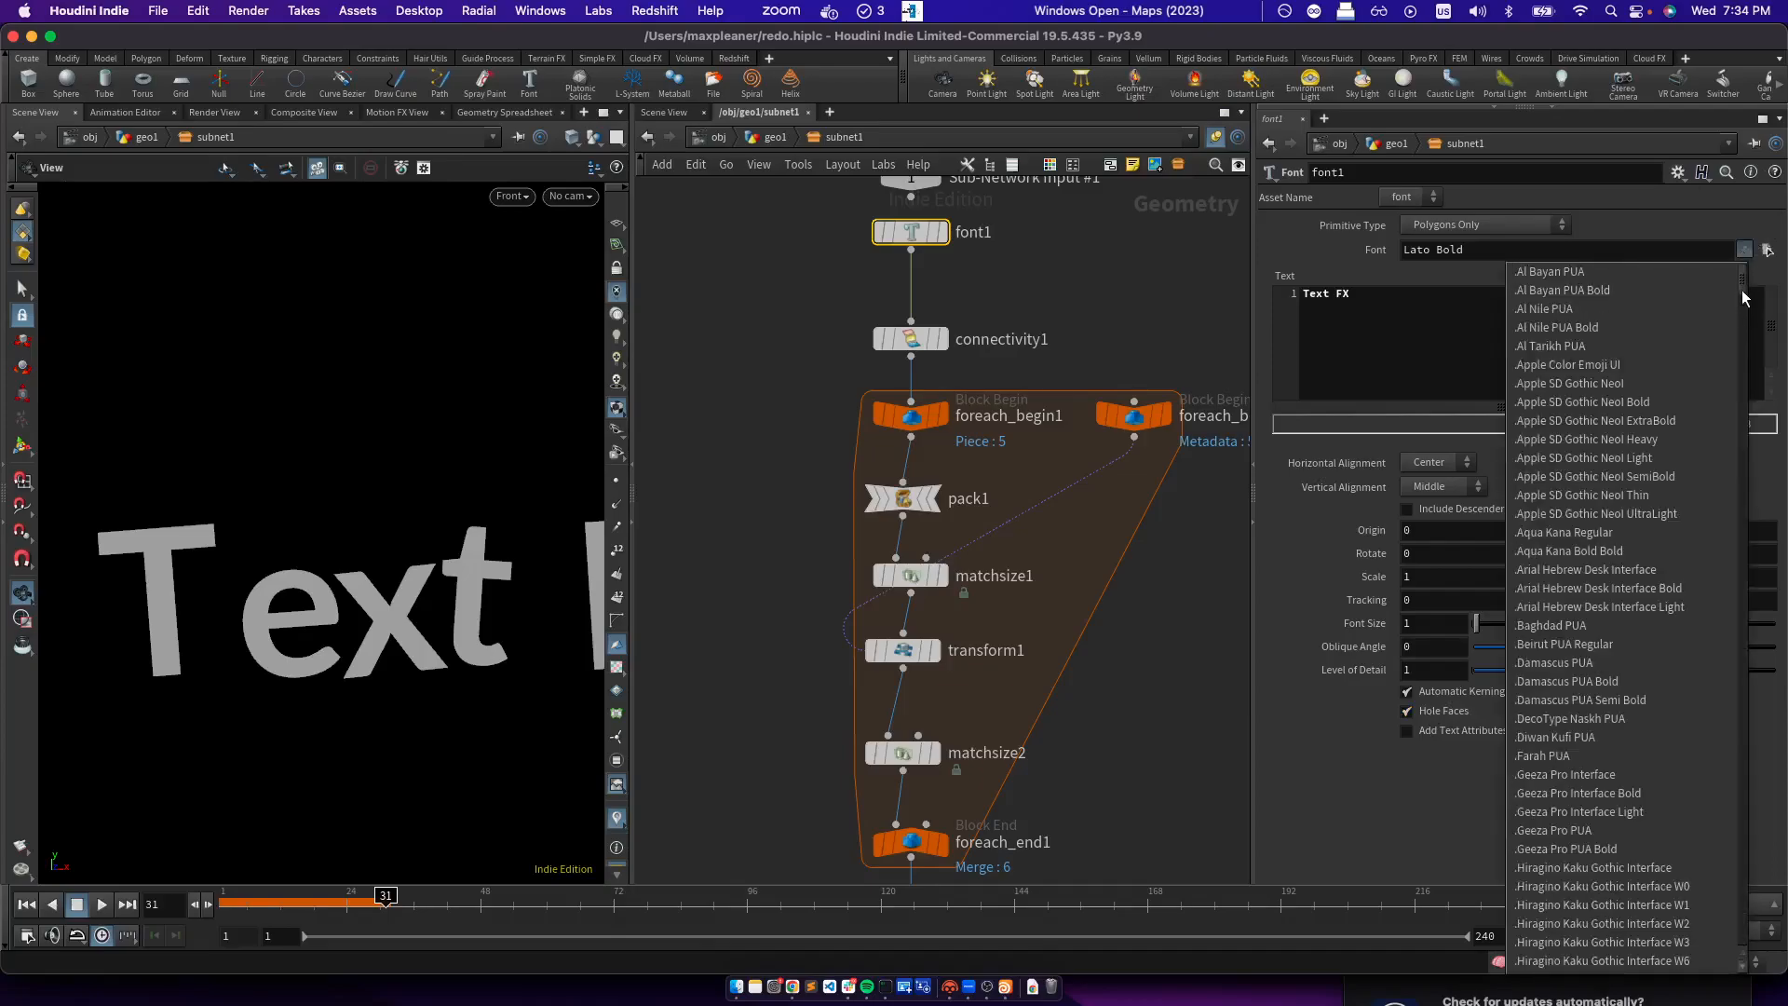
scroll(1714, 862, "down", 20)
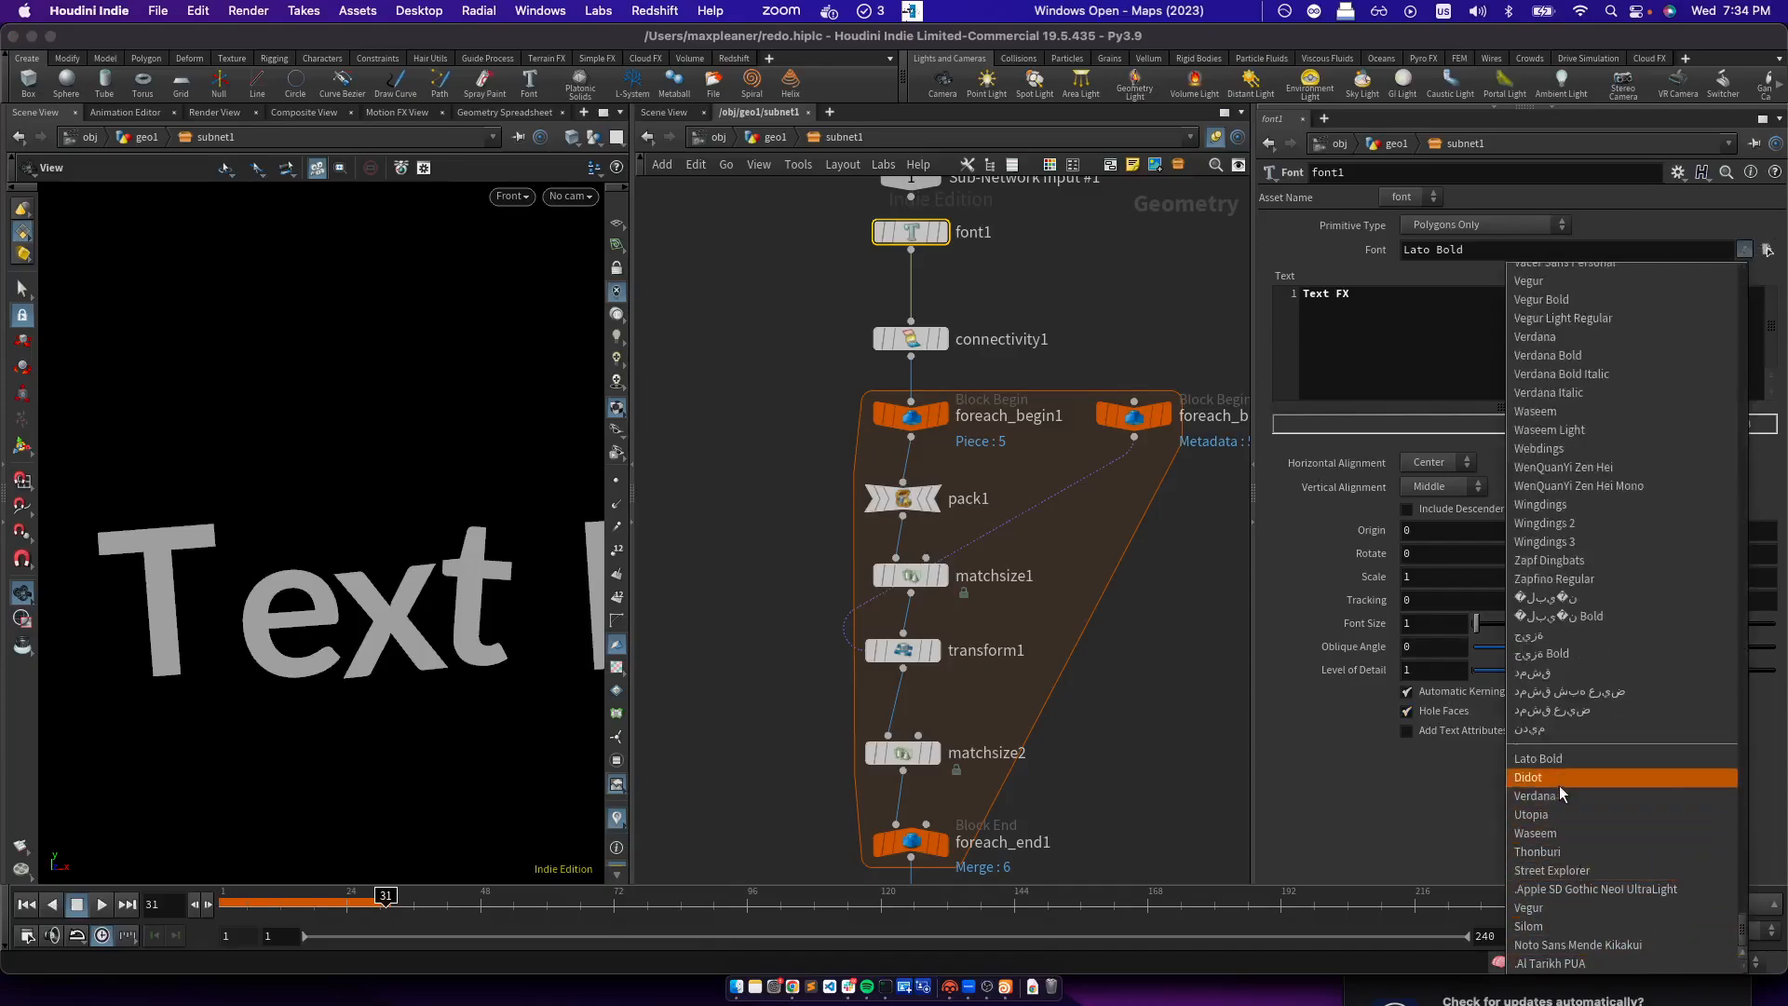
left_click(1559, 868)
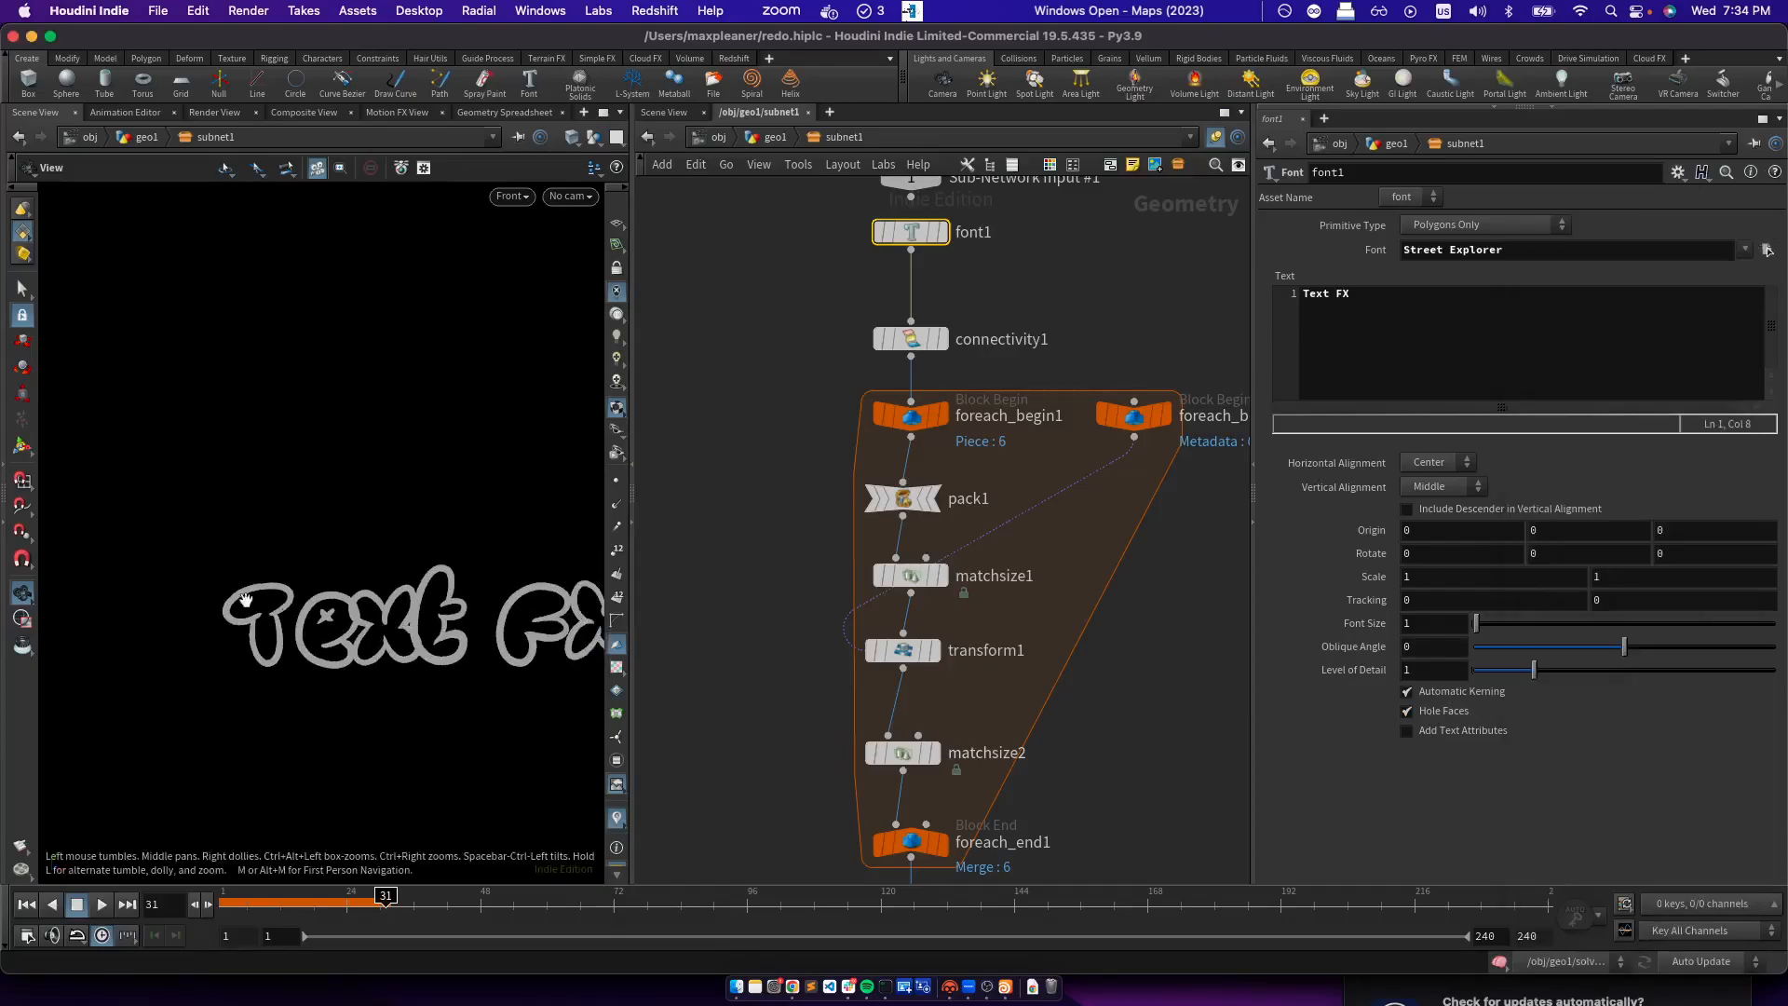
Replay the solver from the first frame at the geo1 level and examine the contour lines around the new lettering up close
left_click(759, 137)
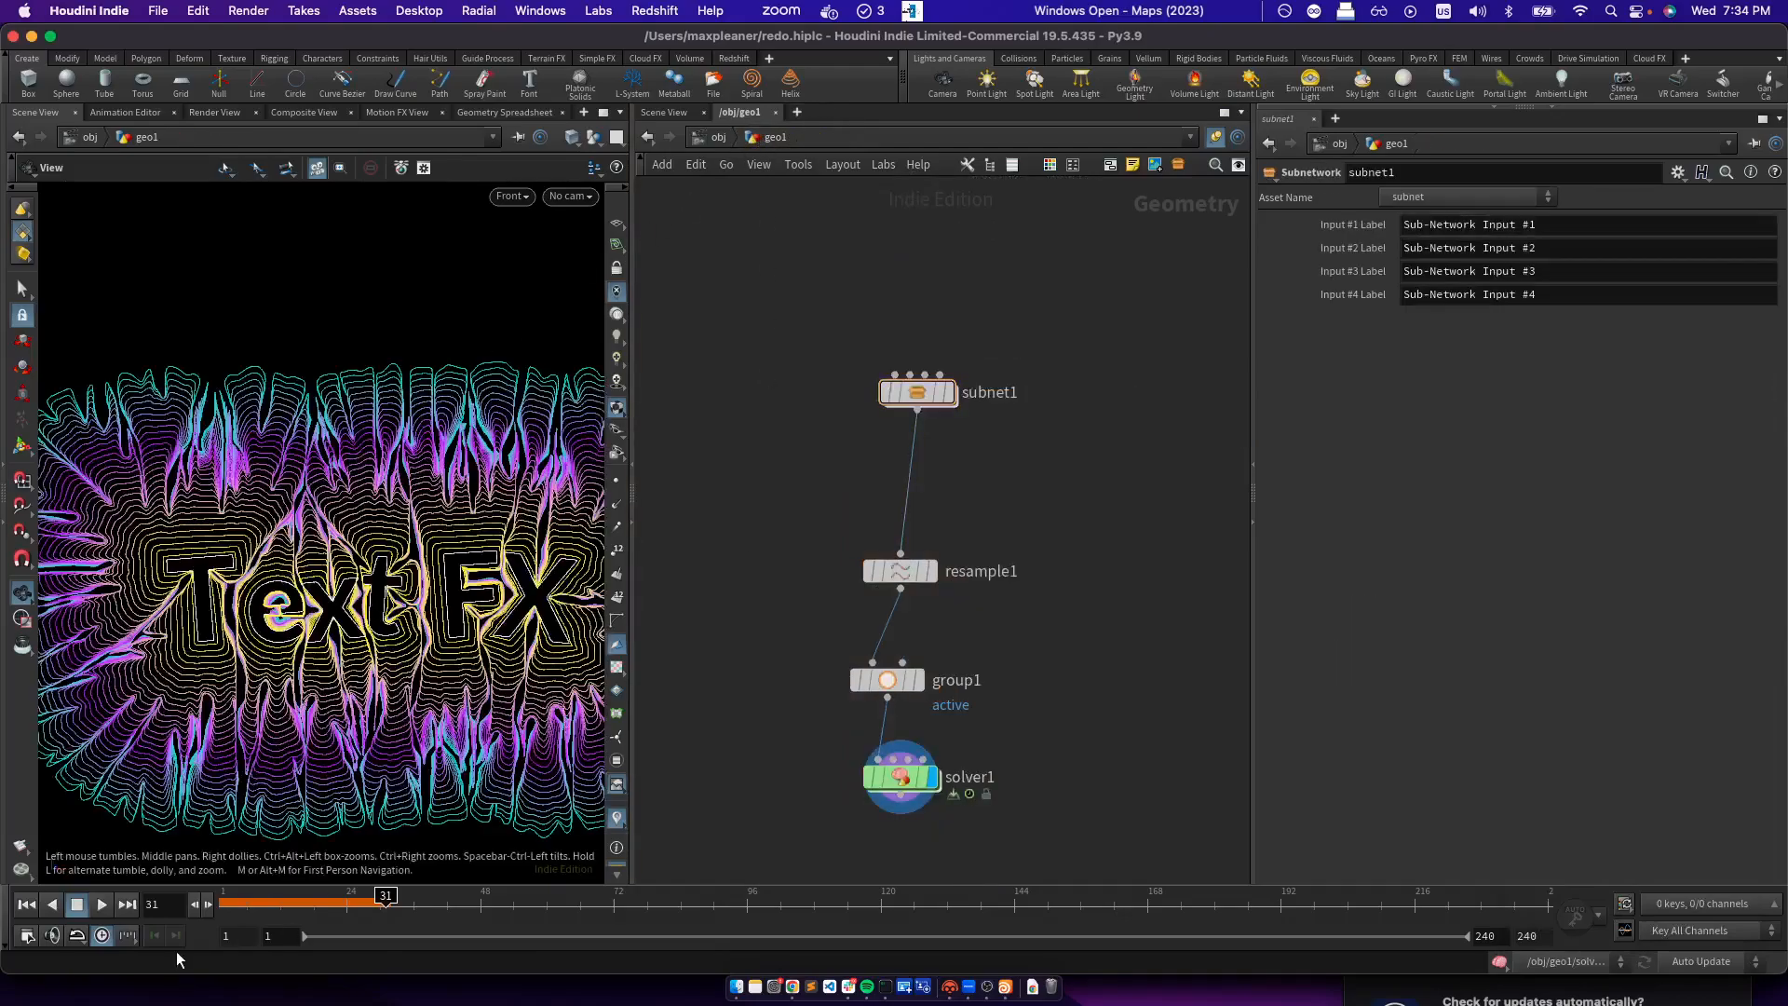
left_click(222, 907)
left_click(98, 906)
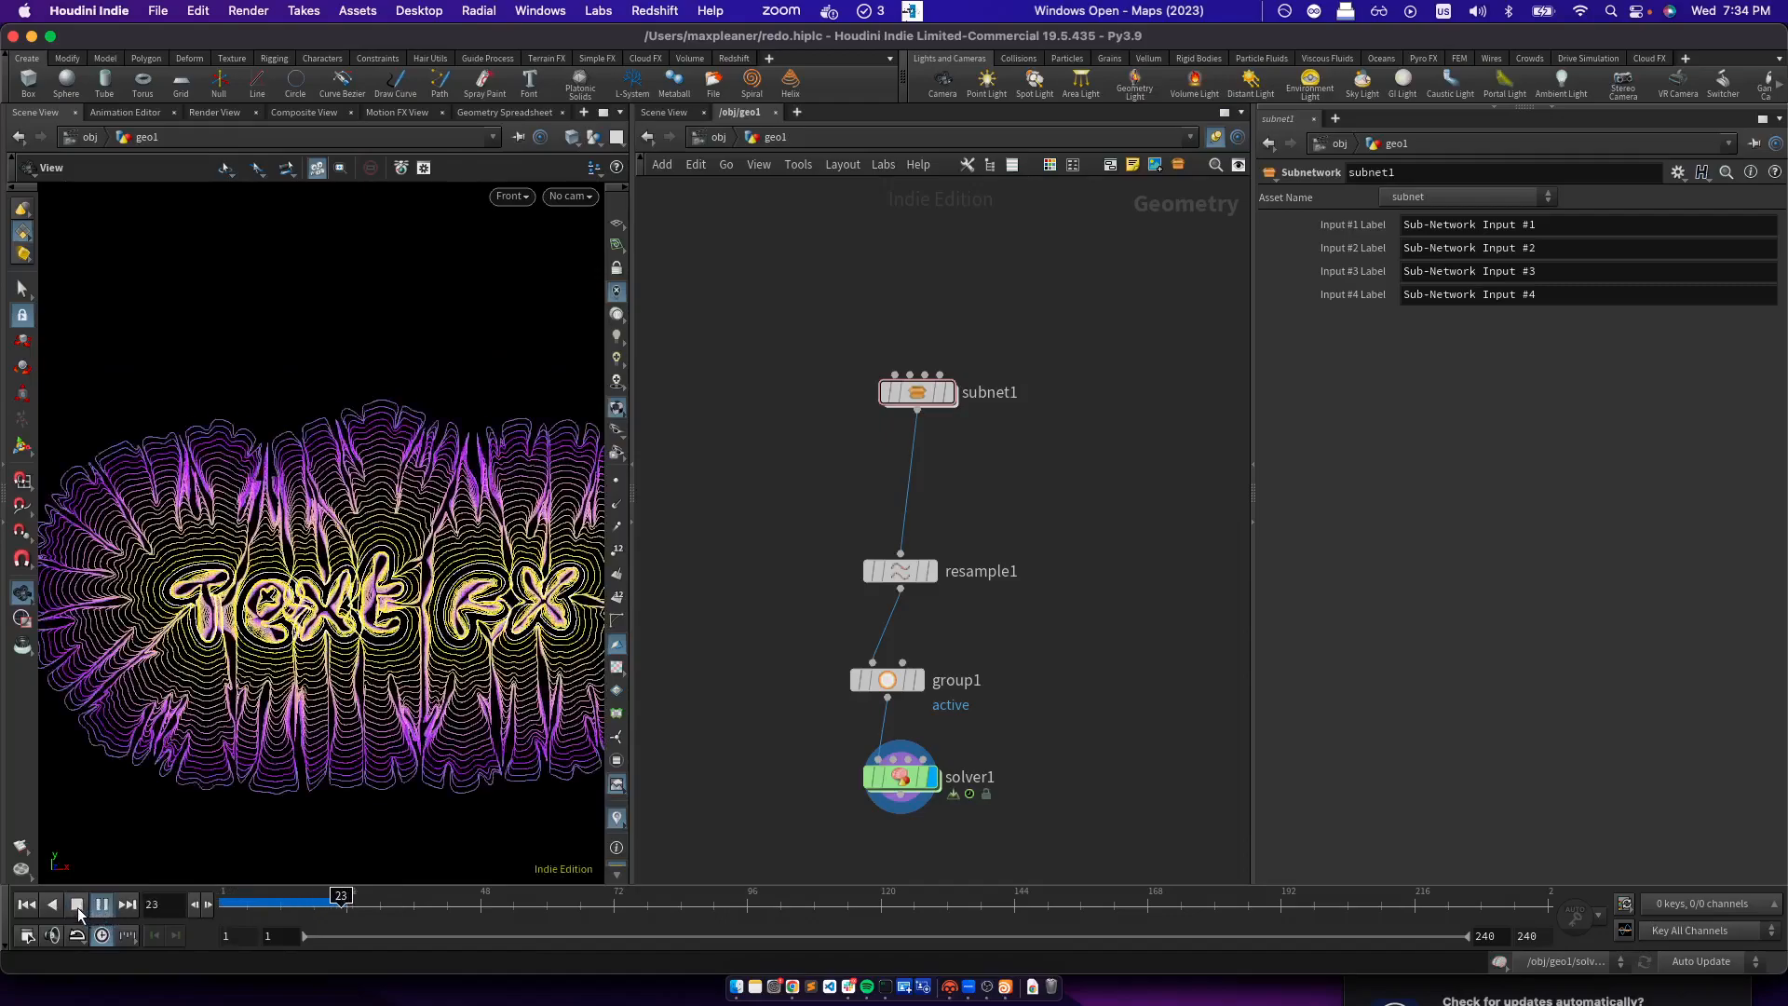
left_click(77, 907)
scroll(257, 768, "down", 5)
scroll(274, 718, "up", 5)
scroll(275, 718, "up", 4)
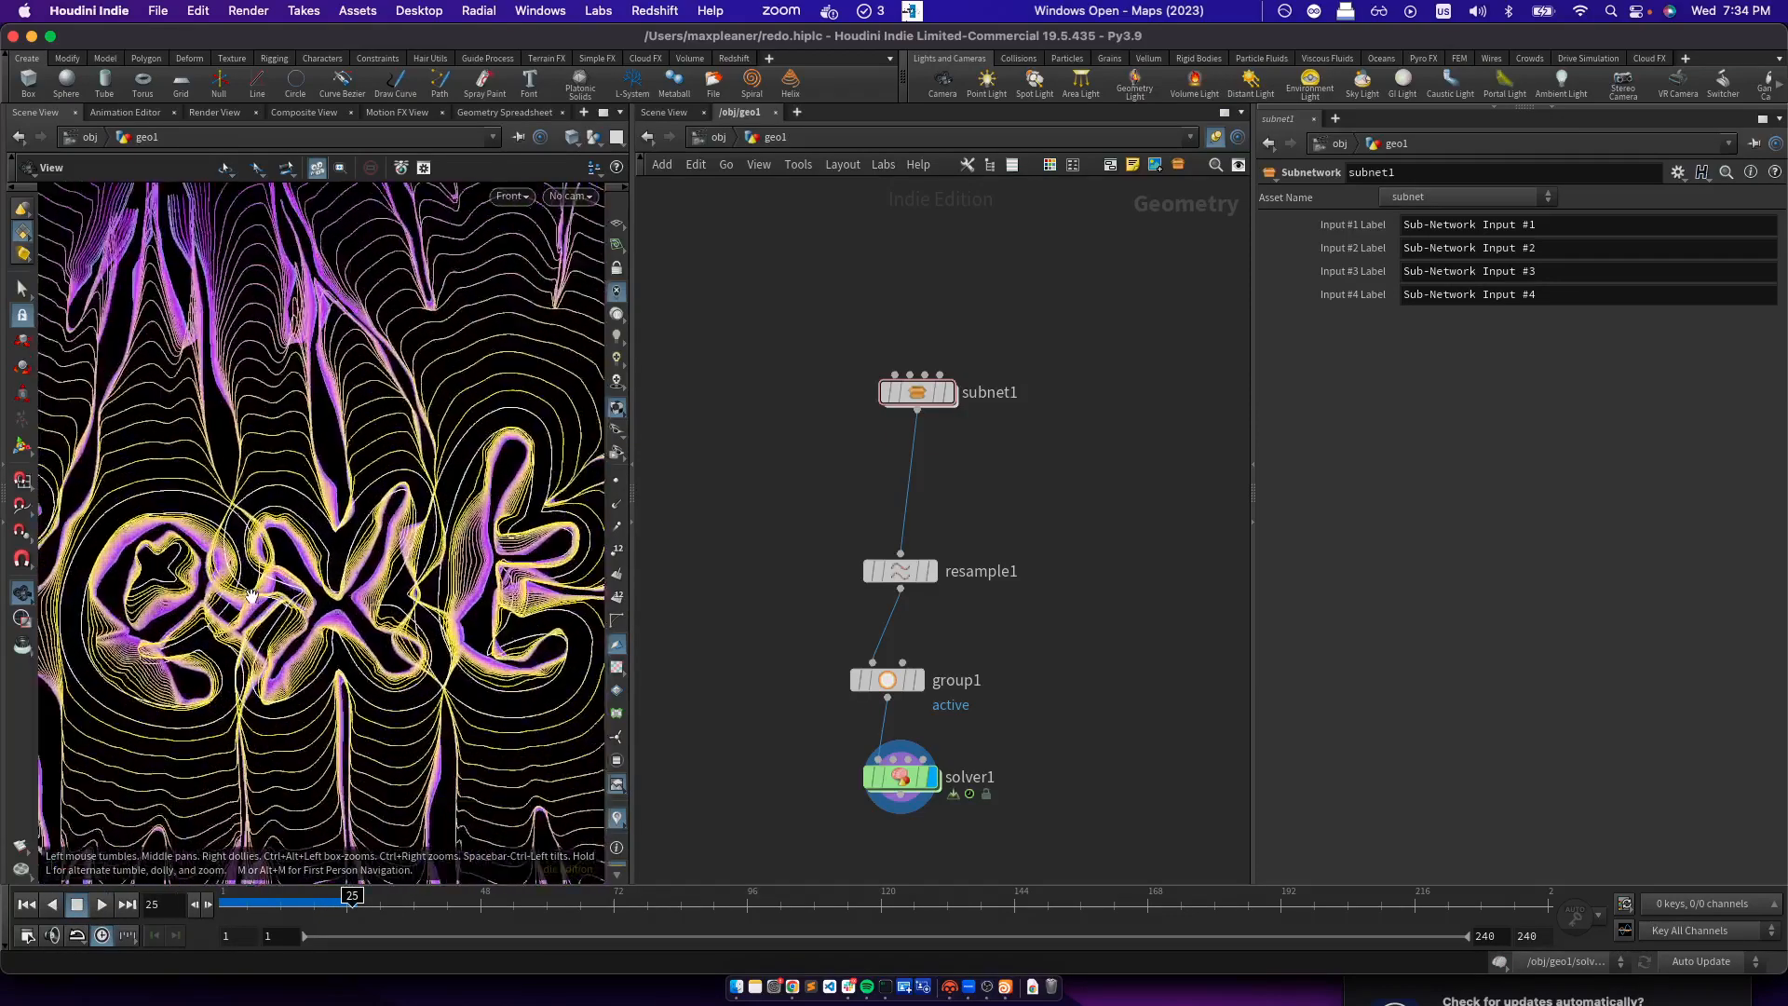
scroll(332, 670, "down", 6)
scroll(333, 669, "down", 4)
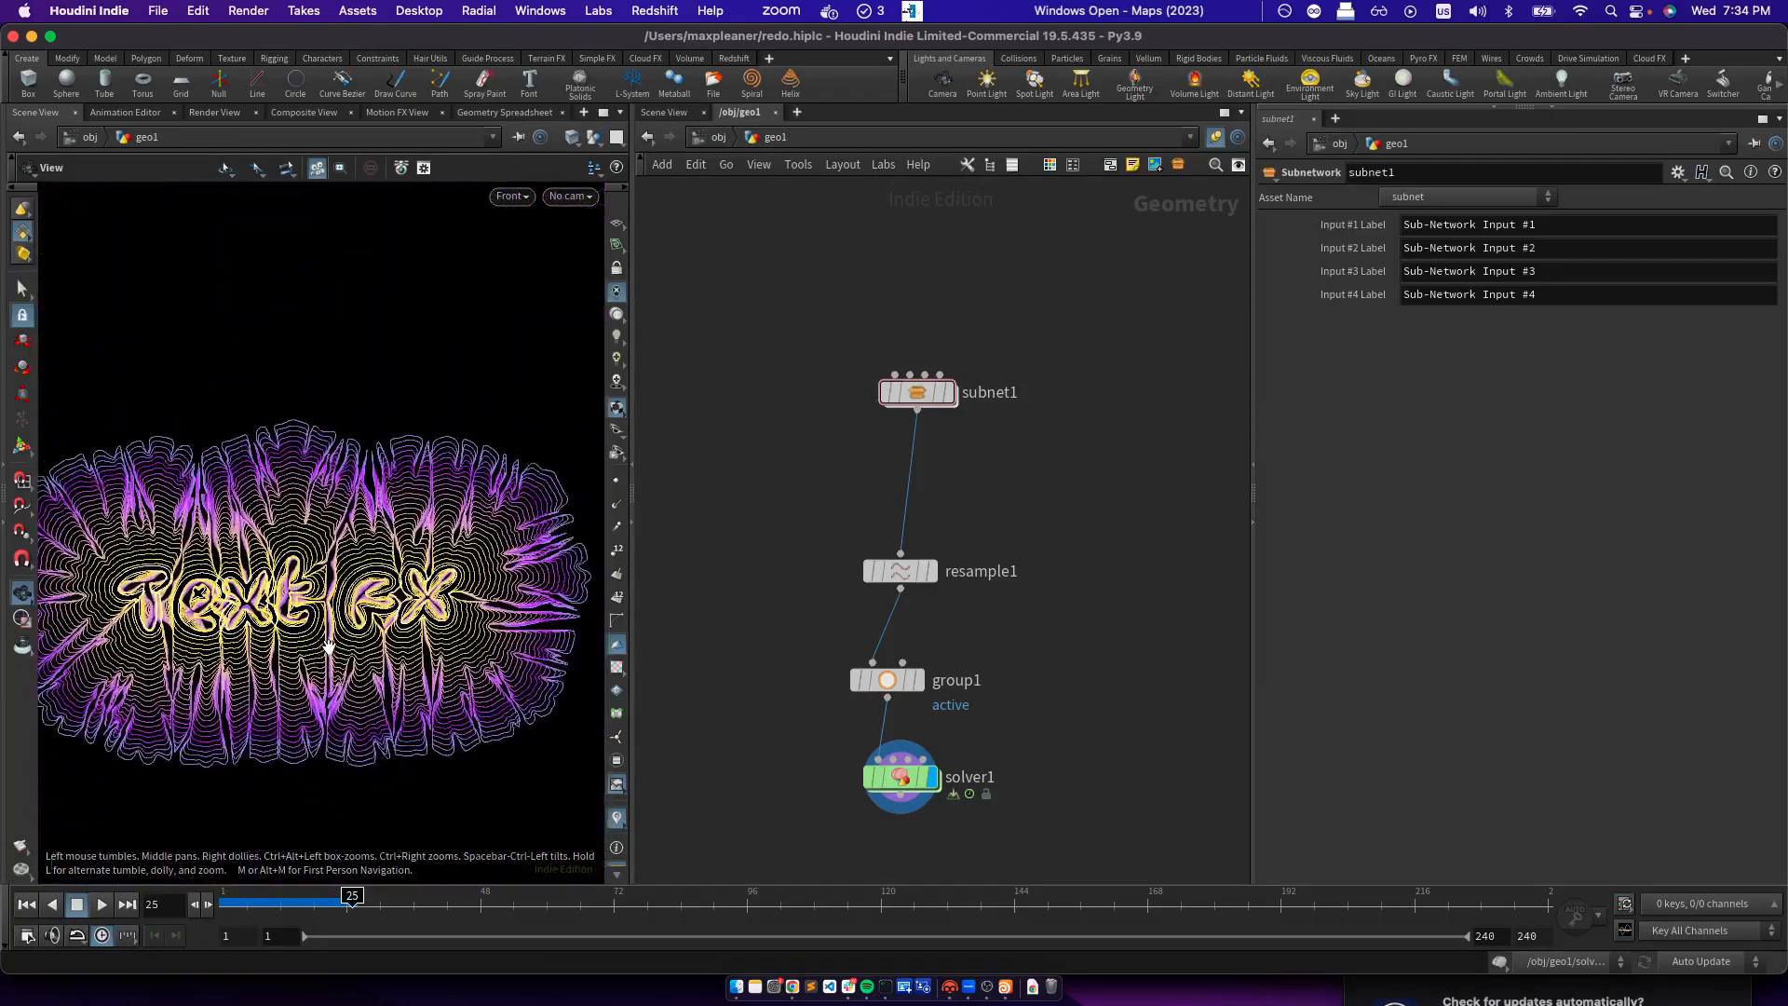
Switch to Chrome, search for "metal fonts" in a new tab and browse FontSpace's Metal Fonts page
left_click(791, 987)
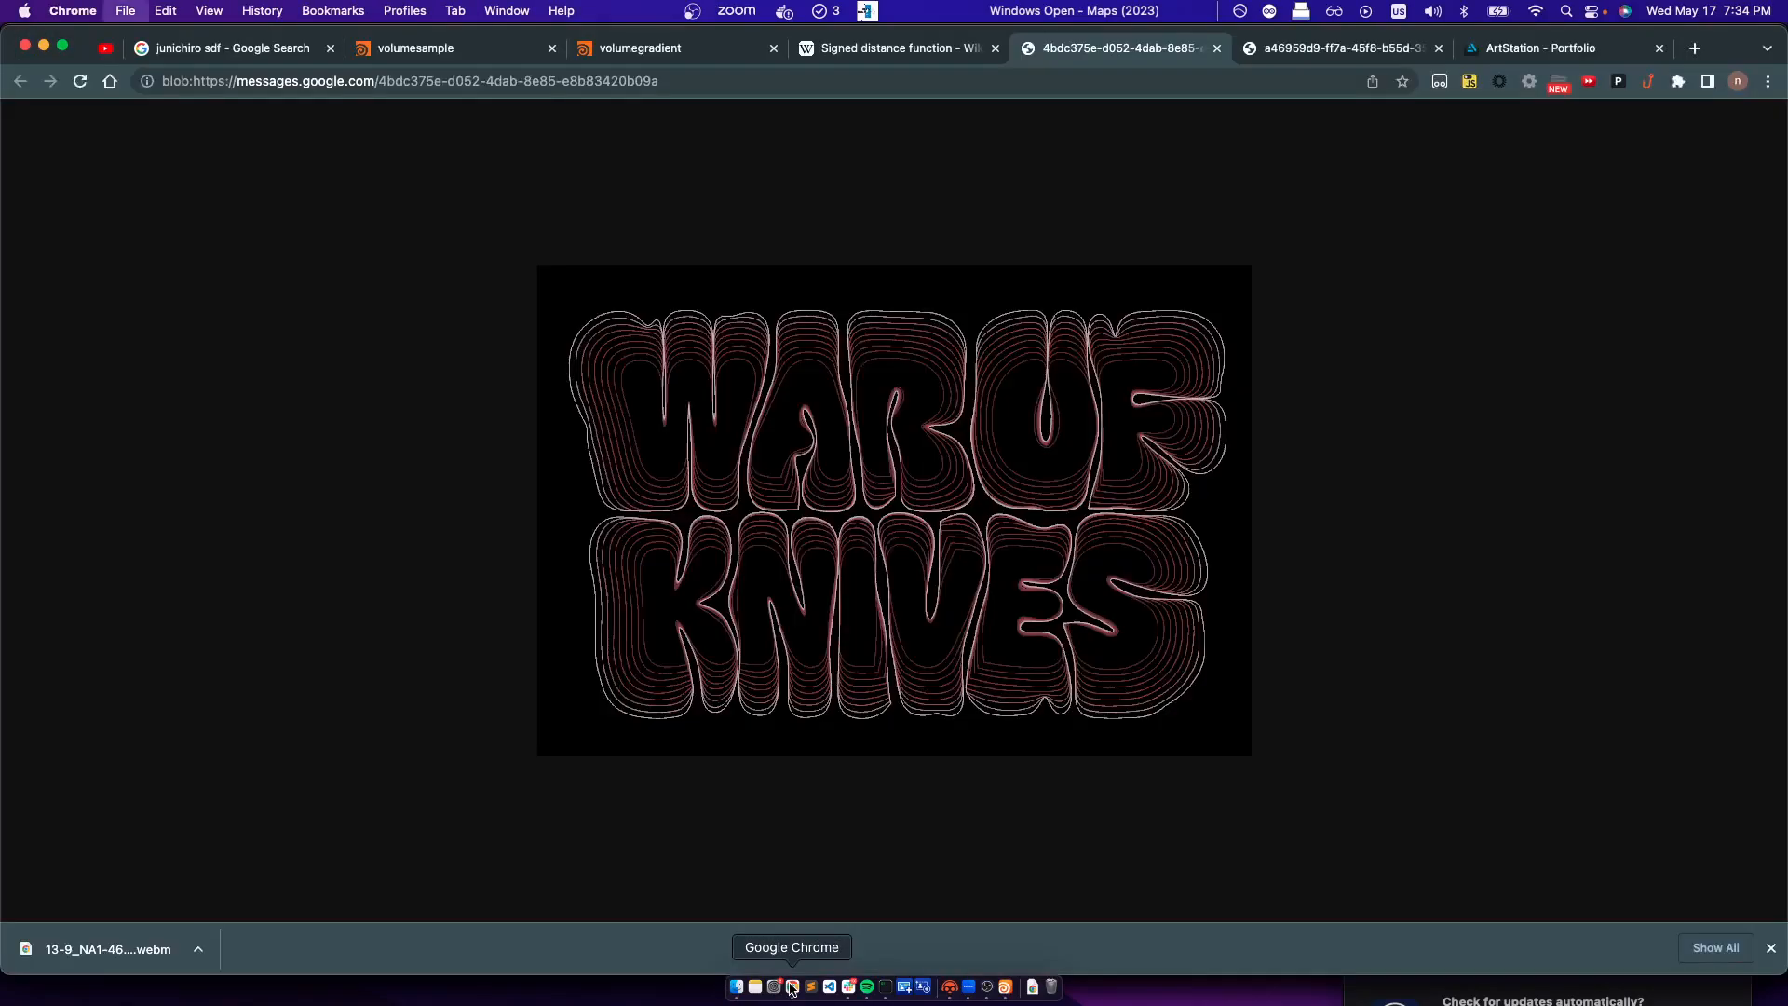
key("super+t")
type("metal fonts")
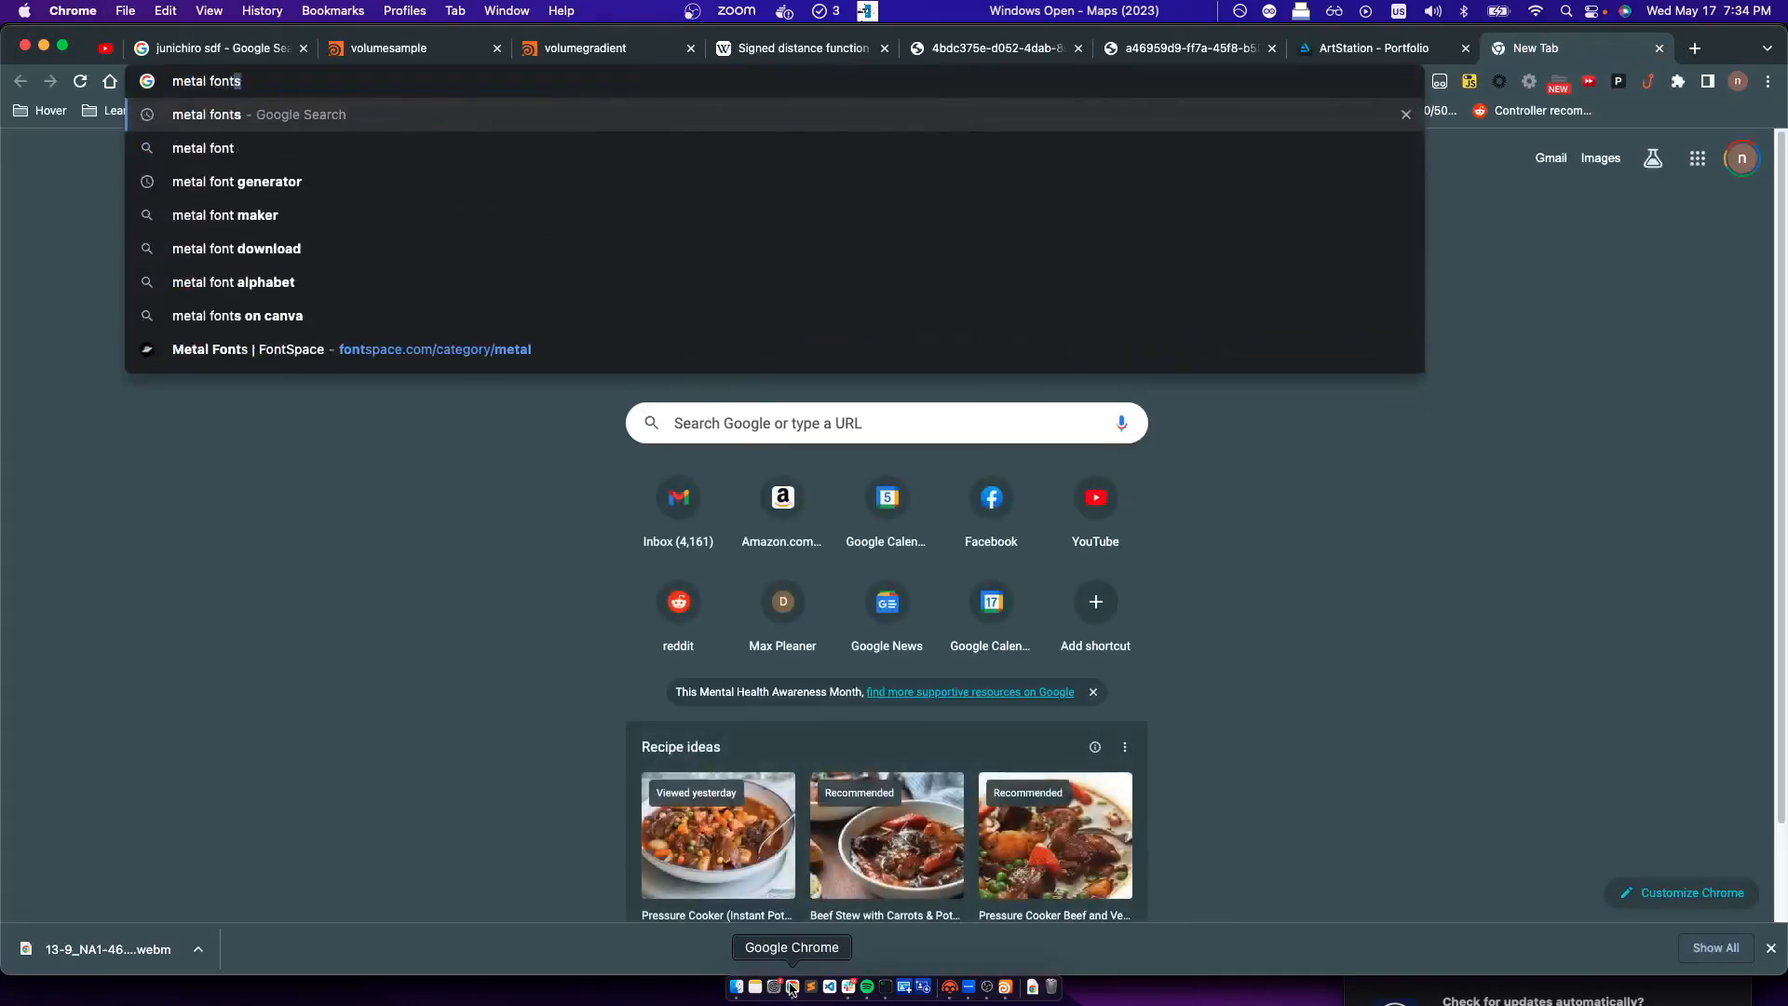
key("Return")
left_click(296, 336)
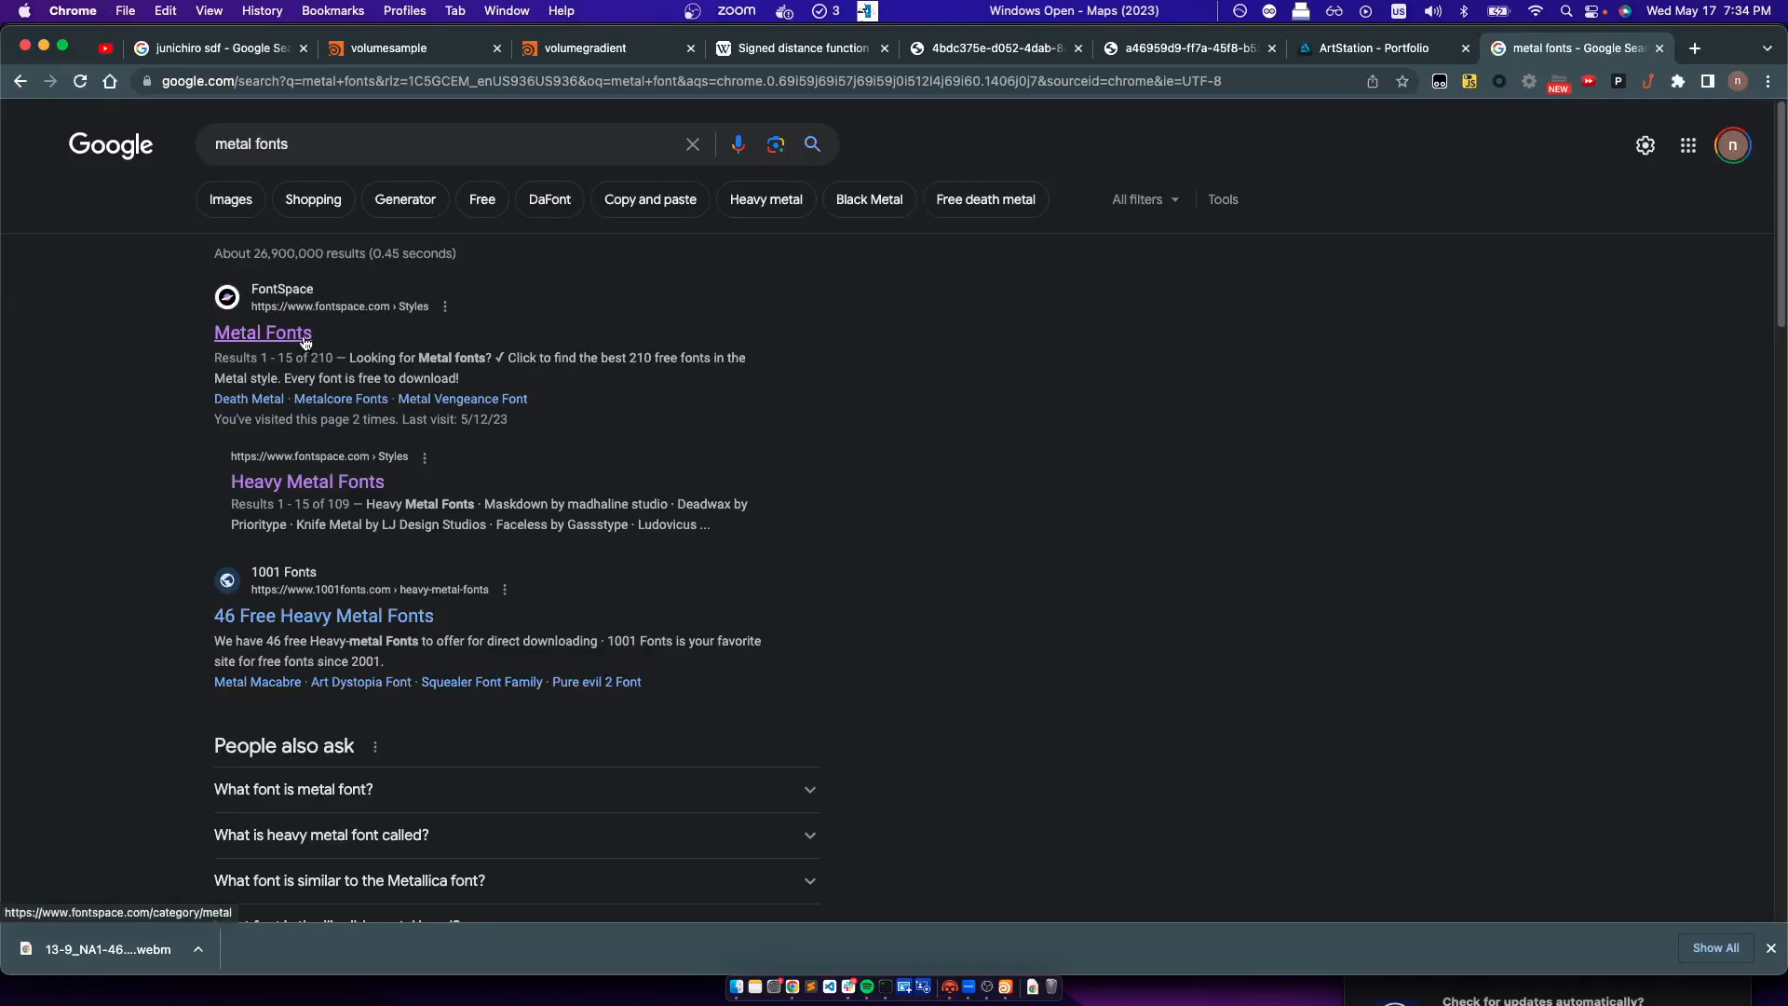
scroll(410, 410, "down", 4)
scroll(521, 484, "down", 10)
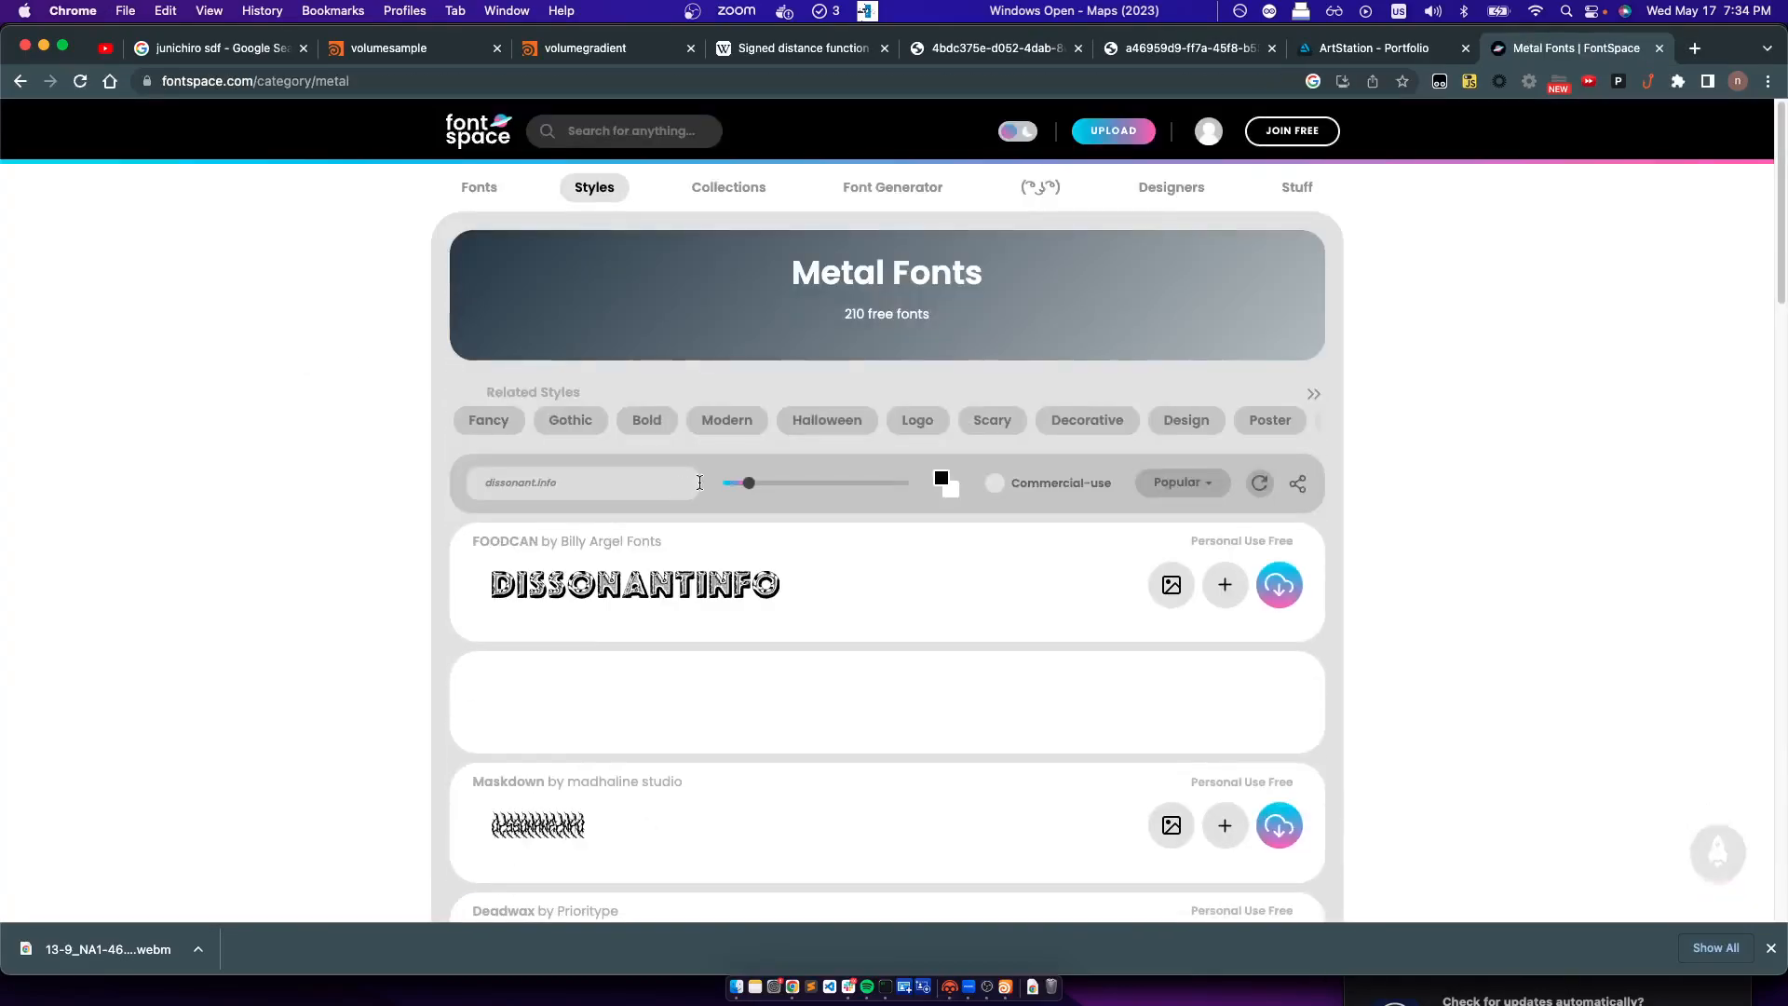
Download the FOODCAN font, locate FoodcanPersonalUseBold-nROog.ttf in its extracted folder, and switch back to Houdini
left_click(1297, 592)
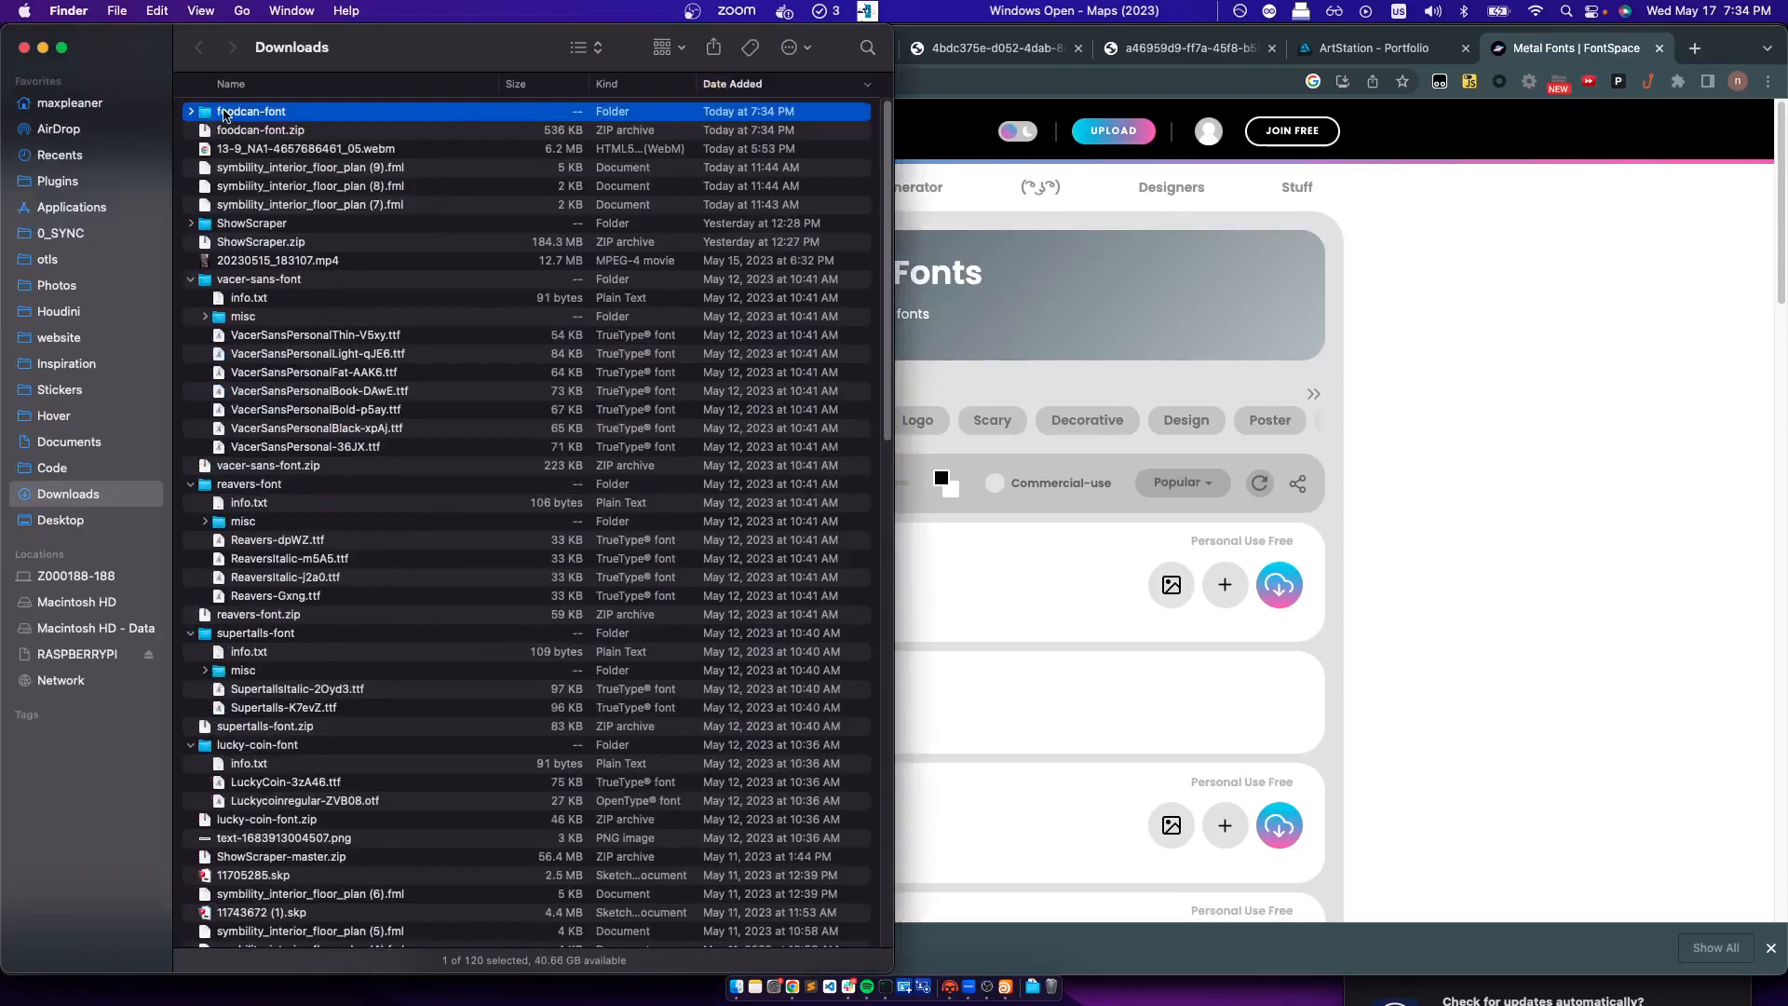
double_click(223, 114)
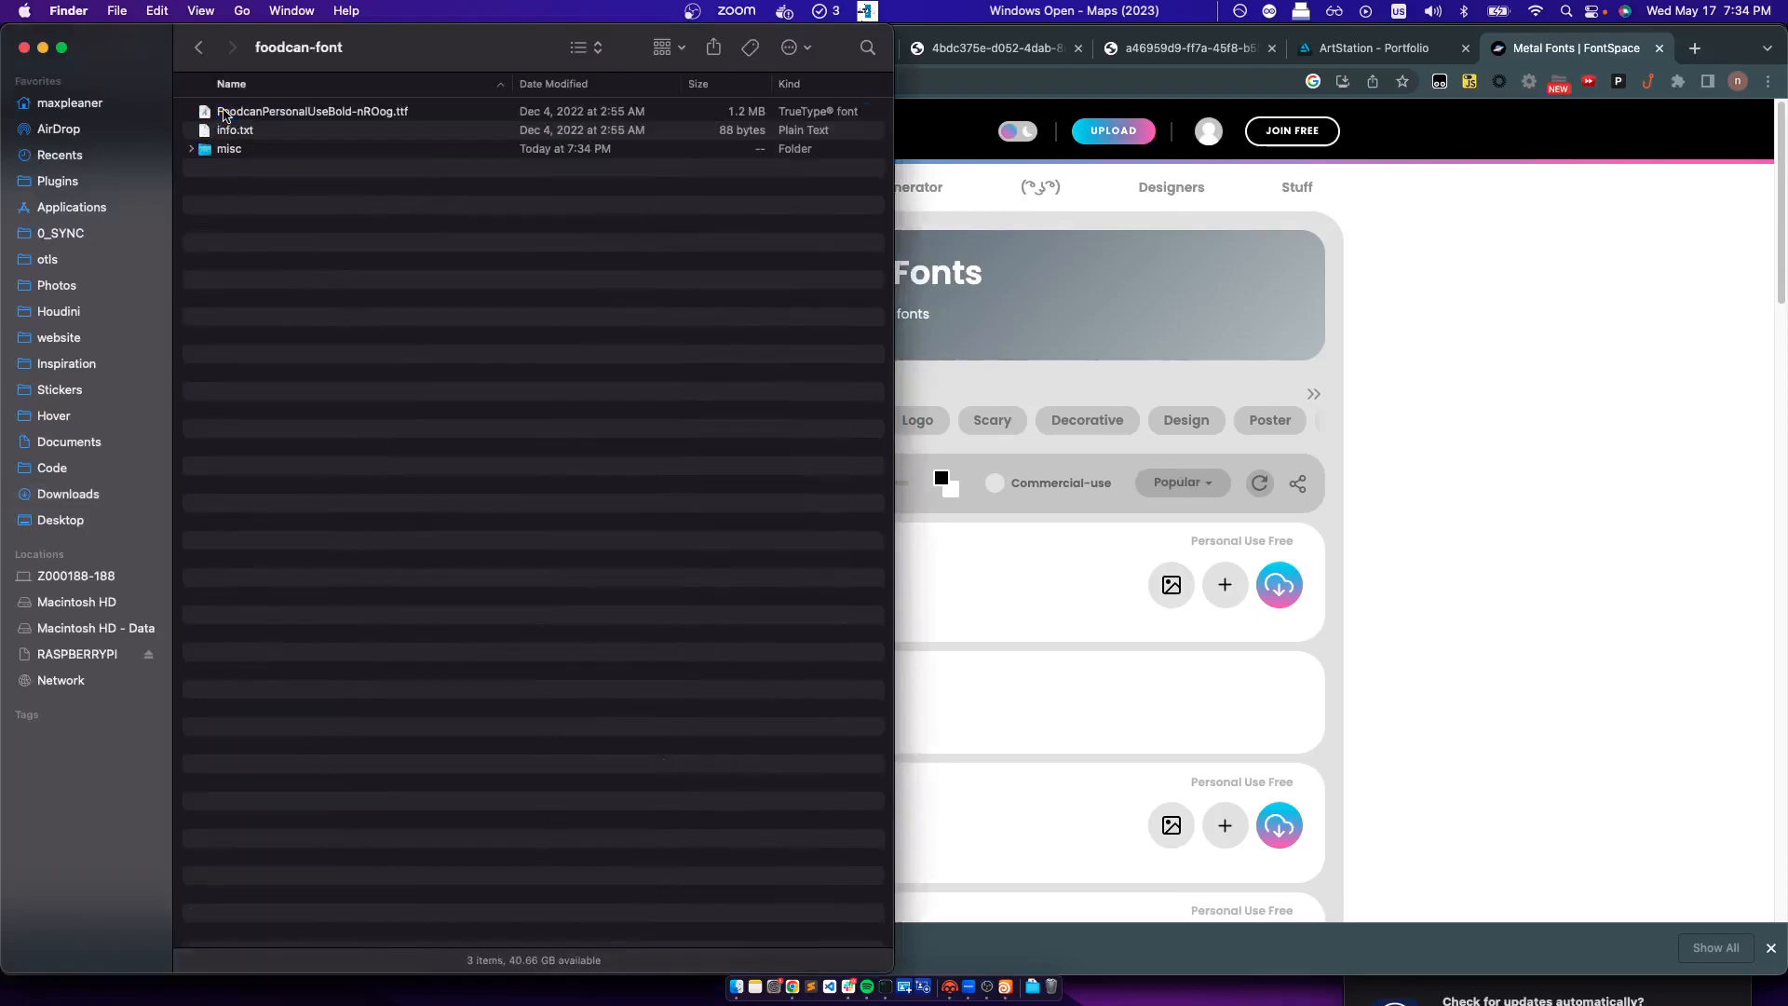
left_click(271, 111)
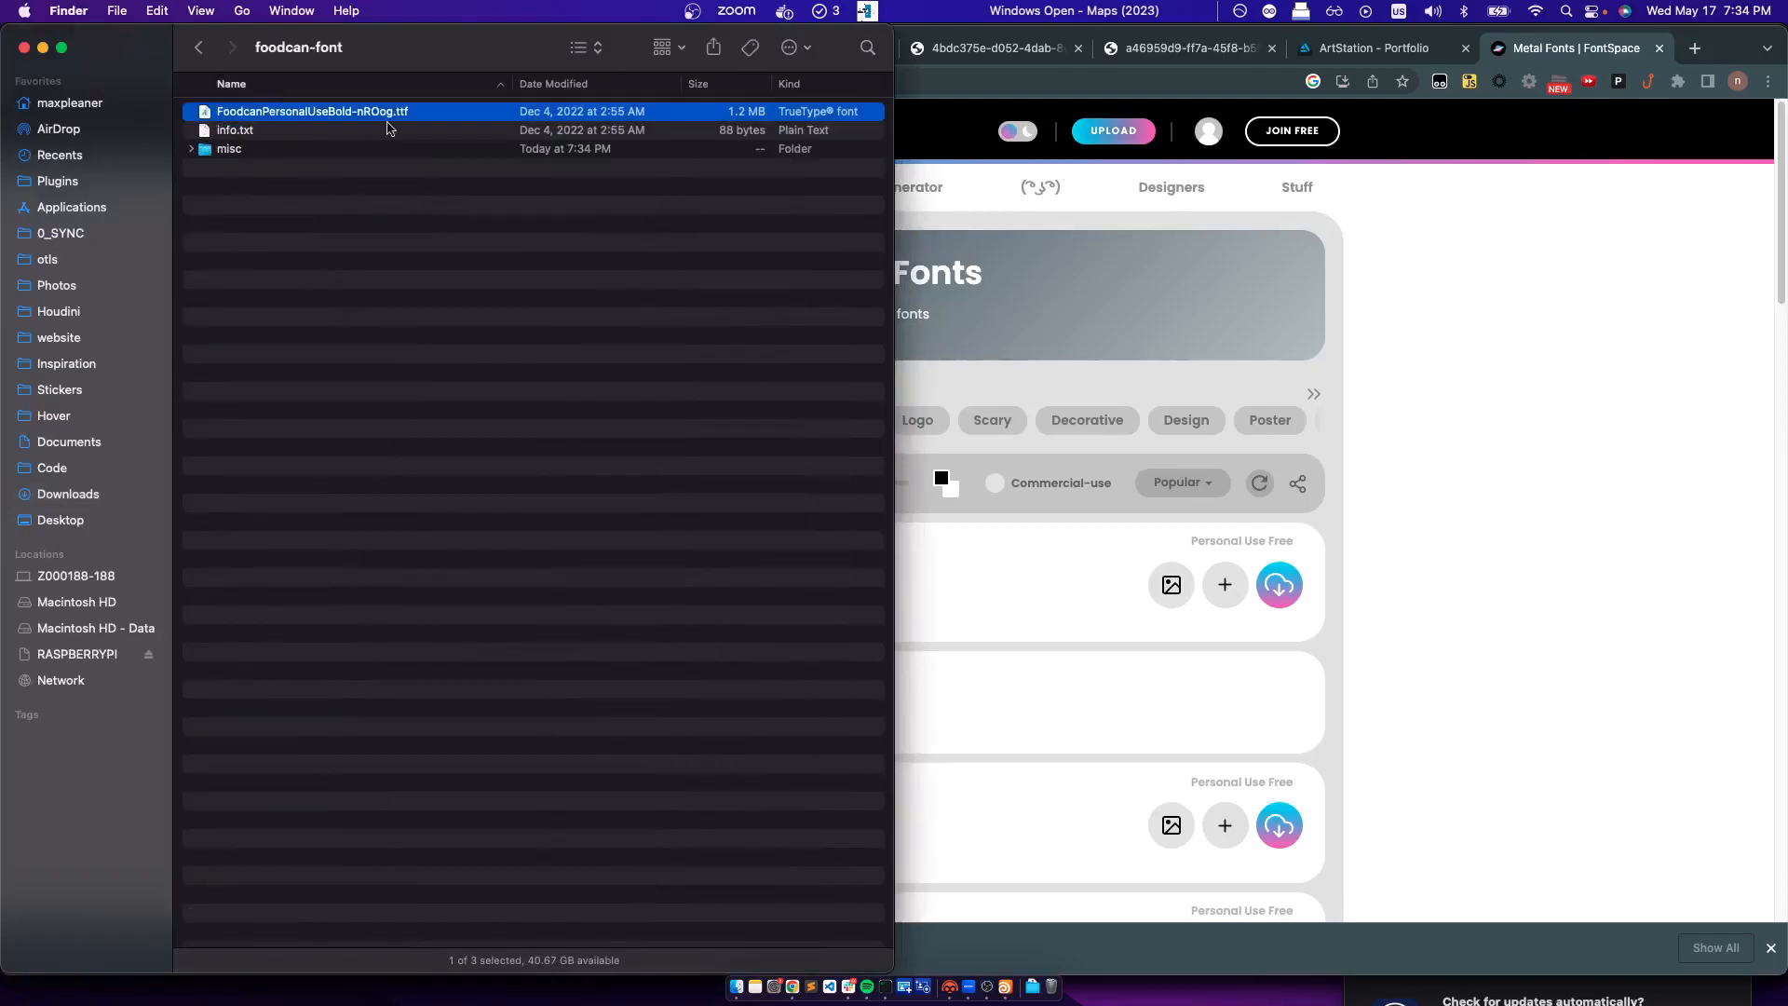
left_click(1381, 762)
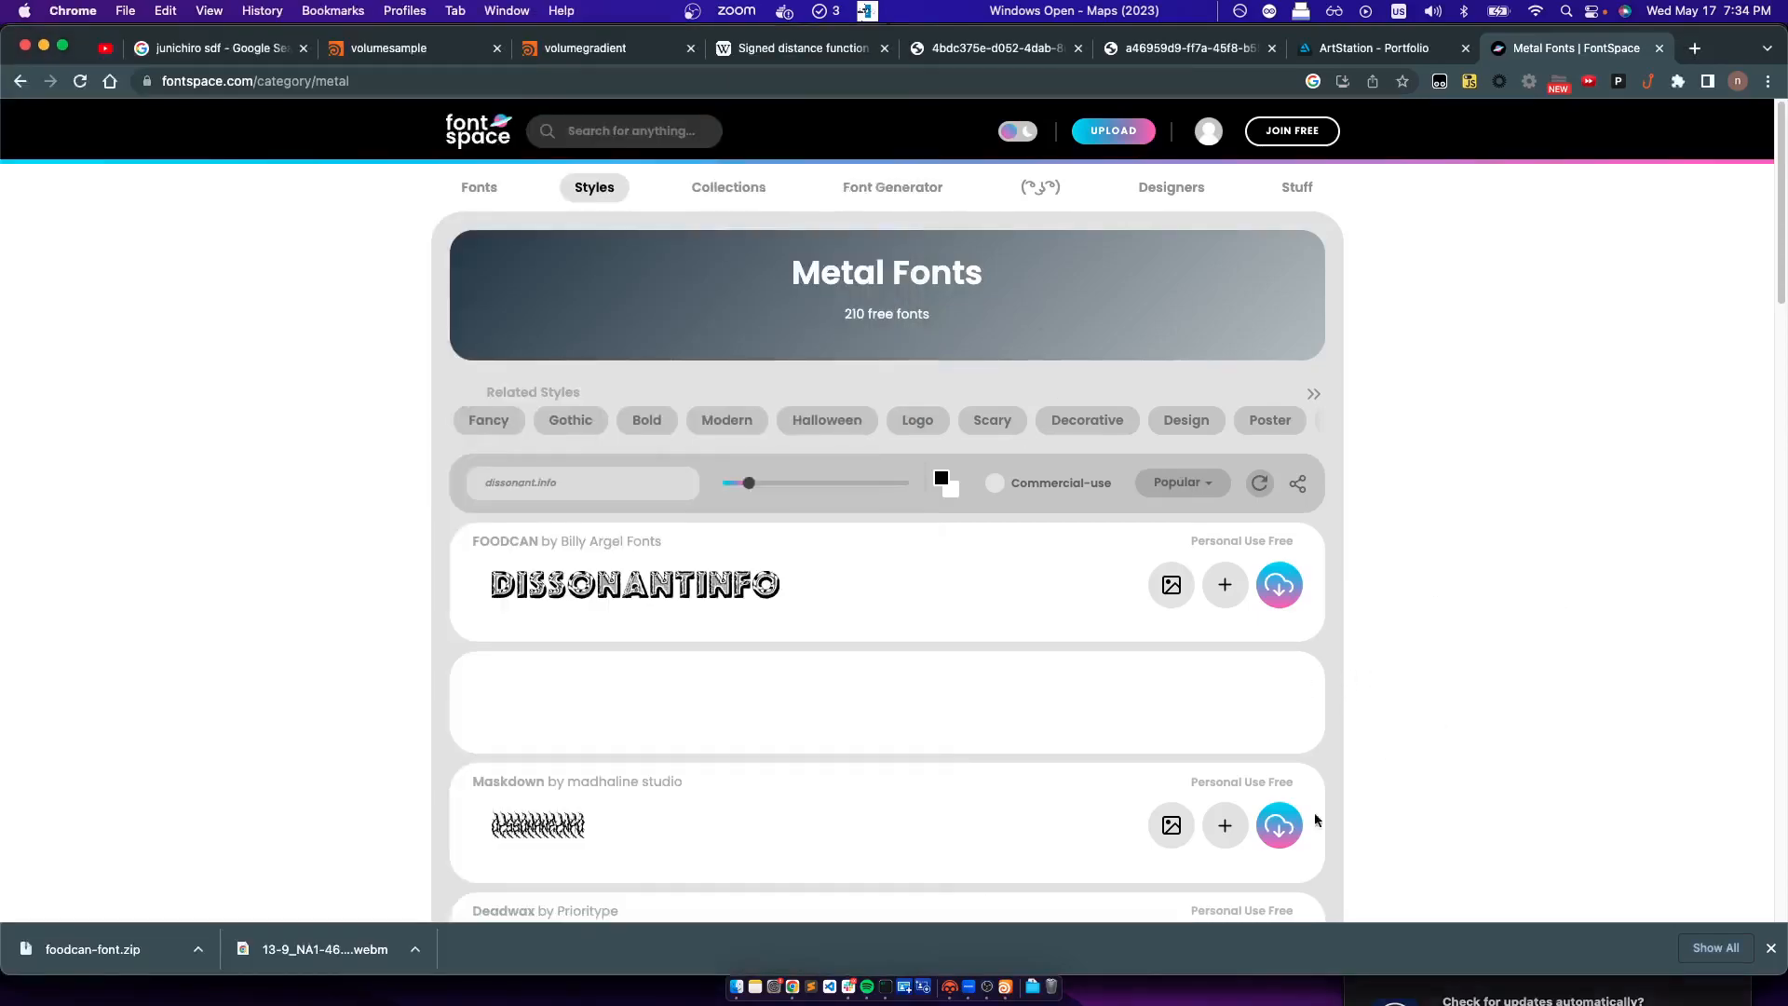
left_click(1005, 986)
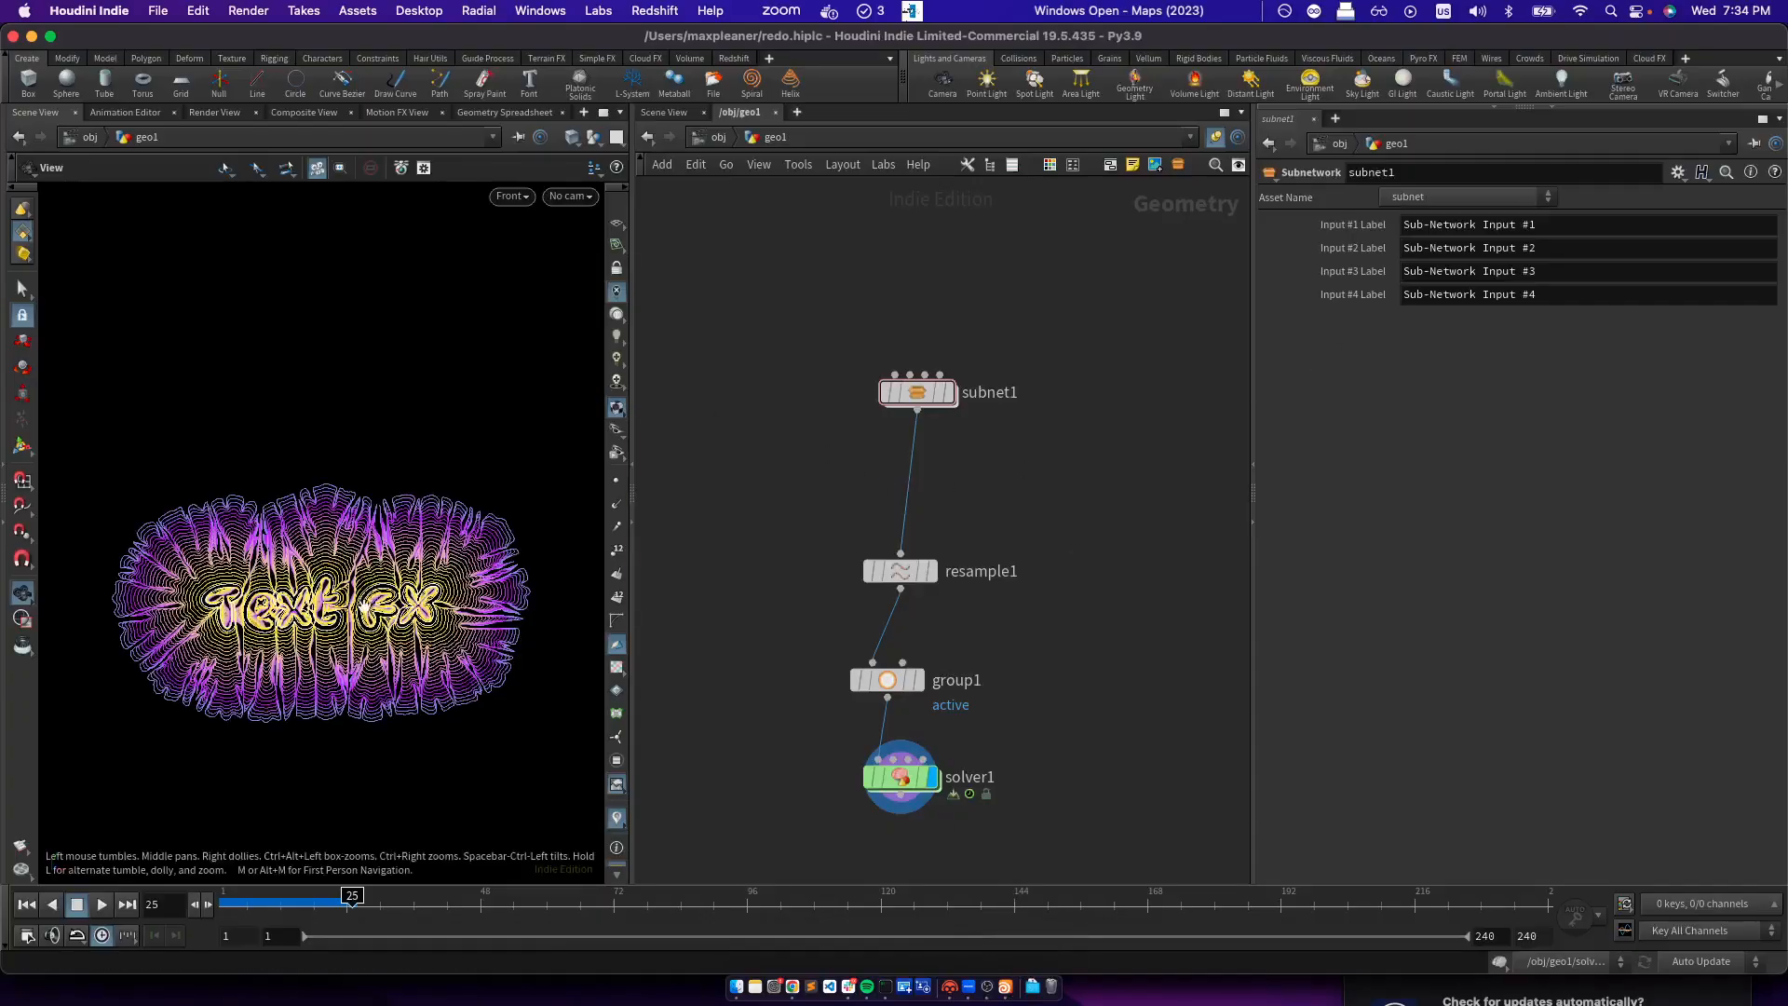
scroll(270, 596, "up", 5)
scroll(601, 582, "down", 5)
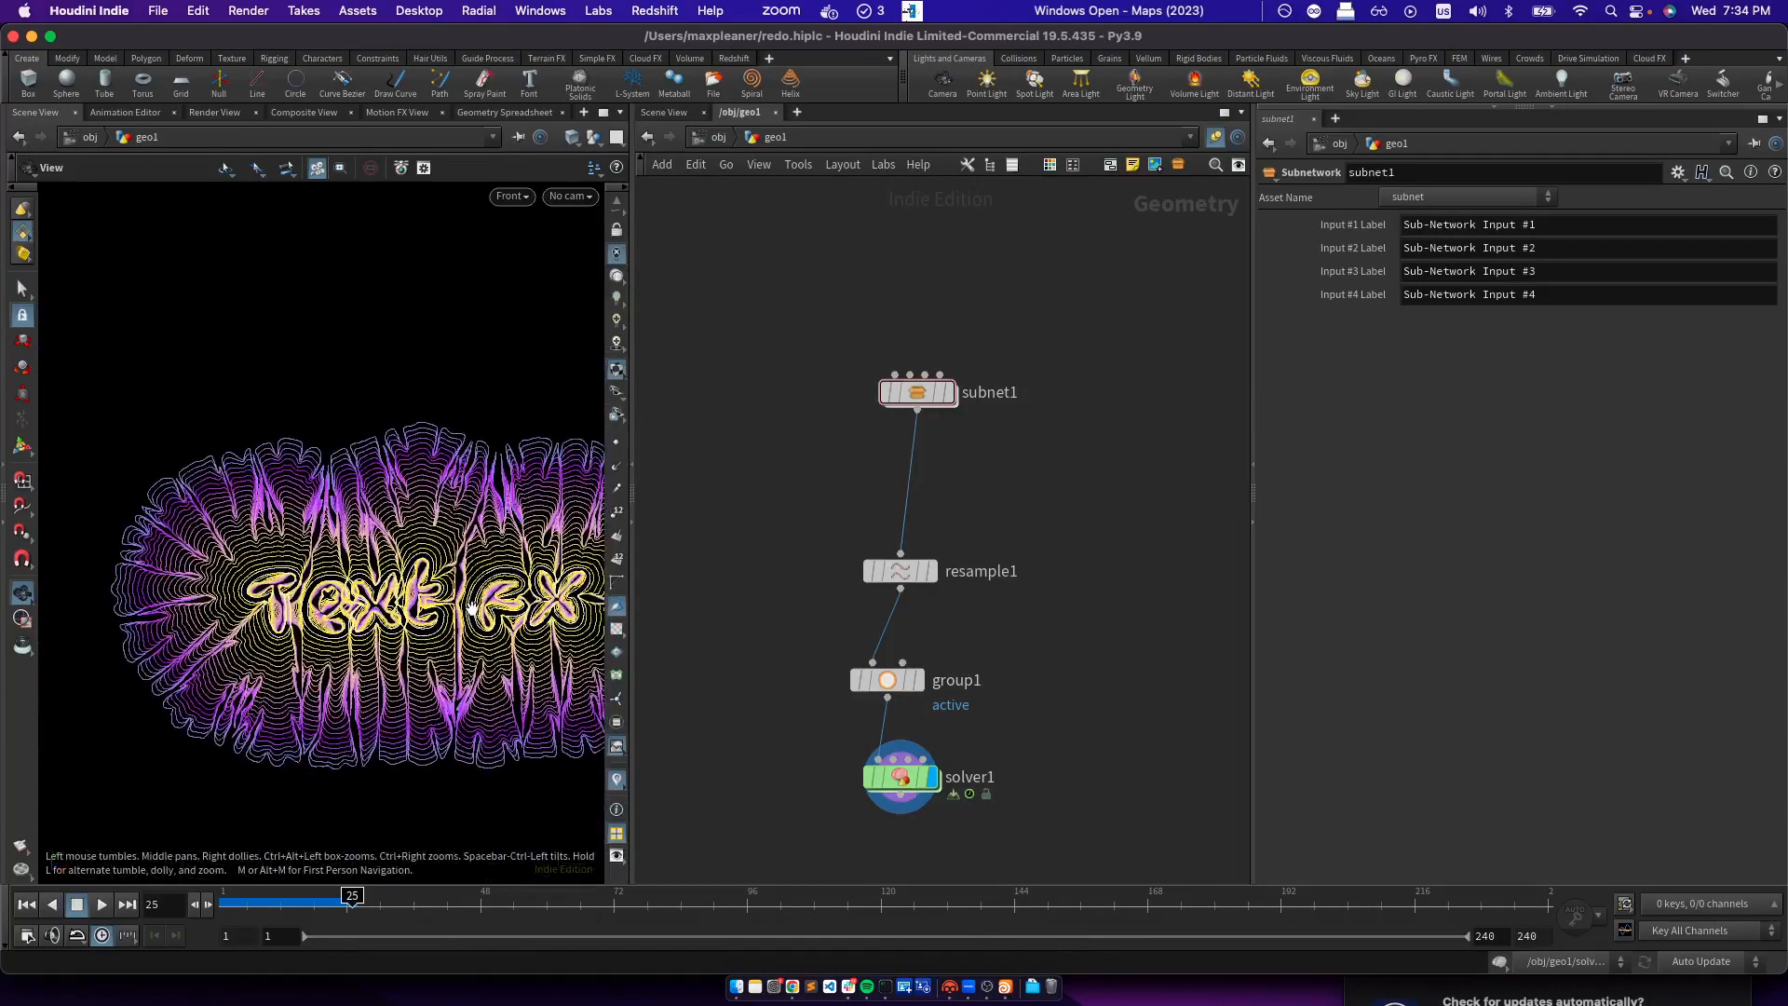
scroll(675, 642, "down", 5)
scroll(834, 670, "up", 3)
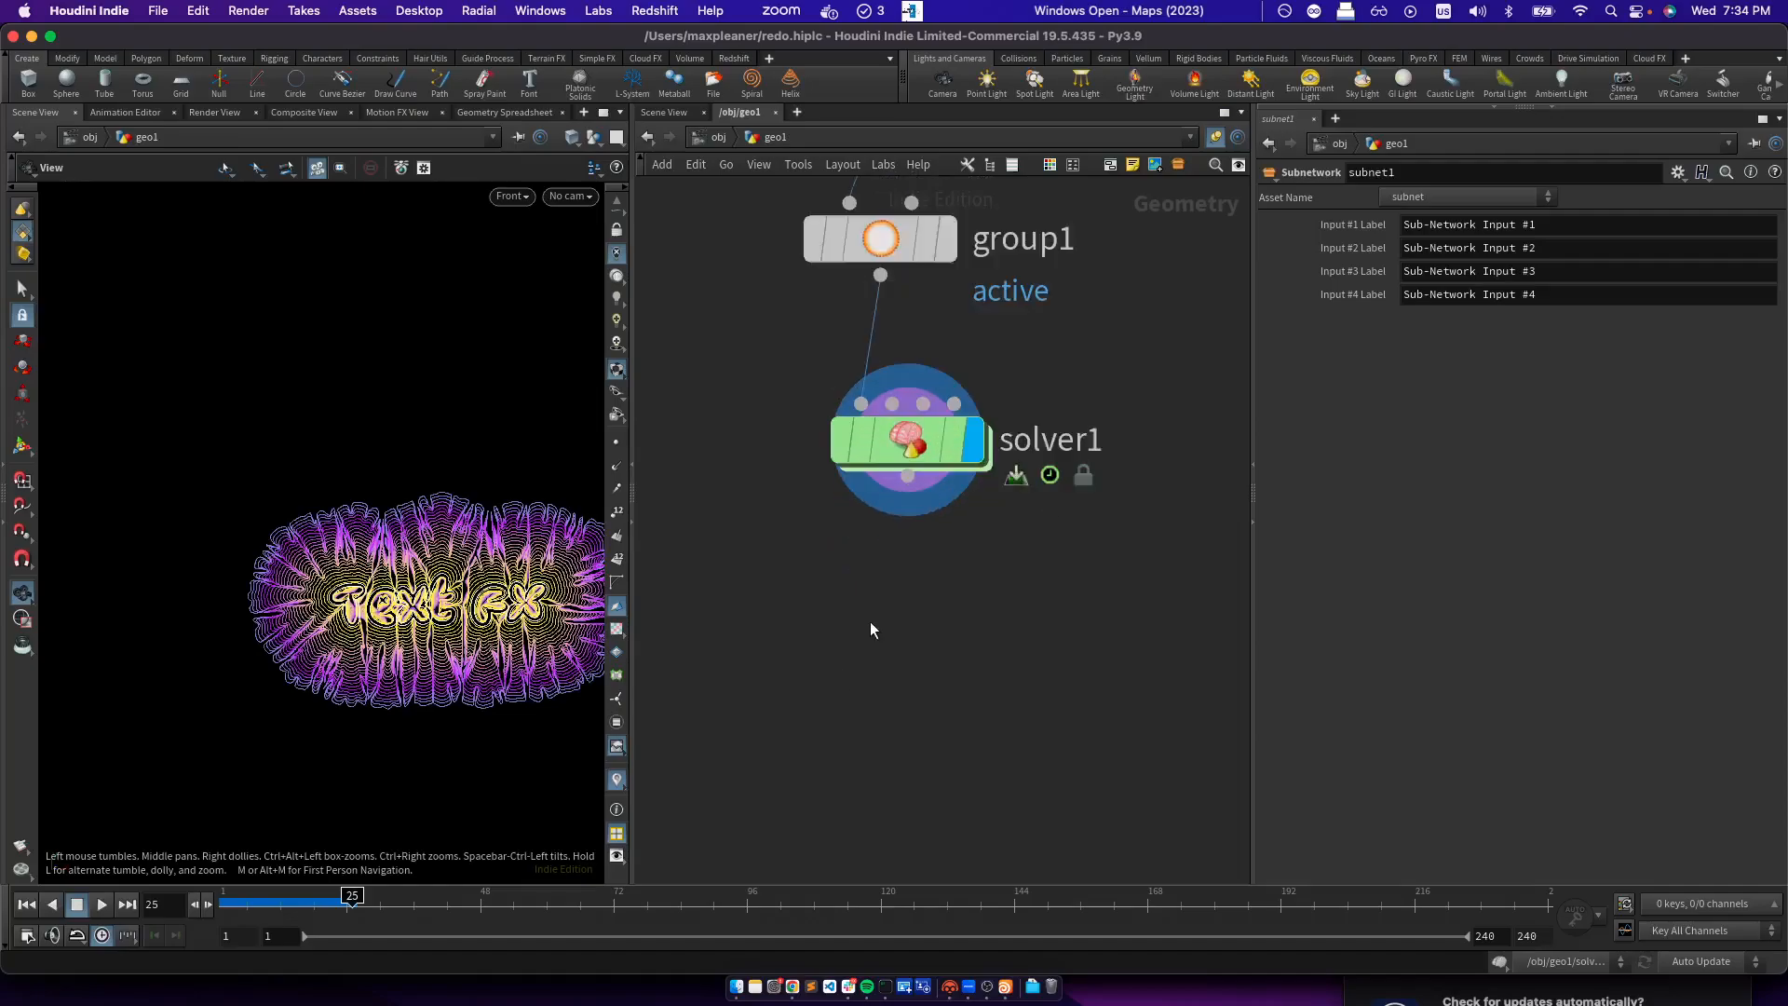
key("Tab")
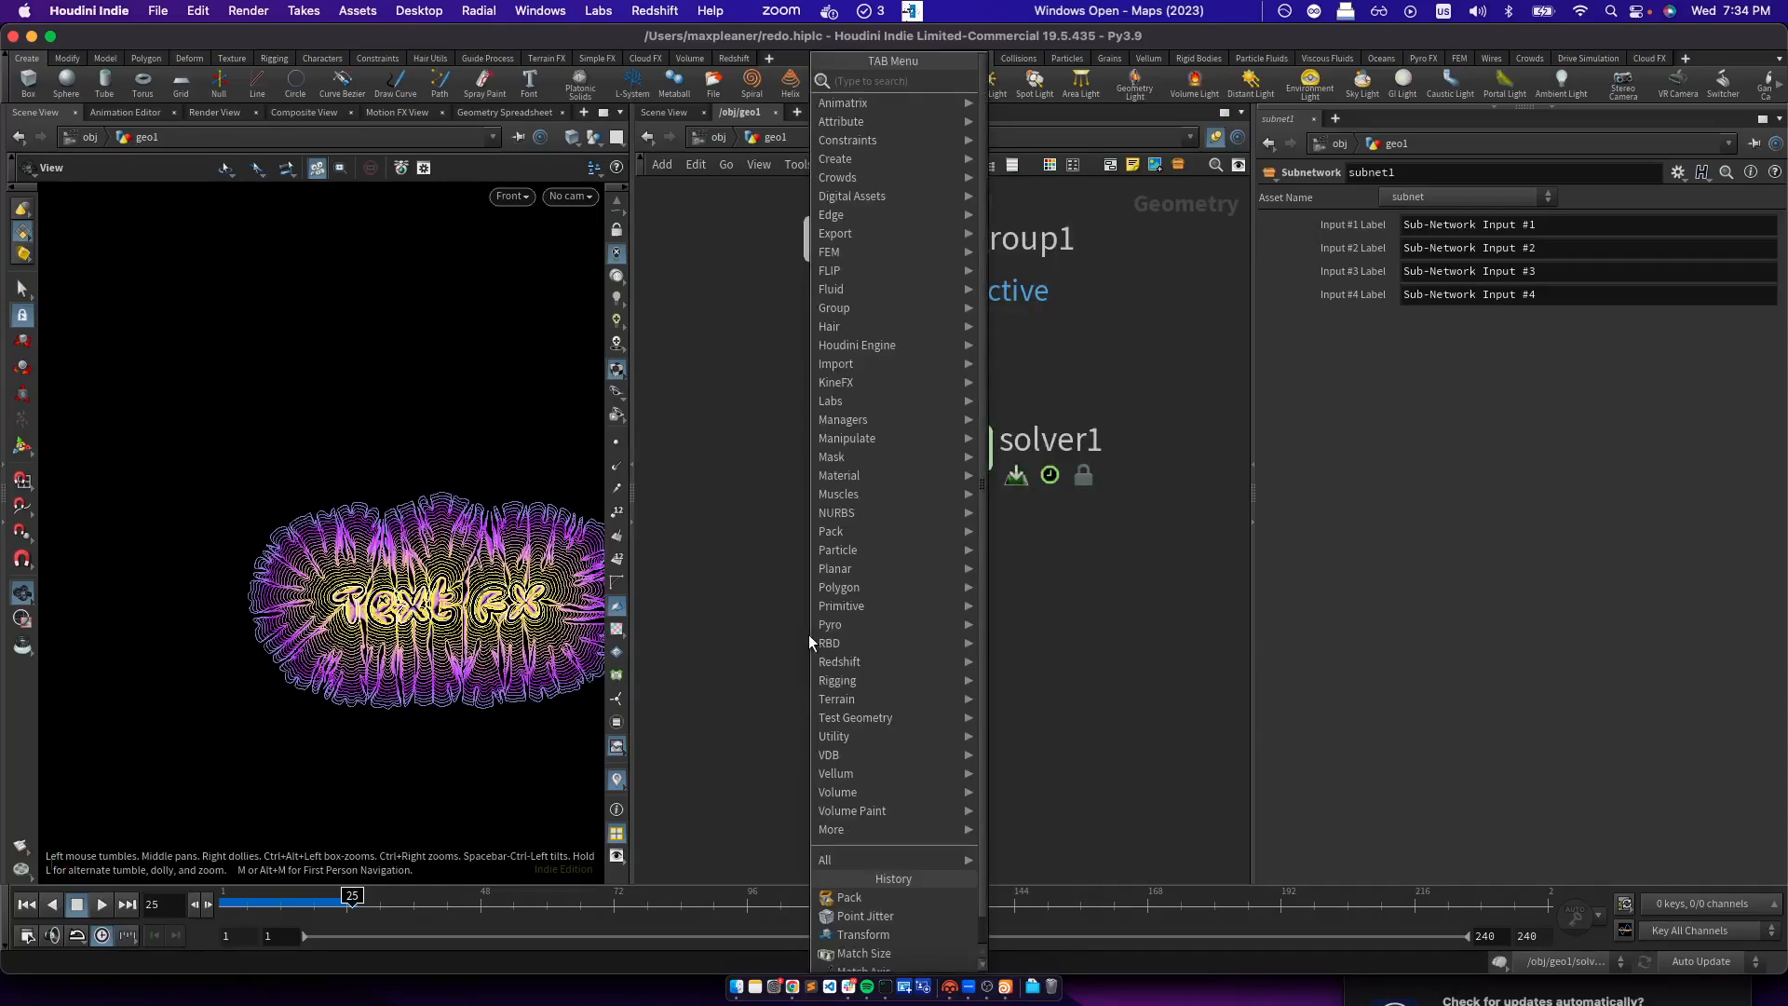
left_click(771, 639)
right_click(799, 628)
left_click(764, 633)
Inside subnet1, try Verdana and Didot as font1's font and settle on Utopia
key("f")
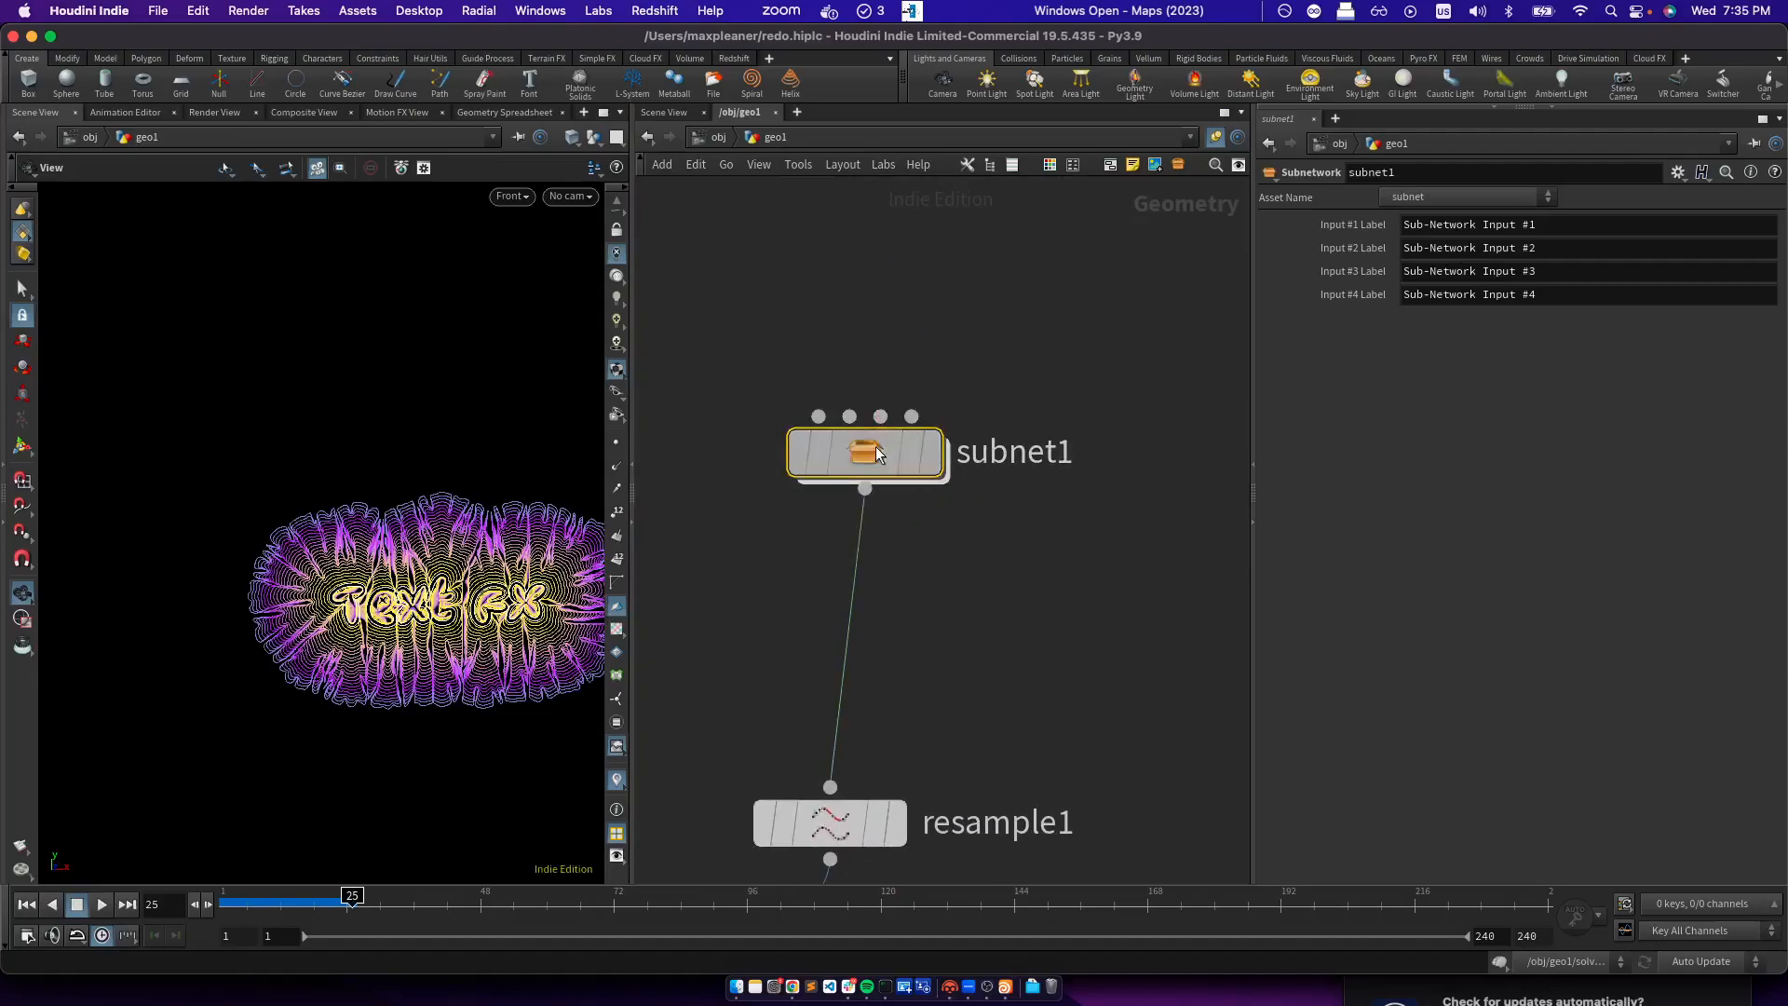
double_click(875, 445)
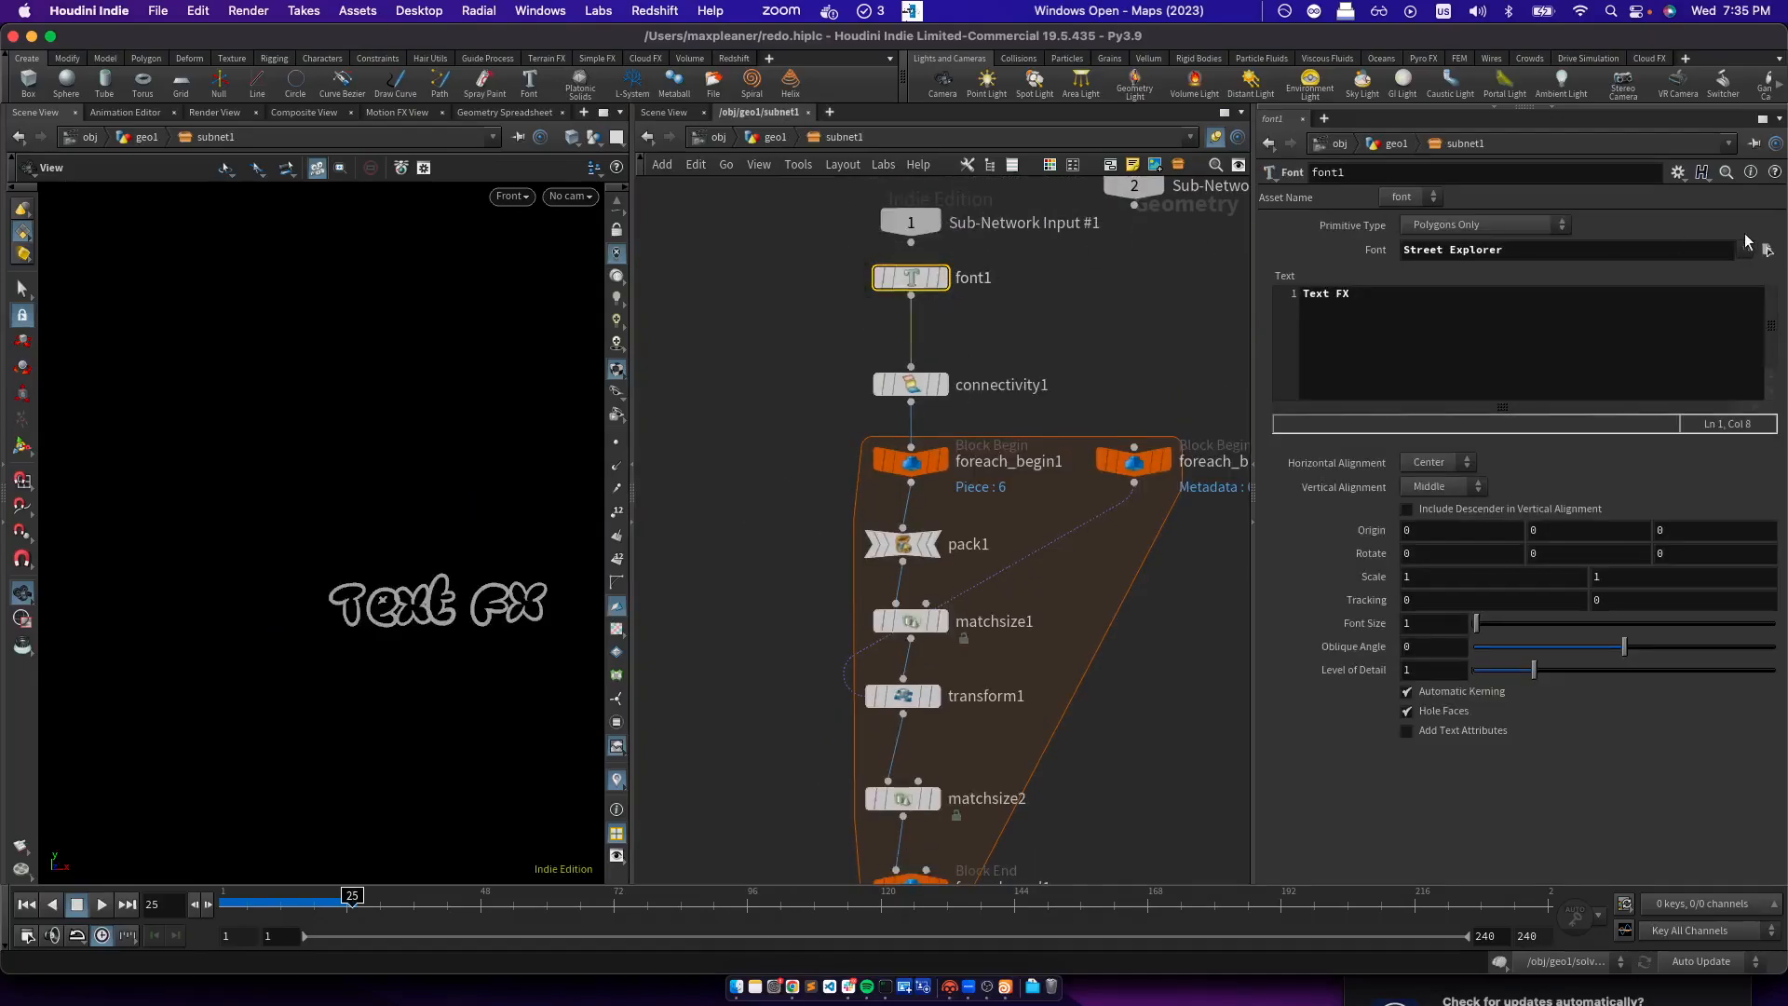
left_click(1744, 249)
left_click_drag(1740, 280, 1660, 939)
left_click(1561, 814)
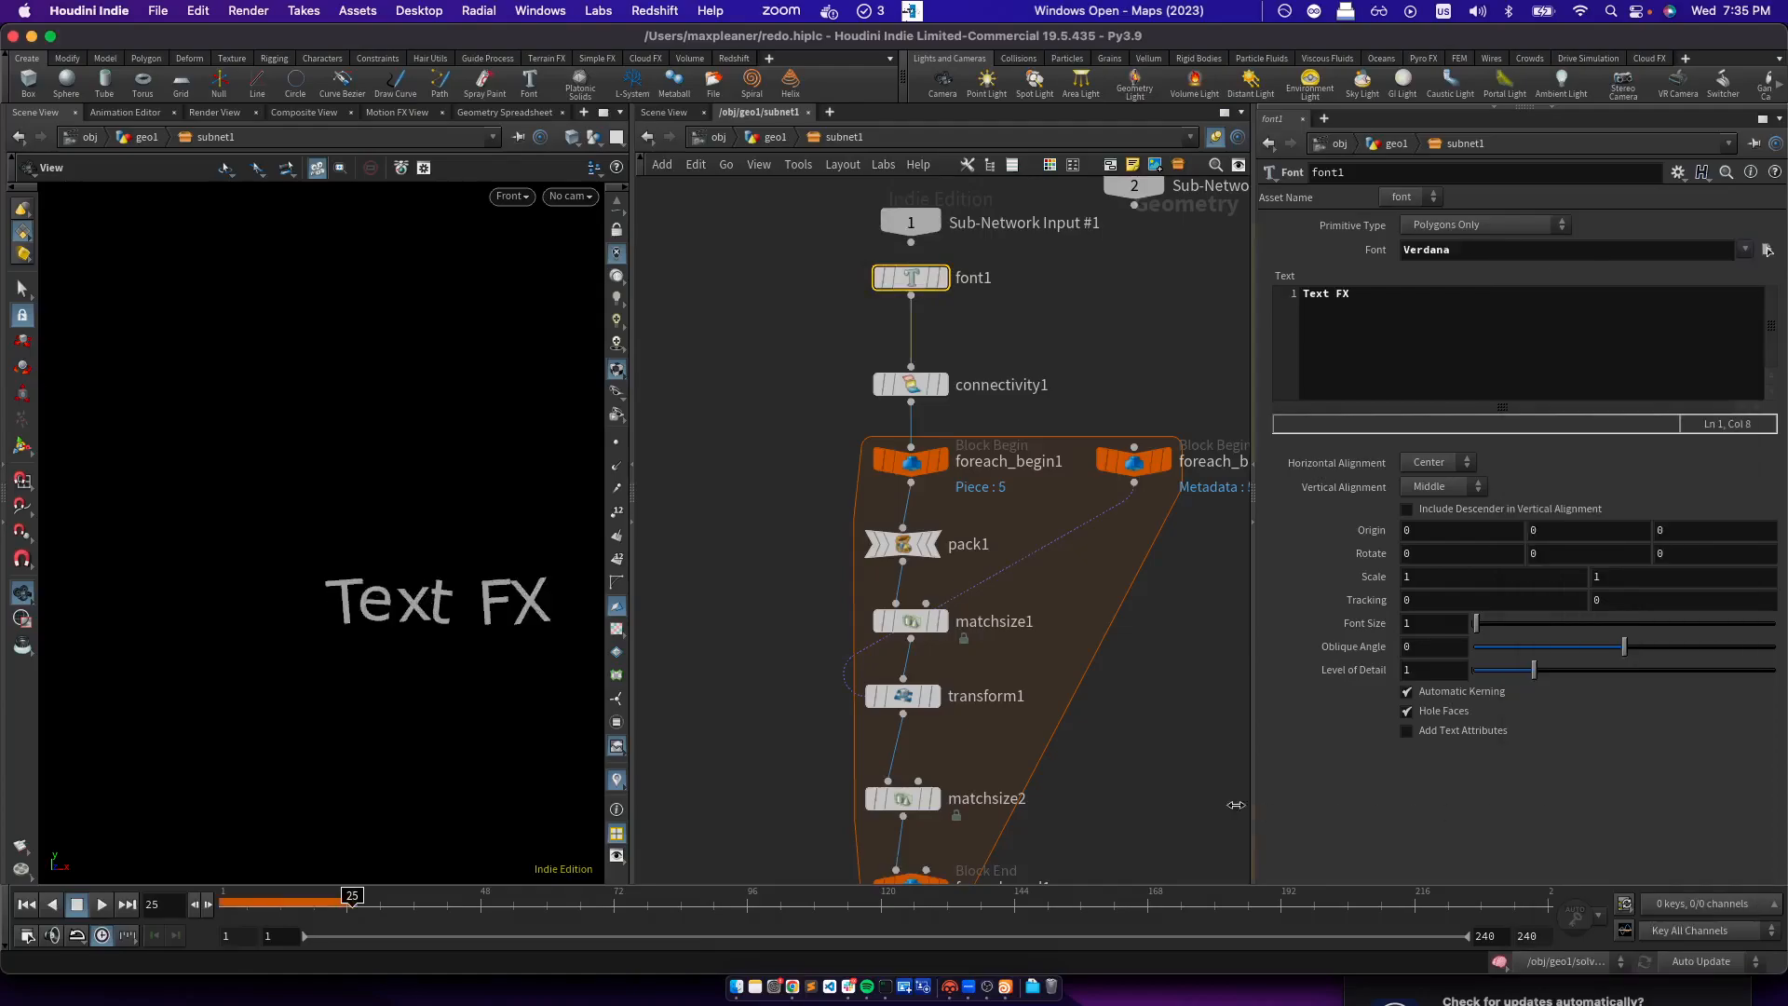
left_click(1744, 249)
scroll(1639, 932, "down", 10)
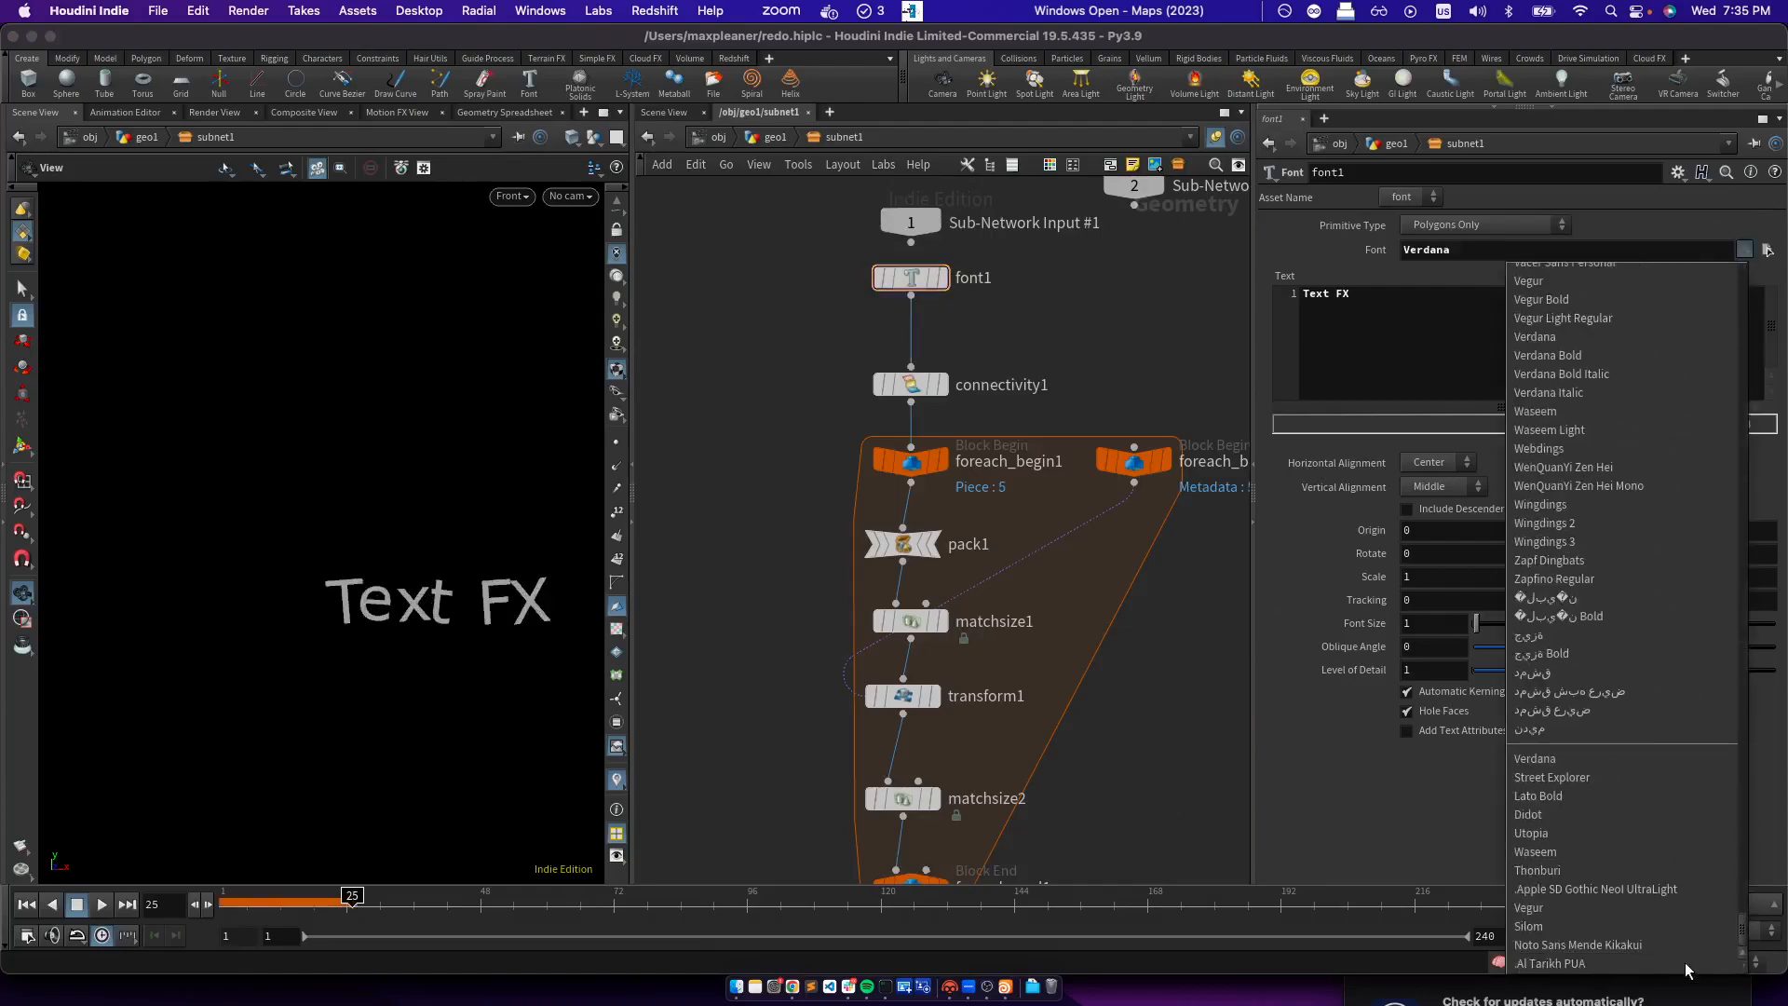
left_click(1561, 816)
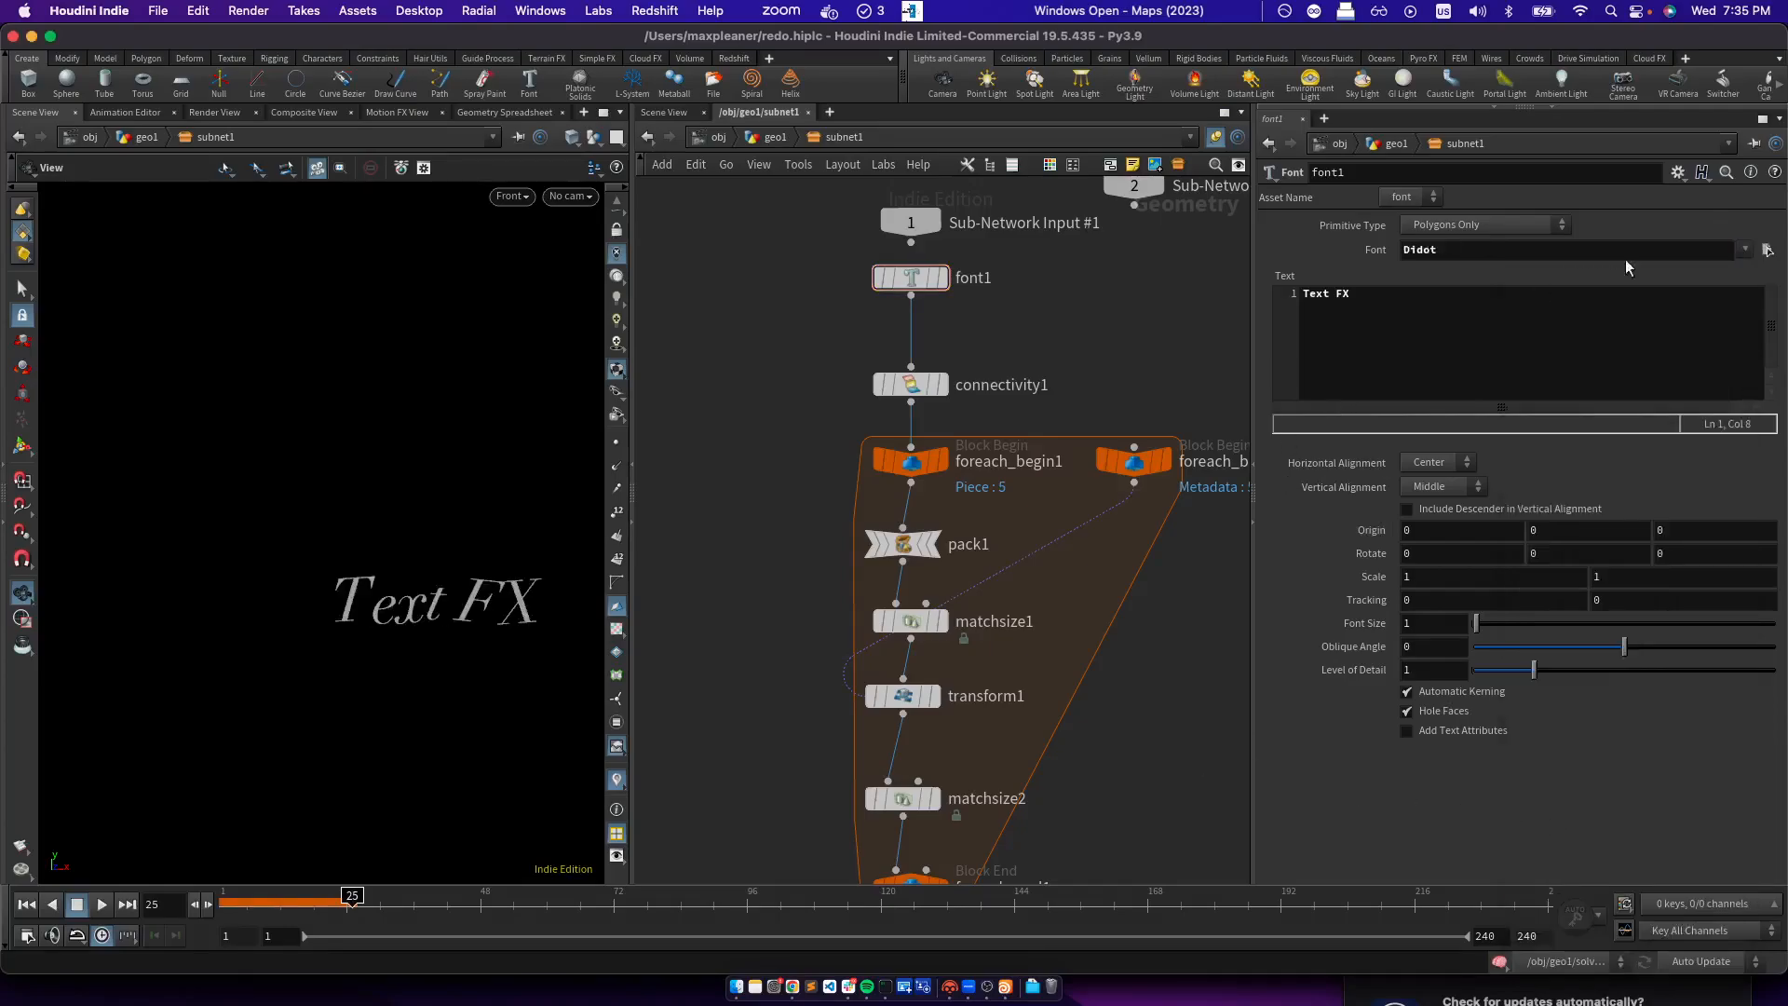
left_click(1745, 249)
scroll(1737, 439, "down", 15)
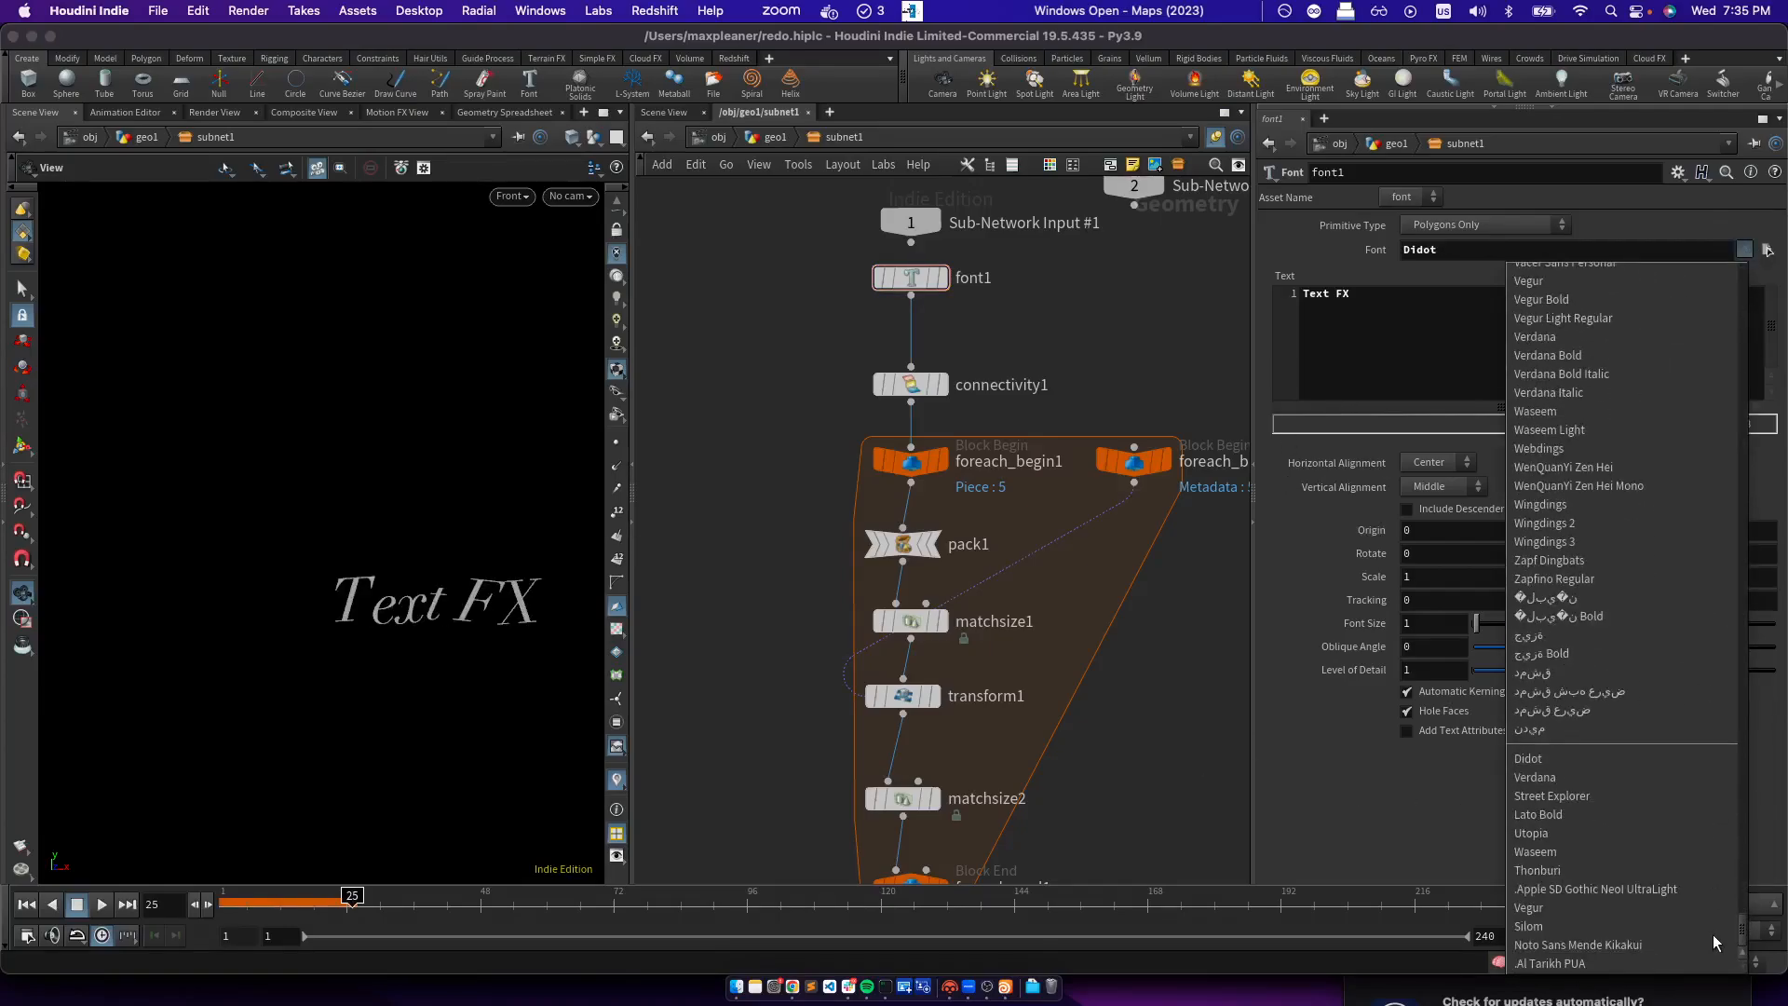
left_click(1589, 837)
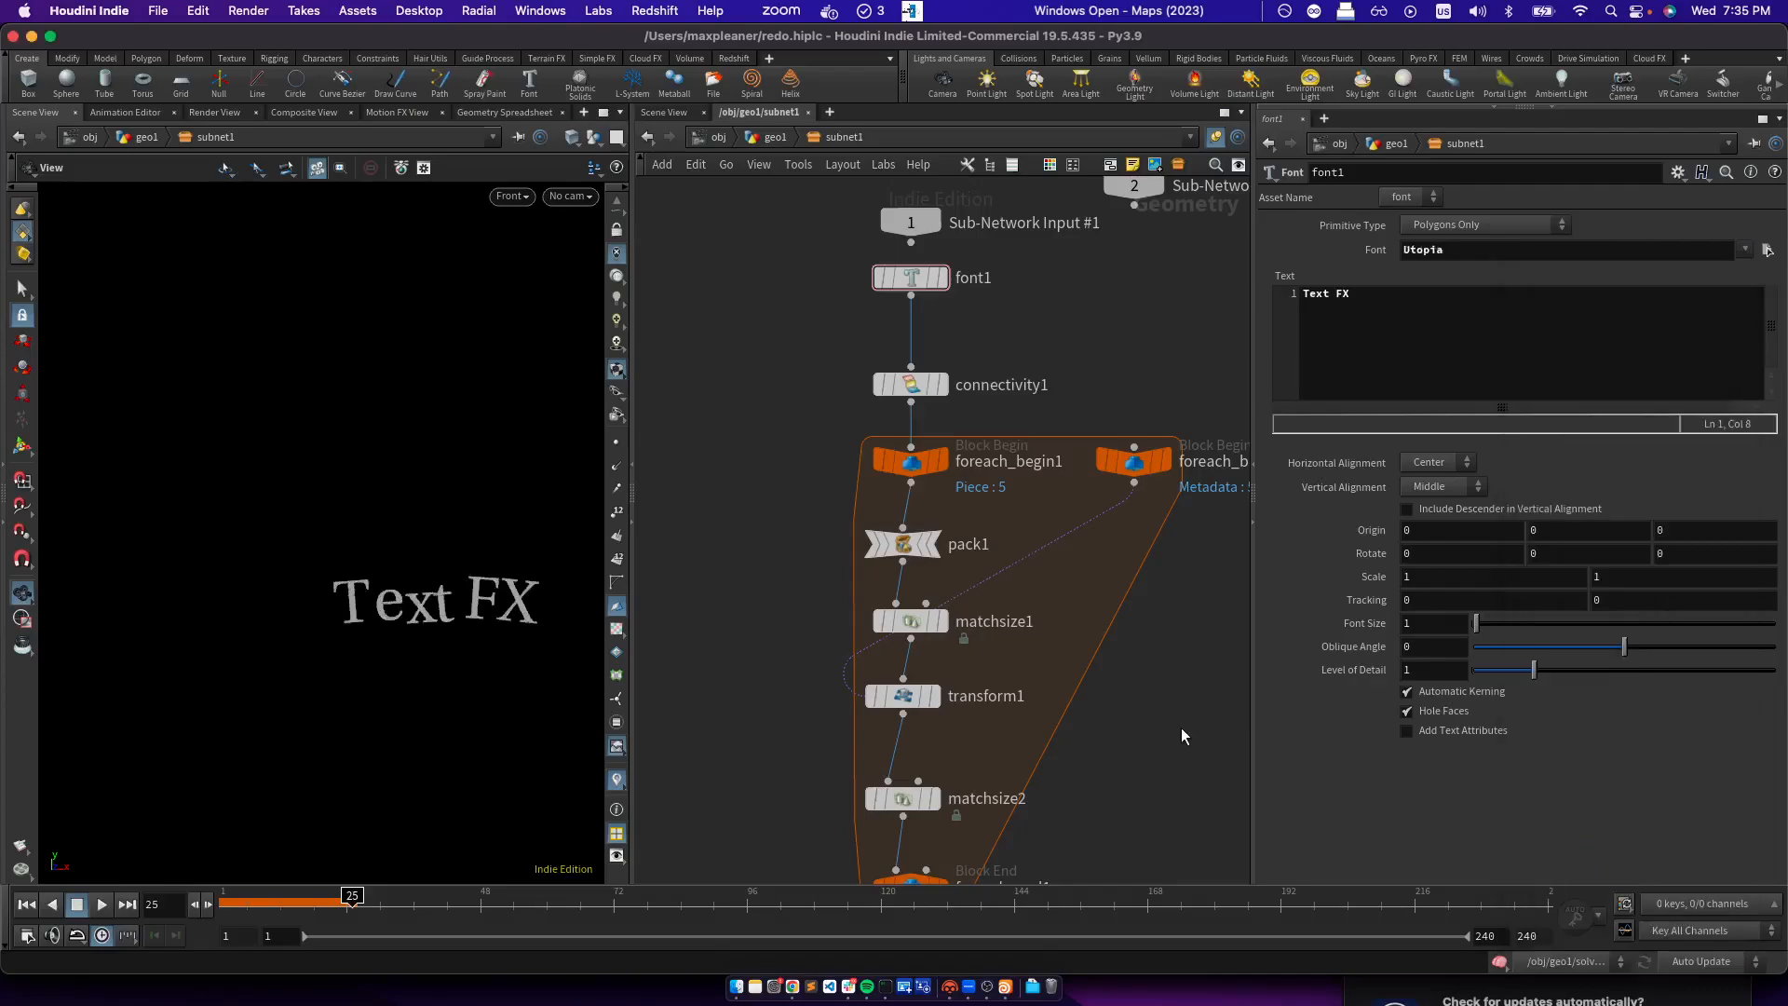
Return to the geo1 level, replay the solver to frame 24 and examine the contour lines around the Utopia lettering
left_click(775, 137)
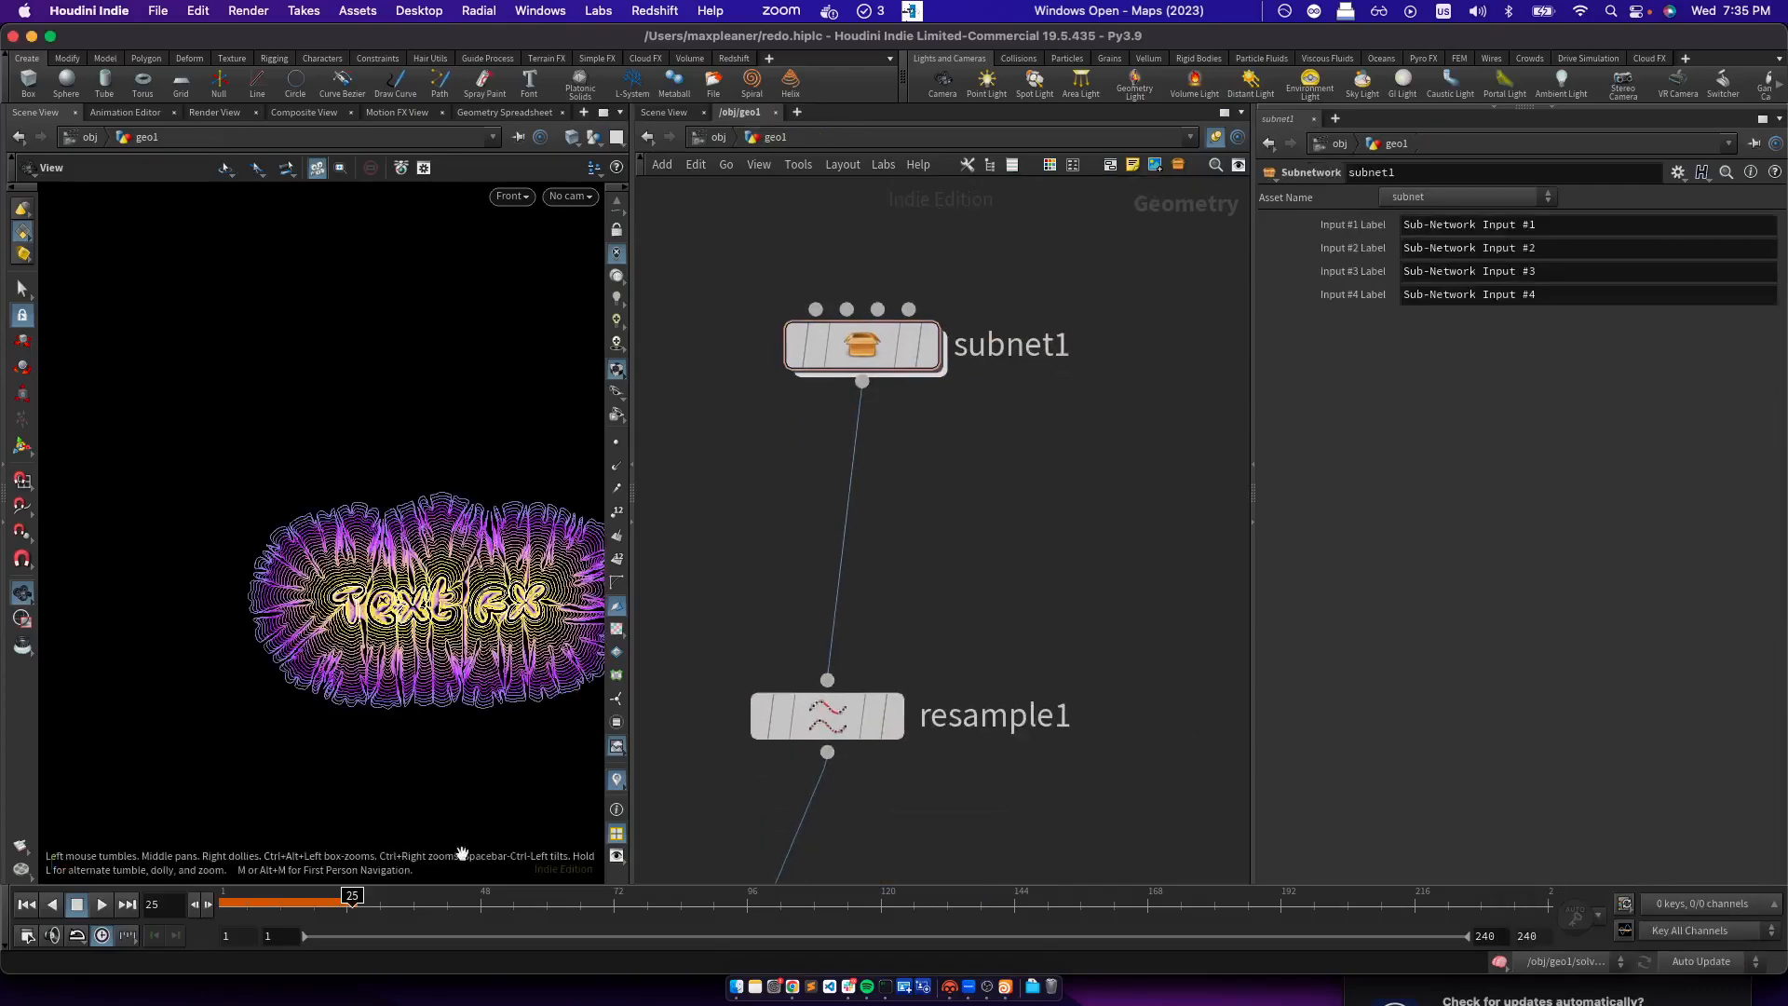
left_click(100, 905)
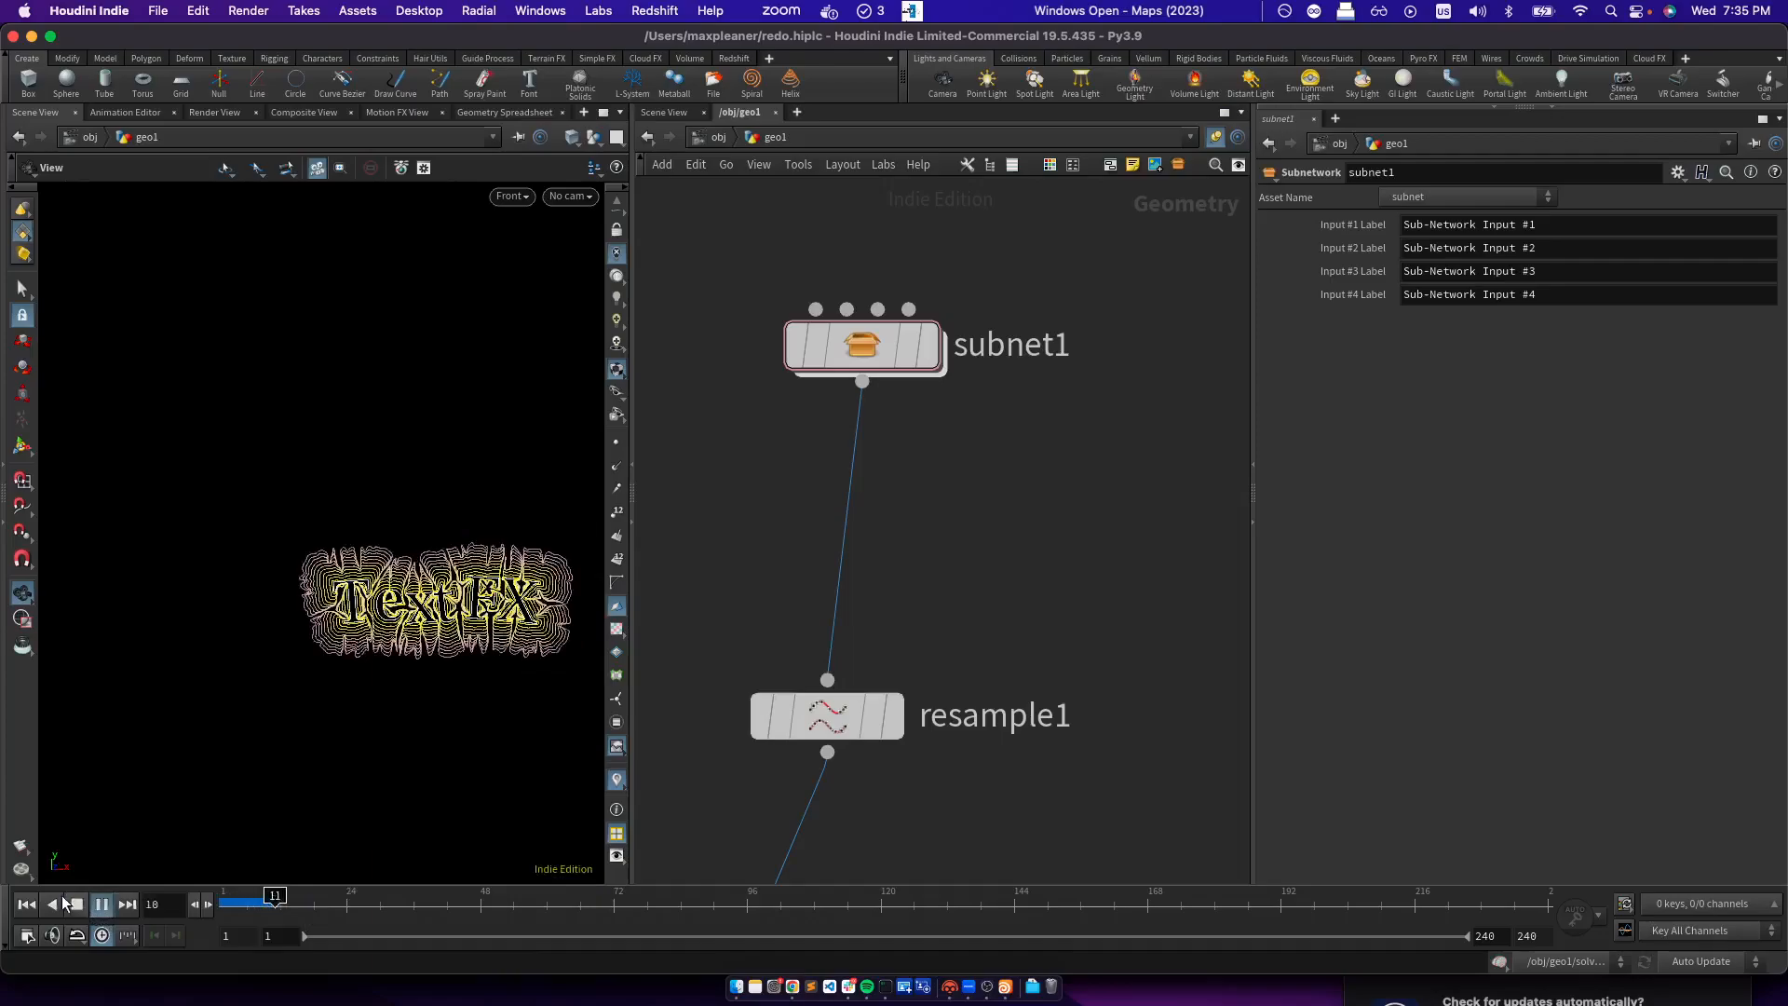
left_click(77, 906)
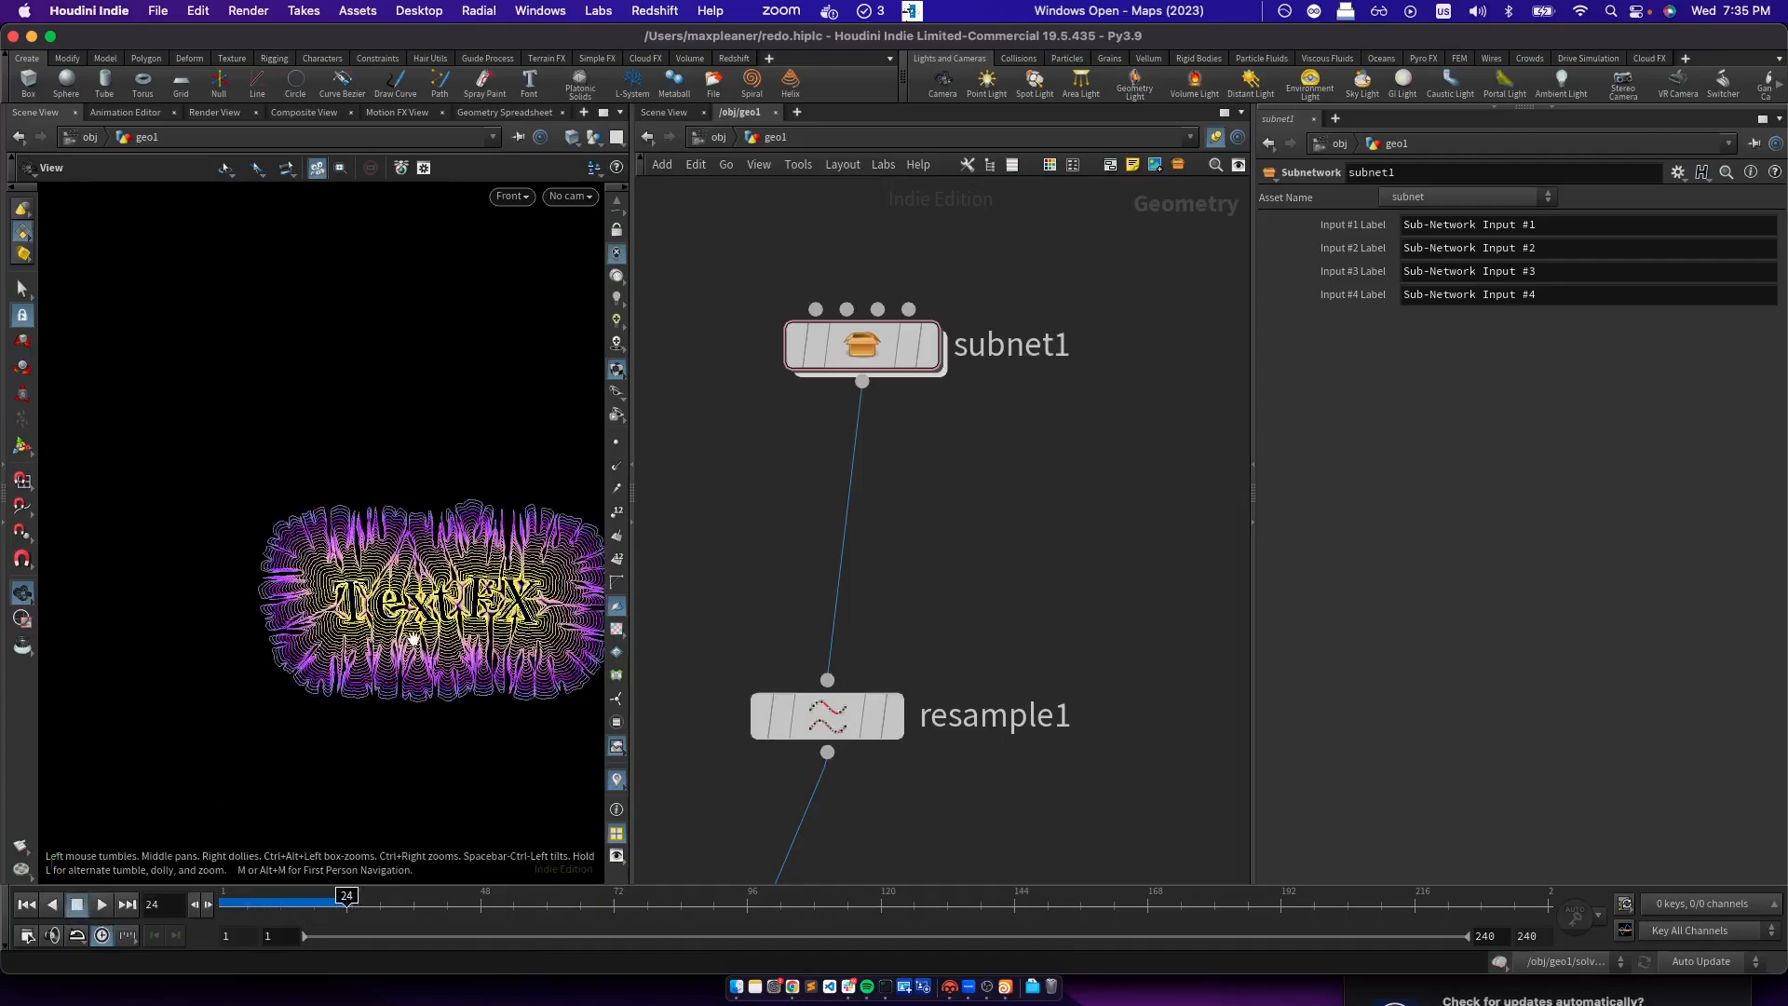
scroll(459, 601, "up", 5)
scroll(405, 574, "down", 1)
middle_click_drag(458, 601, 366, 586)
scroll(366, 586, "down", 1)
Add a Smooth node below solver1, connect solver1's output to it and display its result
middle_click_drag(738, 609, 787, 250)
middle_click_drag(955, 661, 1056, 367)
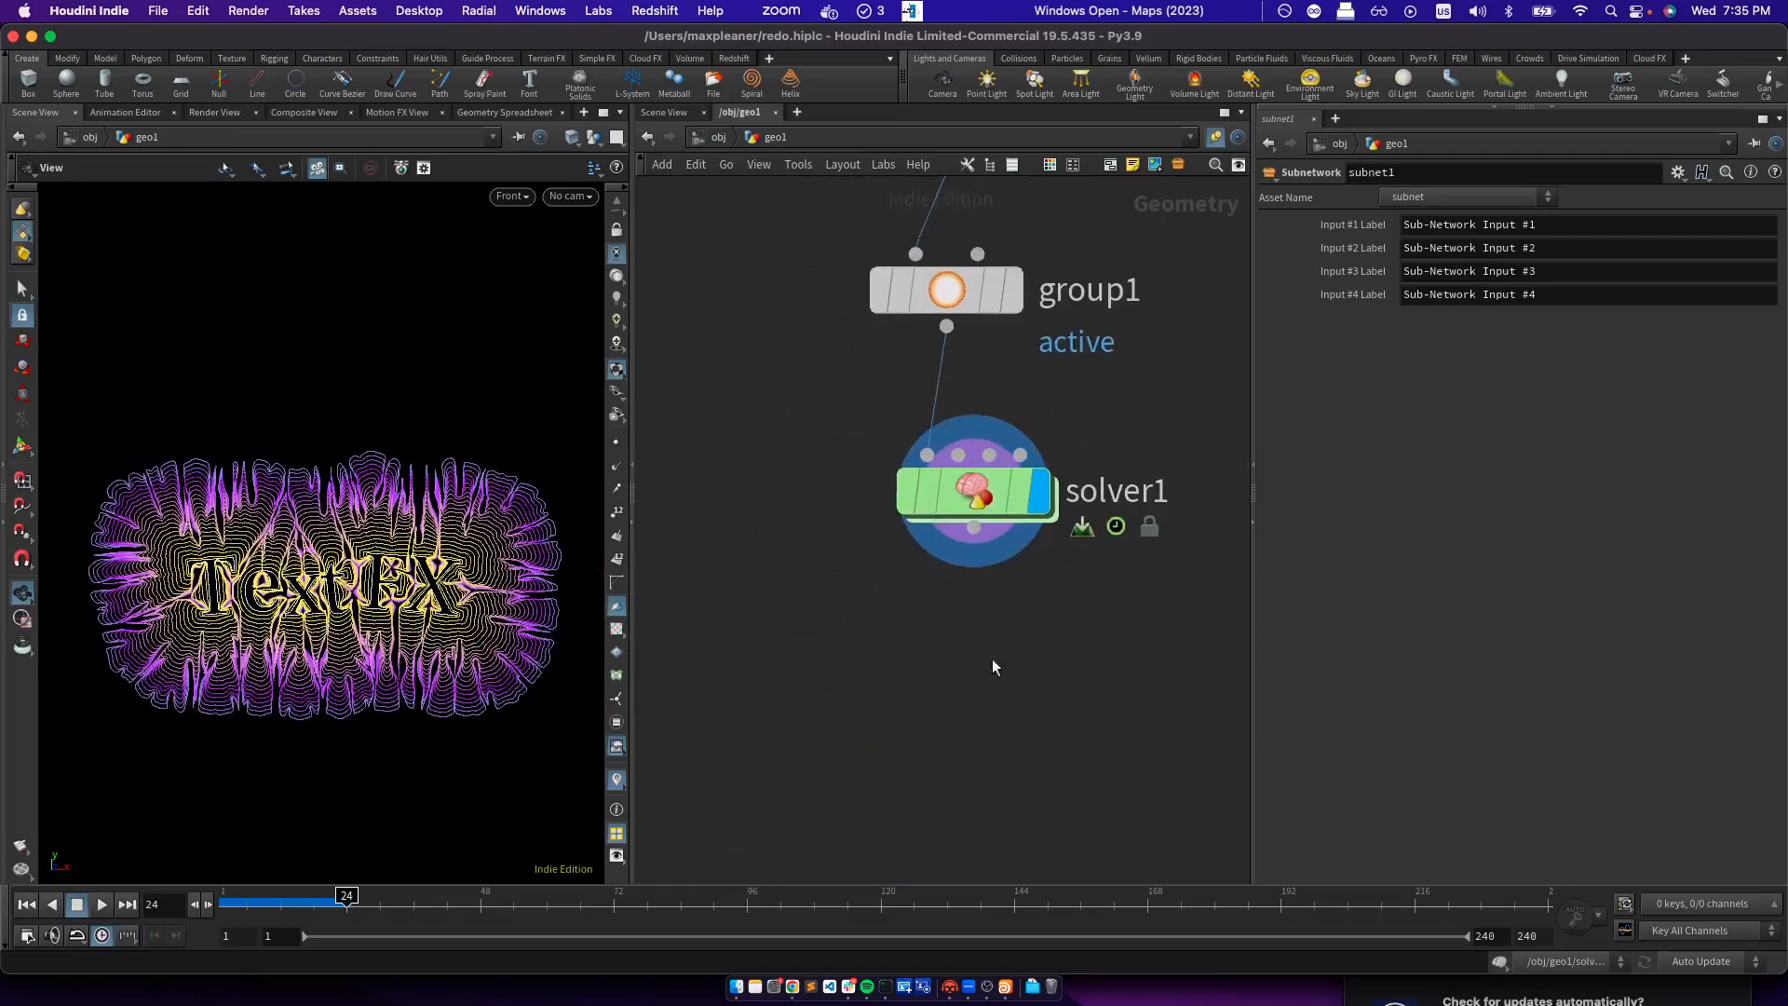
key("Tab")
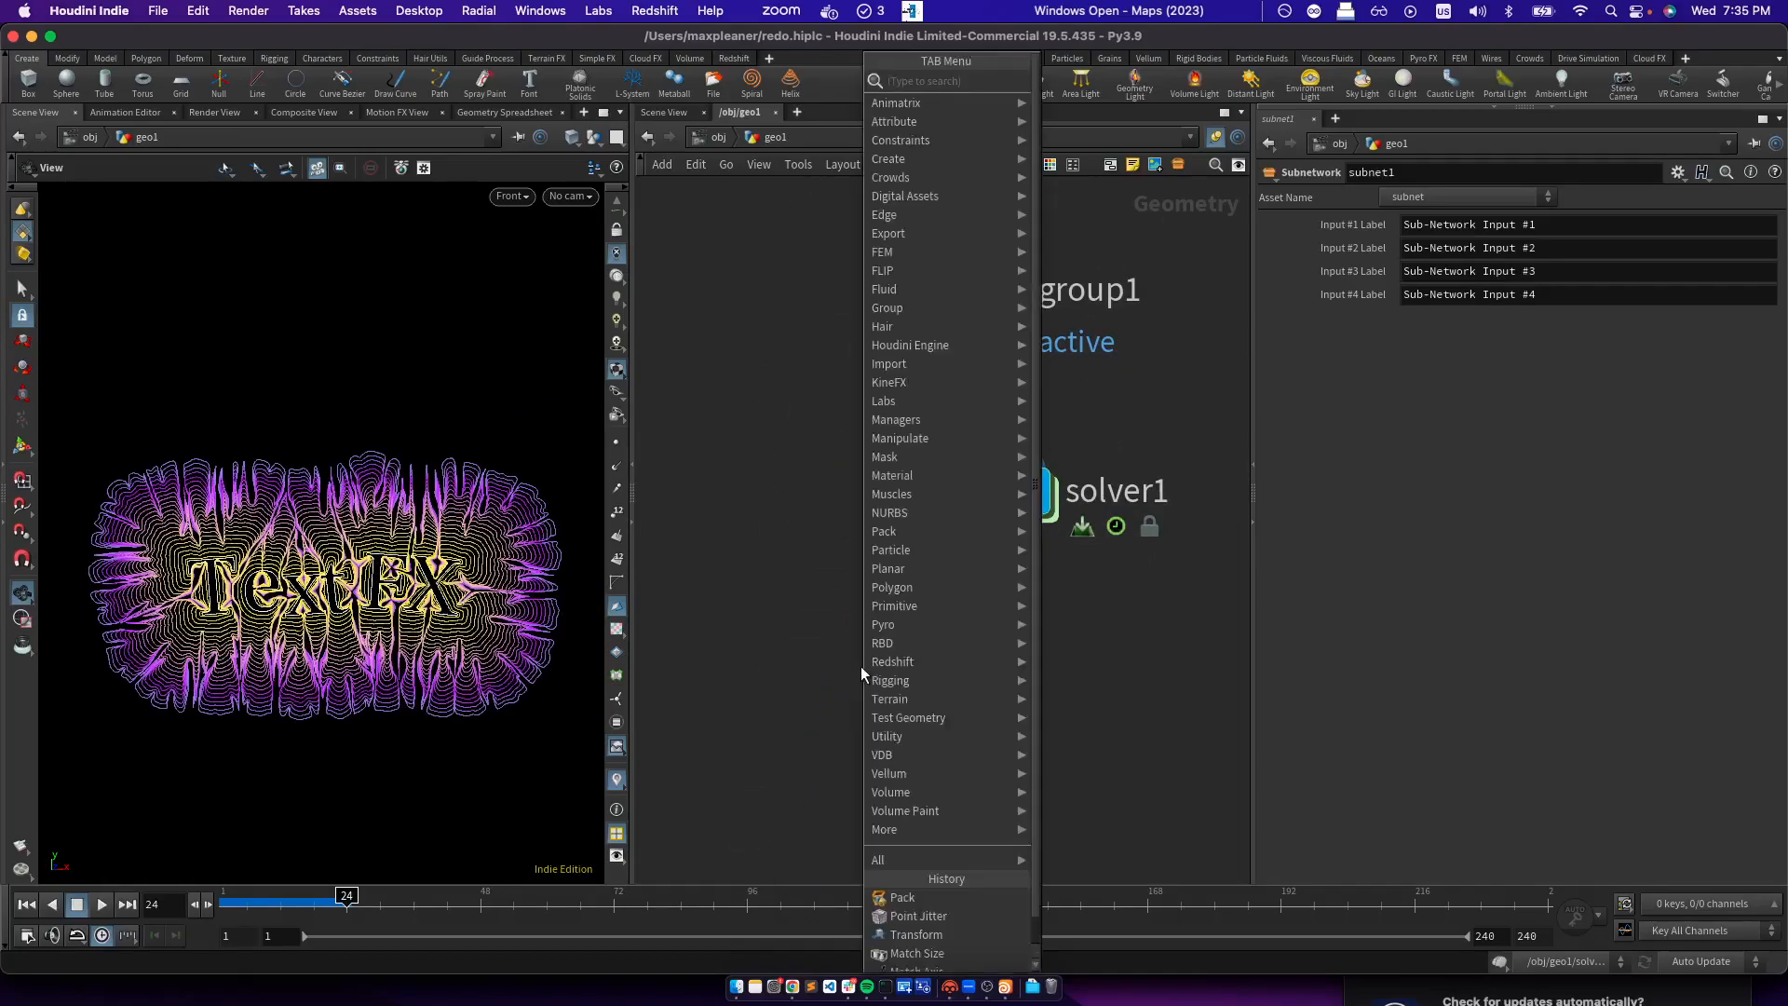
type("smo")
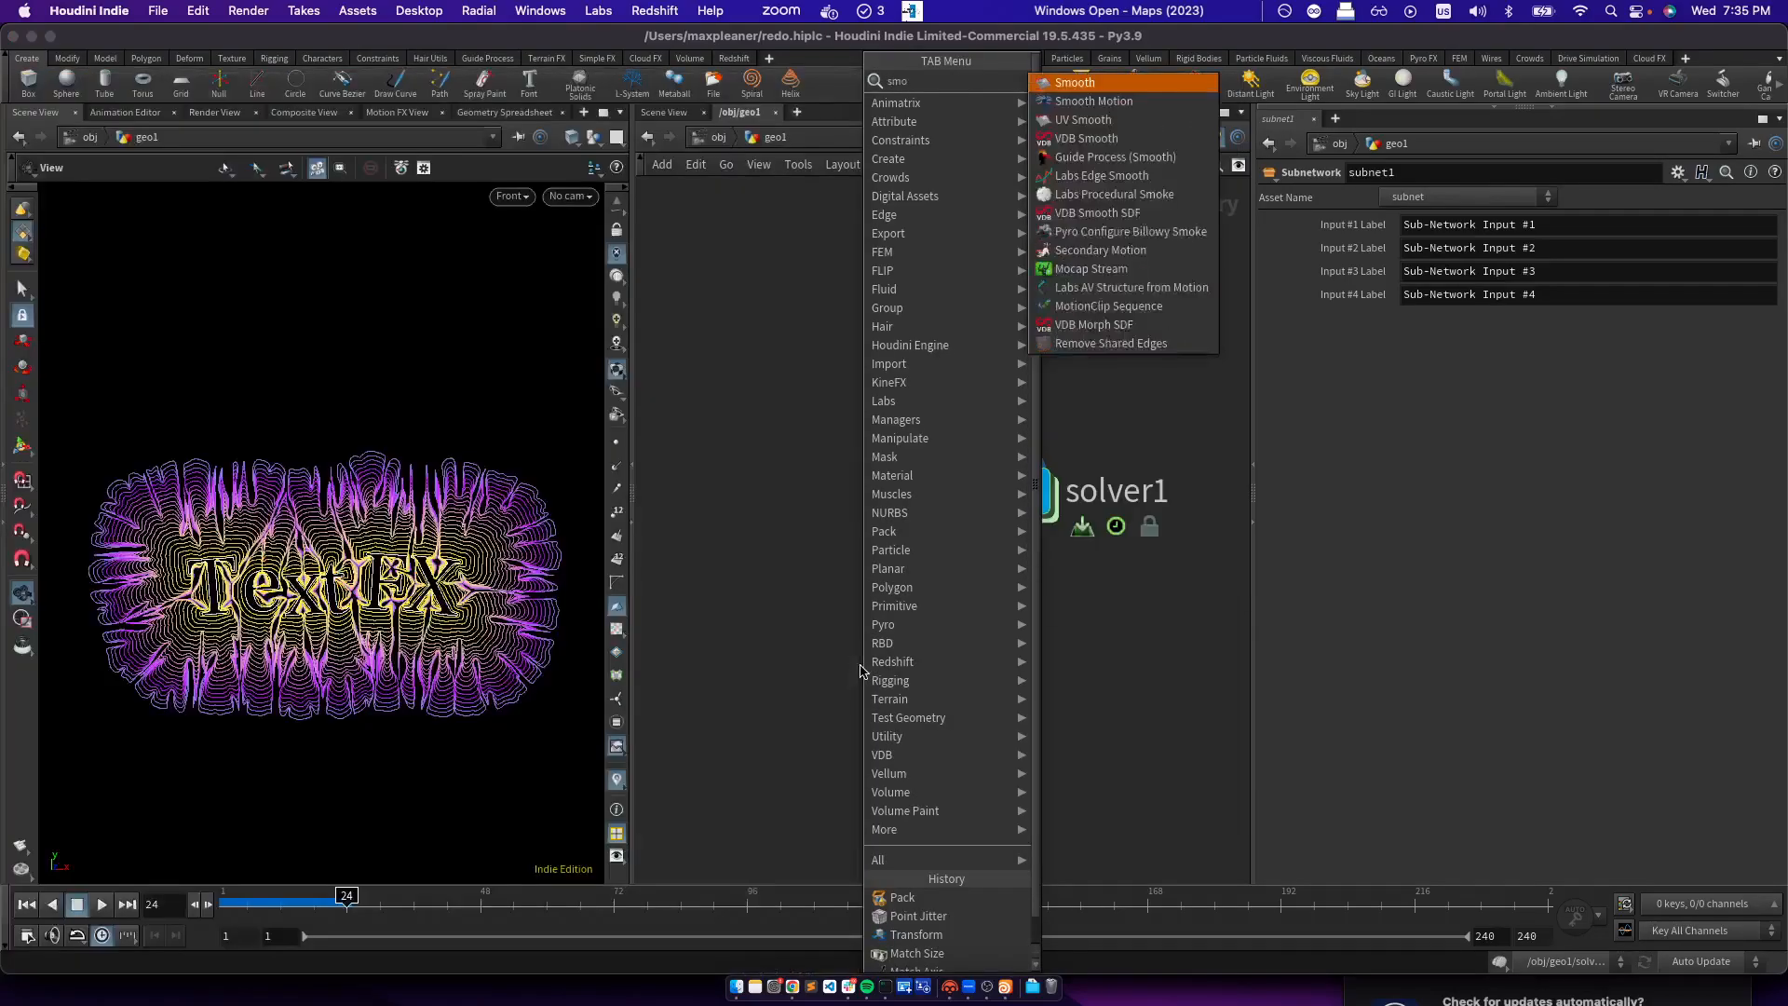
key("Return")
left_click(860, 666)
left_click_drag(973, 527, 862, 631)
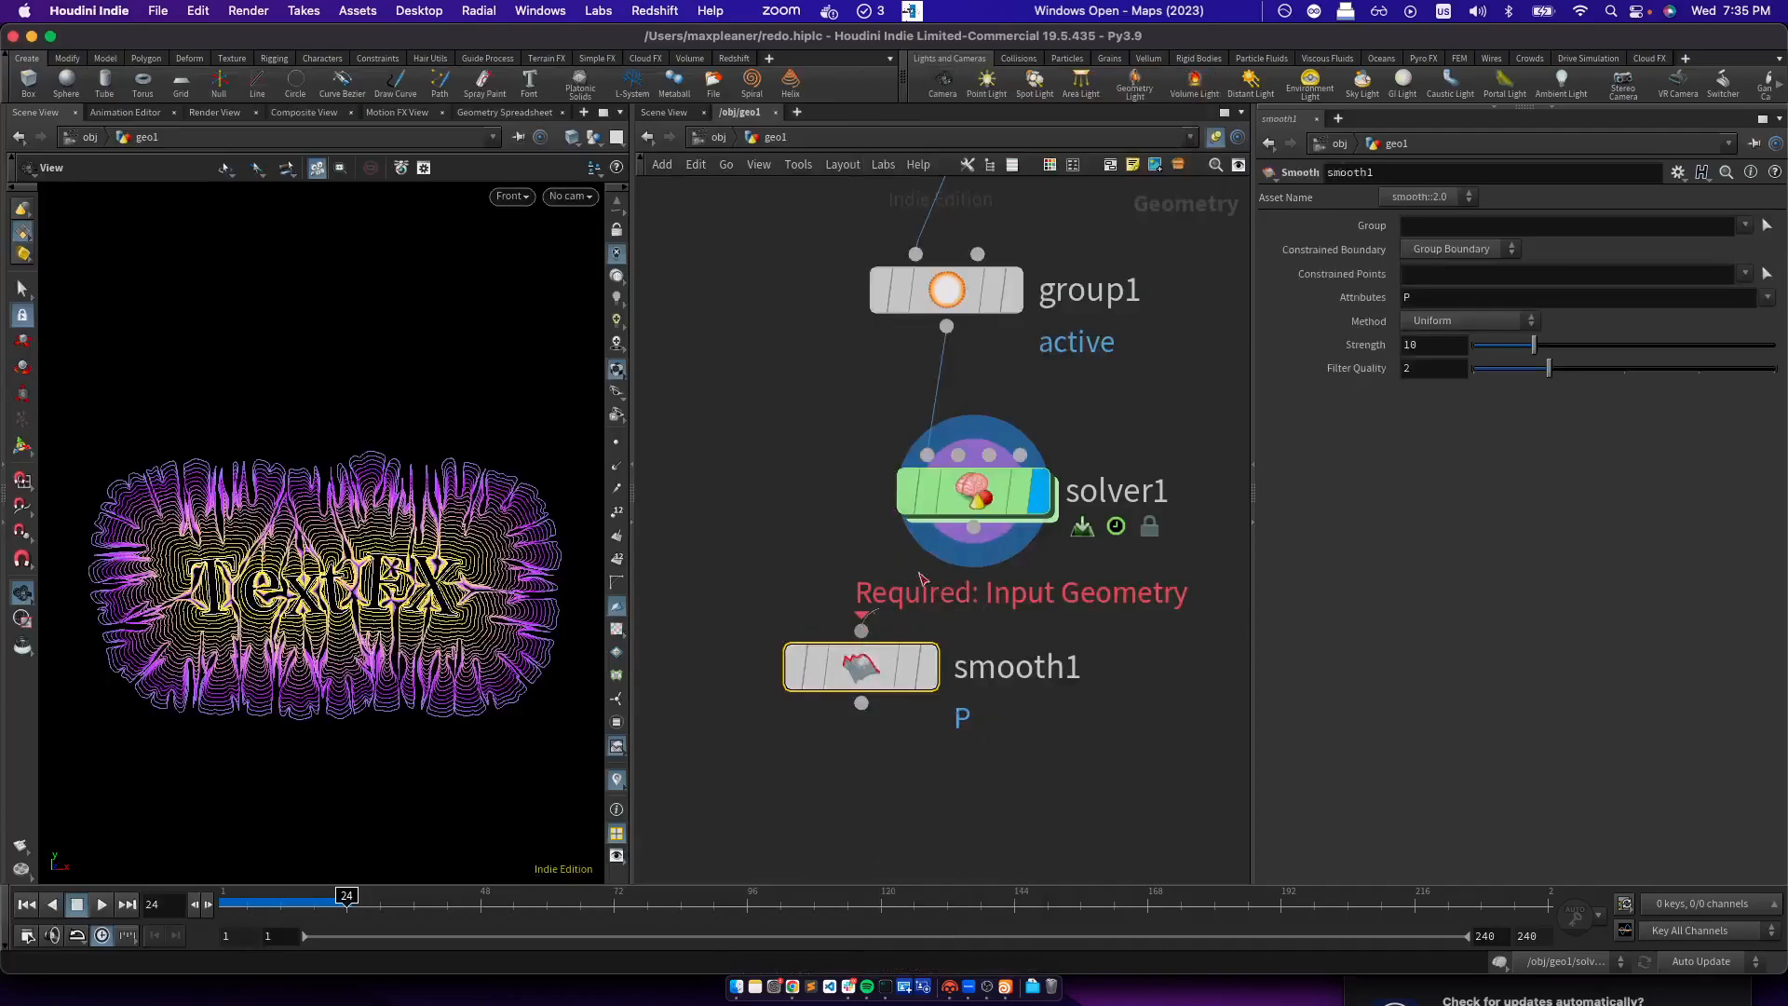
left_click(929, 667)
Try raising smooth1's Strength as far as 1860, comparing the displayed results of solver1 and smooth1
left_click_drag(1550, 344, 1774, 345)
middle_click_drag(1419, 345, 1644, 282)
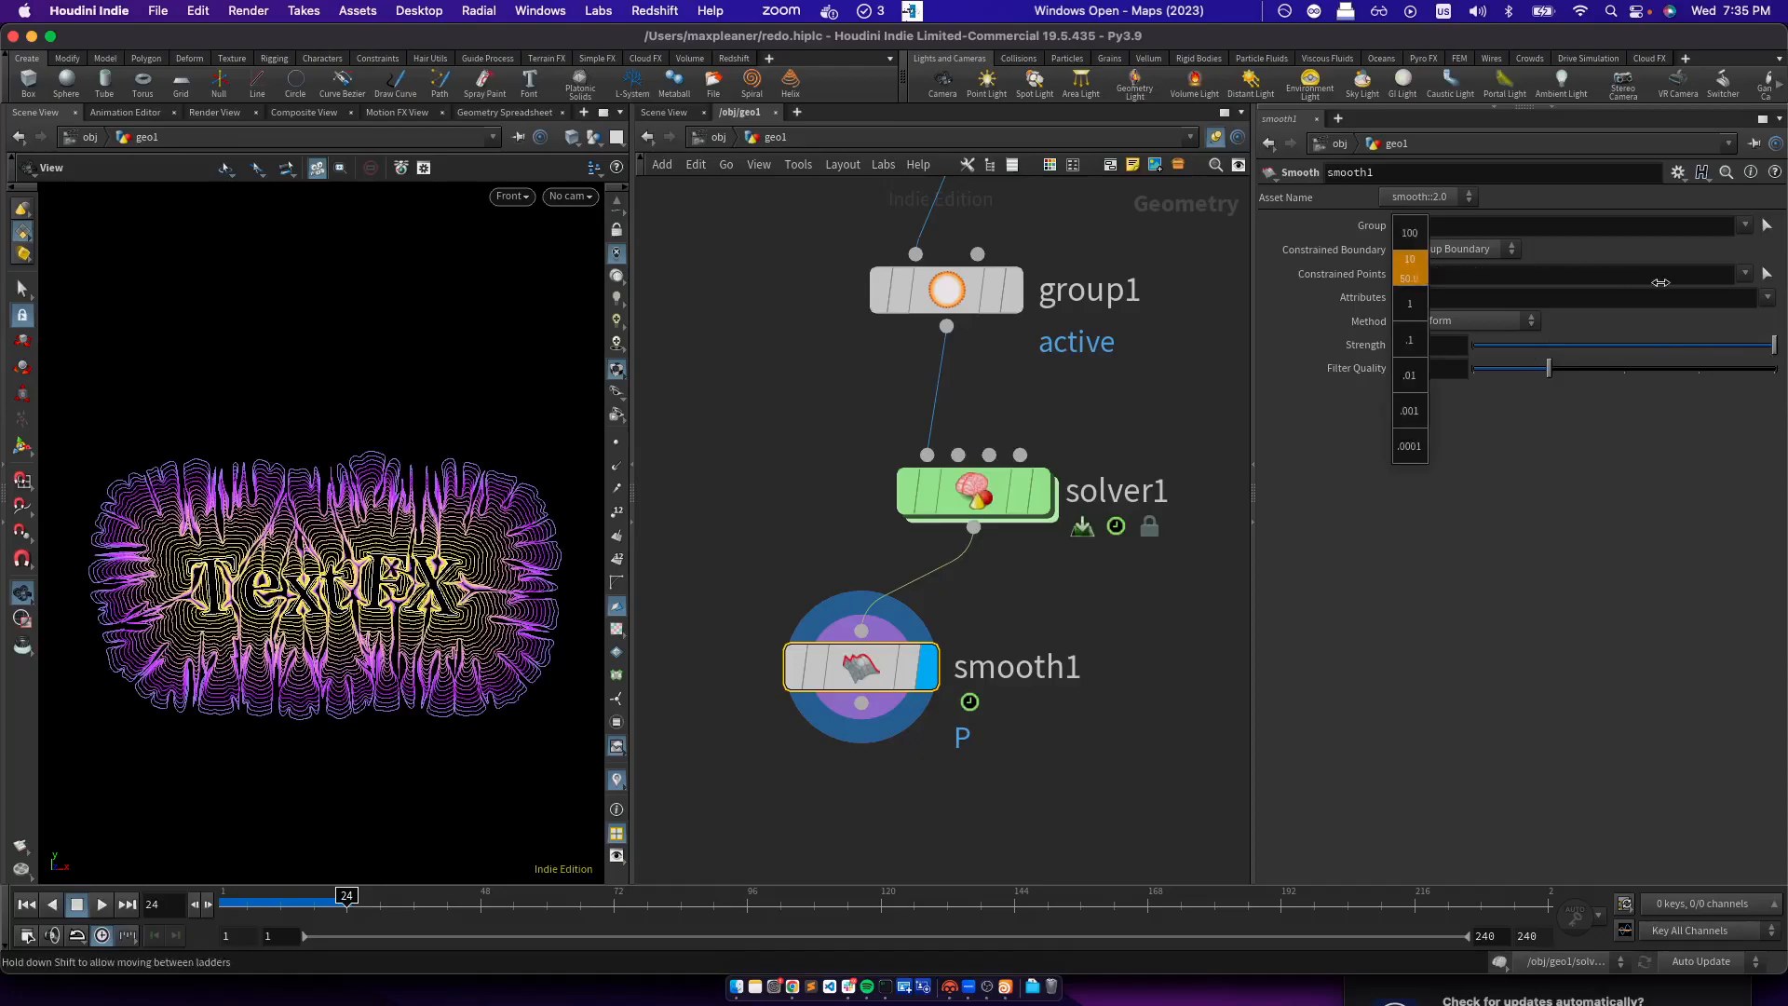
middle_click_drag(608, 643, 1316, 372)
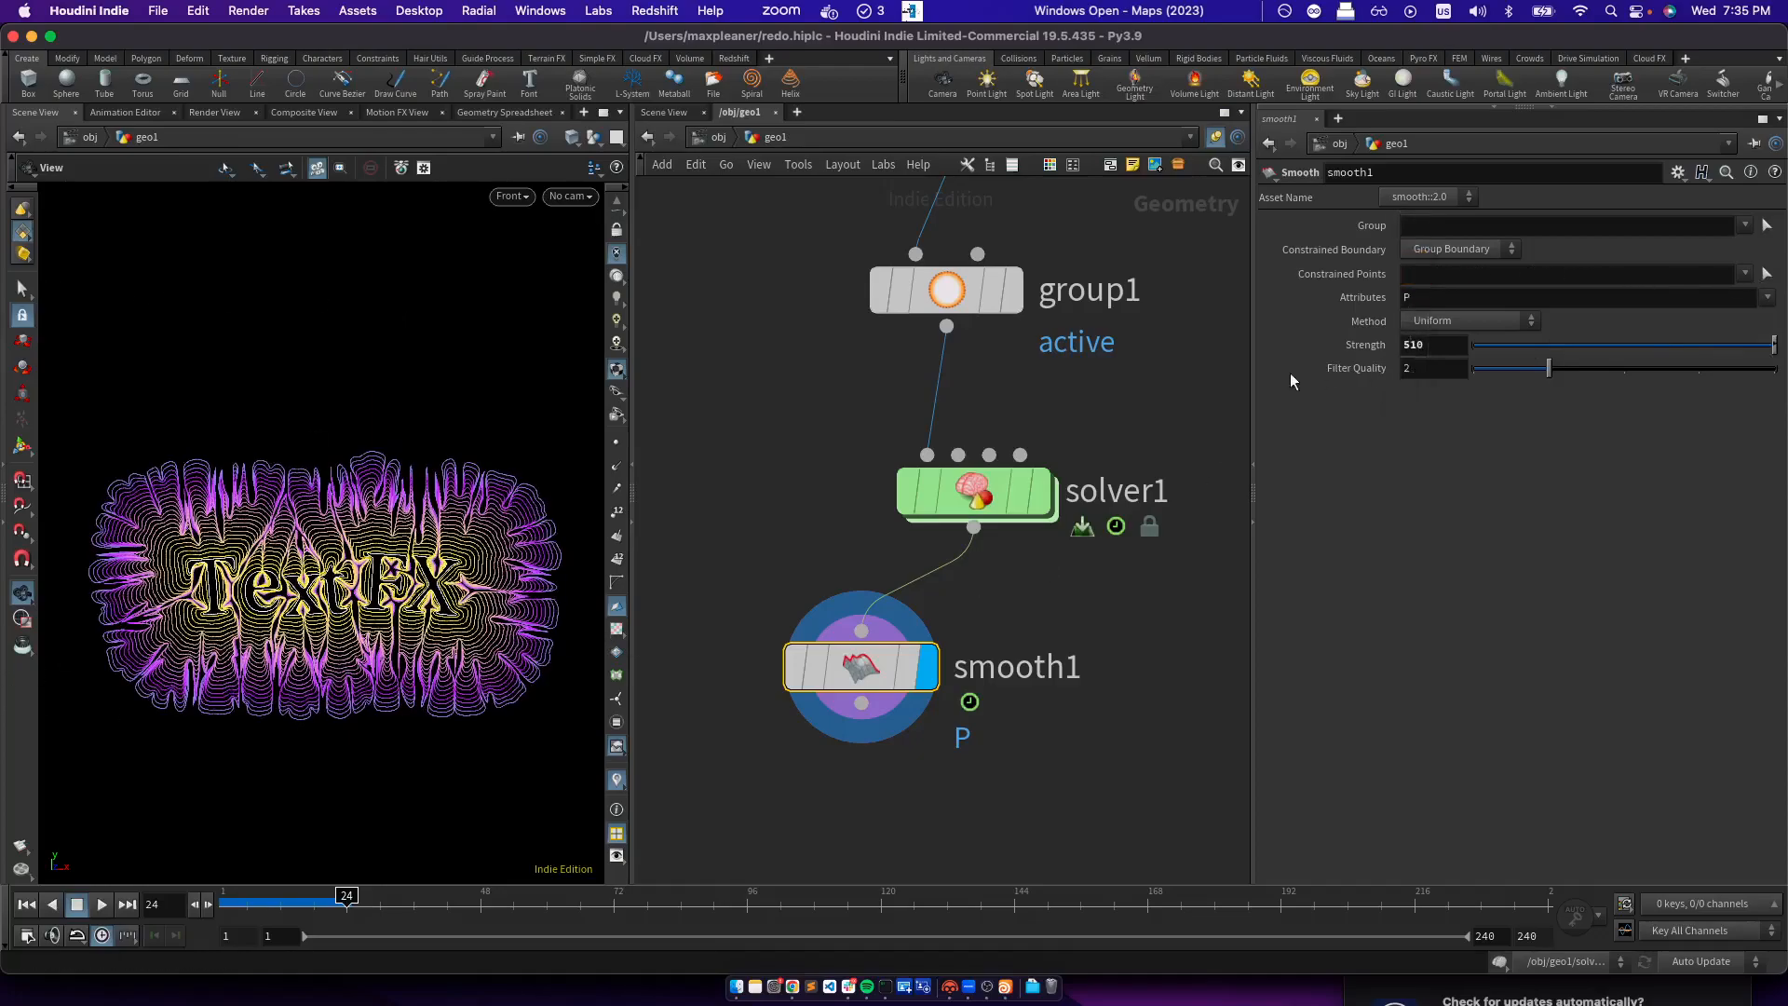
left_click(1043, 493)
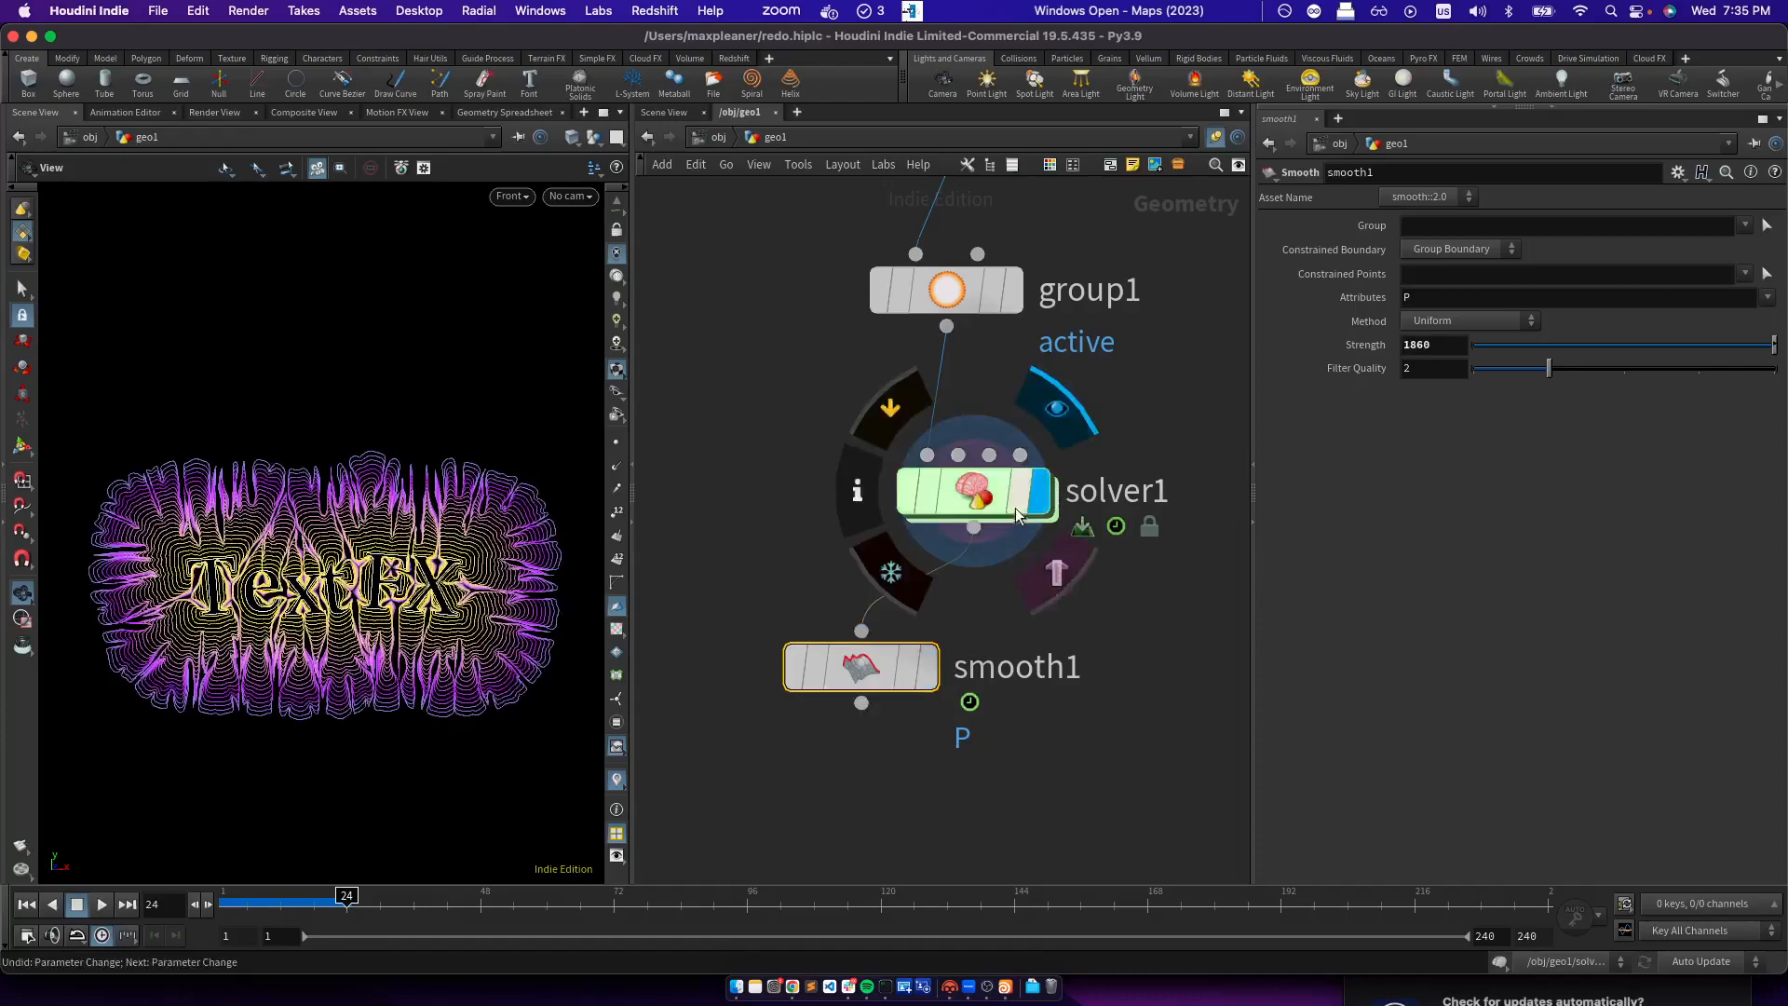
left_click(930, 669)
Replay the solver from the first frame with smooth1 displayed and stop at frame 27
left_click(26, 904)
key("Up")
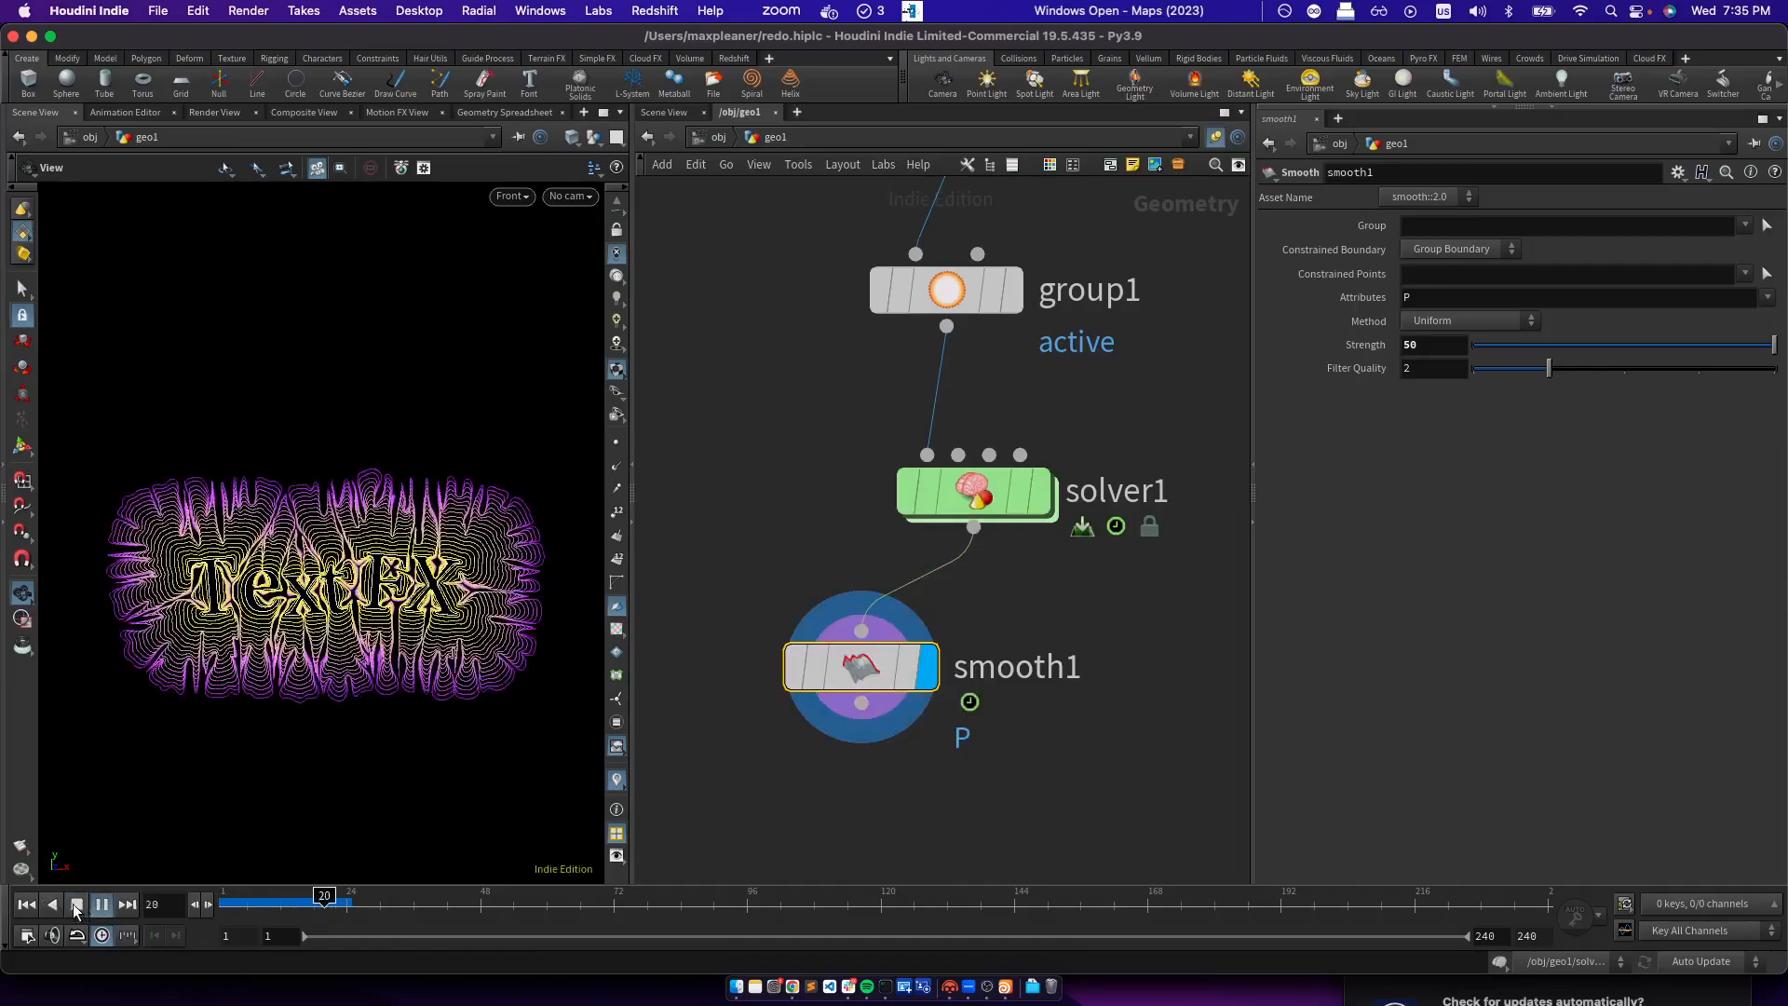
left_click(76, 904)
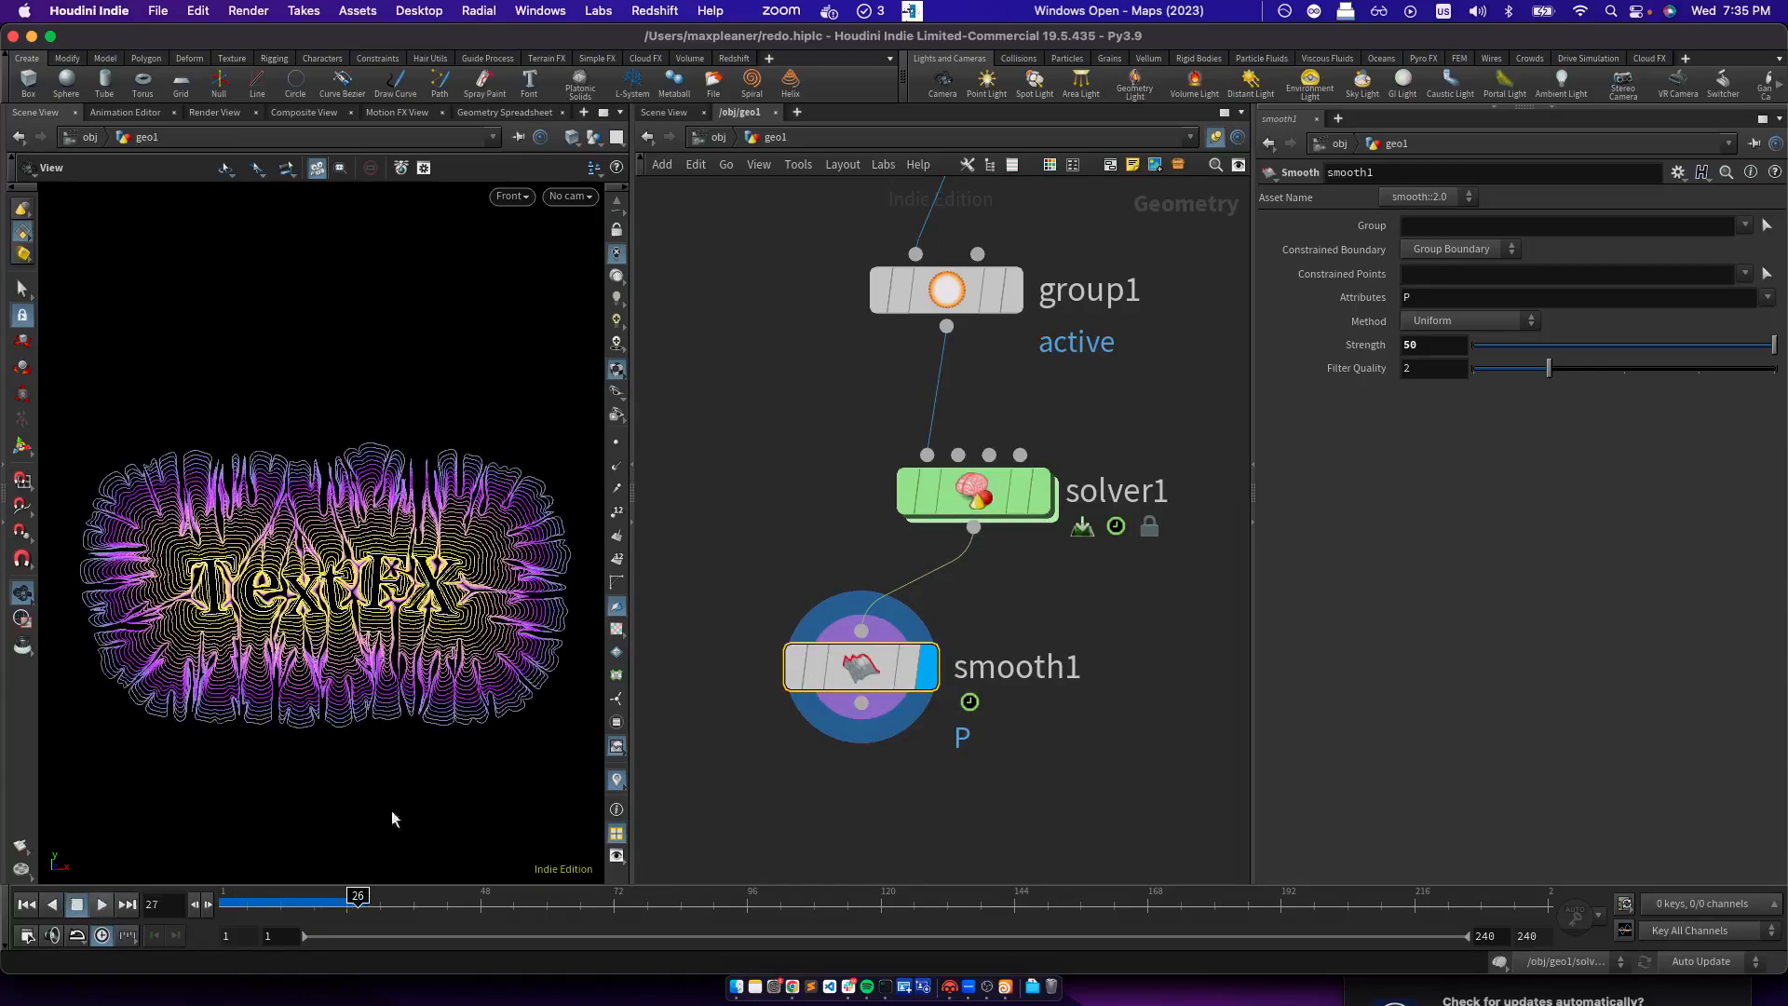
Set smooth1's Filter Quality to 1
left_click(1494, 365)
left_click(1527, 366)
left_click(1483, 367)
left_click(1479, 371)
Try smooth1 Strength values up to 850, and reduce the Strength to 300
middle_click(1432, 344)
middle_click_drag(1432, 345, 1574, 272)
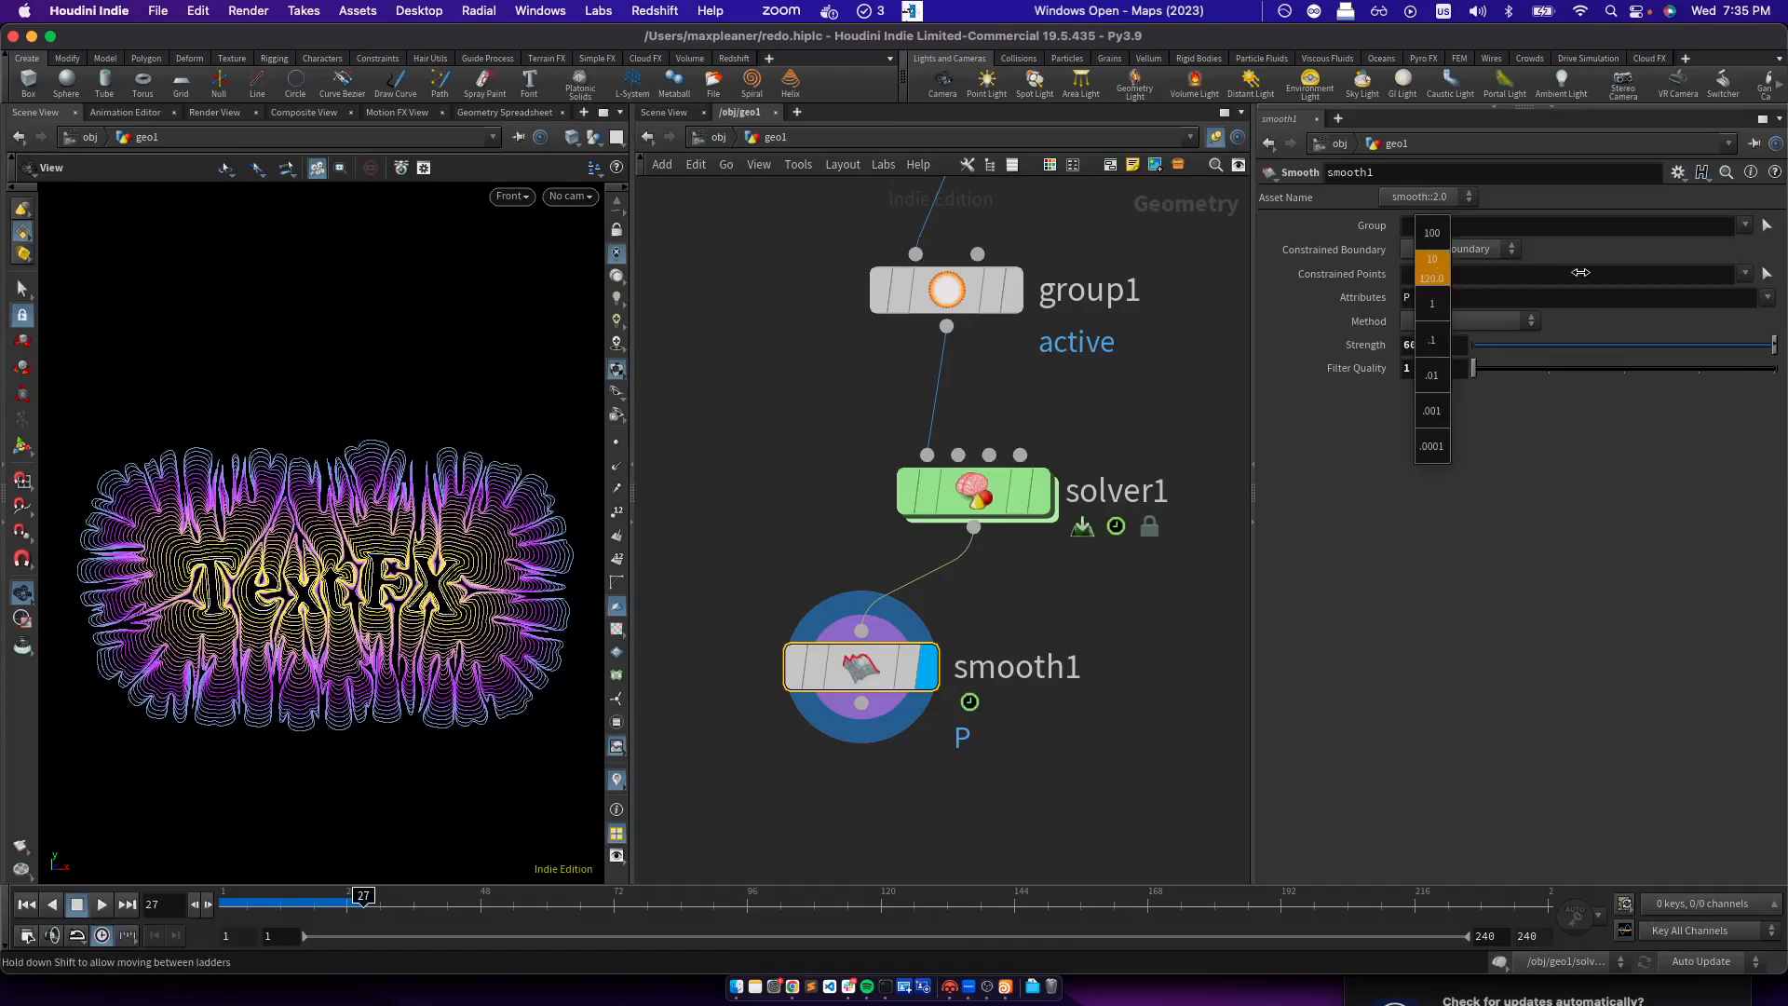
middle_click_drag(1722, 279, 1779, 285)
middle_click_drag(3, 341, 307, 359)
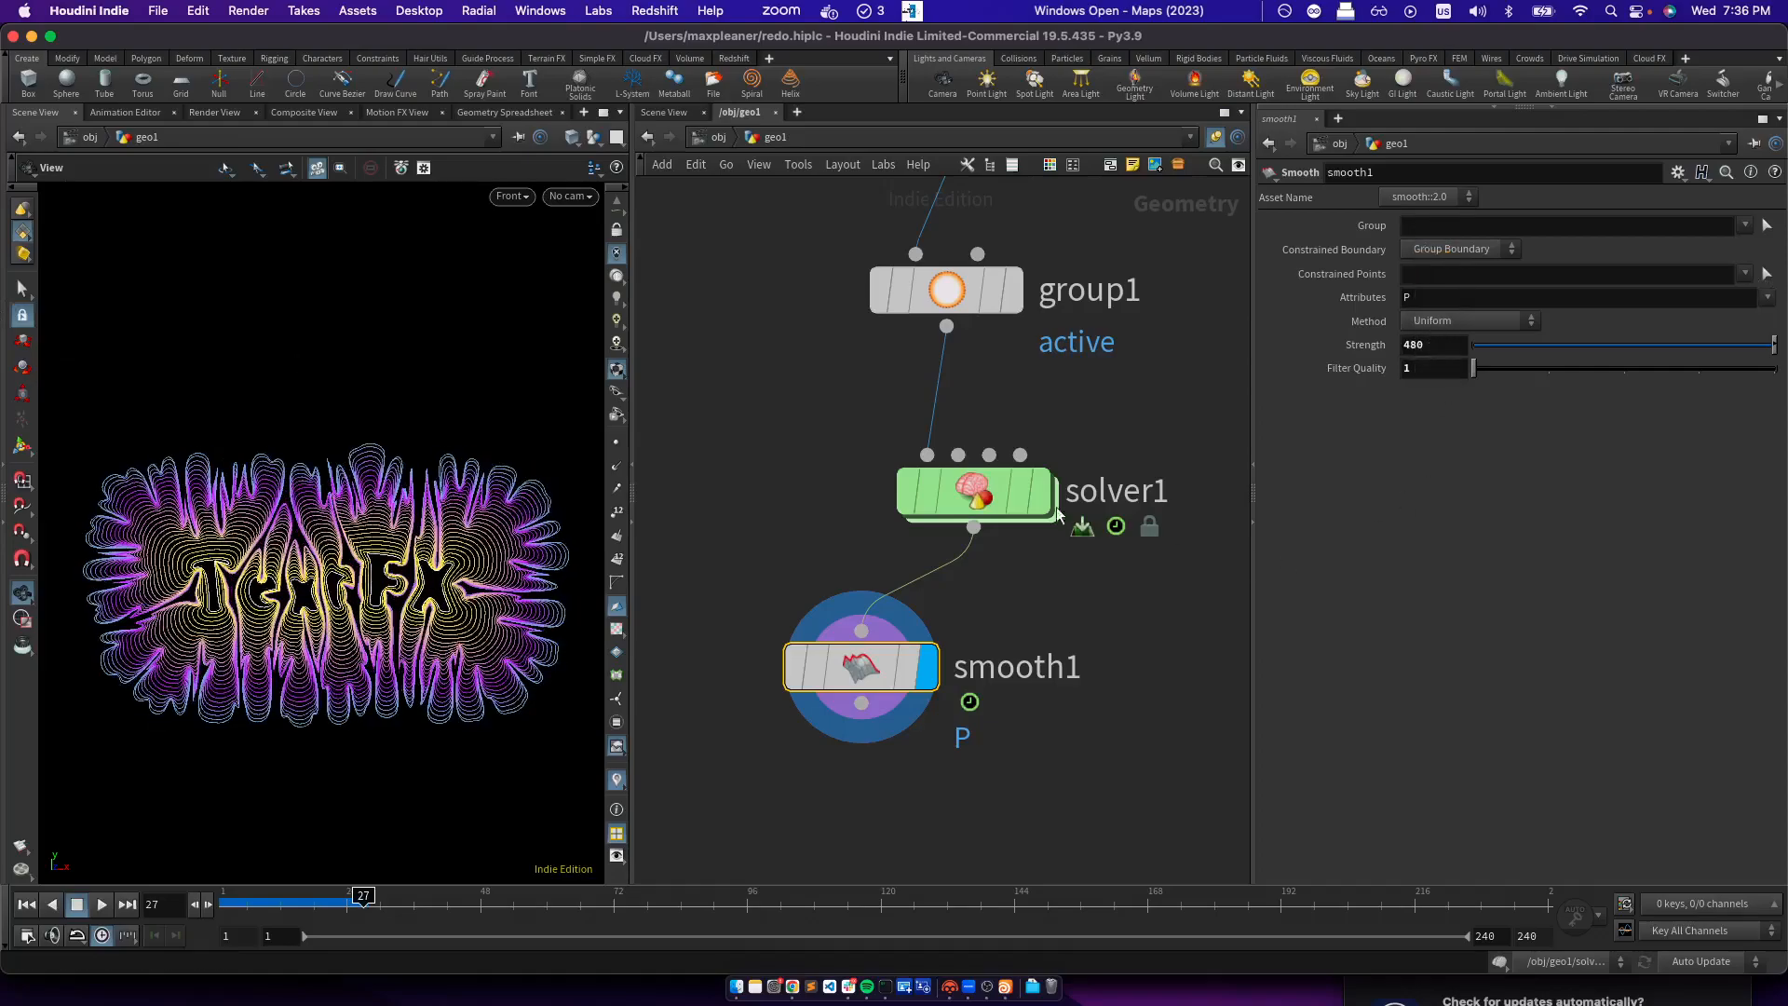
left_click(1441, 344)
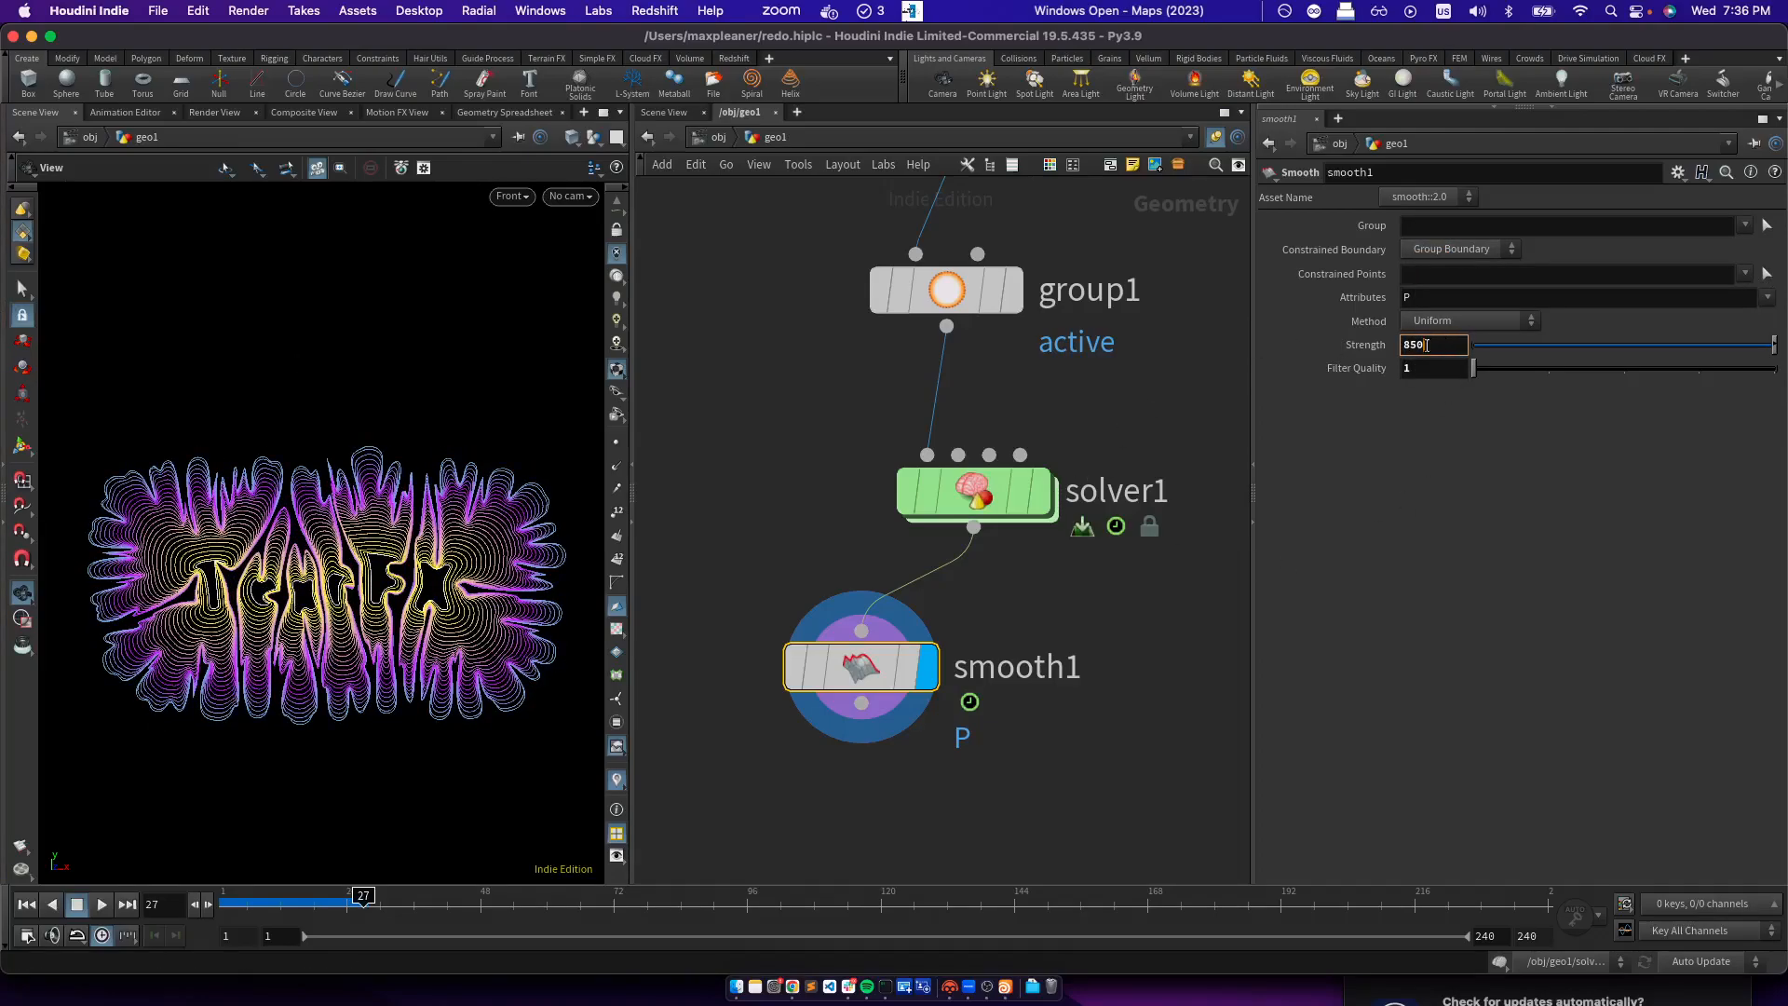
type("300")
key("Return")
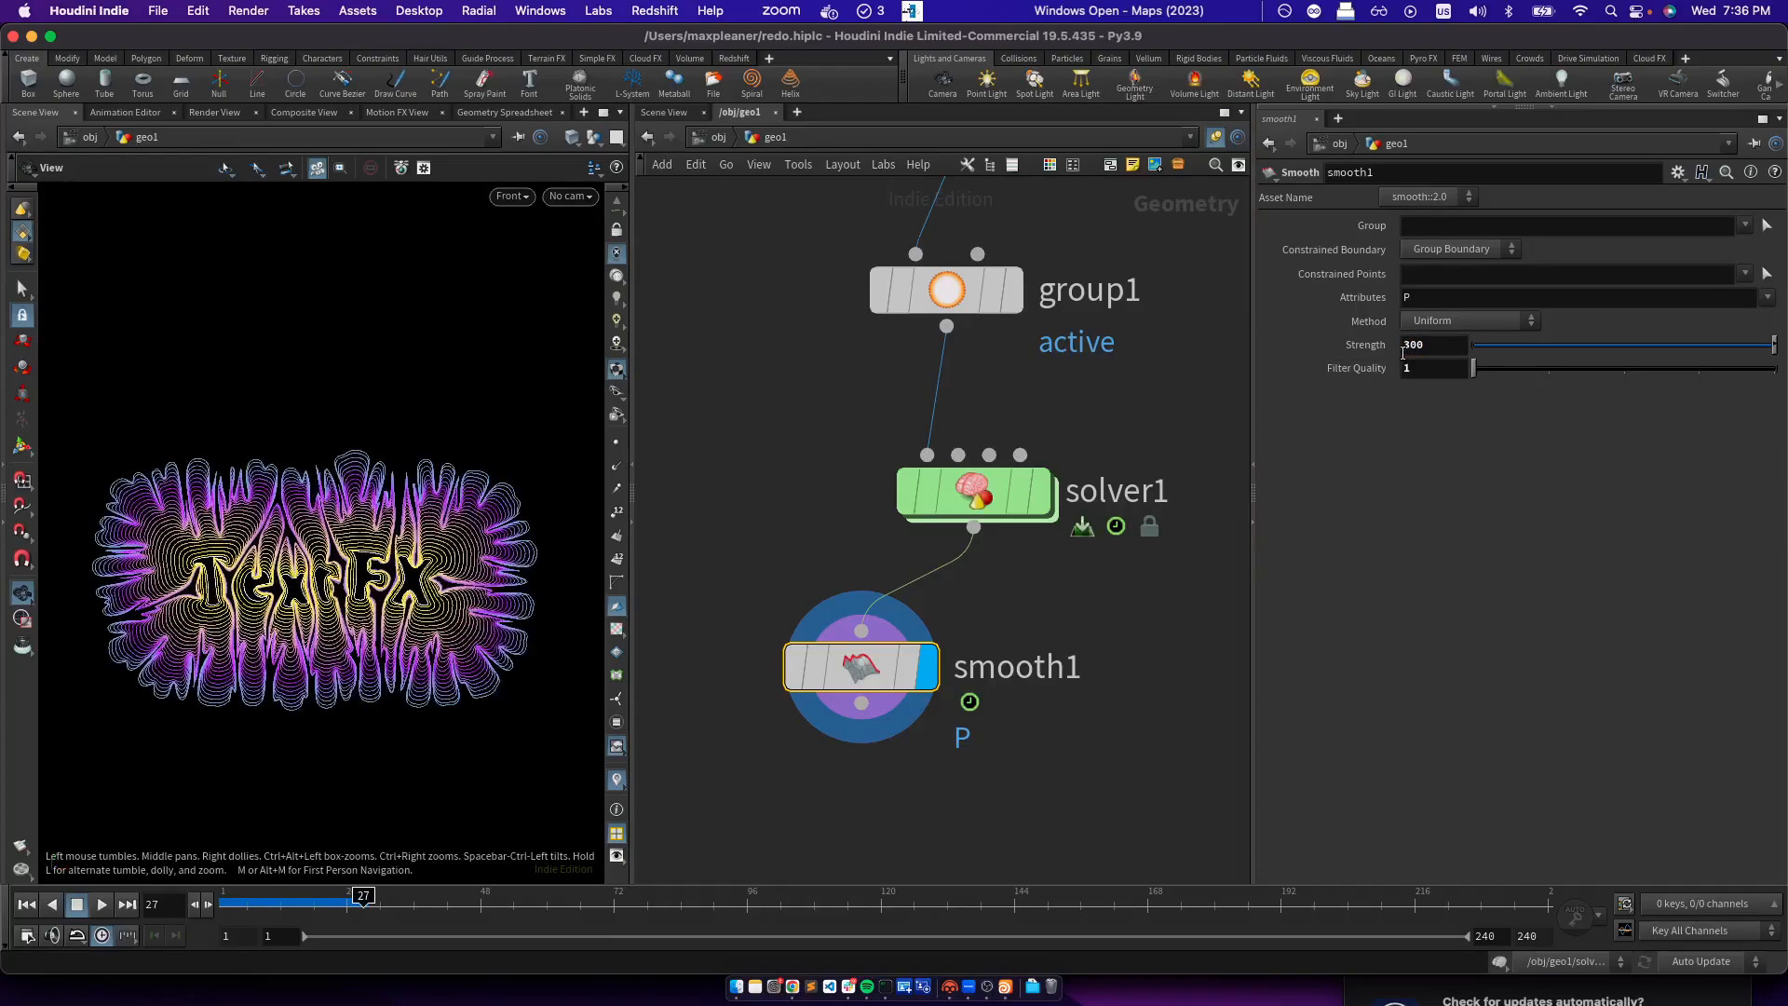
Set smooth1's Strength to 100 and save the scene file
type("100")
key("Return")
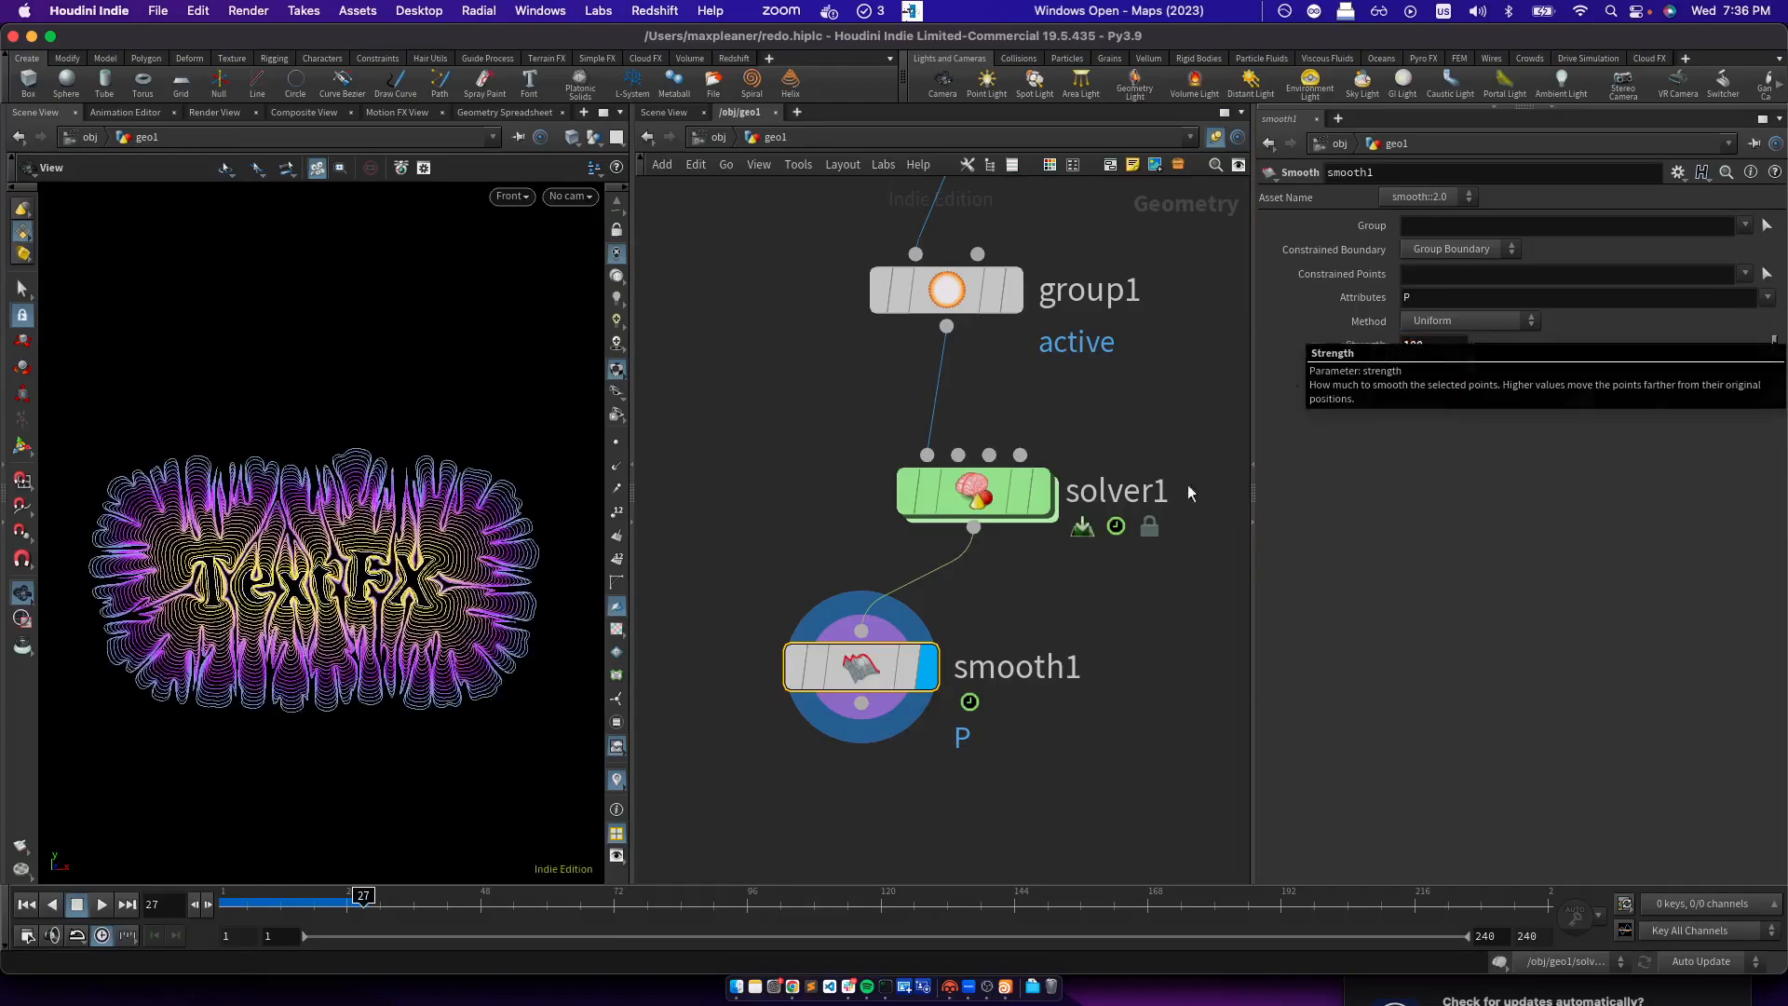
key("ctrl+s")
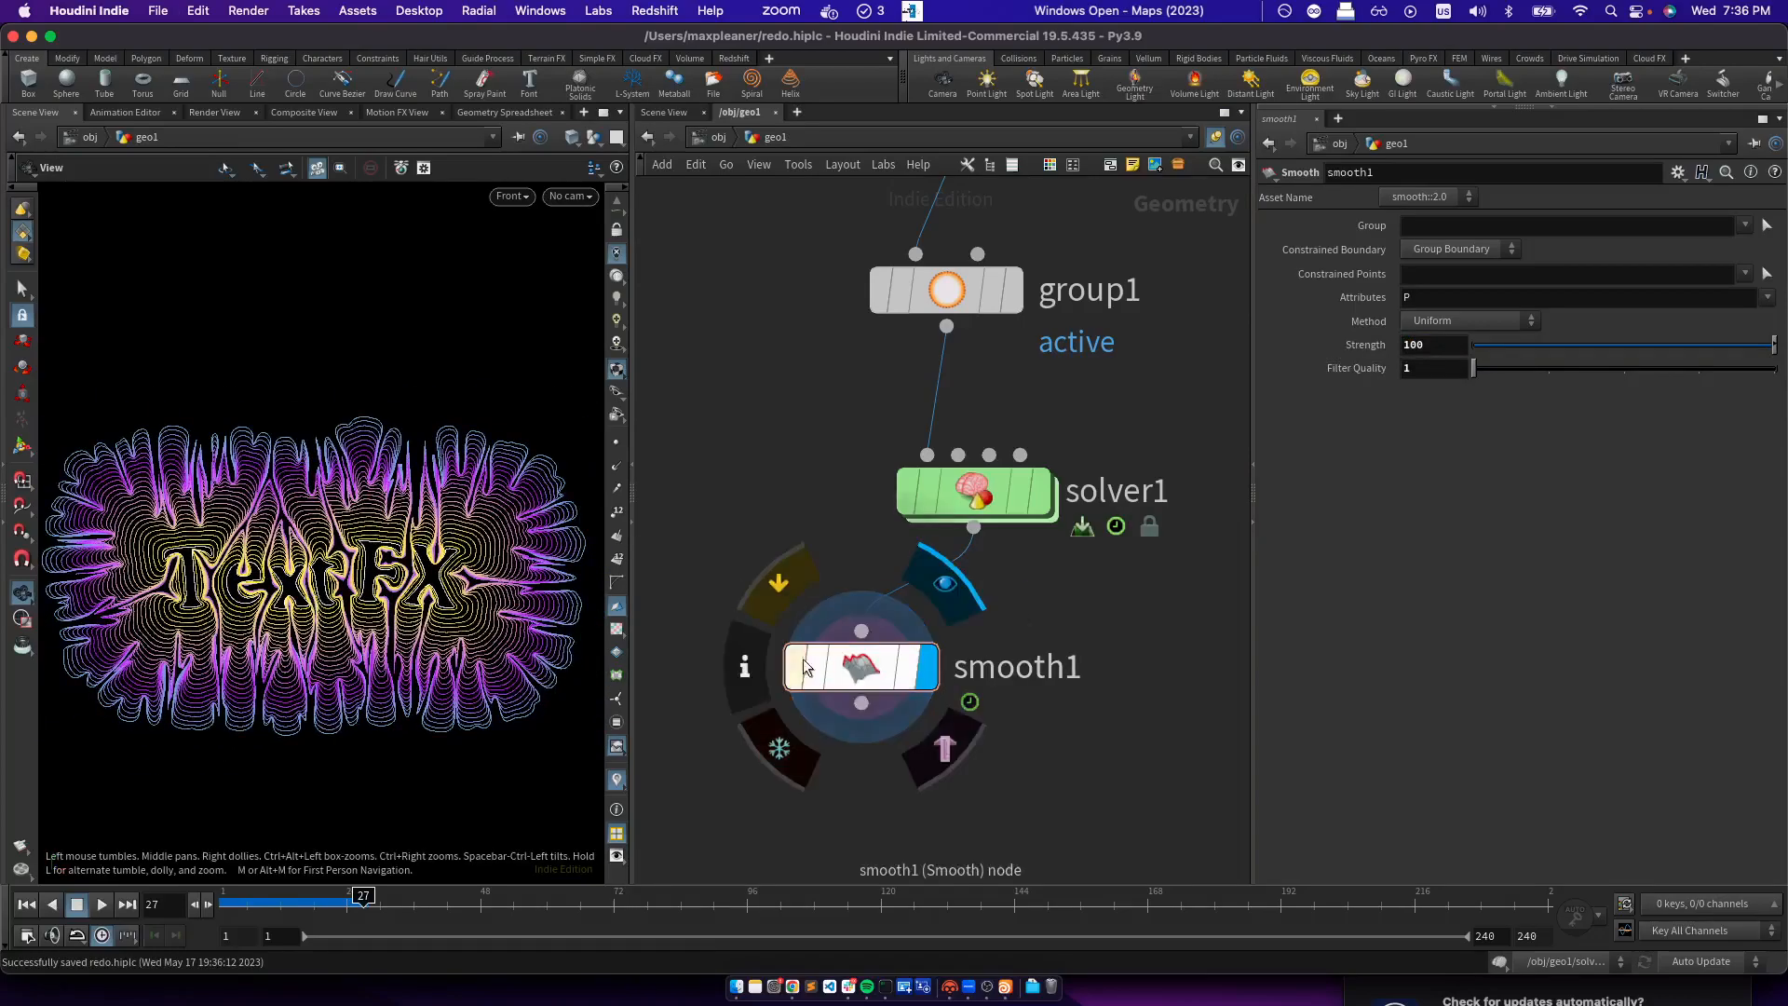
Switch smooth1's bypass on and off to compare smoothed and unsmoothed contour lines, both overall and up close
left_click(785, 590)
left_click(779, 580)
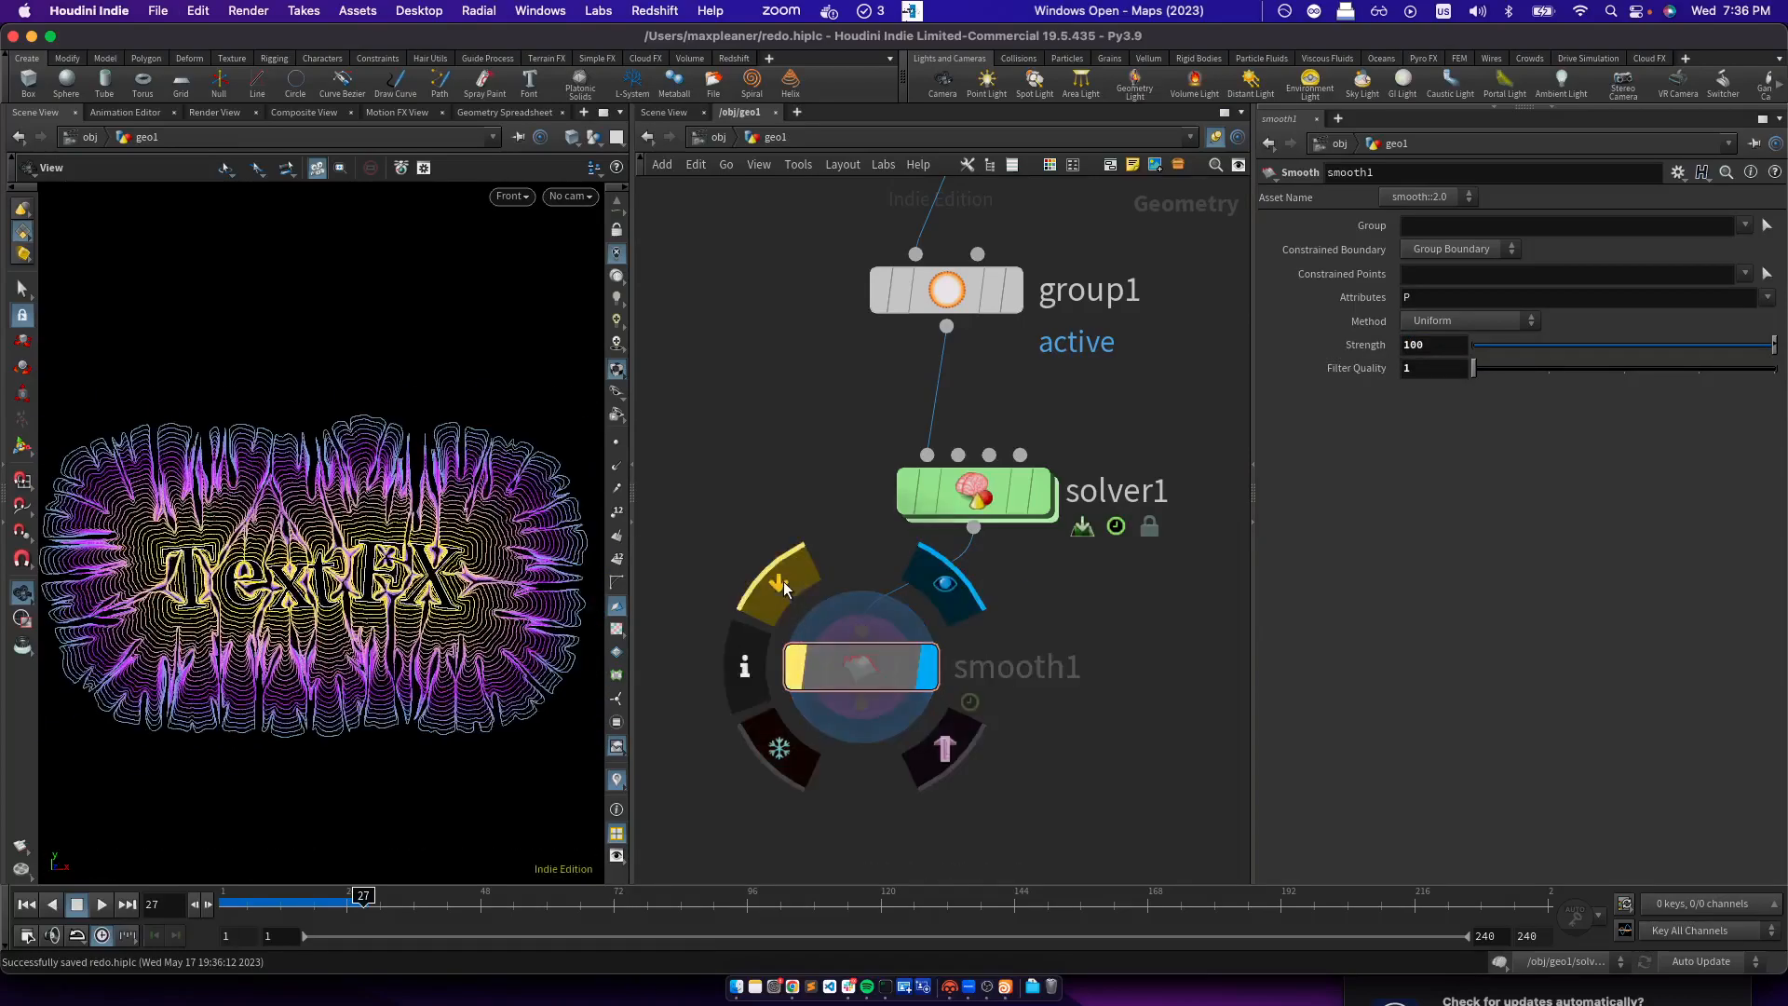
left_click(779, 590)
left_click(779, 591)
left_click(780, 594)
left_click(780, 594)
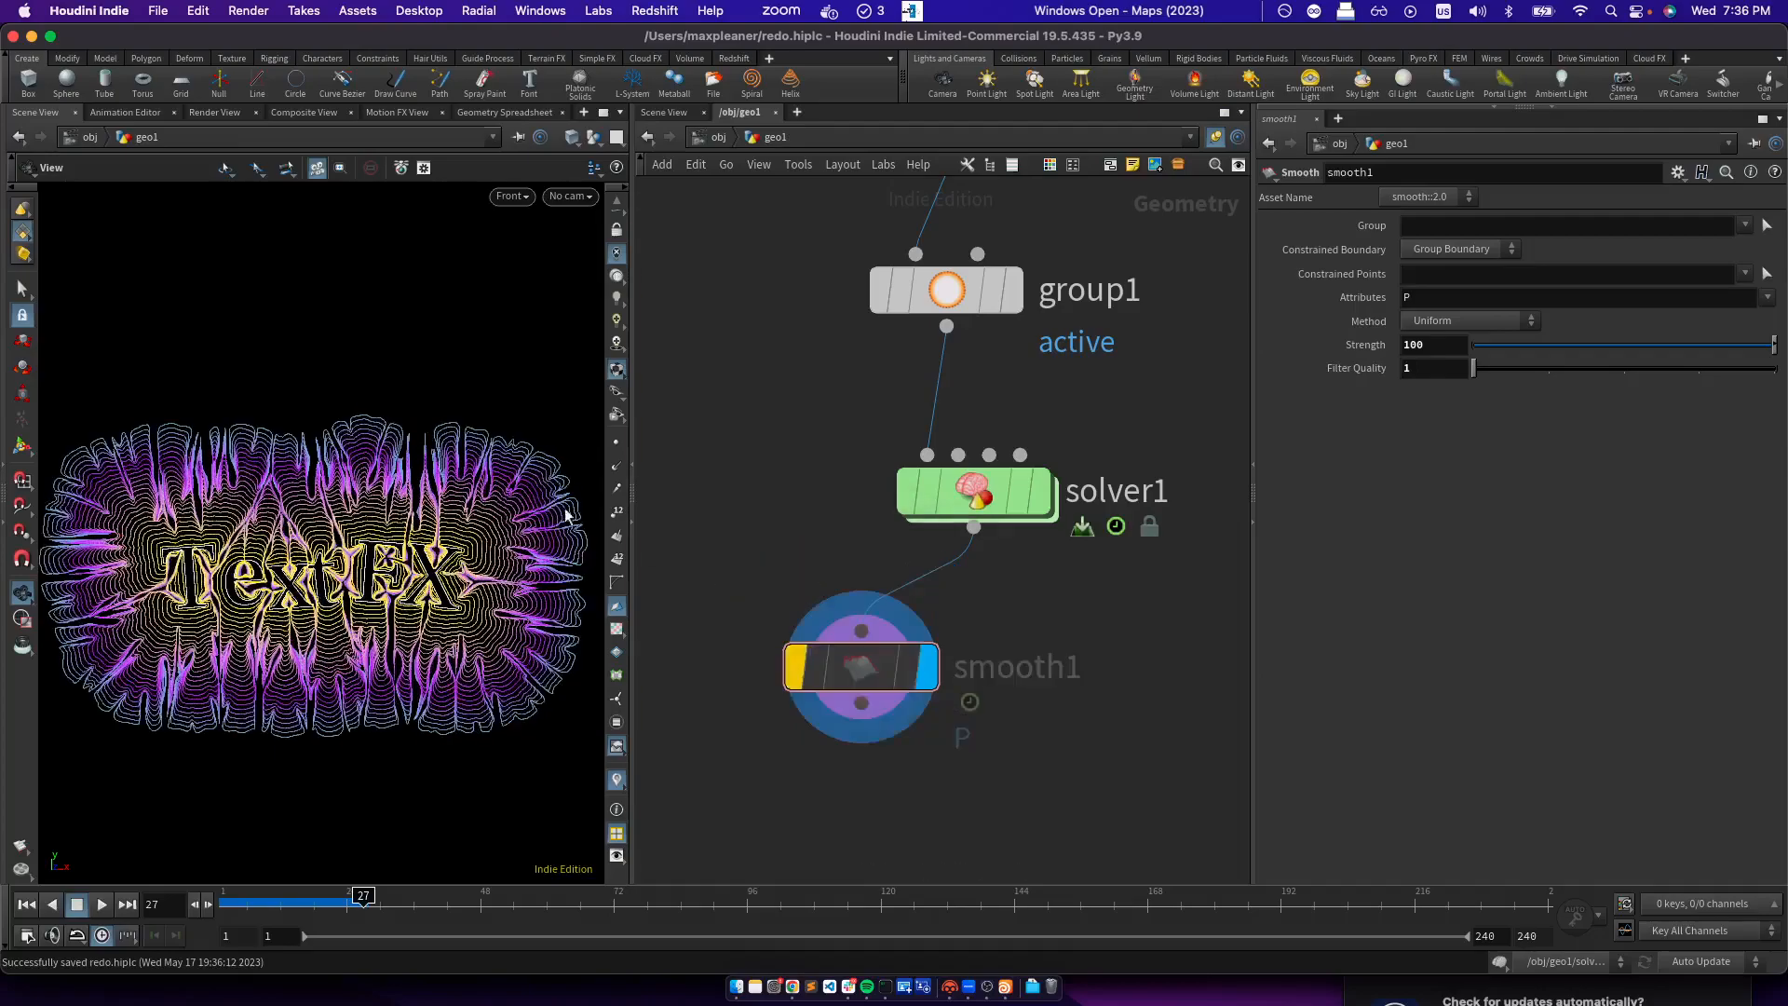
scroll(203, 494, "up", 10)
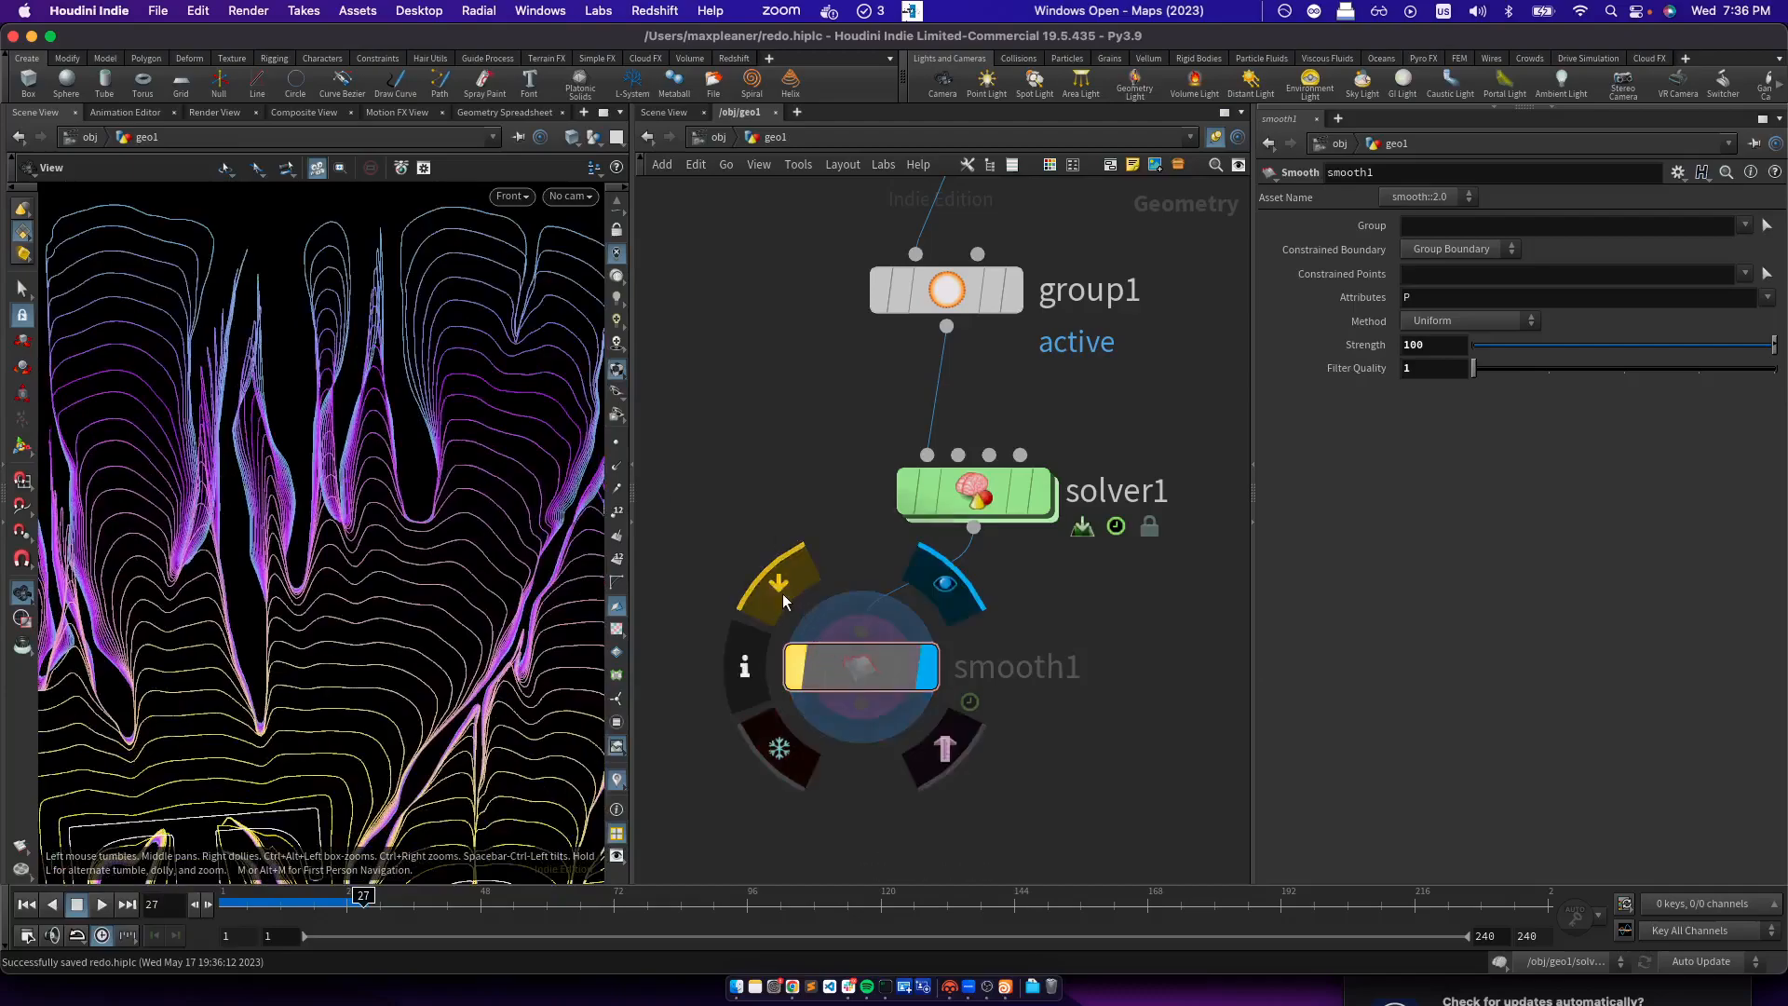
left_click(782, 594)
scroll(270, 503, "down", 10)
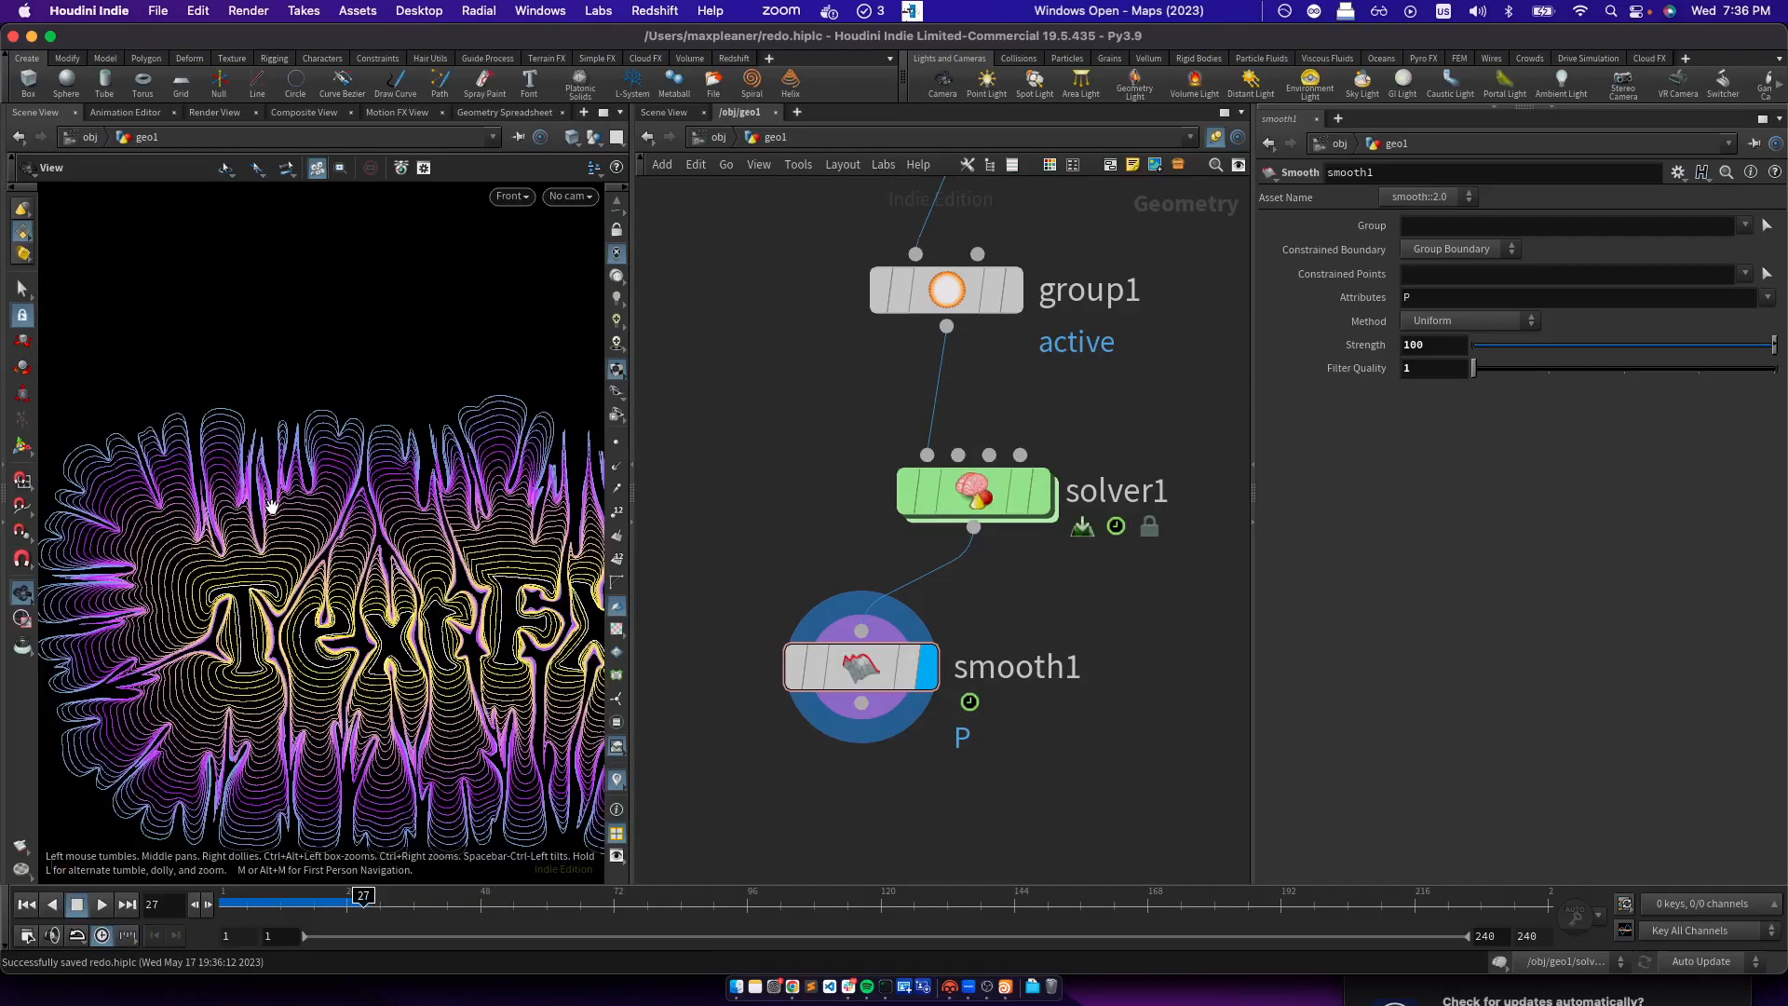
middle_click_drag(303, 543, 330, 575)
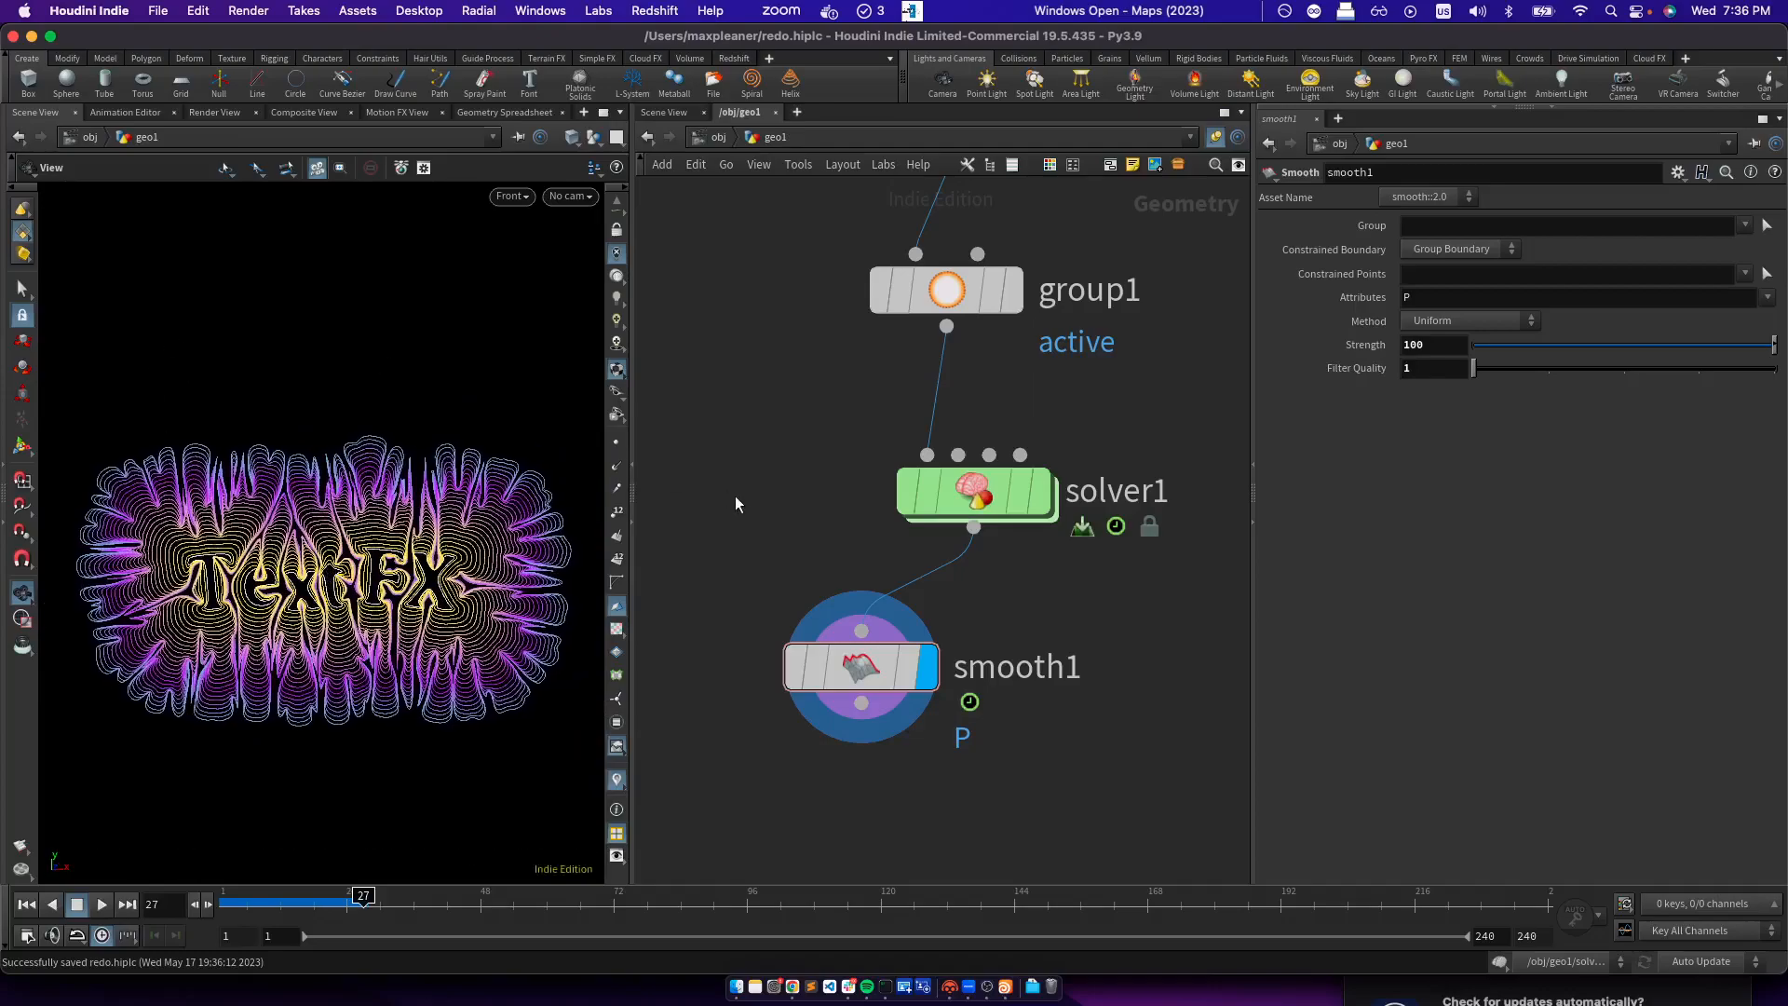
Move smooth1 aside below solver1 and add a Resample node beside it
middle_click_drag(754, 528, 697, 406)
left_click_drag(791, 566, 706, 635)
key("Tab")
key("Escape")
key("Tab")
type("p")
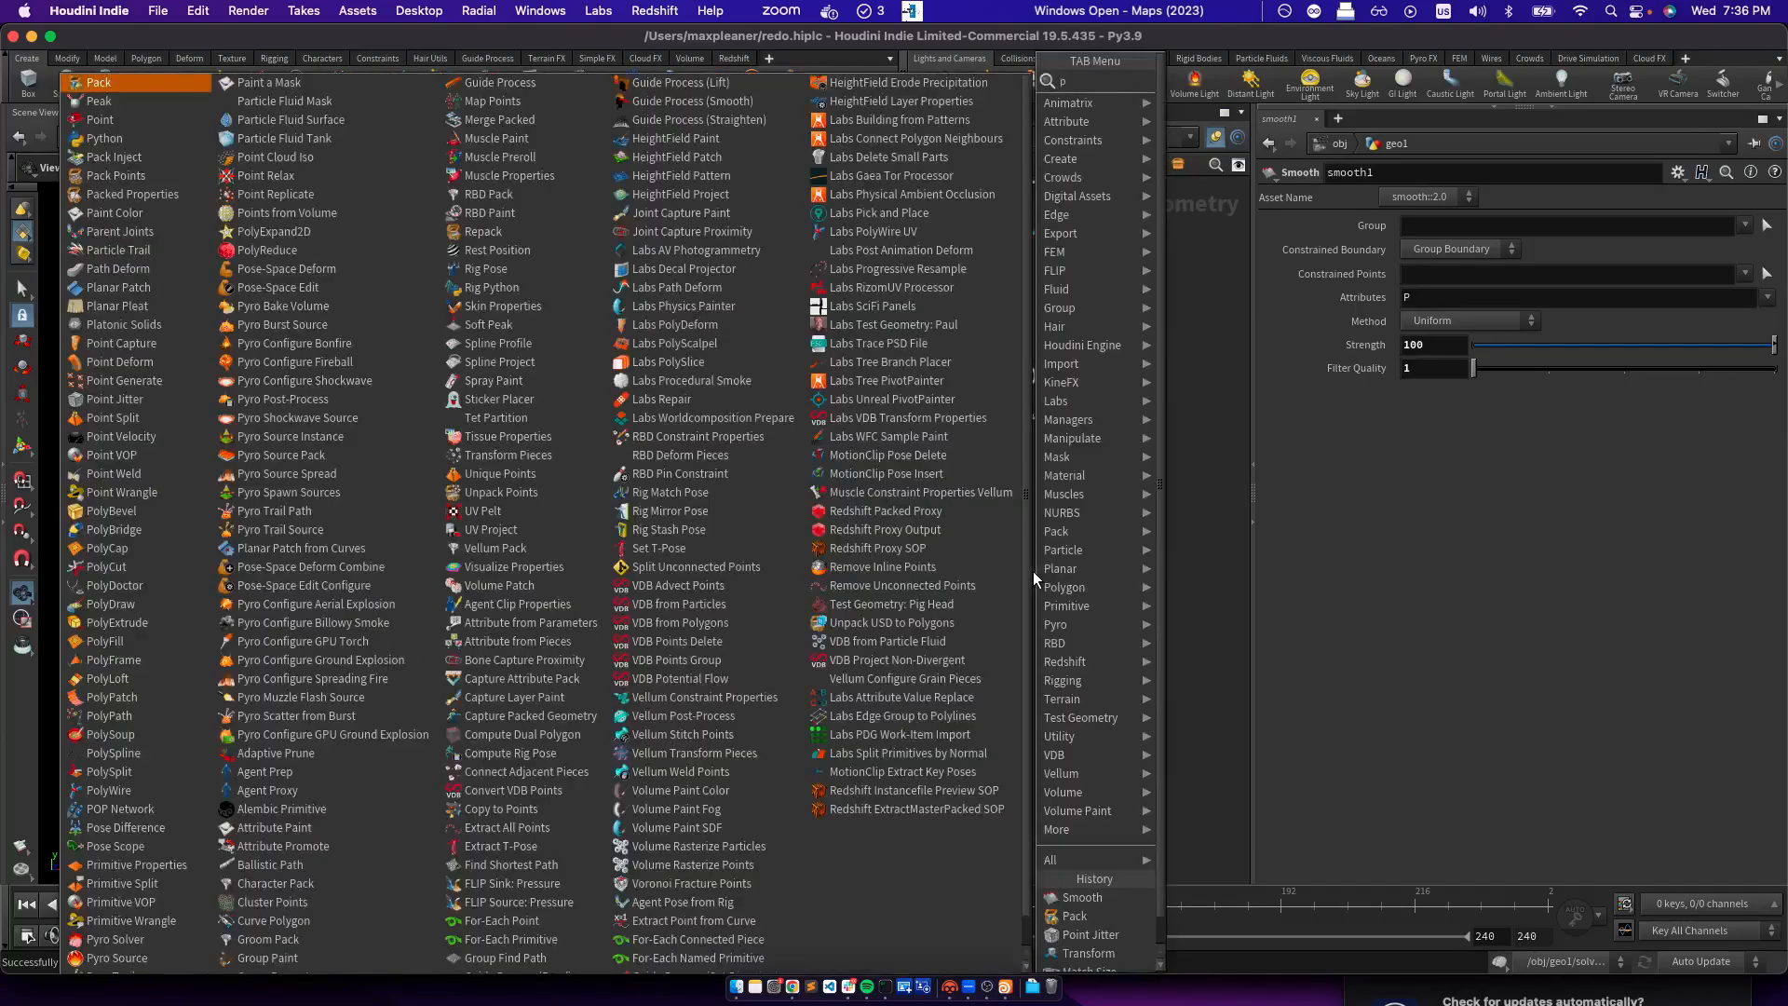
key("Escape")
key("Tab")
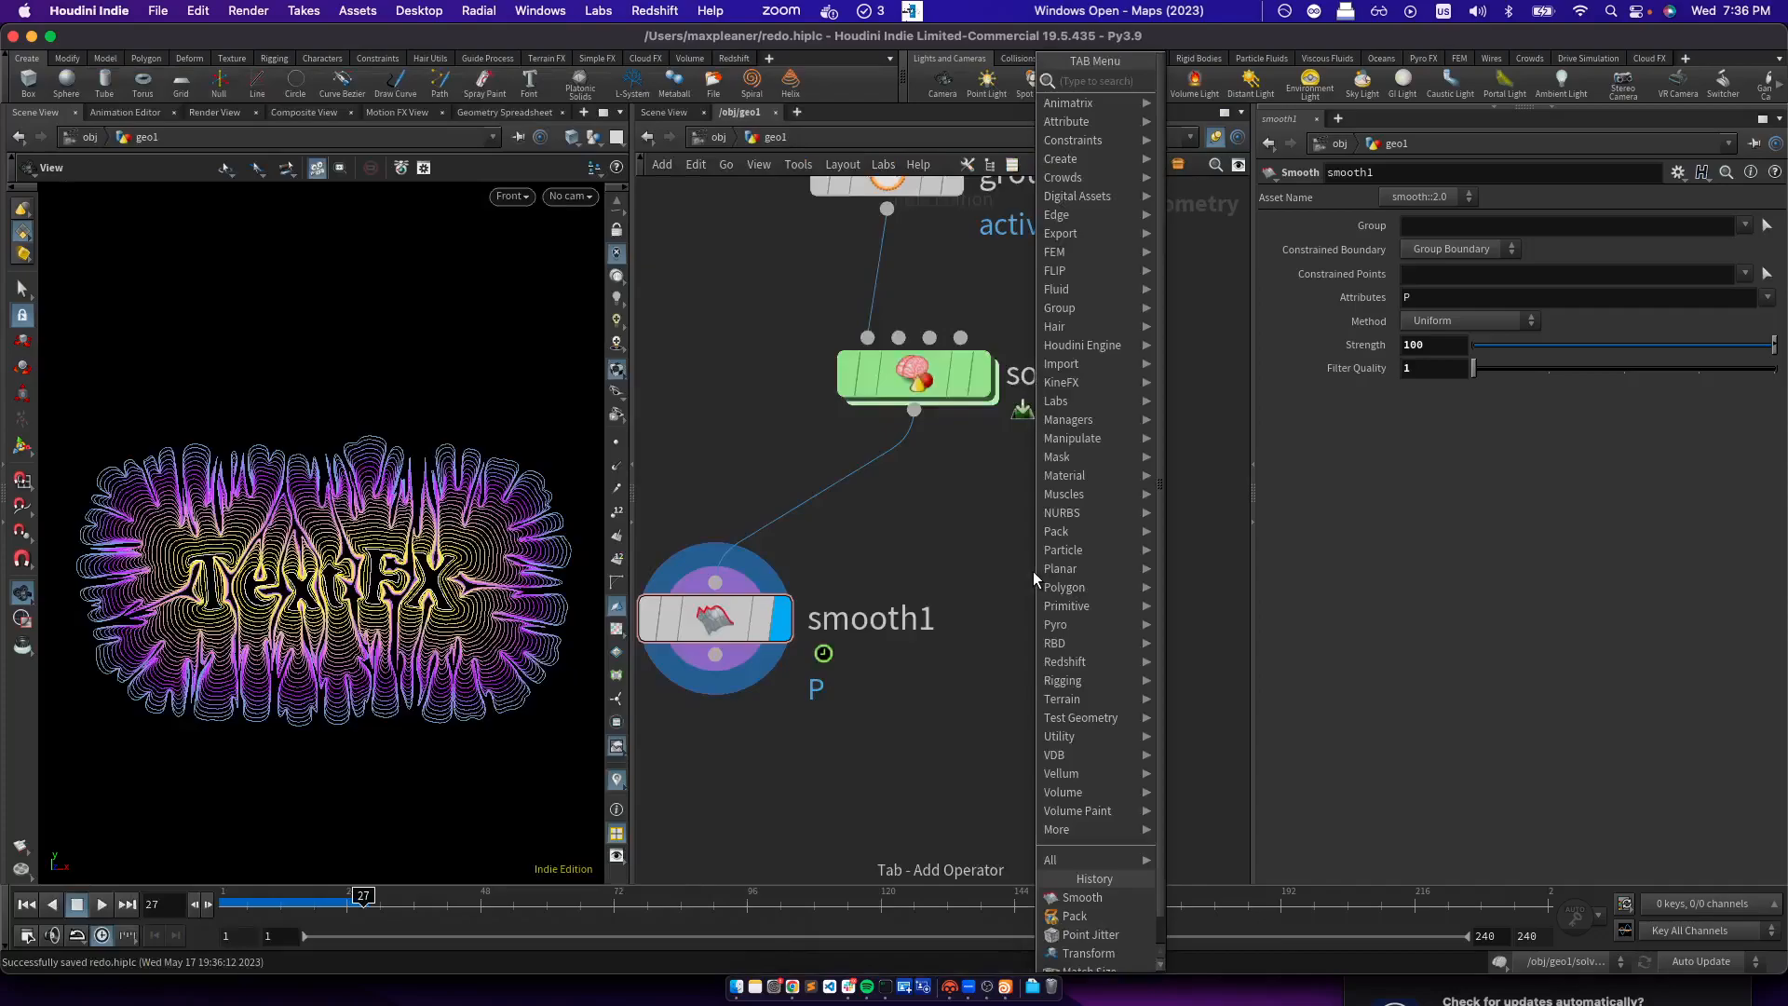
type("resamp")
key("Return")
left_click(1037, 571)
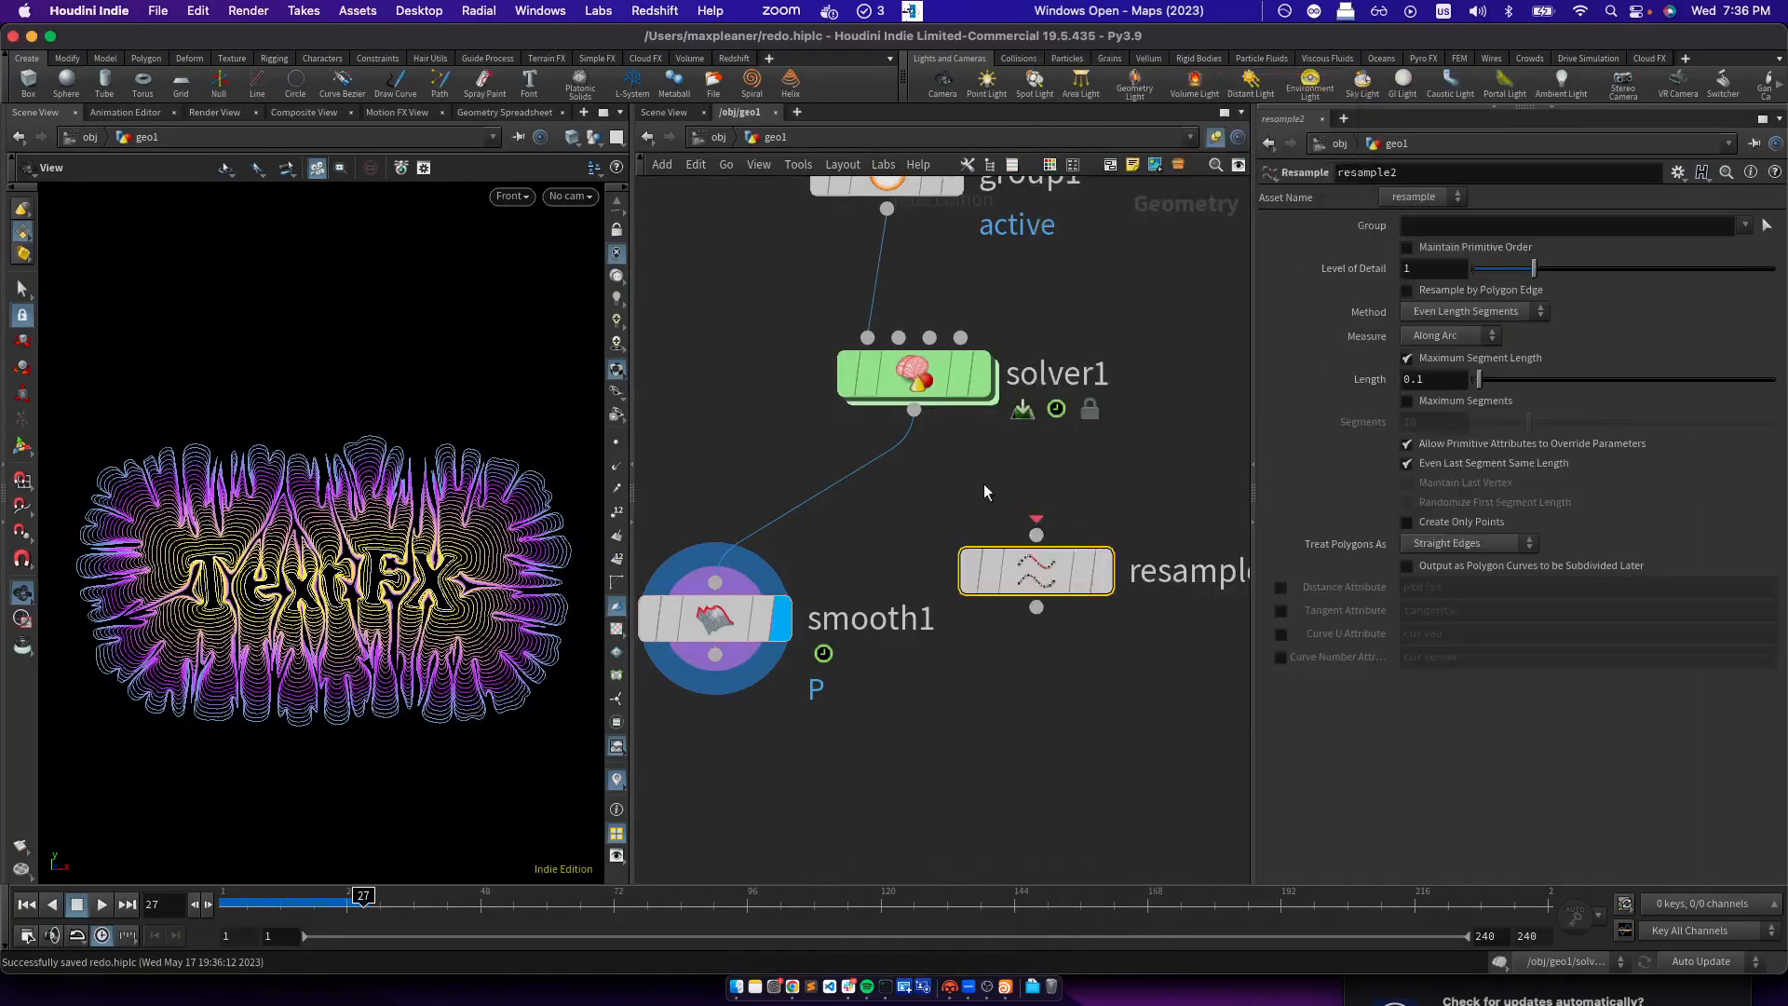
Connect solver1's output to resample2, display resample2, and set its maximum segment Length to 0.165
left_click_drag(955, 448, 1037, 538)
left_click(1103, 571)
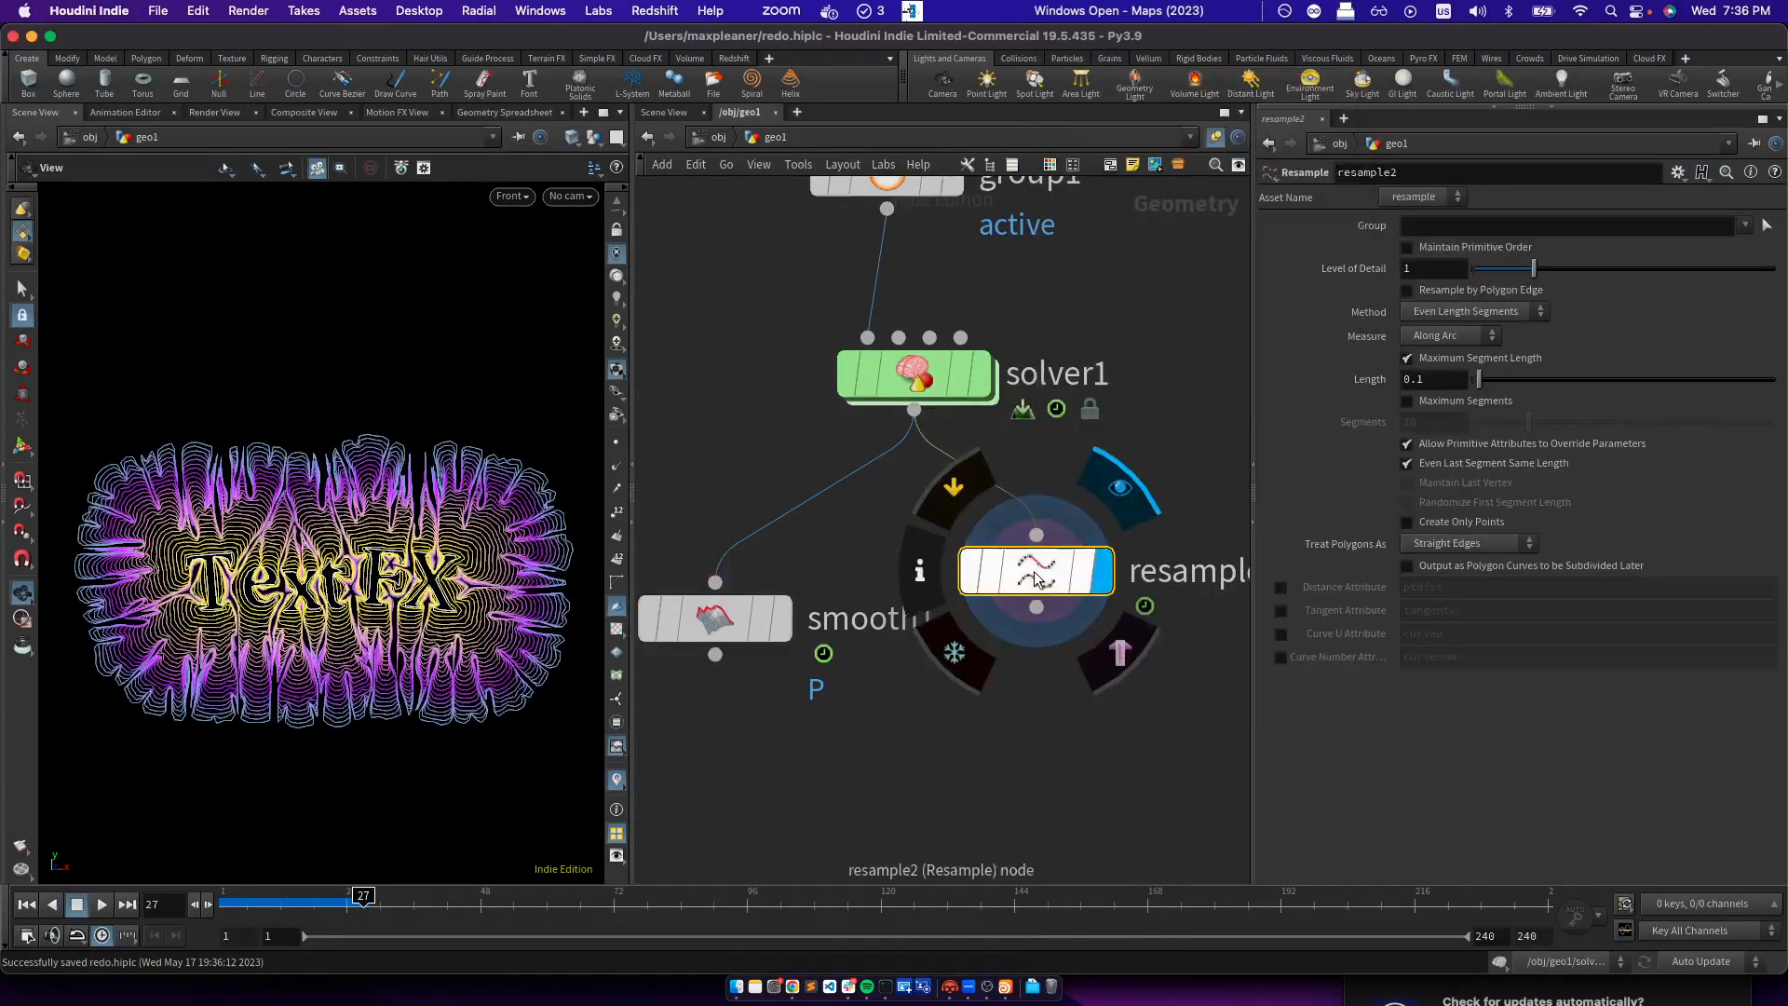
middle_click_drag(1426, 383, 1695, 437)
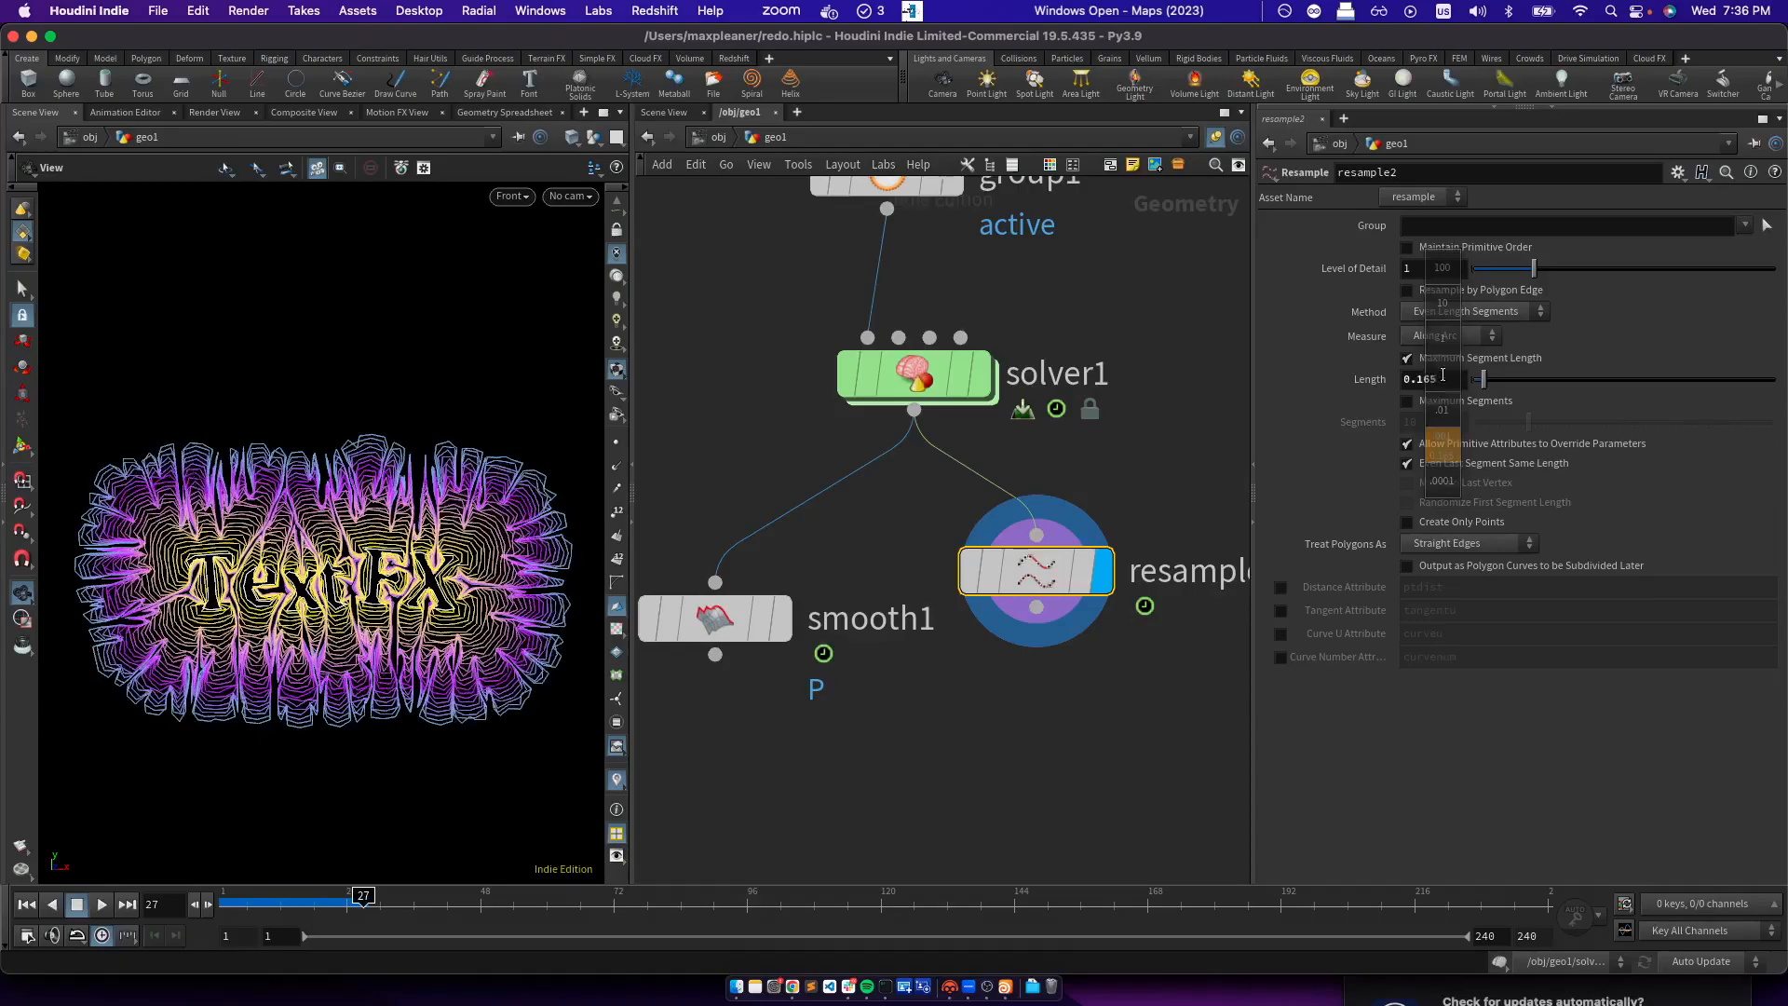
Add a Point Jitter node below resample2, connect it to resample2's output, and display it
key("Tab")
type("point j")
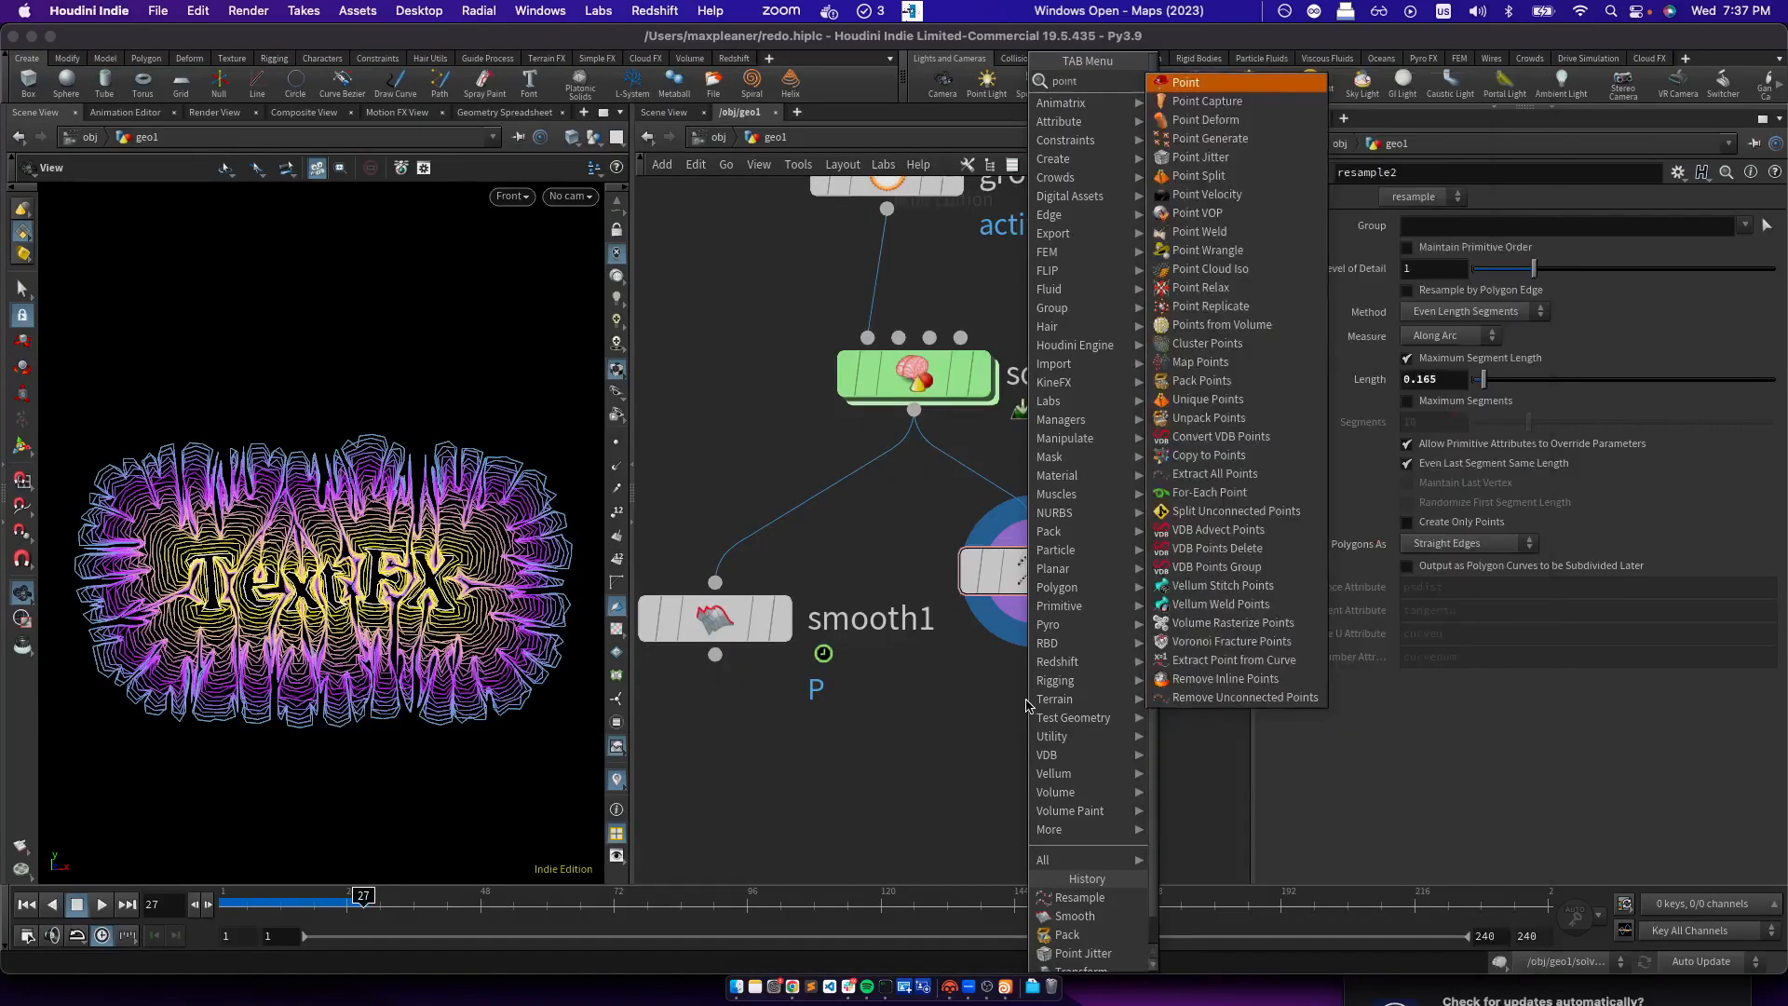
key("Return")
left_click(1027, 701)
left_click_drag(1039, 644, 1045, 609)
left_click(1100, 699)
Set pointjitter1's Scale to 0.029
left_click_drag(1503, 272, 1469, 277)
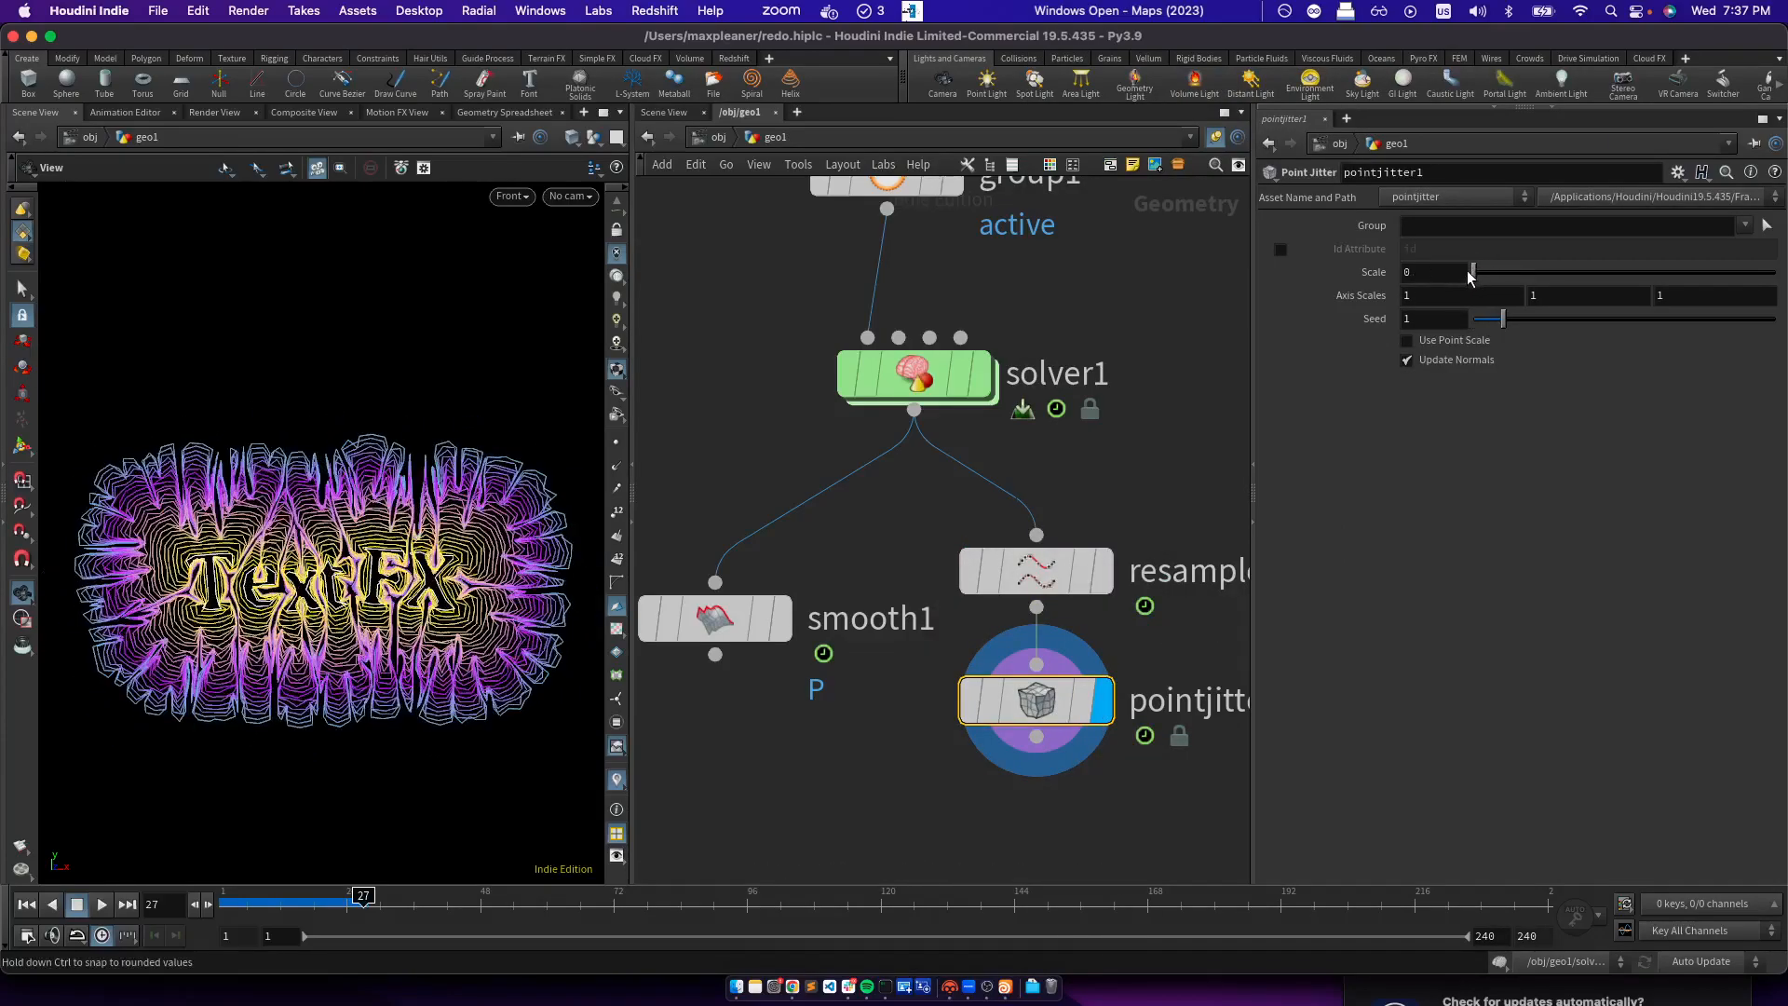
middle_click_drag(1437, 278, 159, 372)
middle_click_drag(49, 391, 1680, 381)
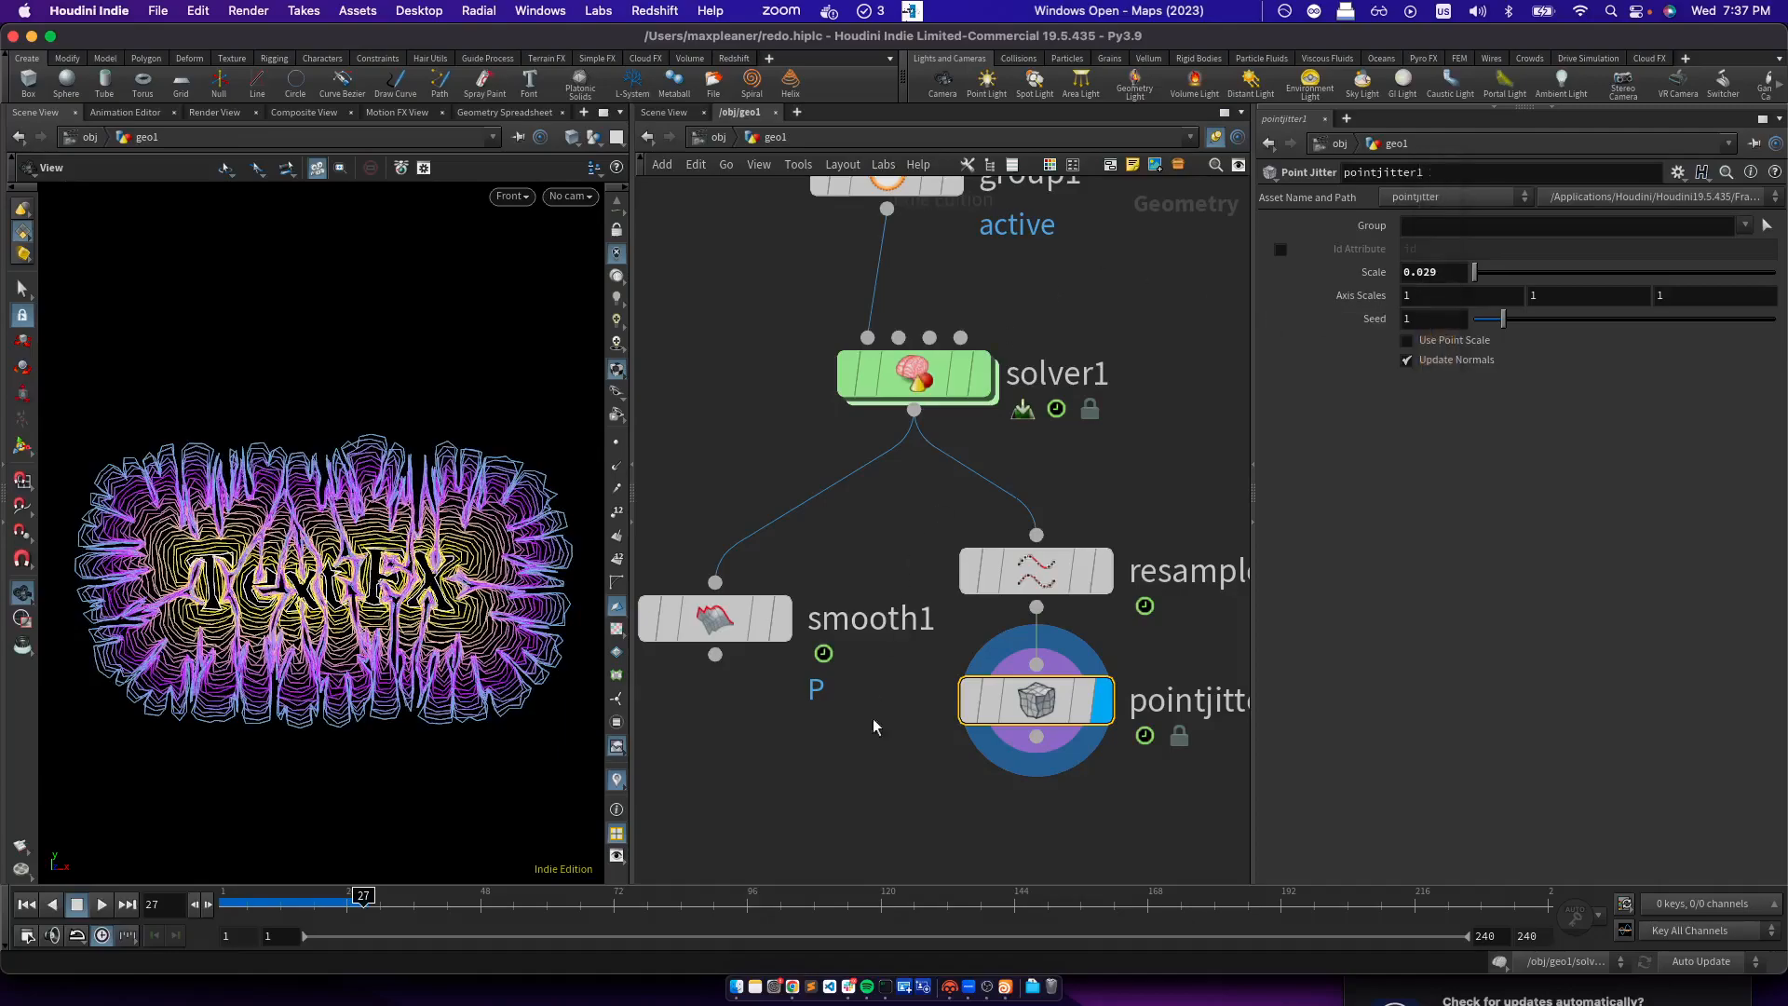
Set pointjitter1's Seed to the expression floor($F/2)
scroll(873, 700, "up", 2)
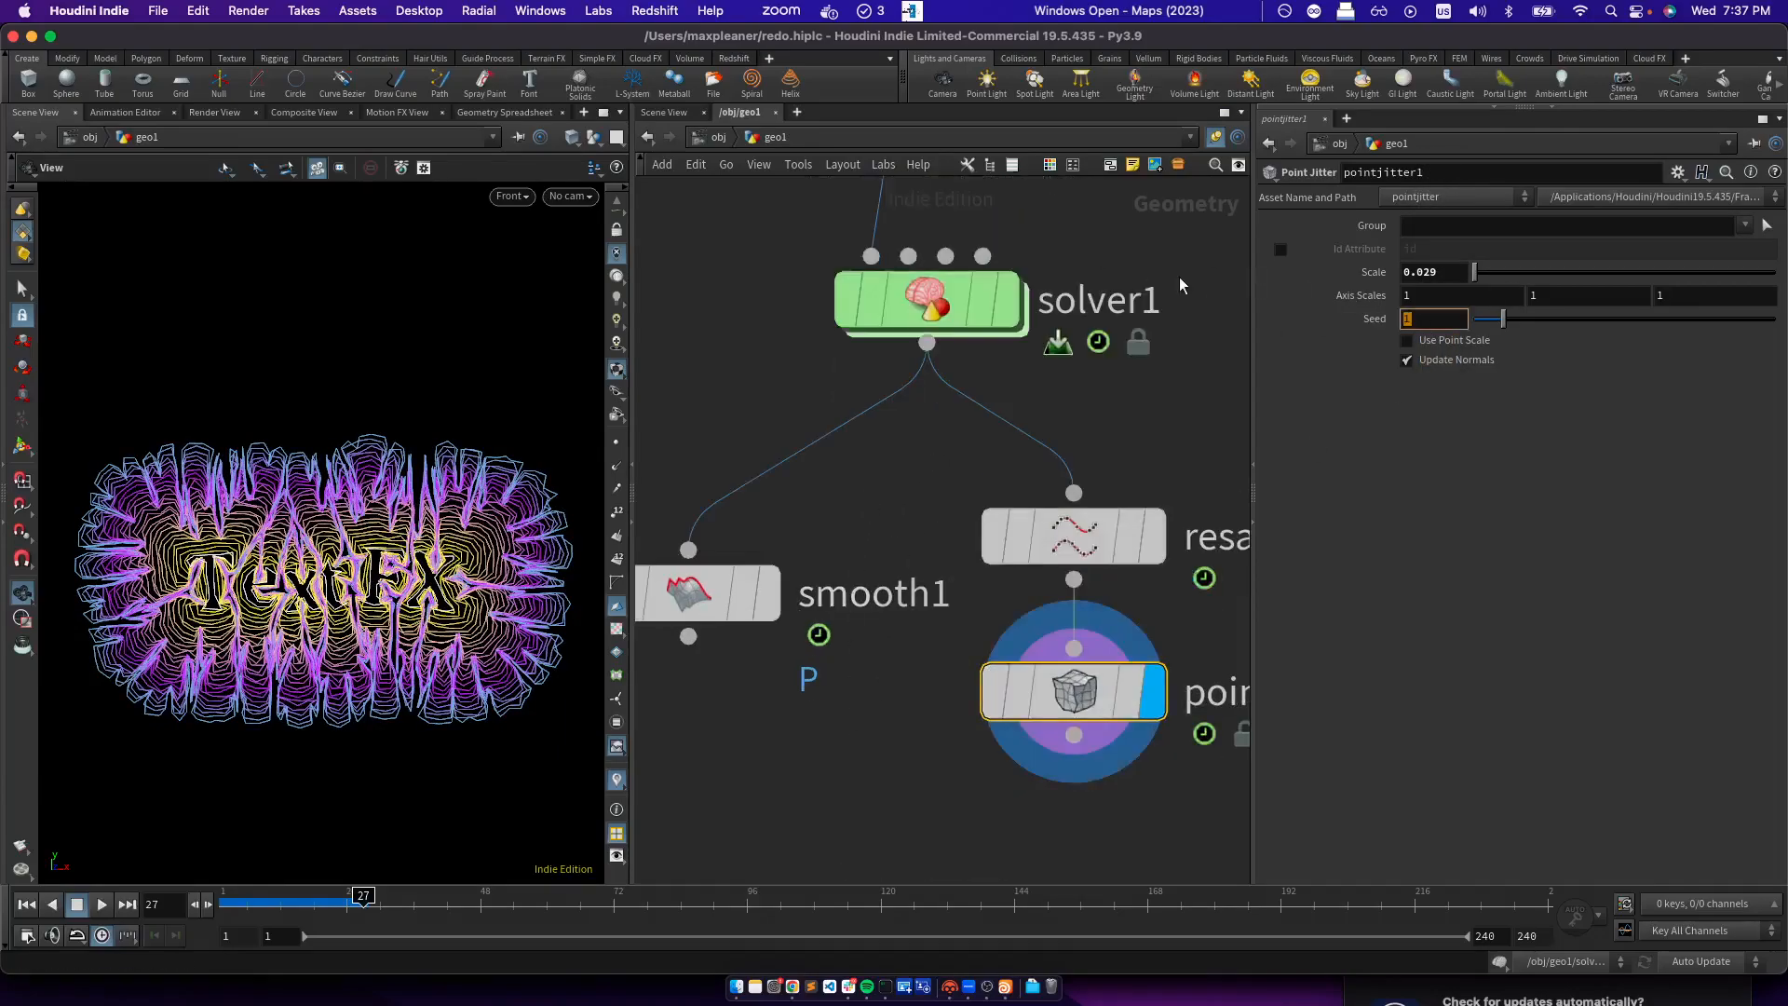
type("floor($F/2);")
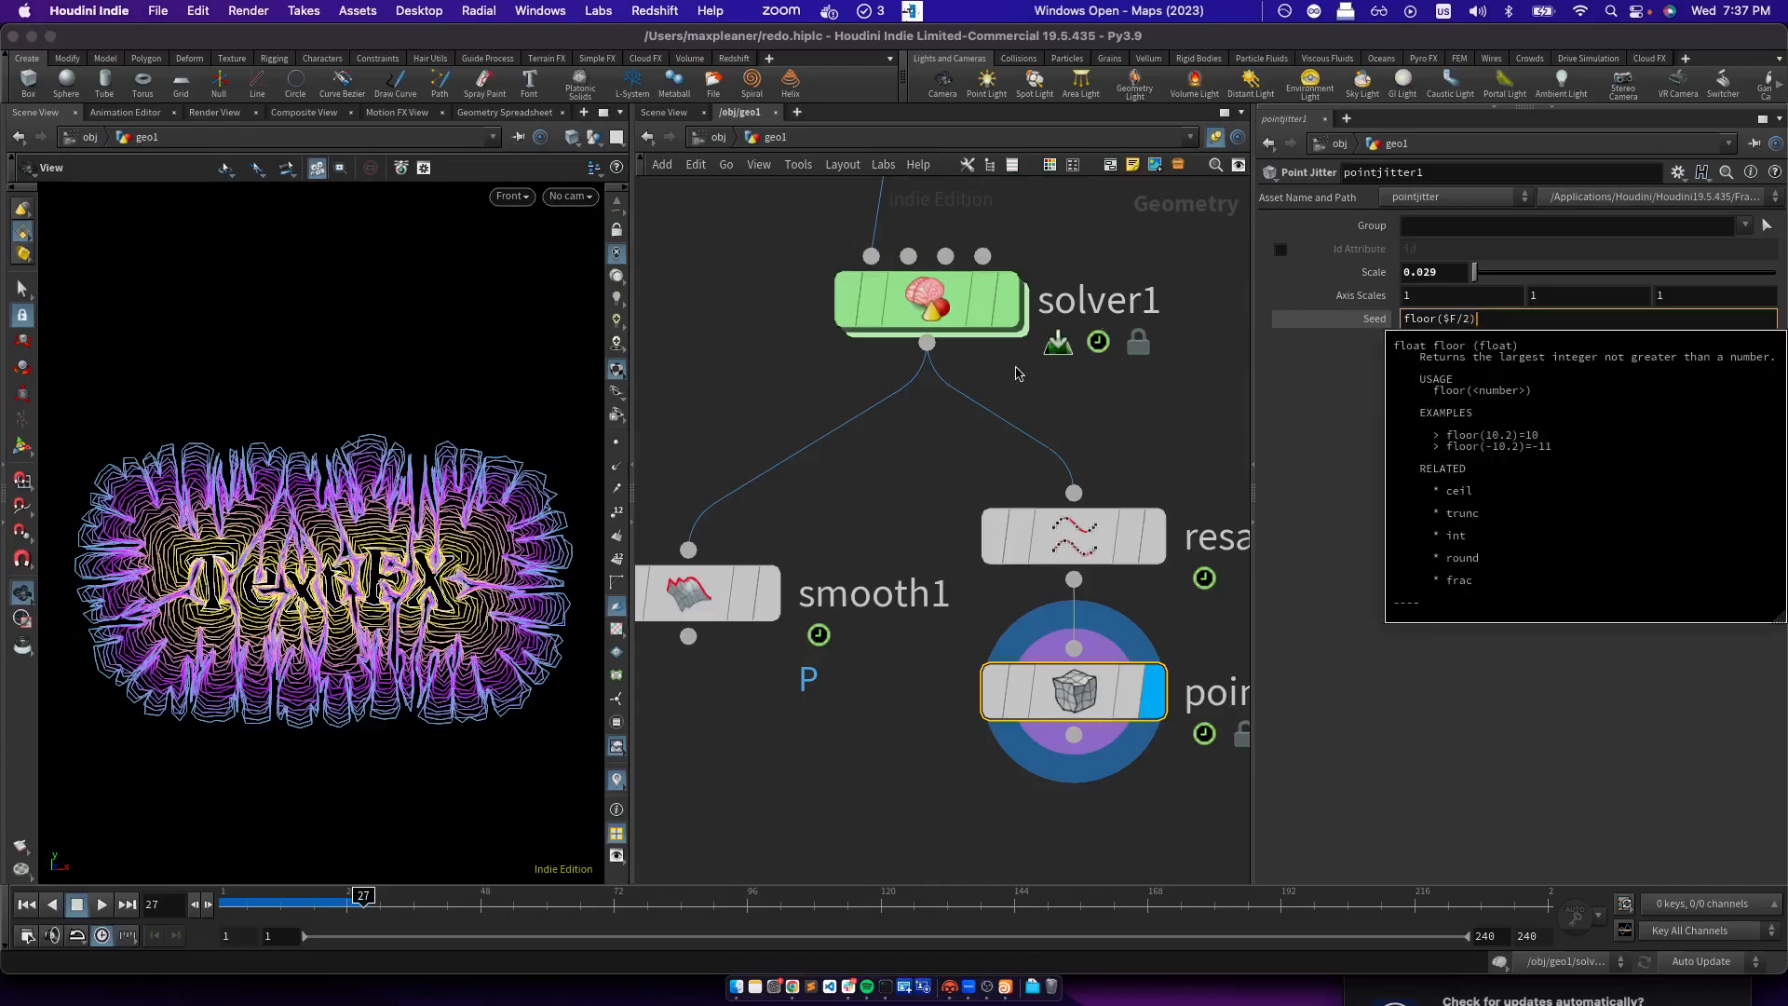
key("Return")
Go to frame 1, move resample2 and pointjitter1 down, and insert a Time Shift node between solver1 and resample2
left_click_drag(340, 901, 133, 905)
left_click_drag(988, 786, 1107, 486)
left_click_drag(1074, 535, 1085, 733)
left_click(1123, 557)
scroll(1109, 579, "down", 2)
middle_click_drag(1106, 581, 1073, 335)
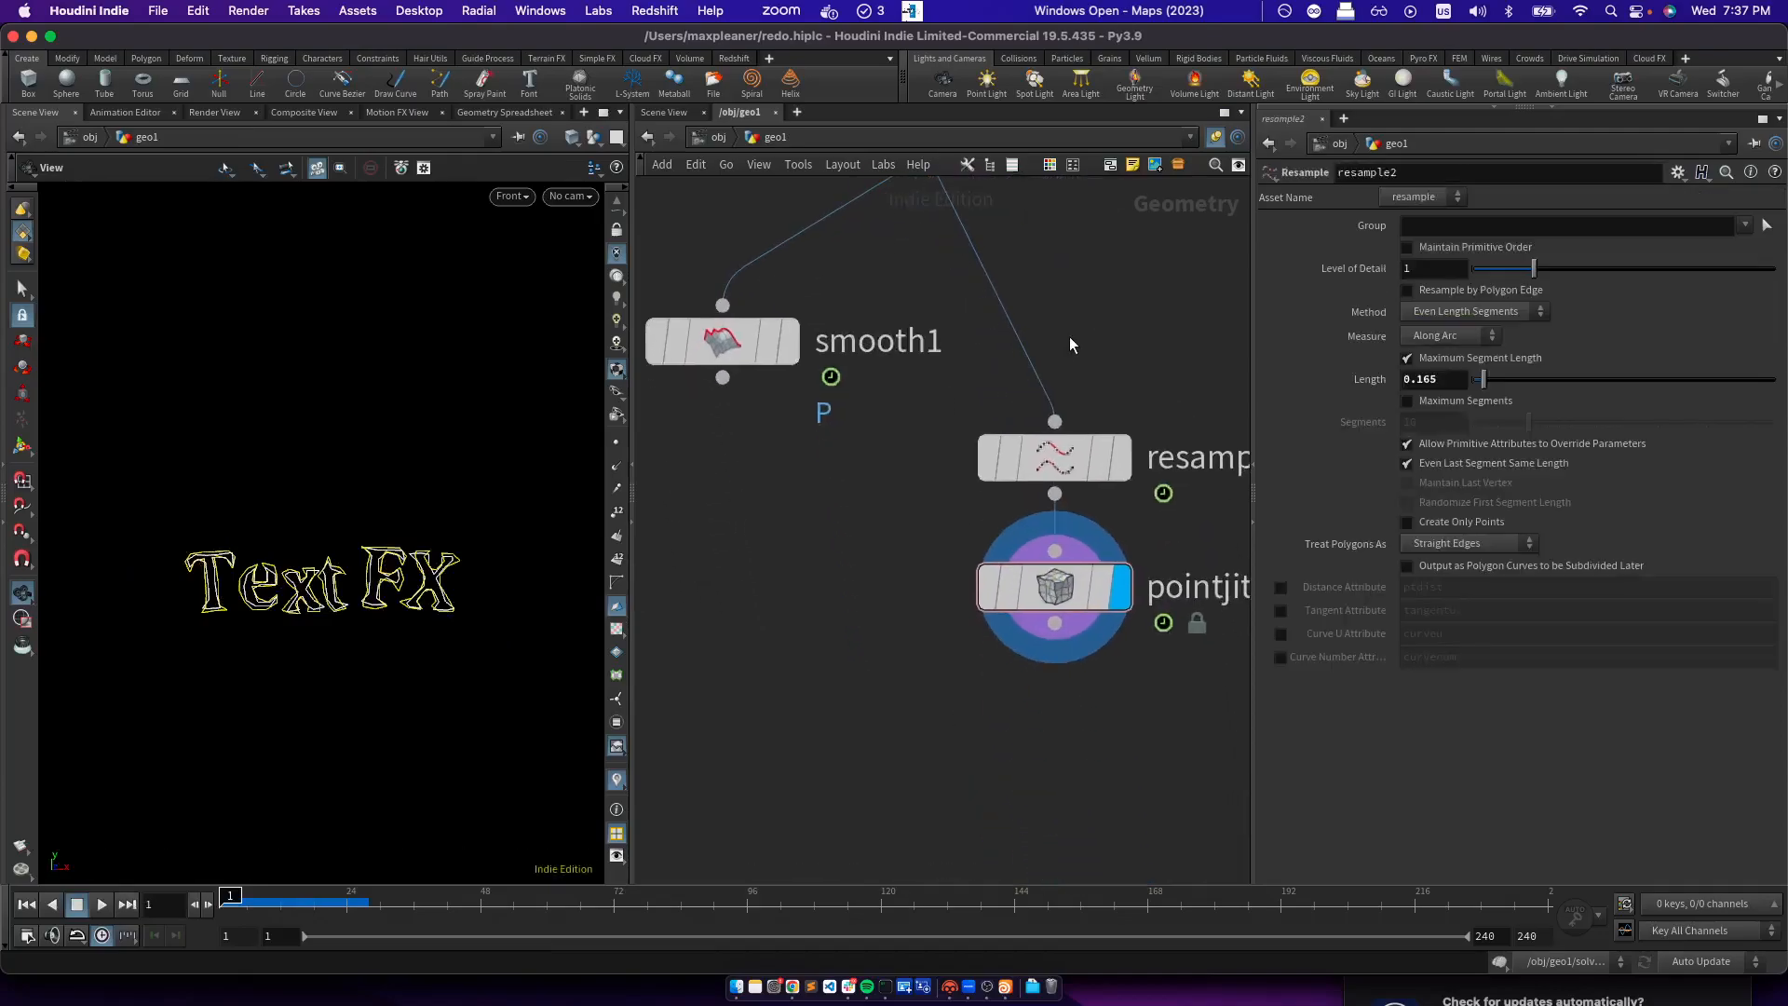
key("Tab")
type("times")
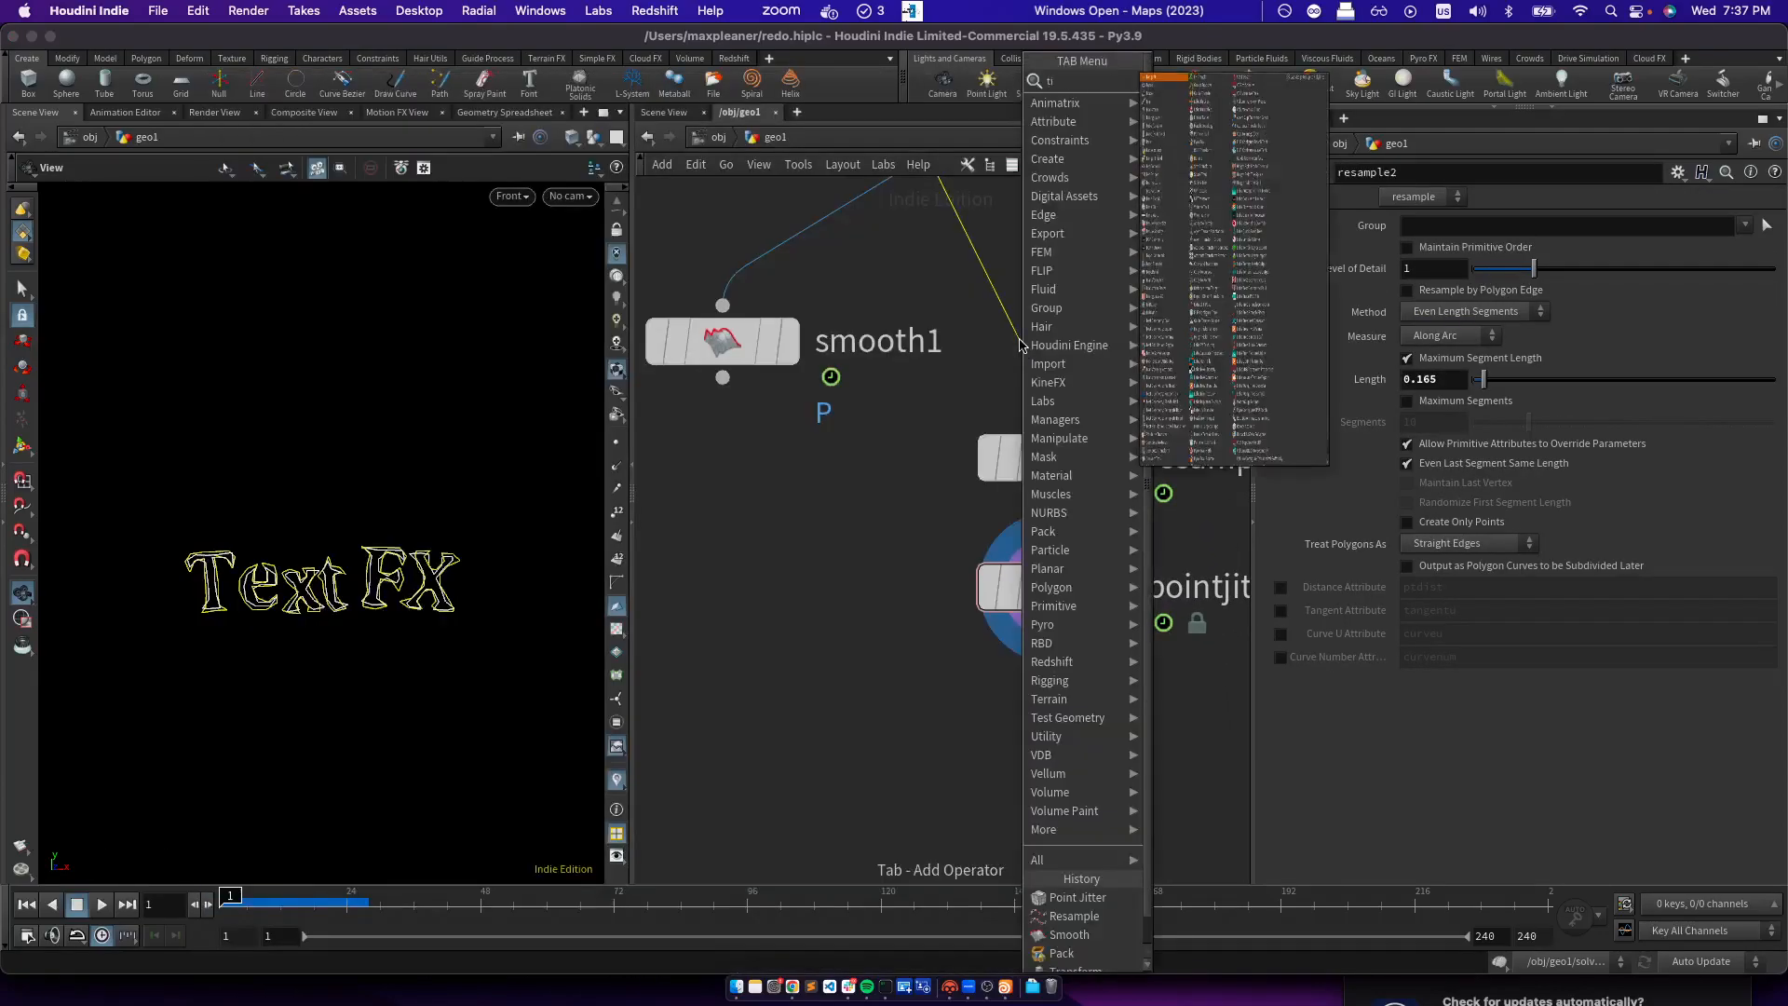
key("Return")
left_click(1021, 341)
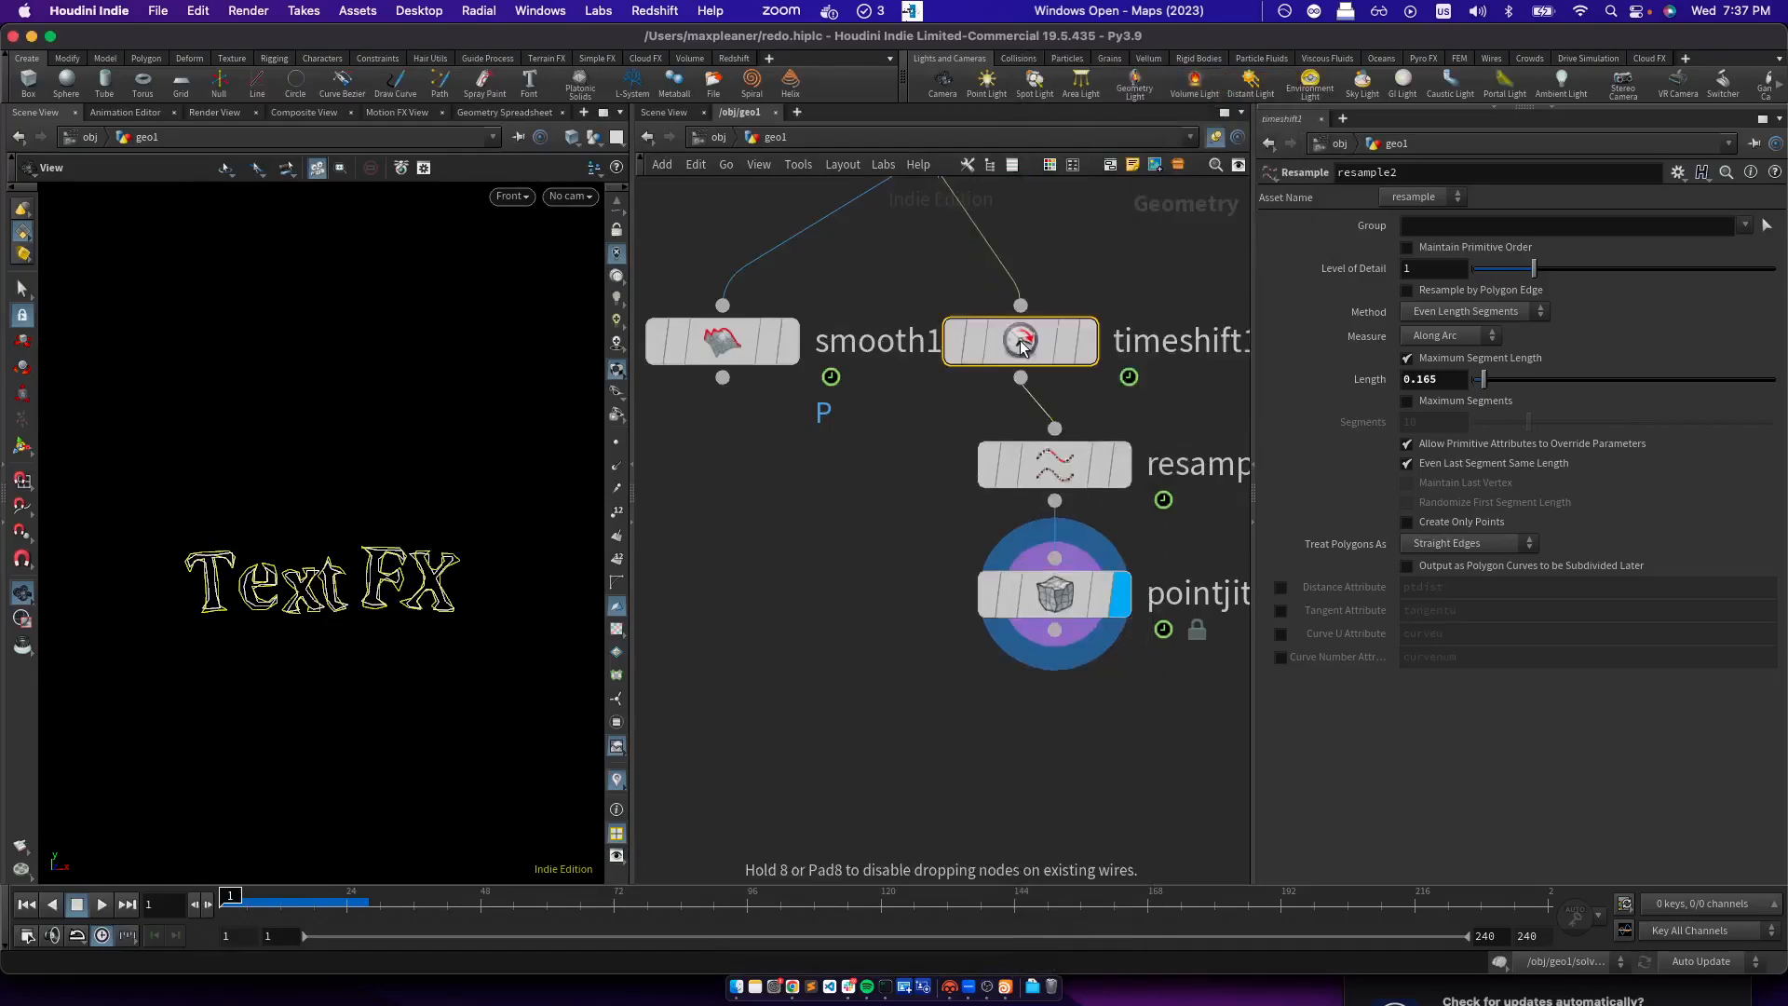
Go to frame 28, fix timeshift1's Frame at 28, and play the jittered animation
left_click(1063, 626)
middle_click_drag(1124, 715, 1038, 717)
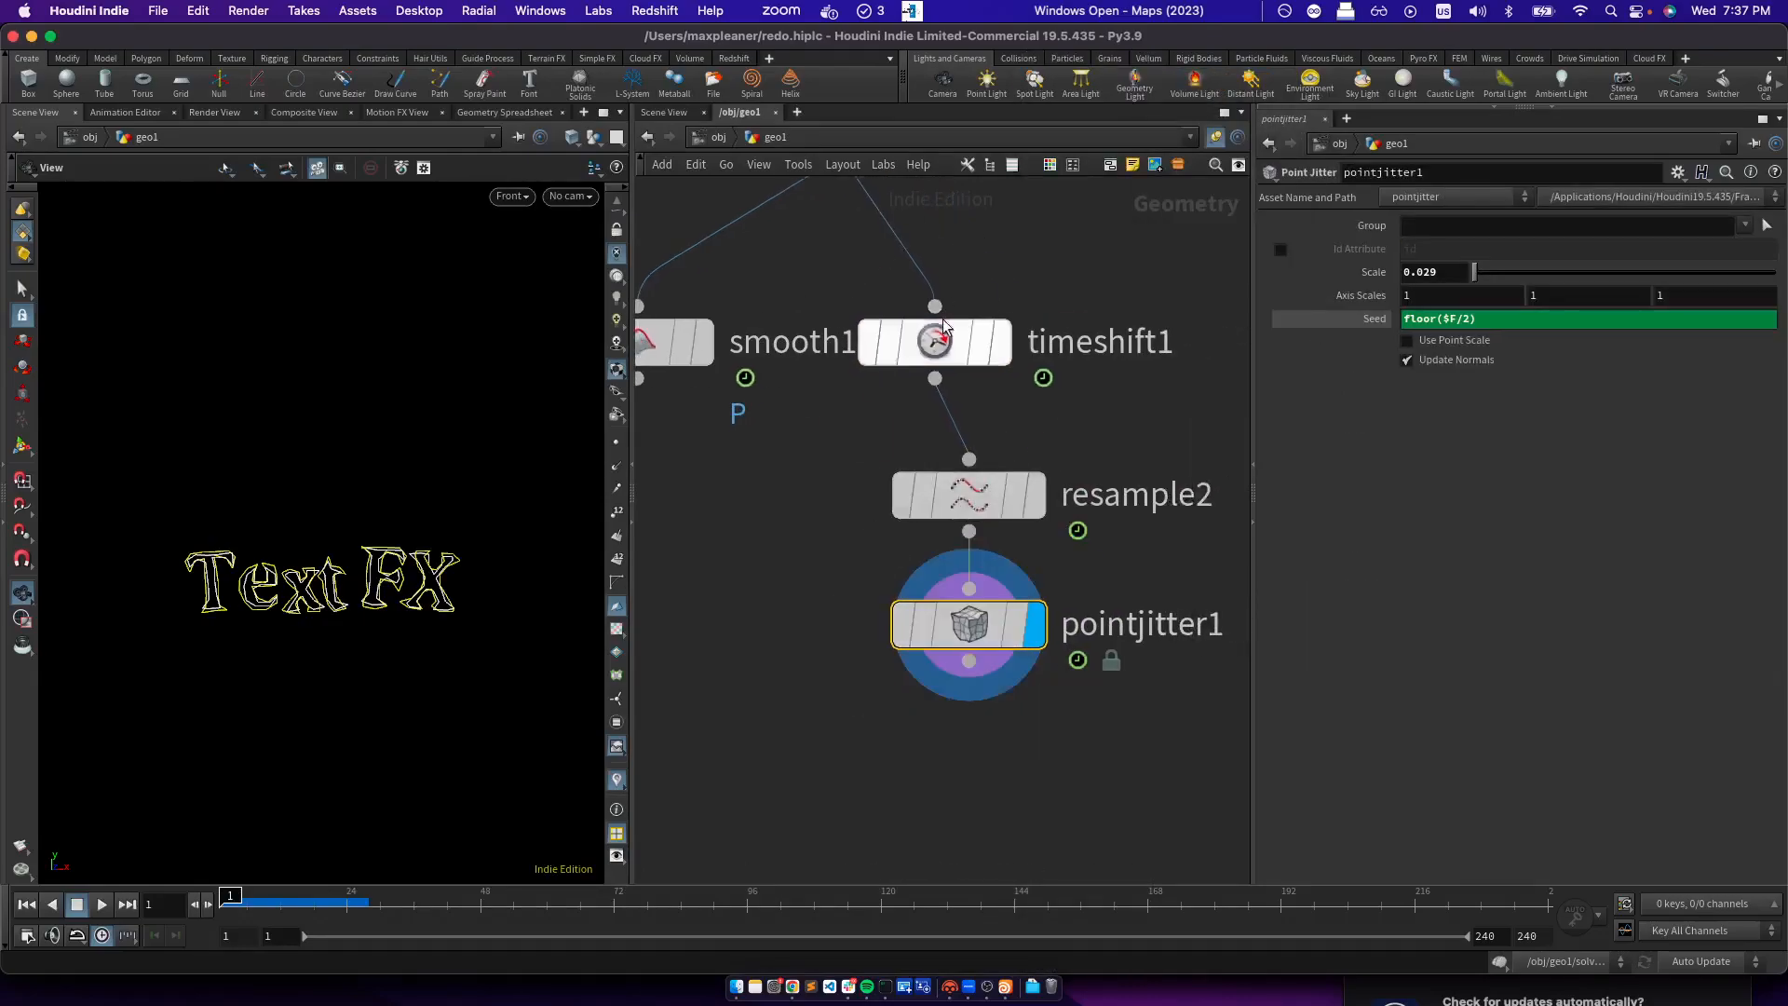
left_click(357, 899)
left_click_drag(359, 902, 370, 901)
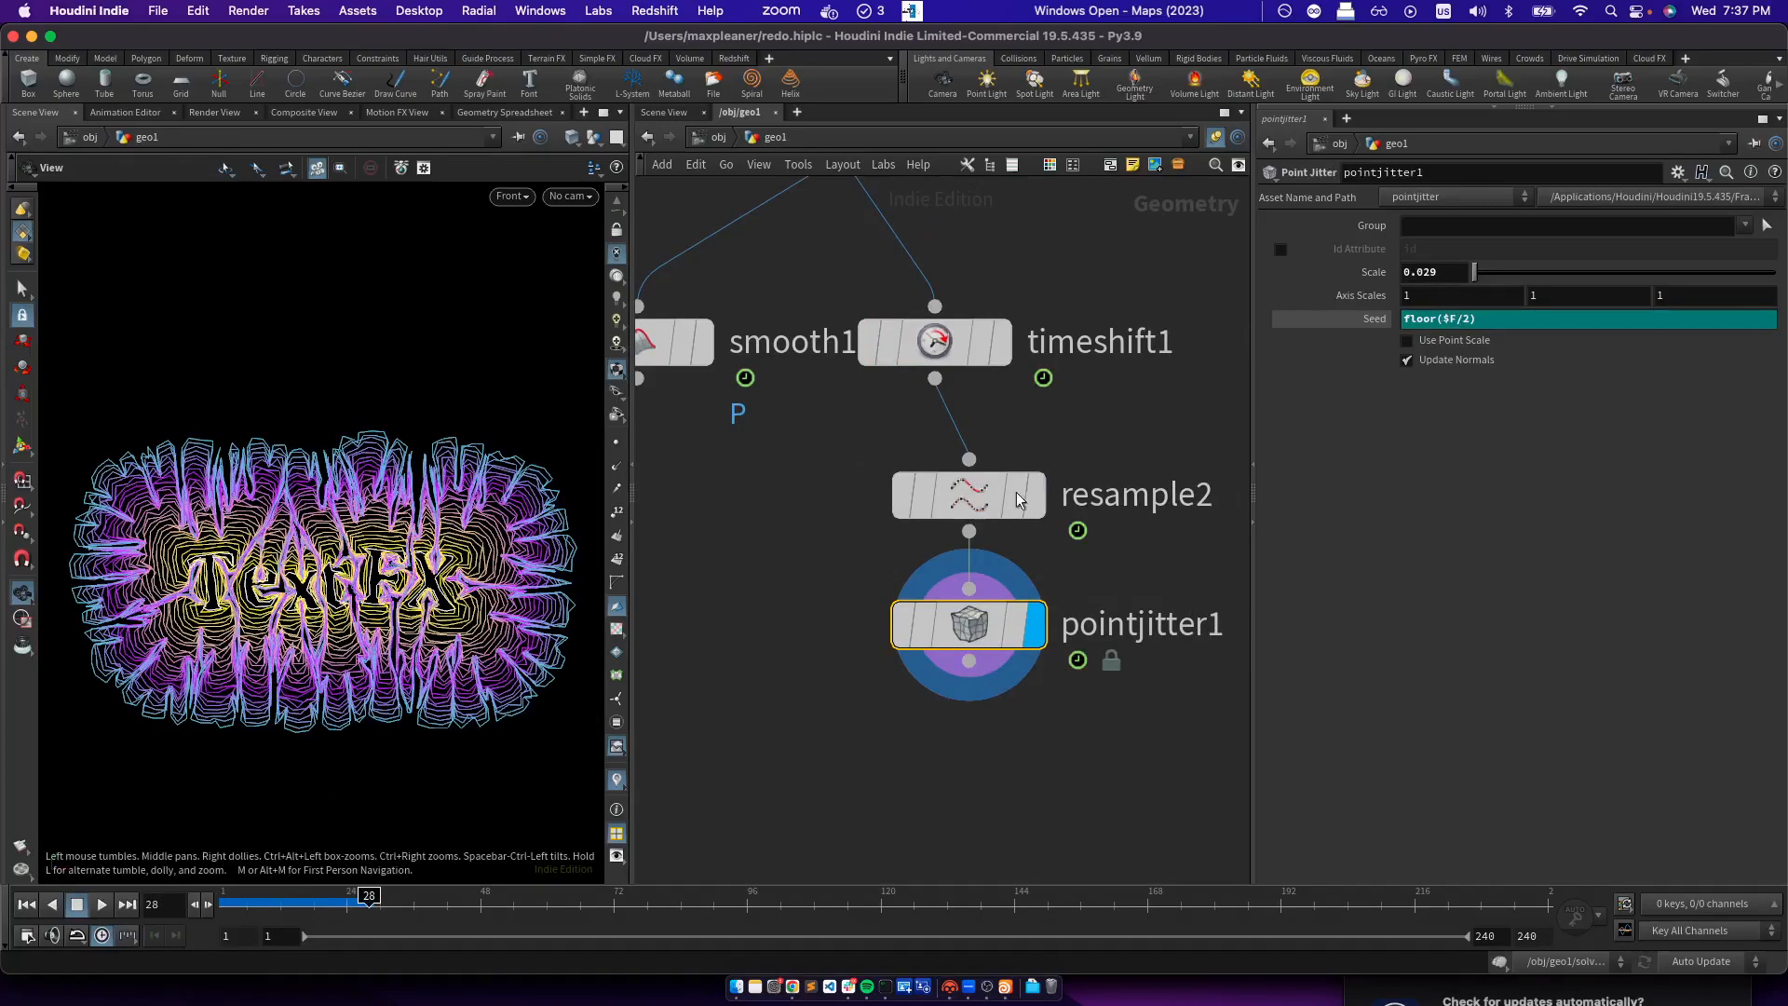
left_click(934, 341)
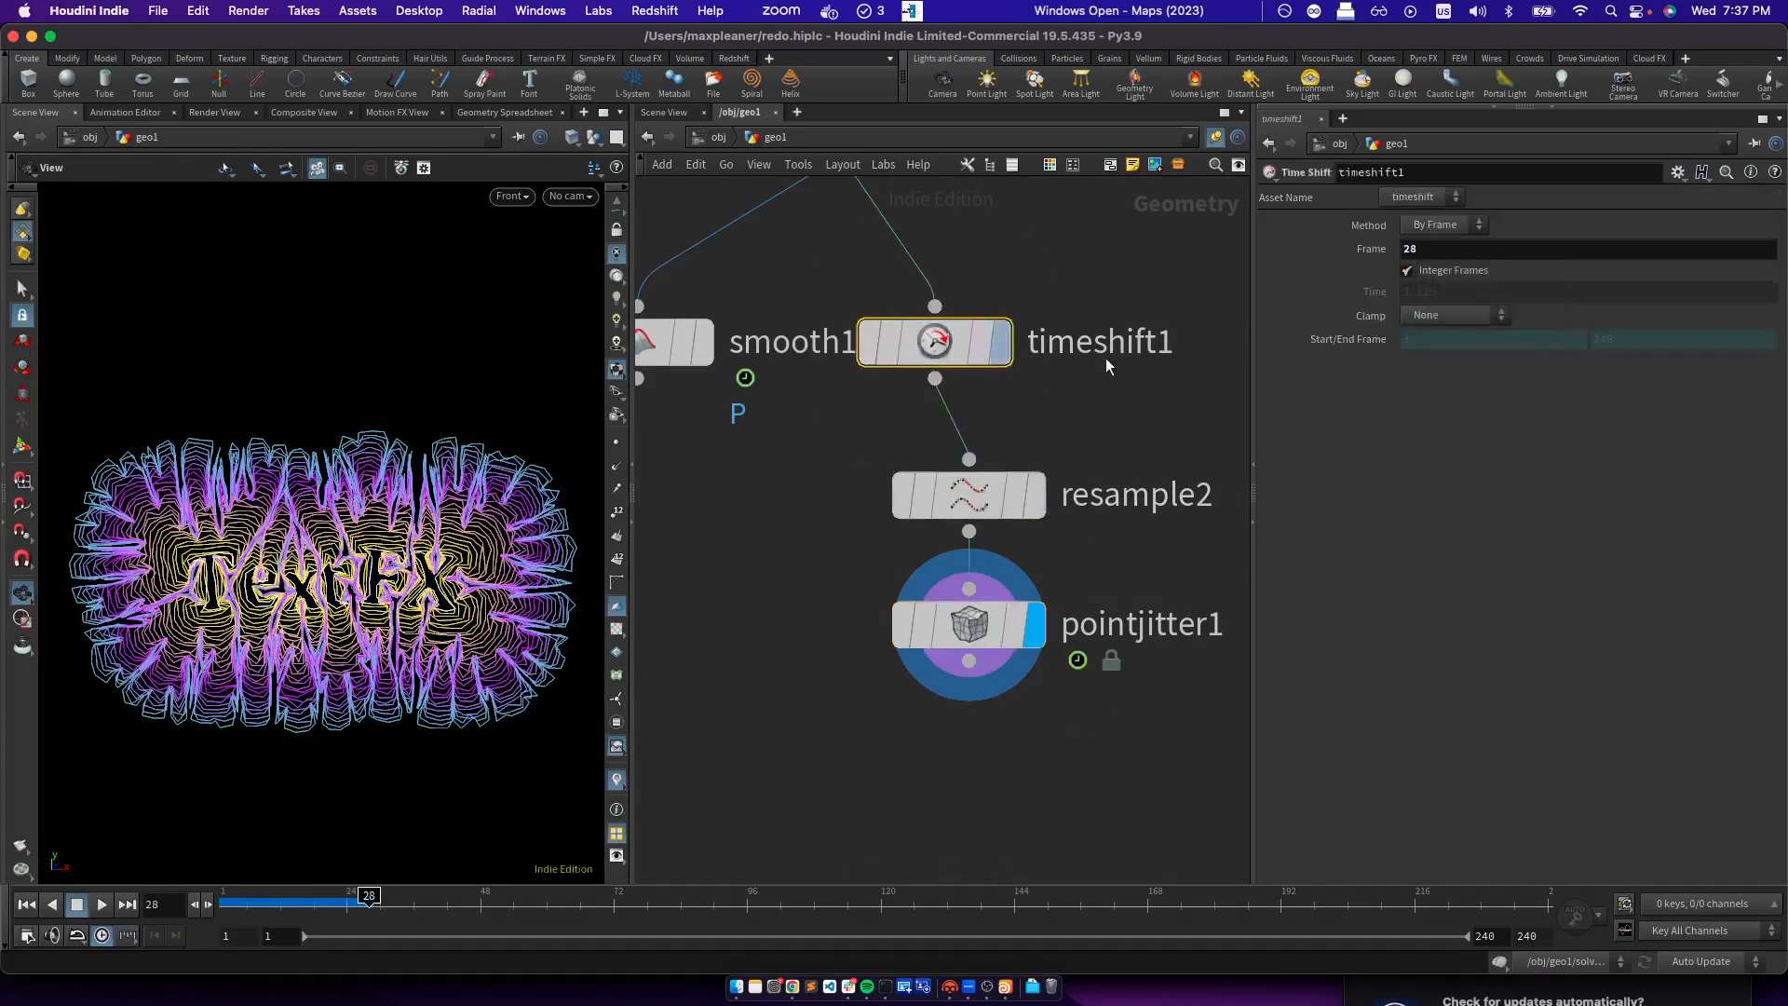
left_click(101, 904)
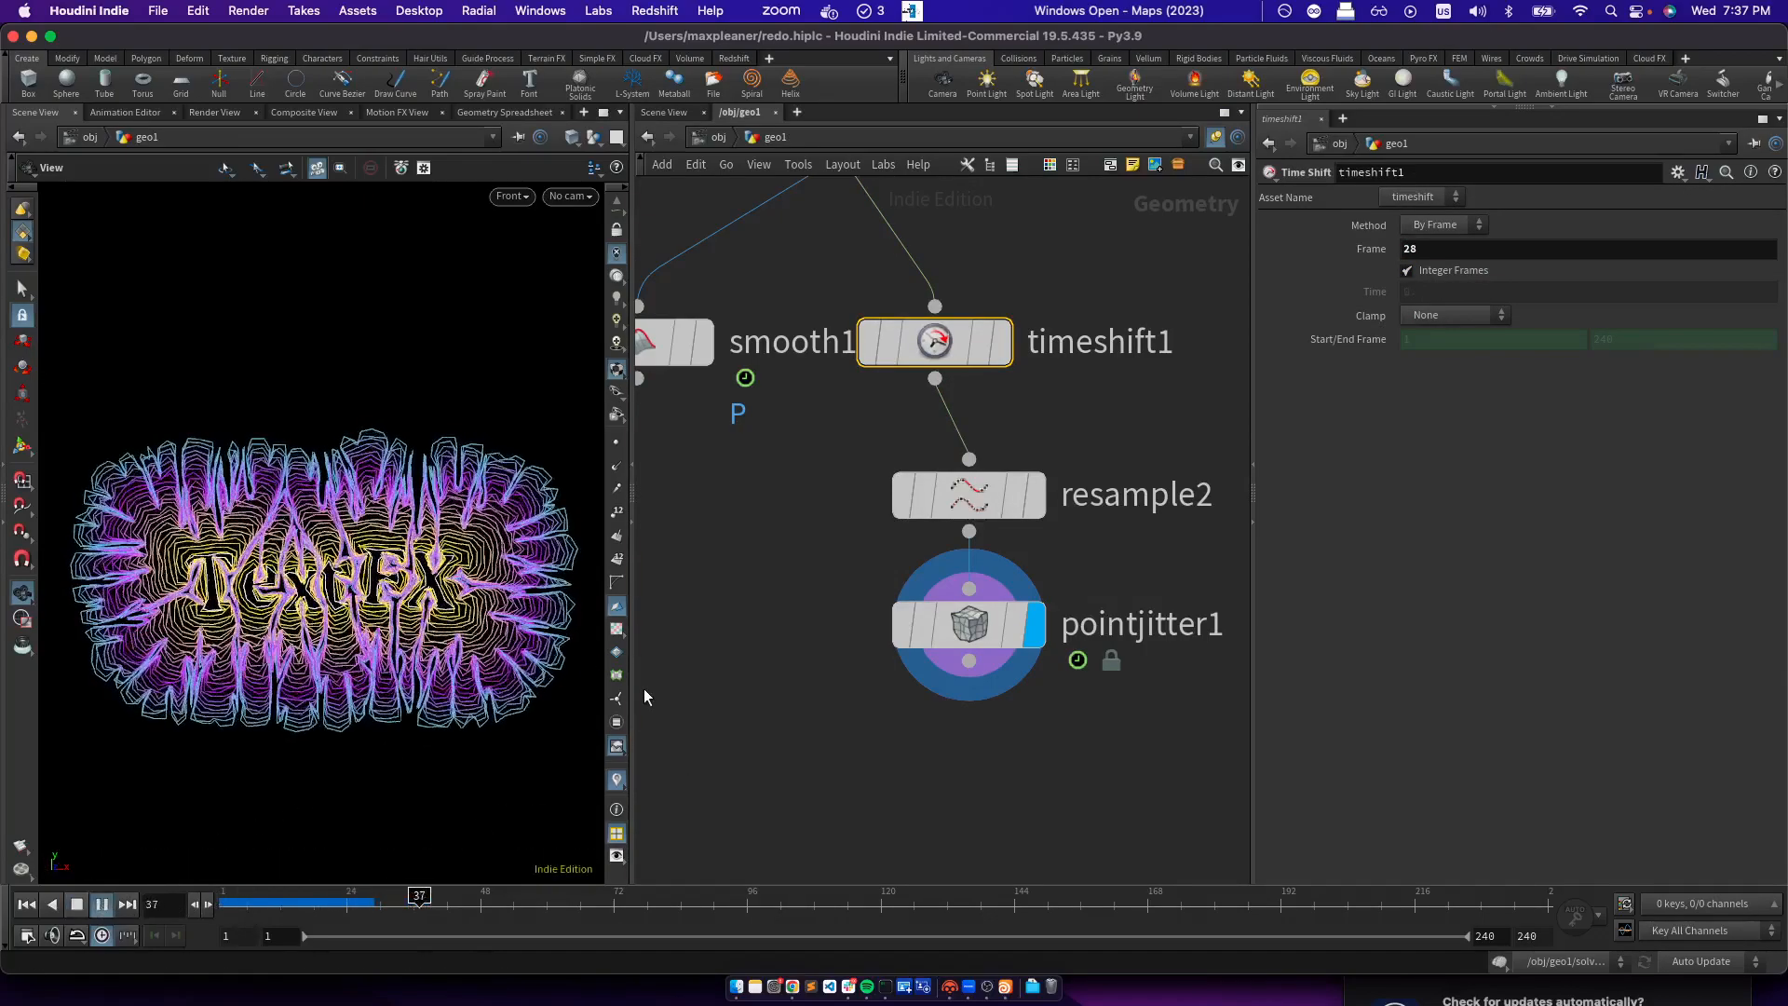
Set pointjitter1's Scale to 0.04 while the animation plays
left_click(969, 624)
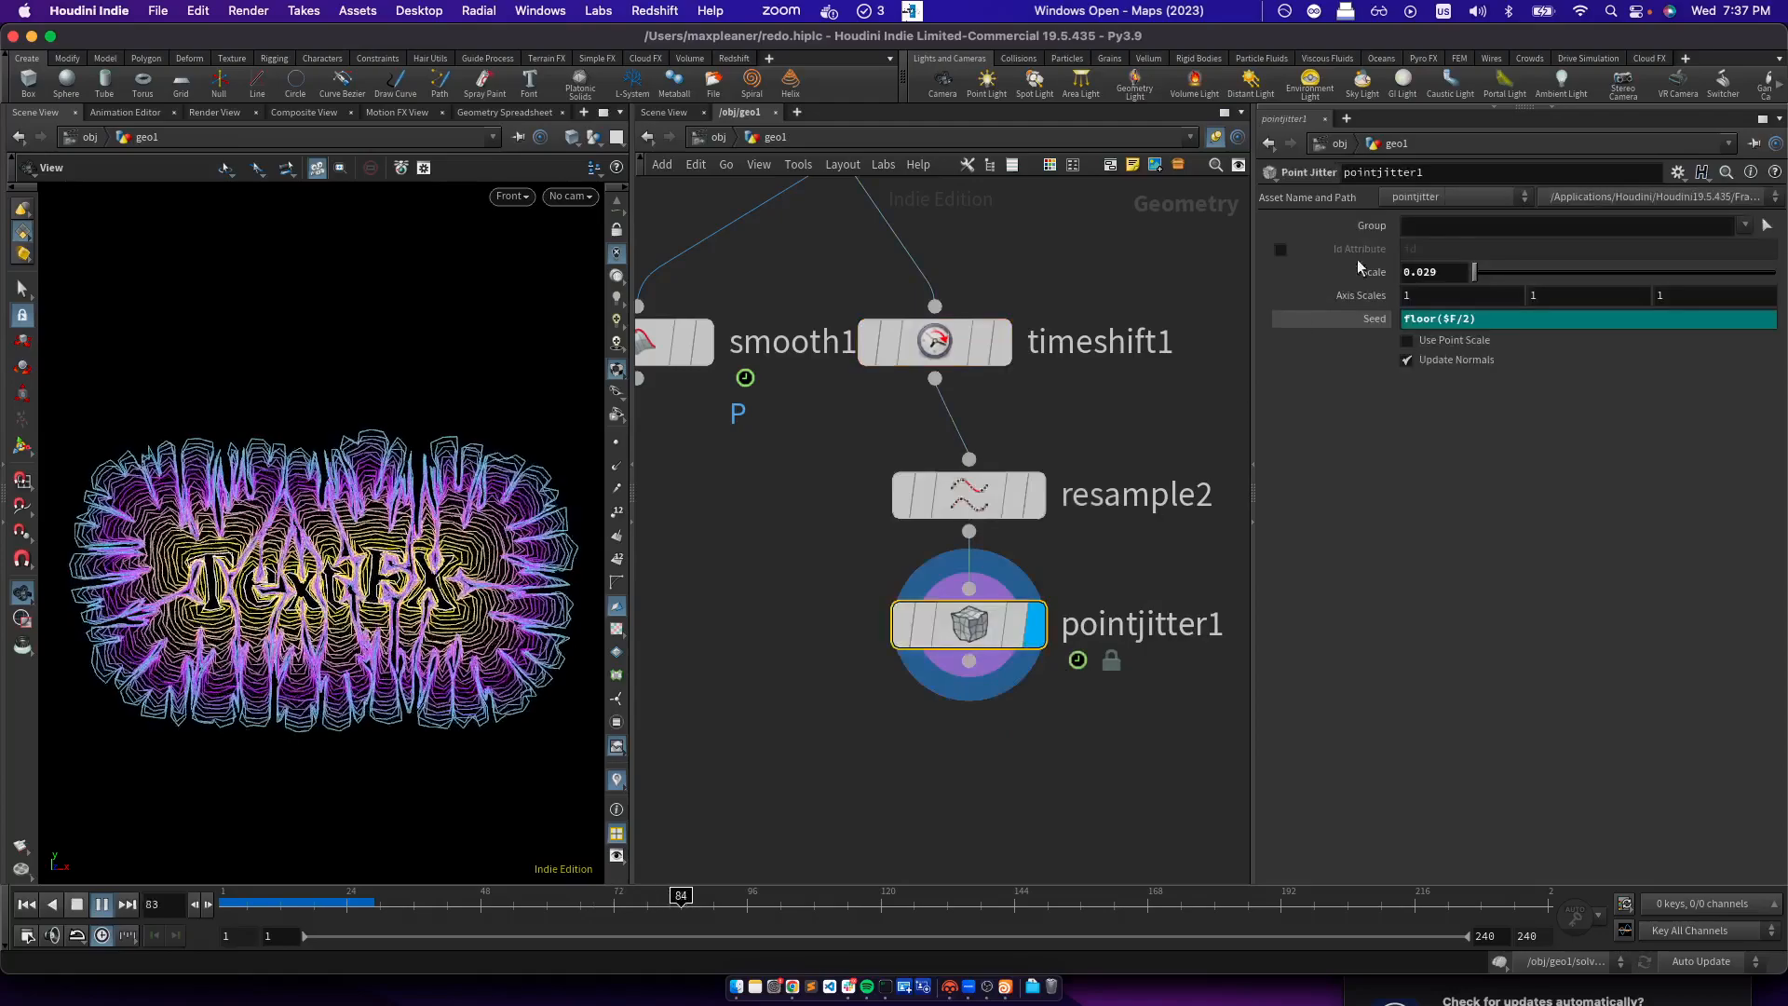
left_click(1451, 265)
scroll(1451, 265, "up", 11)
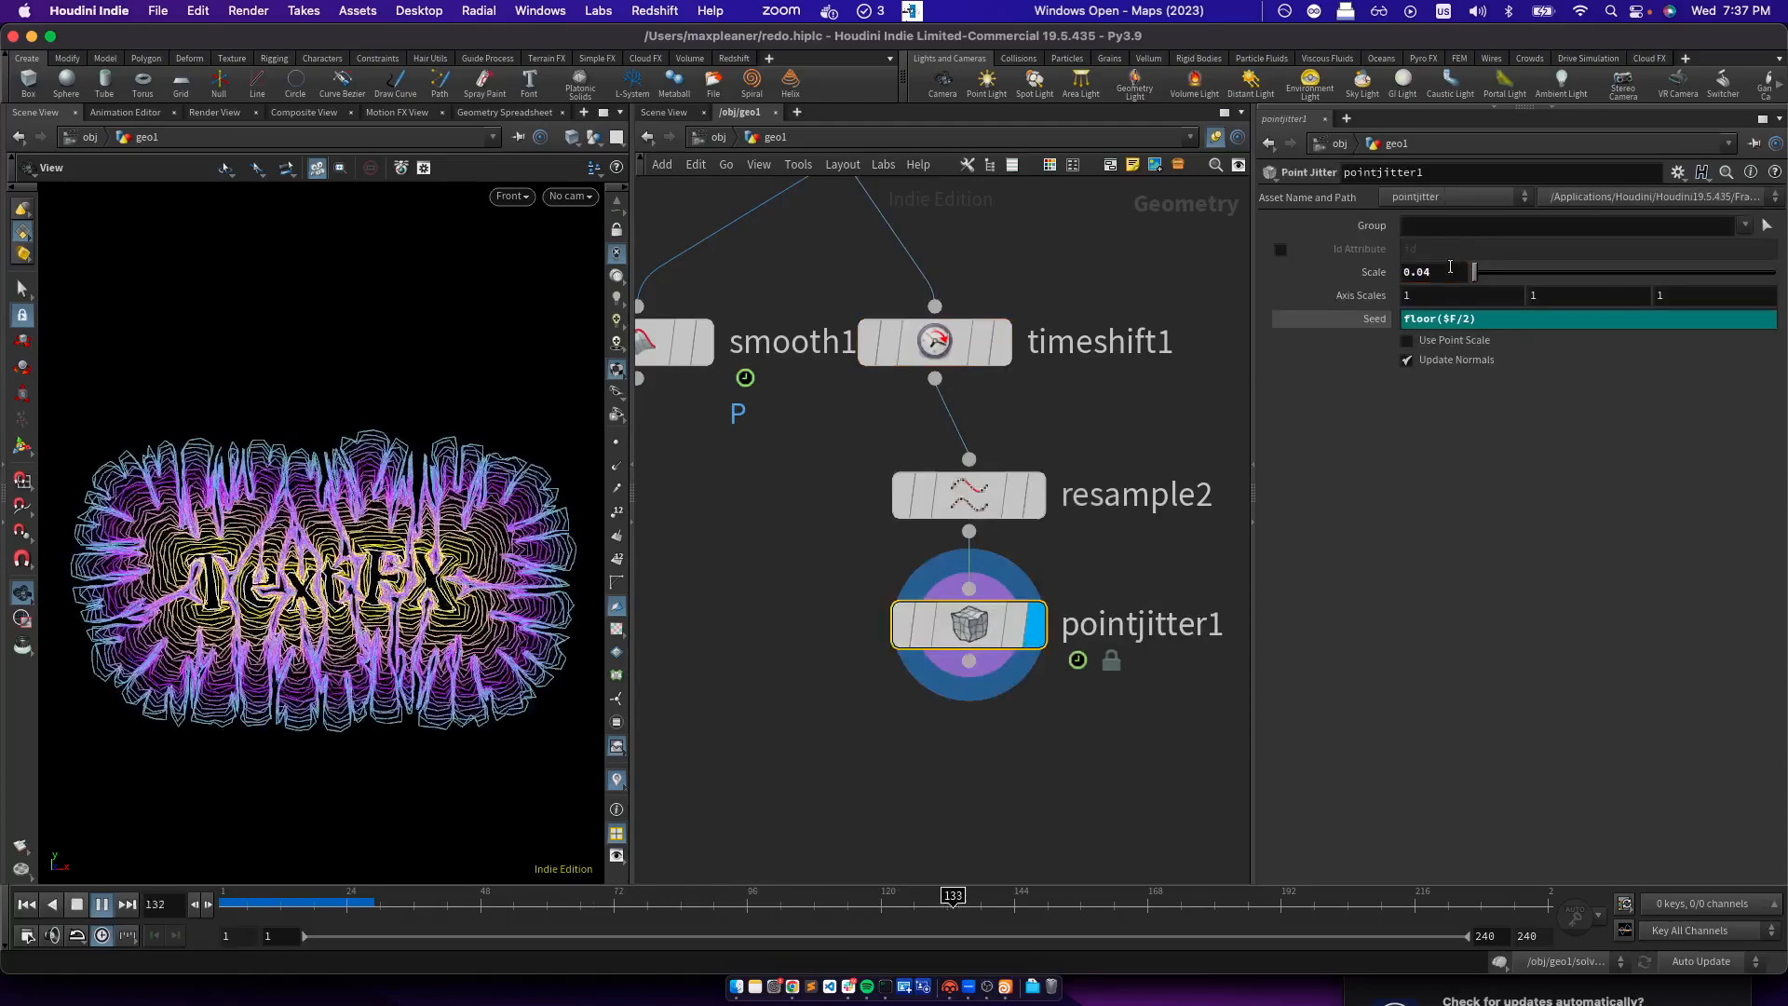
left_click(987, 494)
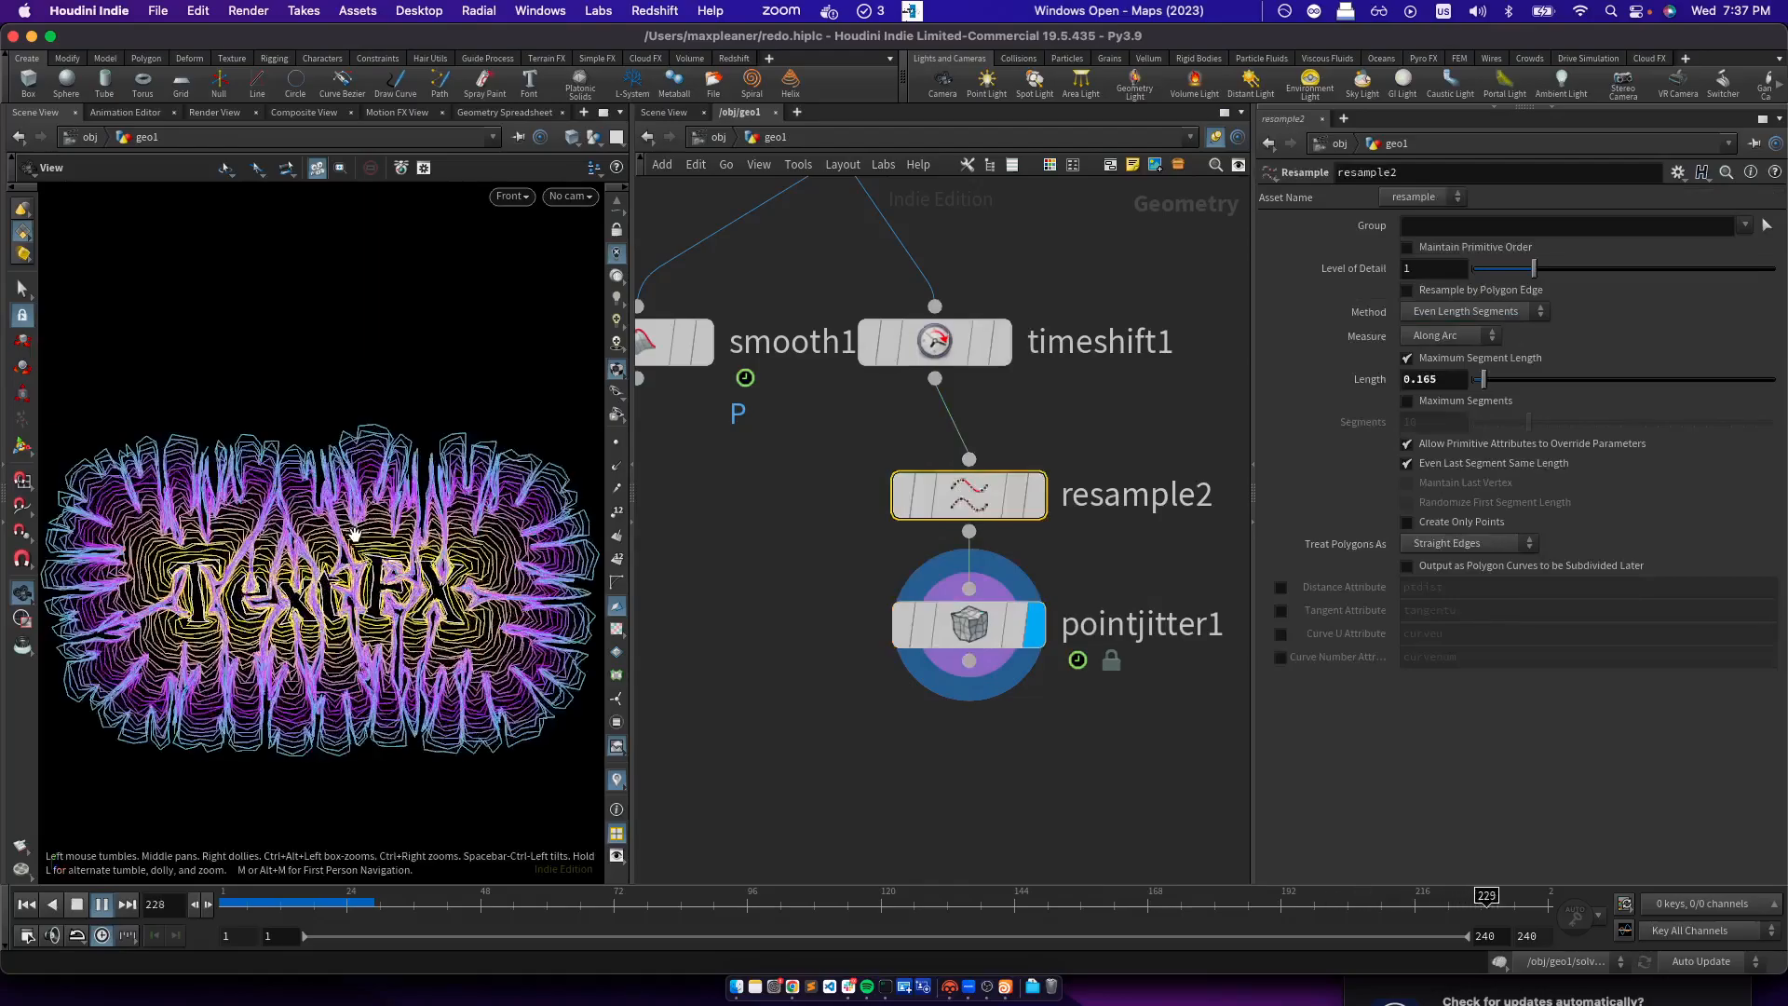
Widen the viewport, enter solver1, and enable the normalize option on pointwrangle1
left_click_drag(632, 494, 790, 521)
scroll(883, 542, "down", 5)
middle_click_drag(883, 542, 930, 827)
double_click(942, 564)
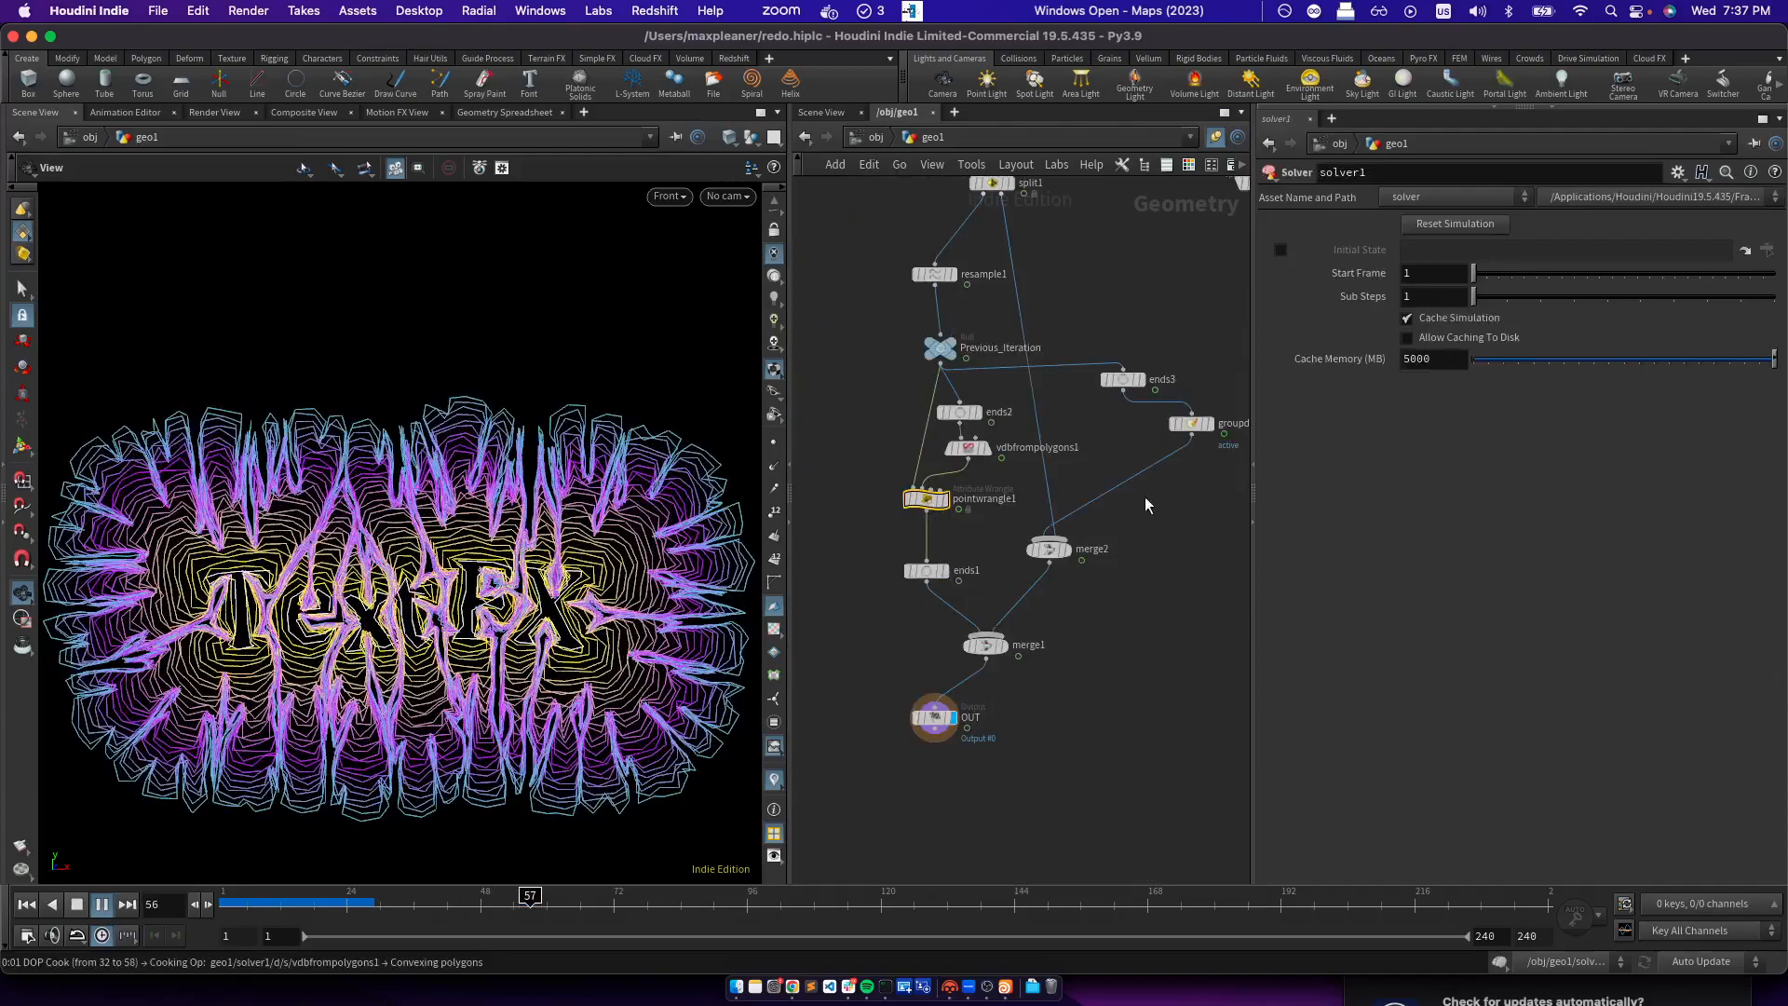
key("Escape")
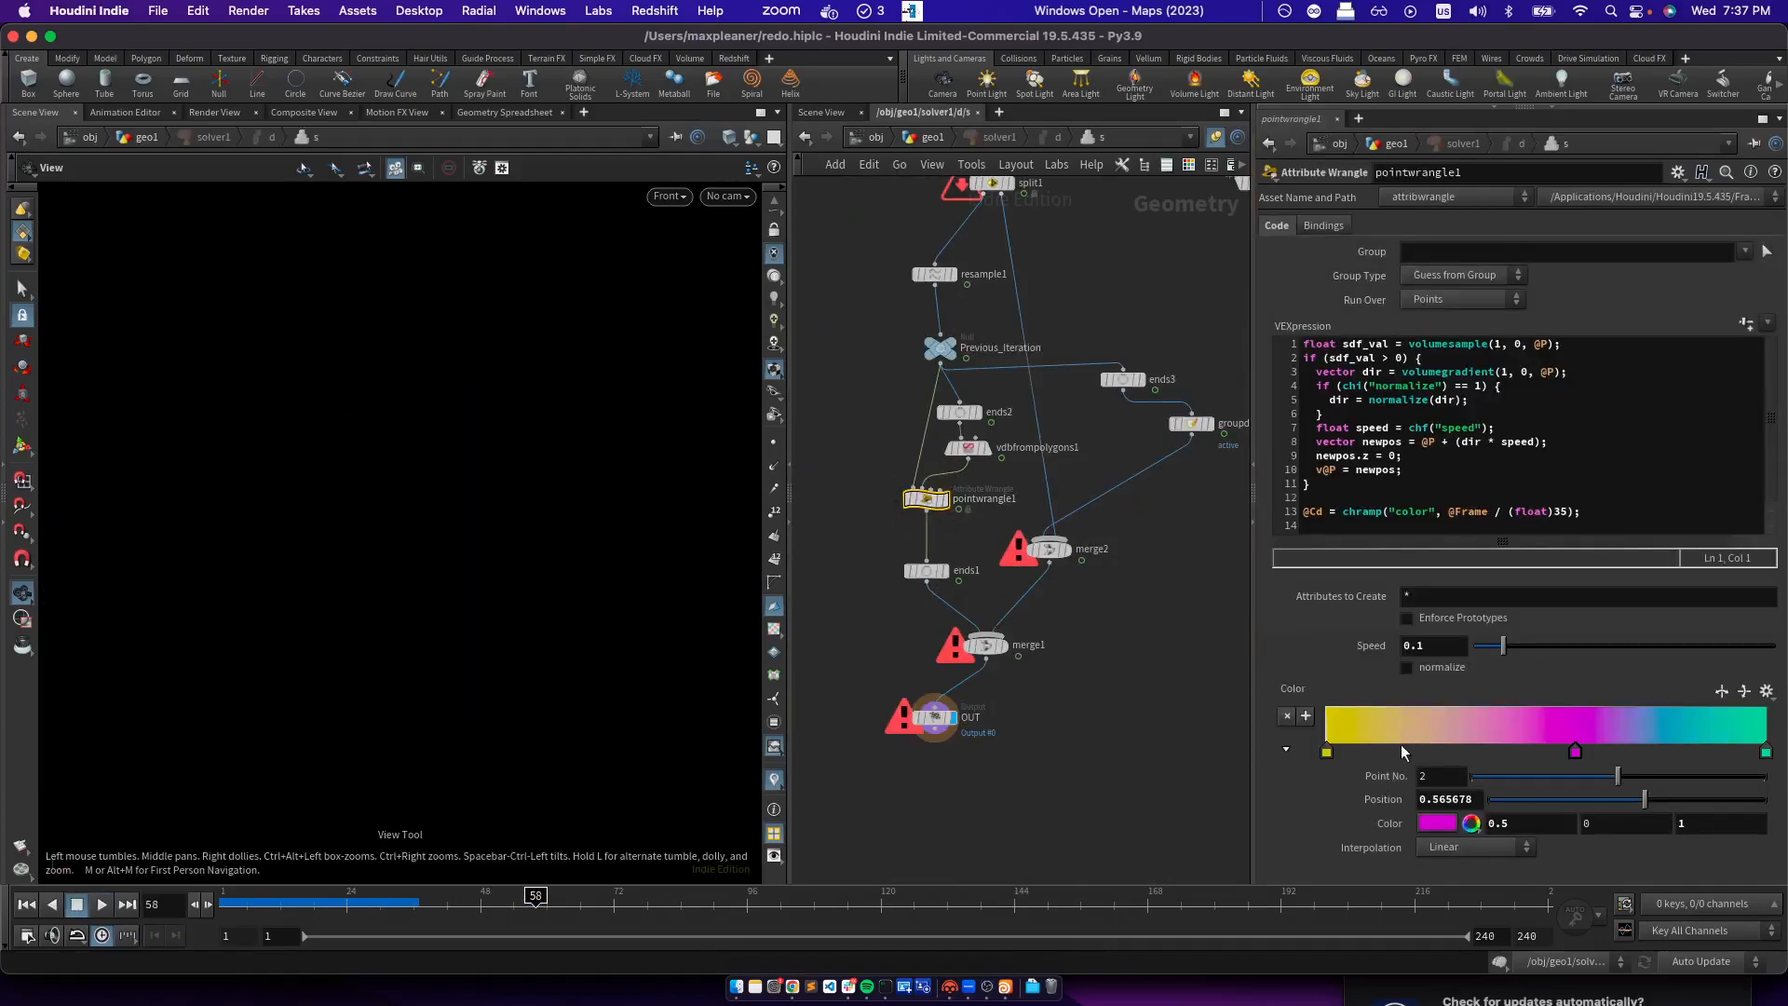
left_click(1405, 667)
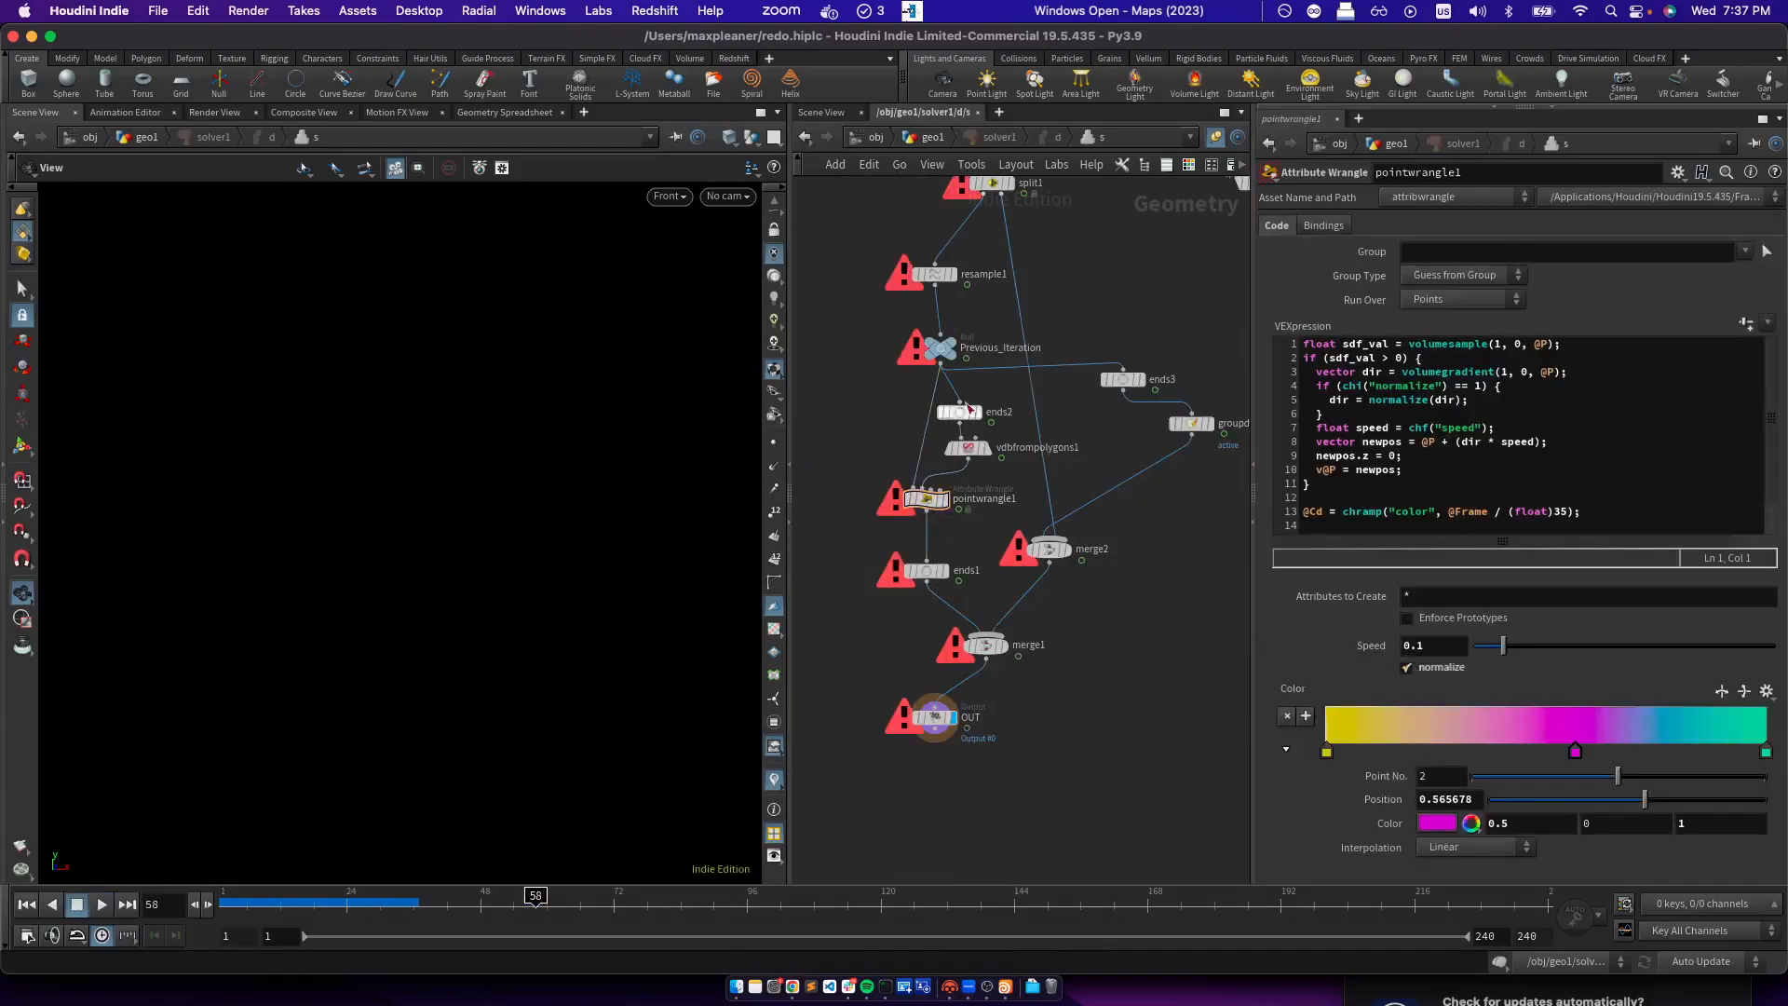
Return to geo1, display solver1, and replay the simulation from frame 1
key("u")
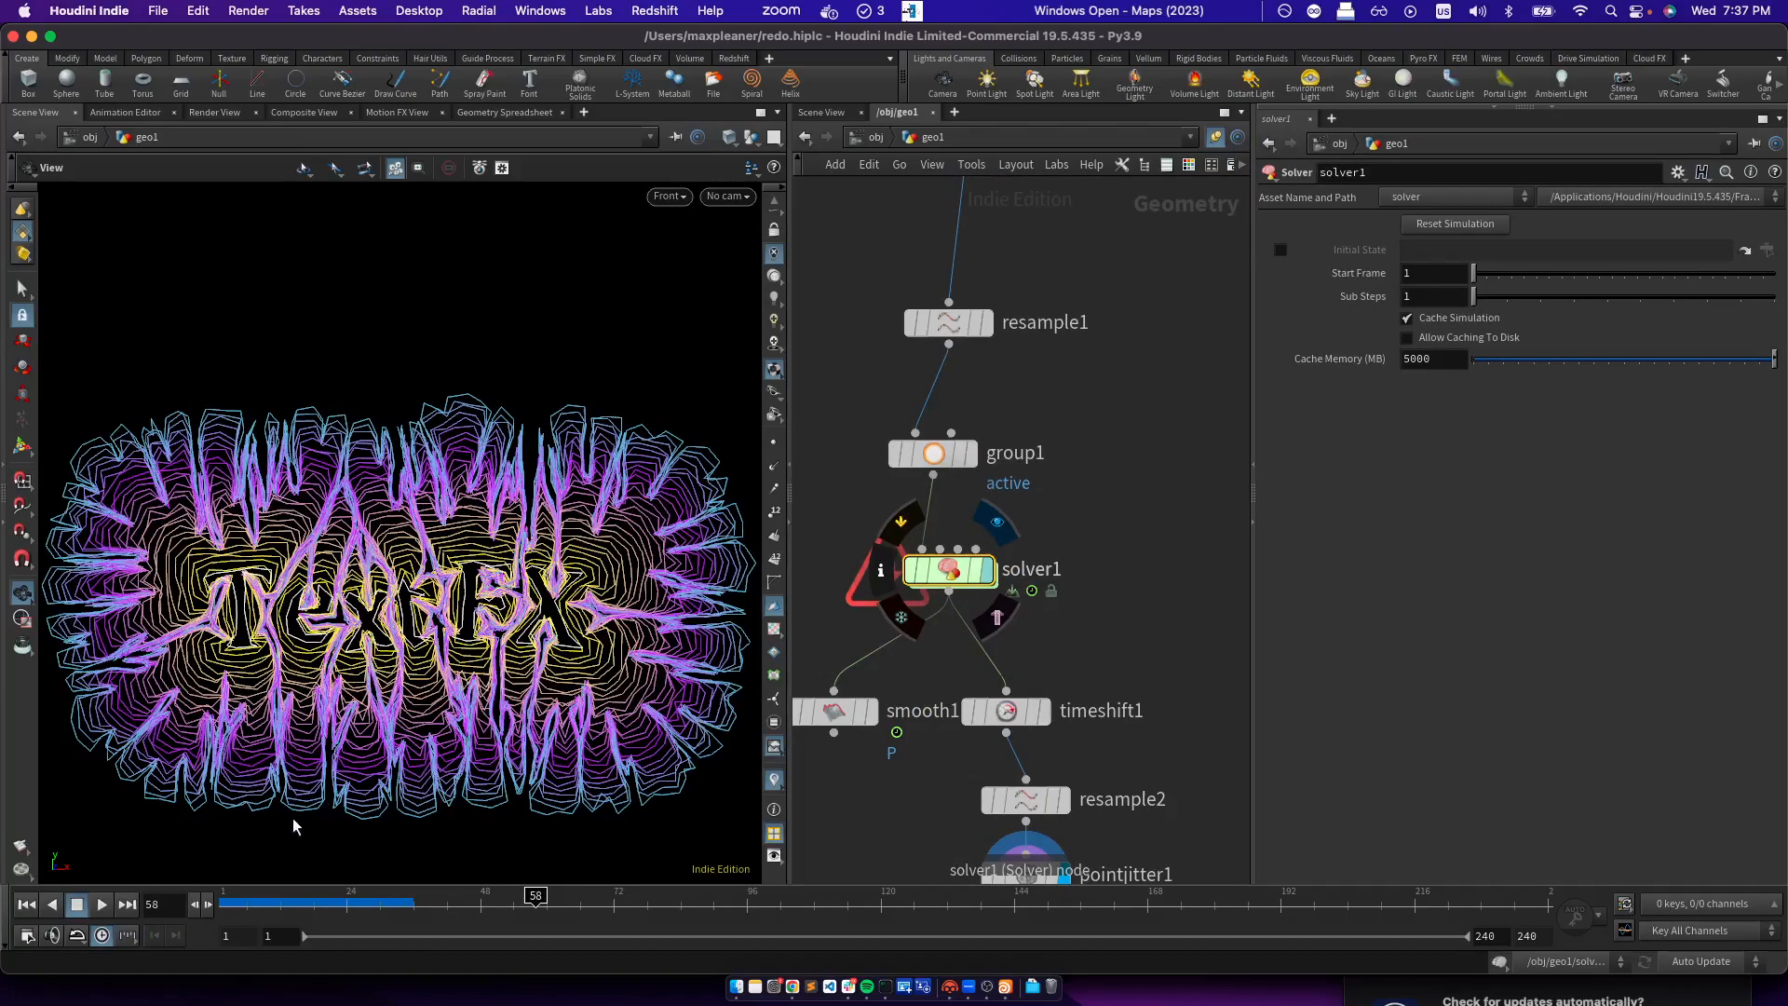
left_click_drag(267, 905, 222, 909)
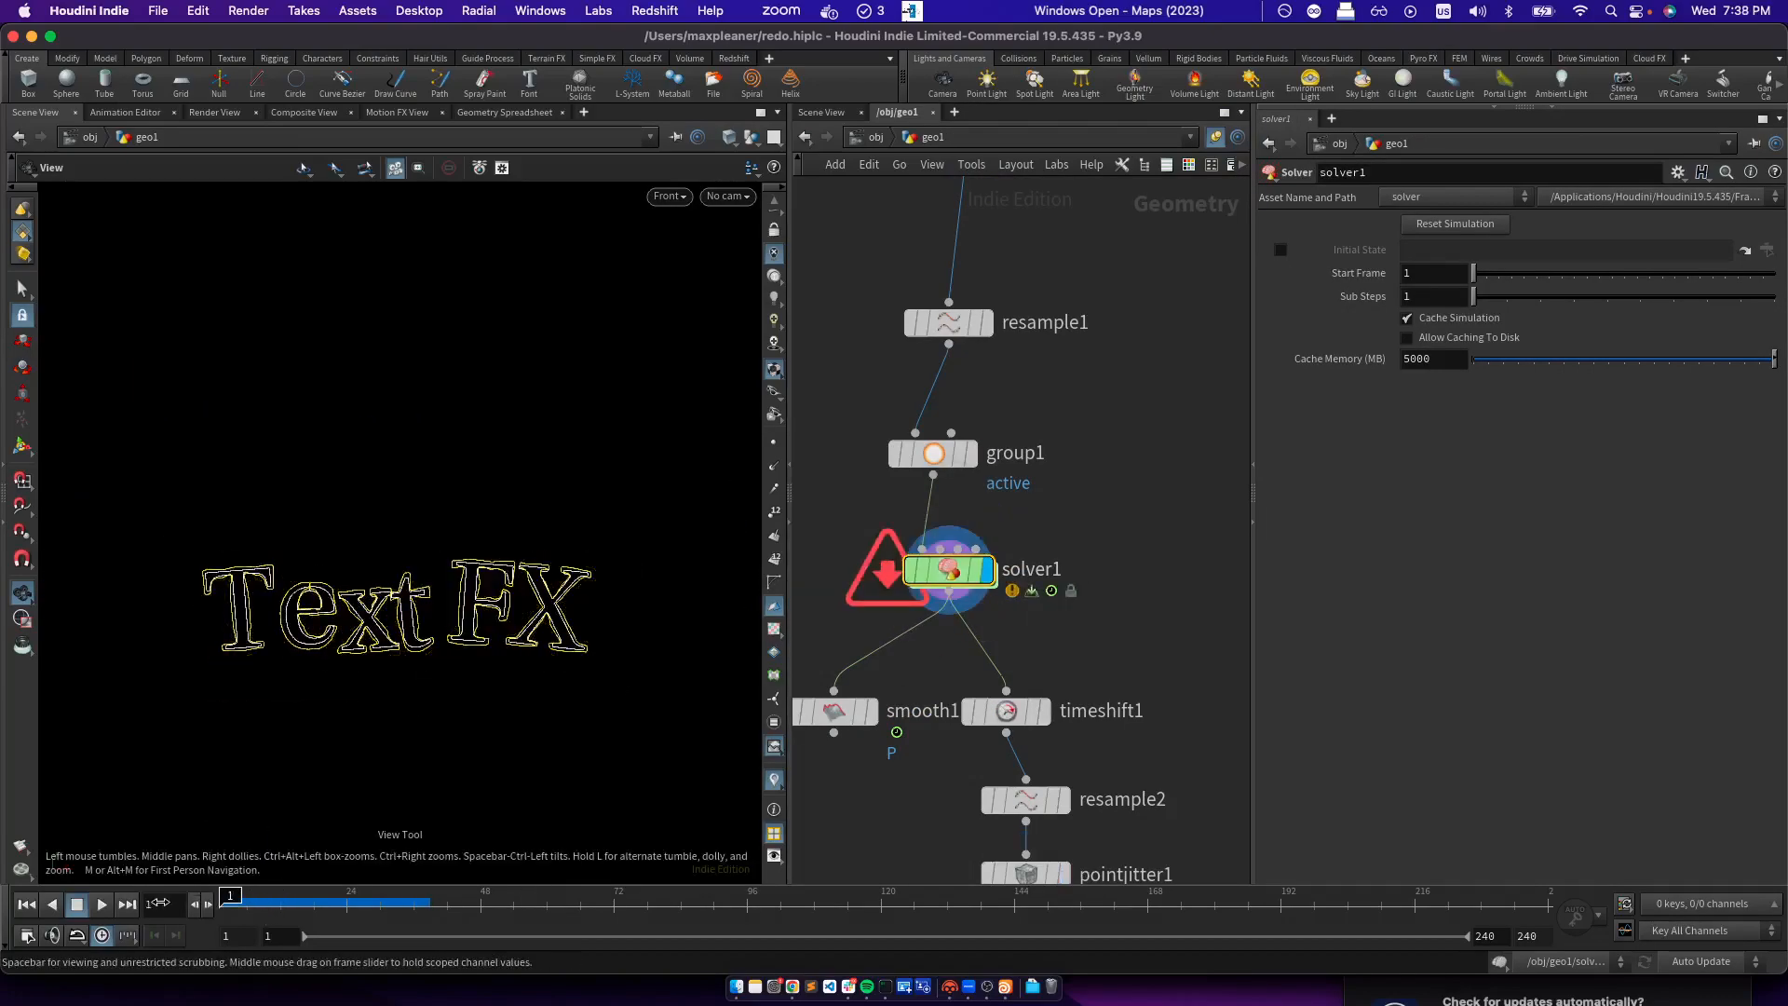
left_click(102, 904)
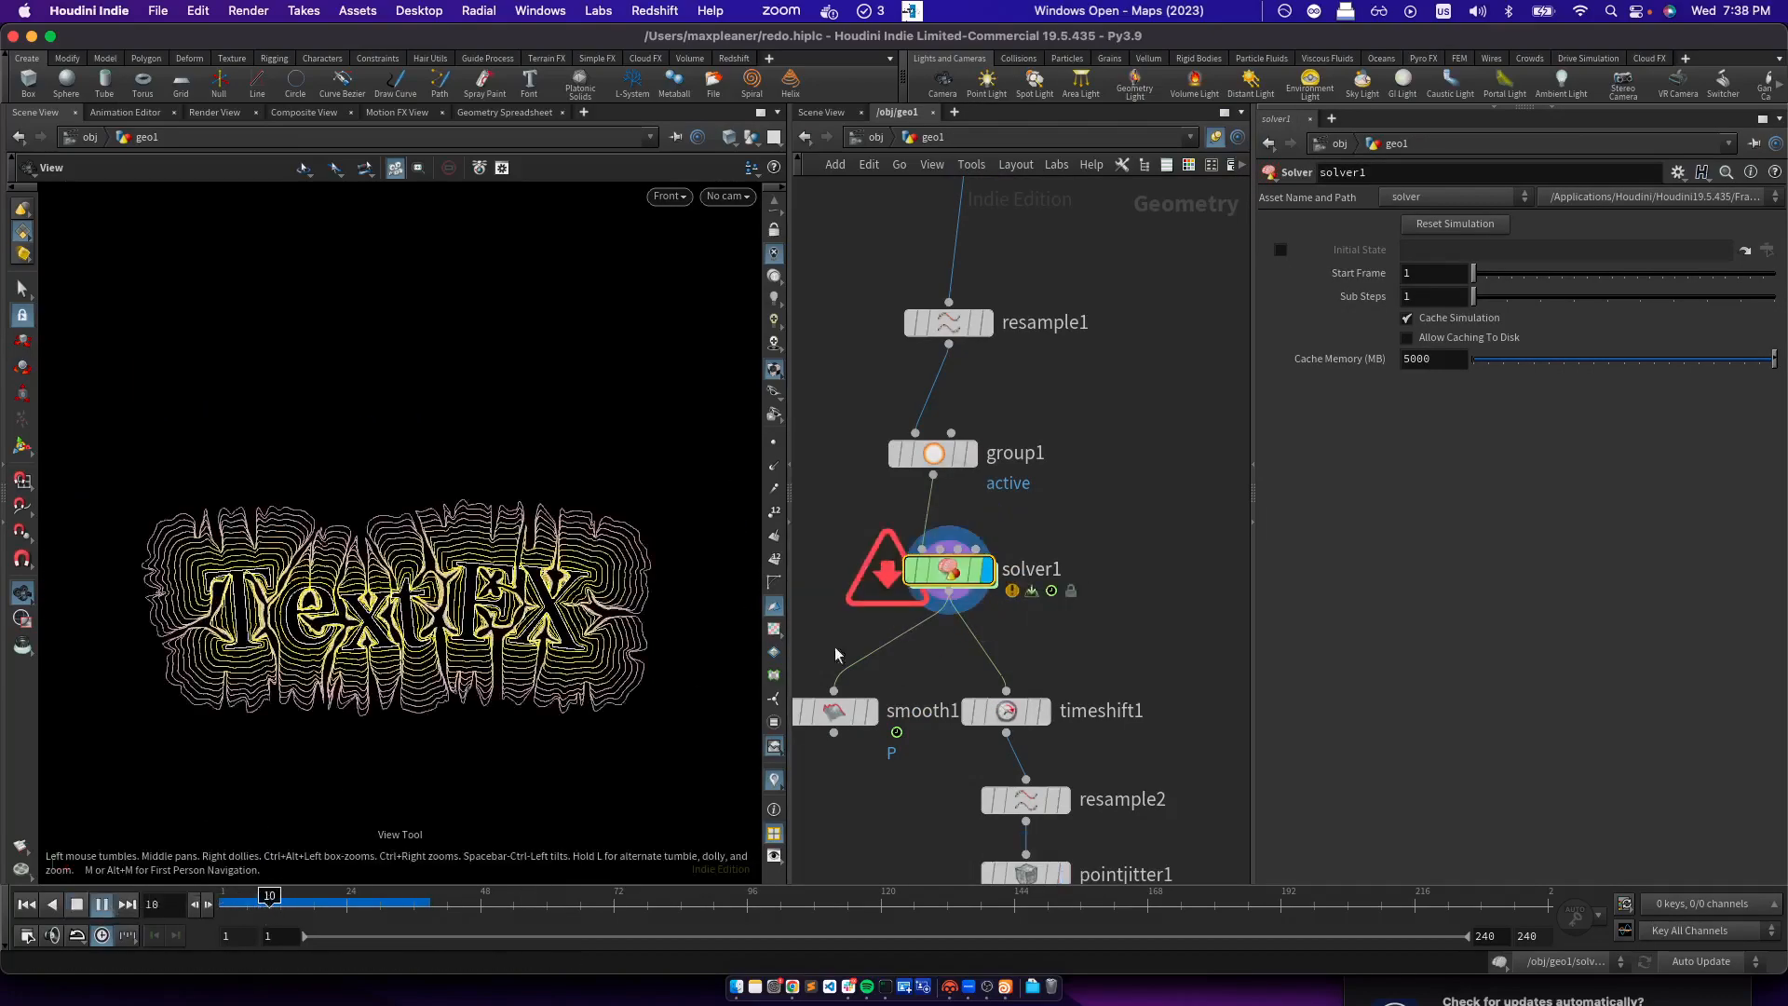
left_click(75, 909)
left_click(226, 907)
left_click(101, 905)
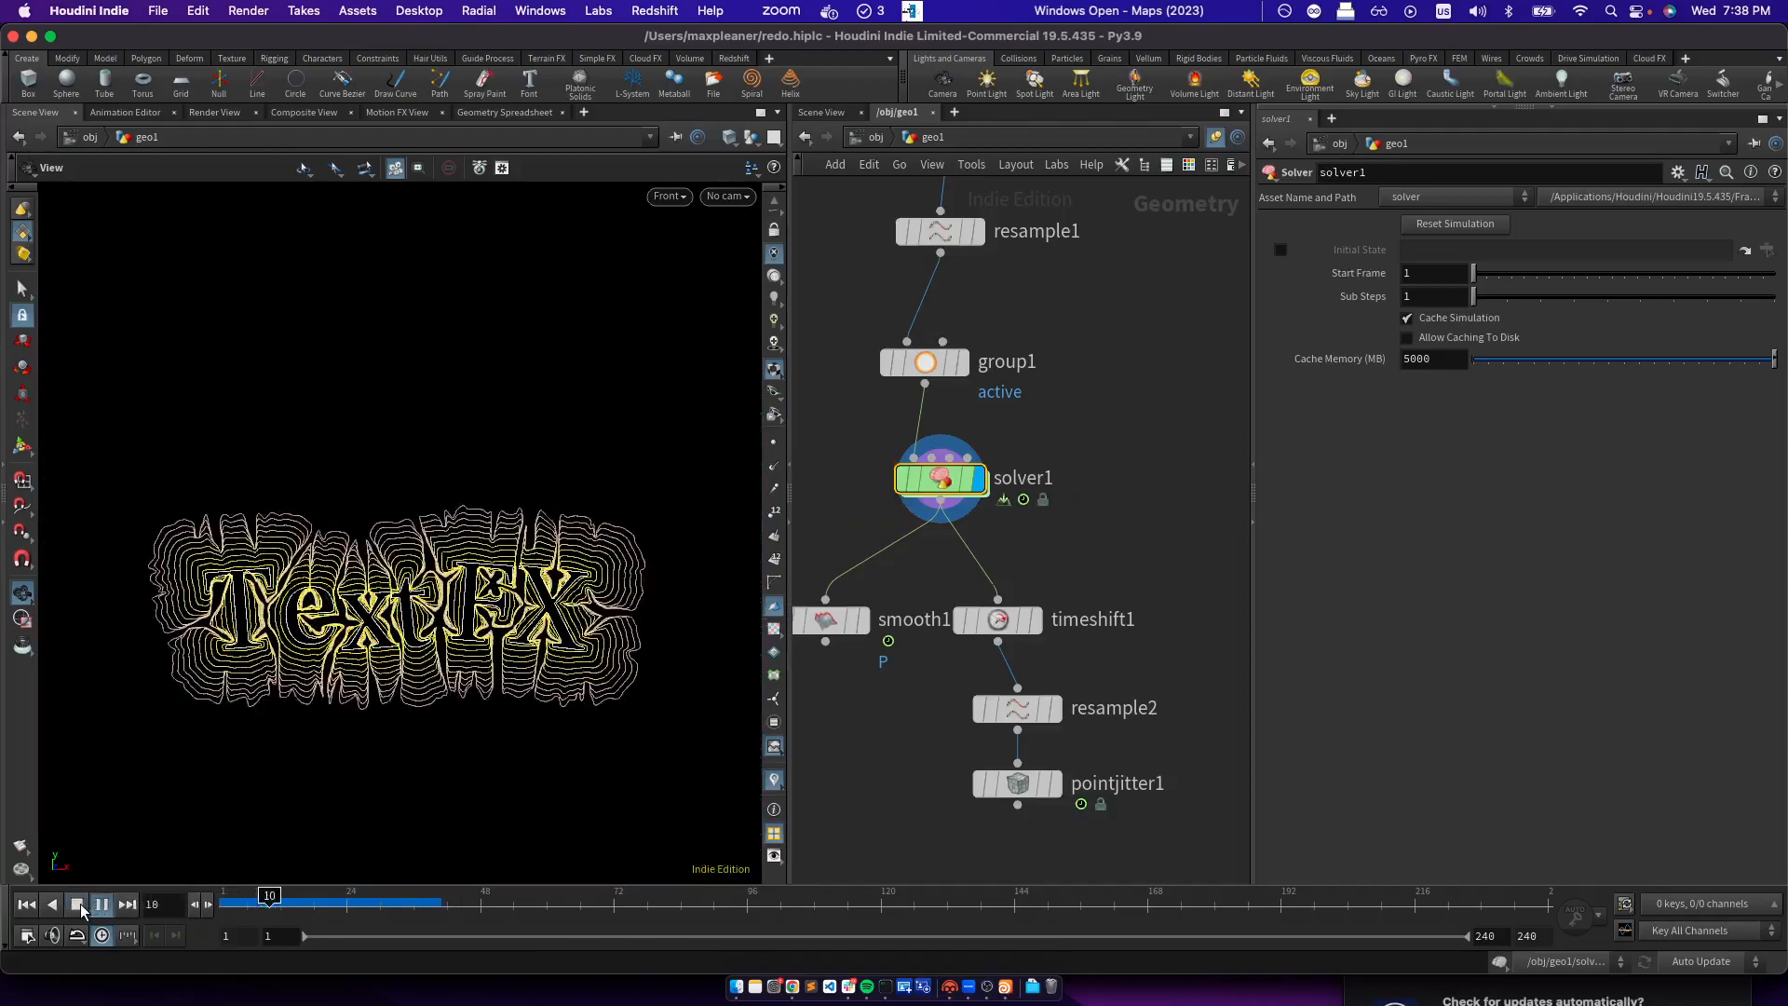
left_click(77, 904)
Set vdbfrompolygons1's Voxel Size to 0.2 inside solver1 and replay the simulation from frame 1
double_click(954, 480)
left_click(968, 448)
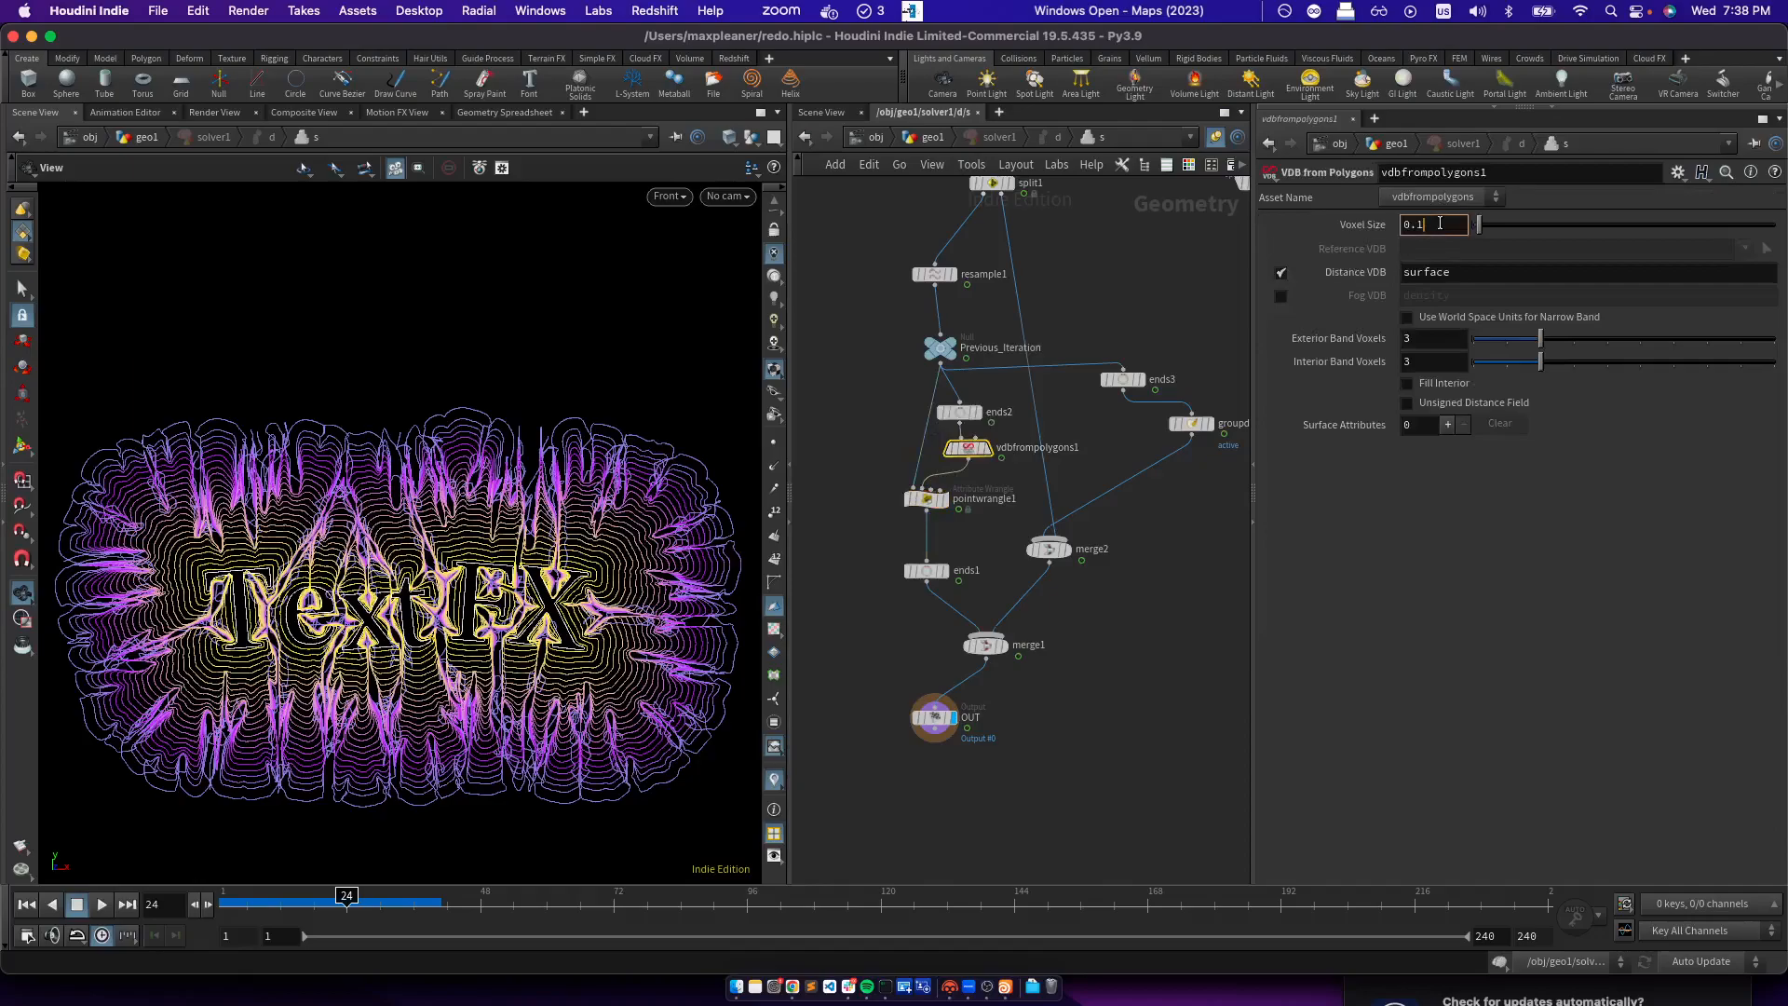
left_click(228, 901)
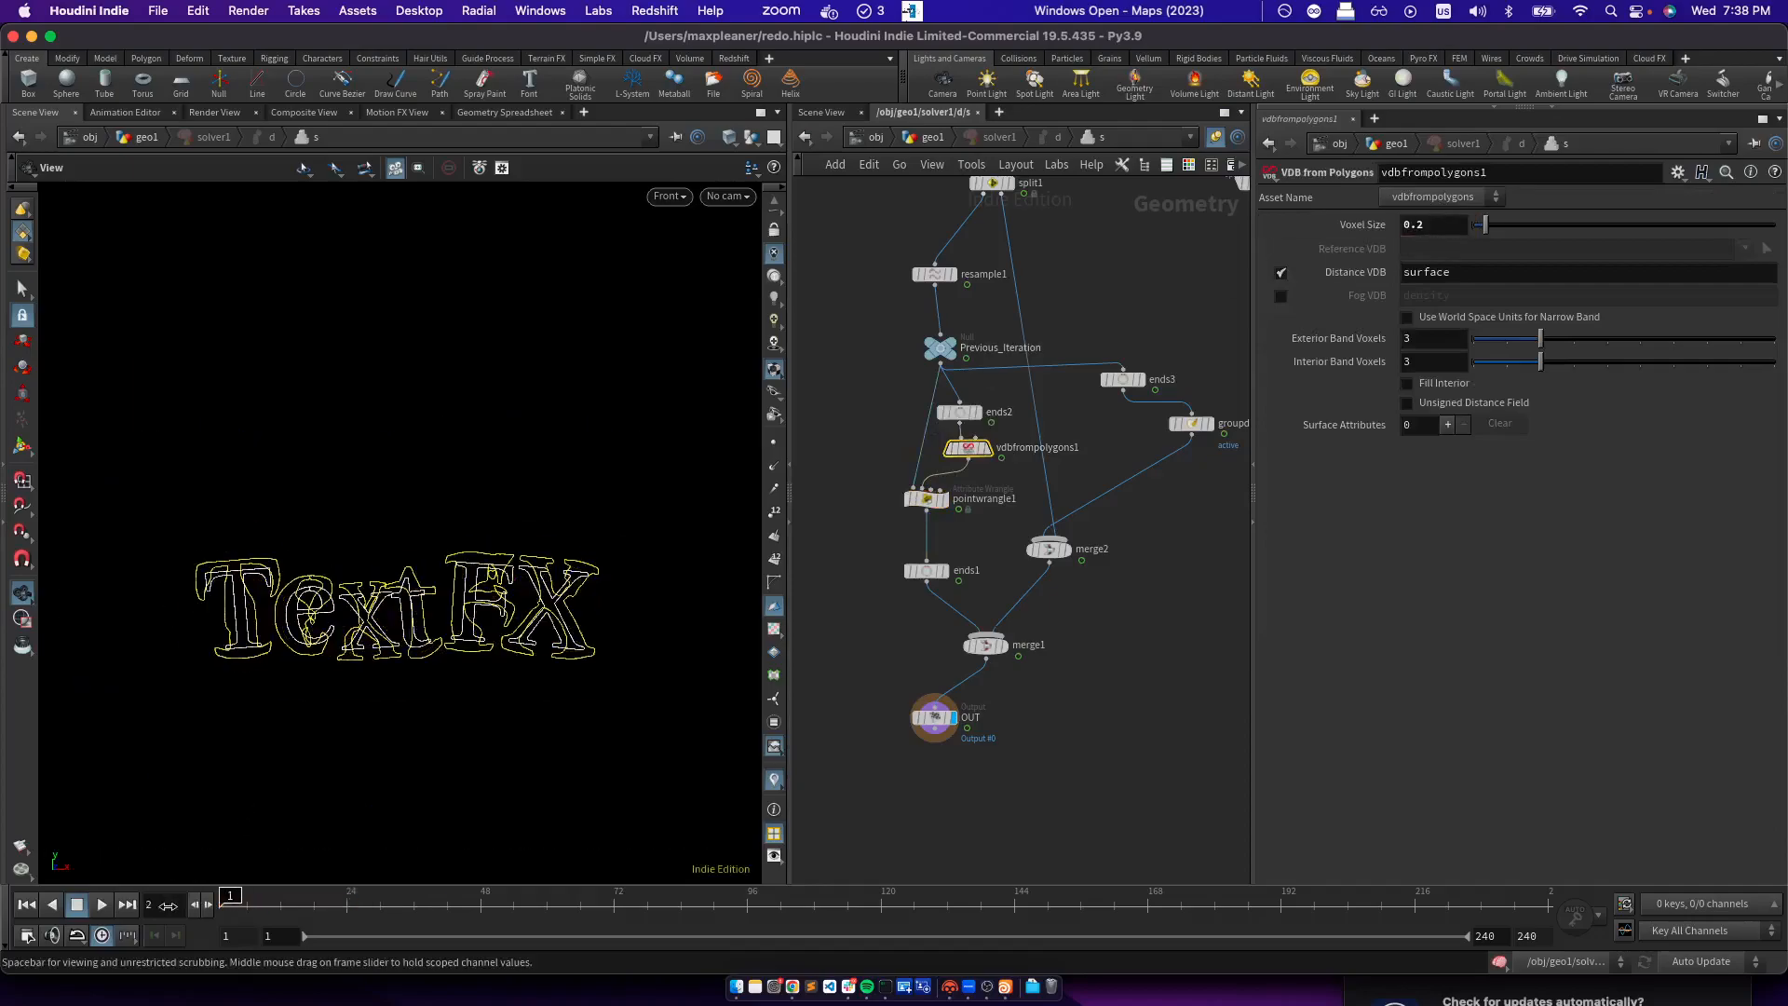
left_click(101, 911)
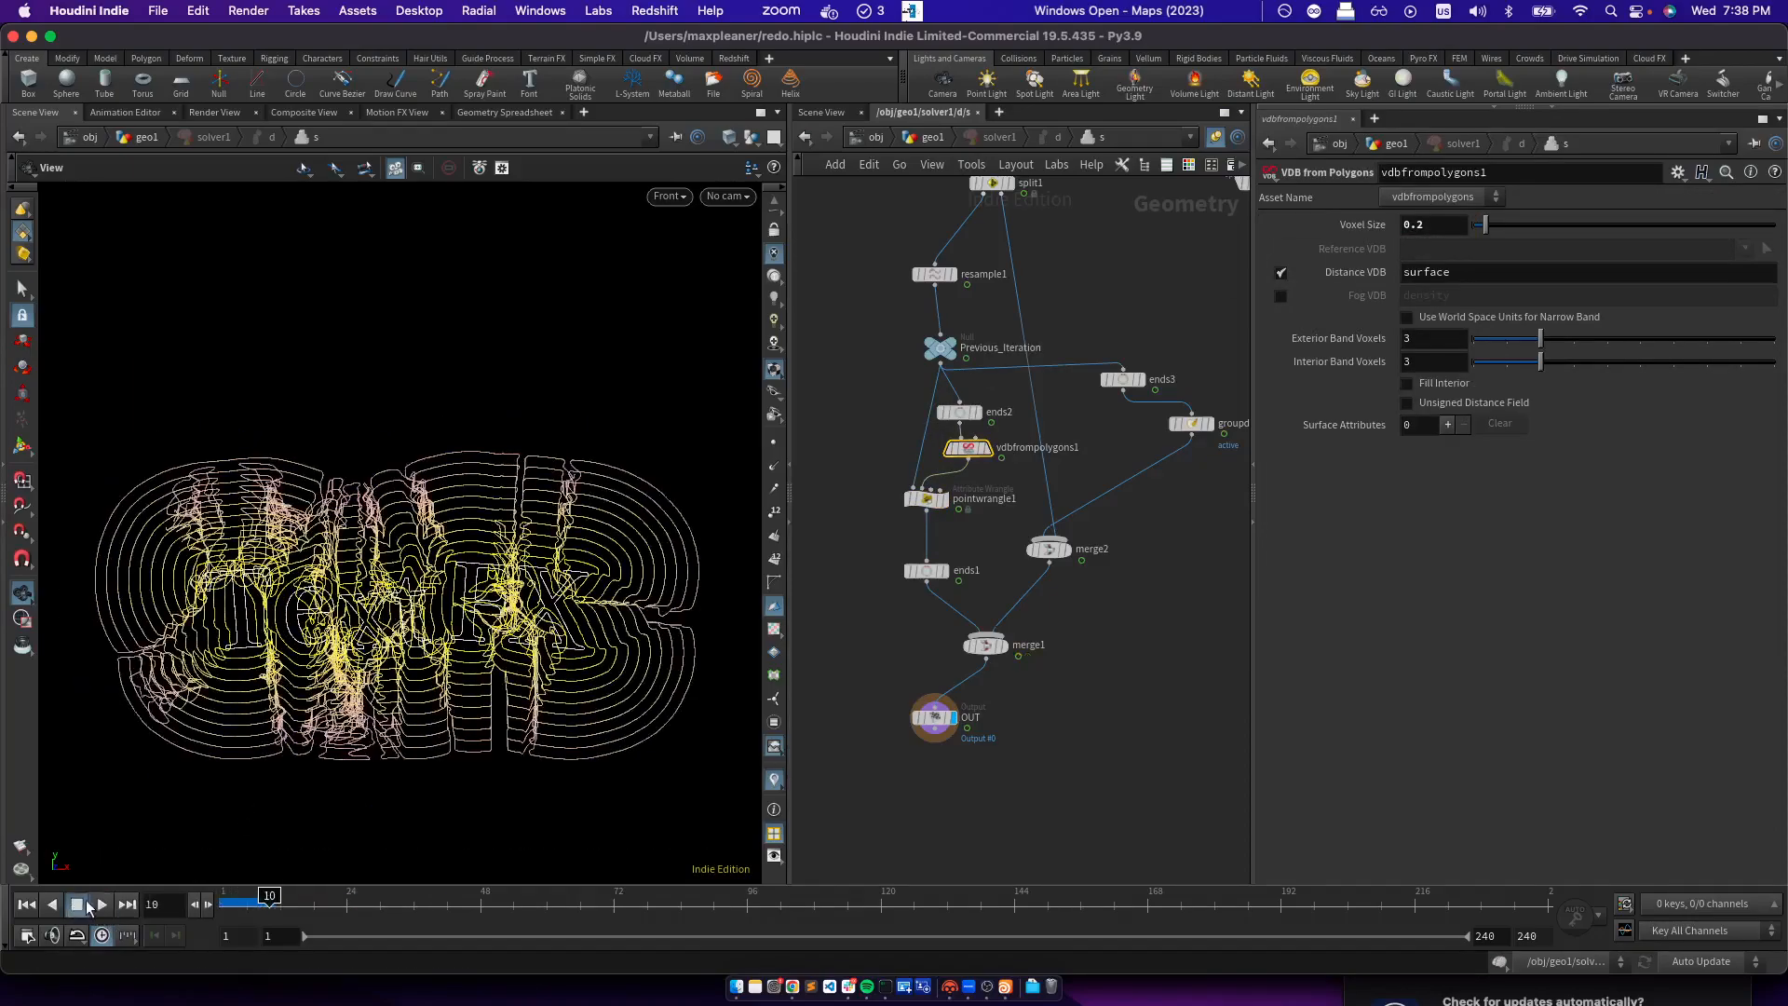
Go back to frame 1, set pointwrangle1's Speed to 0.01 inside solver1, and replay the simulation
key("u")
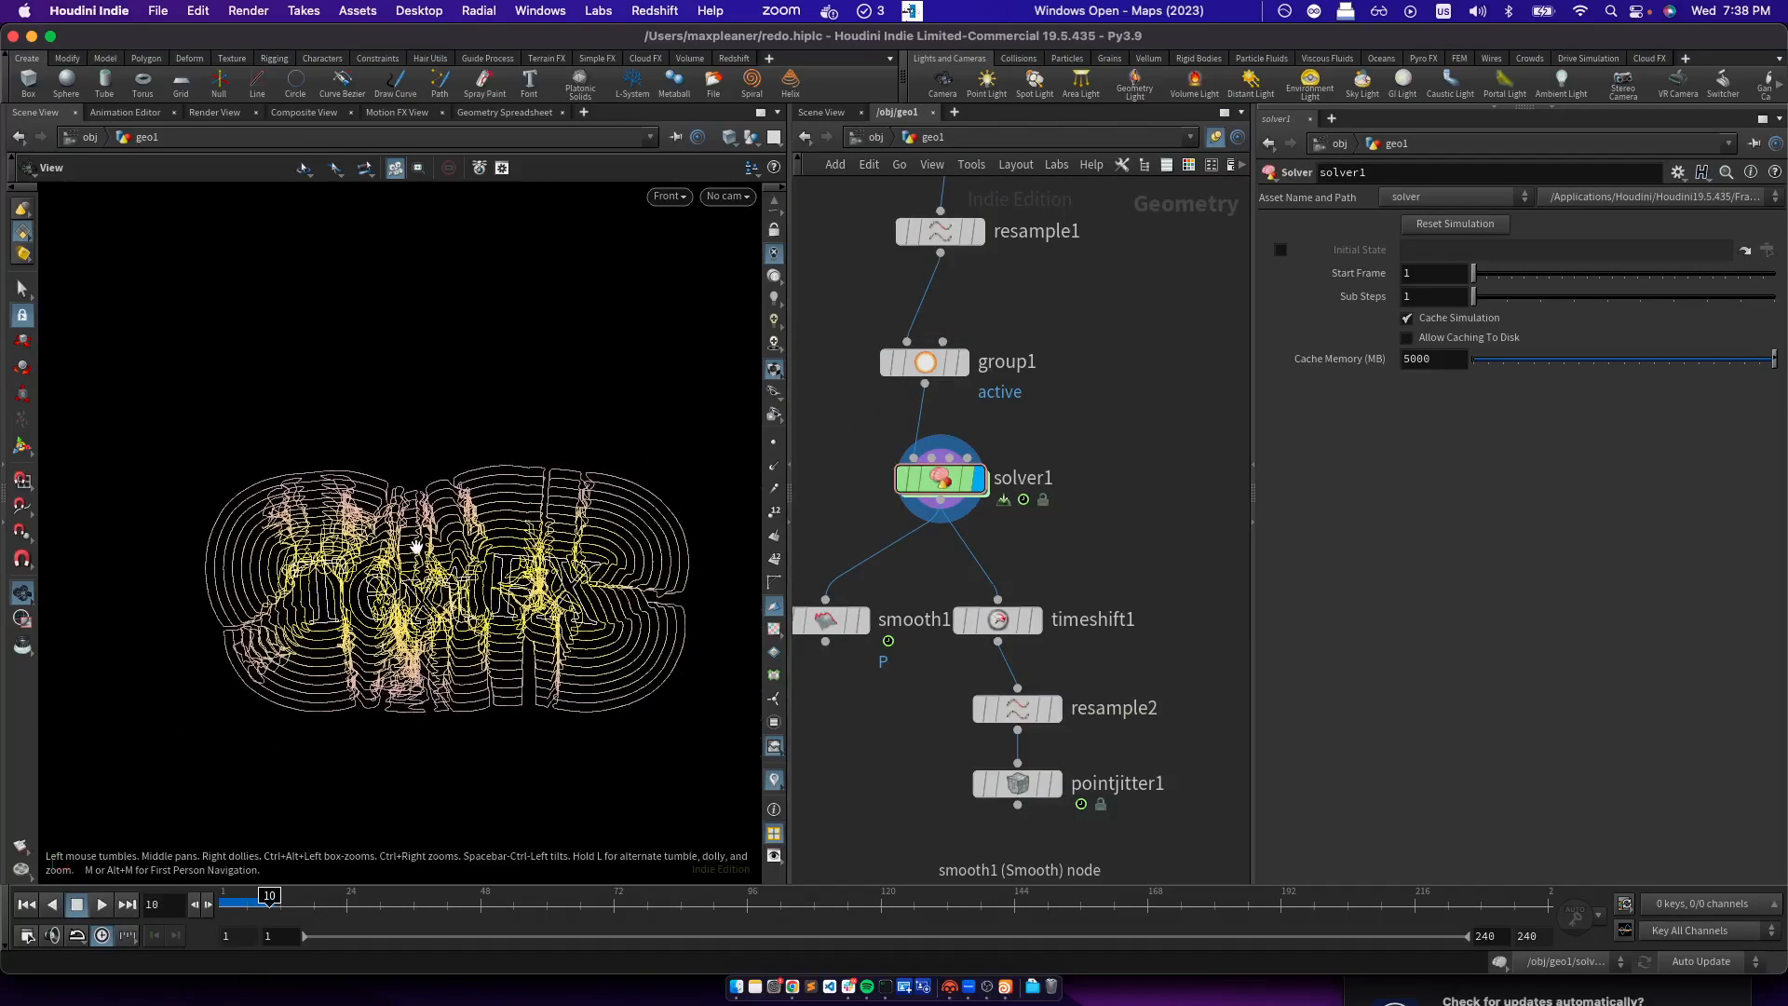
left_click_drag(267, 903, 222, 903)
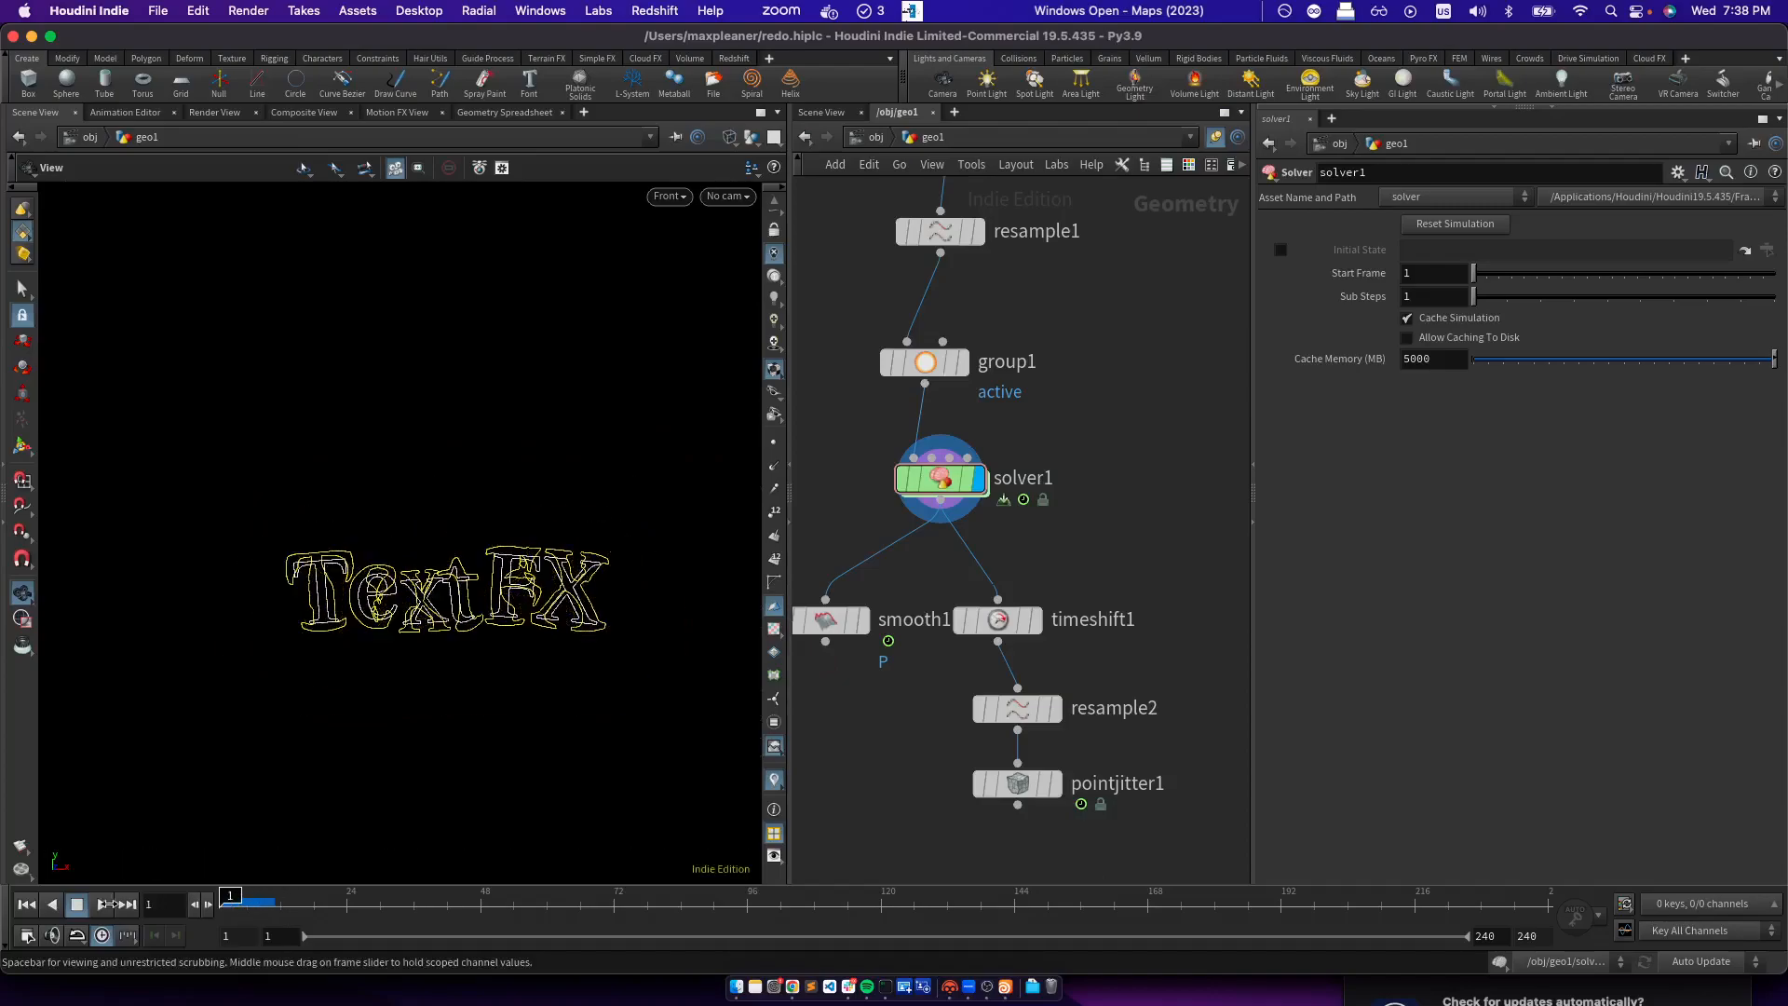
scroll(512, 592, "up", 10)
scroll(513, 594, "down", 6)
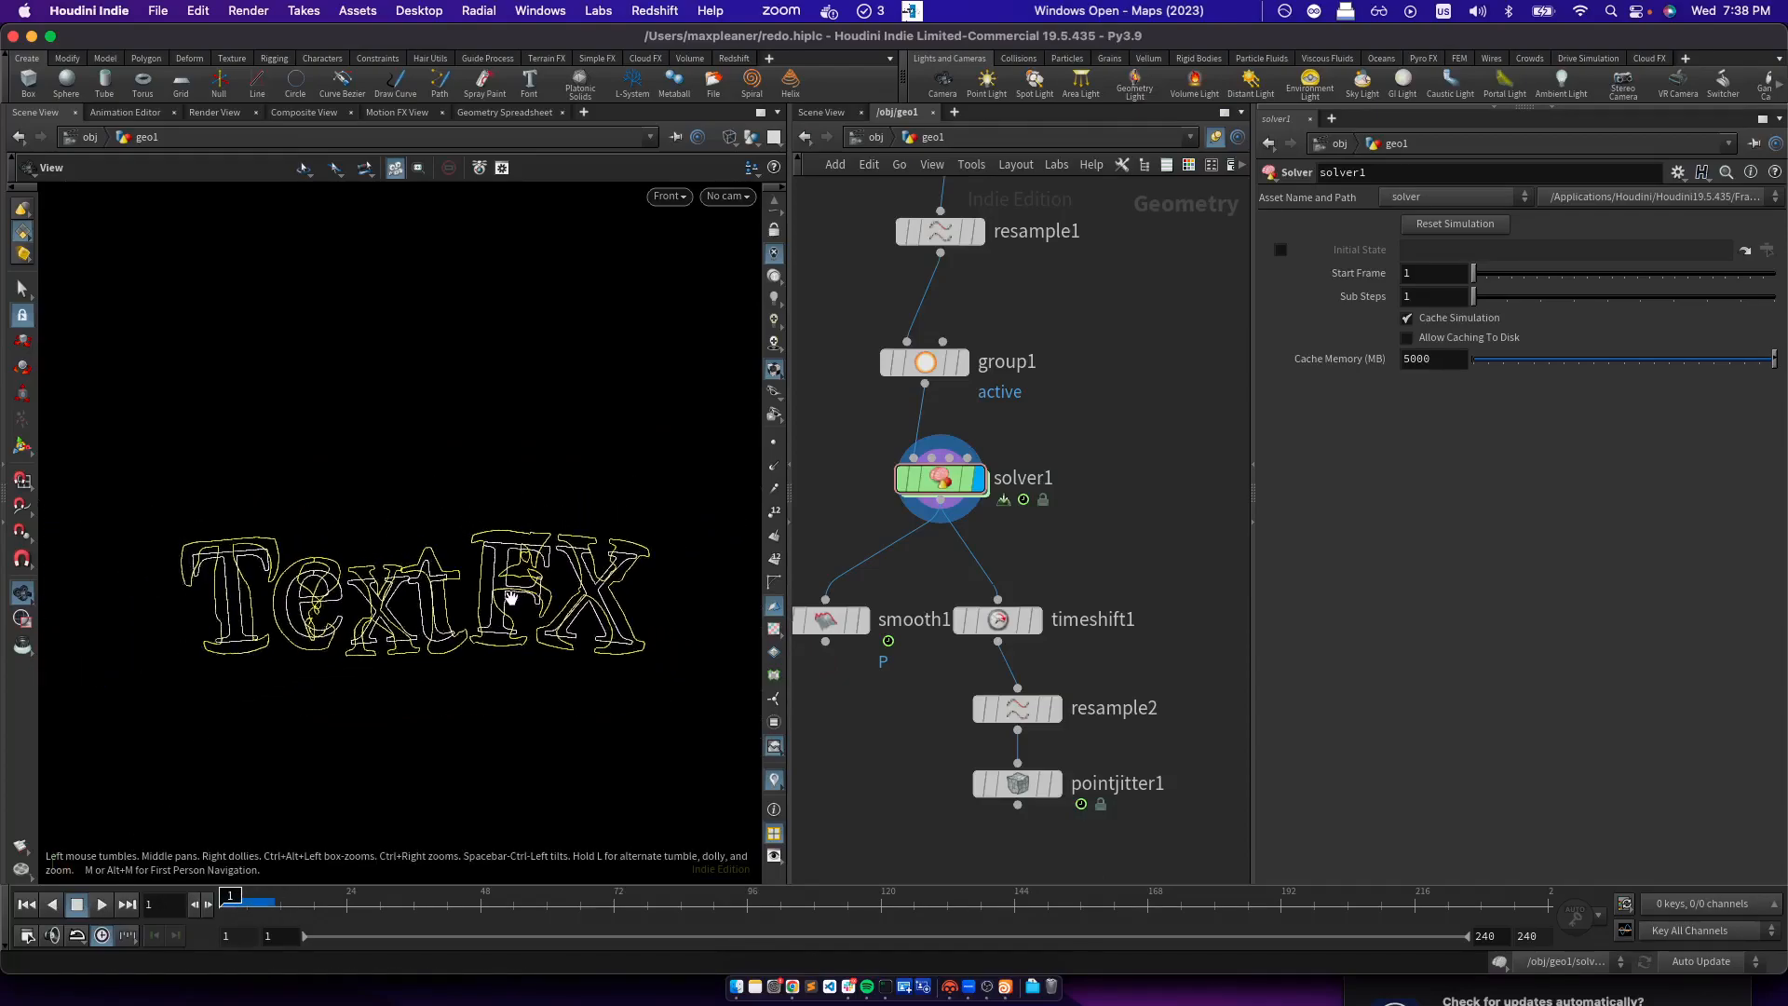
double_click(934, 479)
left_click(930, 501)
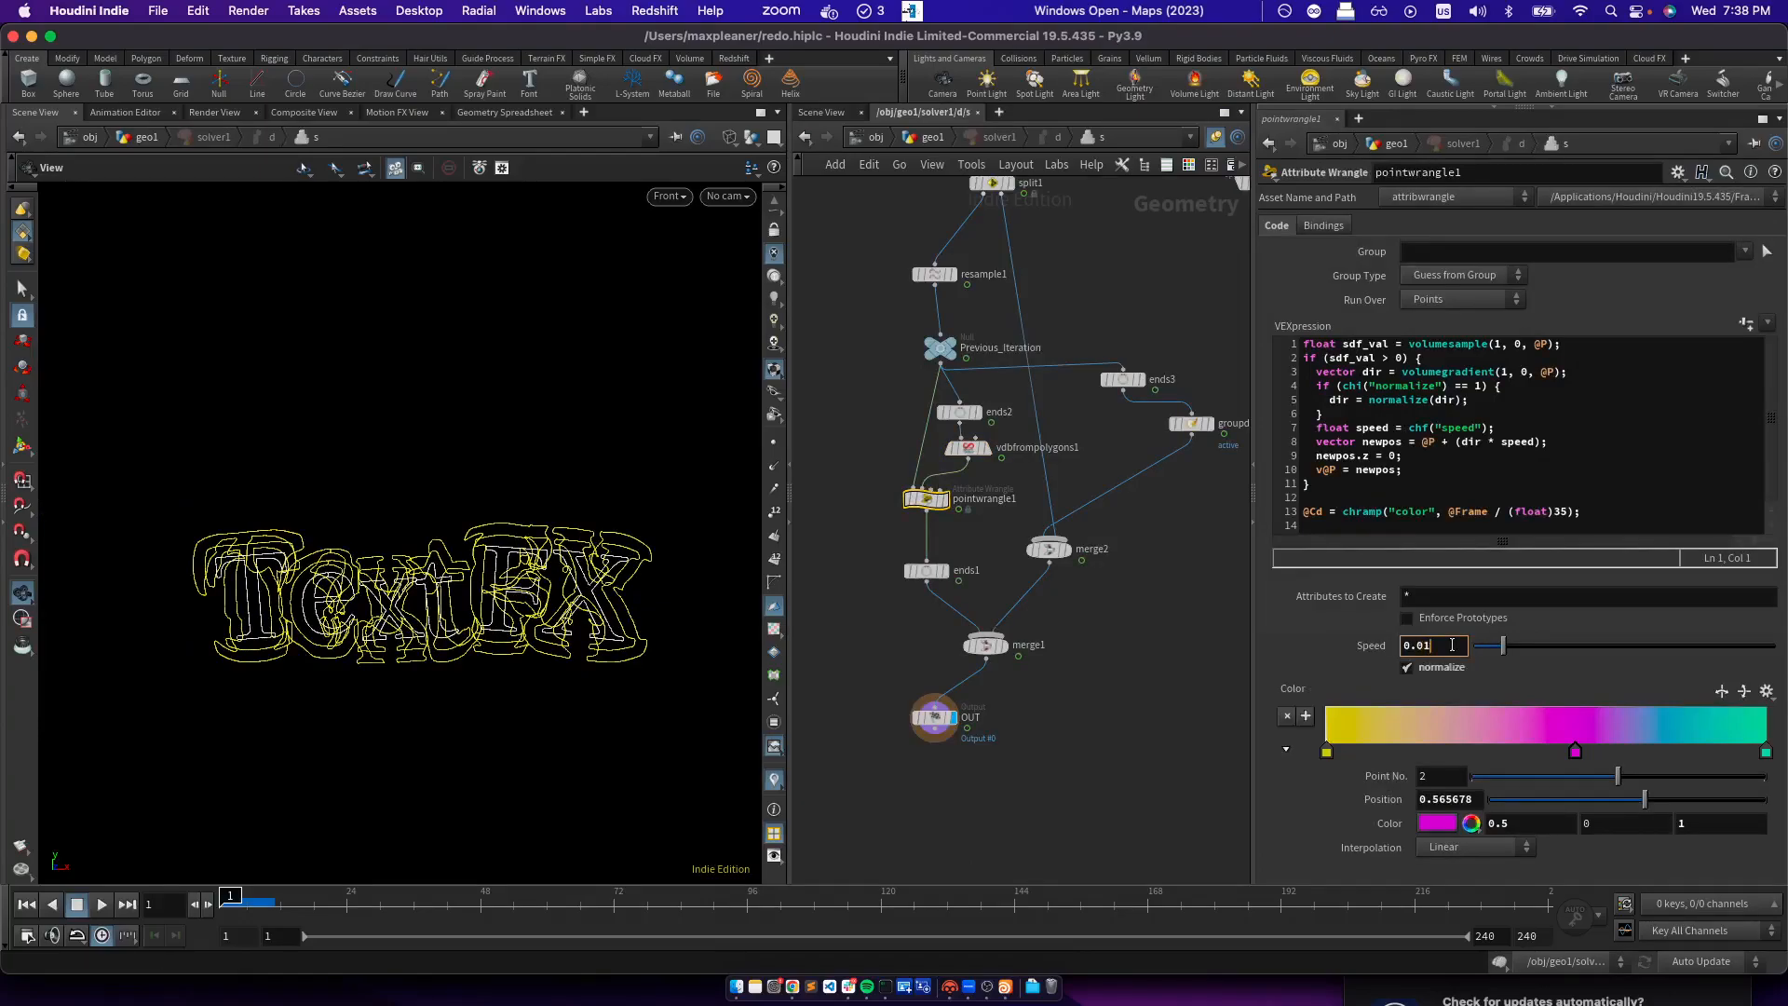
key("Return")
left_click(102, 904)
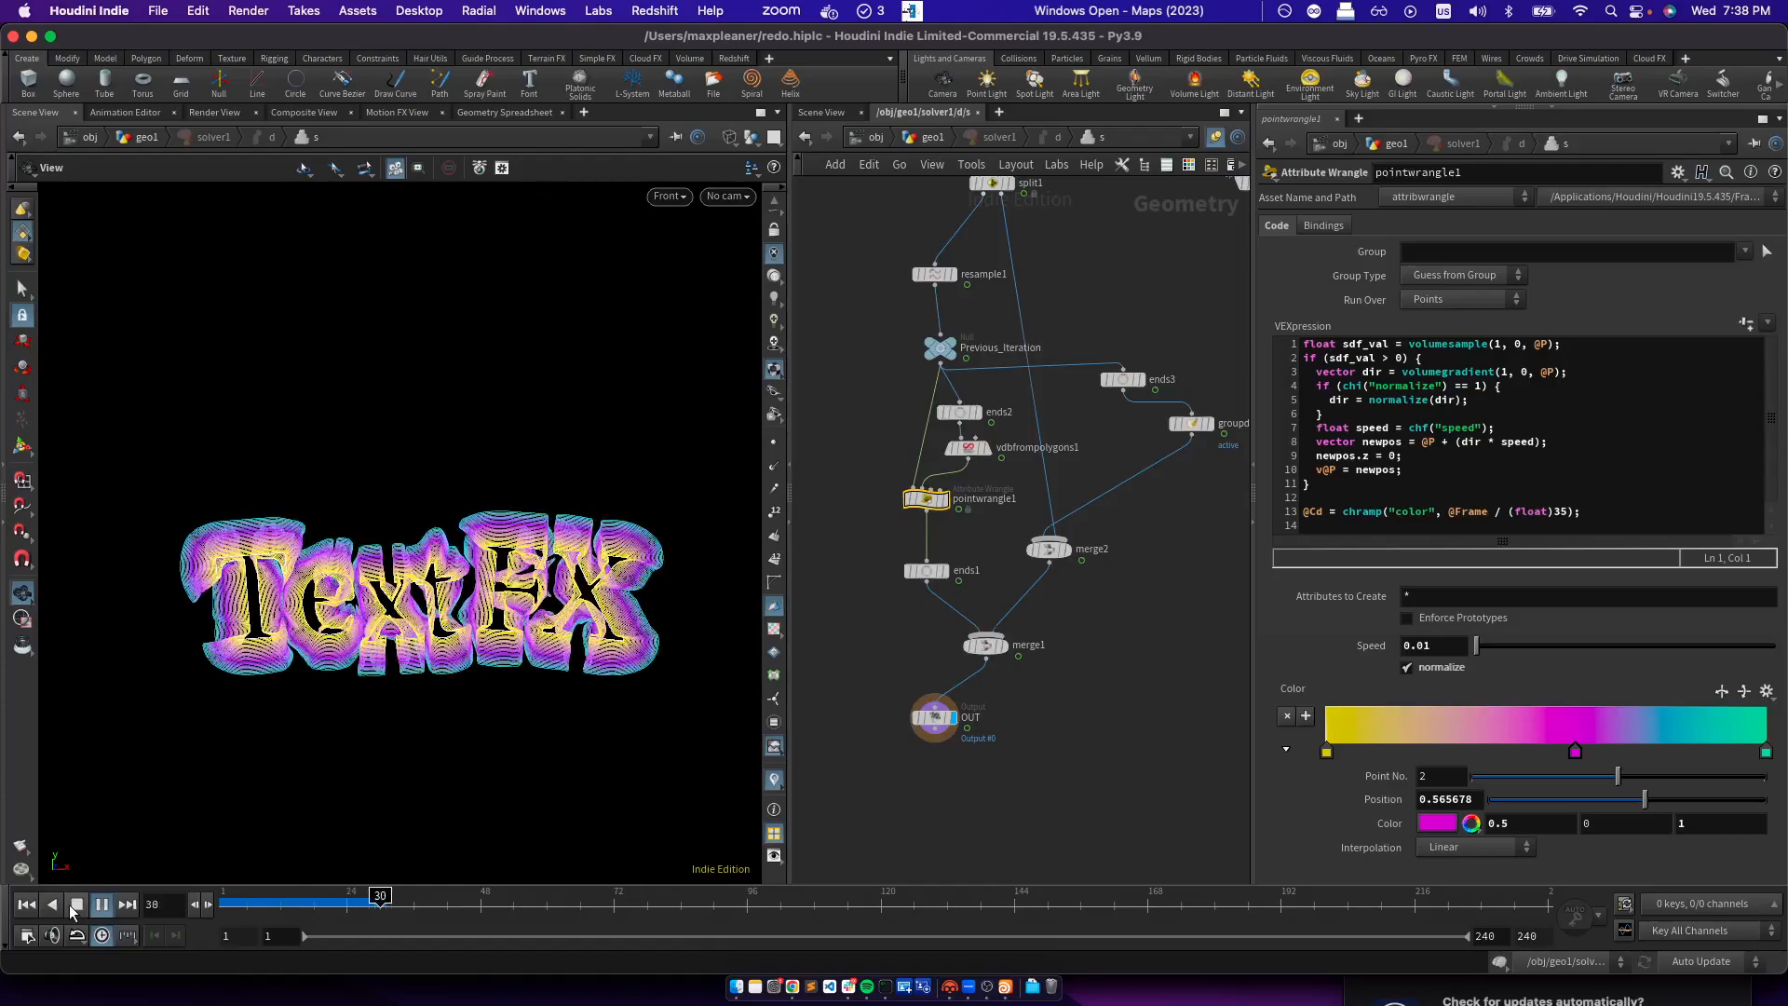
Stop playback, set vdbfrompolygons1's Voxel Size to 0.1, and replay the simulation from frame 1
left_click(74, 905)
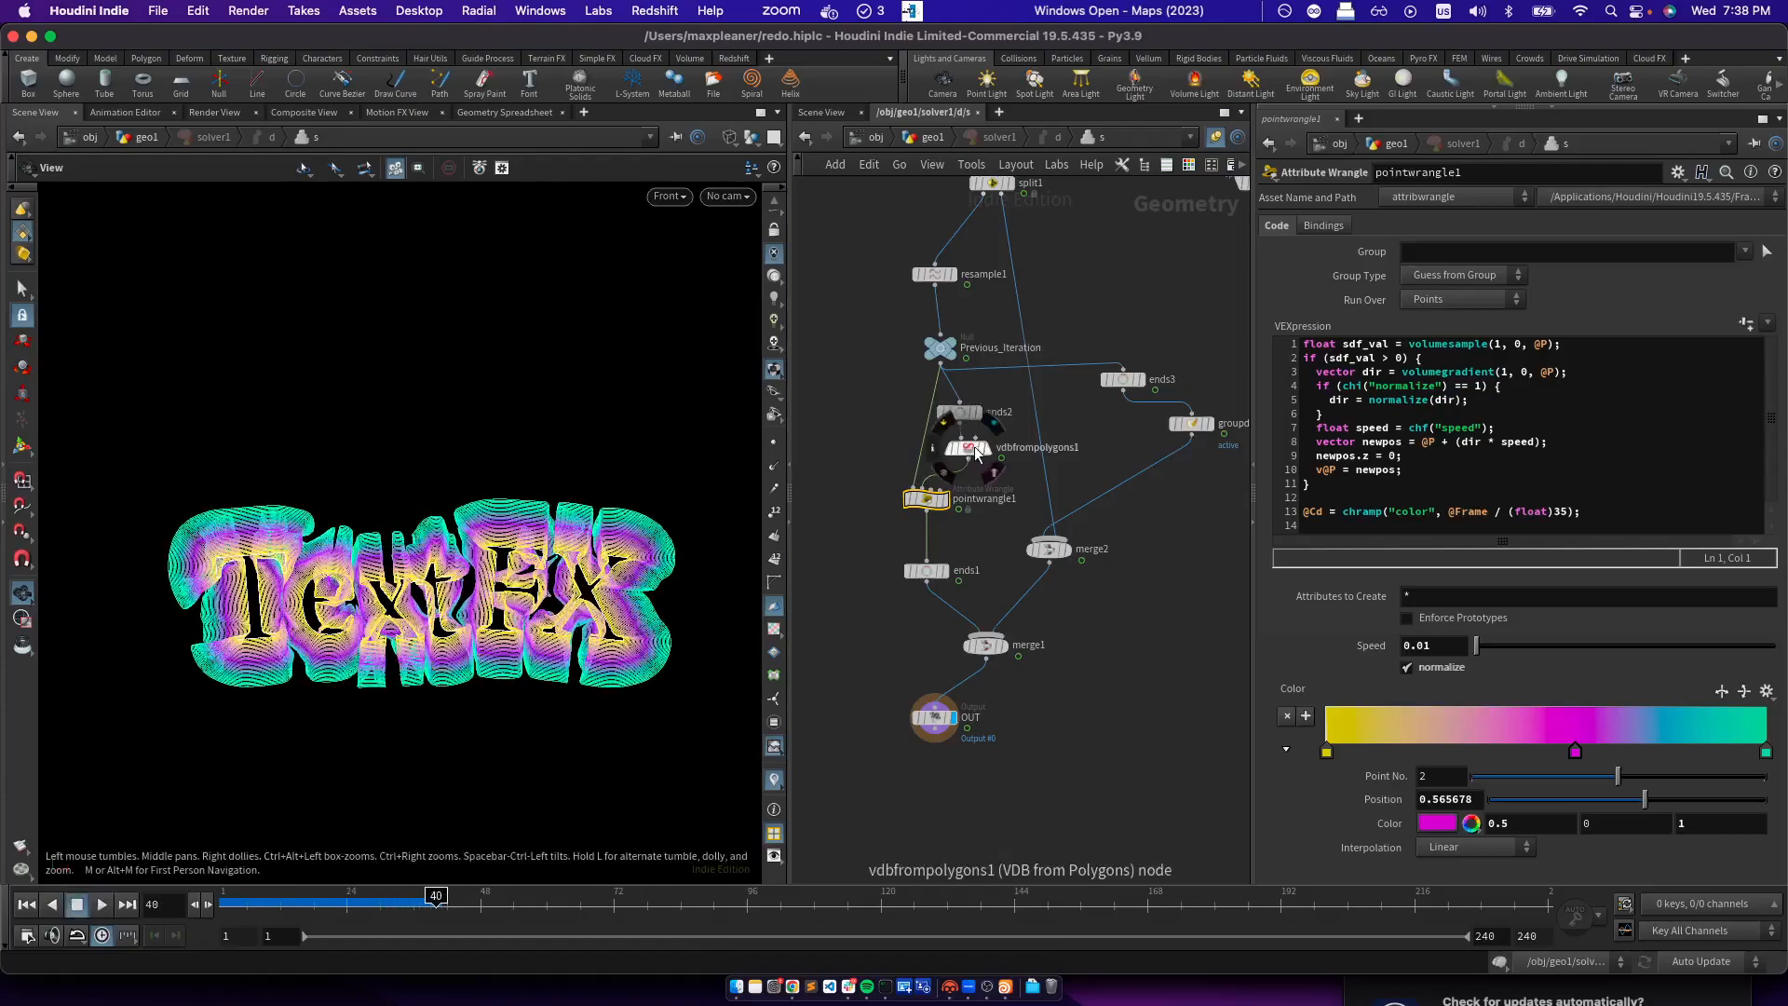
left_click(973, 448)
left_click(1437, 224)
type("0.1")
key("Return")
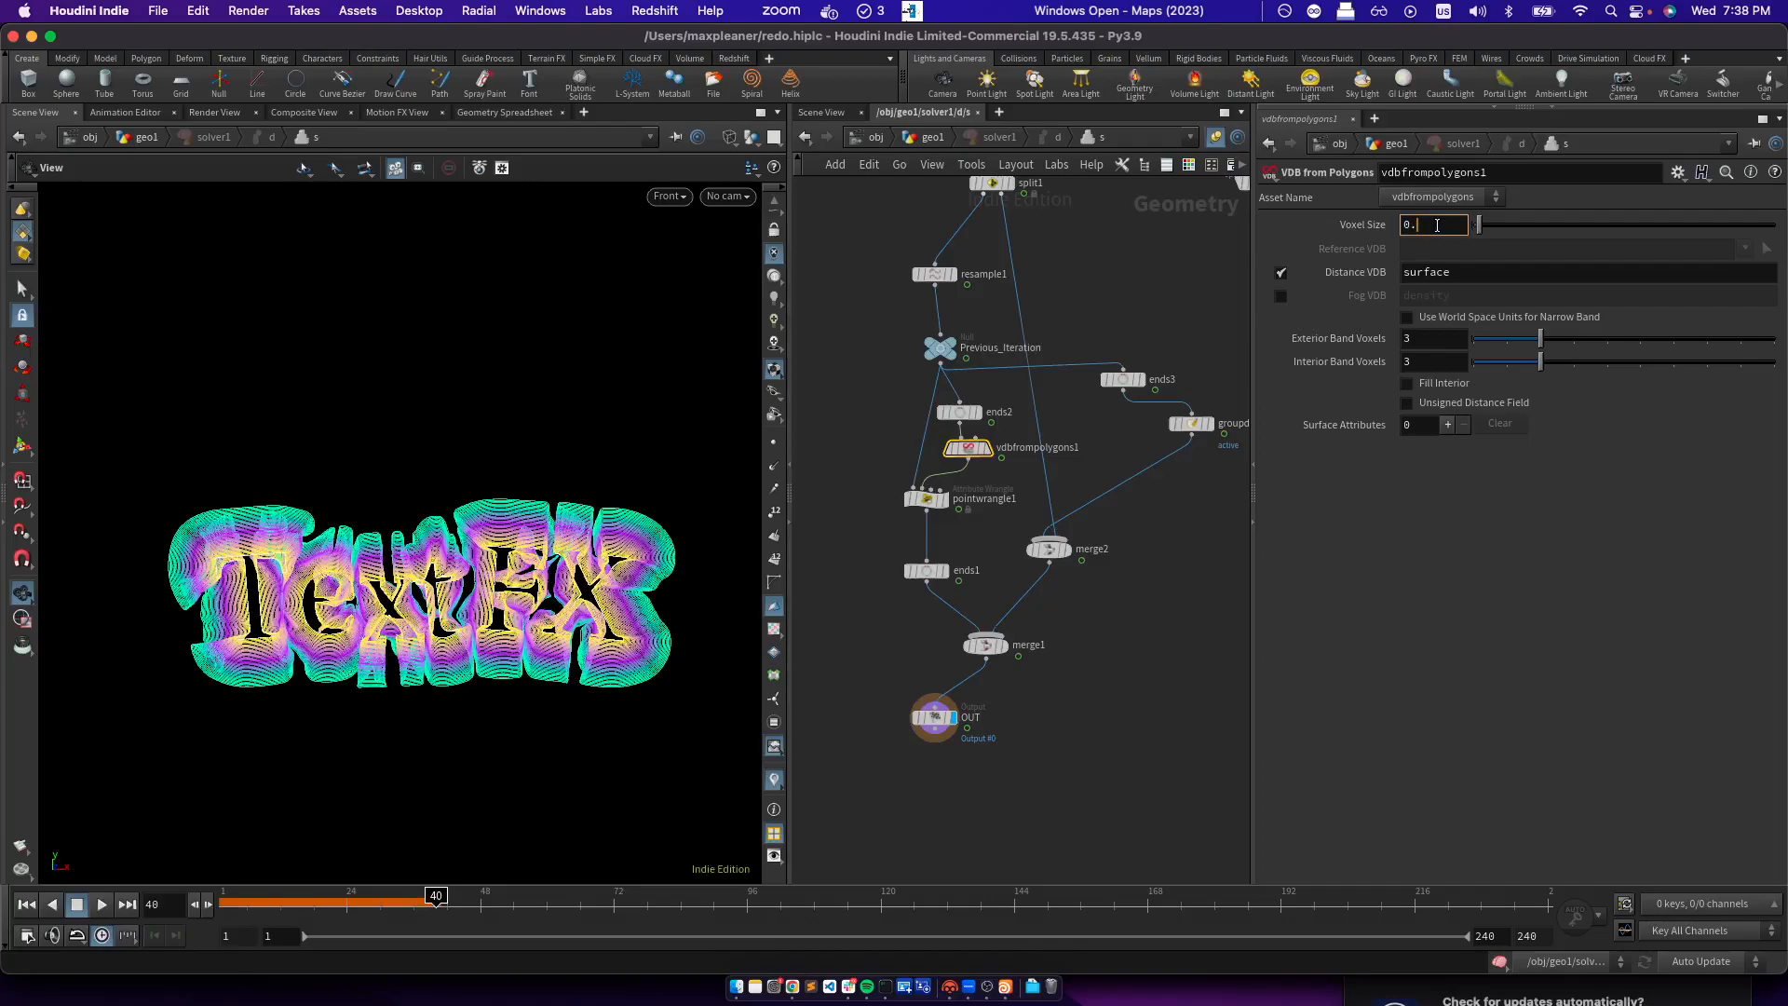
left_click_drag(284, 905, 220, 905)
left_click(101, 906)
left_click(74, 906)
Set pointwrangle1's Speed to 0.02 and replay the simulation from frame 1
left_click(927, 498)
key("BackSpace")
type("2")
key("Return")
left_click(31, 905)
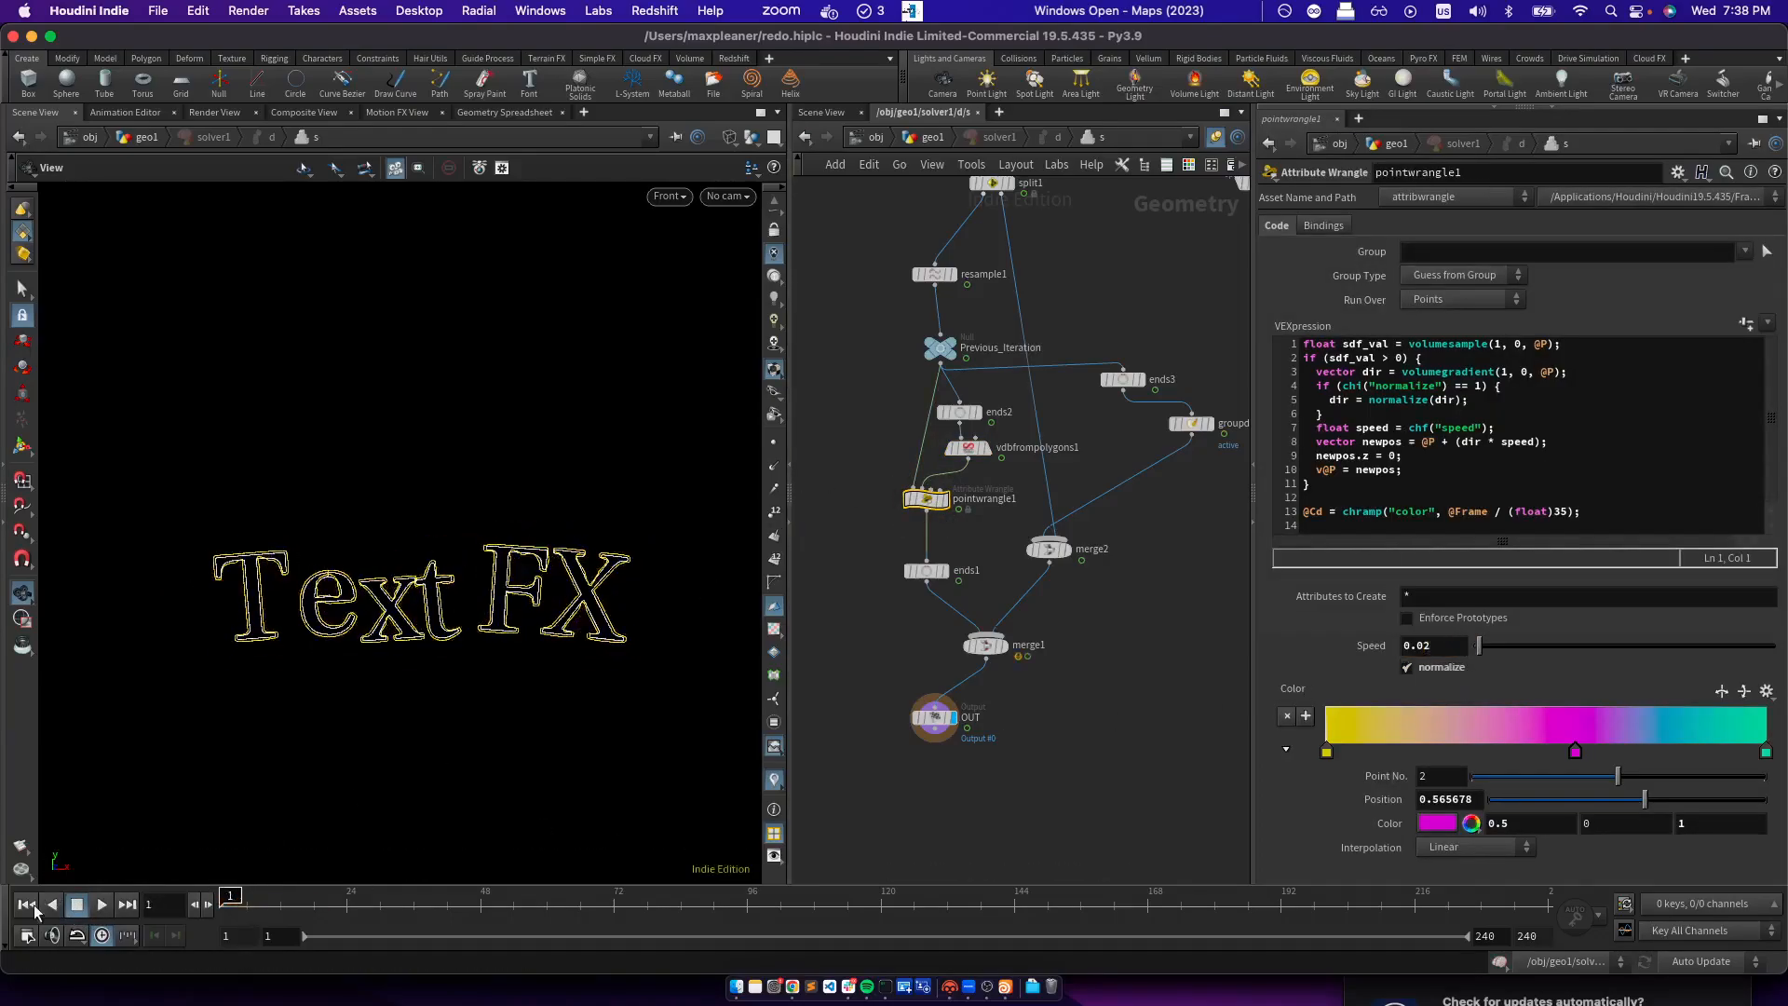
left_click(100, 904)
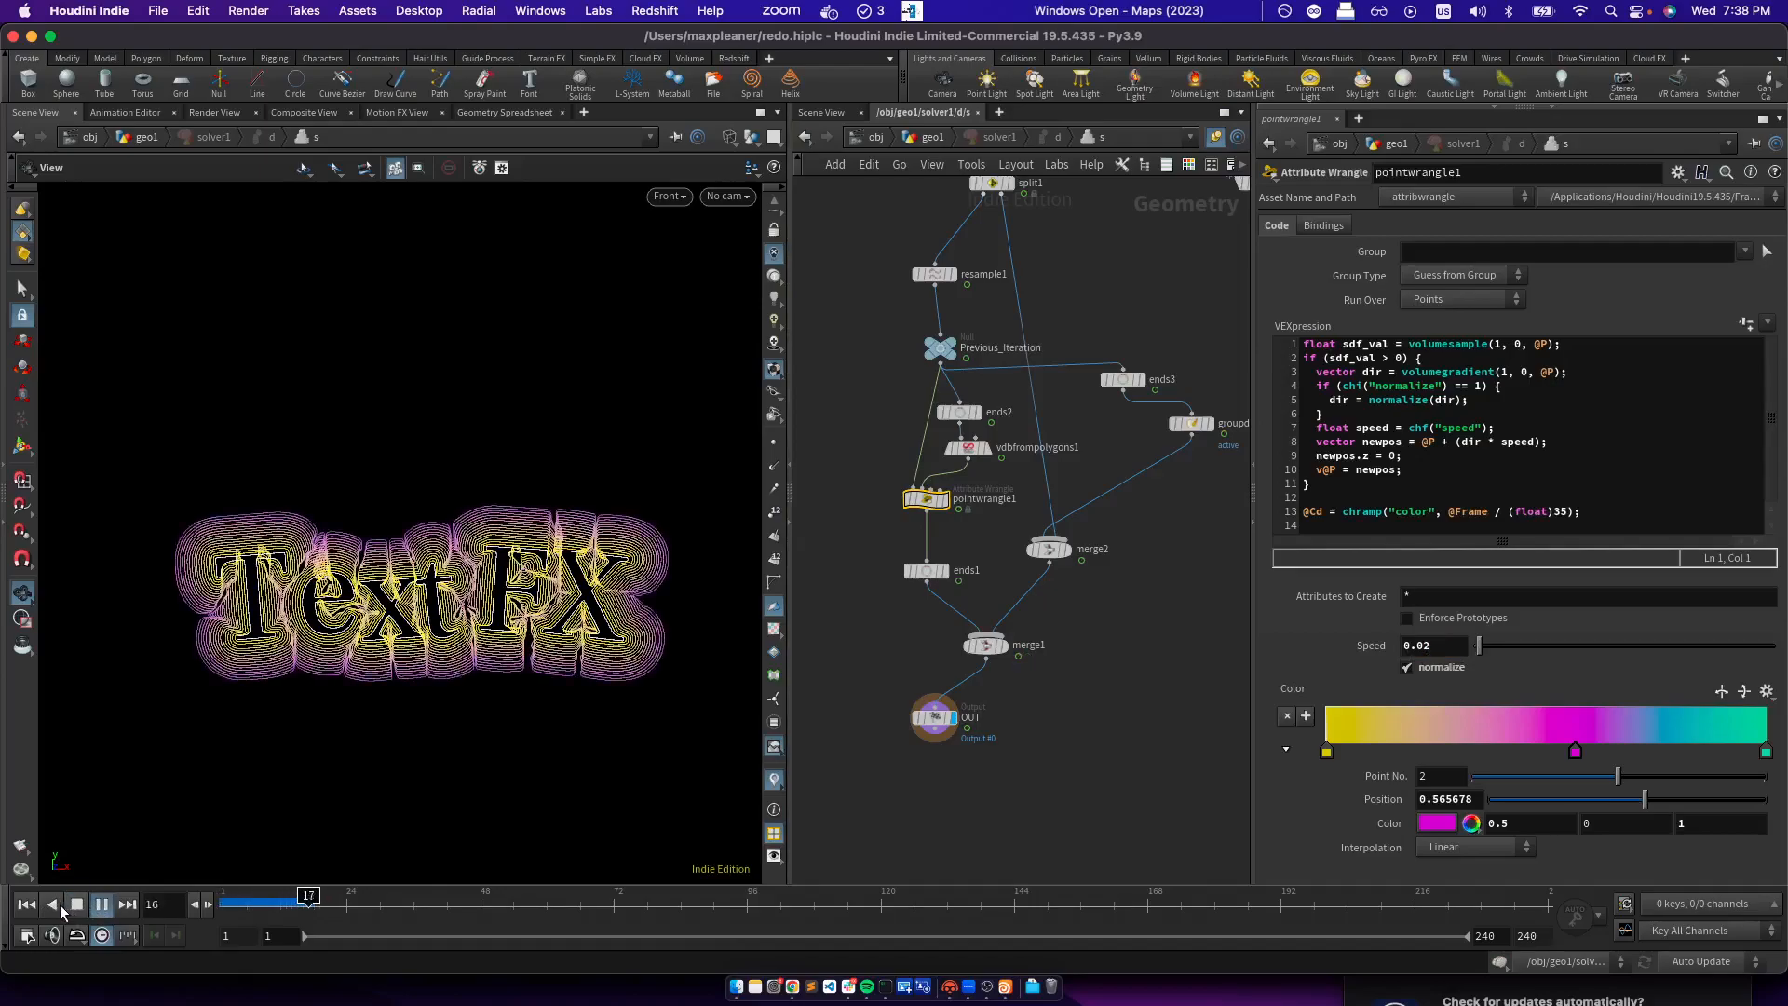
left_click(77, 905)
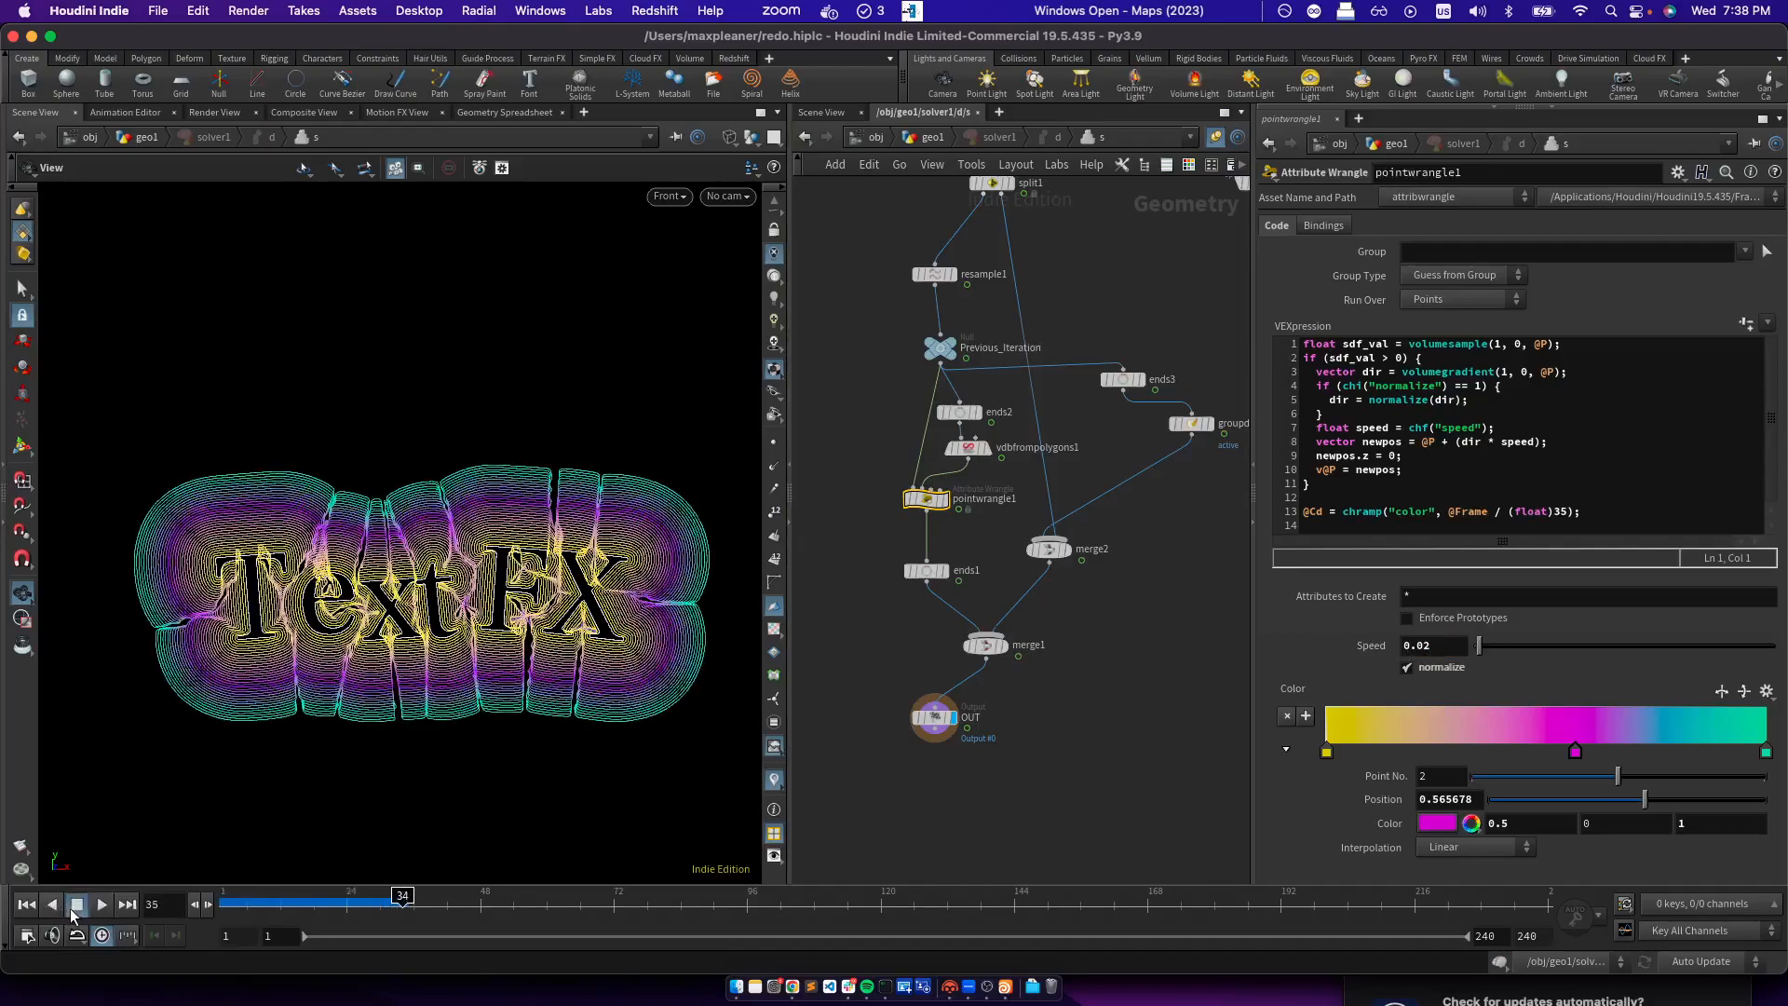
Try a Speed of 0.04 on pointwrangle1 and replay the simulation from frame 1
type("4")
key("Return")
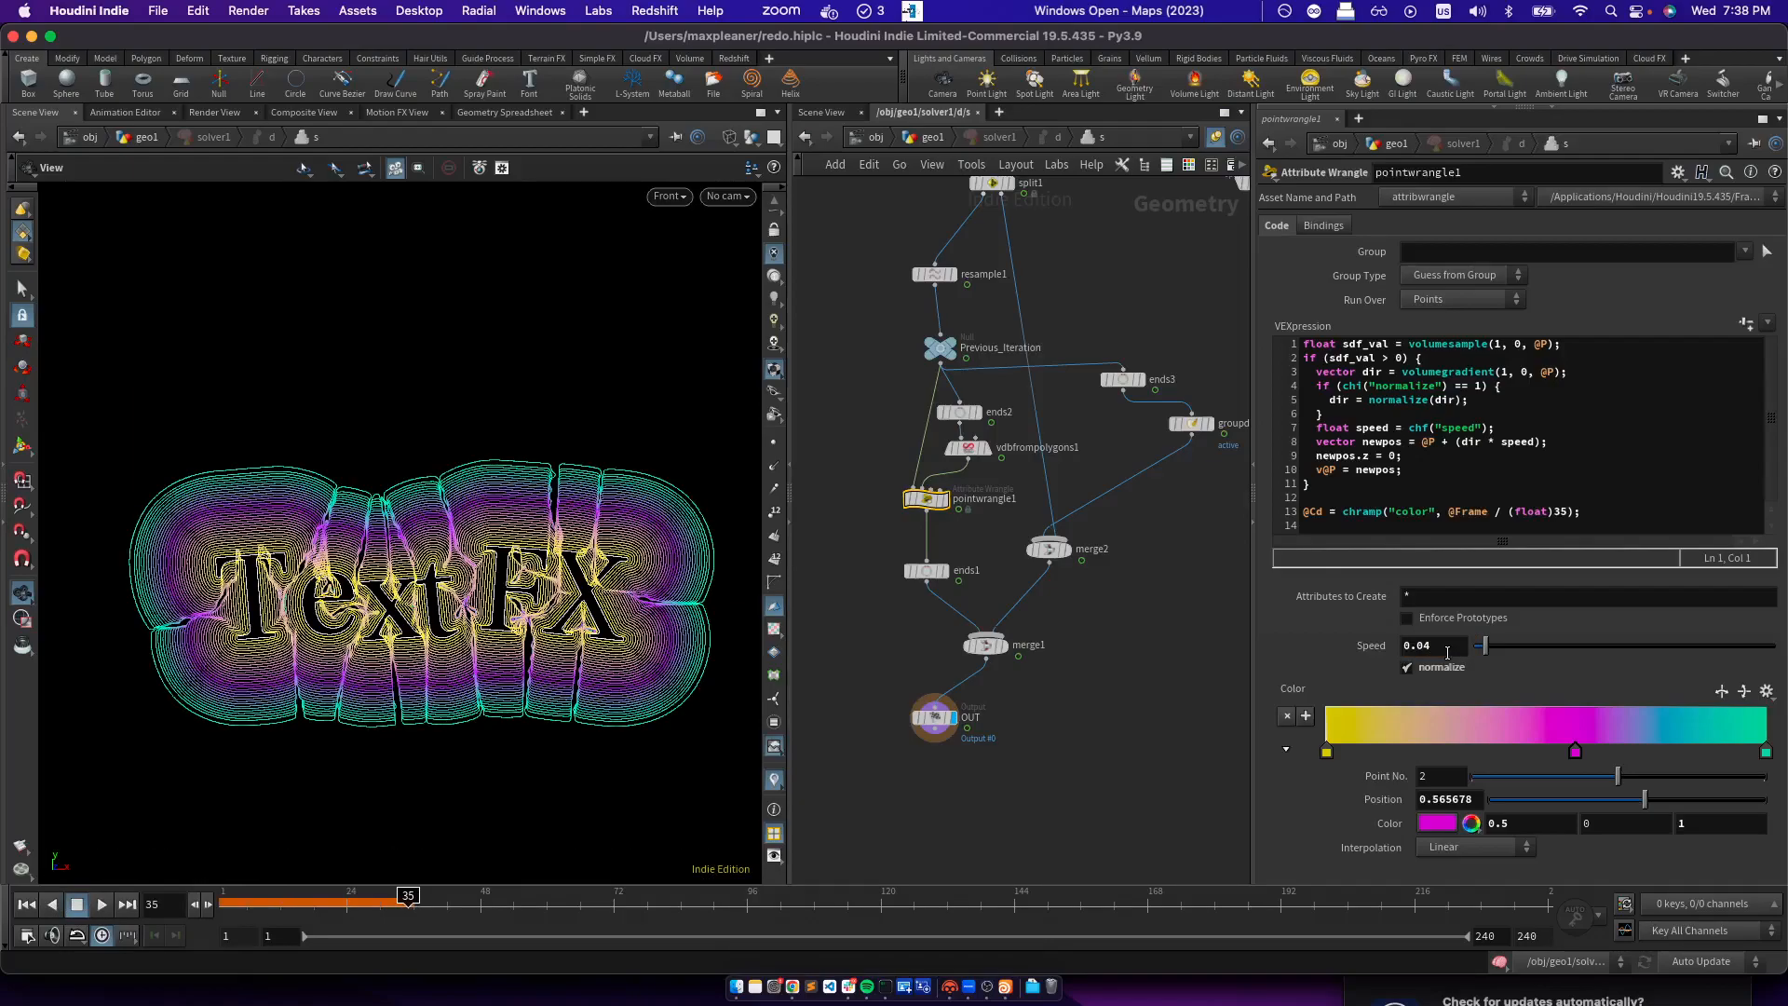
left_click(28, 906)
left_click(102, 906)
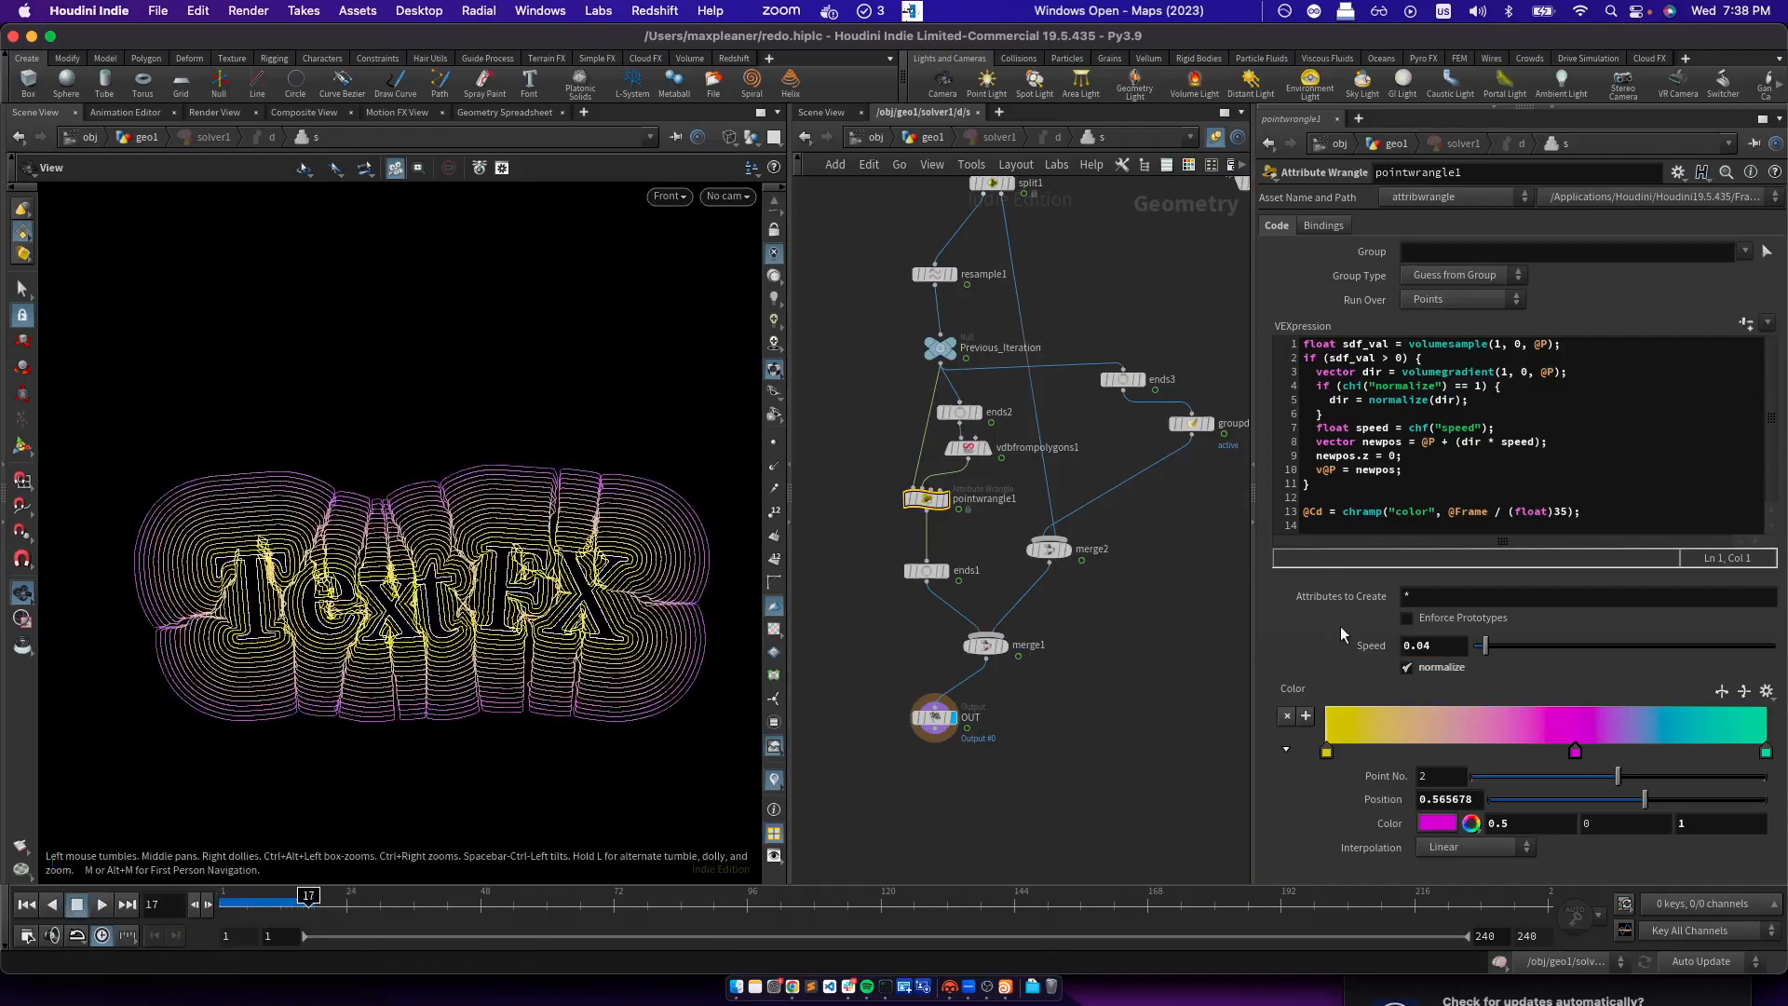
Set pointwrangle1's Speed to 0.03 and rerun the simulation from the first frame
type("3")
key("Return")
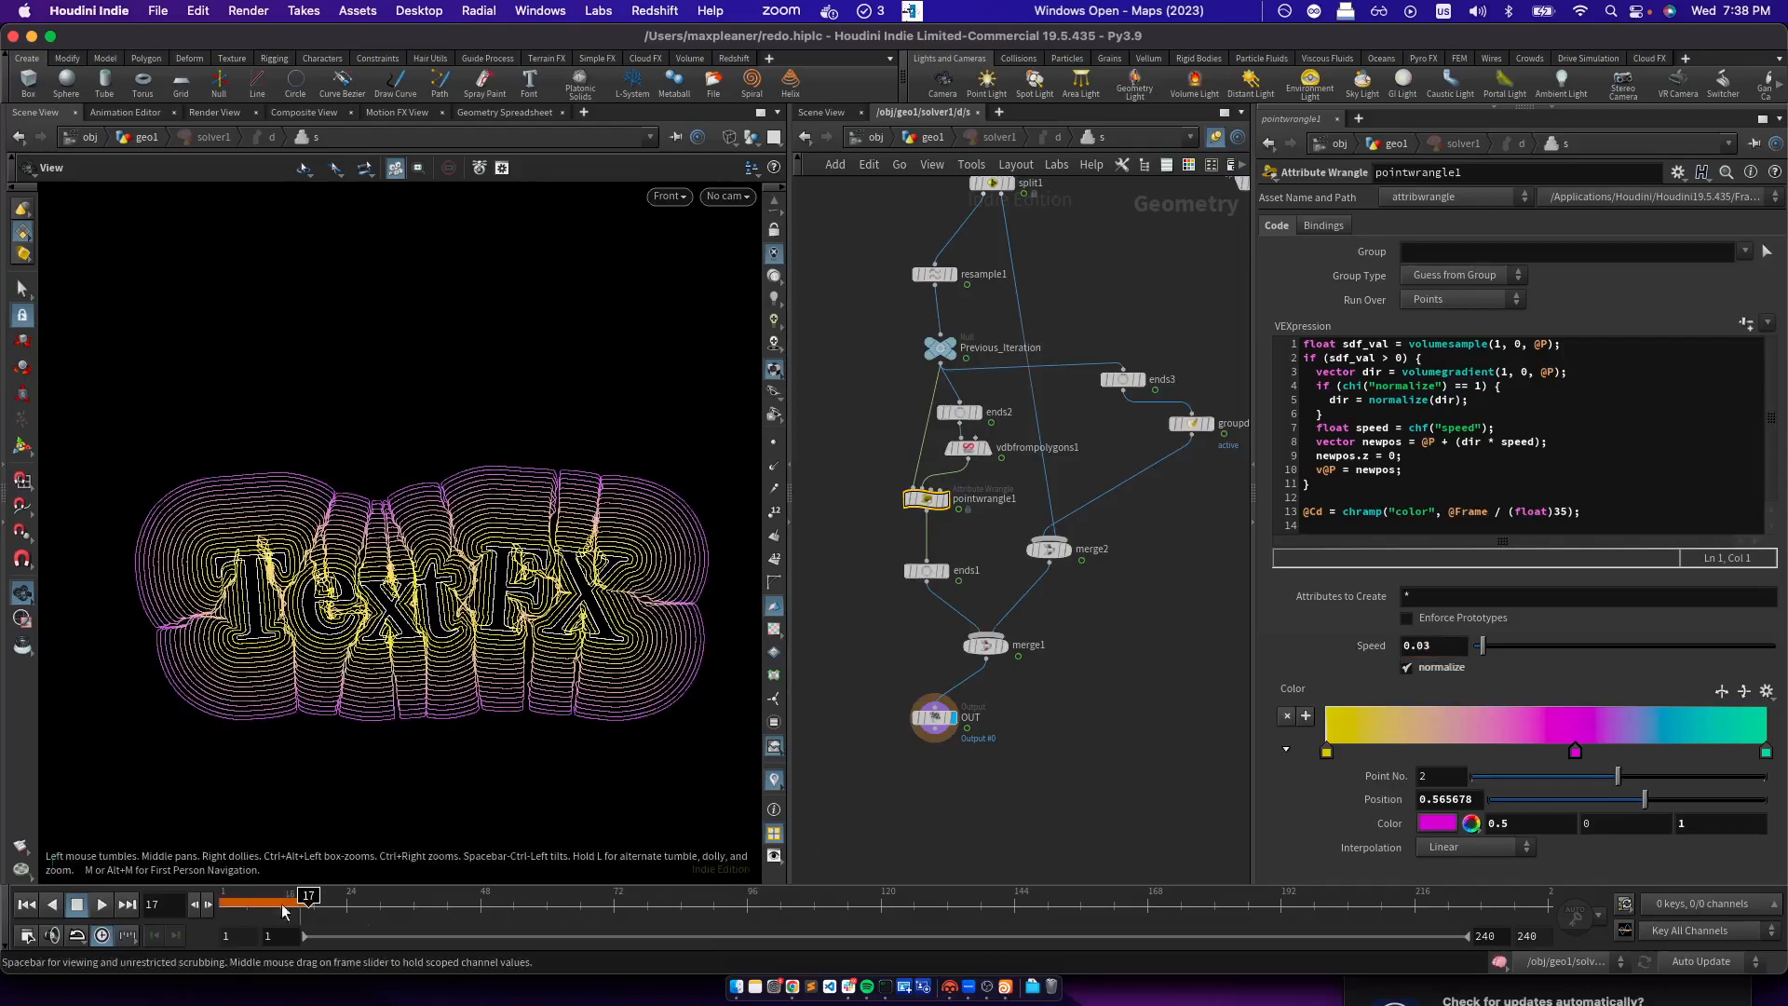
left_click(77, 902)
left_click(102, 904)
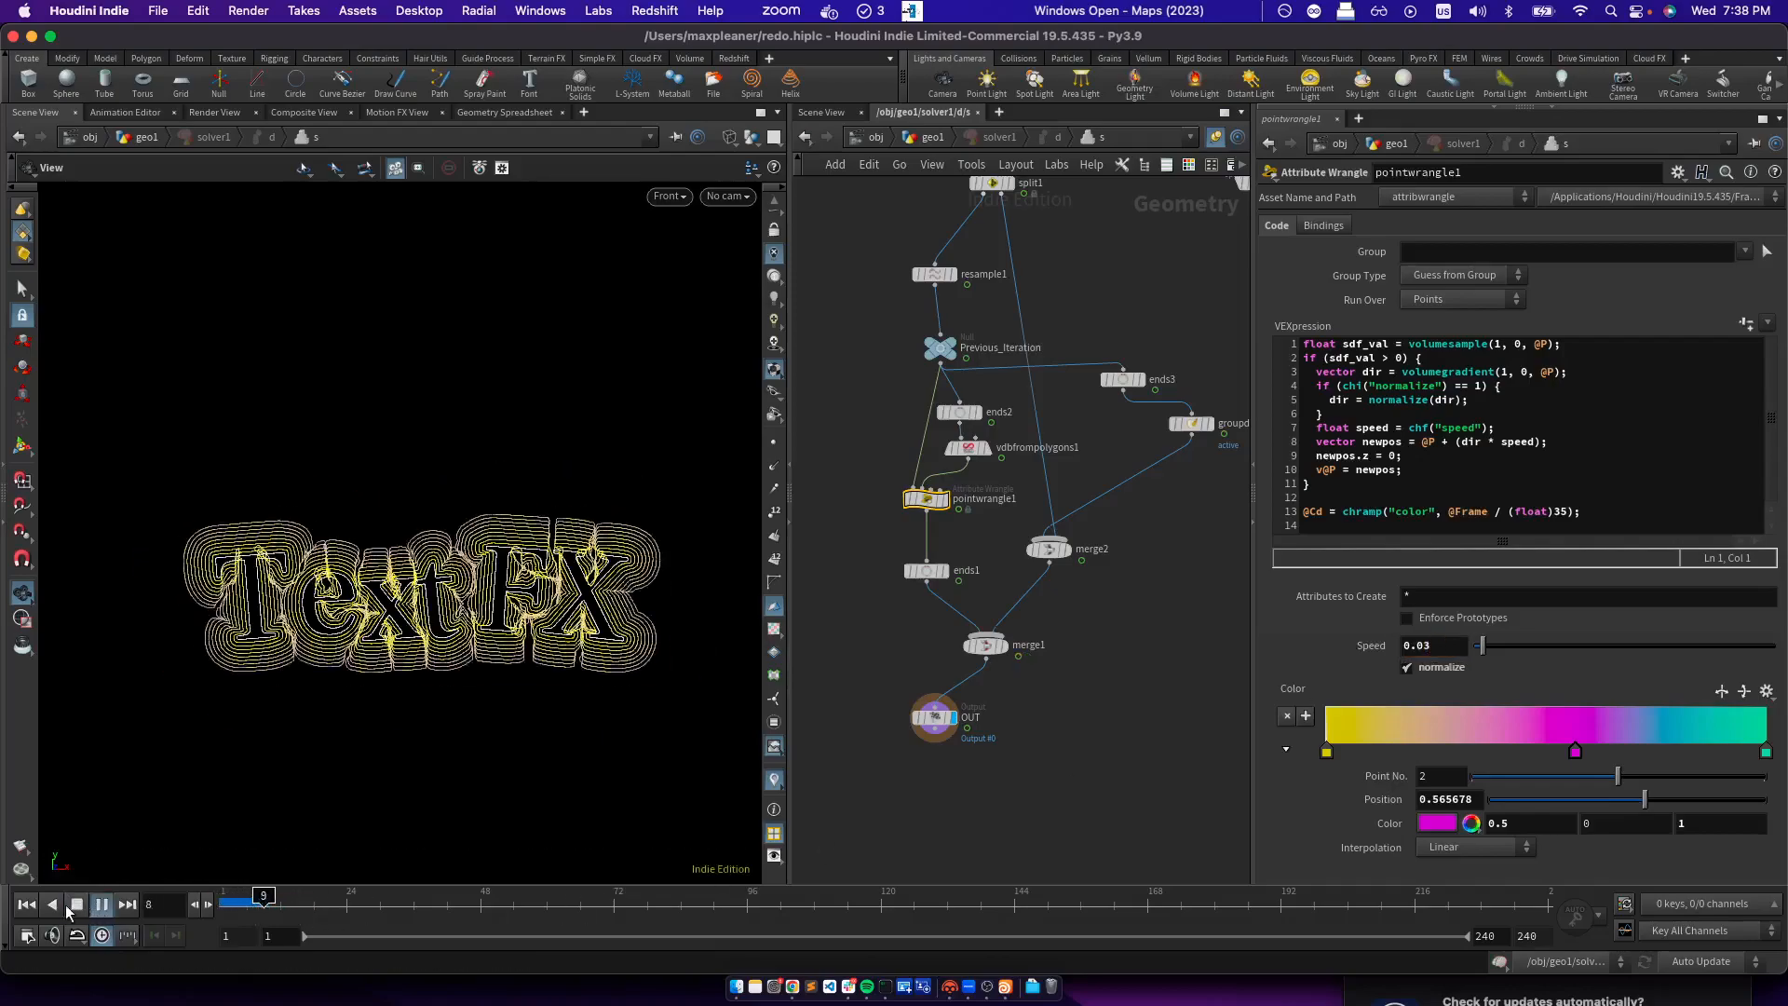
Return to geo1, display and select pointjitter1, and play the jittered contours from frame 1
key("u")
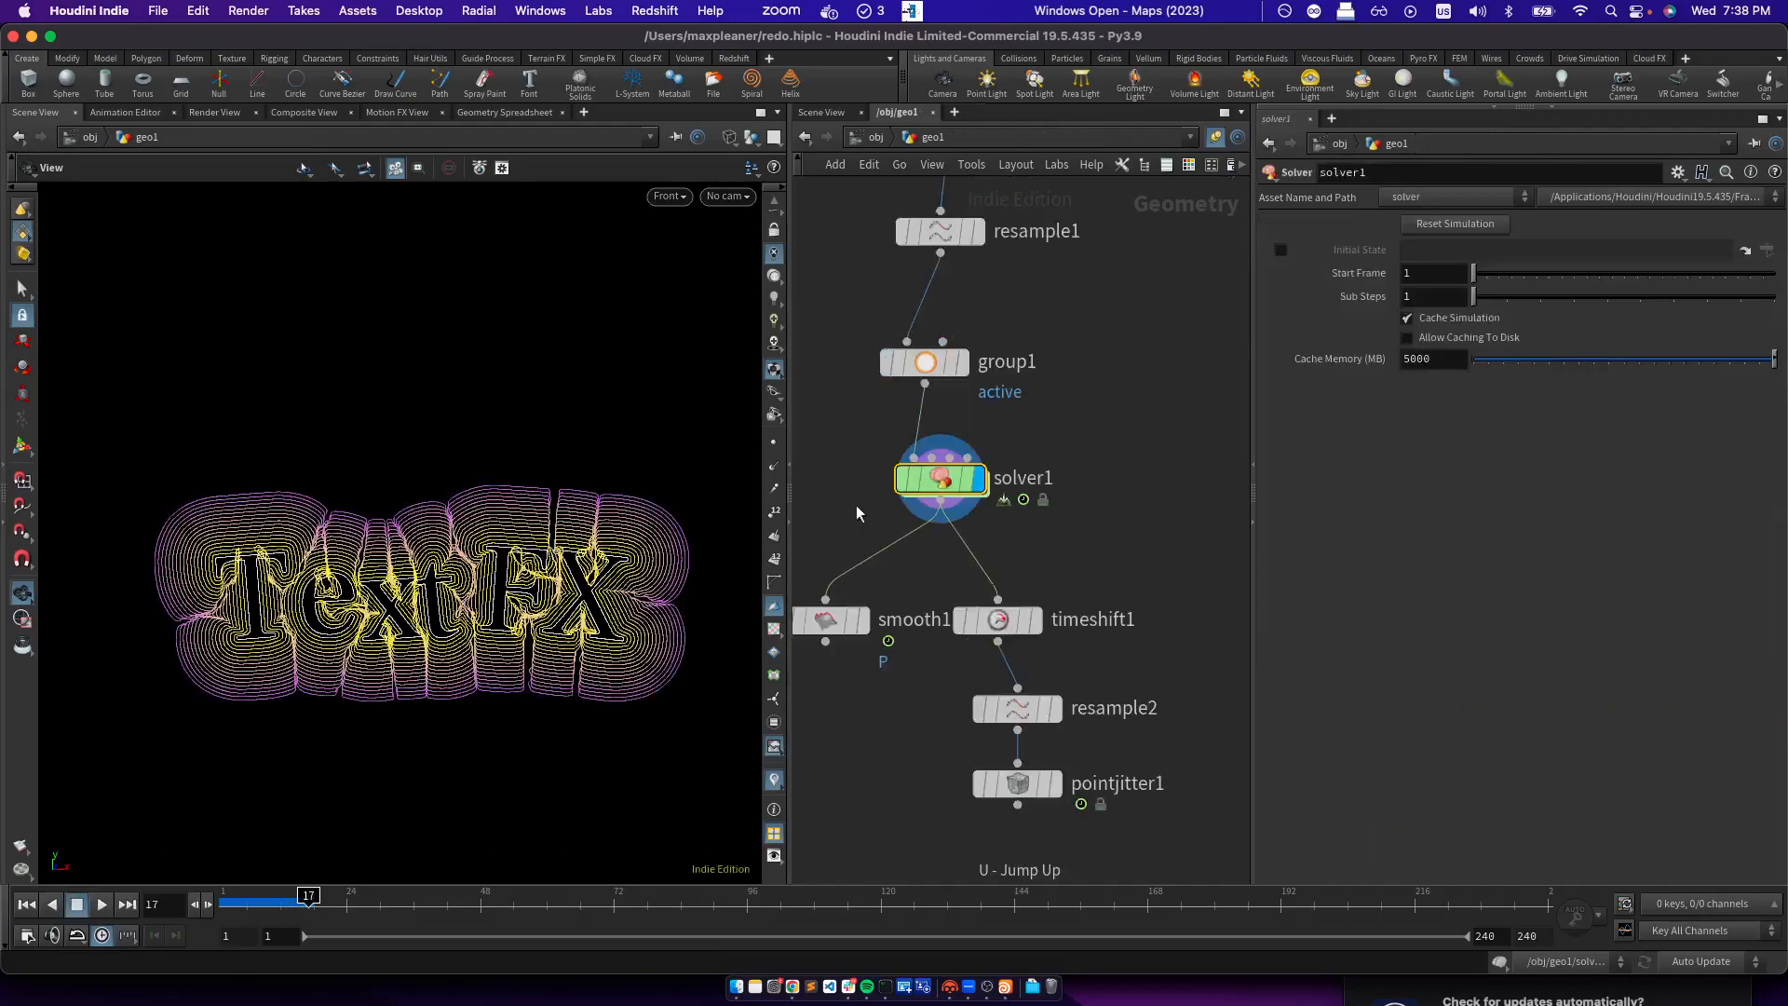
middle_click_drag(1158, 718, 1178, 547)
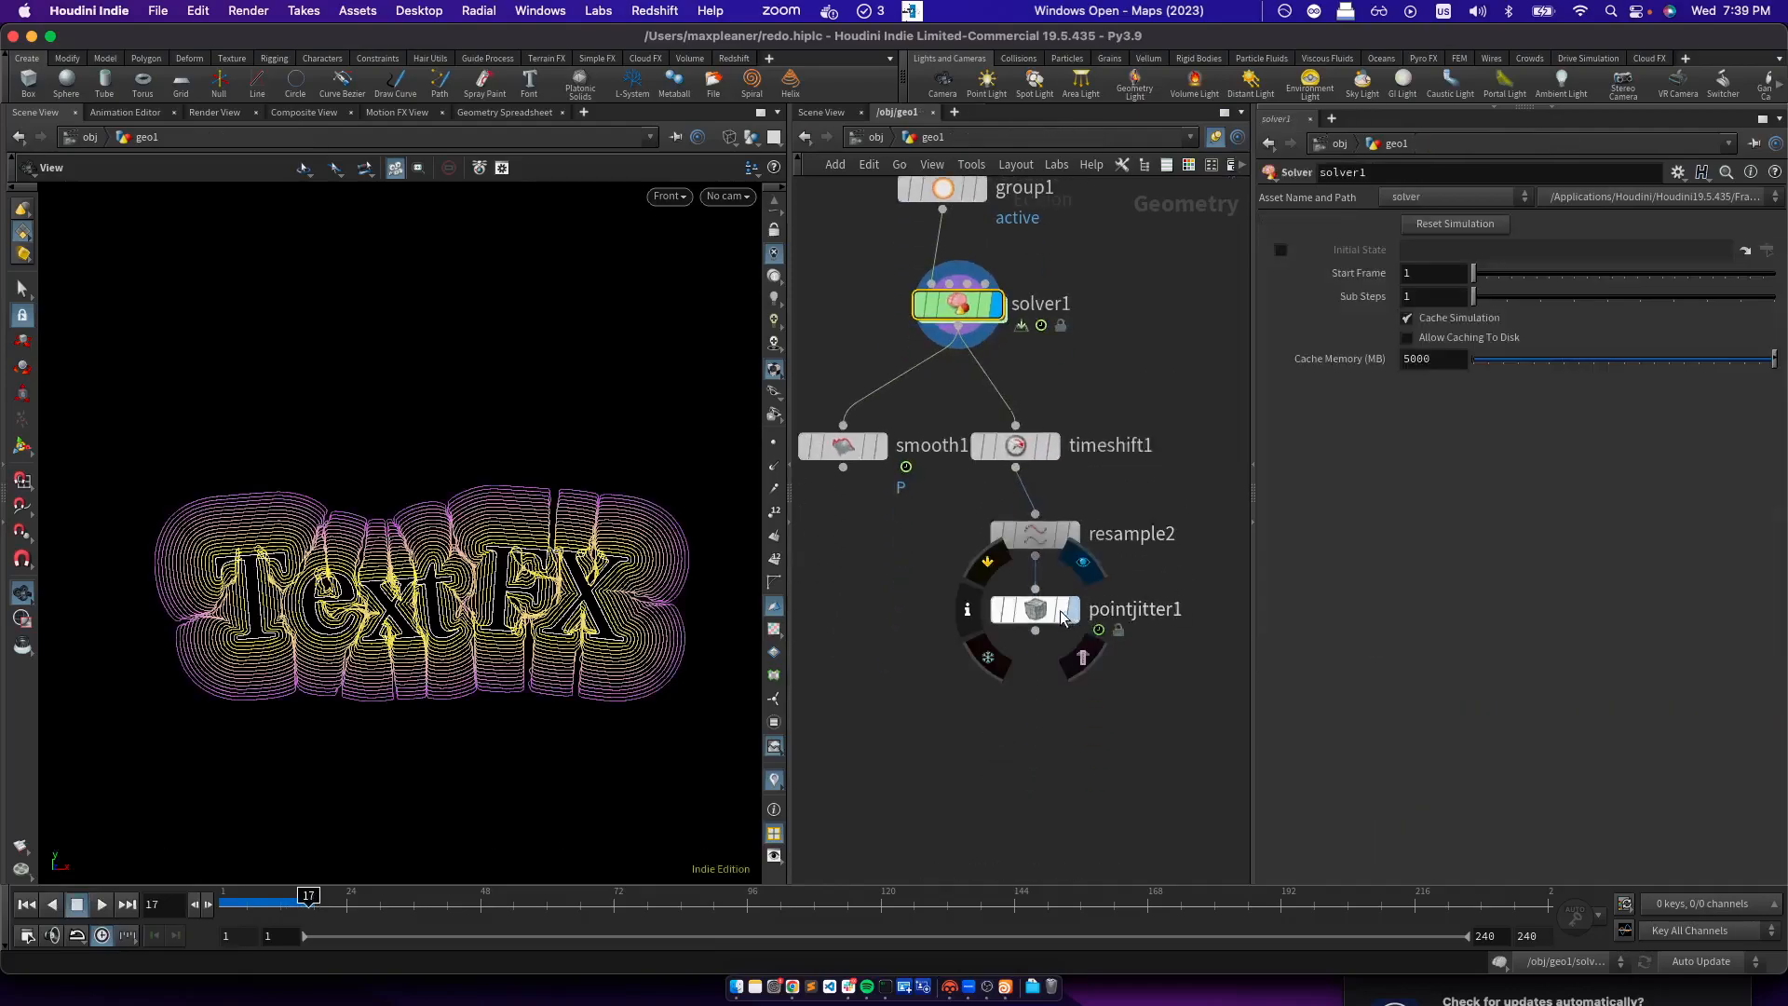
left_click(1068, 614)
left_click(1040, 613)
left_click_drag(242, 904, 167, 904)
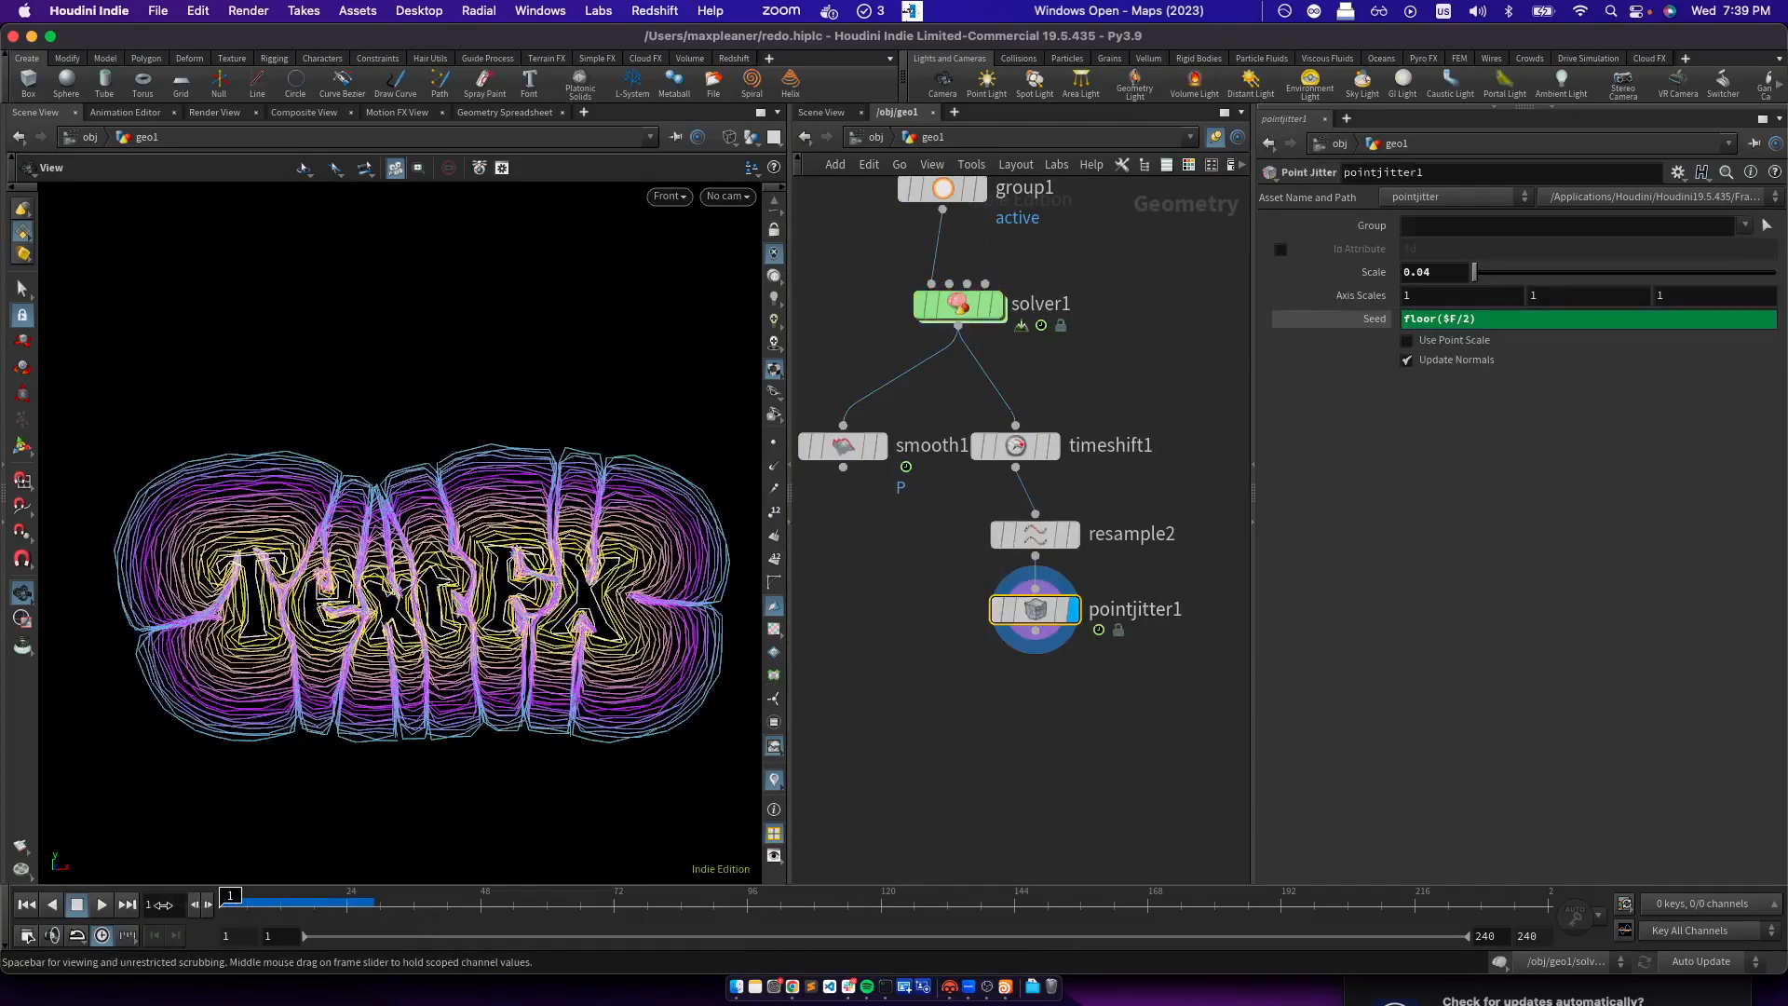
left_click(102, 905)
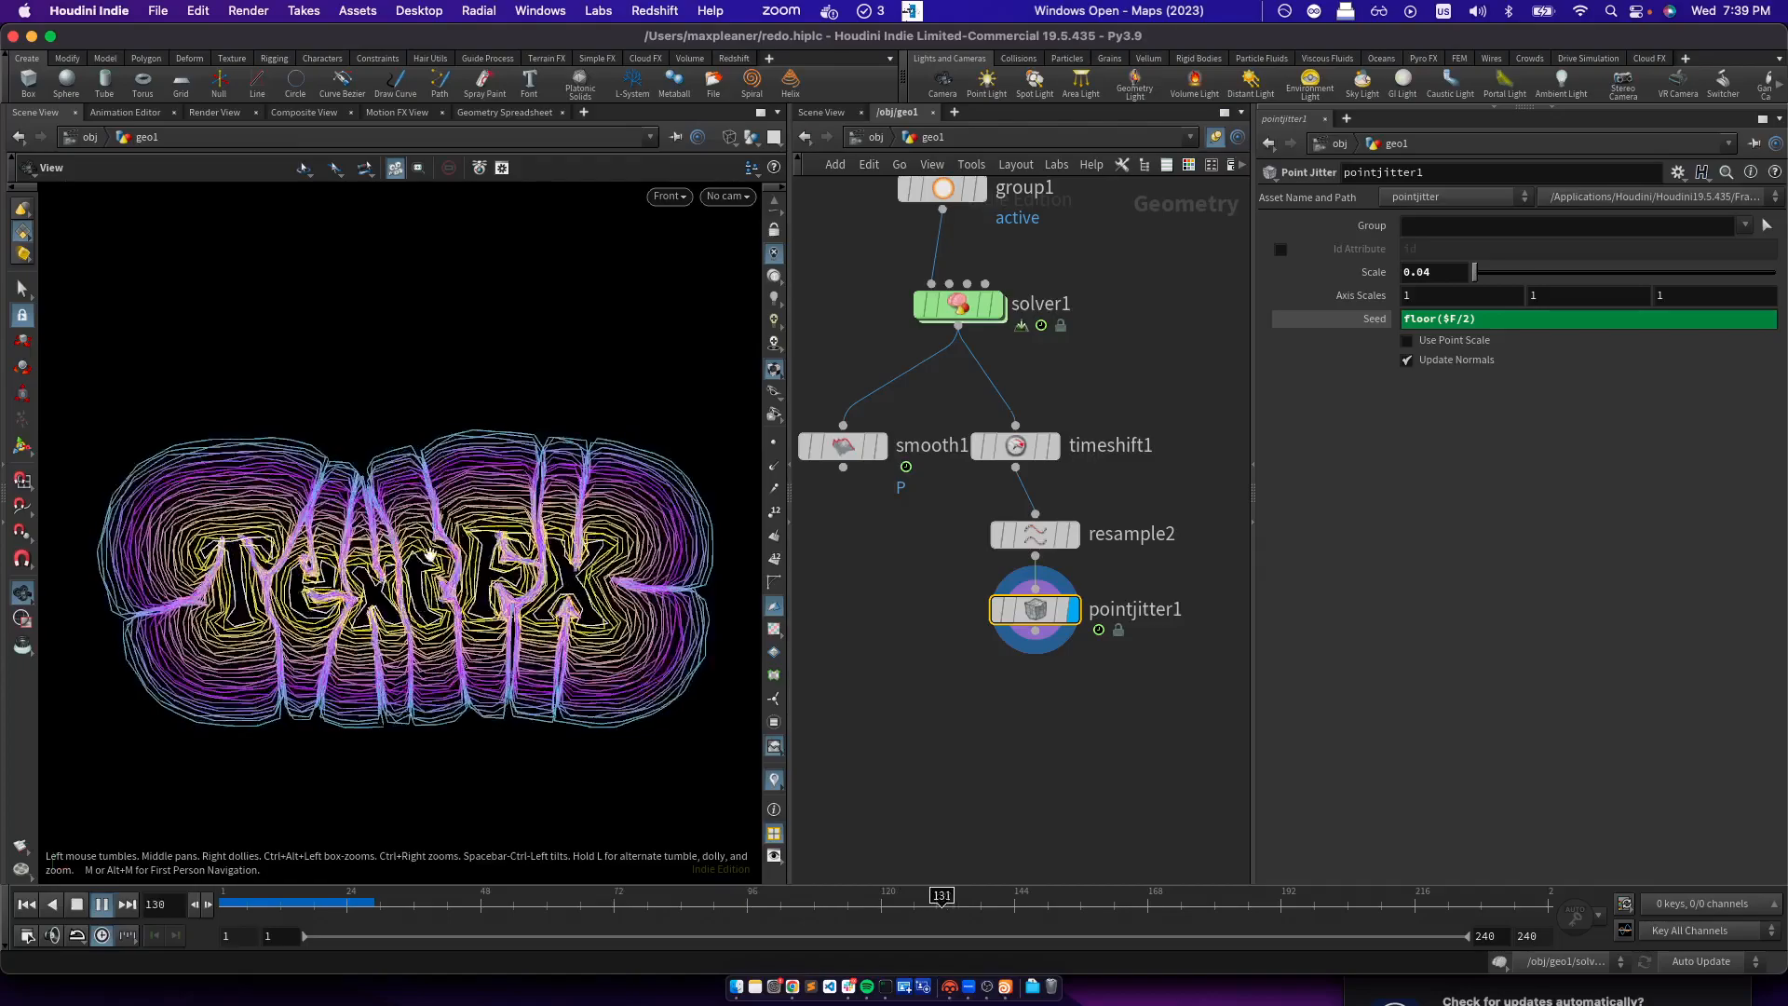
Set timeshift1's Frame to 15 while the jitter animation plays
left_click(1015, 445)
left_click(1443, 247)
key("BackSpace")
key("BackSpace")
type("15")
key("Return")
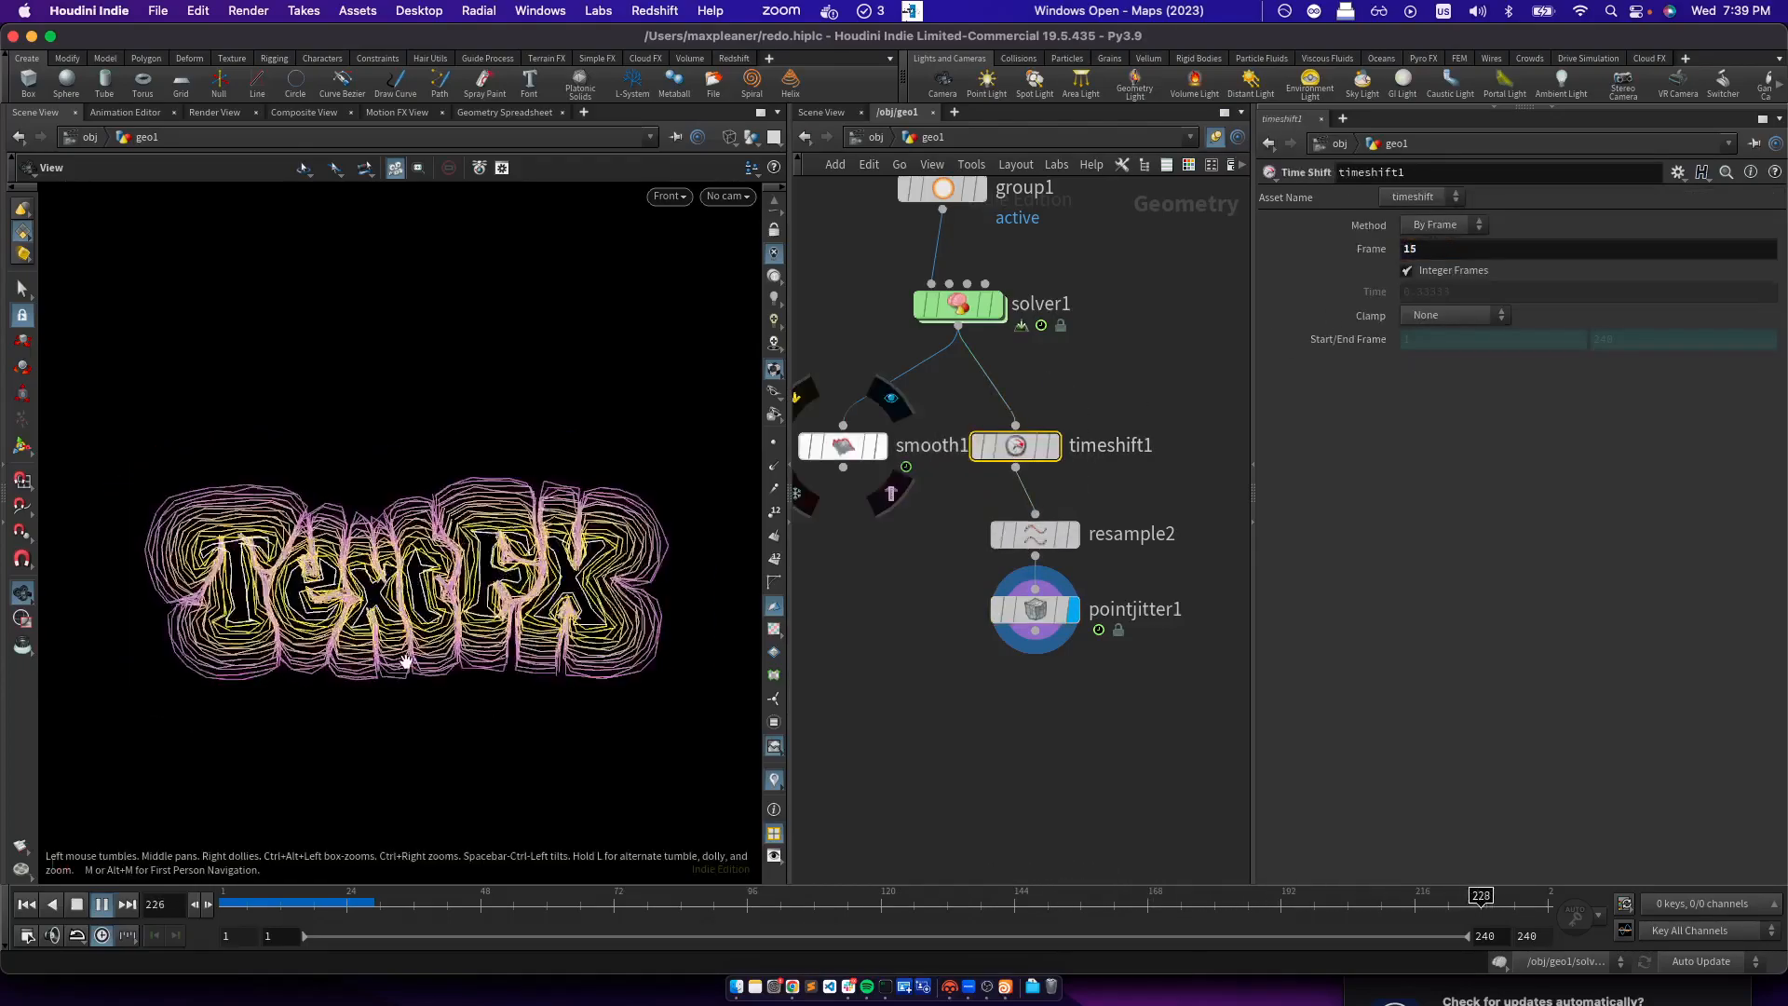
Stop playback, save the scene, and bring the whole geo1 node network into view
left_click(77, 903)
key("ctrl+s")
scroll(957, 674, "down", 2)
middle_click_drag(939, 681, 942, 736)
scroll(941, 736, "down", 3)
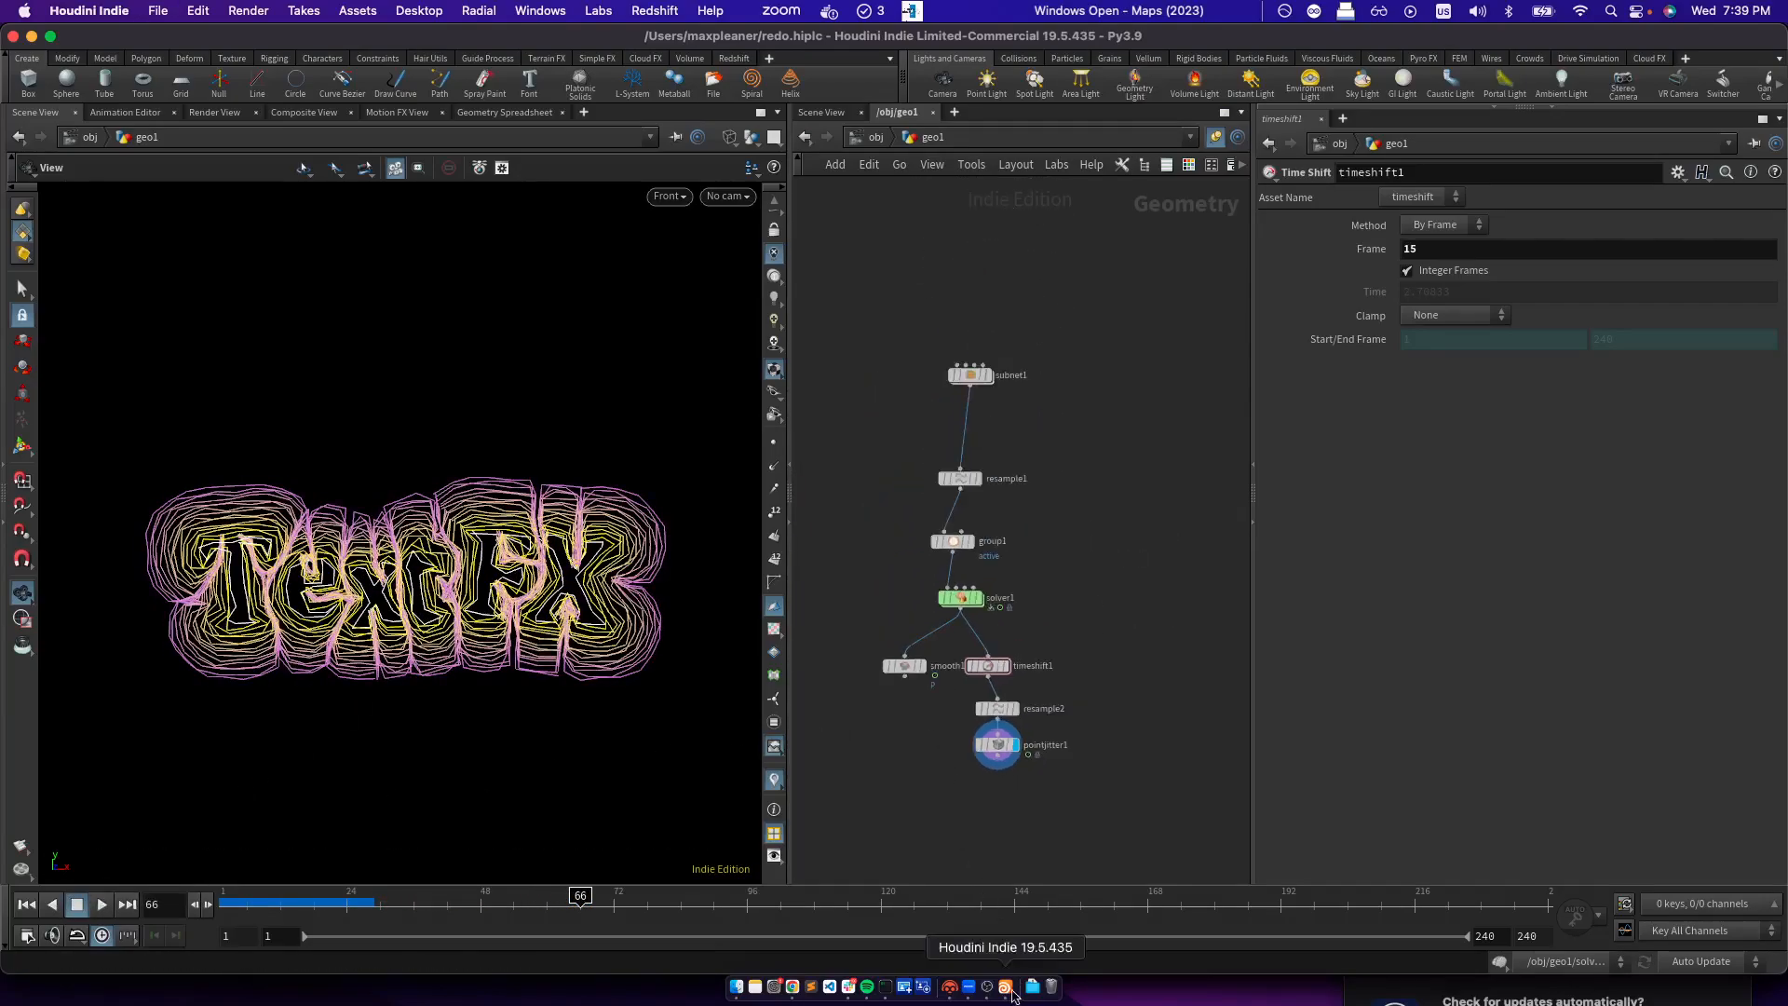